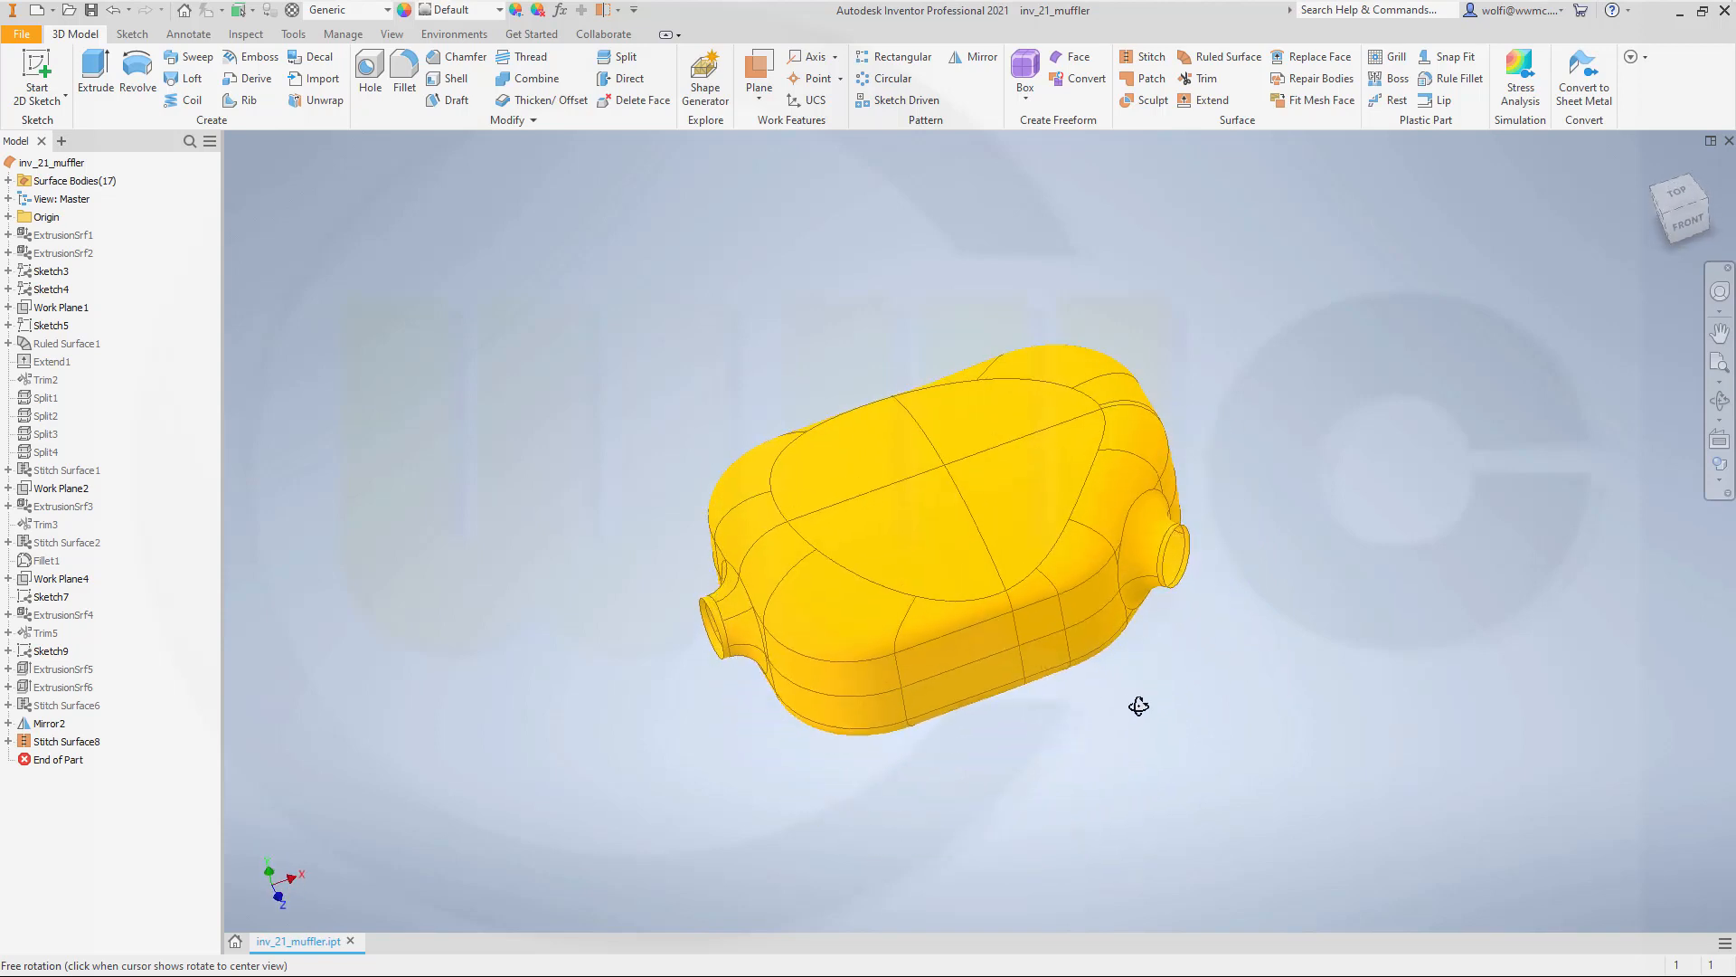
Start a 2D sketch on the XZ plane of the new part.
key(Escape)
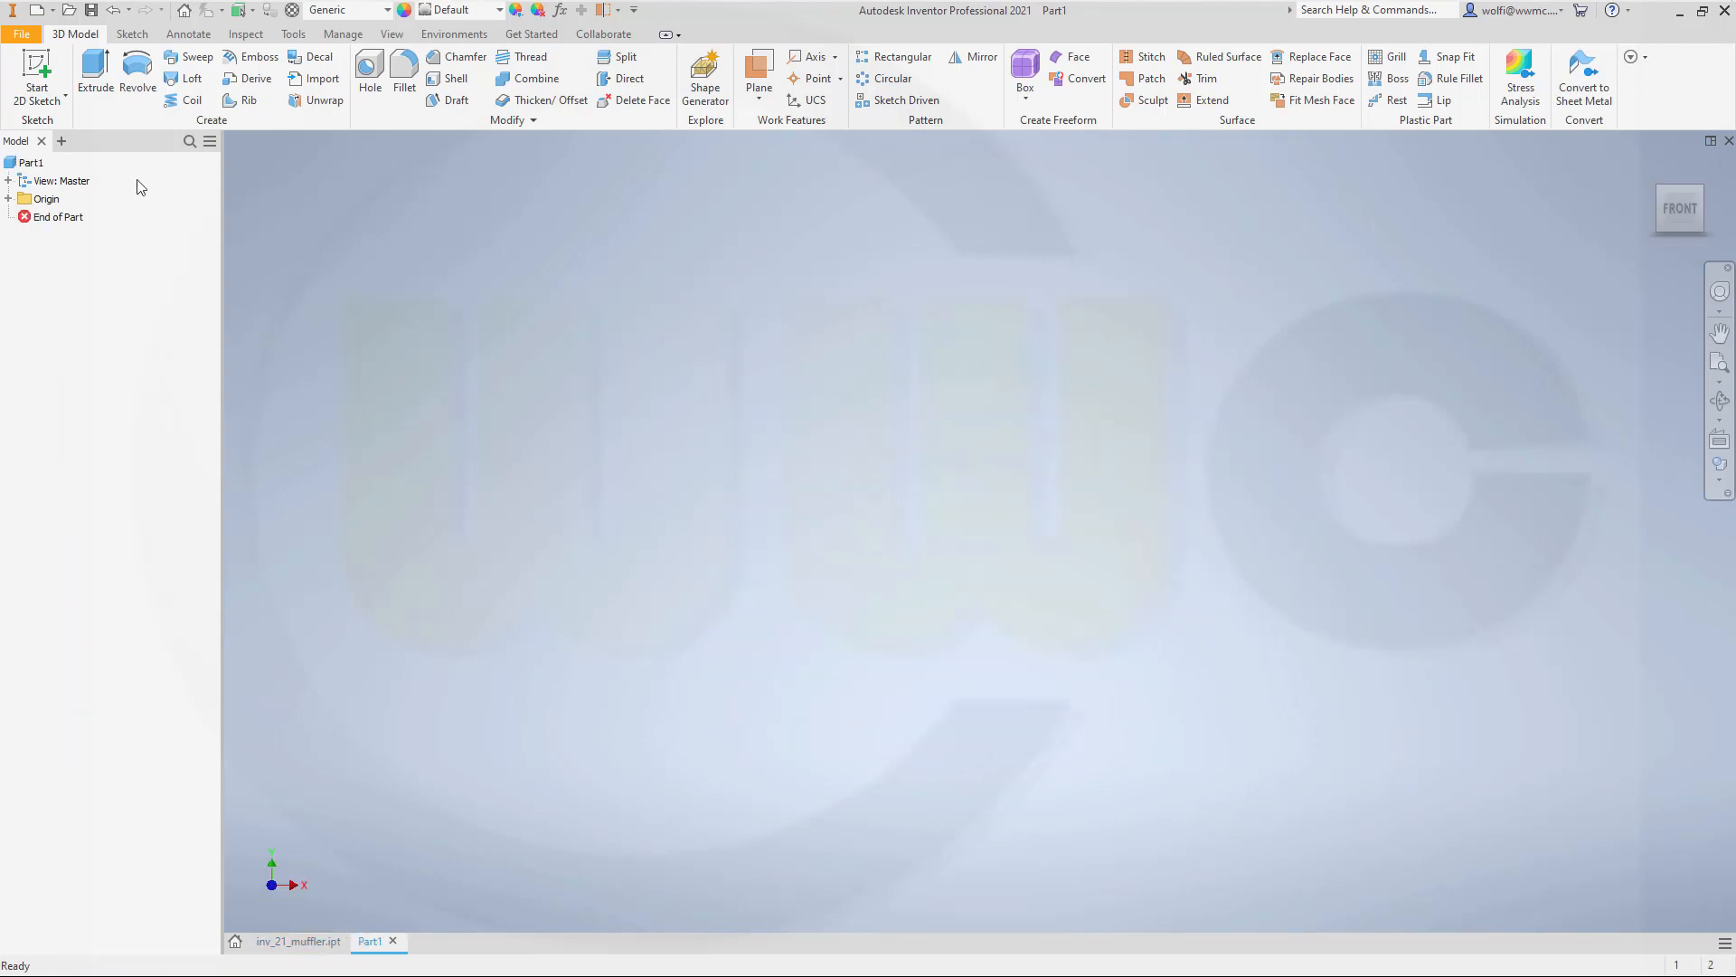
click(37, 70)
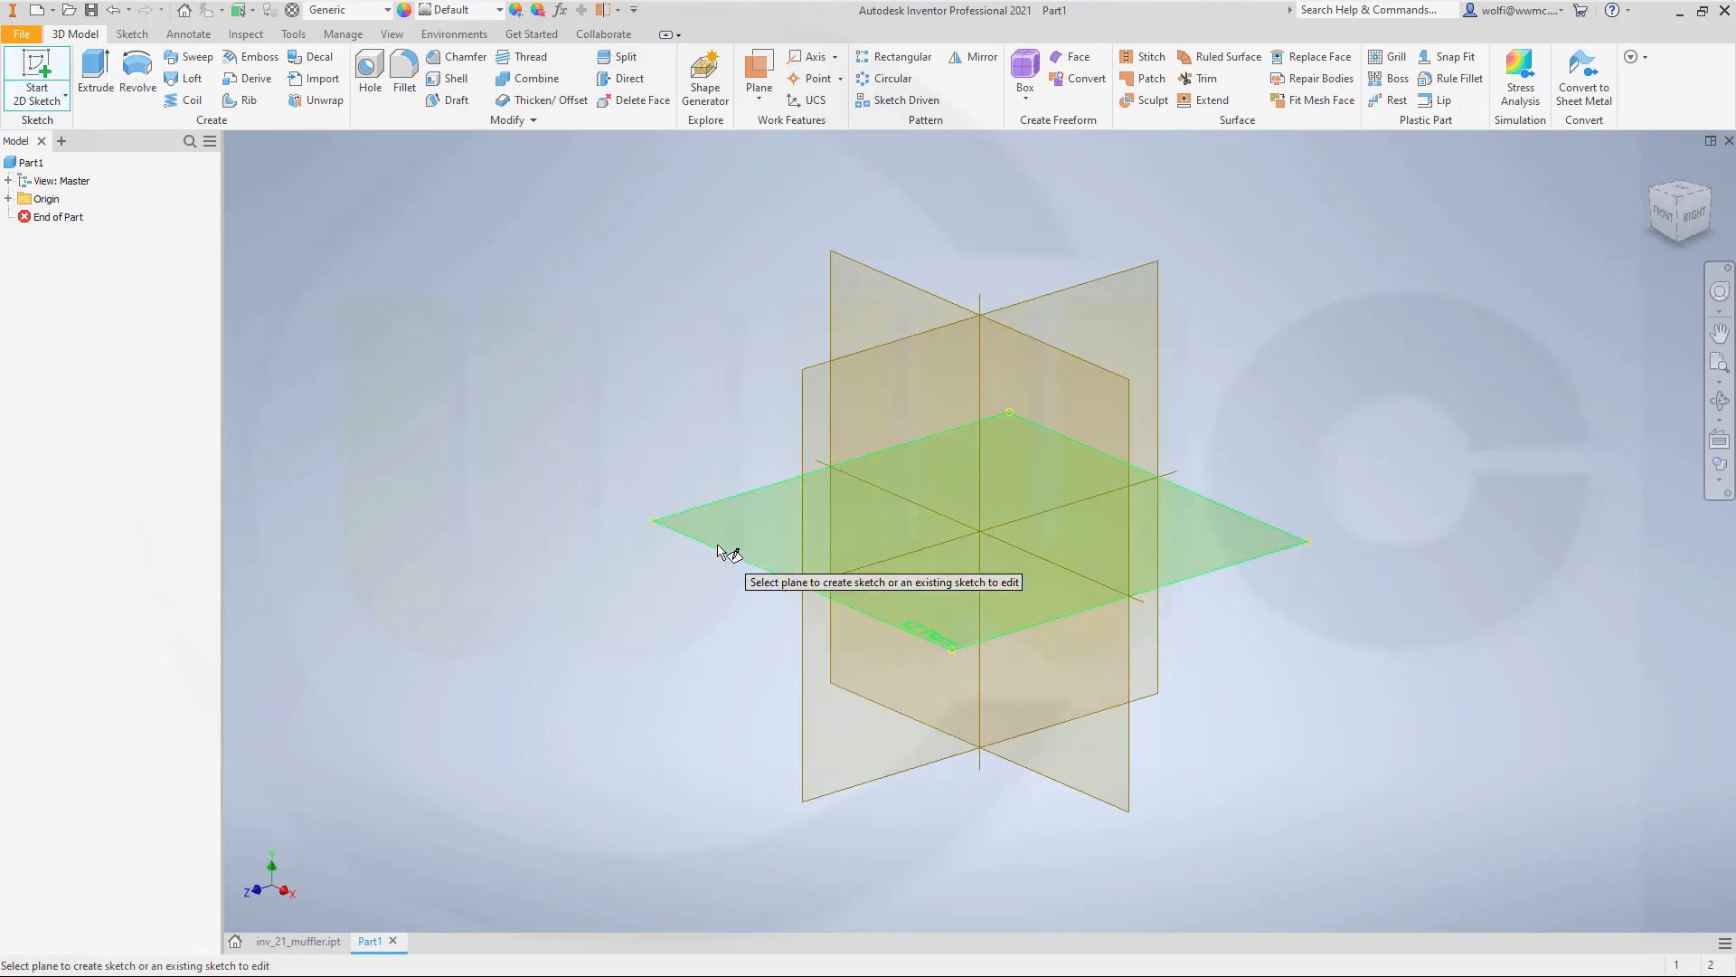
click(720, 549)
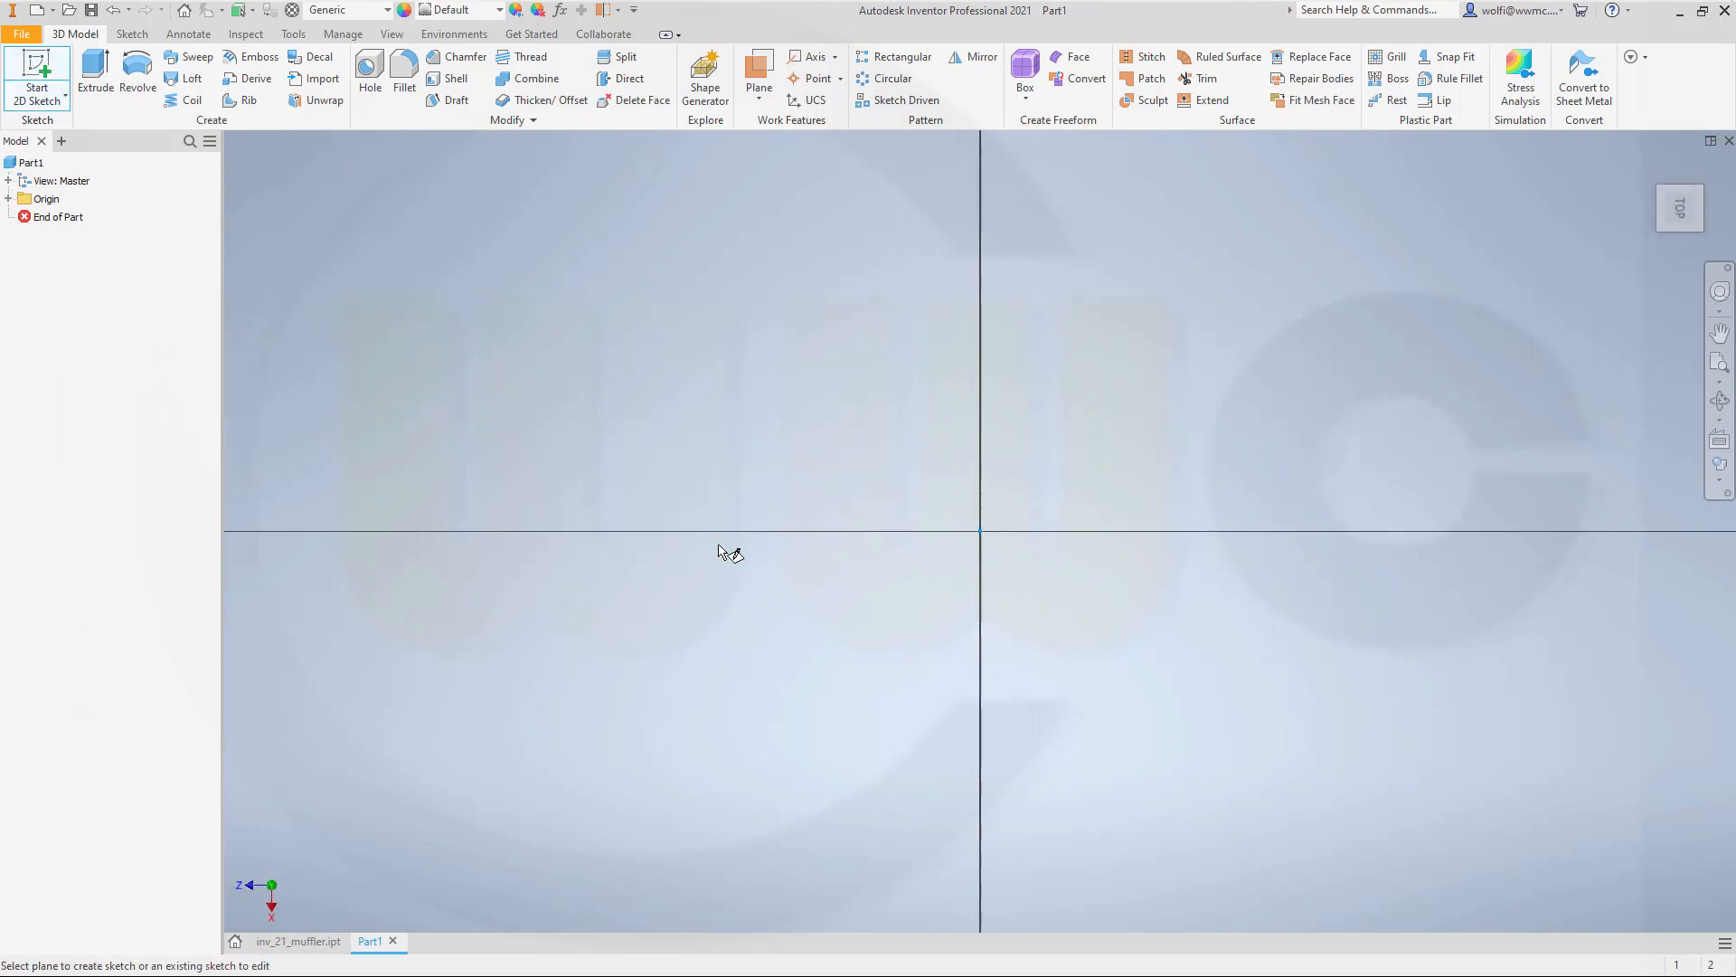
Draw a rectangle 400 mm along the X direction and 300 mm along the Z direction.
click(231, 70)
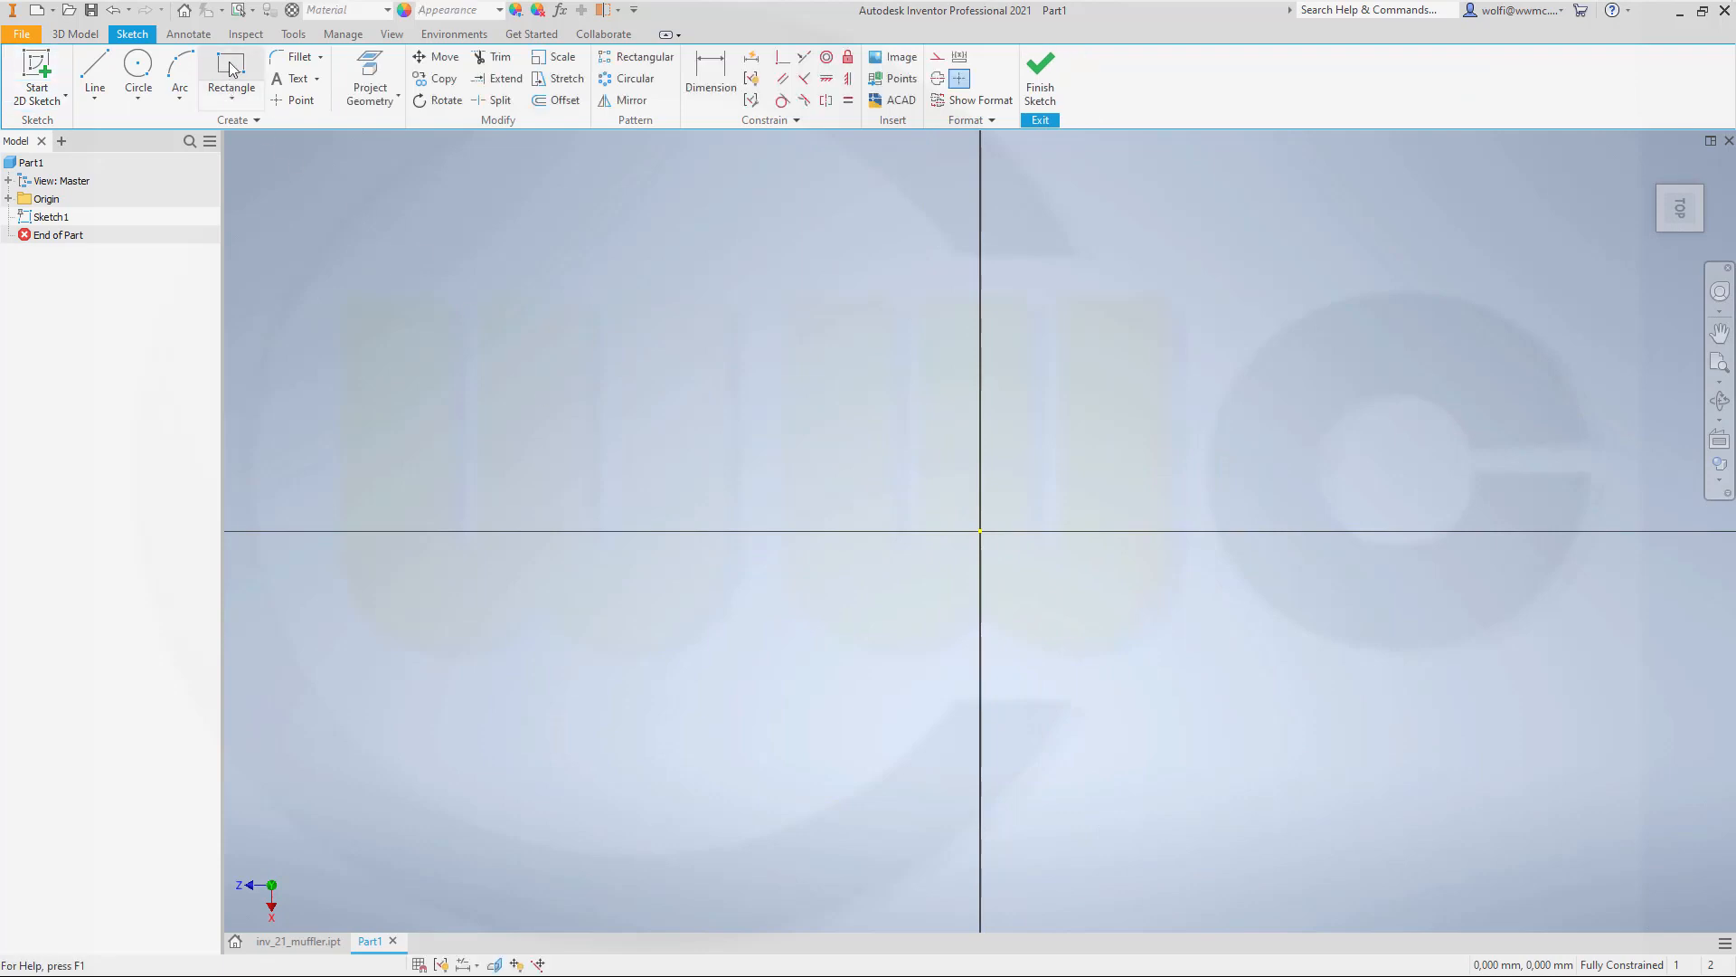
click(664, 243)
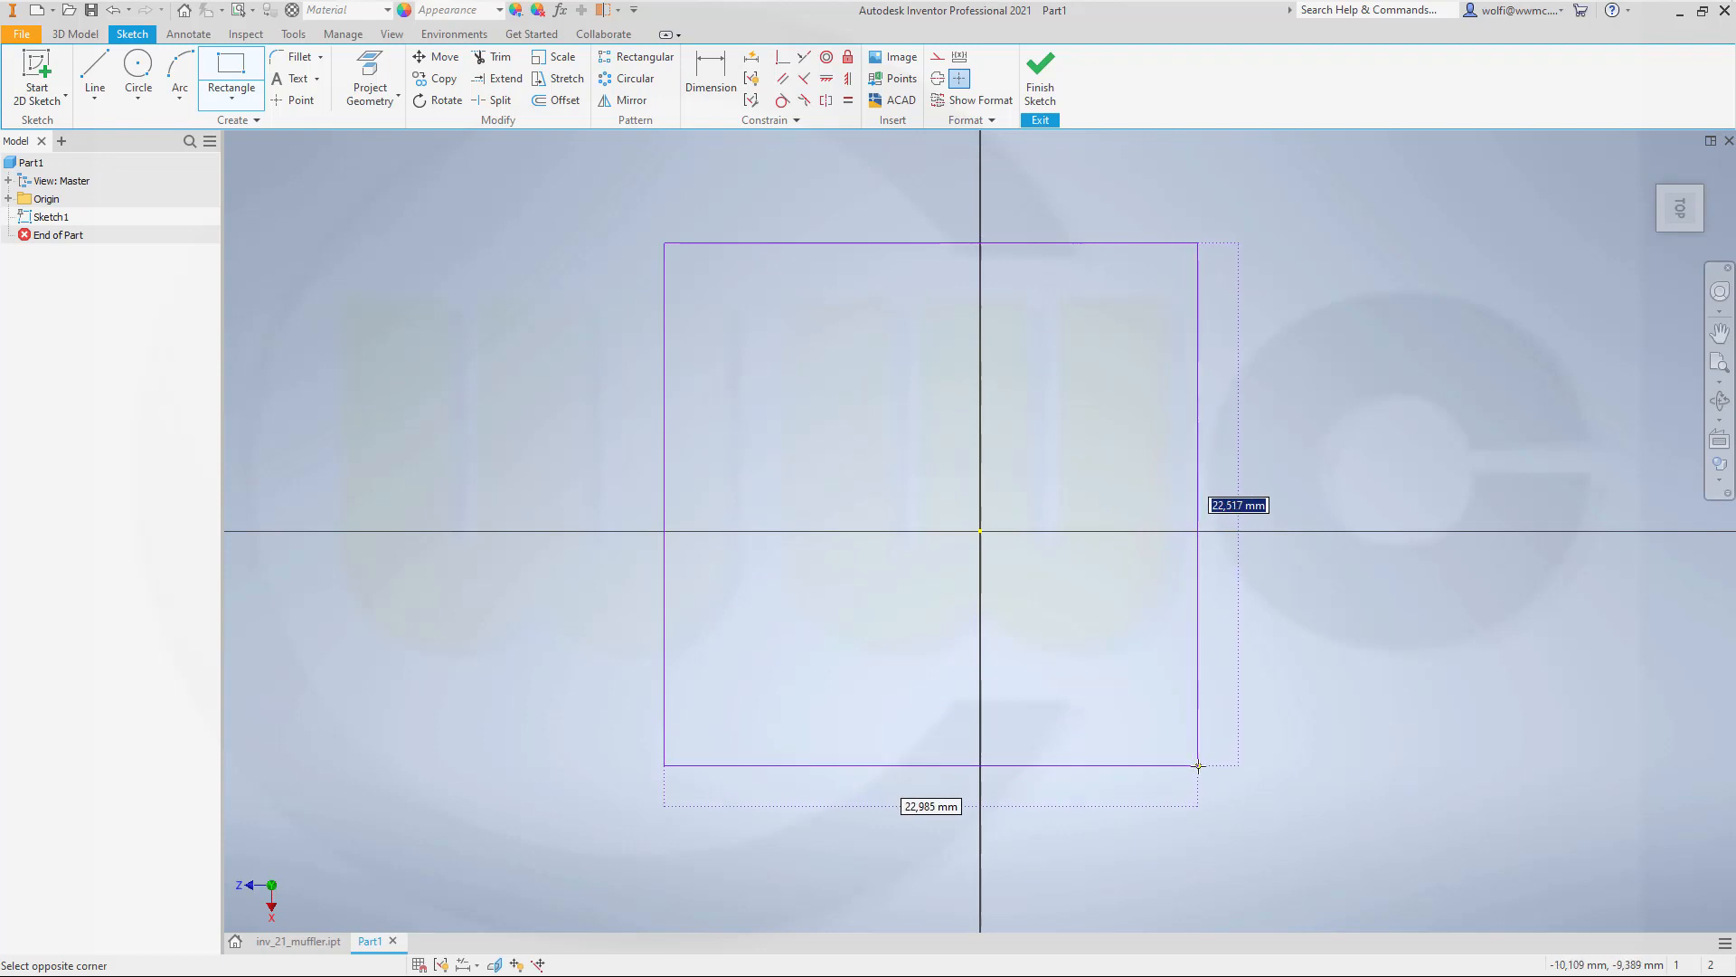
text(400)
key(Tab)
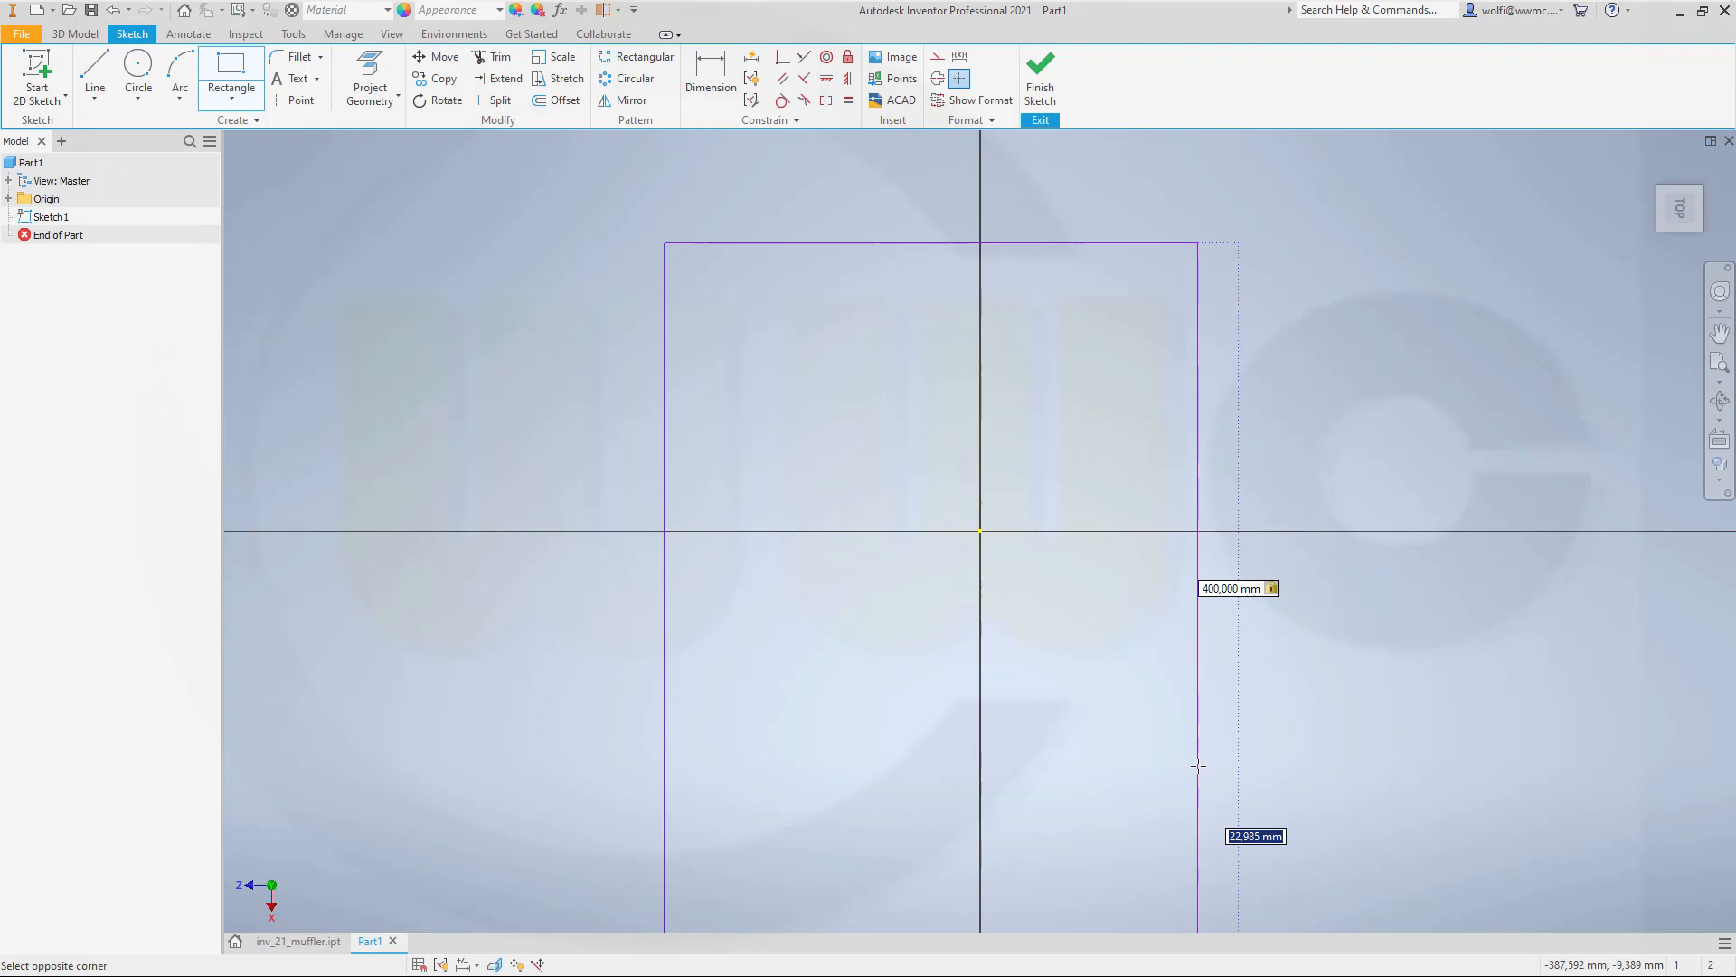
text(300)
key(Return)
key(Escape)
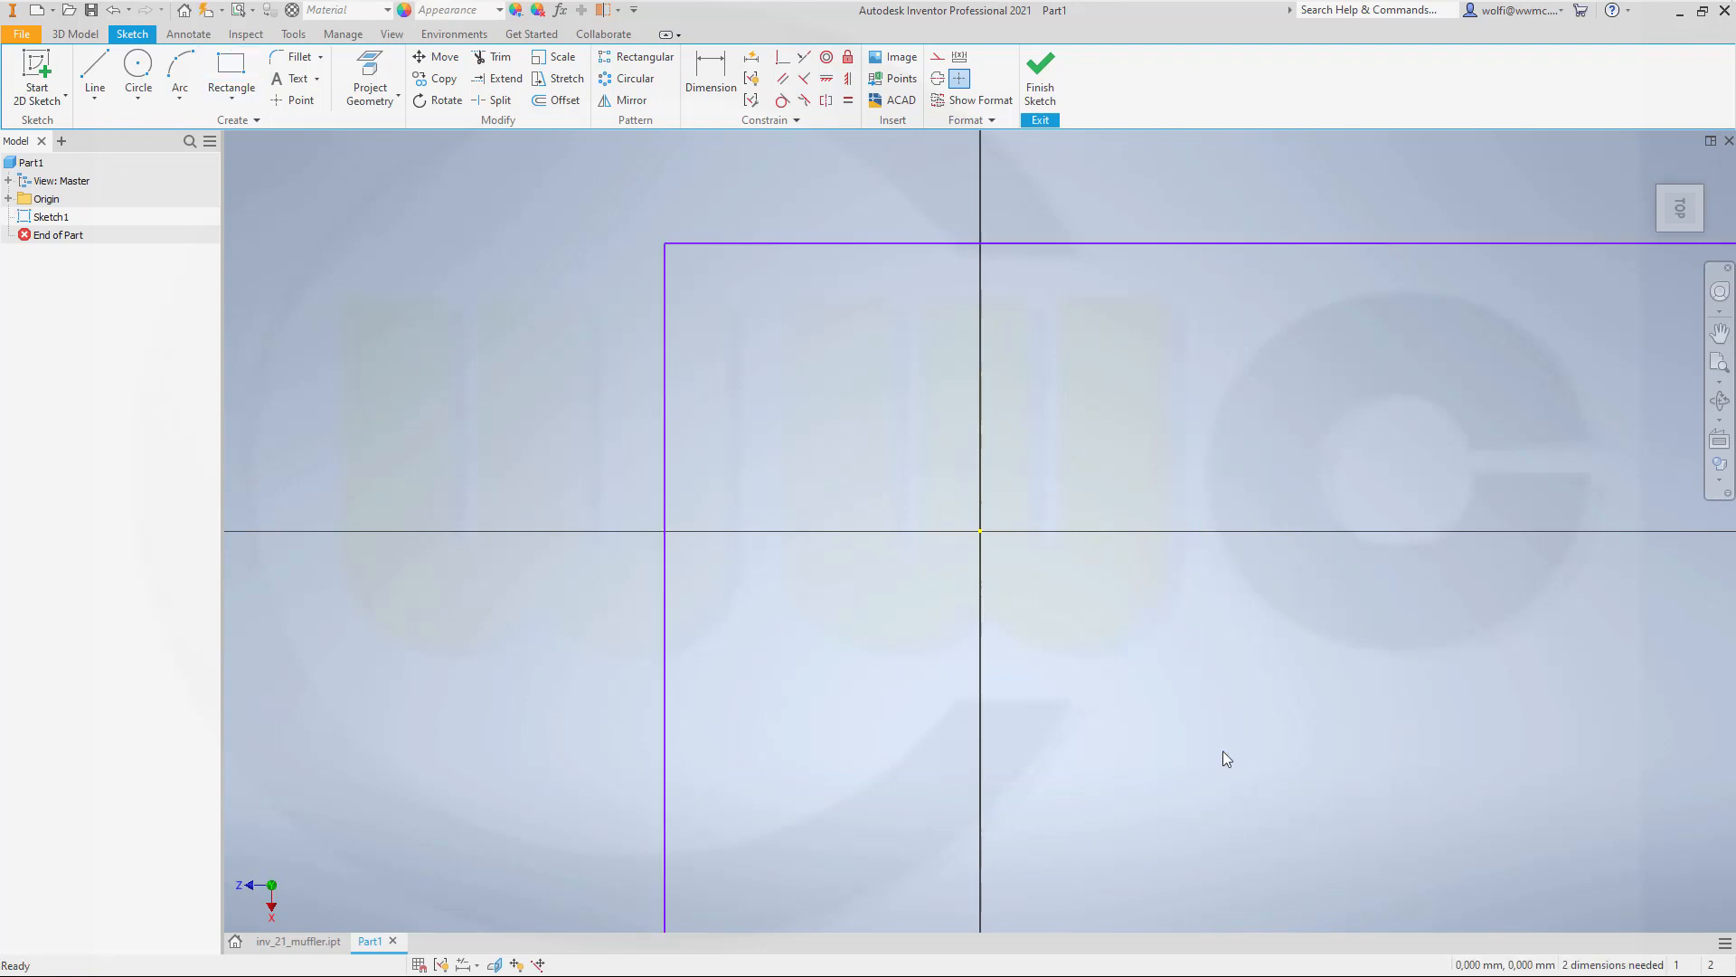
Centre the rectangle on the origin by aligning the midpoints of its upper and right edges with the origin using horizontal and vertical constraints.
scroll(1223, 751, down, 5)
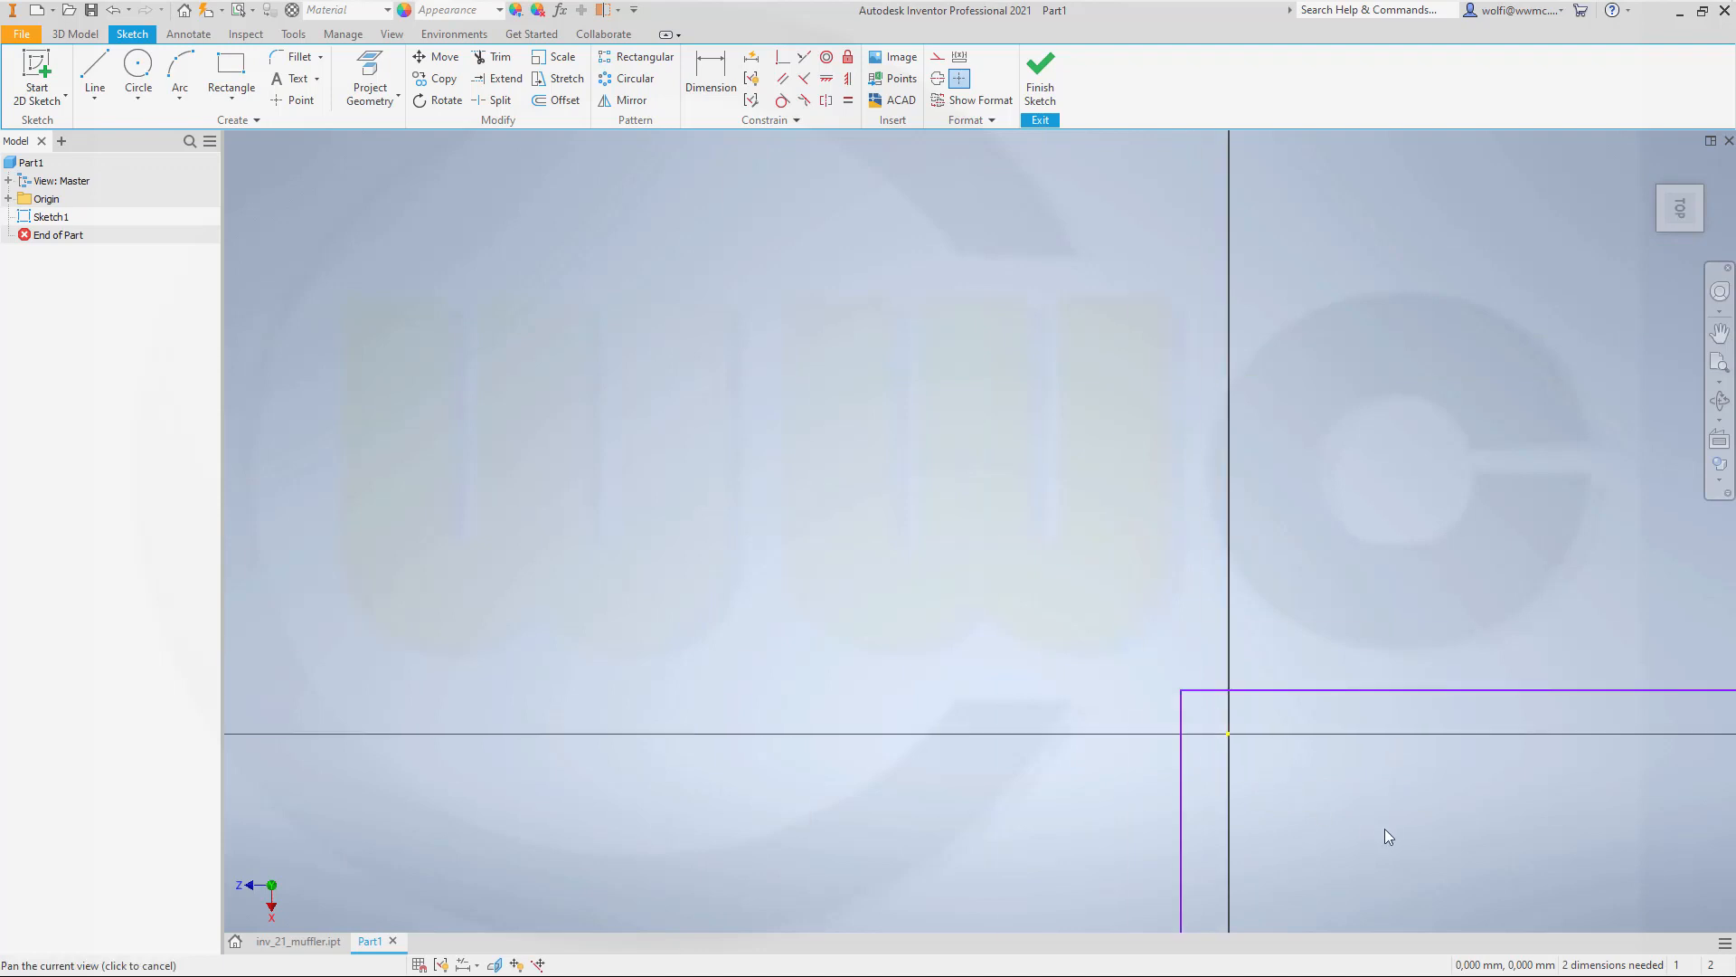
mouse_move(1385, 829)
middle_down()
mouse_move(1245, 667)
mouse_move(717, 268)
middle_up()
scroll(937, 460, down, 5)
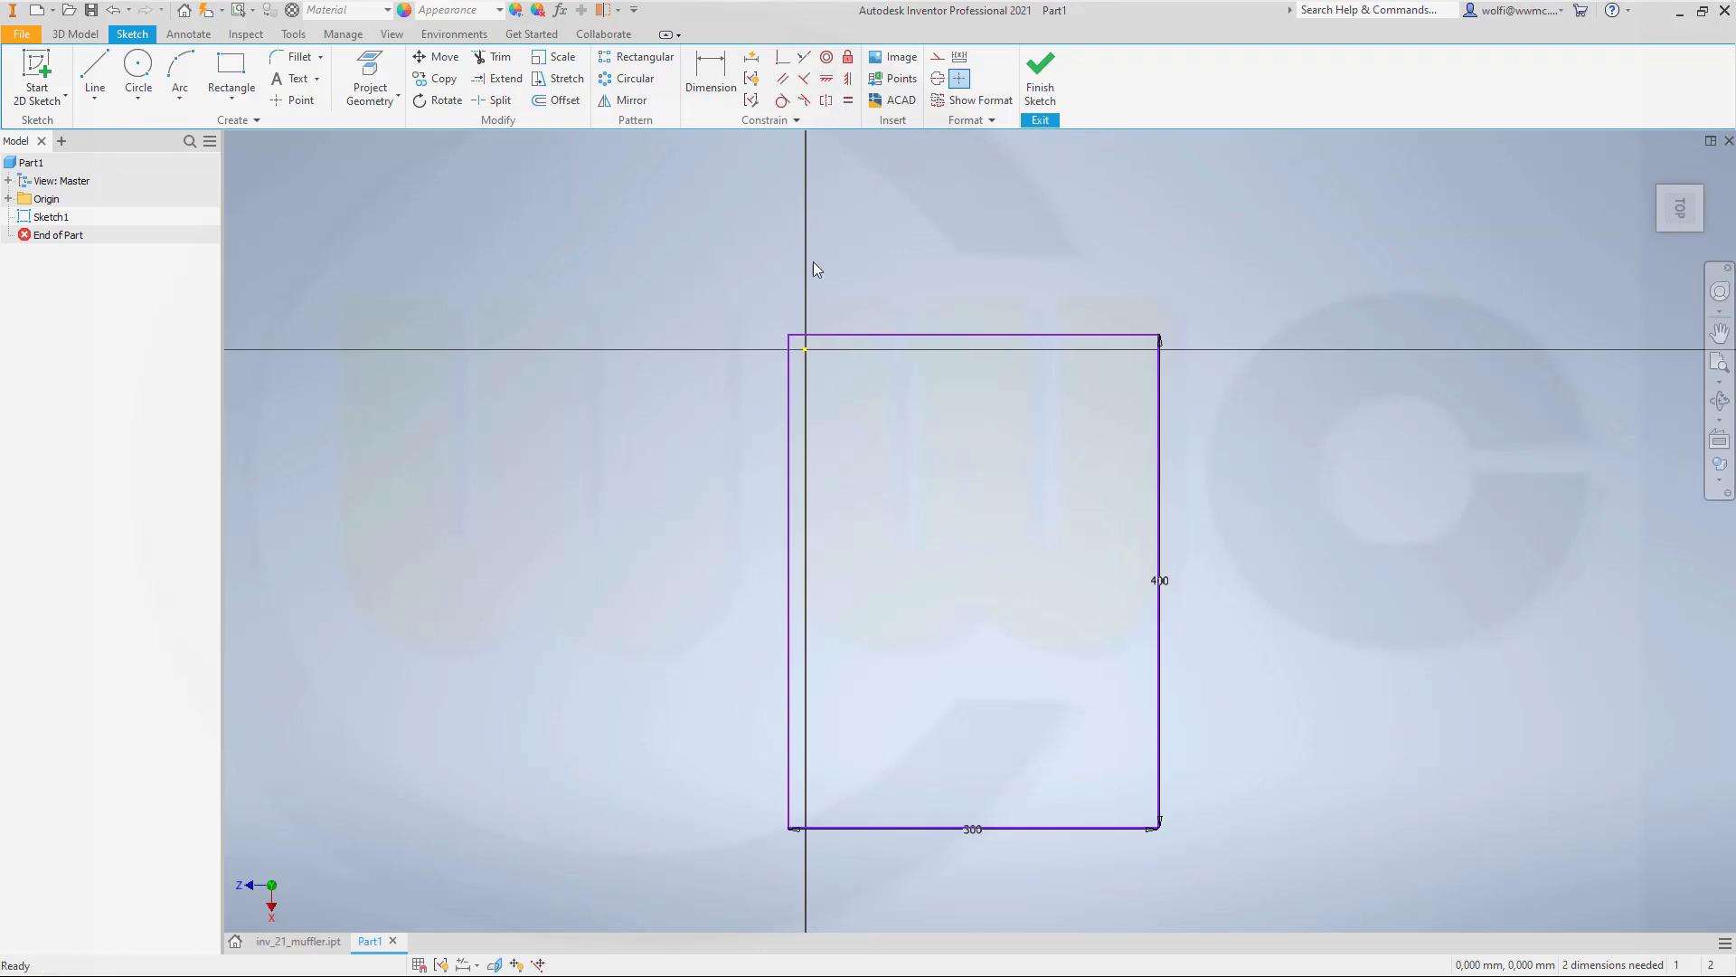
click(973, 334)
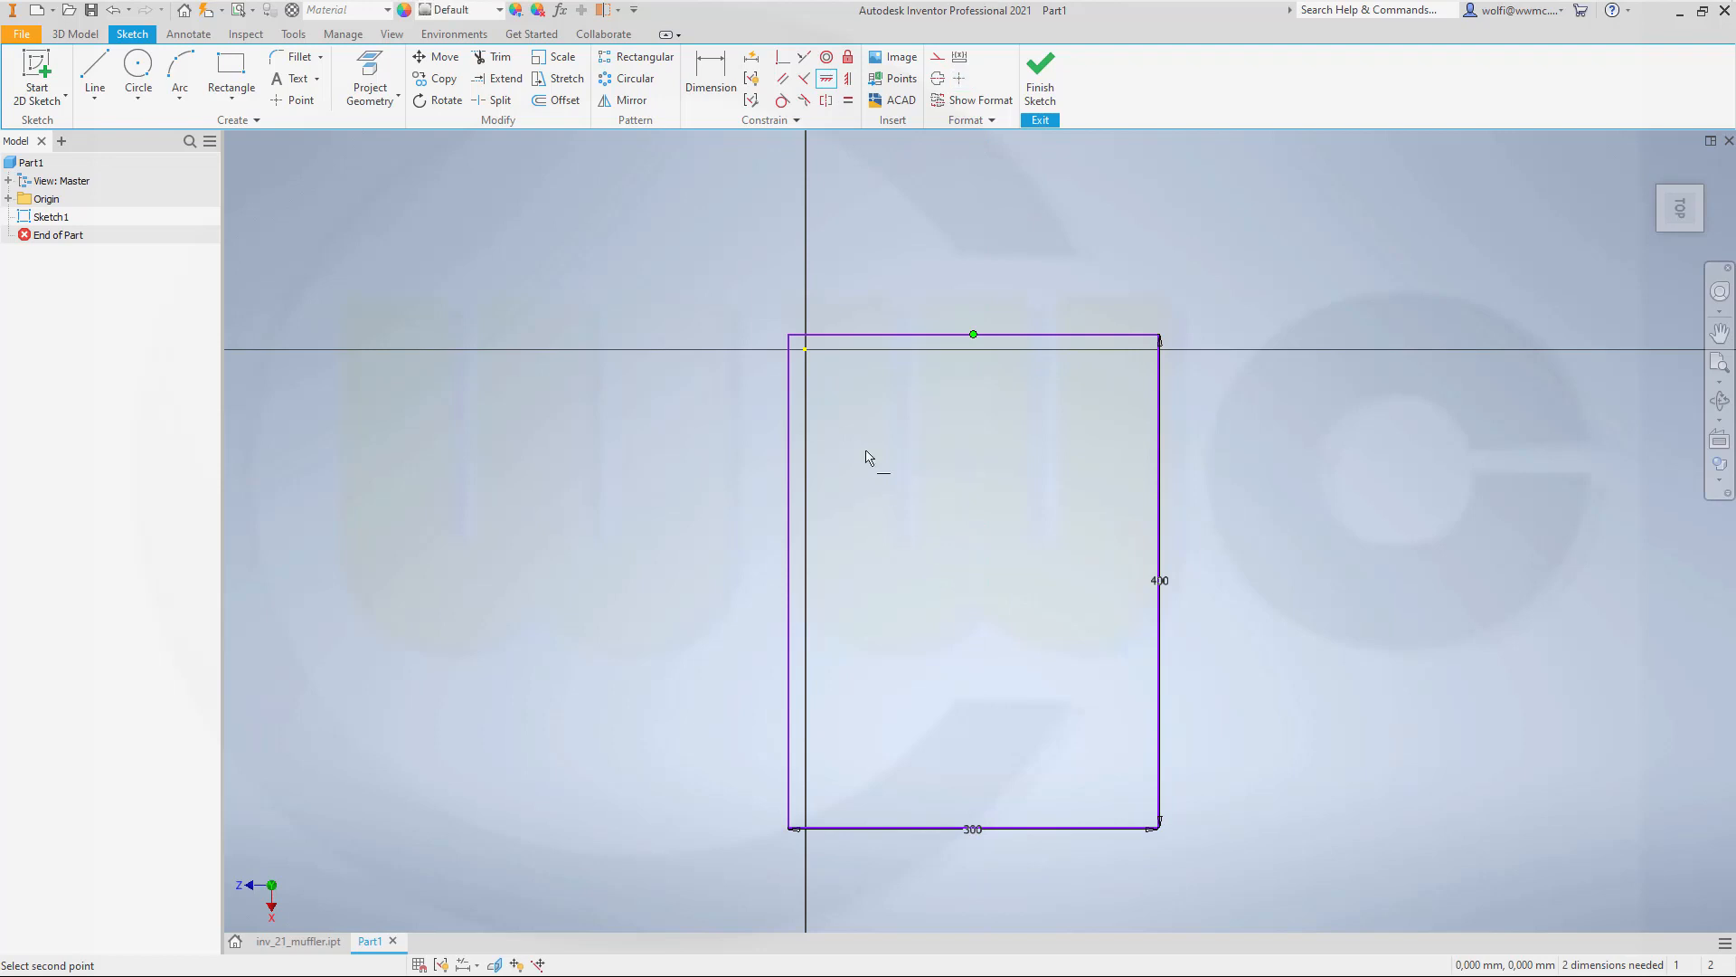
click(807, 350)
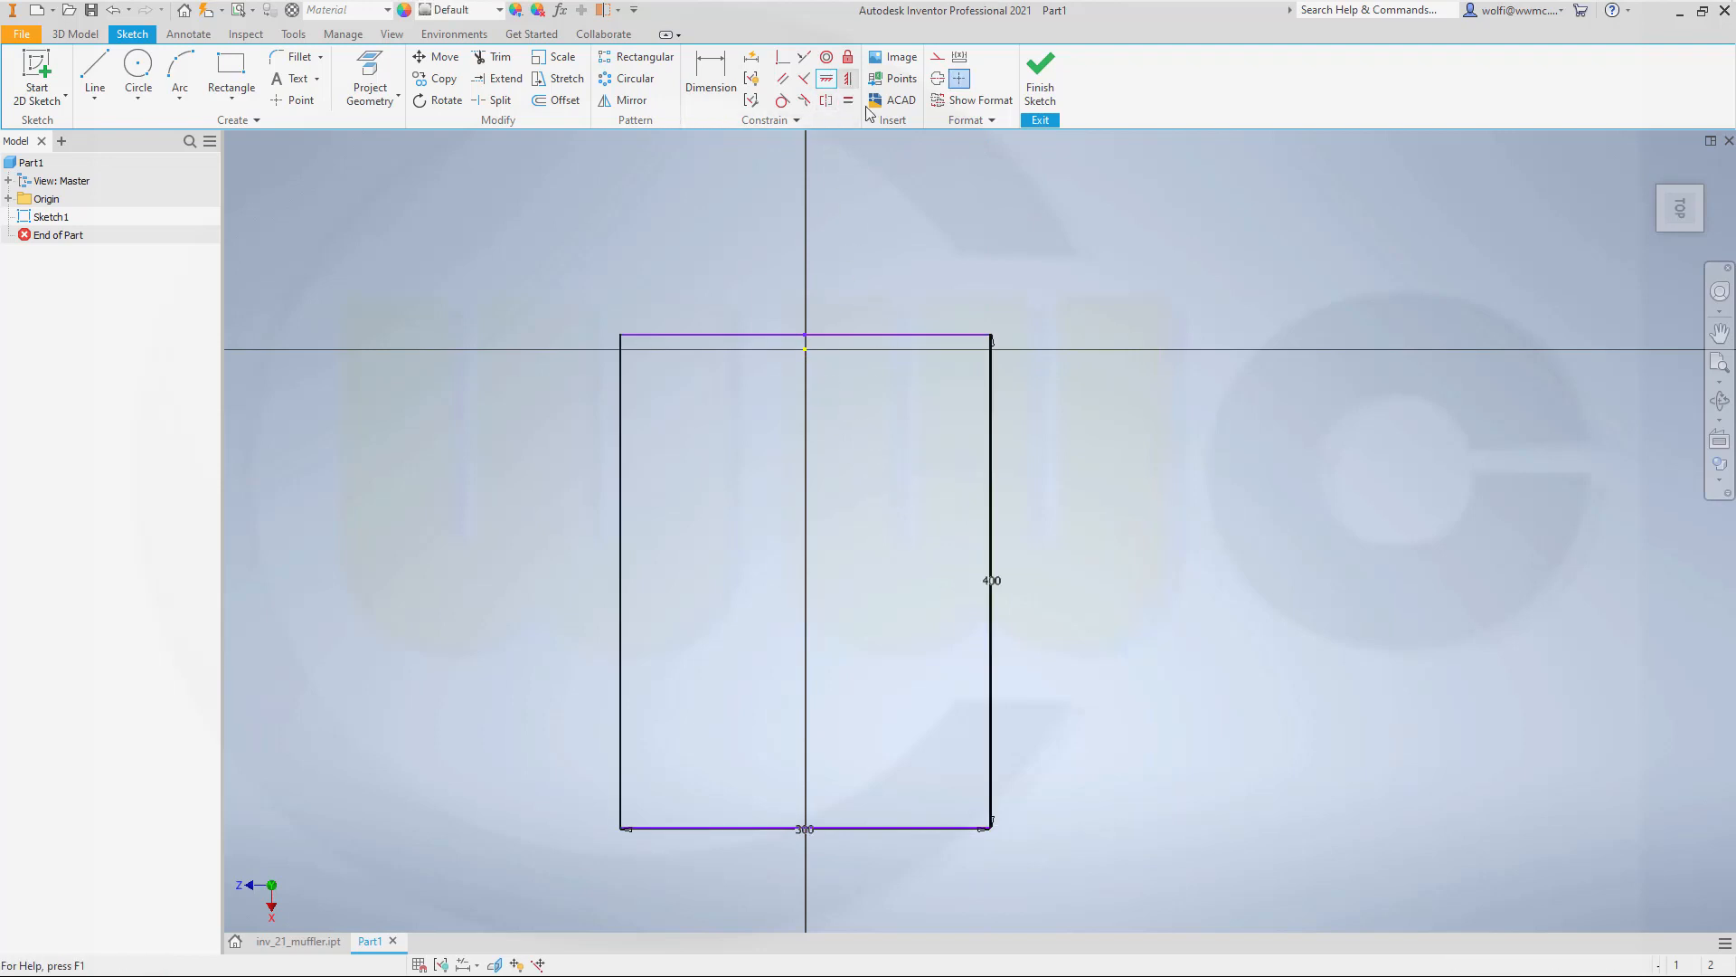
key(])
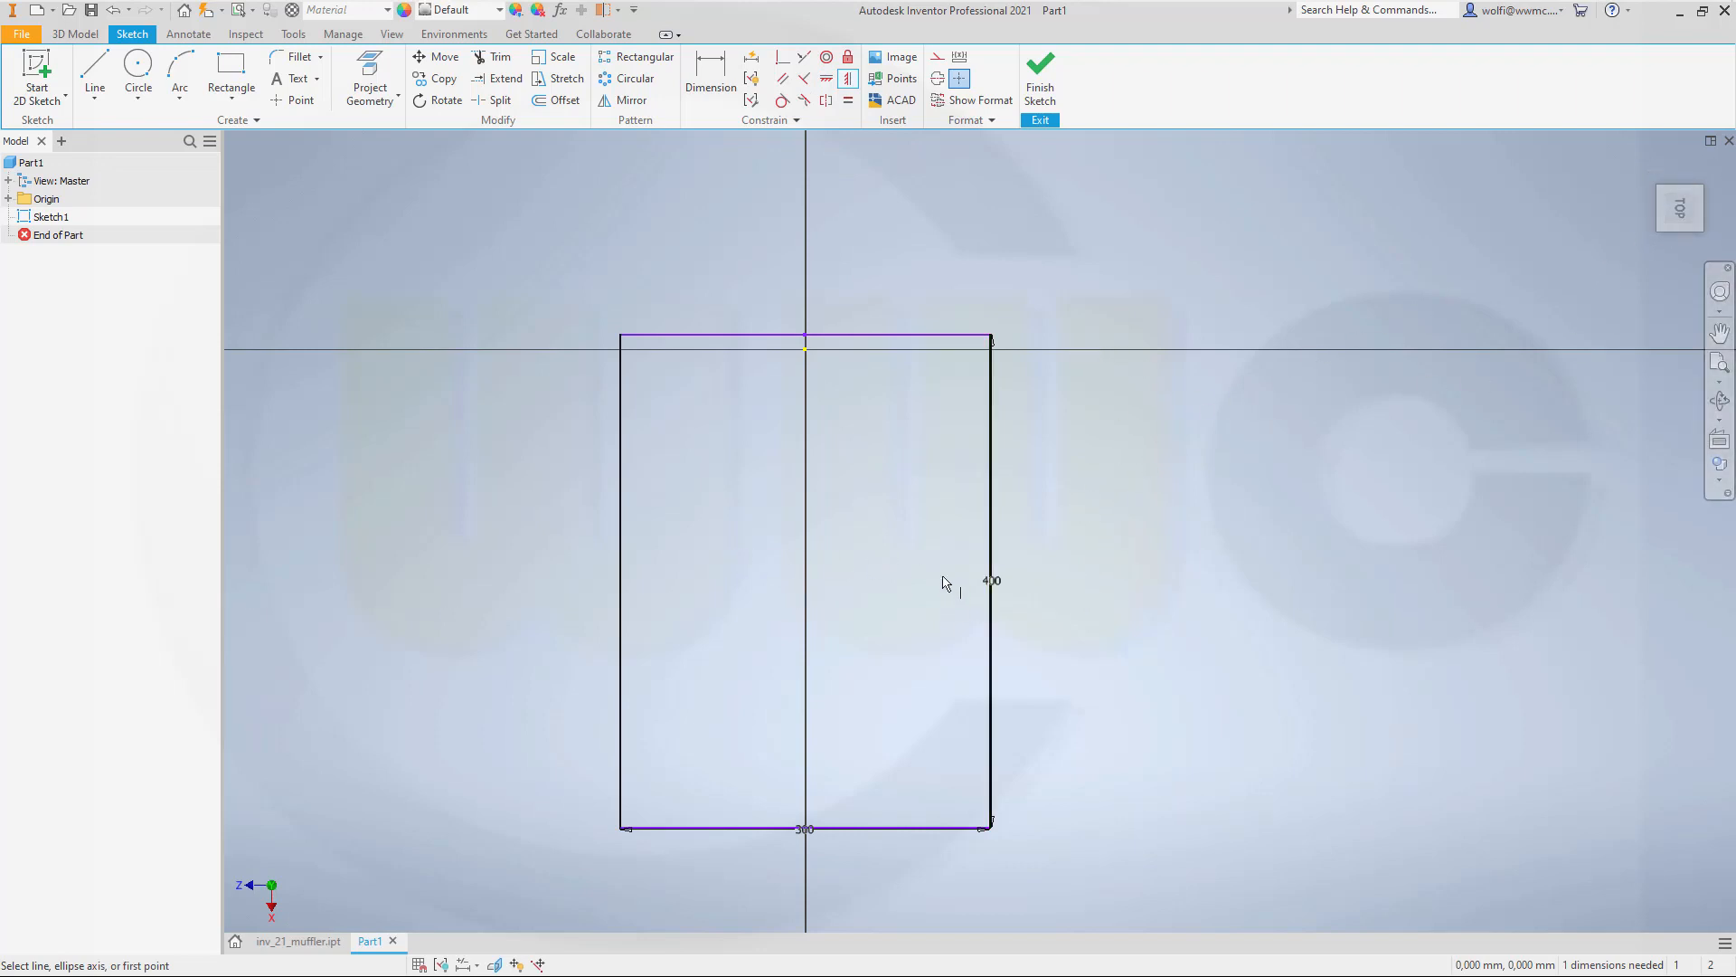
click(989, 580)
click(805, 349)
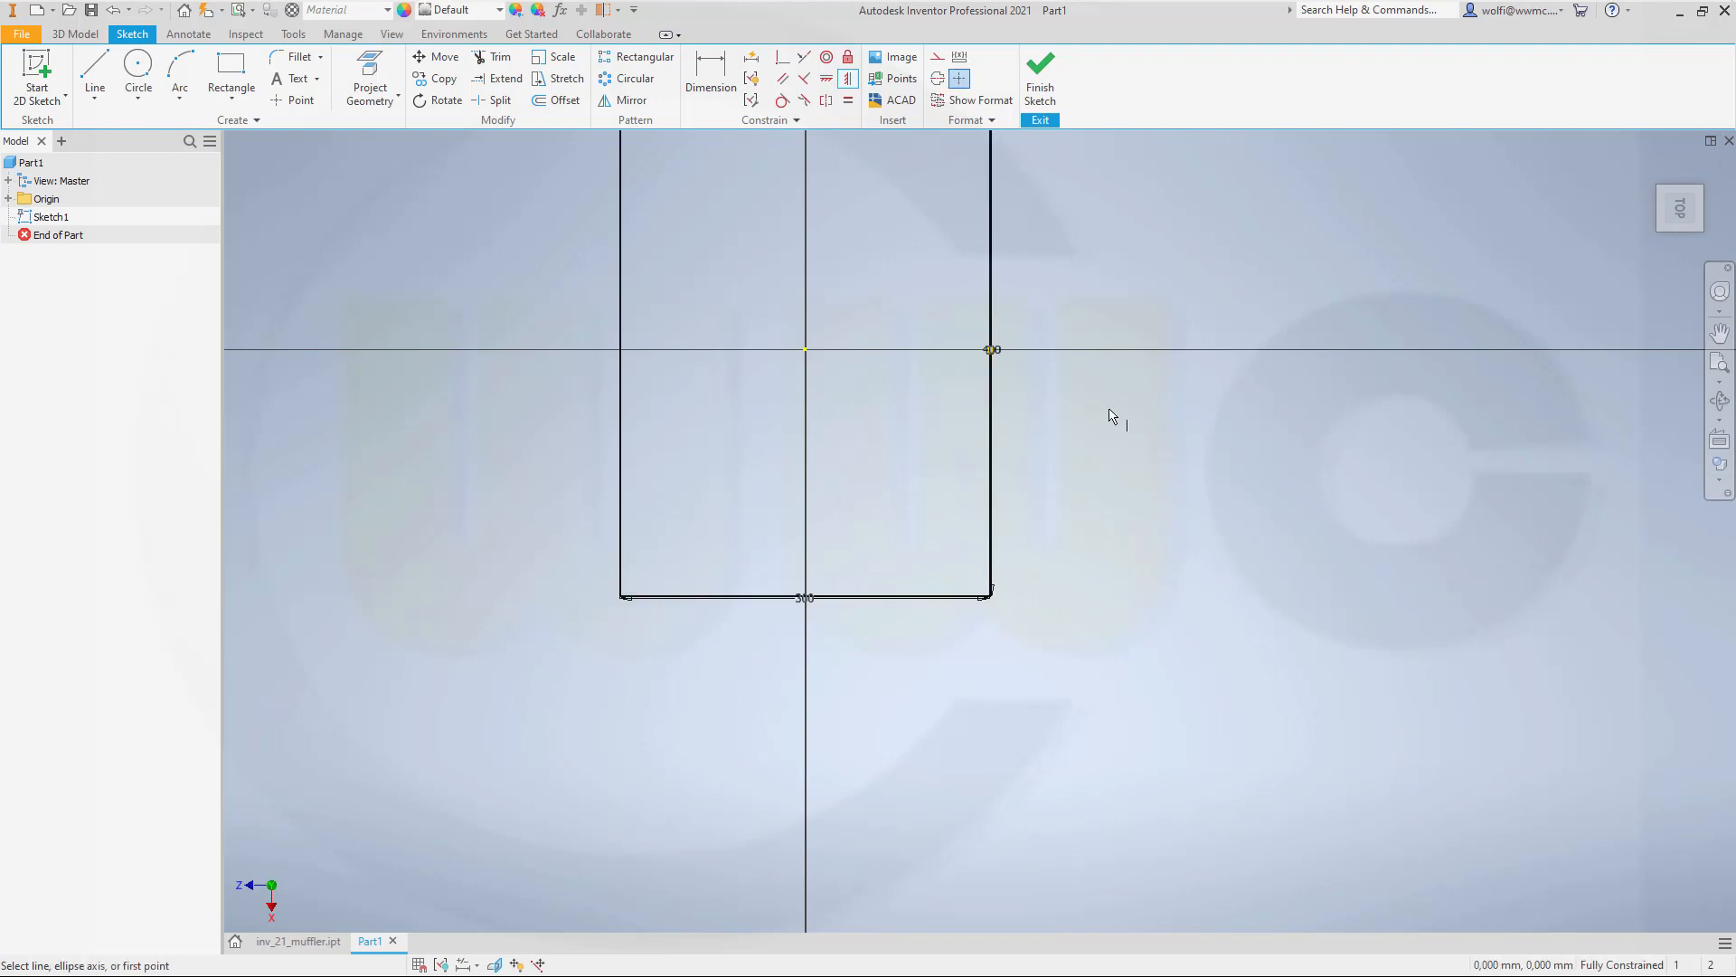
Draw a diagonal line across the rectangle's lower-left corner, running past both the left and bottom edges.
click(95, 73)
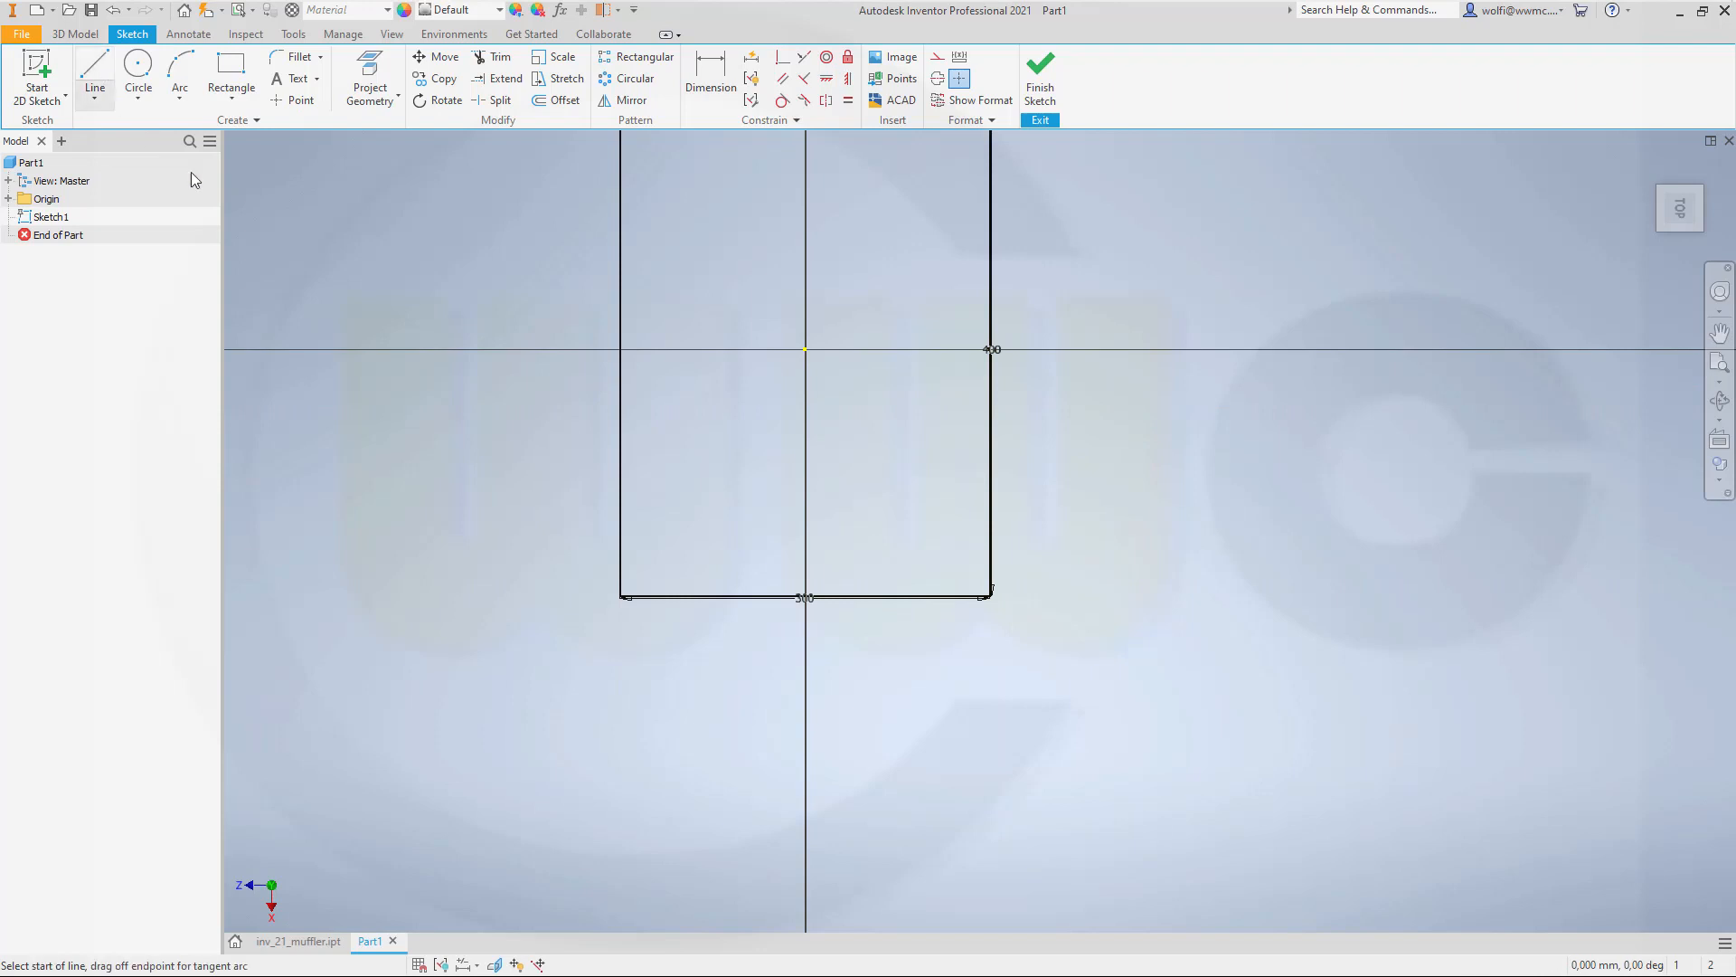
click(555, 386)
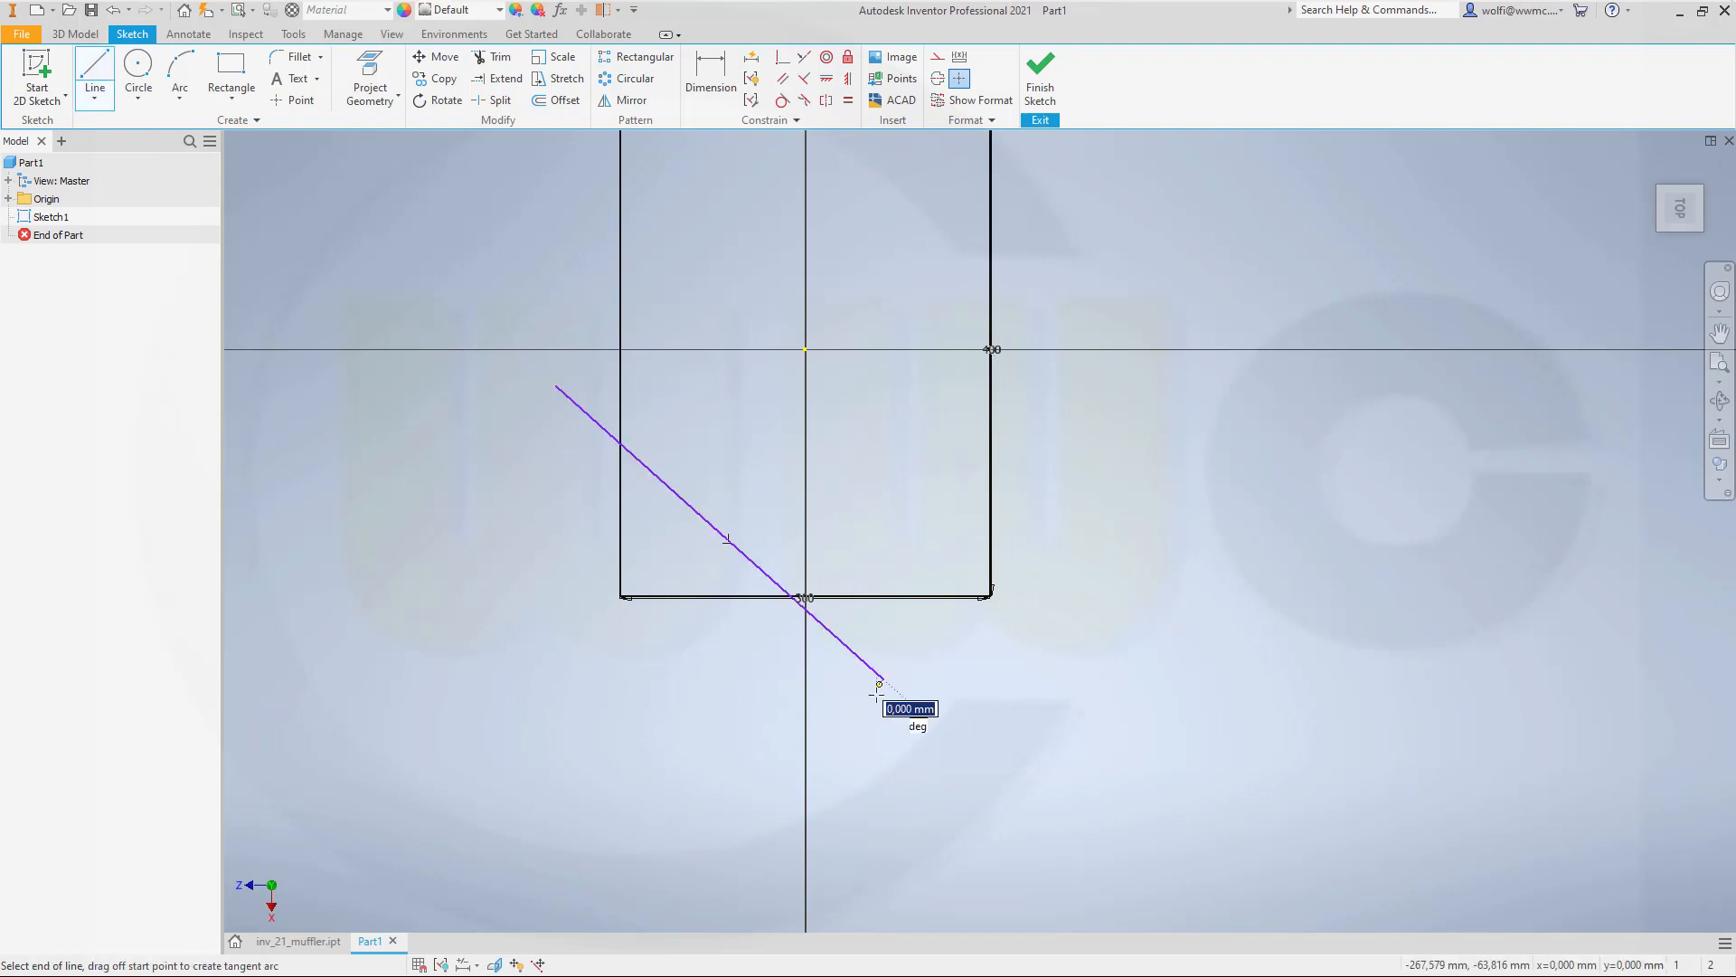
click(884, 679)
key(Escape)
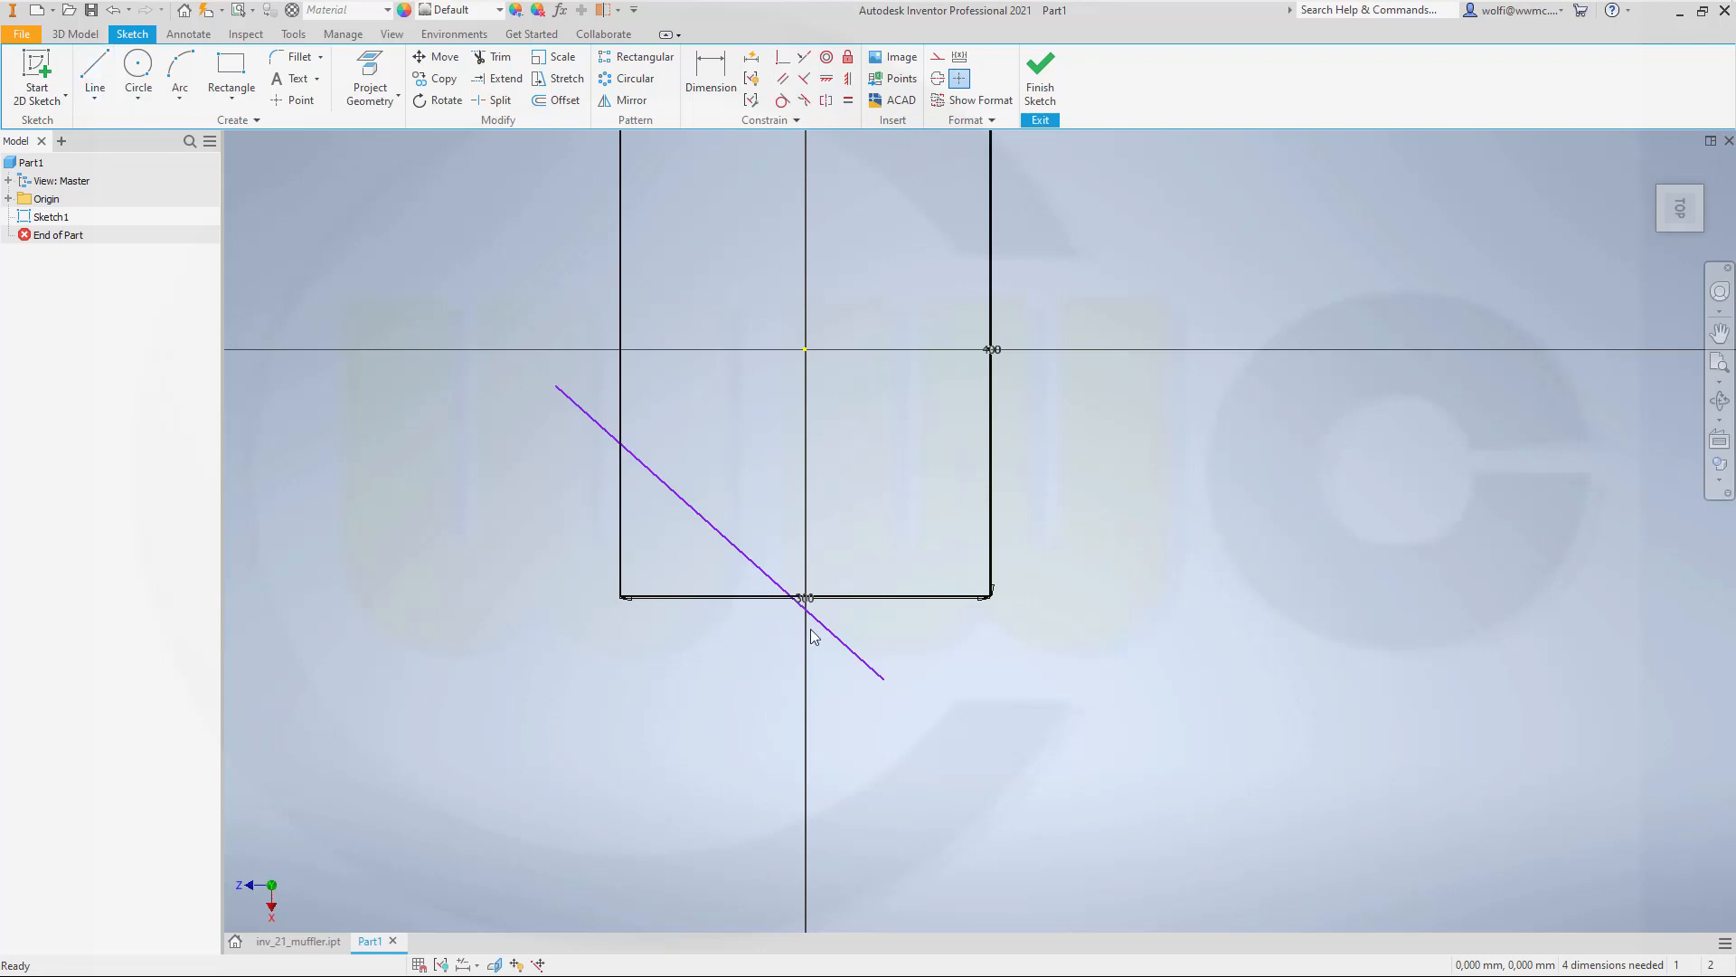
Delete the bottom edge's 300 mm dimension and trim the diagonal's overhanging ends and the lower-left corner to leave a bevelled profile.
click(810, 599)
key(Delete)
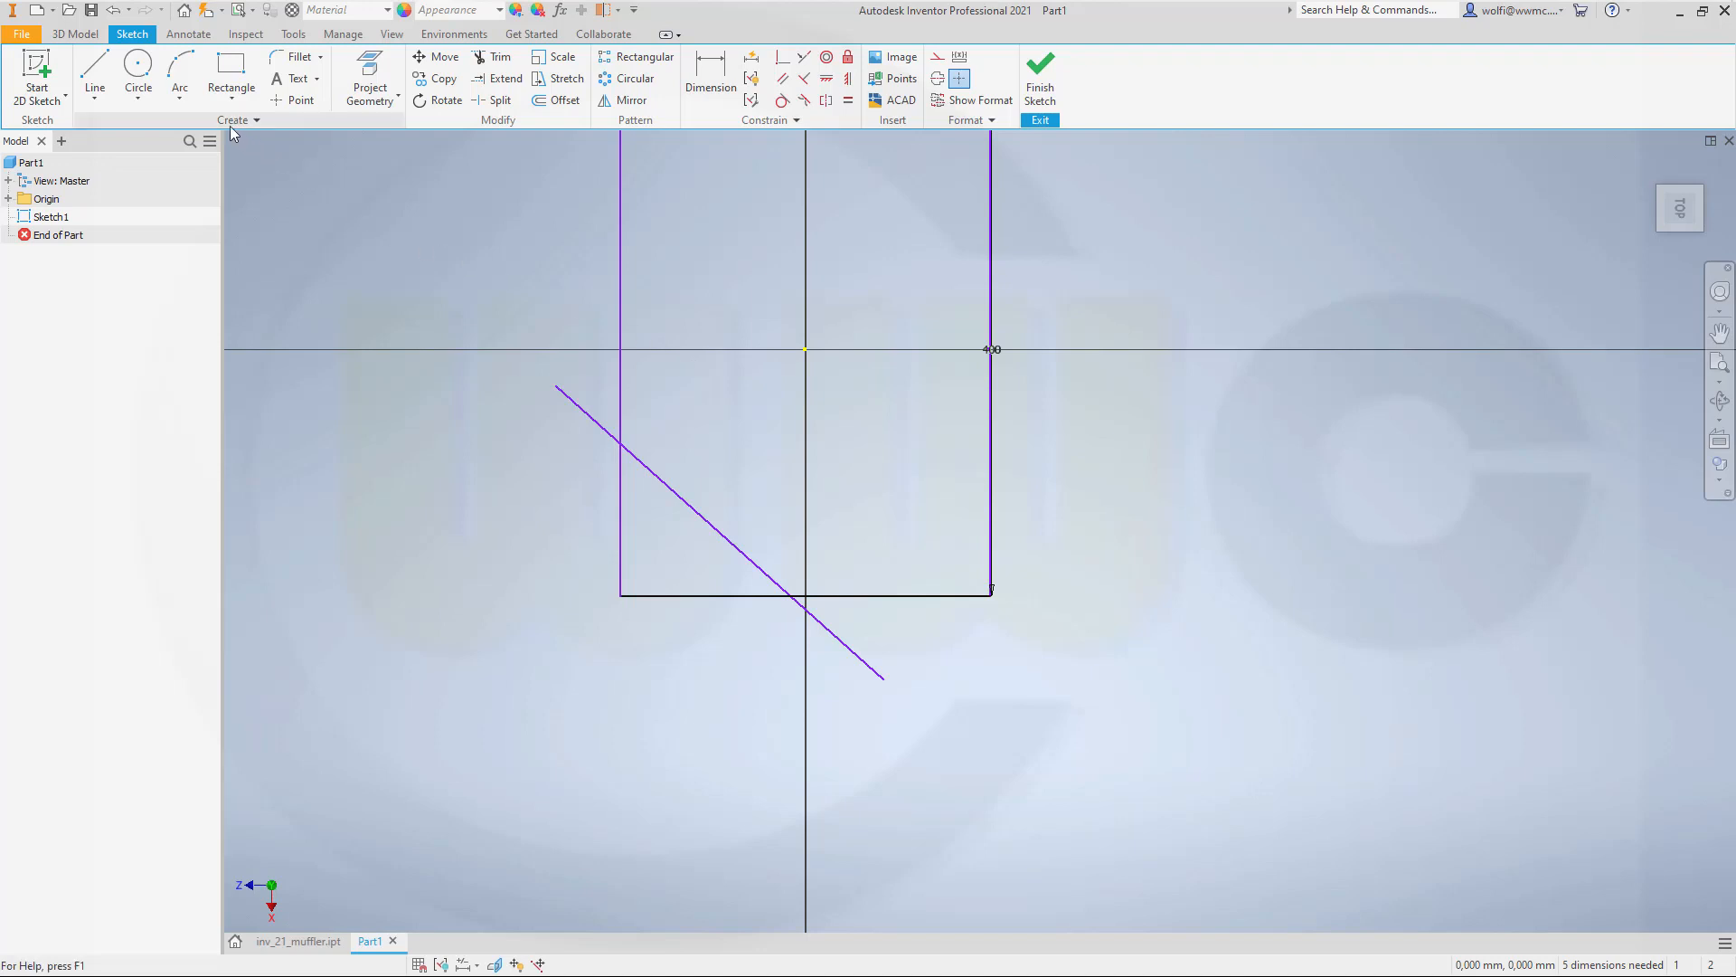
click(493, 72)
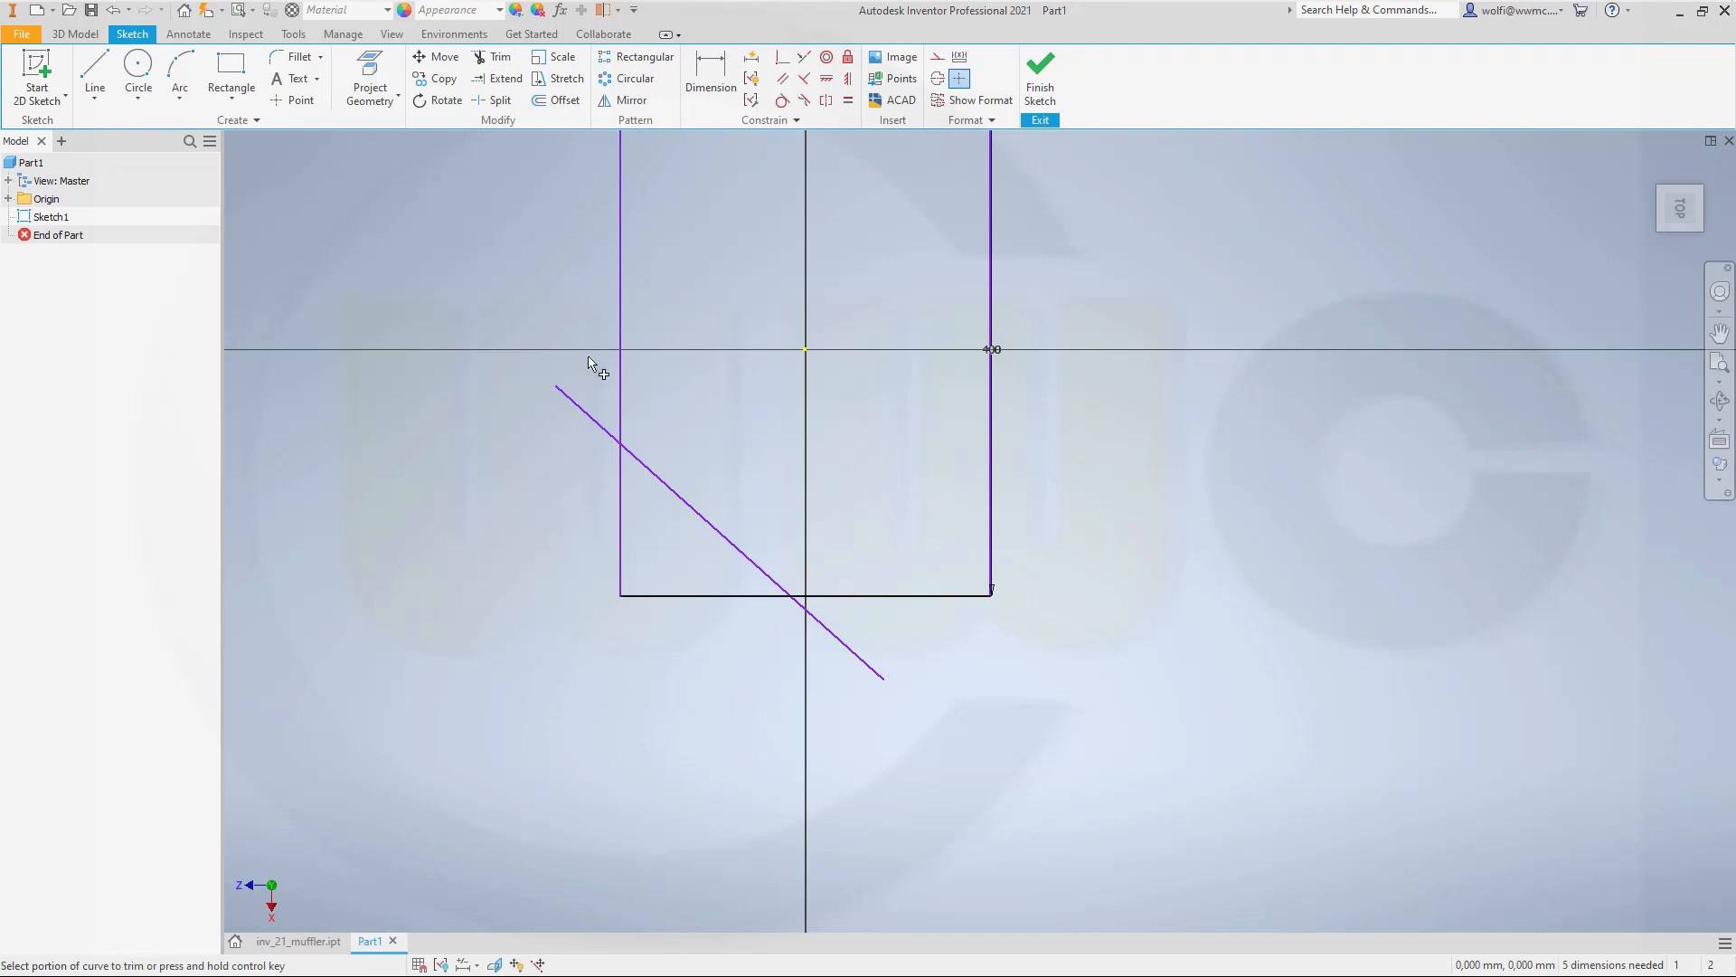
click(589, 416)
mouse_move(600, 495)
mouse_down()
mouse_move(802, 640)
mouse_move(941, 659)
mouse_up()
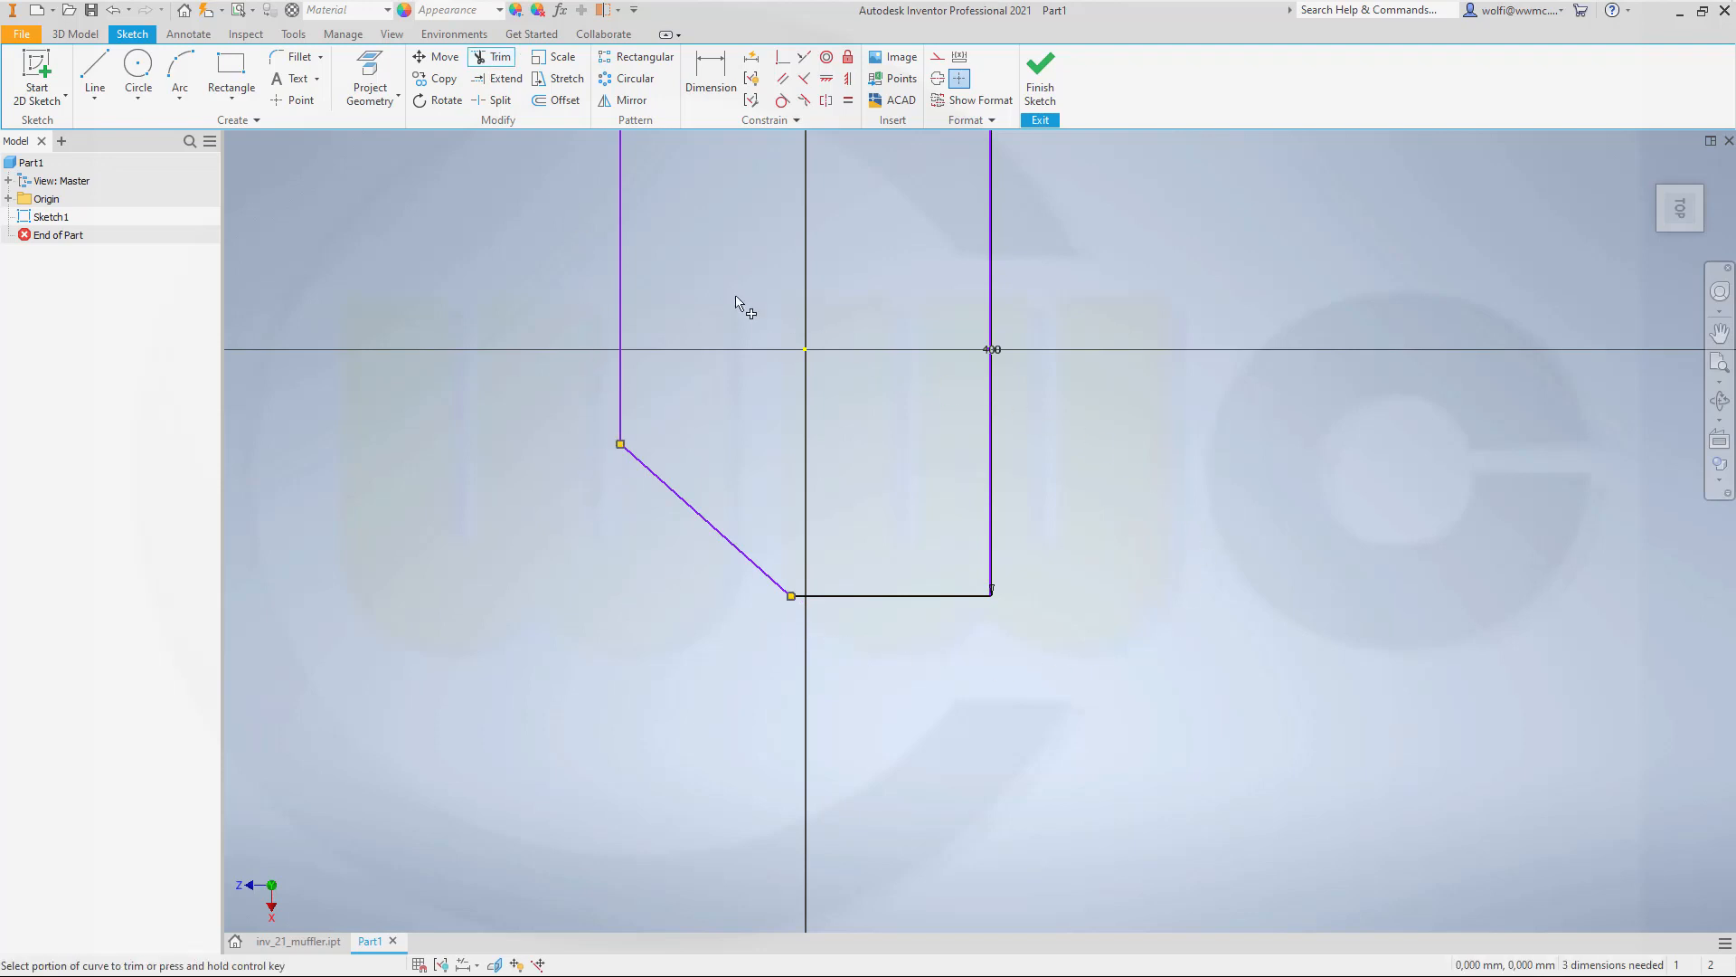
Dimension the profile's overall width between its vertical edges as 300 mm and the shortened bottom edge as 180 mm.
click(713, 82)
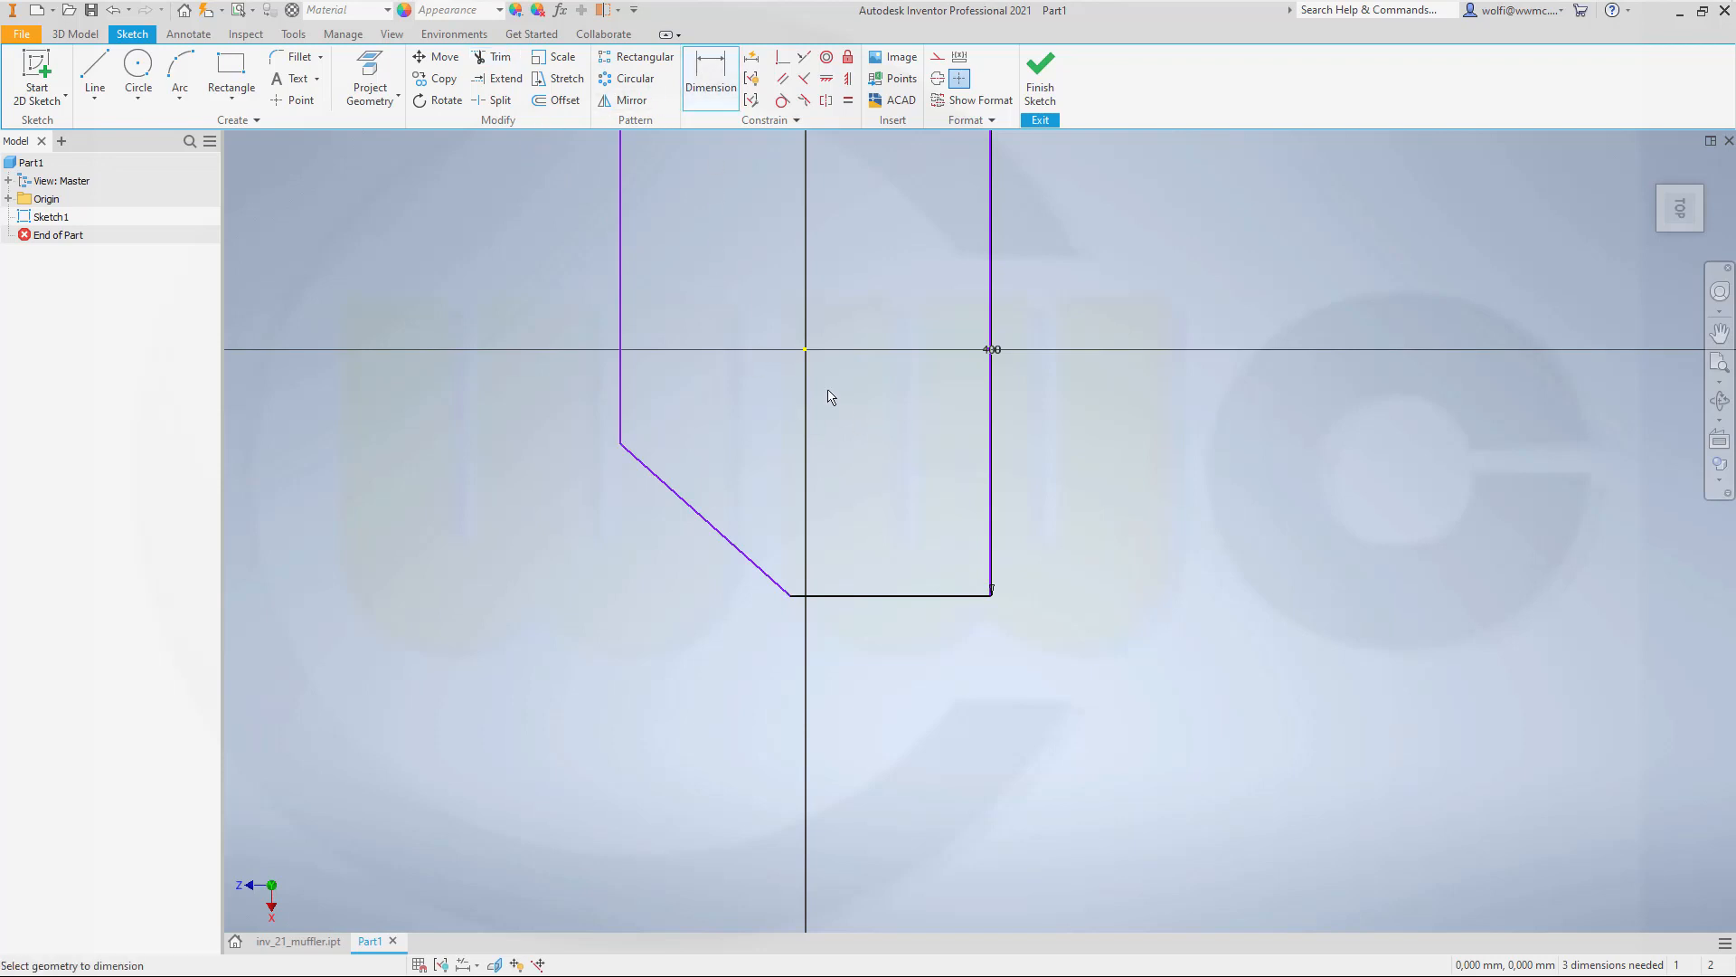
click(622, 259)
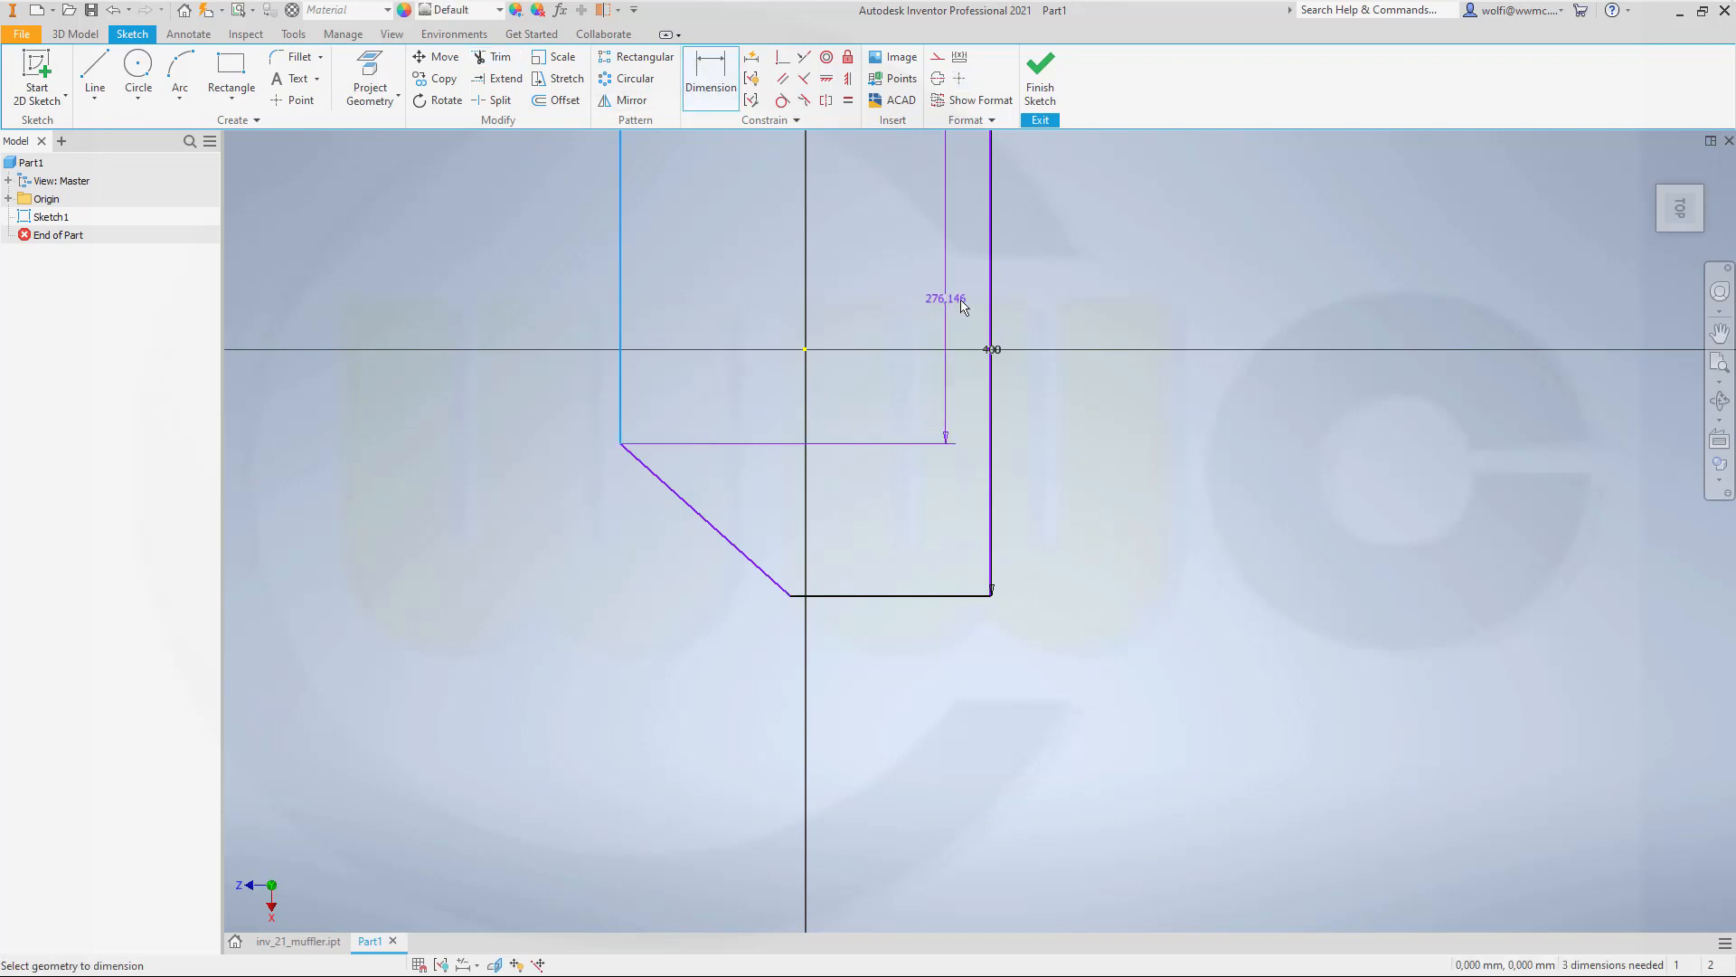
click(994, 310)
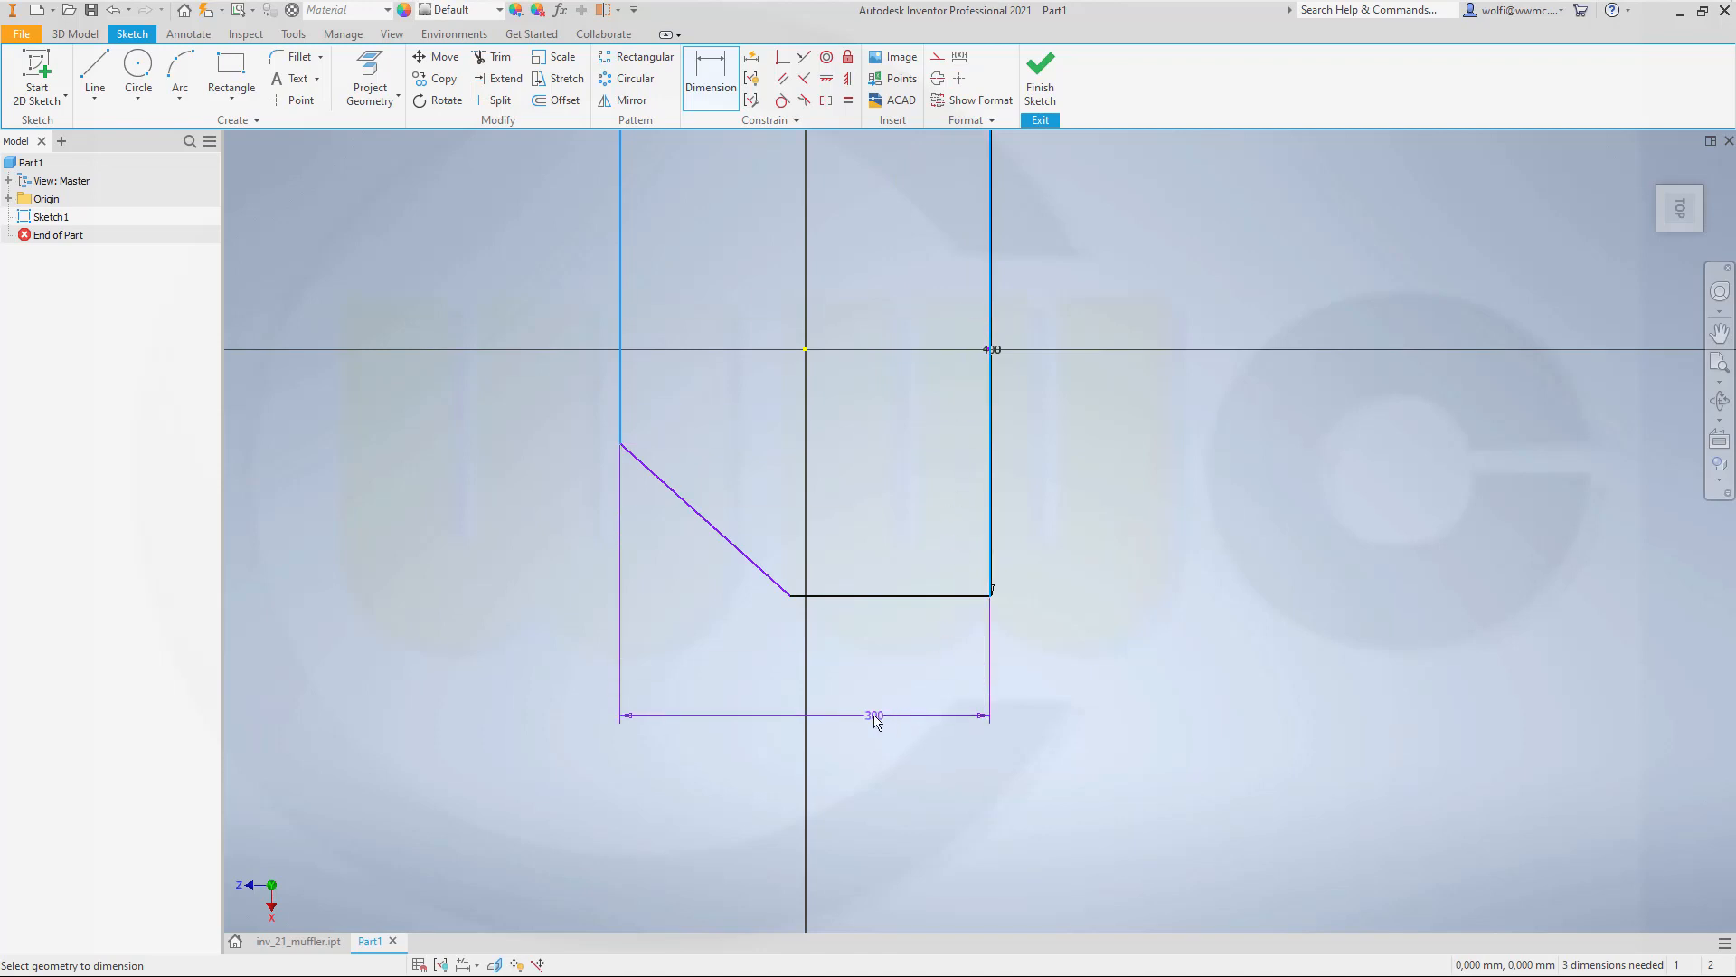
click(872, 717)
click(941, 785)
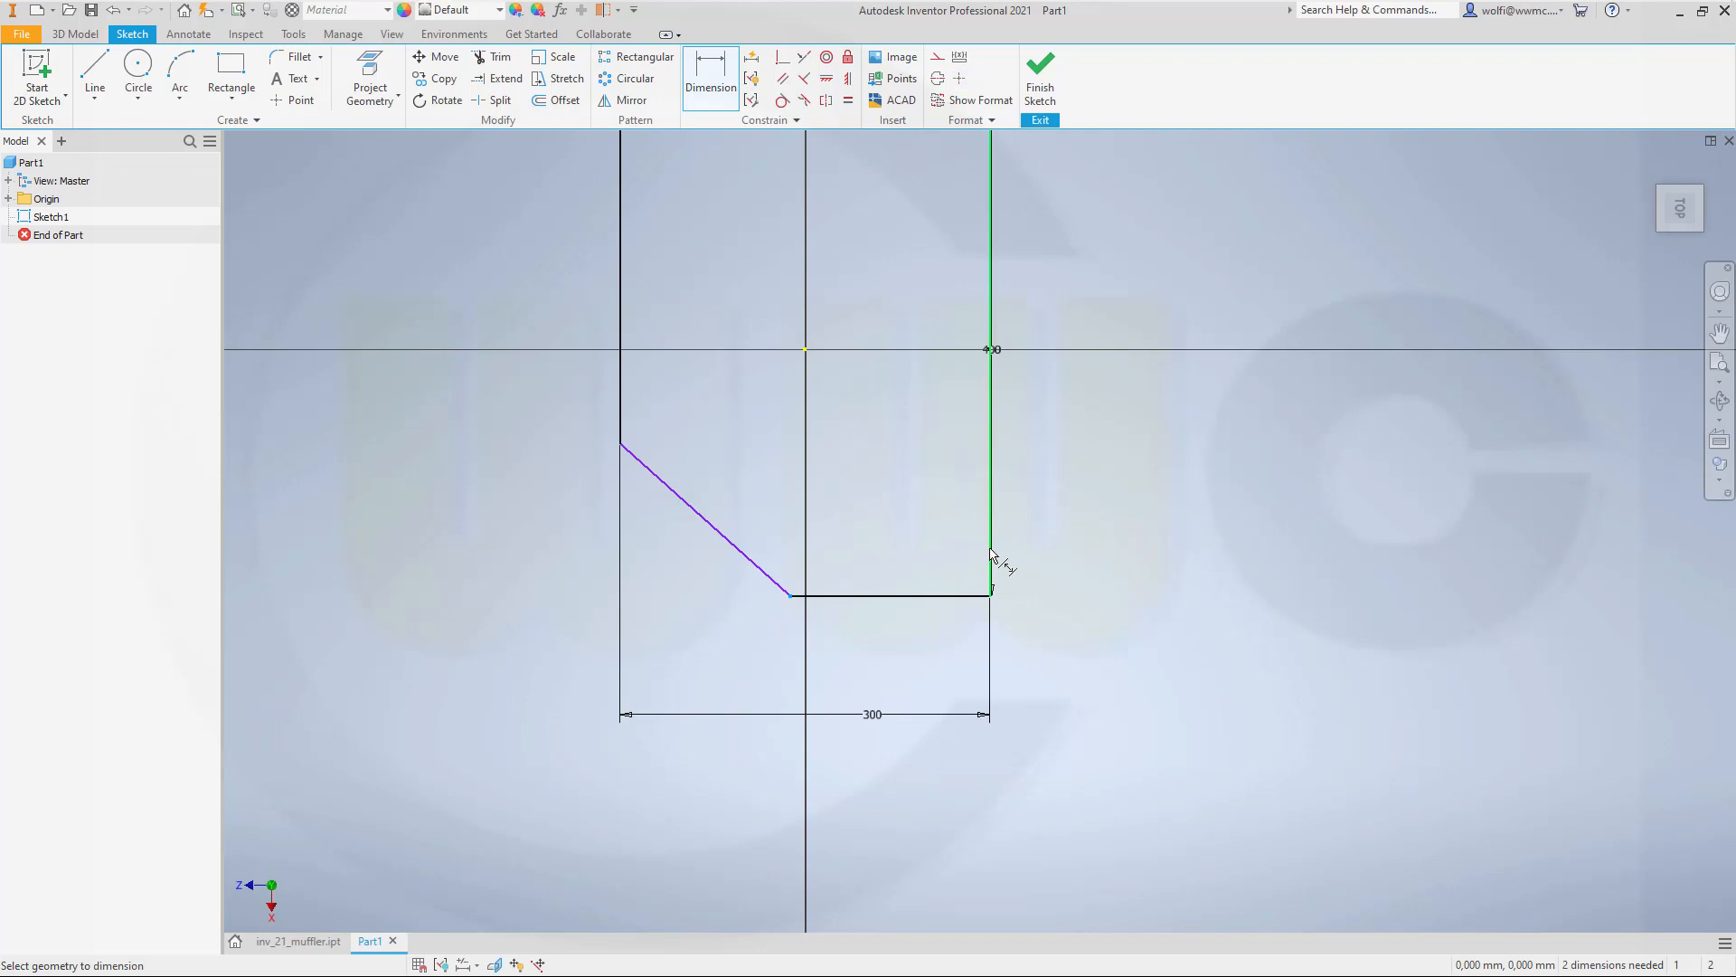
click(885, 597)
click(883, 641)
text(180)
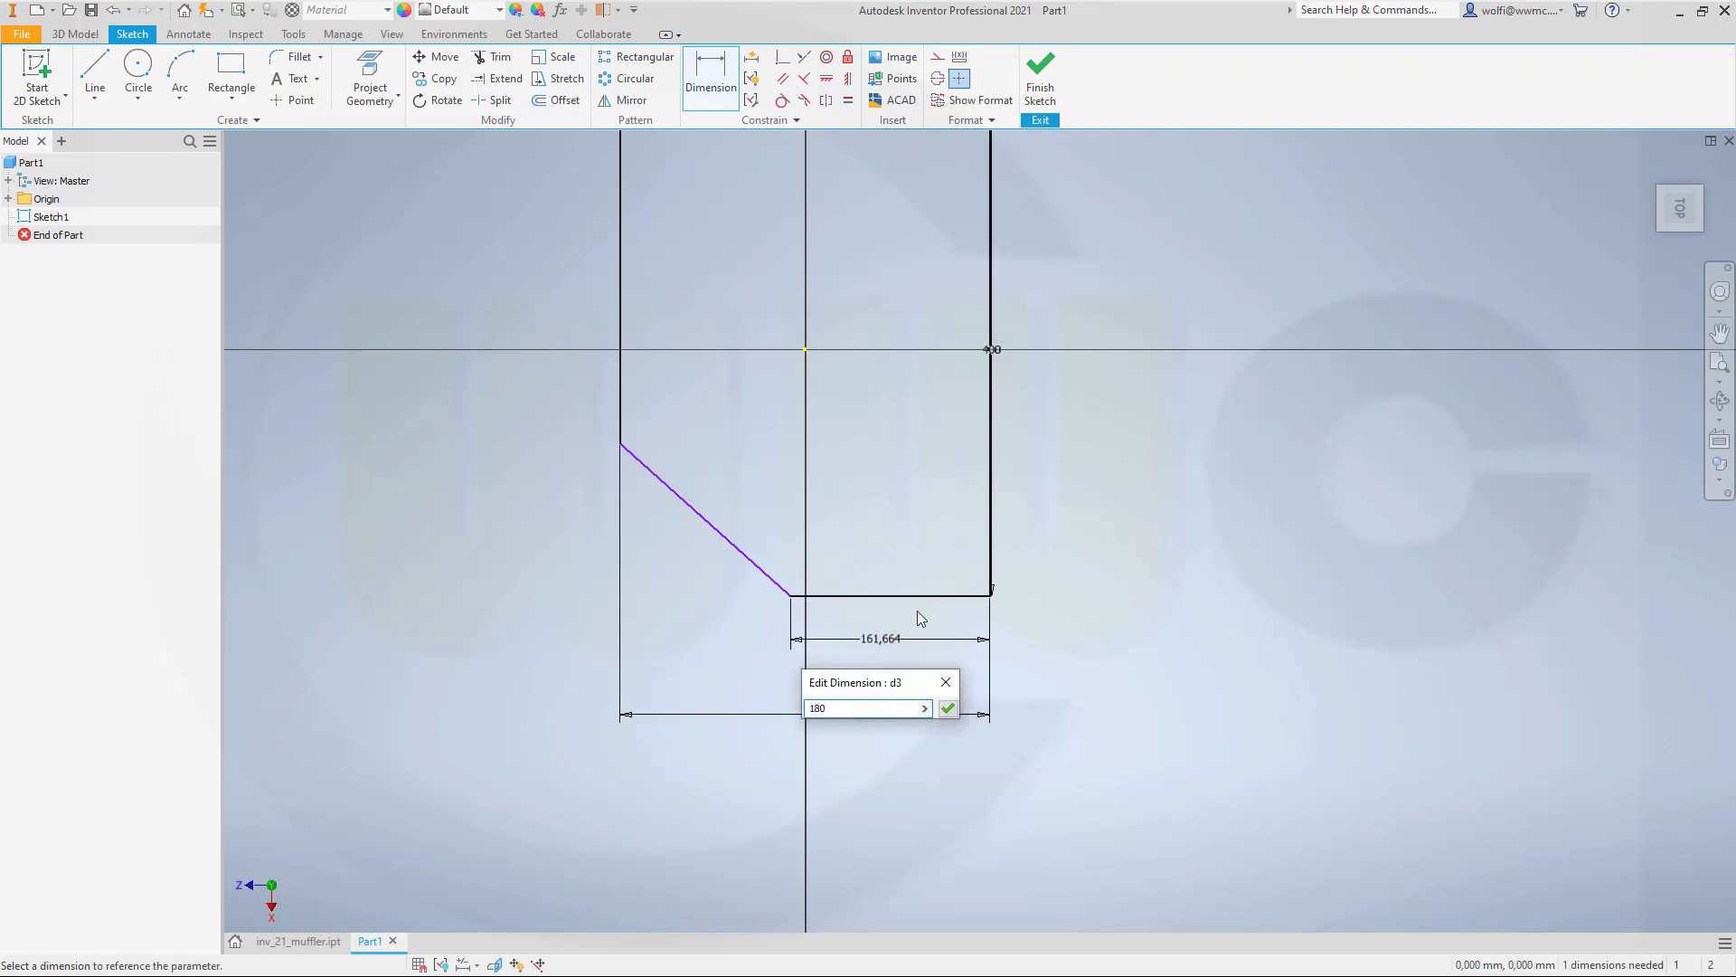
key(Return)
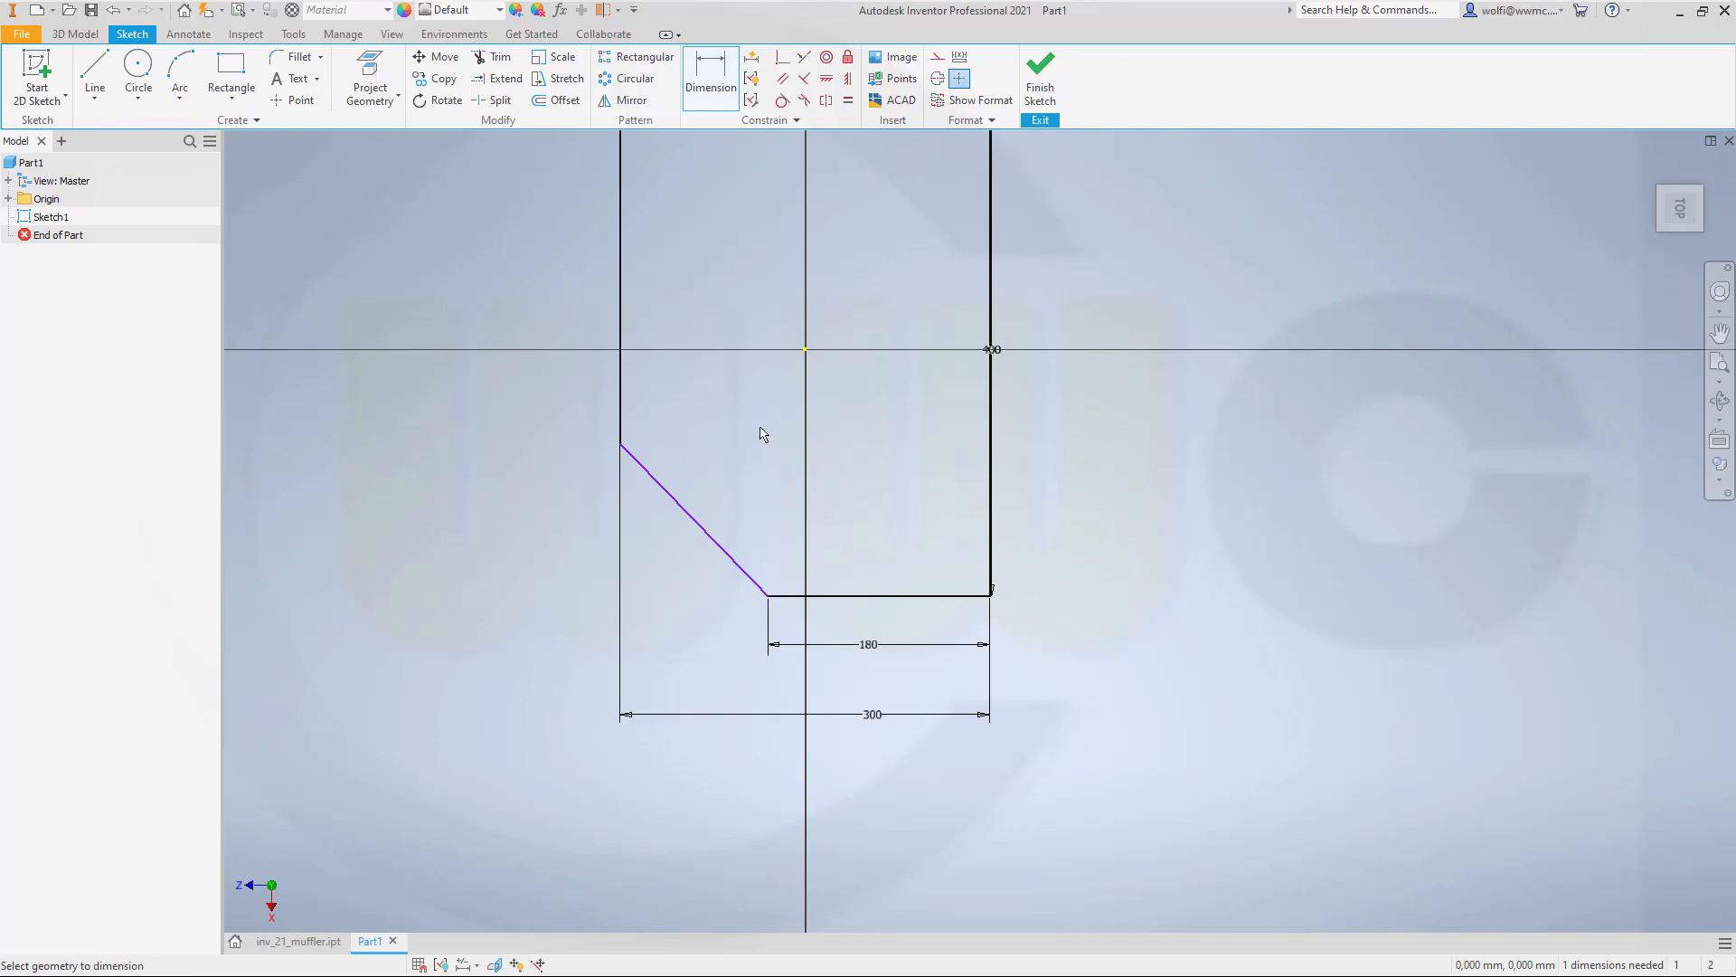
Dimension the distance from the profile's upper edge to the diagonal's upper endpoint as 280 mm.
middle_drag(779, 460, 859, 686)
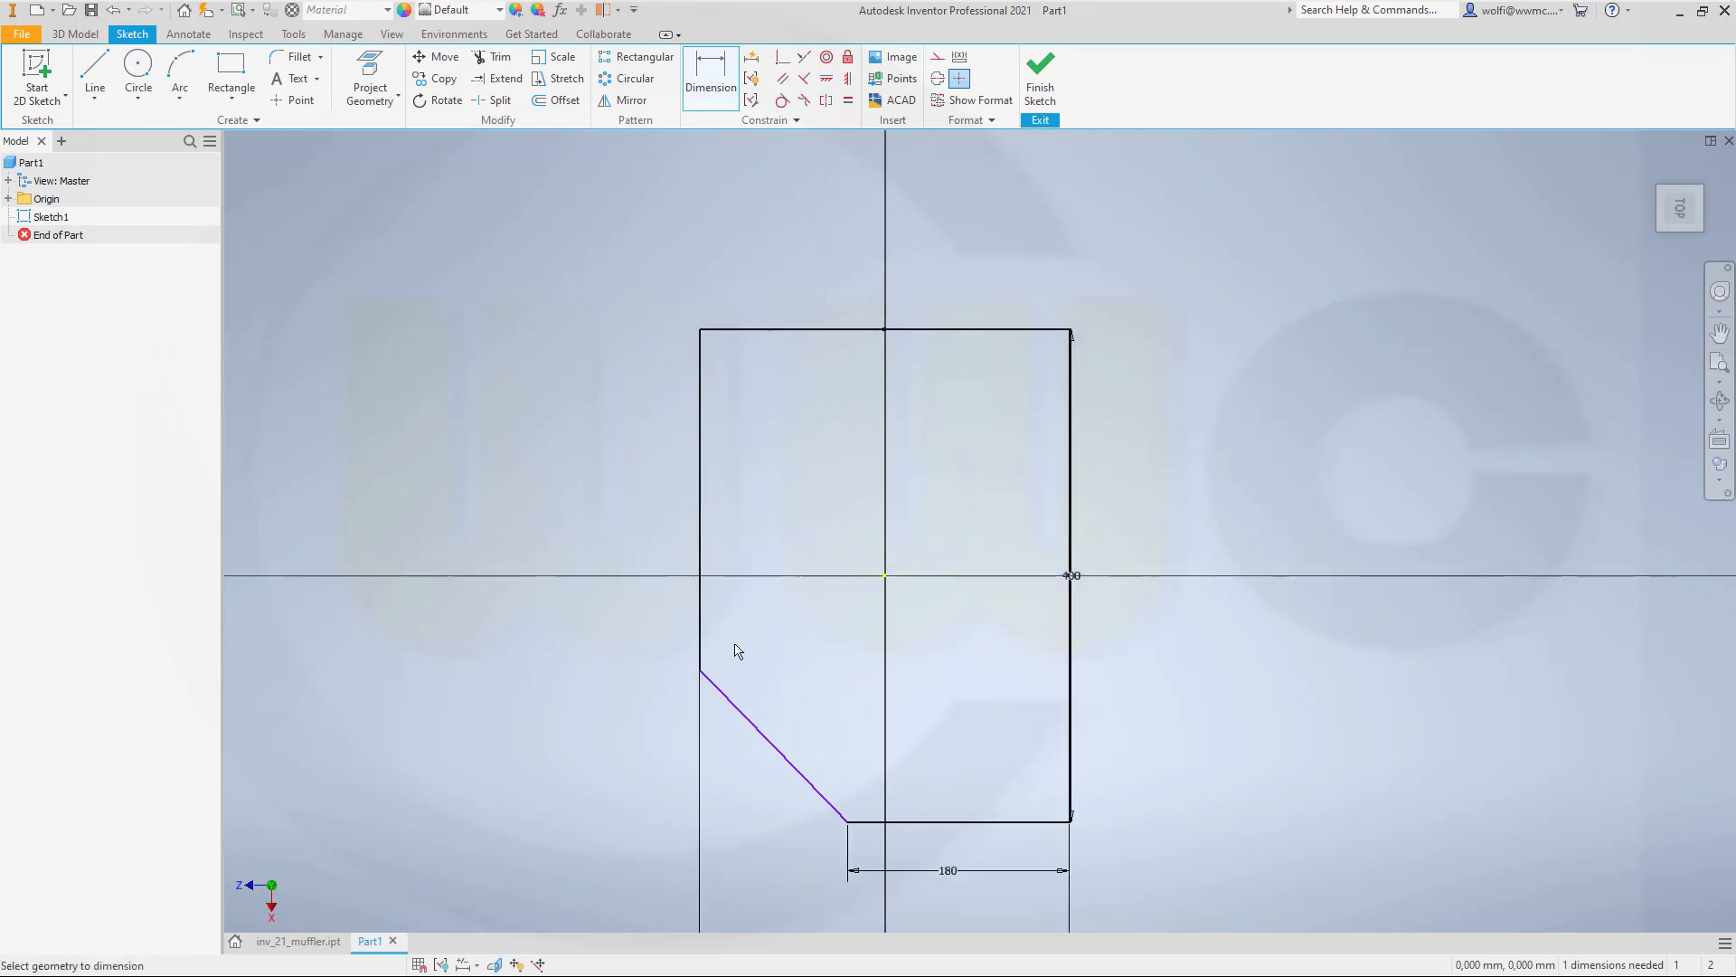
click(734, 331)
click(700, 670)
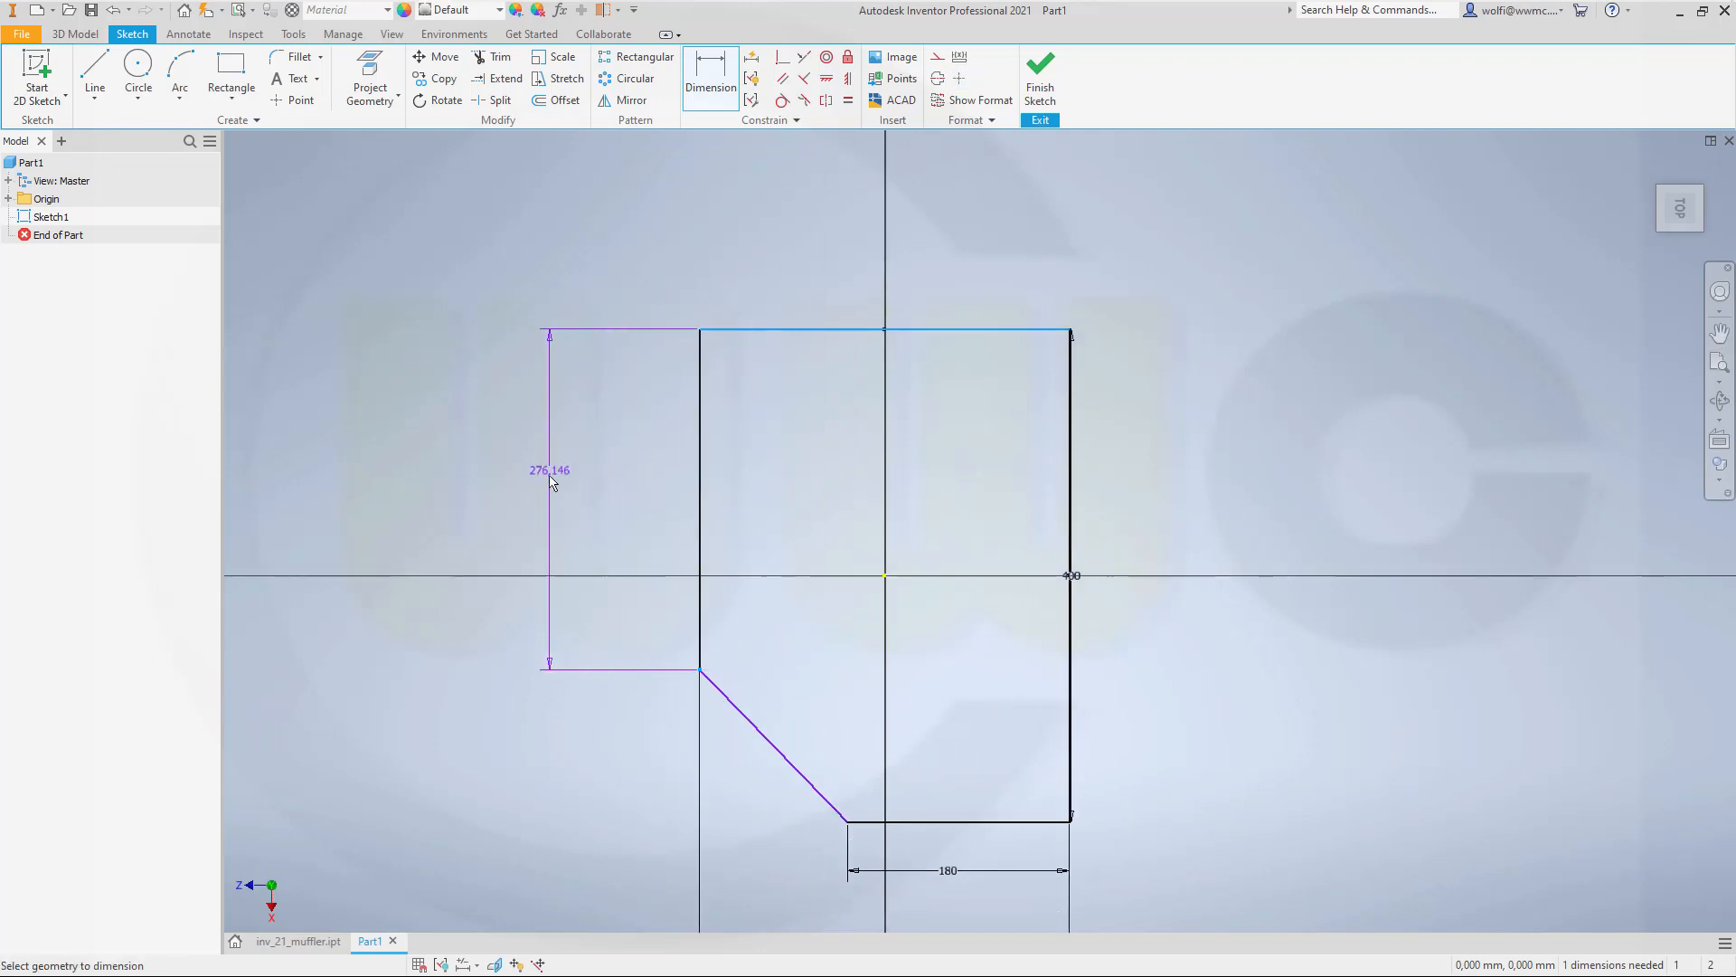
click(546, 481)
text(280)
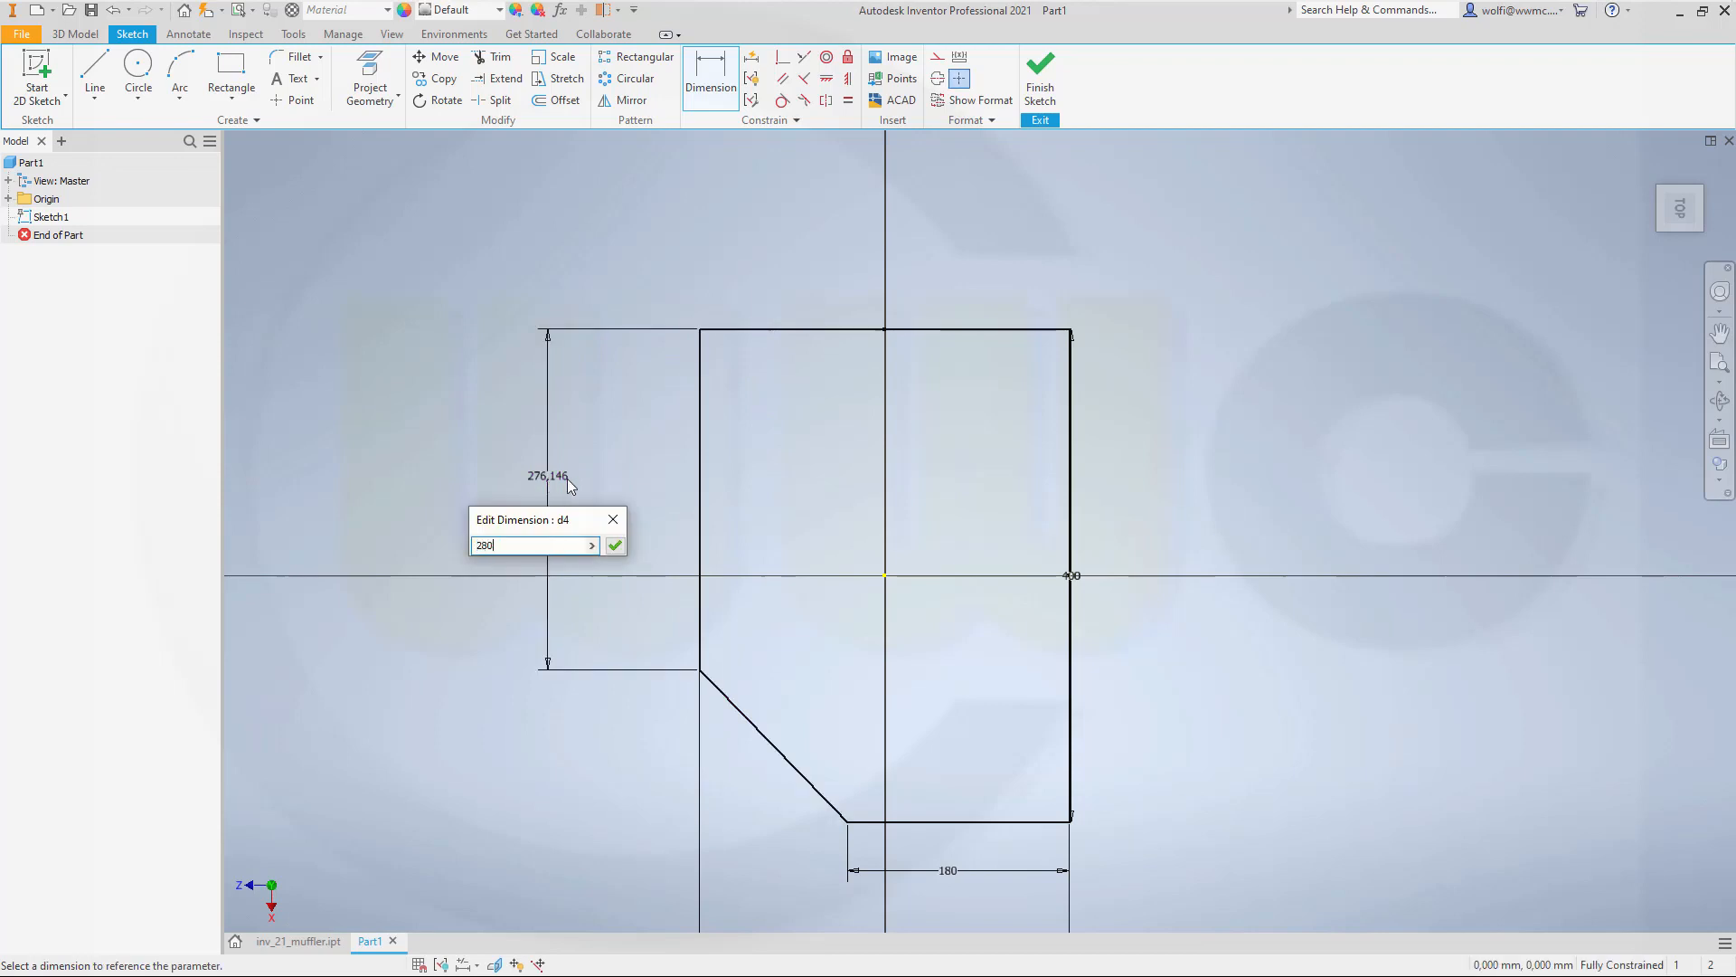
key(Return)
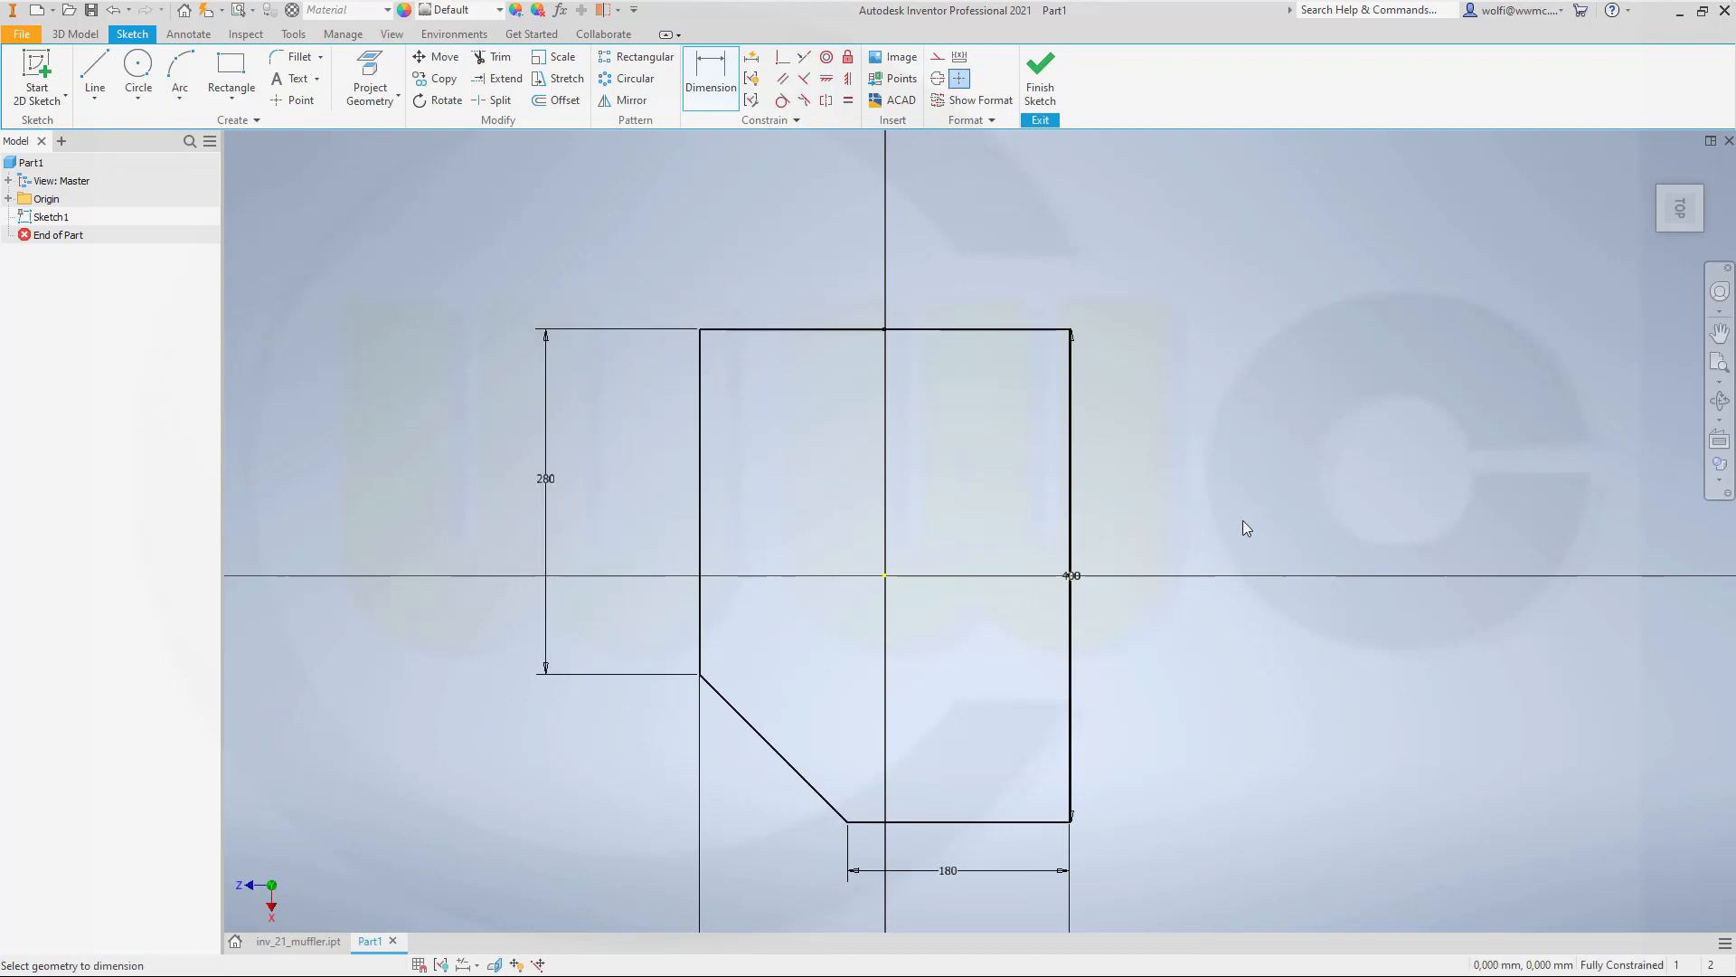
Fillet the profile's two upper corners with a 90 mm radius.
click(295, 56)
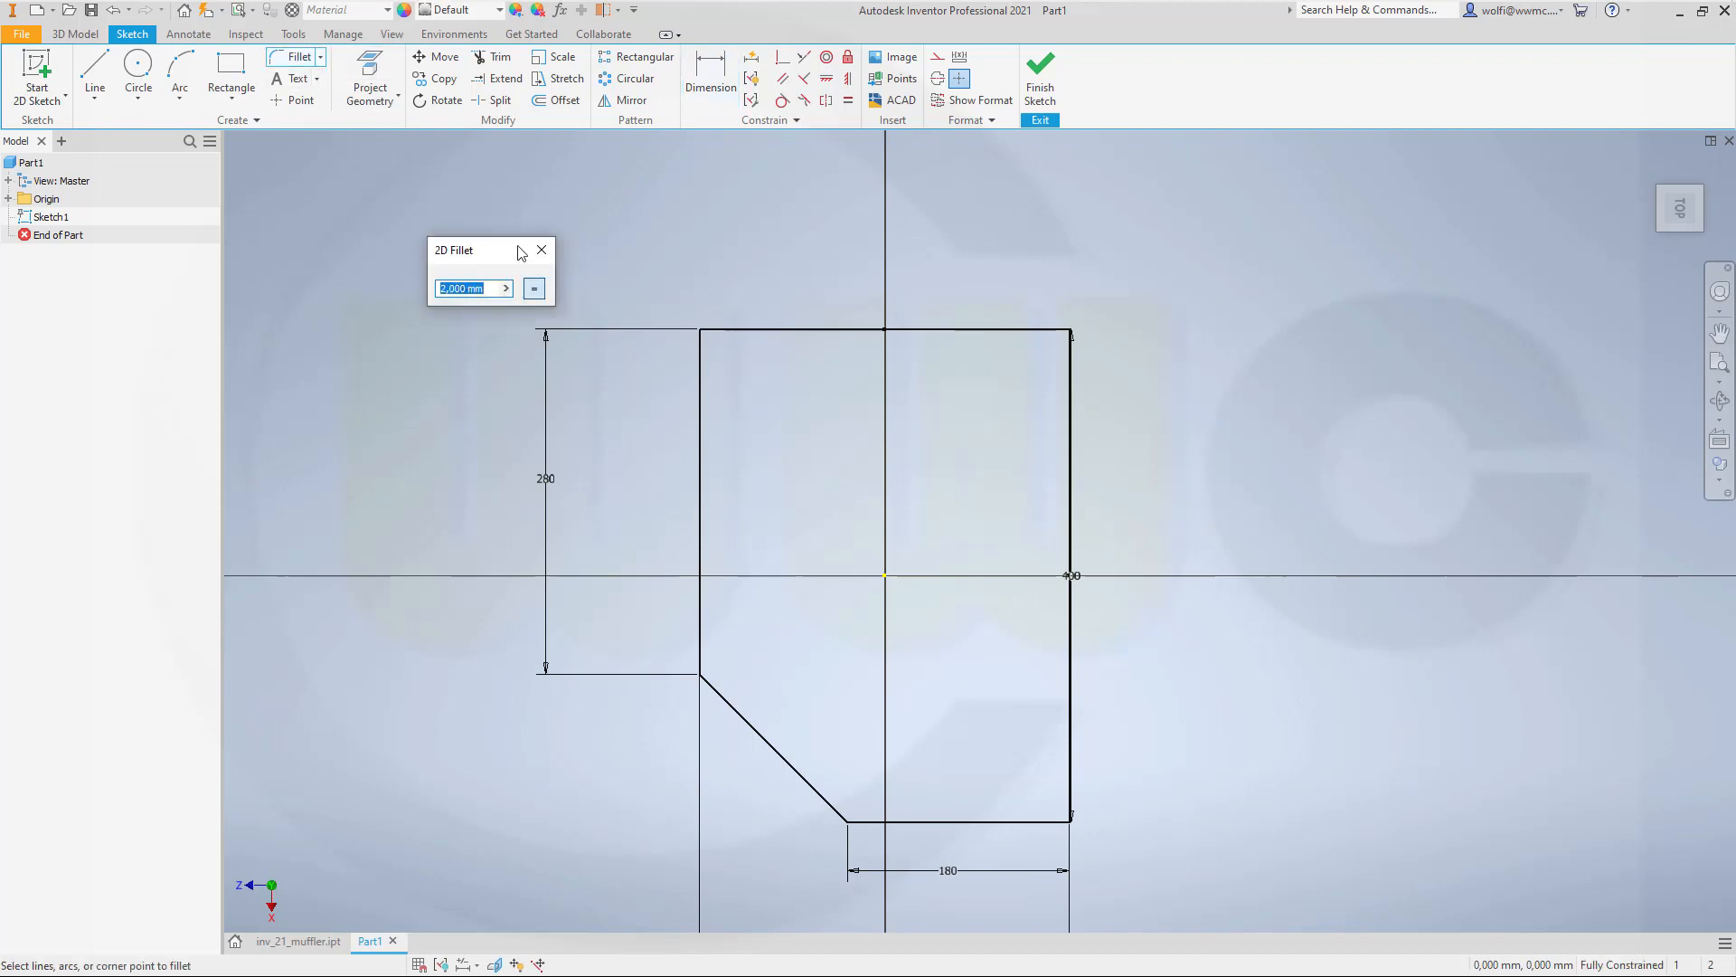
text(90)
click(710, 388)
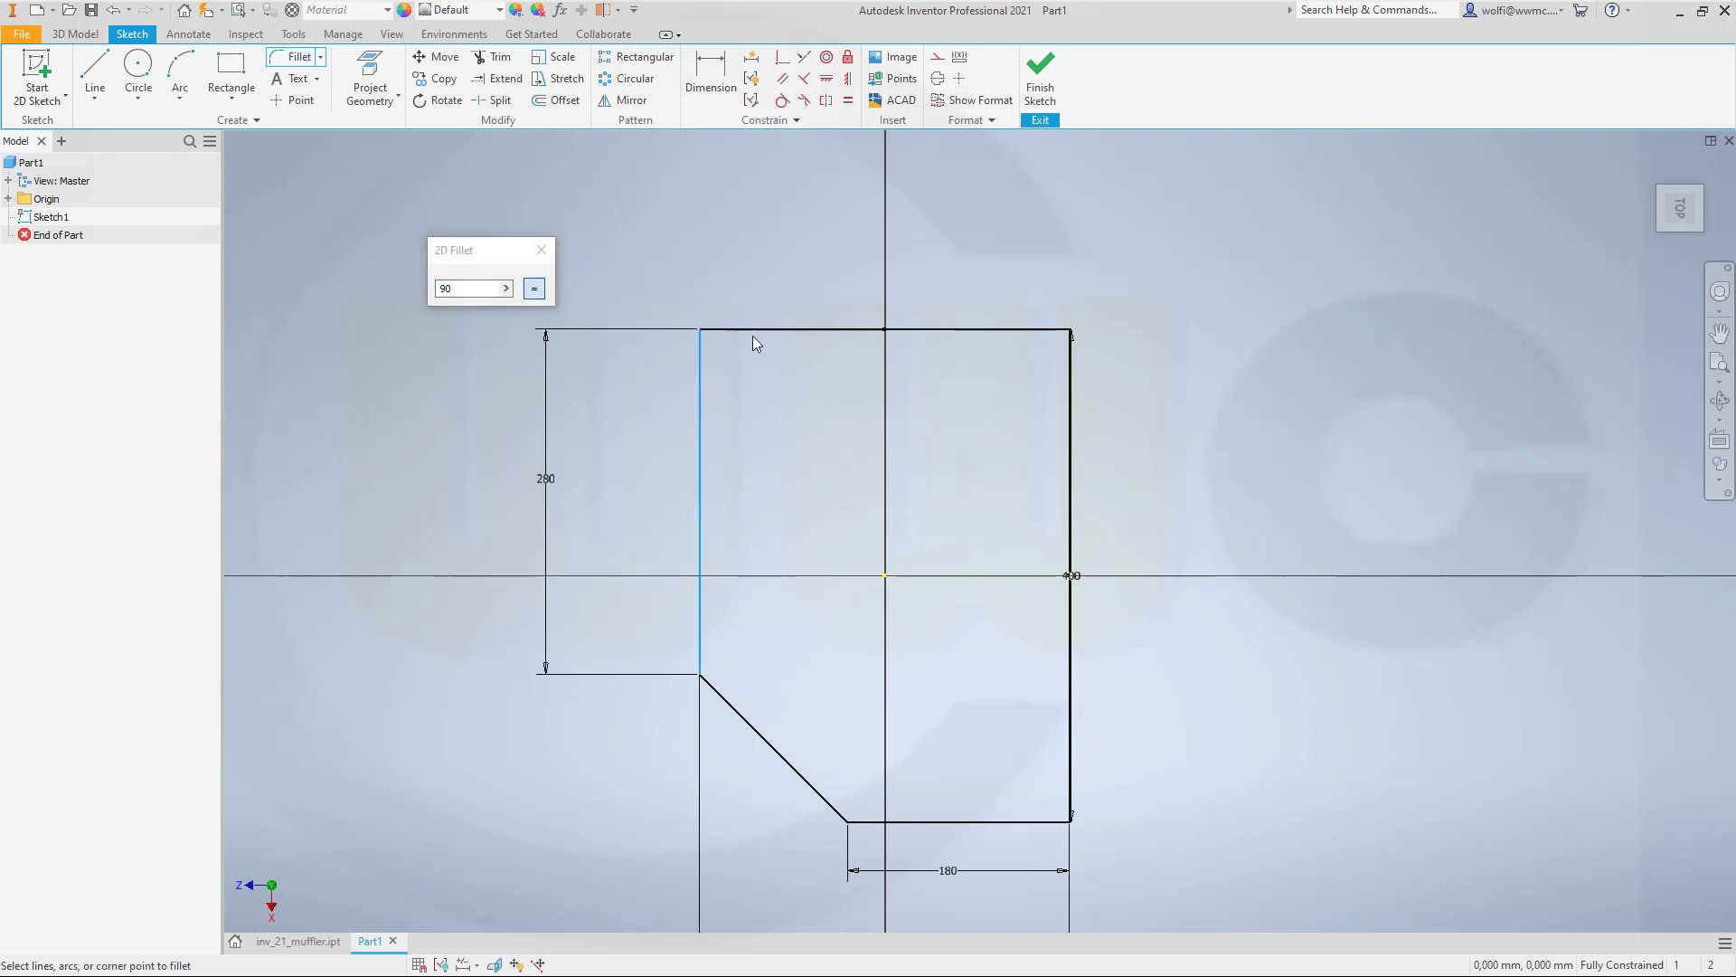
click(758, 331)
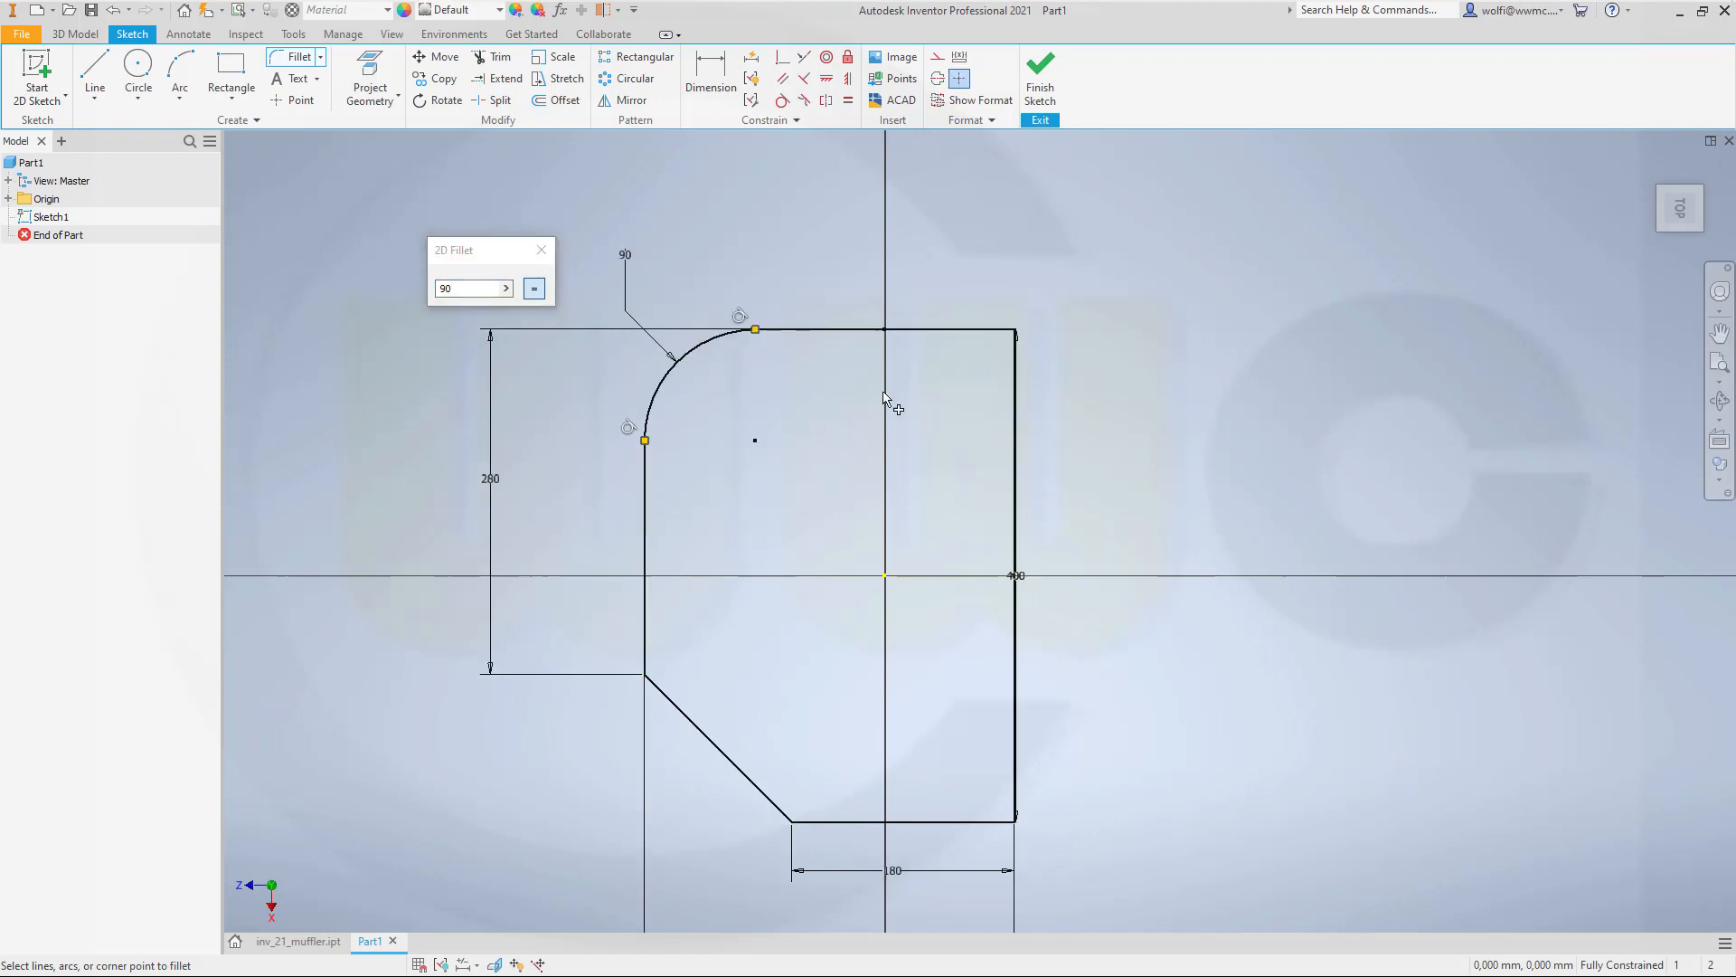
click(935, 331)
click(1016, 398)
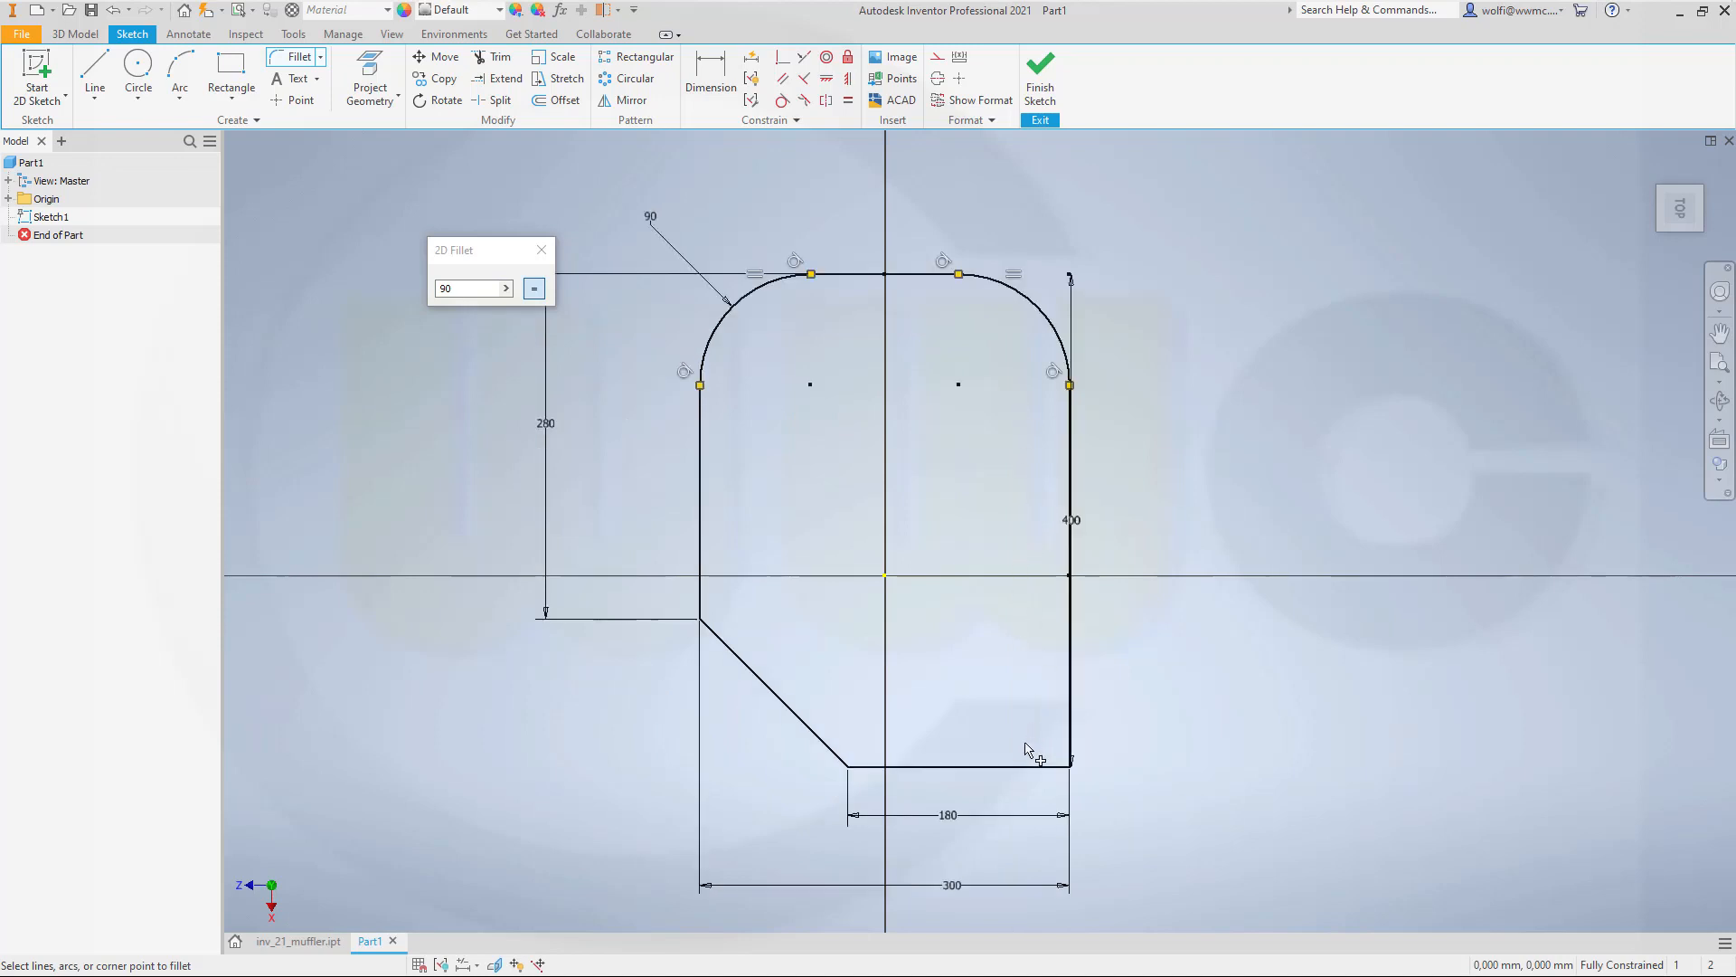
Fillet the profile's lower-right corner and both ends of the bevelled edge with the same 90 mm radius.
click(1022, 767)
click(1070, 696)
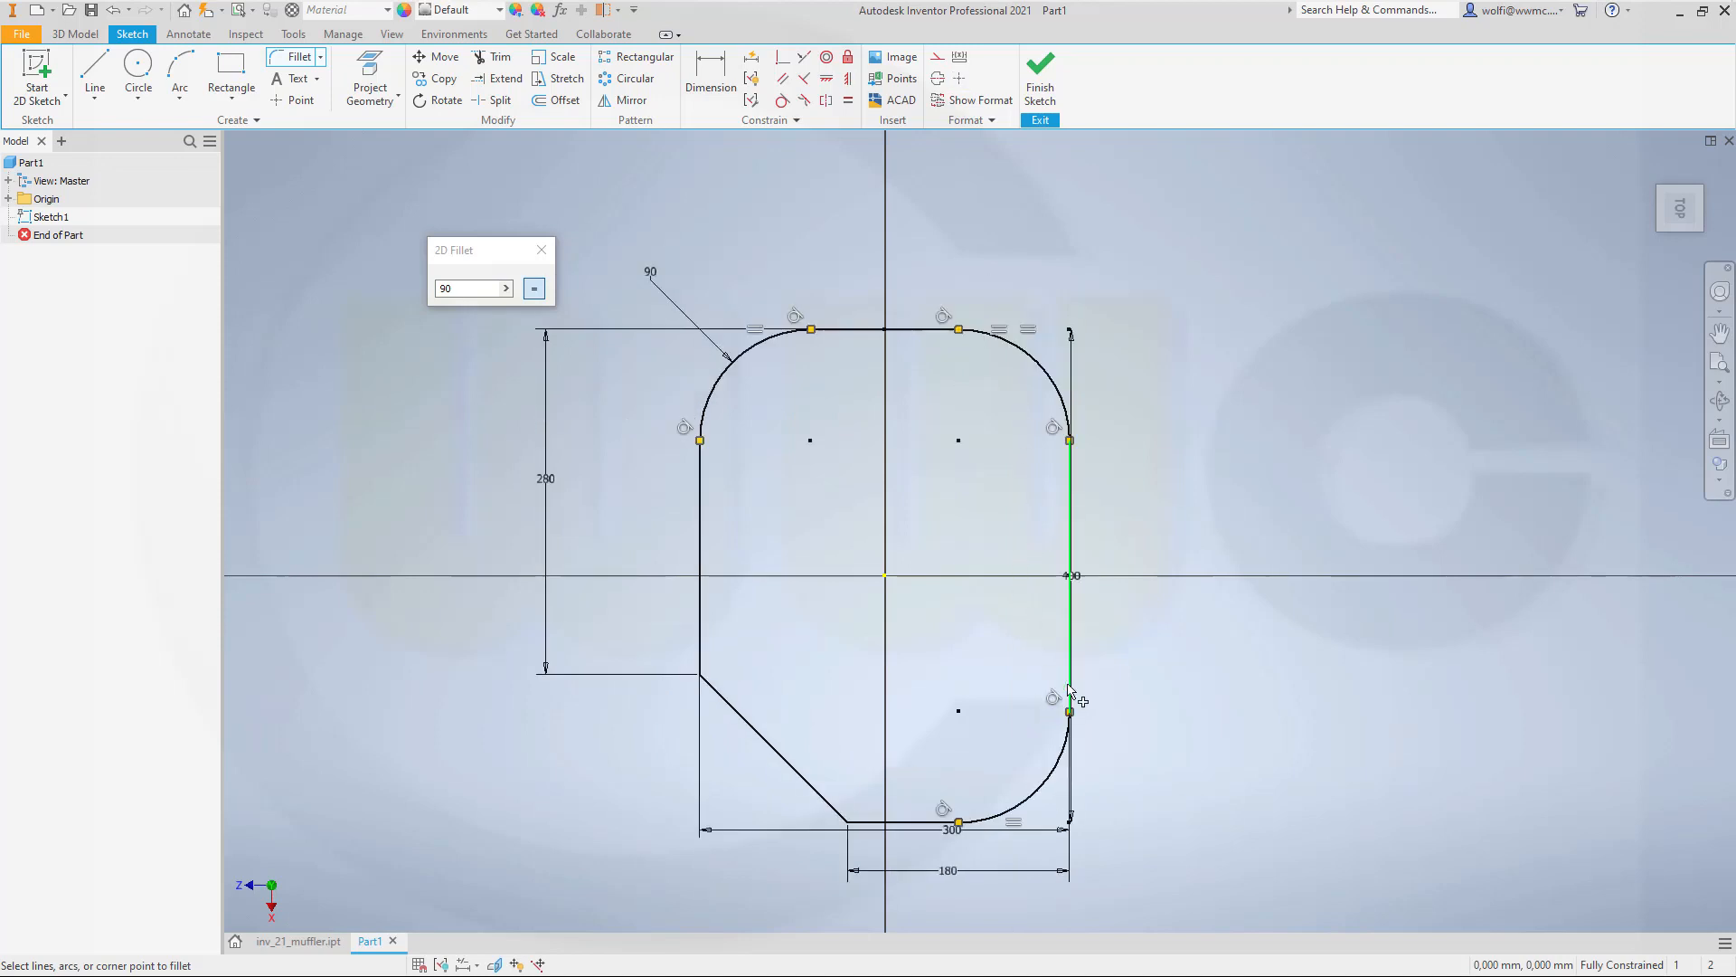
click(723, 698)
click(702, 644)
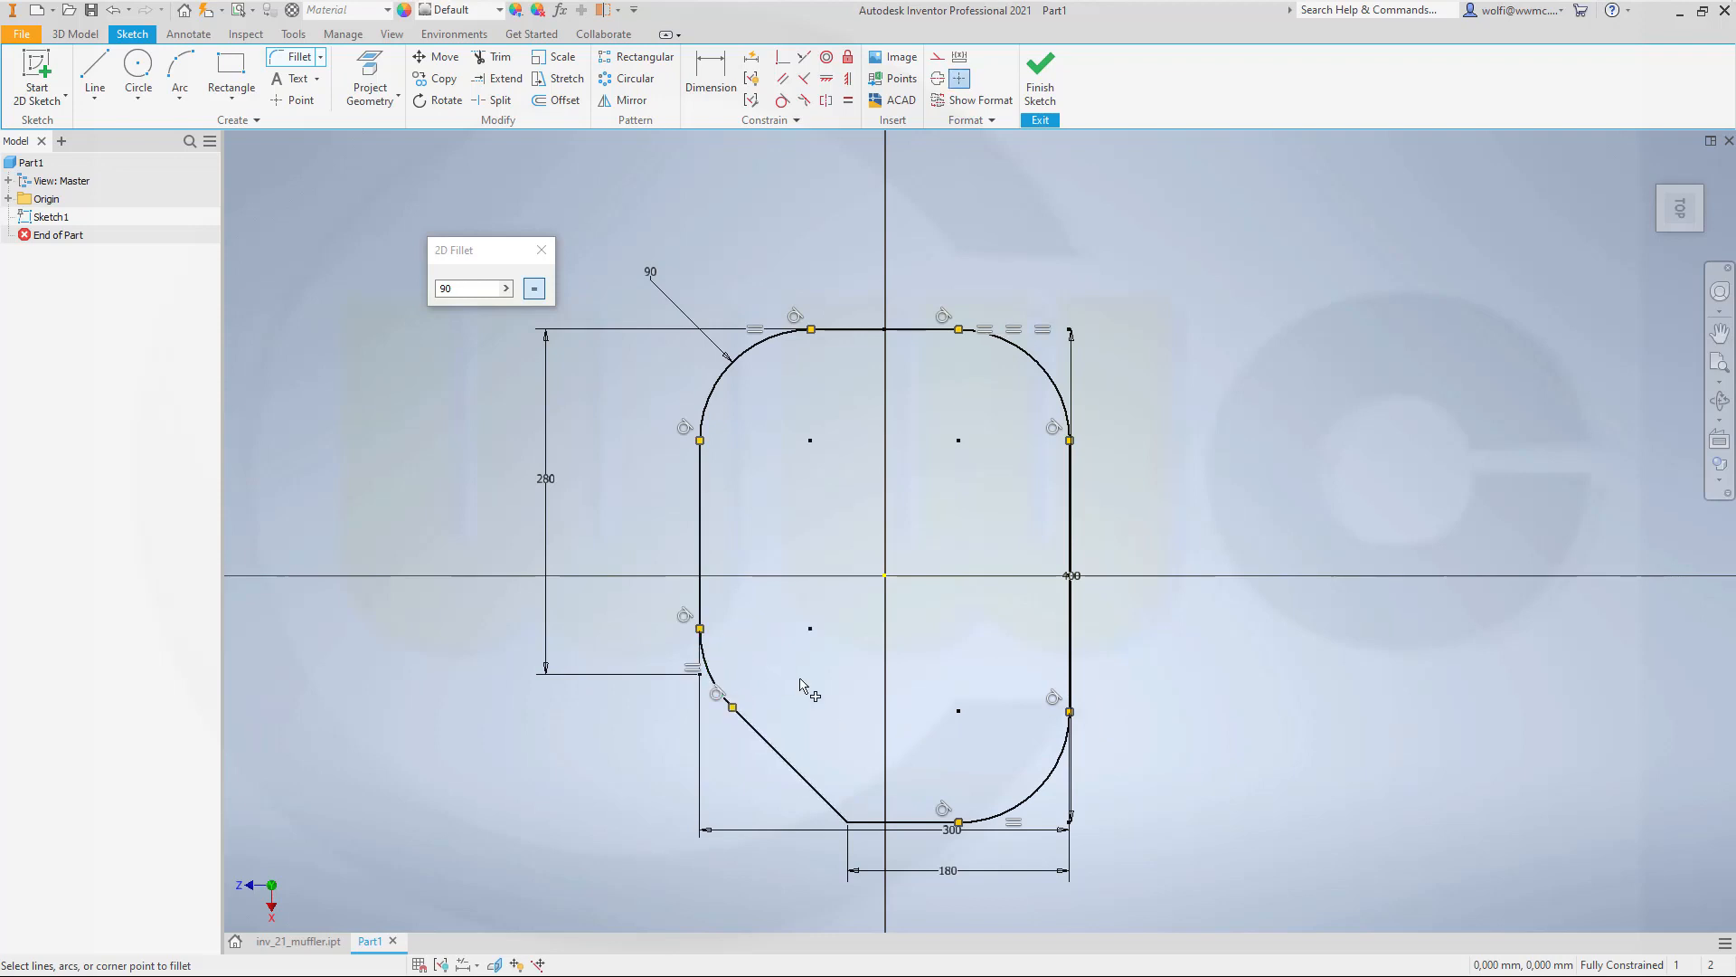
click(829, 803)
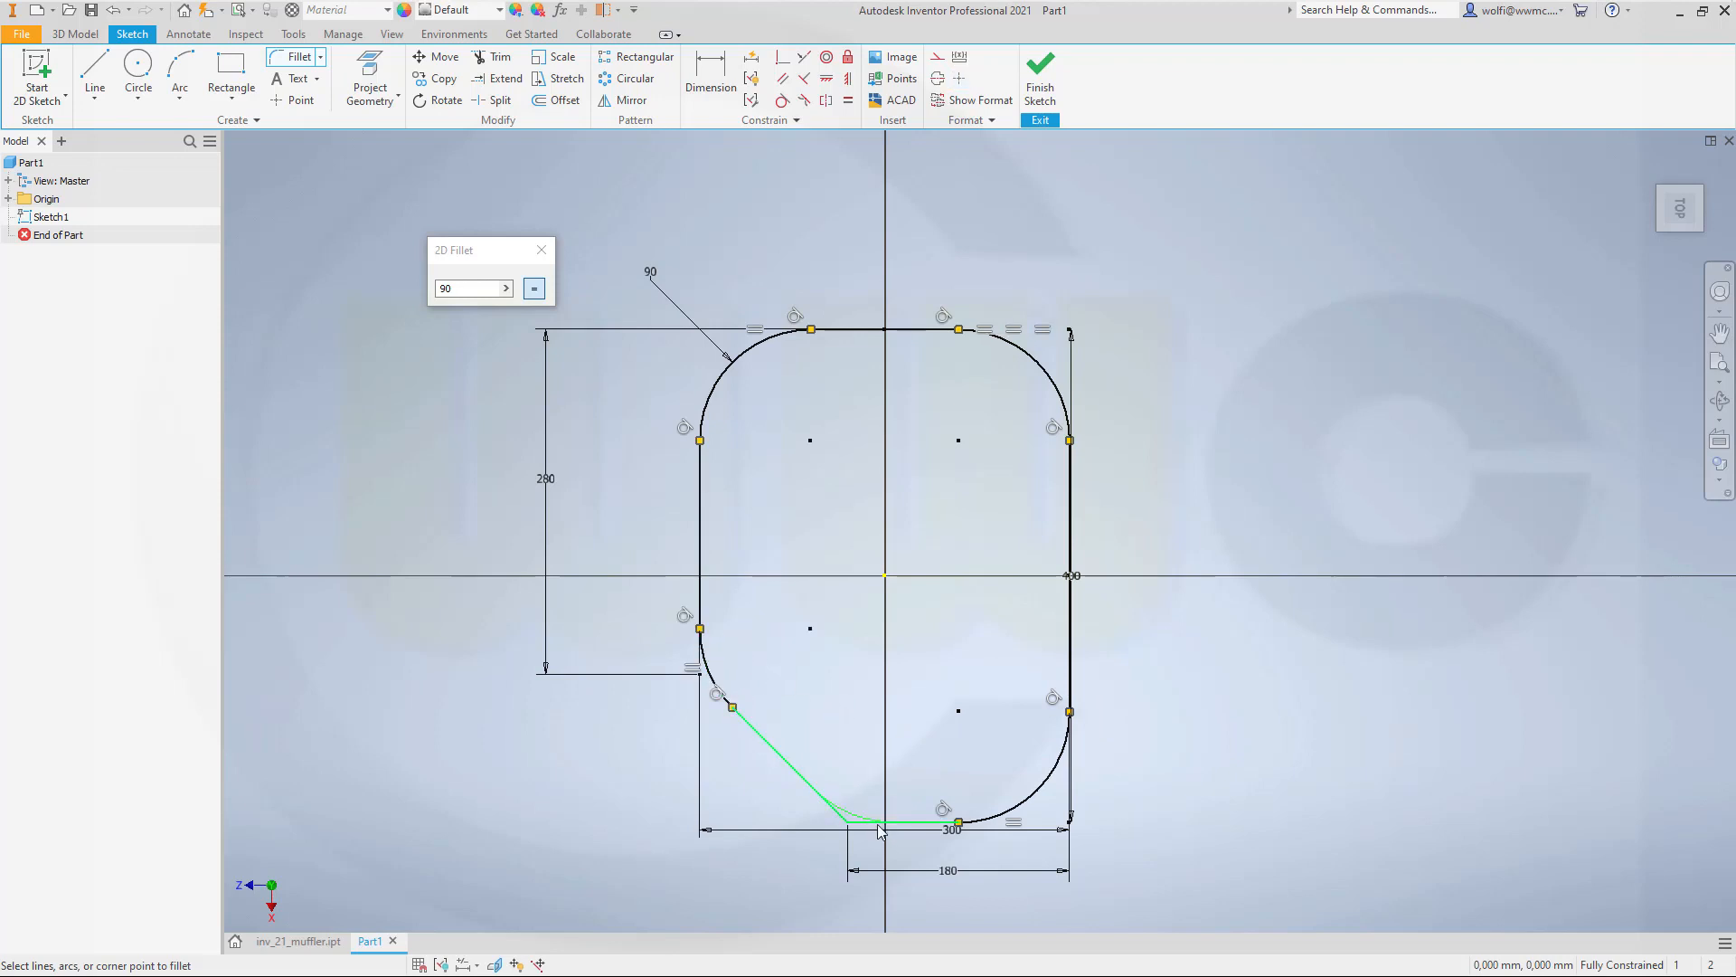
click(887, 825)
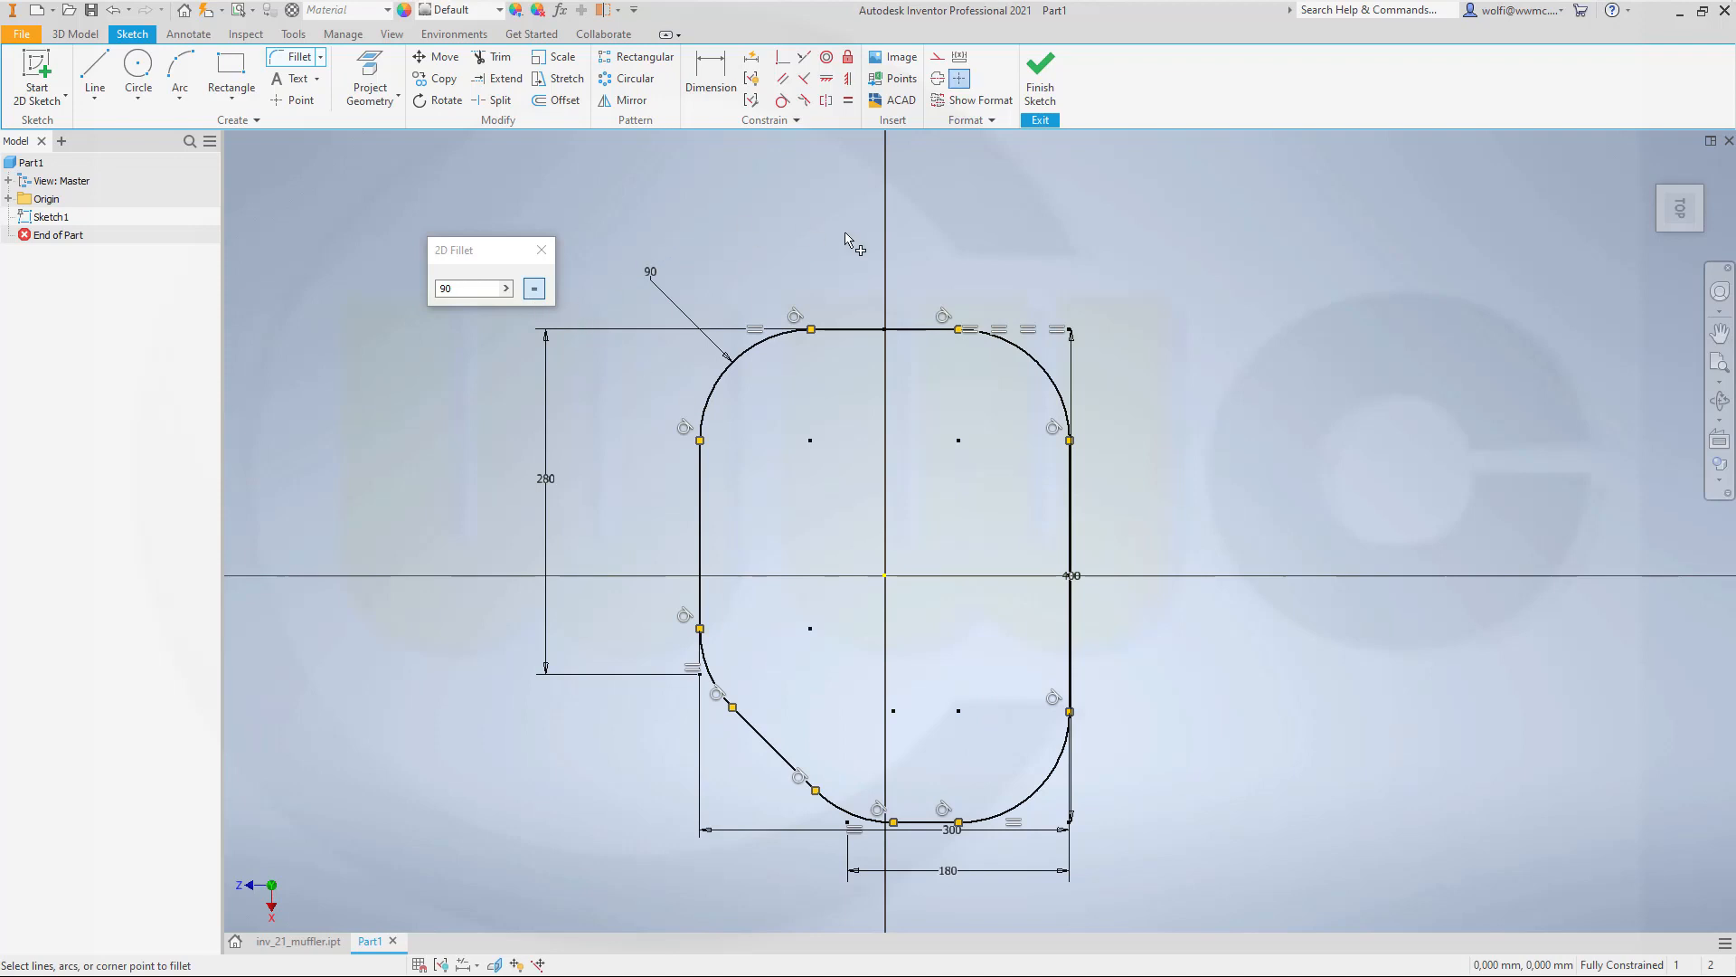
key(Escape)
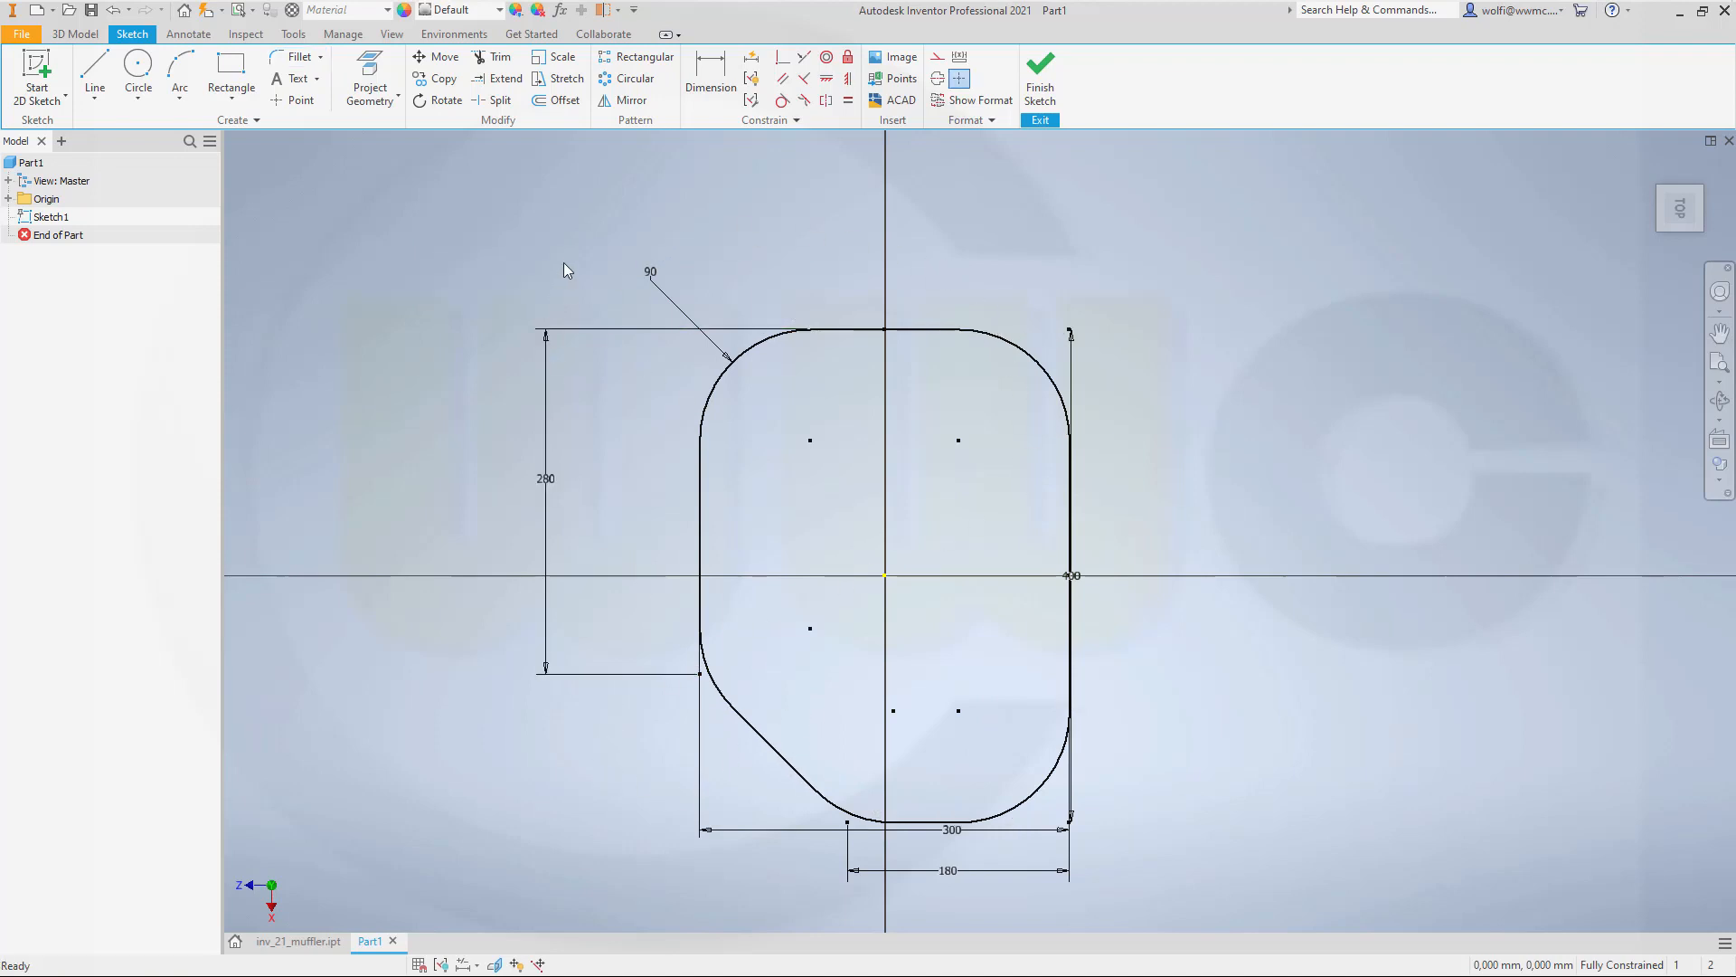
Draw a construction line running diagonally across the bevelled edge, from outside the profile to inside it.
click(938, 58)
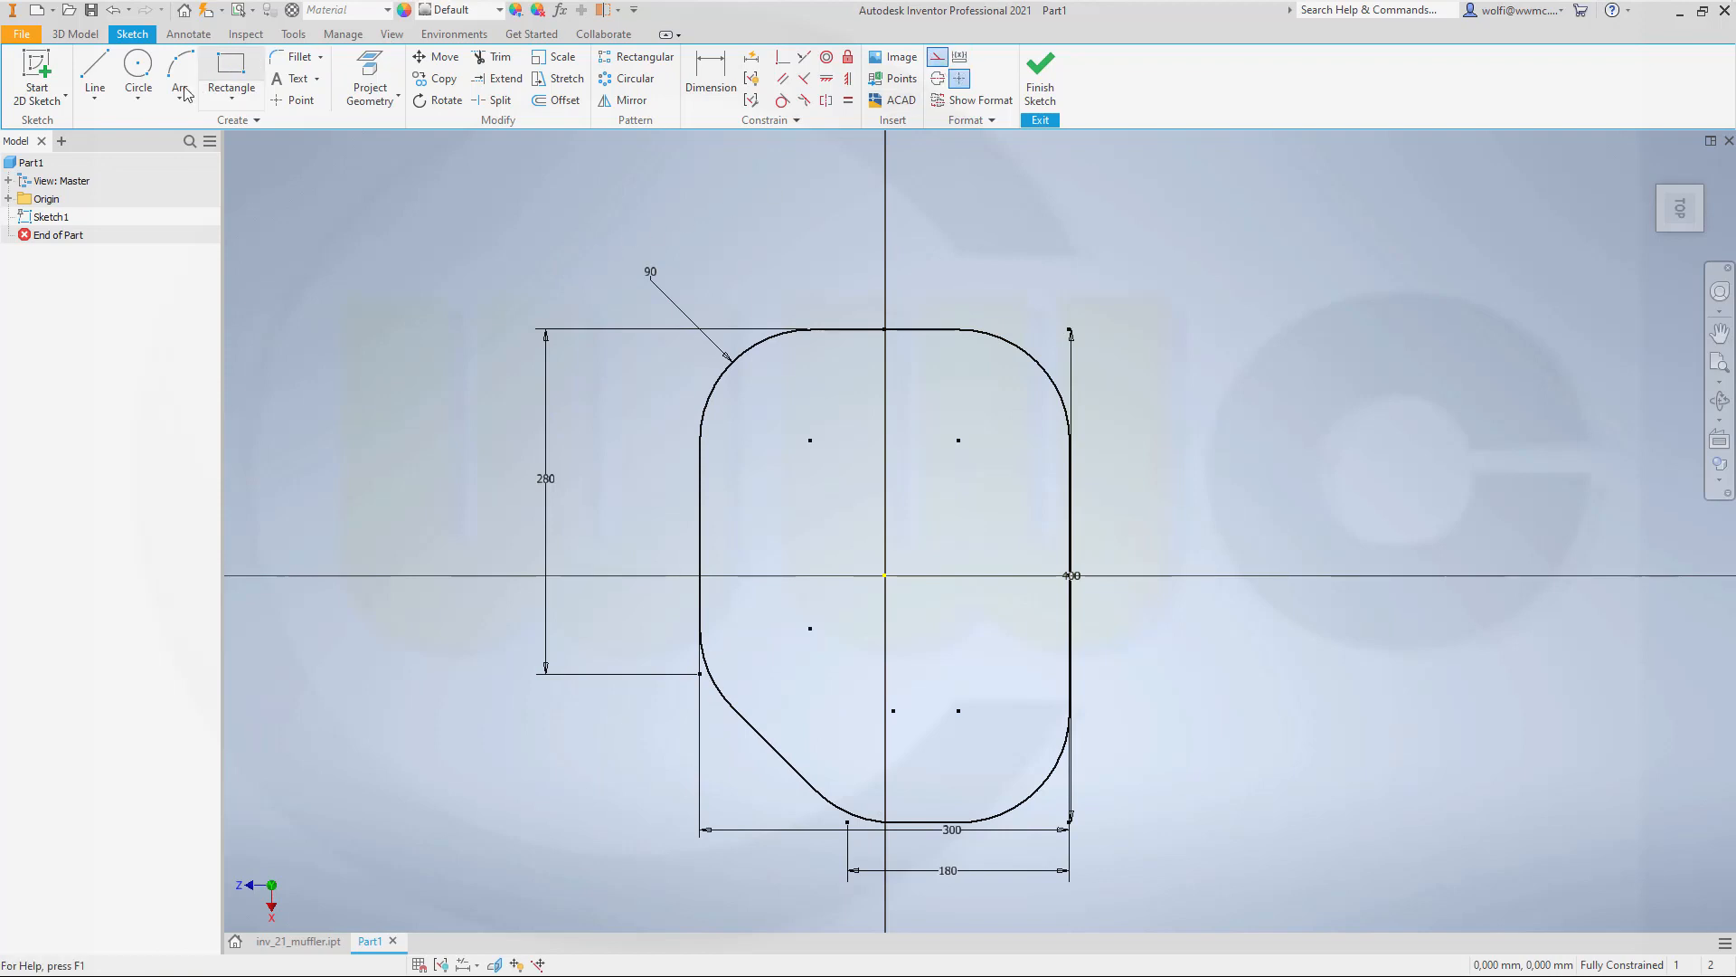
click(94, 71)
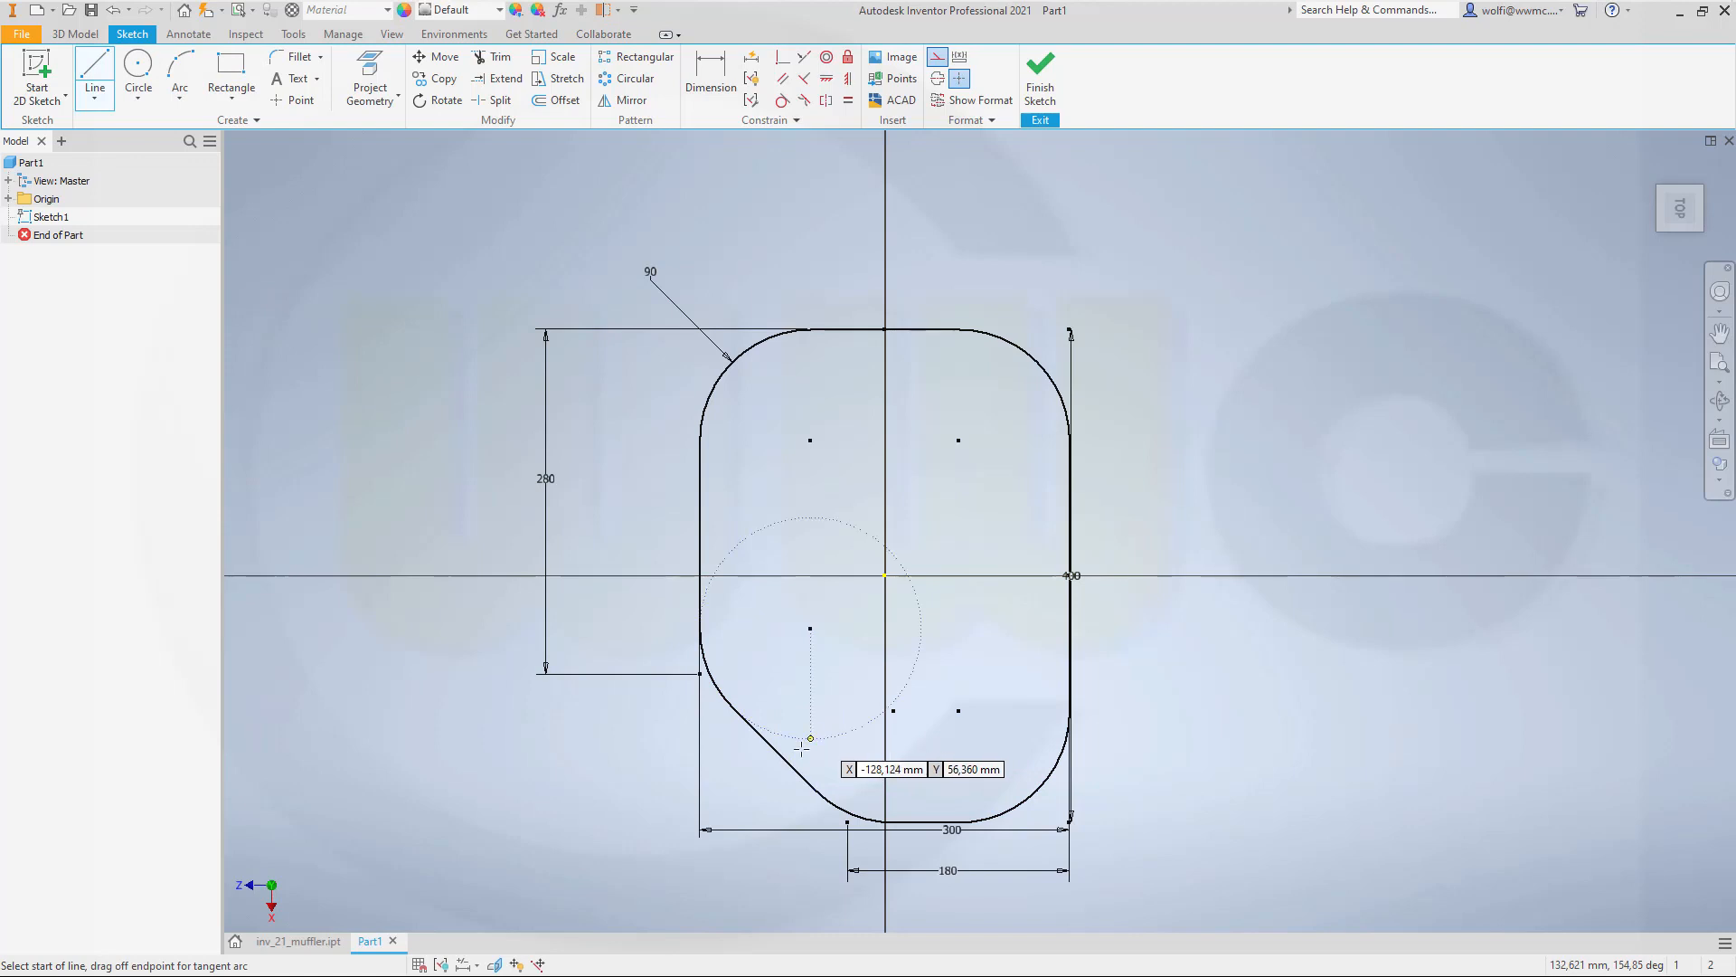
click(633, 827)
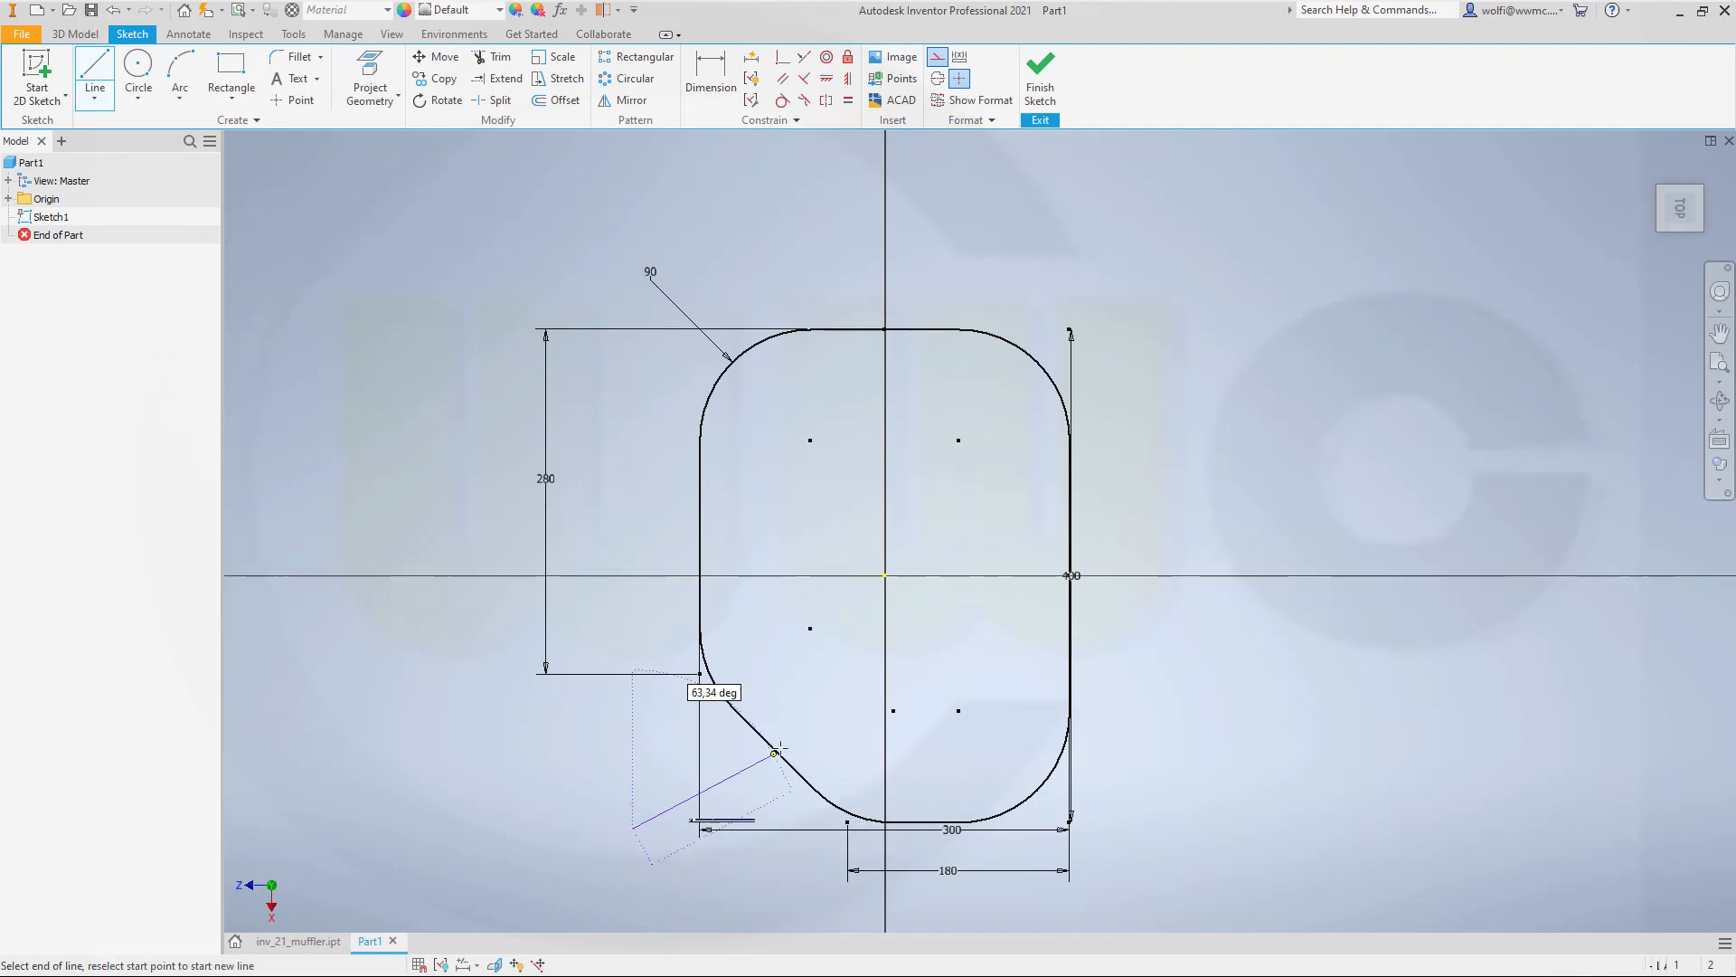
click(829, 694)
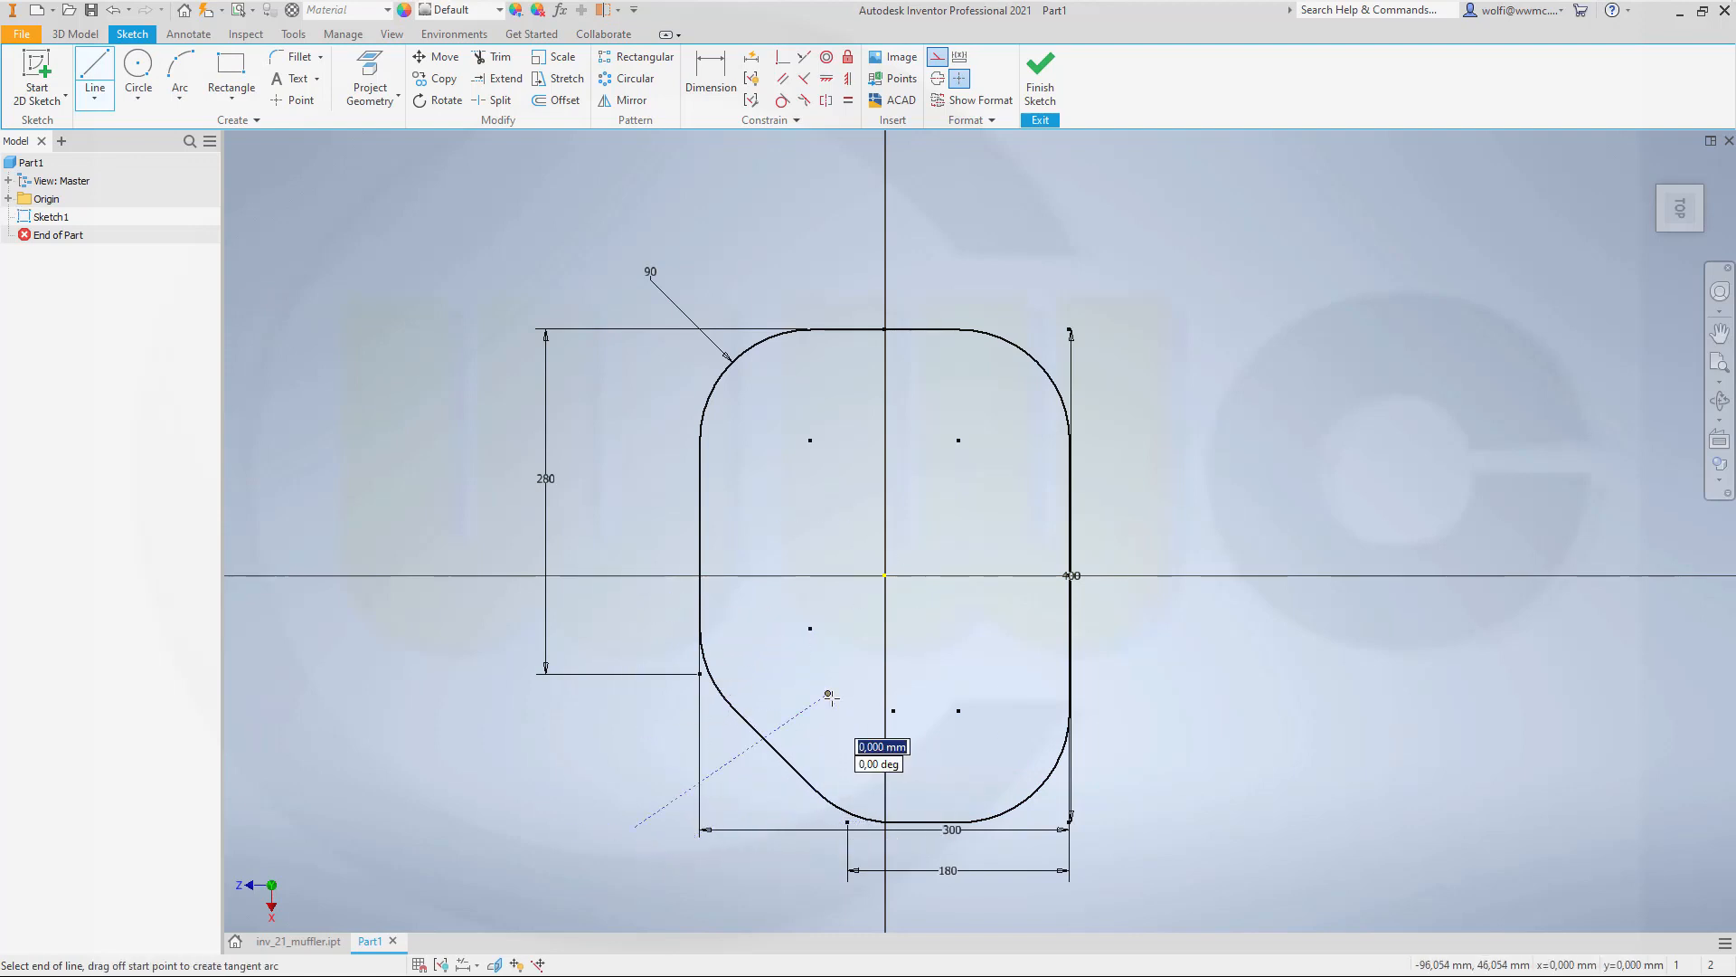
key(Escape)
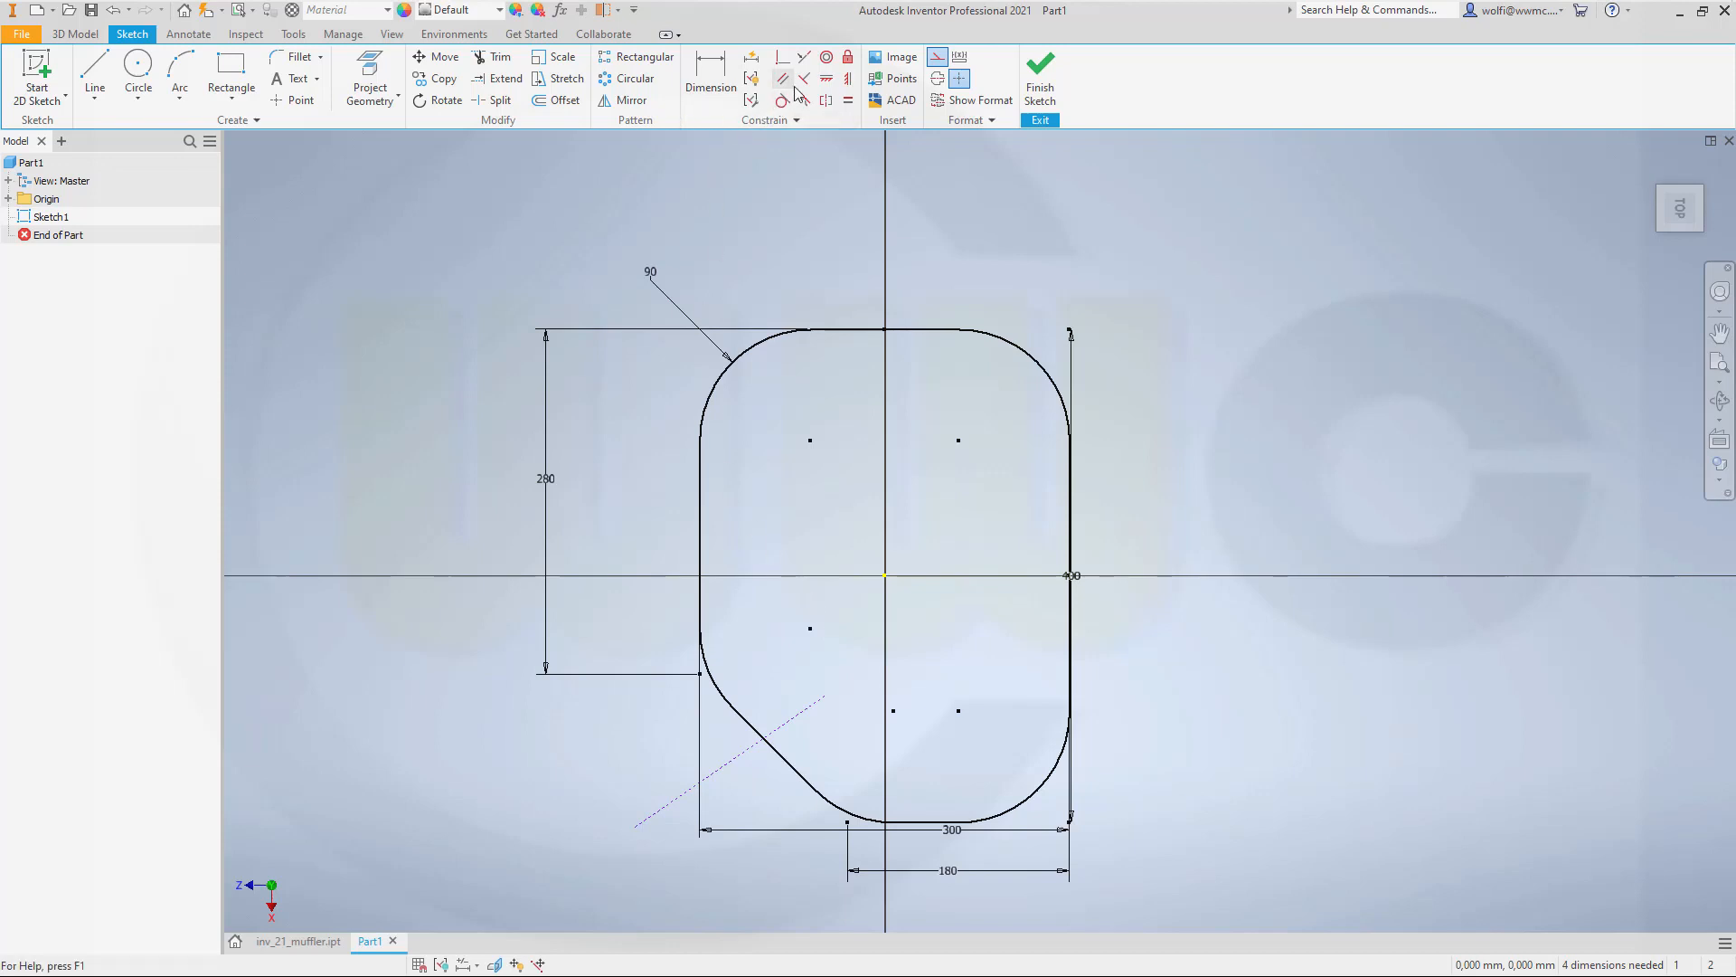
Constrain the construction line perpendicular to the bevelled edge and make the midpoints of both lines coincident.
click(748, 724)
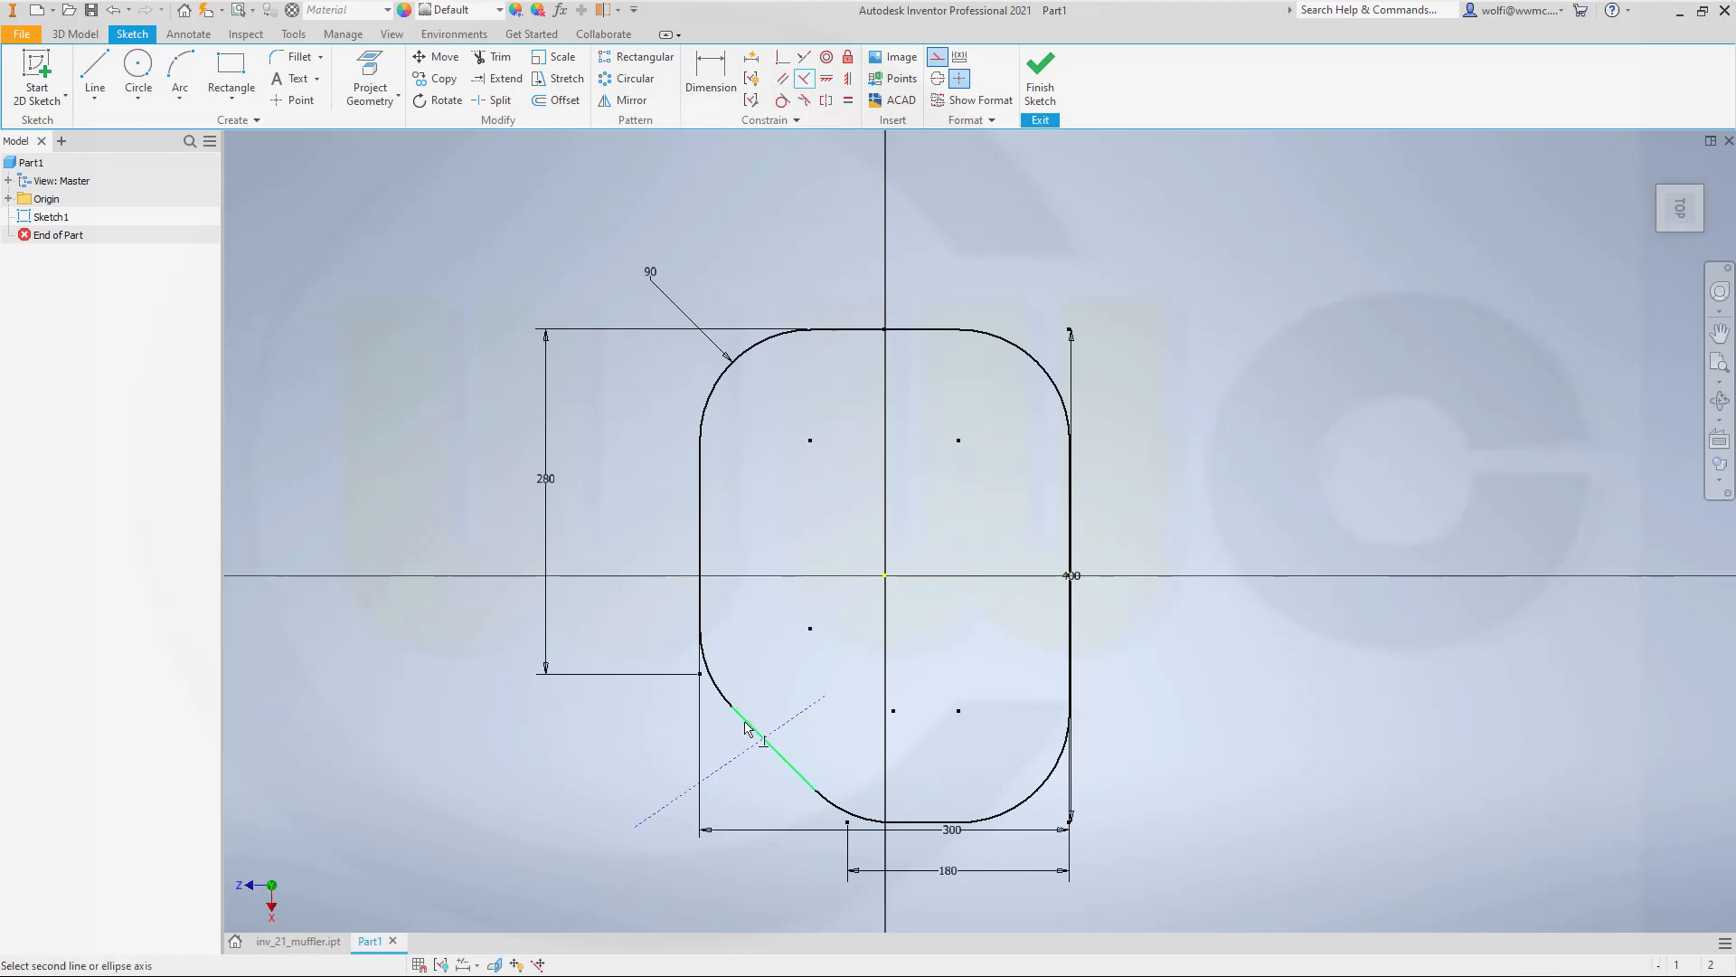
click(795, 718)
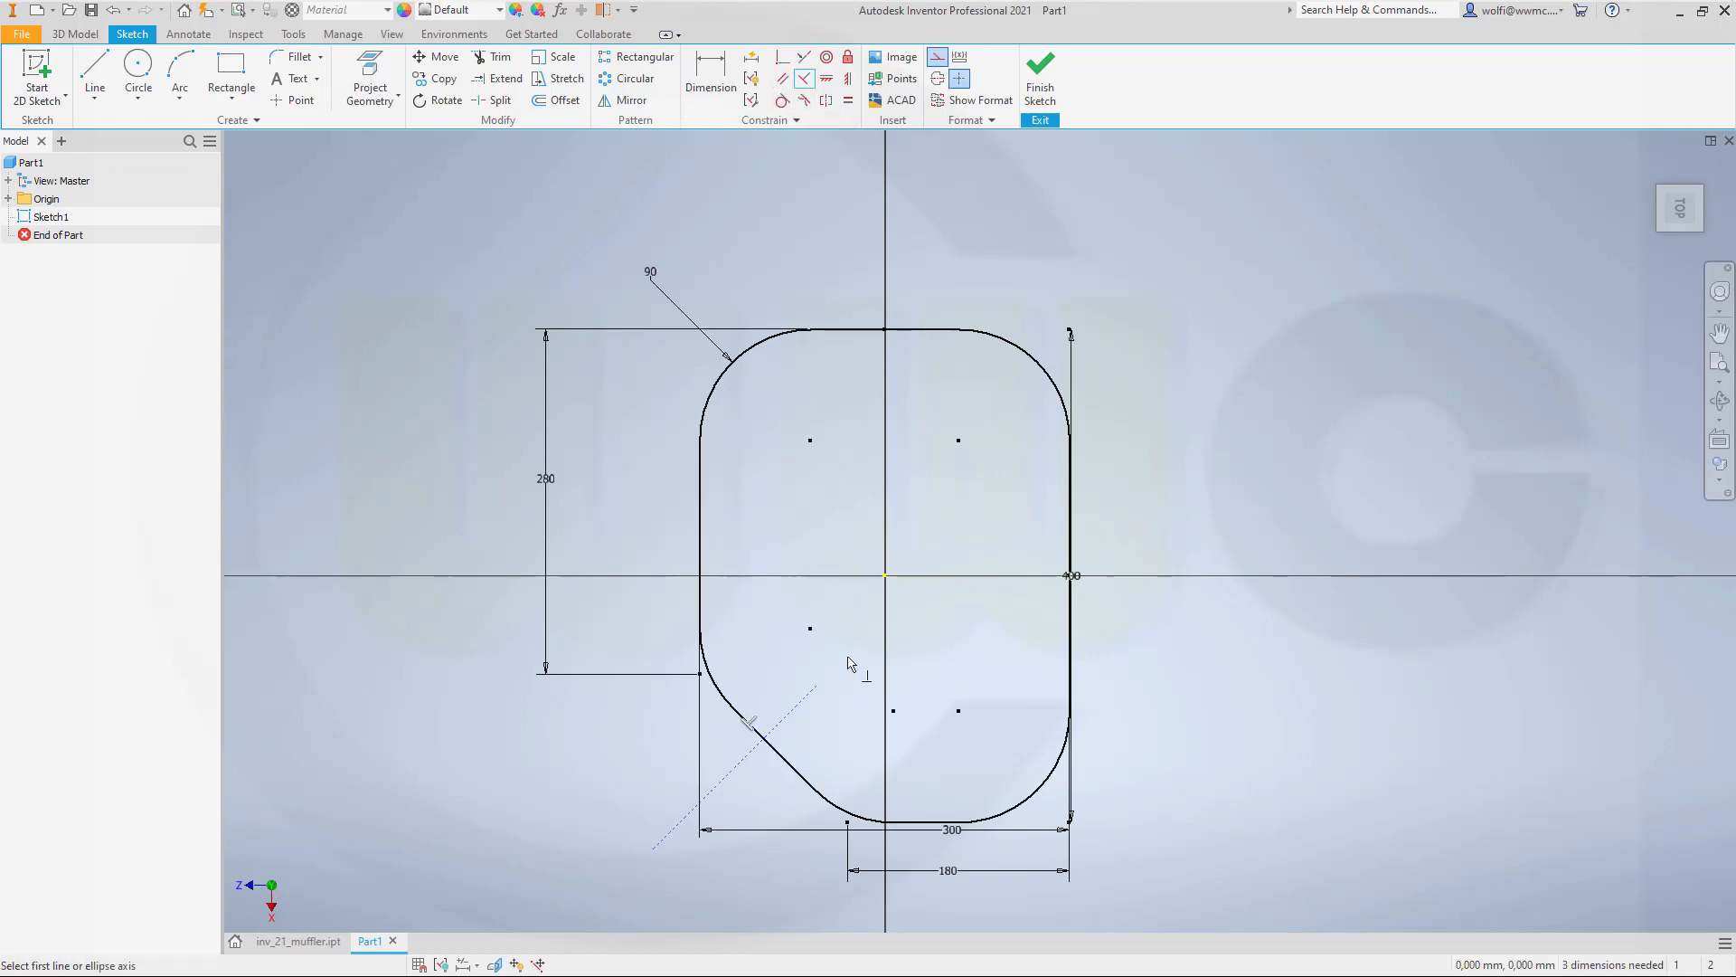
key(Escape)
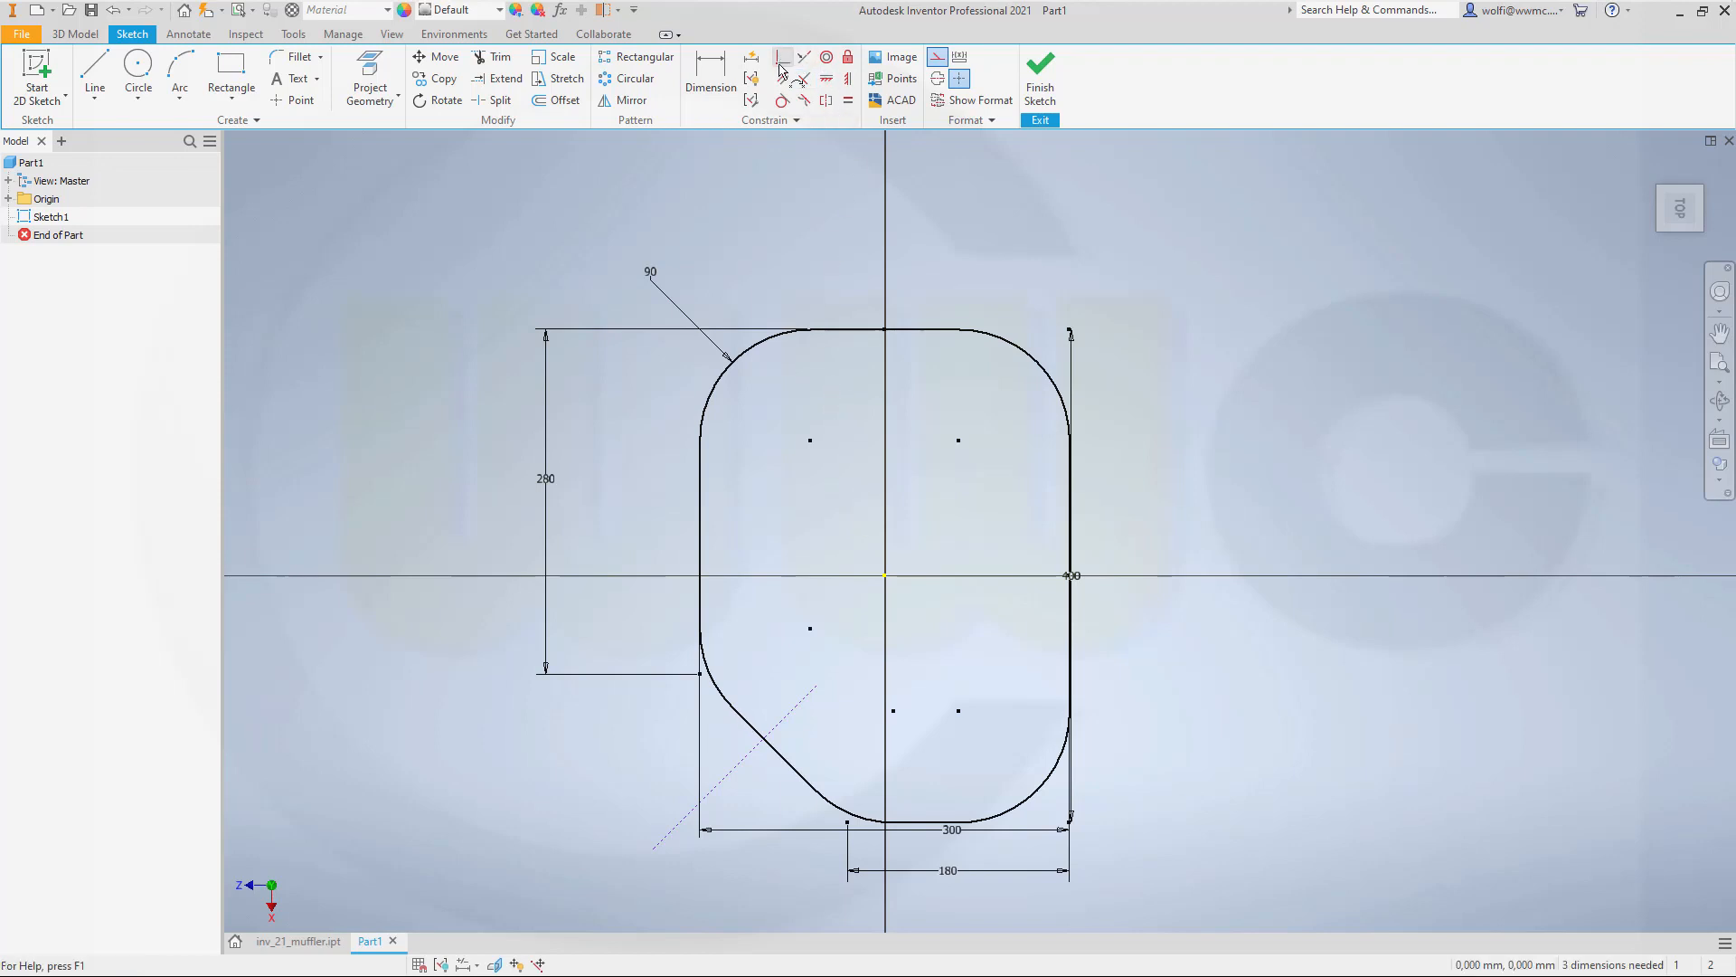
click(782, 59)
click(775, 750)
click(737, 769)
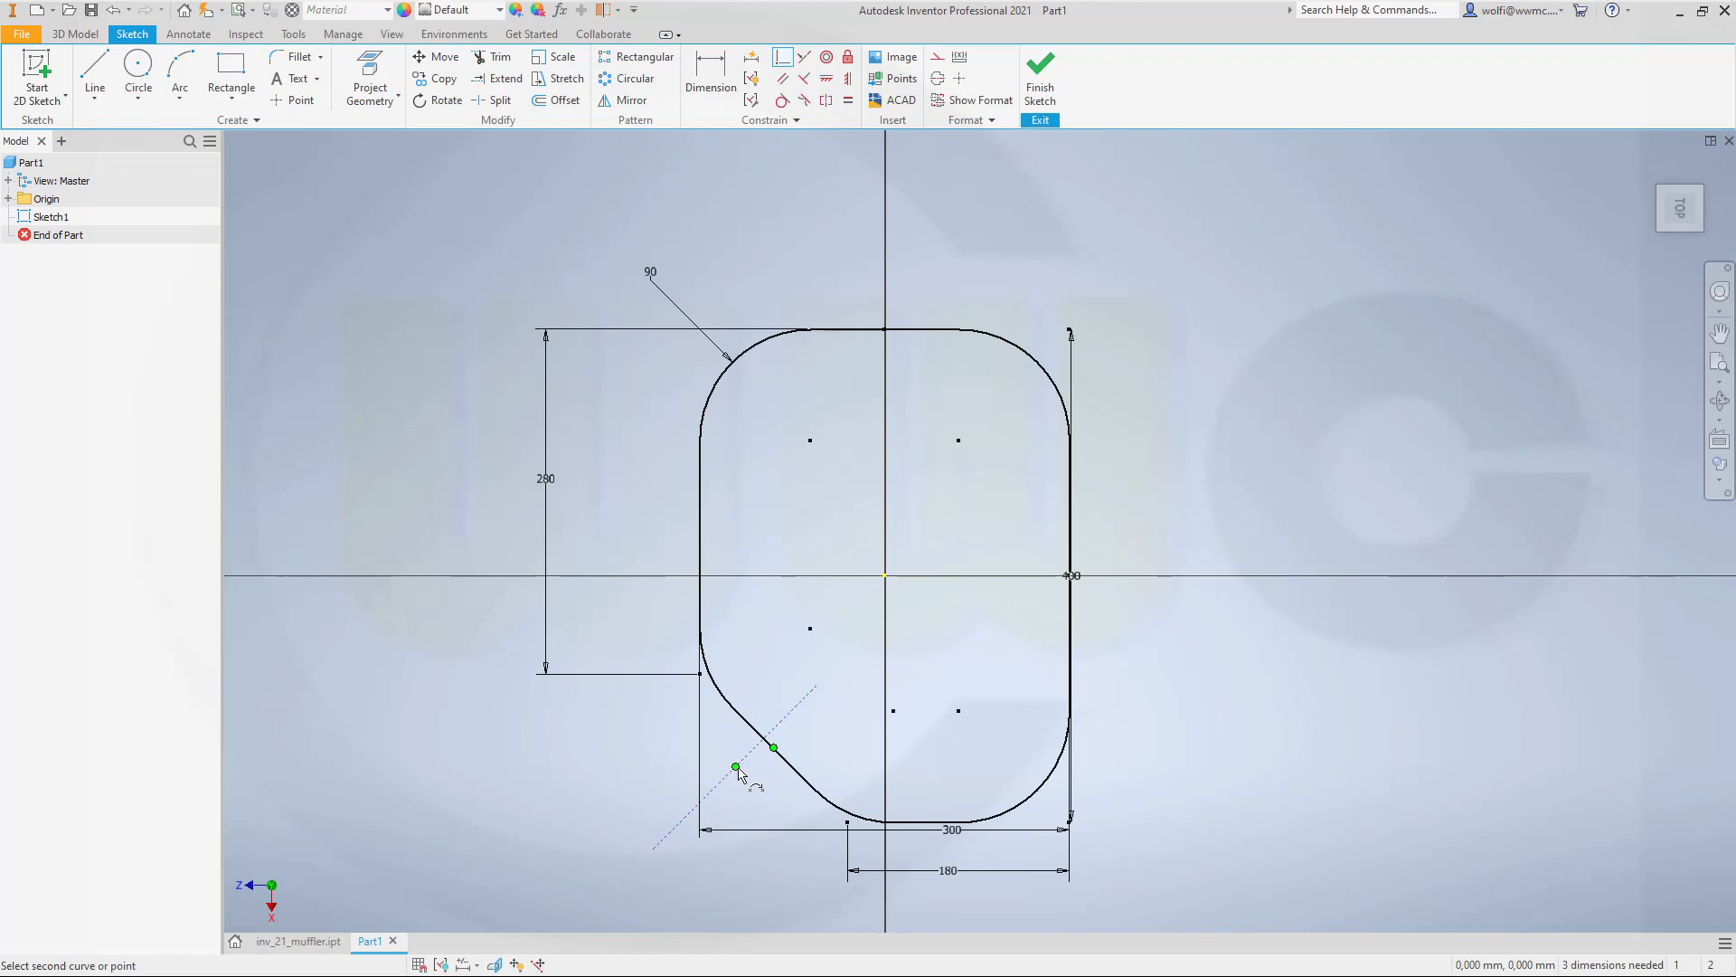
Dimension the construction line's aligned length as 100 mm and finish the sketch.
key(d)
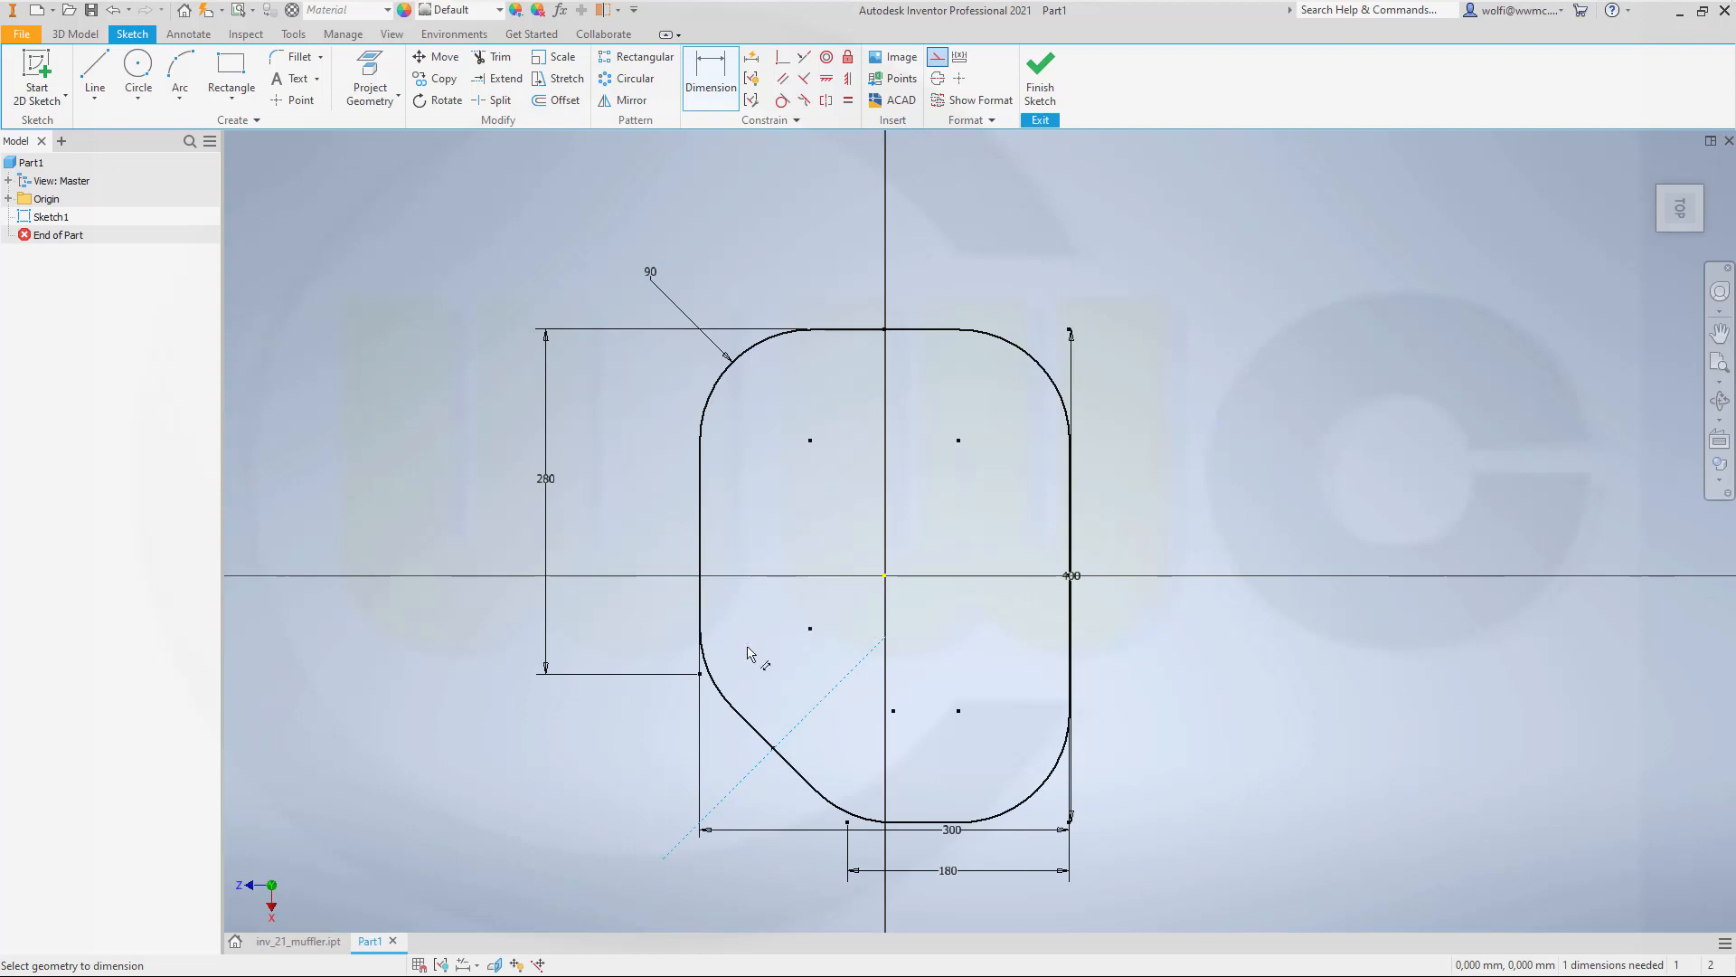
right_click(817, 749)
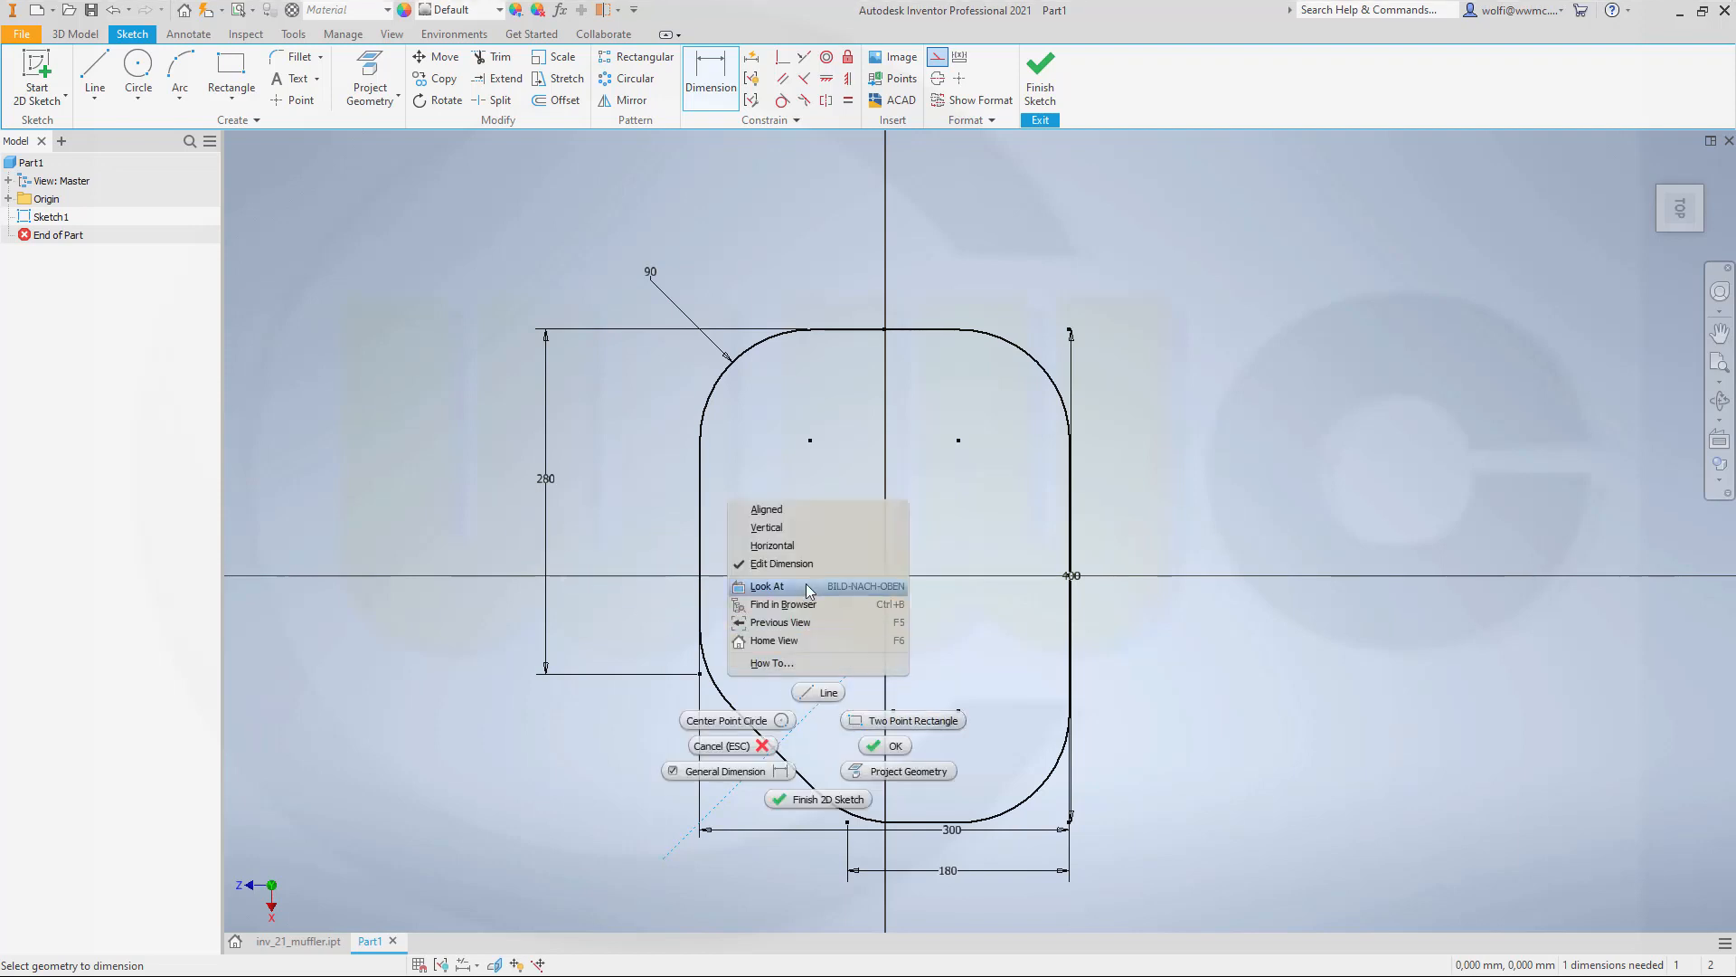
click(780, 512)
click(833, 757)
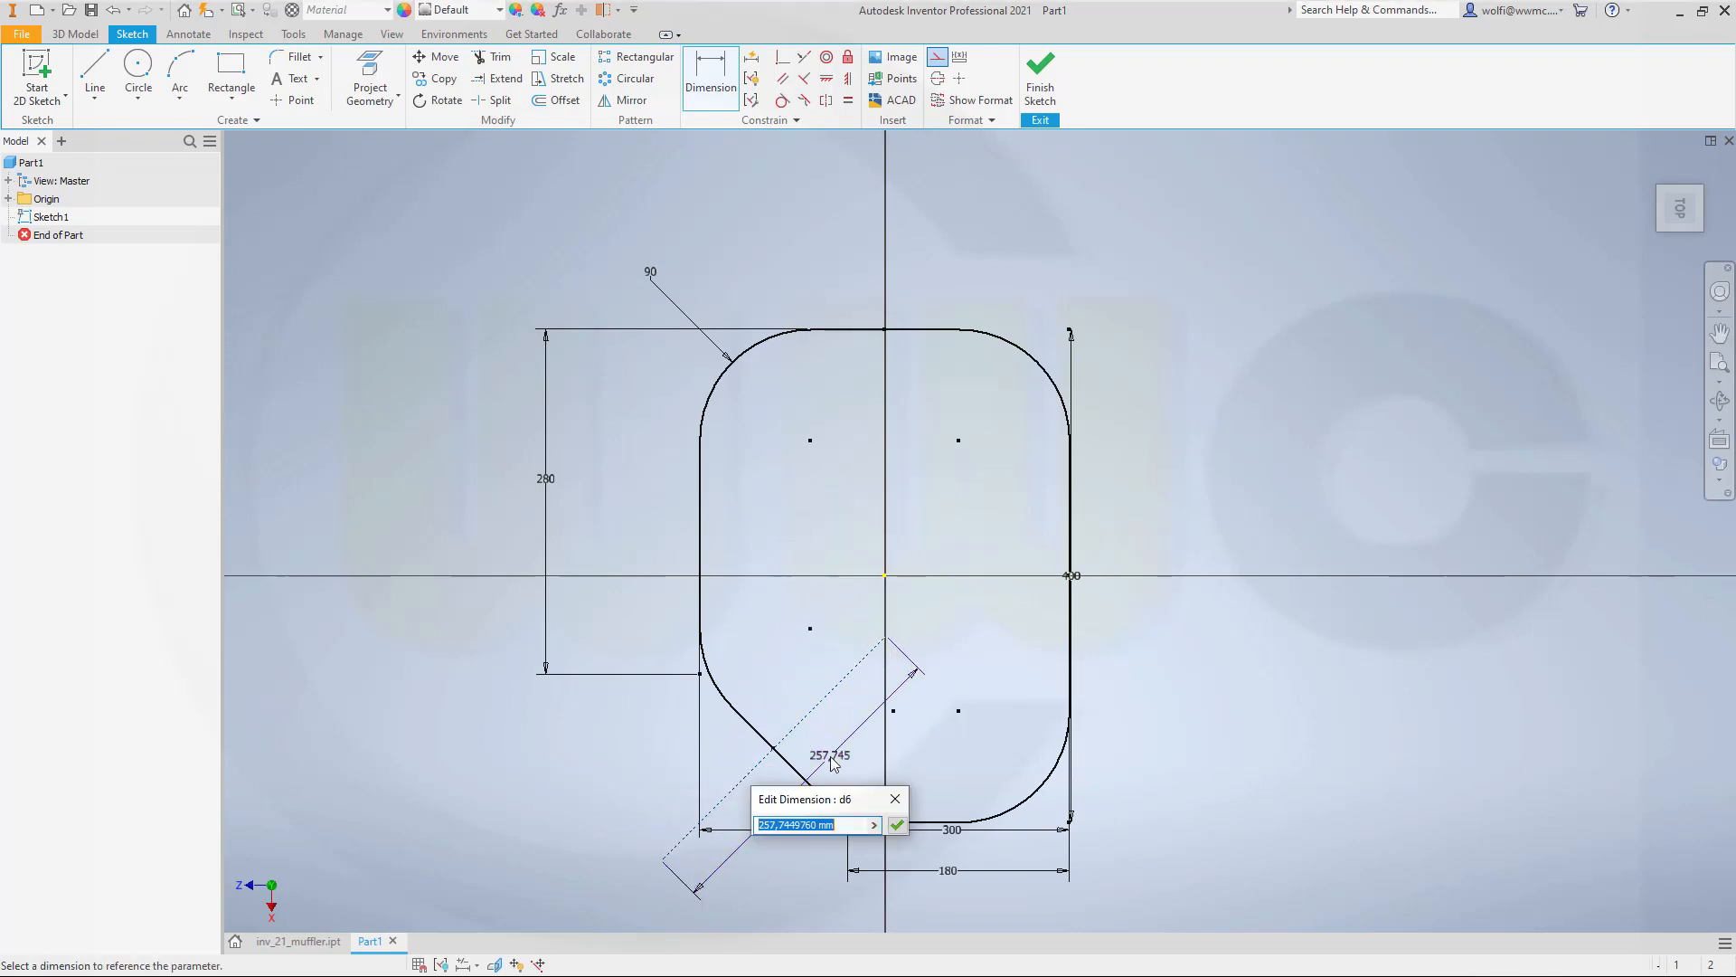
text(100)
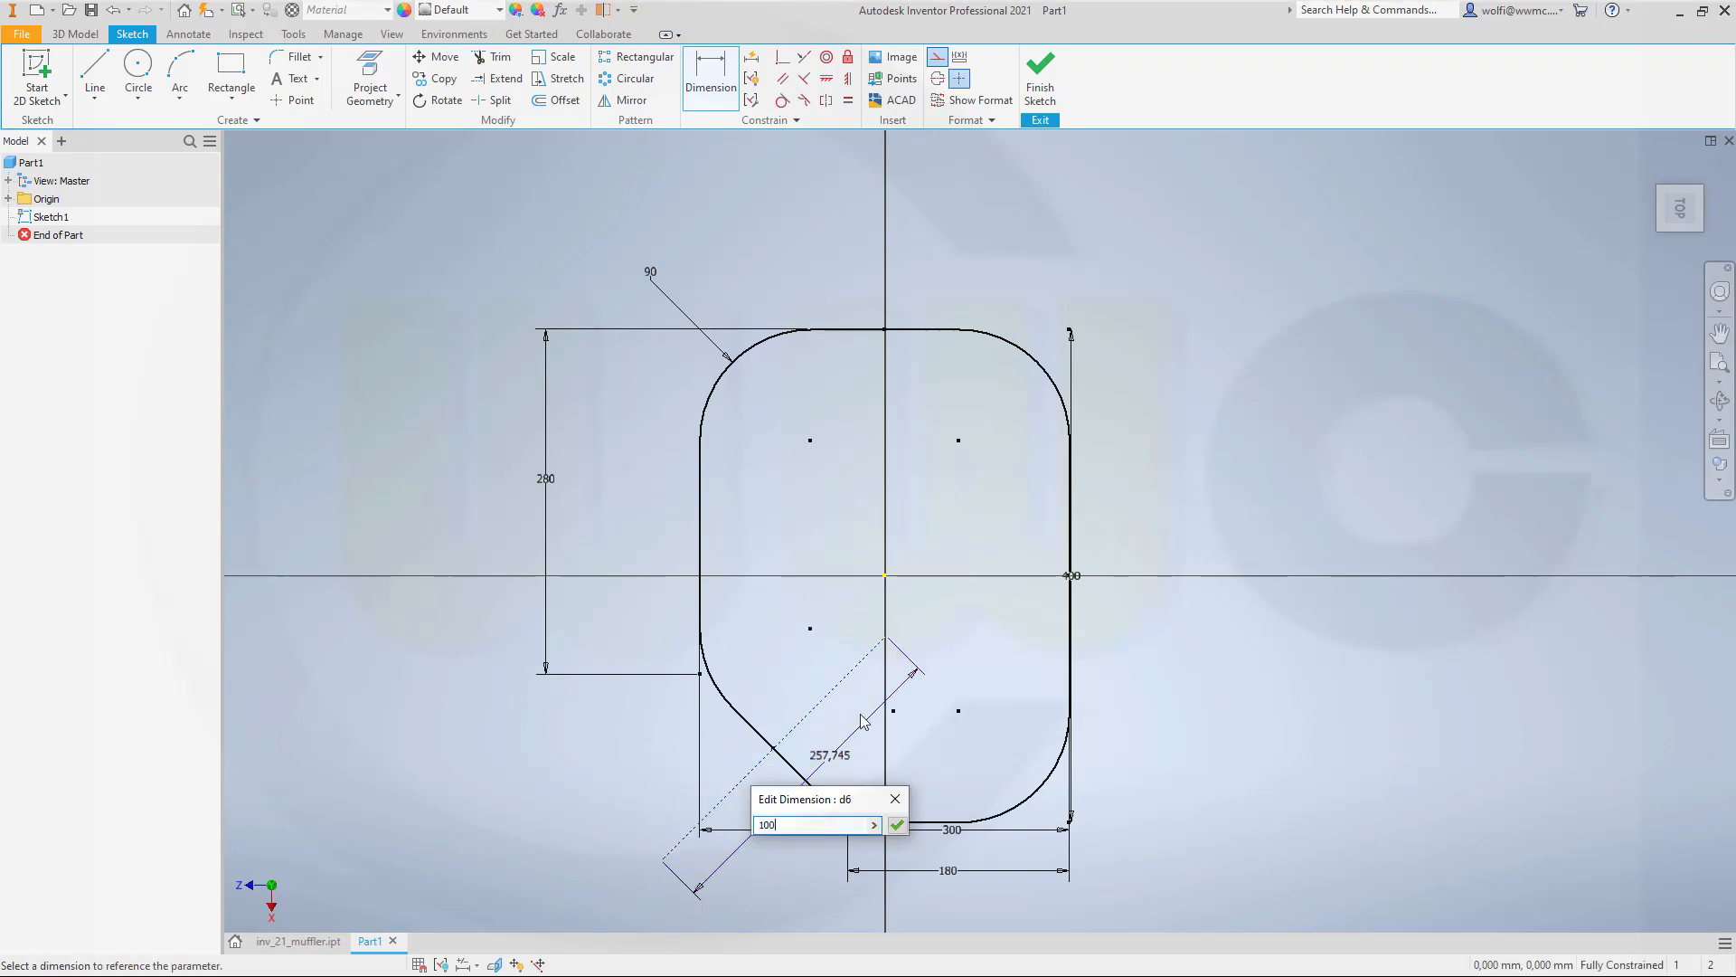
key(Return)
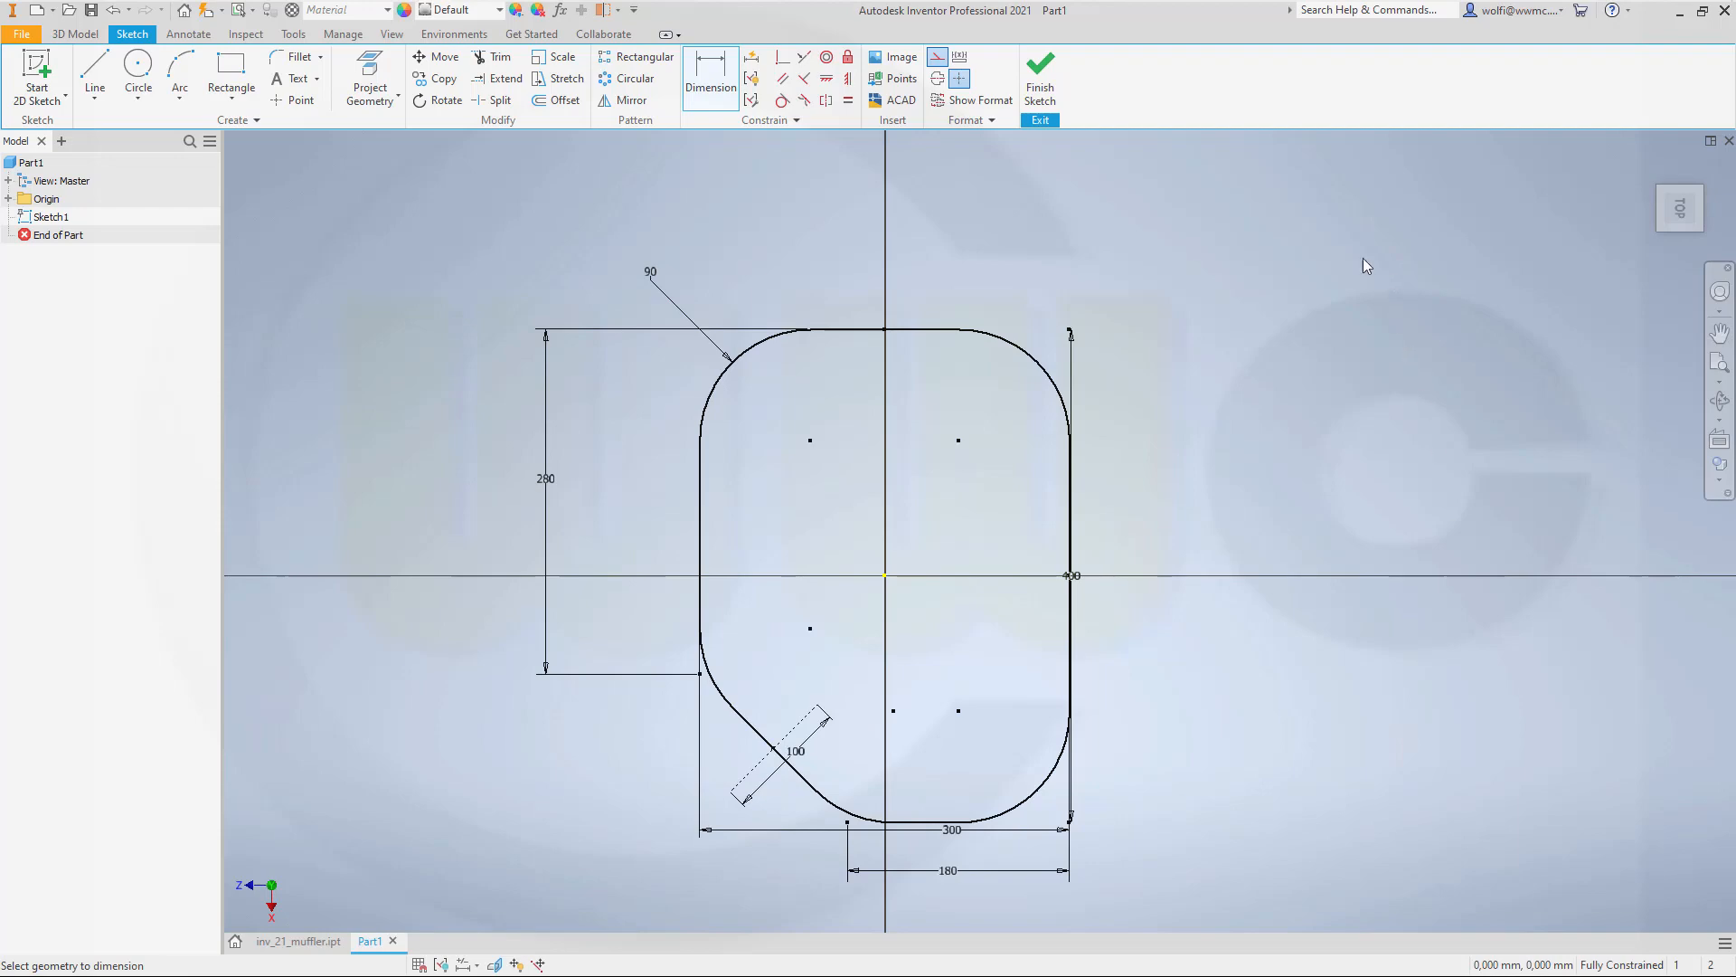
click(1040, 91)
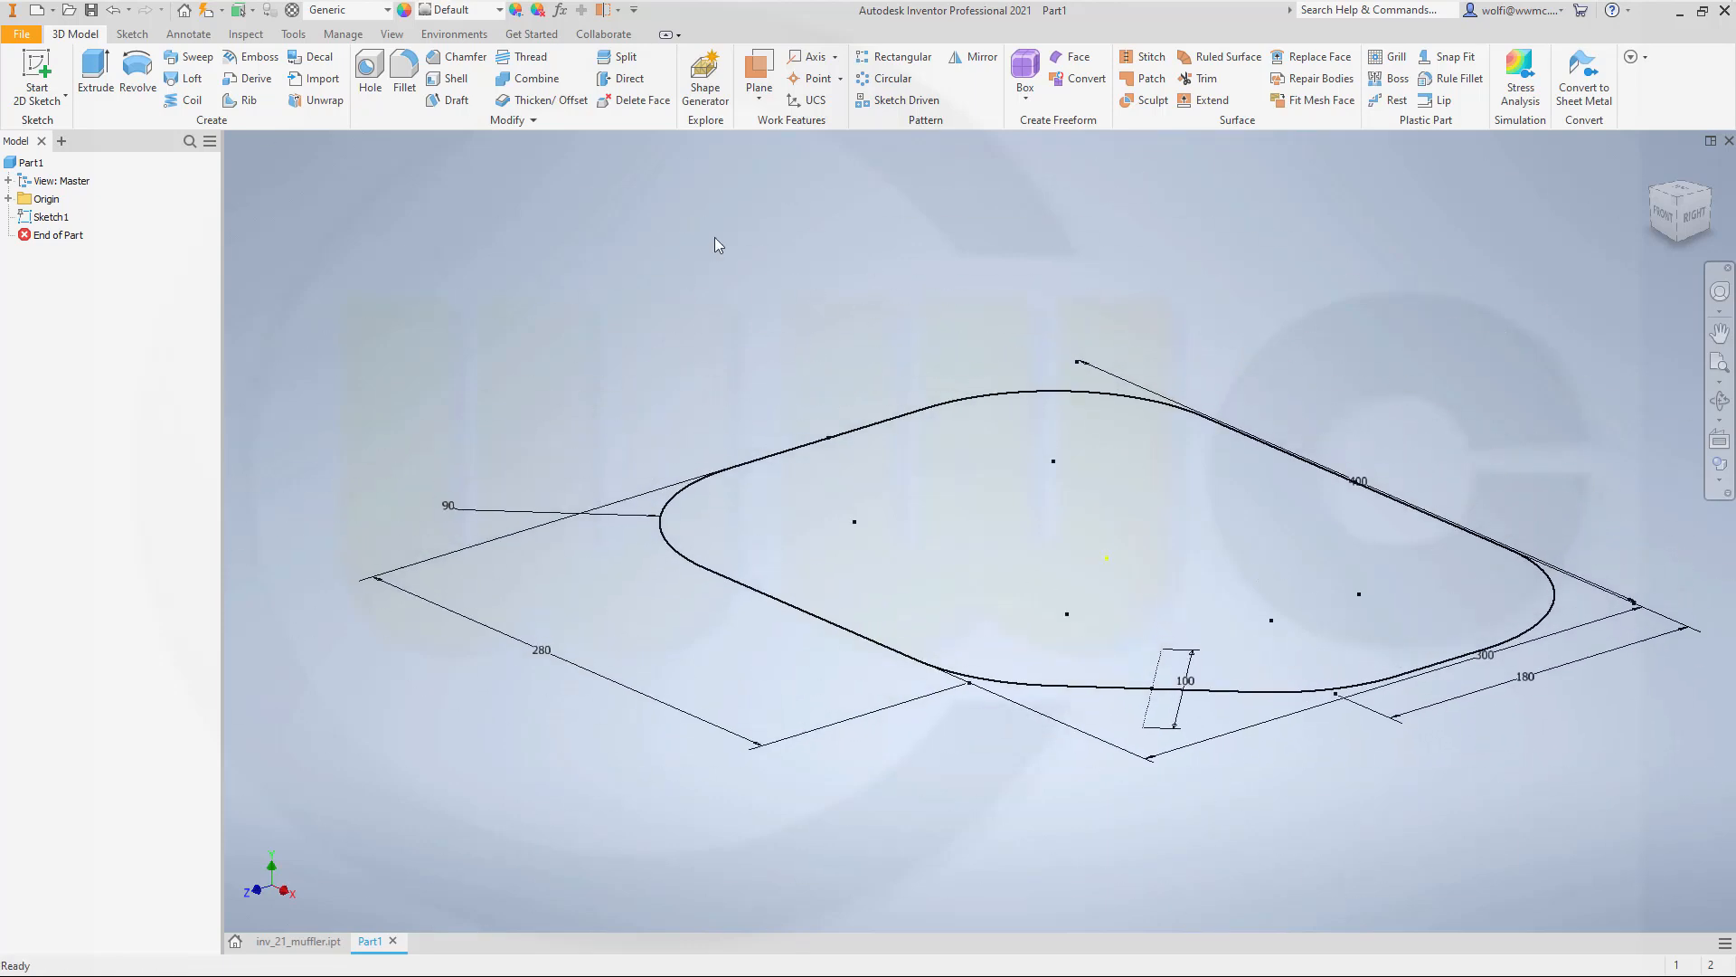
Extrude the profile upward as a surface with a distance of 40 mm and a taper of -2 degrees.
click(91, 68)
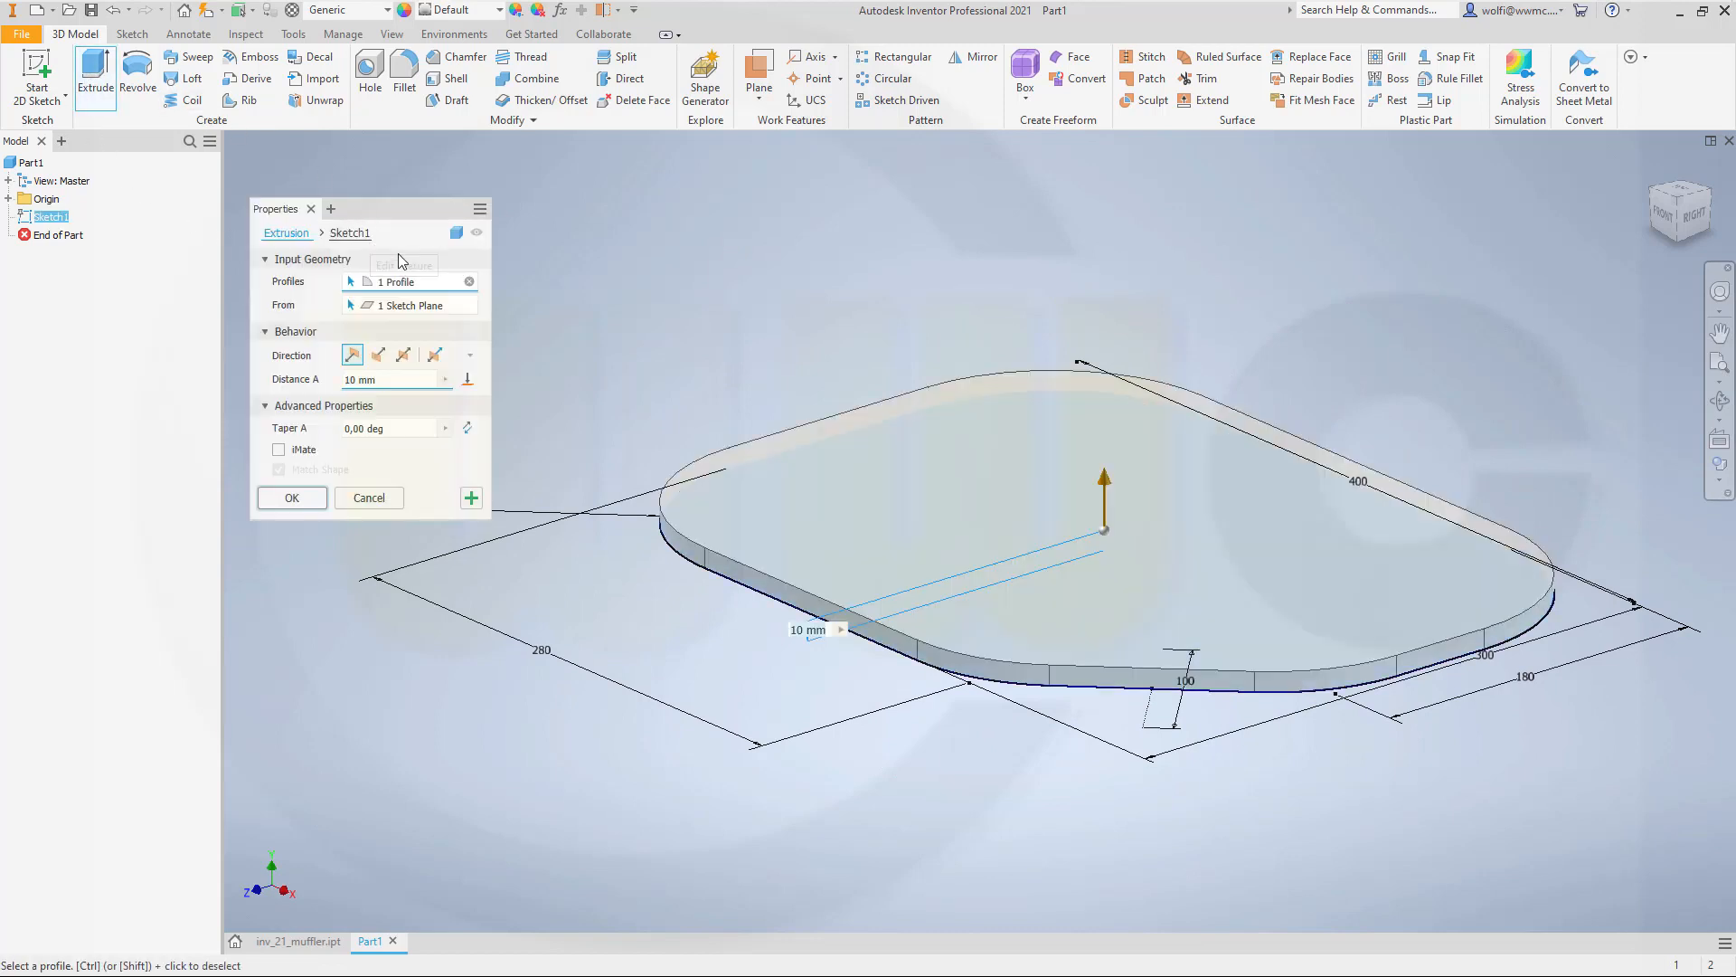
click(456, 235)
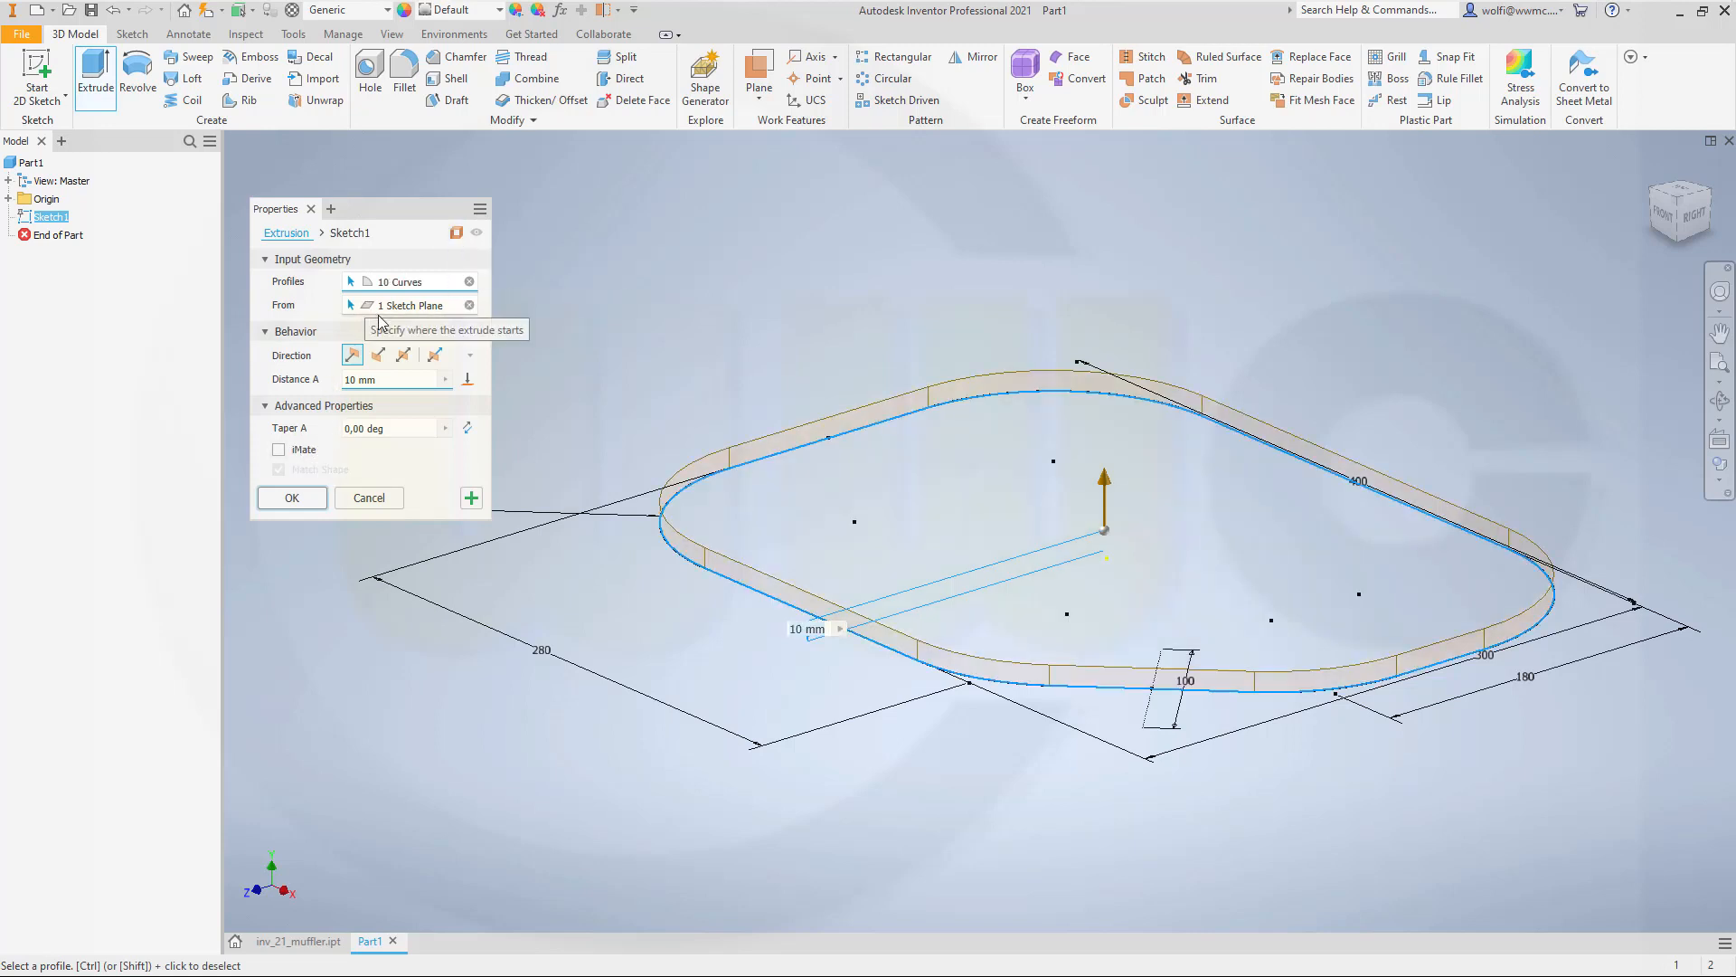
scroll(908, 559, up, 3)
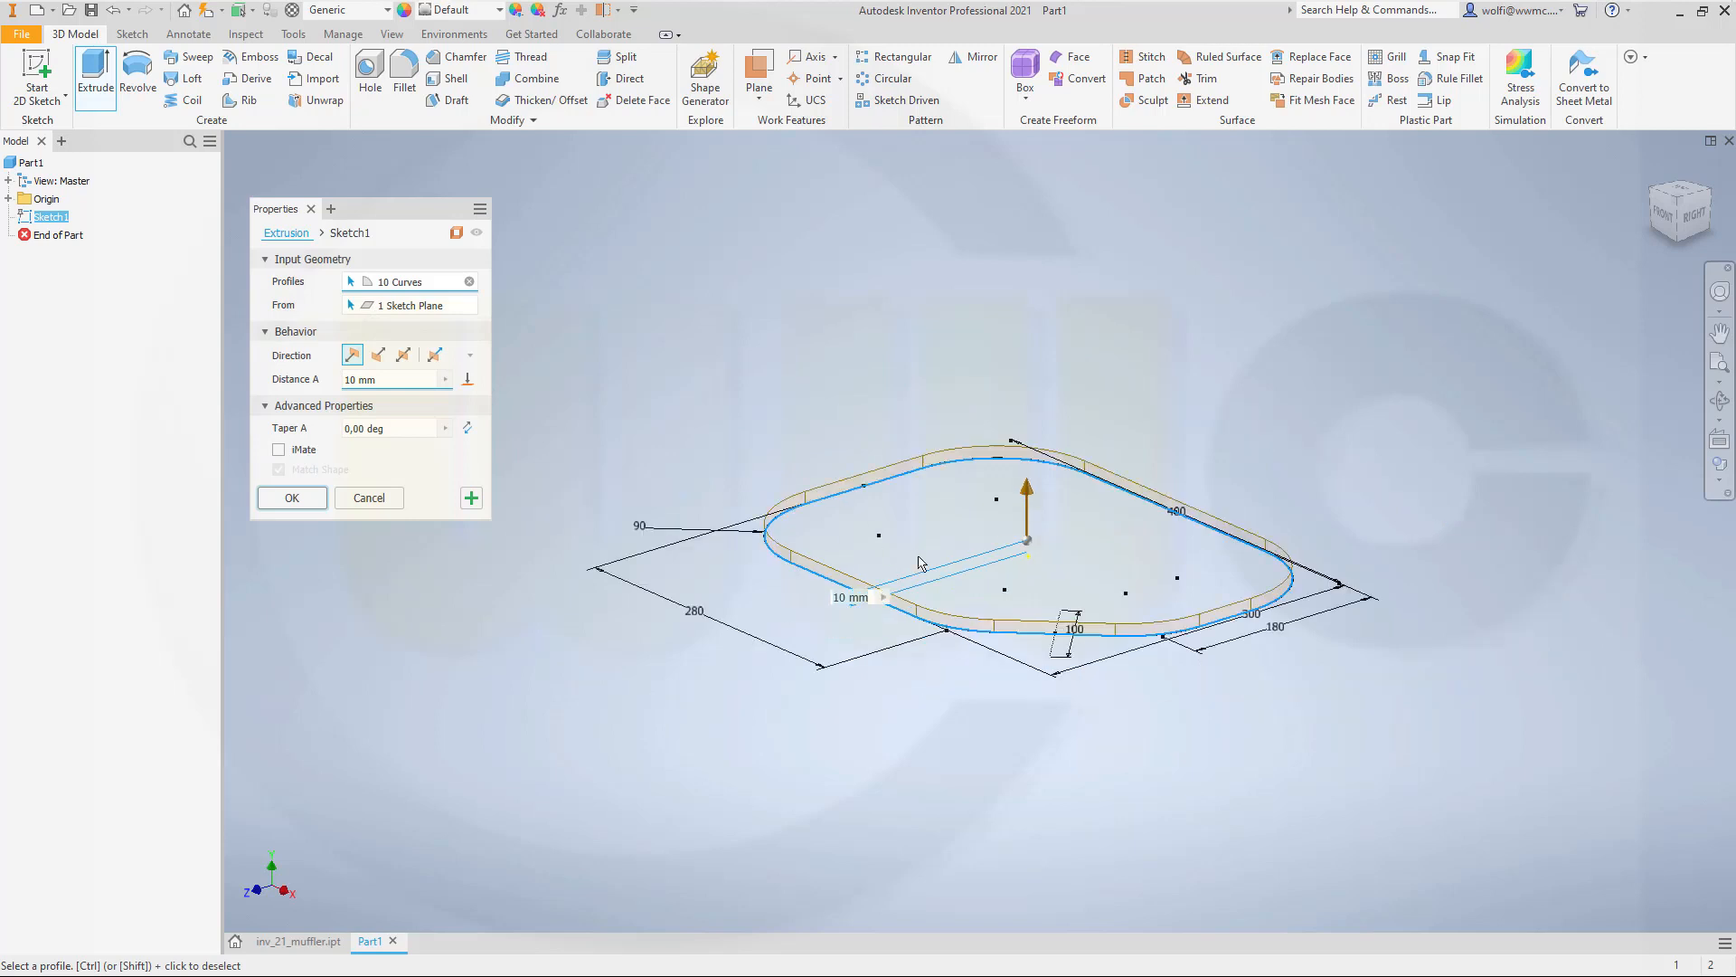
scroll(802, 563, down, 4)
click(414, 430)
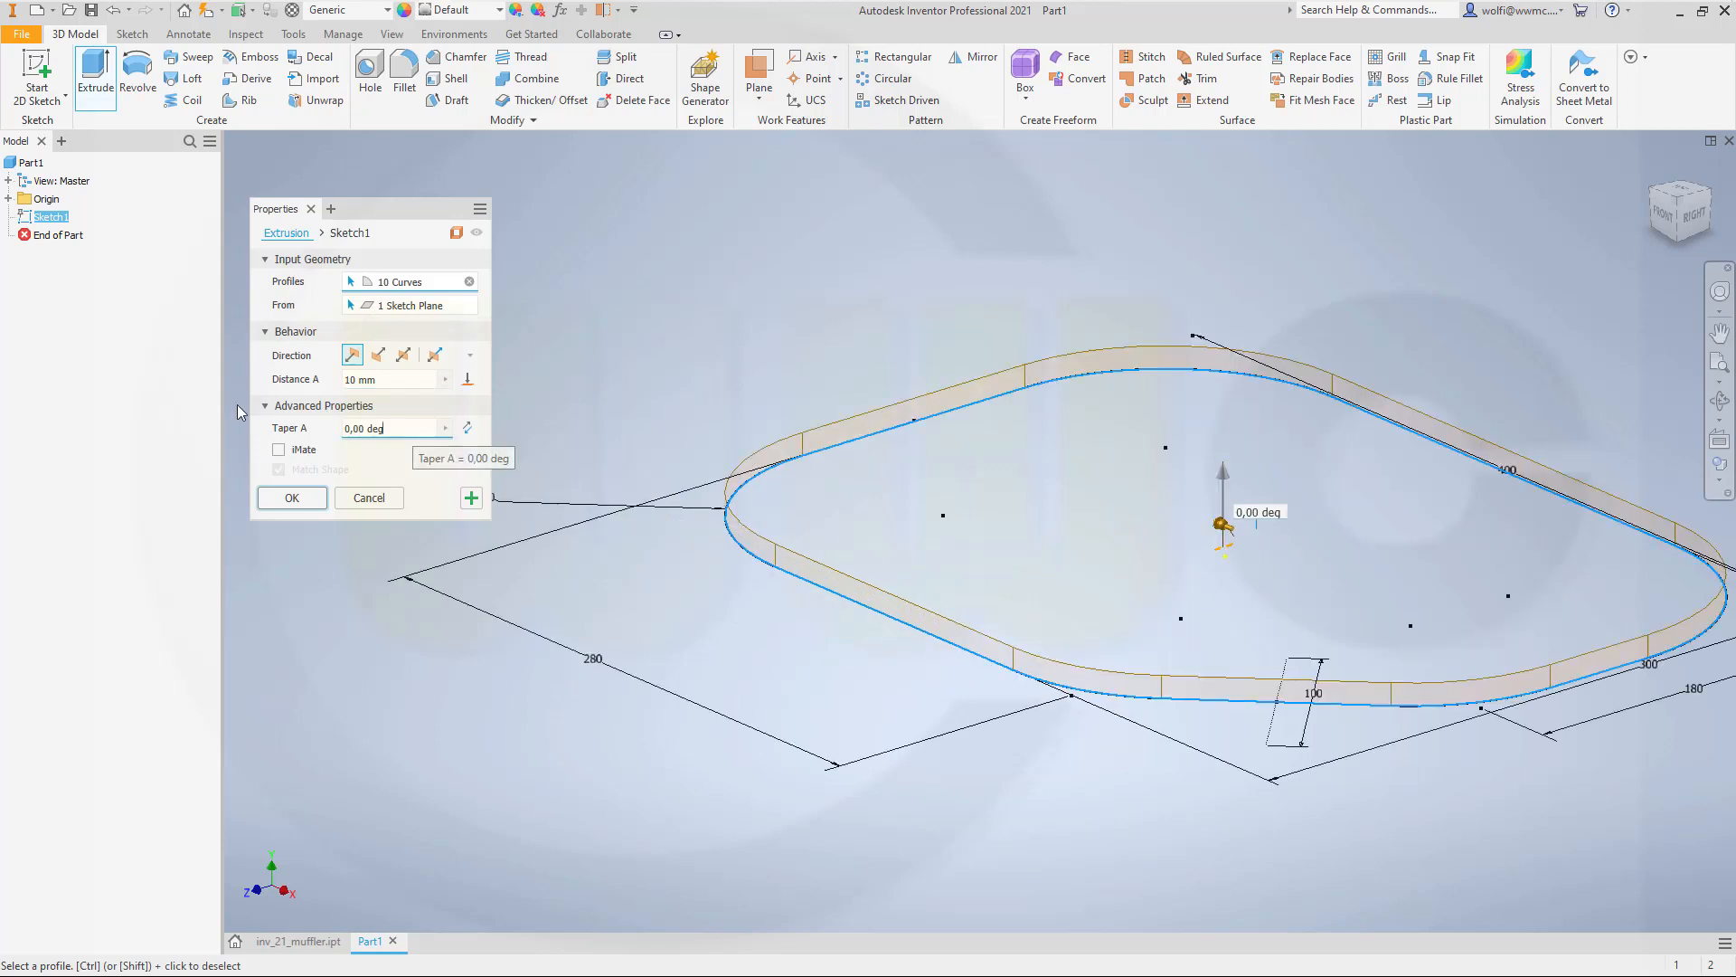
text(2)
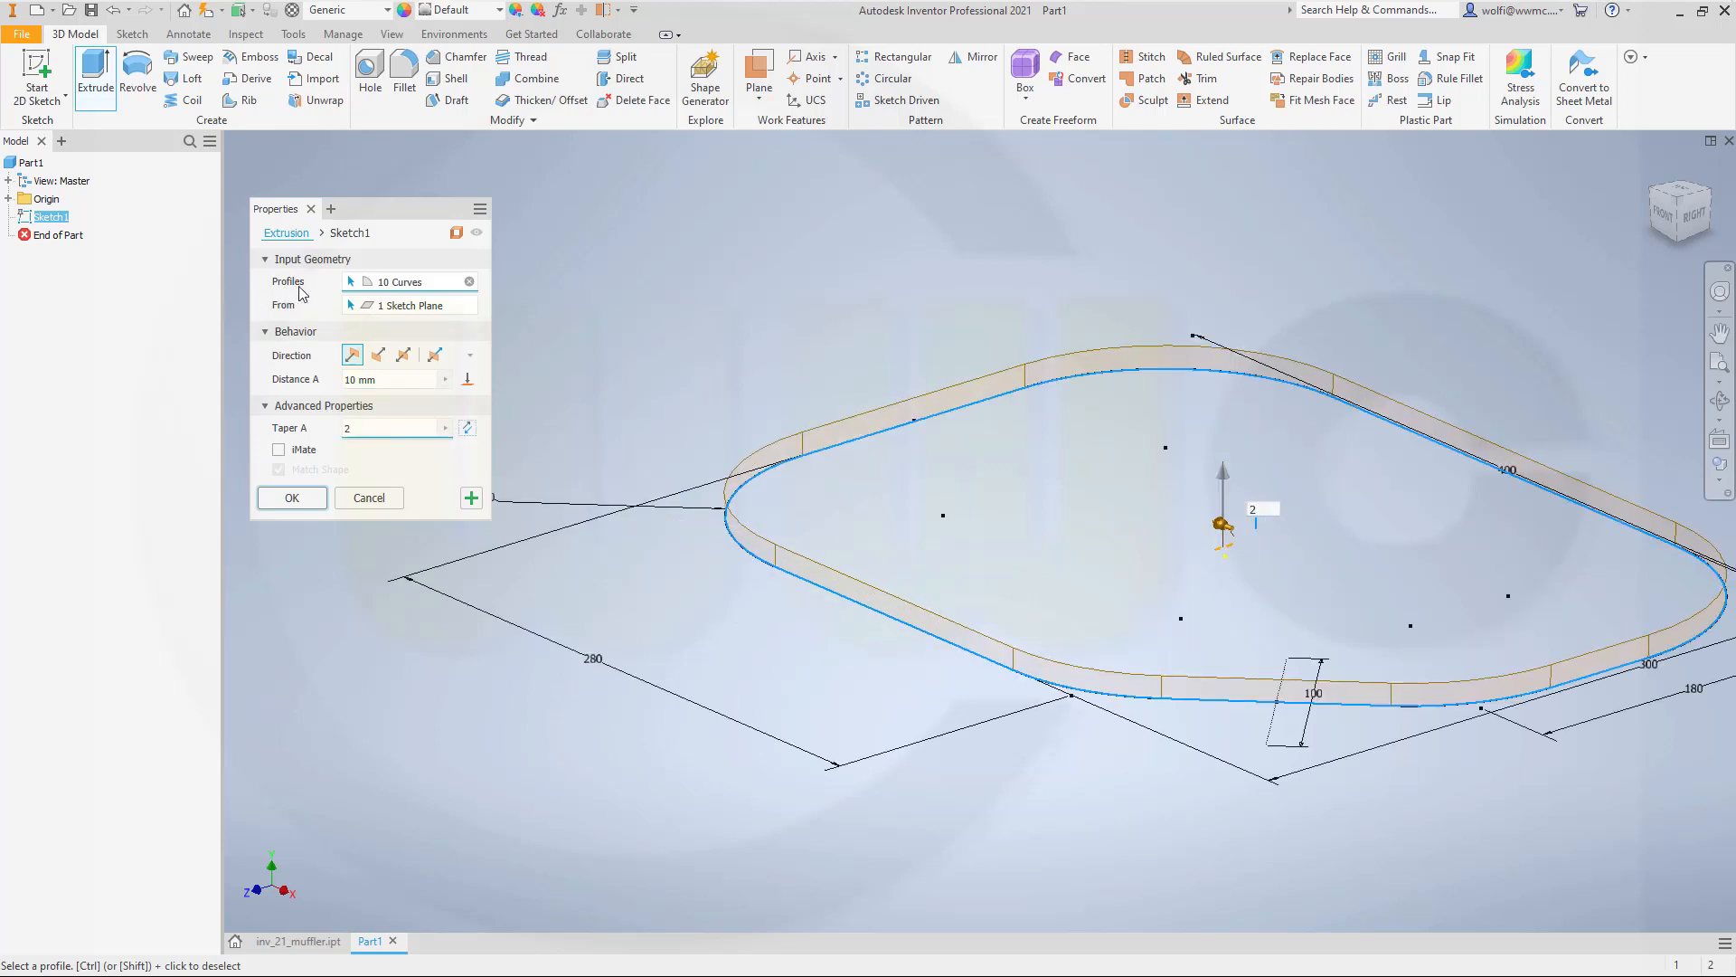
click(394, 381)
text(40)
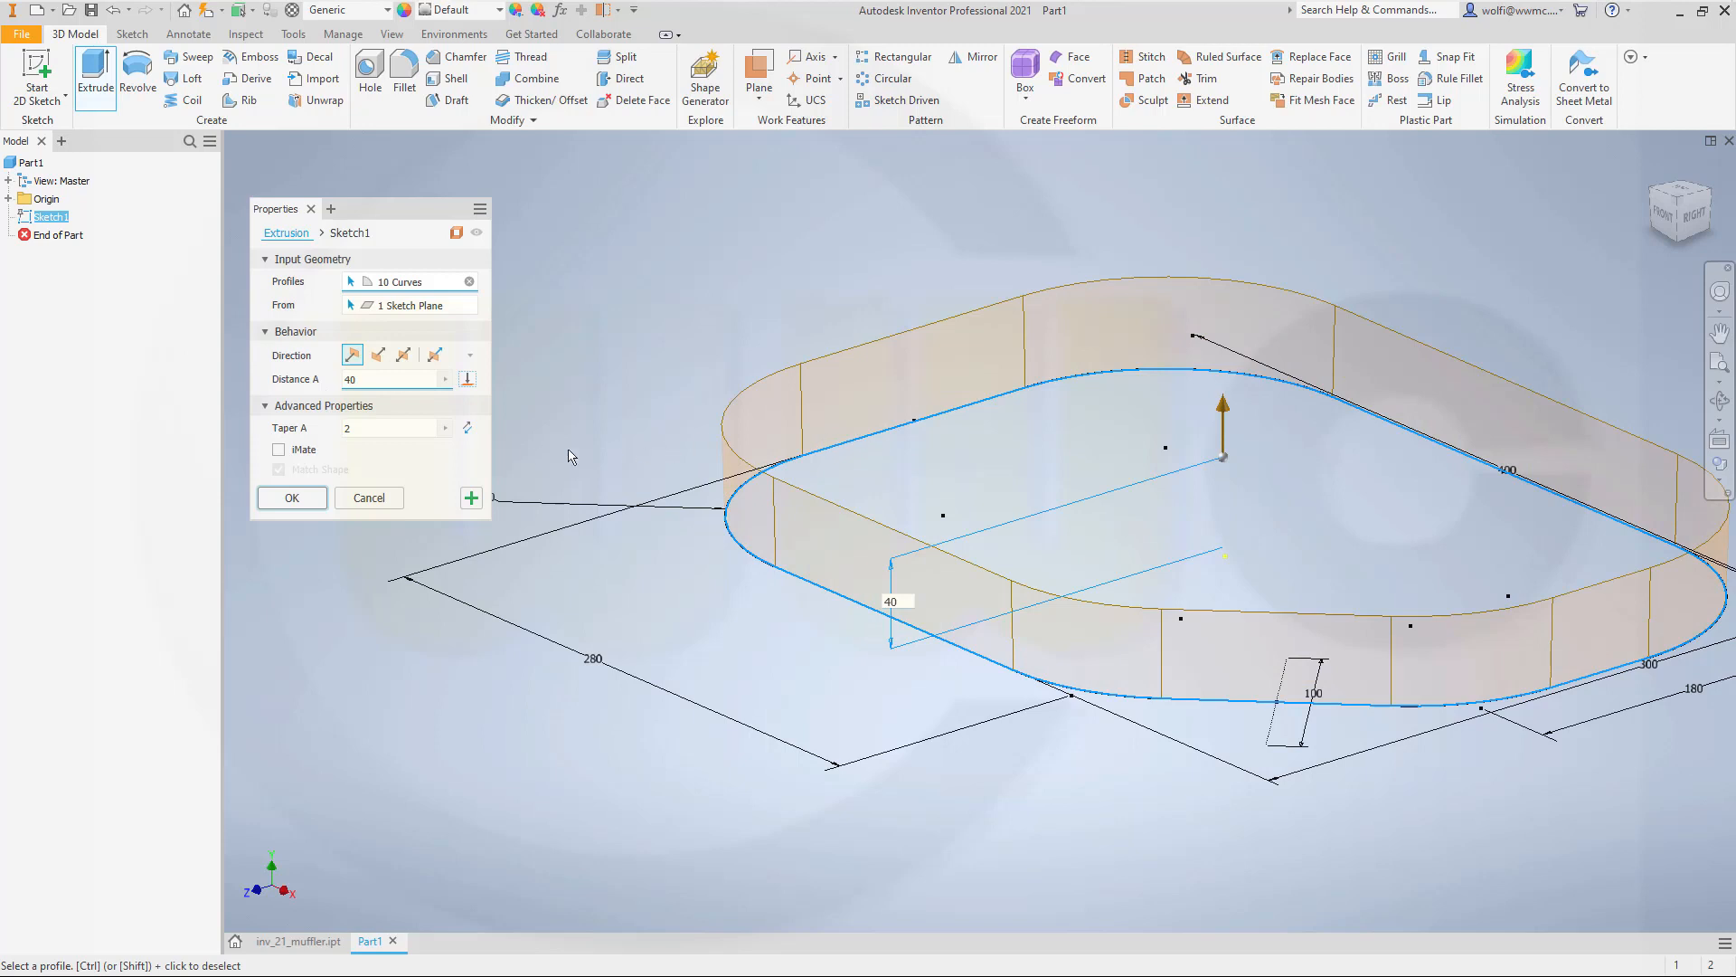
click(468, 428)
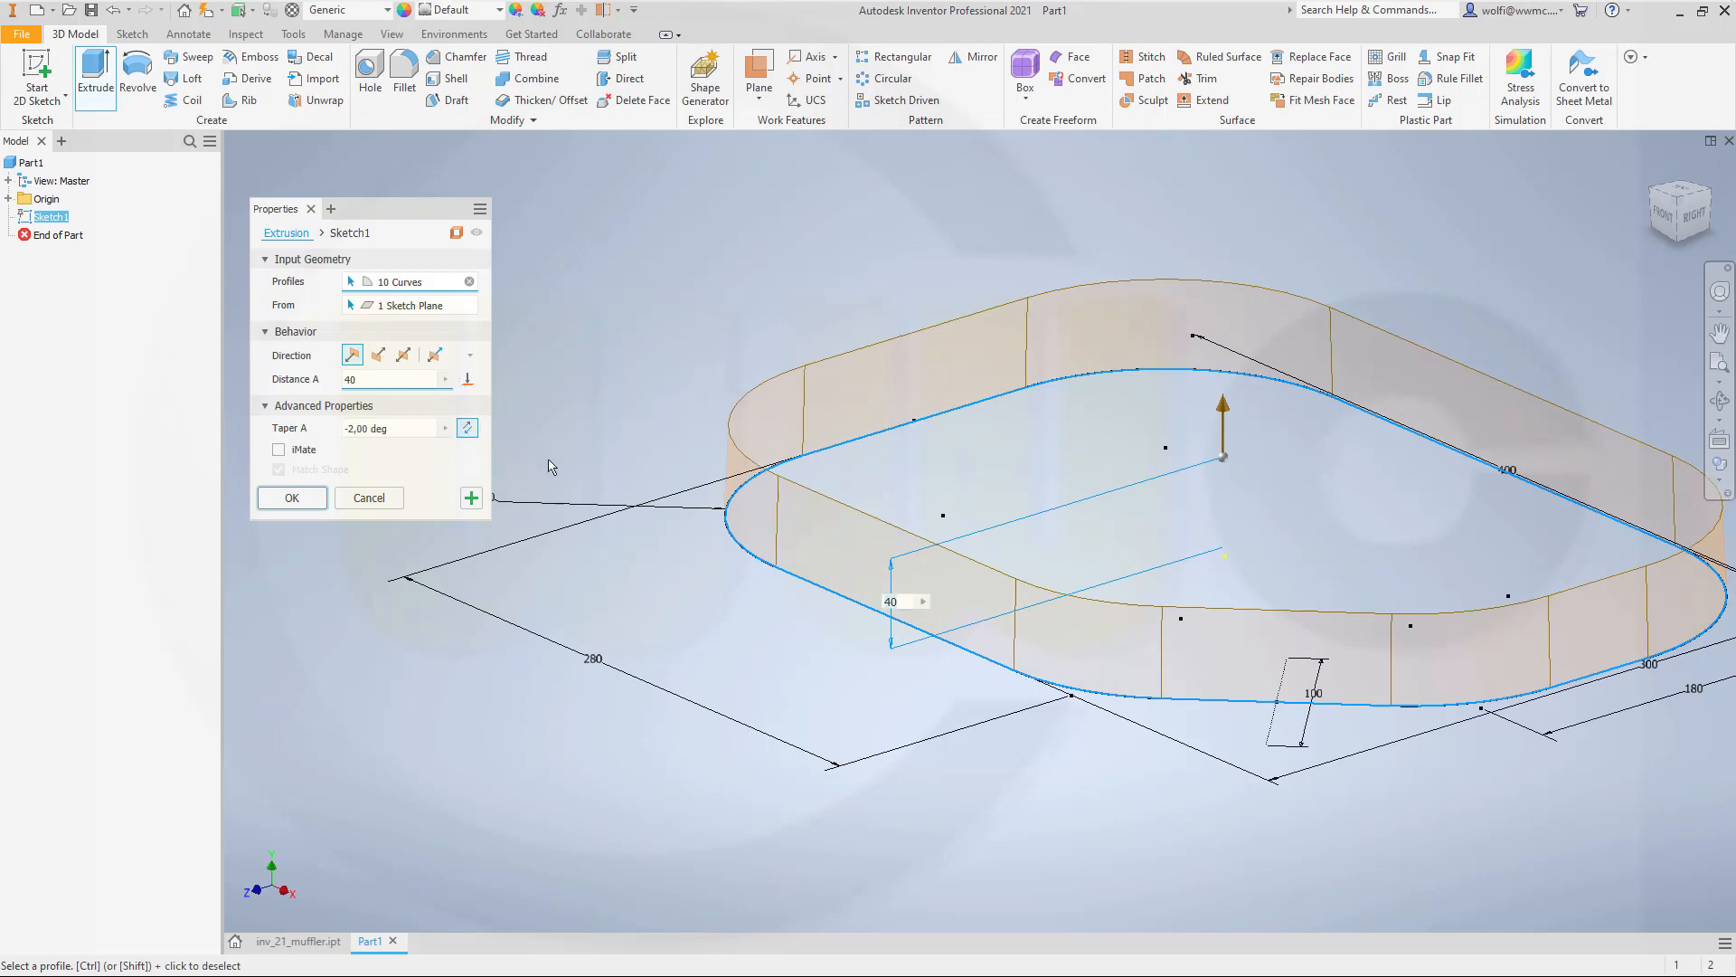
click(291, 498)
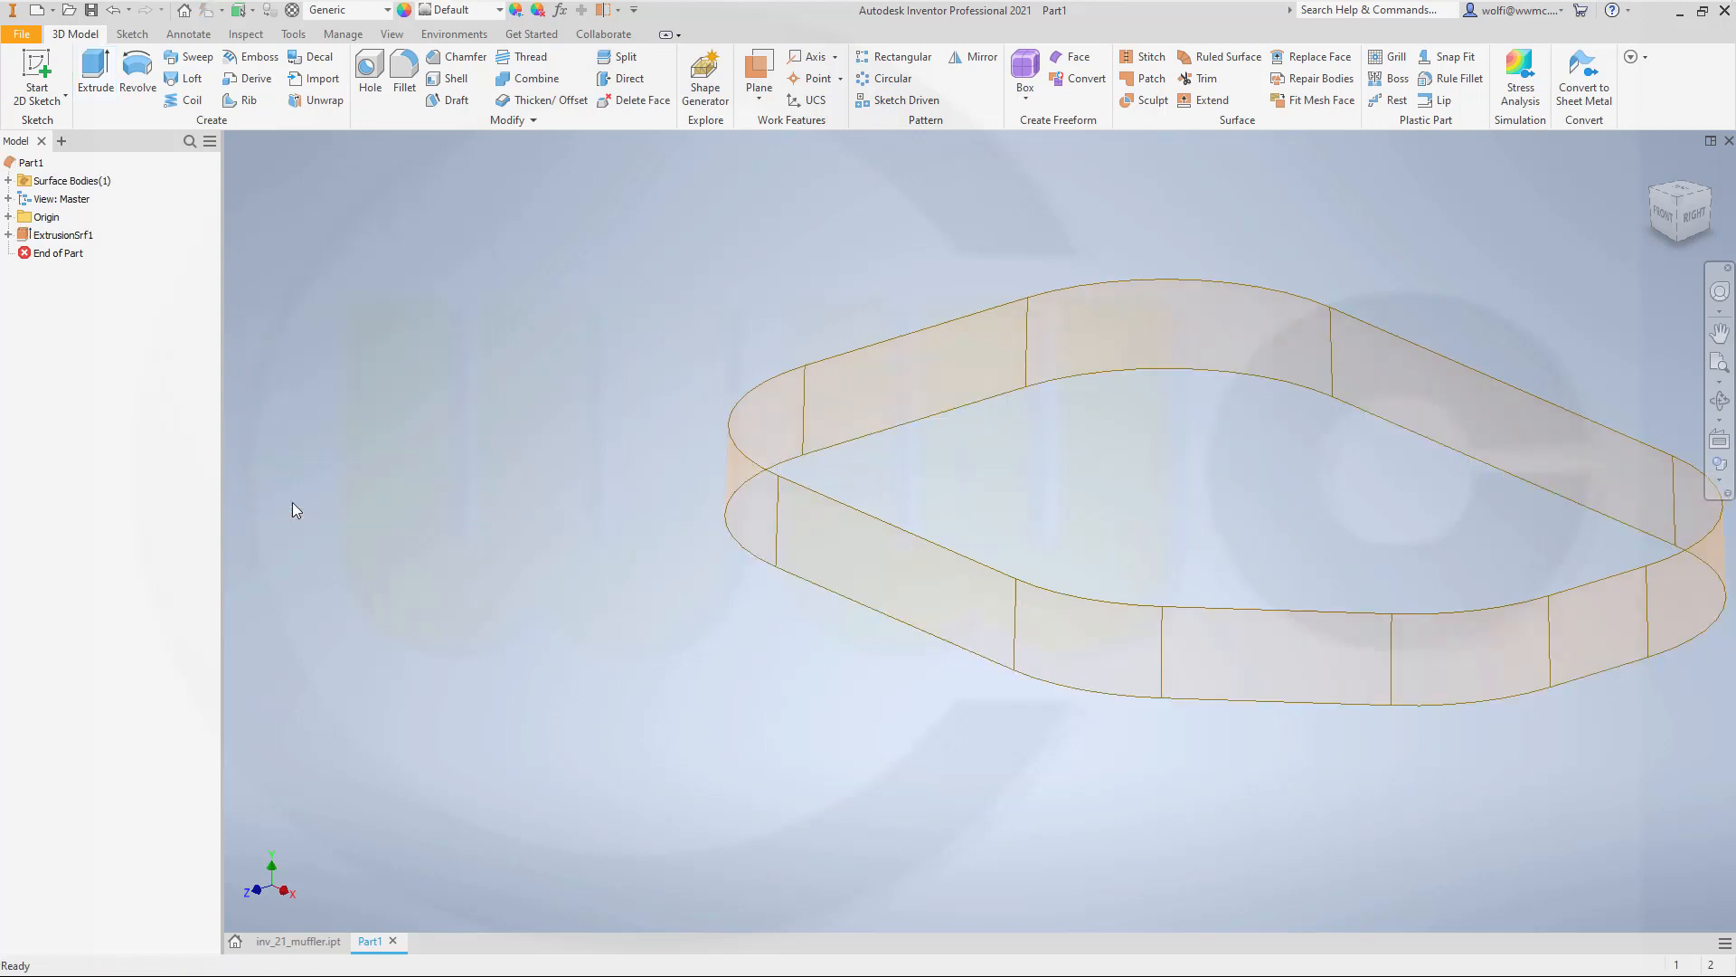
Turn off translucency for the extruded surface body.
click(8, 234)
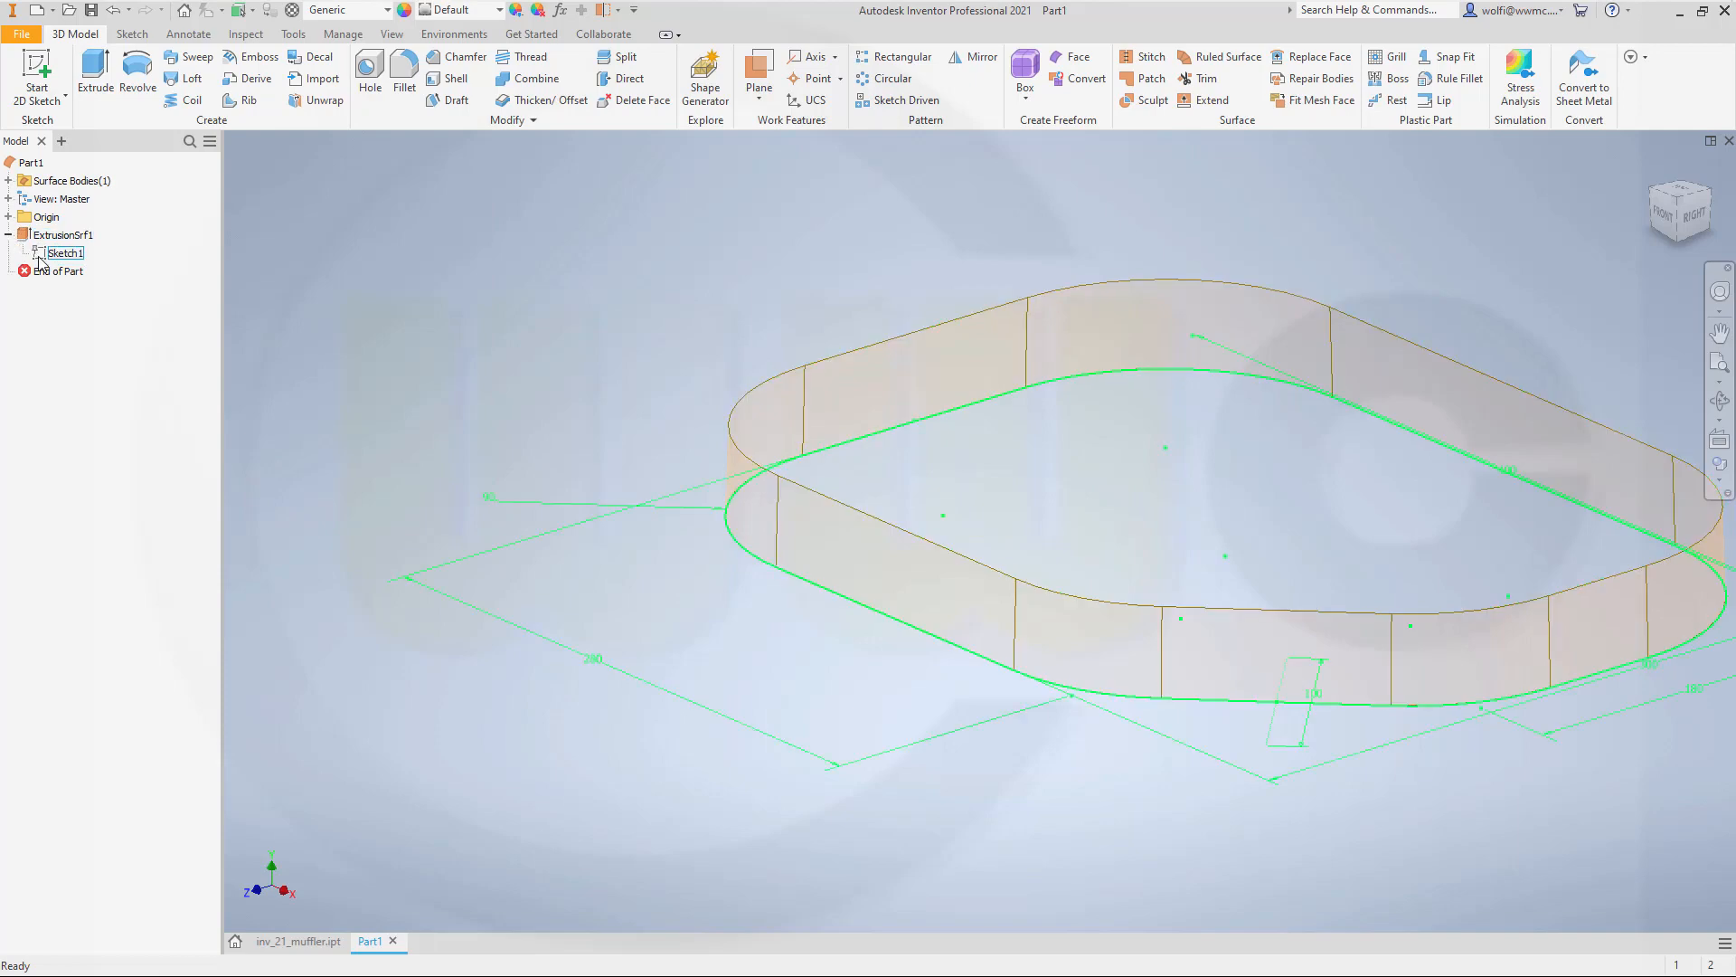
click(8, 180)
click(52, 198)
right_click(56, 198)
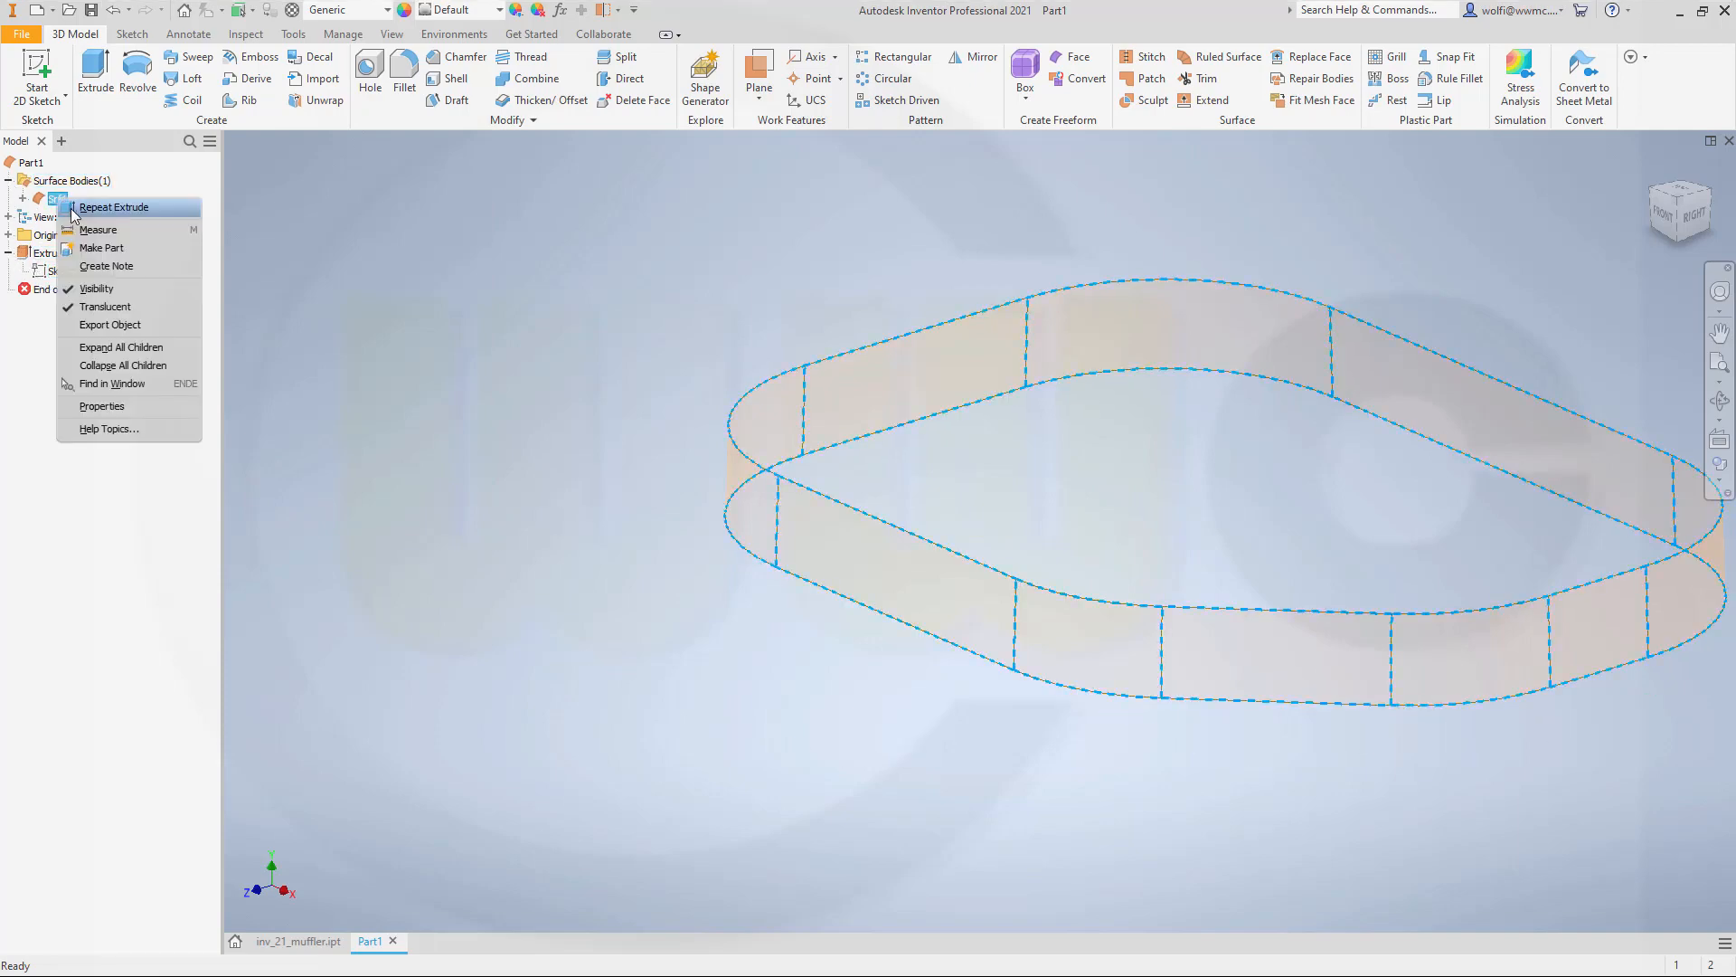
click(101, 306)
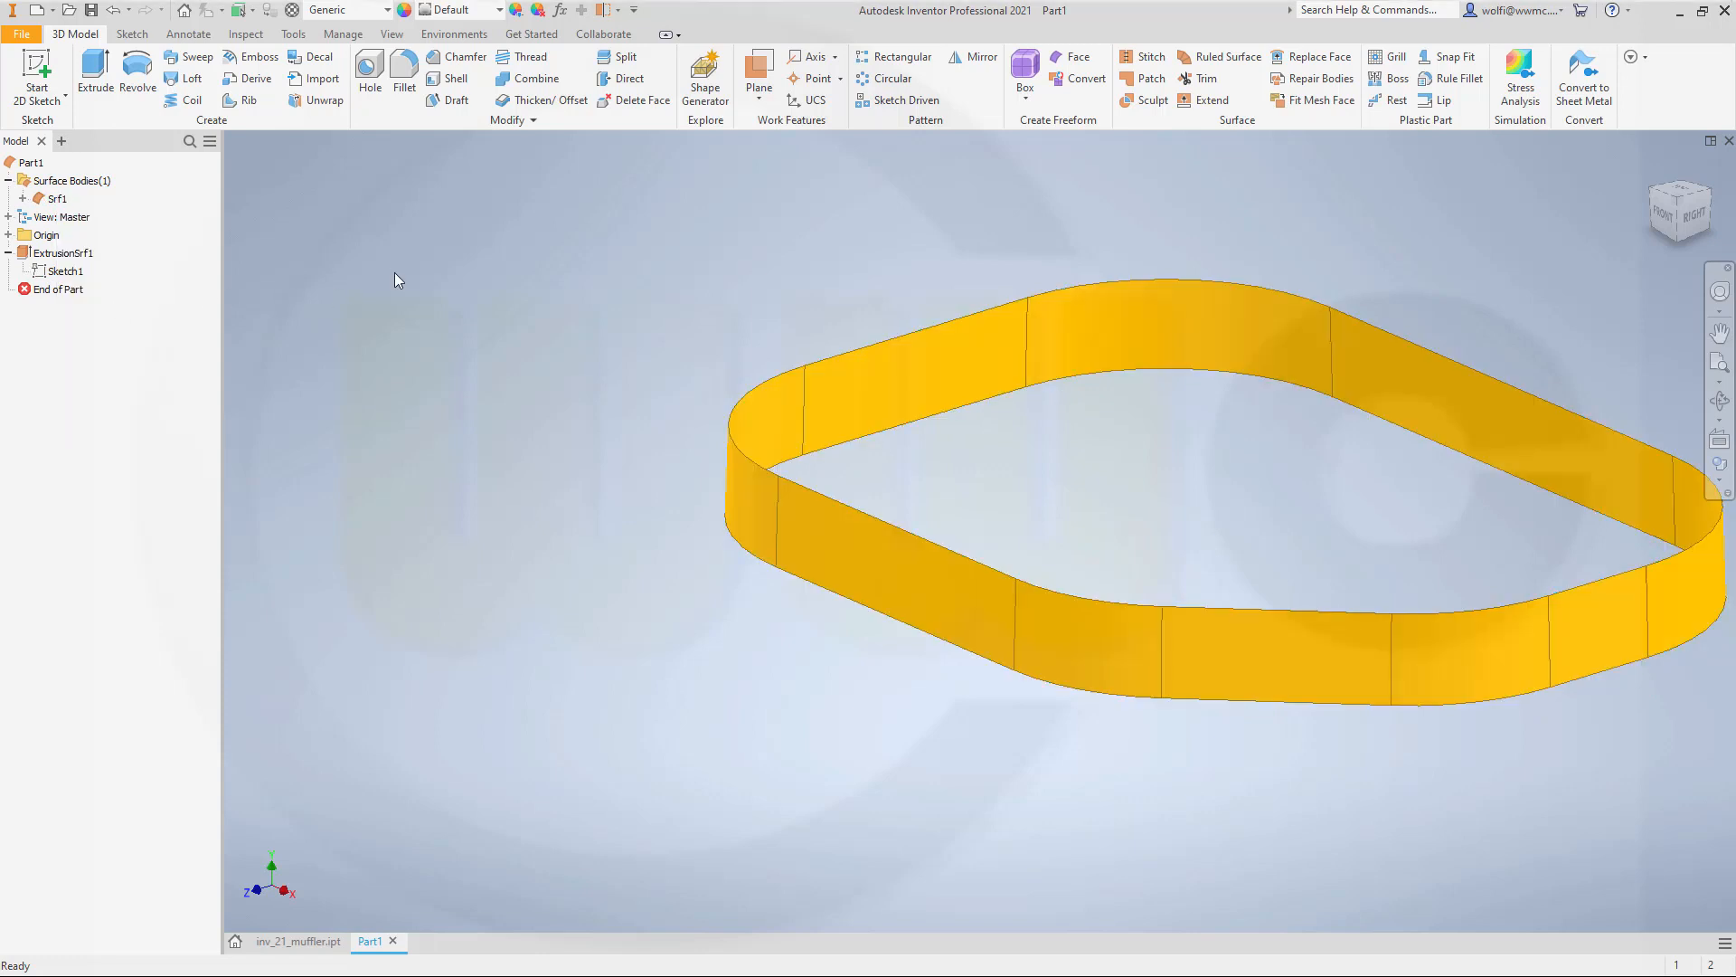
Start a sketch on the YZ plane and draw a 600 mm diameter circle centred on the vertical axis below the walls.
click(32, 68)
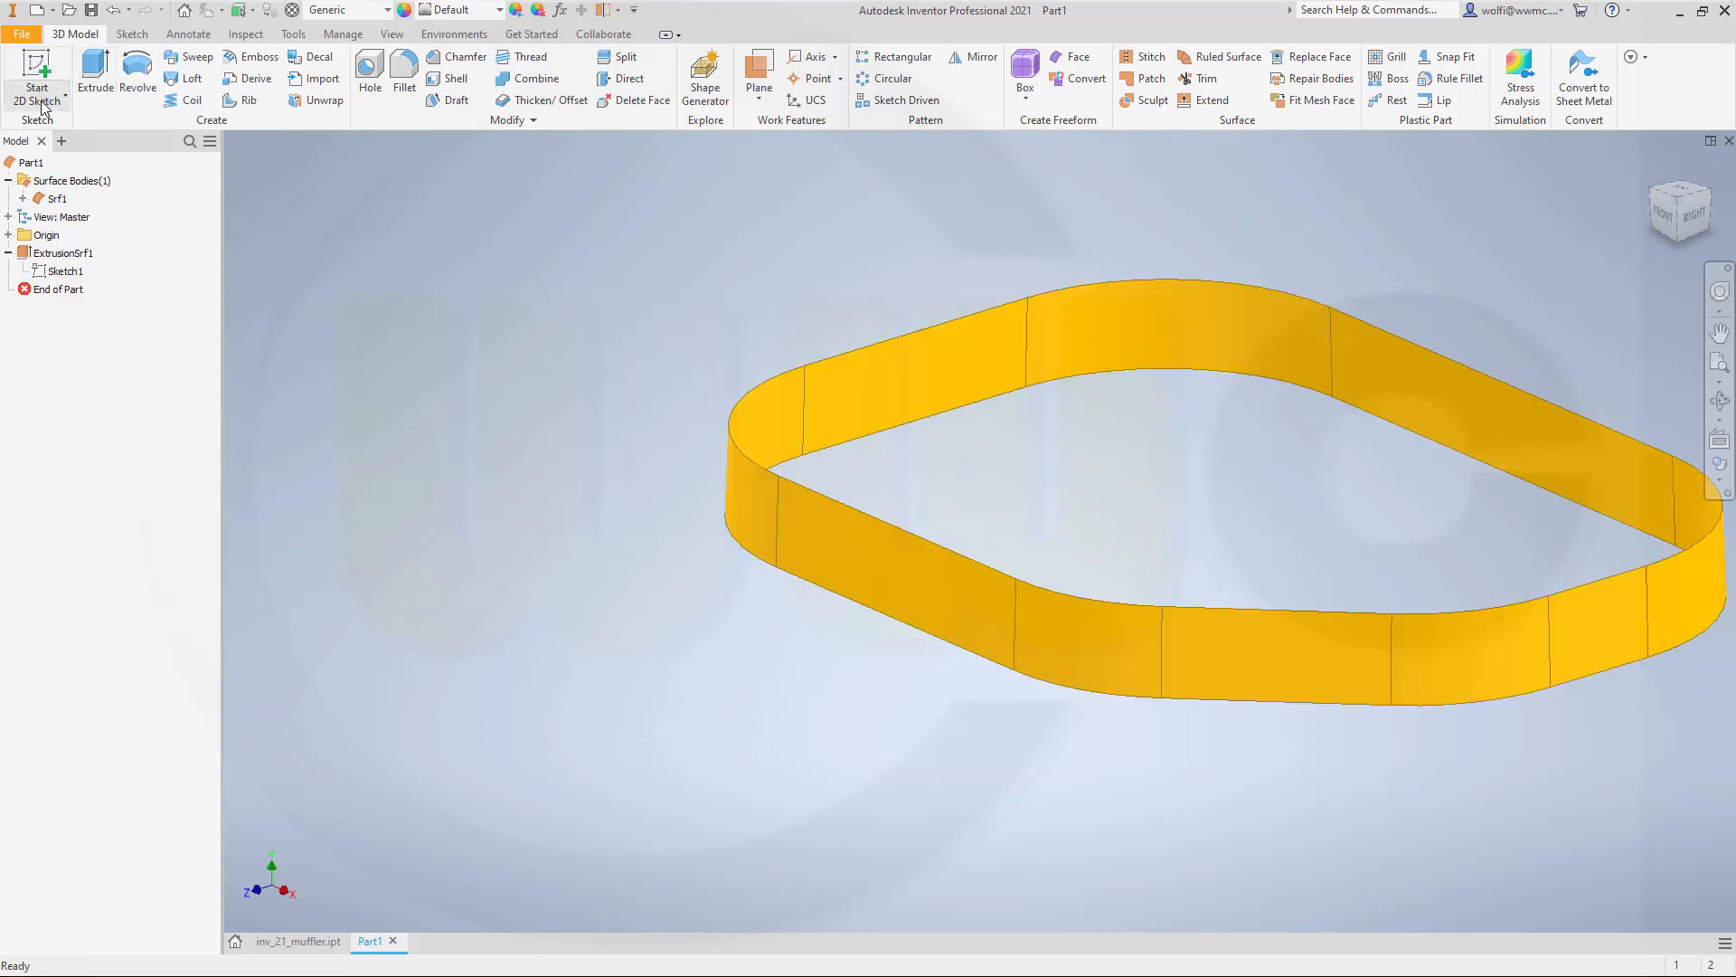
click(9, 235)
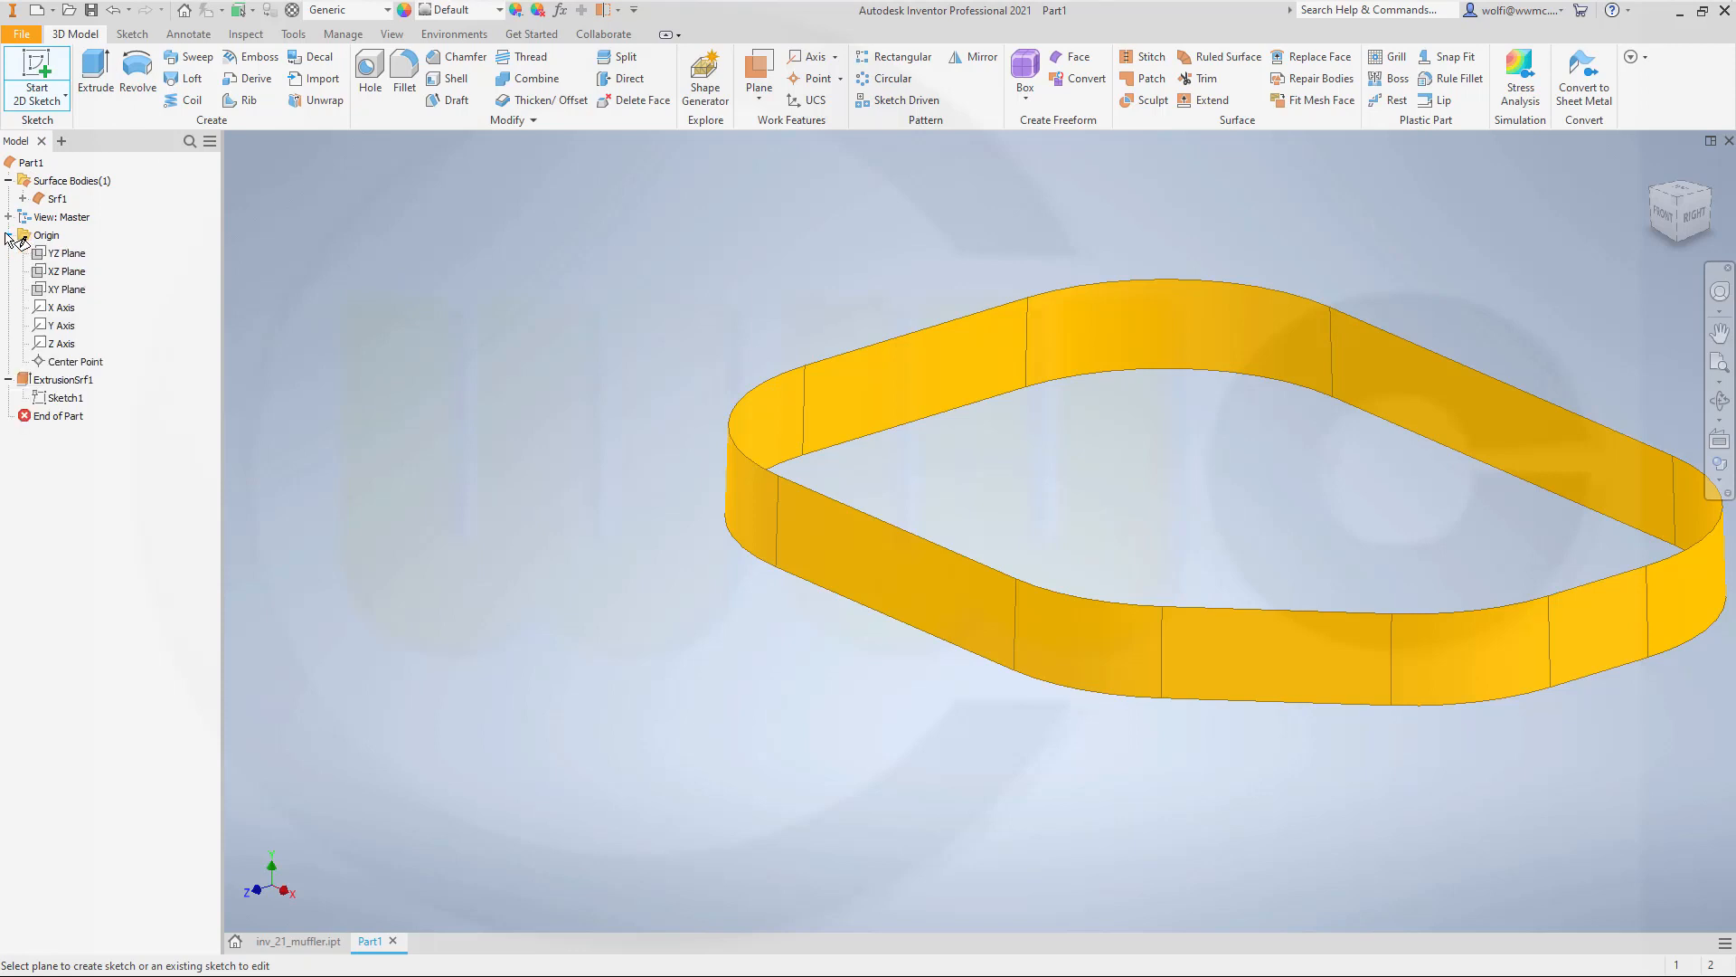
click(65, 254)
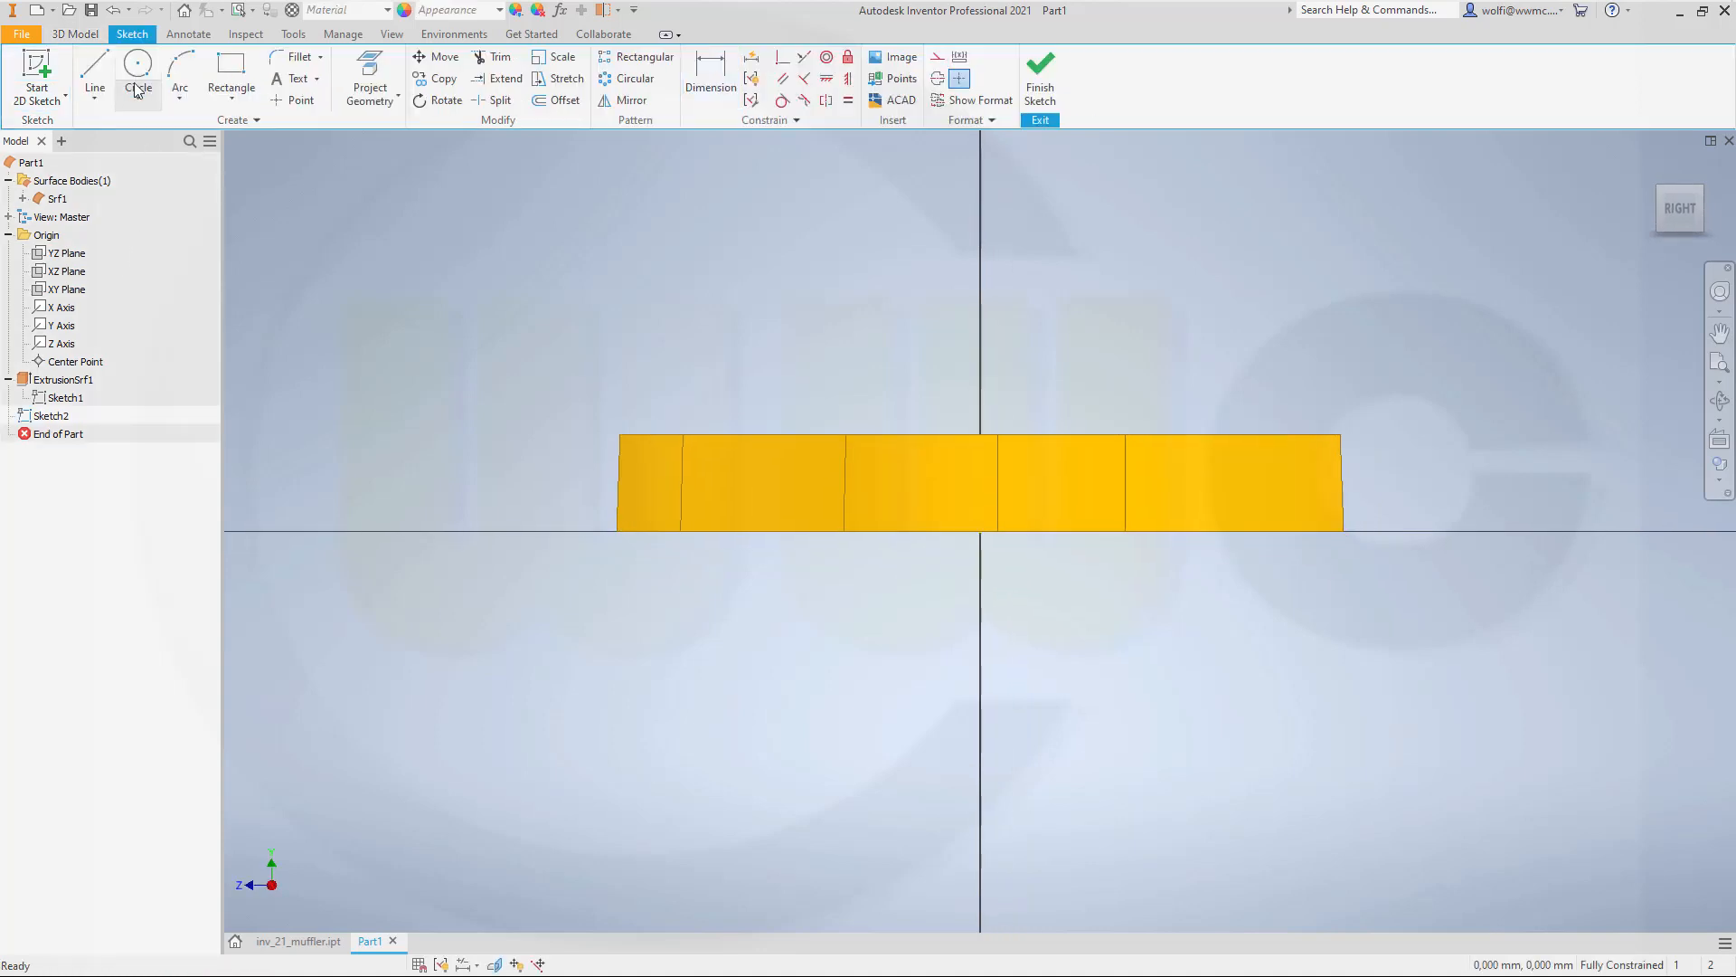
click(135, 90)
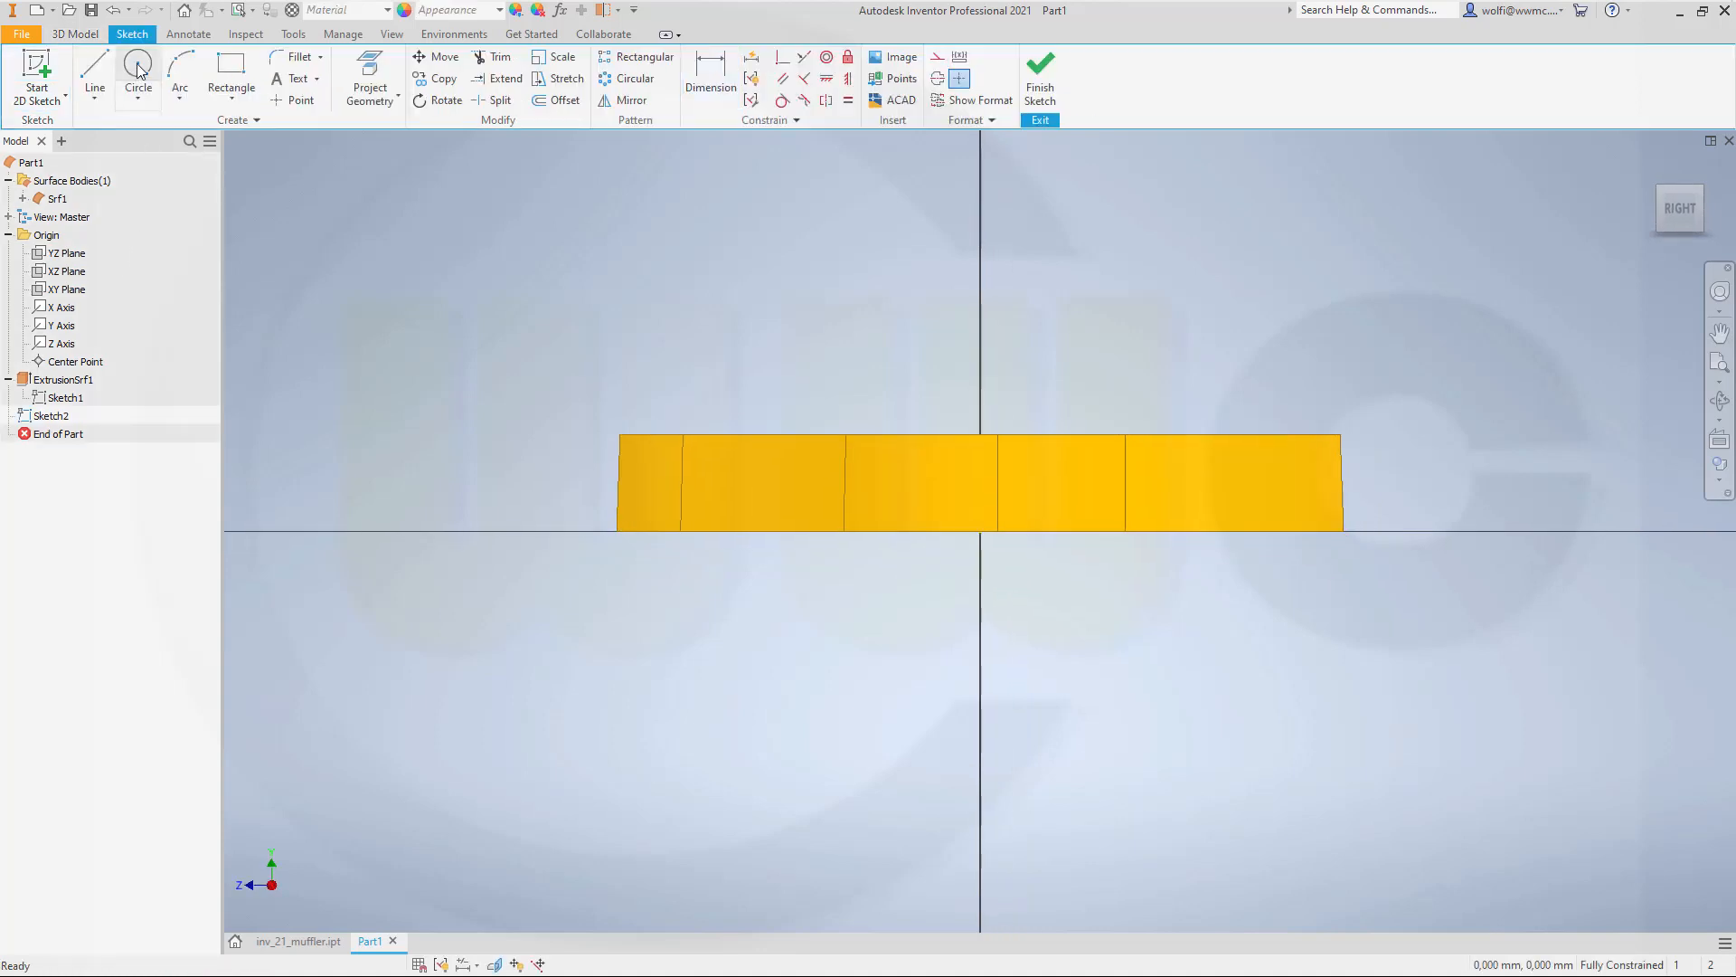
click(981, 698)
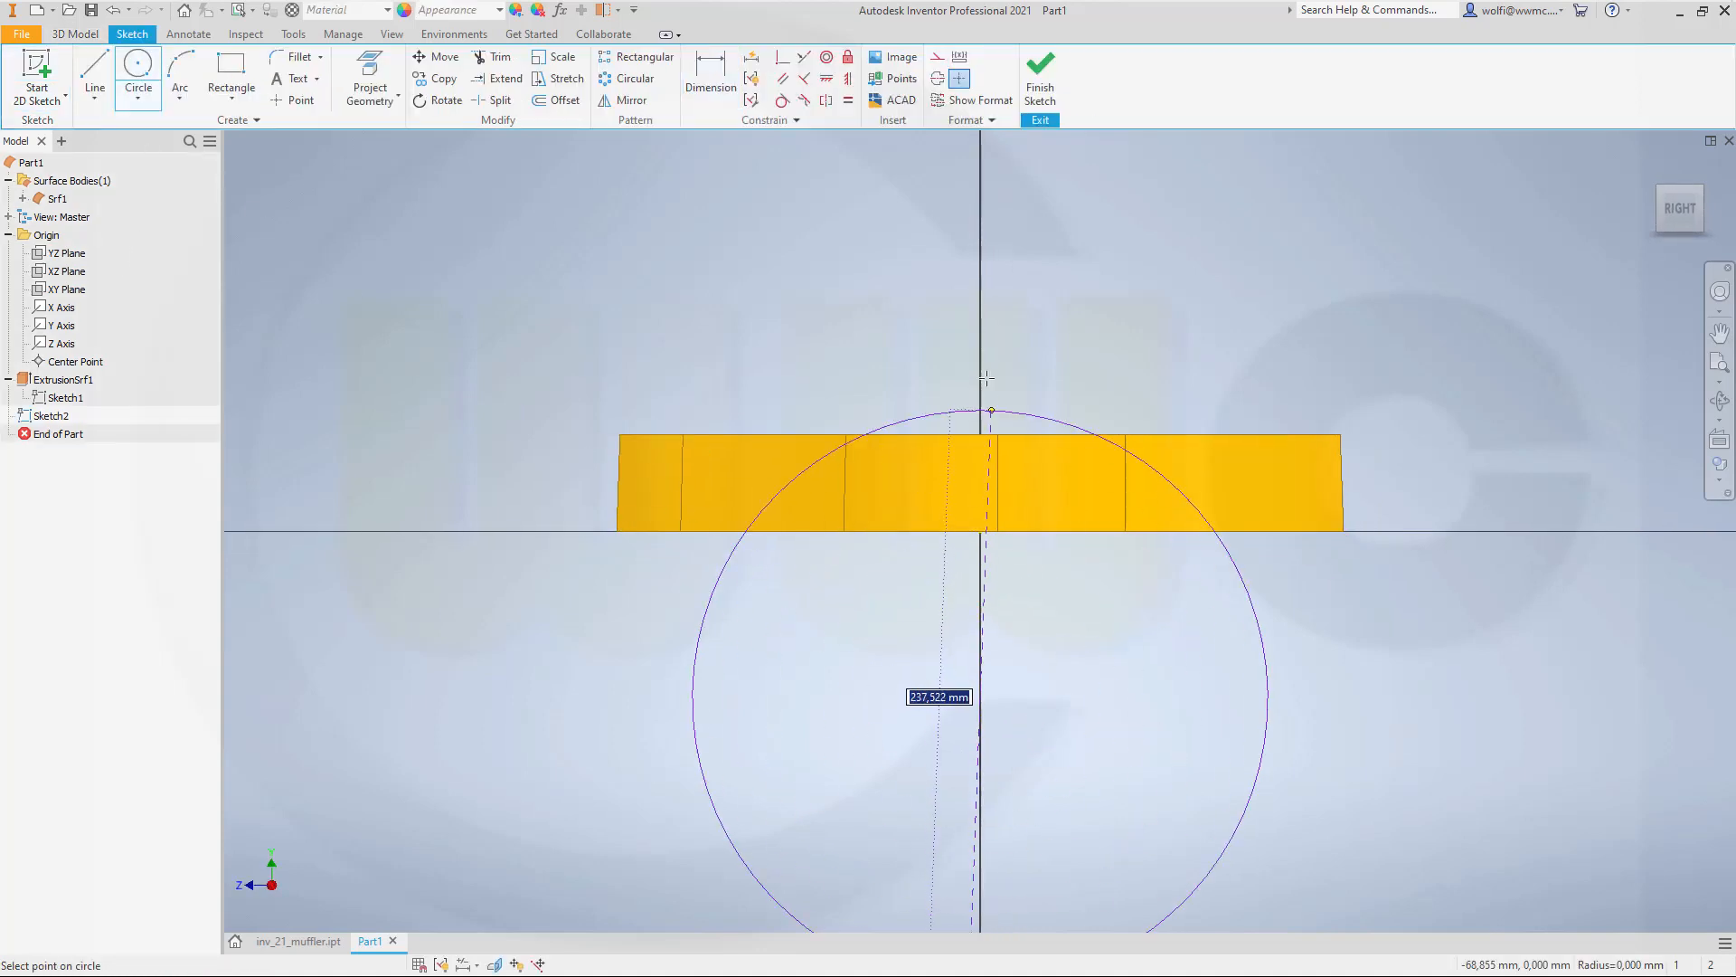
text(600)
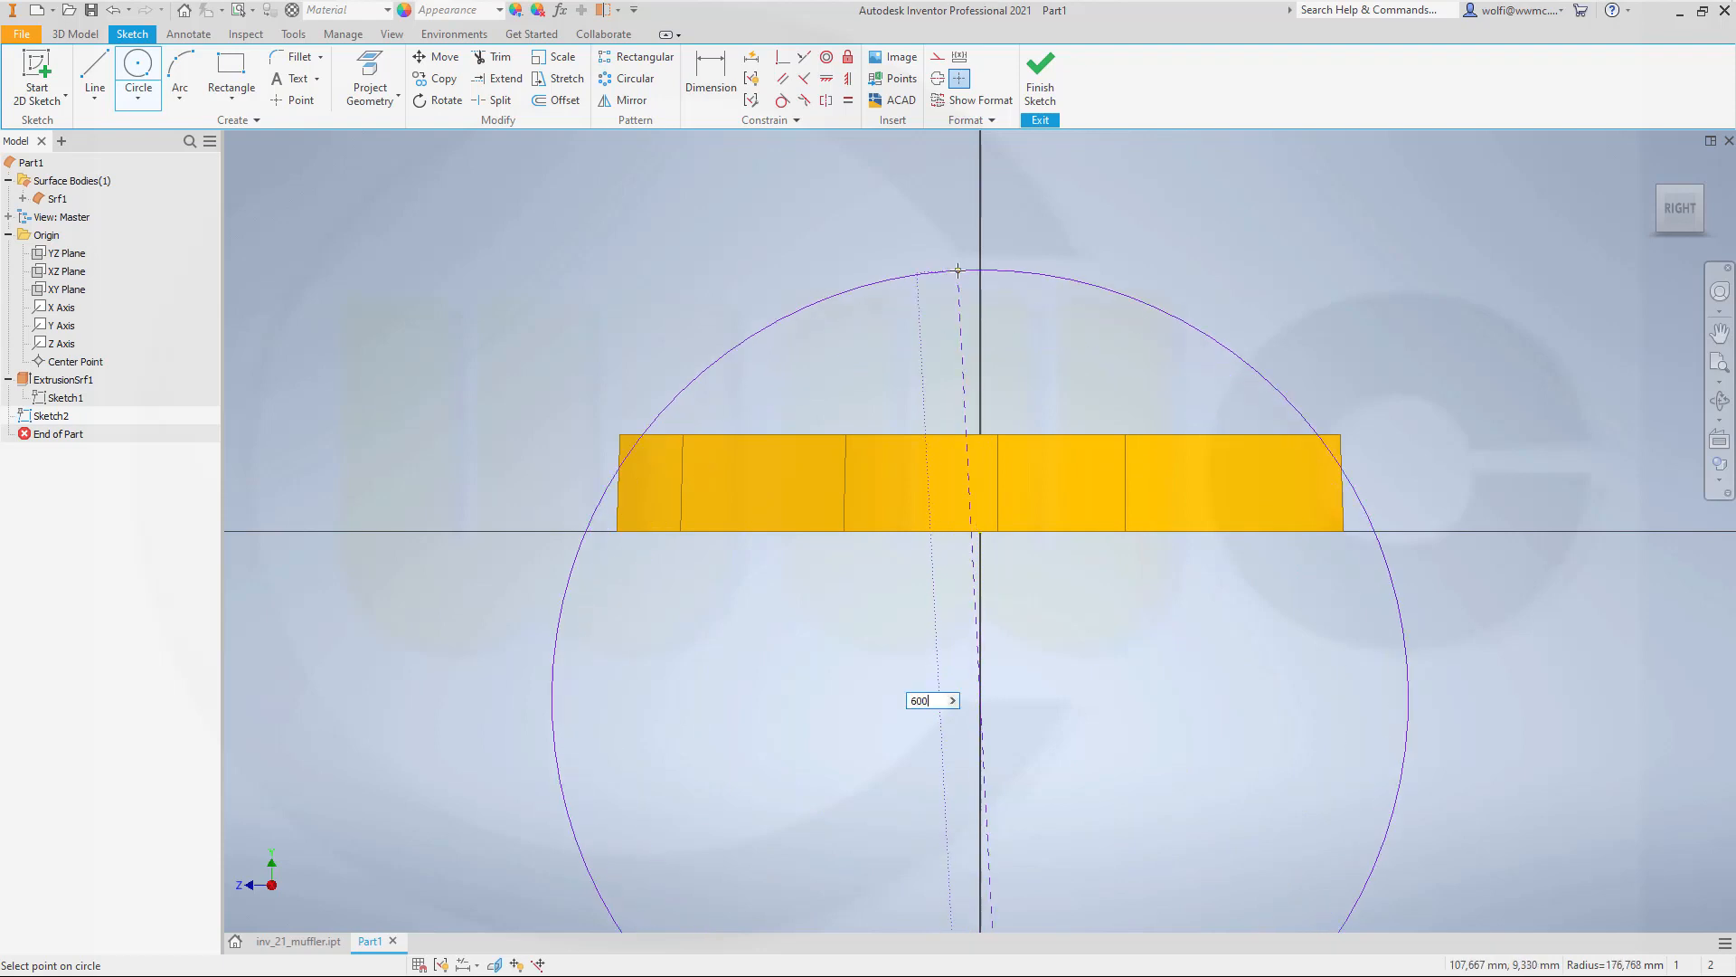
key(Return)
key(Escape)
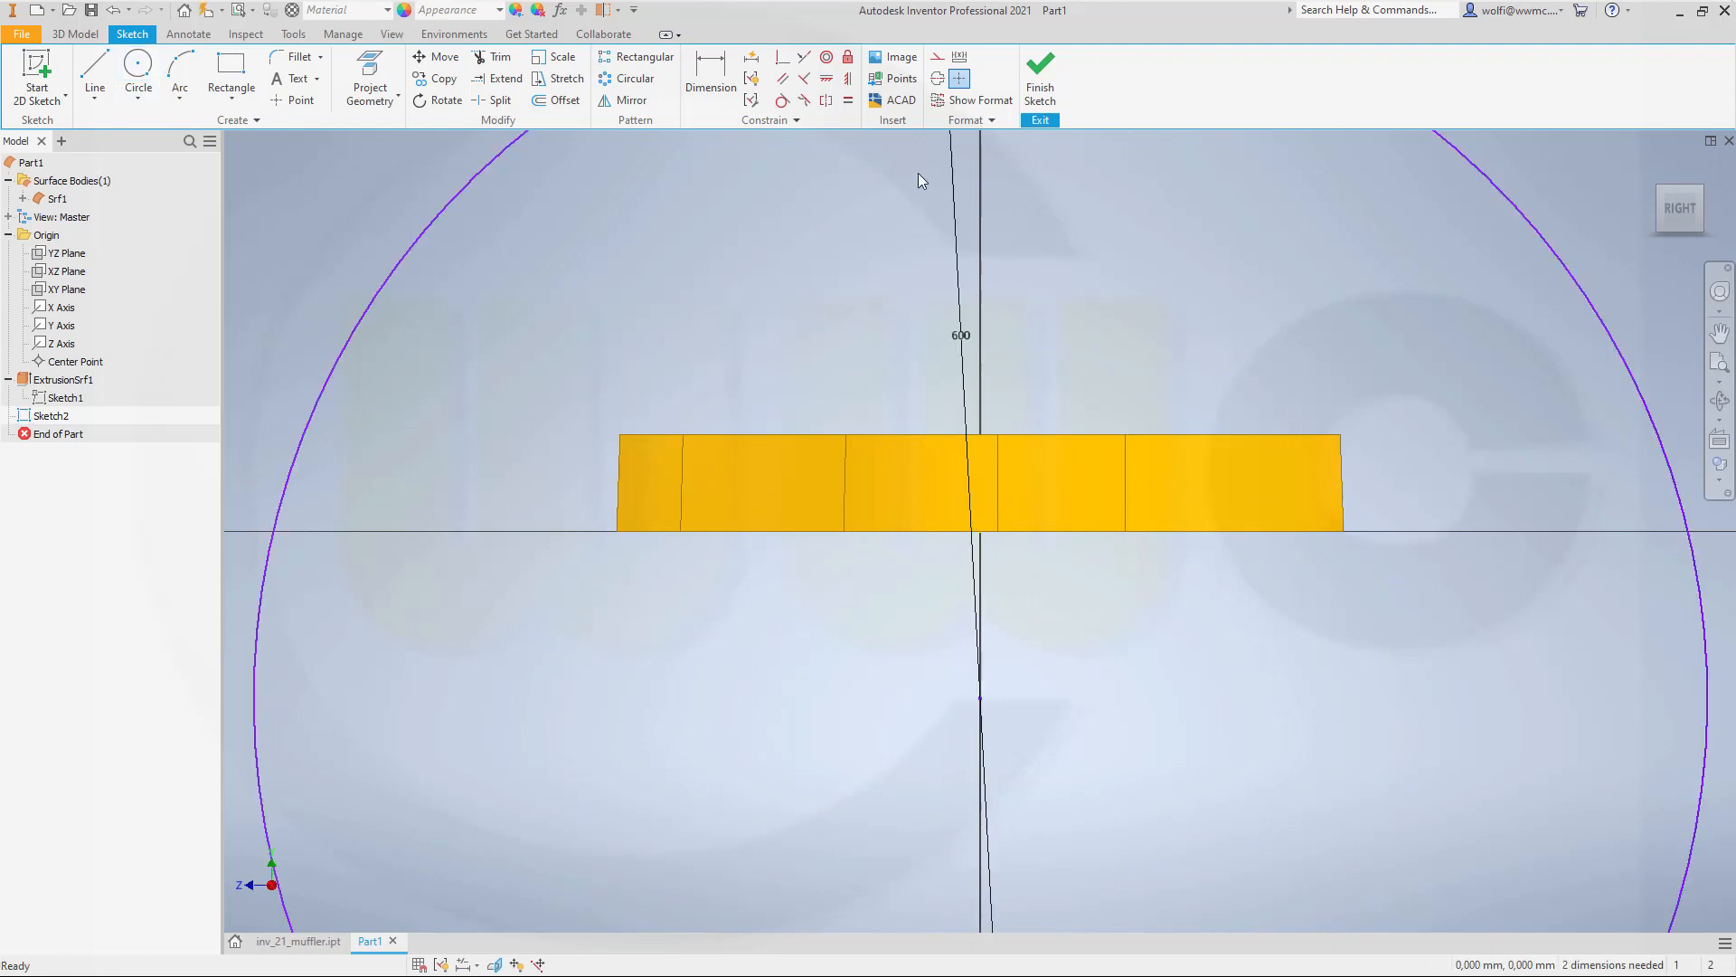
Align the circle's centre vertically with the origin and dimension it 210 mm below the origin.
click(828, 80)
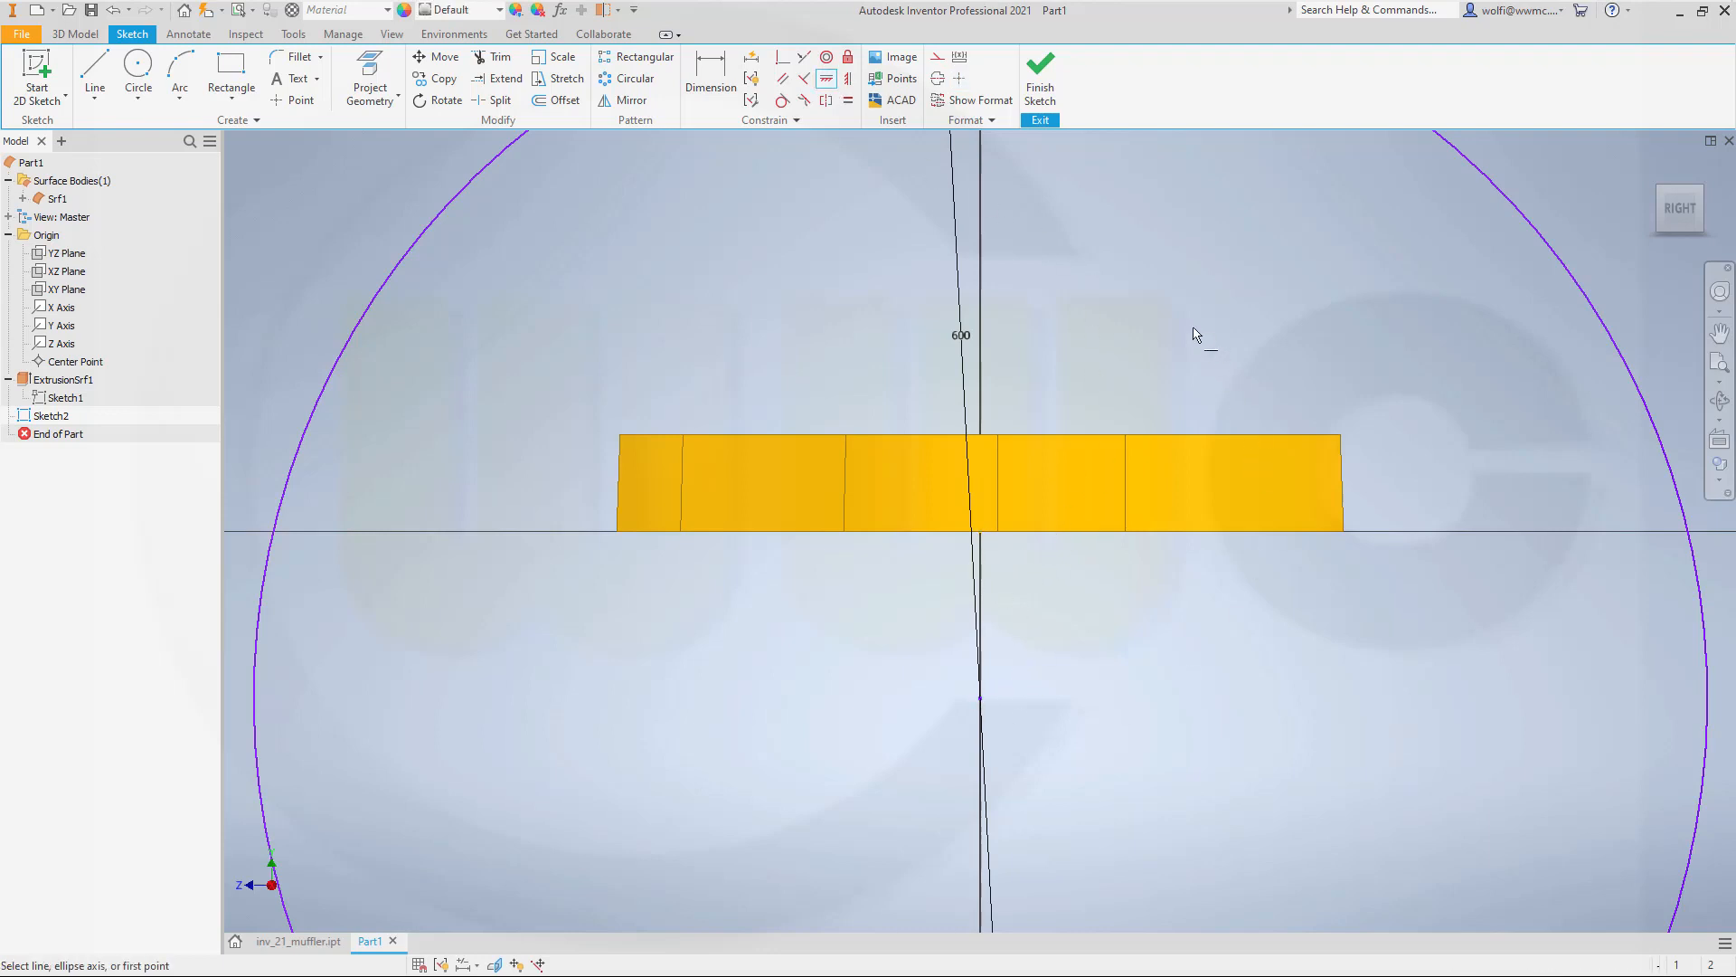
click(711, 74)
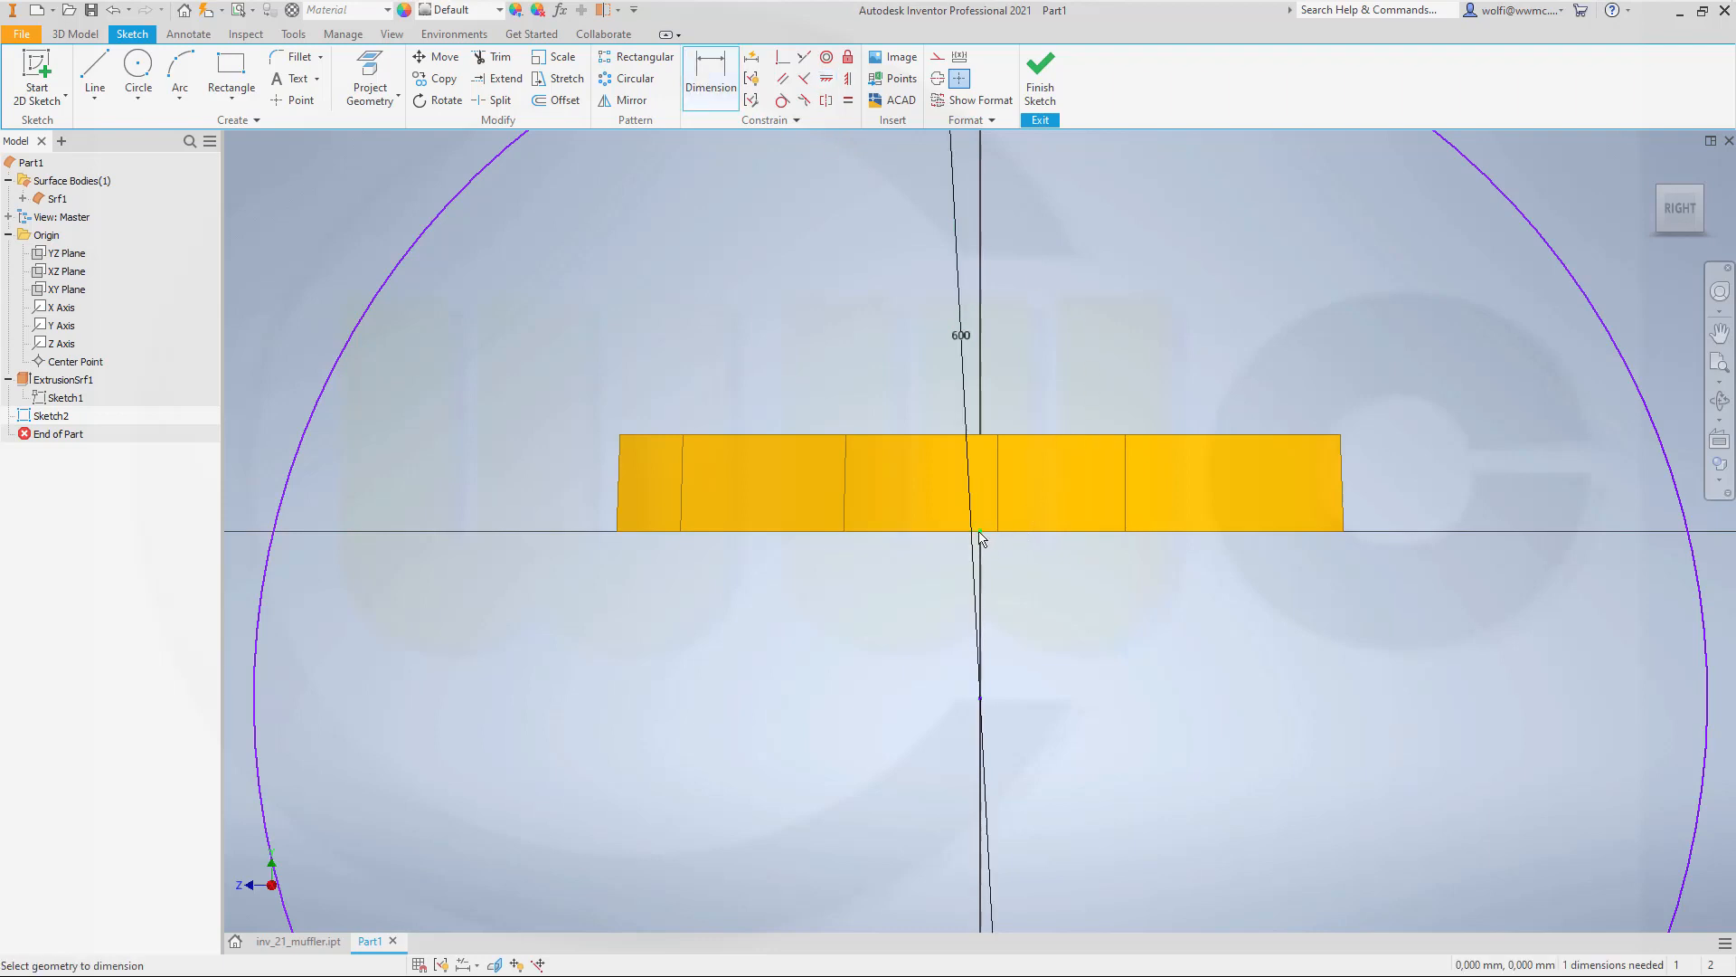
click(980, 698)
click(1308, 639)
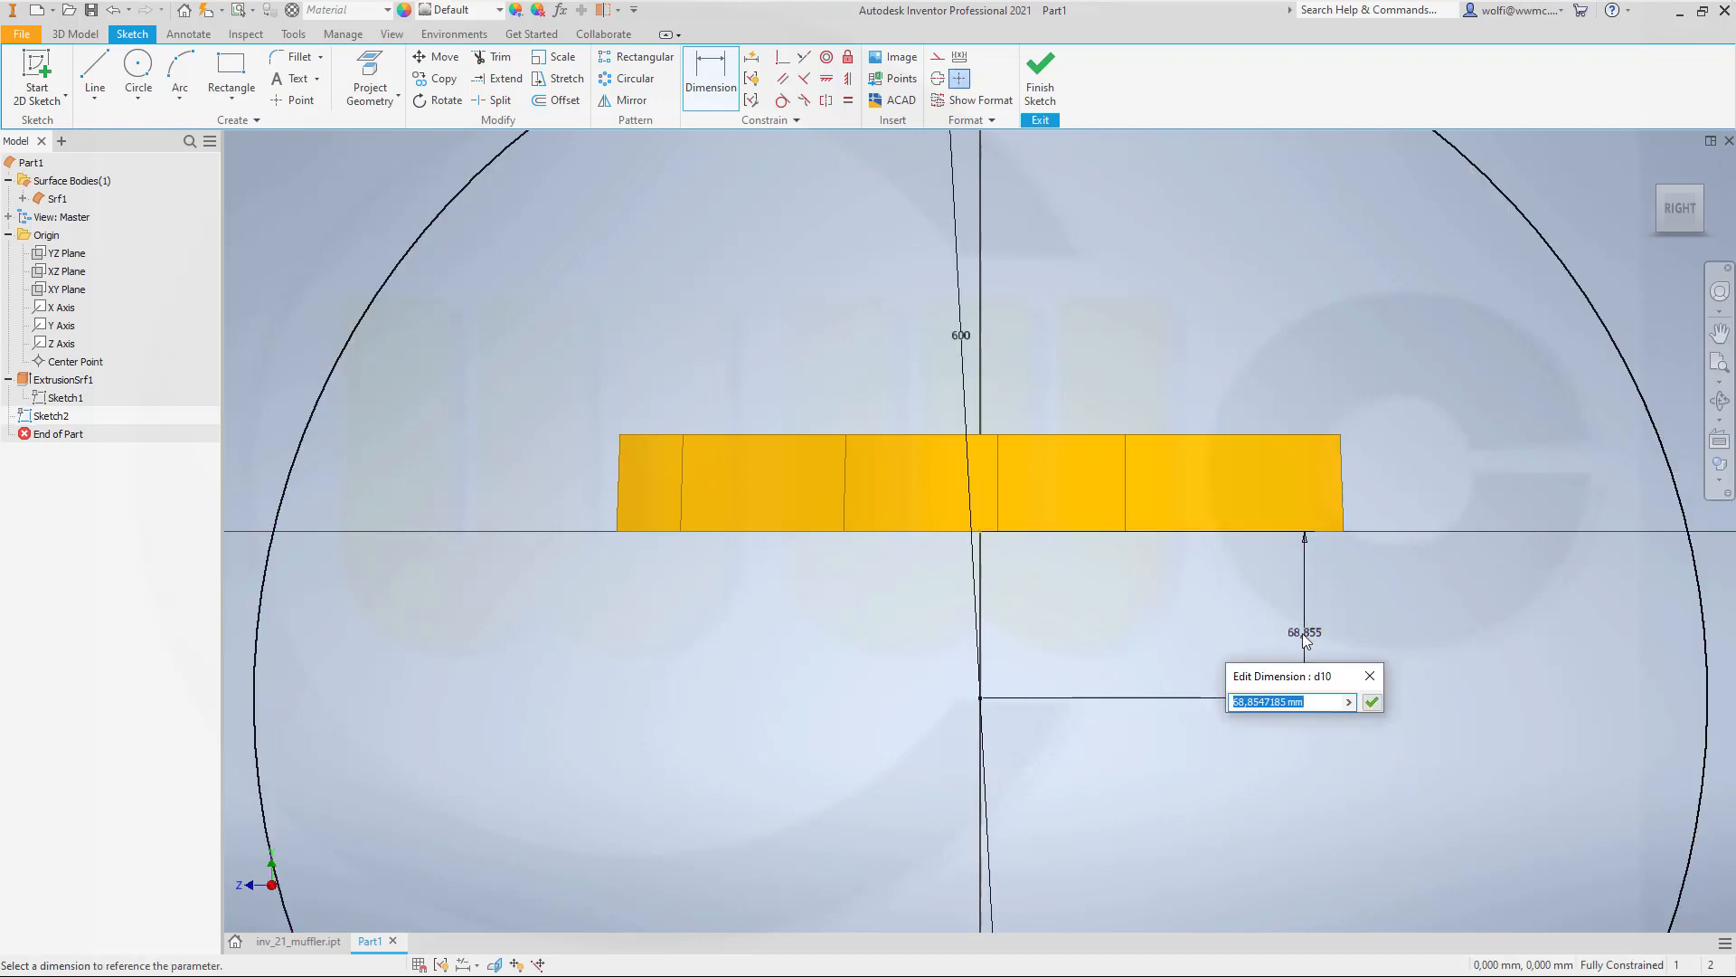
text(210)
key(Return)
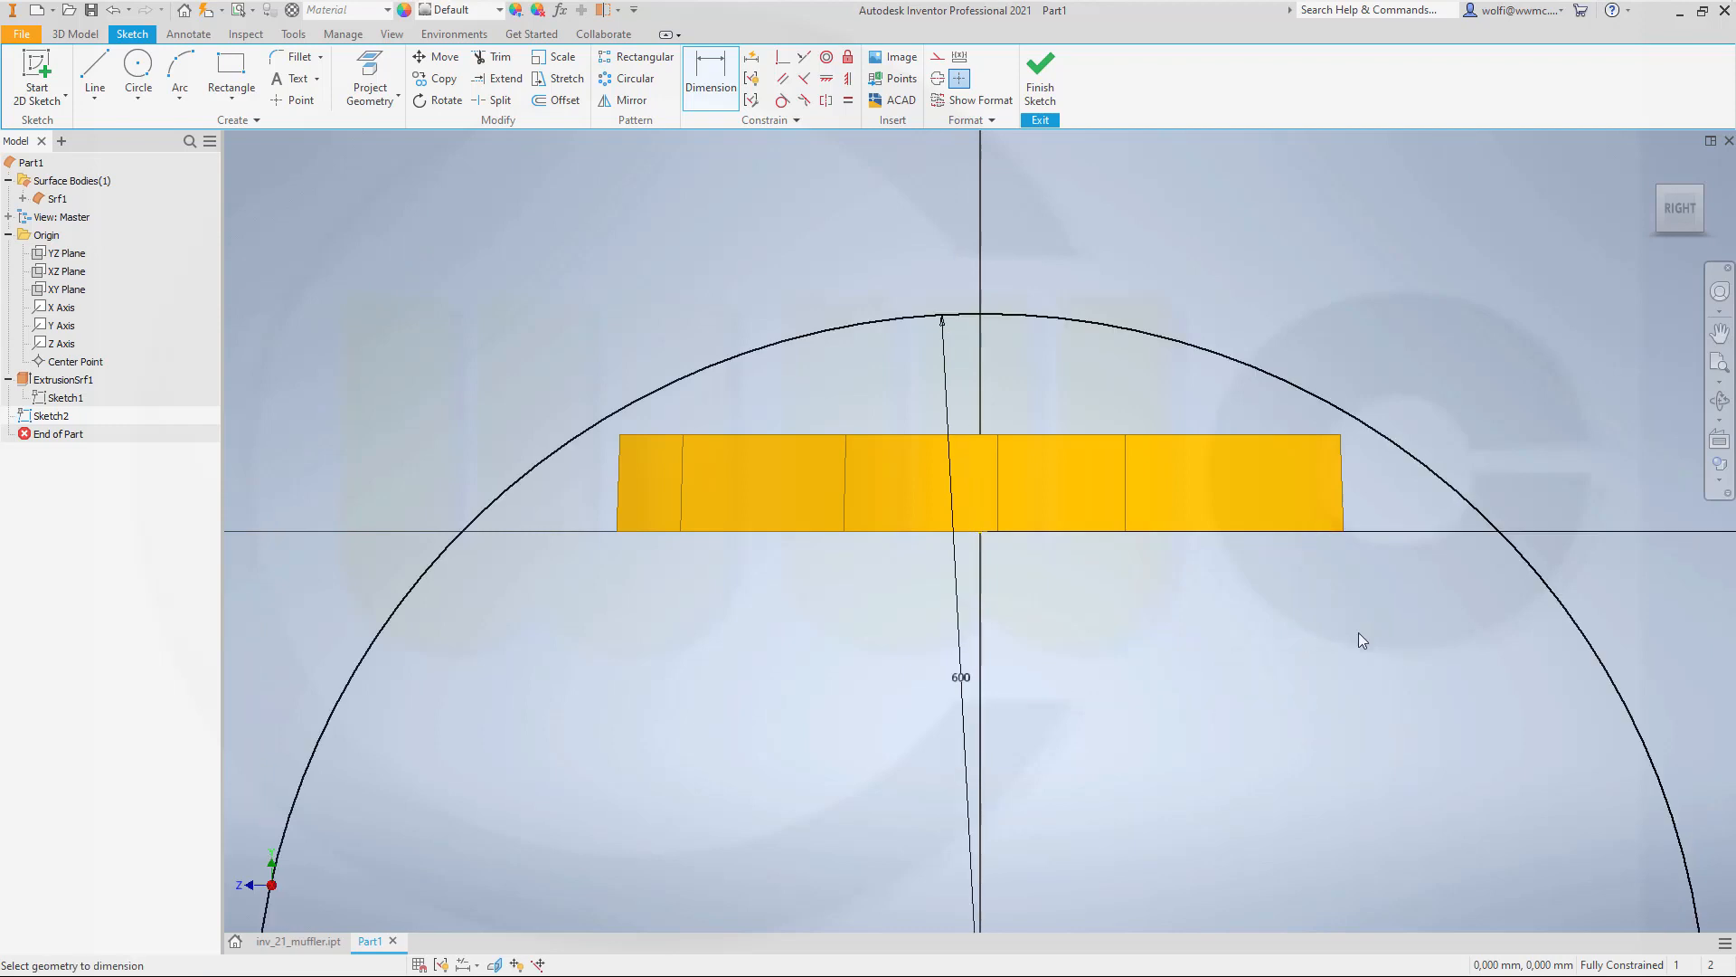
key(Escape)
scroll(1271, 675, down, 5)
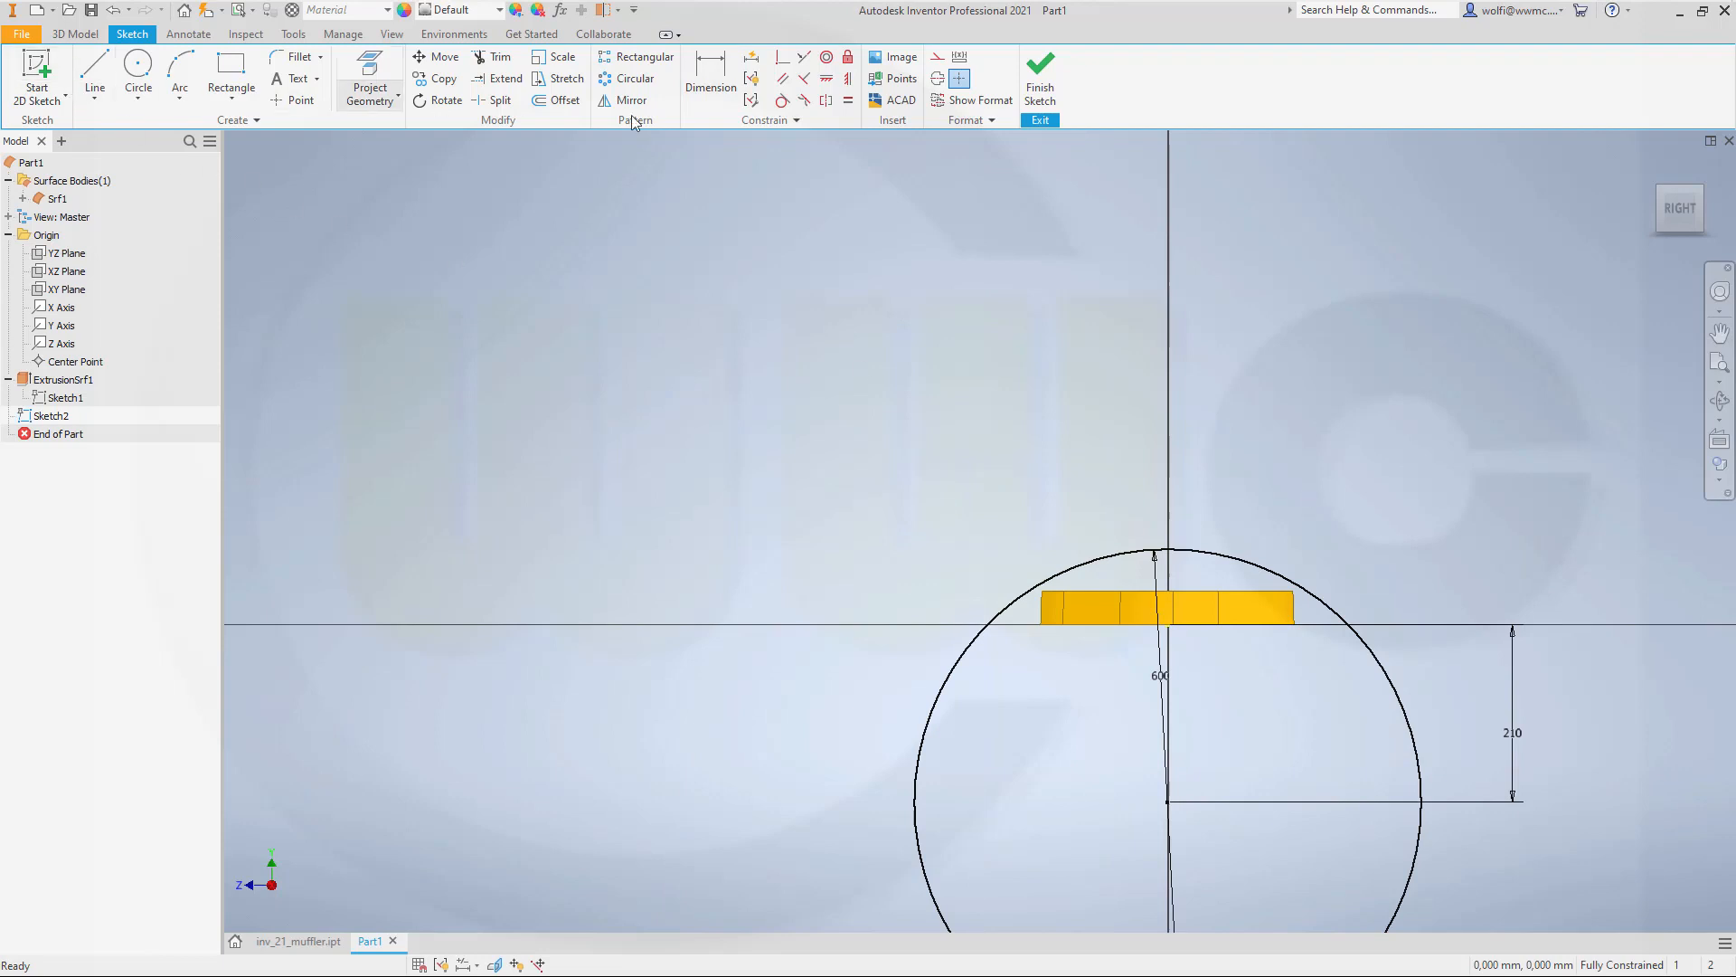
Draw a horizontal construction line through the circle across the full width of the walls, extending beyond both sides.
click(938, 58)
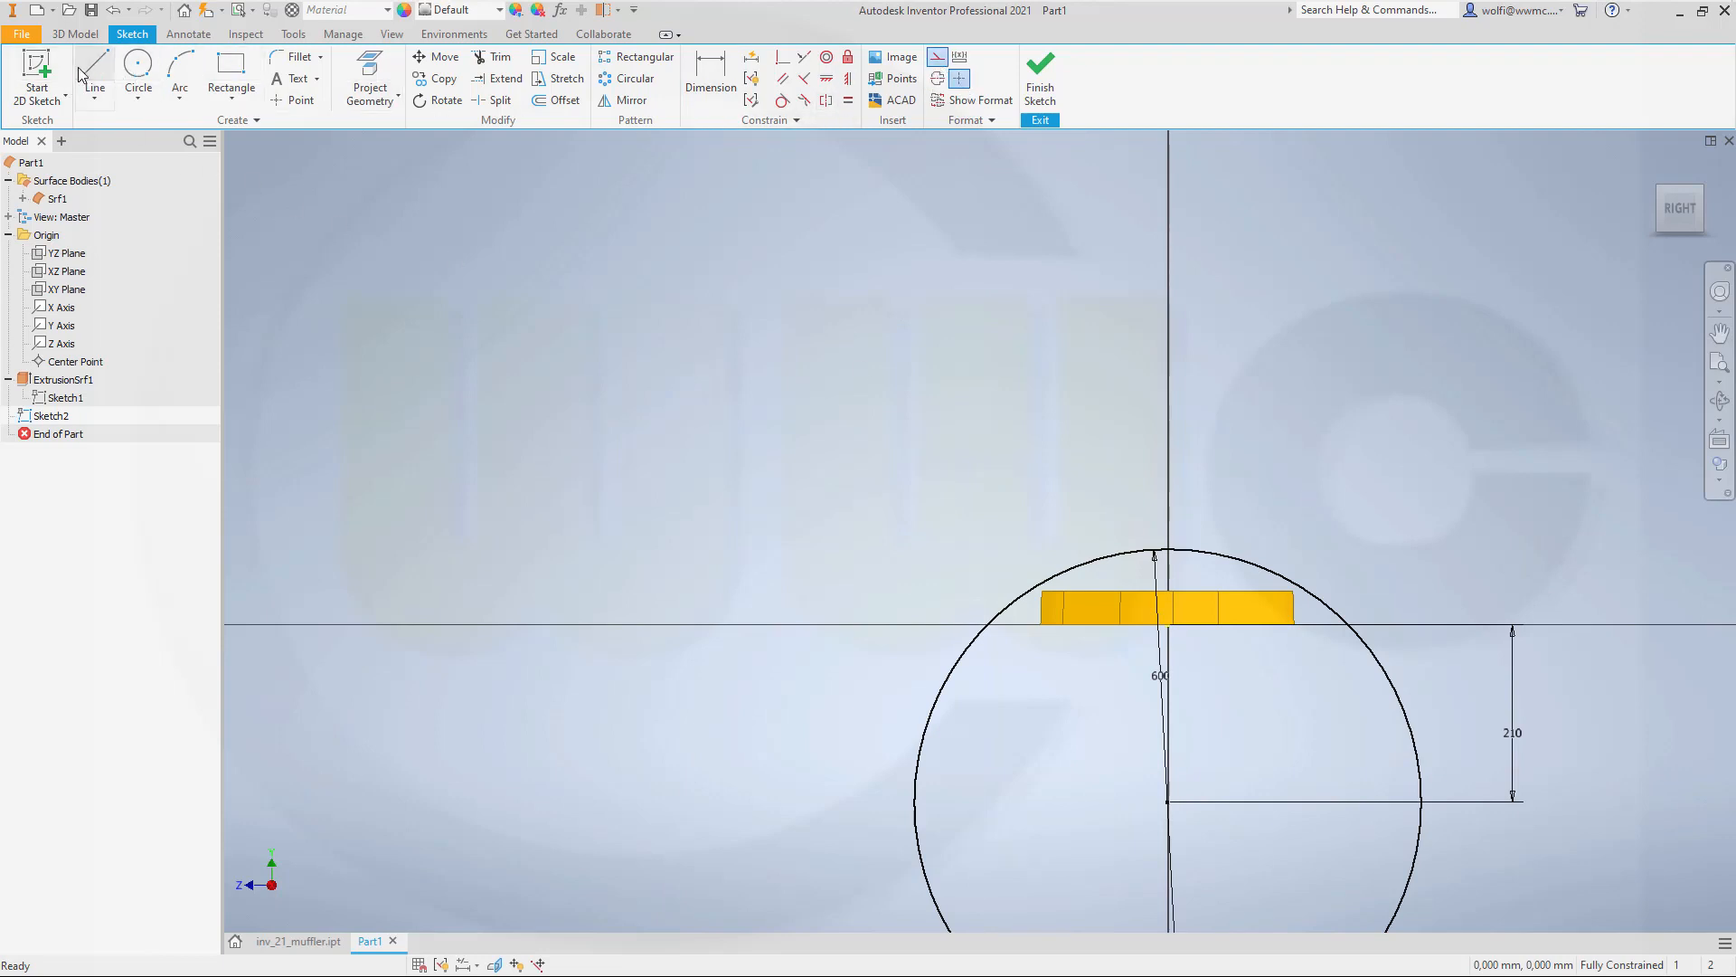
click(94, 70)
click(932, 601)
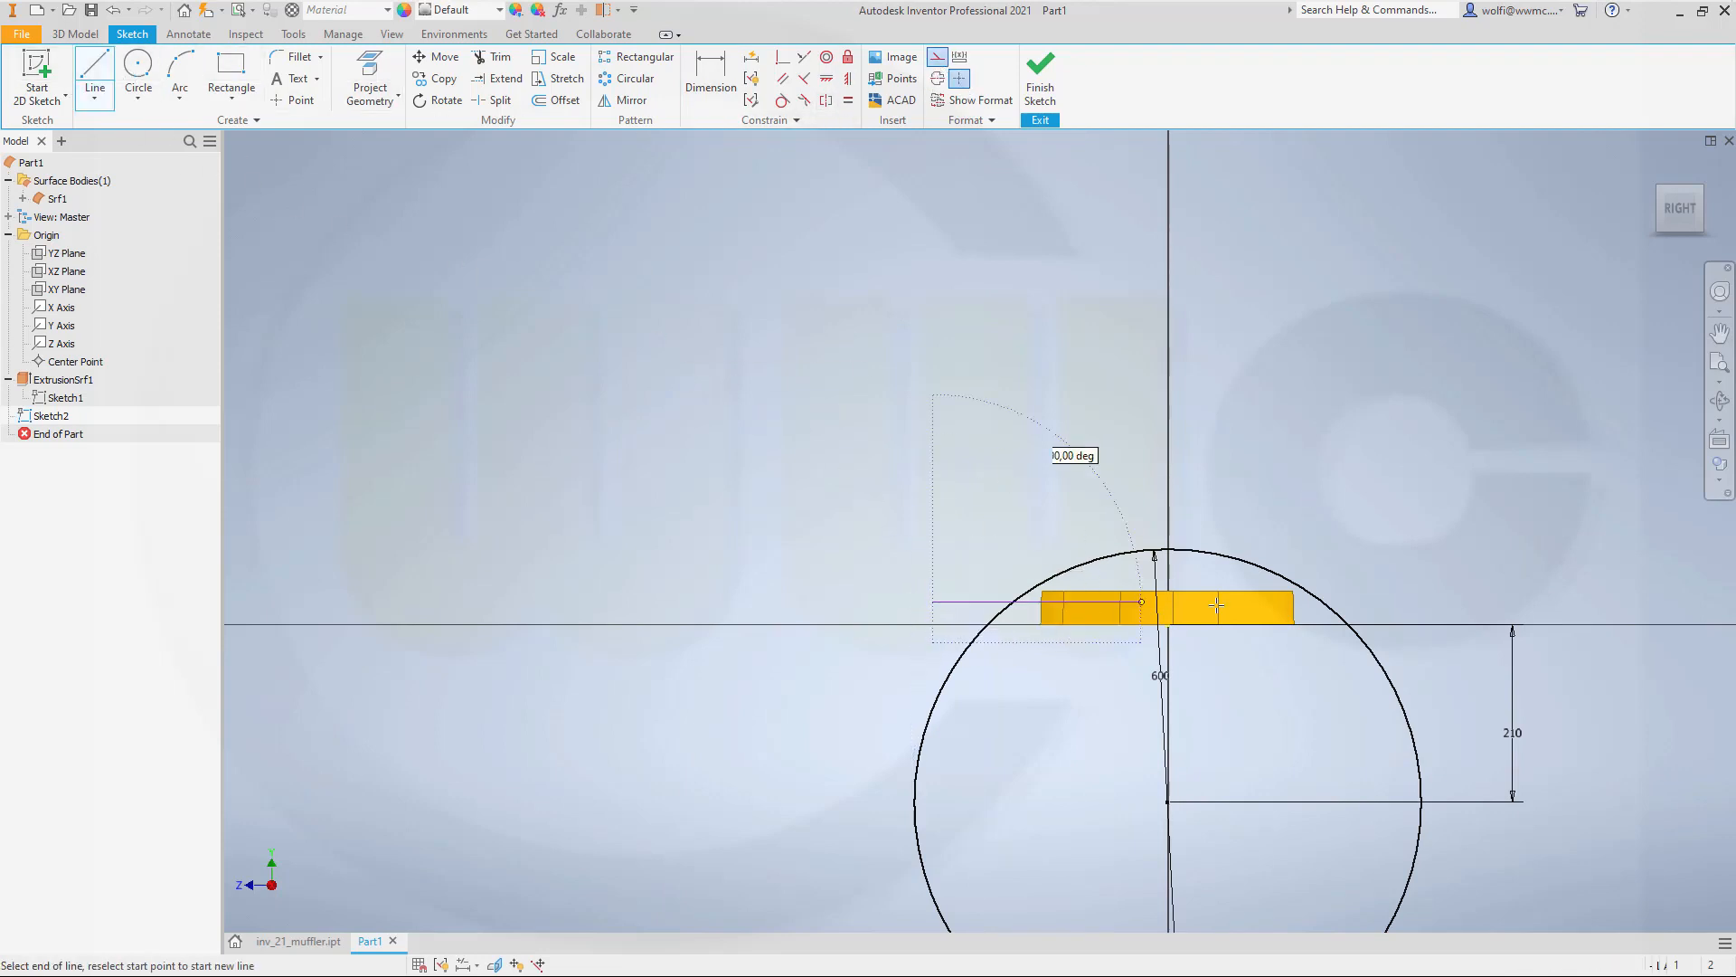
click(1417, 602)
key(Escape)
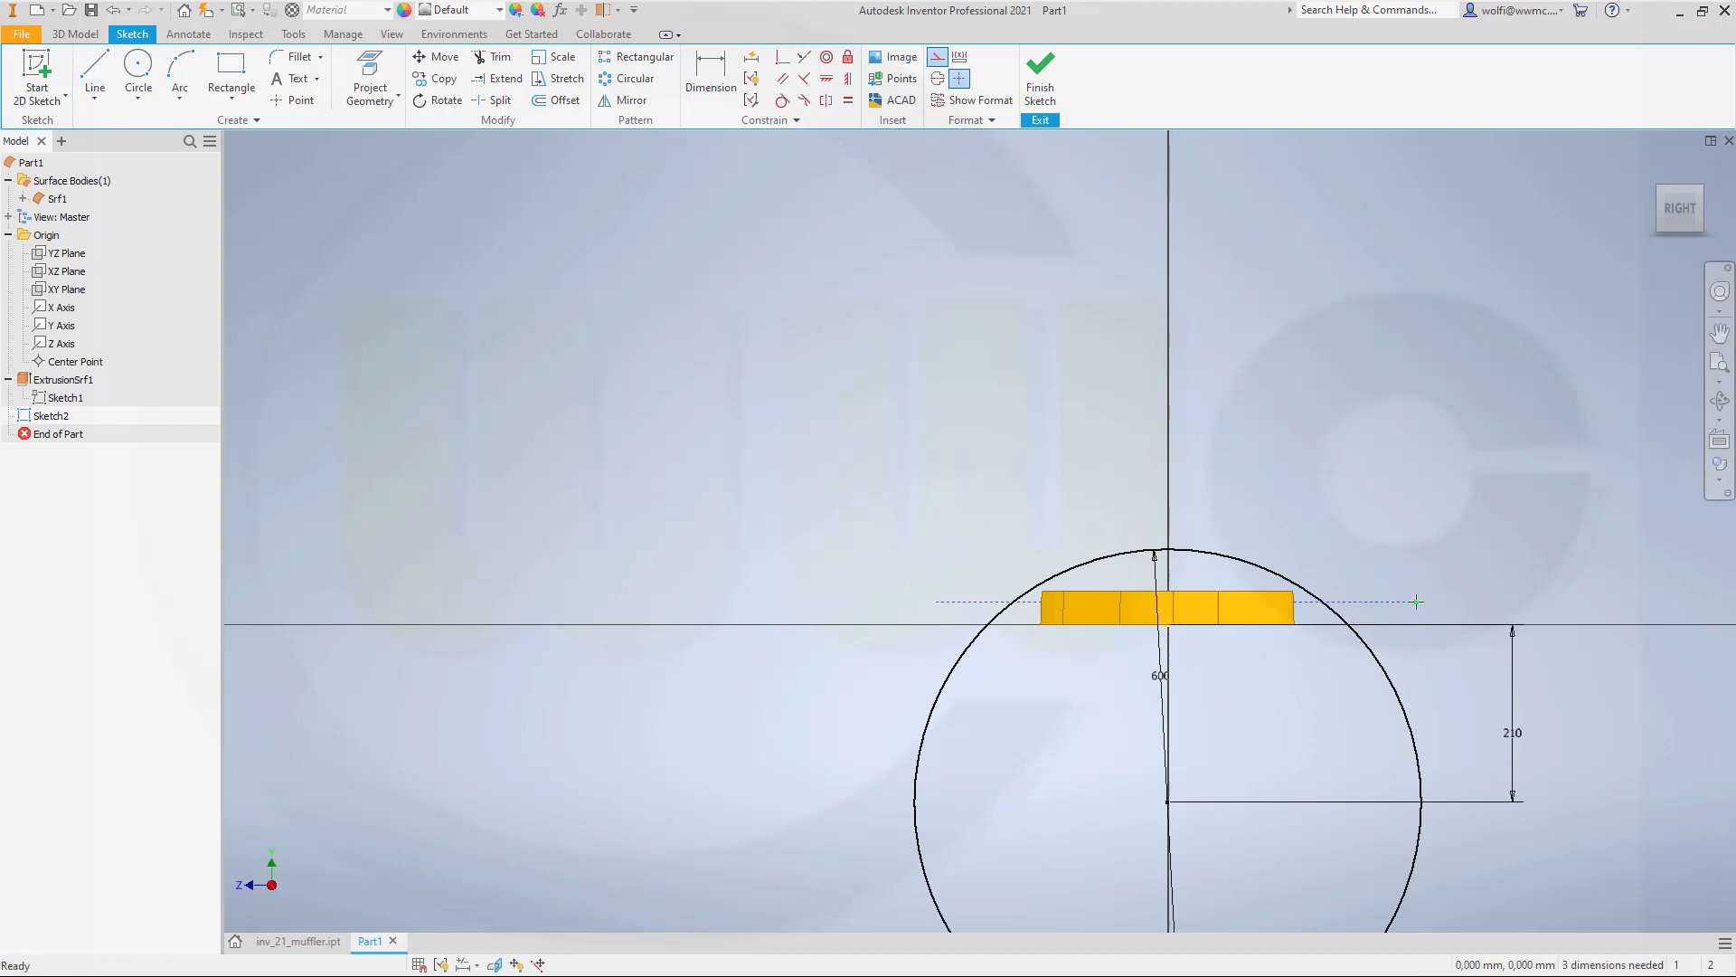
Dimension the construction line 20 mm above the bottom edge of the walls.
click(710, 73)
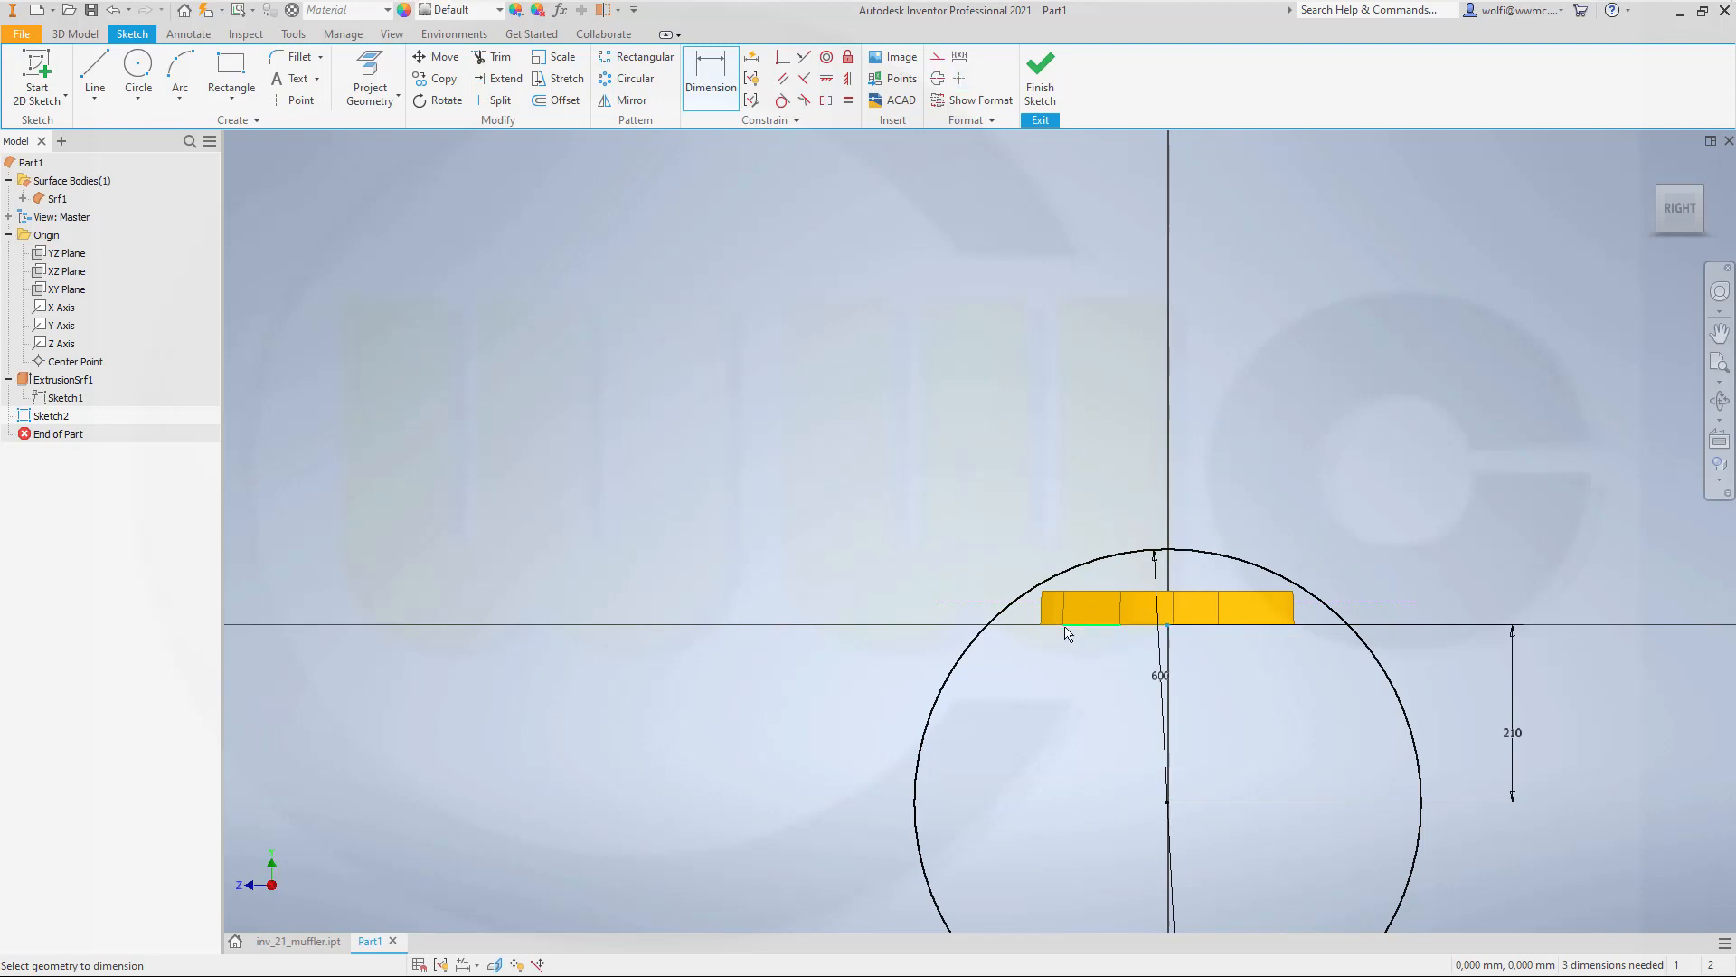
click(1033, 603)
click(1040, 624)
click(816, 597)
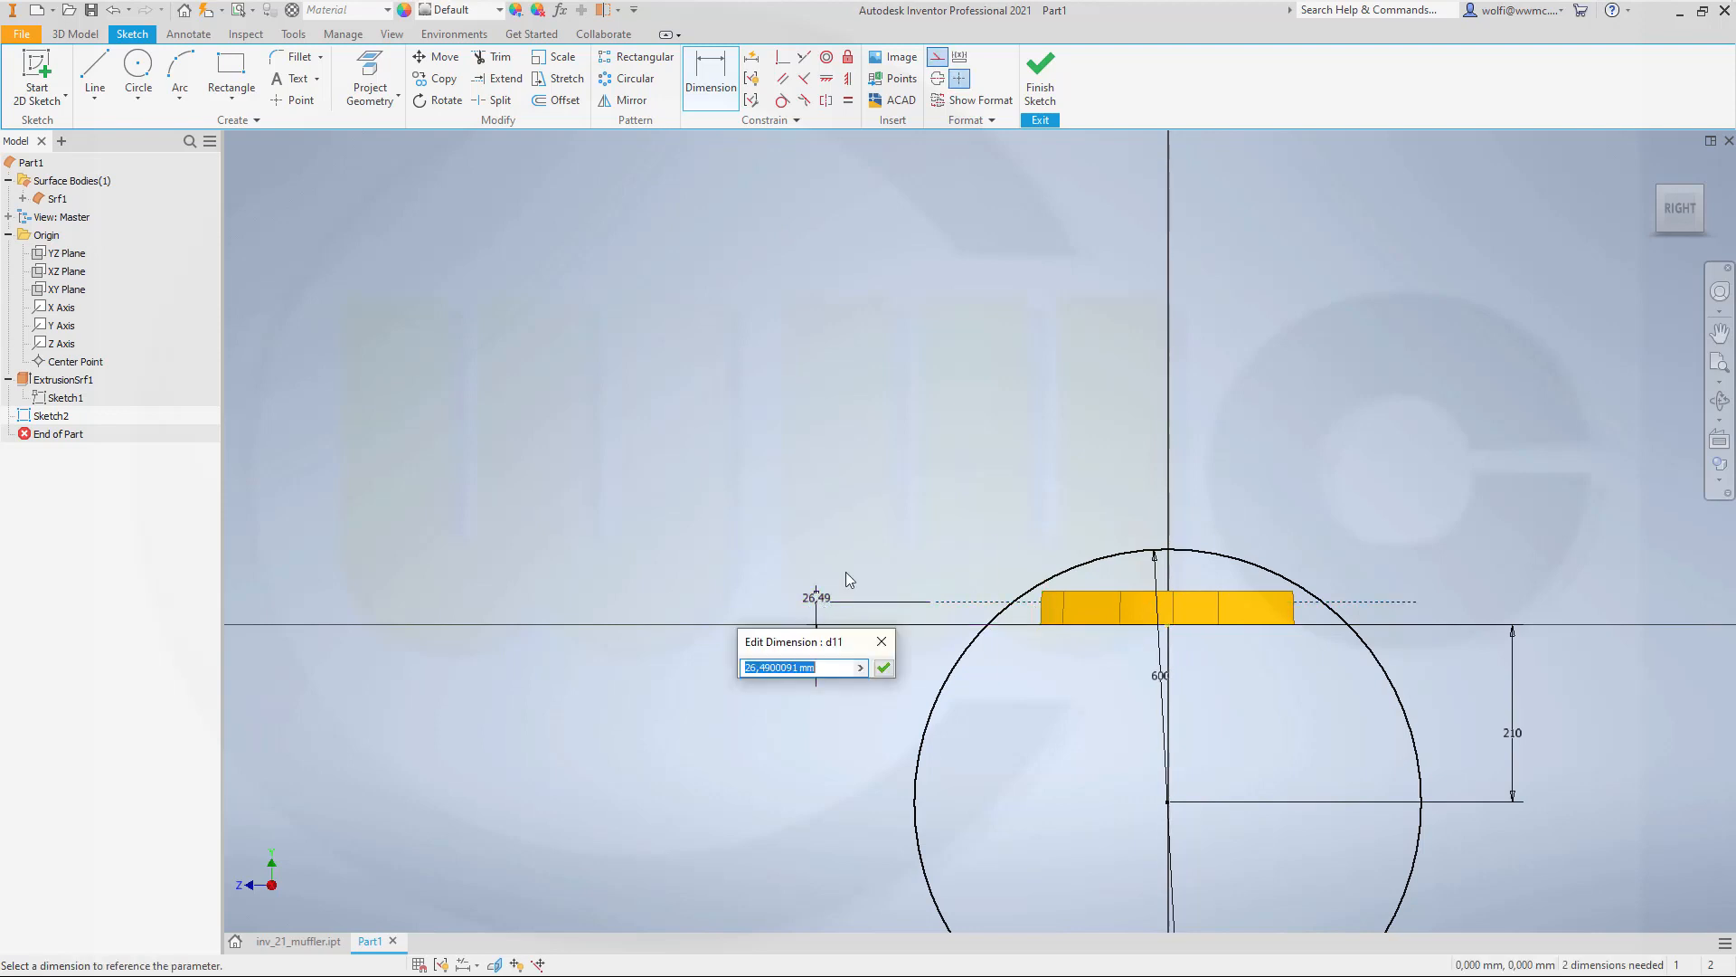
text(20)
key(Return)
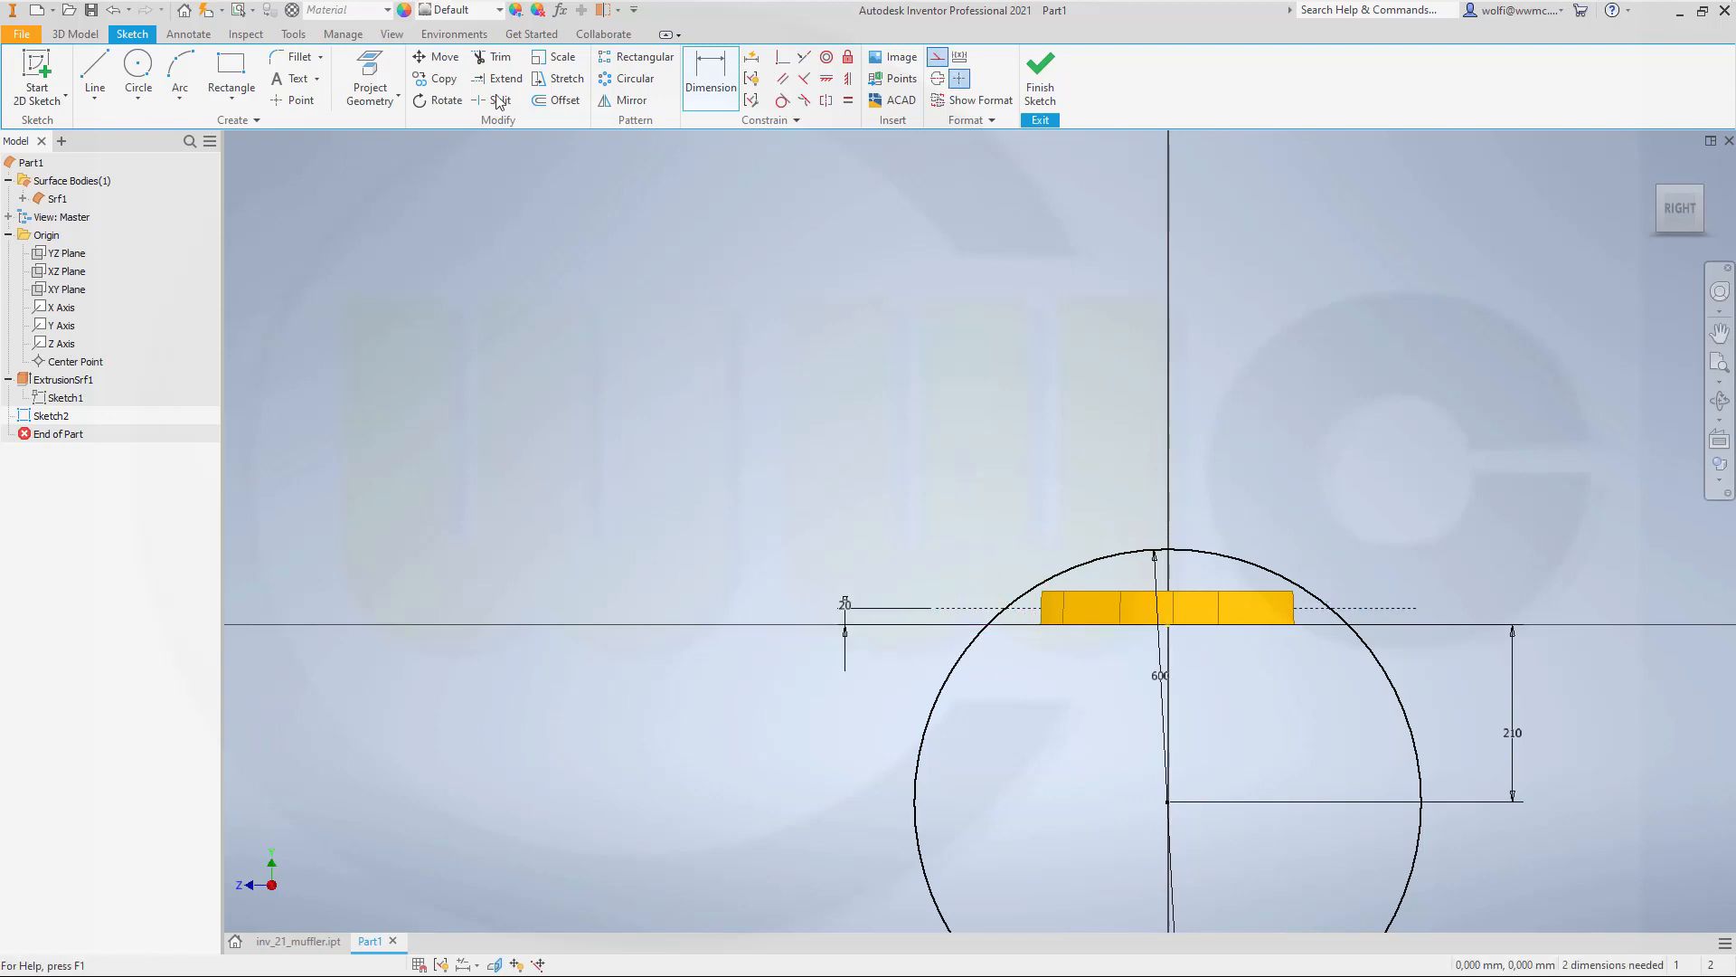
Trim the circle and the construction line down to the upper arc and its chord, and finish the sketch.
click(510, 58)
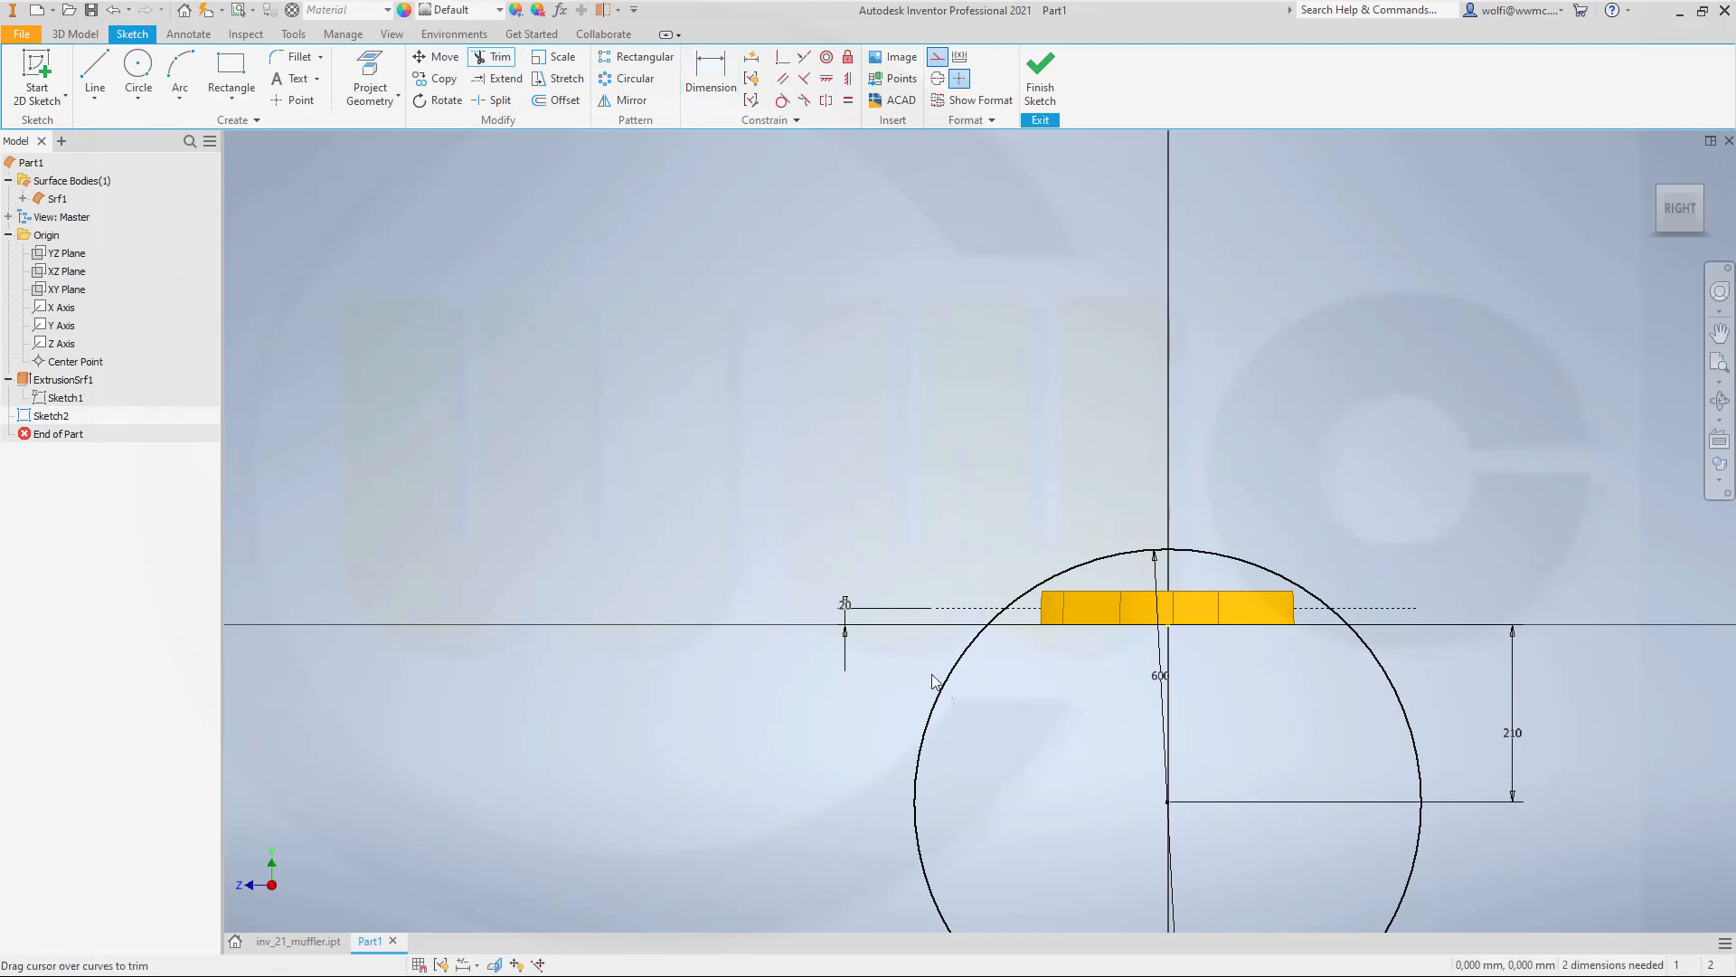
mouse_move(957, 710)
mouse_down()
mouse_move(1353, 670)
mouse_move(1393, 560)
mouse_up()
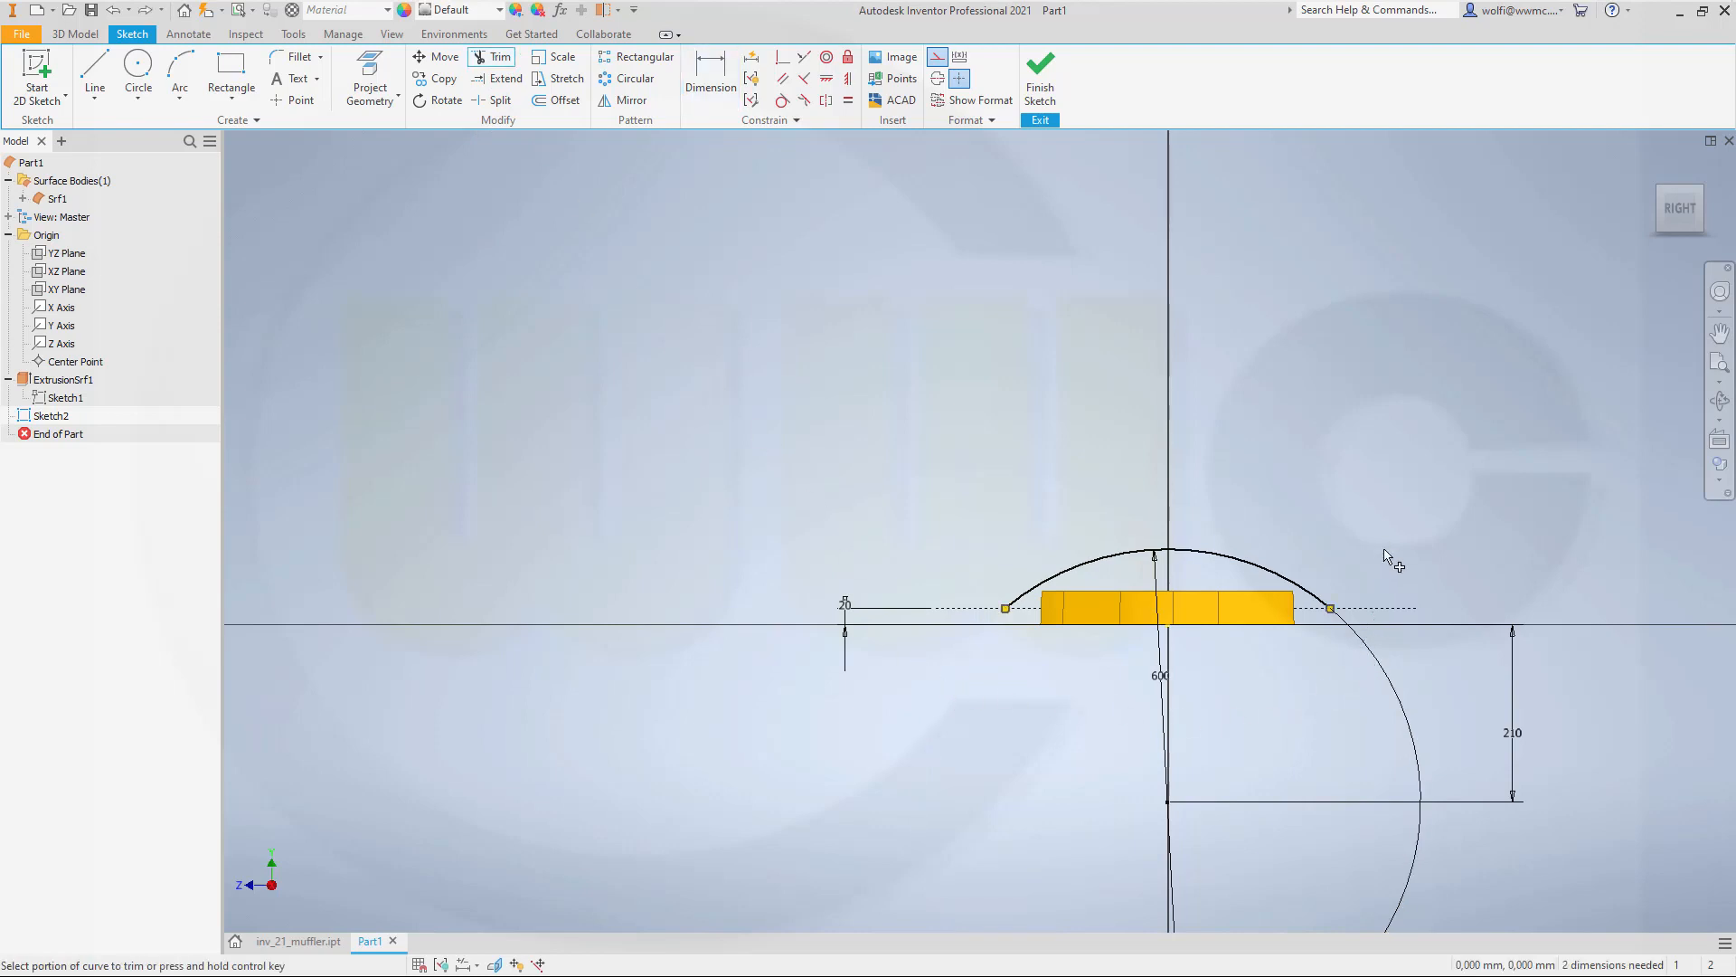
click(964, 620)
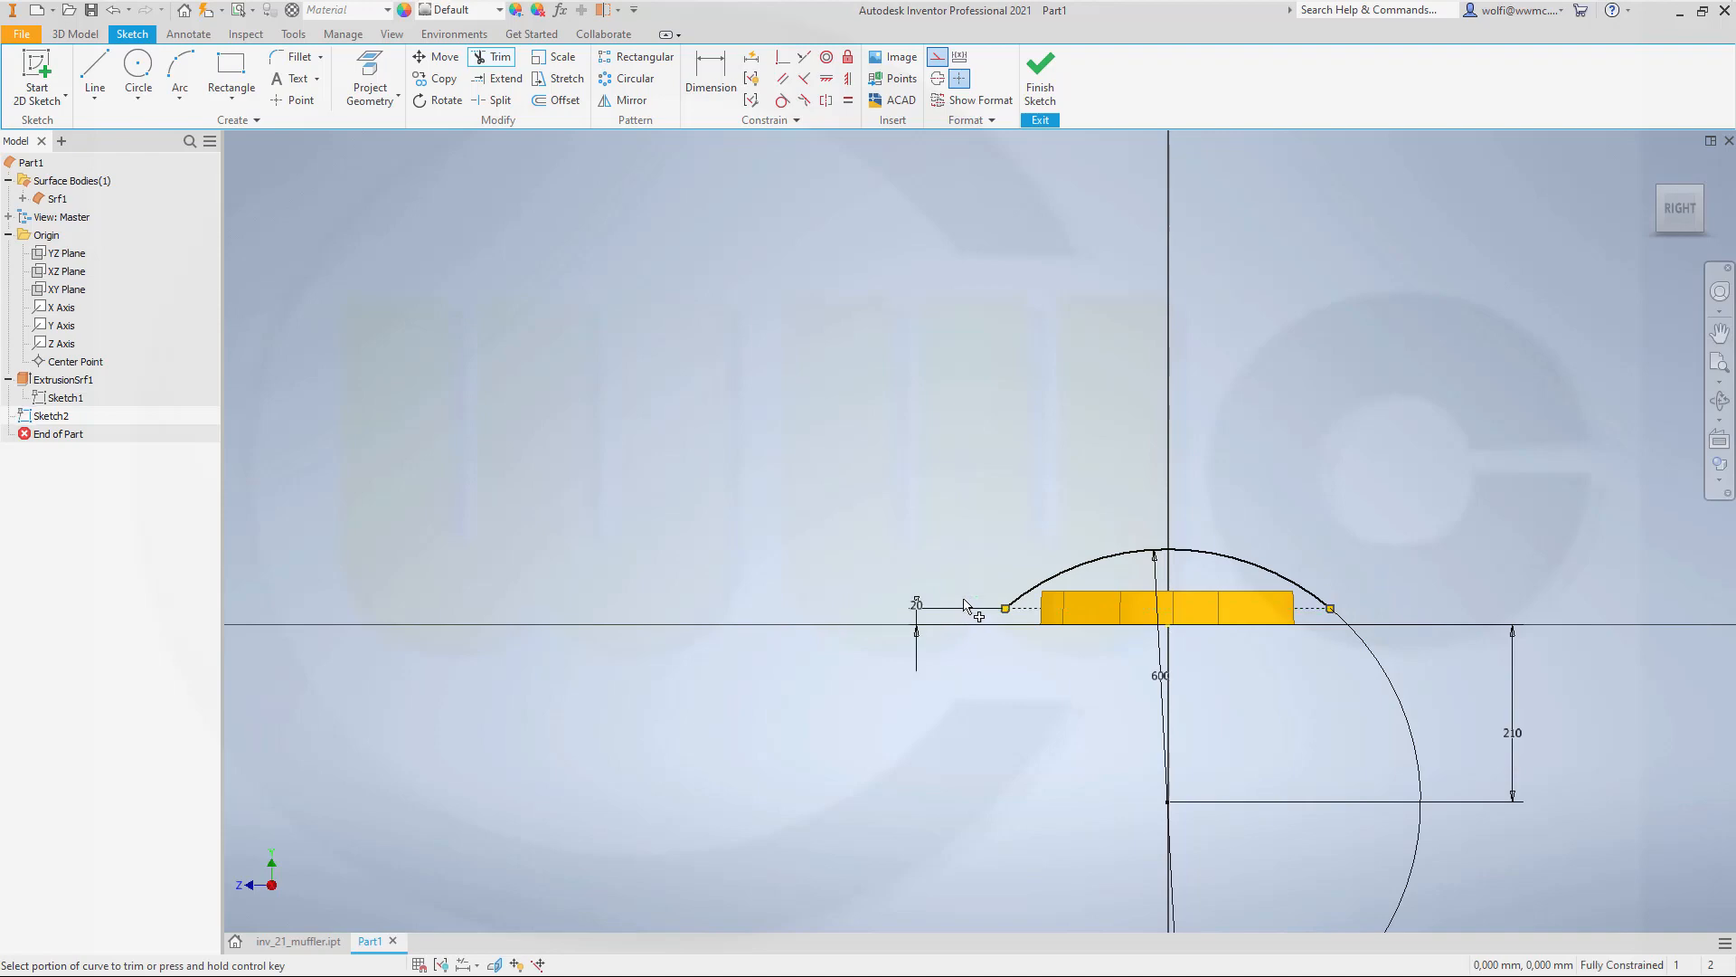
click(1039, 91)
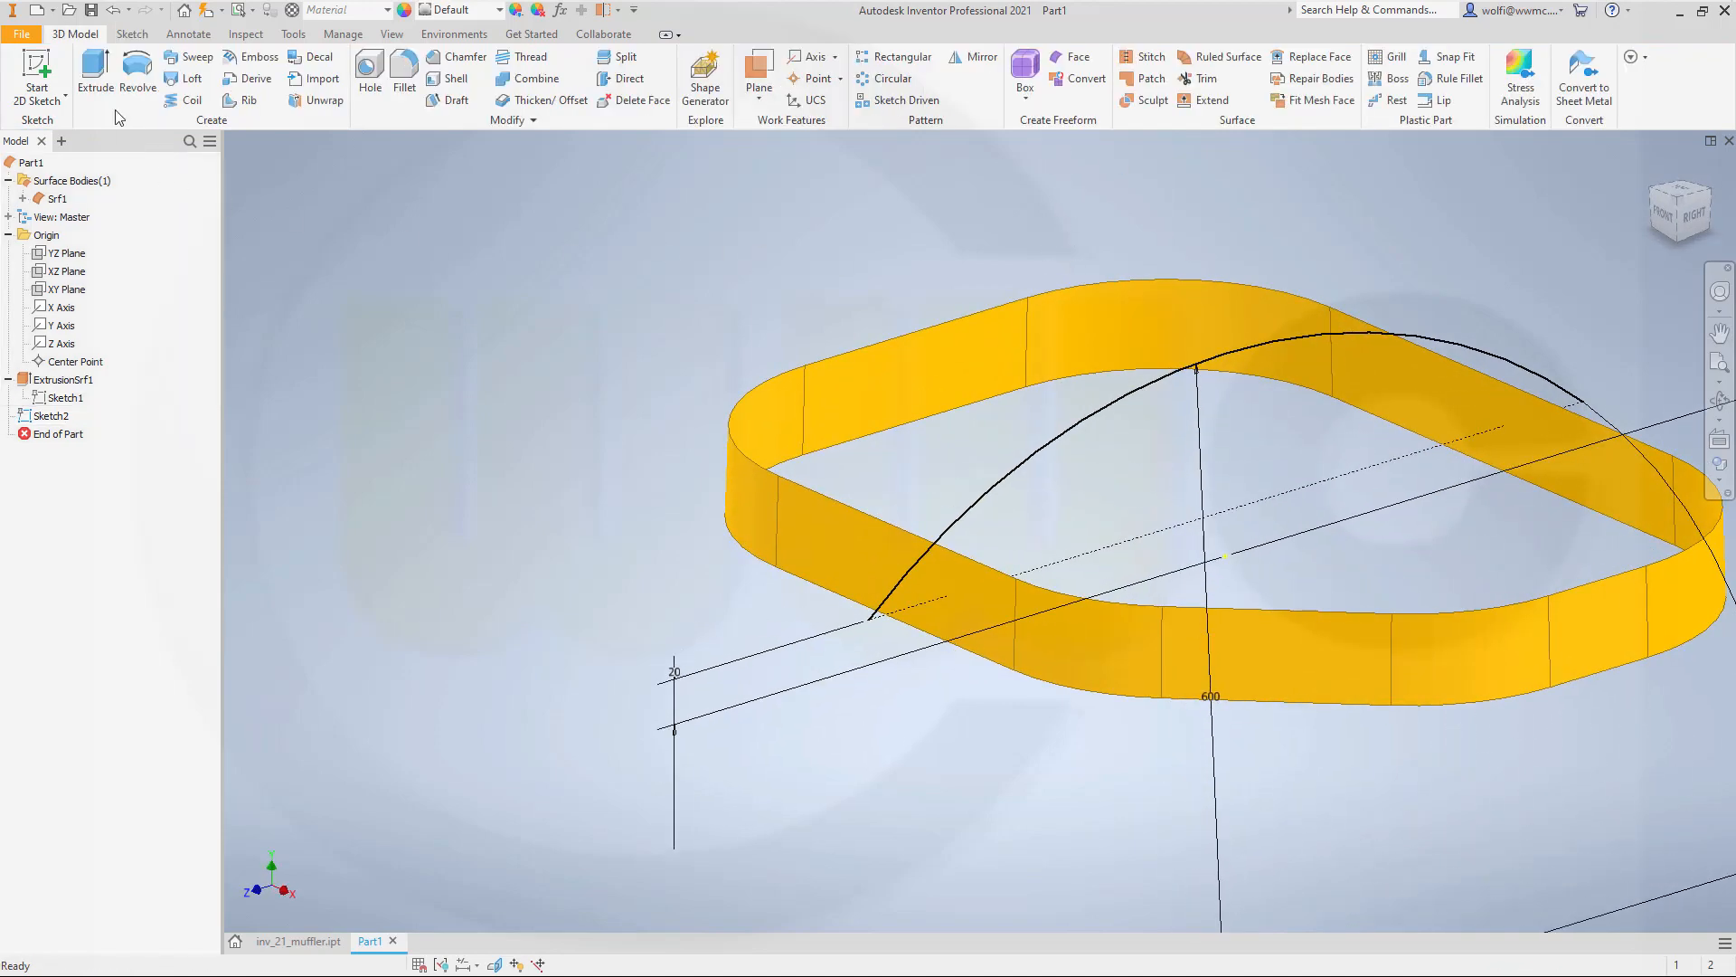
Extrude the arc symmetrically as a surface with a total distance of 450 mm.
click(96, 72)
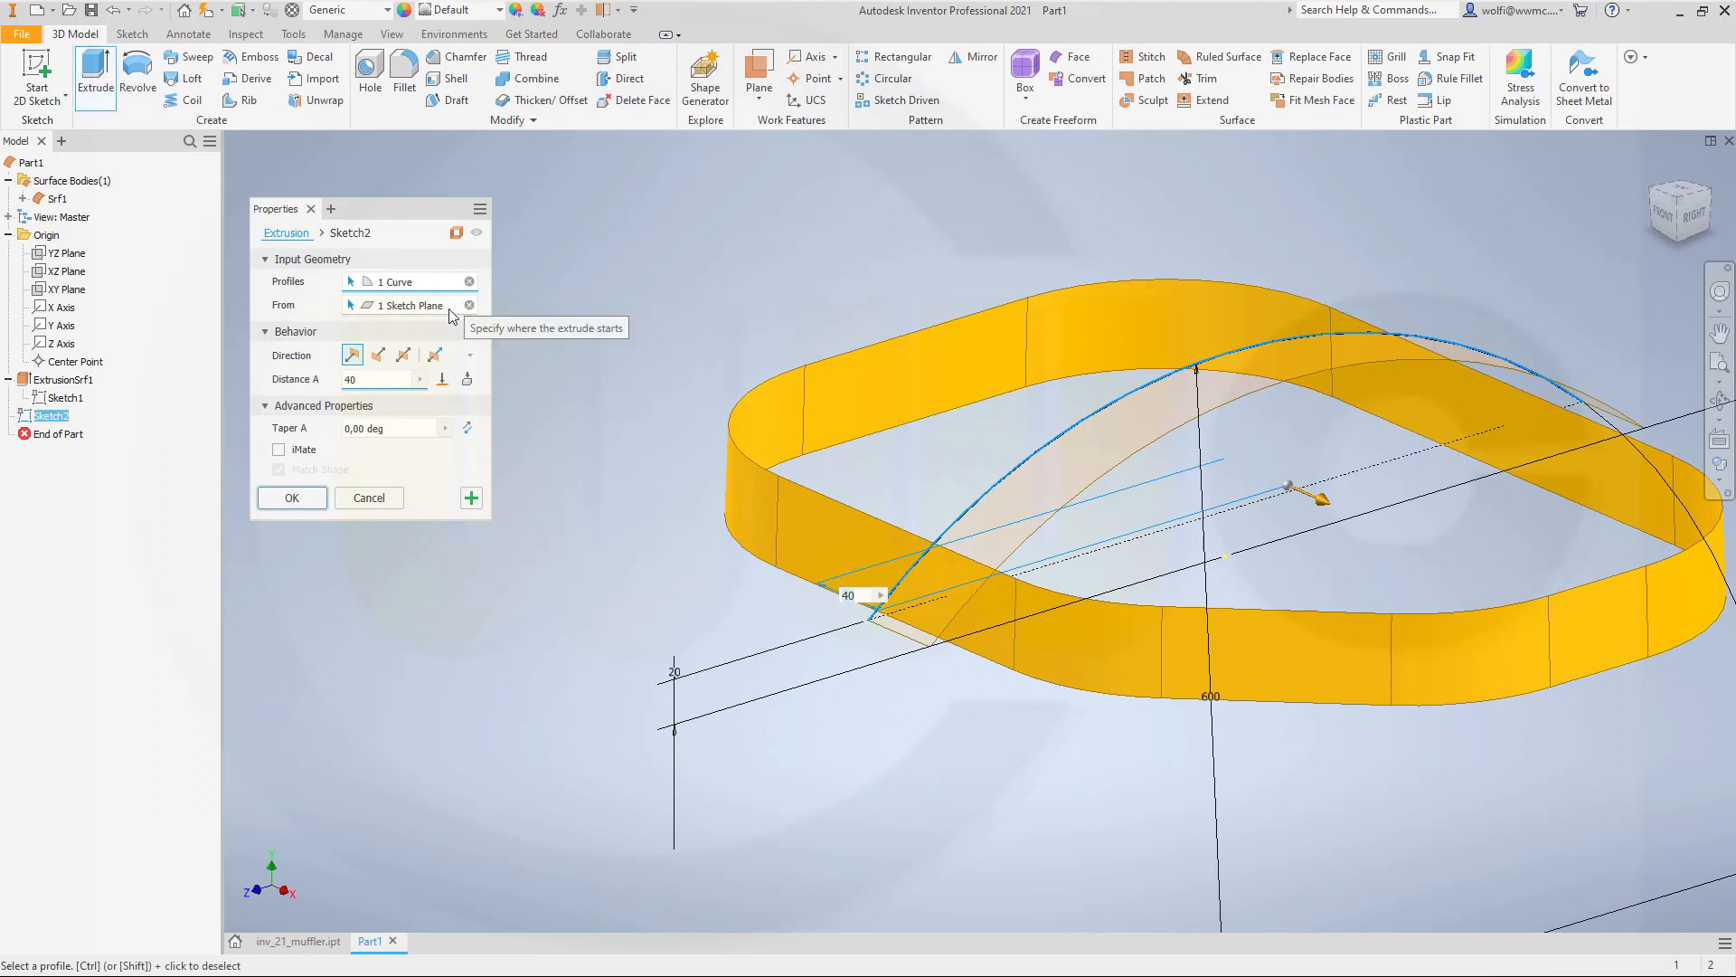
click(403, 362)
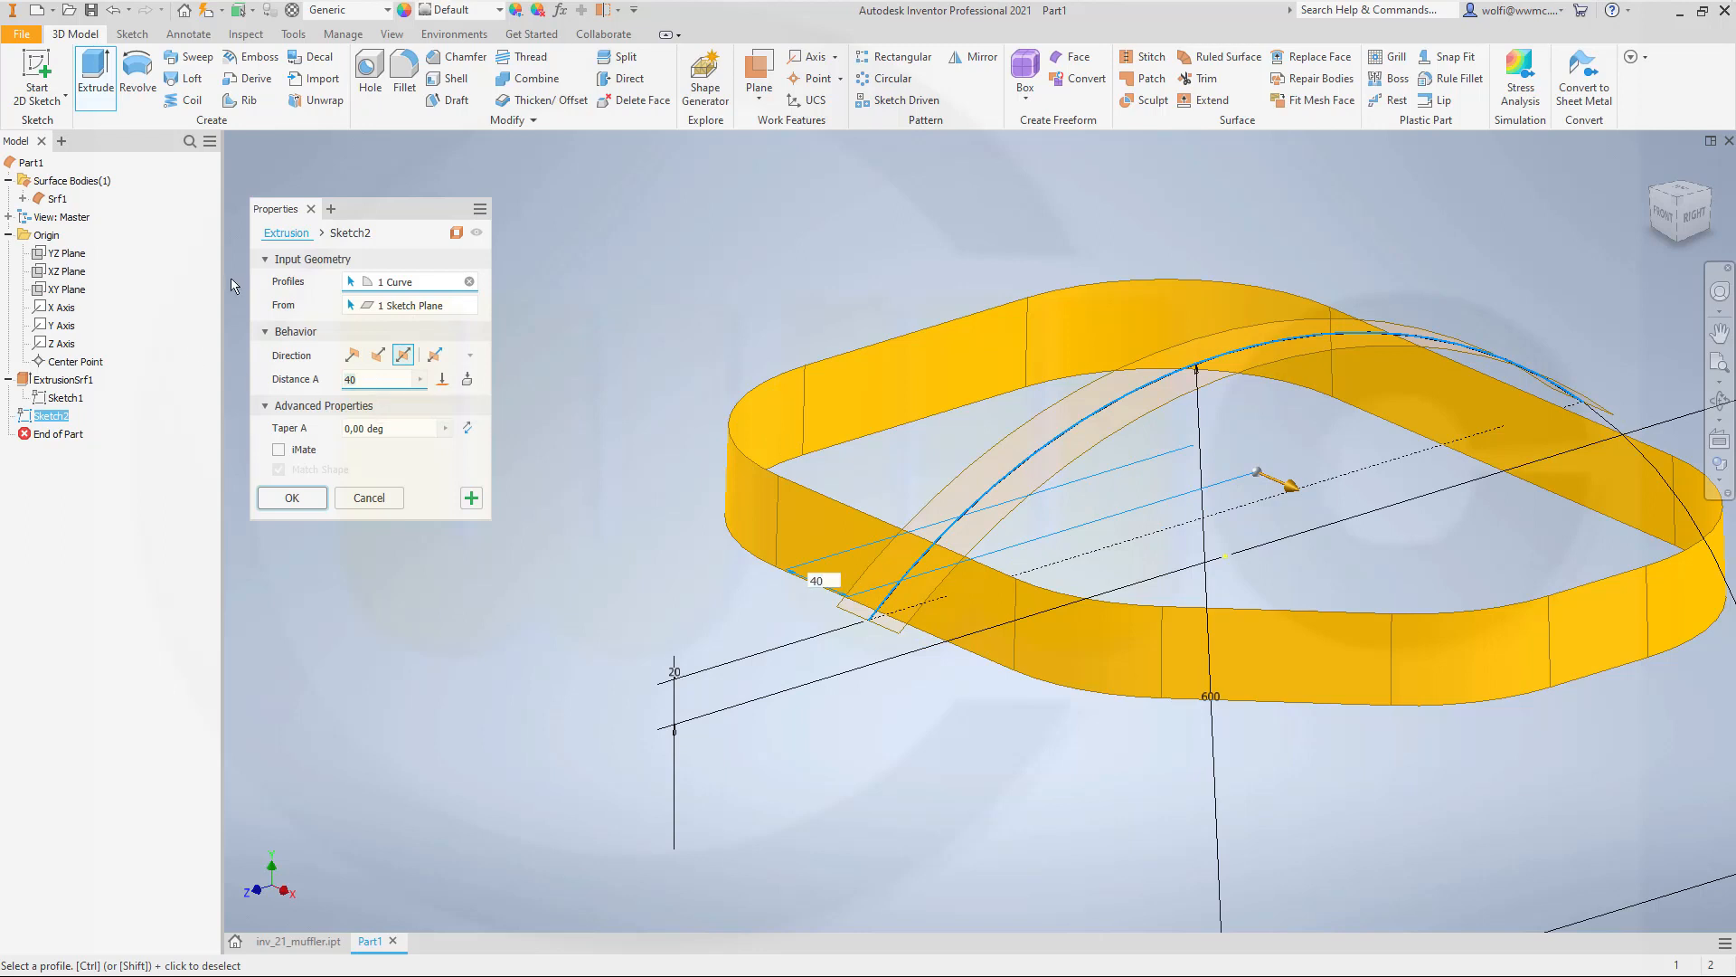
text(450)
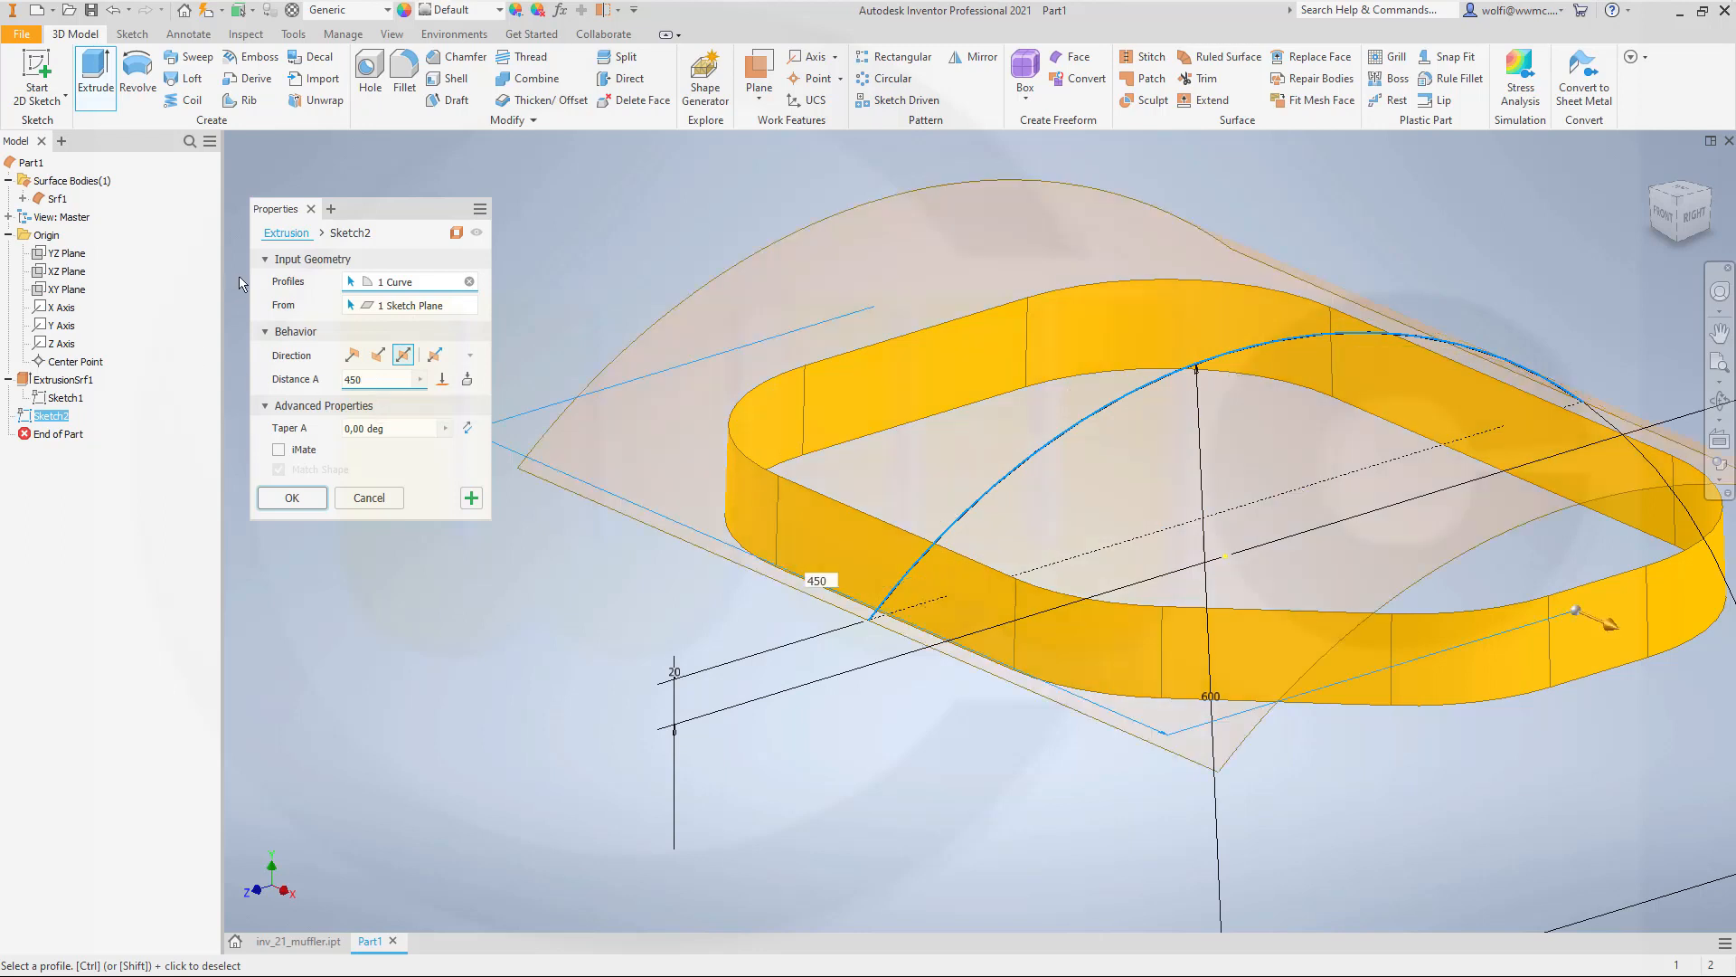
click(275, 501)
Turn off translucency for the arched surface body.
click(711, 344)
right_click(711, 343)
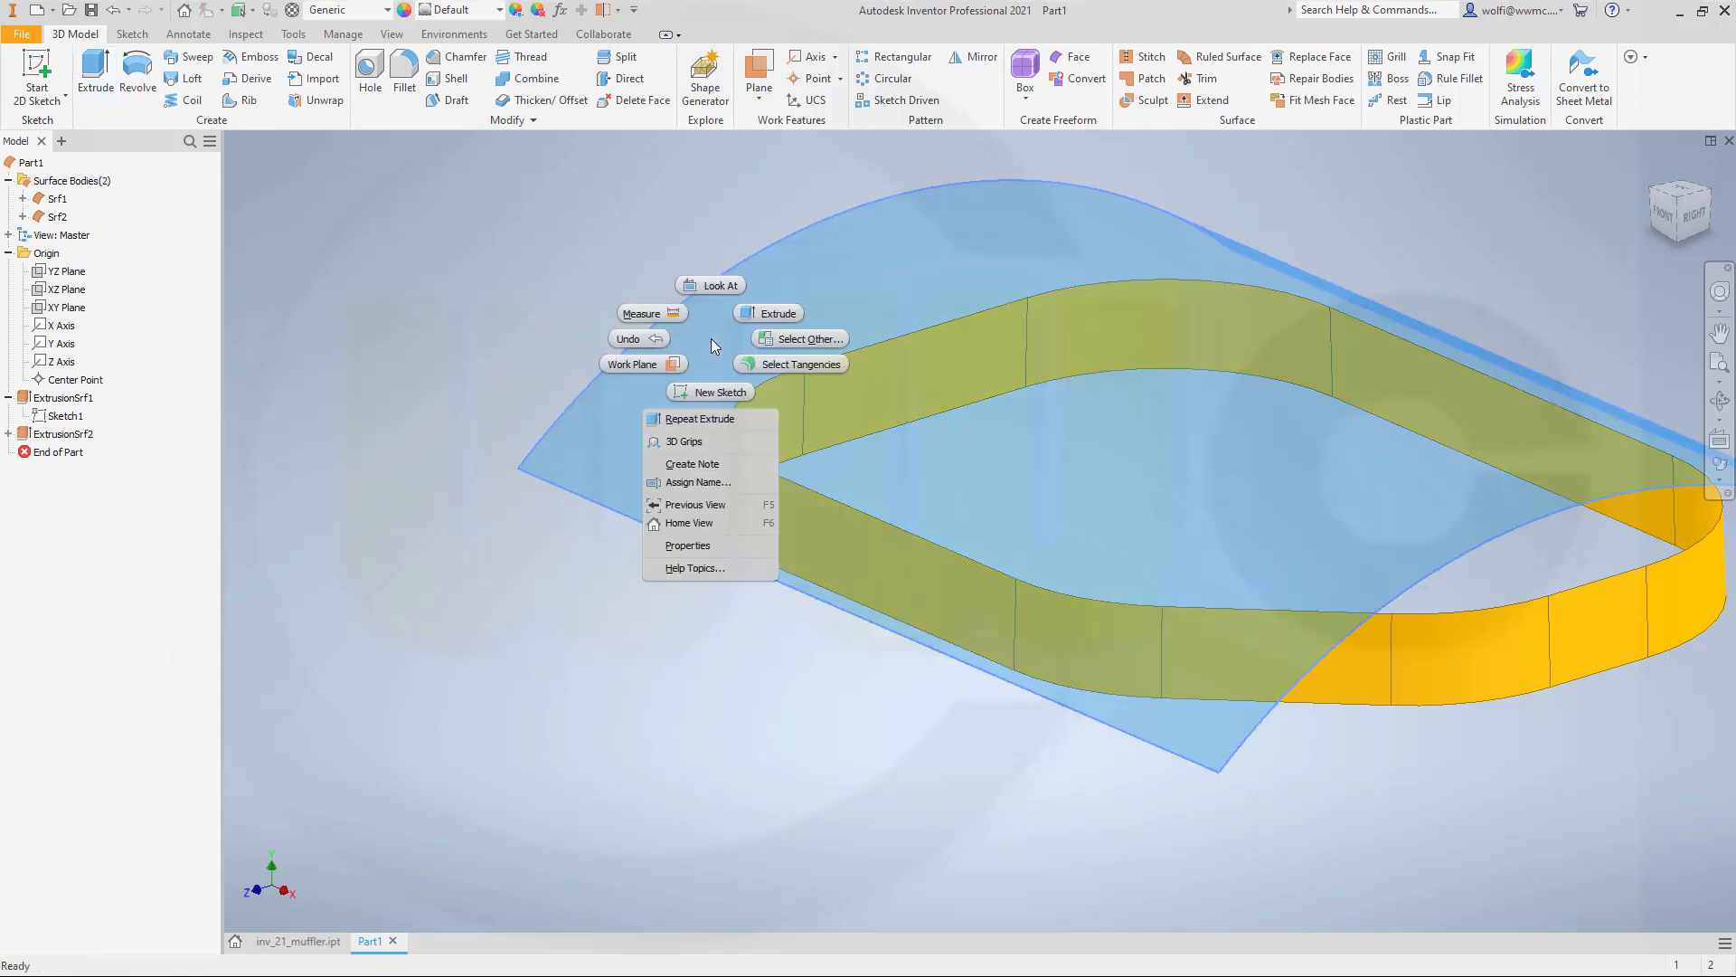
key(Escape)
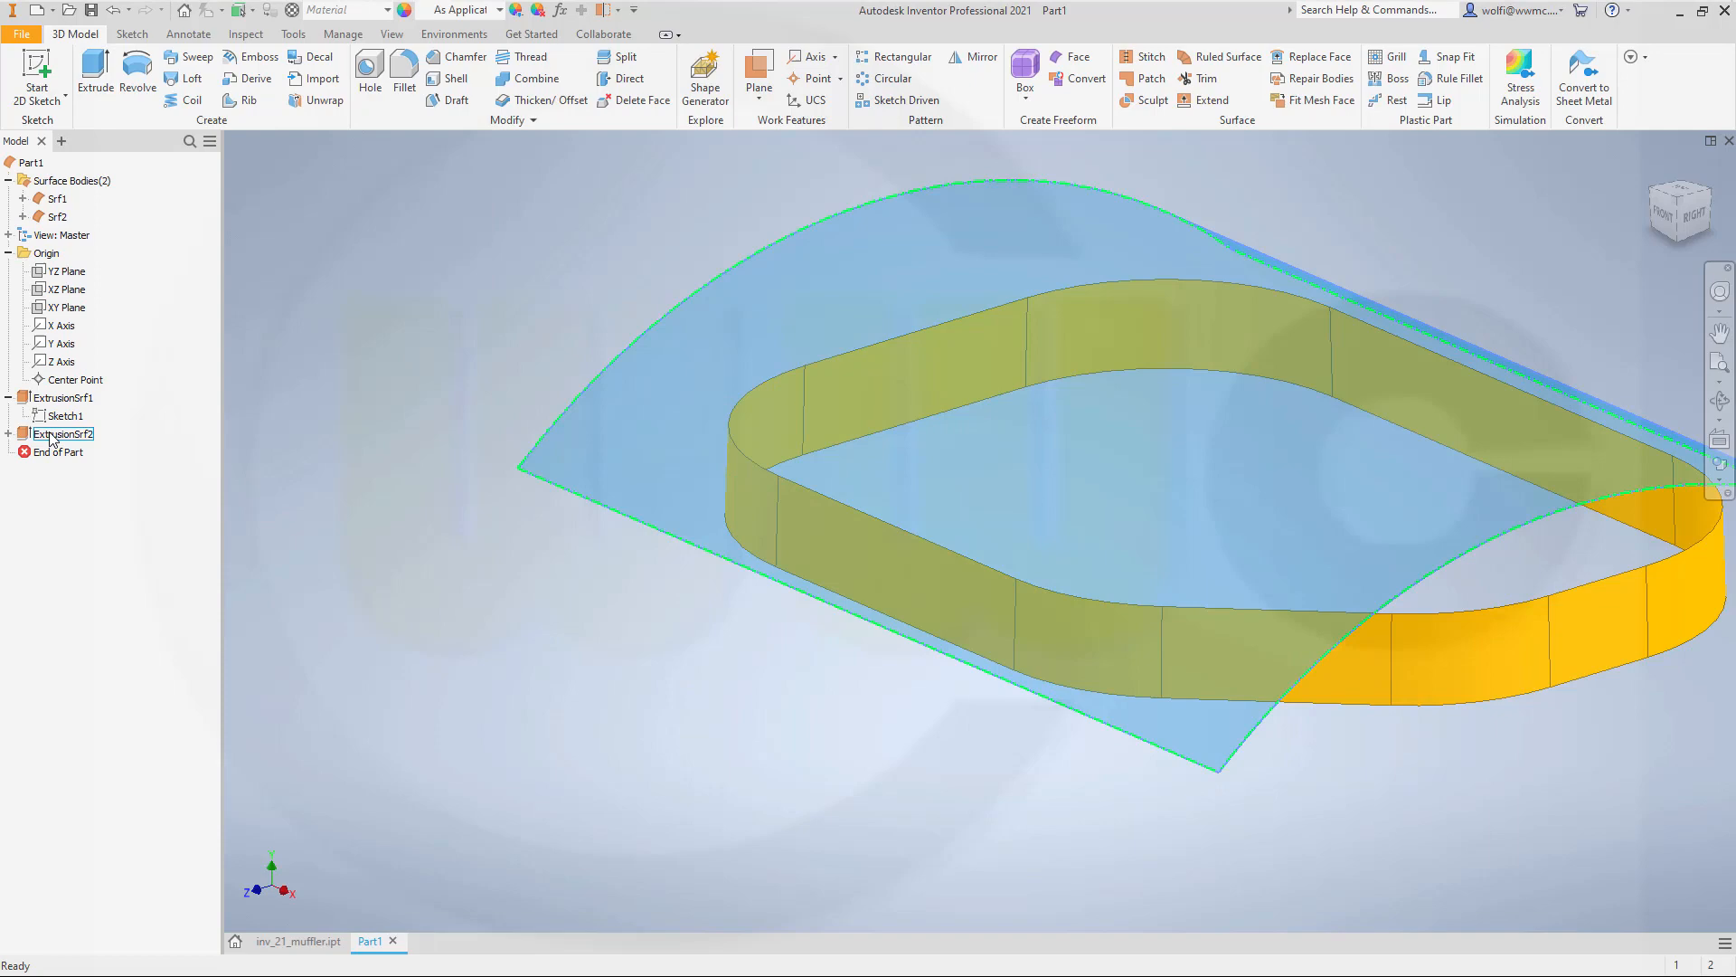
right_click(48, 216)
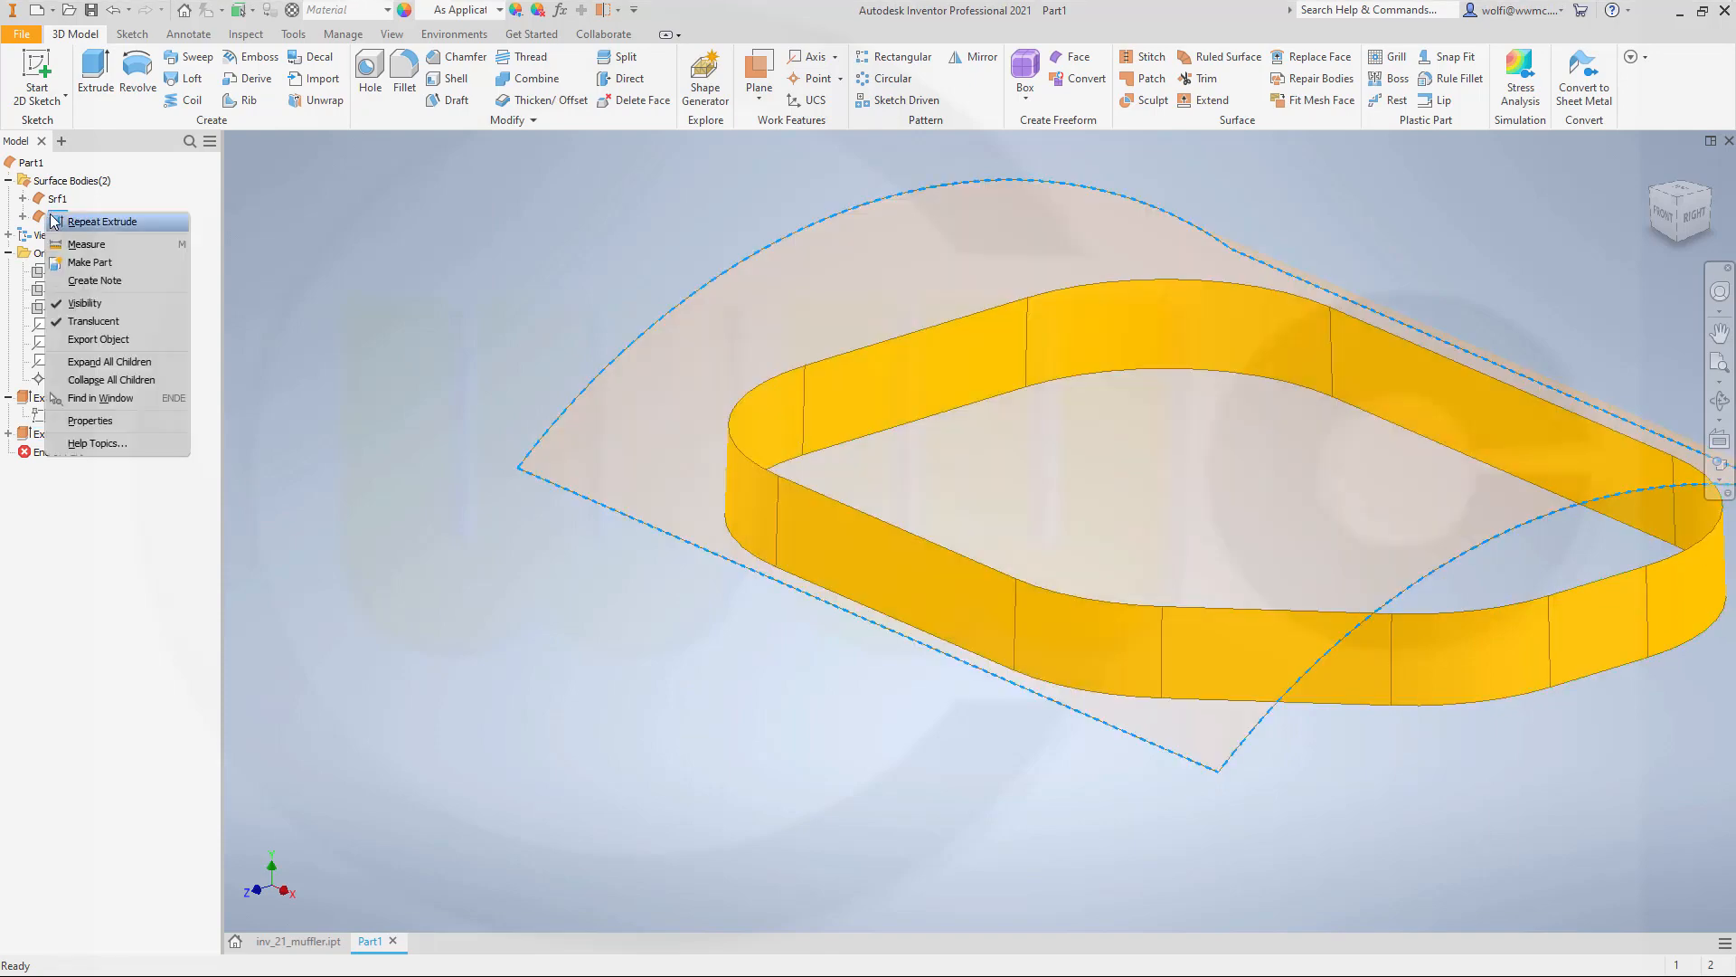
click(91, 321)
Make the base profile sketch of the first extrusion visible.
shift+middle_drag(623, 328, 736, 474)
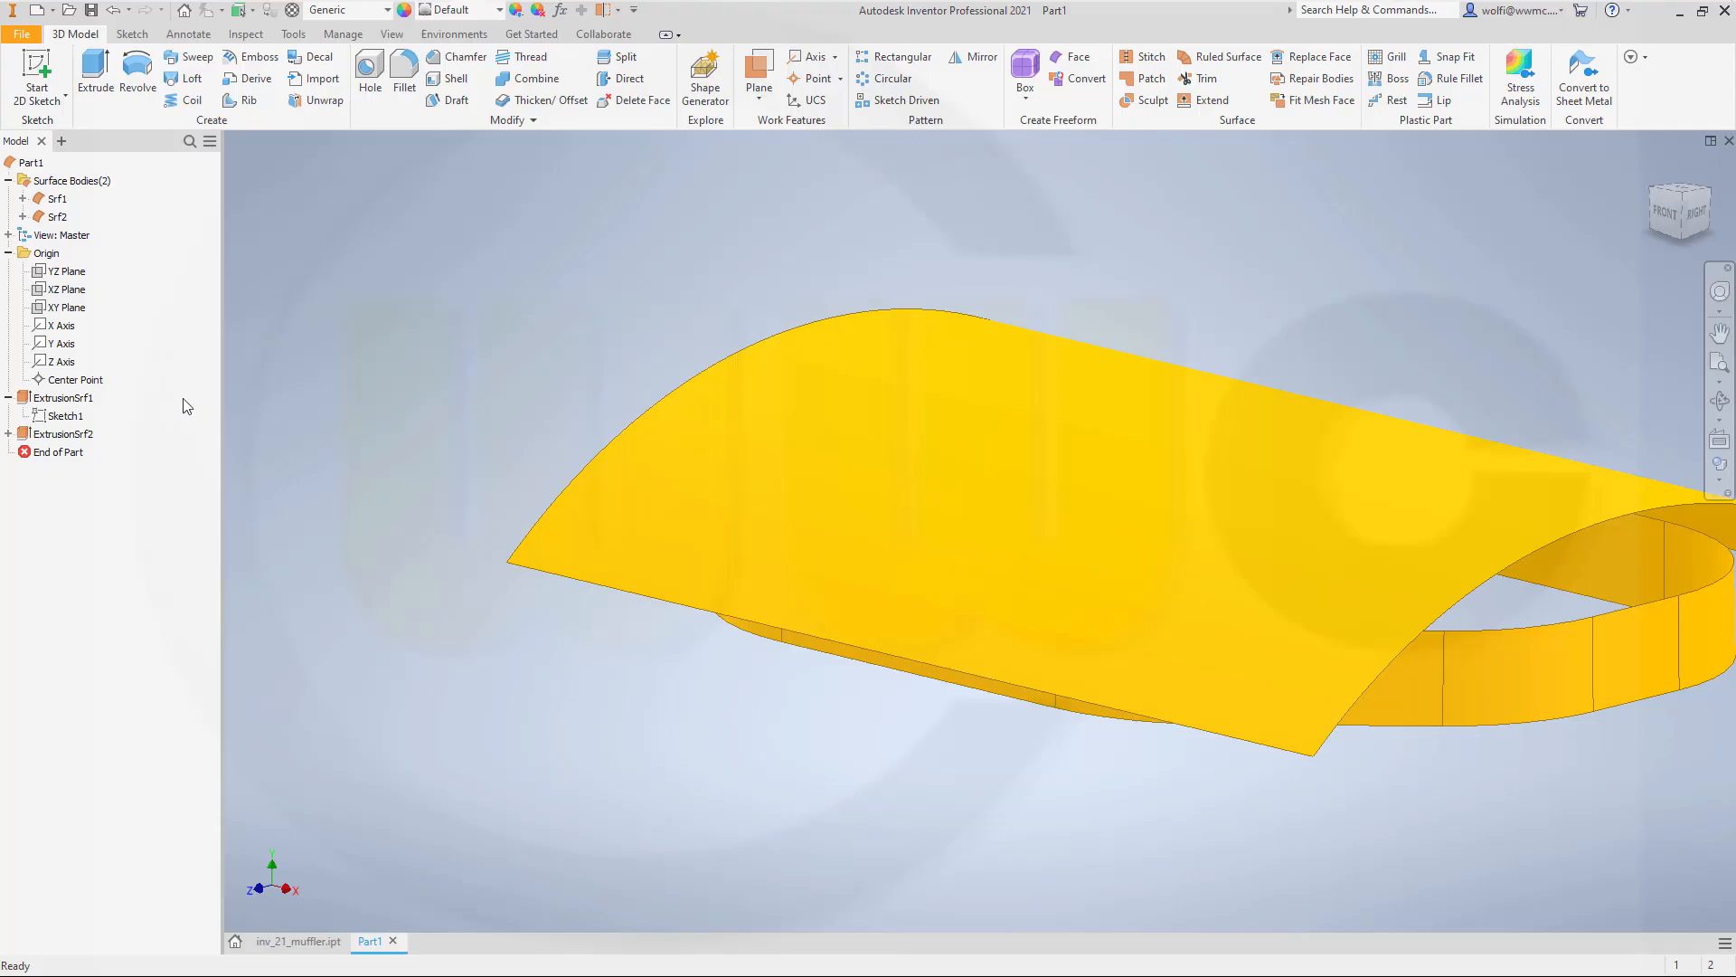
right_click(69, 419)
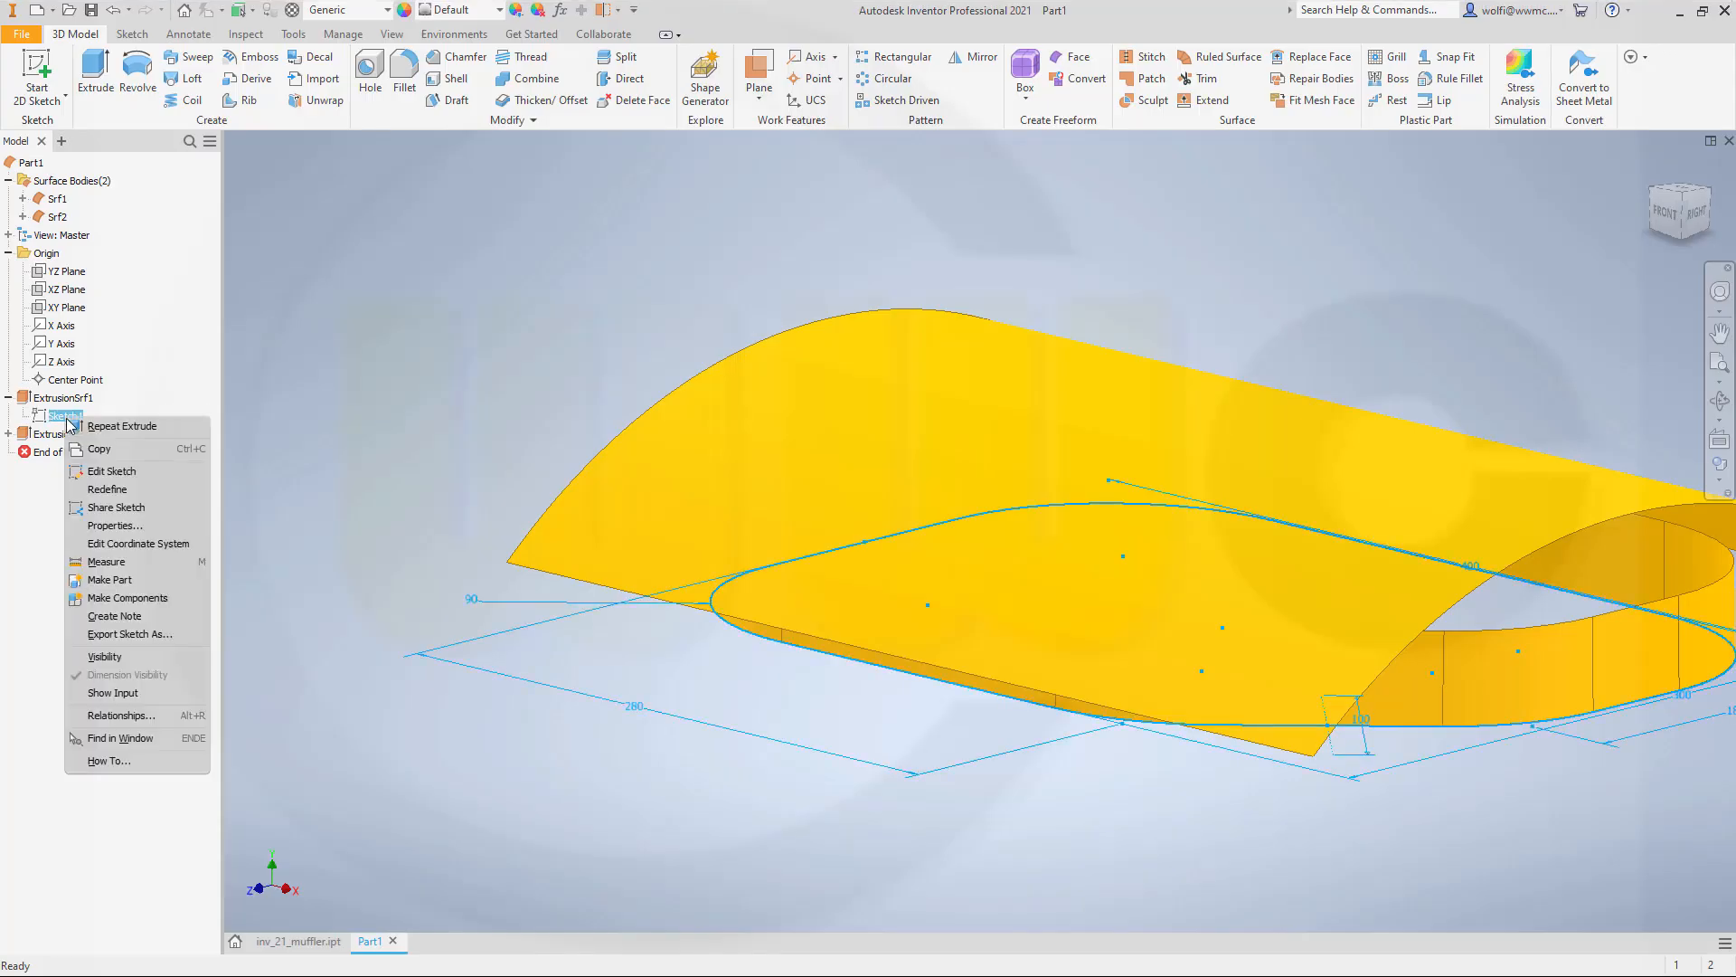
click(108, 657)
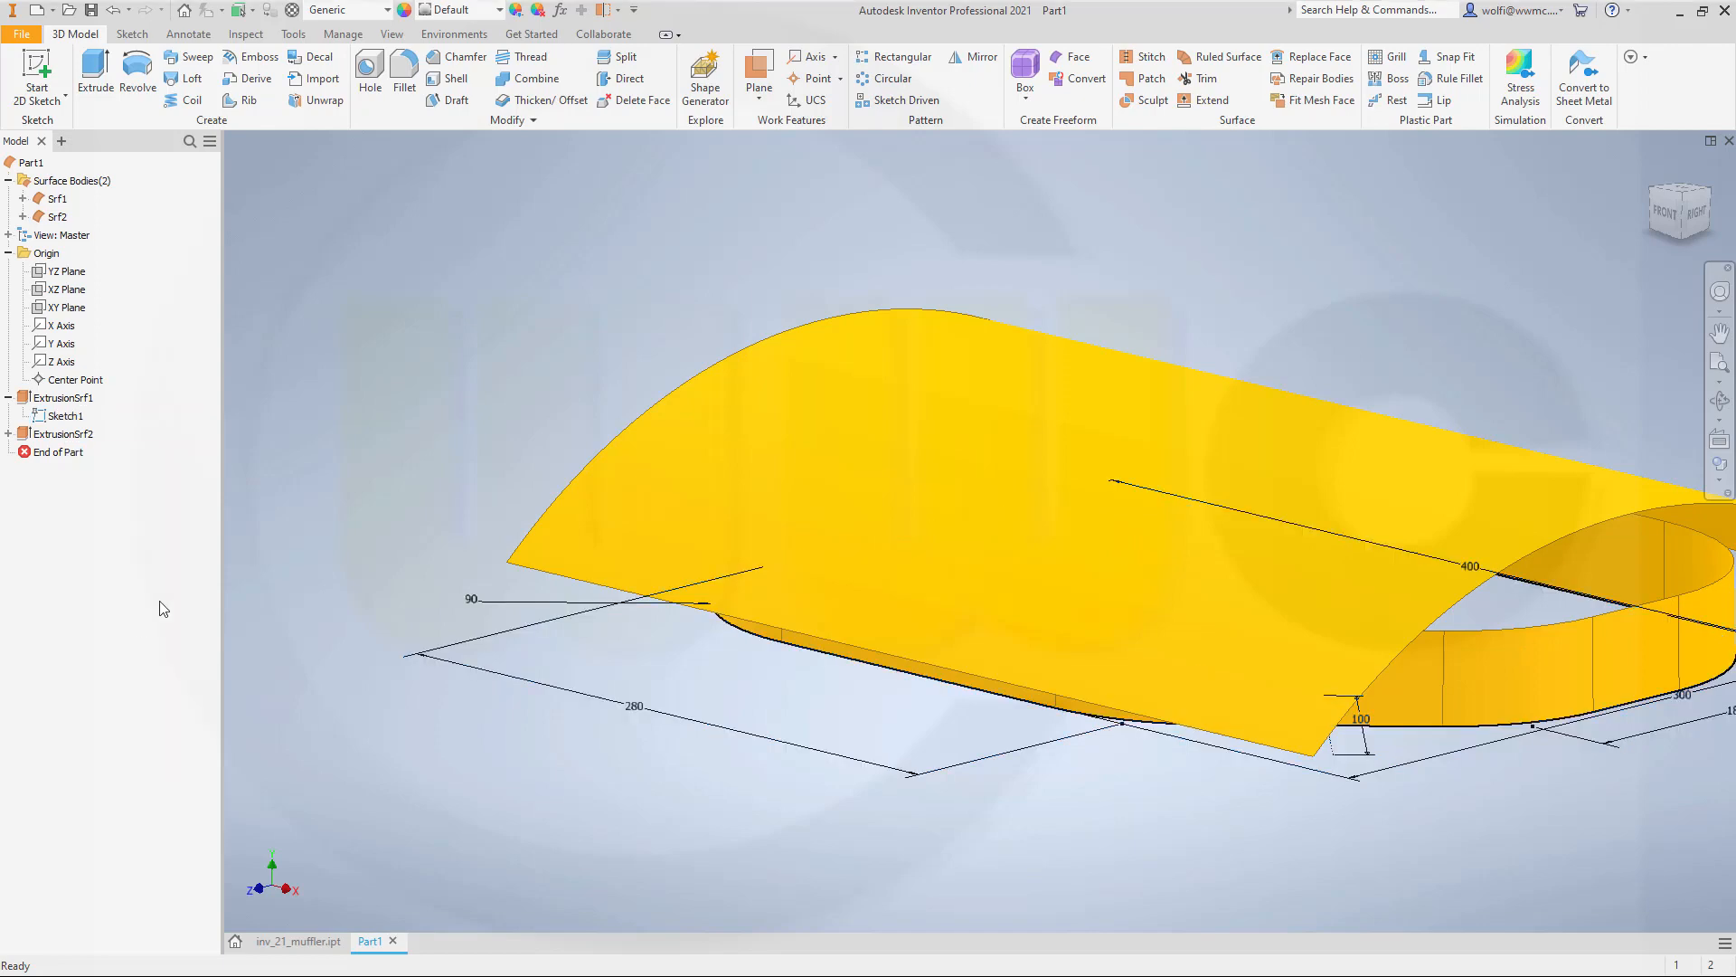
Create a work plane through the base sketch's dashed construction line at the 100 mm dimension, angled 90° to the XZ Plane.
shift+middle_drag(509, 568, 368, 571)
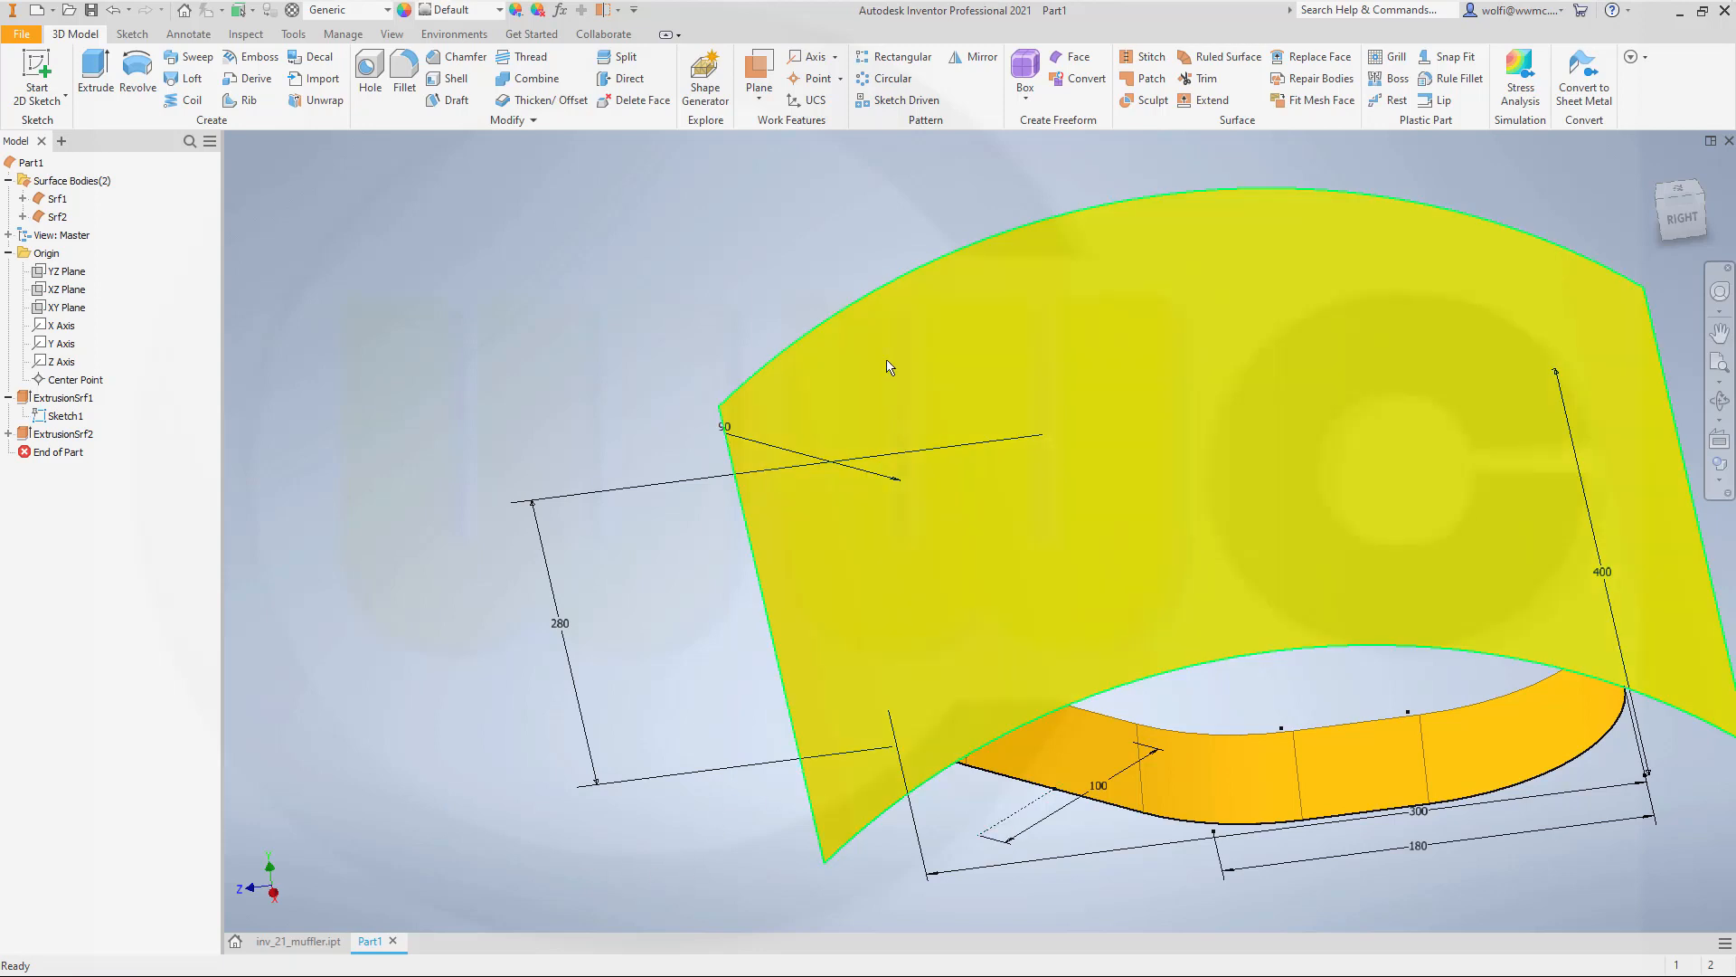
click(756, 72)
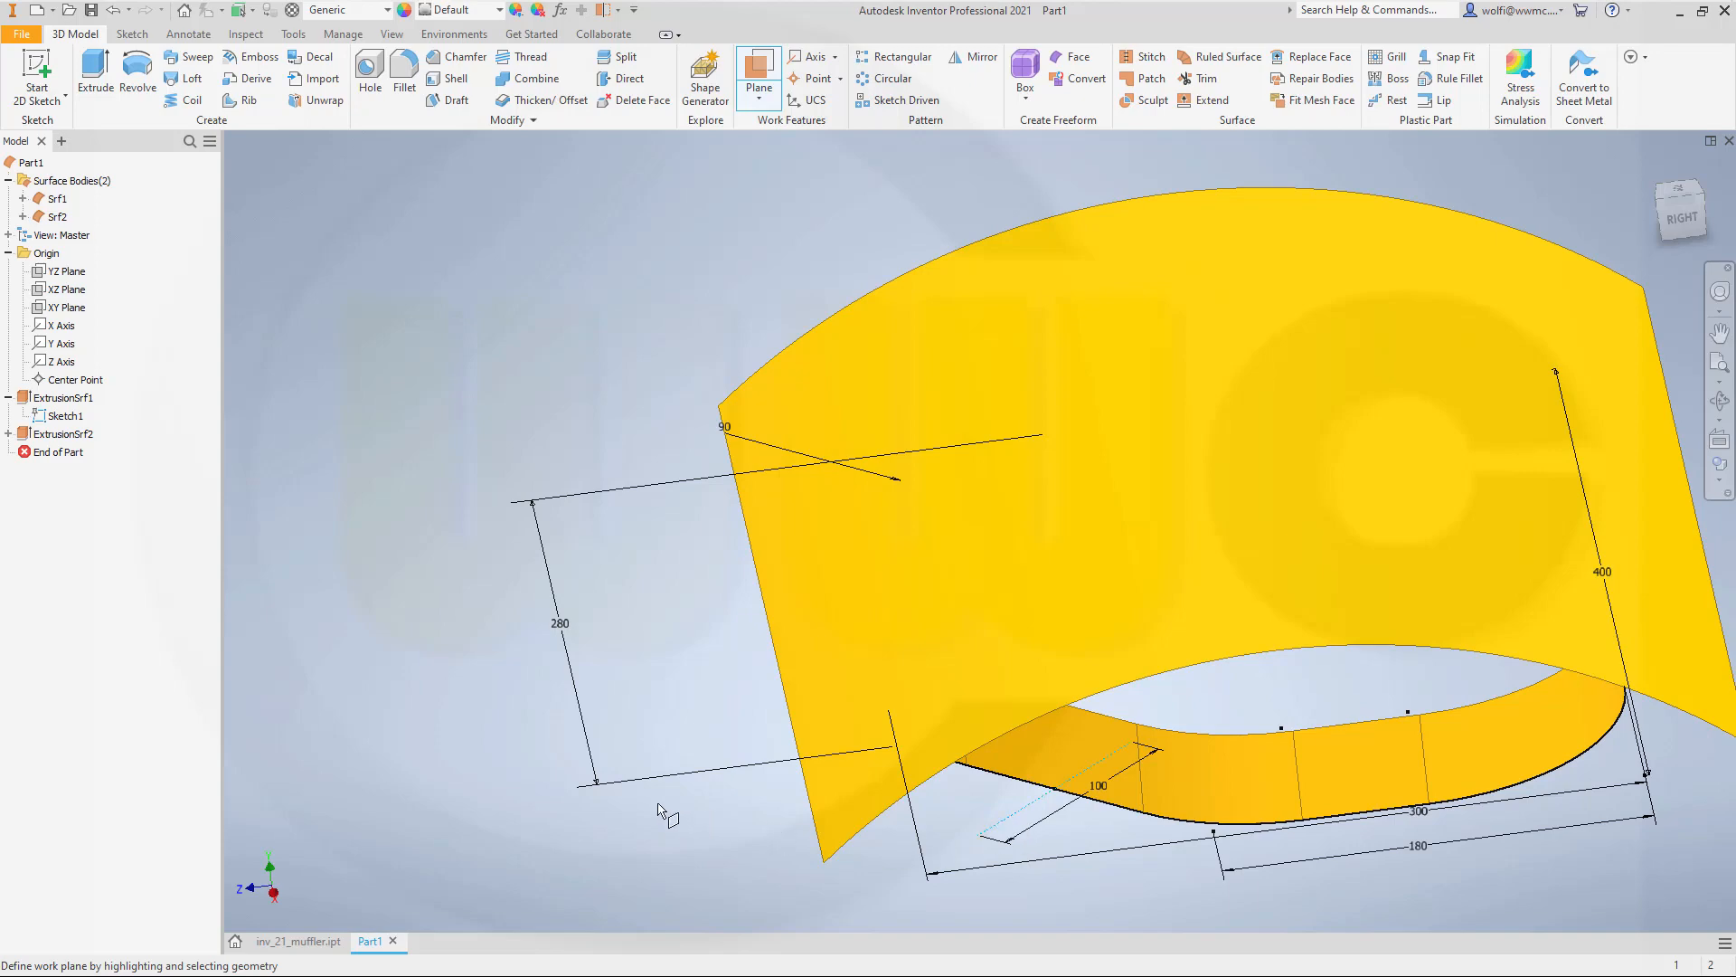
mouse_move(532, 724)
shift+middle_down()
mouse_move(507, 620)
mouse_move(525, 631)
mouse_move(486, 622)
shift+middle_up()
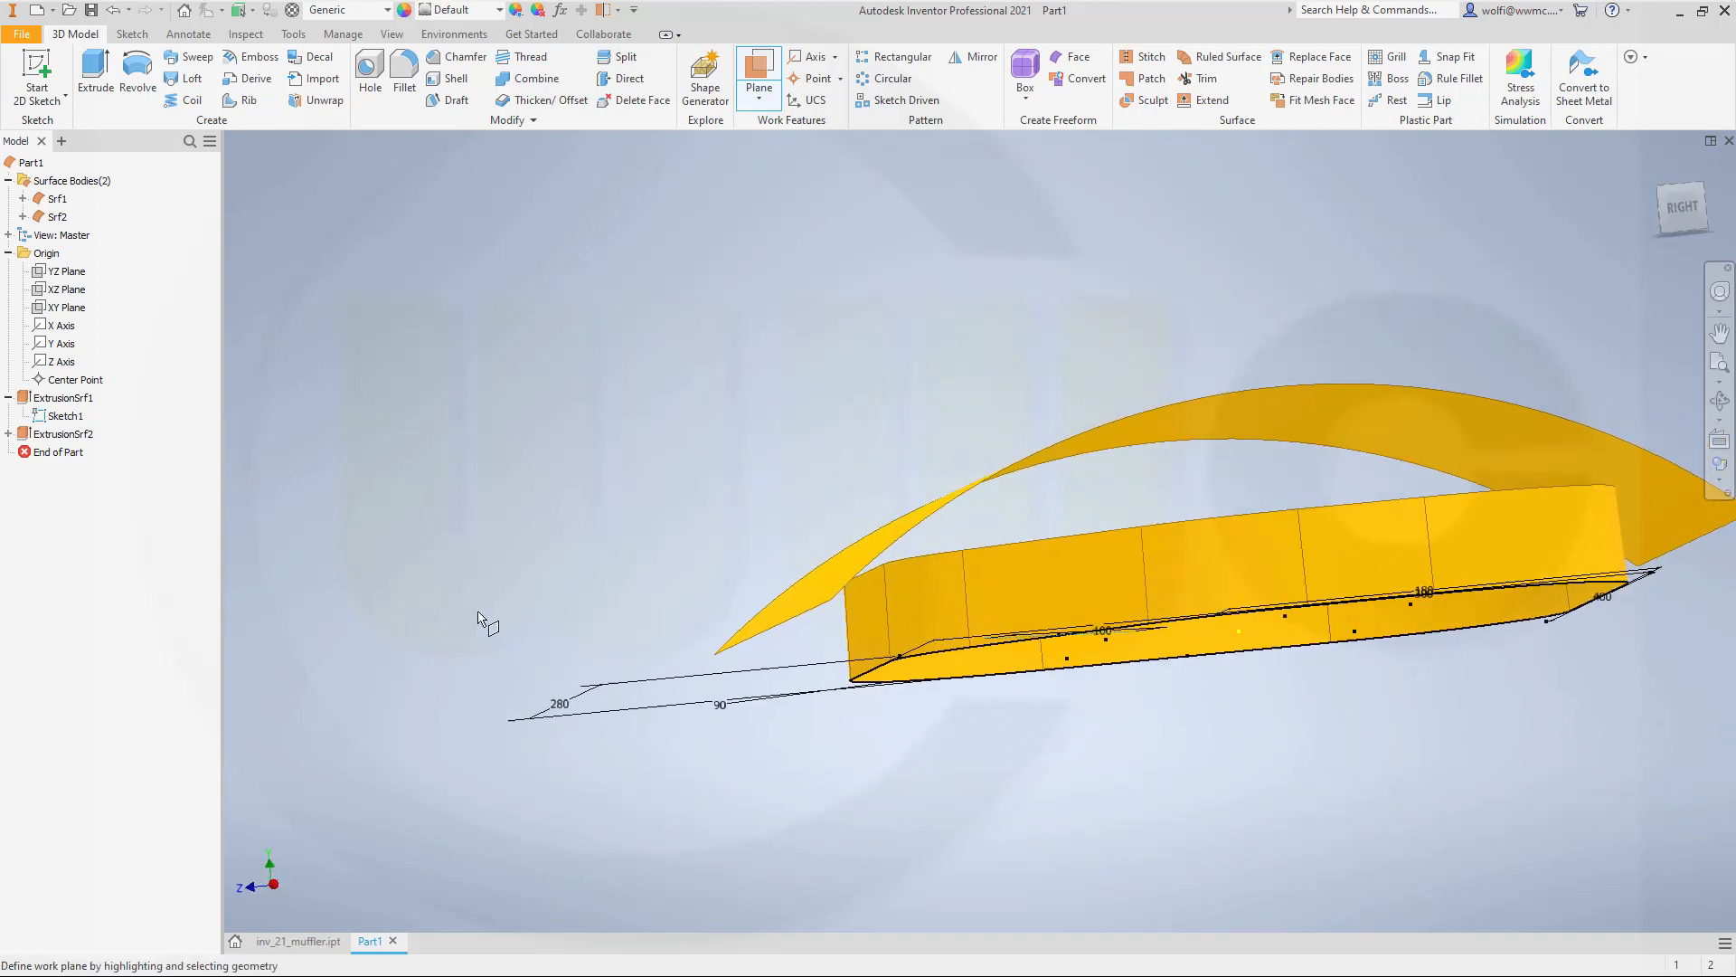
click(54, 290)
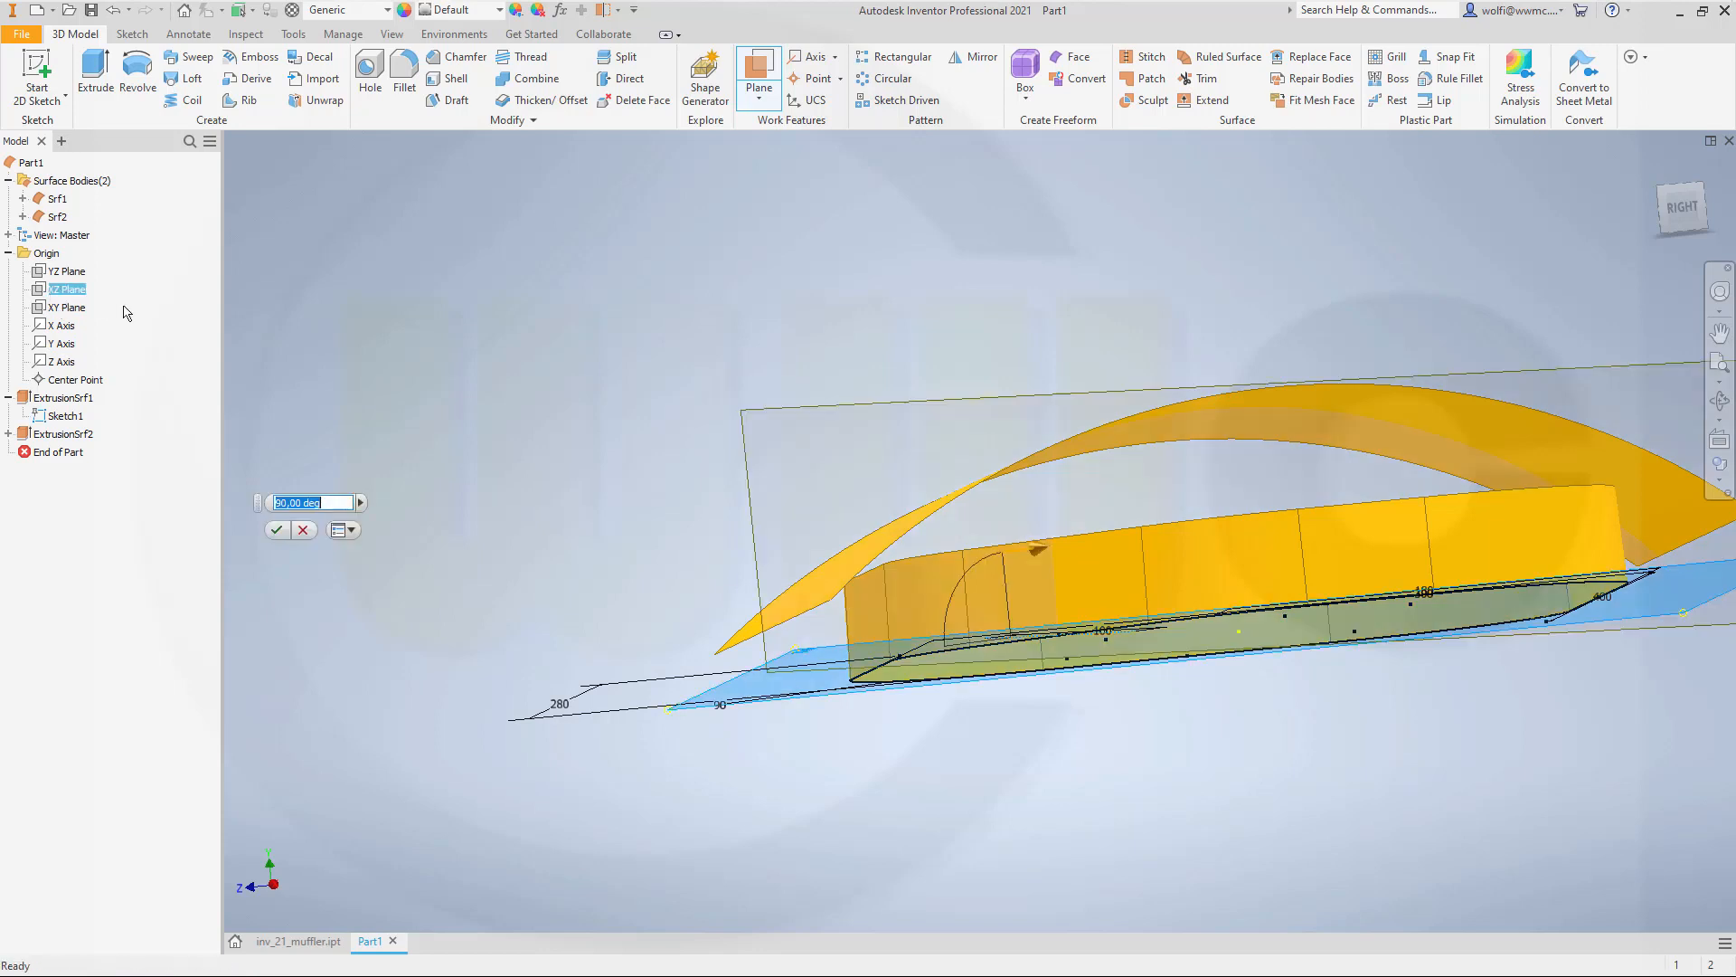
mouse_move(326, 393)
middle_down()
mouse_move(356, 434)
mouse_move(341, 404)
middle_up()
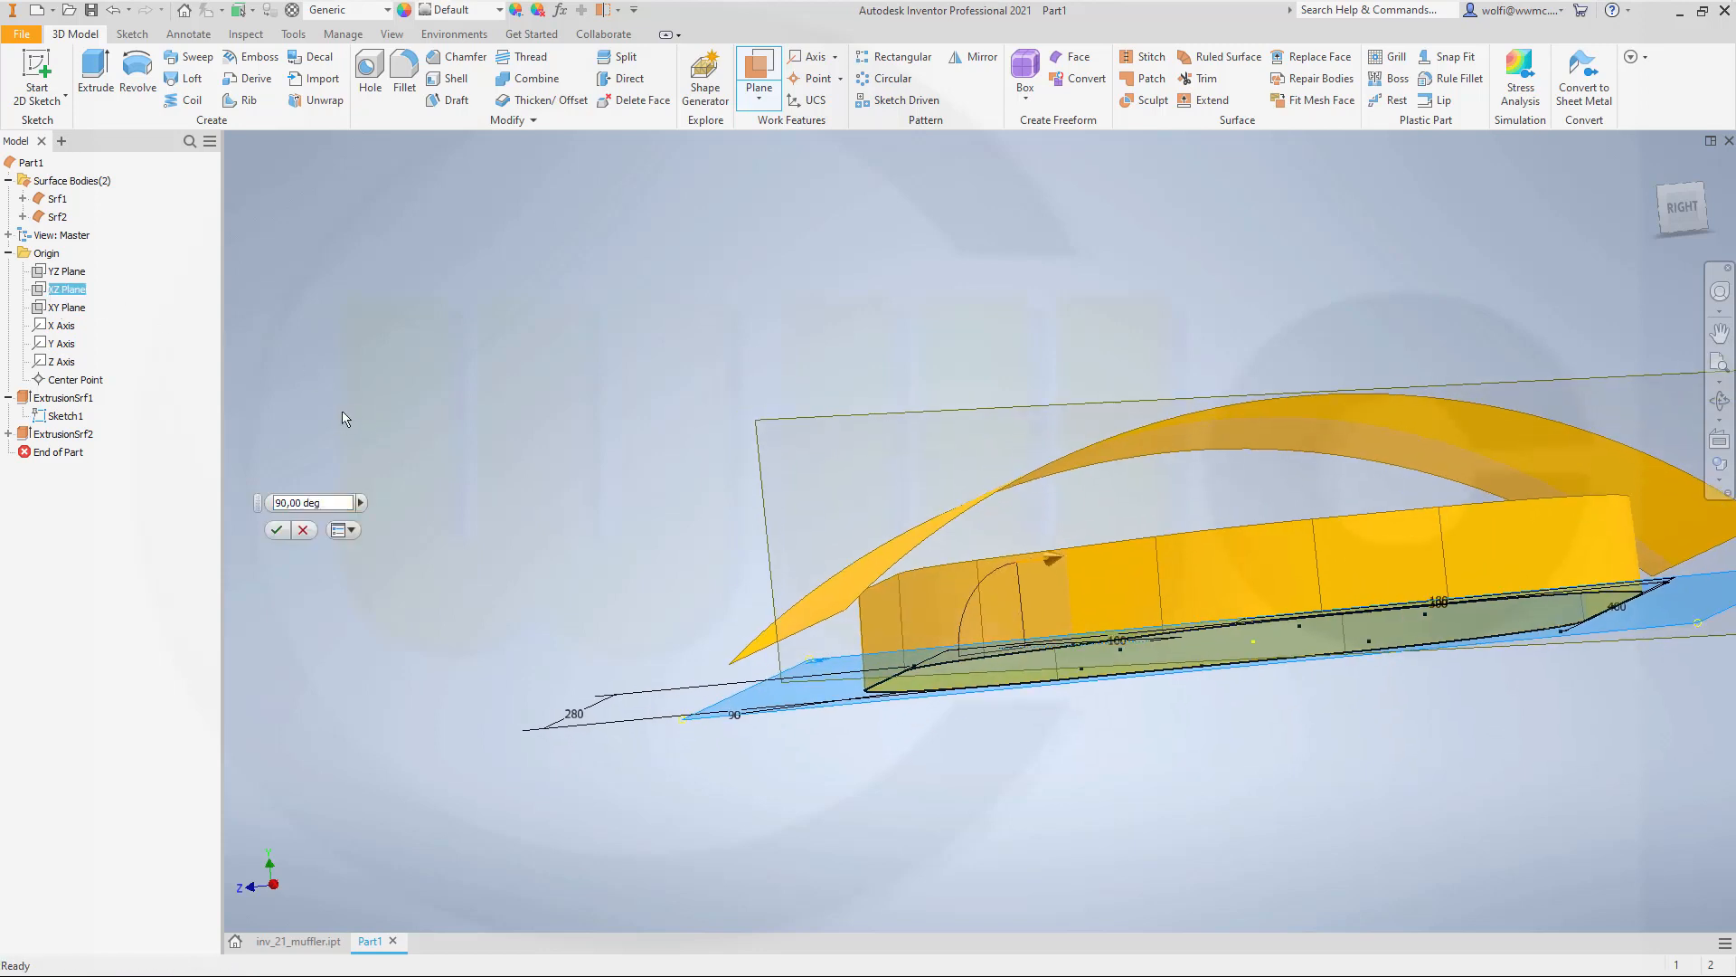
click(278, 530)
key(F4)
drag(561, 485, 620, 496)
key(Escape)
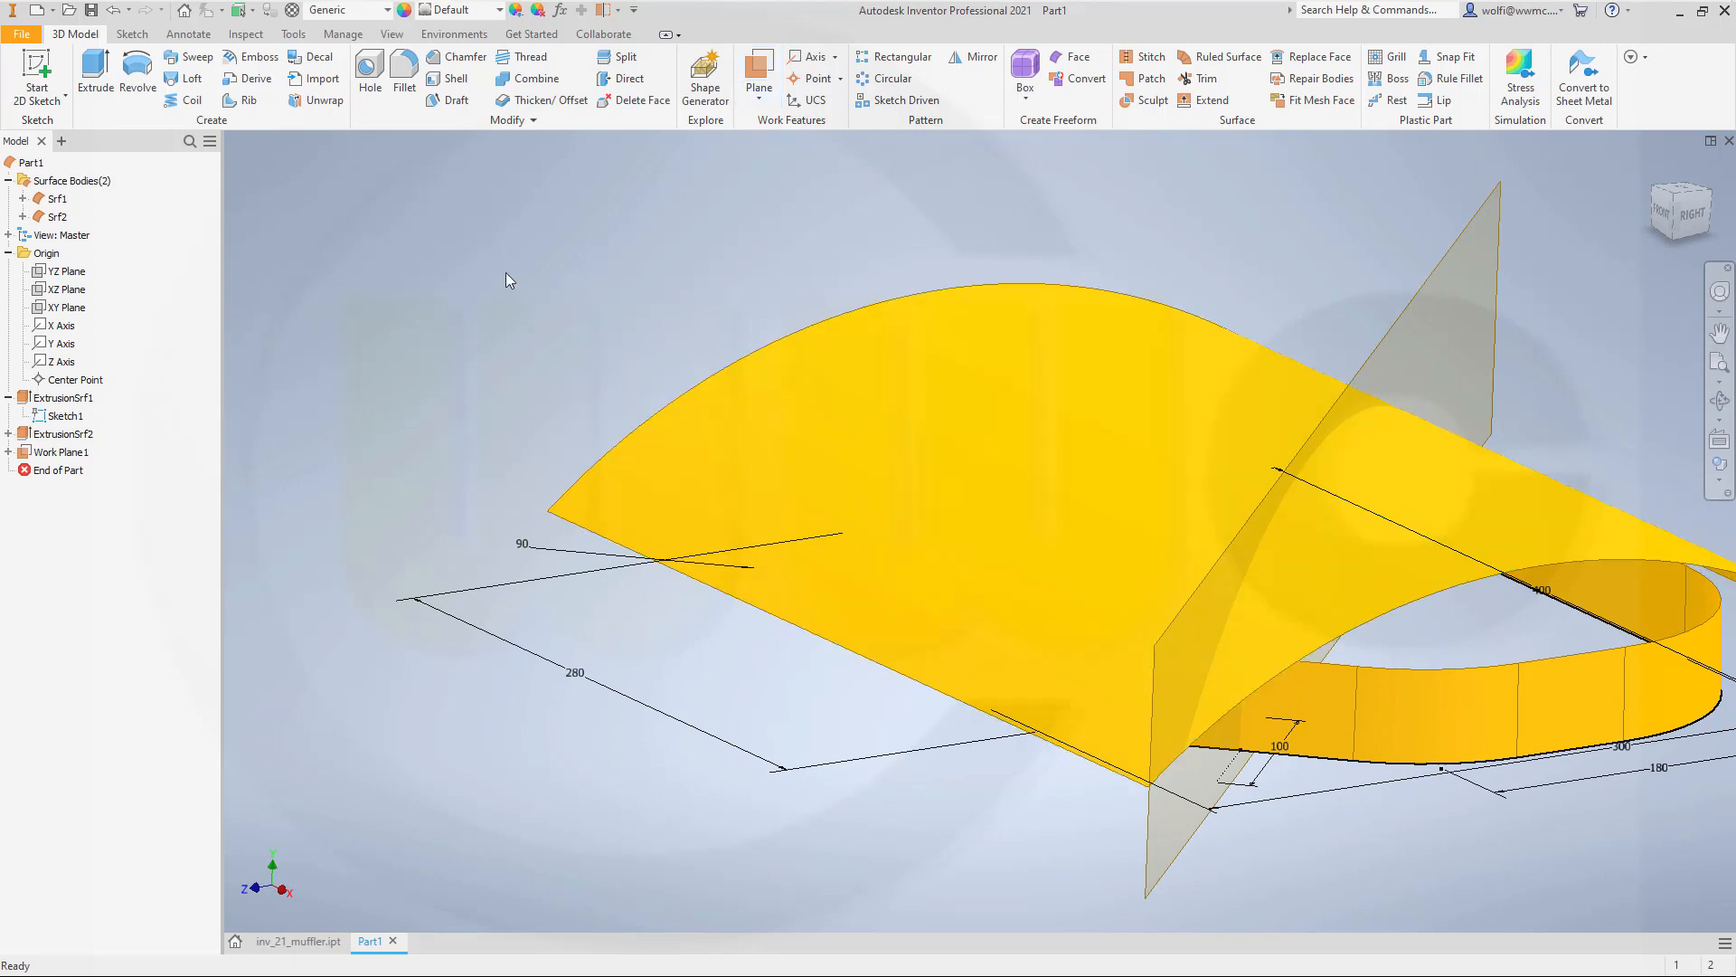
Start a sketch on the YZ Plane and project the cut edges of the surface bodies into it.
click(41, 77)
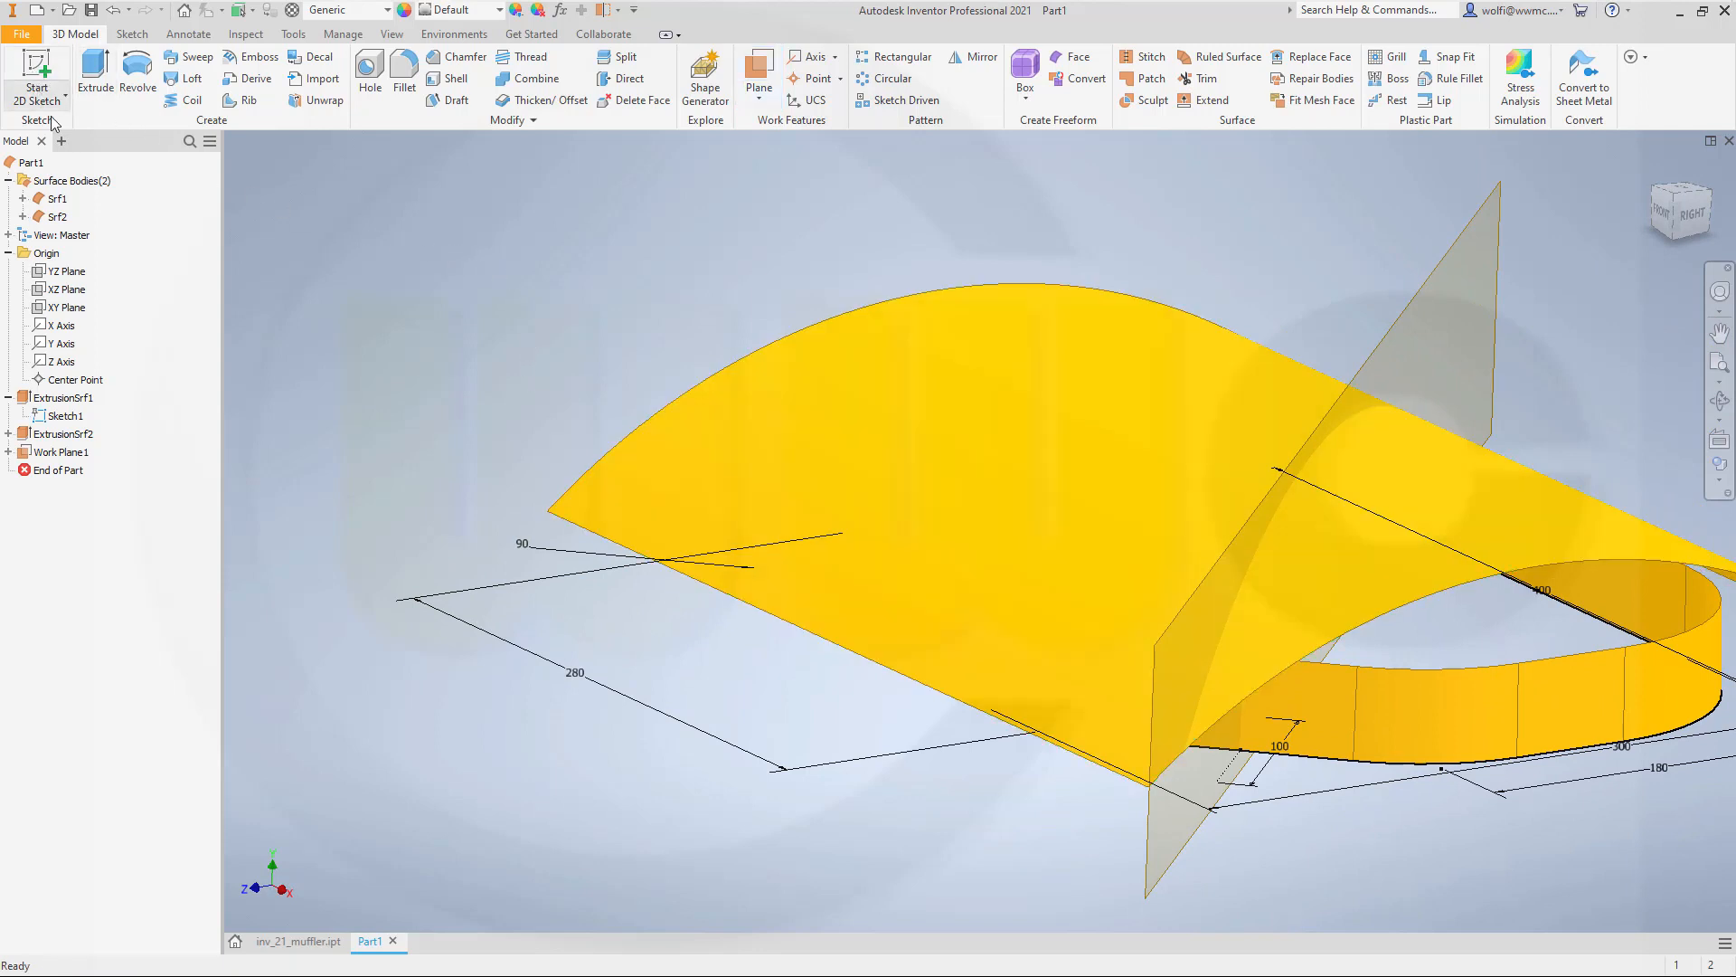
click(73, 276)
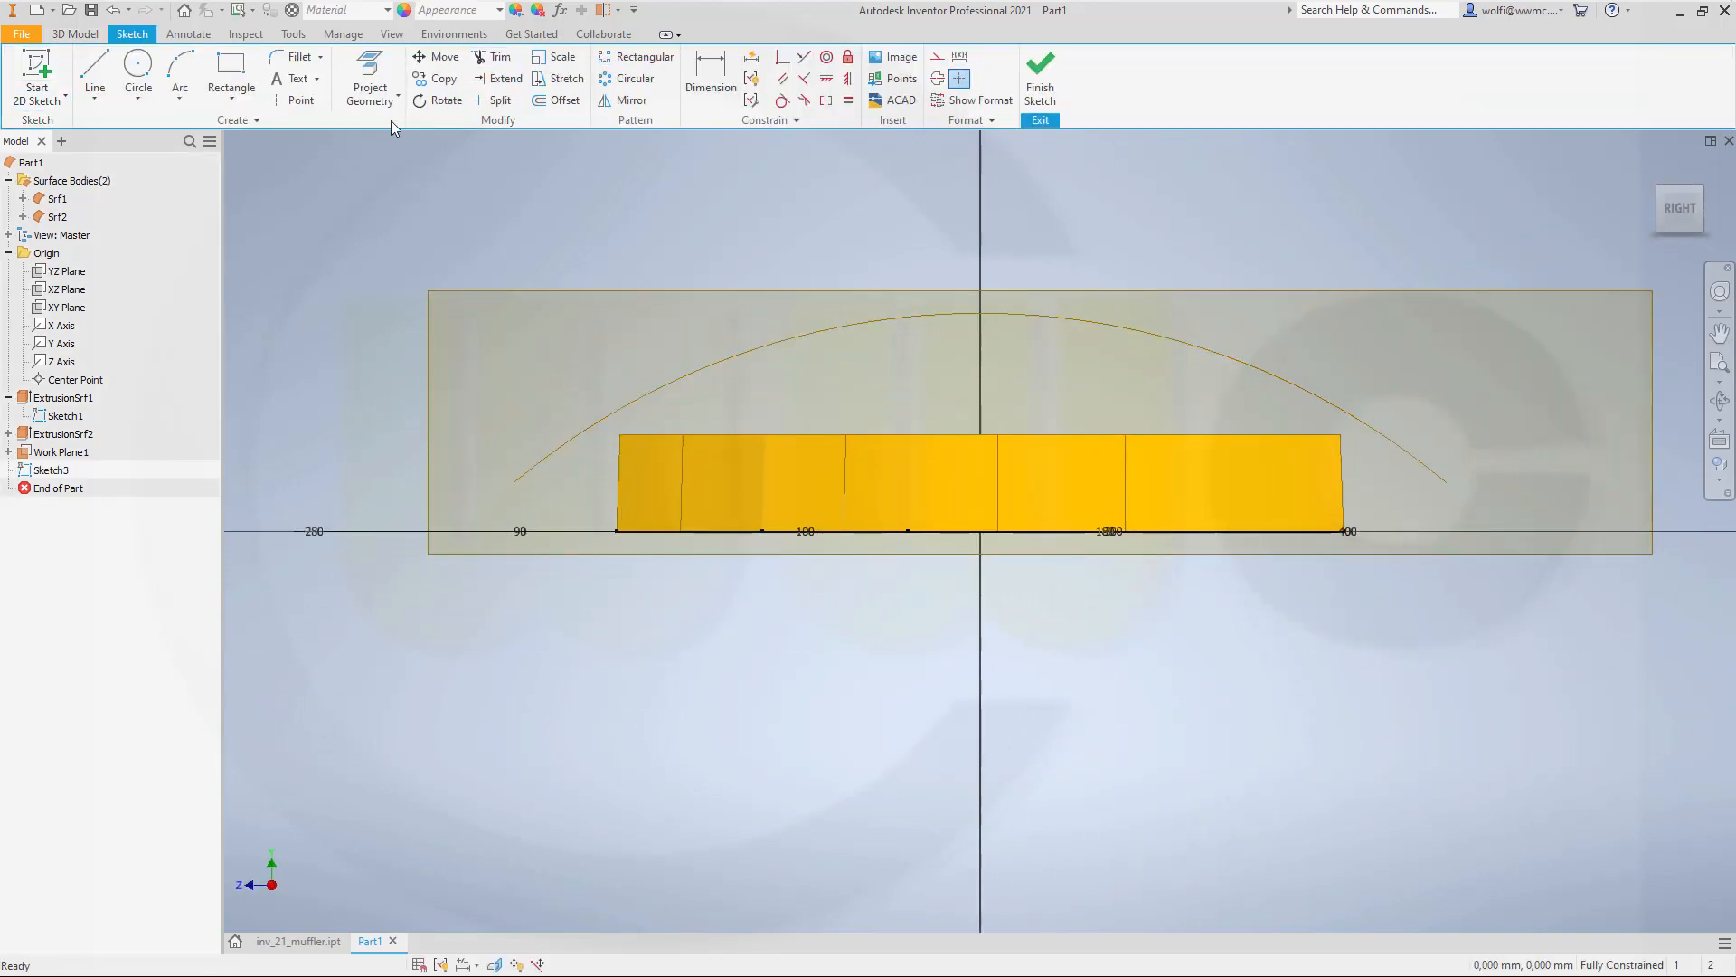
click(399, 99)
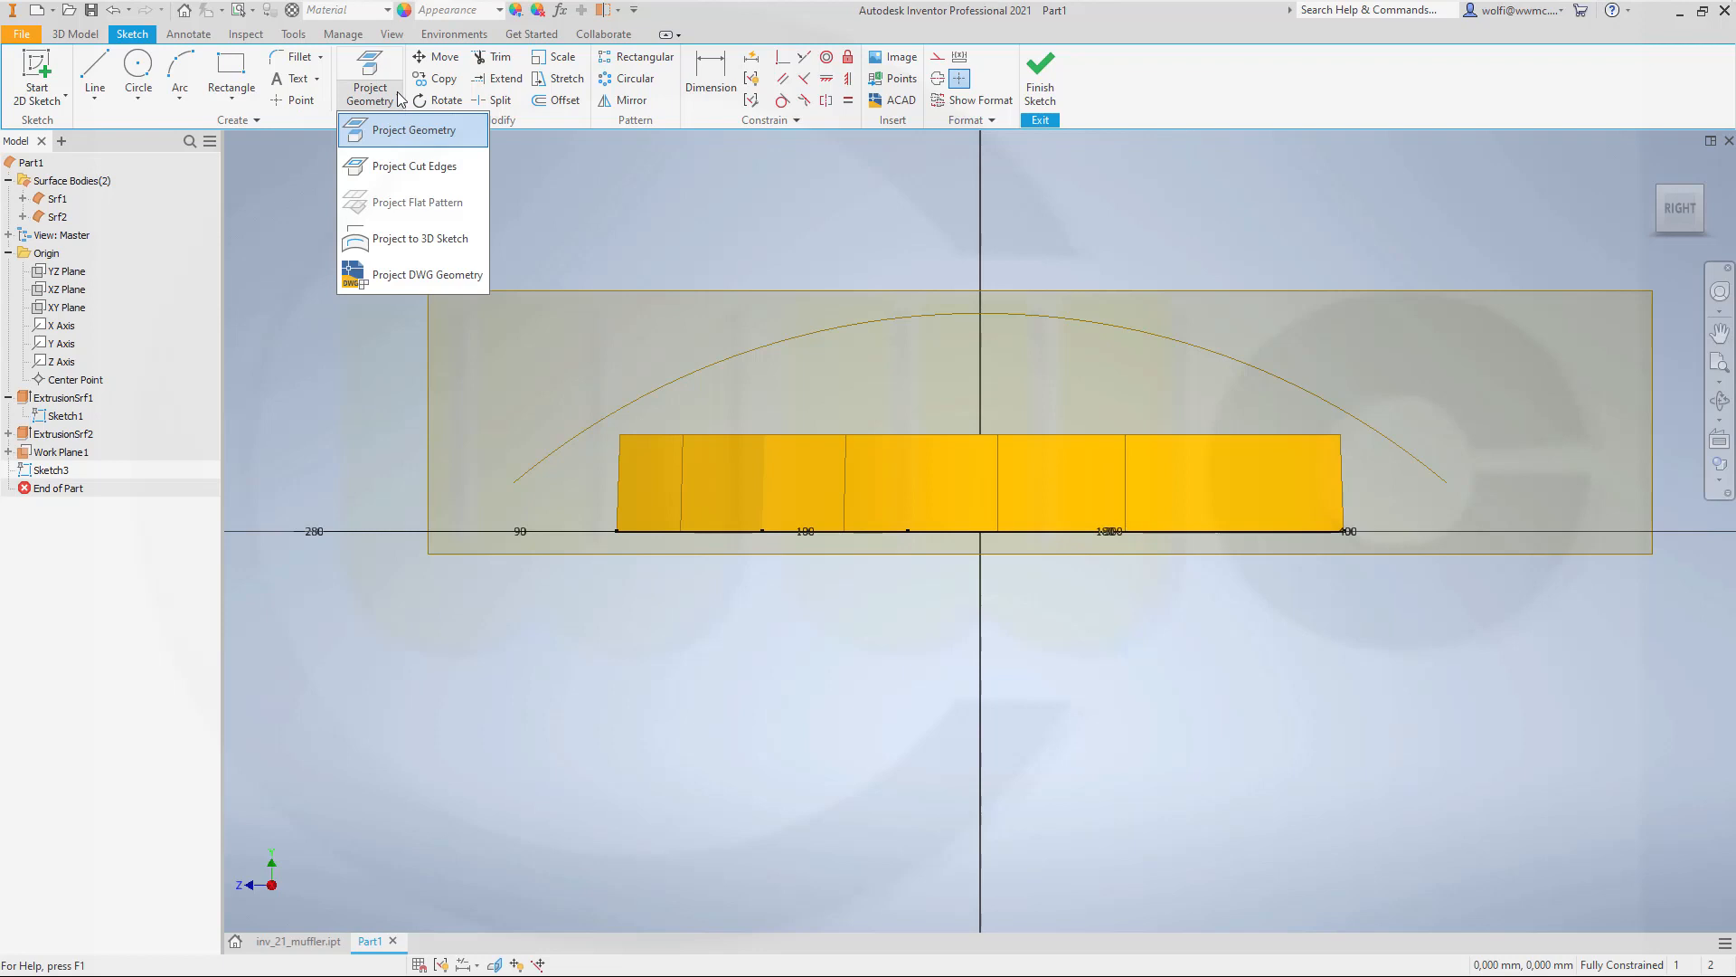
click(383, 169)
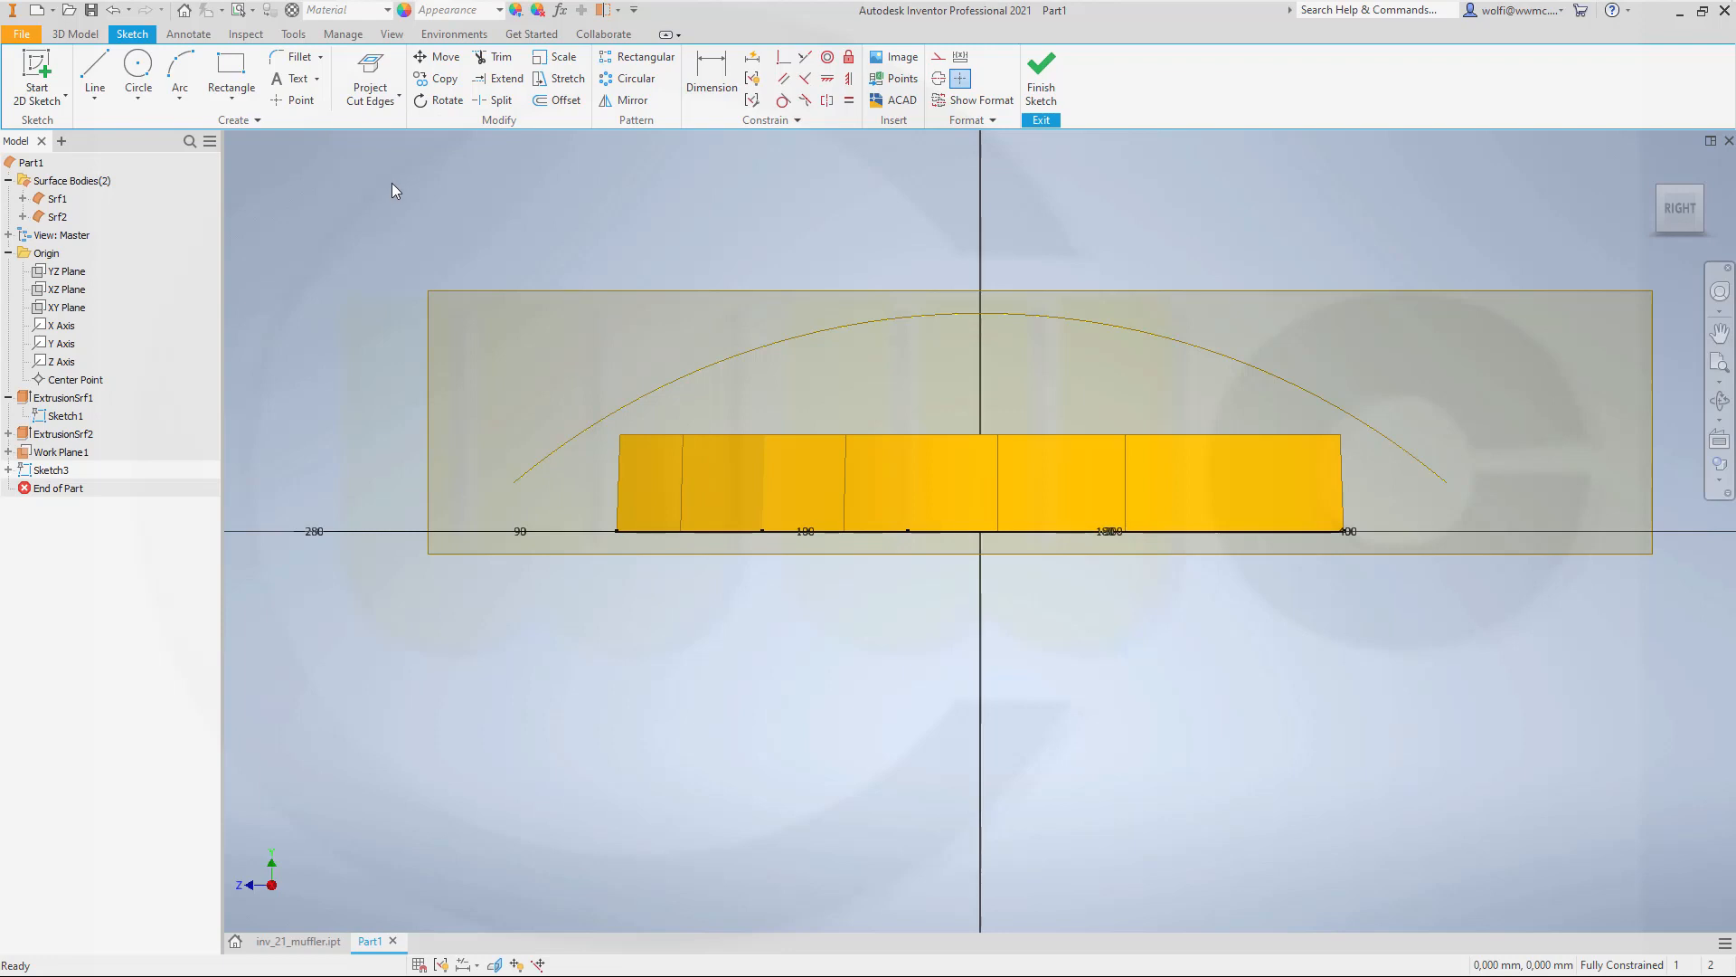
Draw a tangent arc from the upper end of each projected wall edge up to the arched surface.
shift+middle_drag(384, 213, 403, 234)
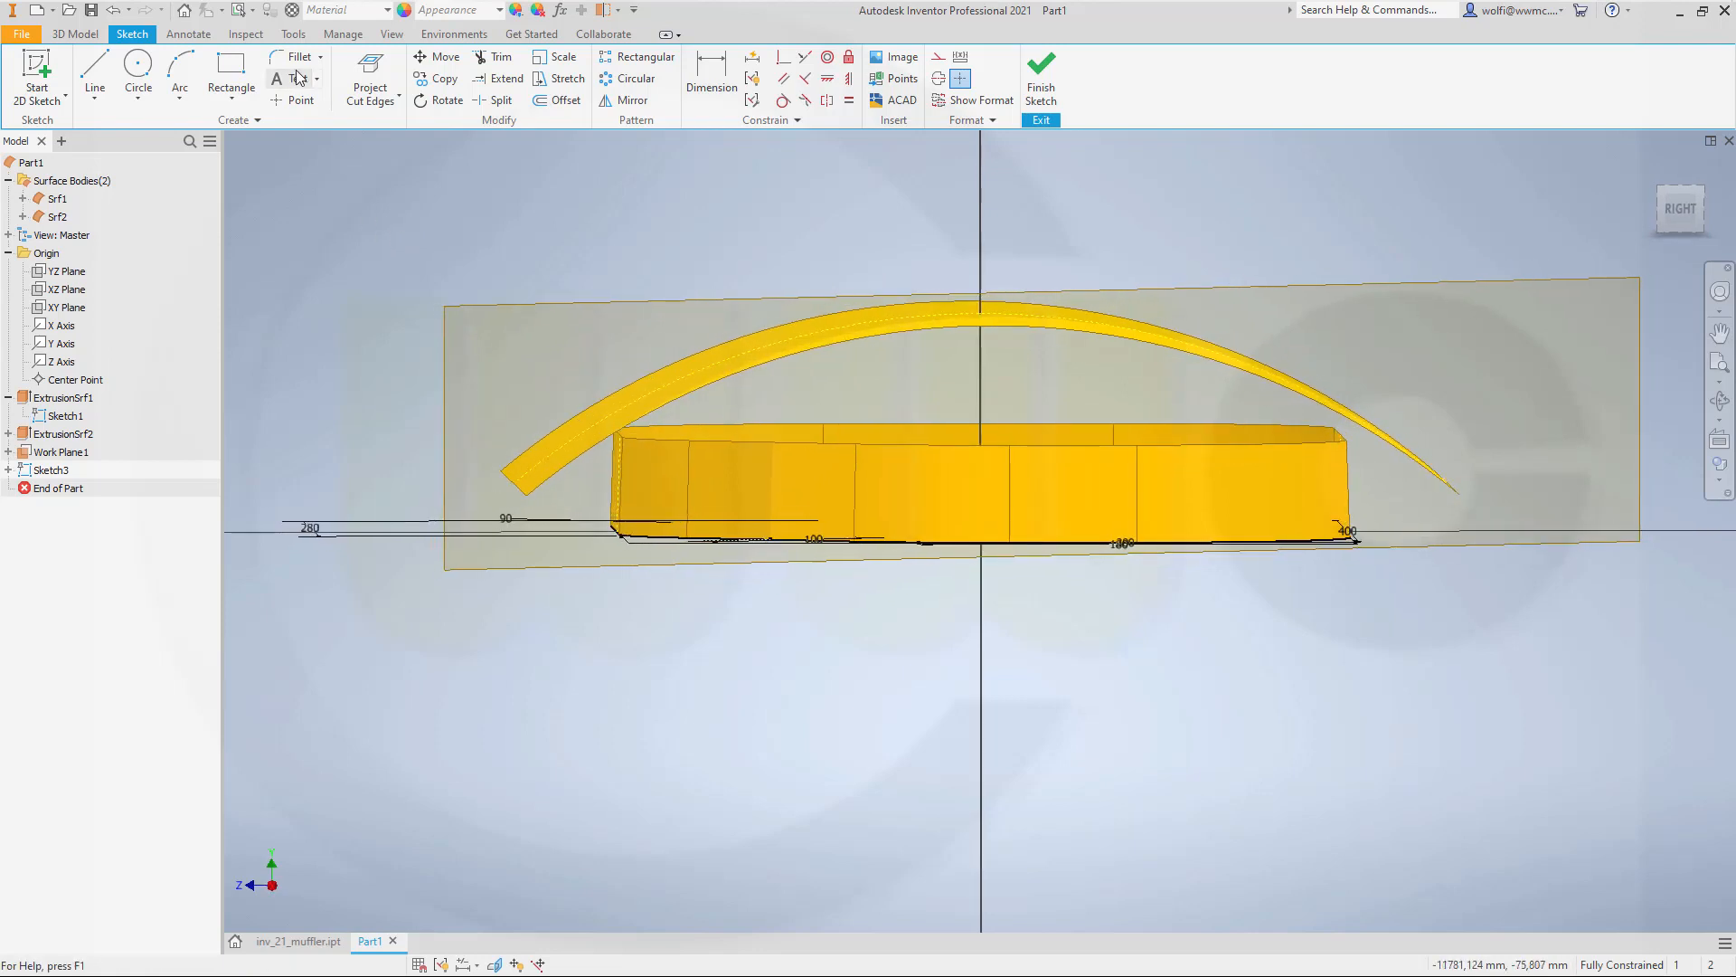
click(179, 102)
click(188, 167)
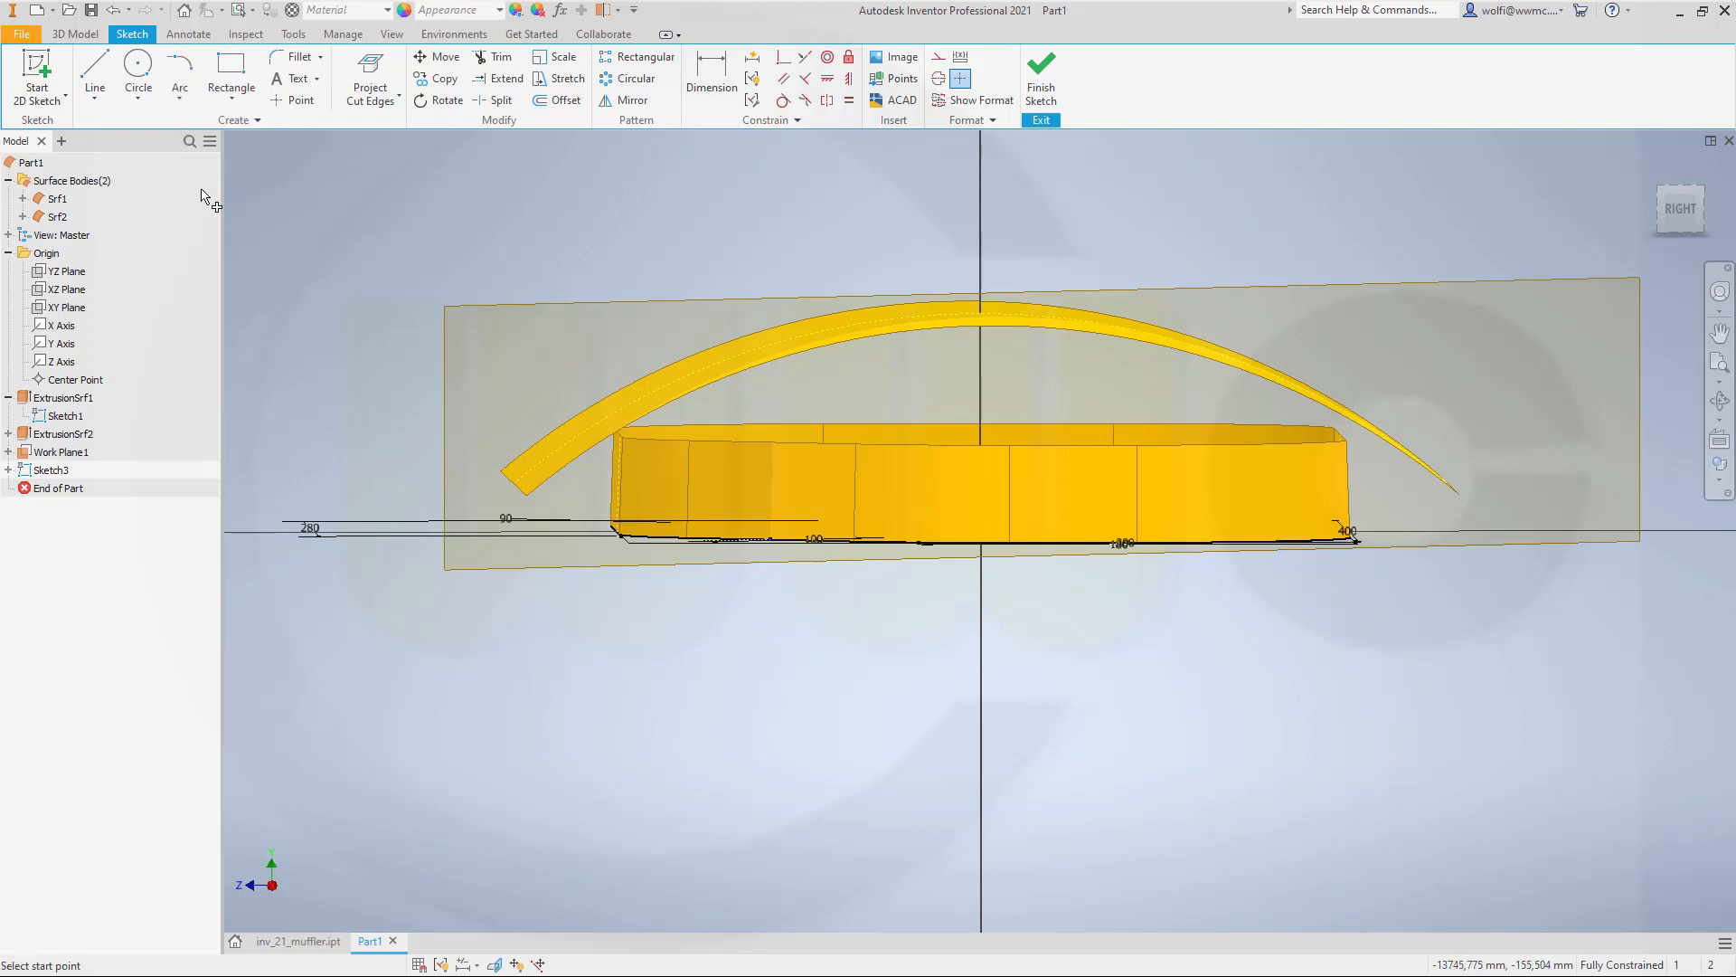
click(620, 435)
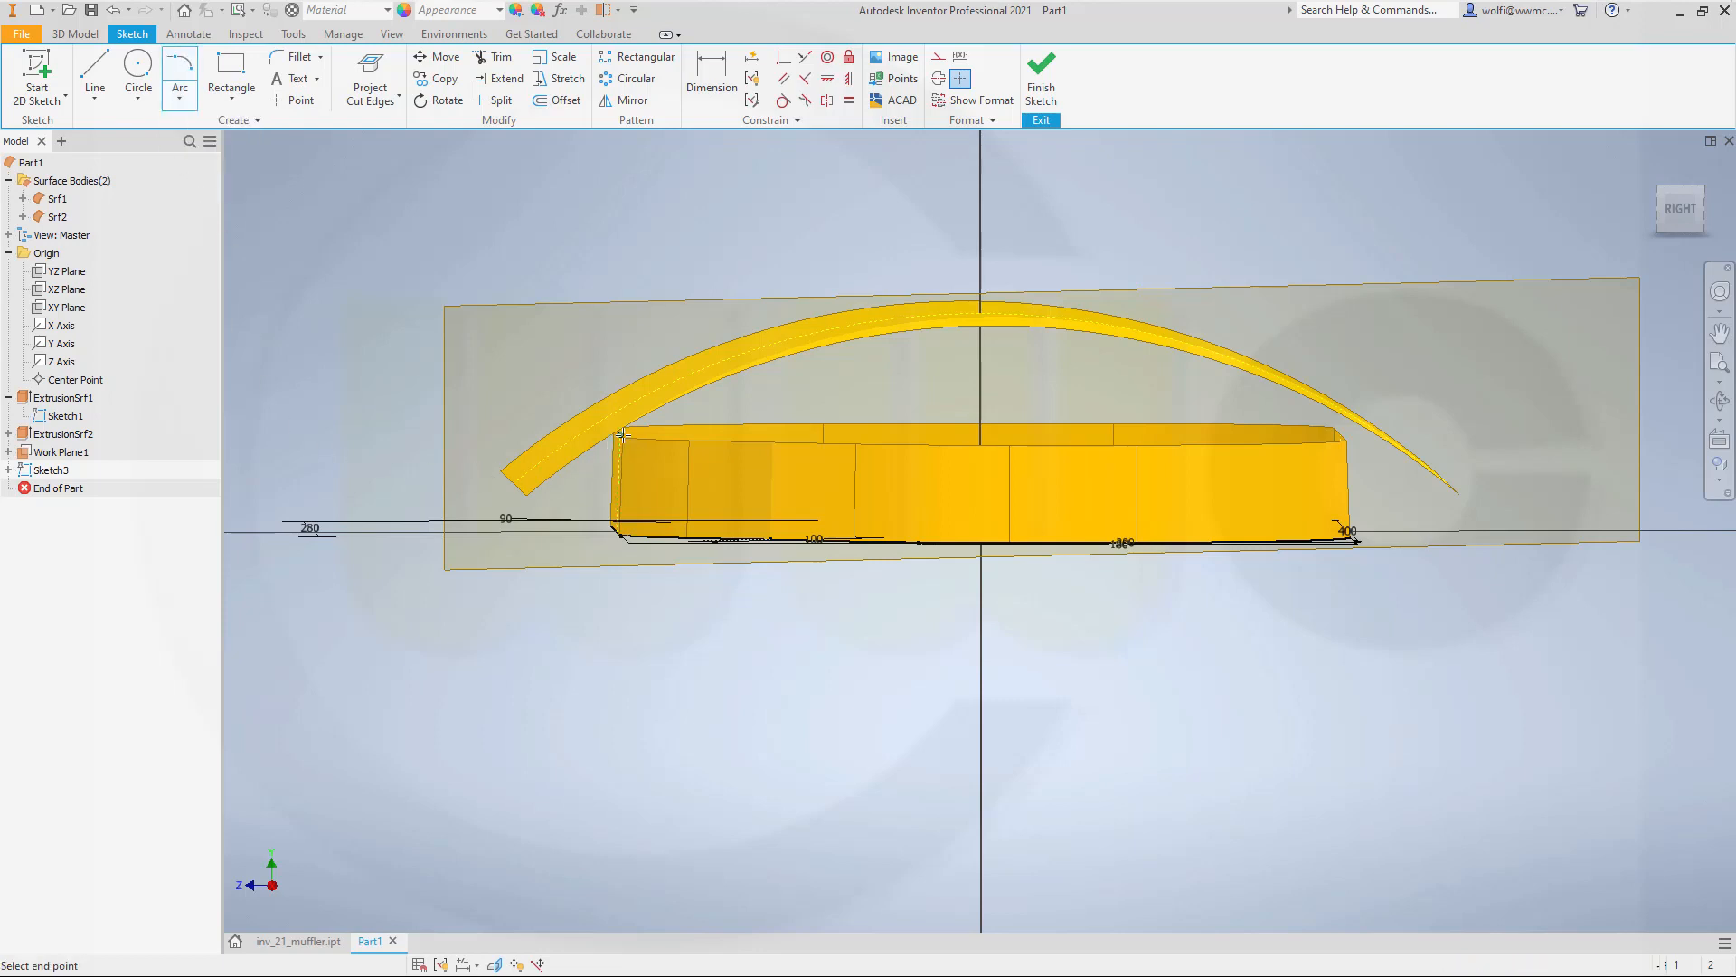
click(694, 373)
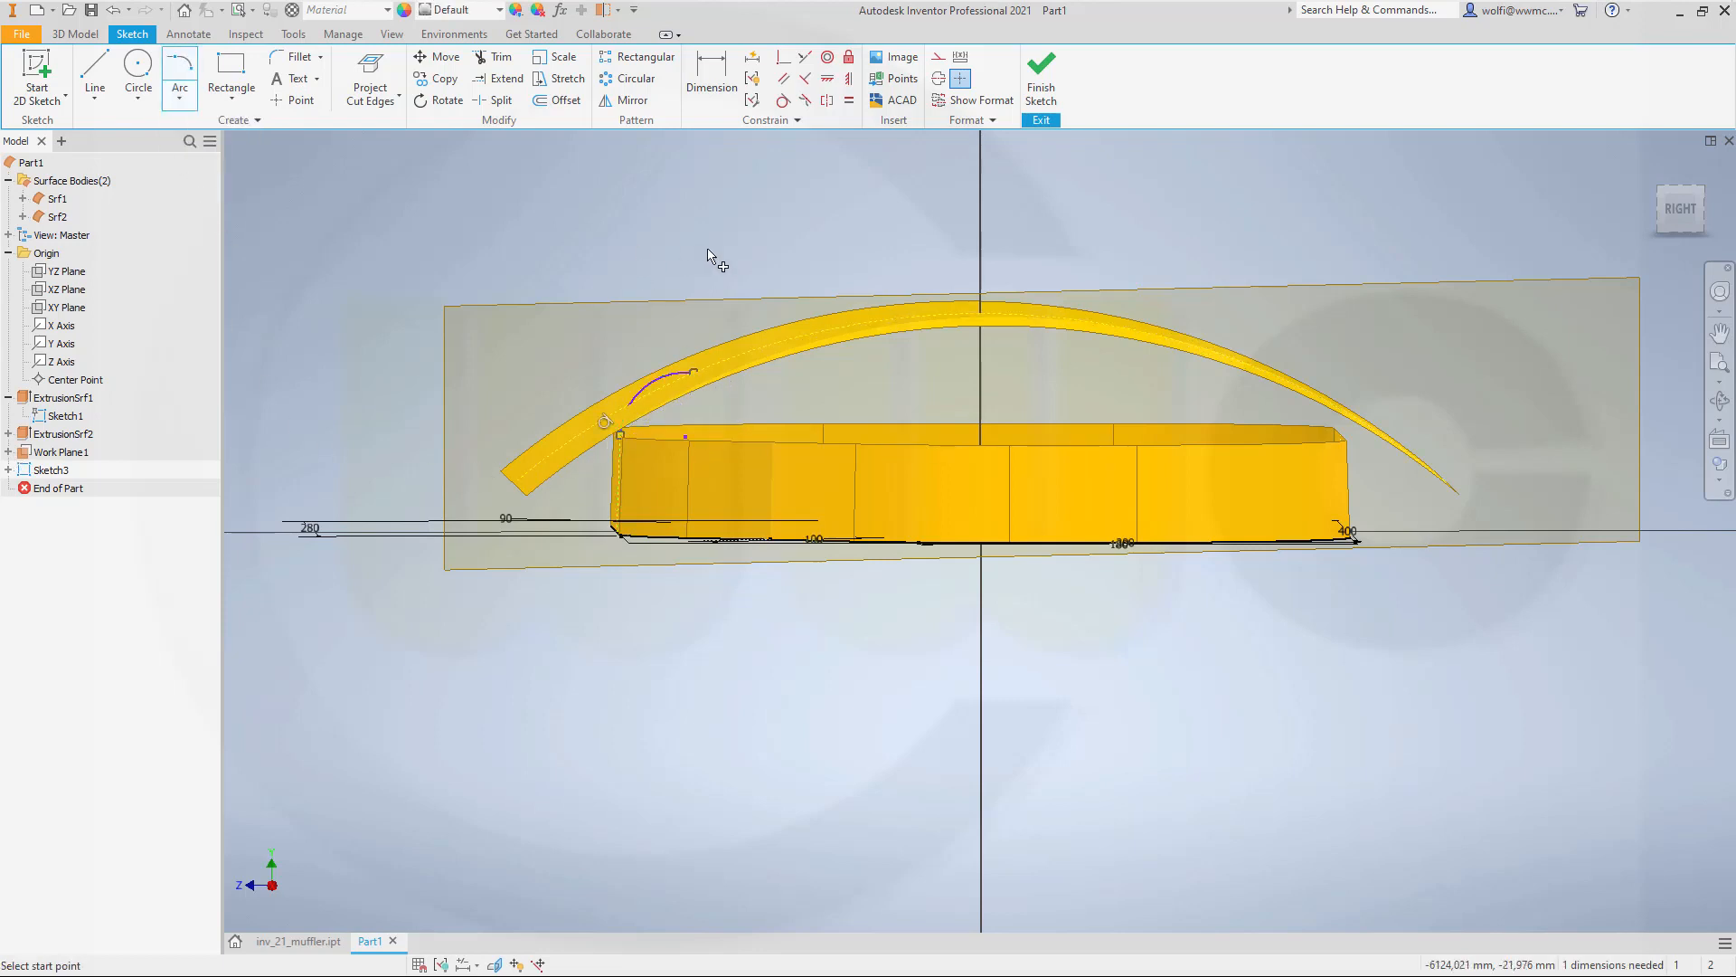
click(1341, 435)
click(1220, 352)
Make both arcs tangent to the projected arch curve and finish the sketch.
click(783, 99)
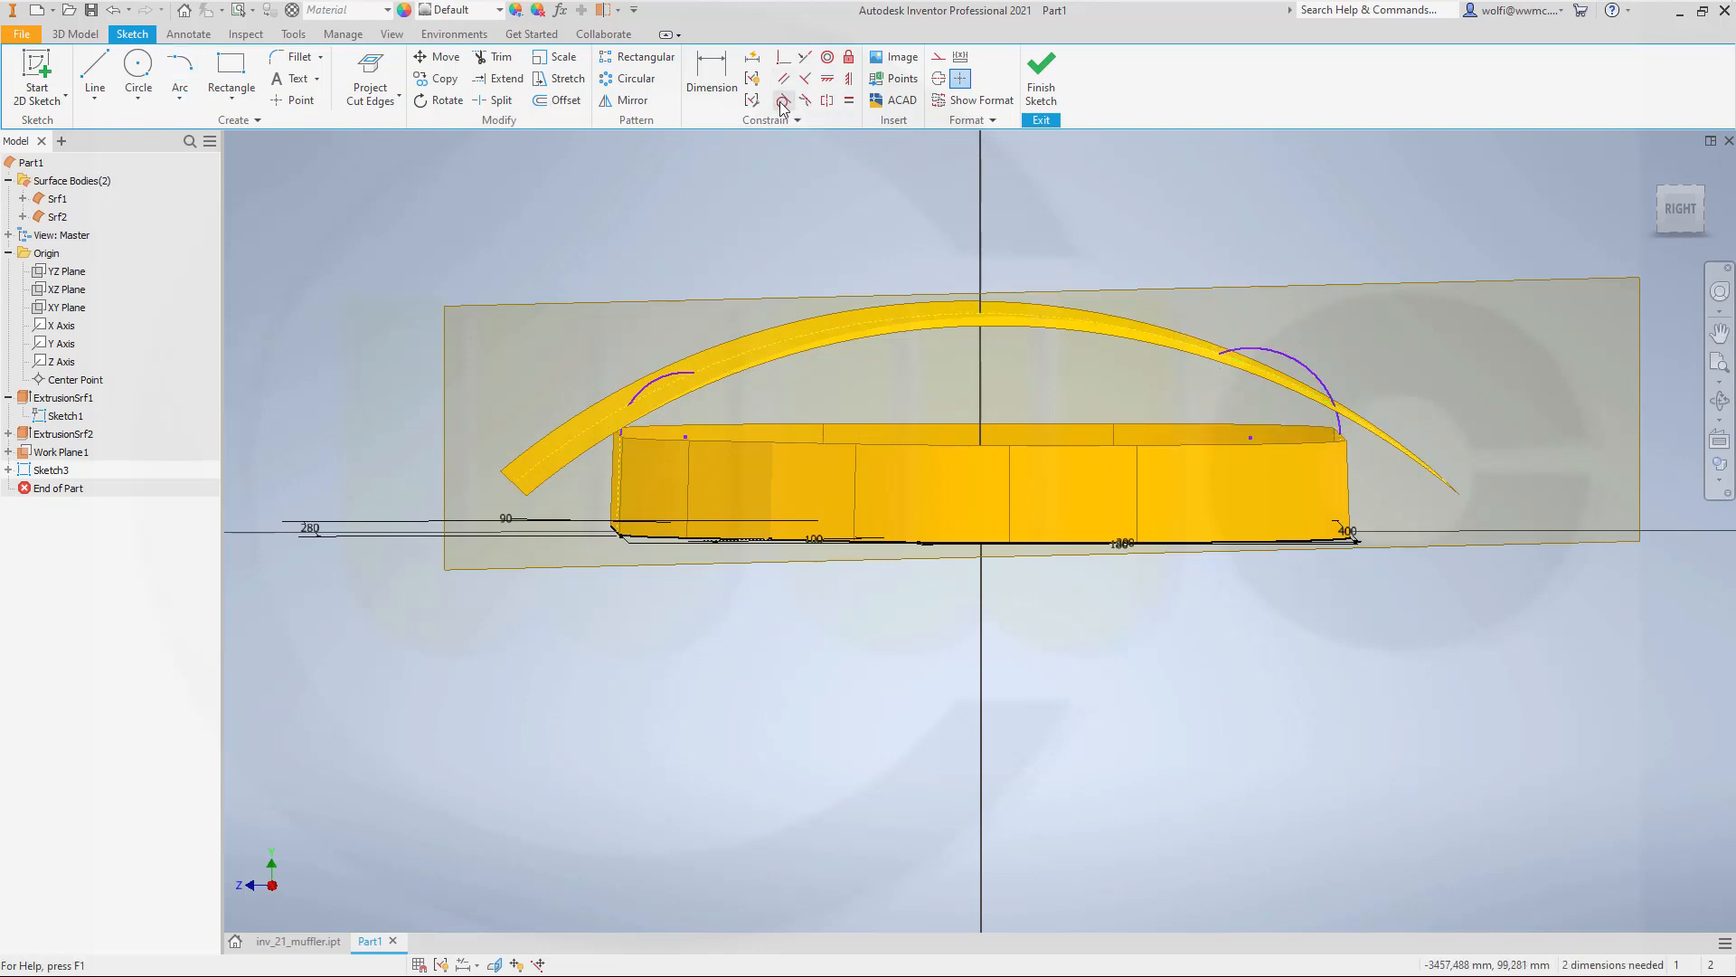
click(680, 372)
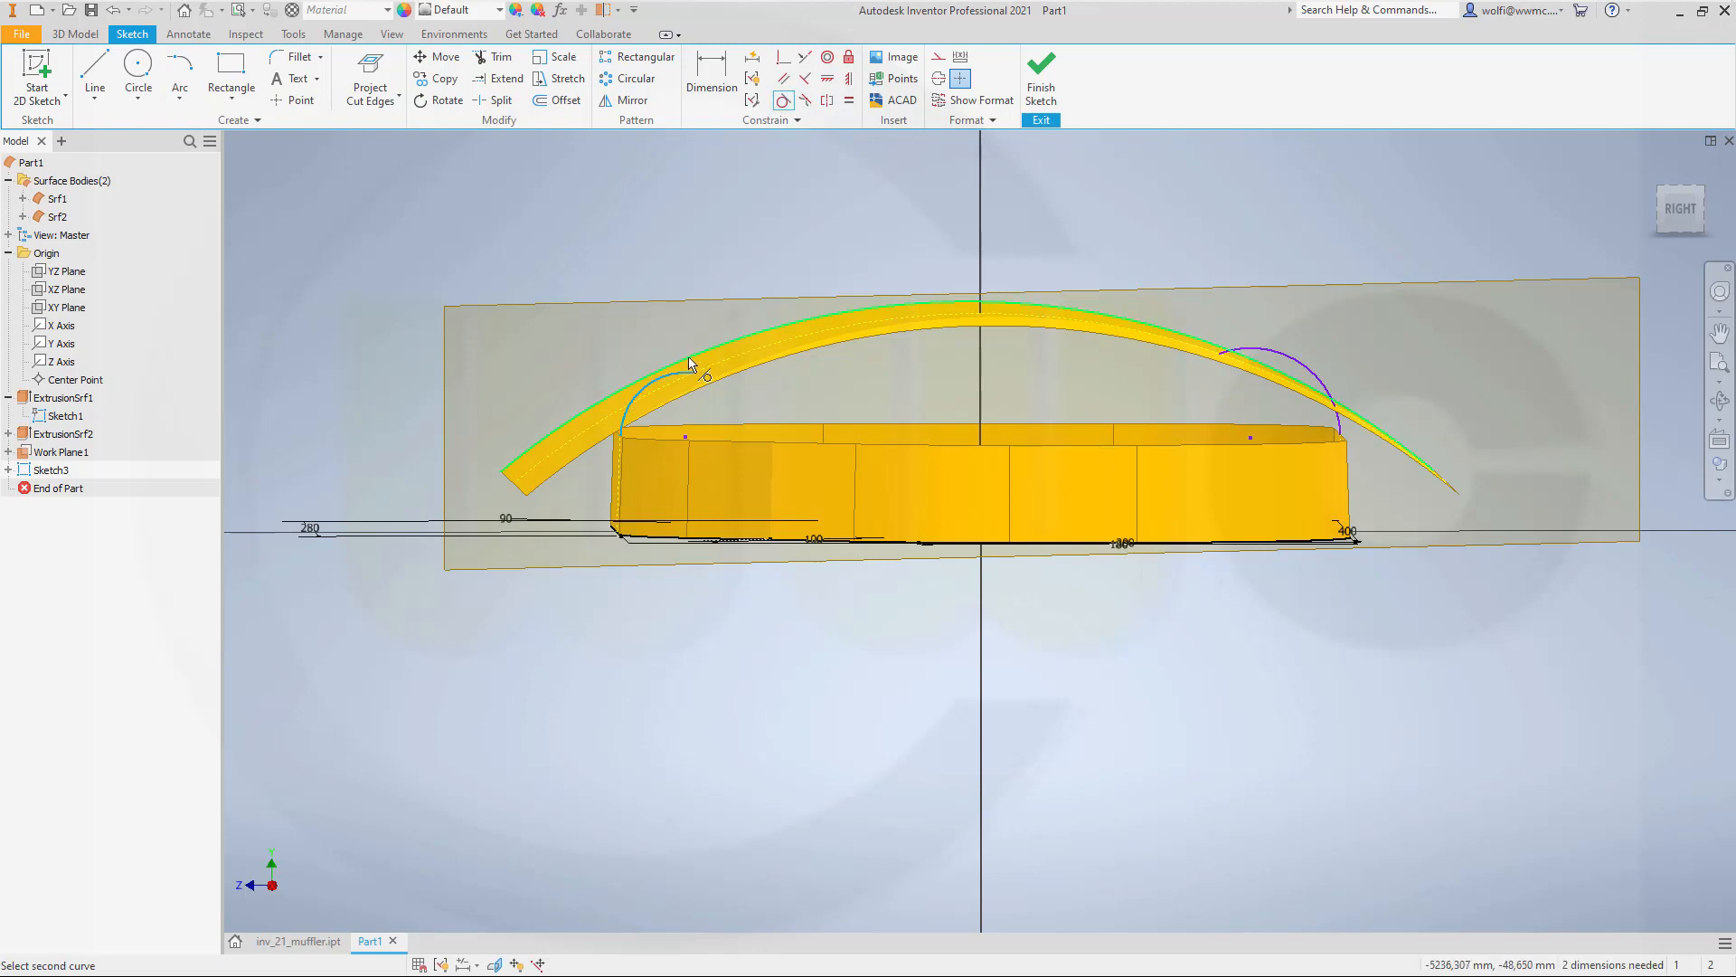
click(717, 368)
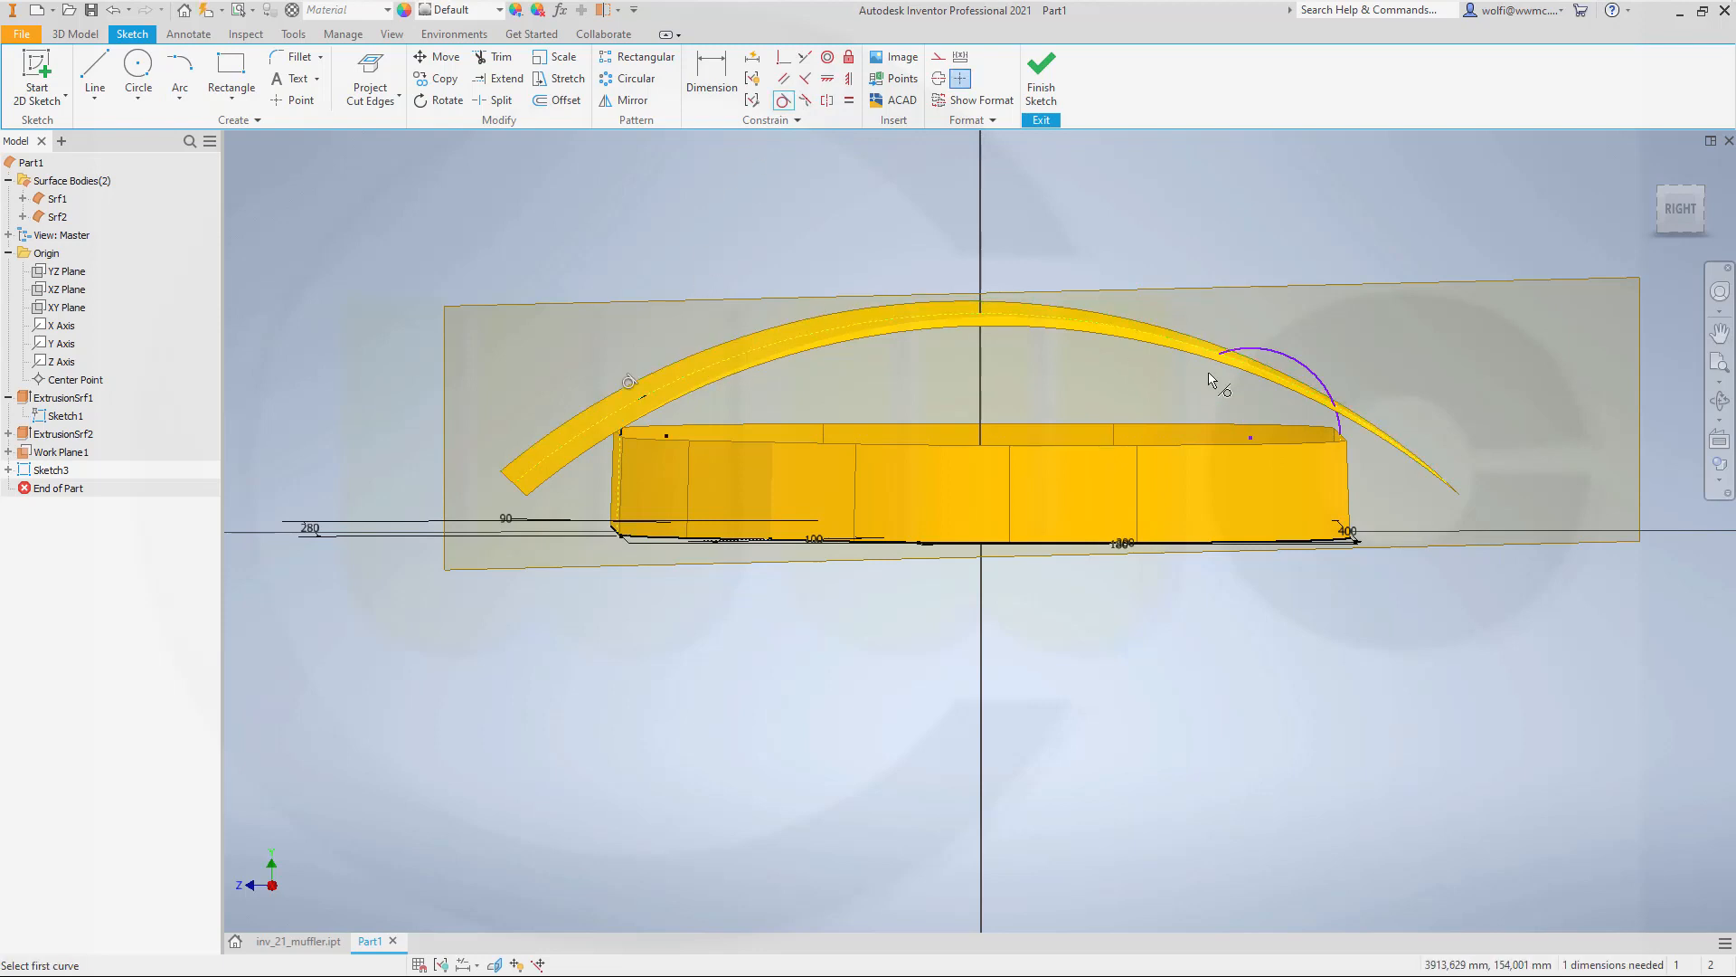
click(1243, 356)
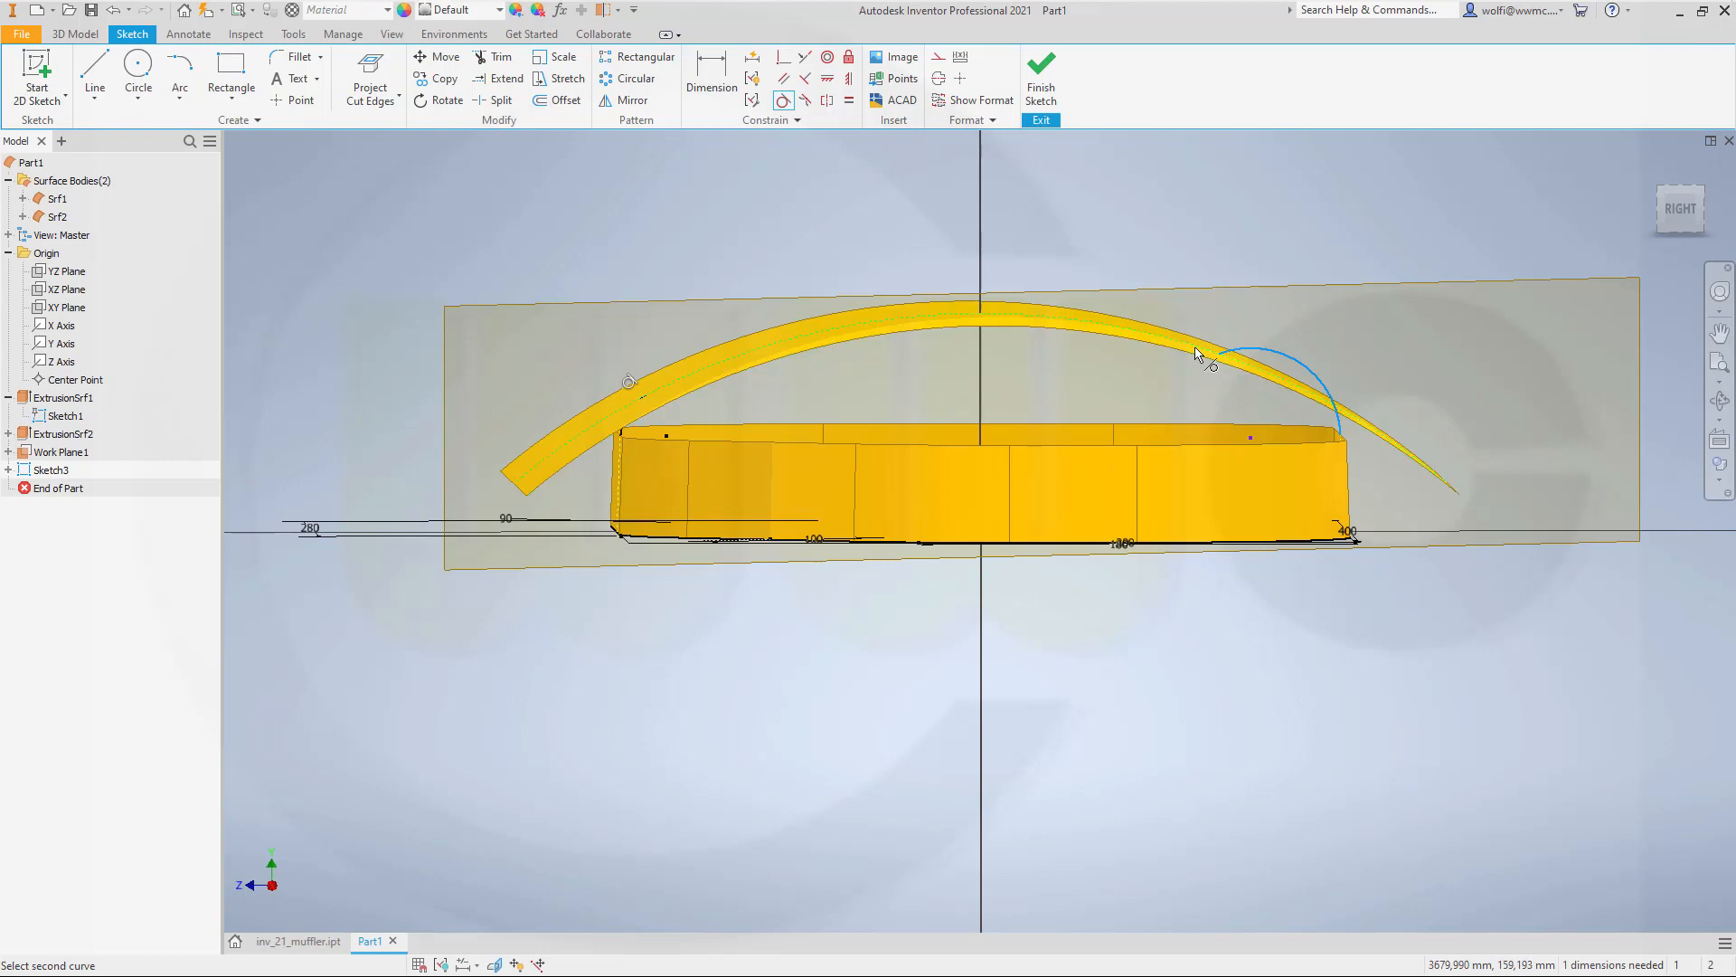
click(1196, 350)
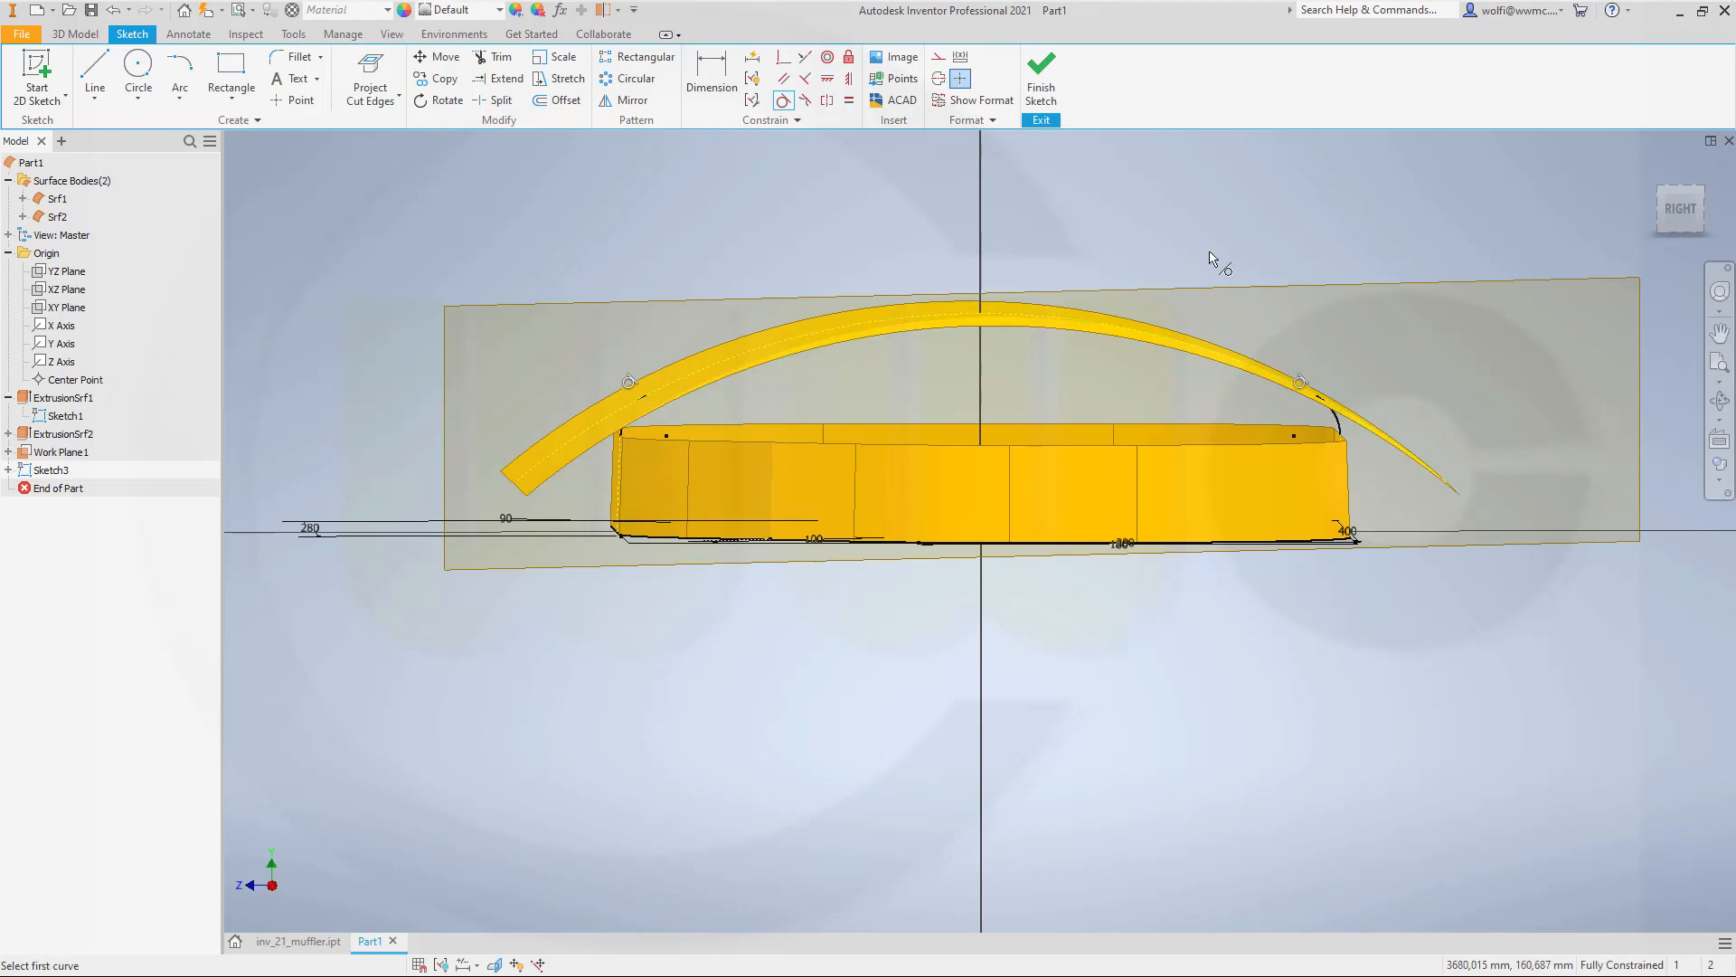
click(1047, 95)
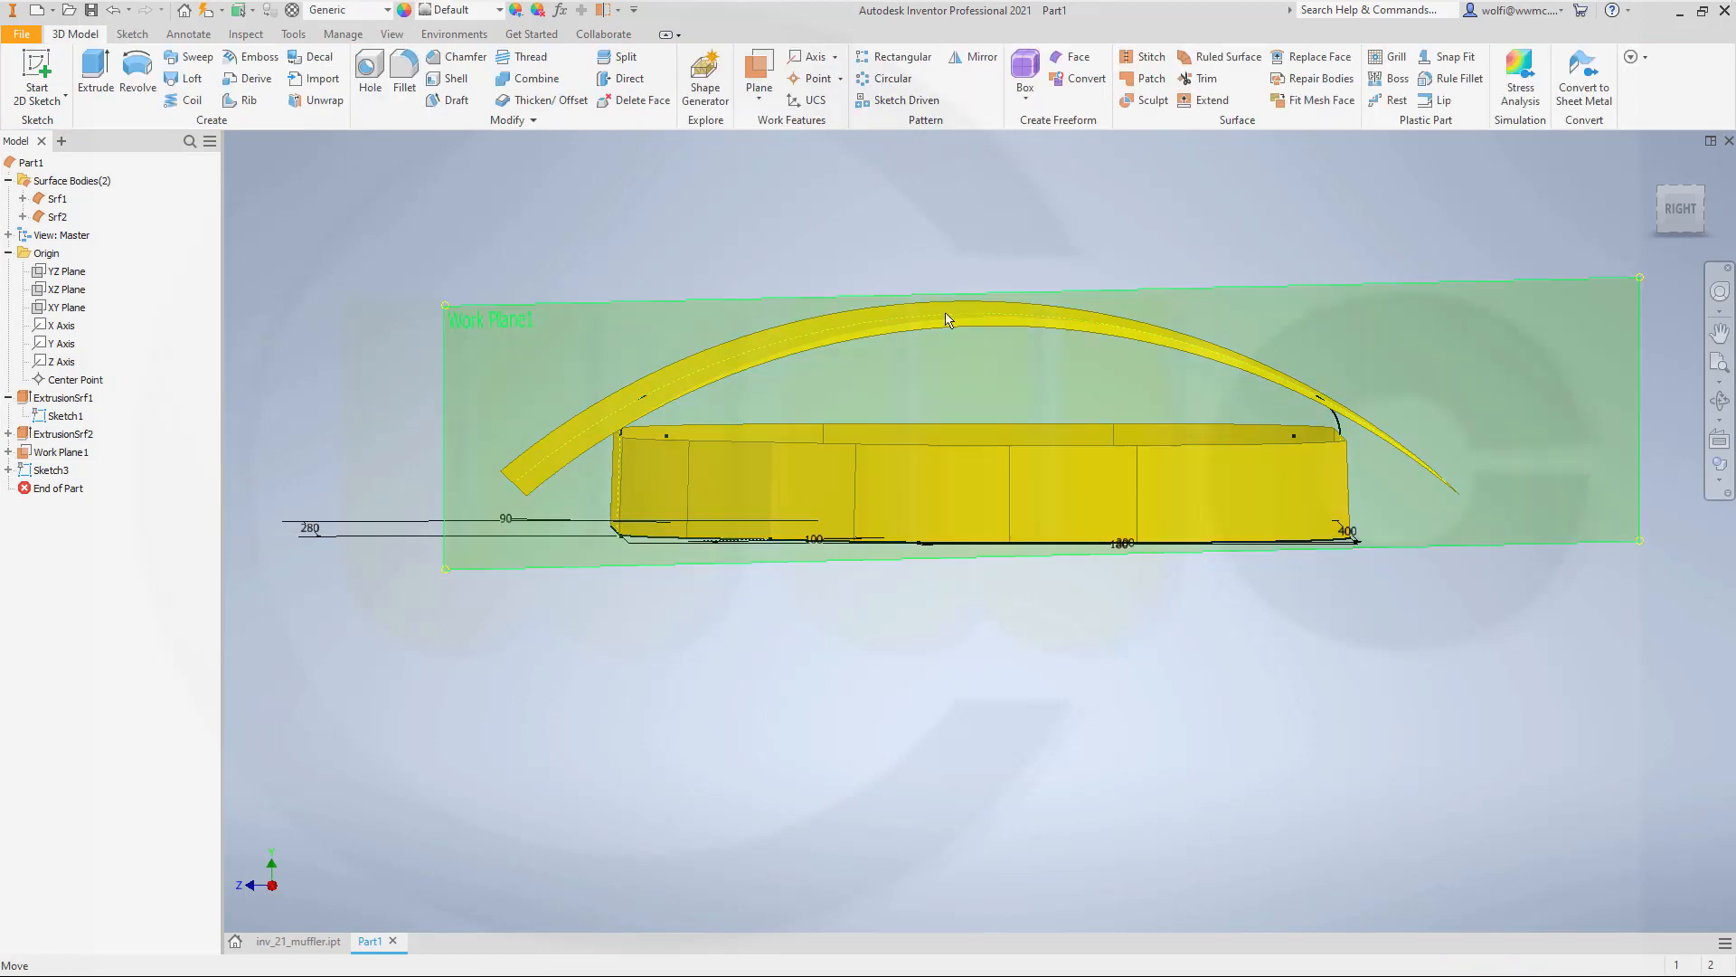
Start a sketch on the XY Plane and draw a tangent arc from one wall's upper end to the arched surface's crest line.
mouse_move(796, 571)
shift+middle_down()
mouse_move(834, 554)
mouse_move(913, 588)
shift+middle_up()
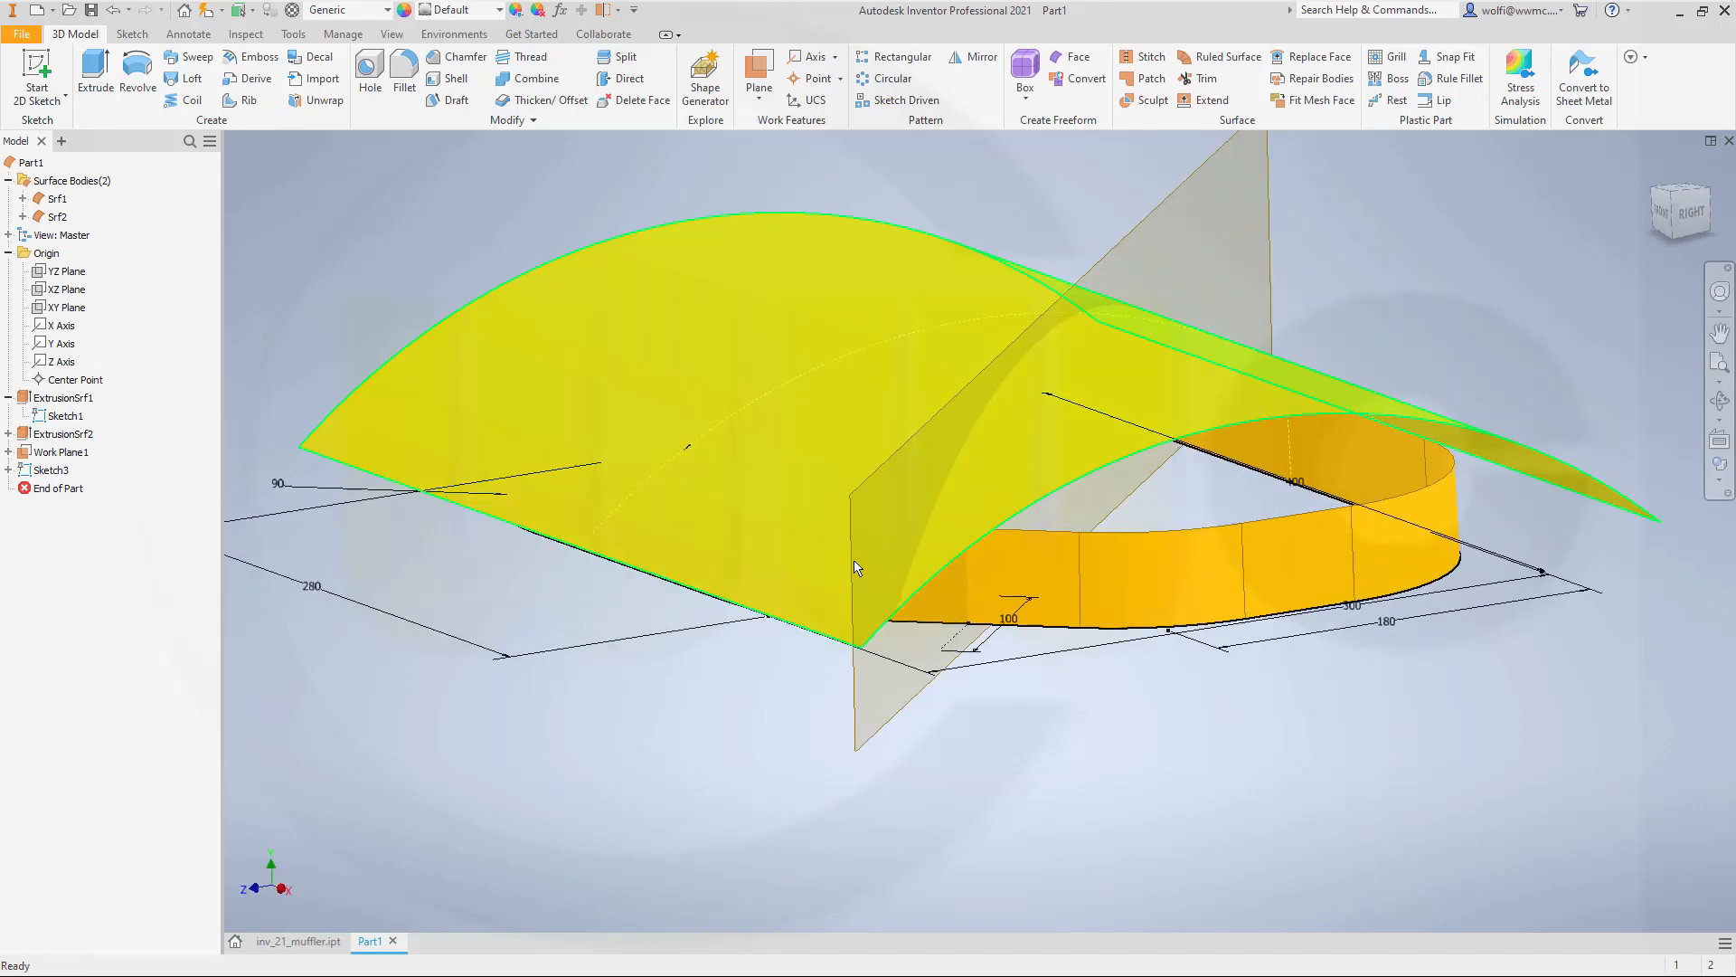
click(33, 67)
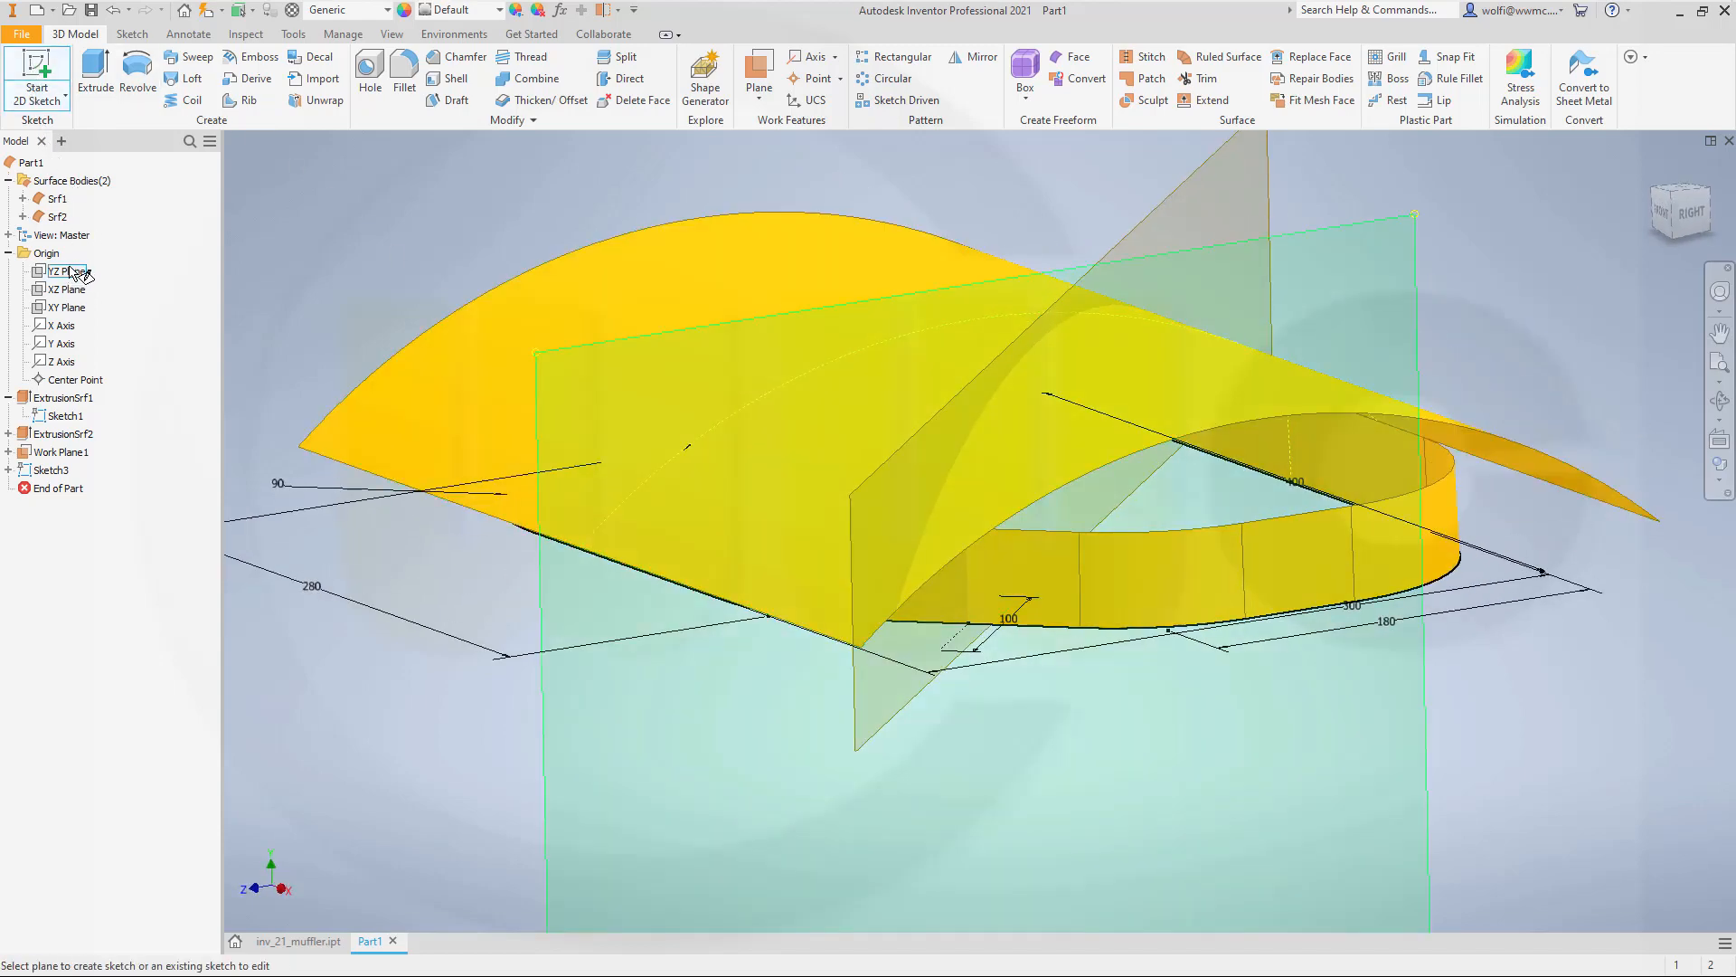
click(65, 308)
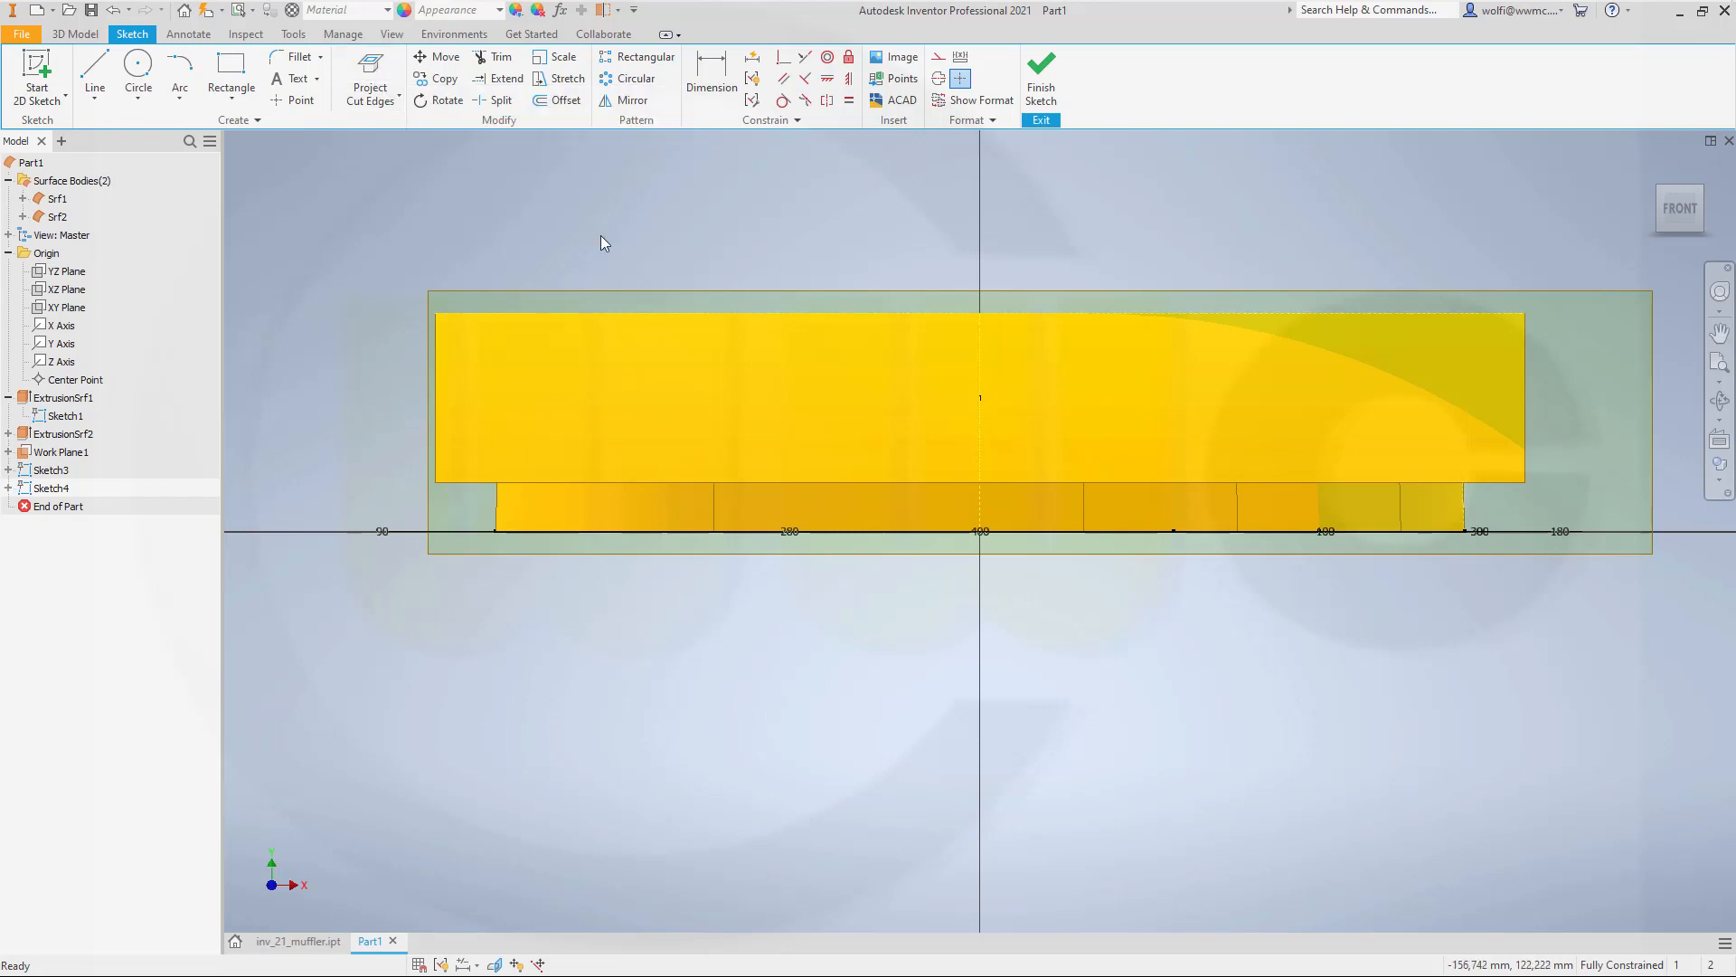
key(F4)
drag(667, 248, 699, 257)
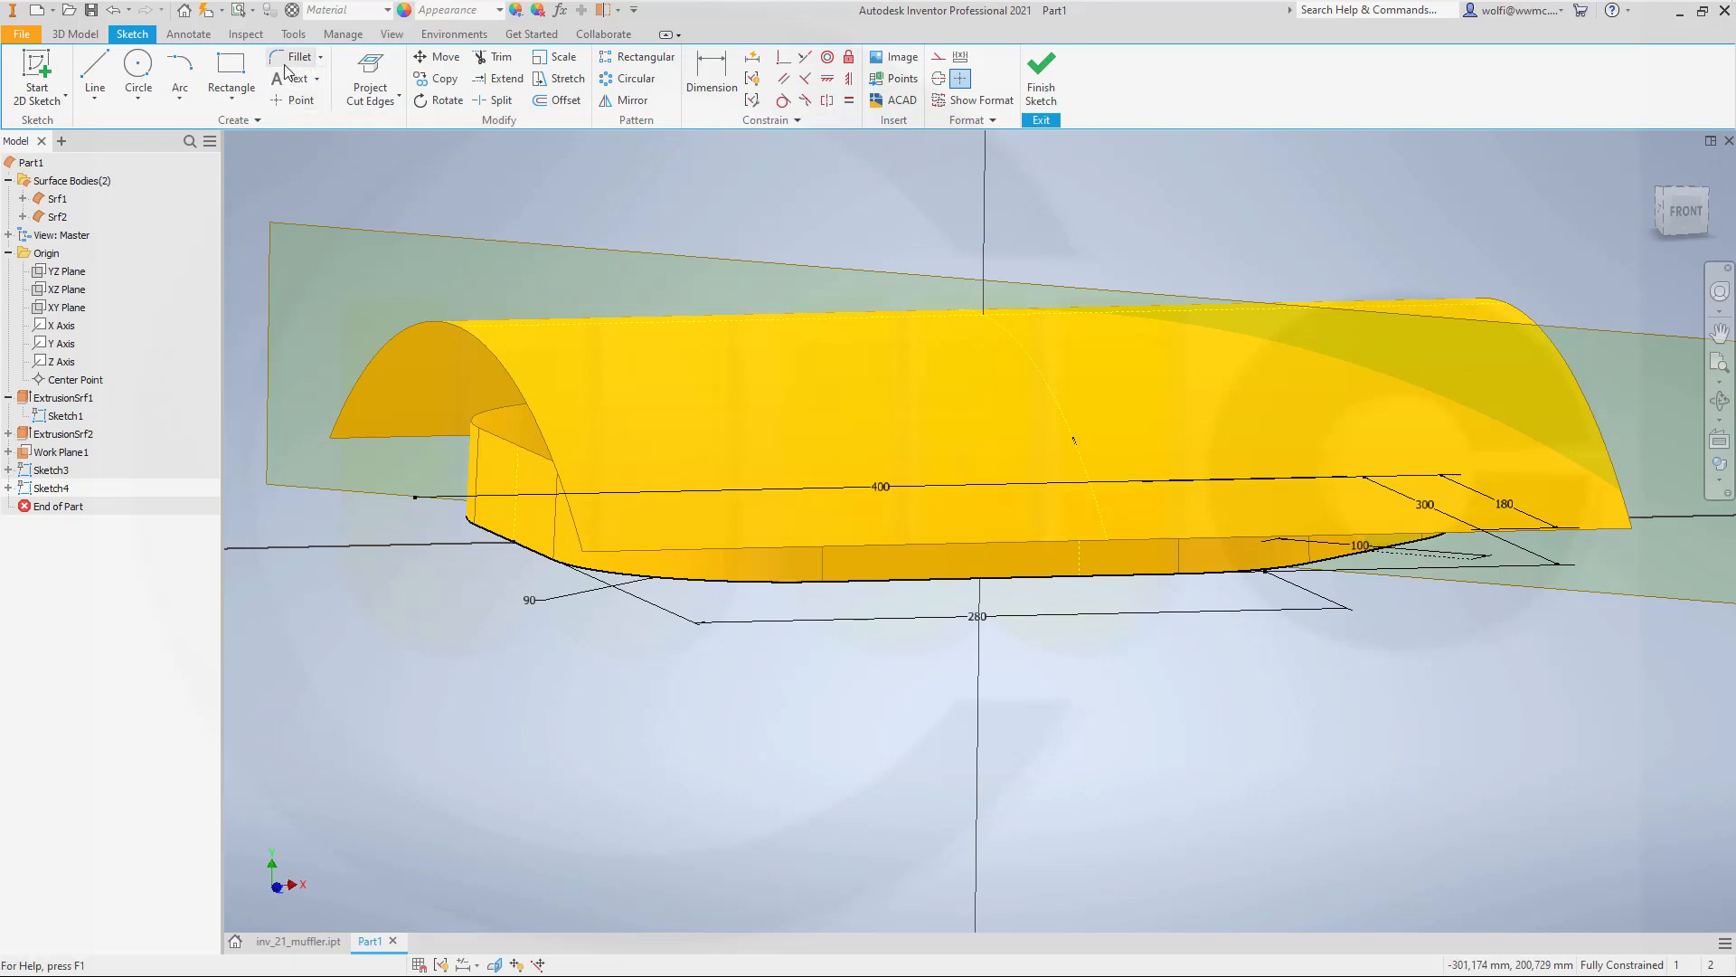
click(178, 73)
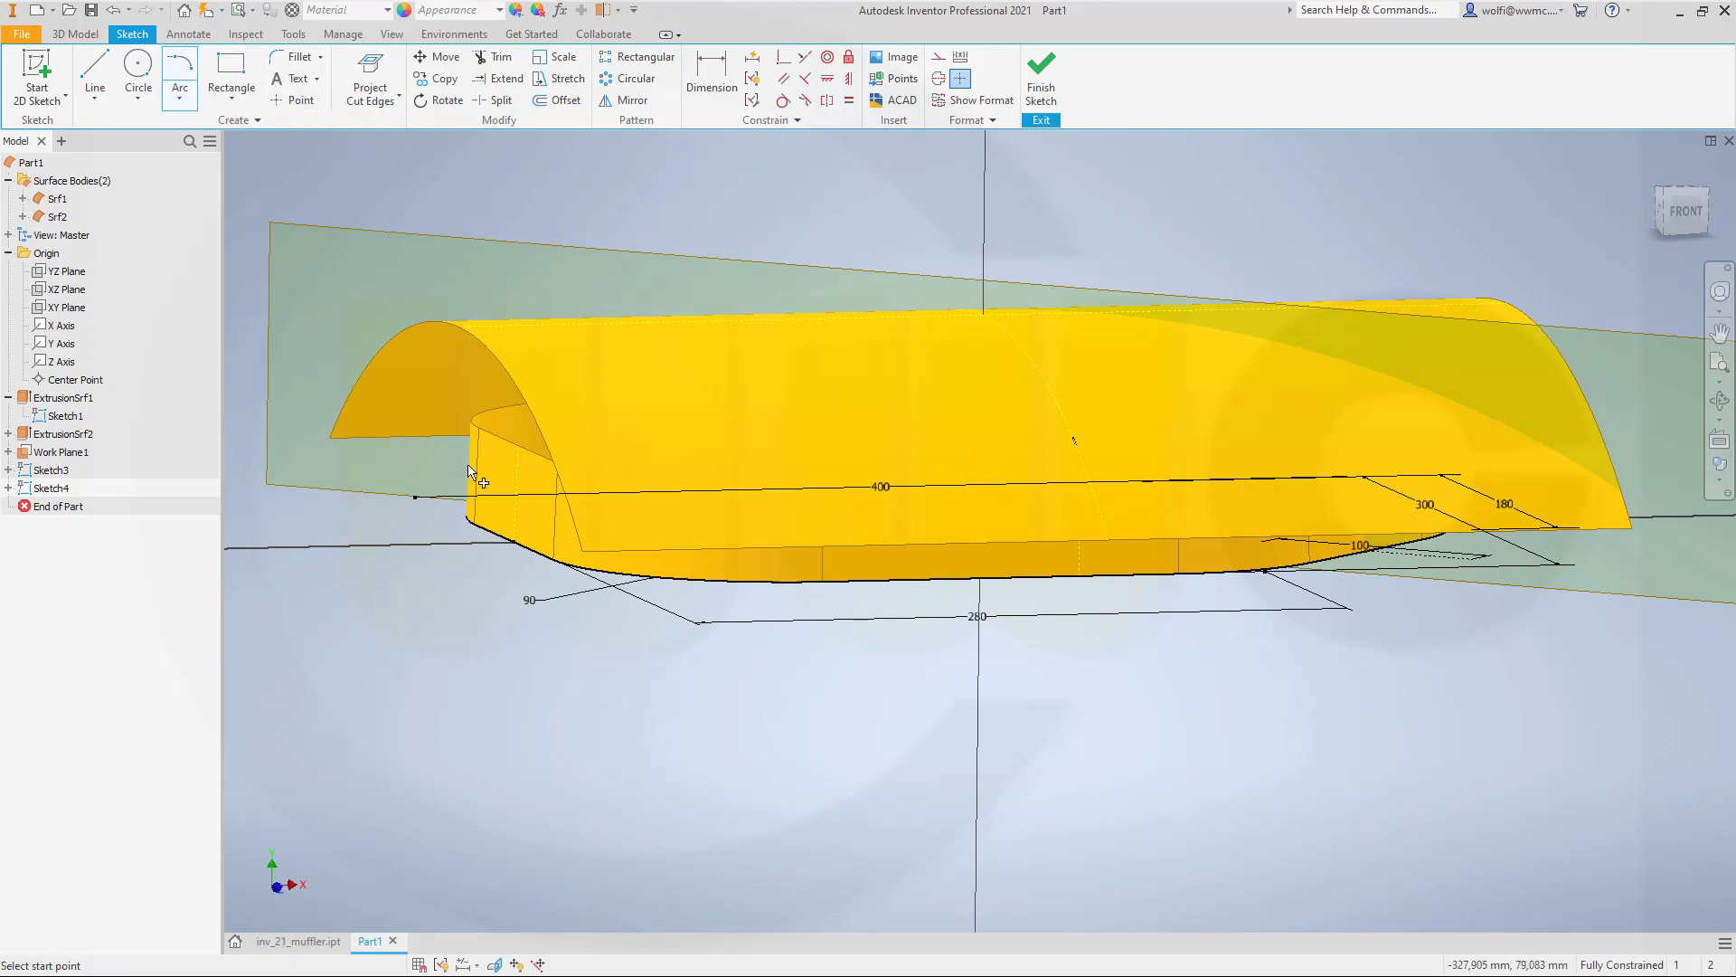
click(518, 446)
click(617, 322)
click(632, 299)
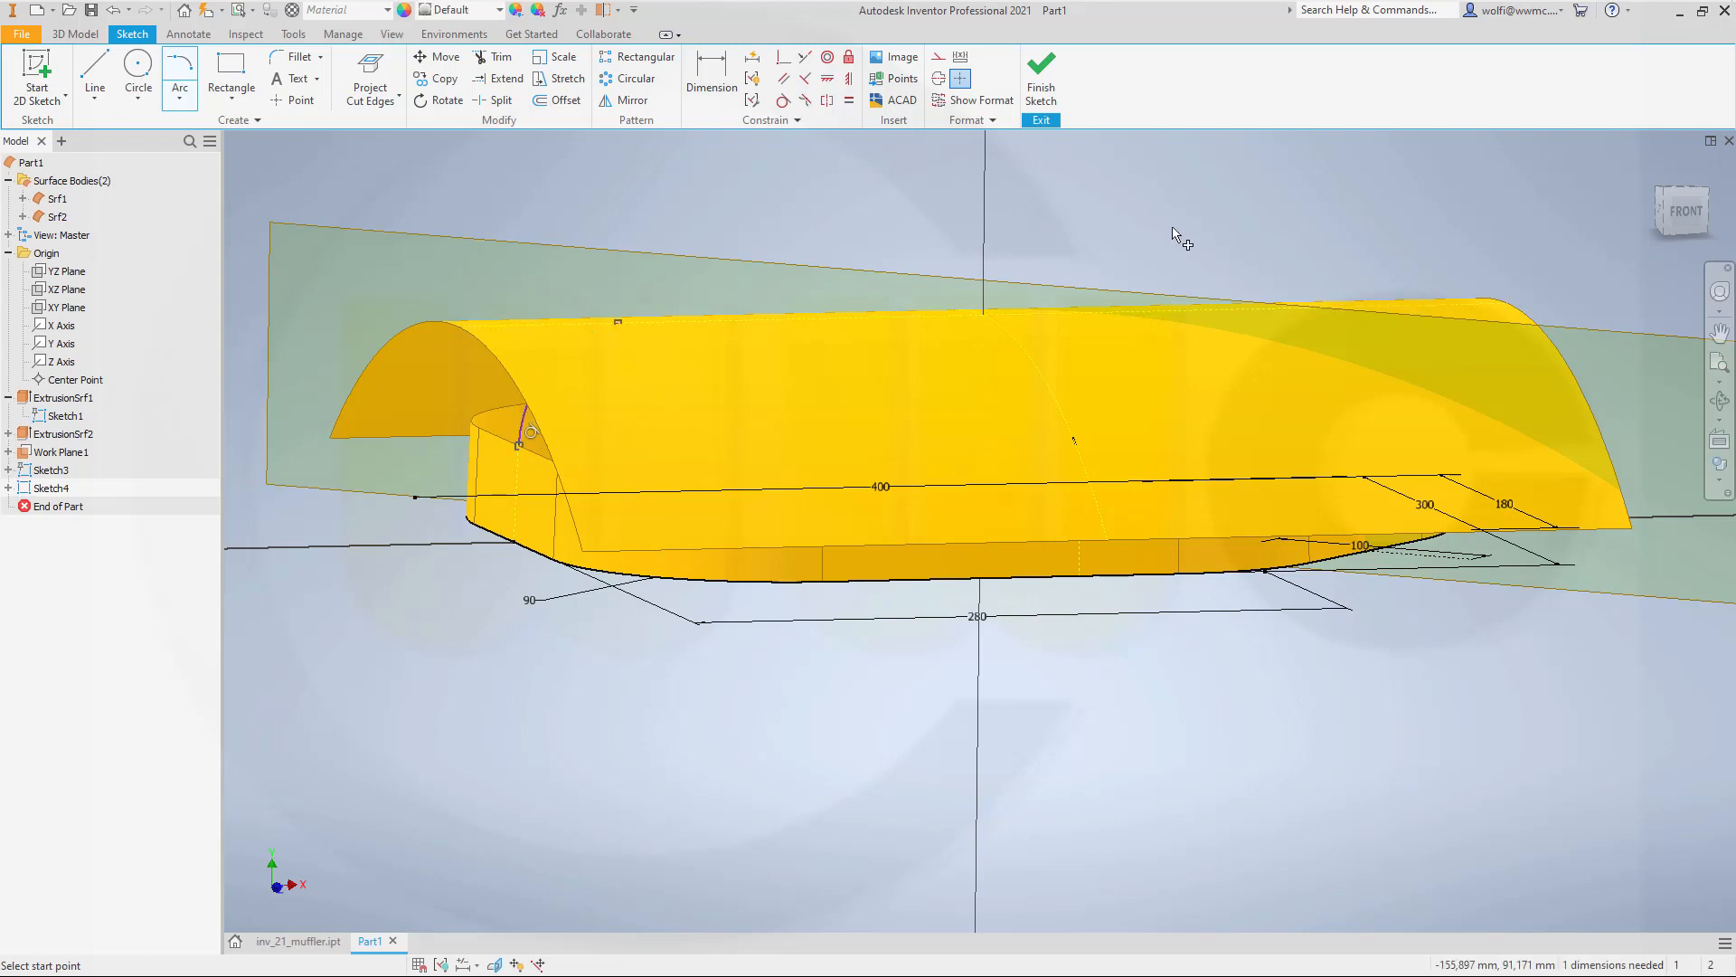
Draw a second tangent arc from the opposite wall's upper end to the crest line.
shift+middle_drag(1436, 666, 1307, 646)
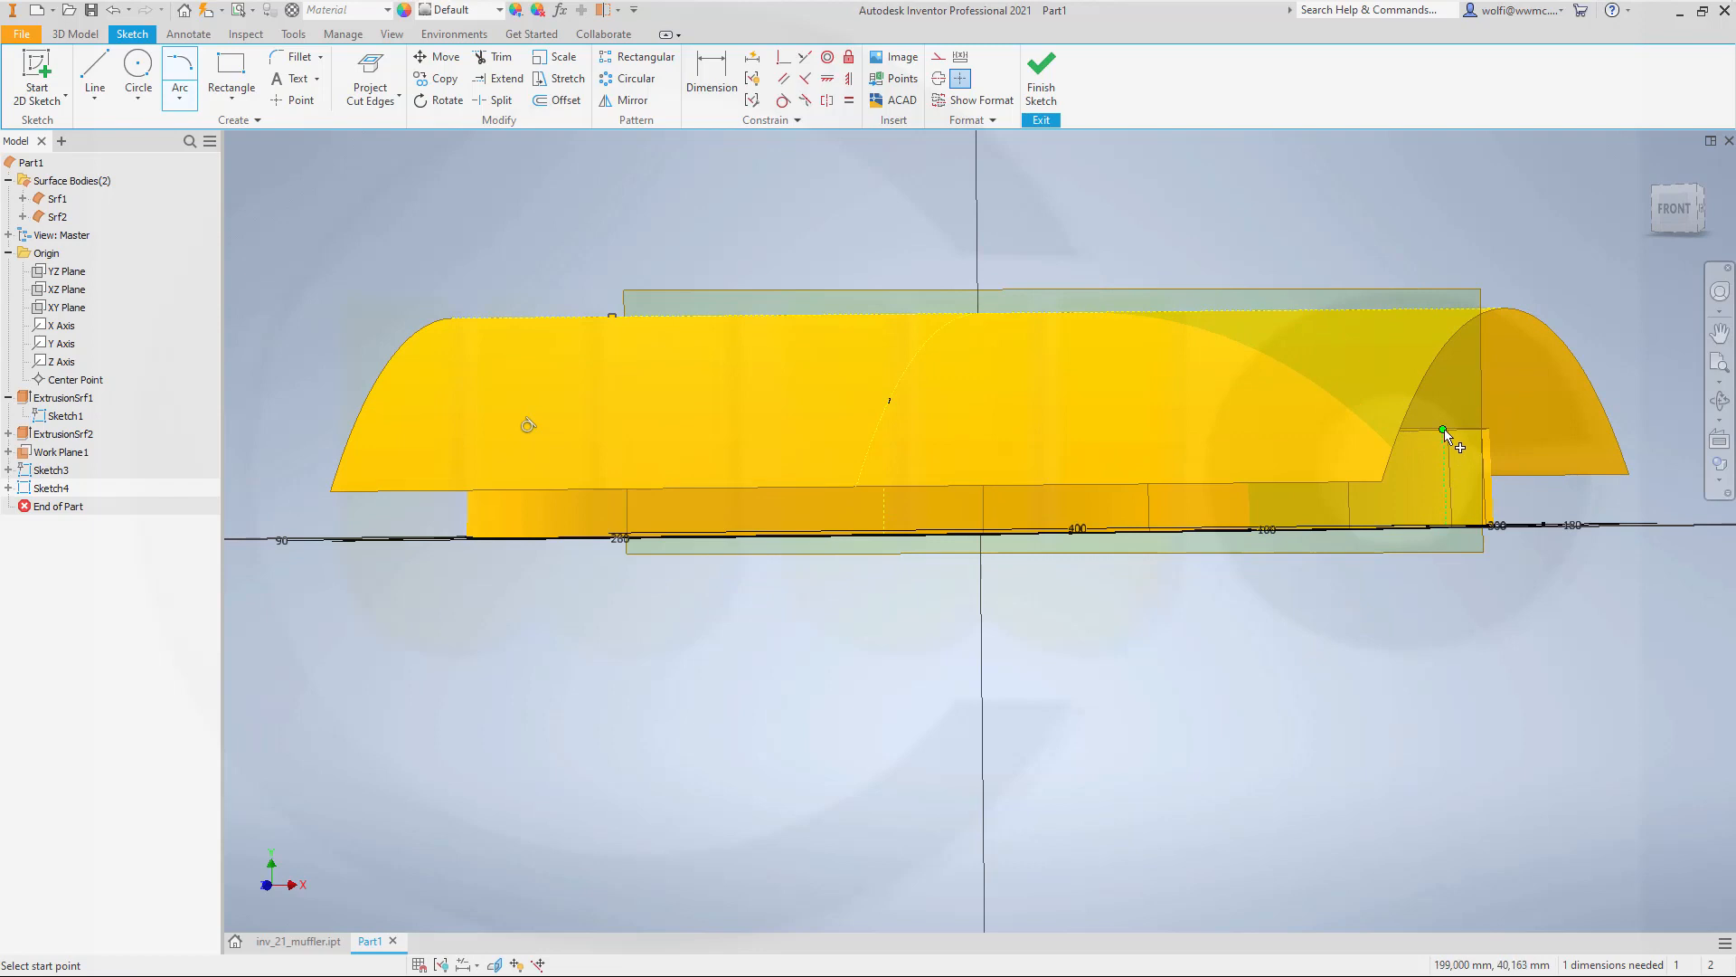
click(1444, 430)
click(1231, 311)
click(1230, 313)
key(Escape)
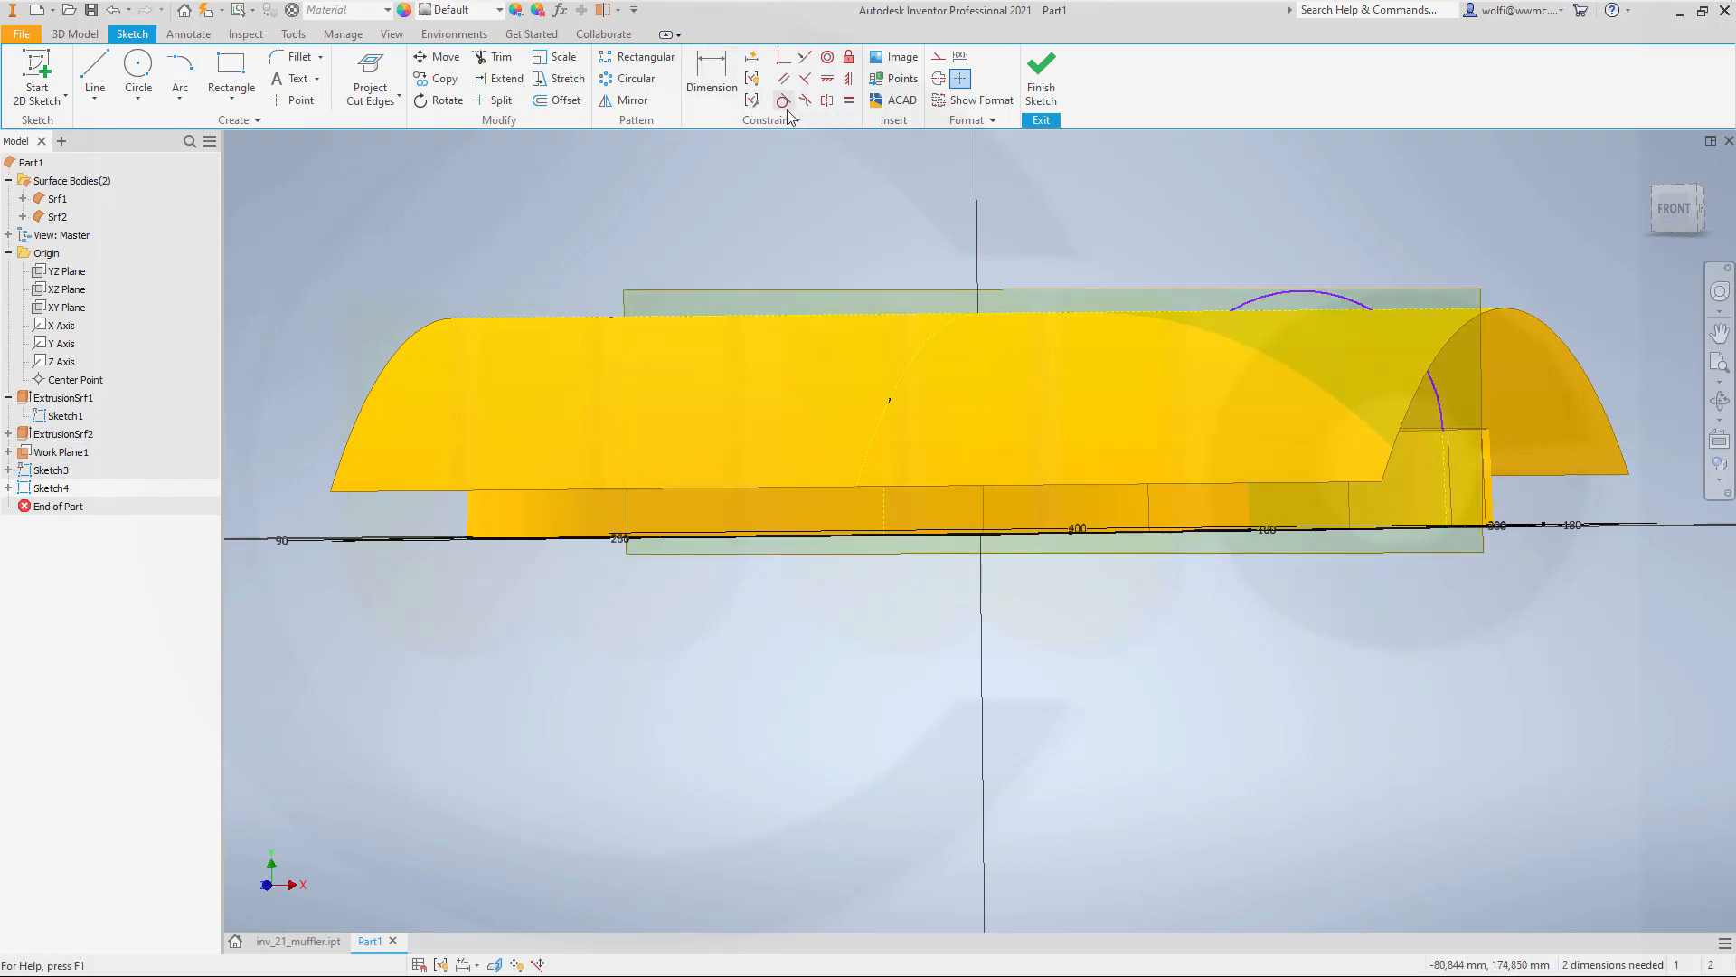
Constrain both arcs tangent to the arched surface's projected crest line and finish the sketch.
click(784, 100)
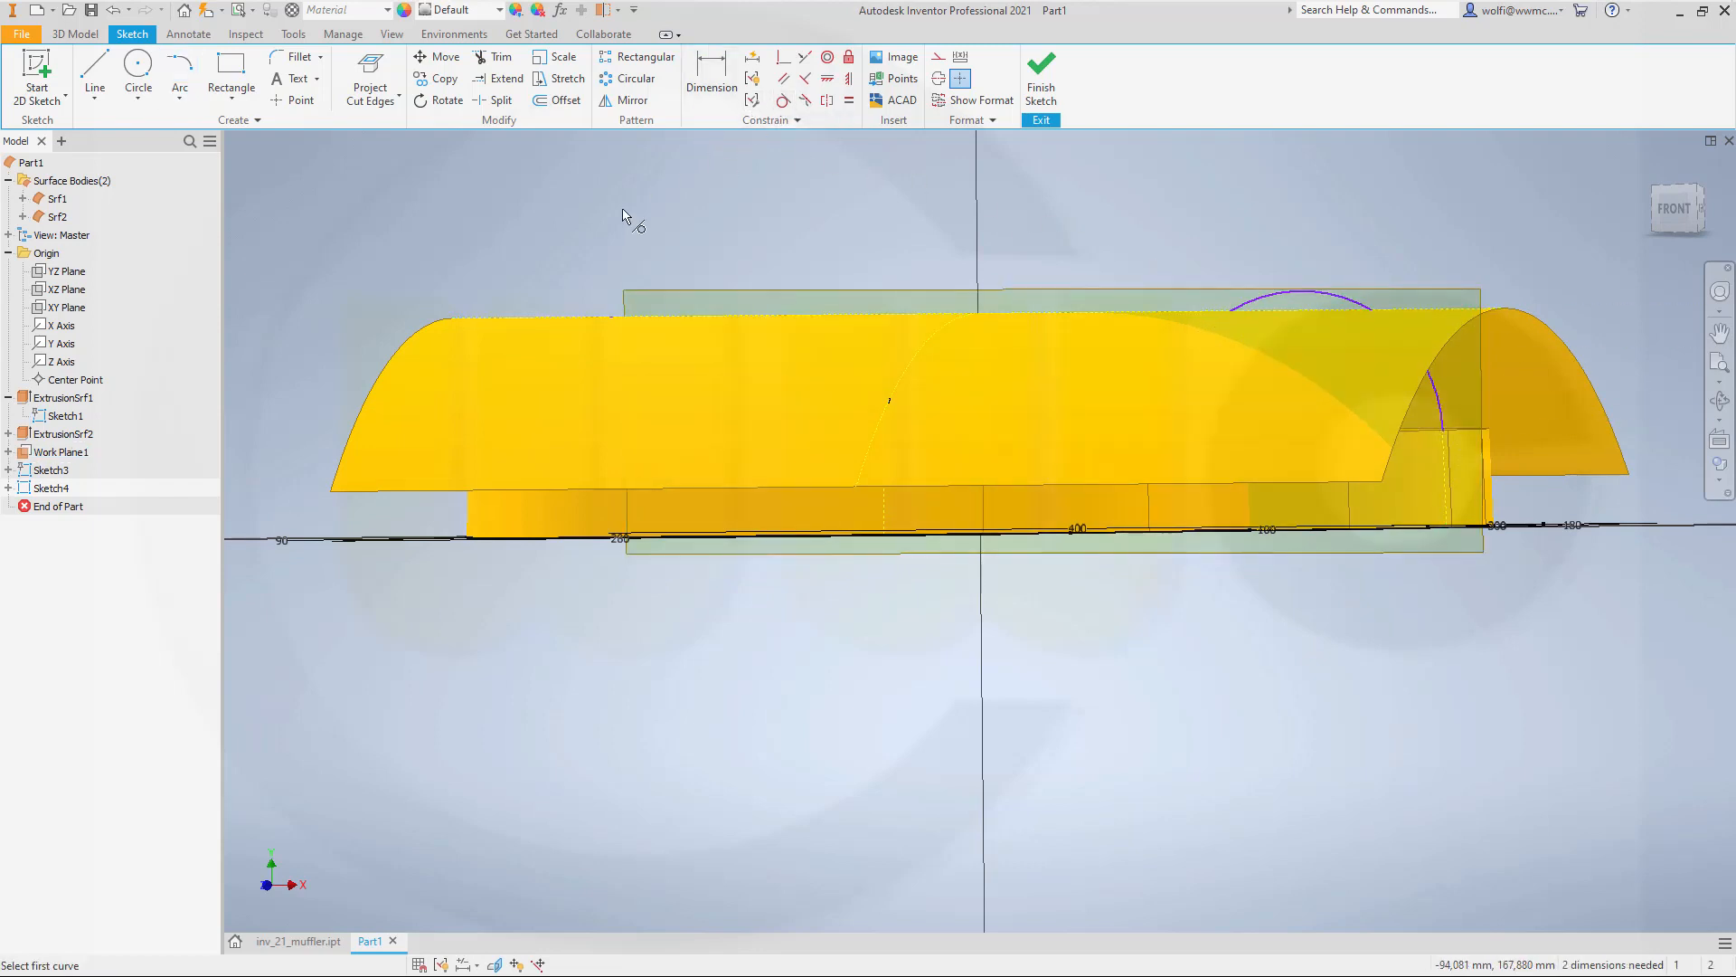
click(1197, 313)
click(1251, 302)
shift+middle_drag(888, 358, 968, 361)
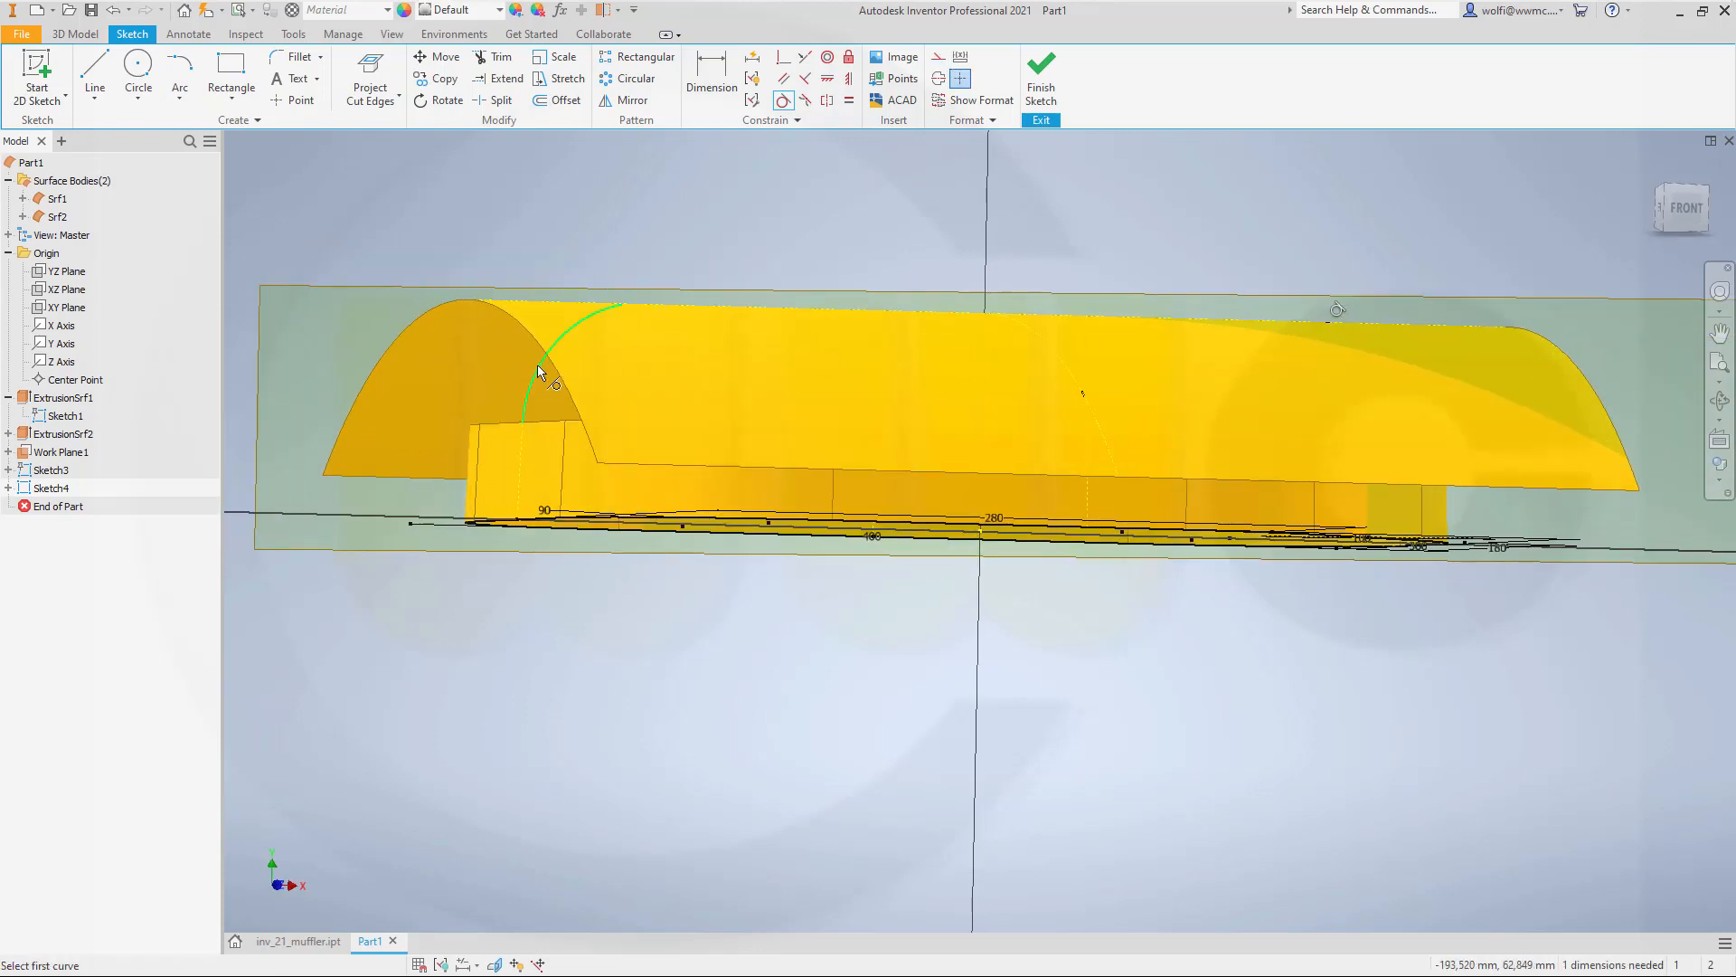
click(540, 371)
click(681, 307)
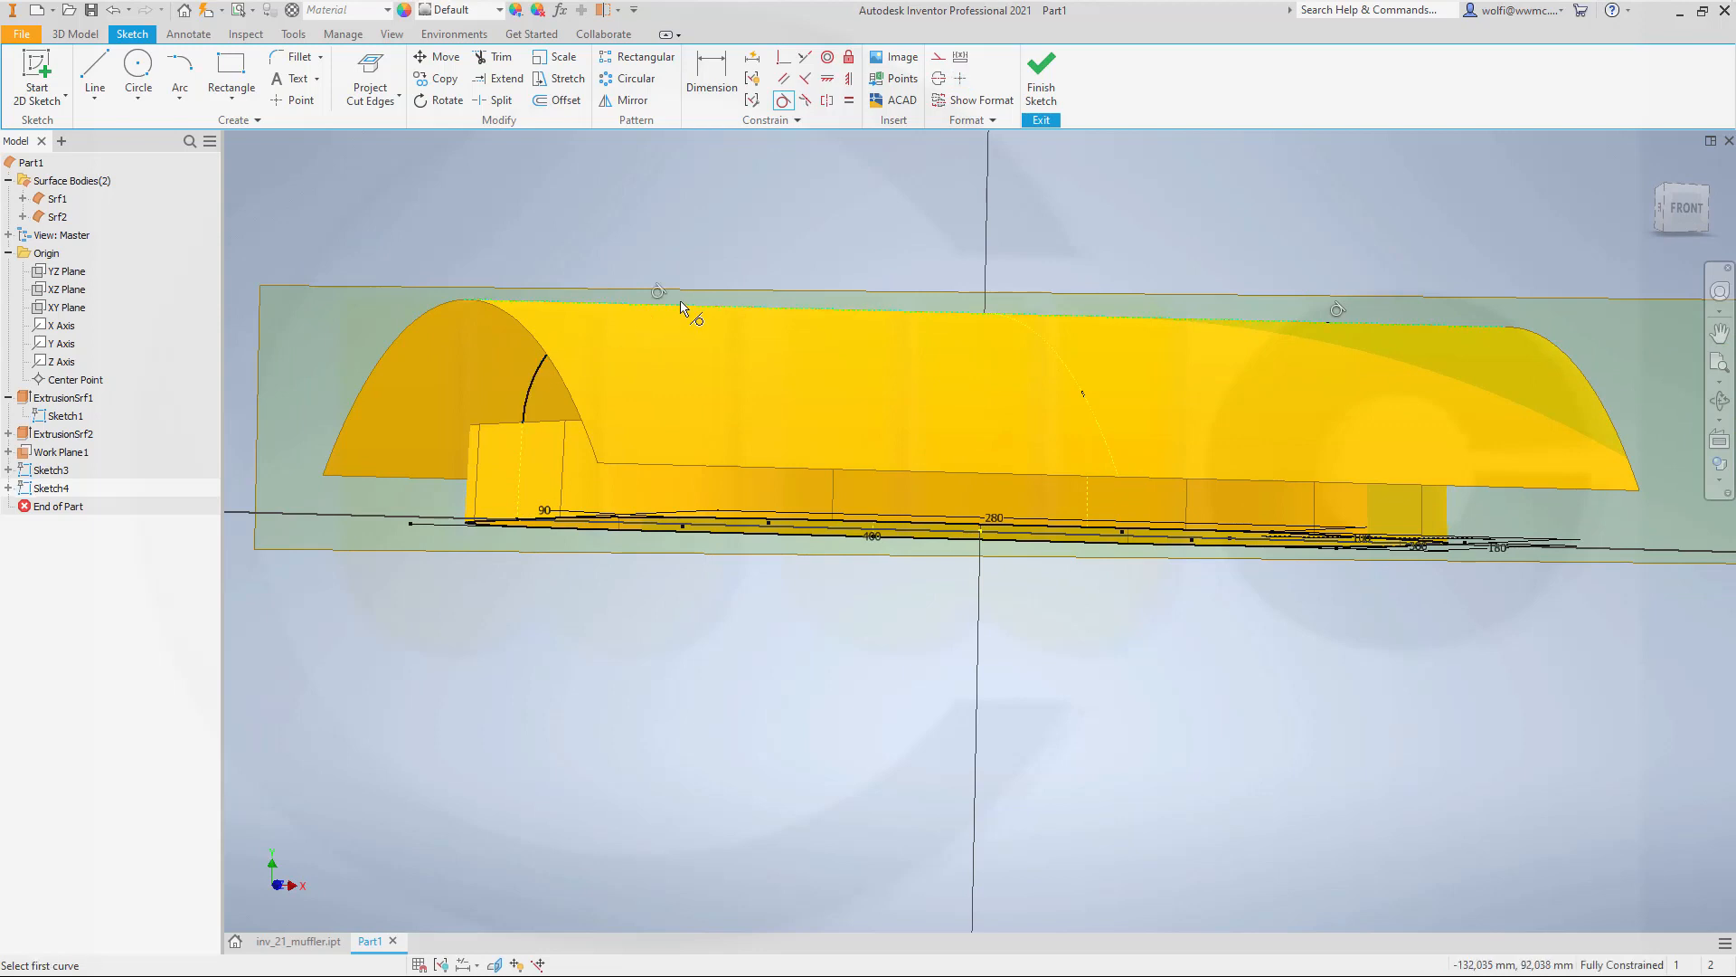
click(1041, 77)
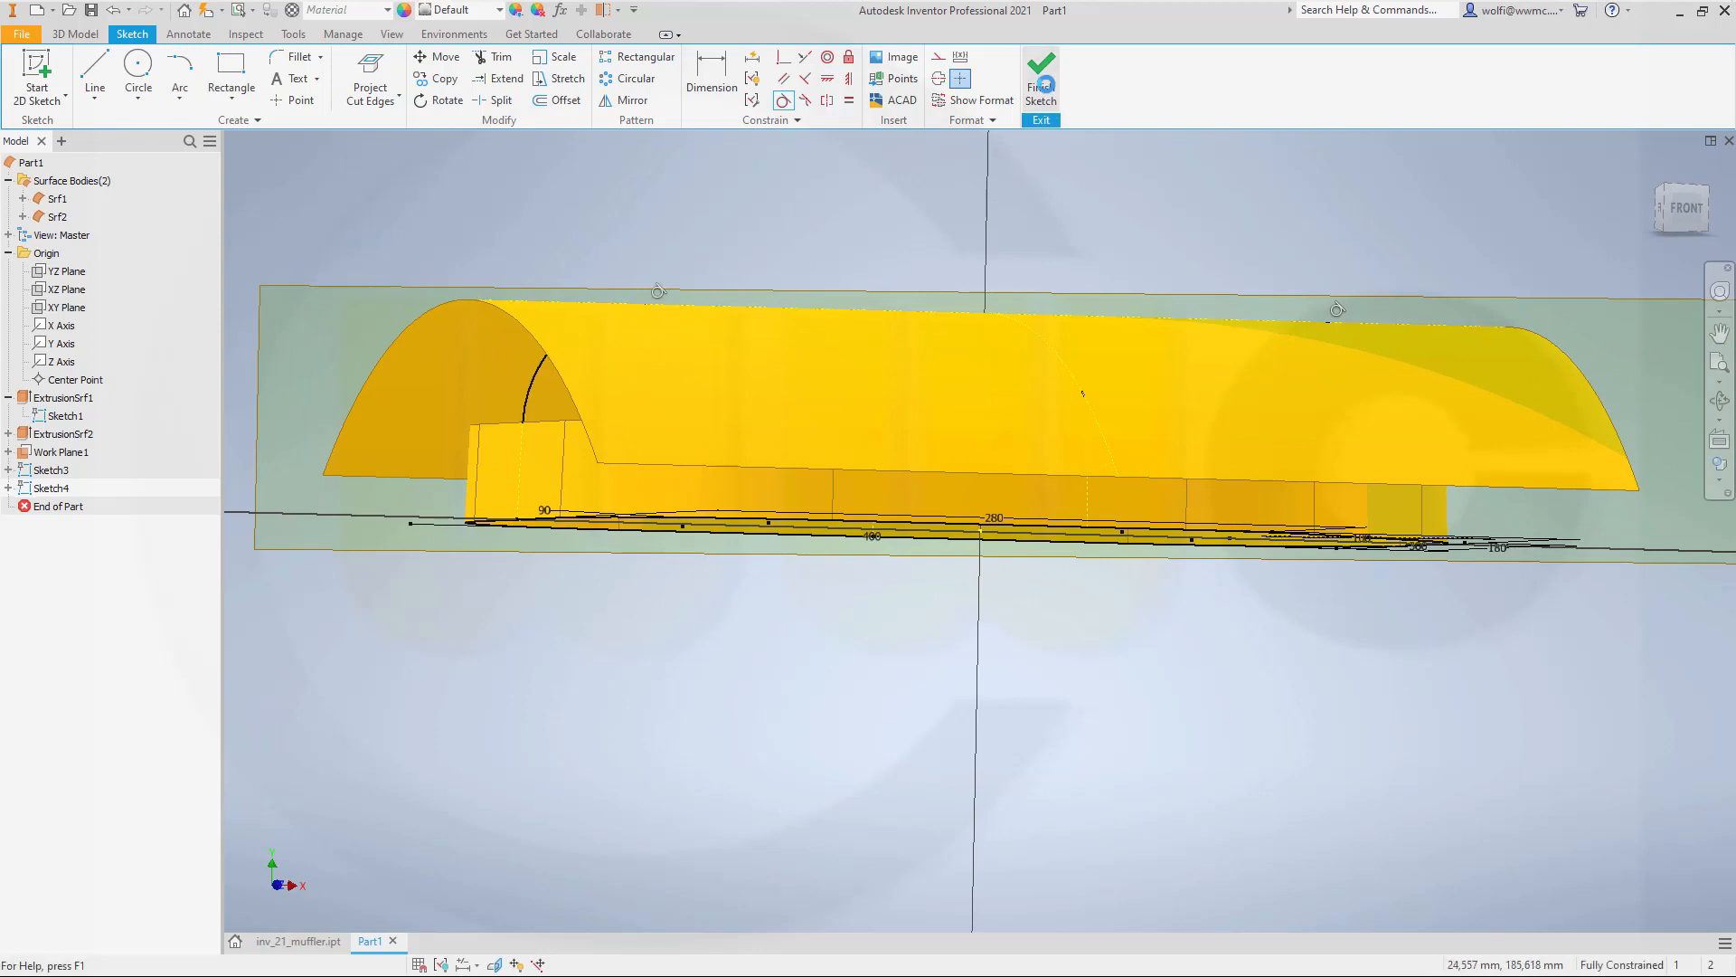
Start a sketch on the slanted work plane and draw an arc from the wall's upper edge up to the arched surface.
shift+middle_drag(1075, 185, 682, 431)
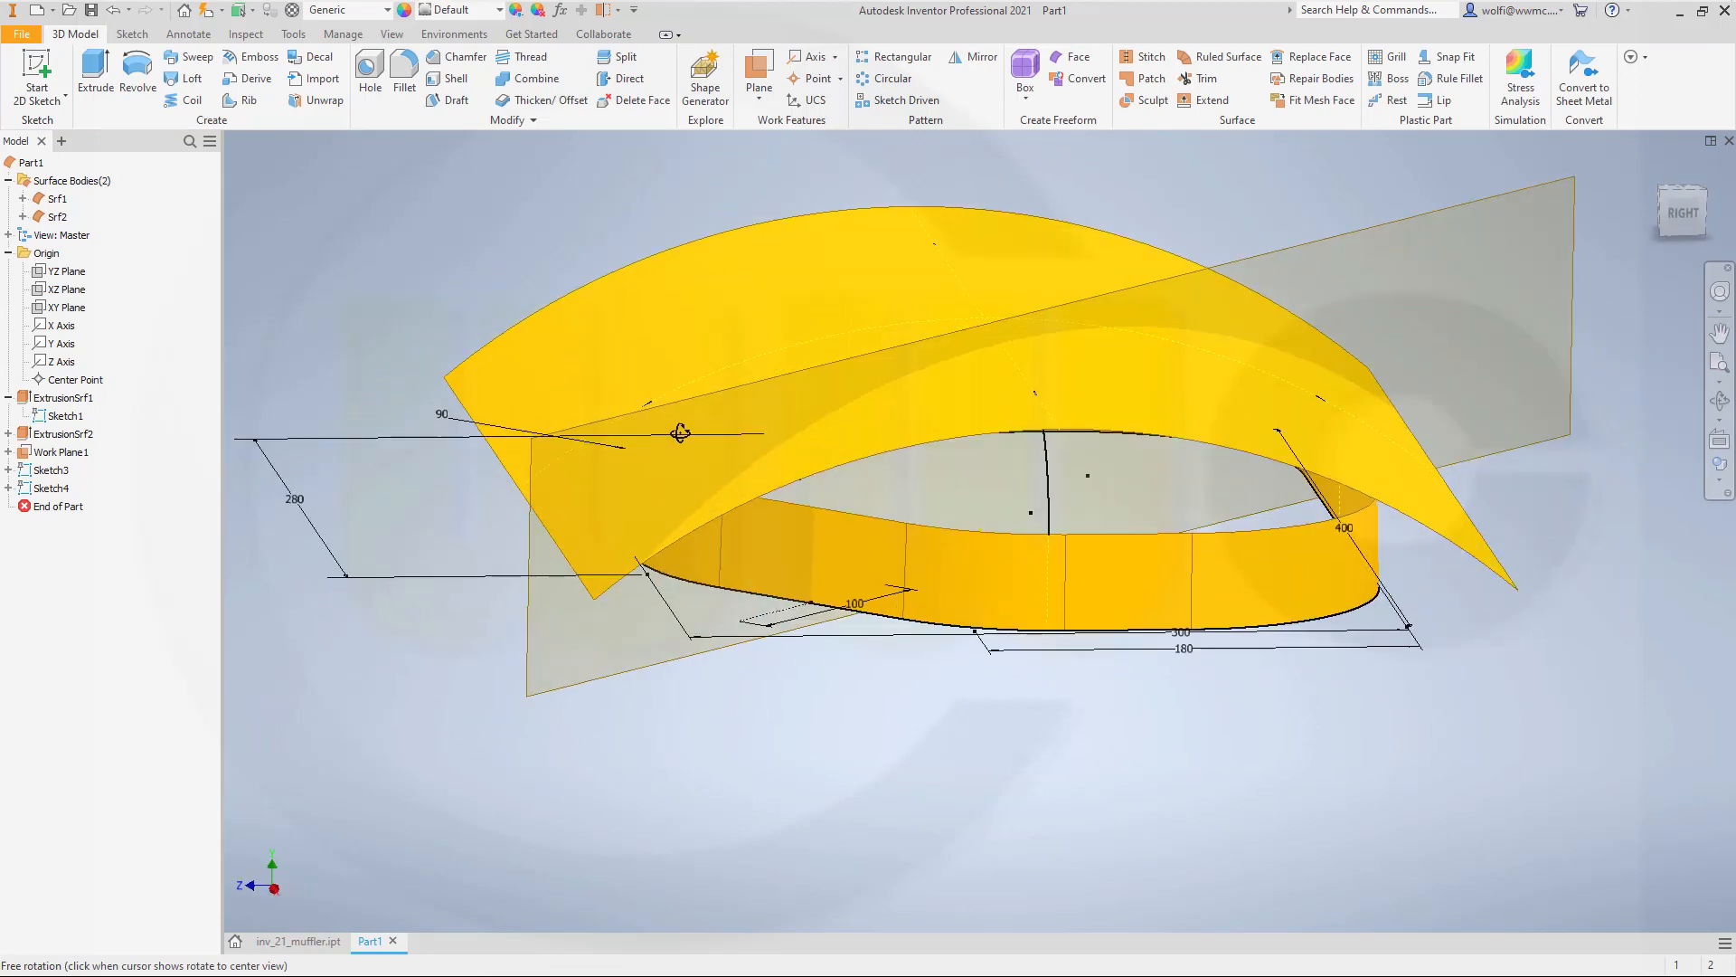
click(67, 87)
click(543, 520)
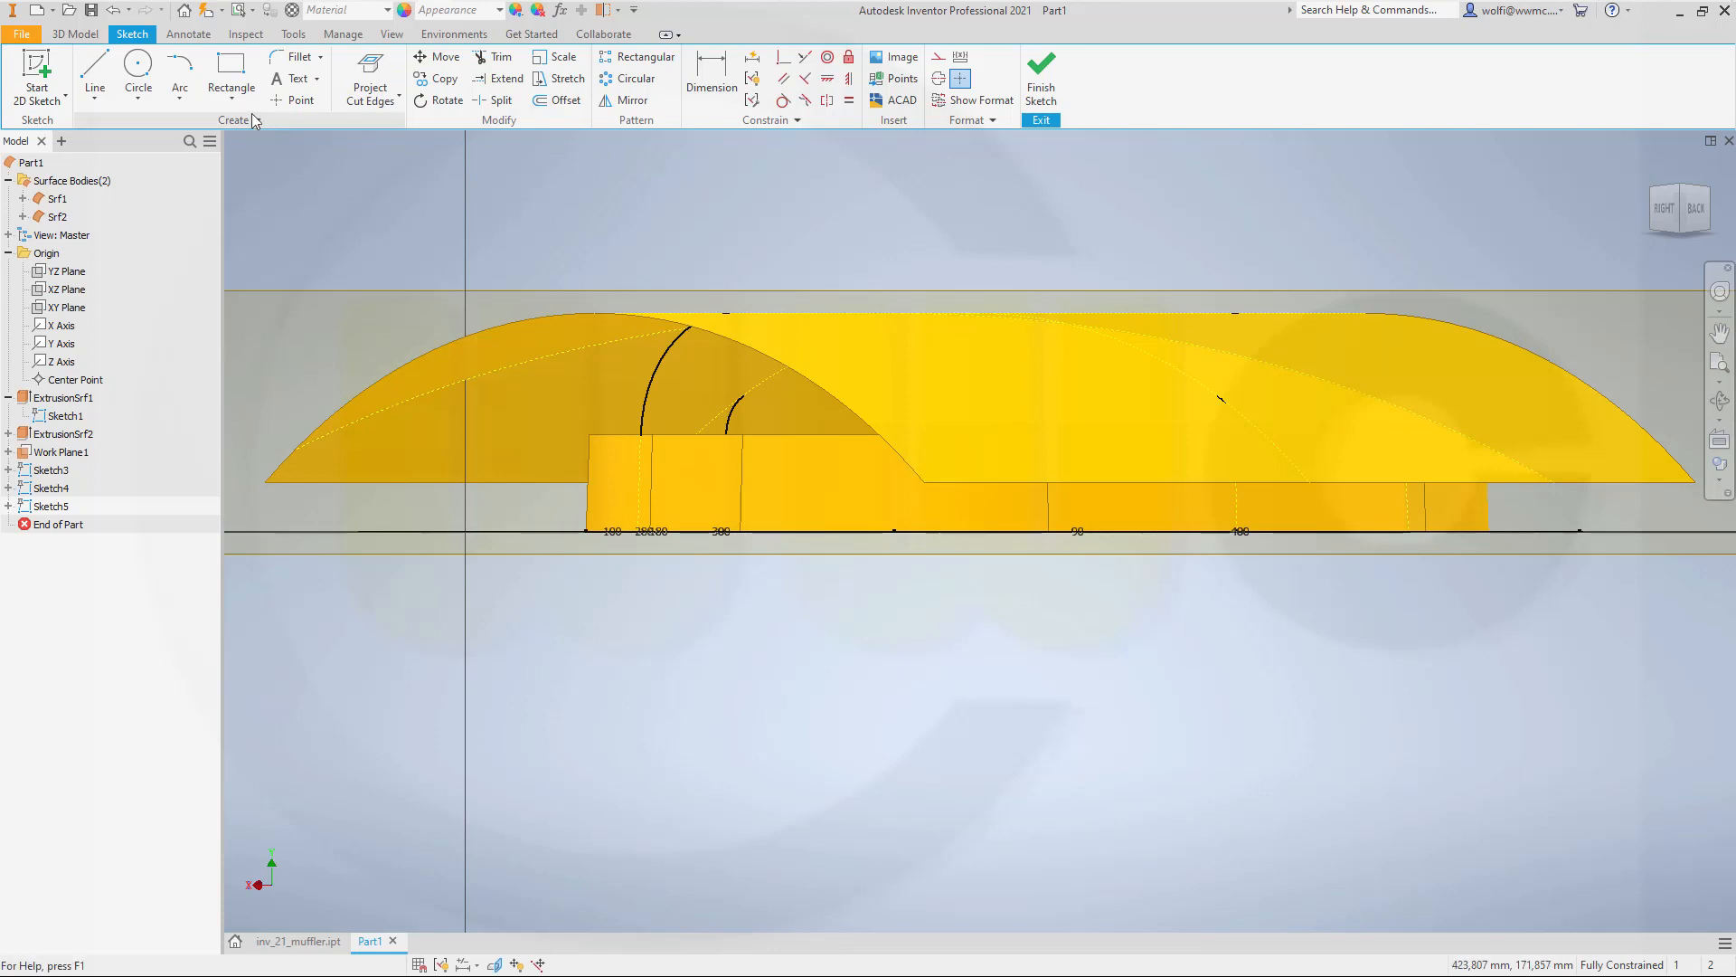
click(197, 72)
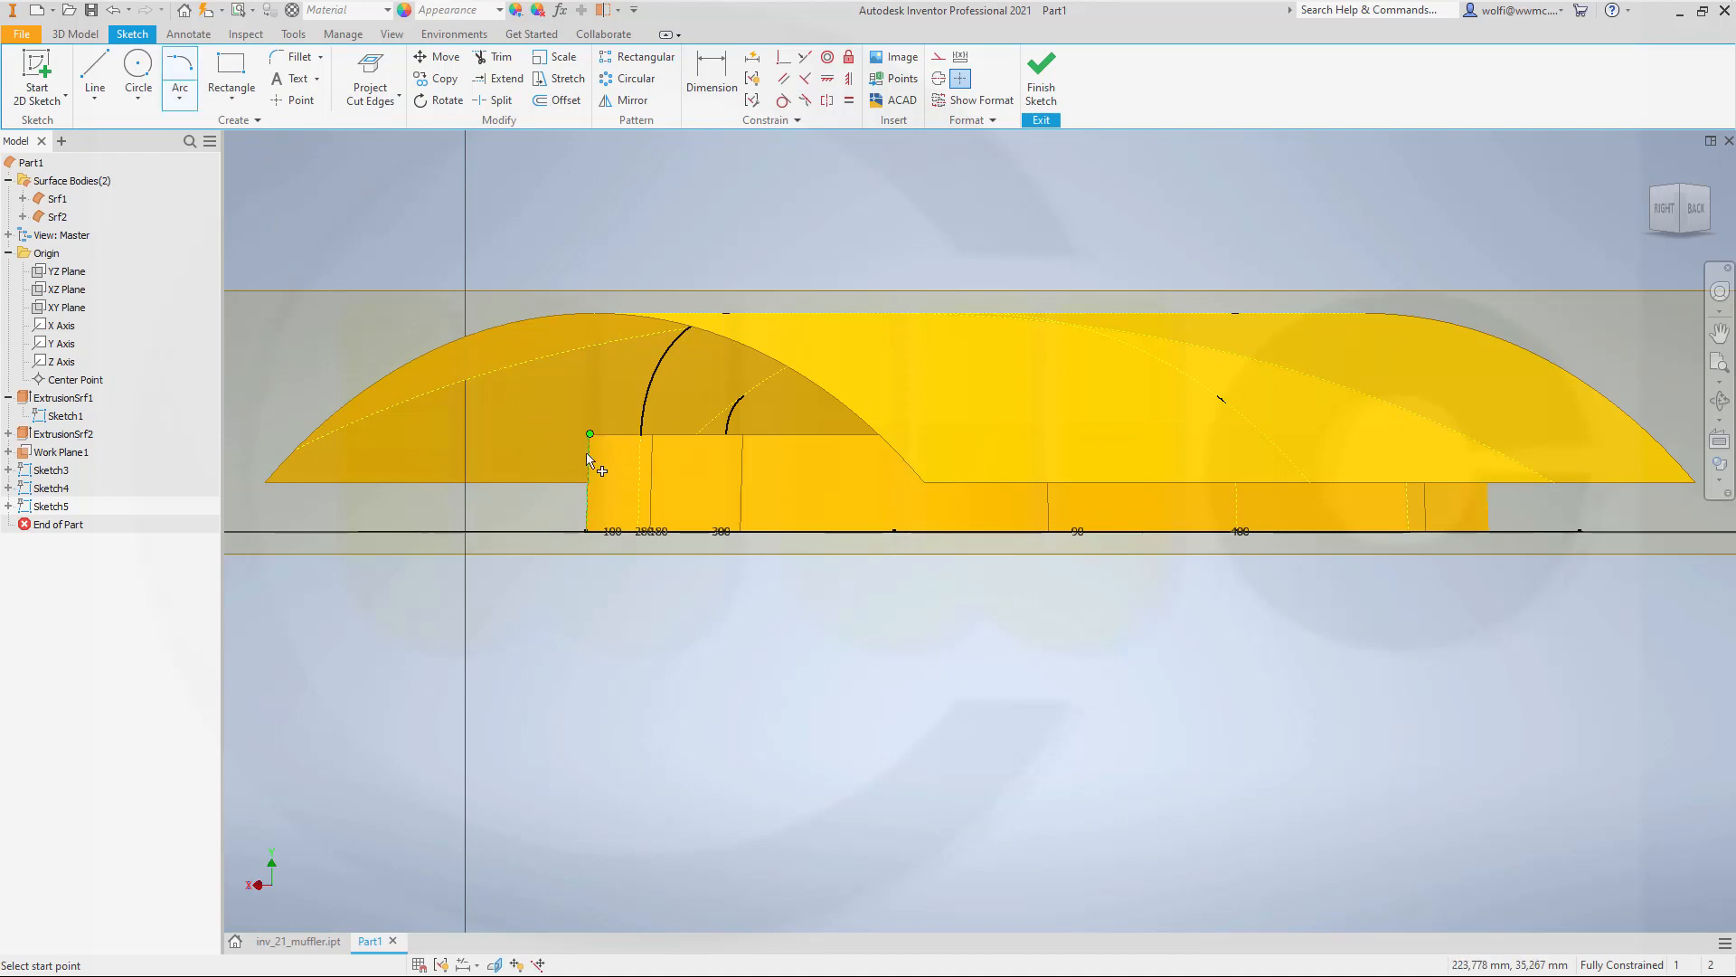
key(F6)
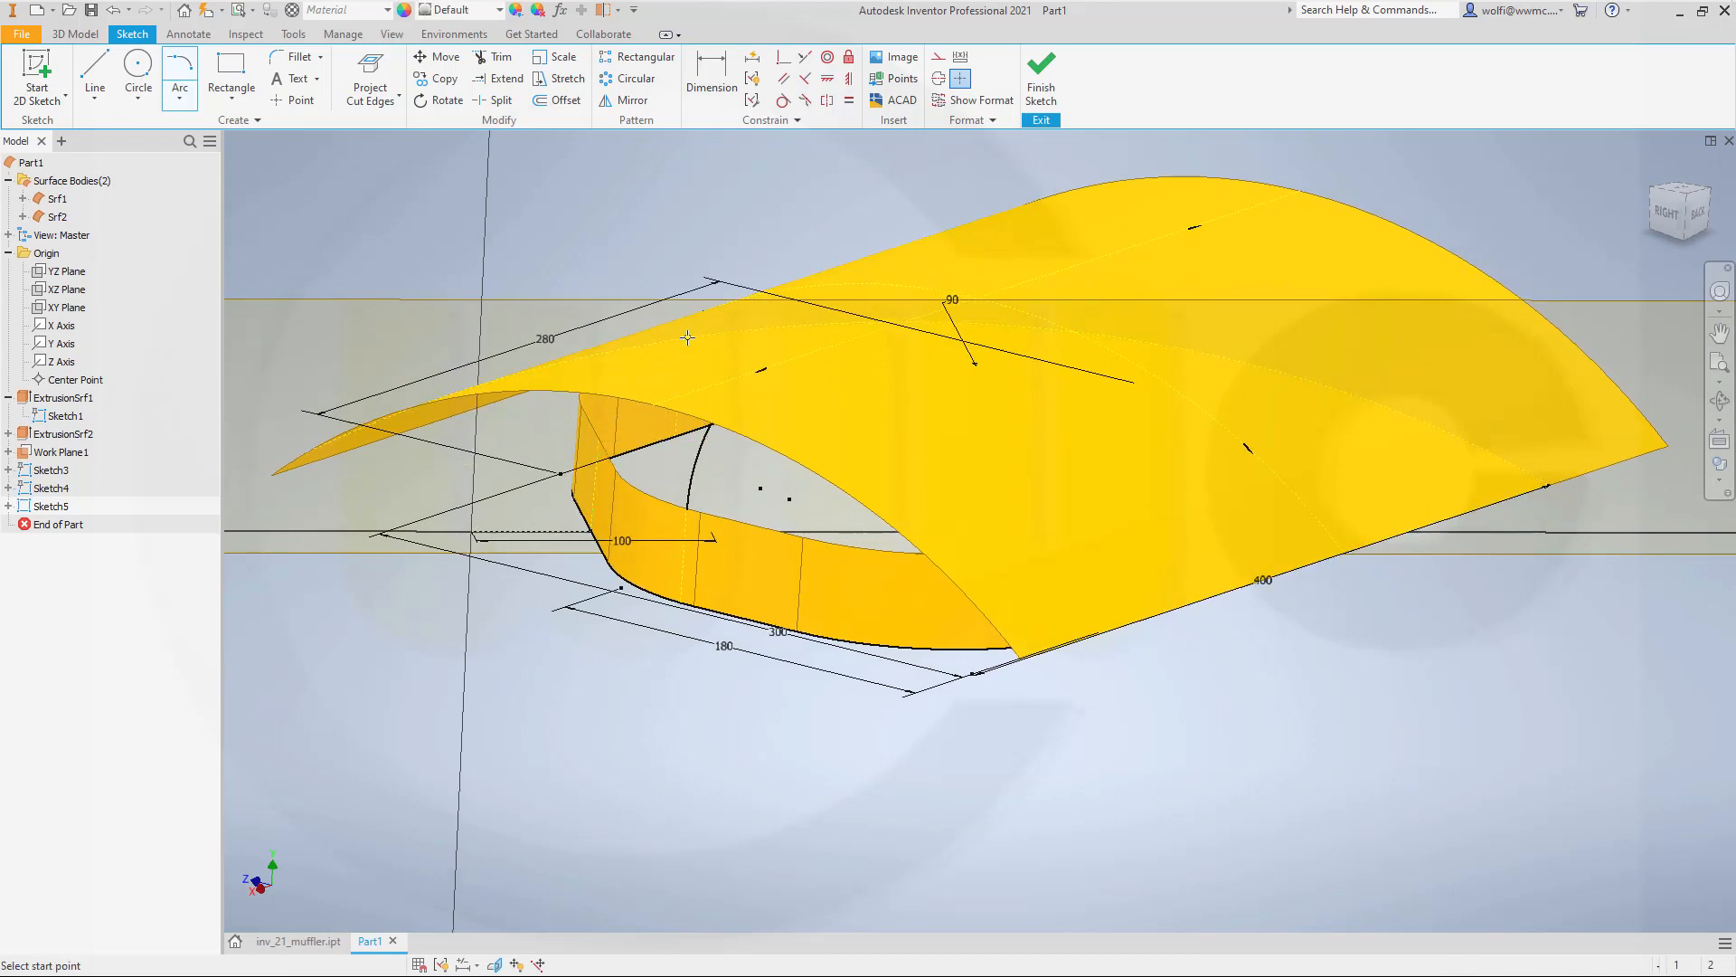
Constrain the arc tangent to the arched surface's projected curve and finish the sketch.
click(783, 100)
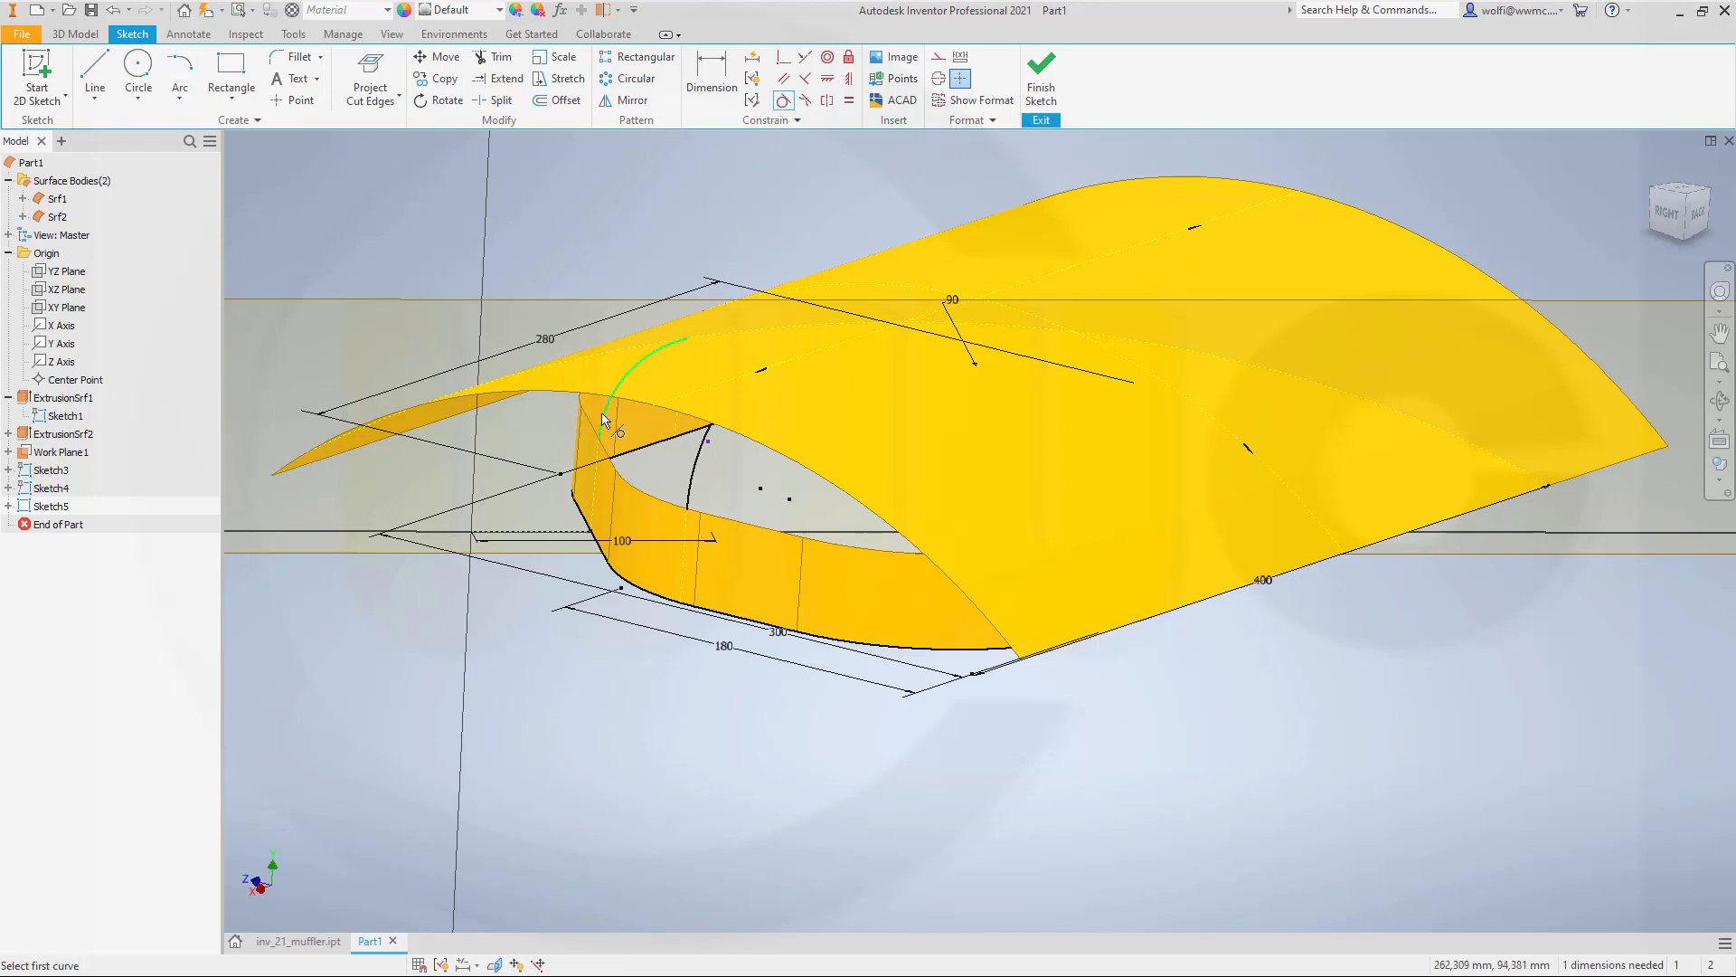
click(665, 344)
click(721, 340)
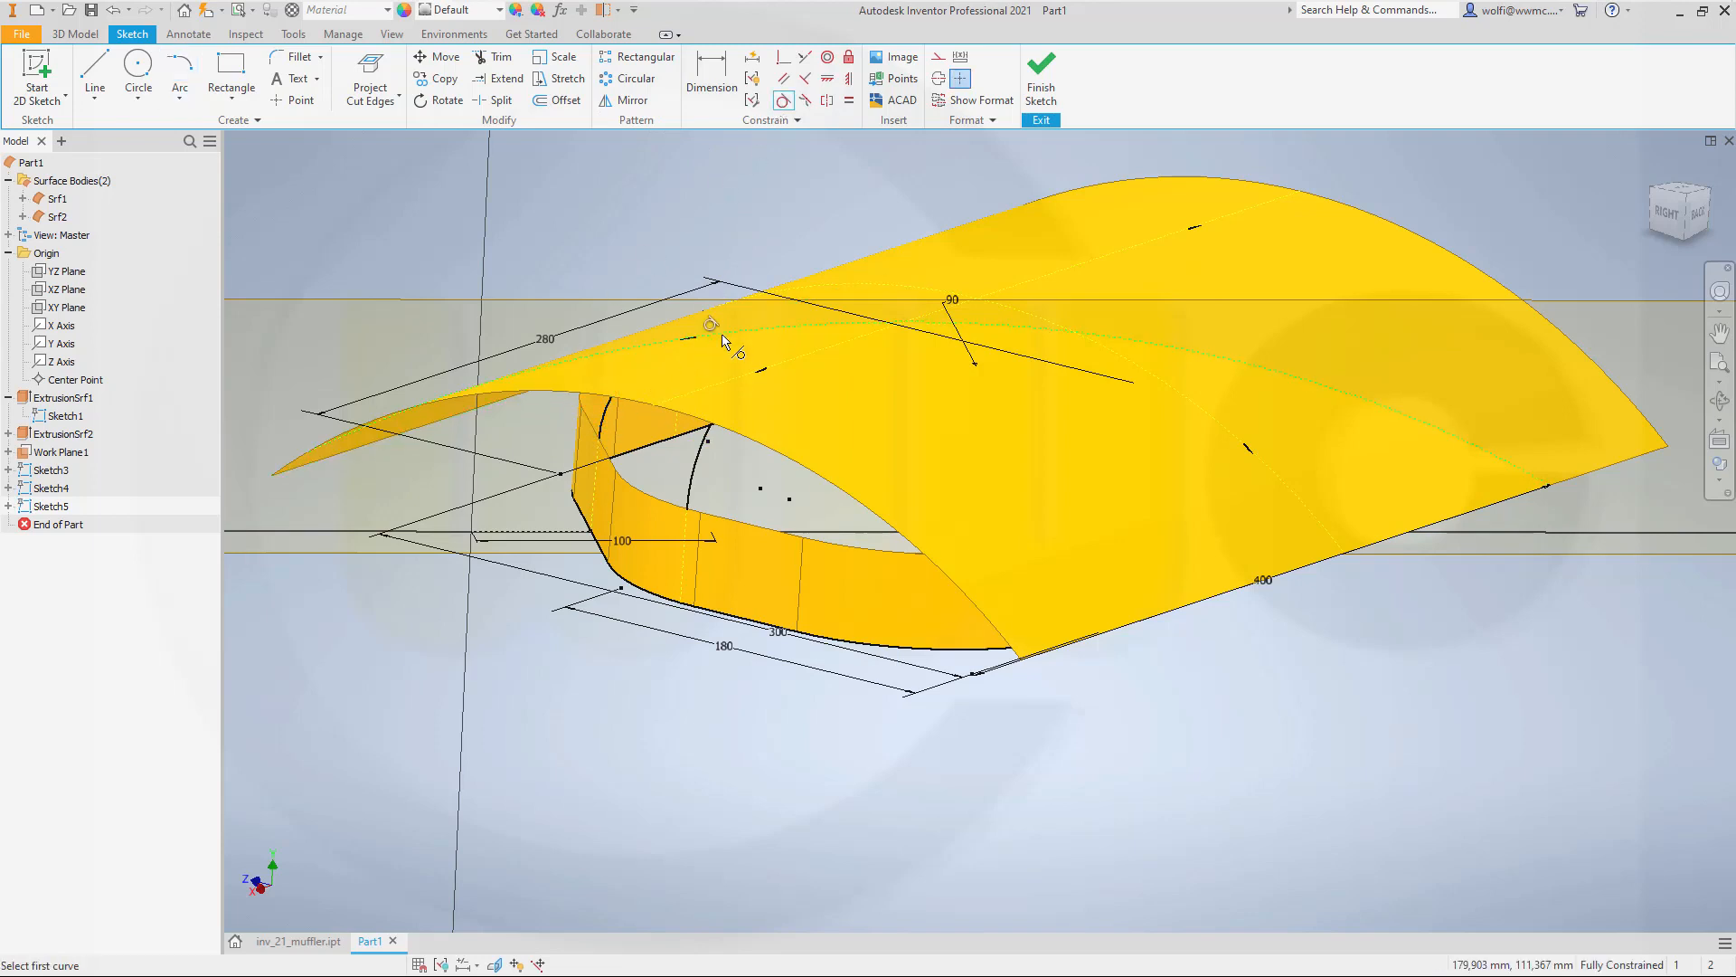
click(1040, 95)
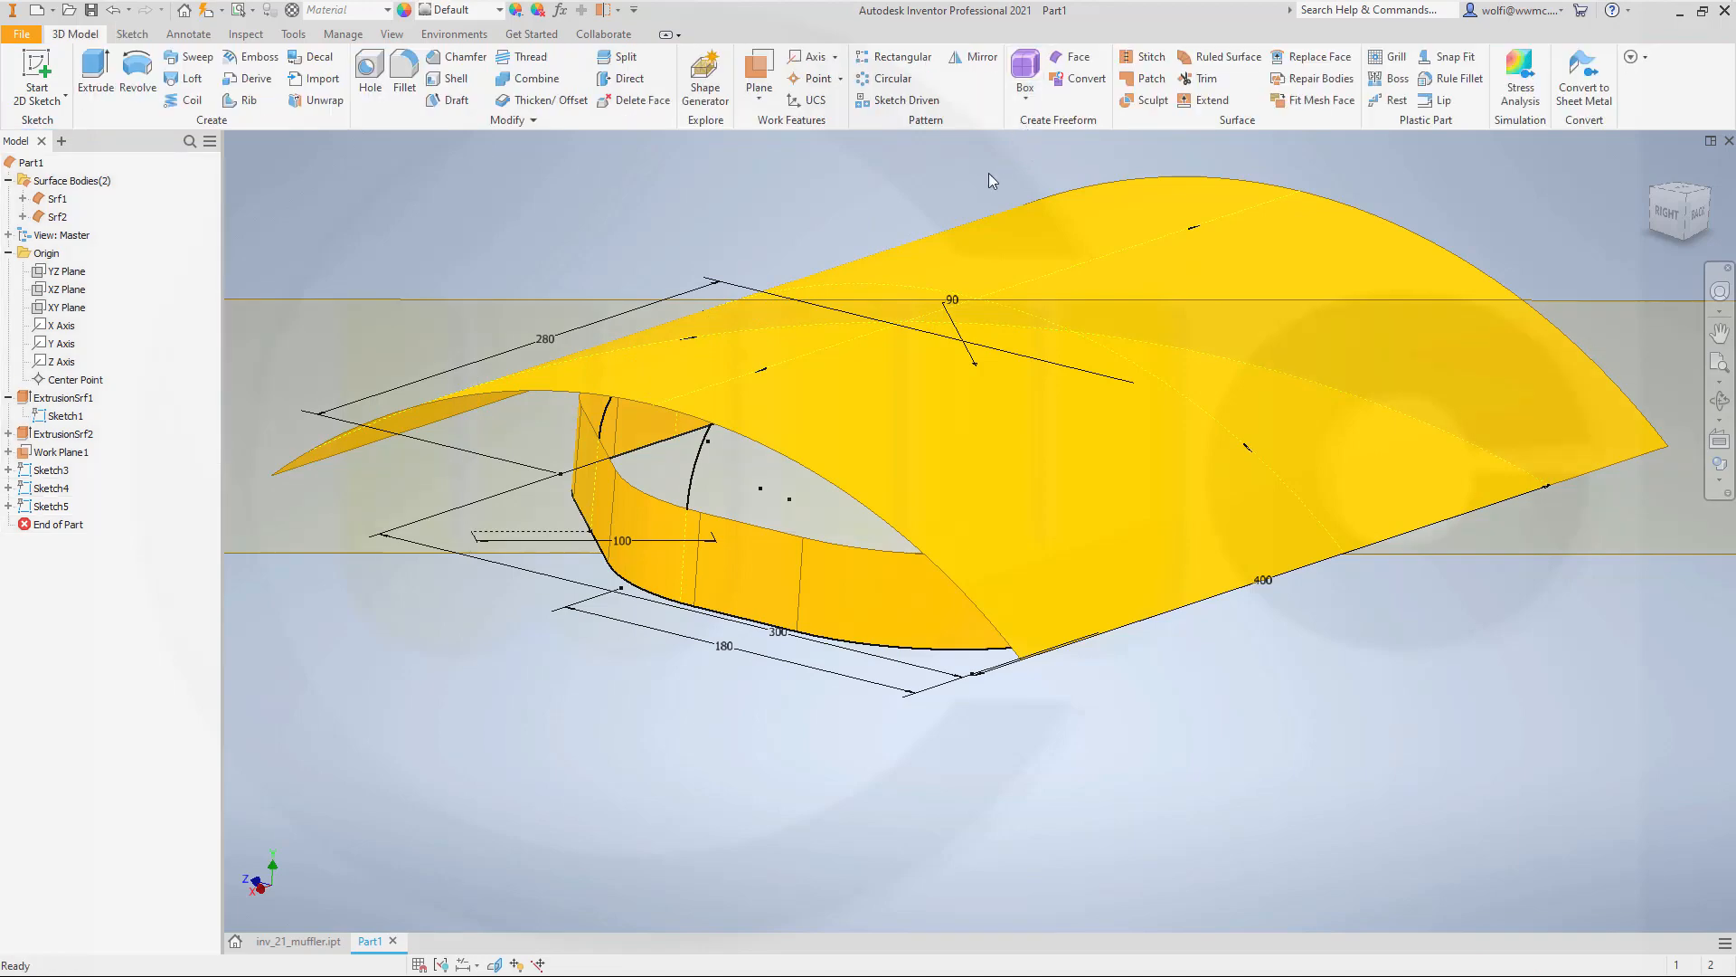
Hide the slanted work plane and the arched top surface, leaving the tapered walls and tangent arcs displayed.
shift+middle_drag(606, 545, 838, 567)
middle_drag(740, 518, 874, 506)
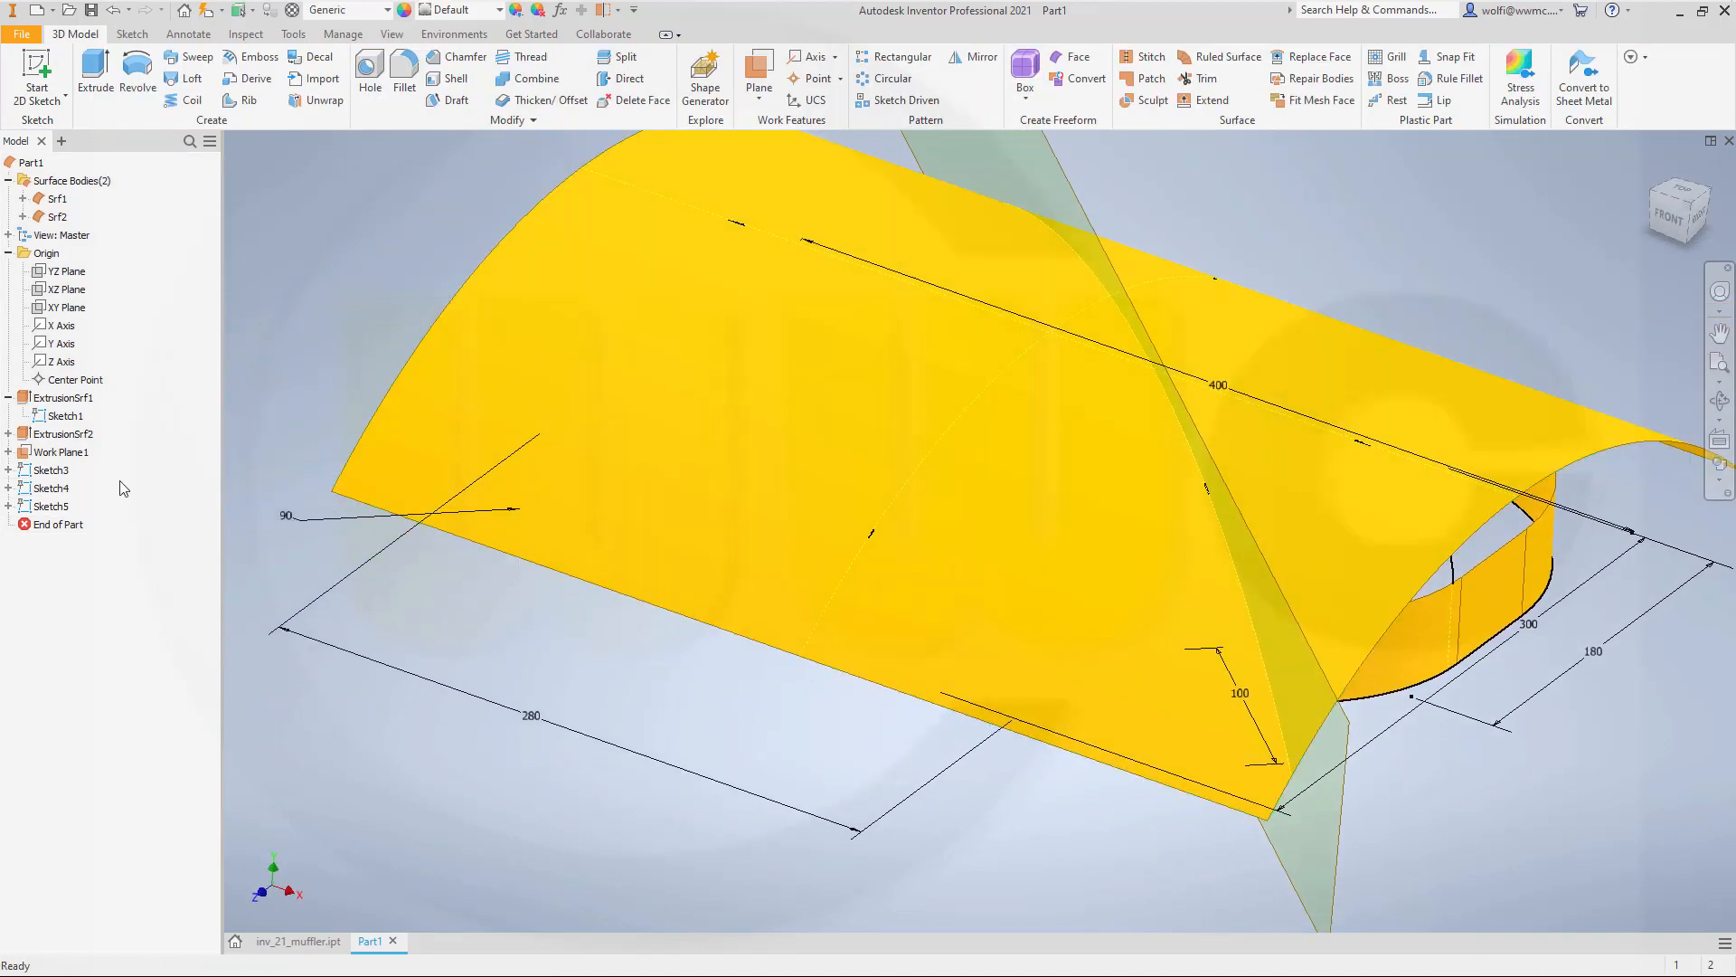
right_click(70, 460)
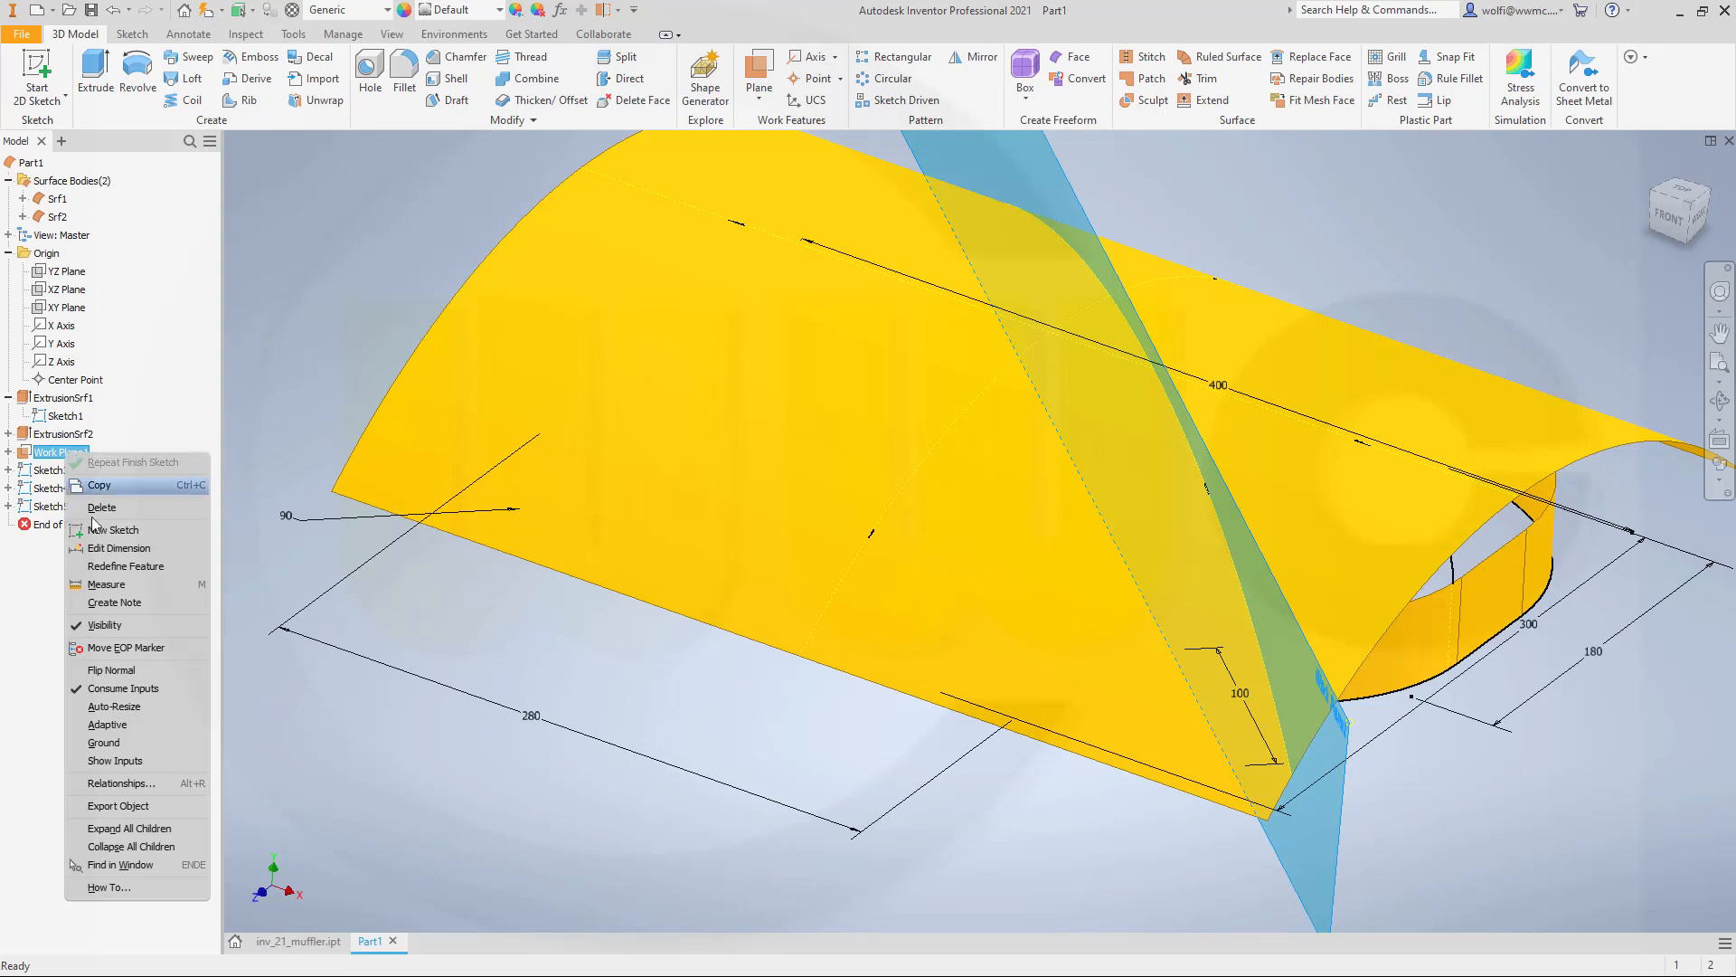
click(129, 624)
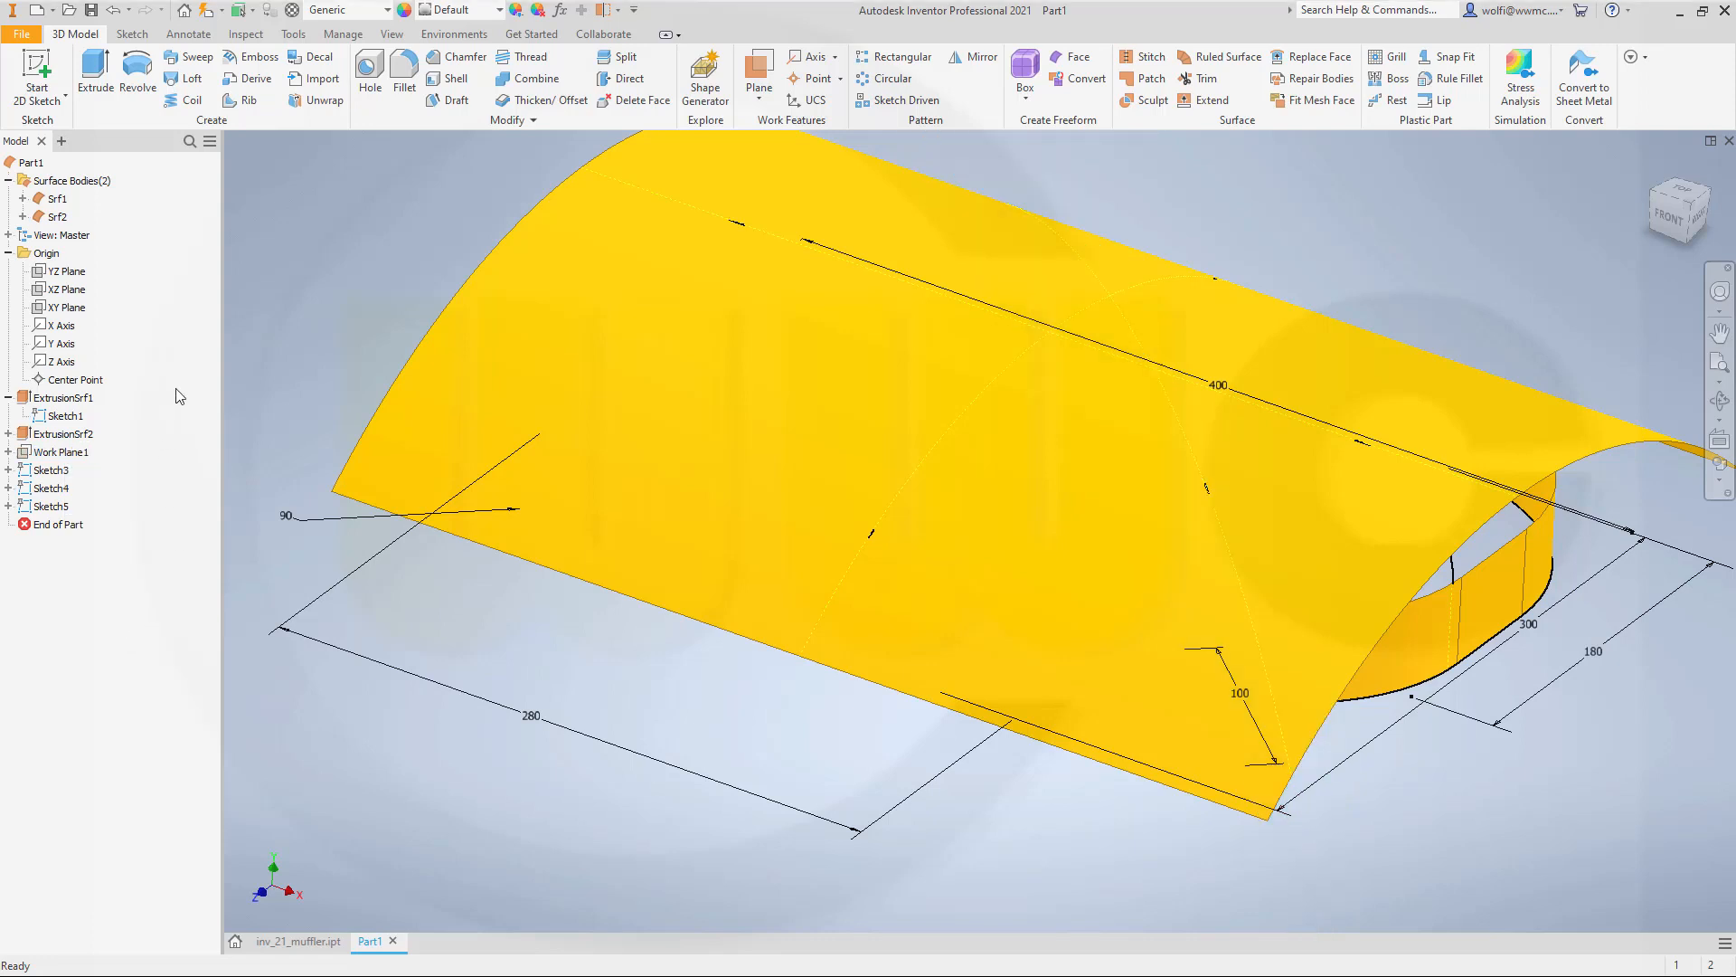
right_click(54, 220)
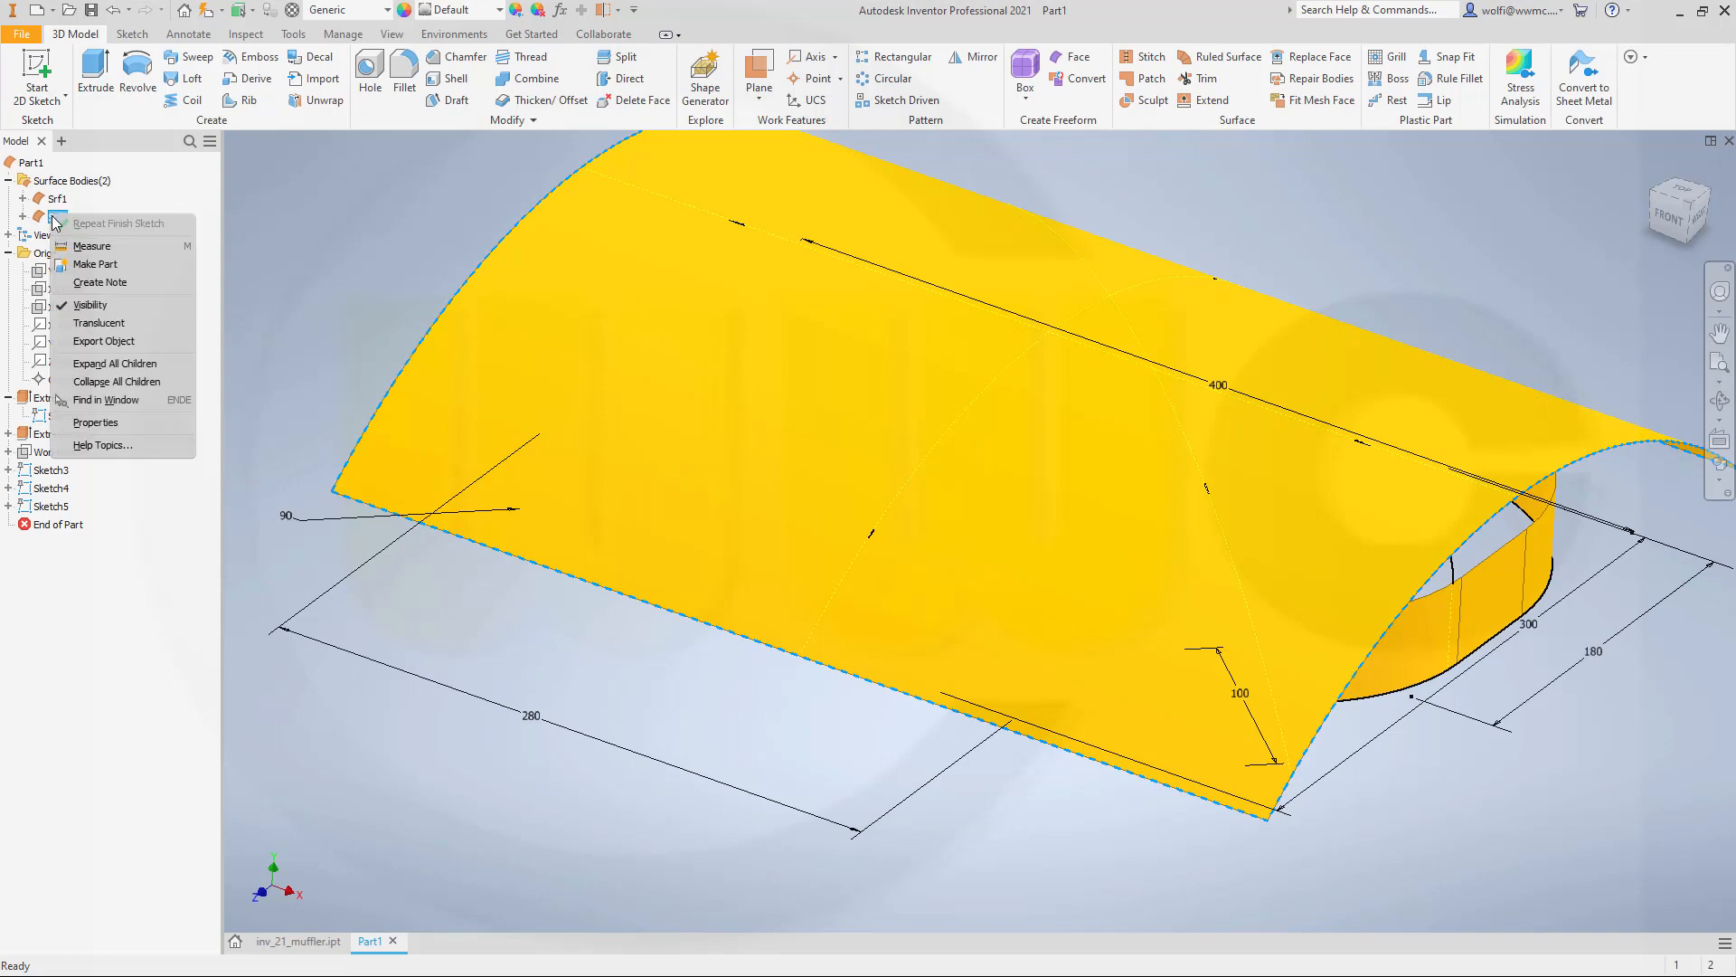
click(90, 306)
shift+middle_drag(693, 357, 678, 387)
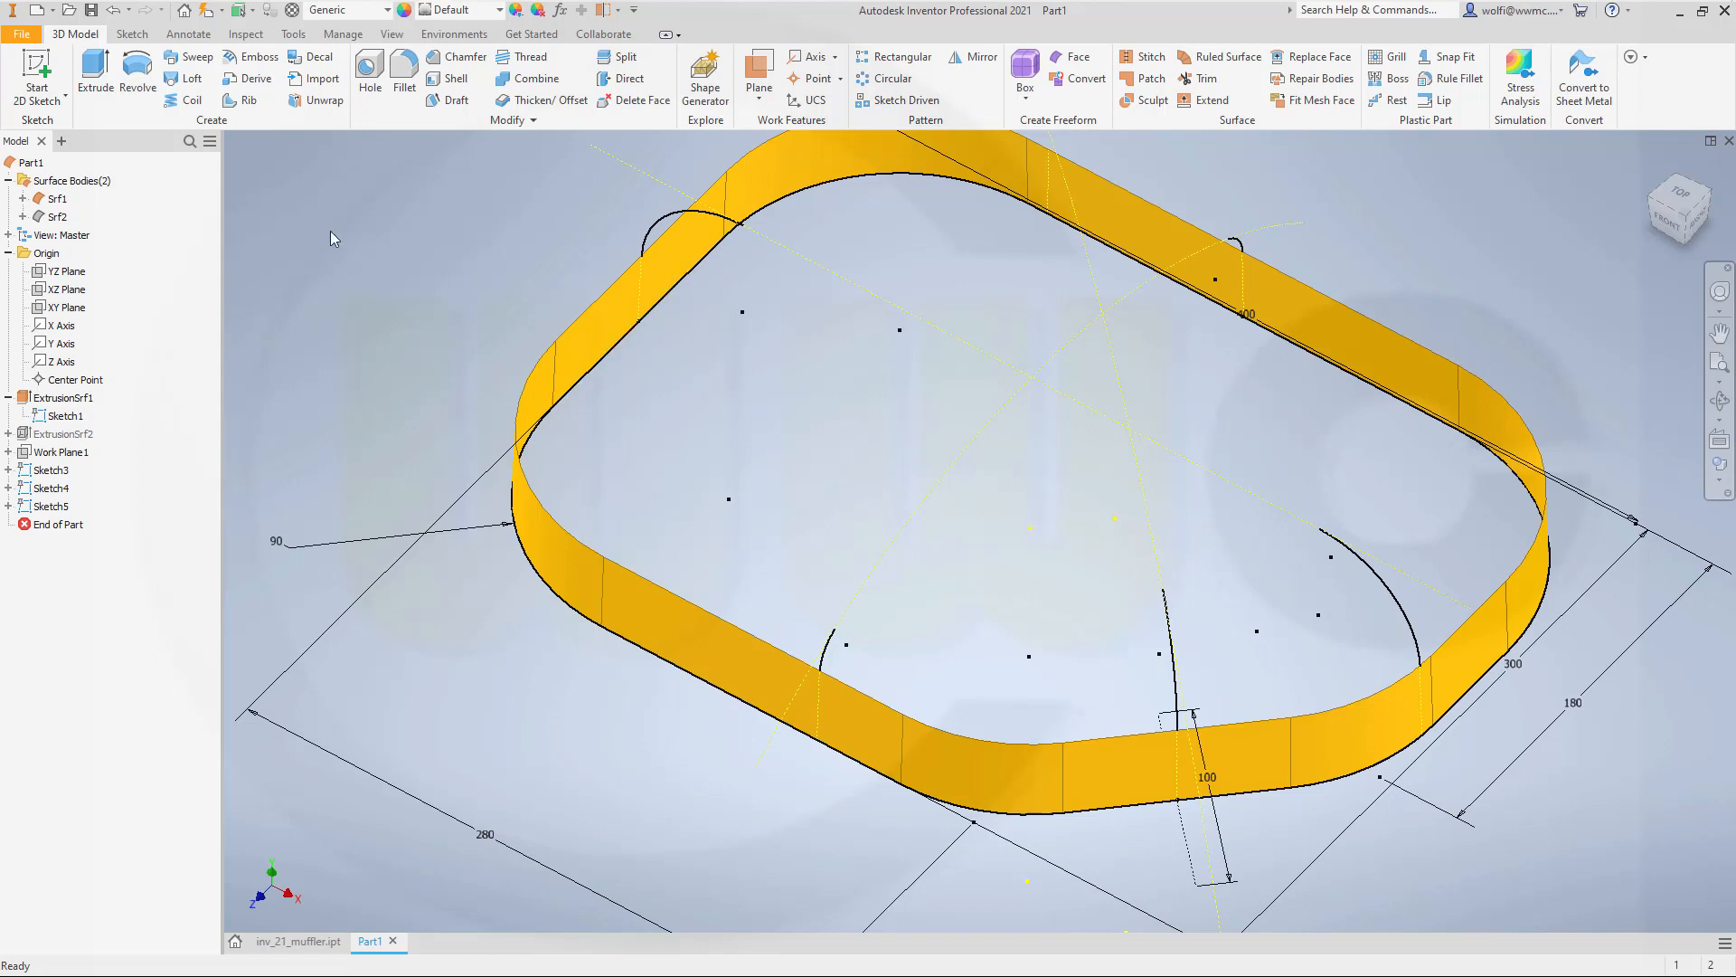
Start a 3D sketch with the interpolation spline command.
click(63, 98)
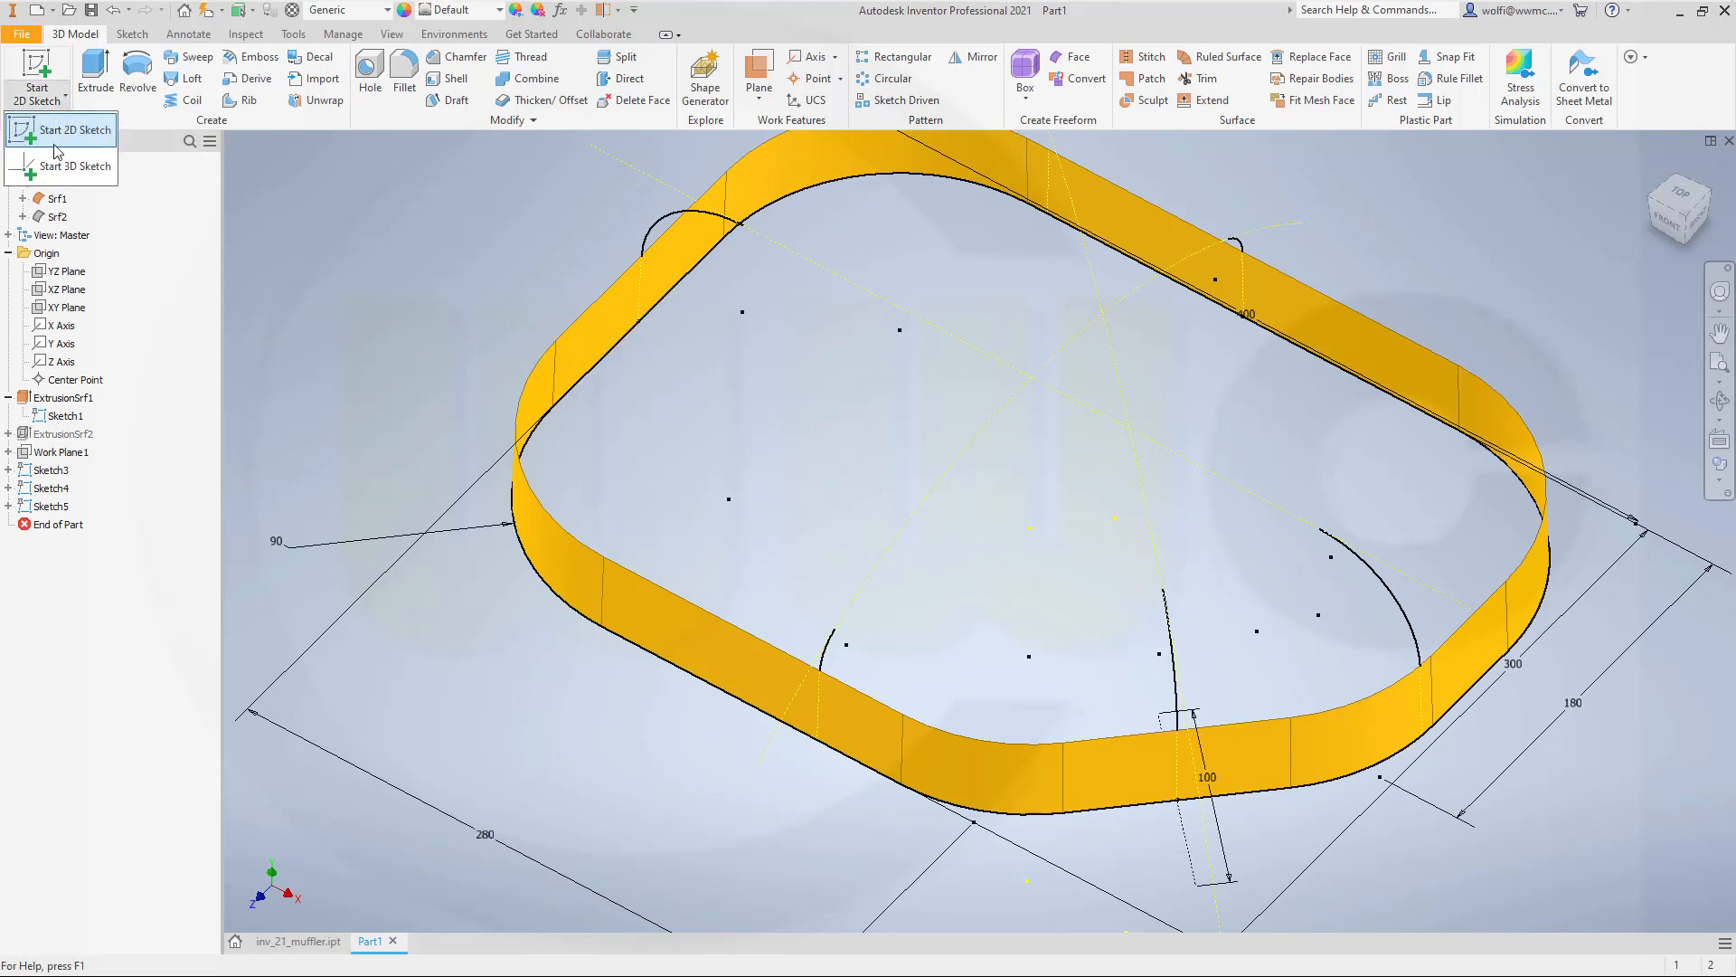
click(56, 169)
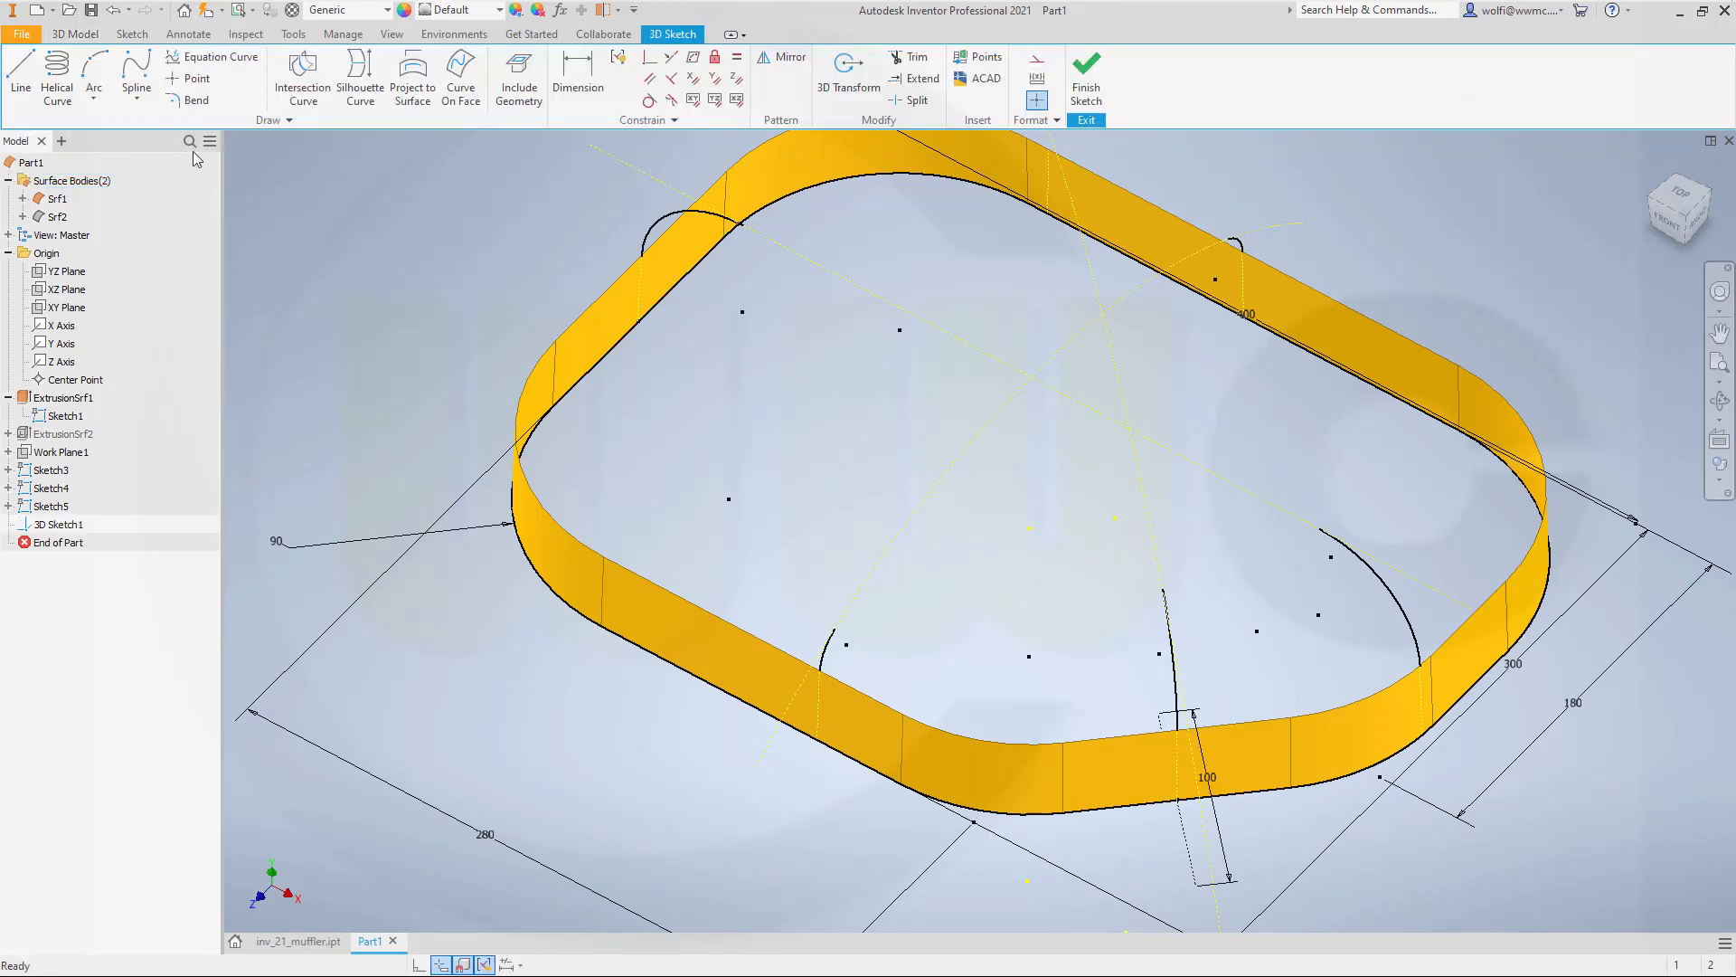
click(140, 107)
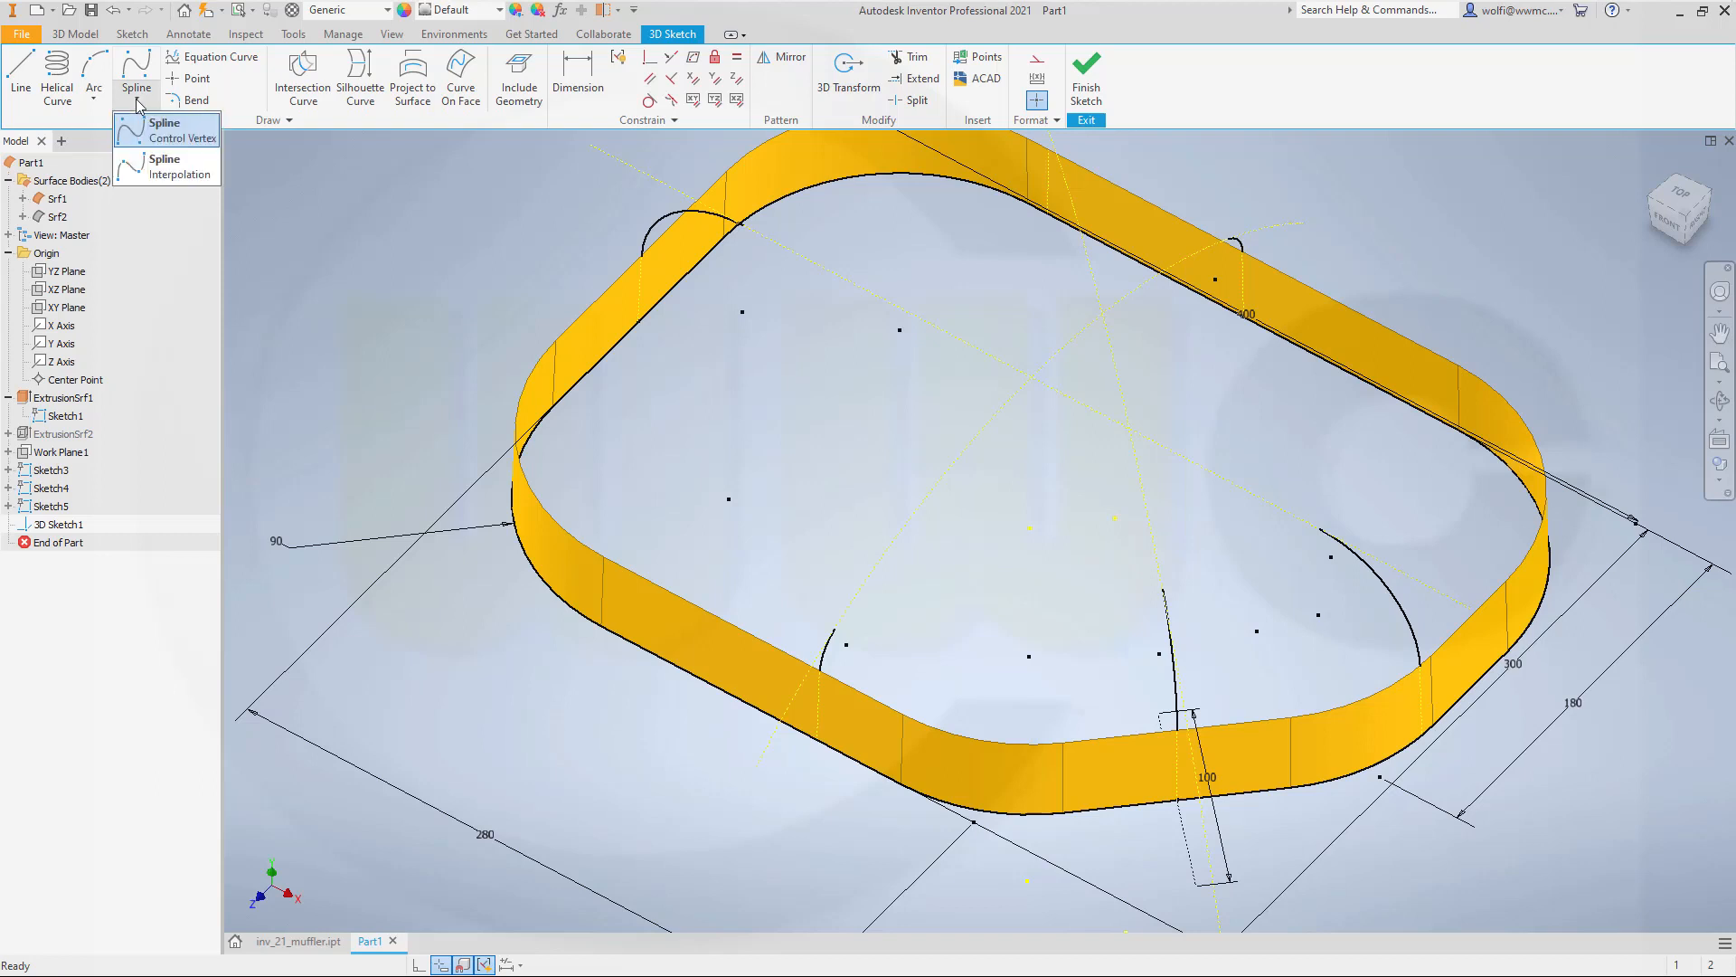
click(158, 143)
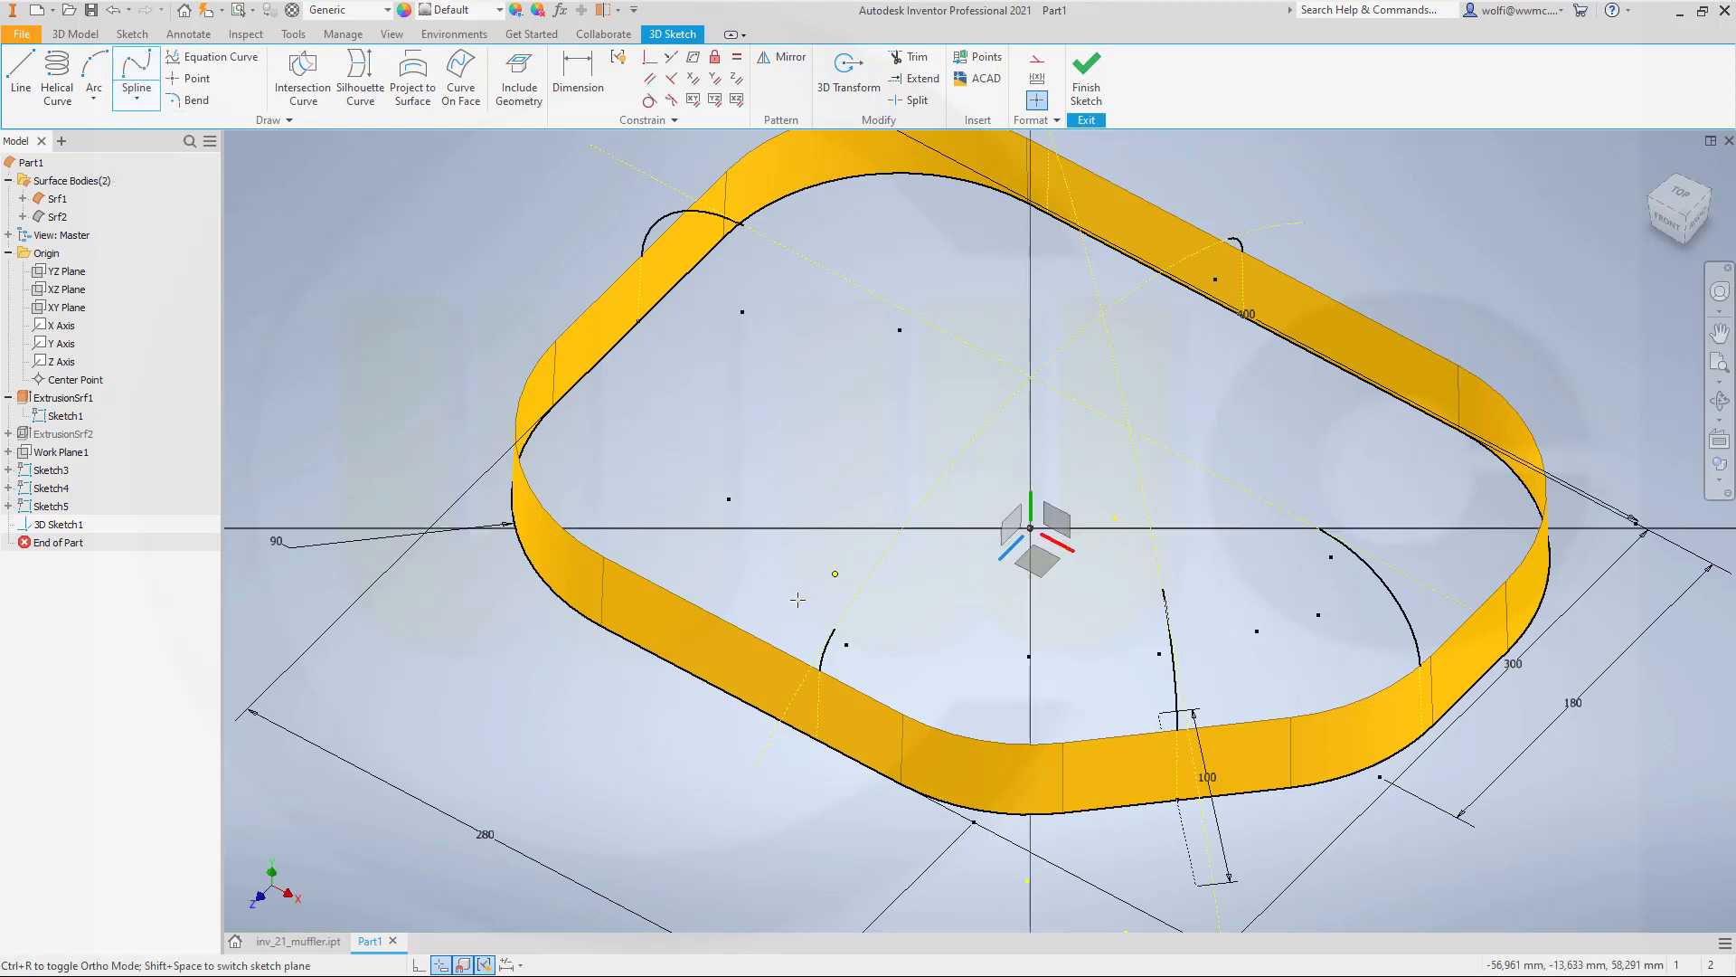
Try to draw a closed spline through the upper ends of the five tangent arcs.
click(835, 628)
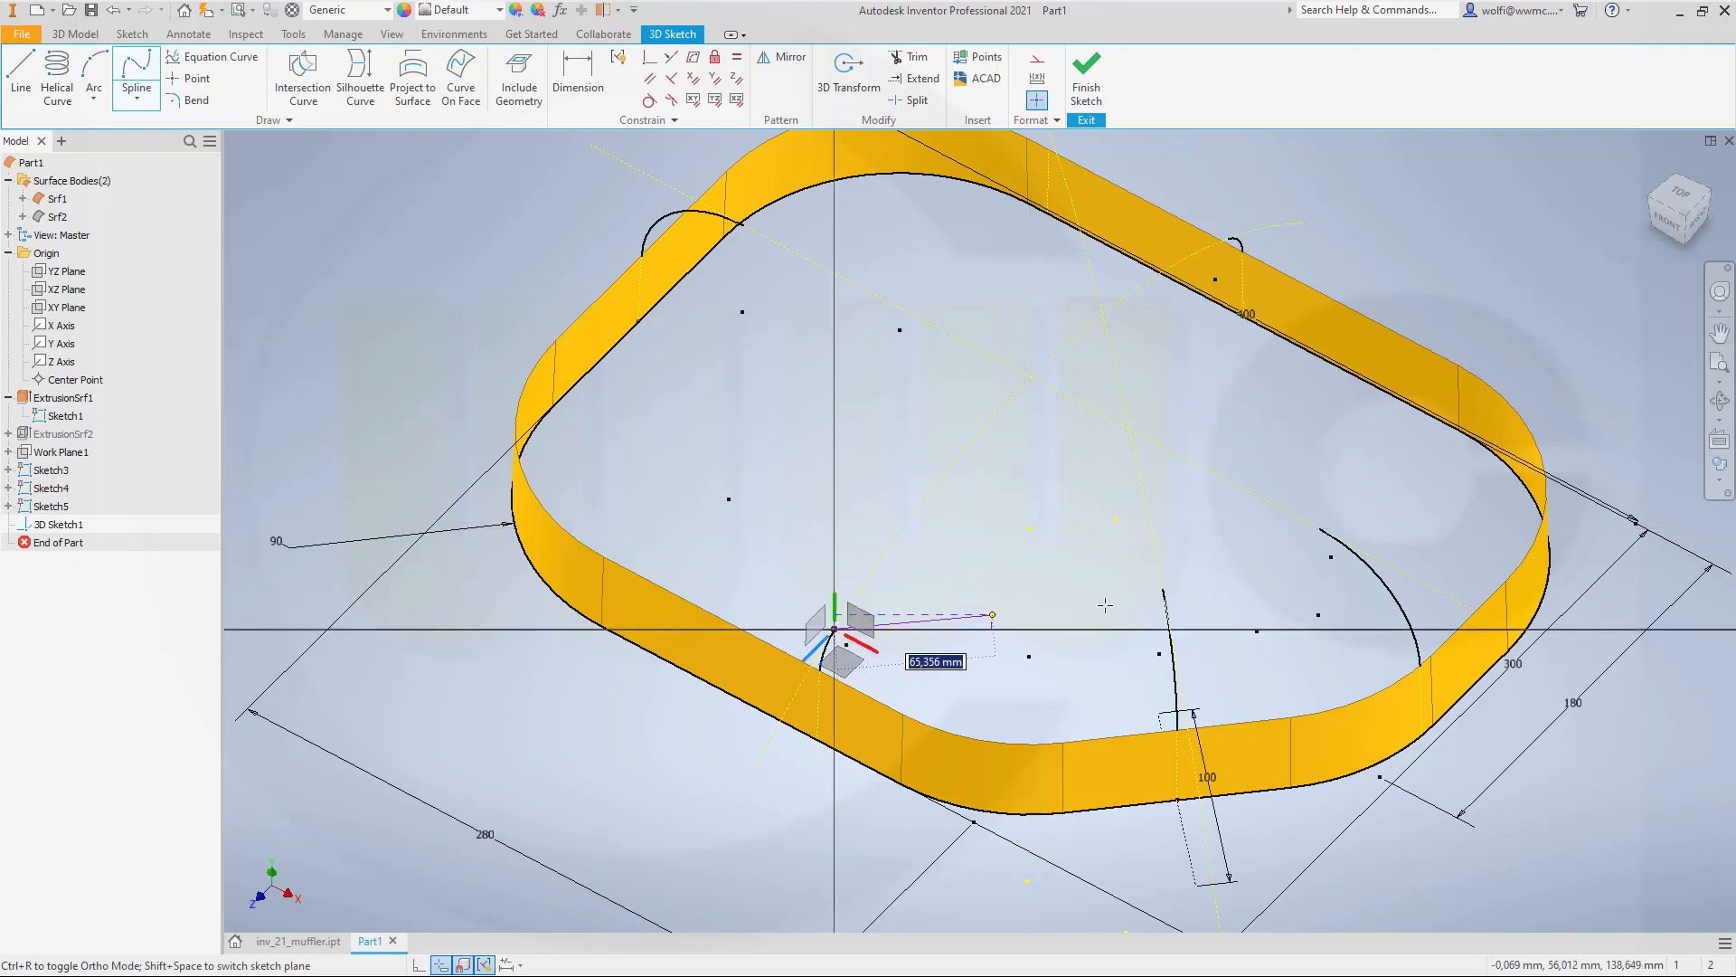
click(1164, 589)
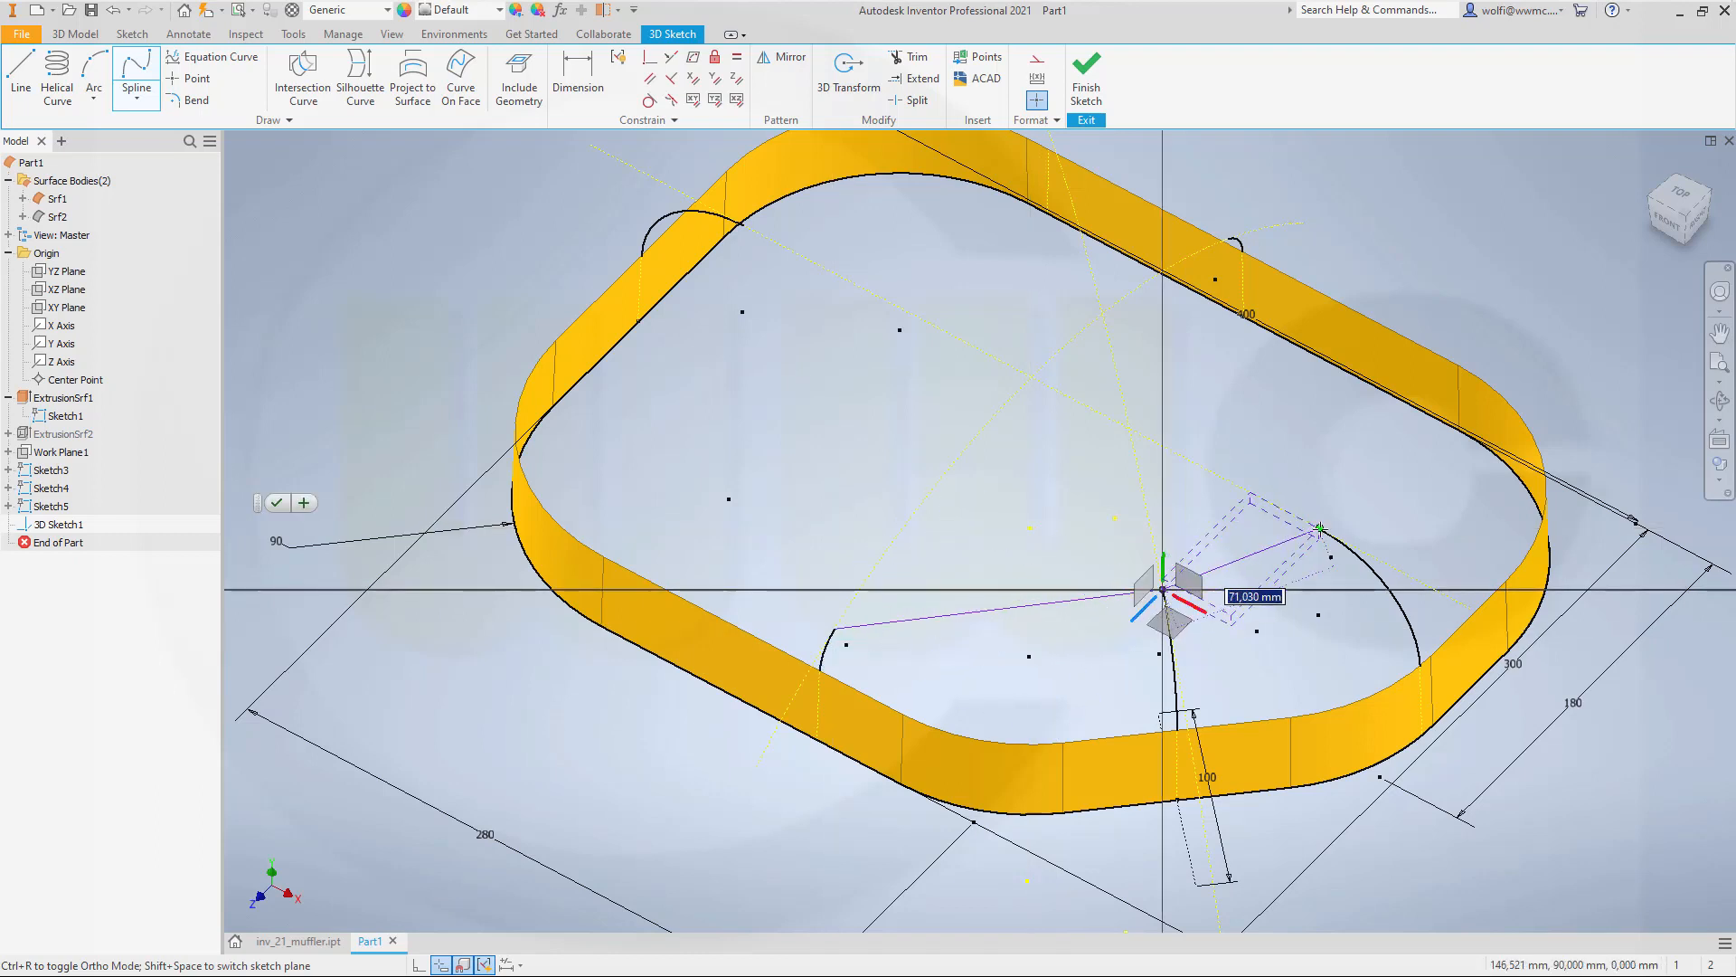
click(1321, 529)
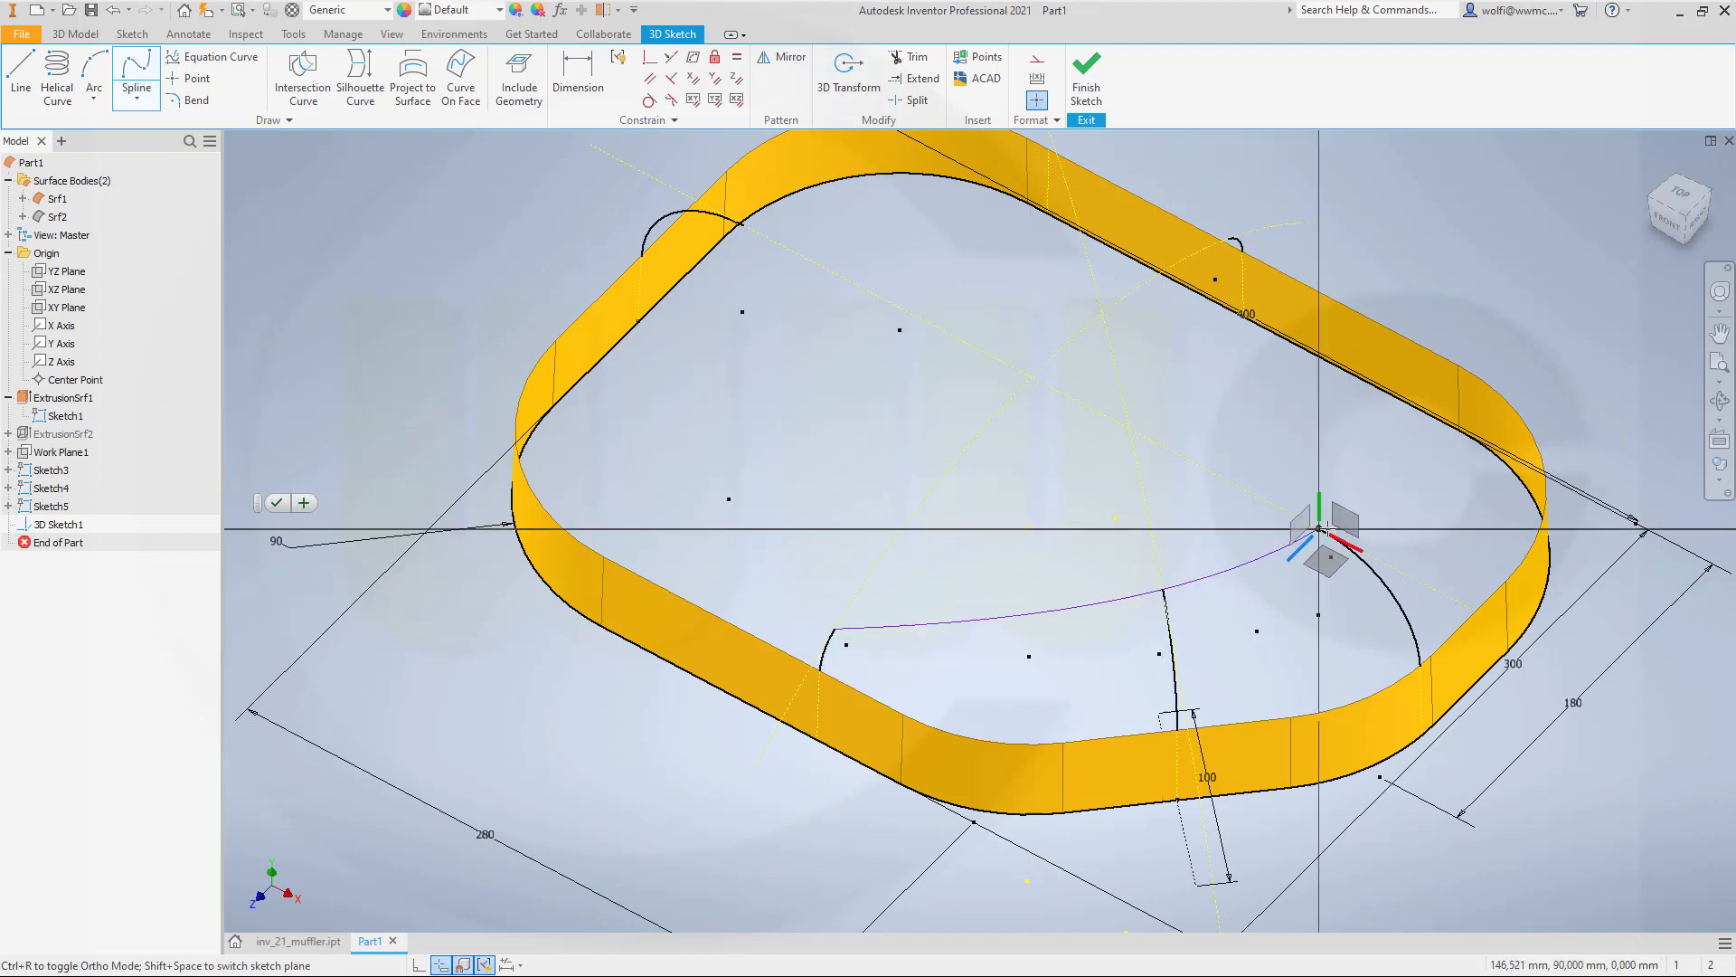
click(1227, 238)
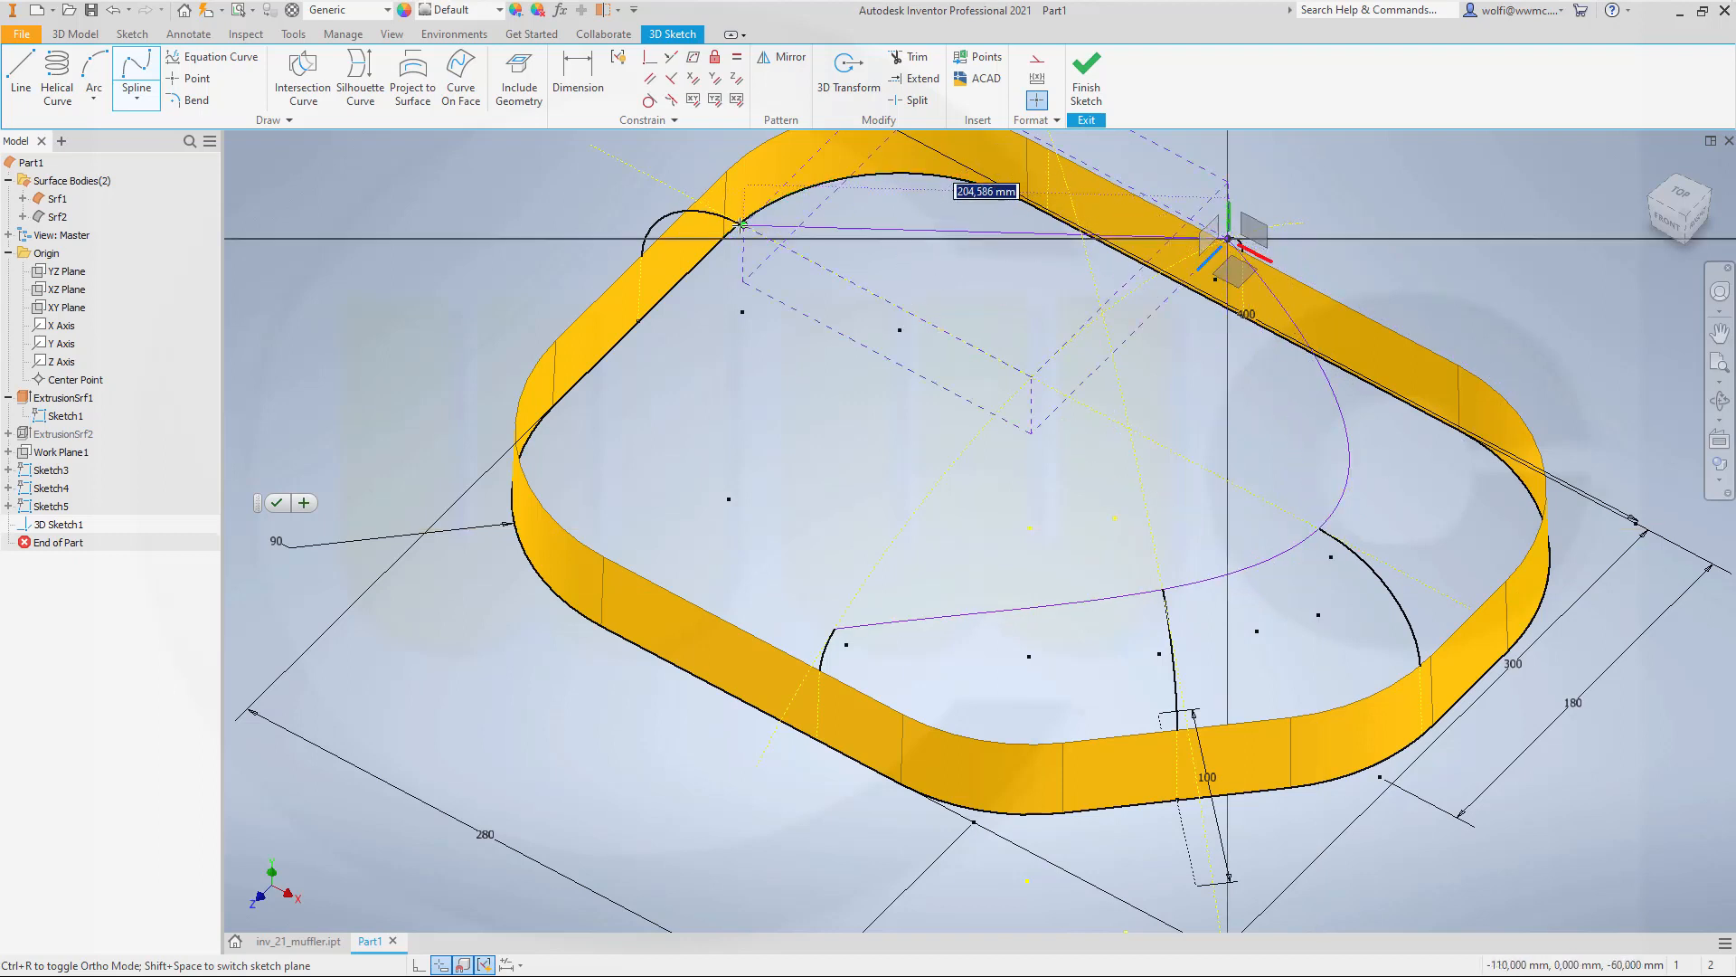
click(744, 223)
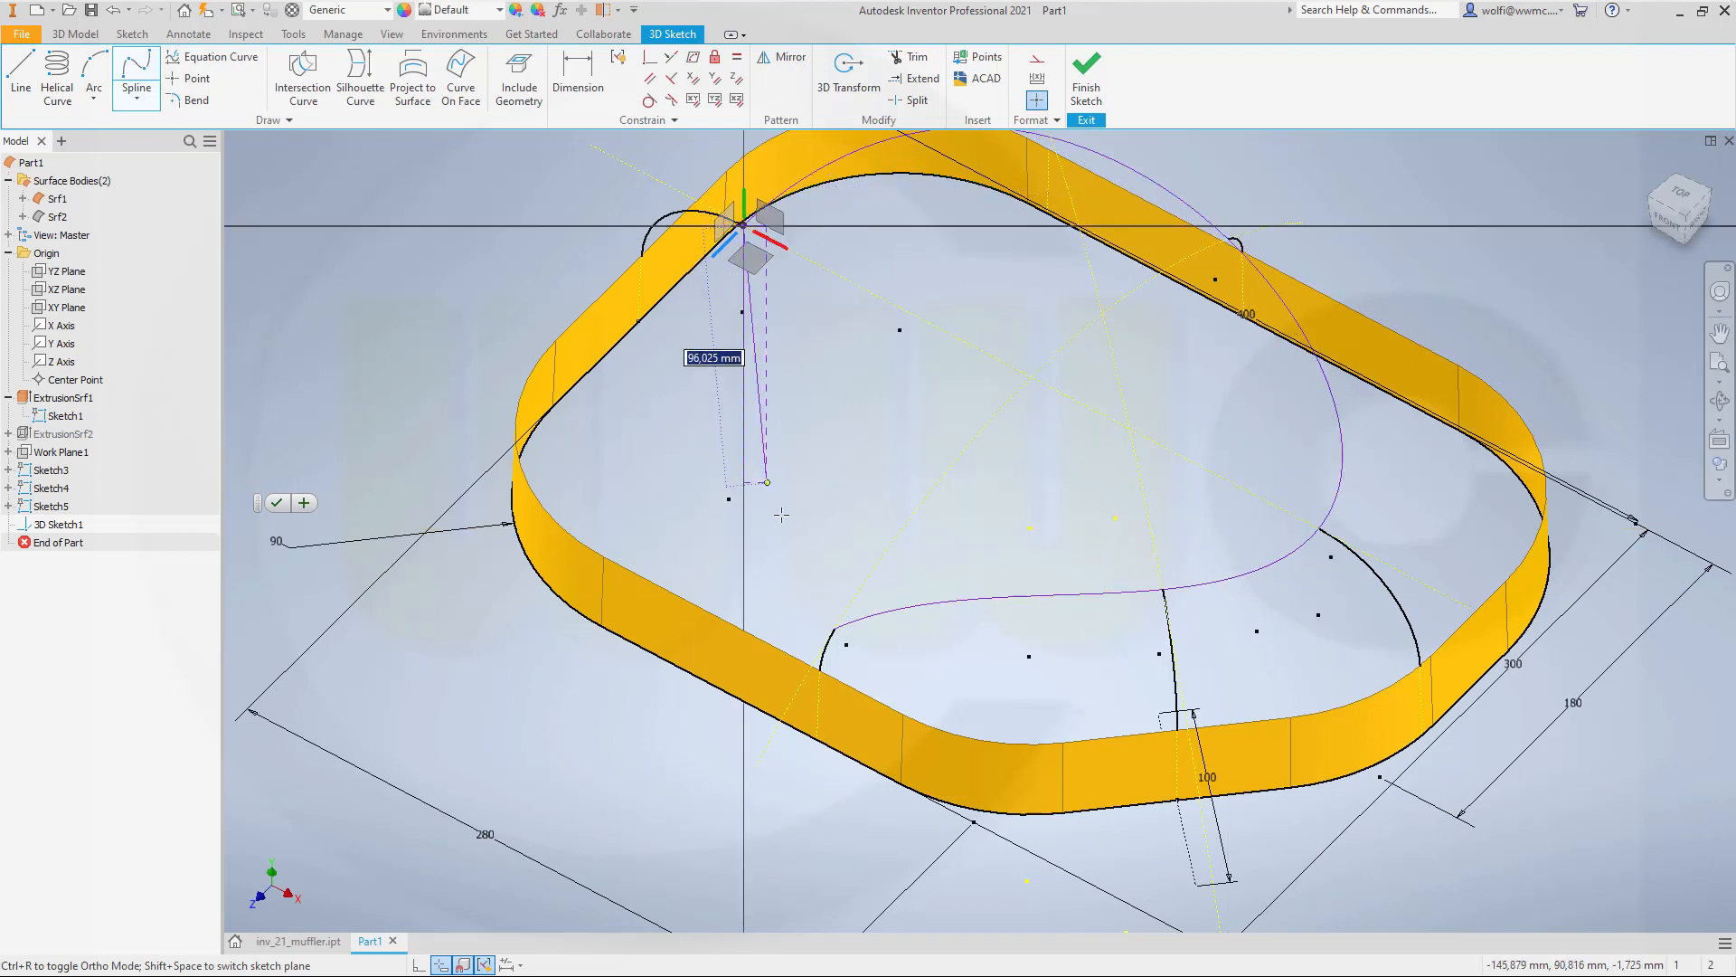
click(841, 622)
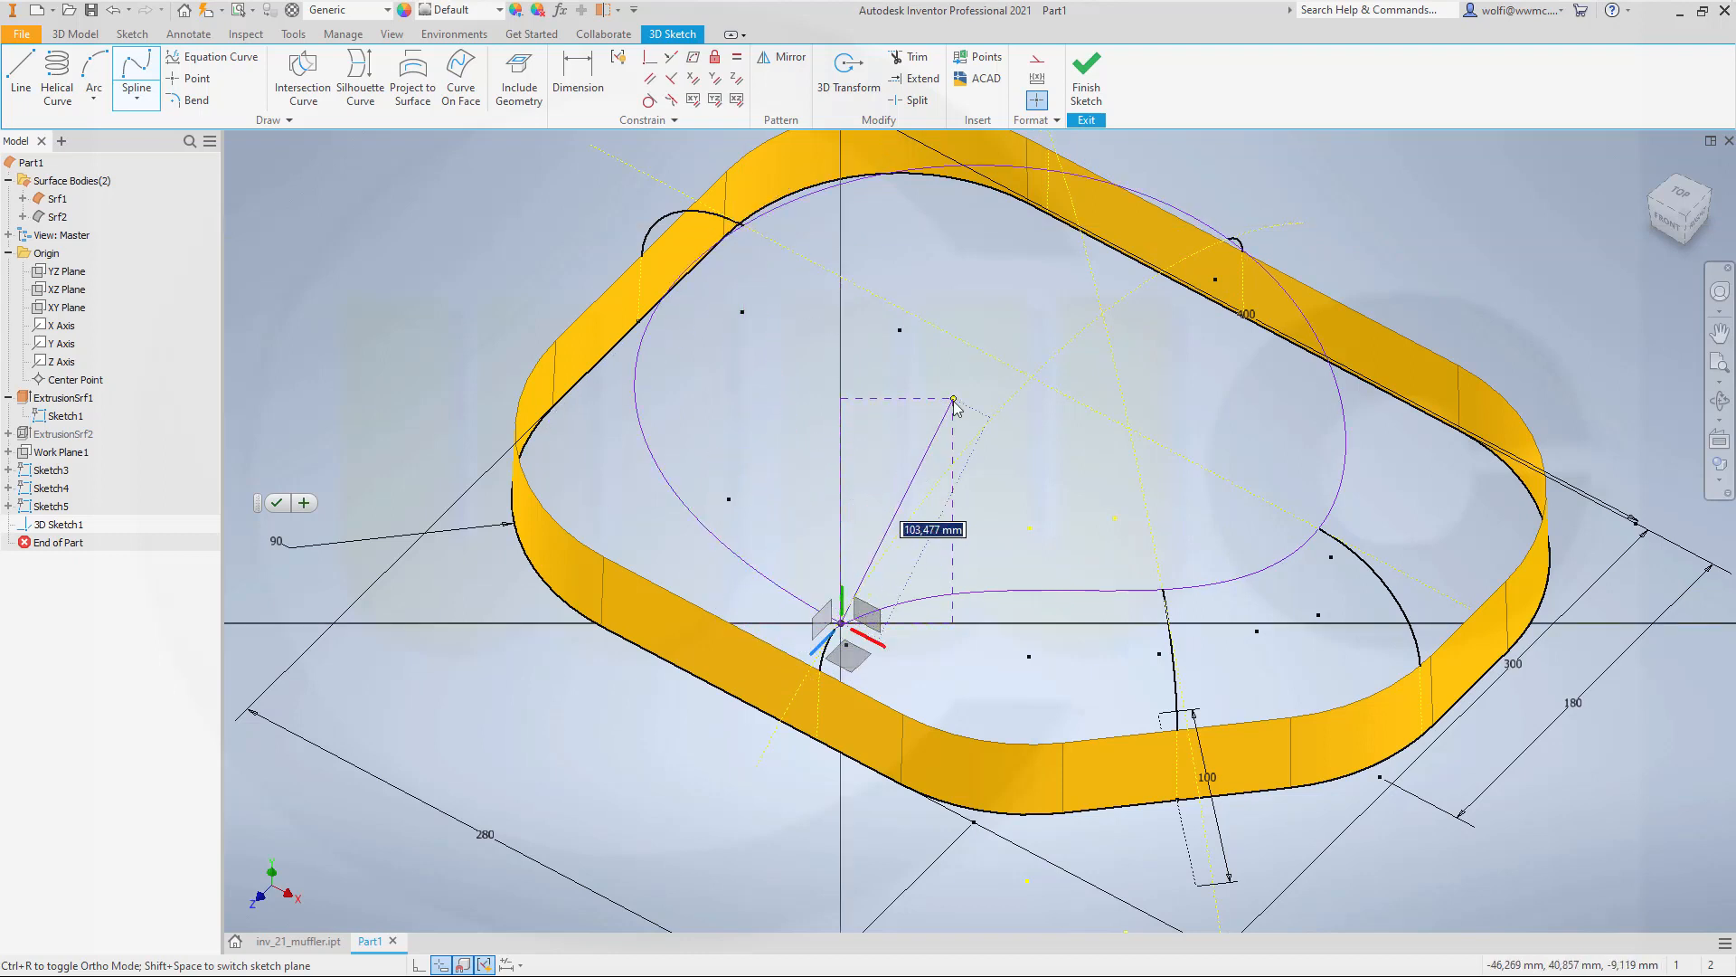
right_click(953, 398)
click(1020, 399)
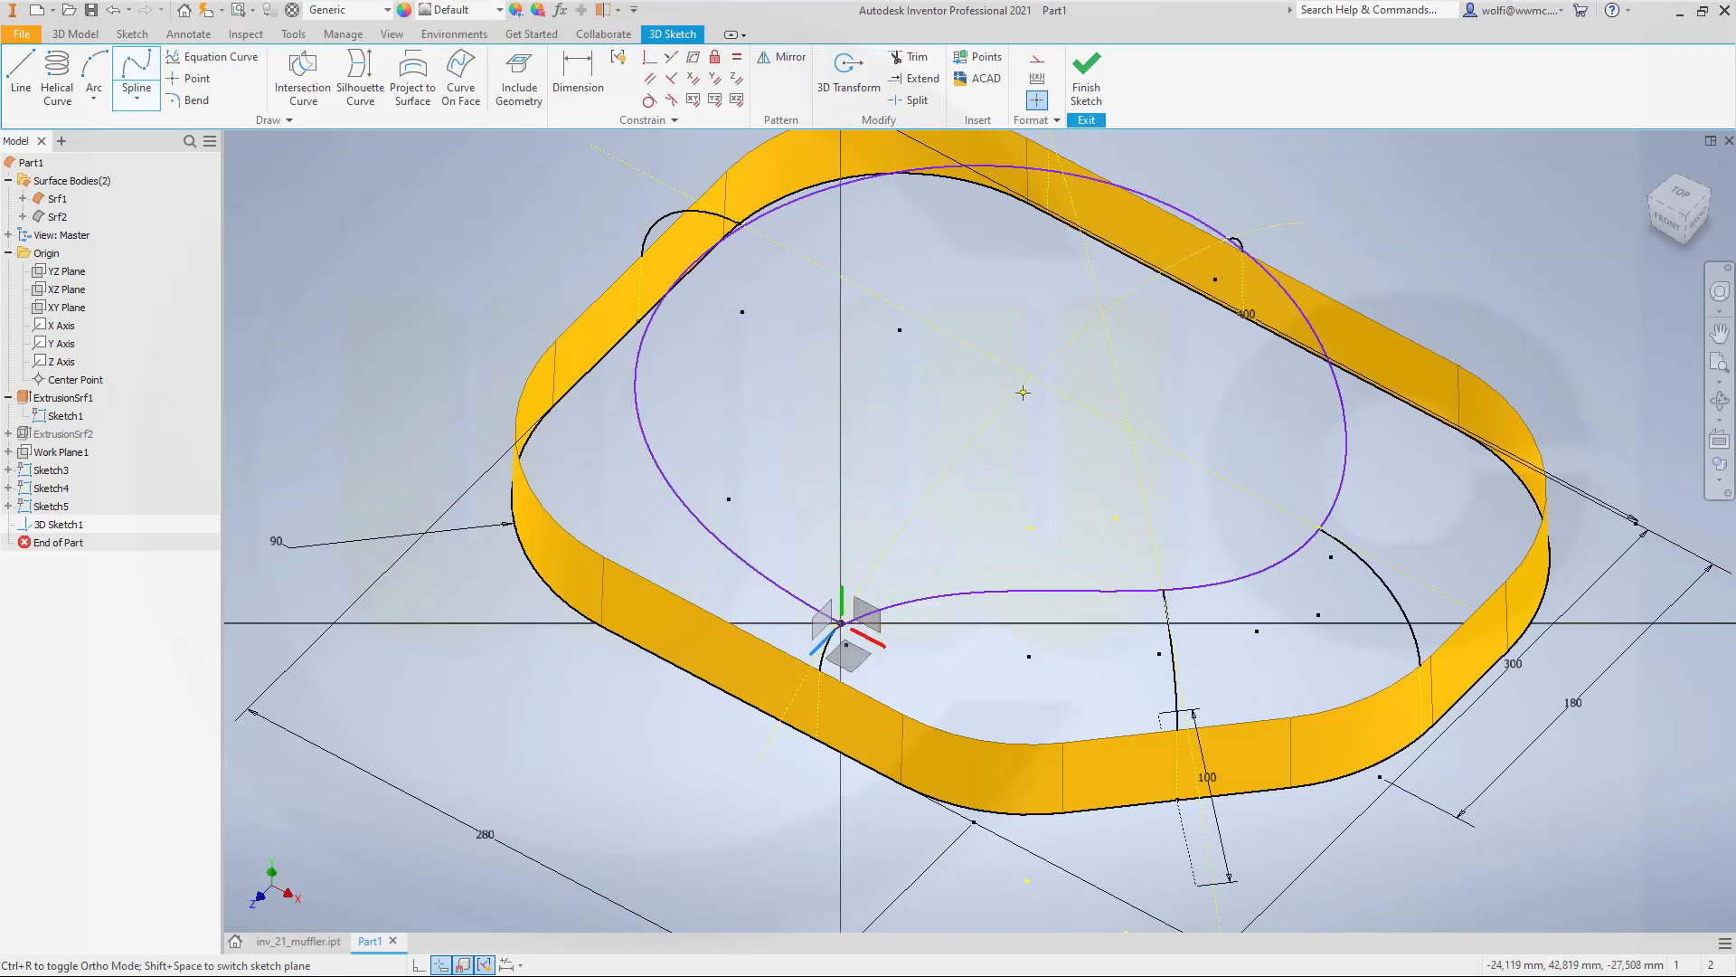
mouse_move(890, 429)
shift+middle_down()
mouse_move(903, 392)
mouse_move(869, 486)
mouse_move(868, 431)
shift+middle_up()
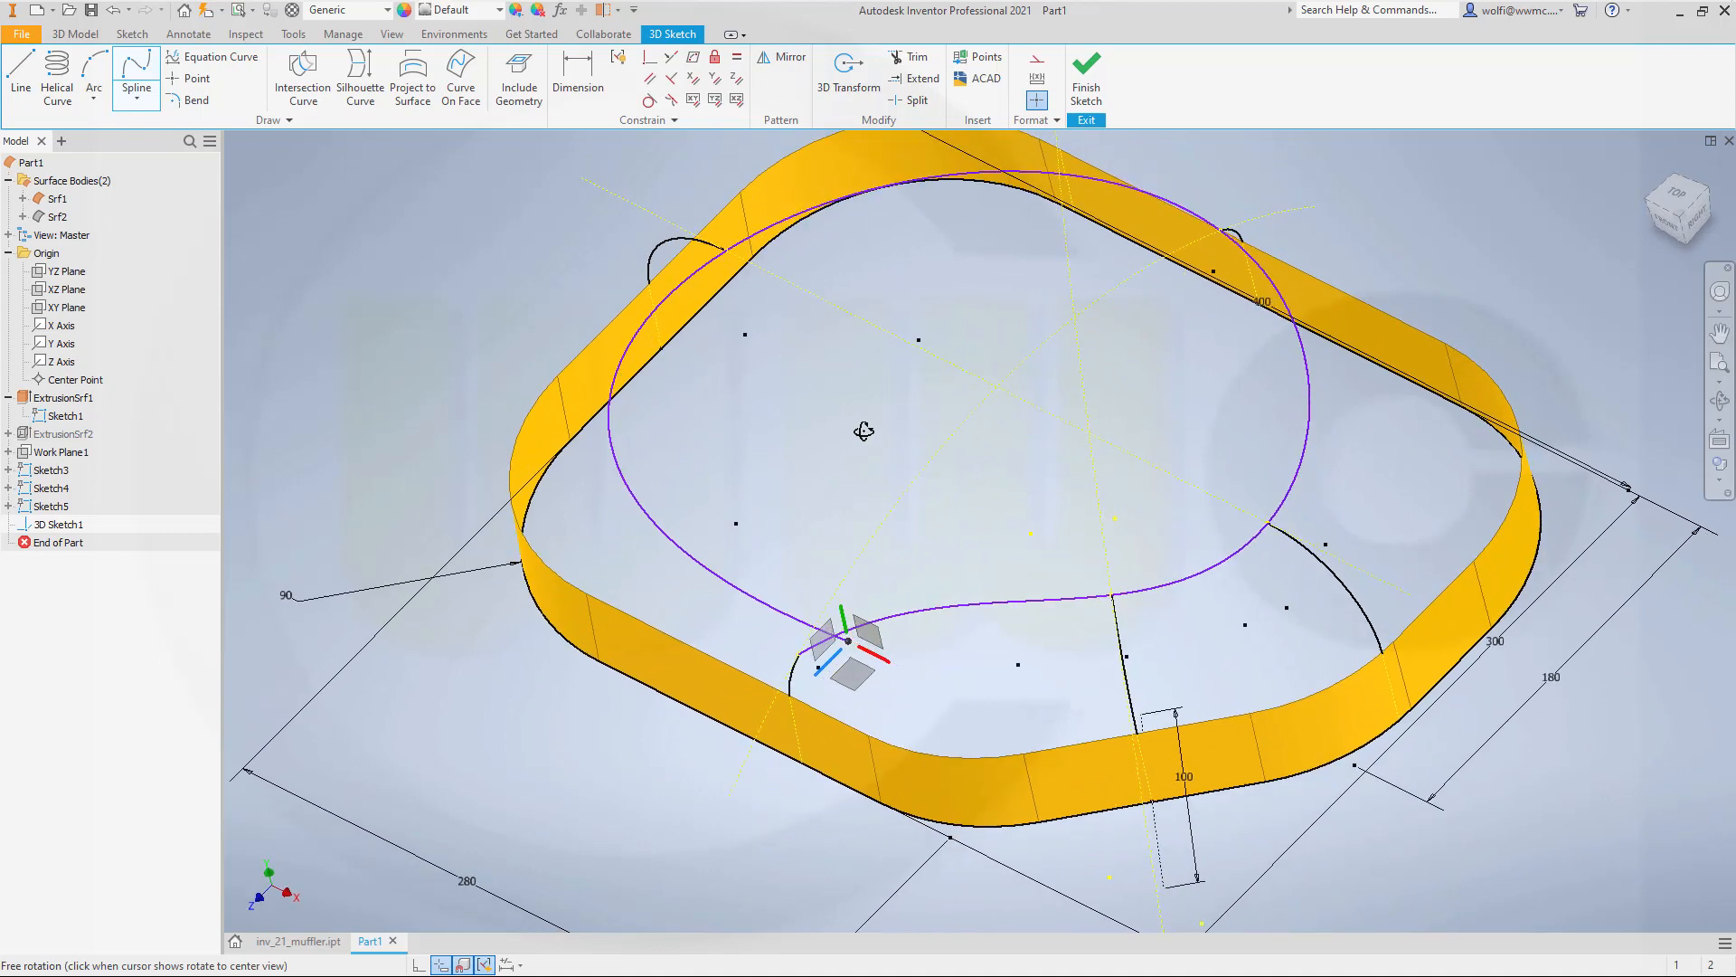
Leave the spline command and delete the spline drawn around the arc ends.
key(Escape)
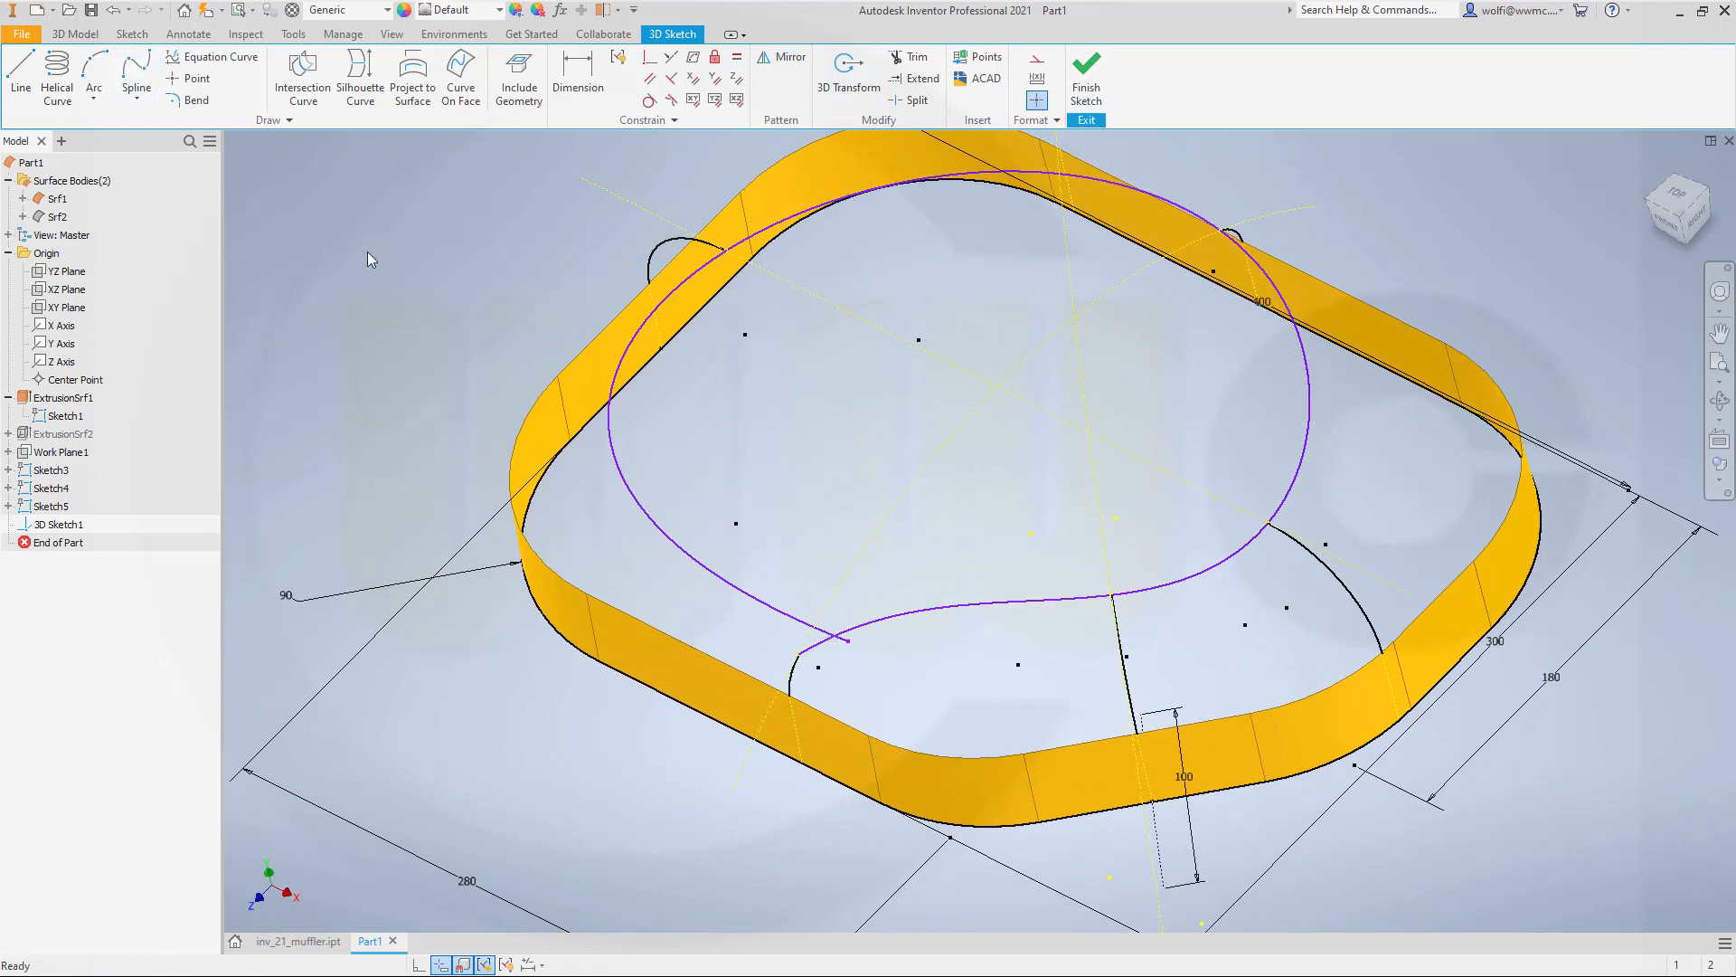
click(664, 523)
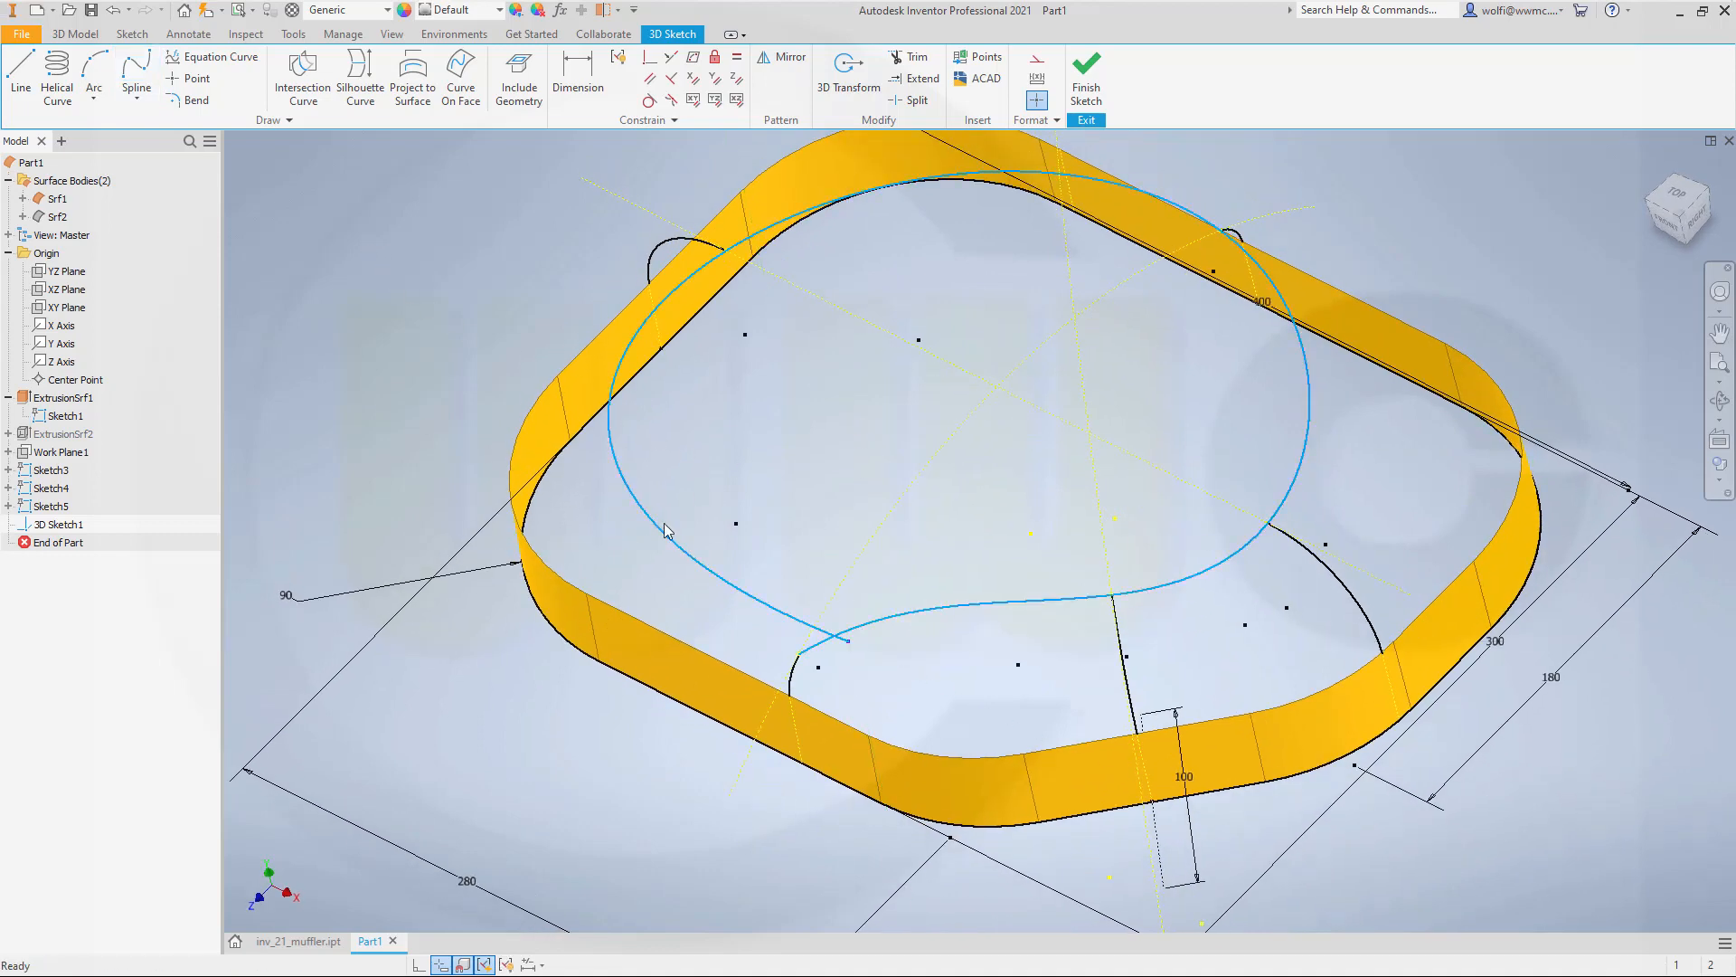
key(Delete)
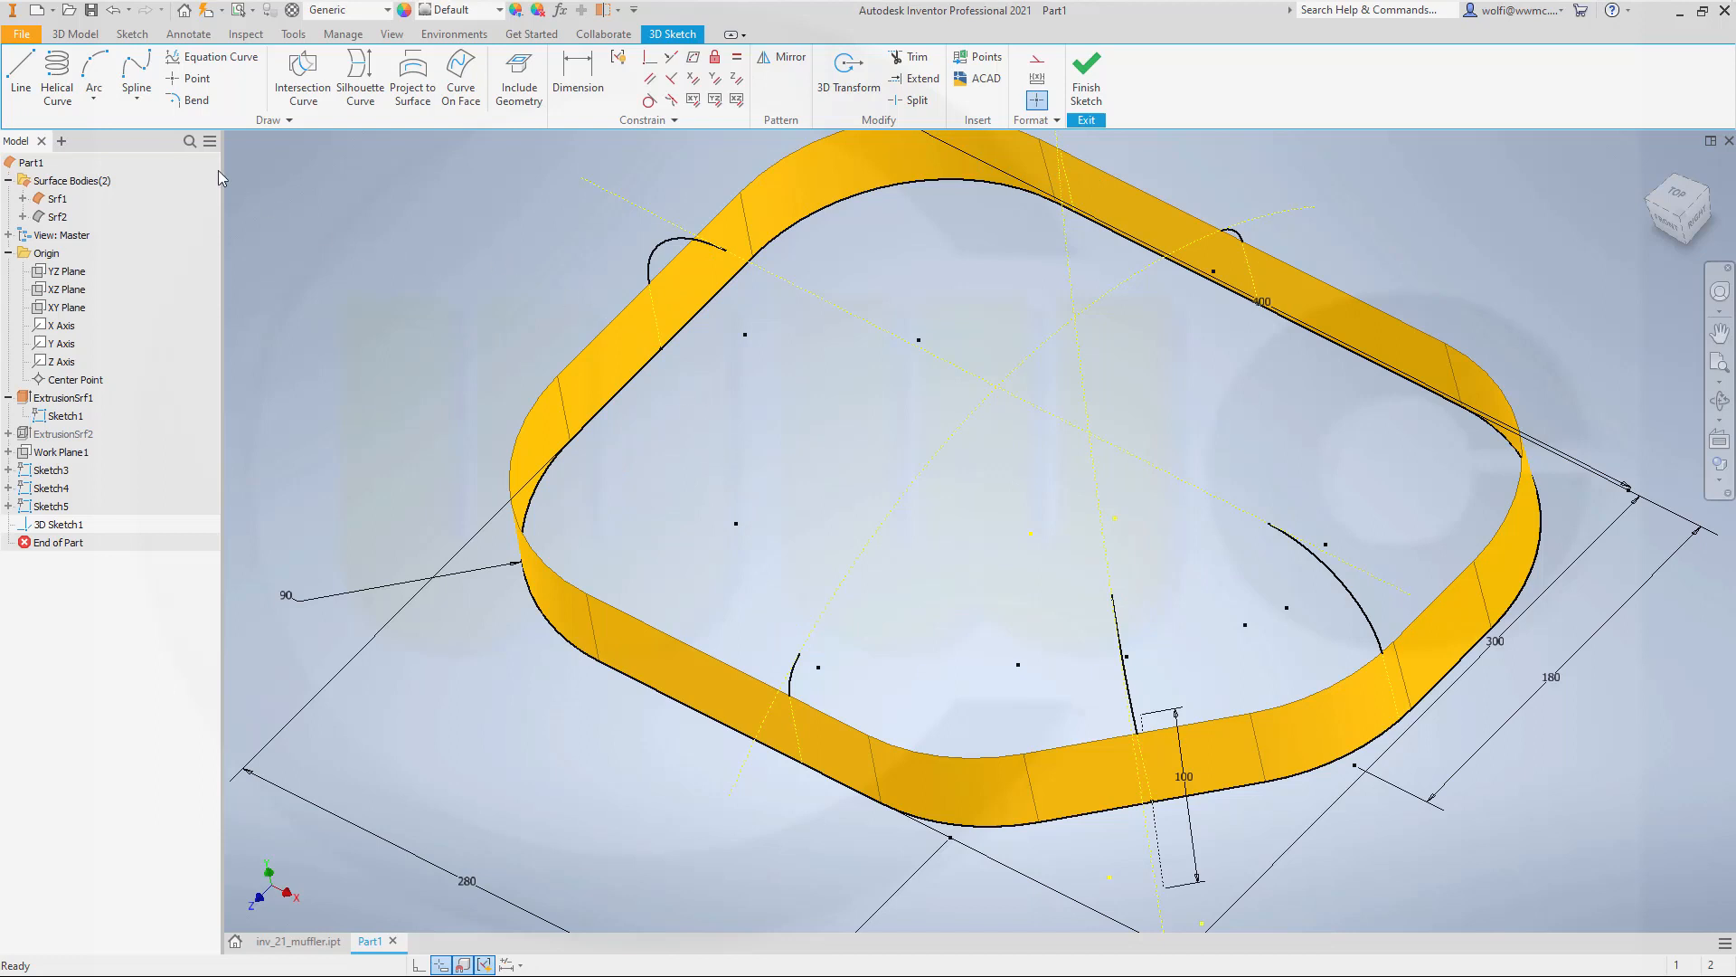
Draw a closed interpolation spline through the upper ends of all five tangent arcs, ending exactly on its start point.
click(137, 70)
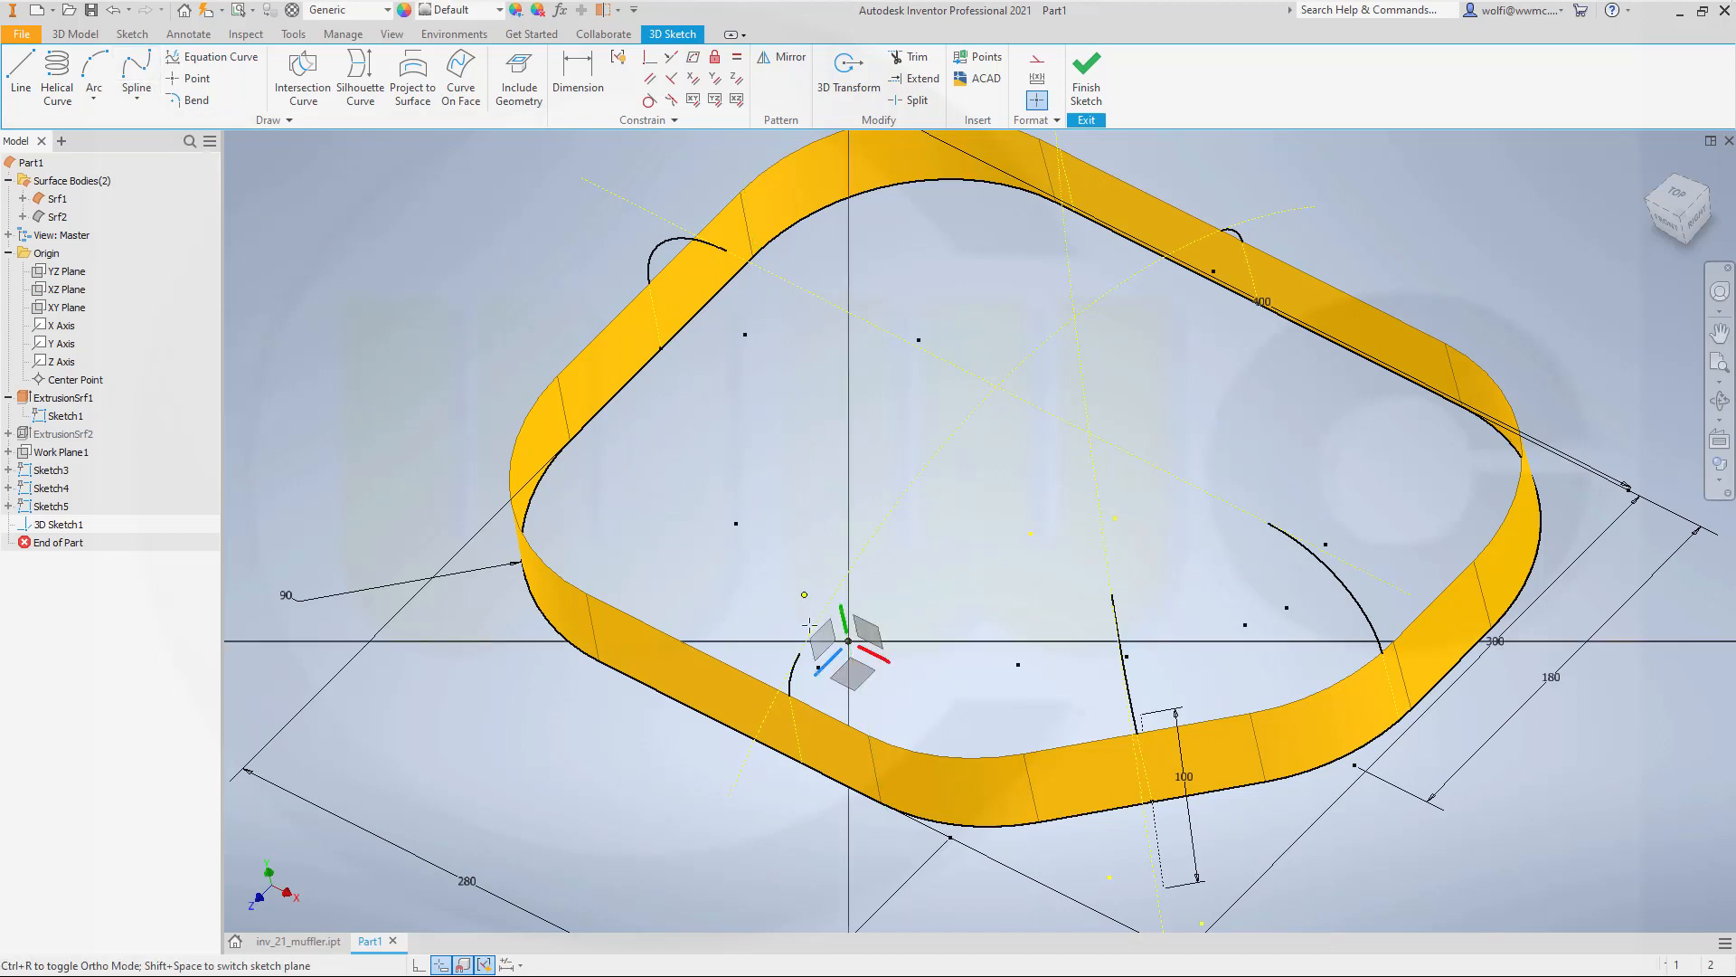
click(800, 652)
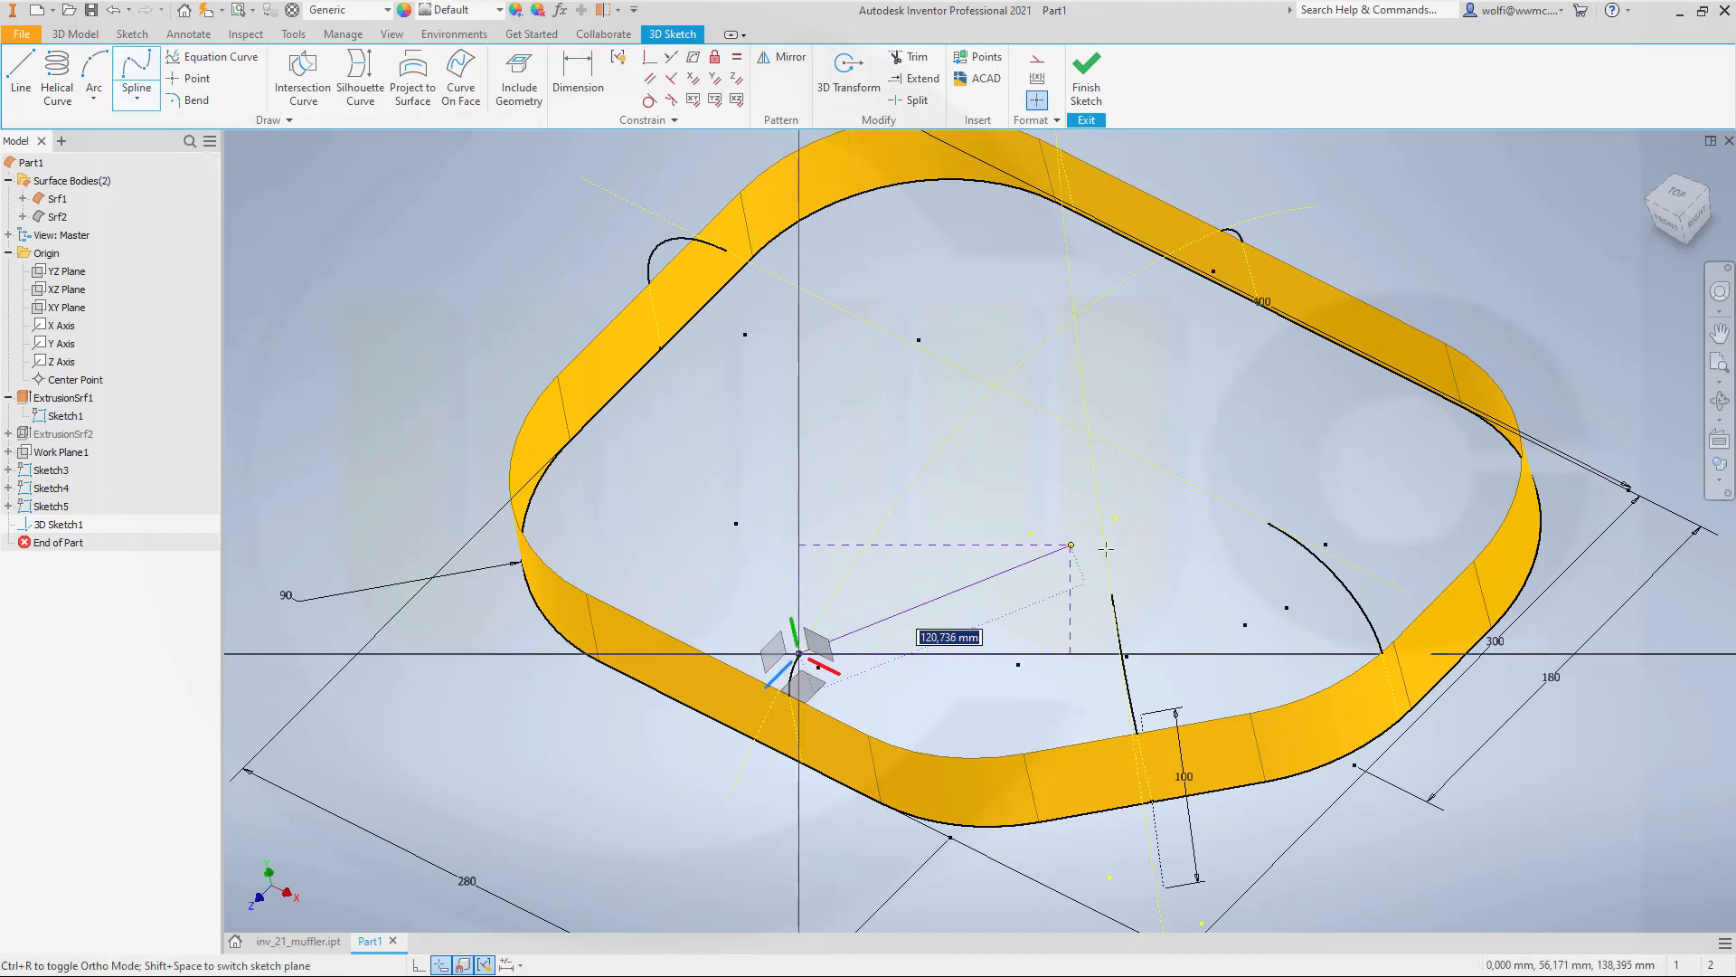
shift+middle_drag(1060, 579, 1131, 556)
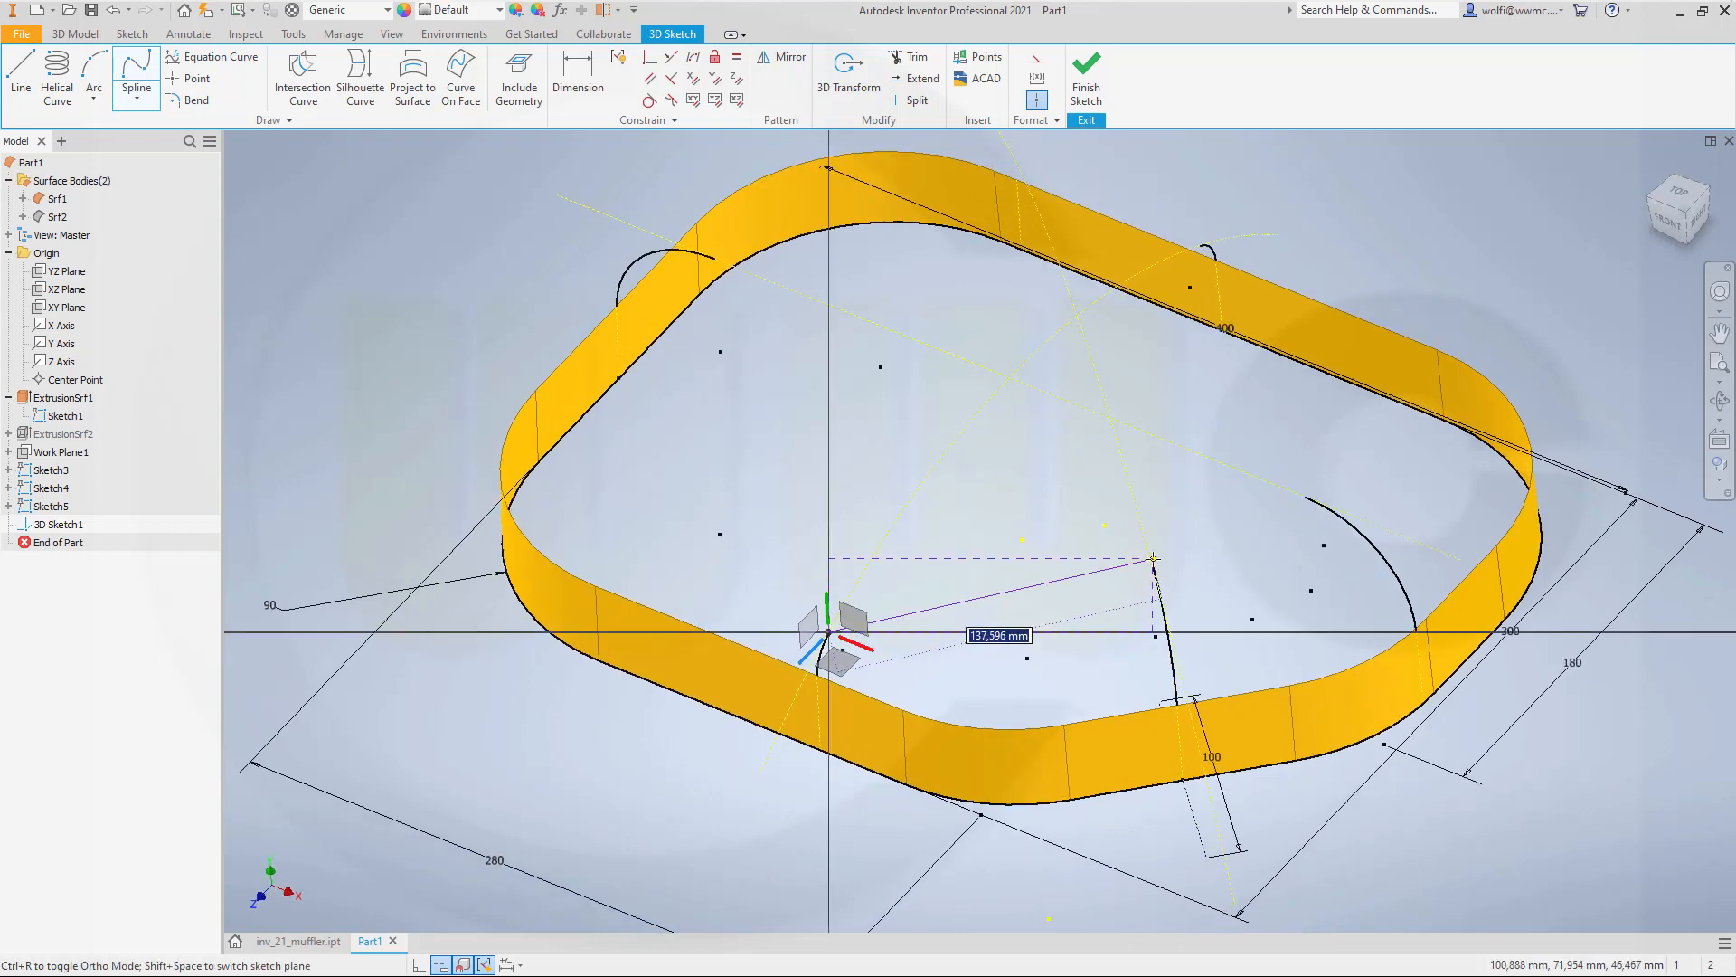
click(1154, 559)
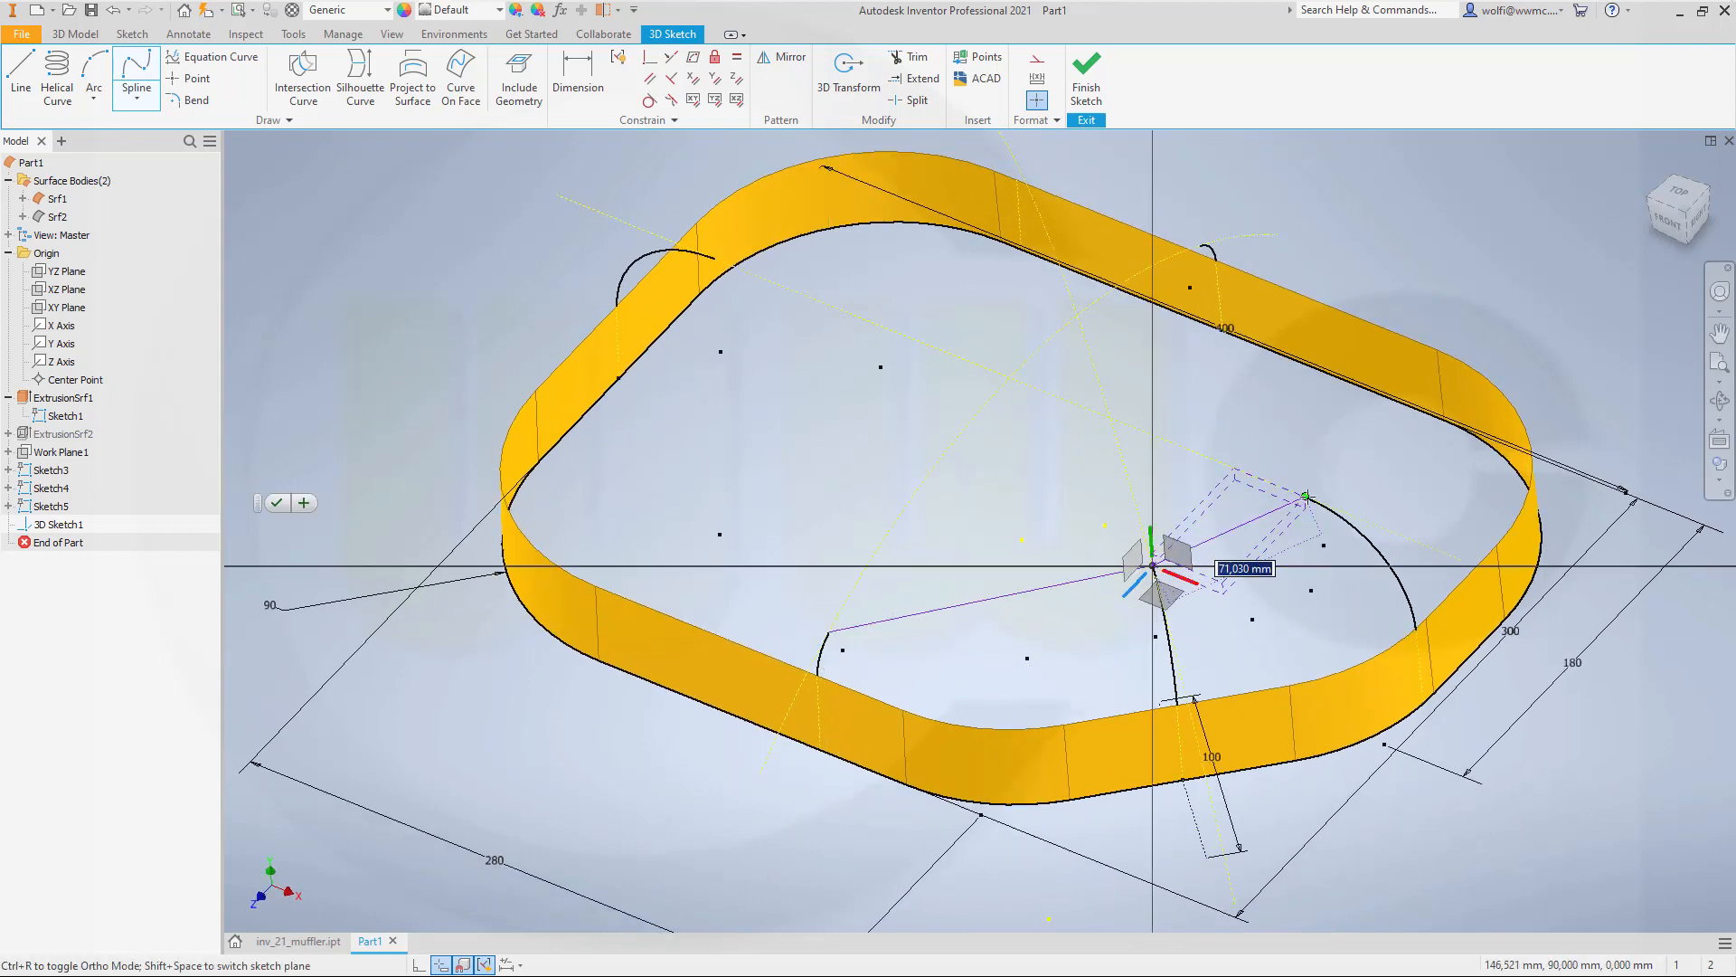
click(1306, 497)
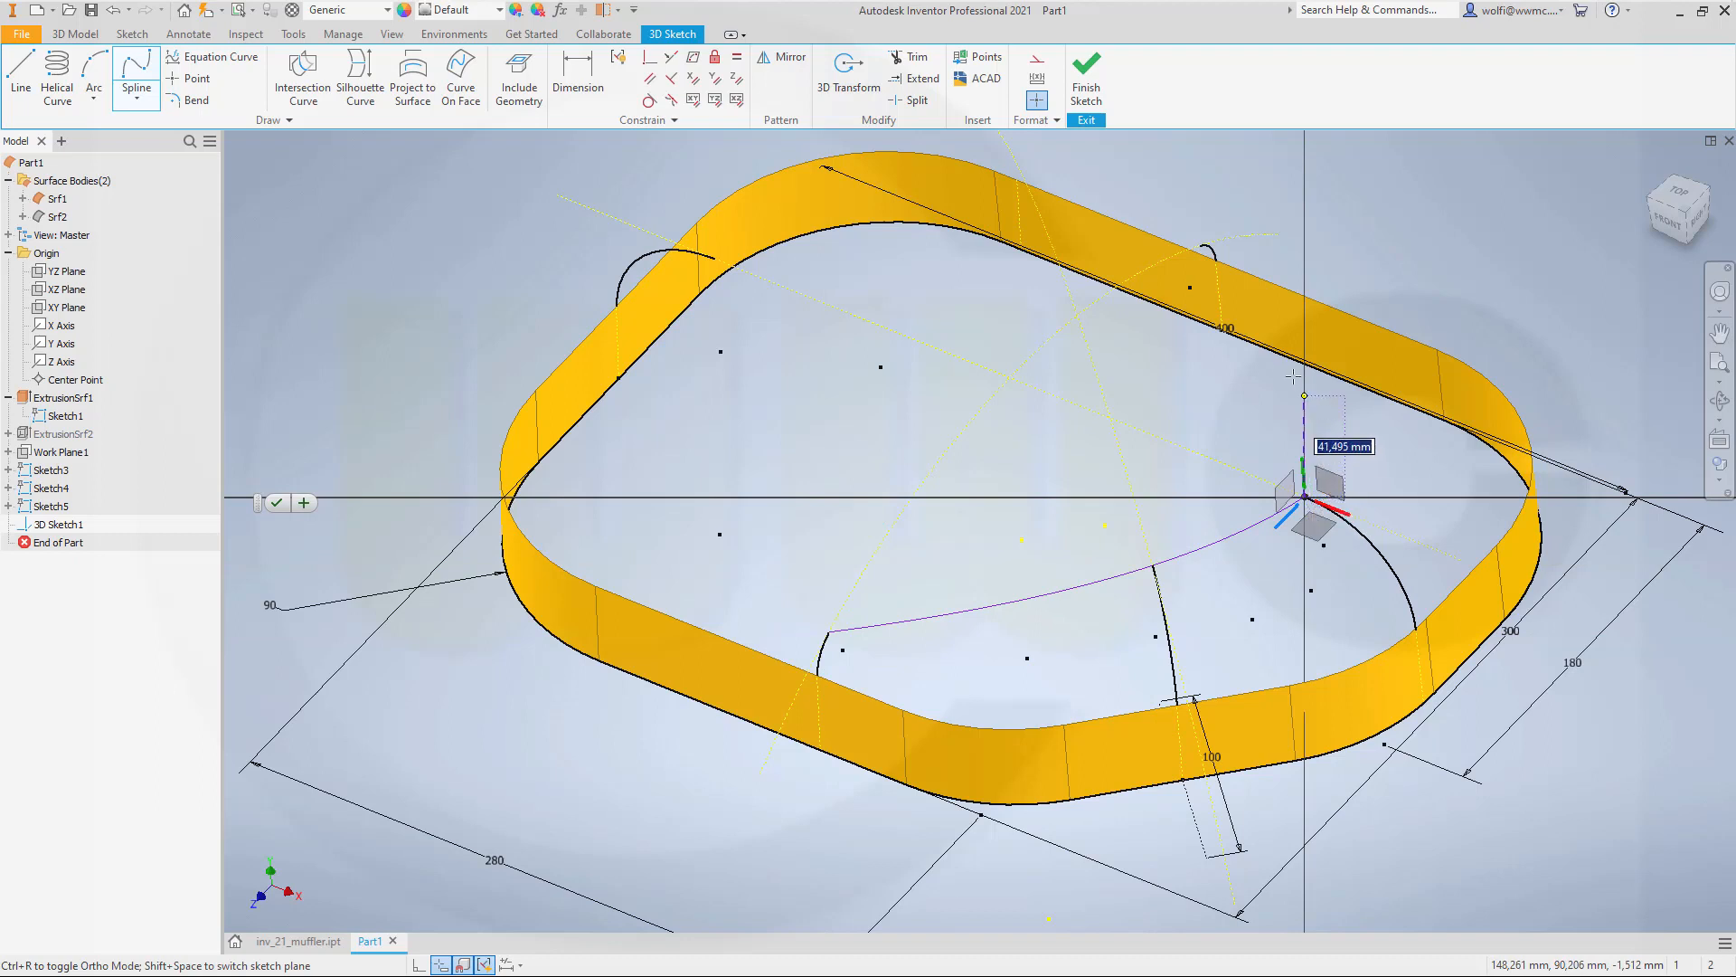
click(1202, 246)
click(715, 259)
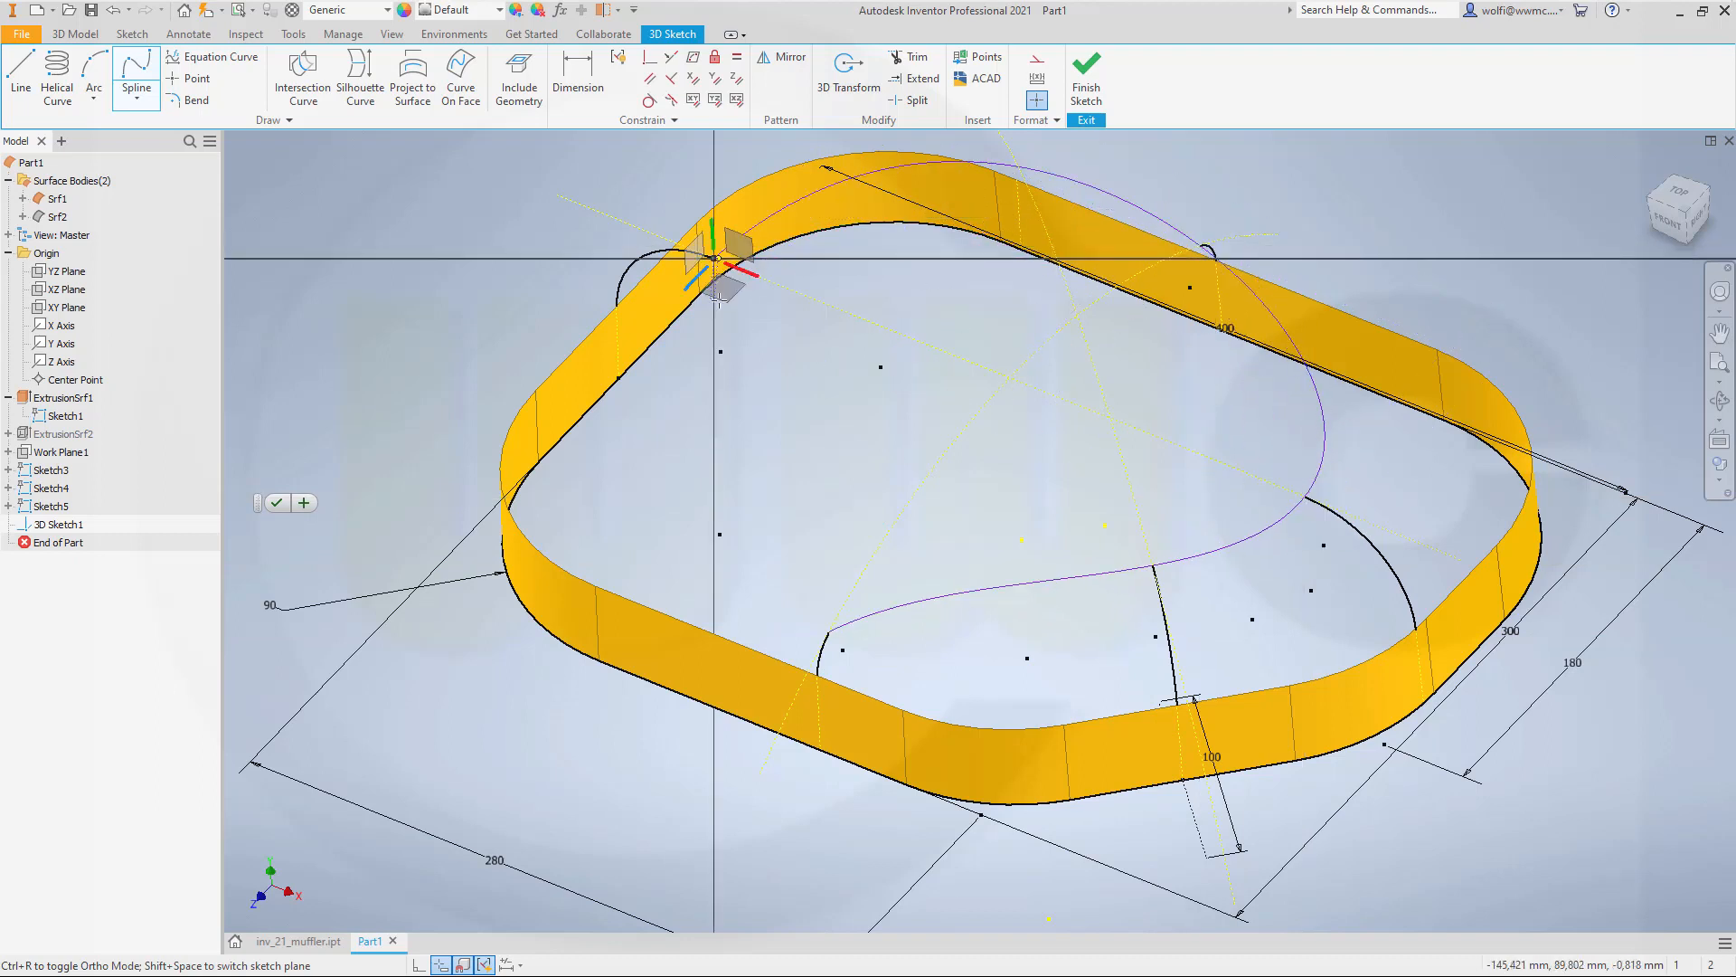
shift+middle_drag(756, 573, 735, 569)
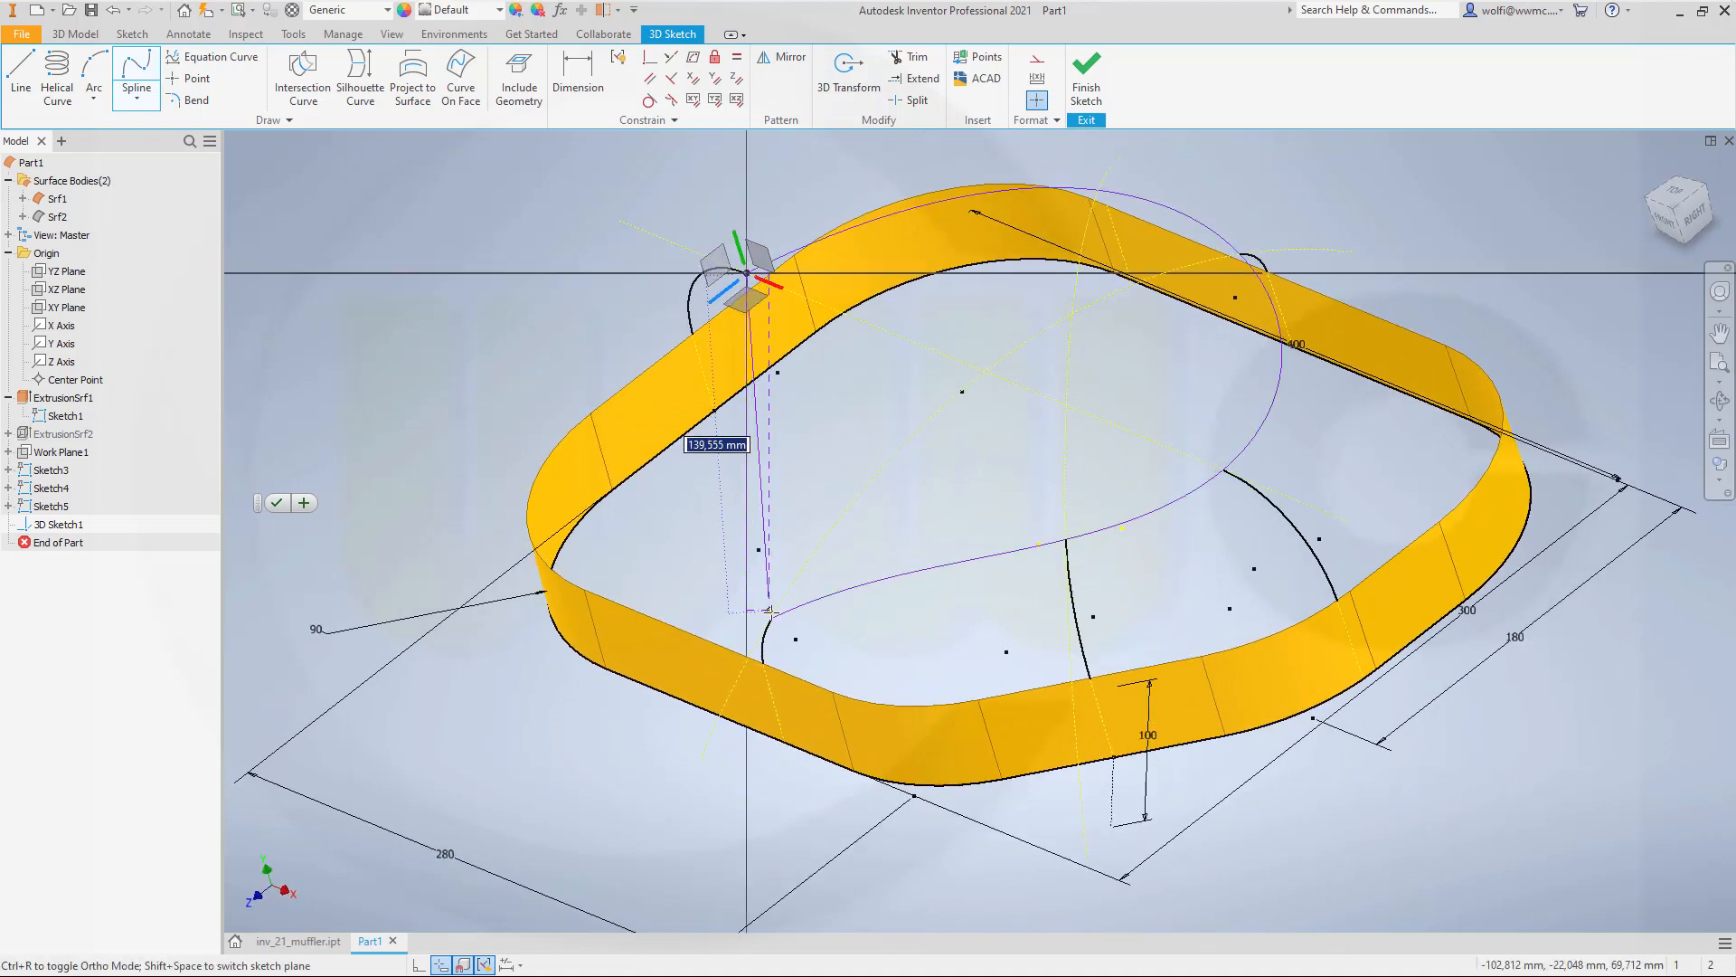
click(775, 619)
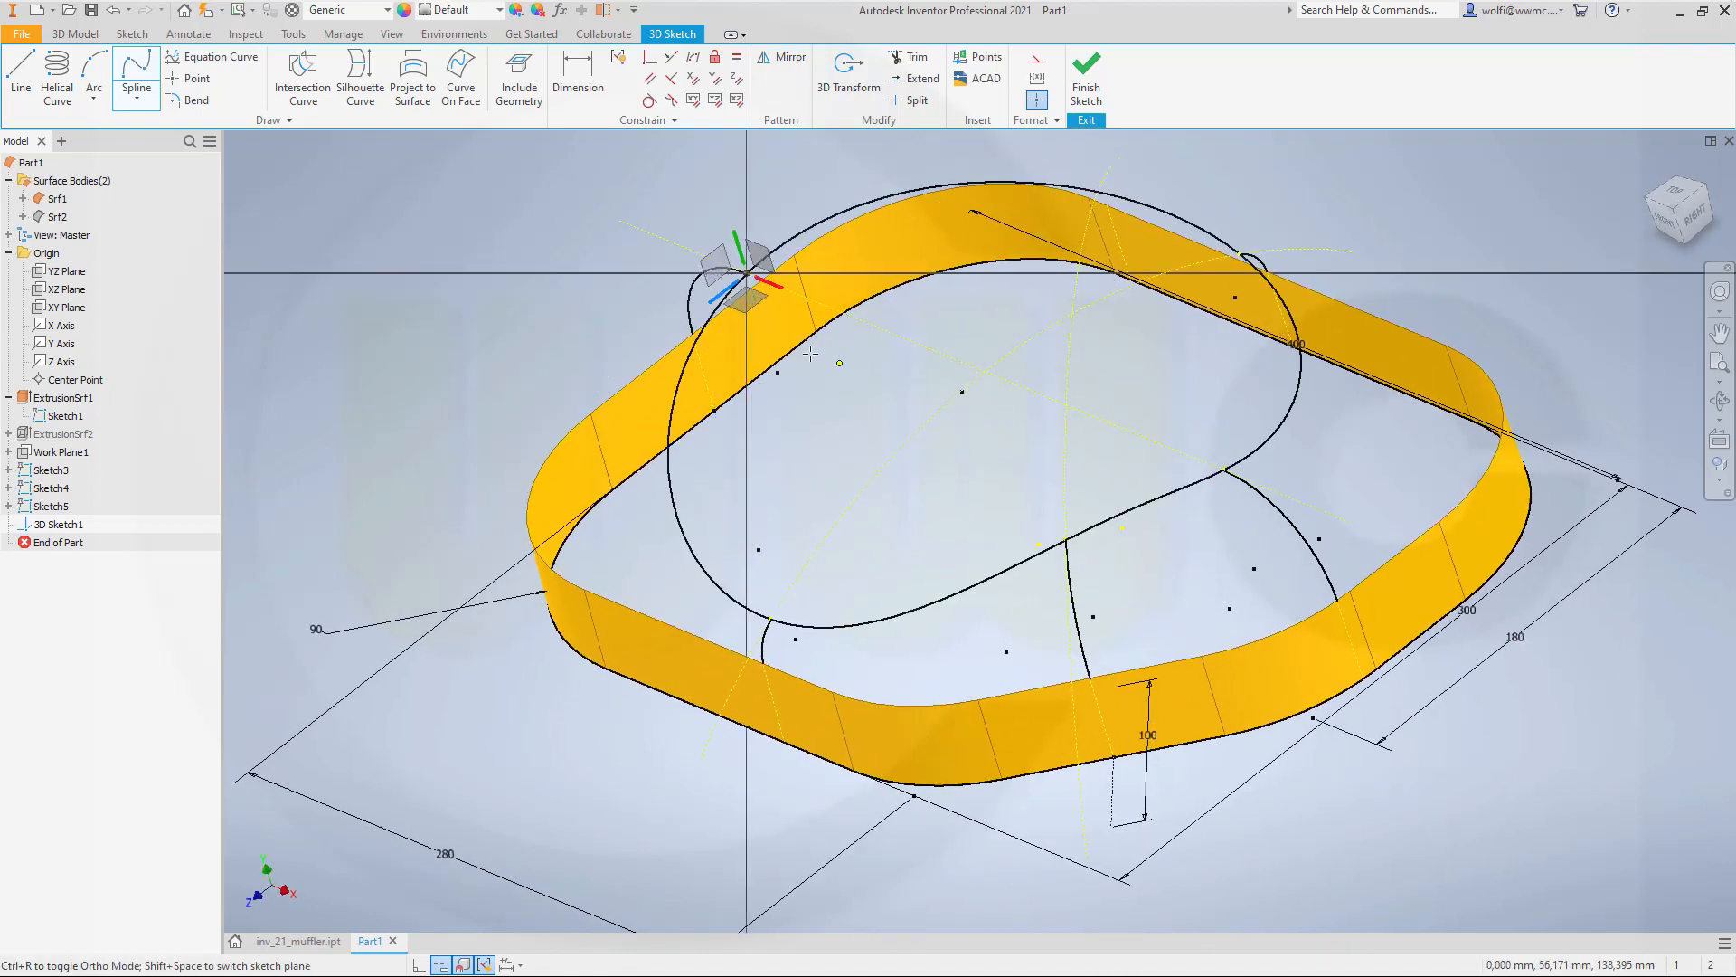
Finish the 3D sketch and create a 50 mm vector ruled surface from the closed spline along the Y axis.
click(1093, 88)
mouse_move(930, 459)
shift+middle_down()
mouse_move(935, 426)
mouse_move(886, 423)
mouse_move(904, 443)
mouse_move(919, 418)
mouse_move(902, 458)
shift+middle_up()
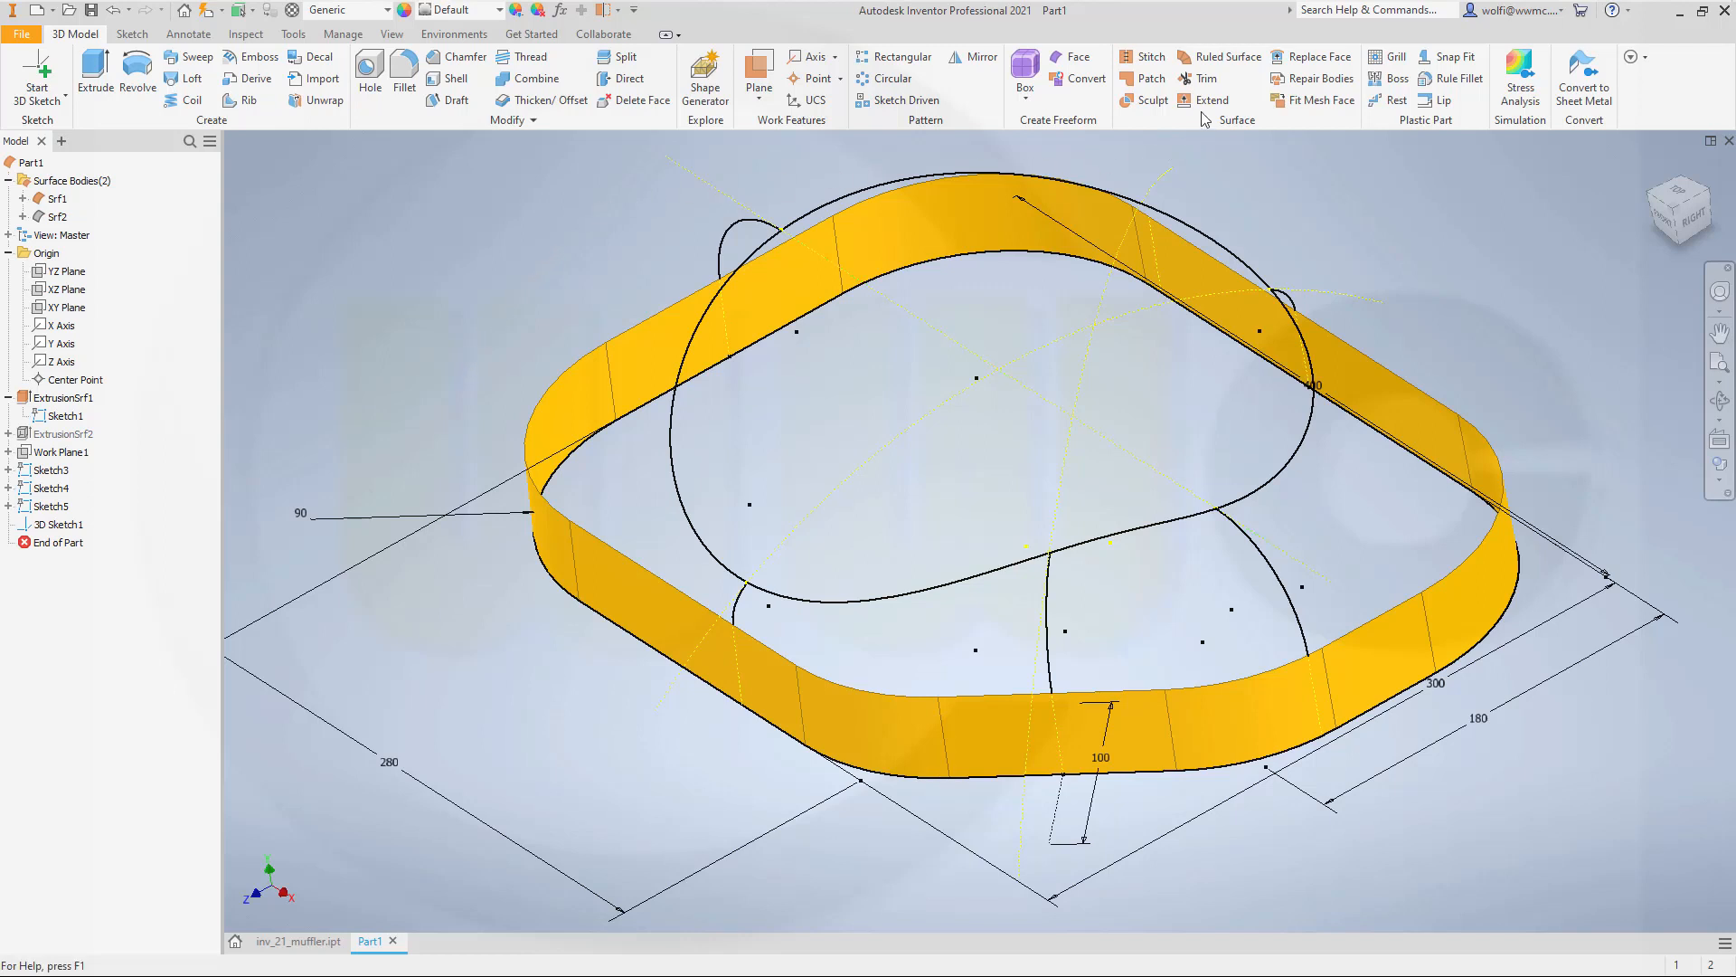
click(1226, 58)
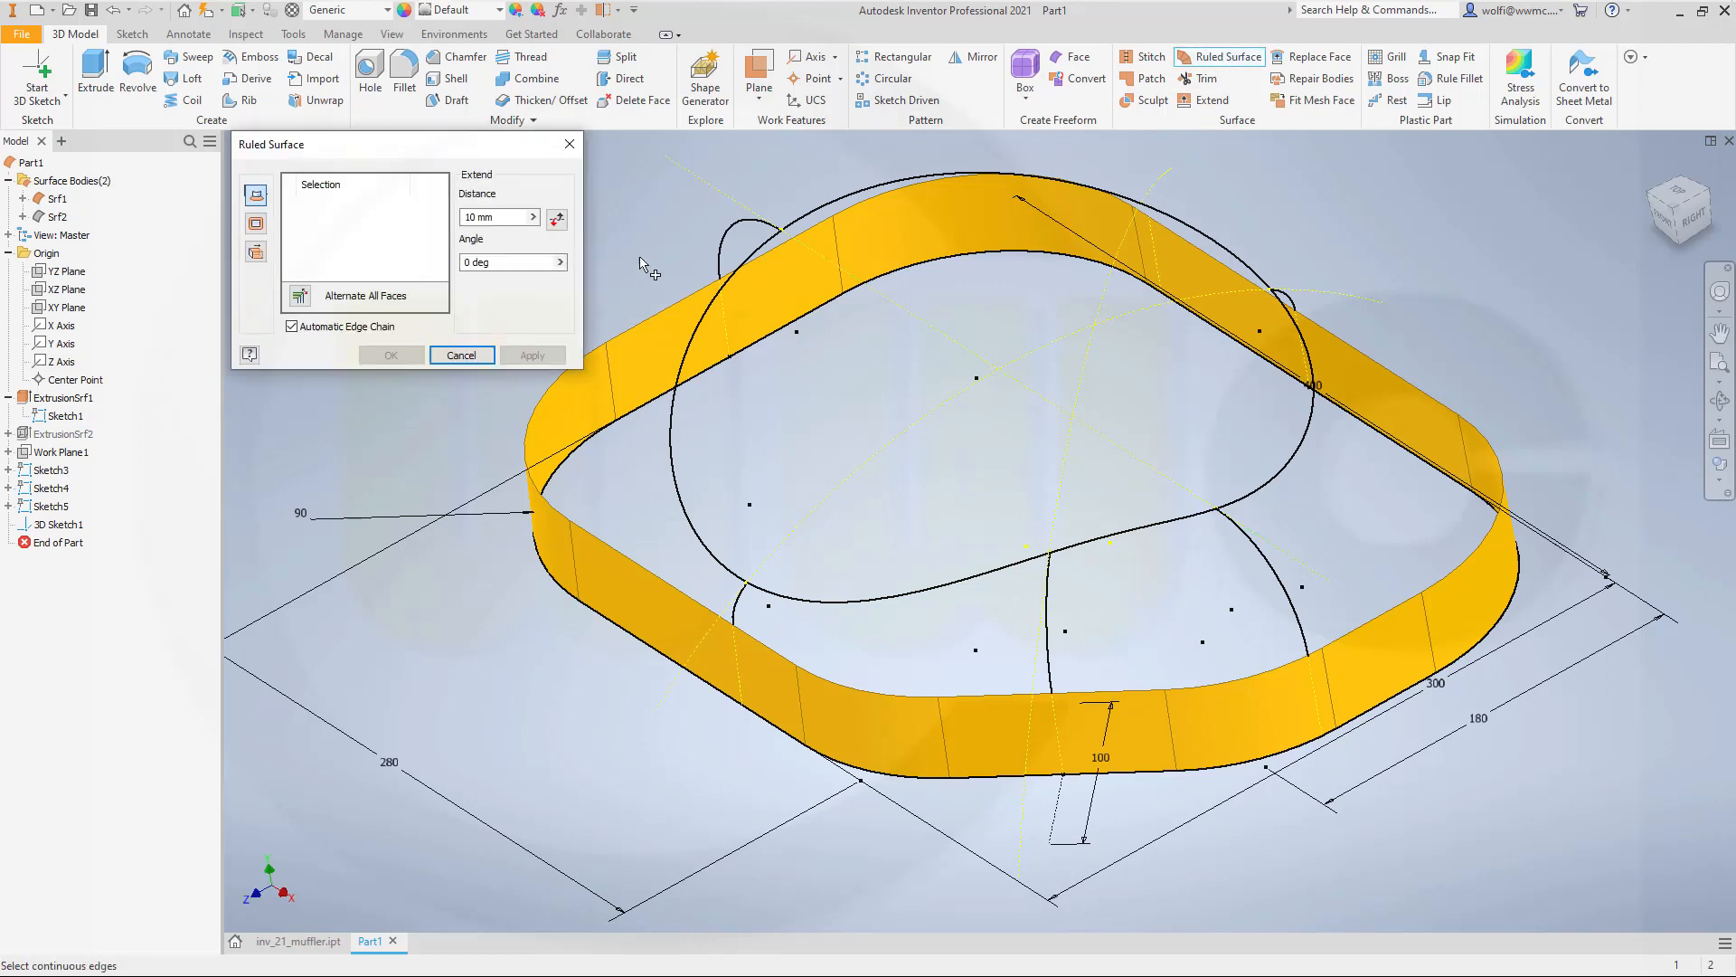
click(256, 254)
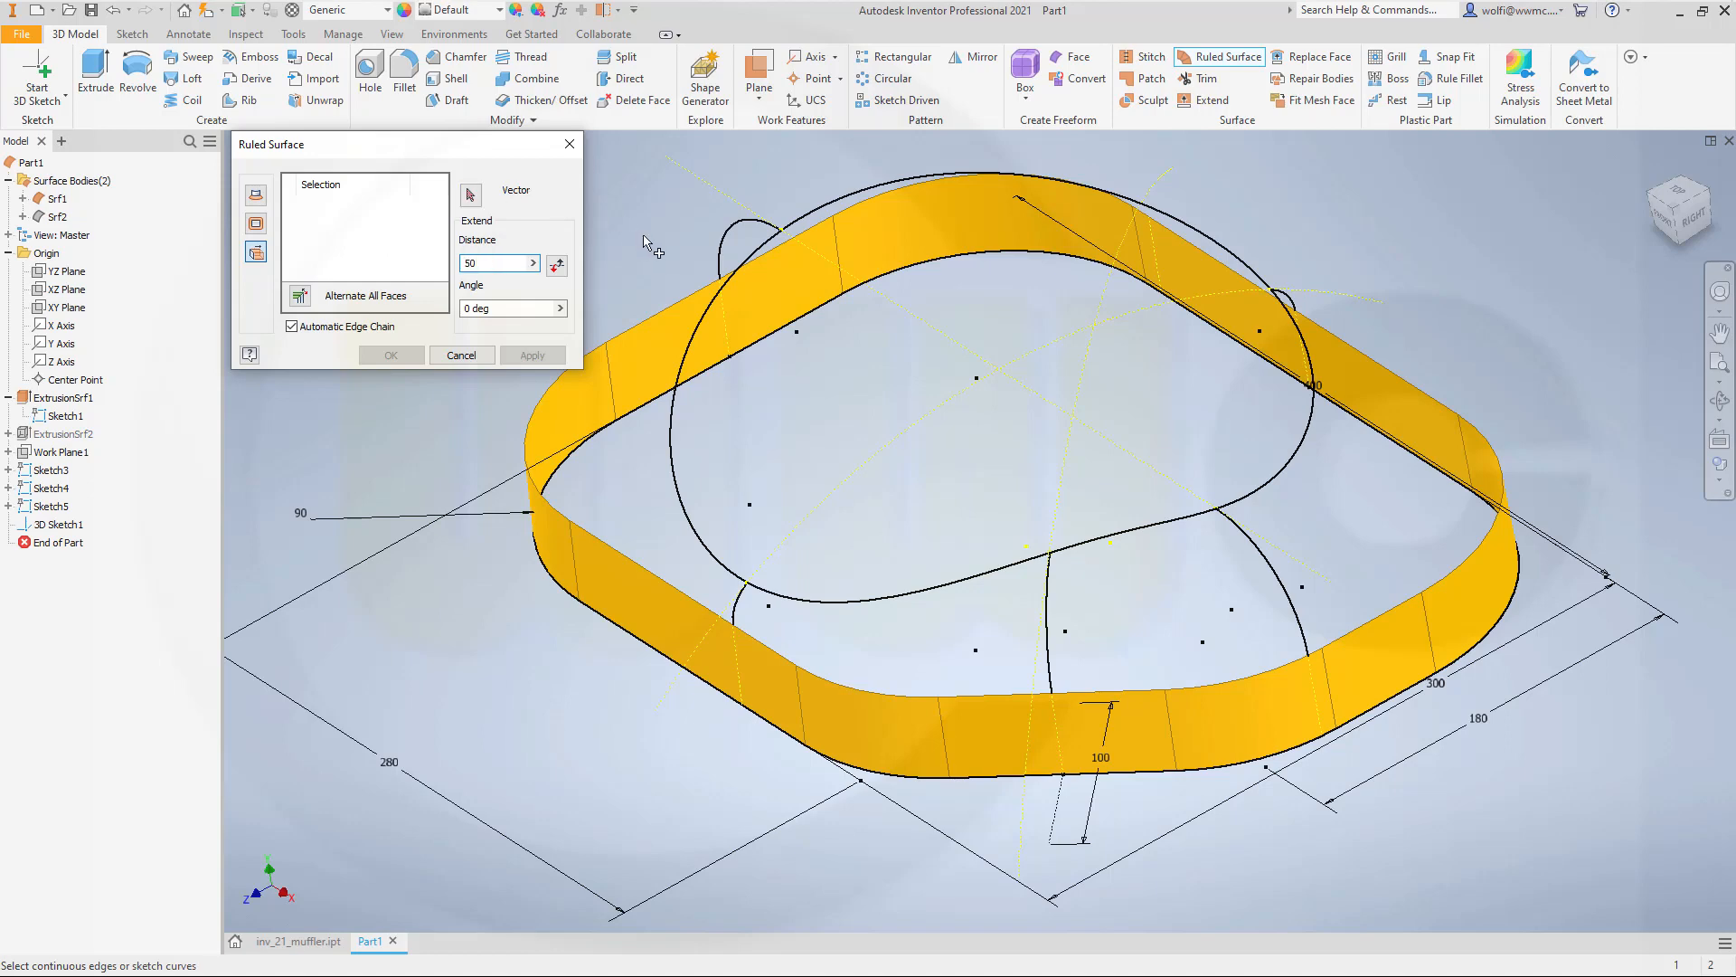
shift+middle_drag(644, 236, 613, 199)
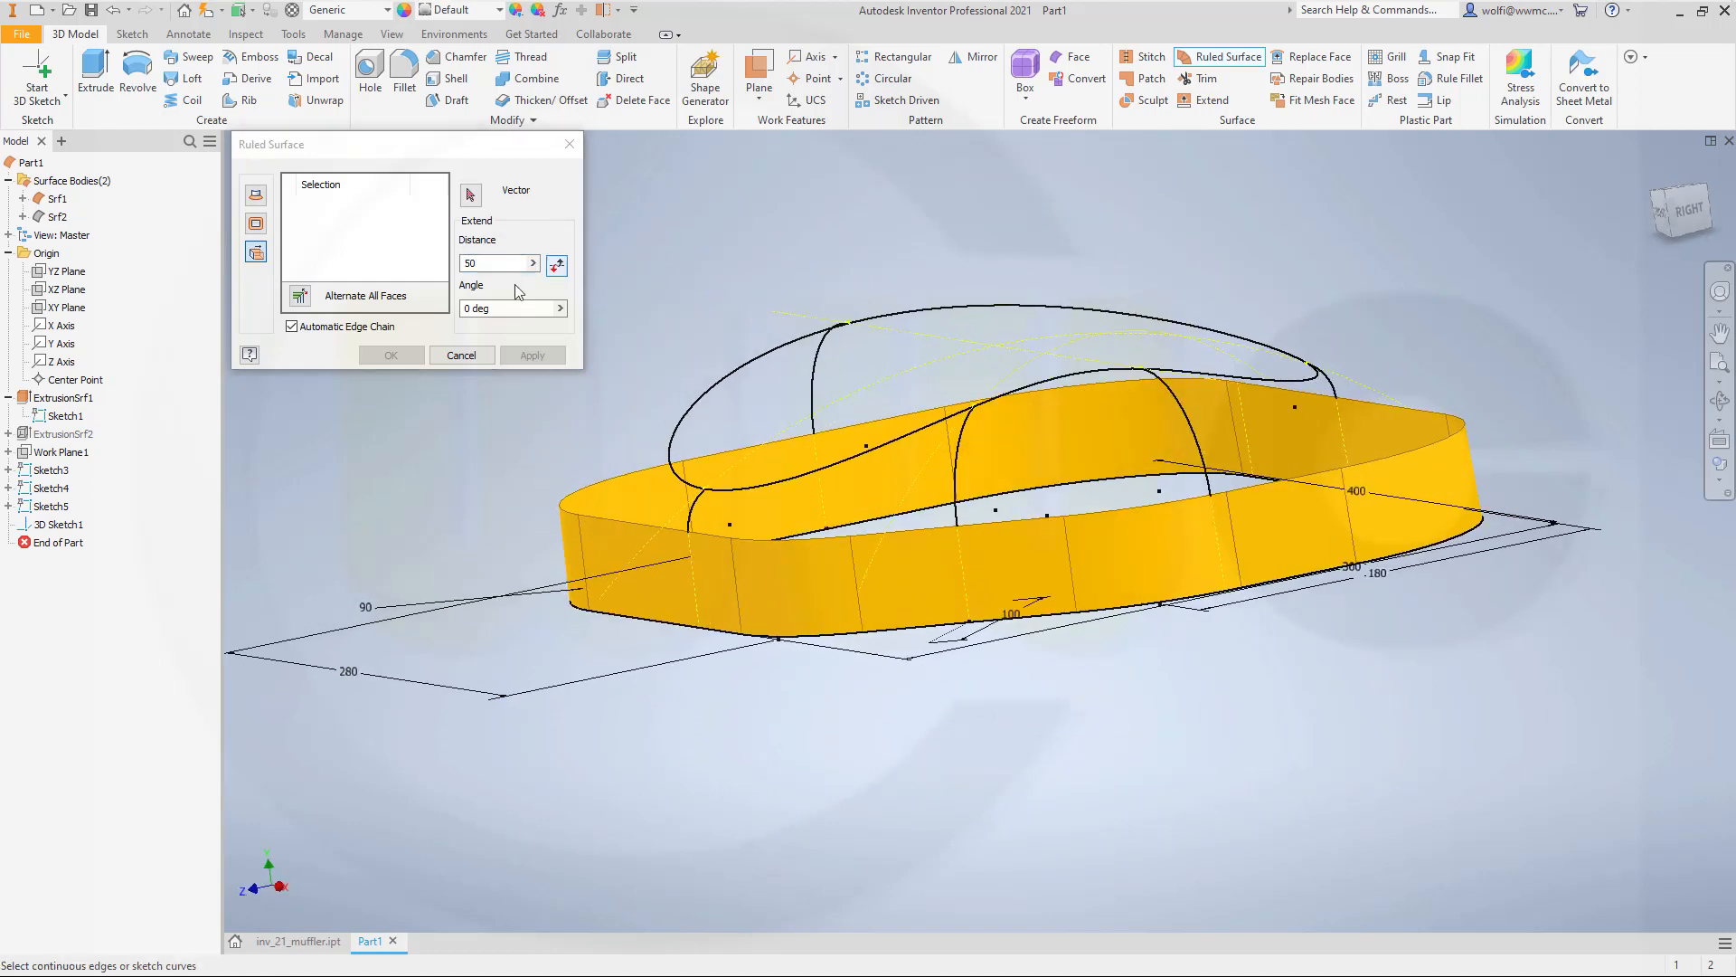
click(470, 197)
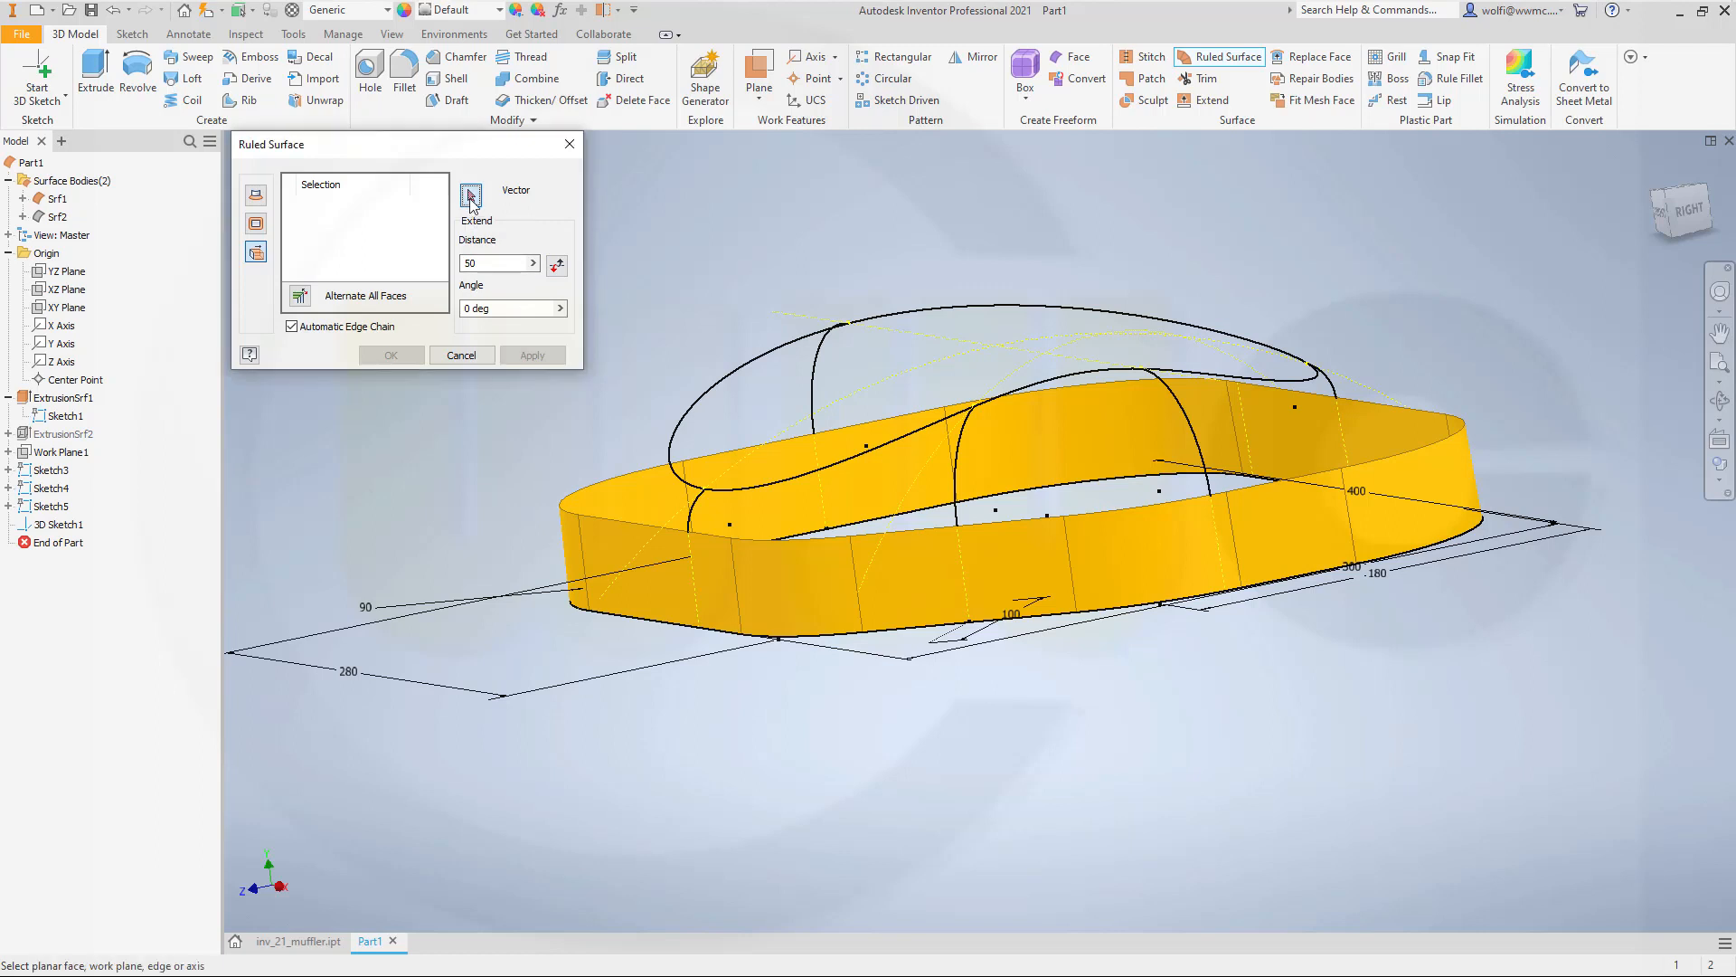
click(61, 344)
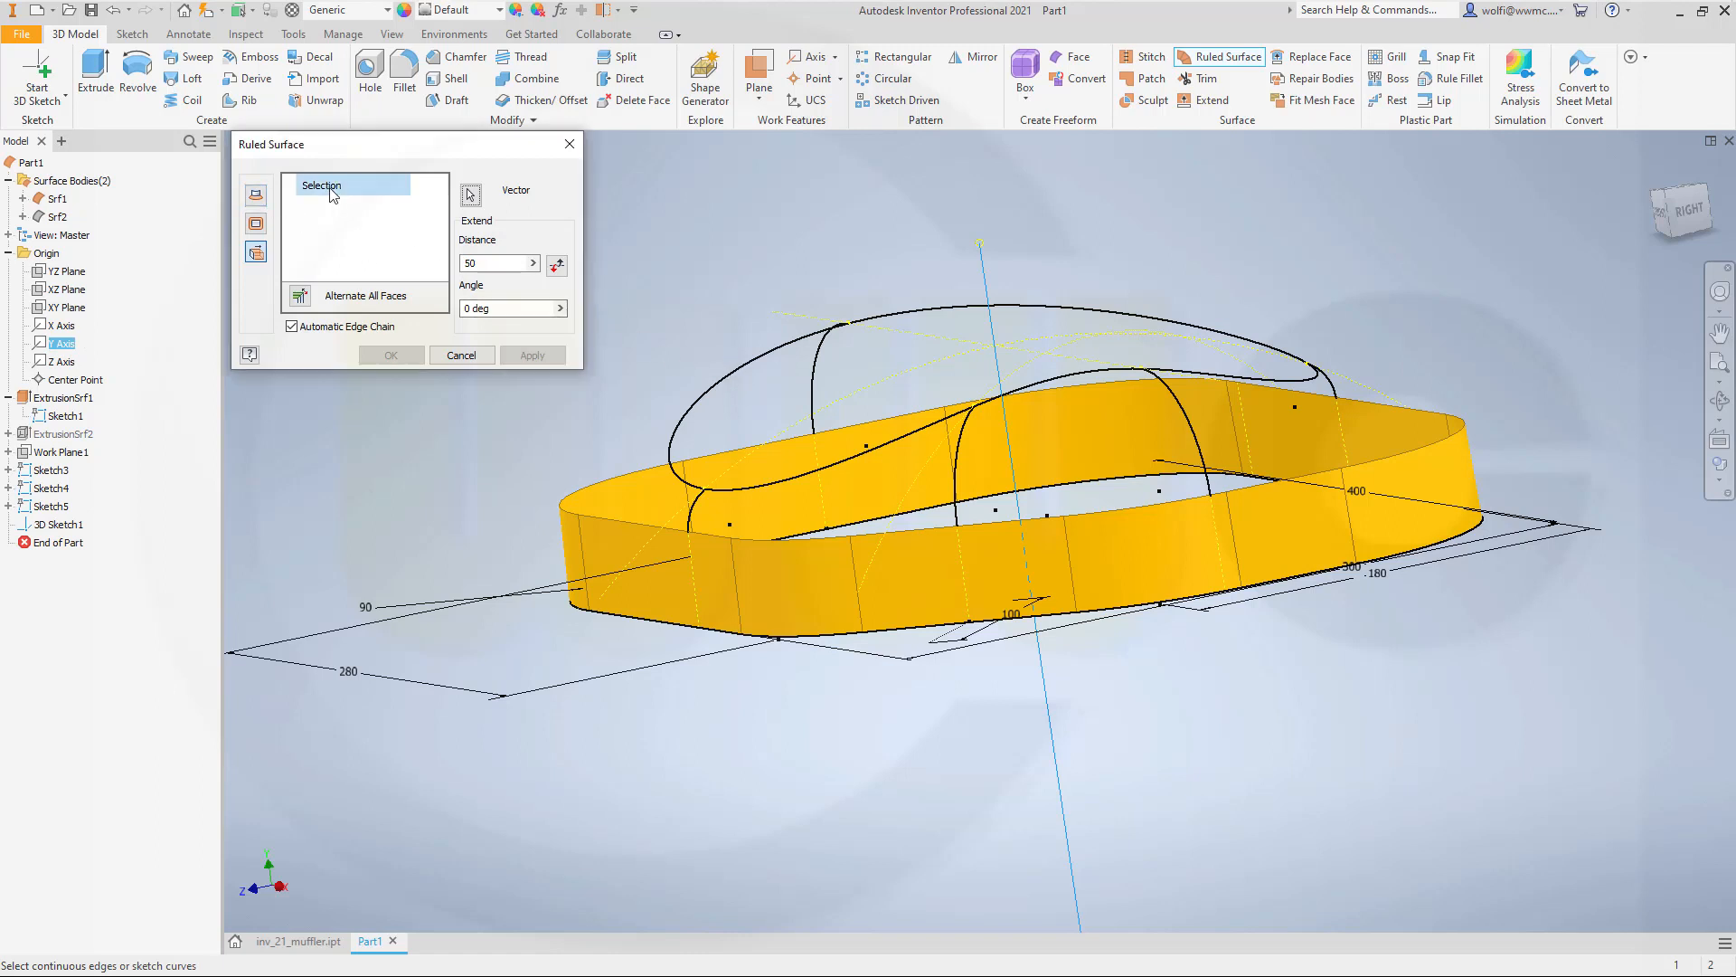
click(724, 391)
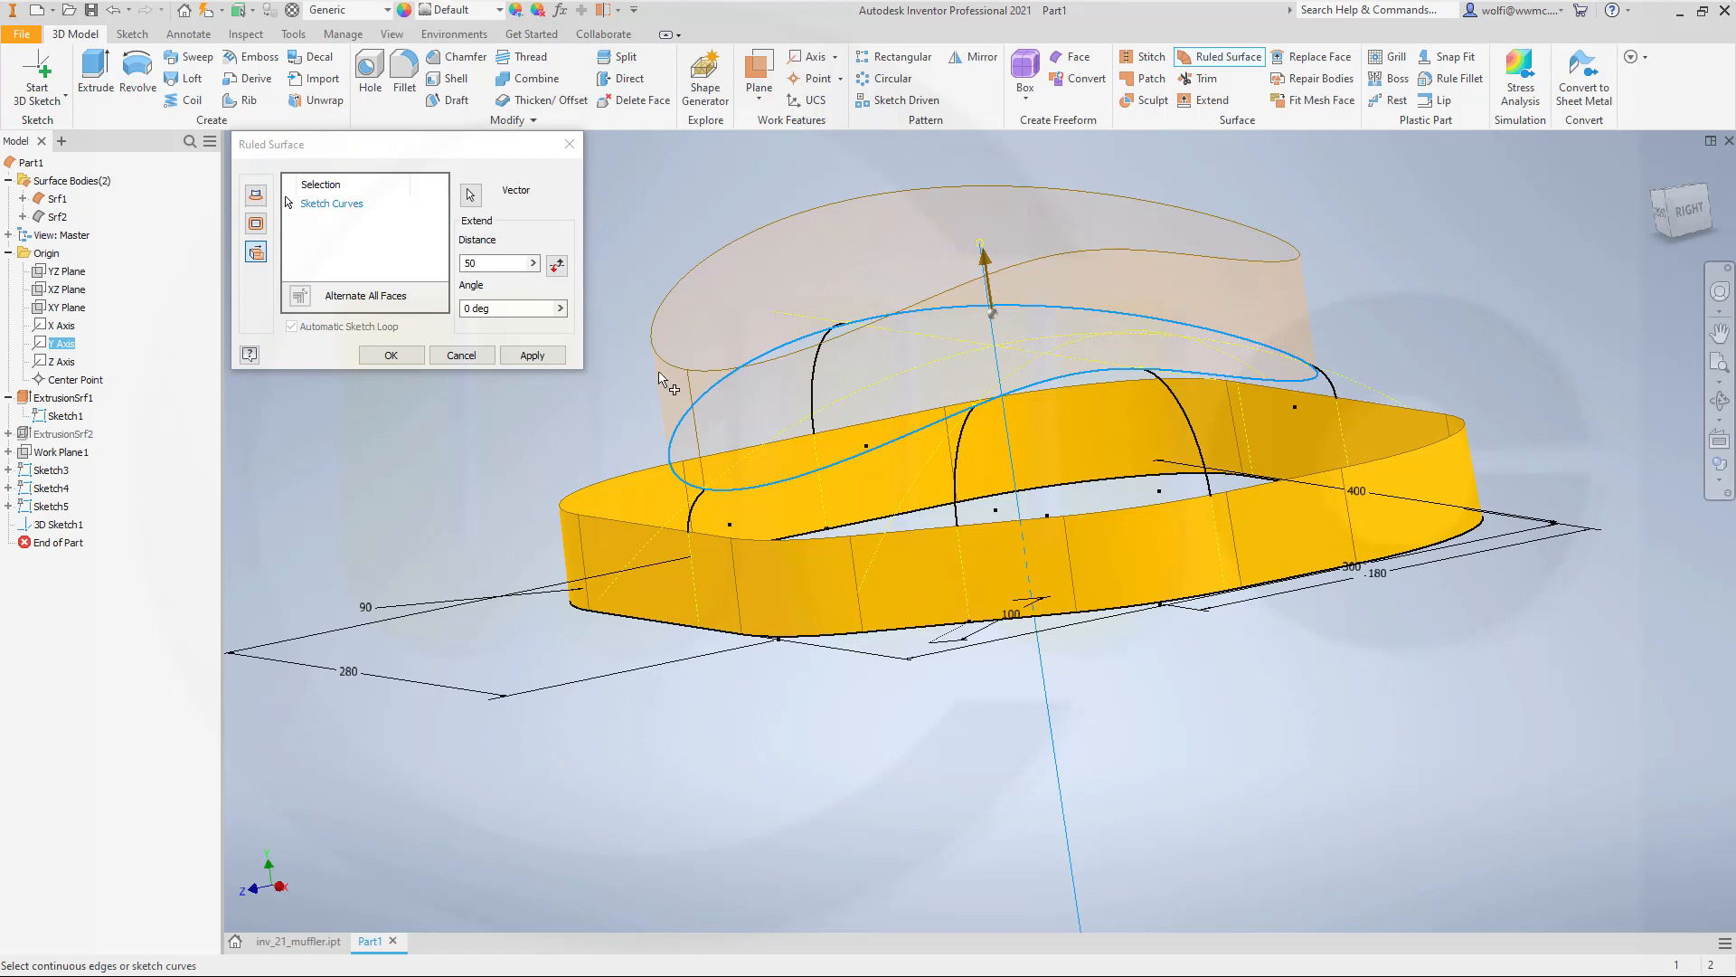
click(391, 355)
Turn off translucency for the new ruled surface and extend its lower edge chain by 50 mm.
shift+middle_drag(622, 365, 605, 376)
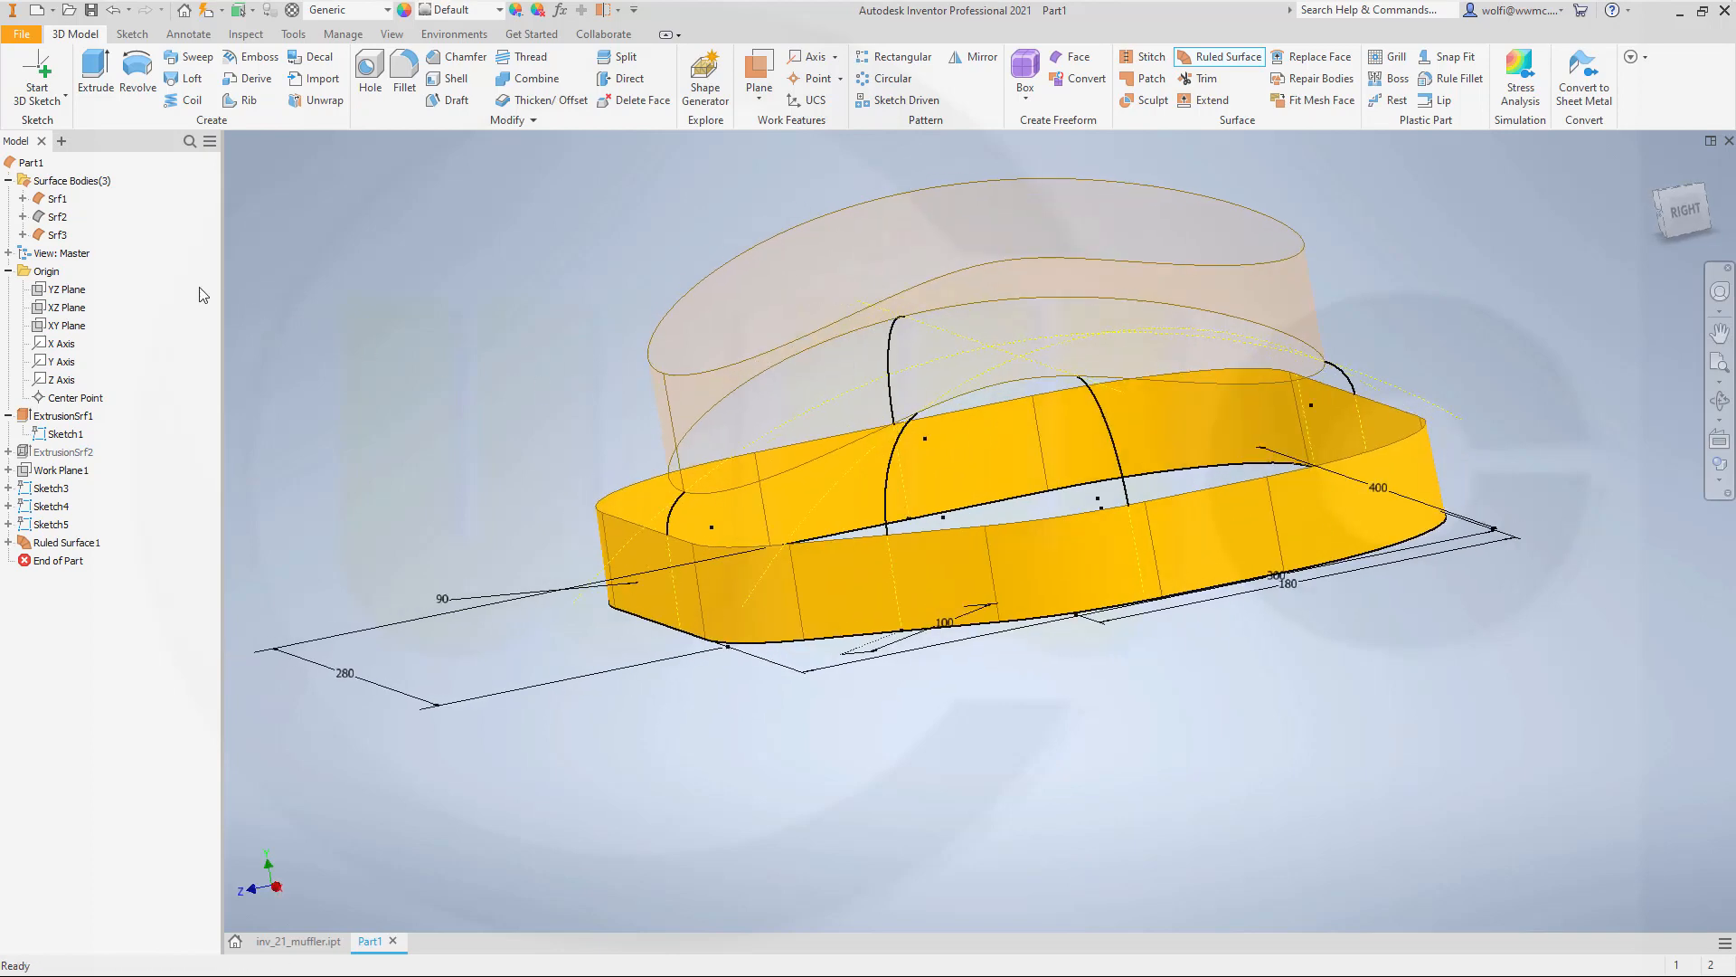
right_click(57, 235)
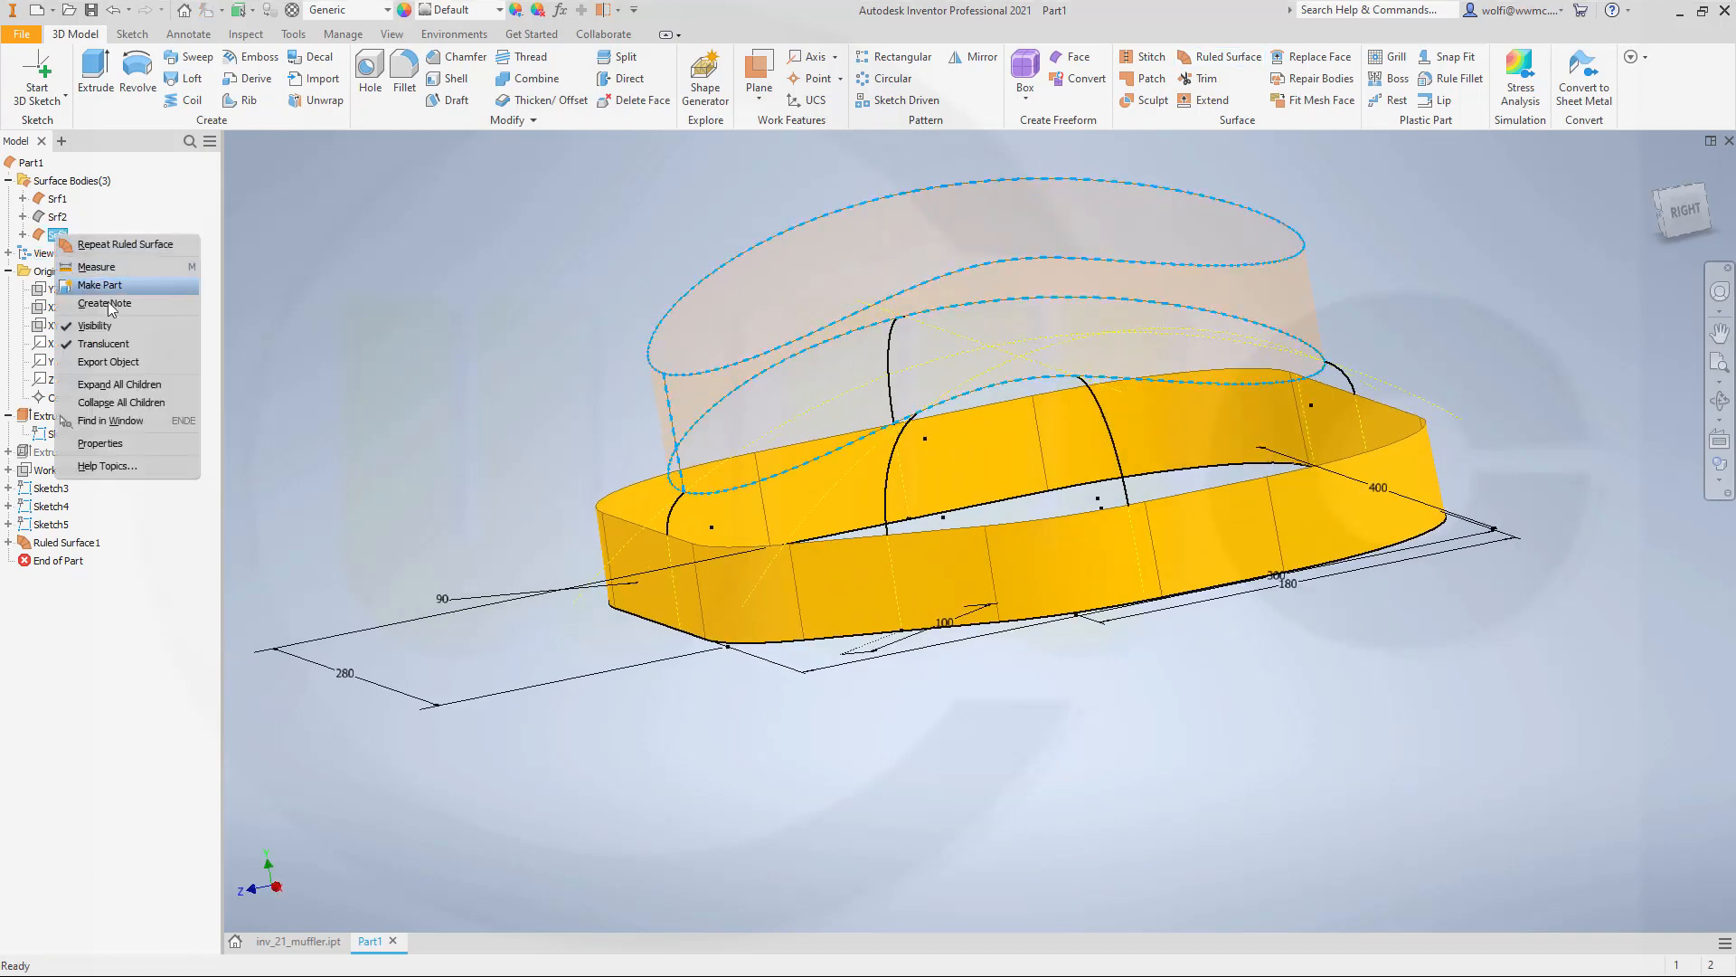
click(124, 343)
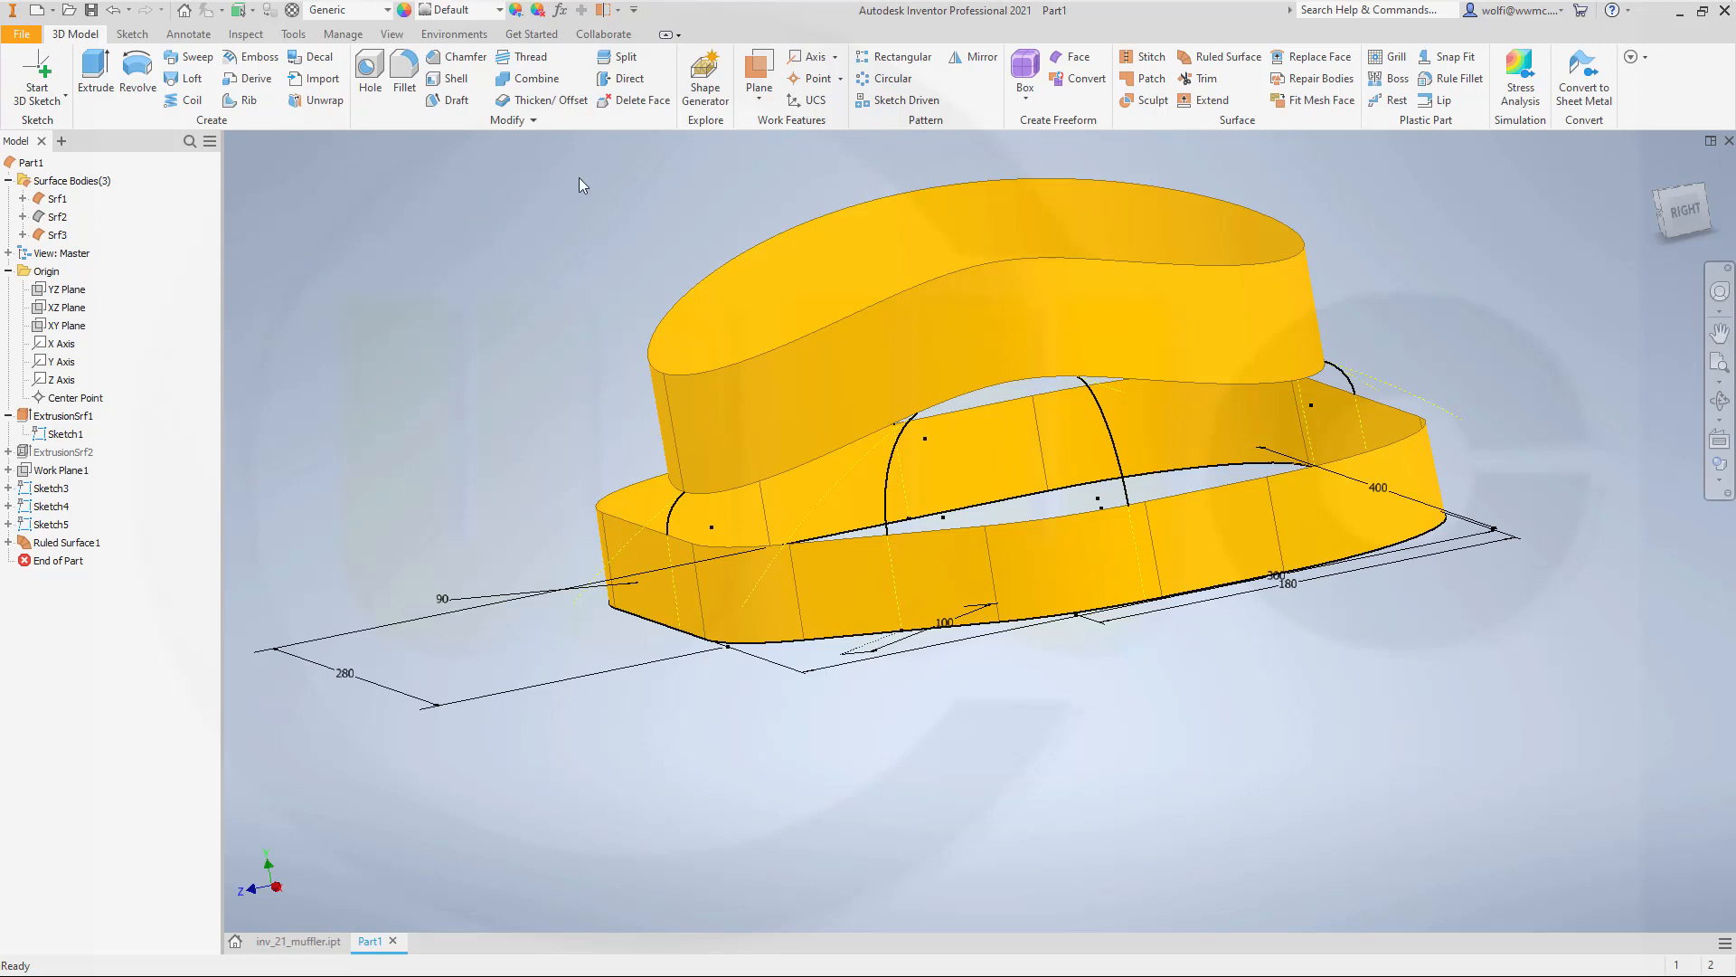
click(1206, 99)
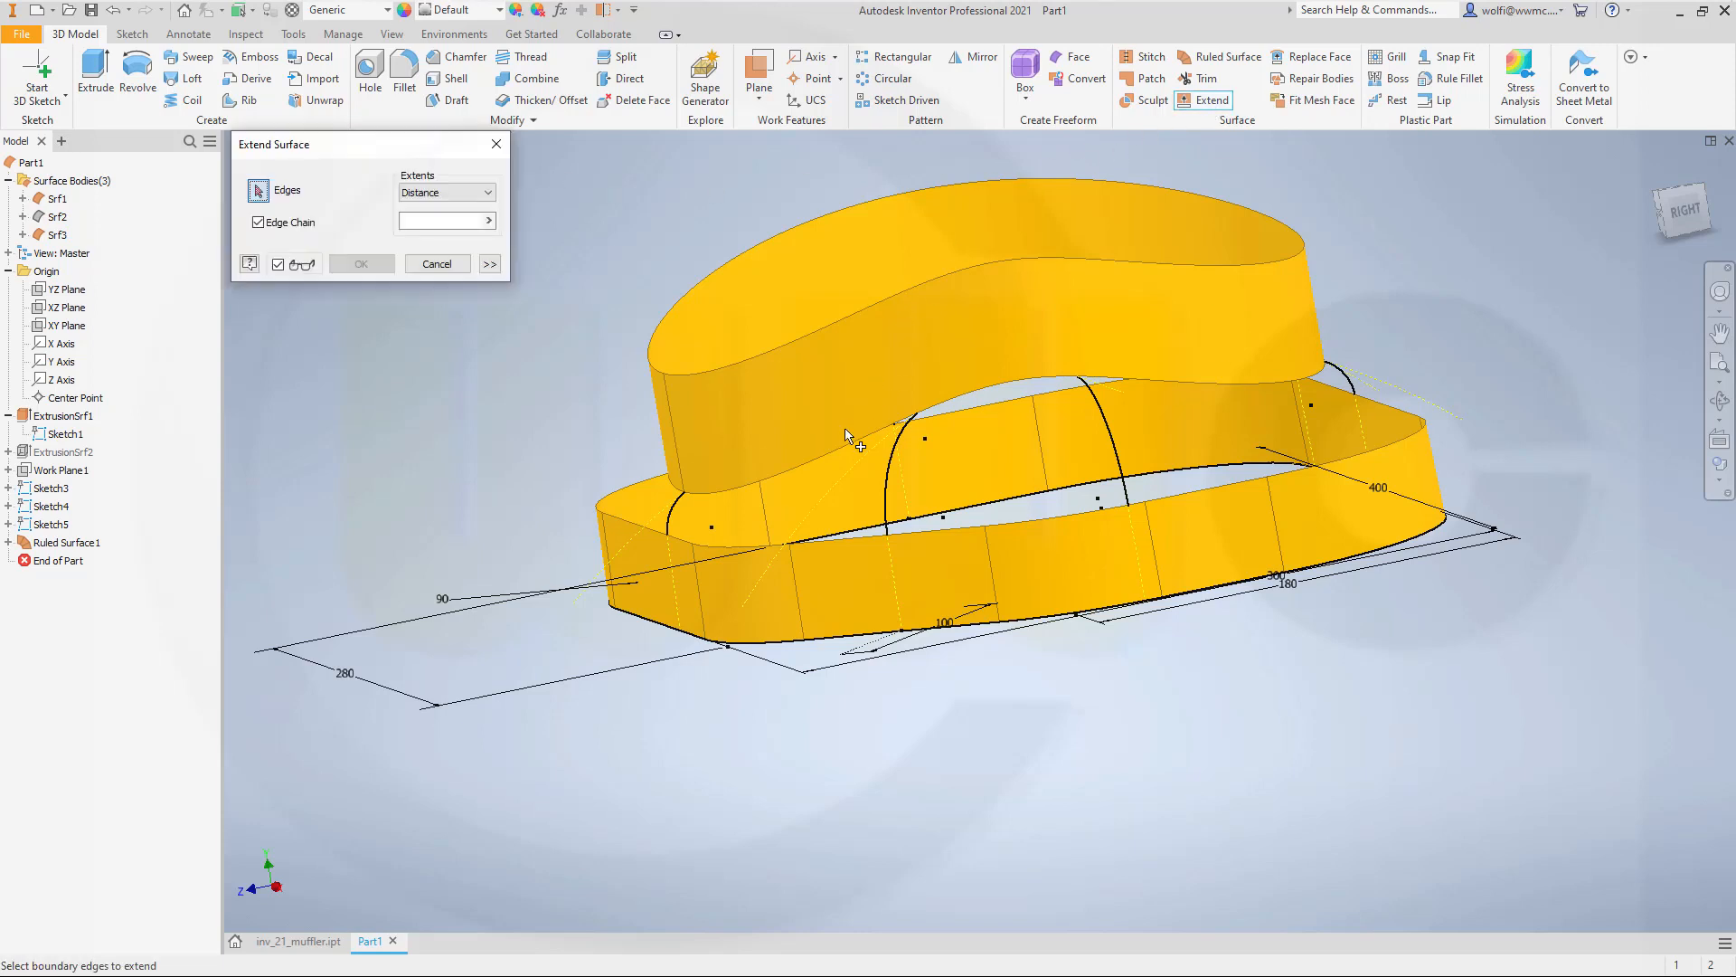
click(850, 455)
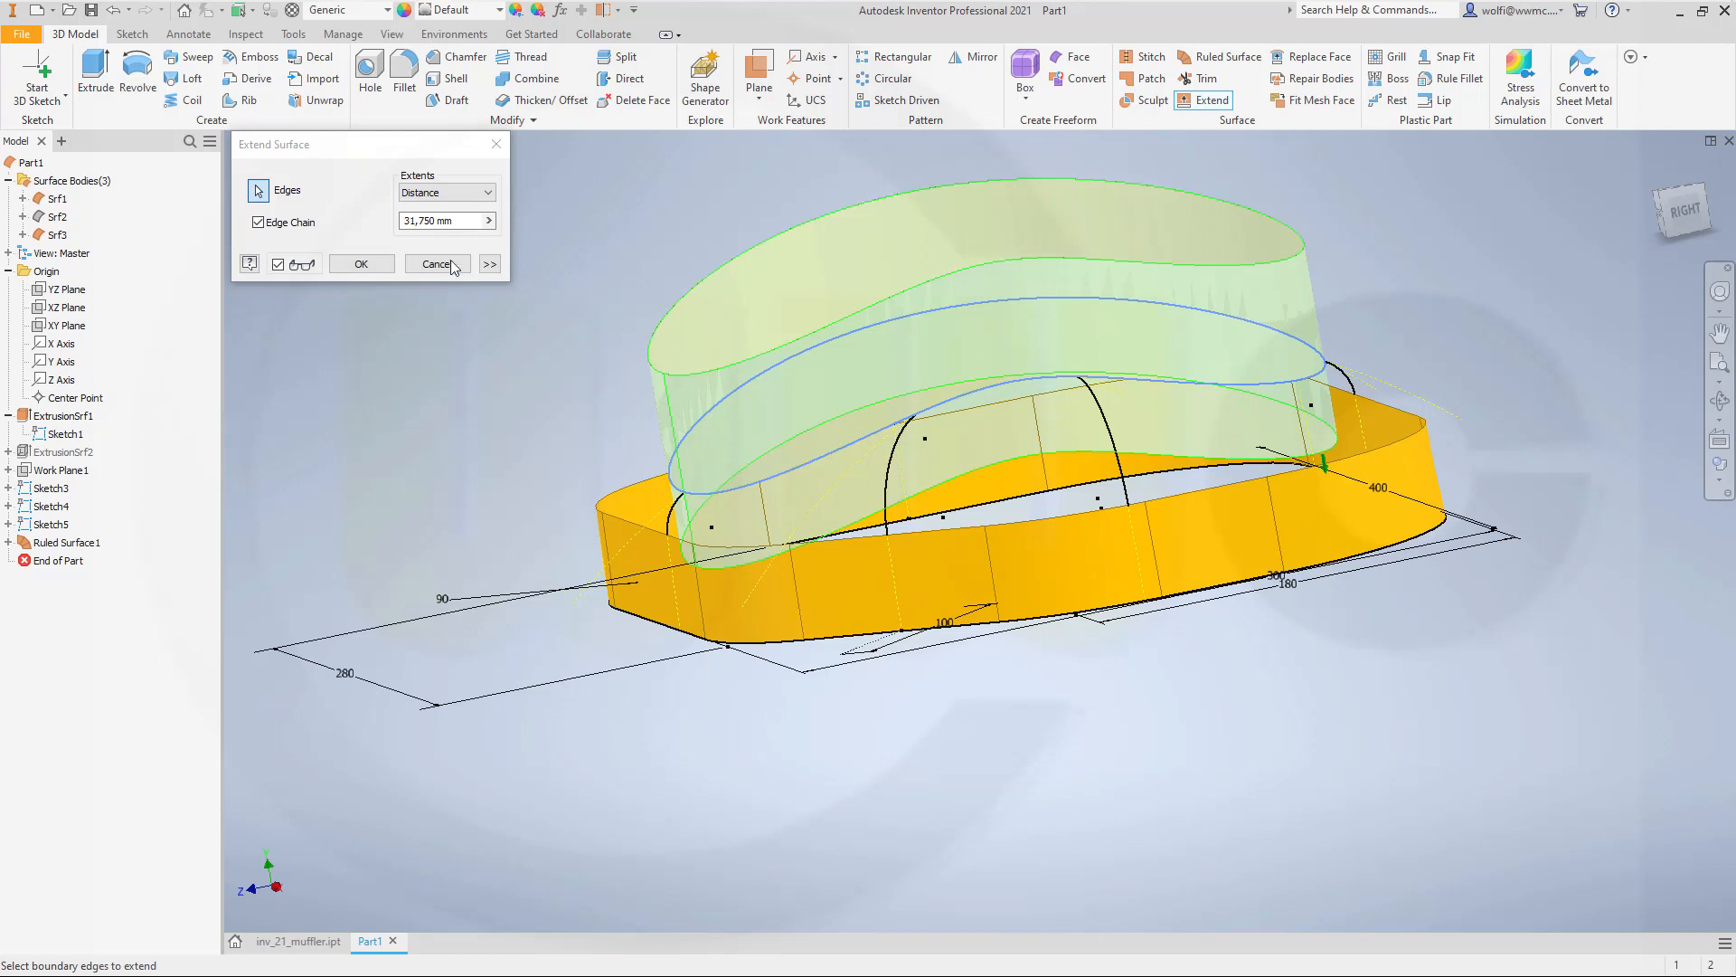
click(460, 218)
text(50)
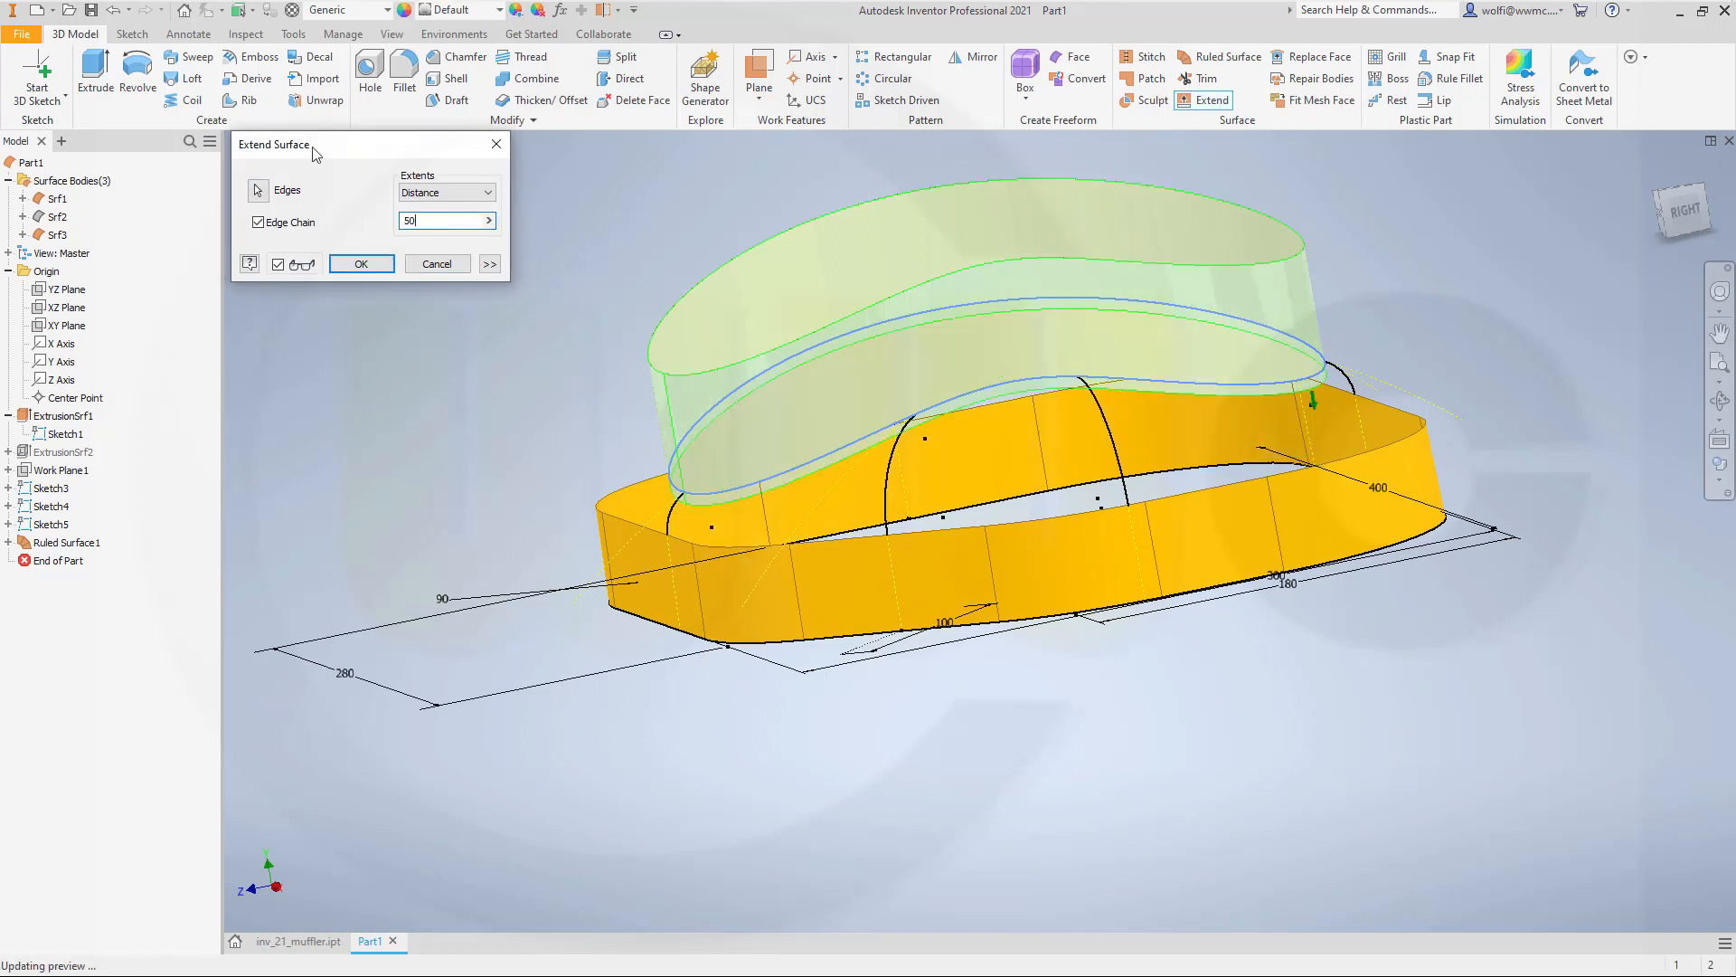
key(Return)
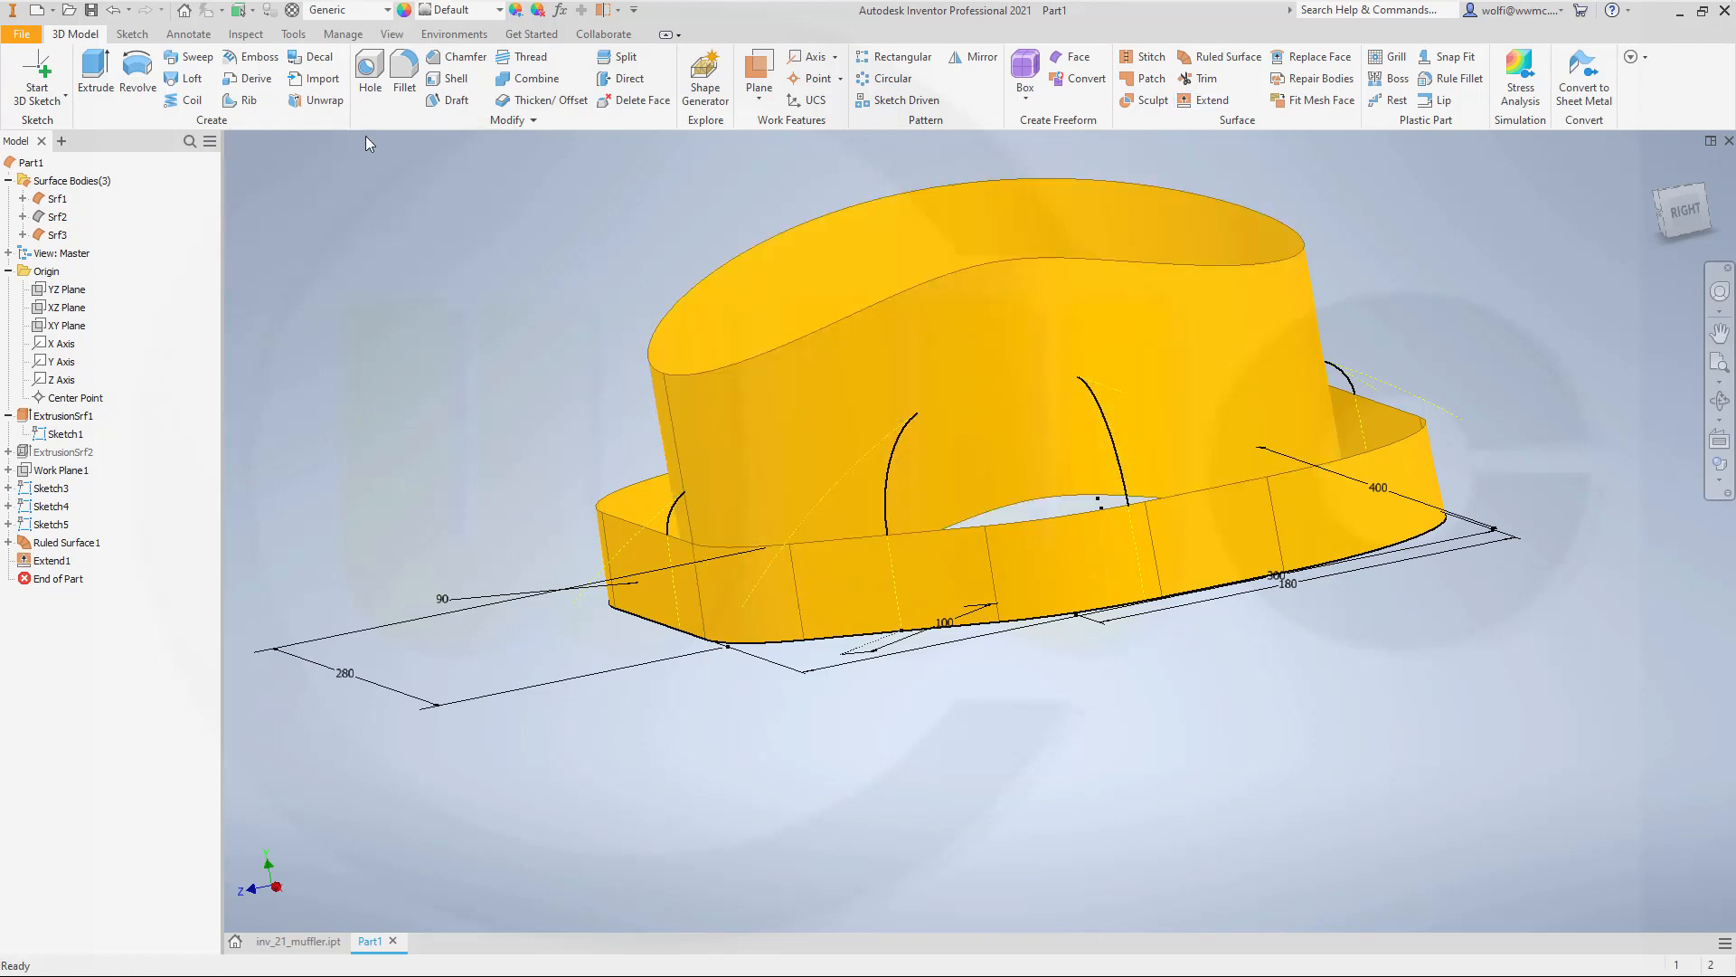
Show the hidden arched surface and trim it with the extended ruled surface, removing the portion outside the closed outline.
right_click(53, 217)
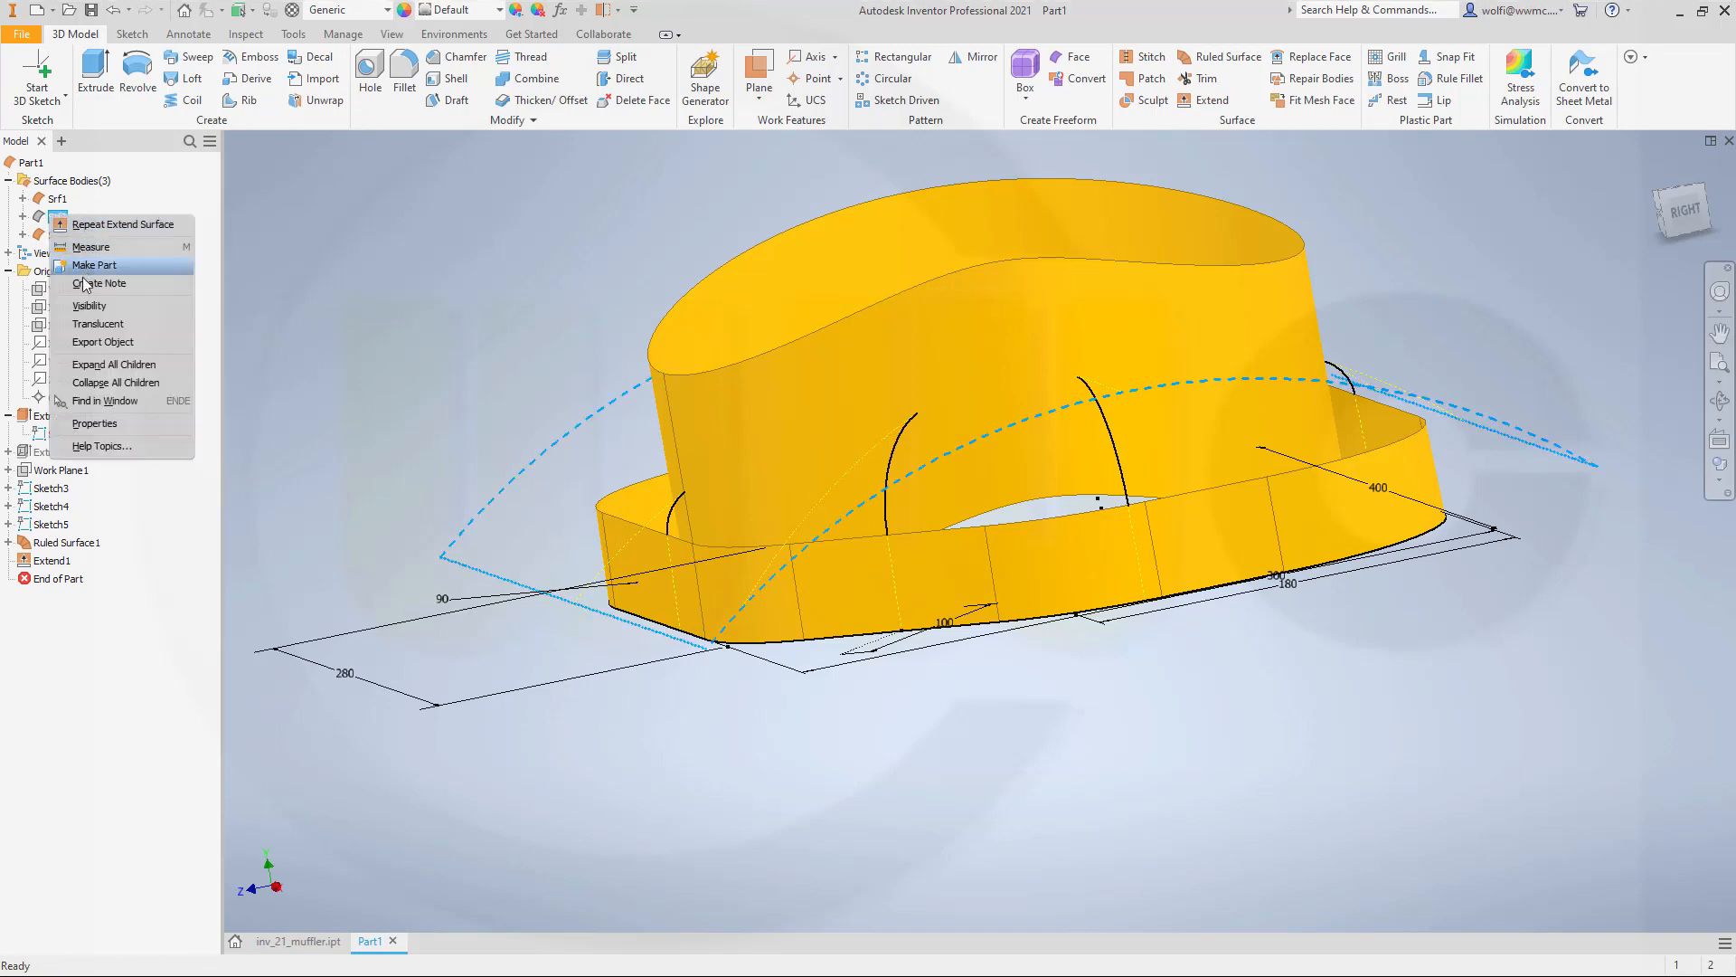
click(96, 306)
shift+middle_drag(412, 291, 520, 404)
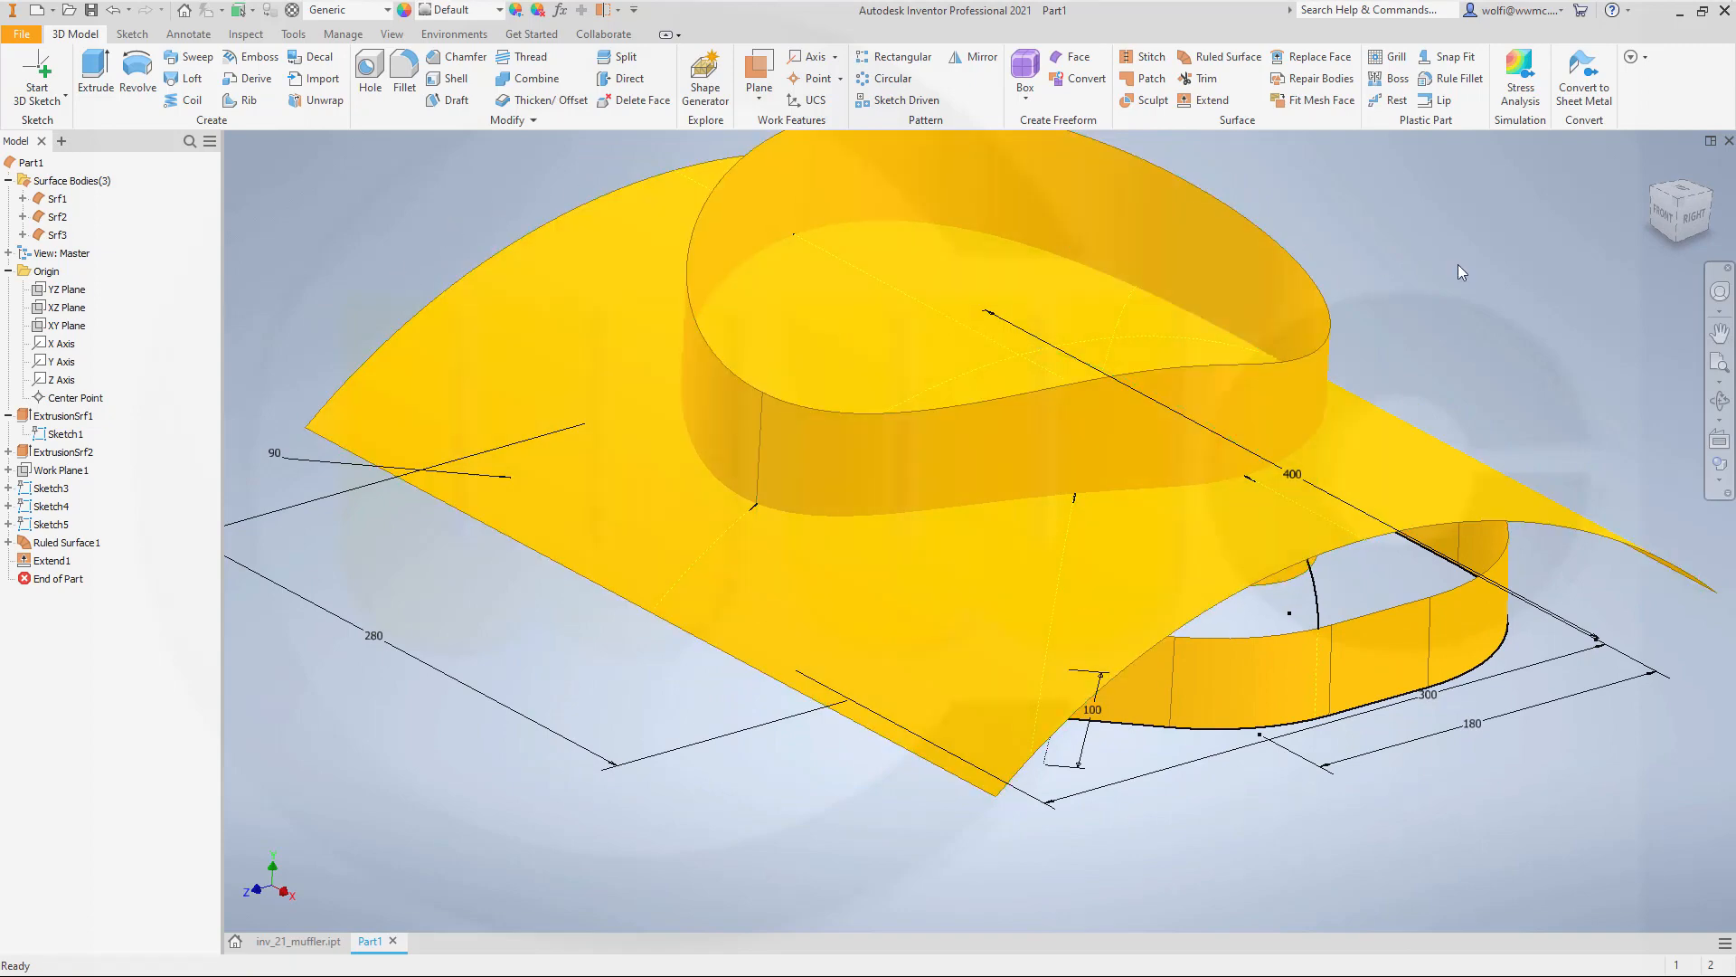
click(1203, 79)
click(903, 439)
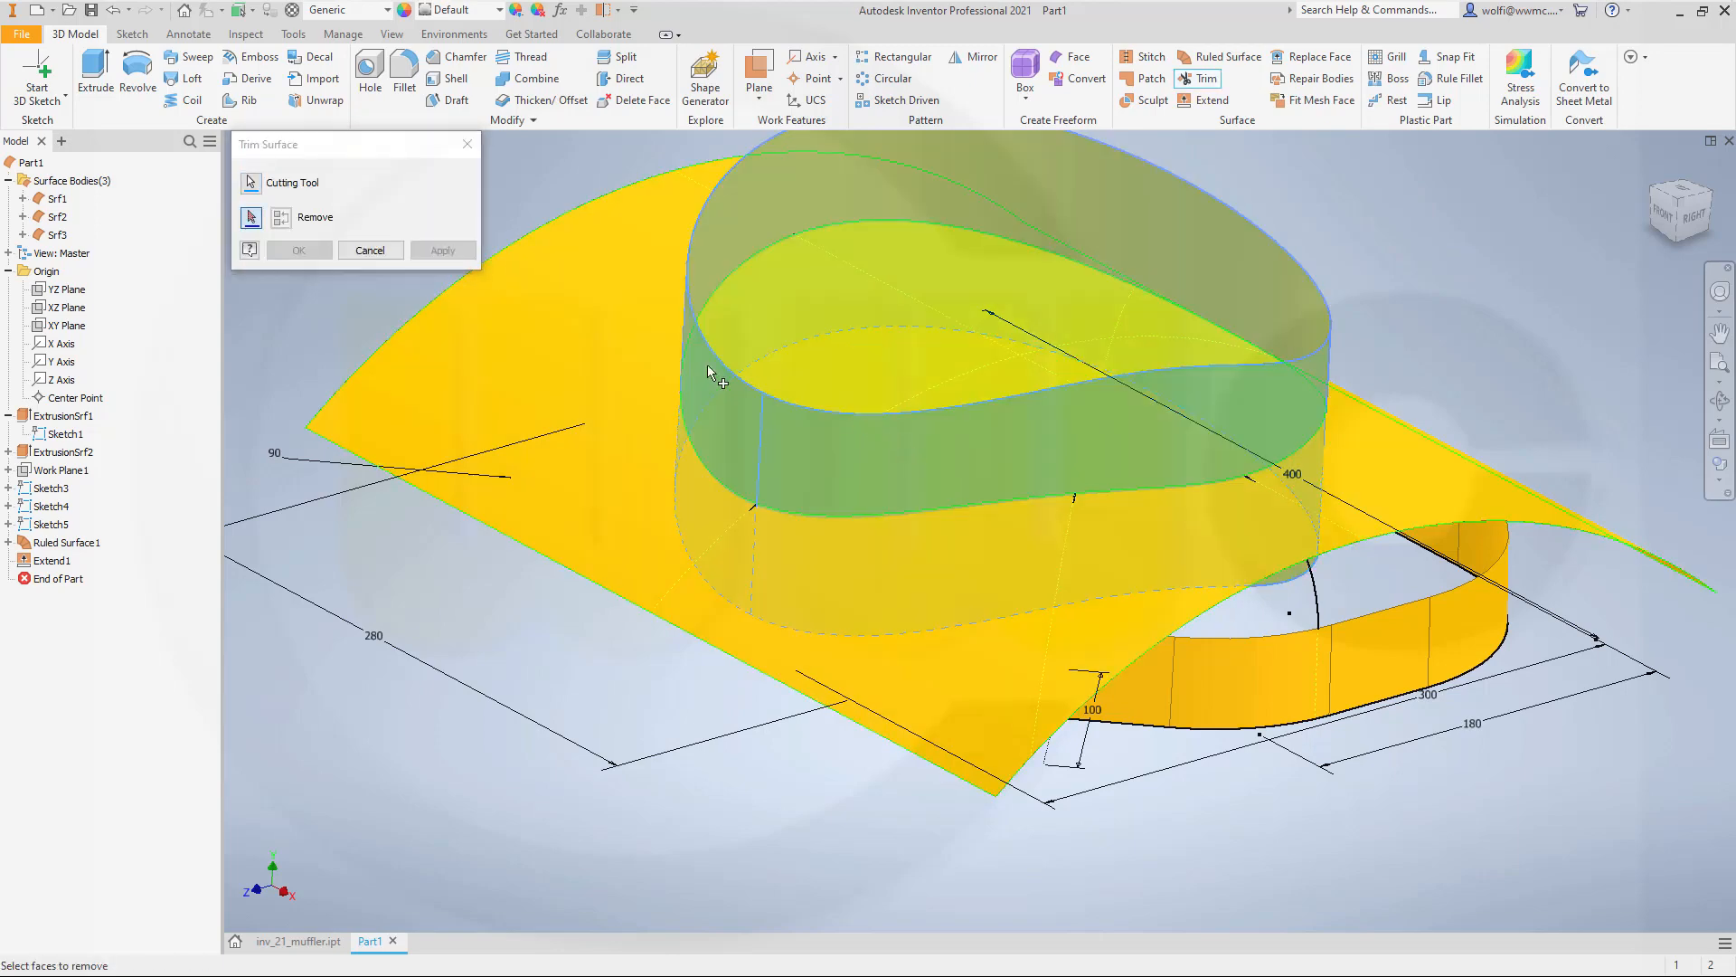
click(538, 344)
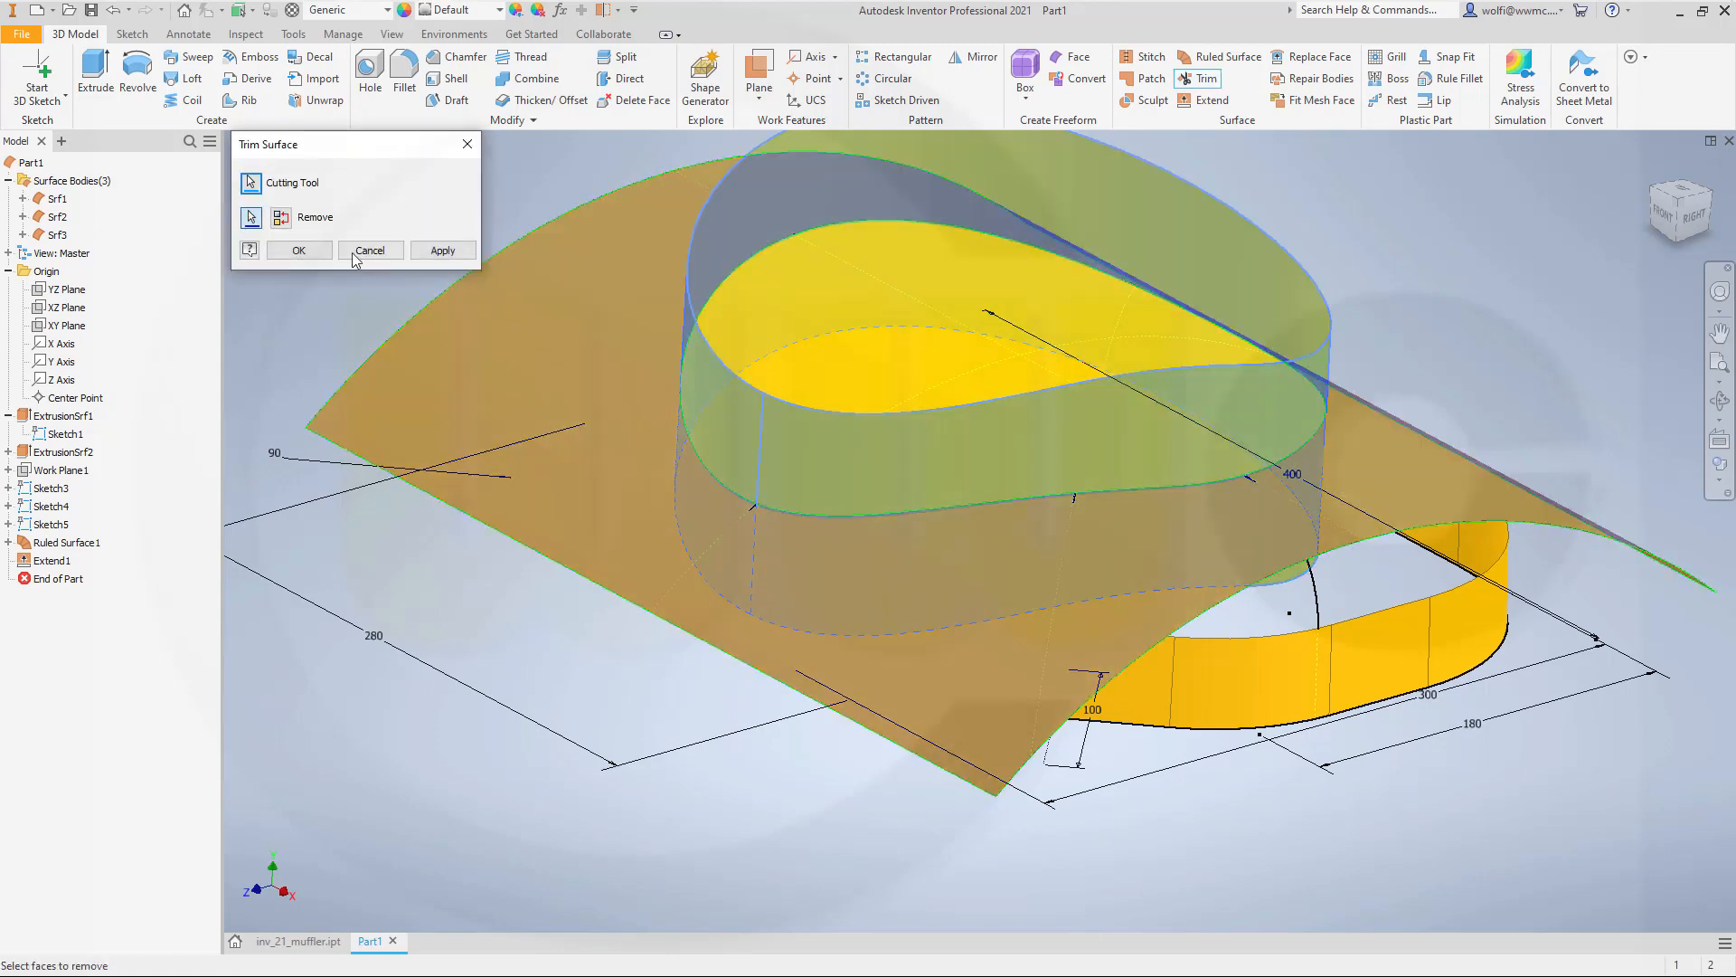
click(317, 252)
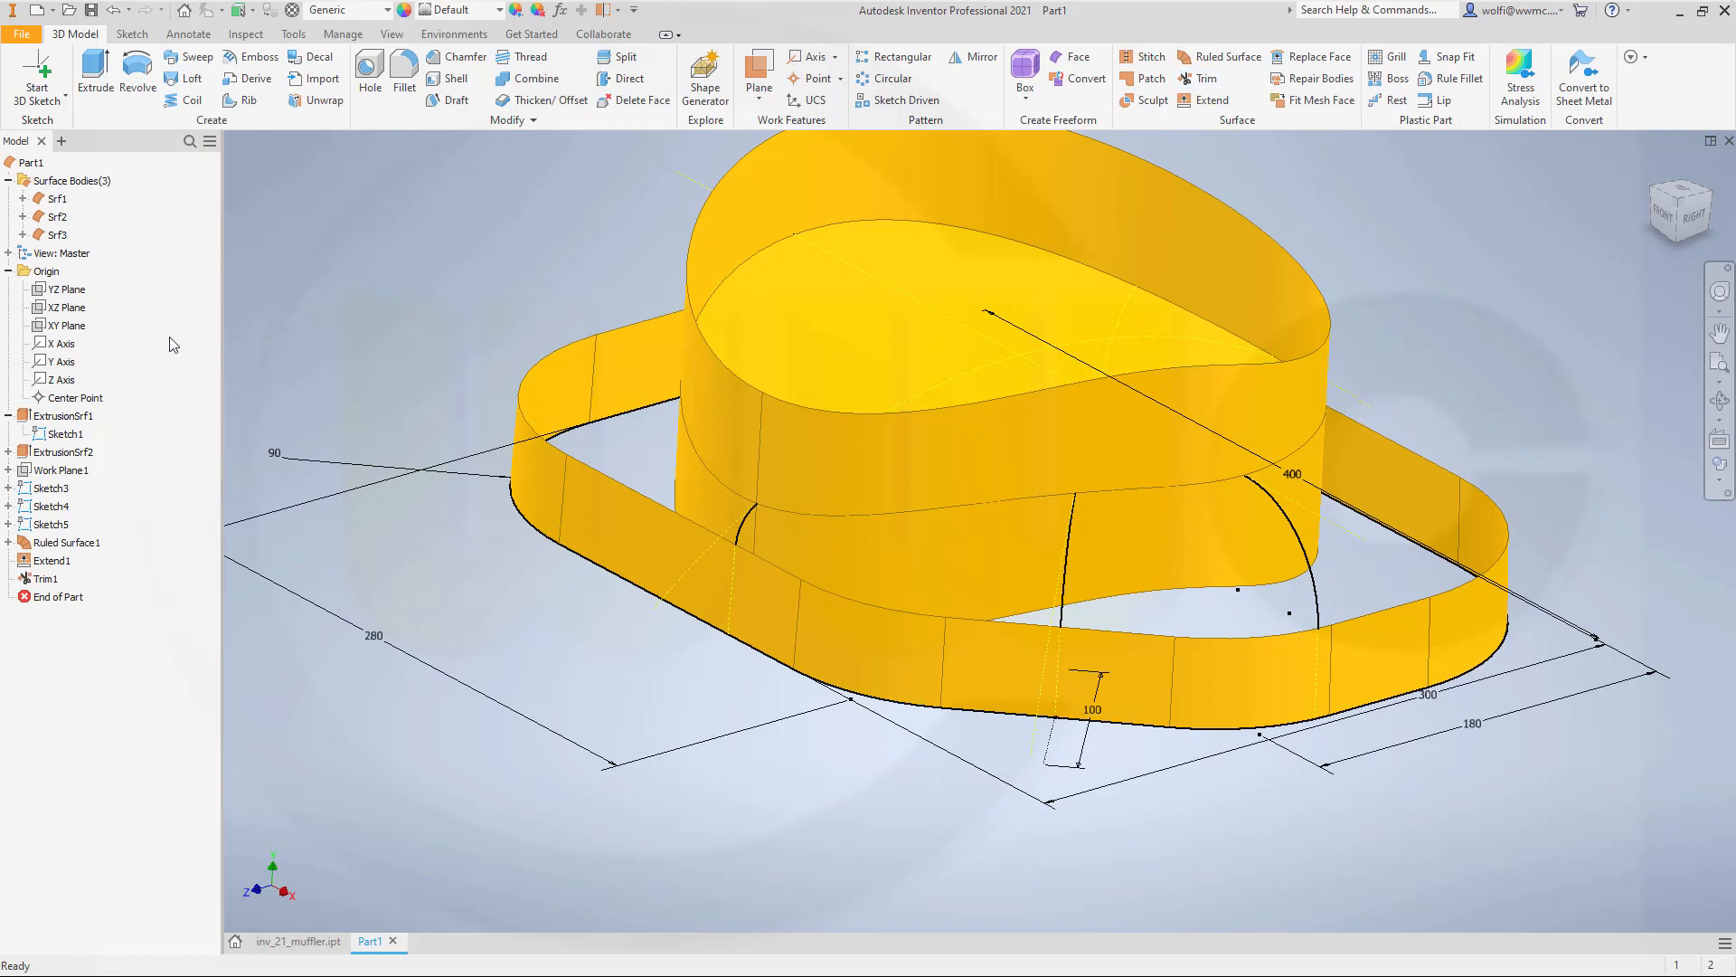
Hide the ruled surface that served as the cutting tool.
right_click(57, 234)
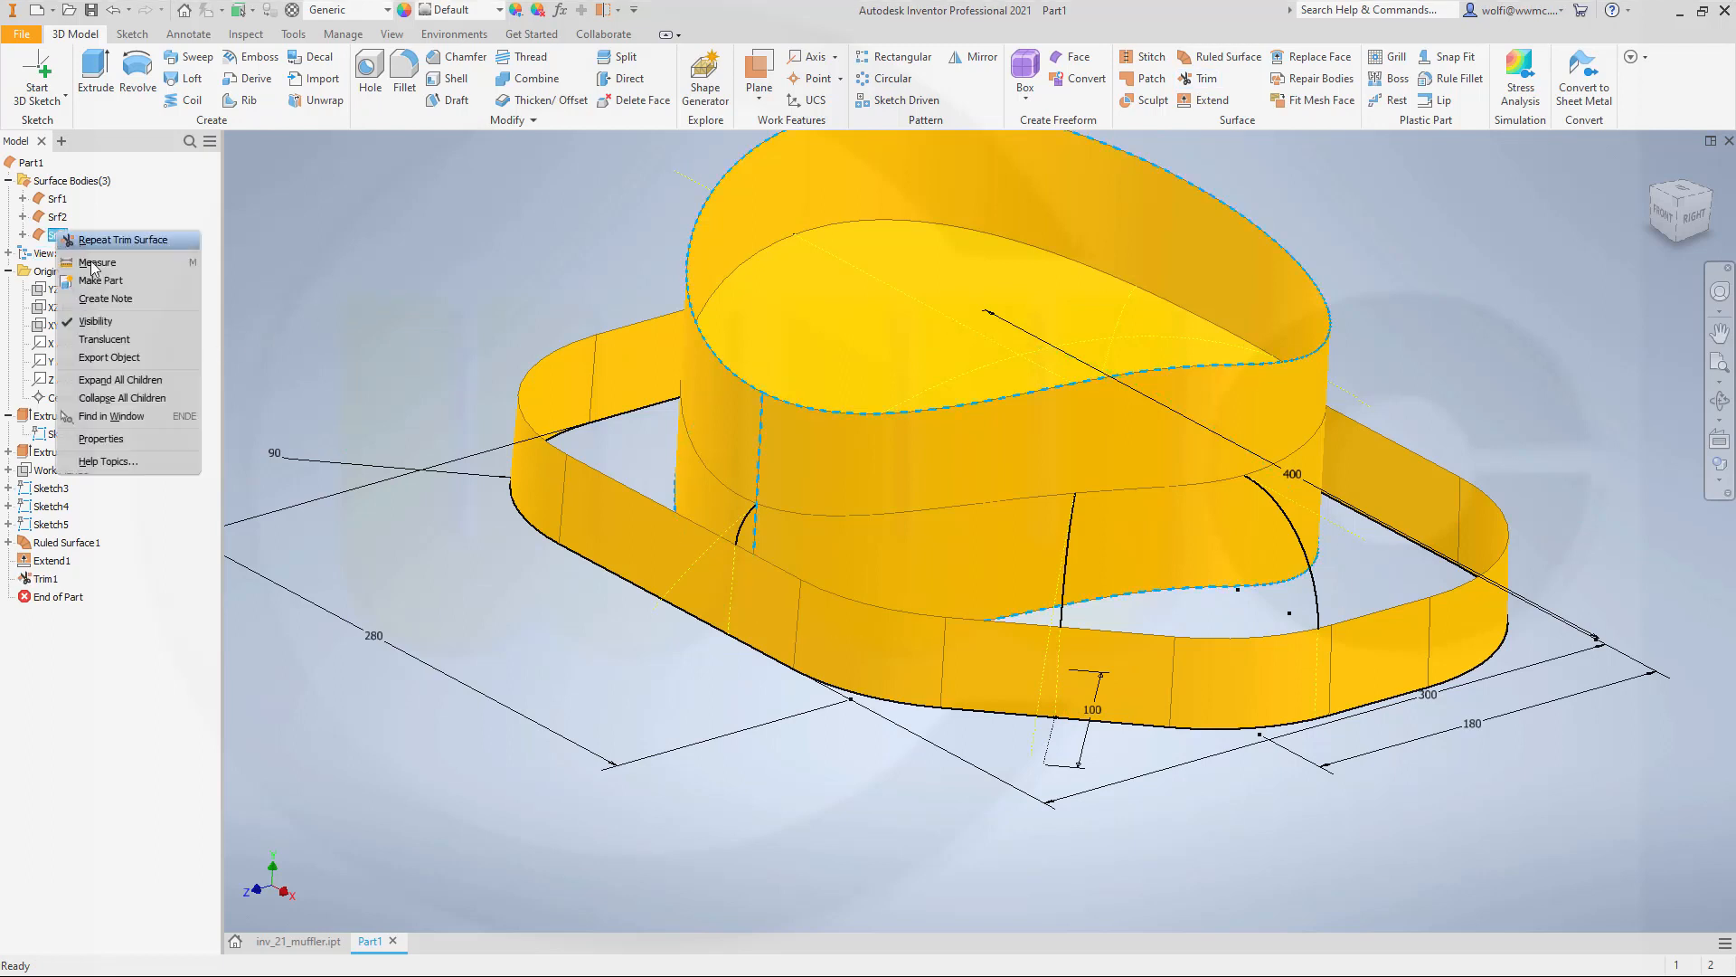
click(95, 321)
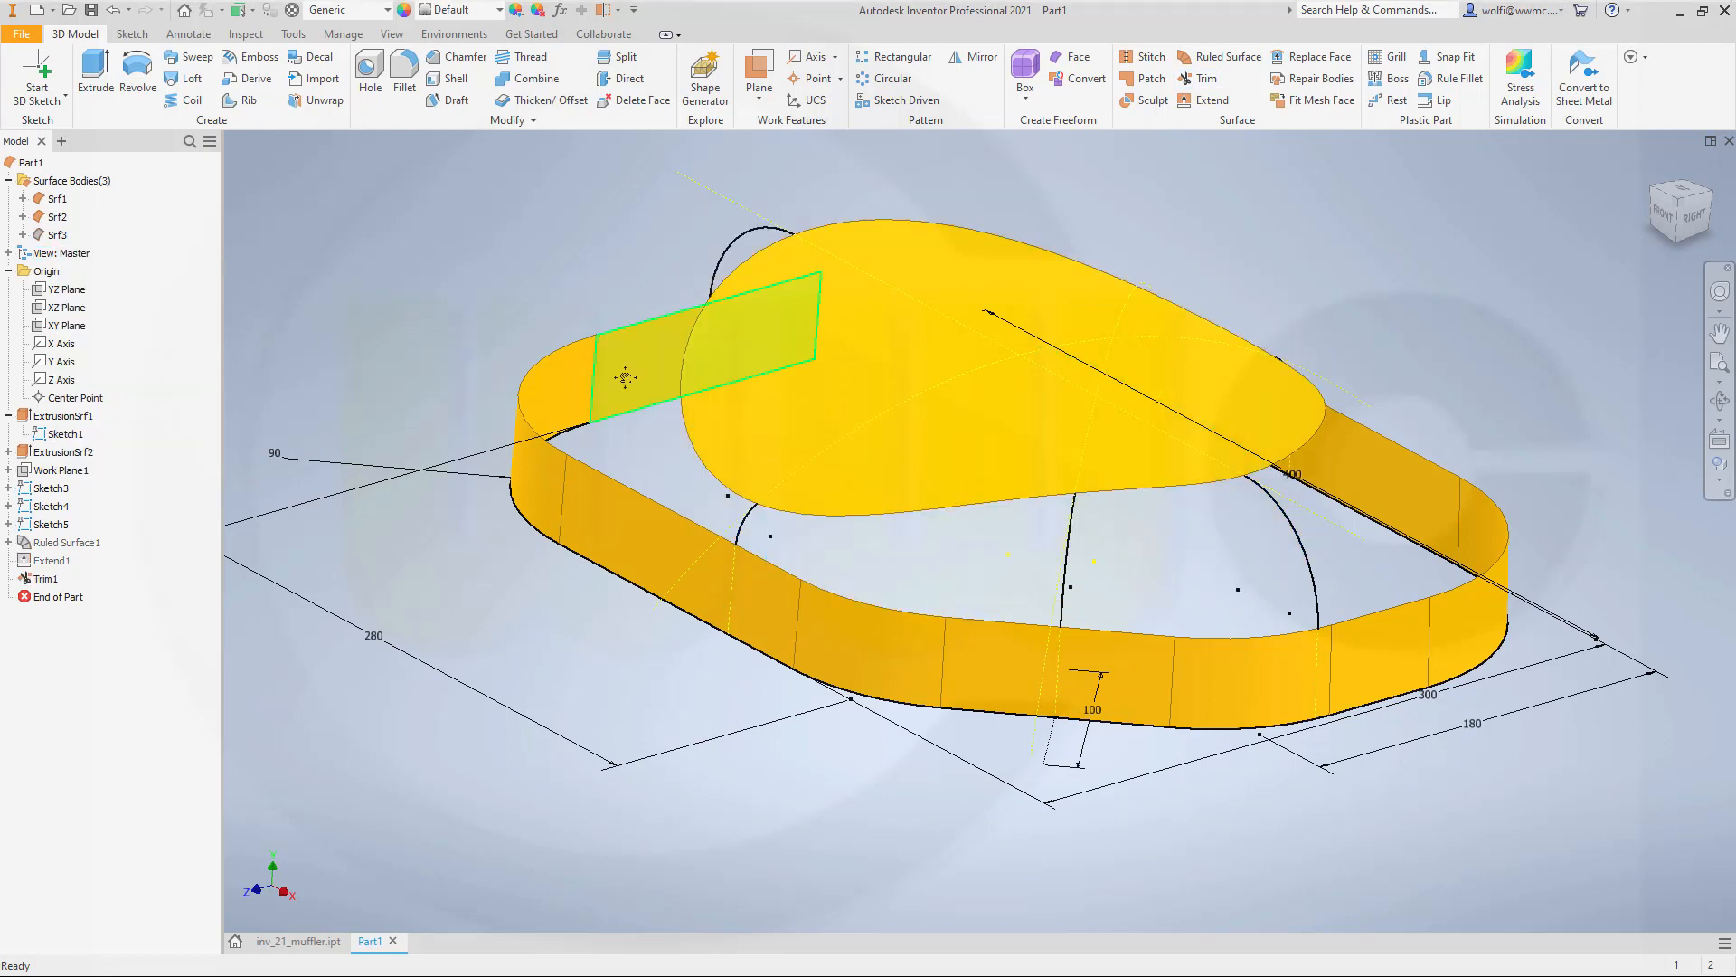
middle_drag(625, 377, 687, 452)
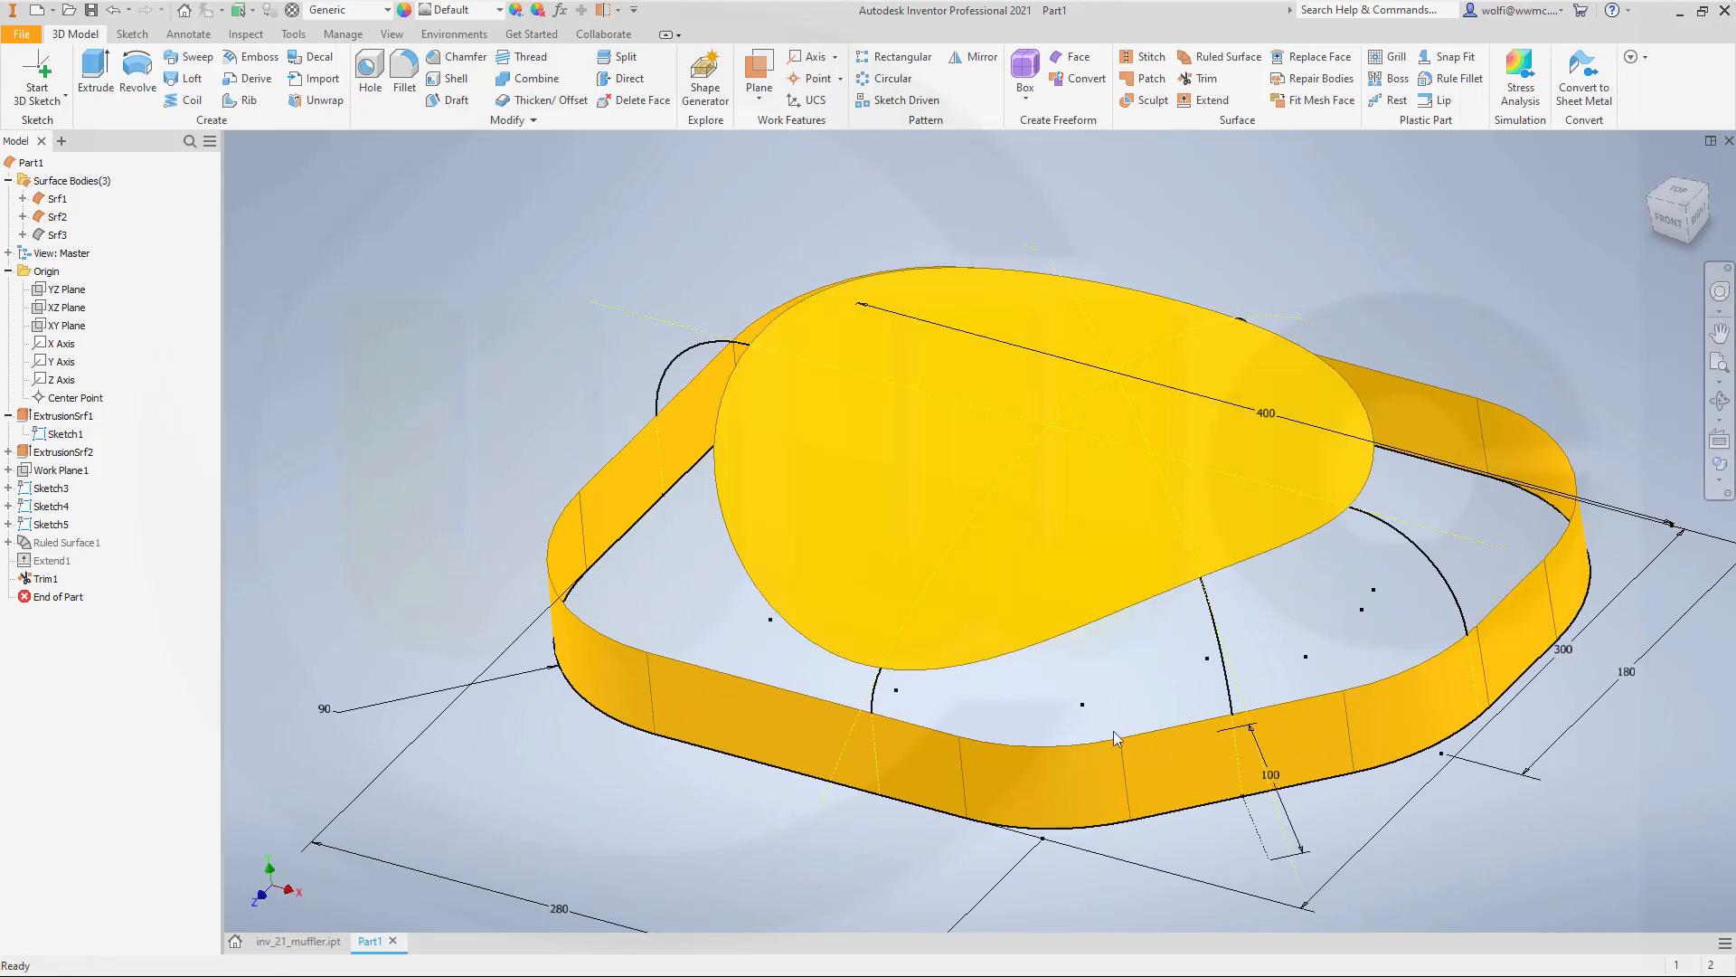
shift+middle_drag(1248, 651, 1521, 355)
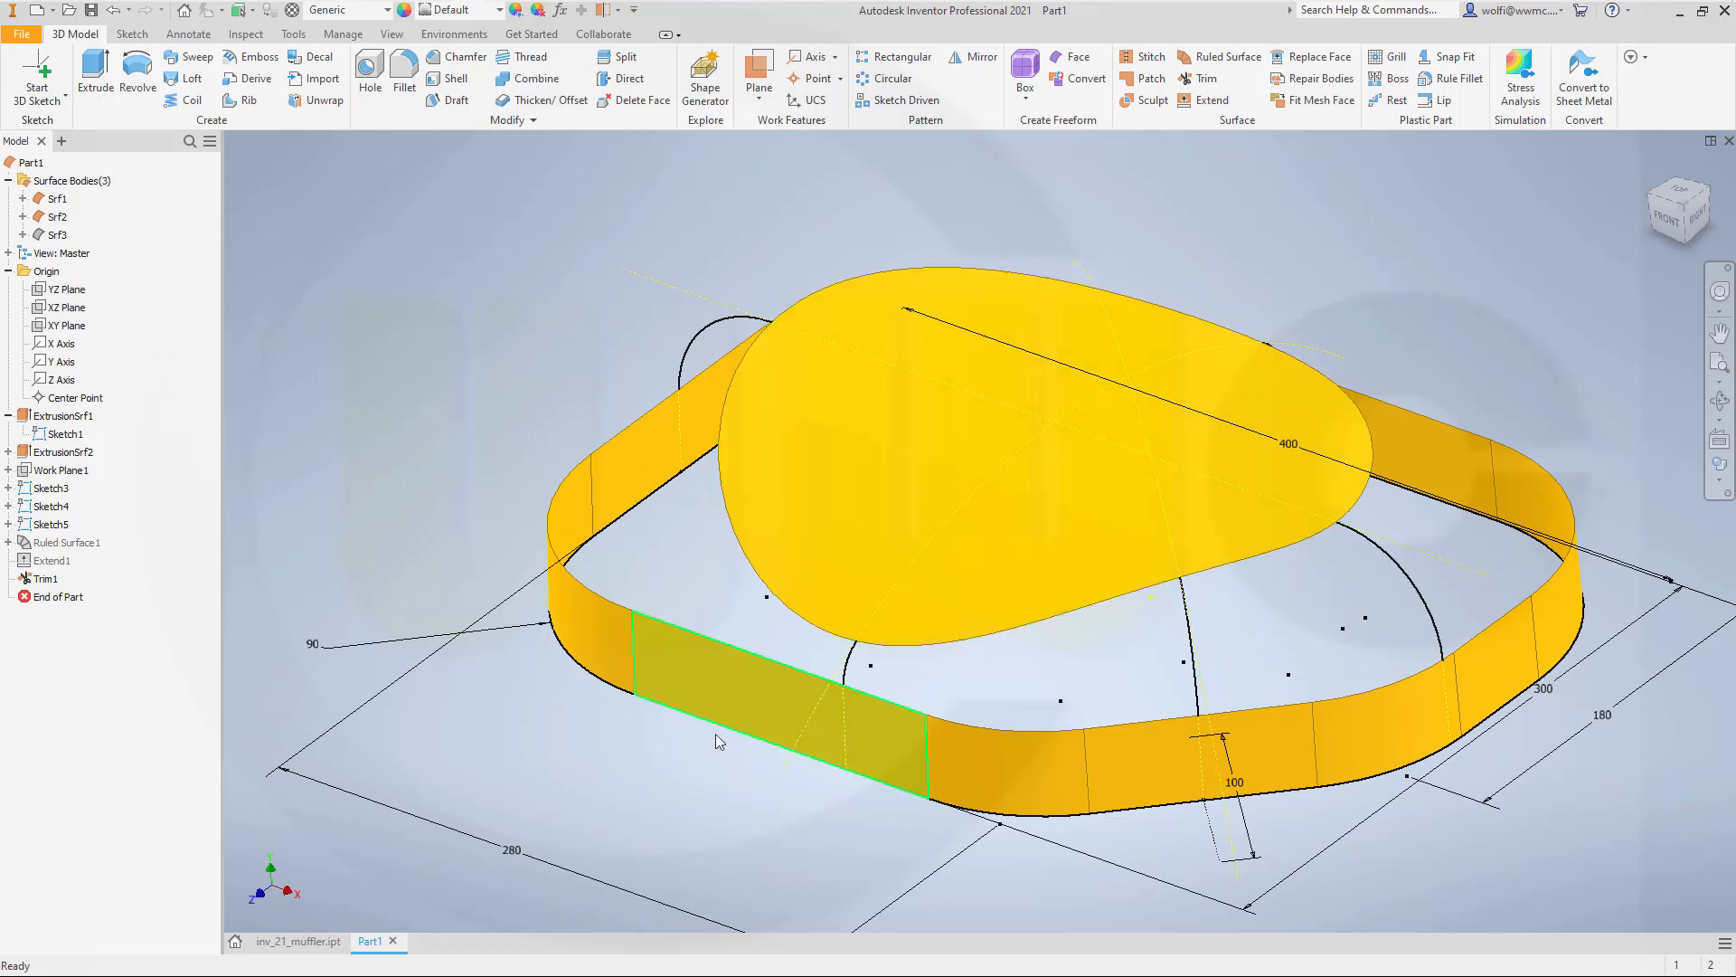
shift+middle_drag(794, 771, 902, 685)
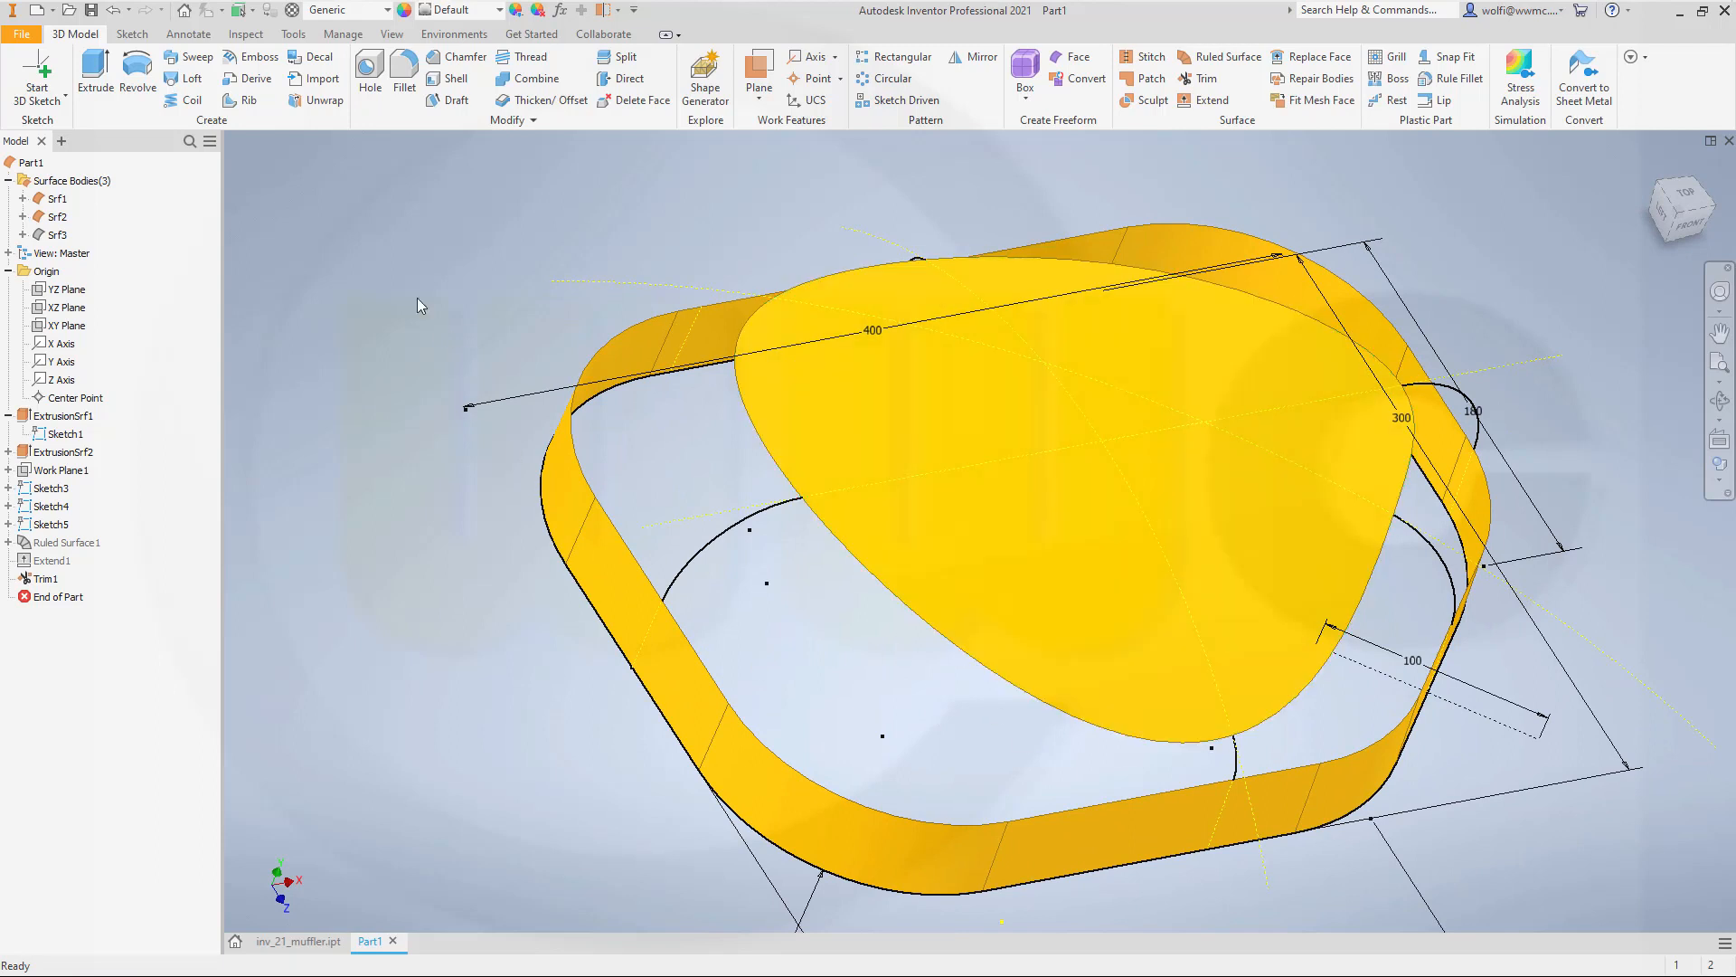
click(192, 79)
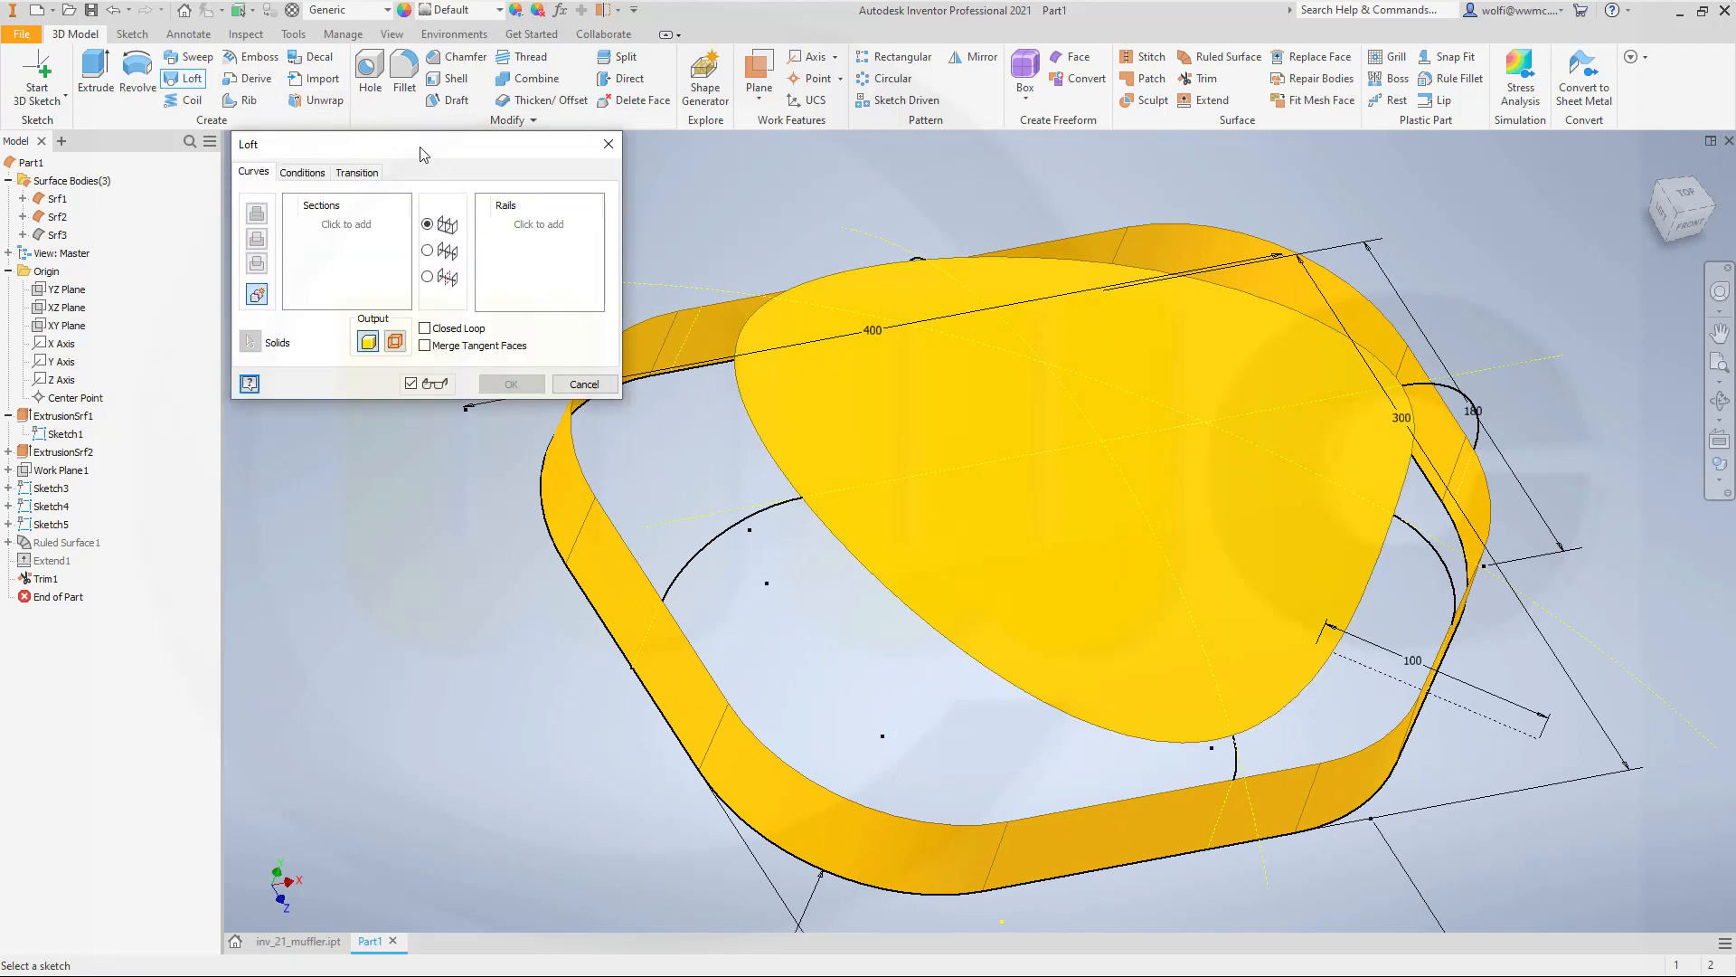
click(395, 341)
shift+middle_drag(742, 238, 735, 224)
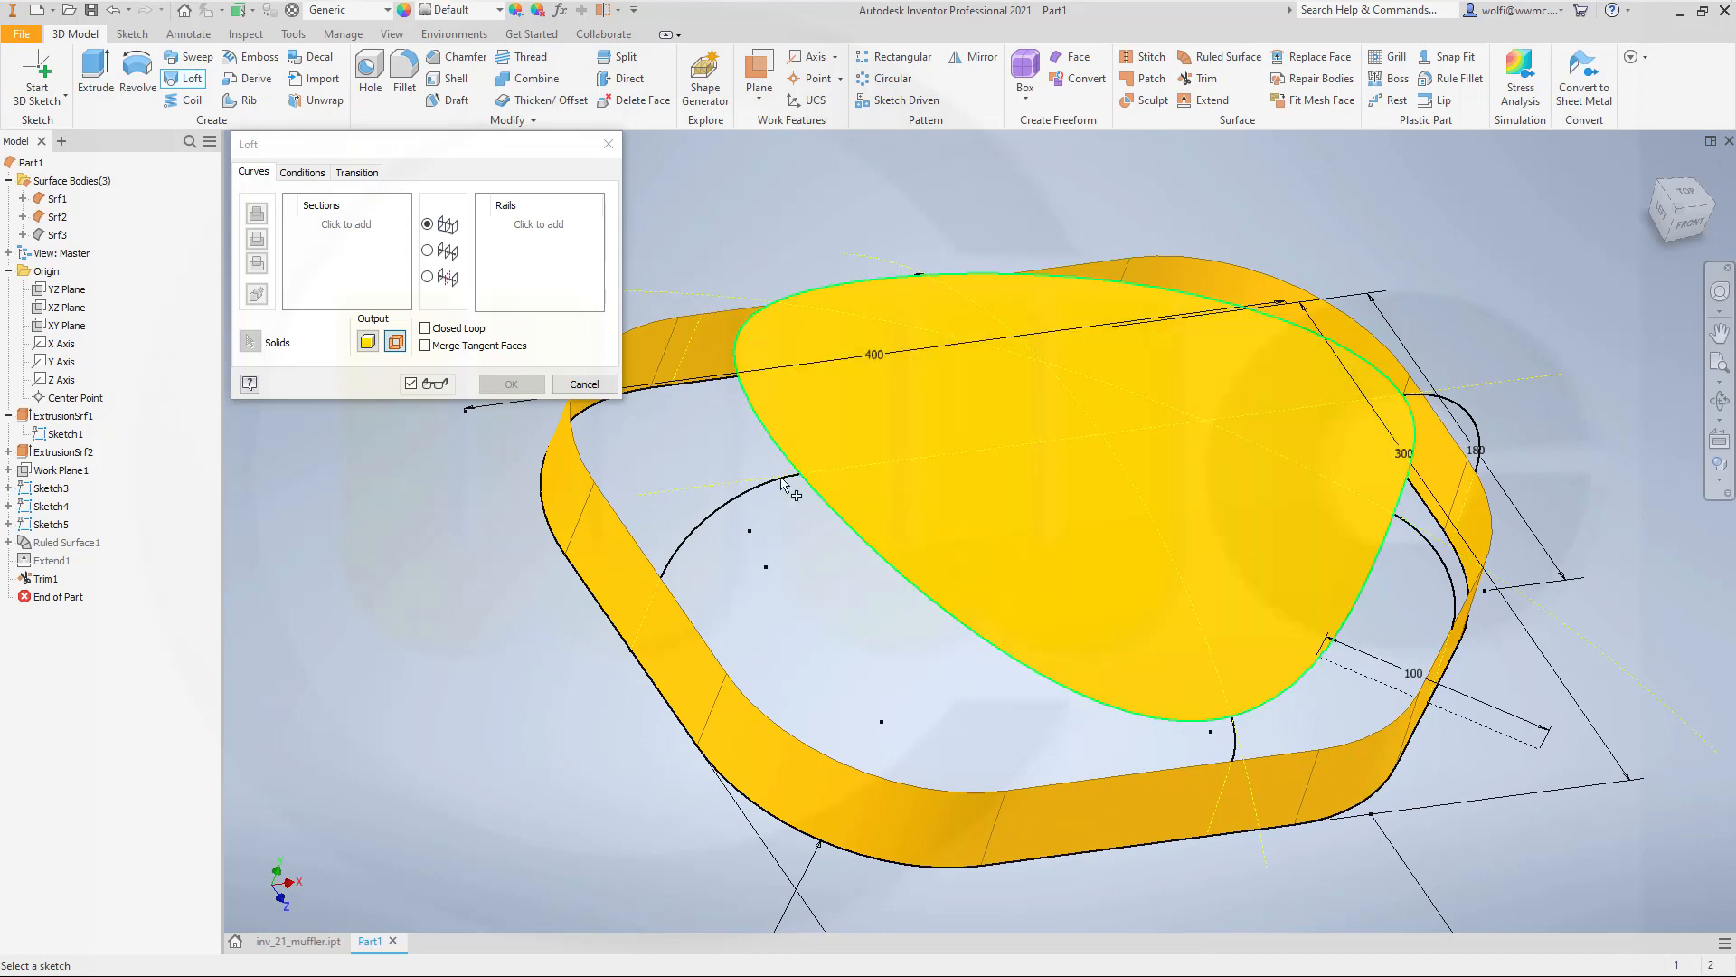
click(578, 384)
shift+middle_drag(702, 292, 629, 289)
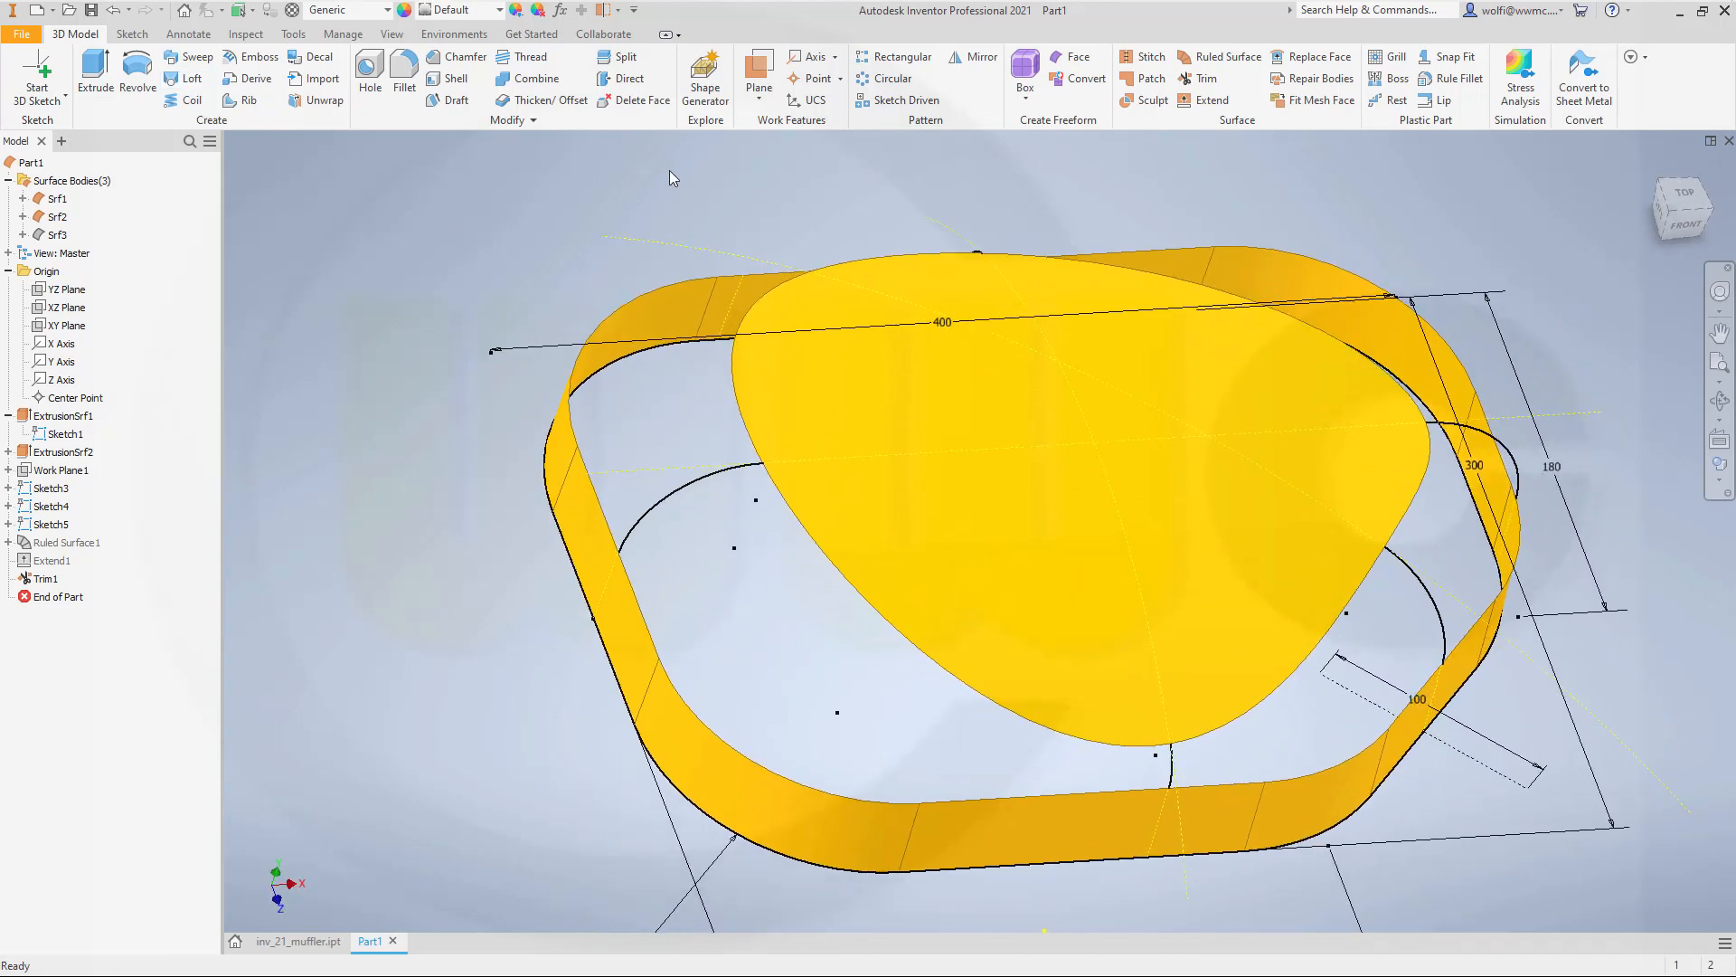
Split the trimmed top surface along the YZ Plane with the All Faces option.
click(622, 57)
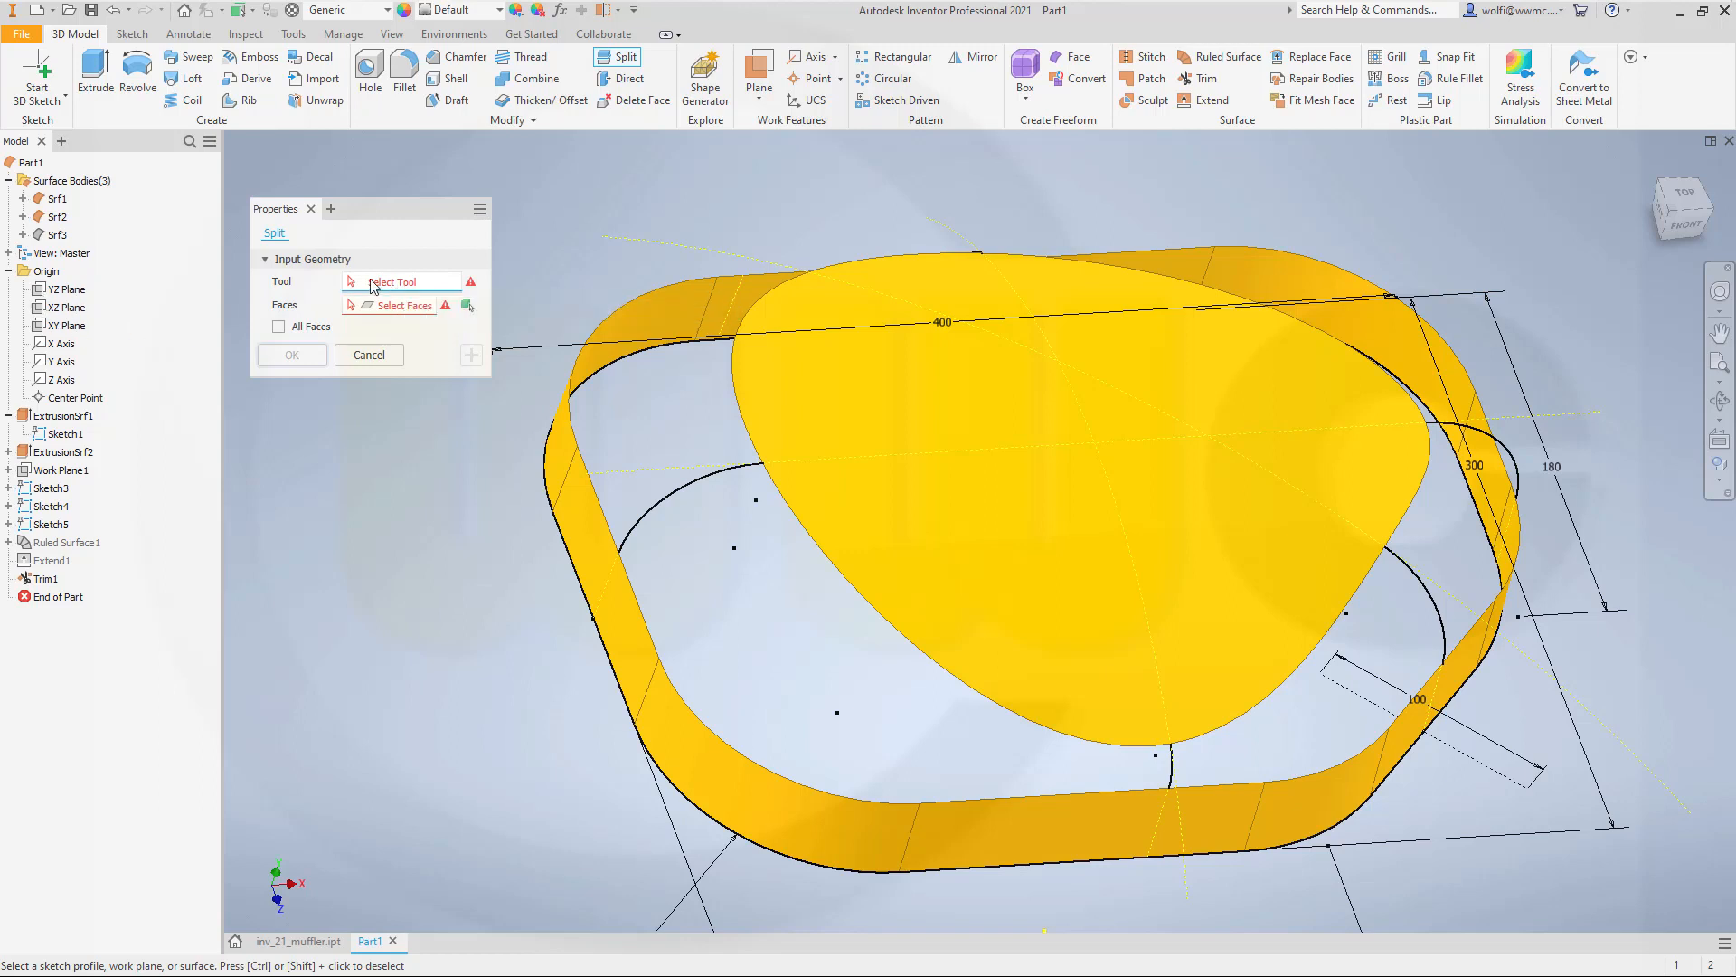
click(68, 291)
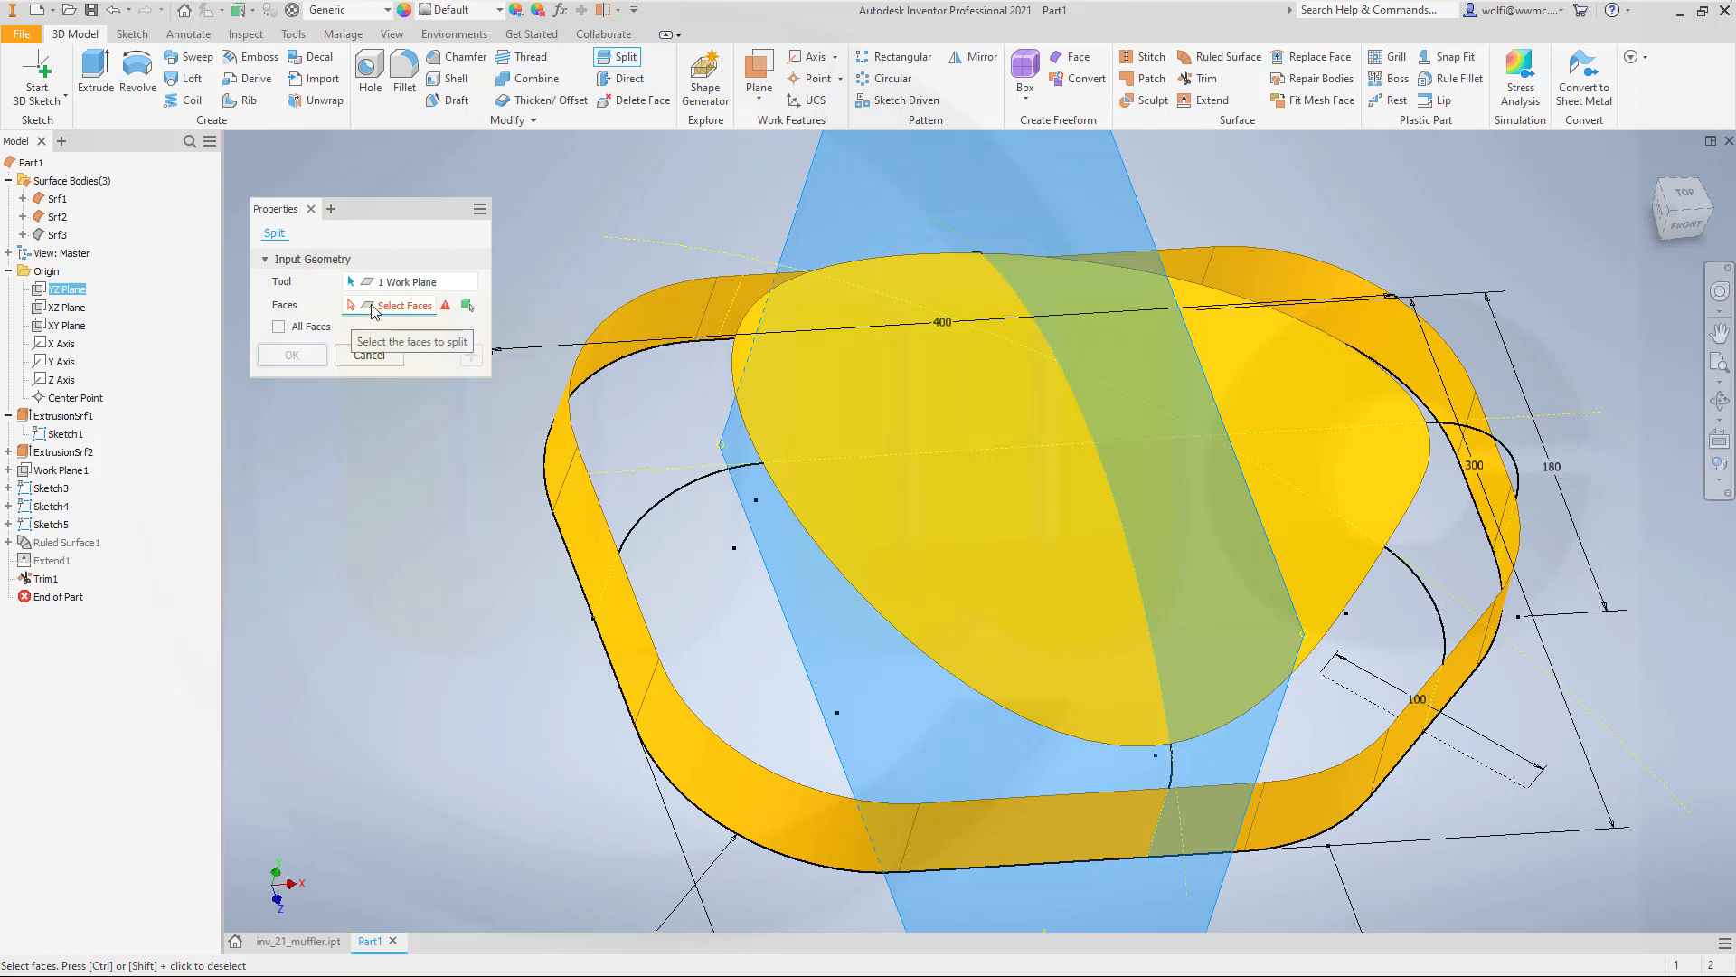
click(848, 425)
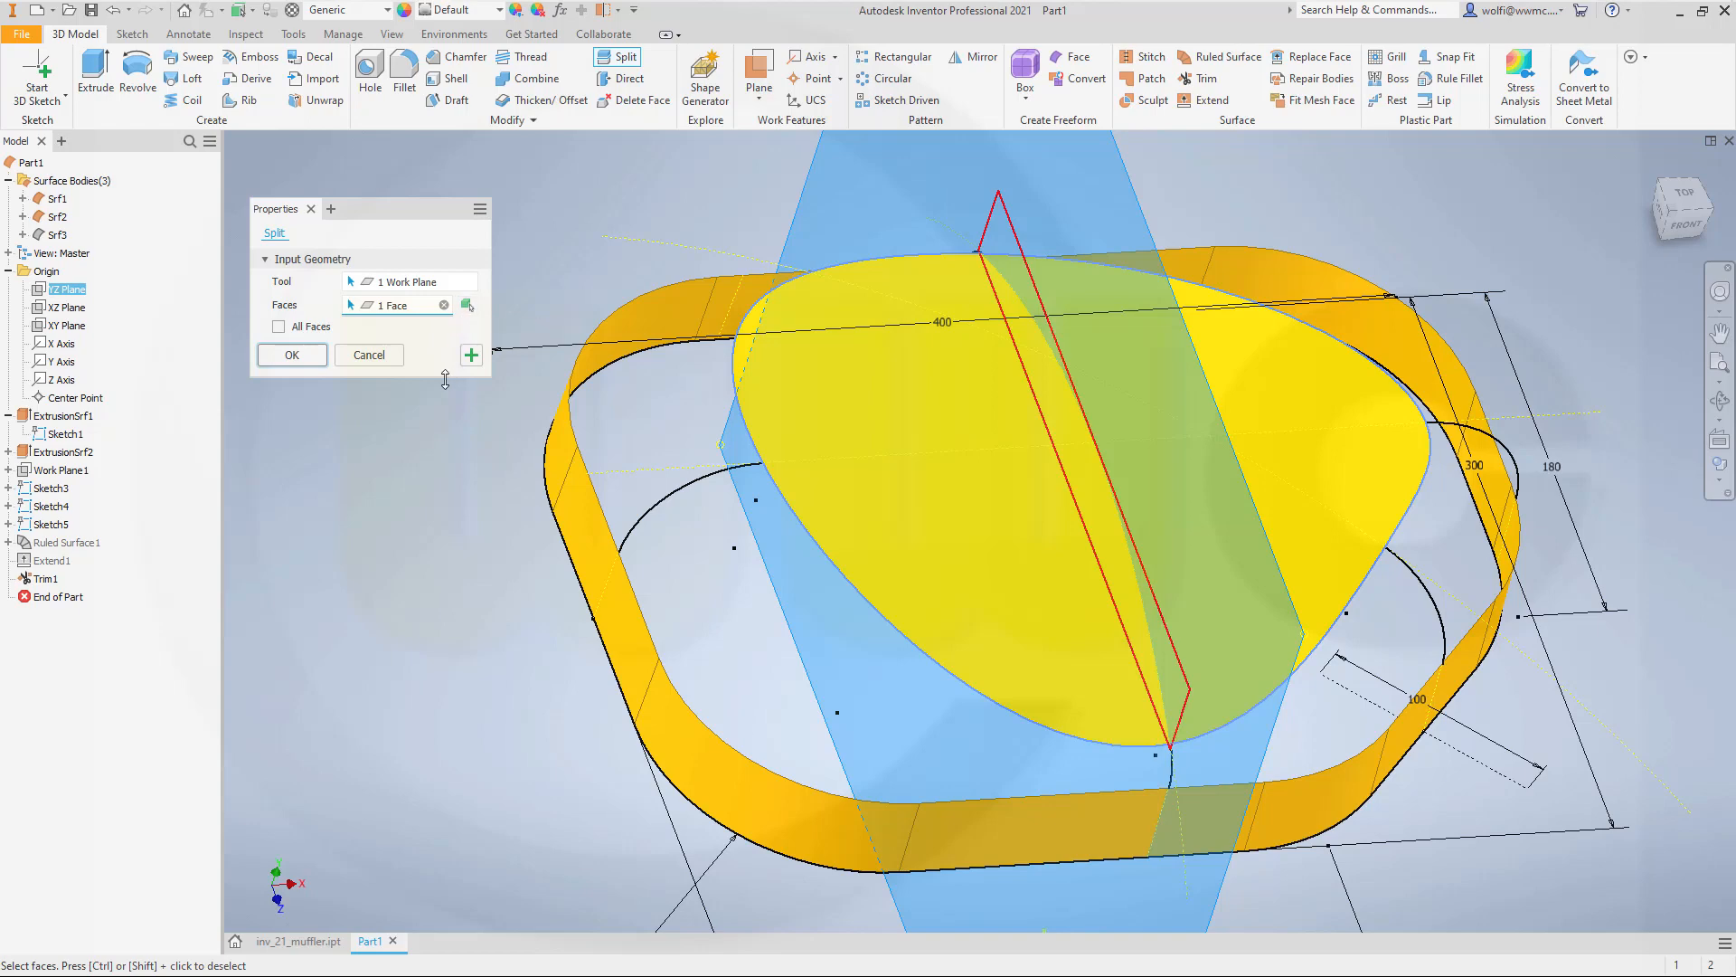
click(278, 327)
click(283, 355)
Split the trimmed top surface along the XY Plane with the All Faces option.
right_click(391, 273)
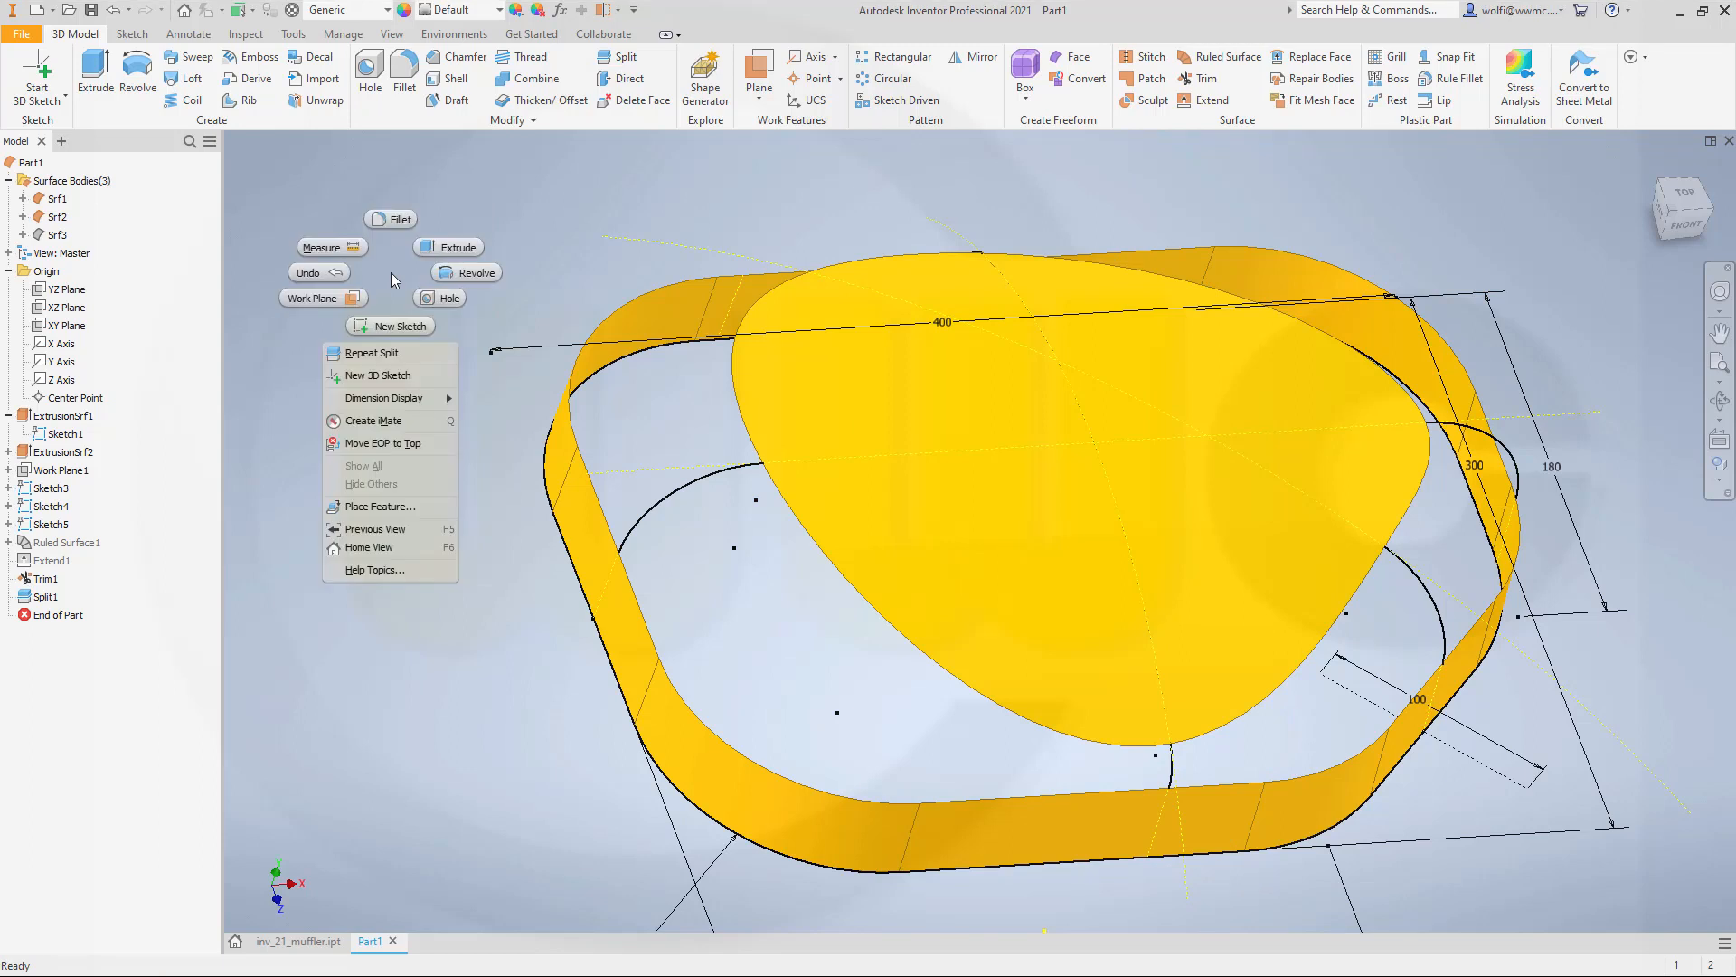
click(367, 352)
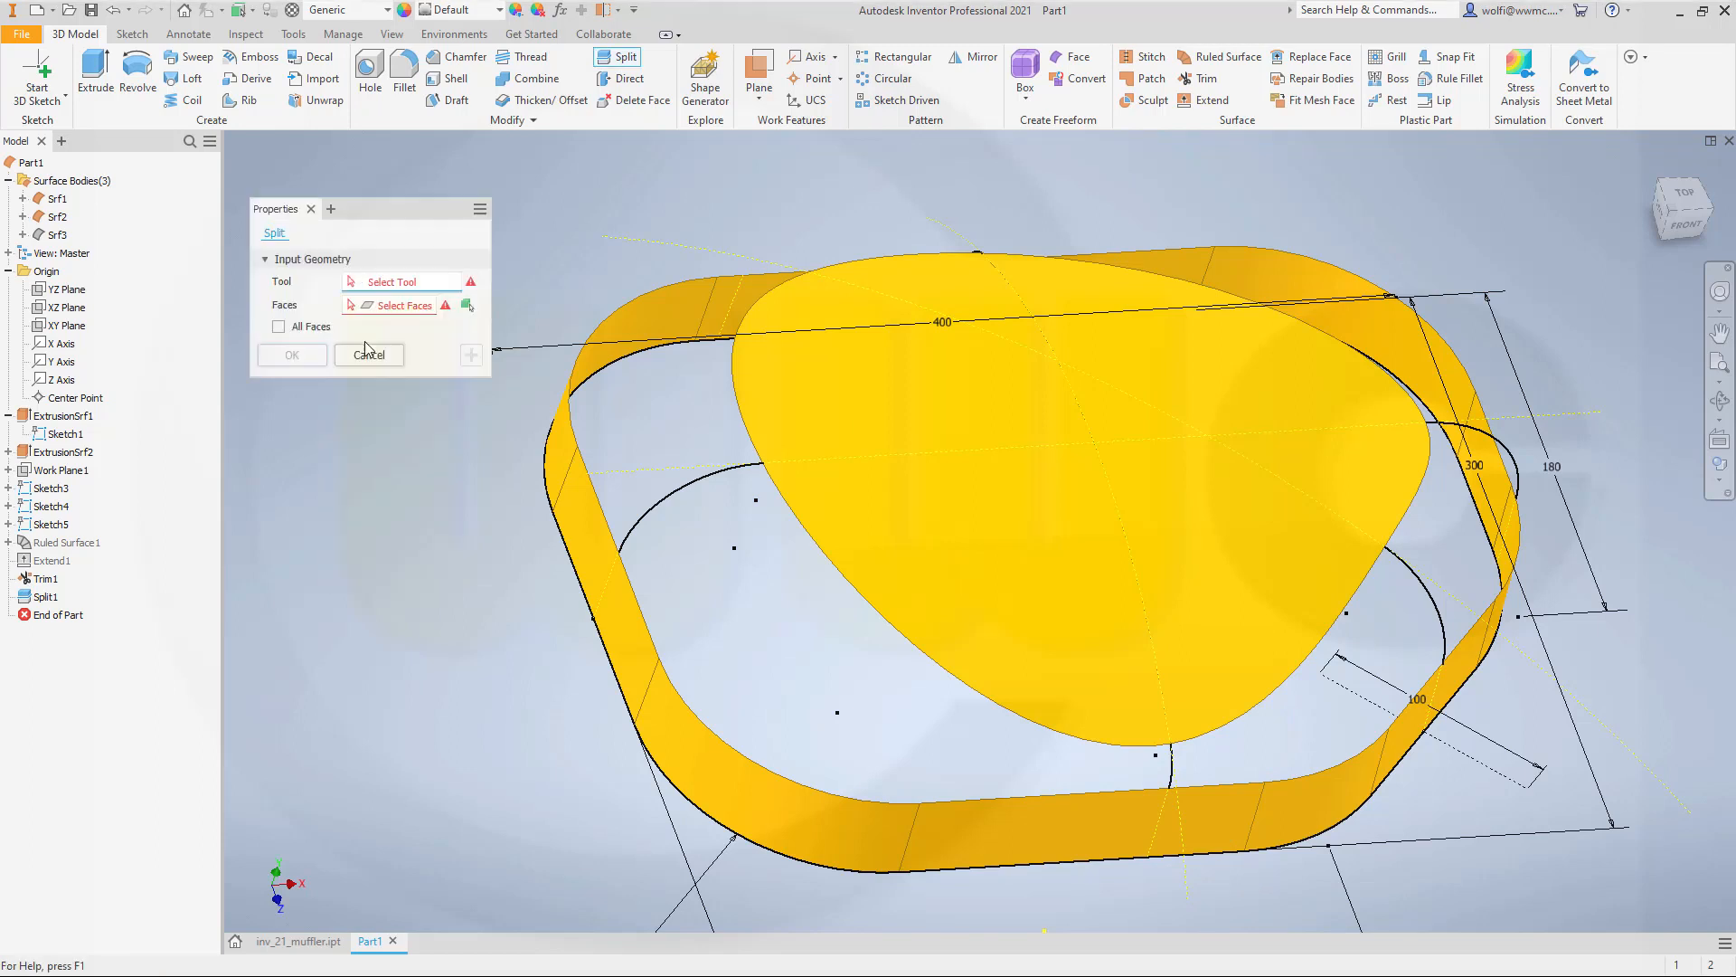
click(279, 326)
click(889, 398)
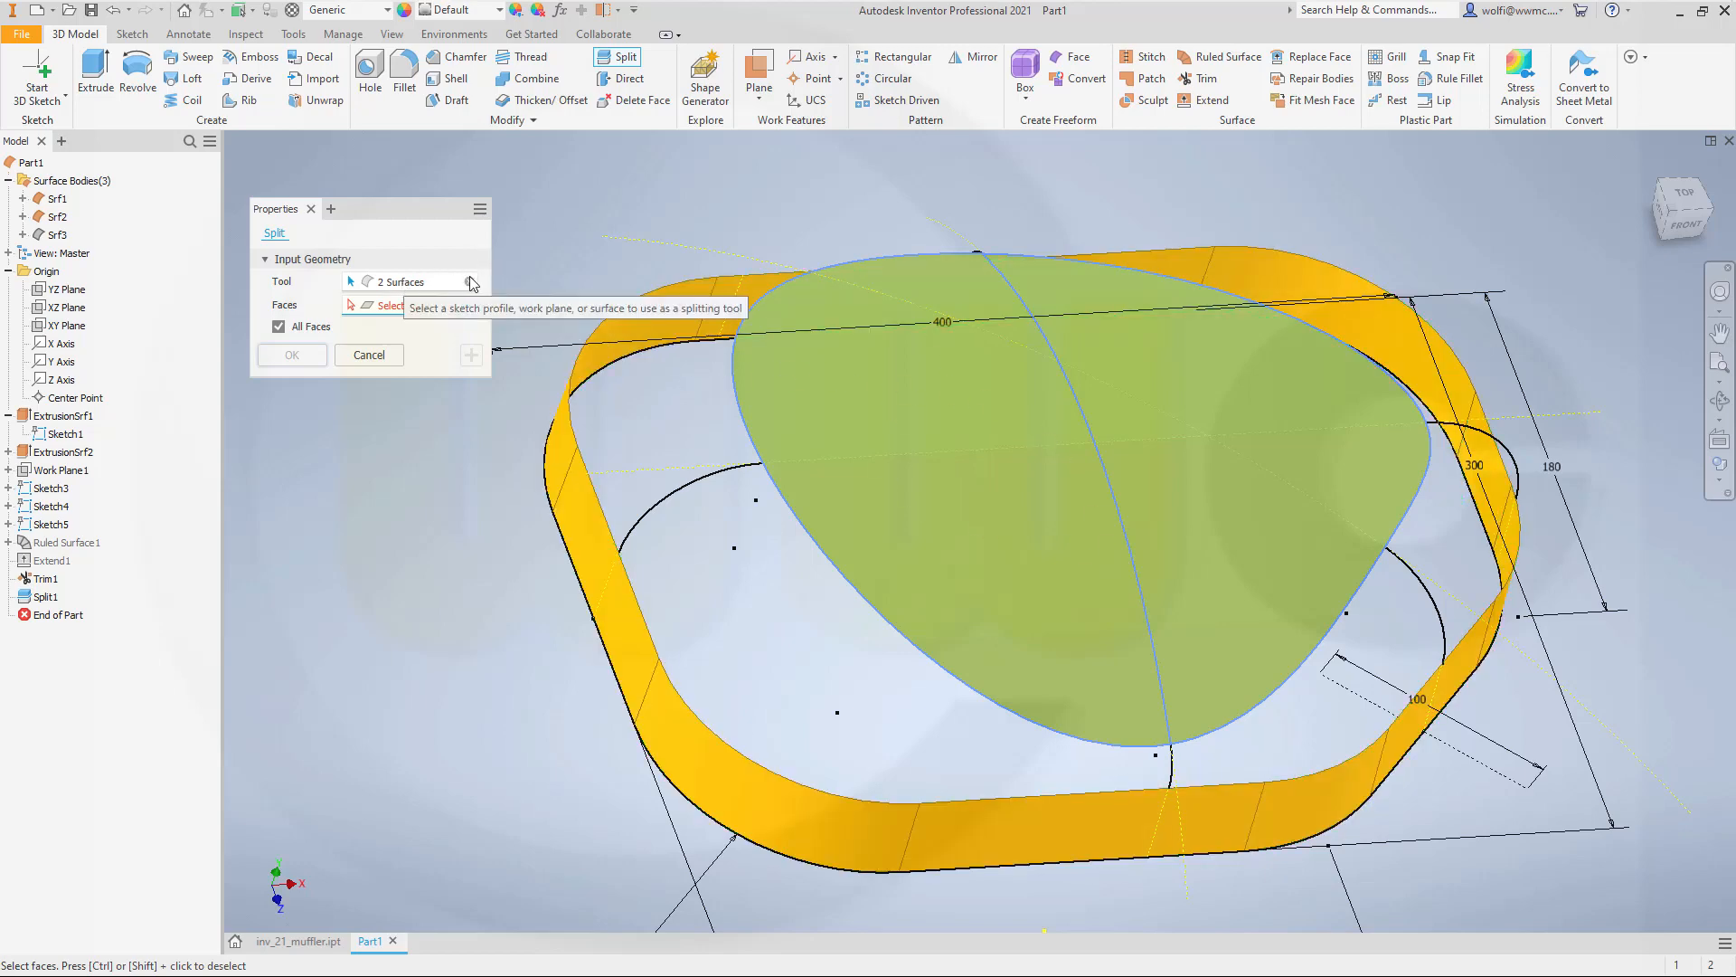
click(470, 283)
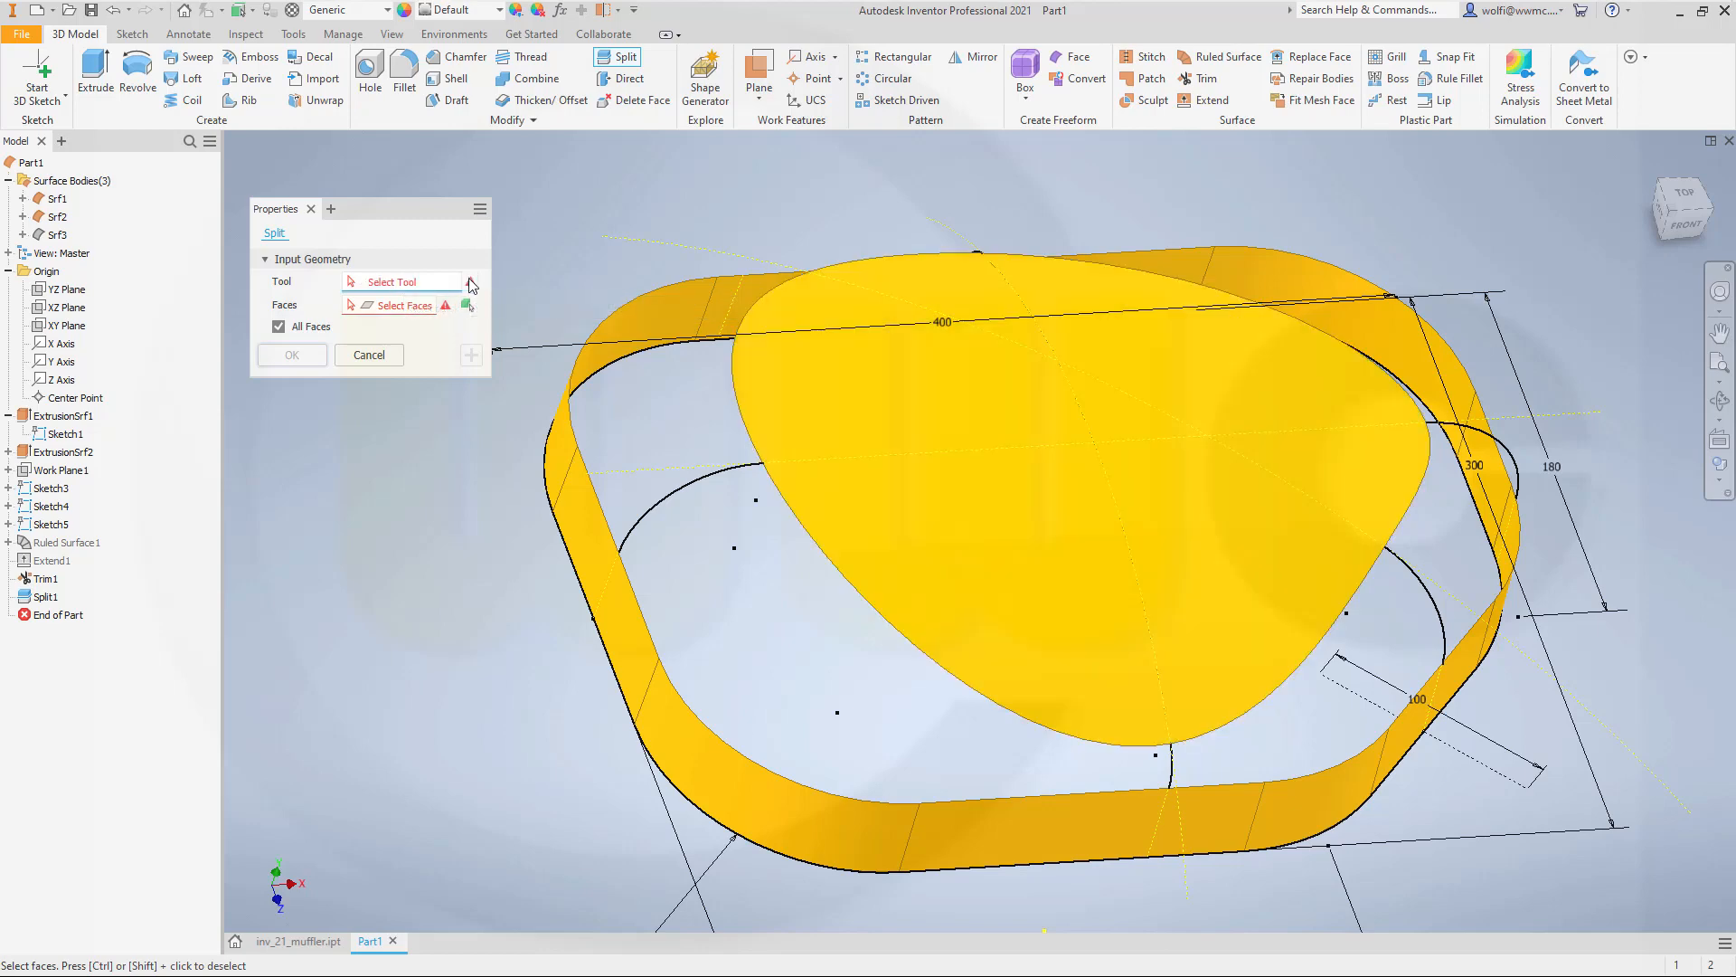
click(52, 331)
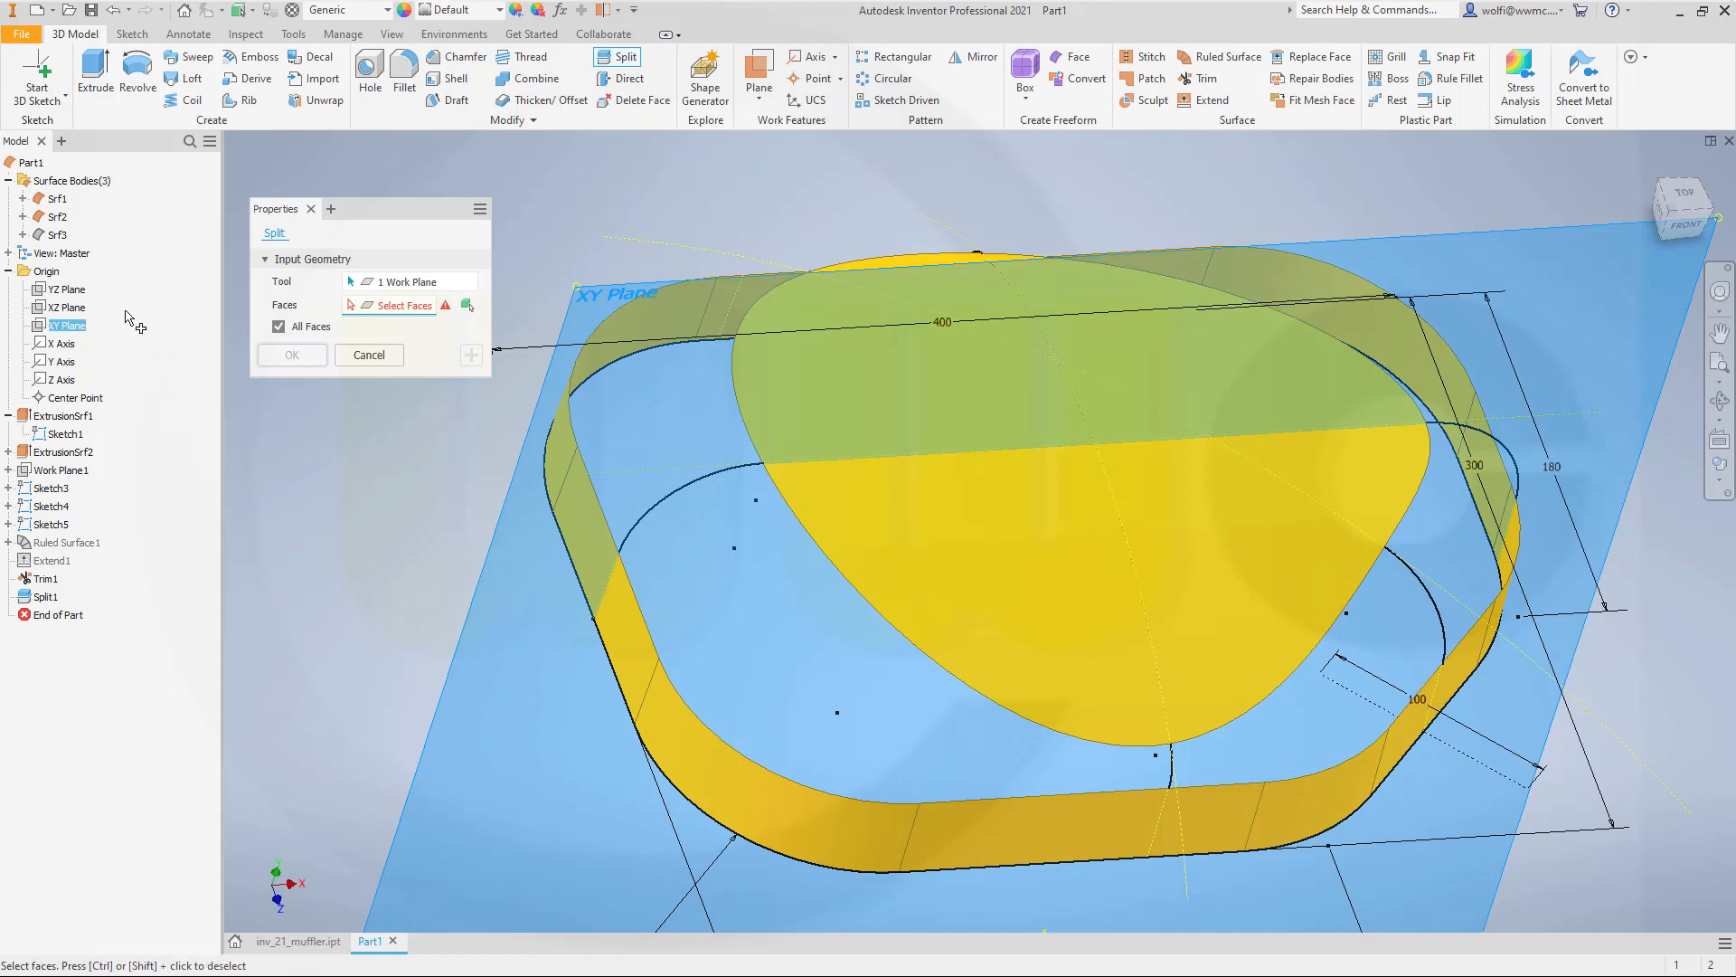
click(1025, 541)
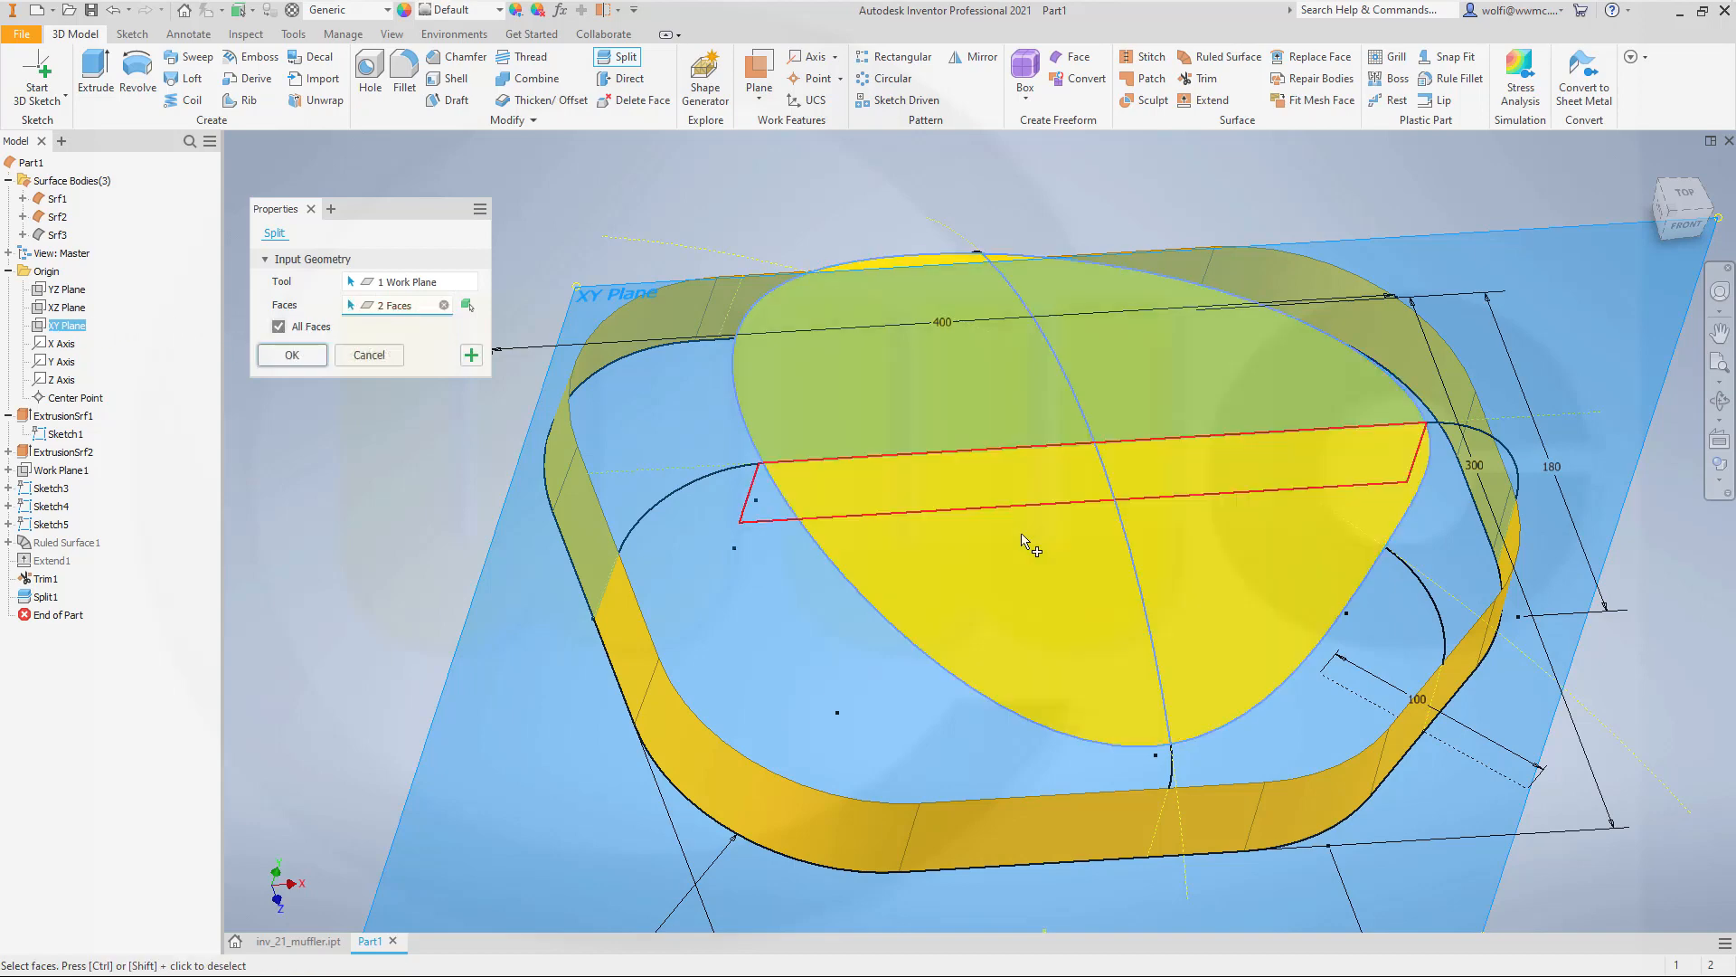
click(292, 355)
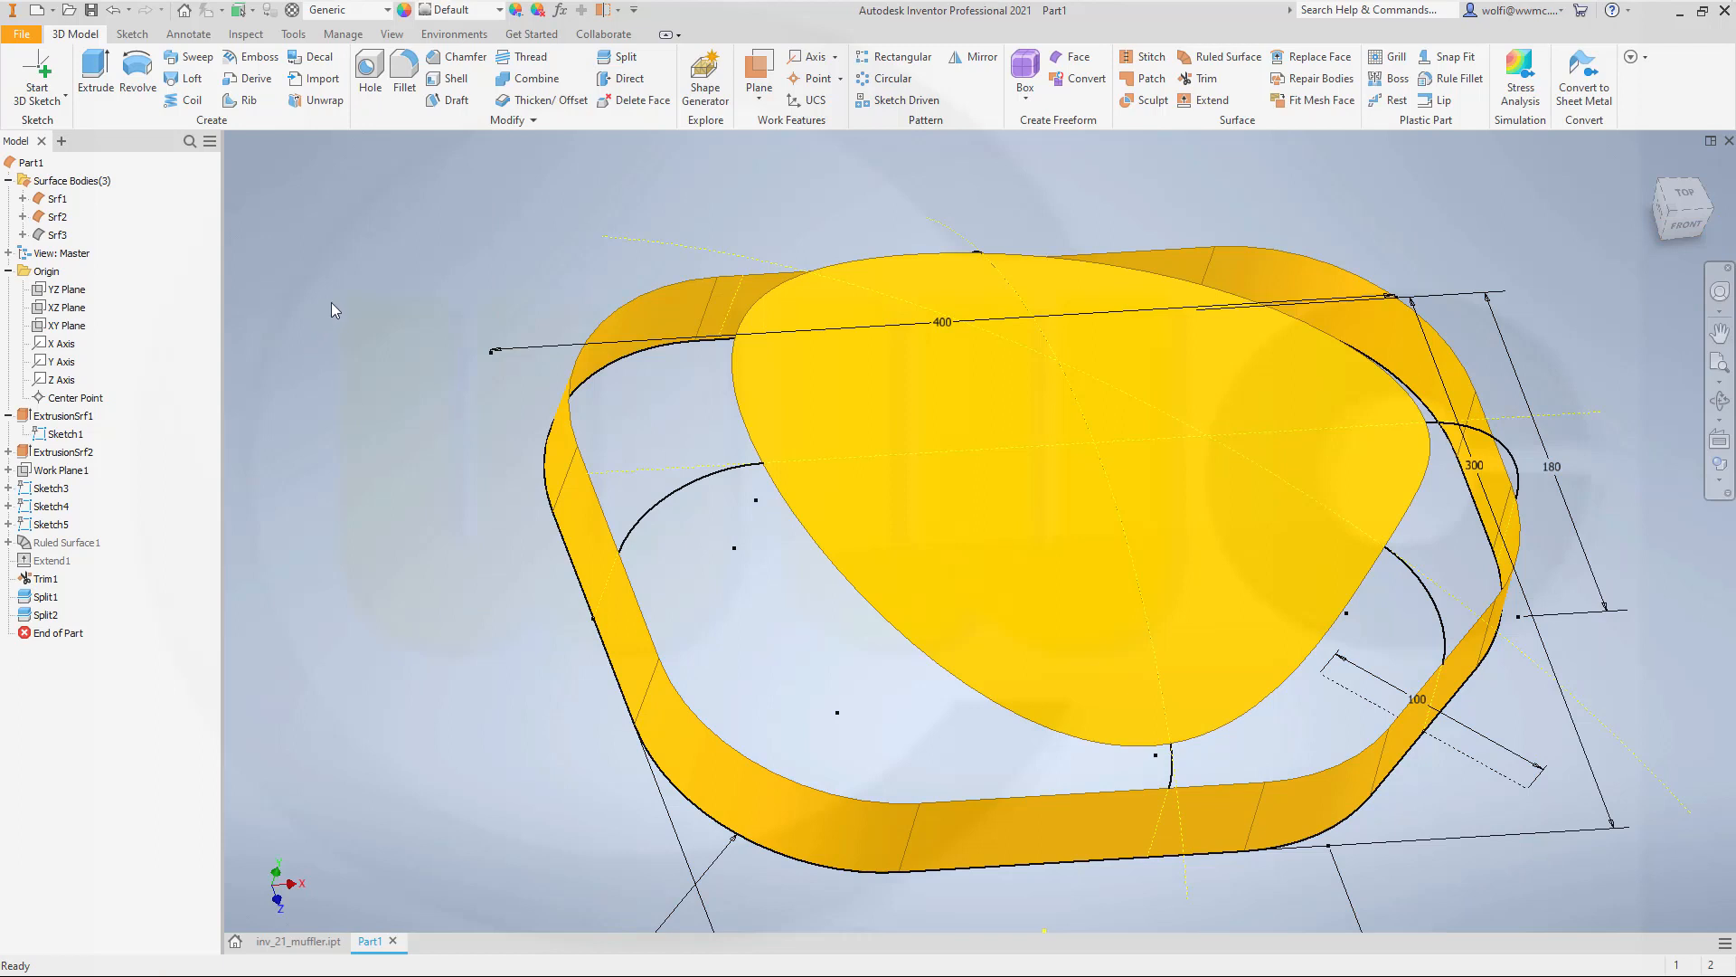
Split the surrounding wall surface along the YZ Plane with the All Faces option.
right_click(463, 217)
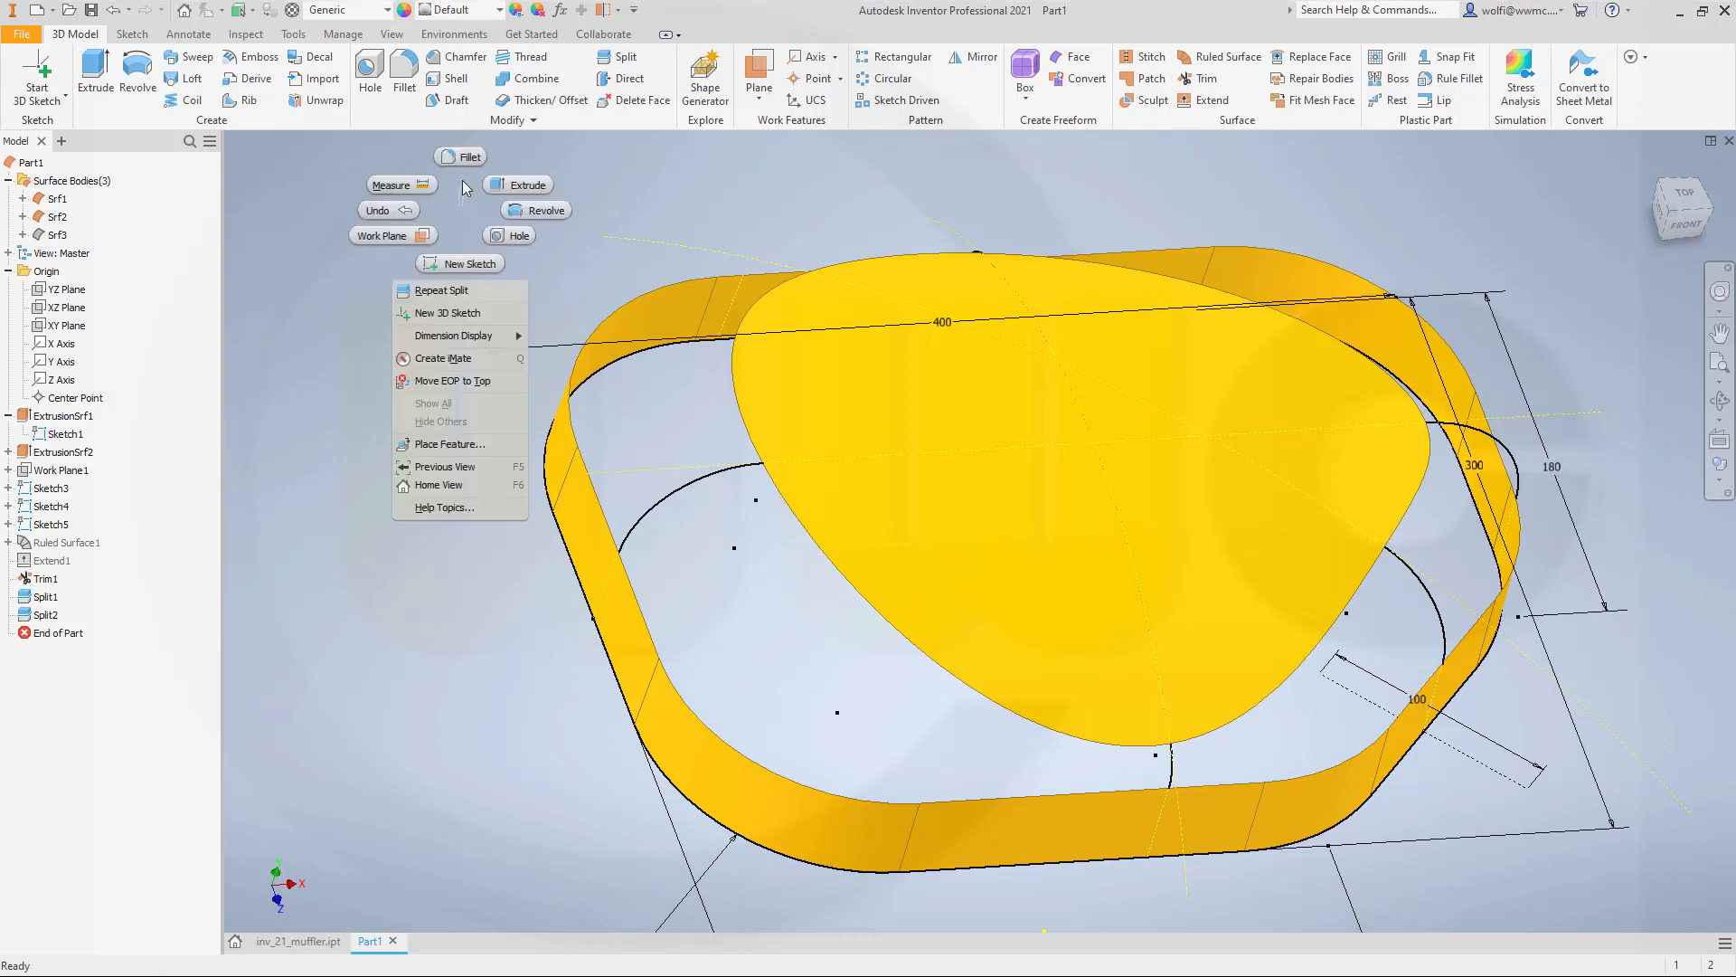
click(450, 290)
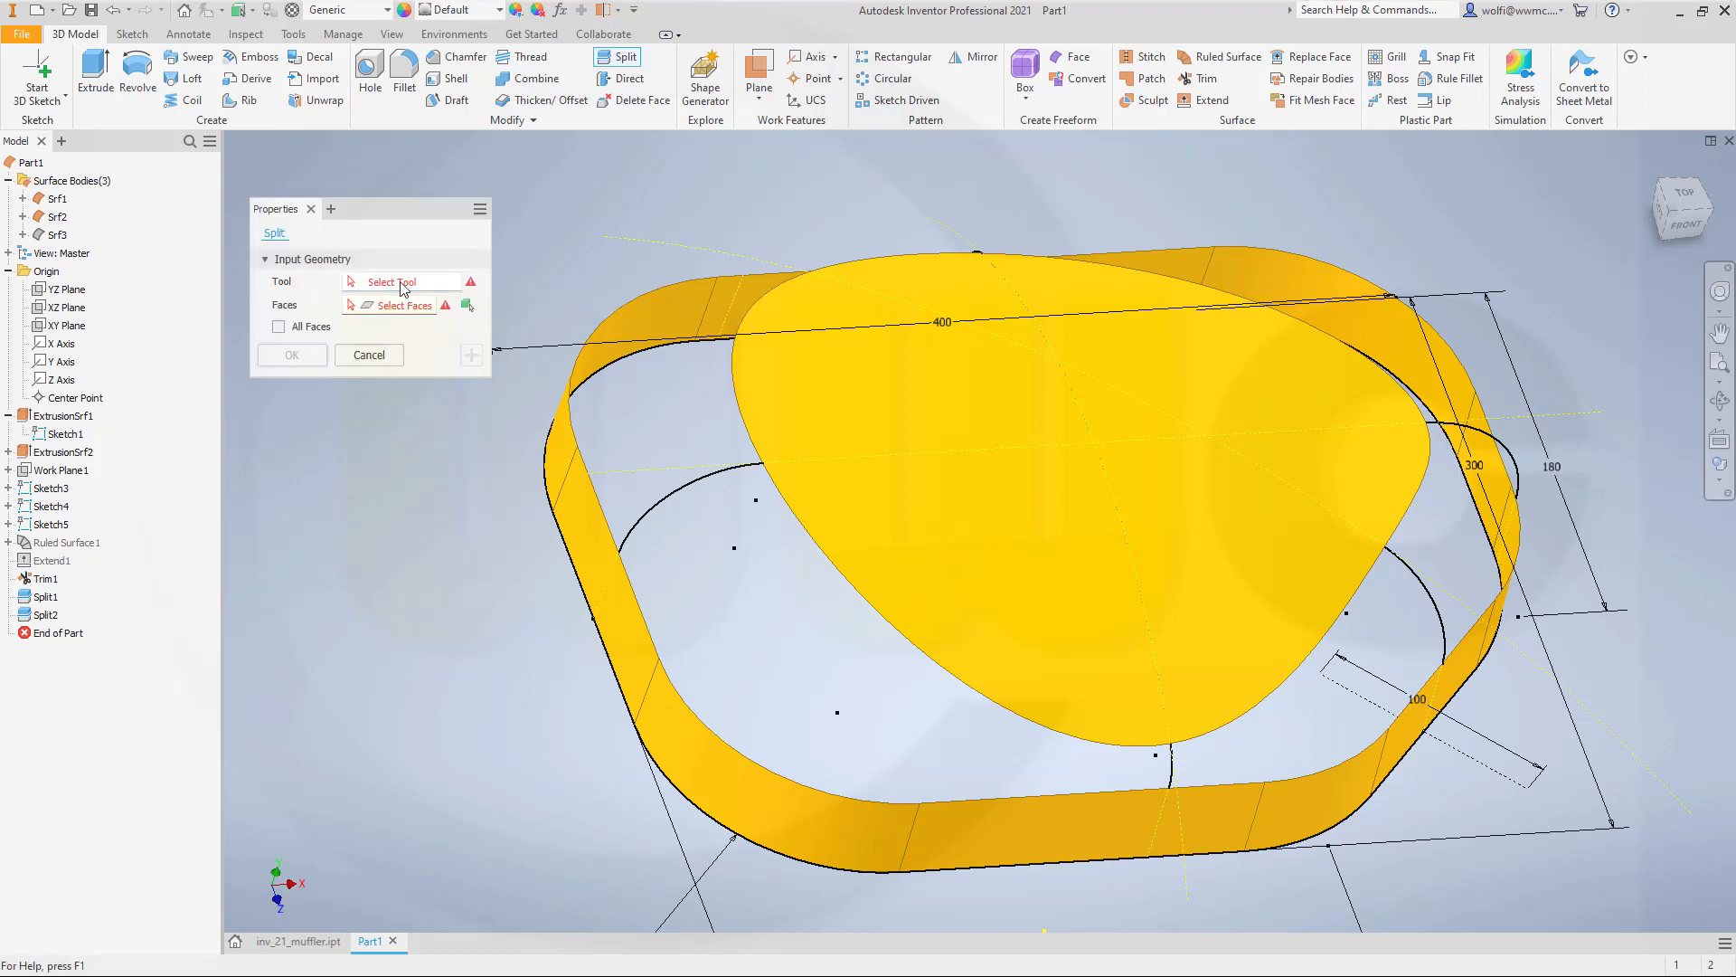
click(86, 292)
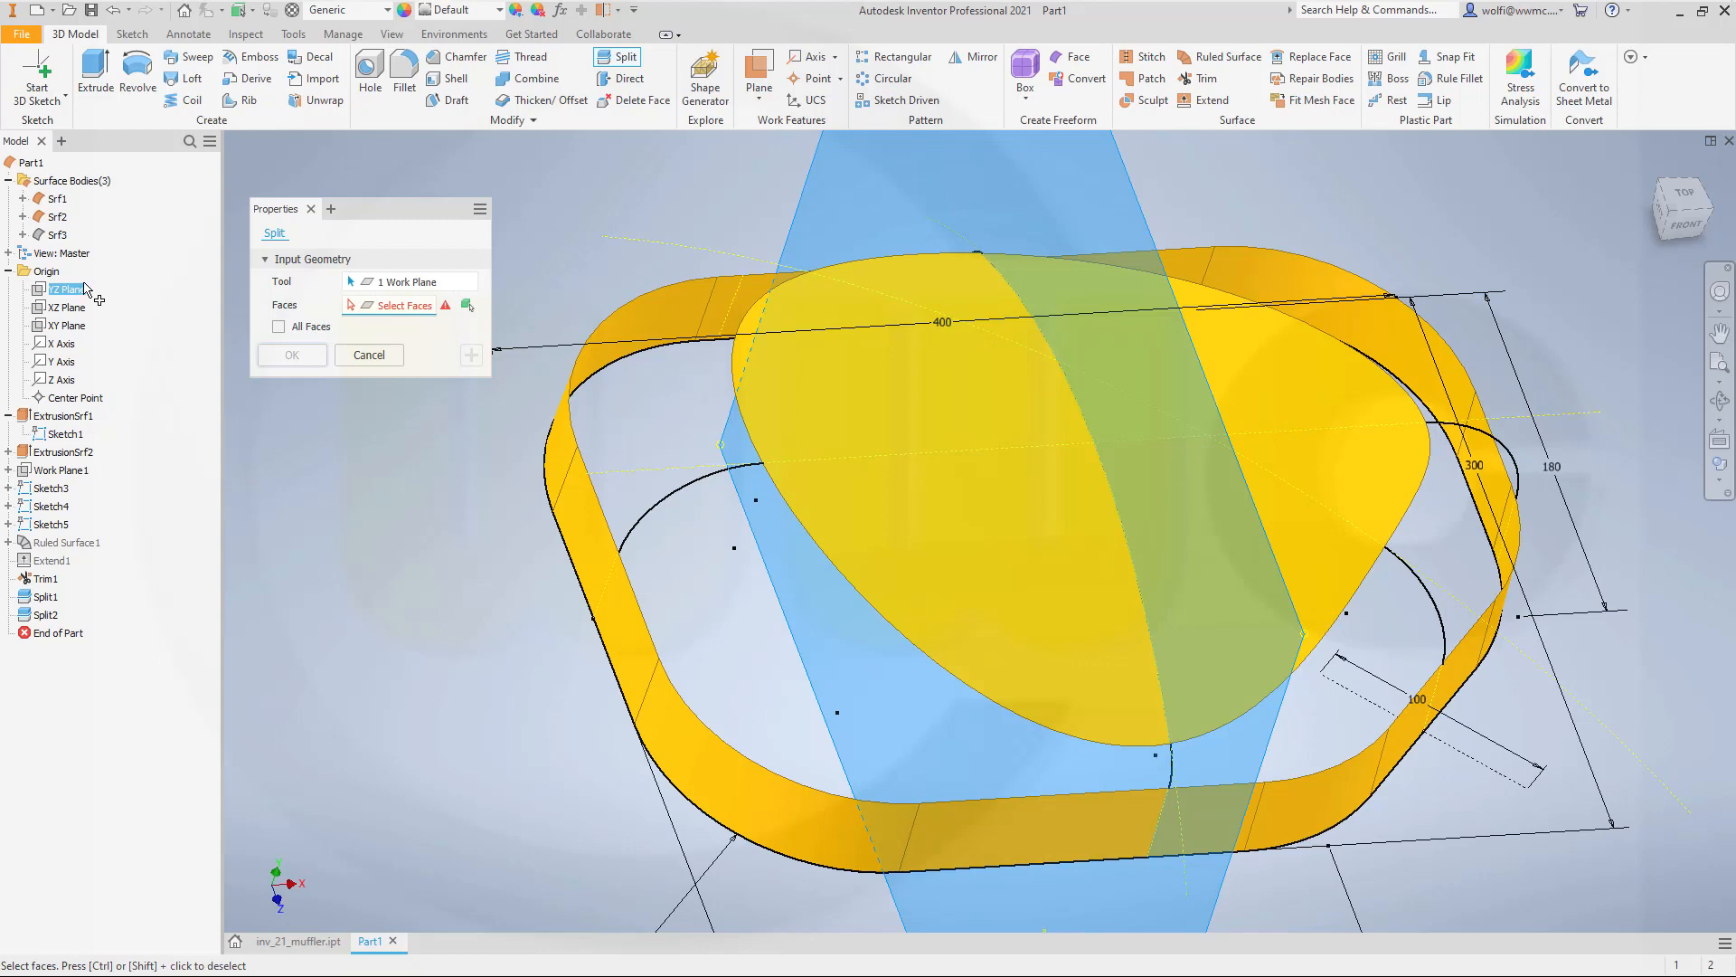
click(278, 328)
click(613, 633)
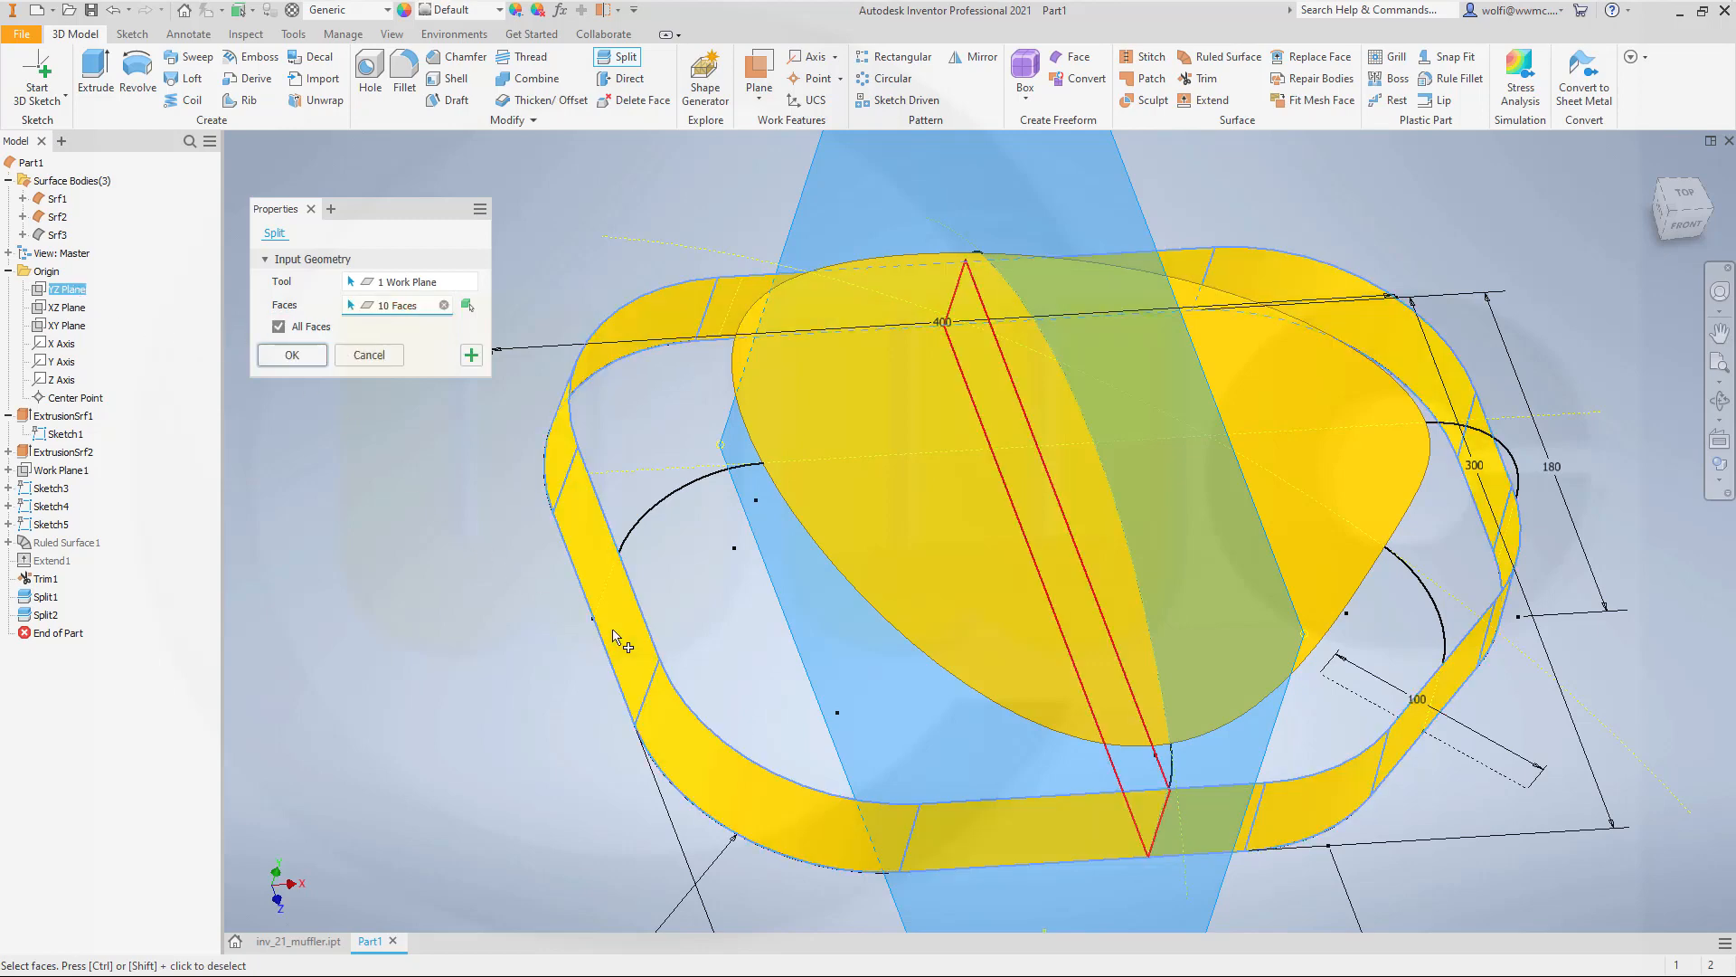
click(296, 359)
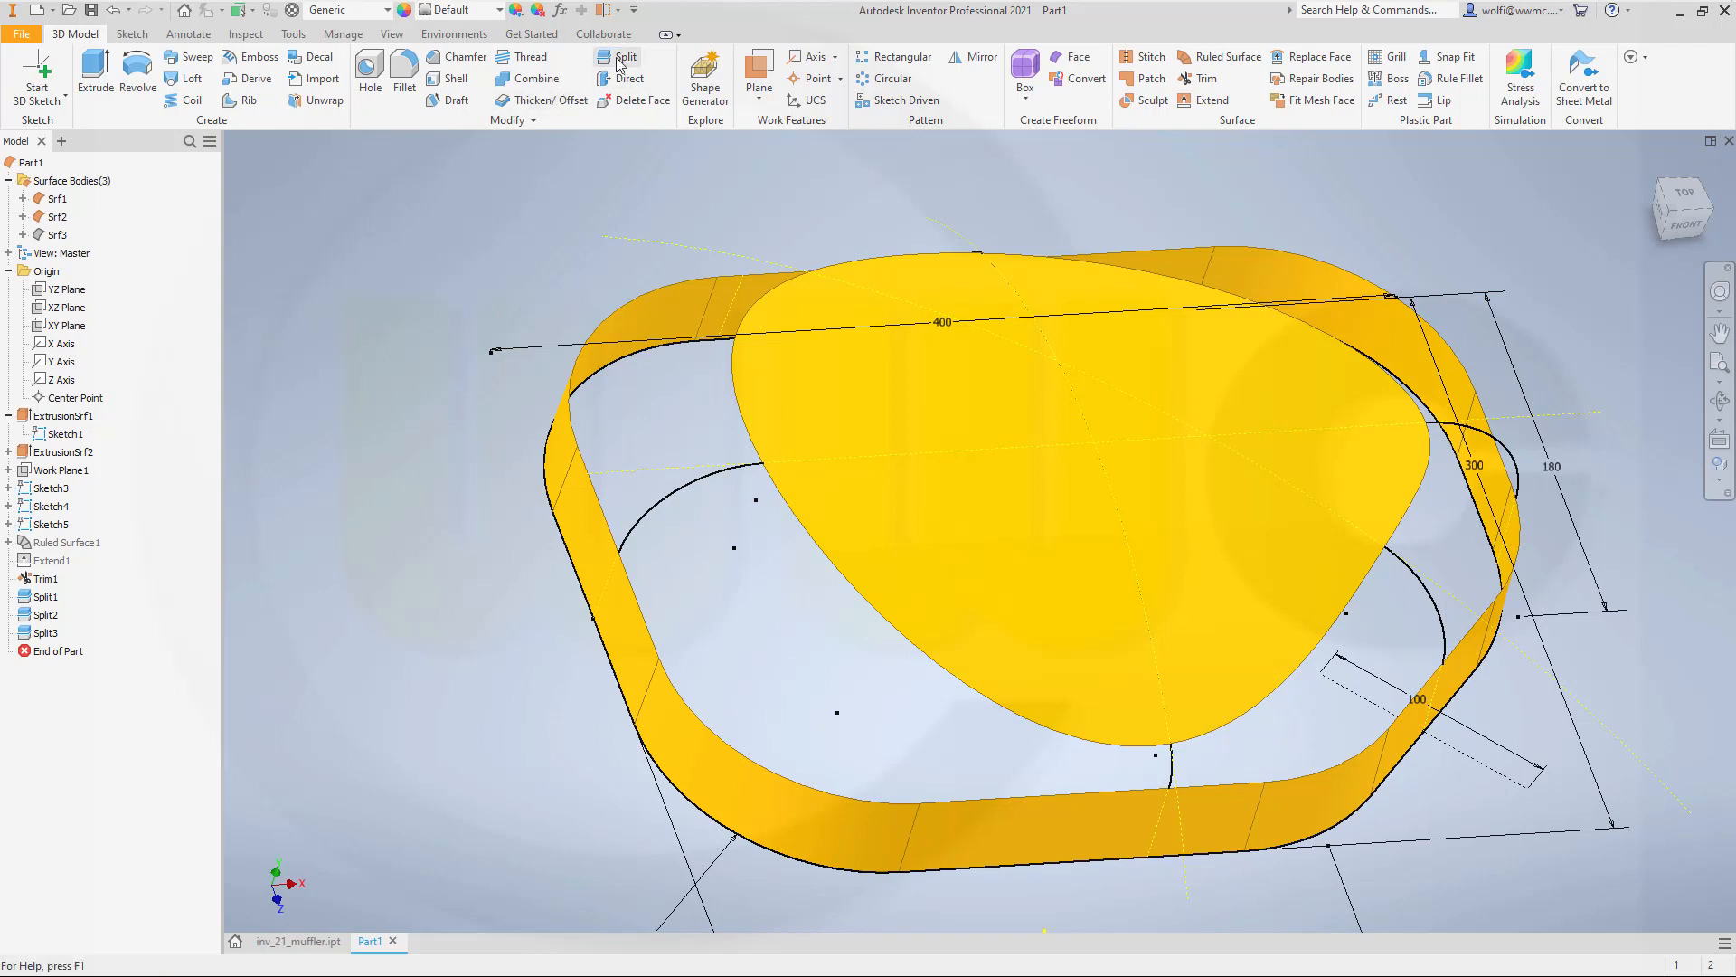
Split the surrounding wall surface along the XY Plane with the All Faces option.
click(603, 60)
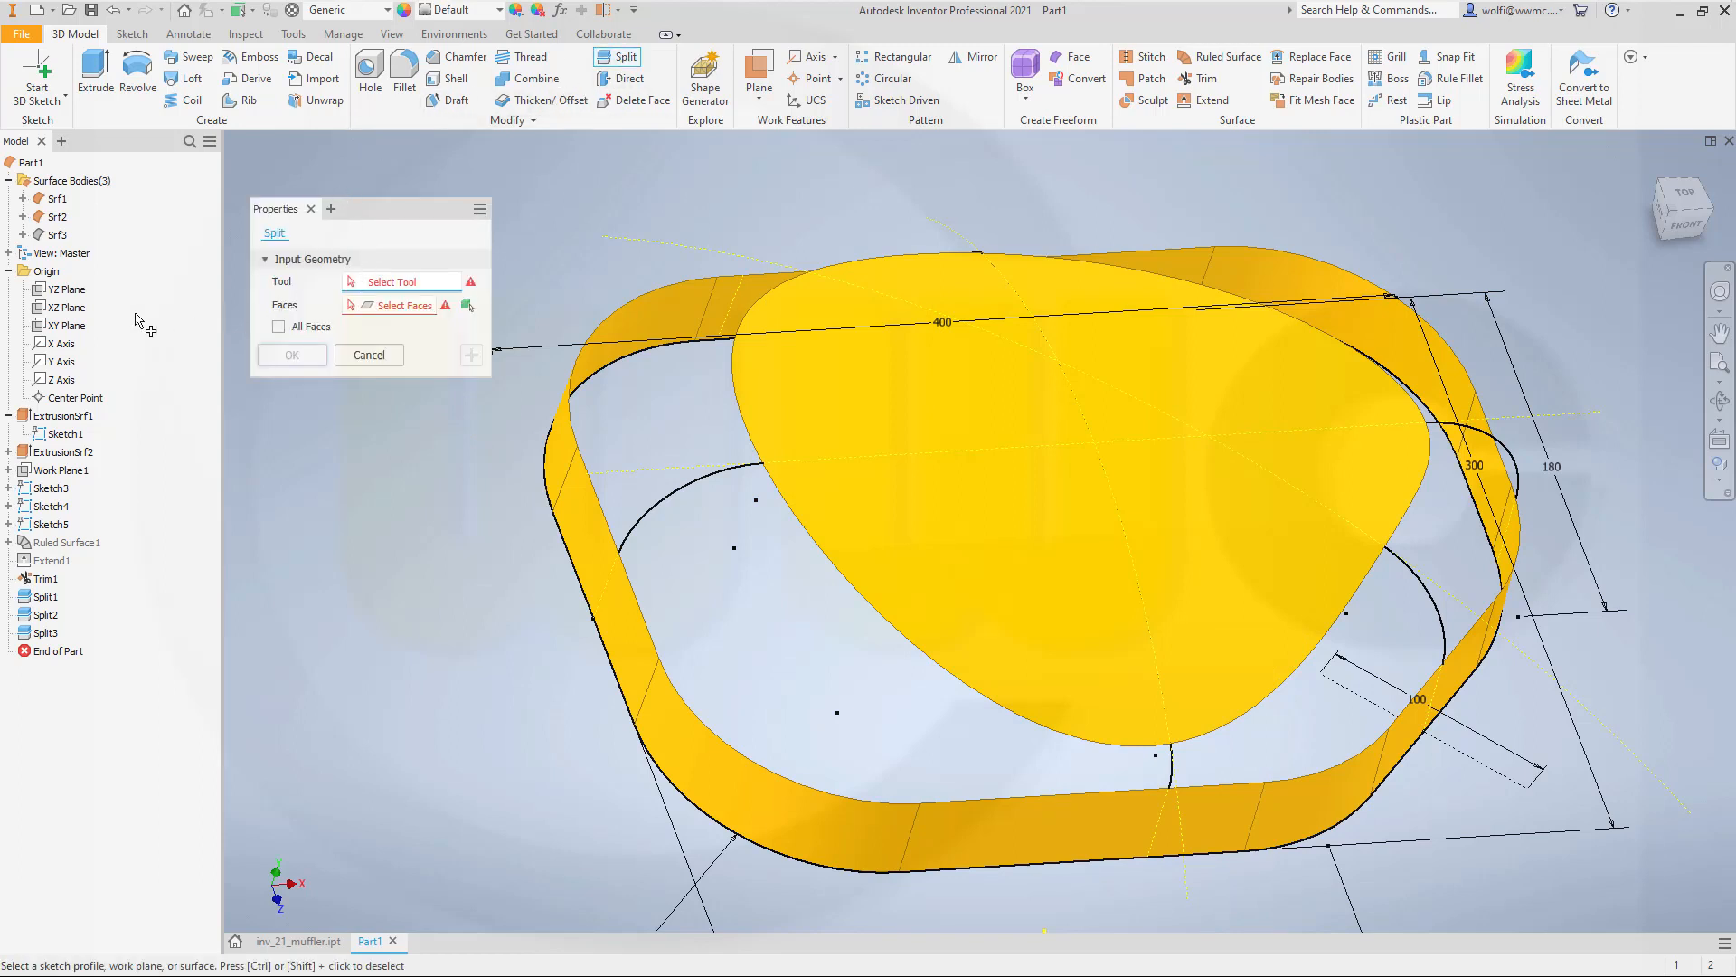
click(71, 325)
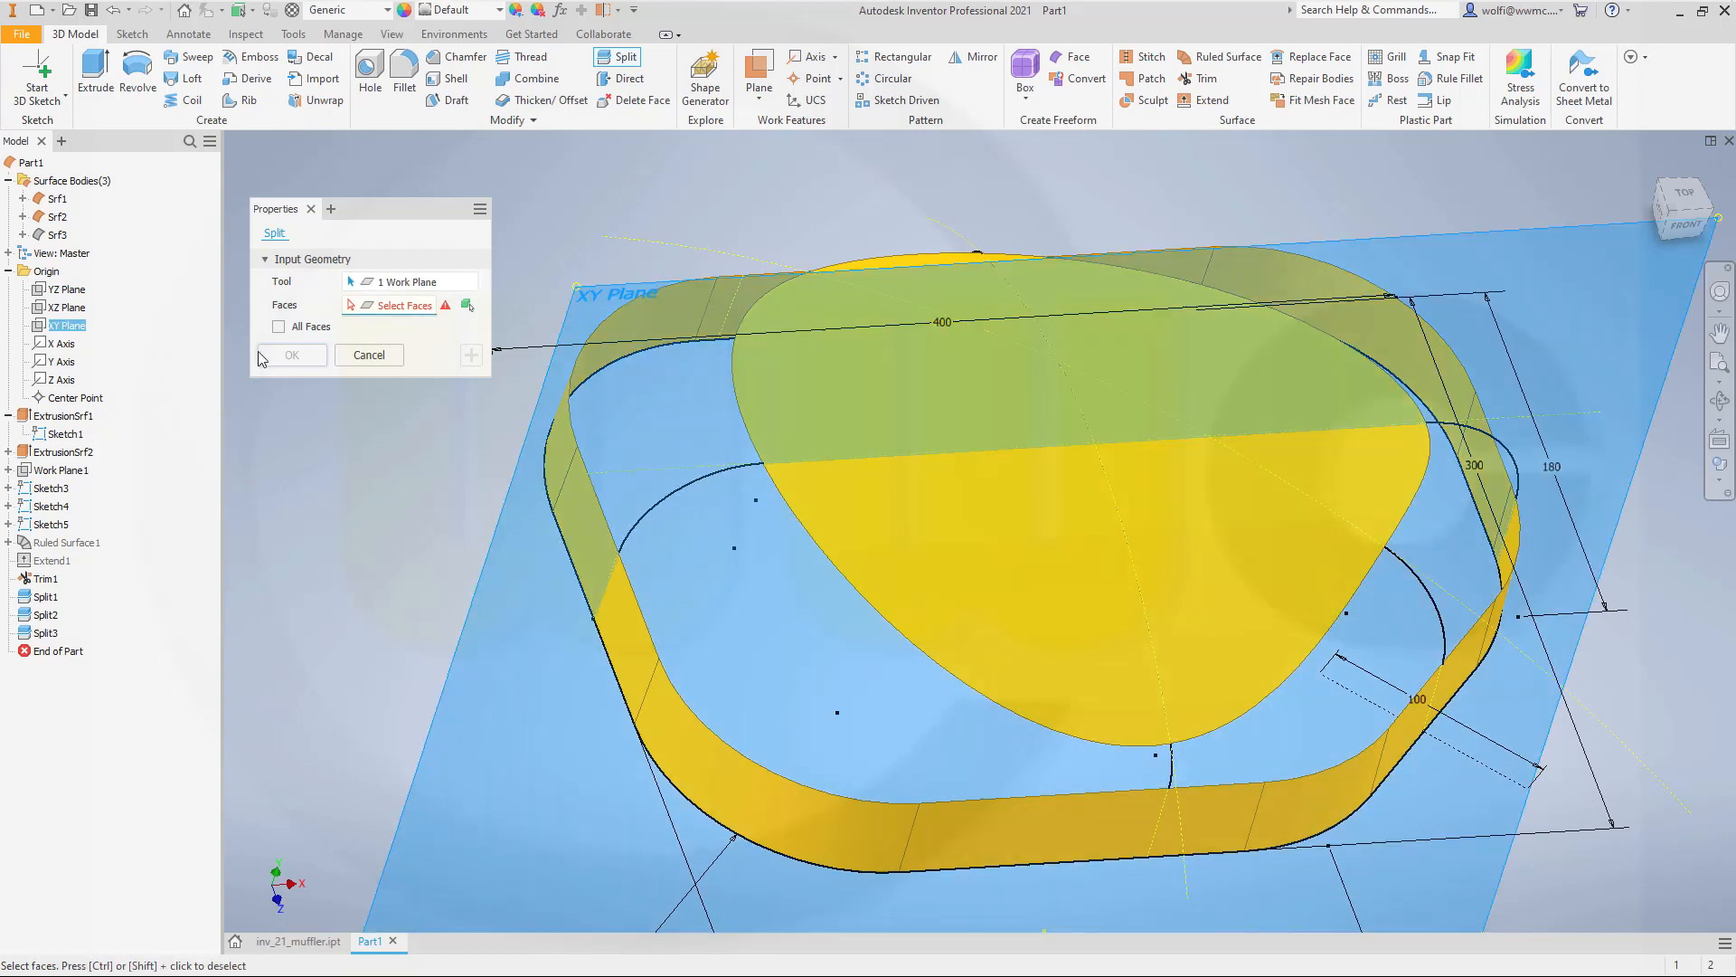
click(279, 326)
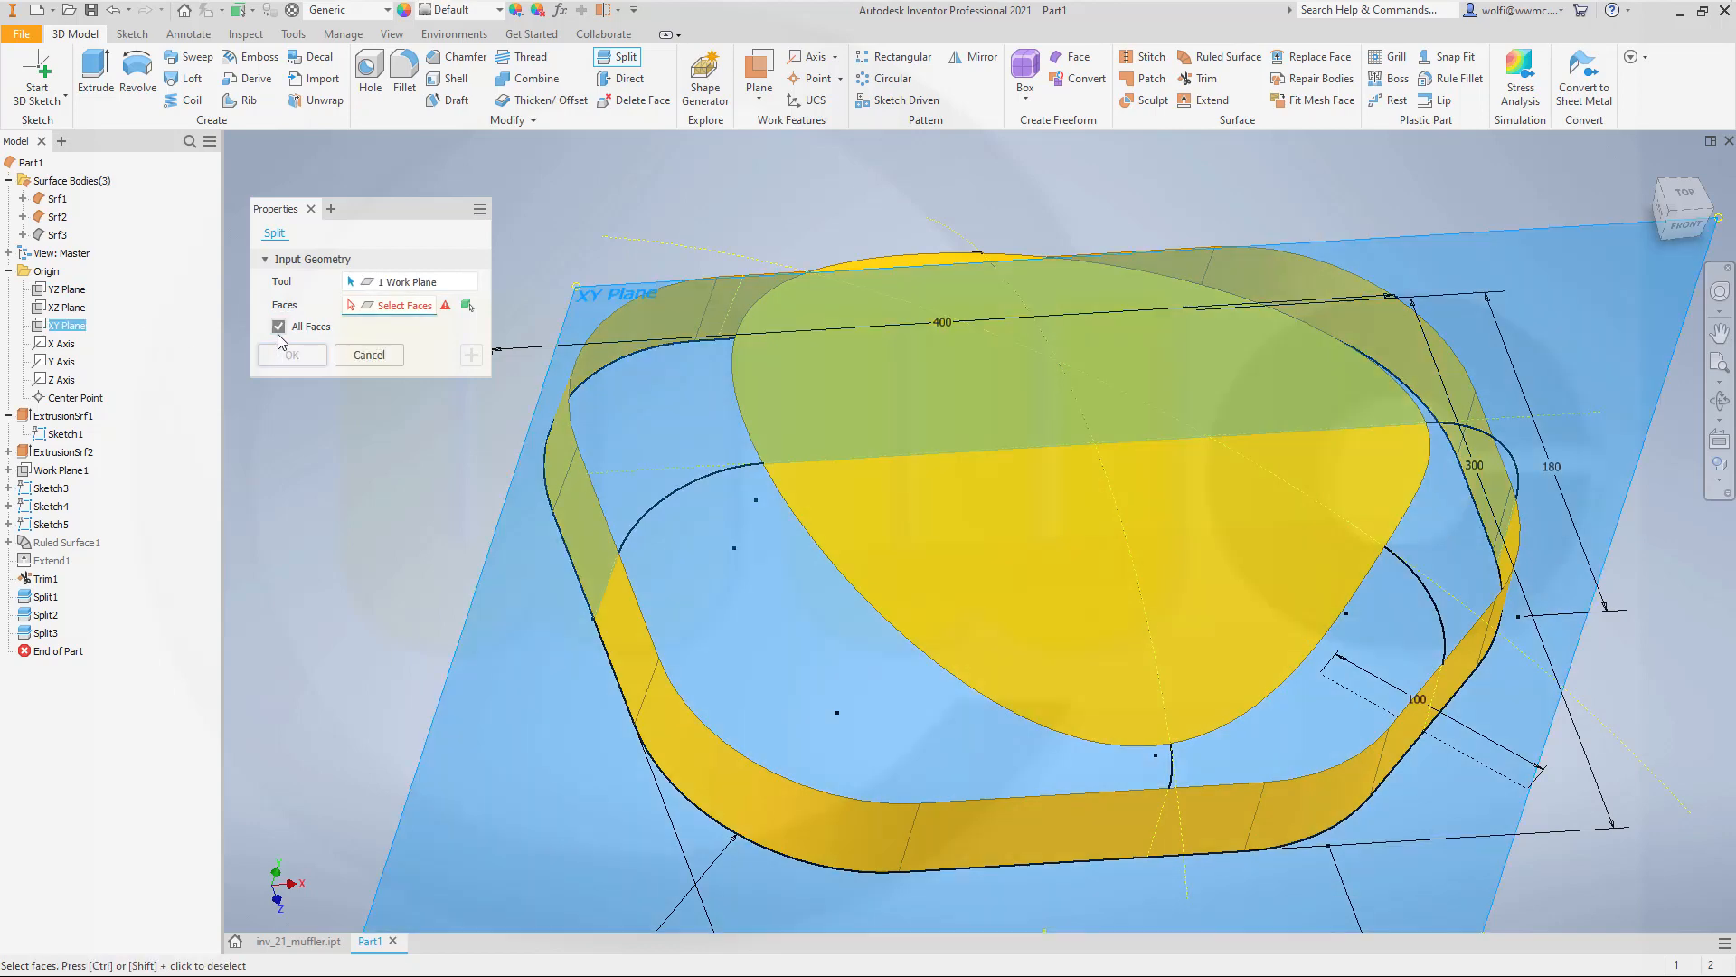
click(735, 758)
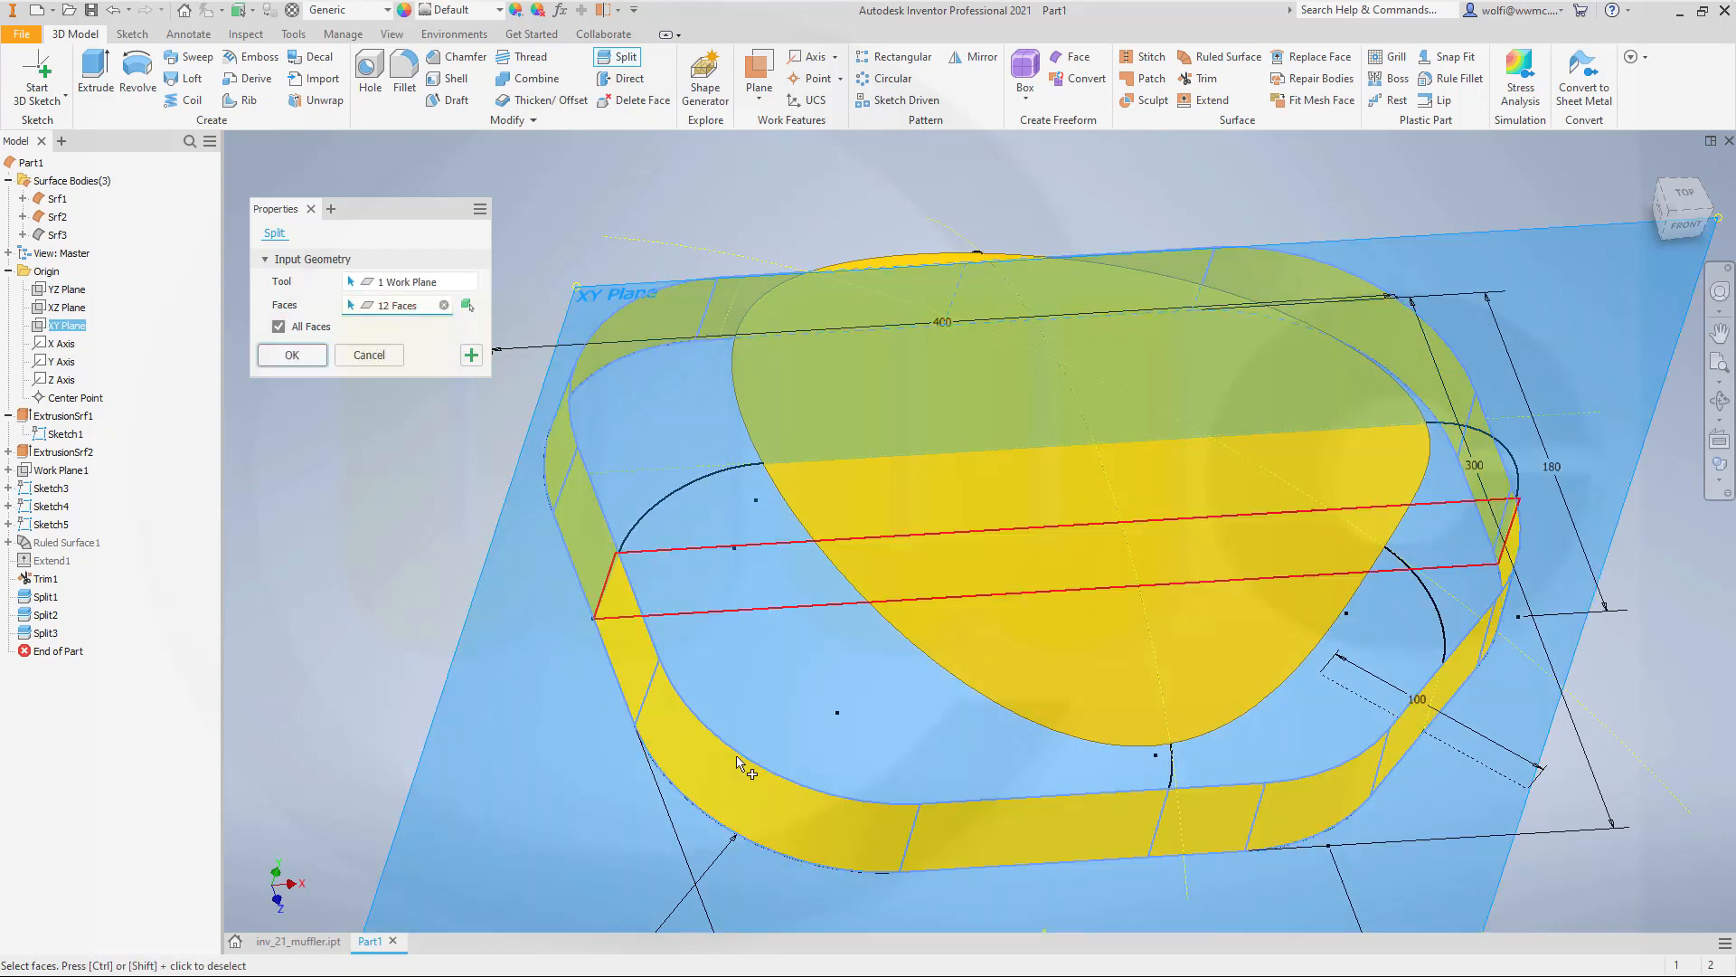
click(291, 354)
Split the single angled flat wall face crossed by Work Plane1, using that work plane as the tool.
shift+middle_drag(733, 572, 575, 558)
shift+middle_drag(1168, 807, 1279, 815)
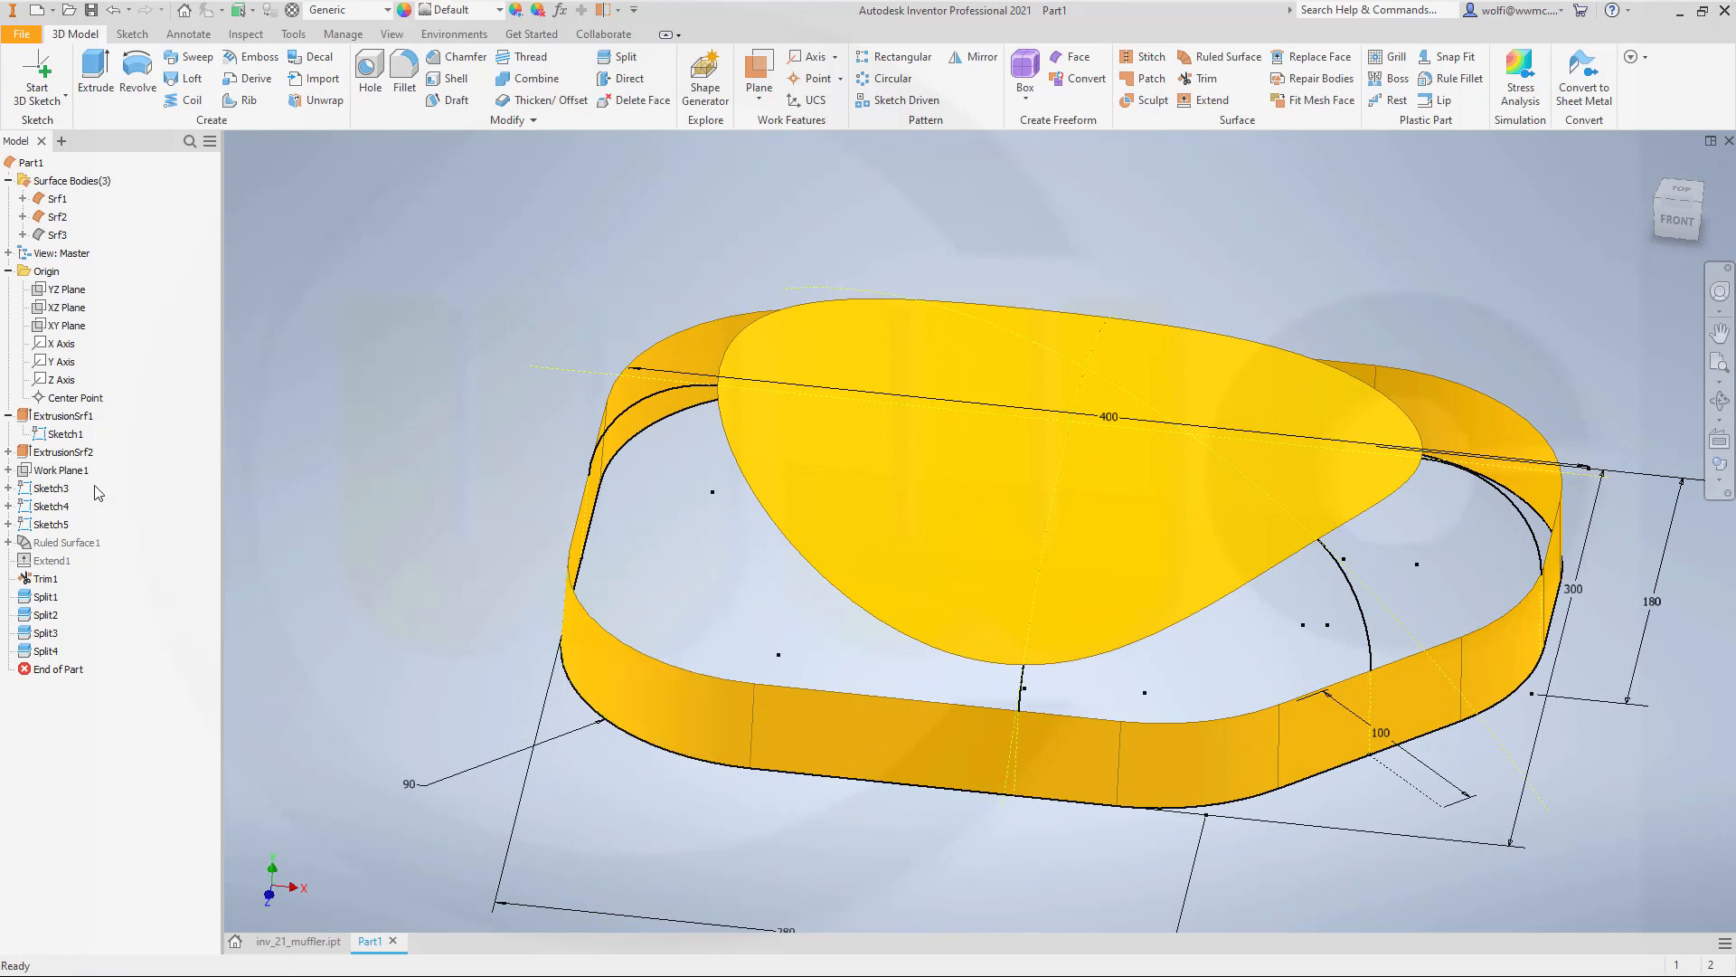
click(63, 470)
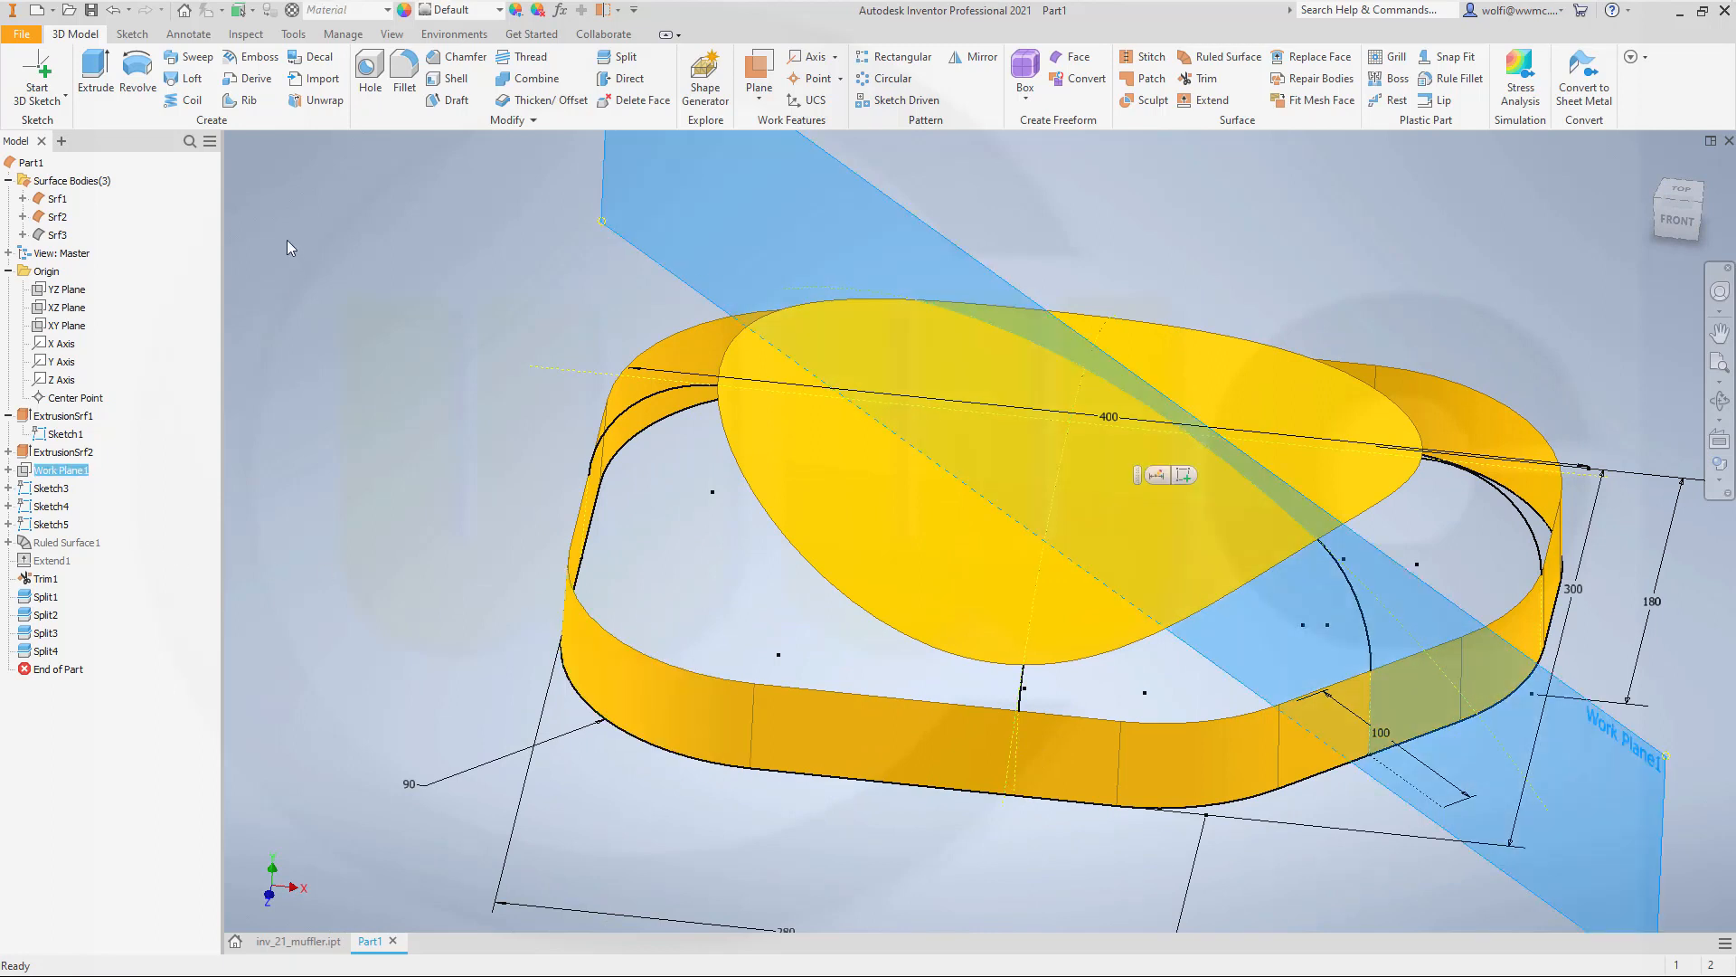
click(431, 160)
click(621, 57)
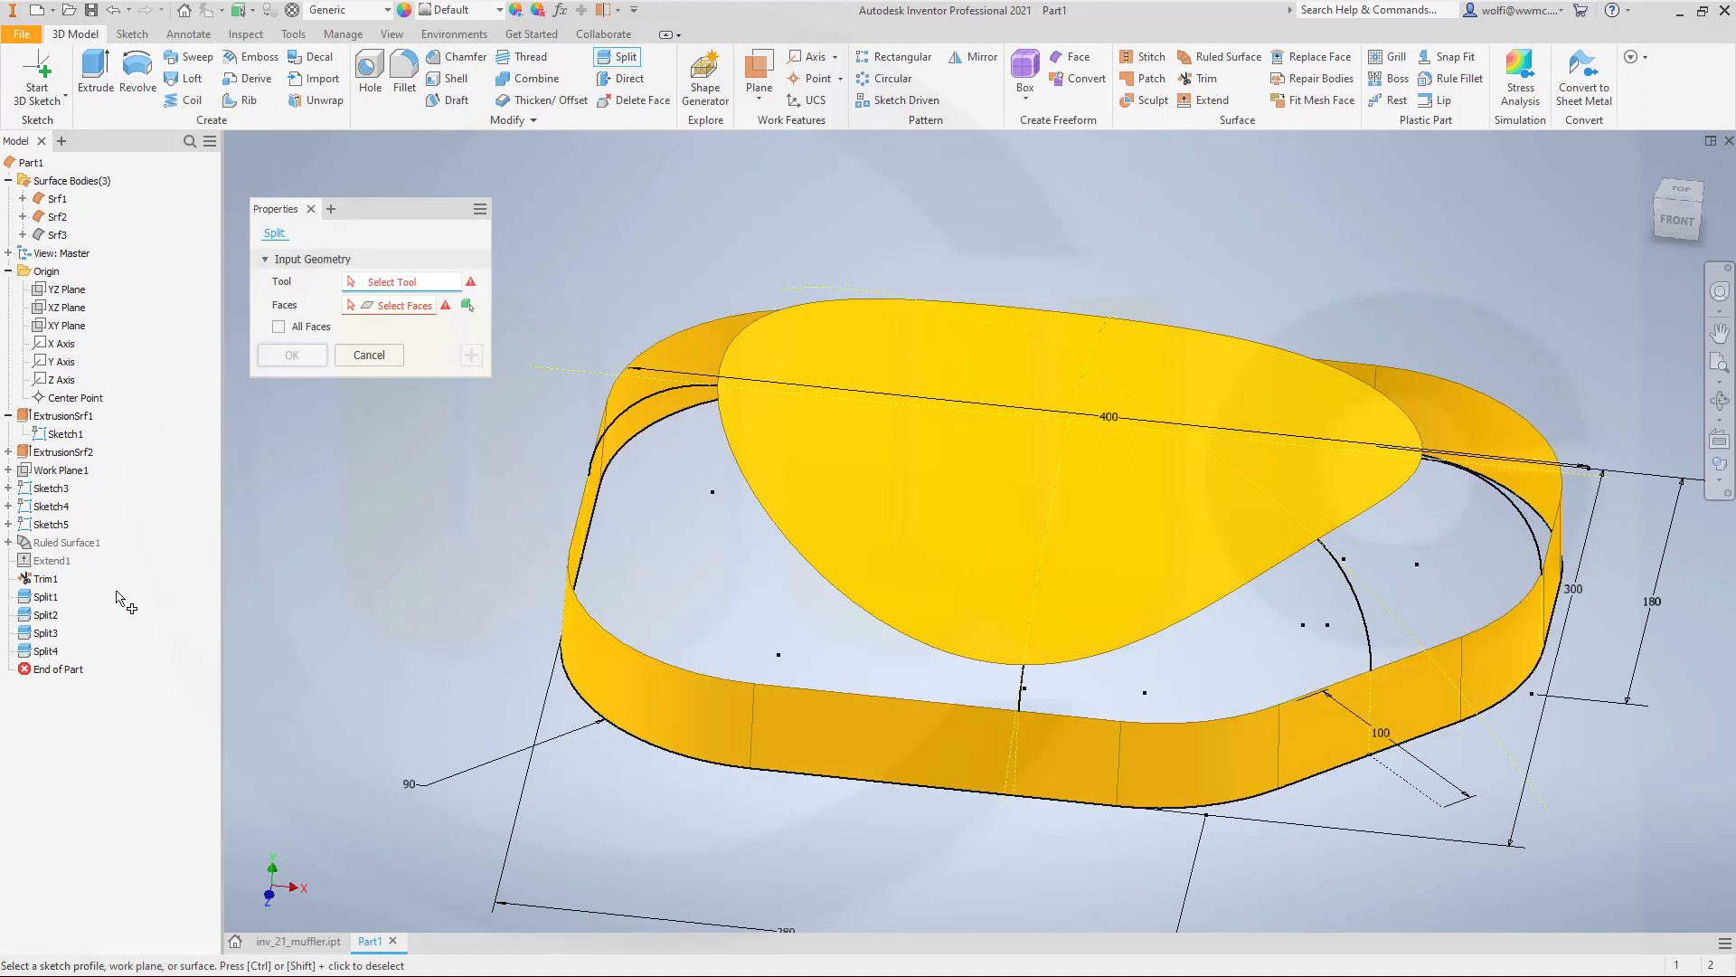
click(57, 470)
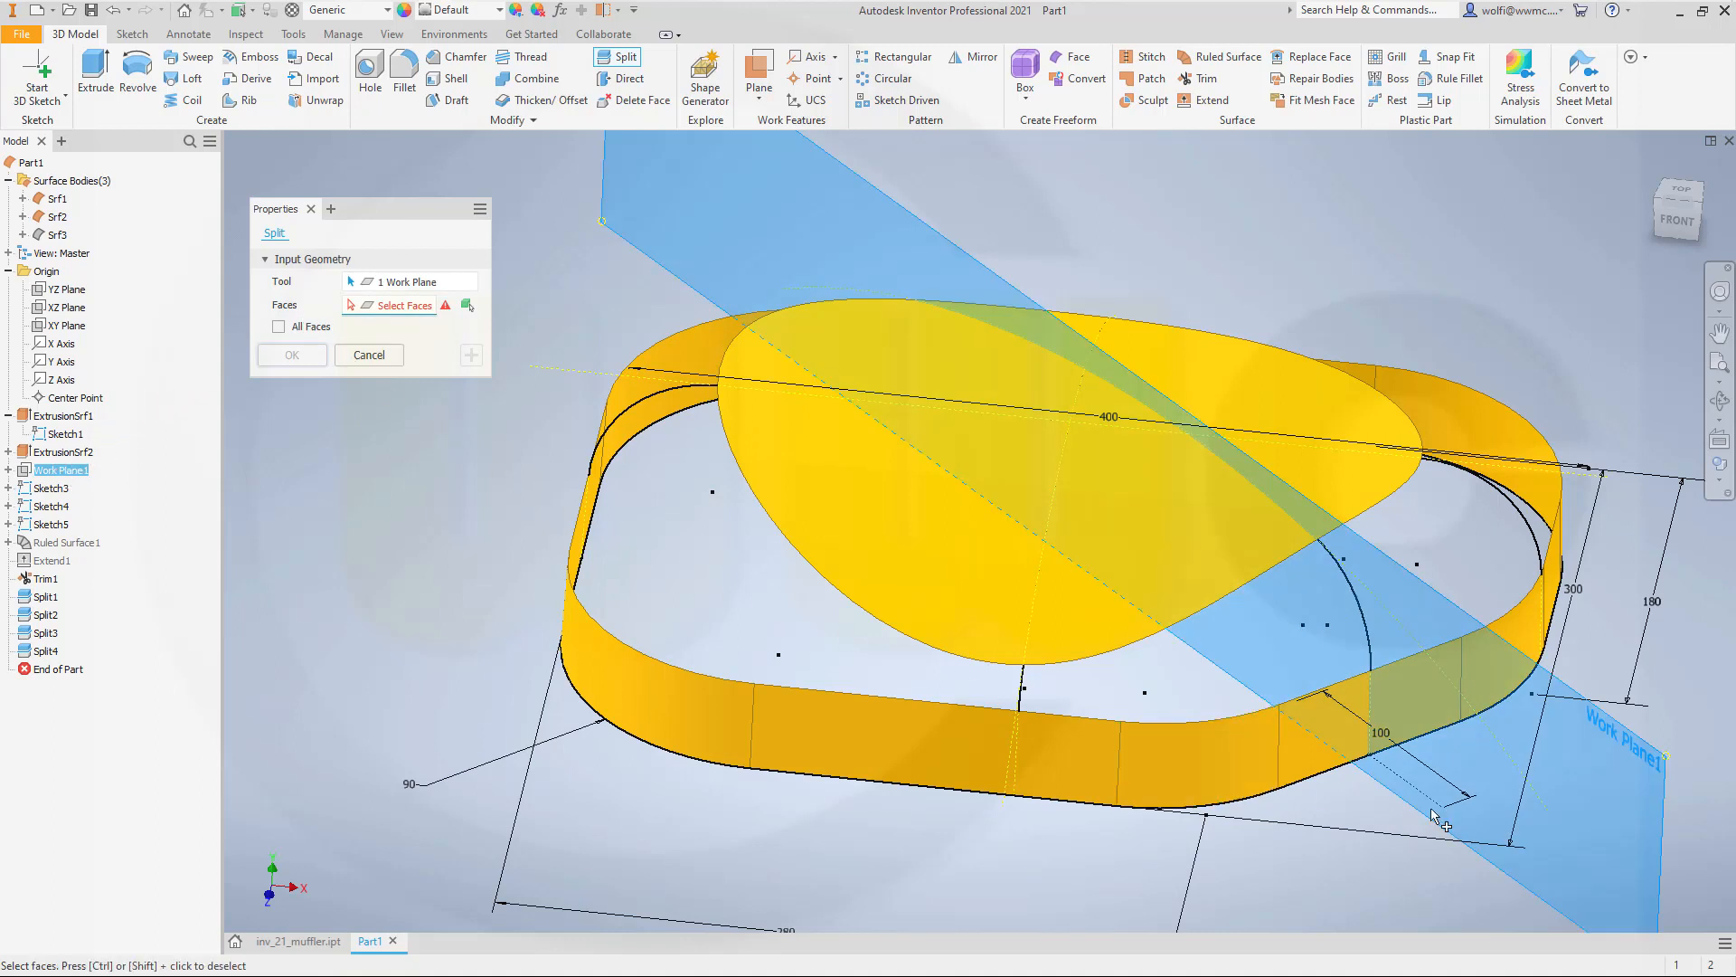
click(1326, 754)
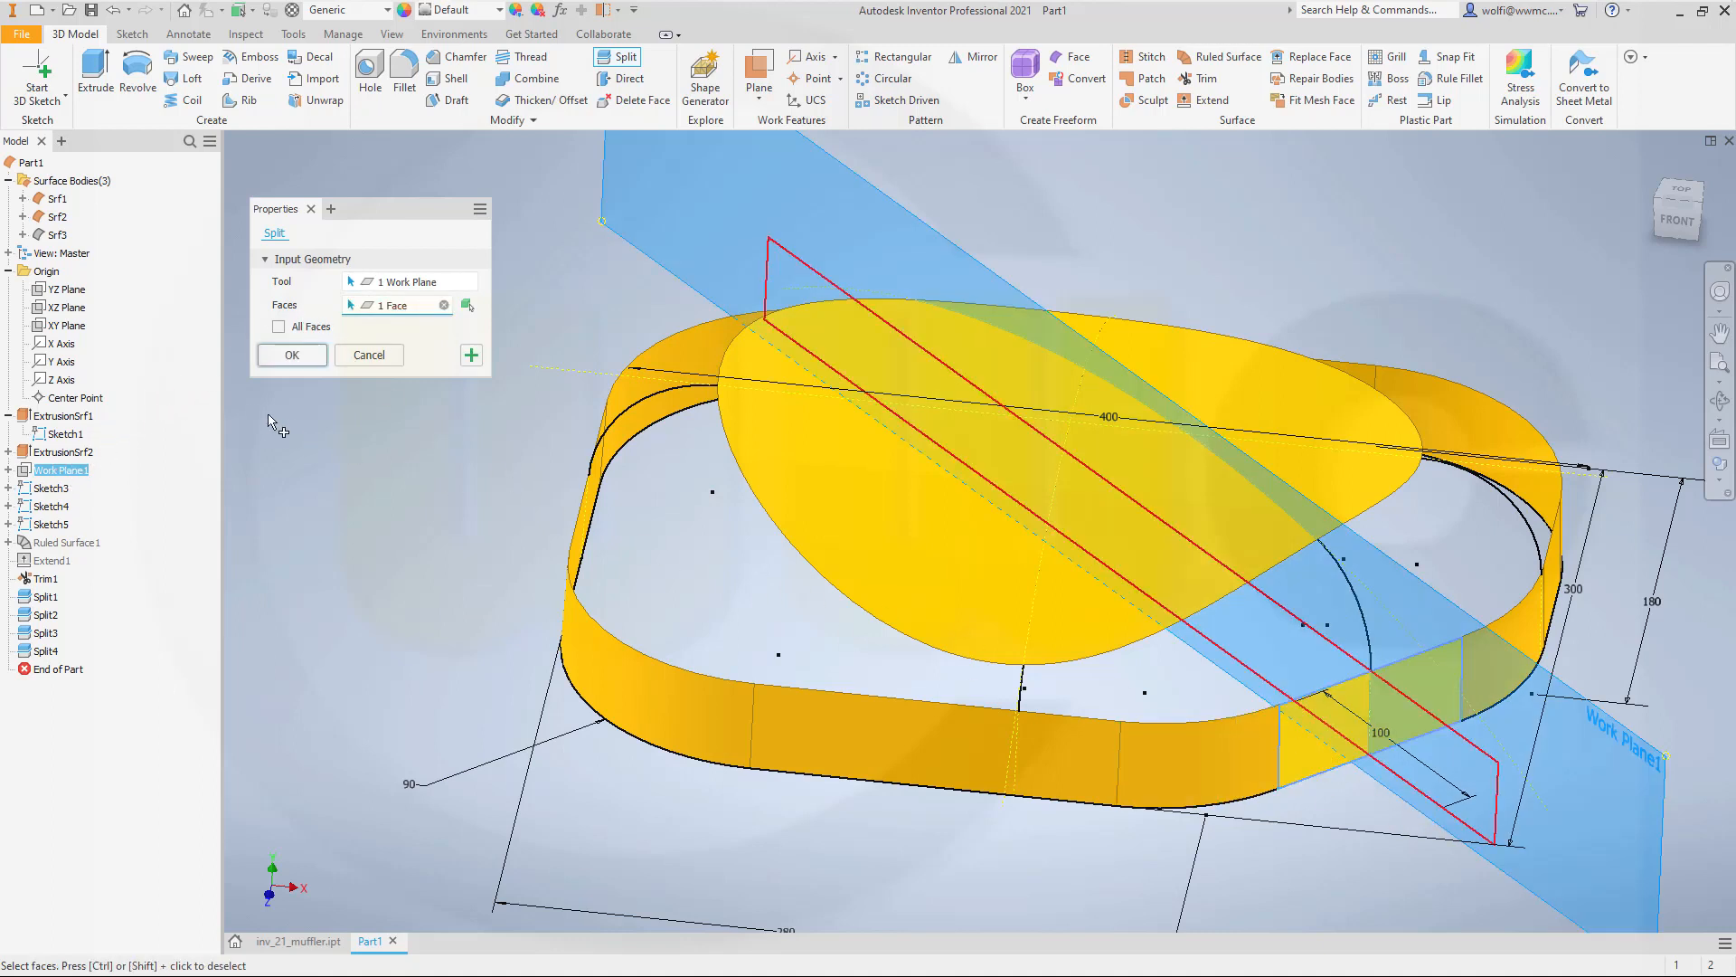
click(292, 355)
Set up a surface loft with the top surface's front quarter edge and the facing upper wall edge chain as sections.
shift+middle_drag(485, 445, 833, 539)
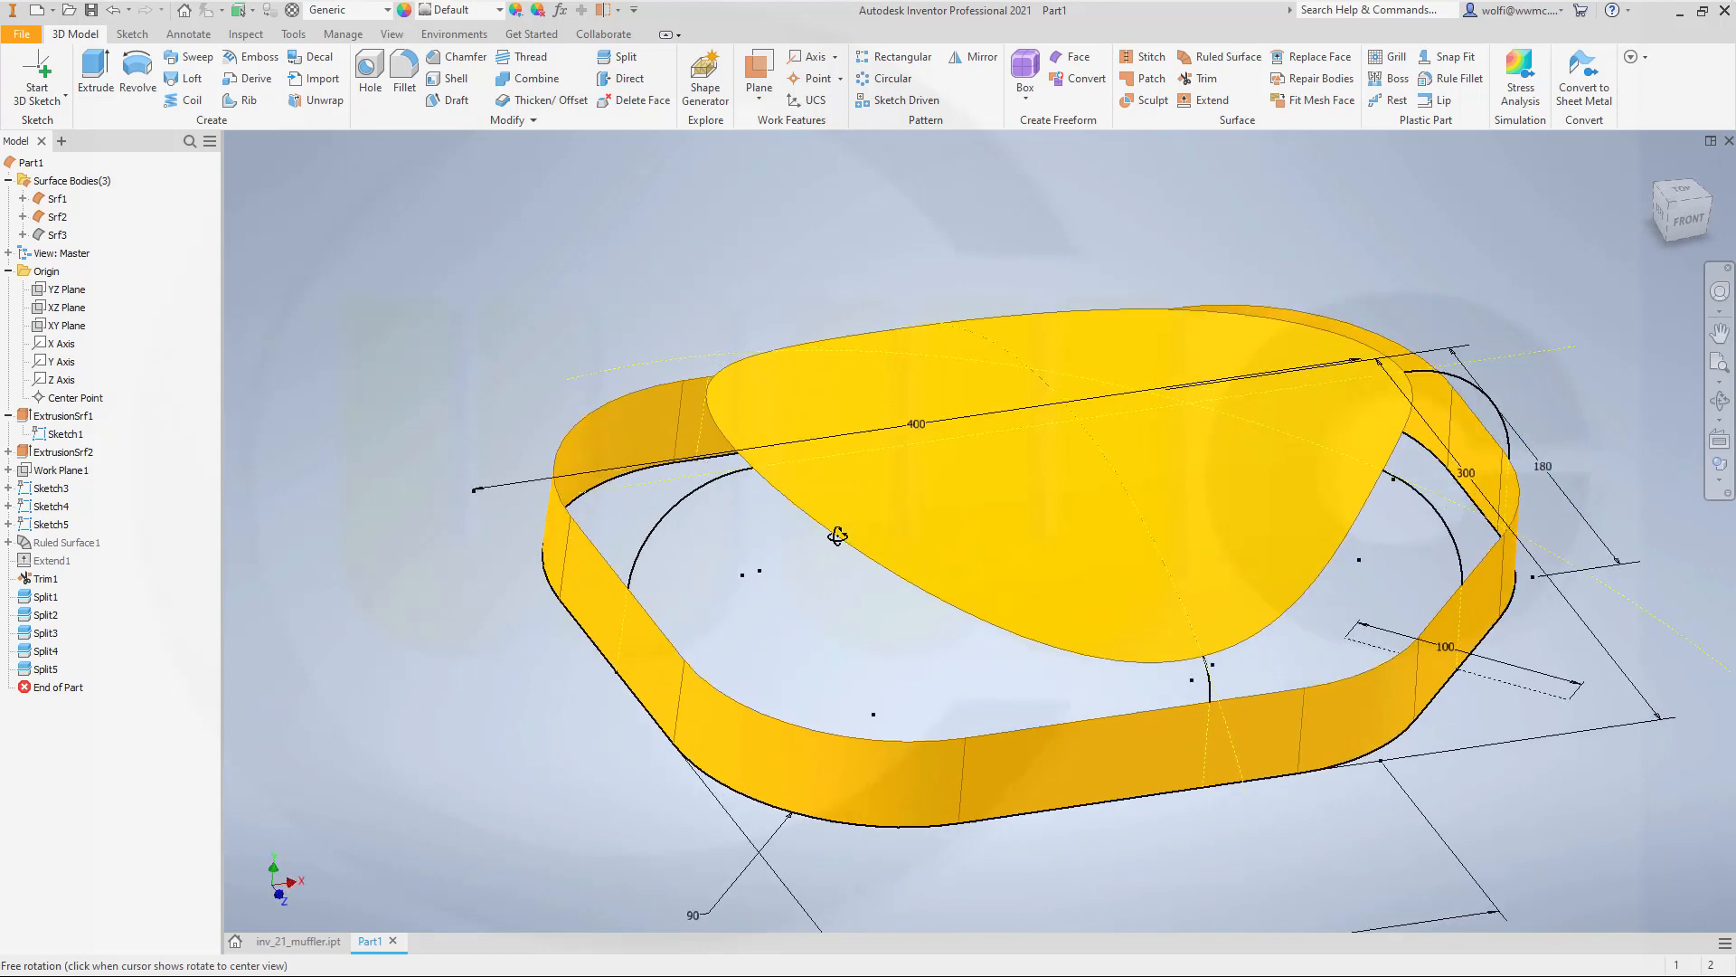
click(186, 78)
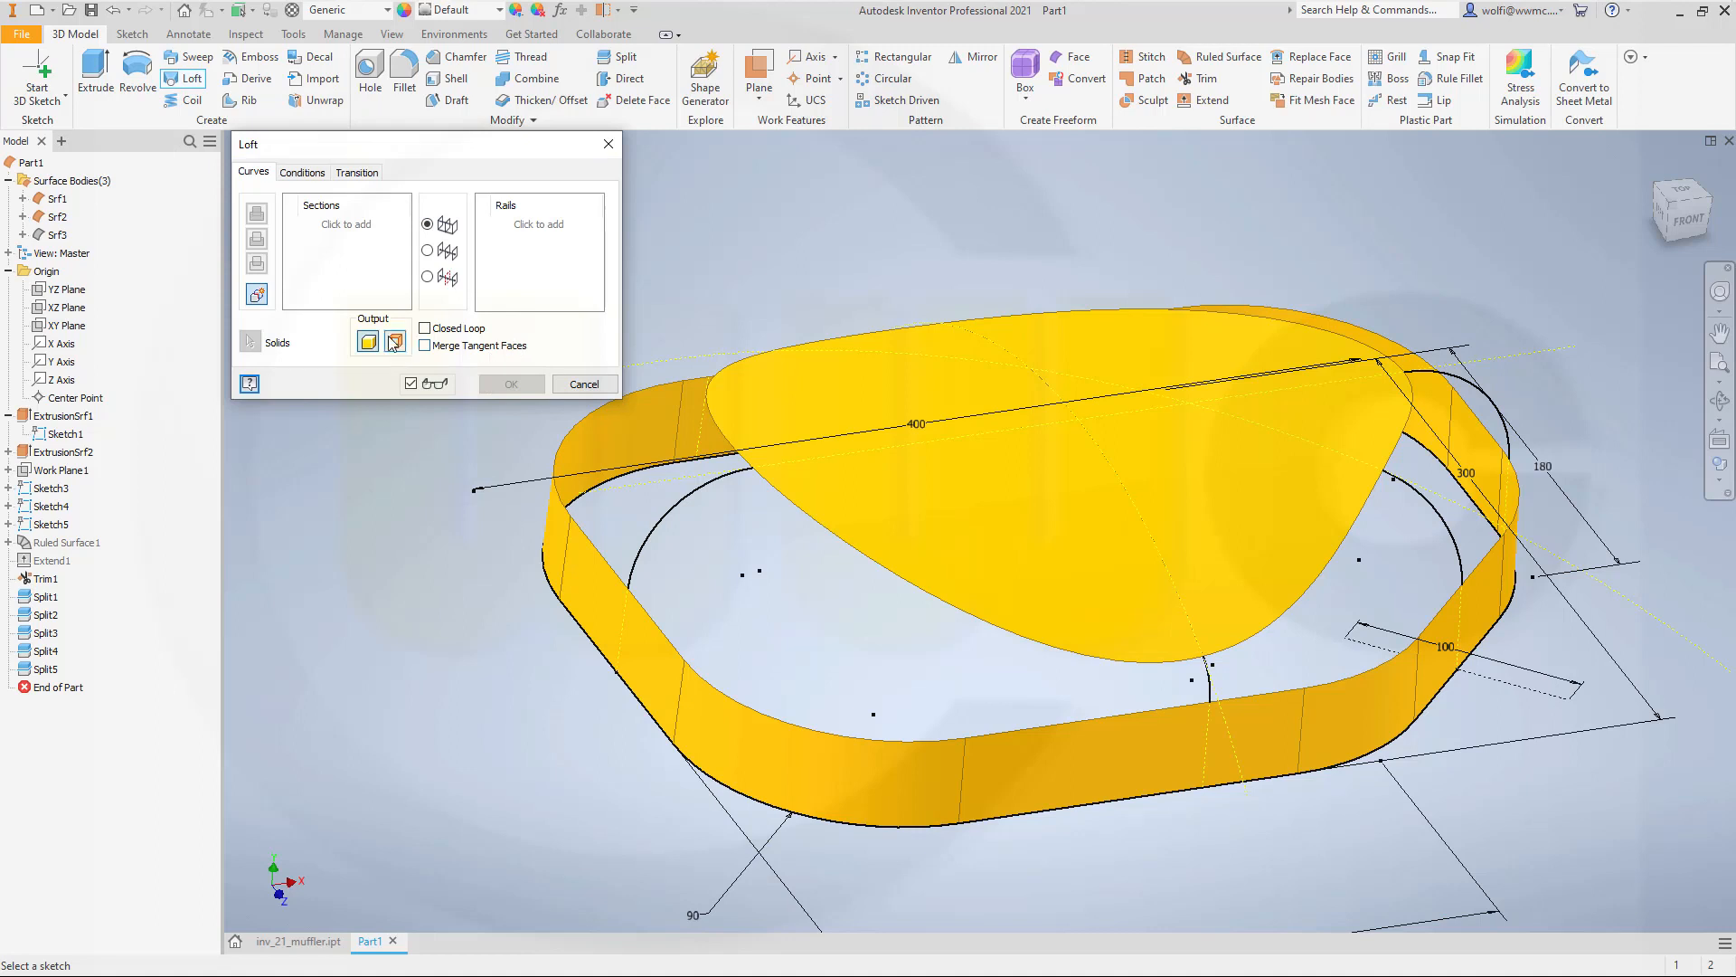
click(799, 510)
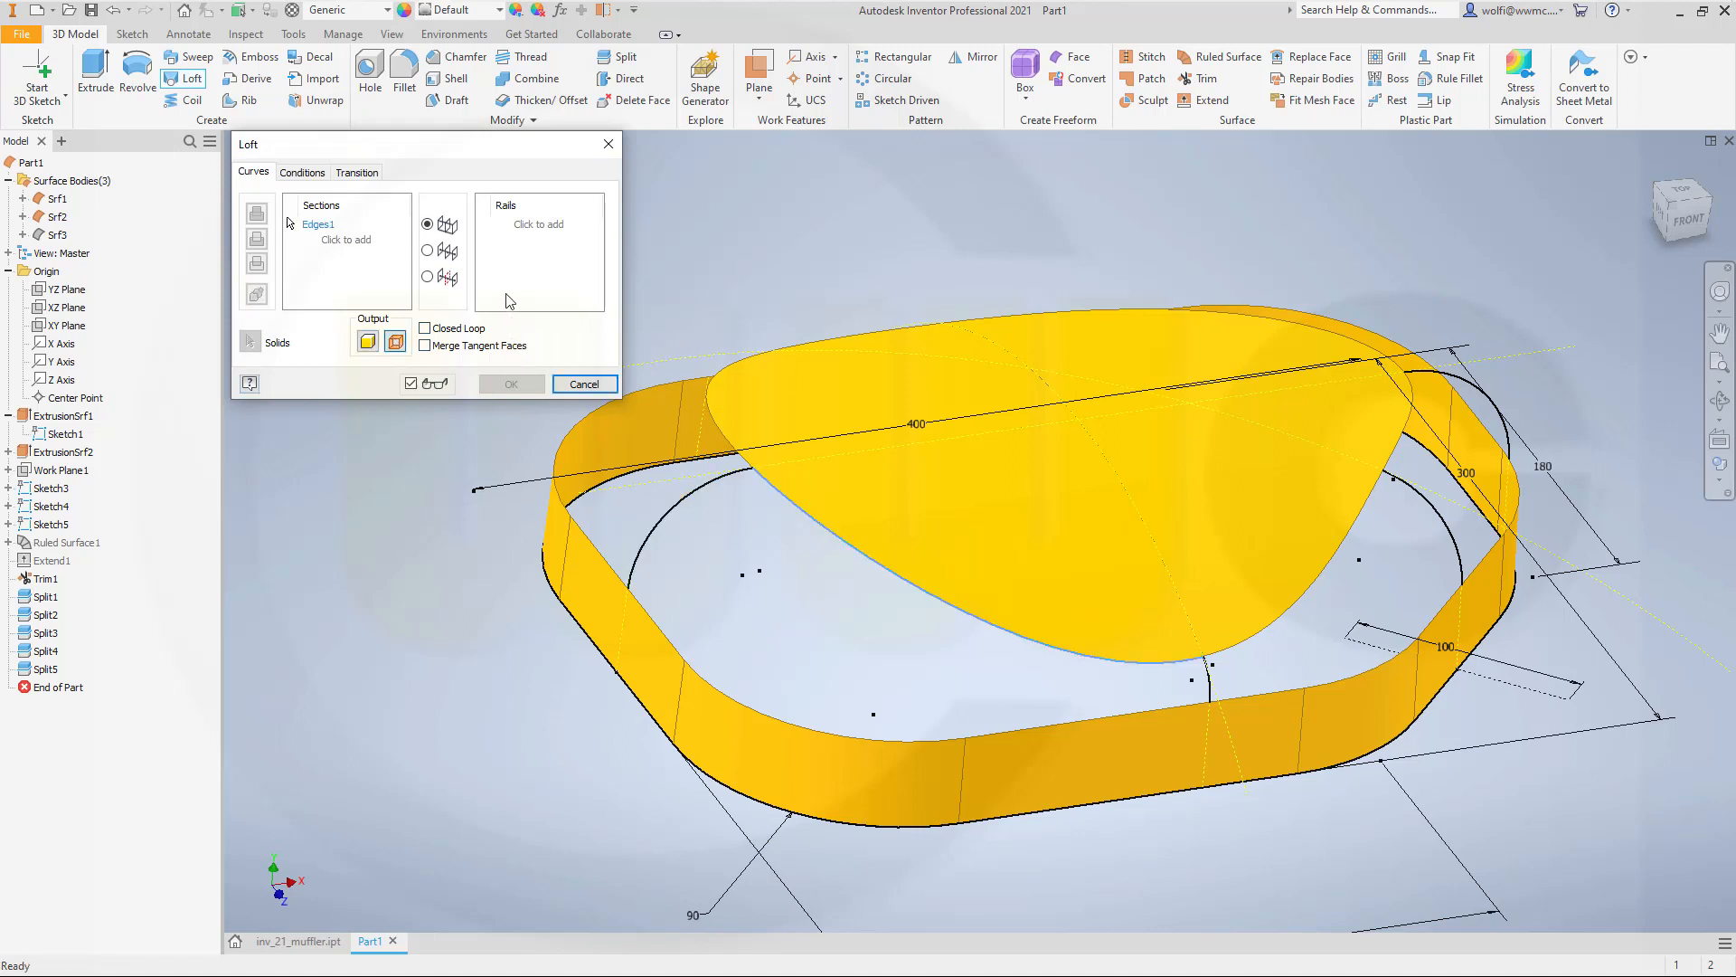
click(346, 240)
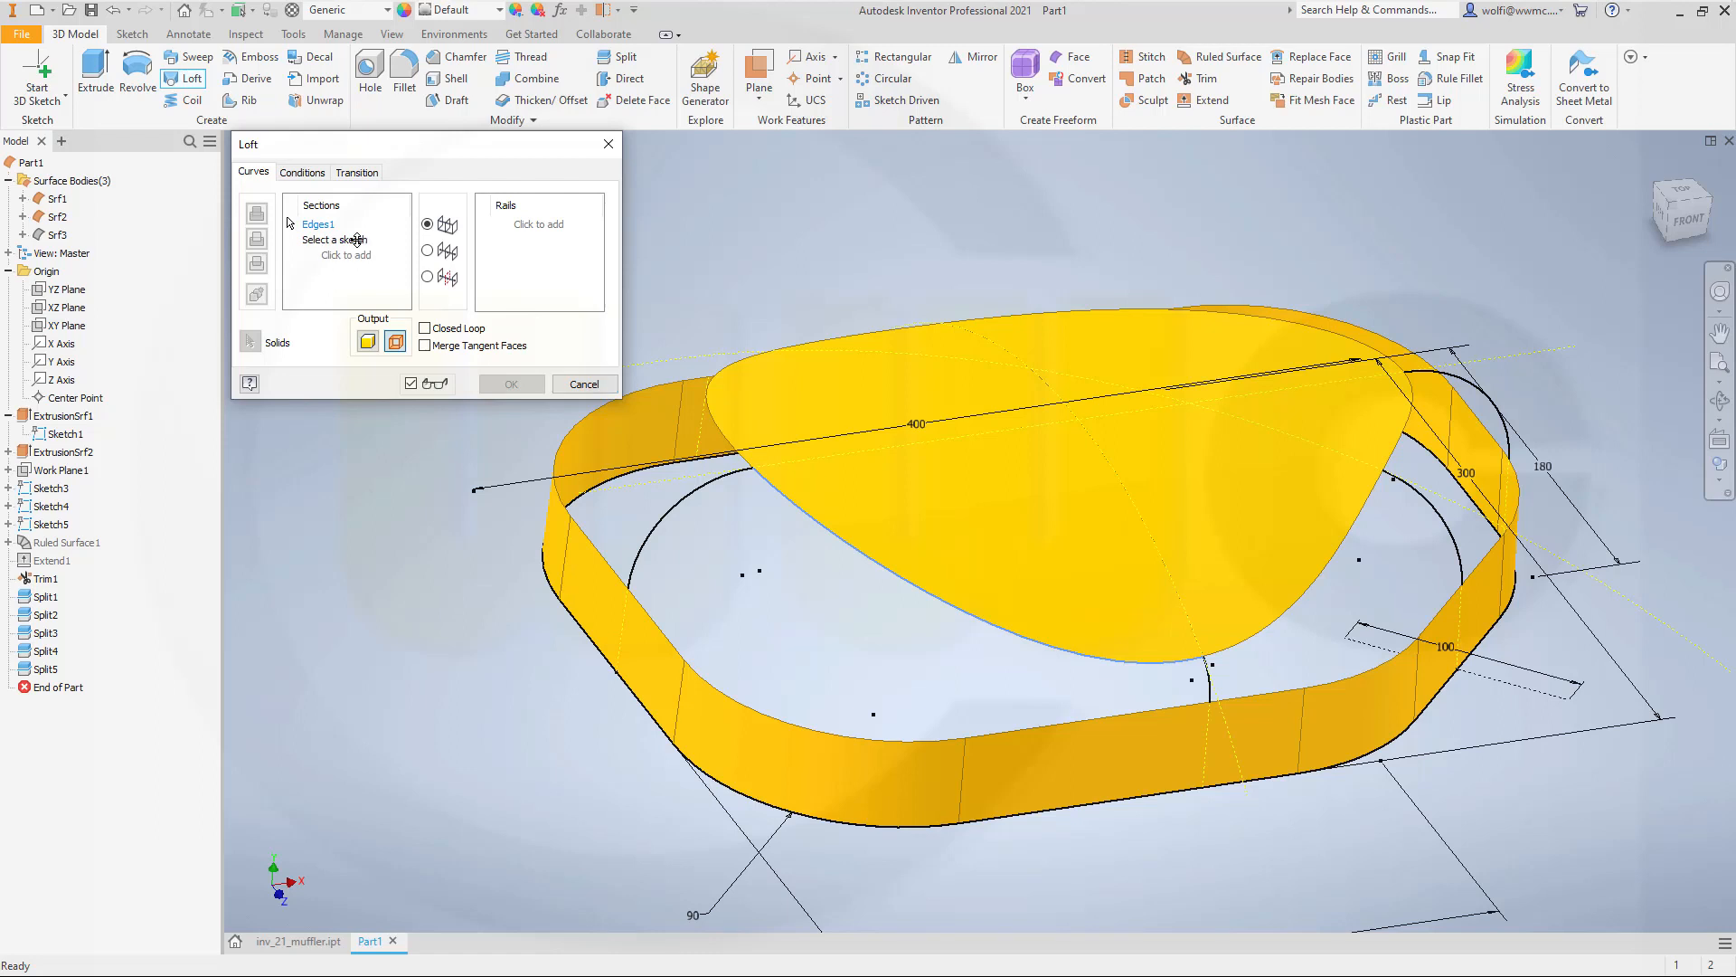
click(666, 640)
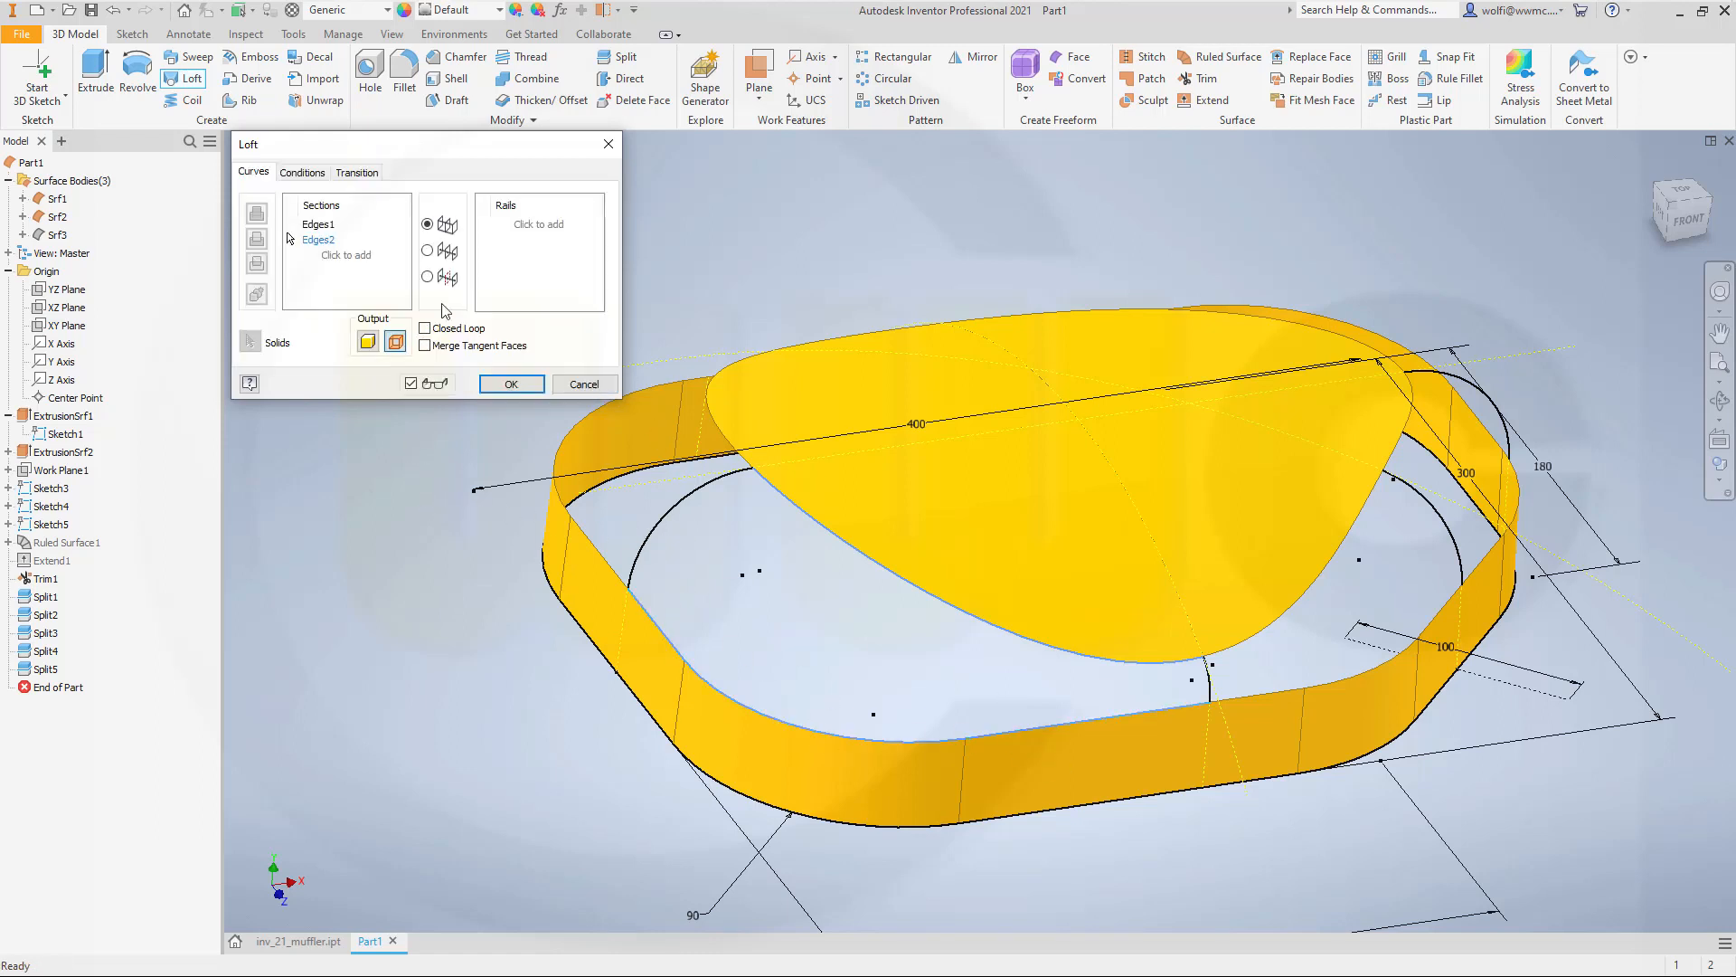
click(509, 226)
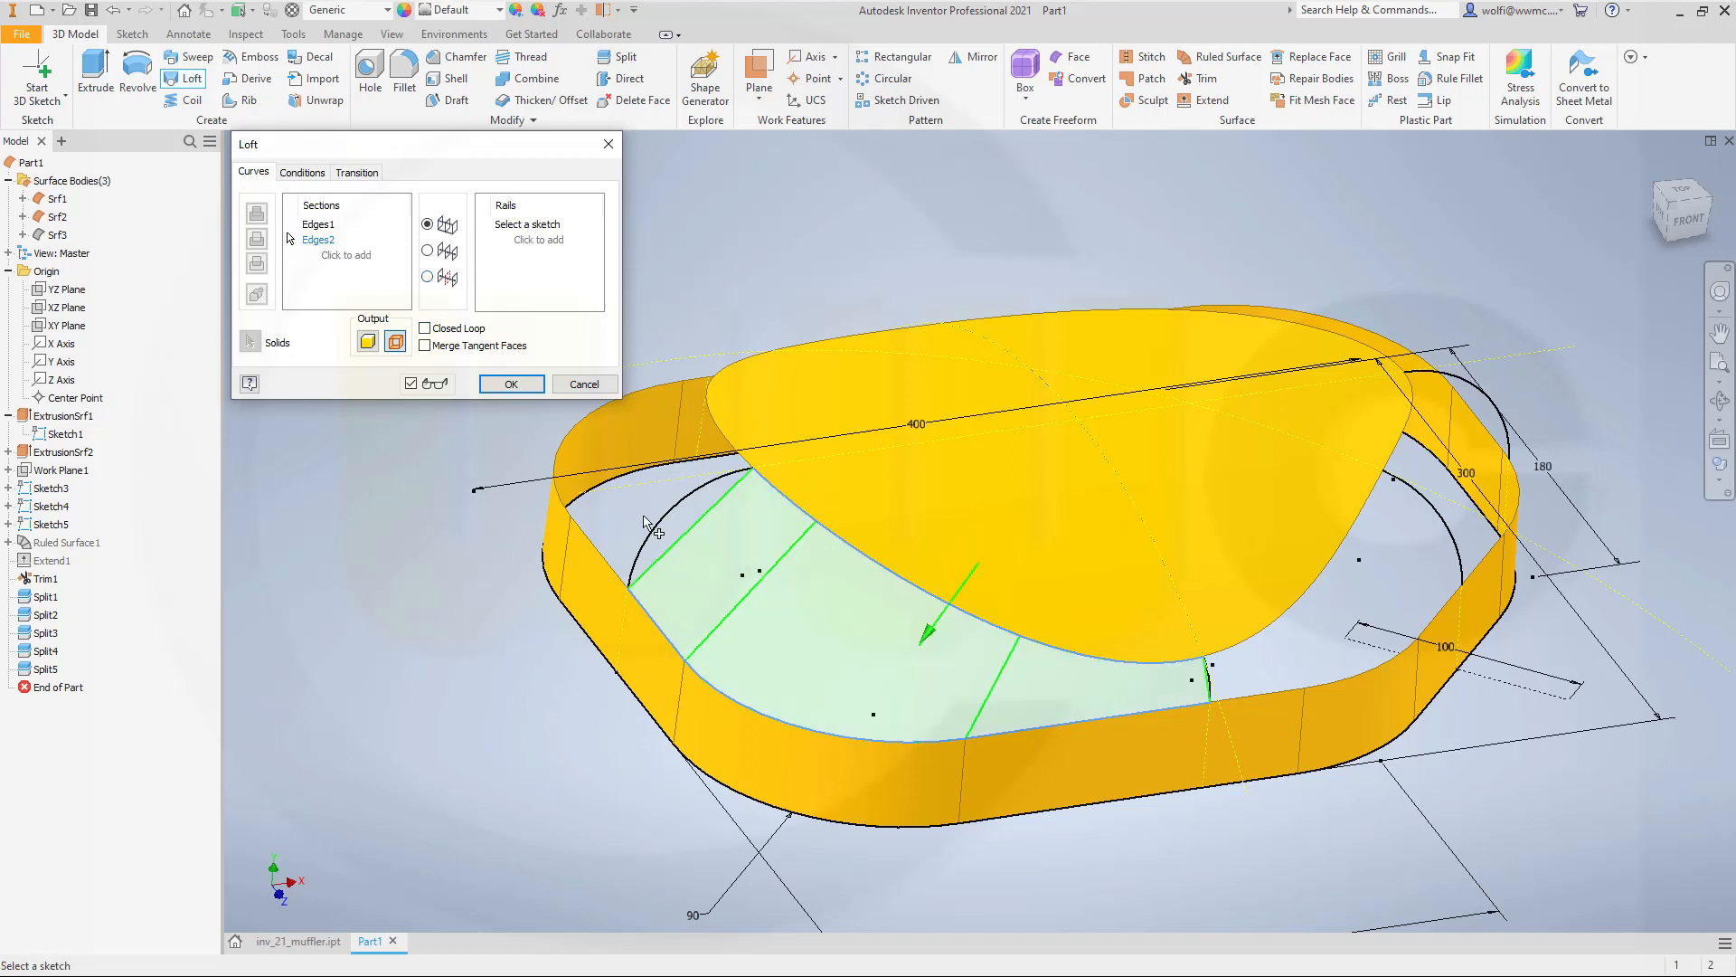
Apply the Tangent Condition to both loft sections, Edges1 and Edges2.
click(308, 173)
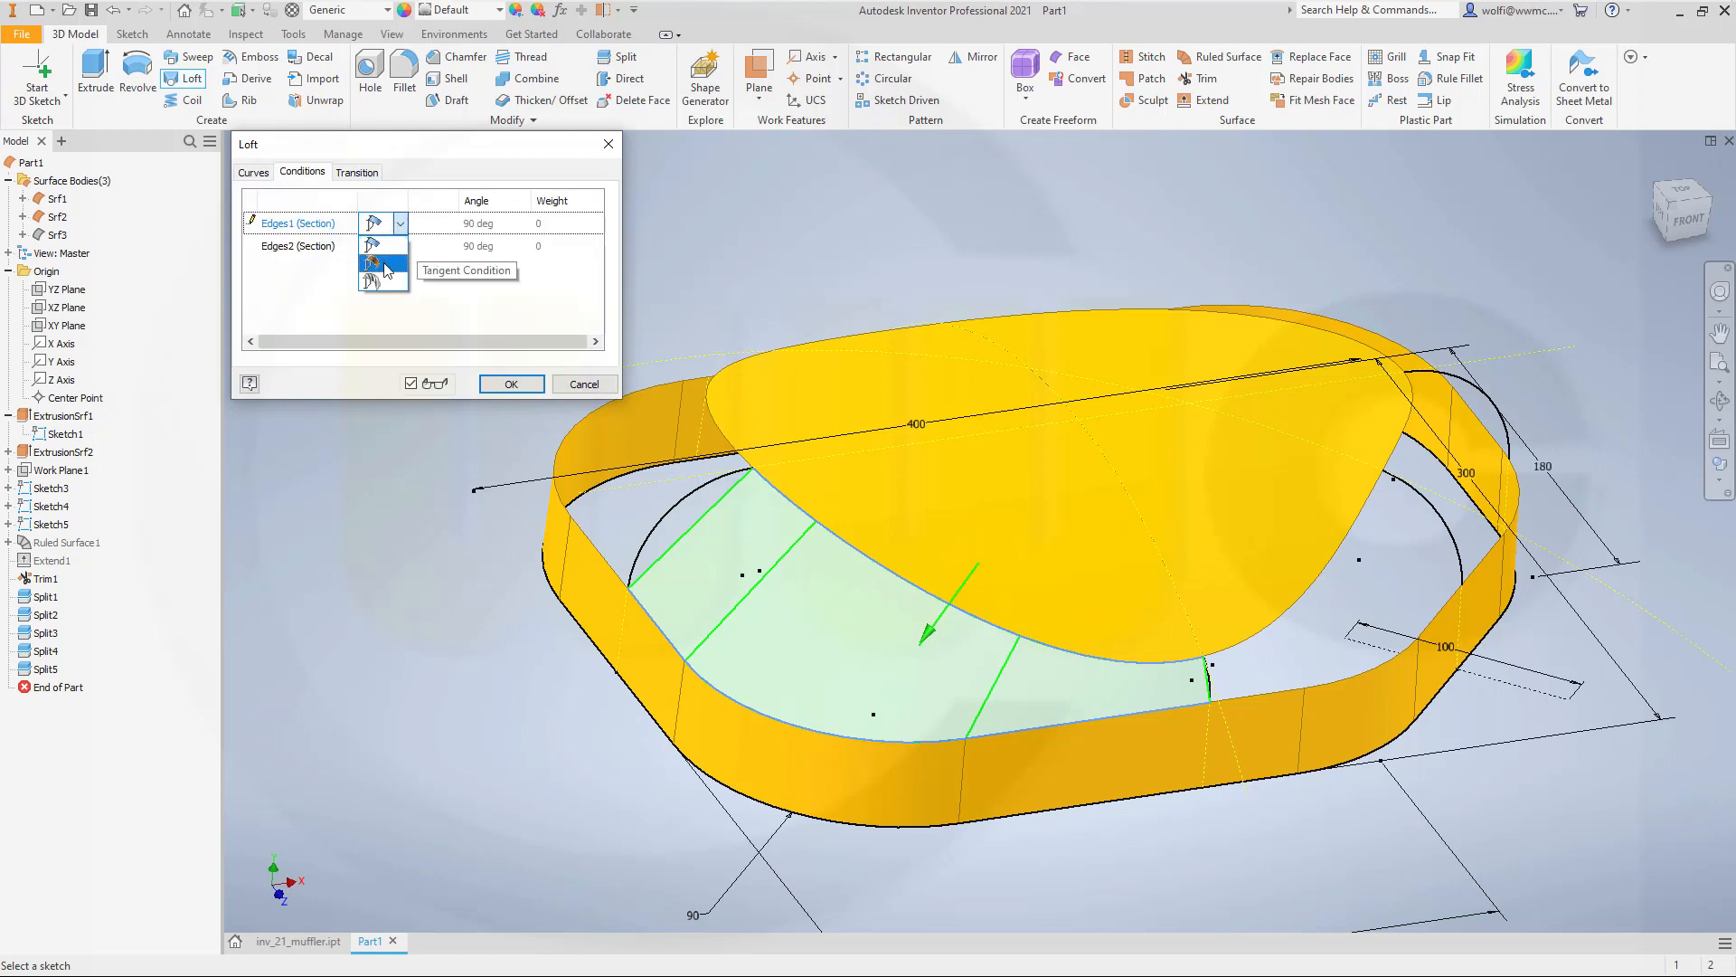
click(386, 264)
click(391, 248)
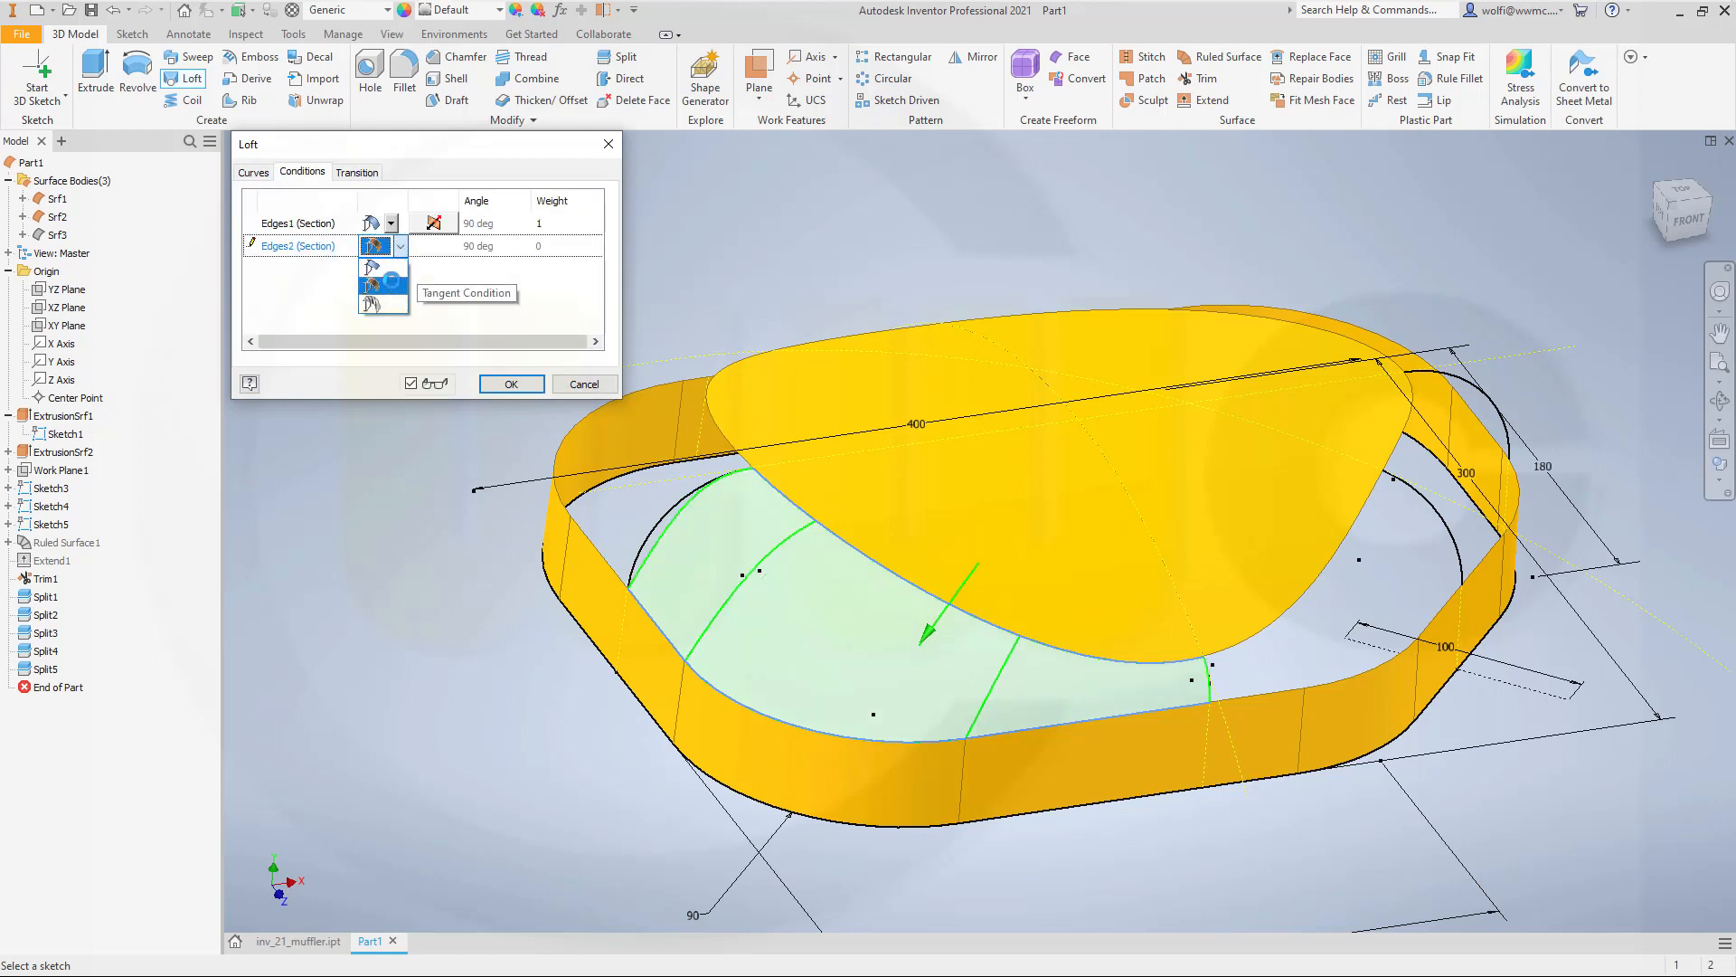
click(389, 287)
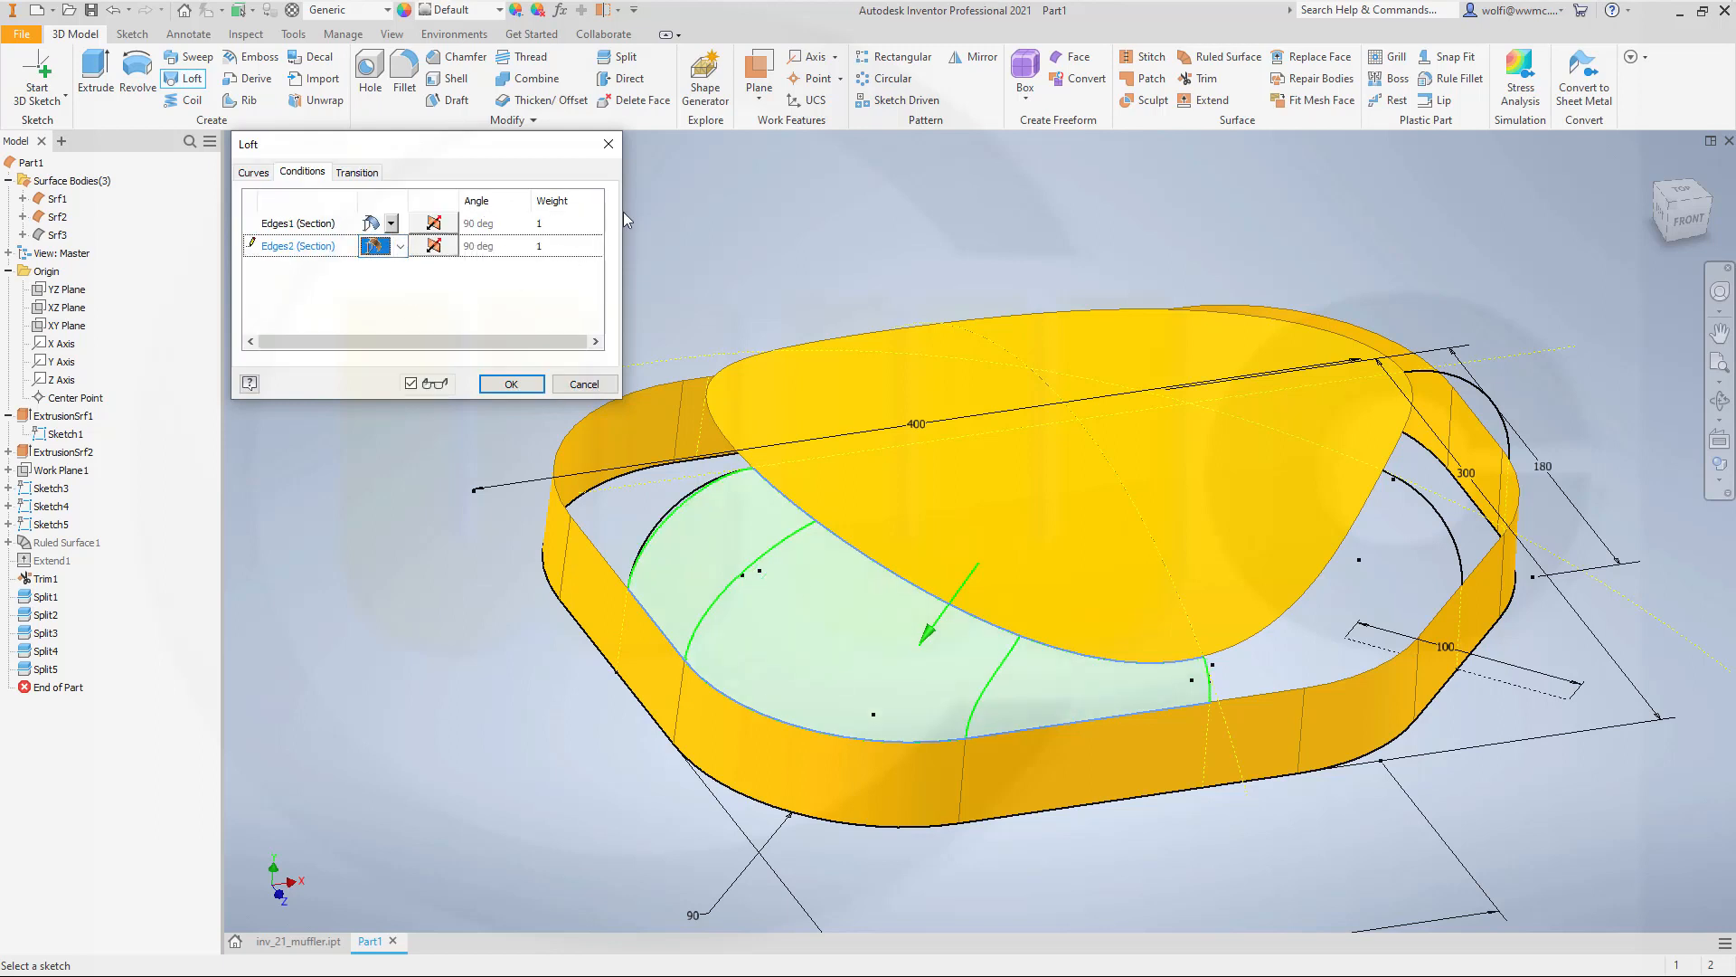
Add the Sketch4 and Sketch3 arcs as rails and create the loft surface.
click(264, 172)
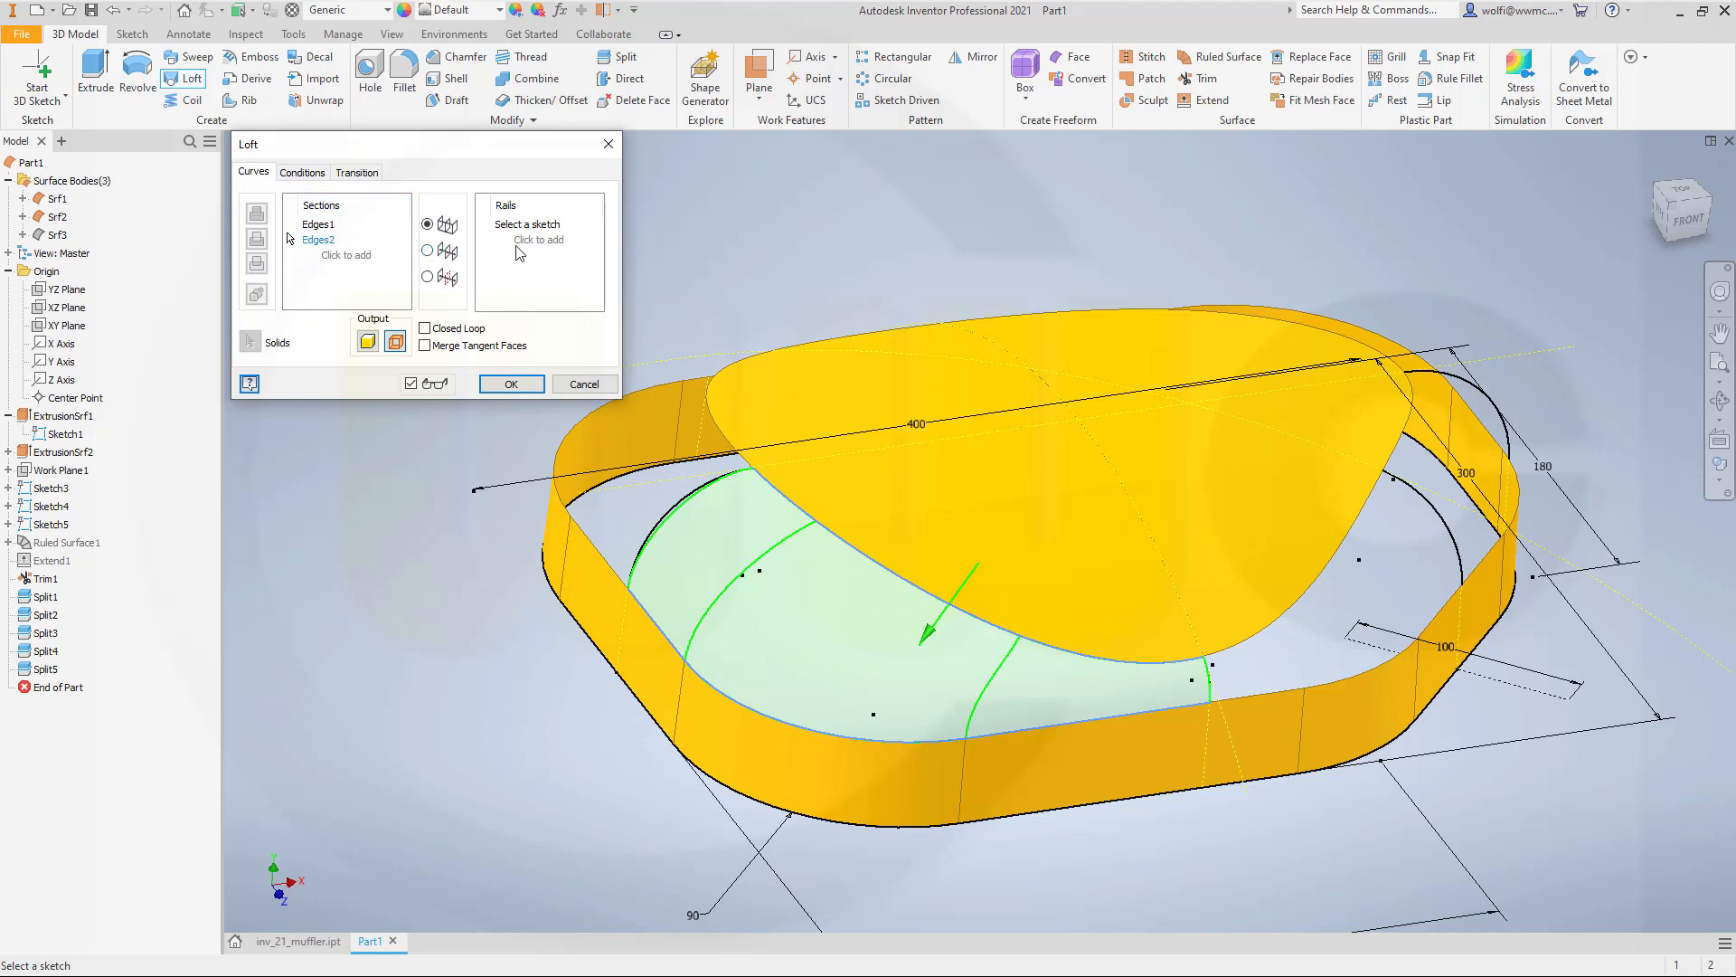
click(519, 241)
click(674, 529)
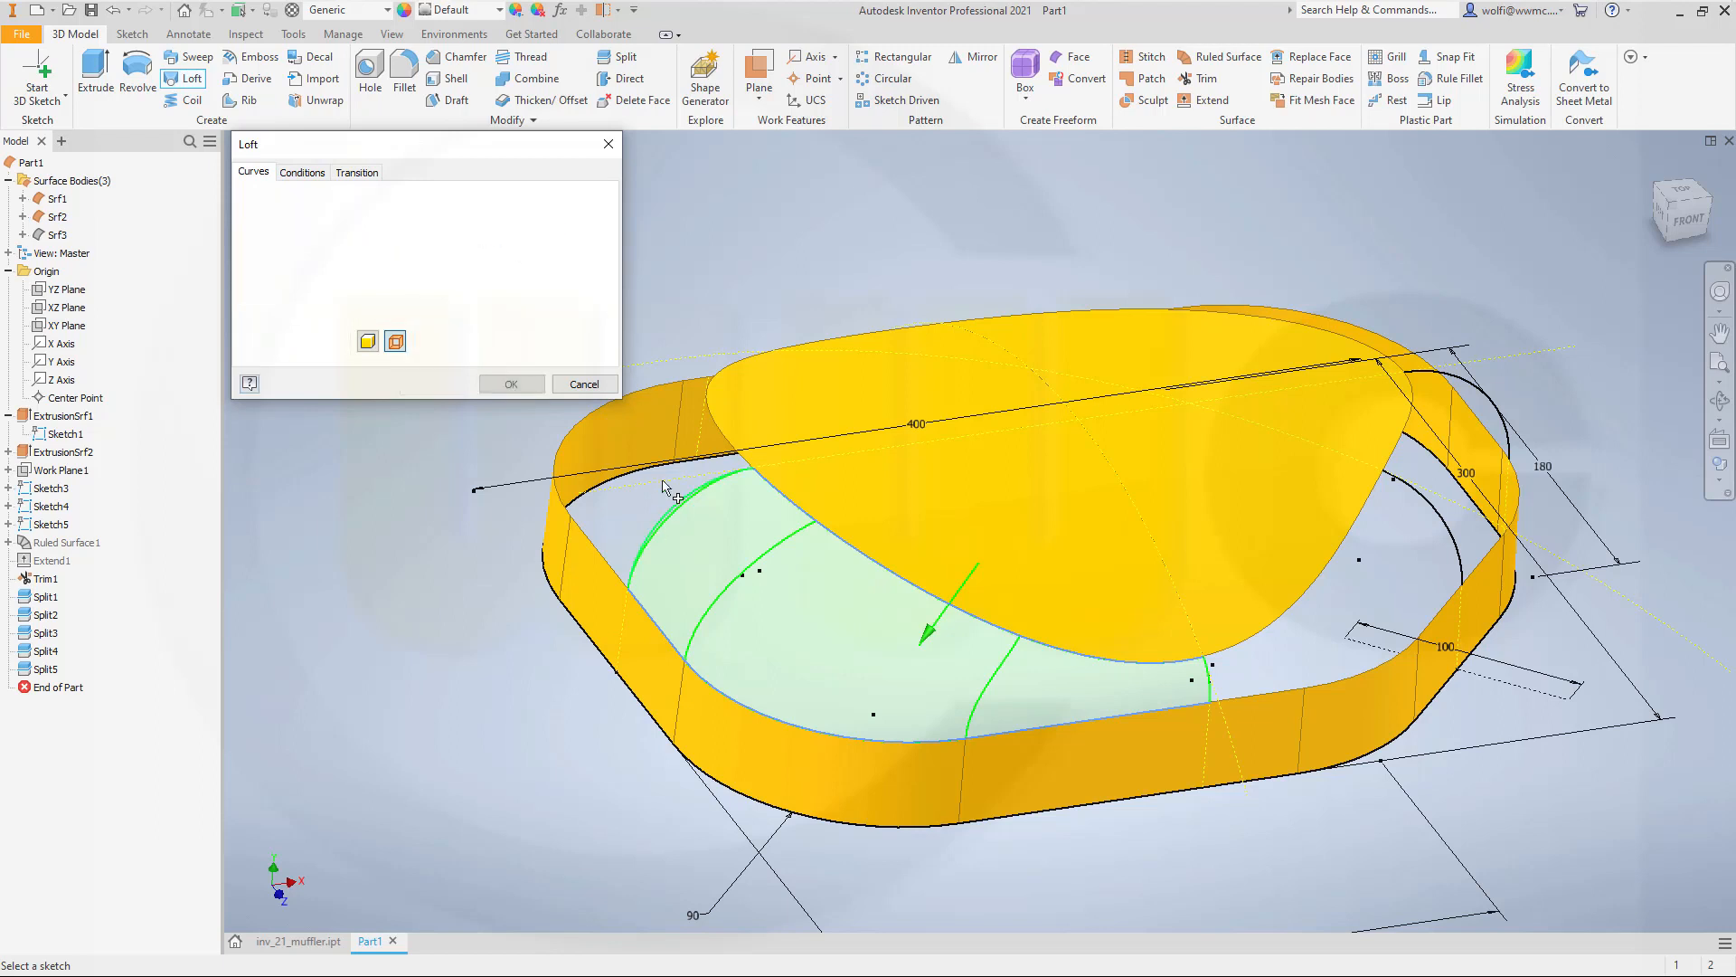
click(1212, 691)
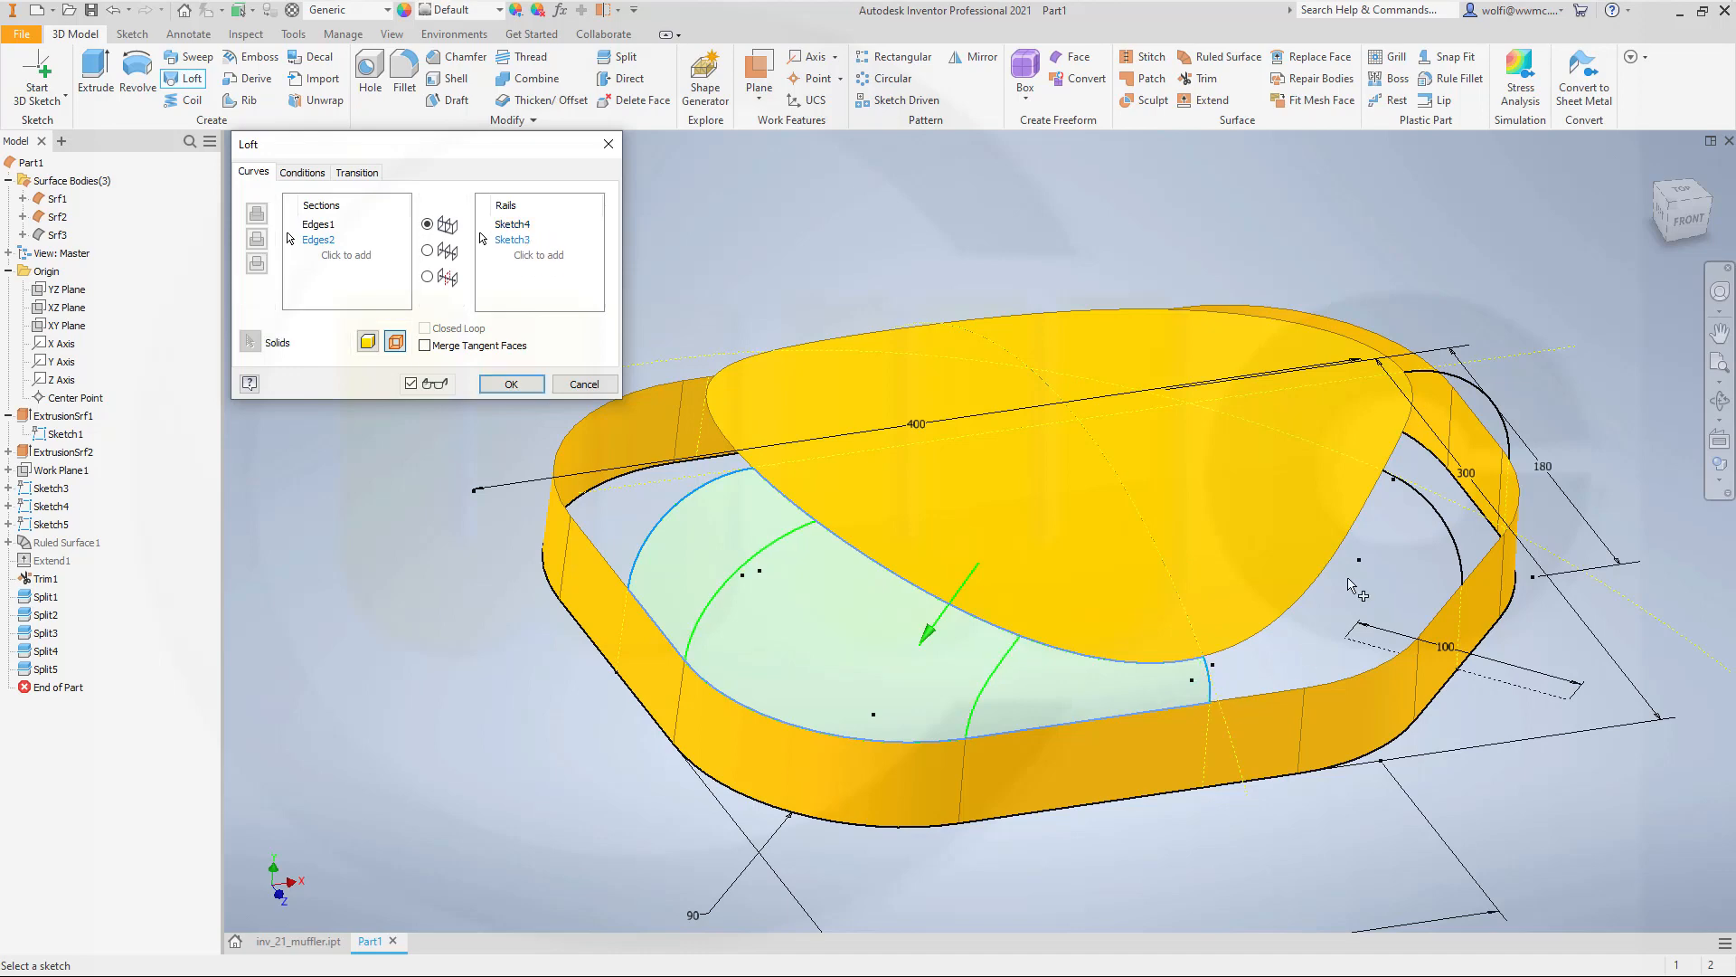
click(509, 384)
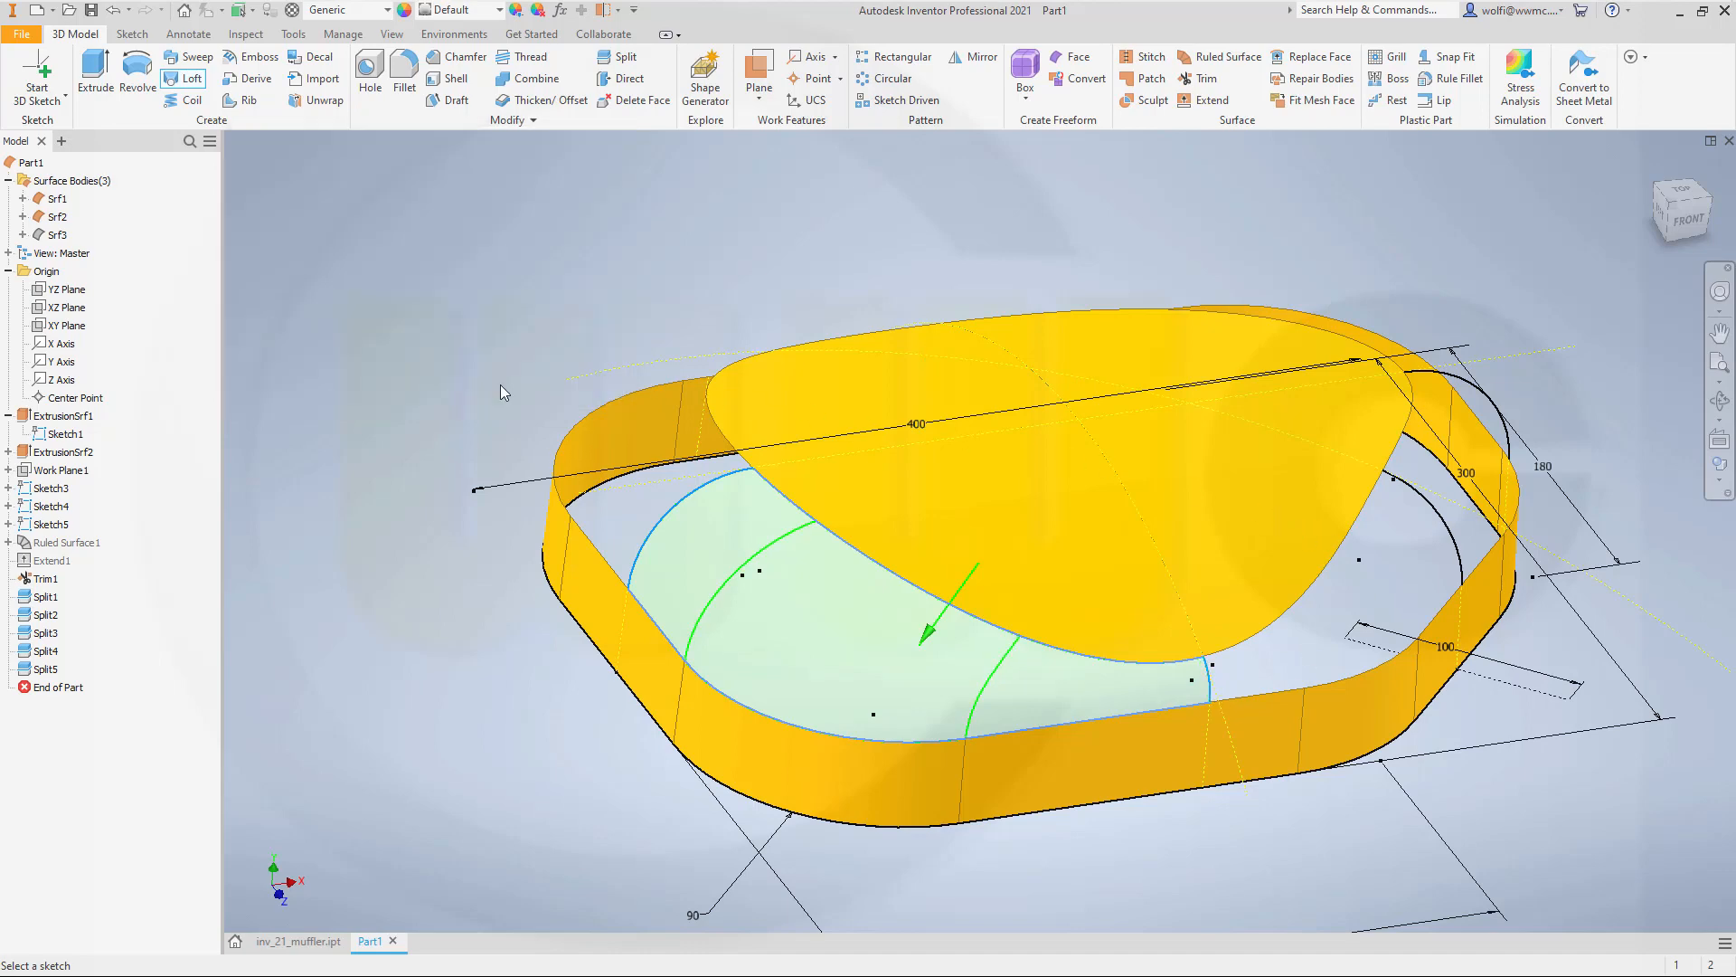
shift+middle_drag(599, 521, 841, 589)
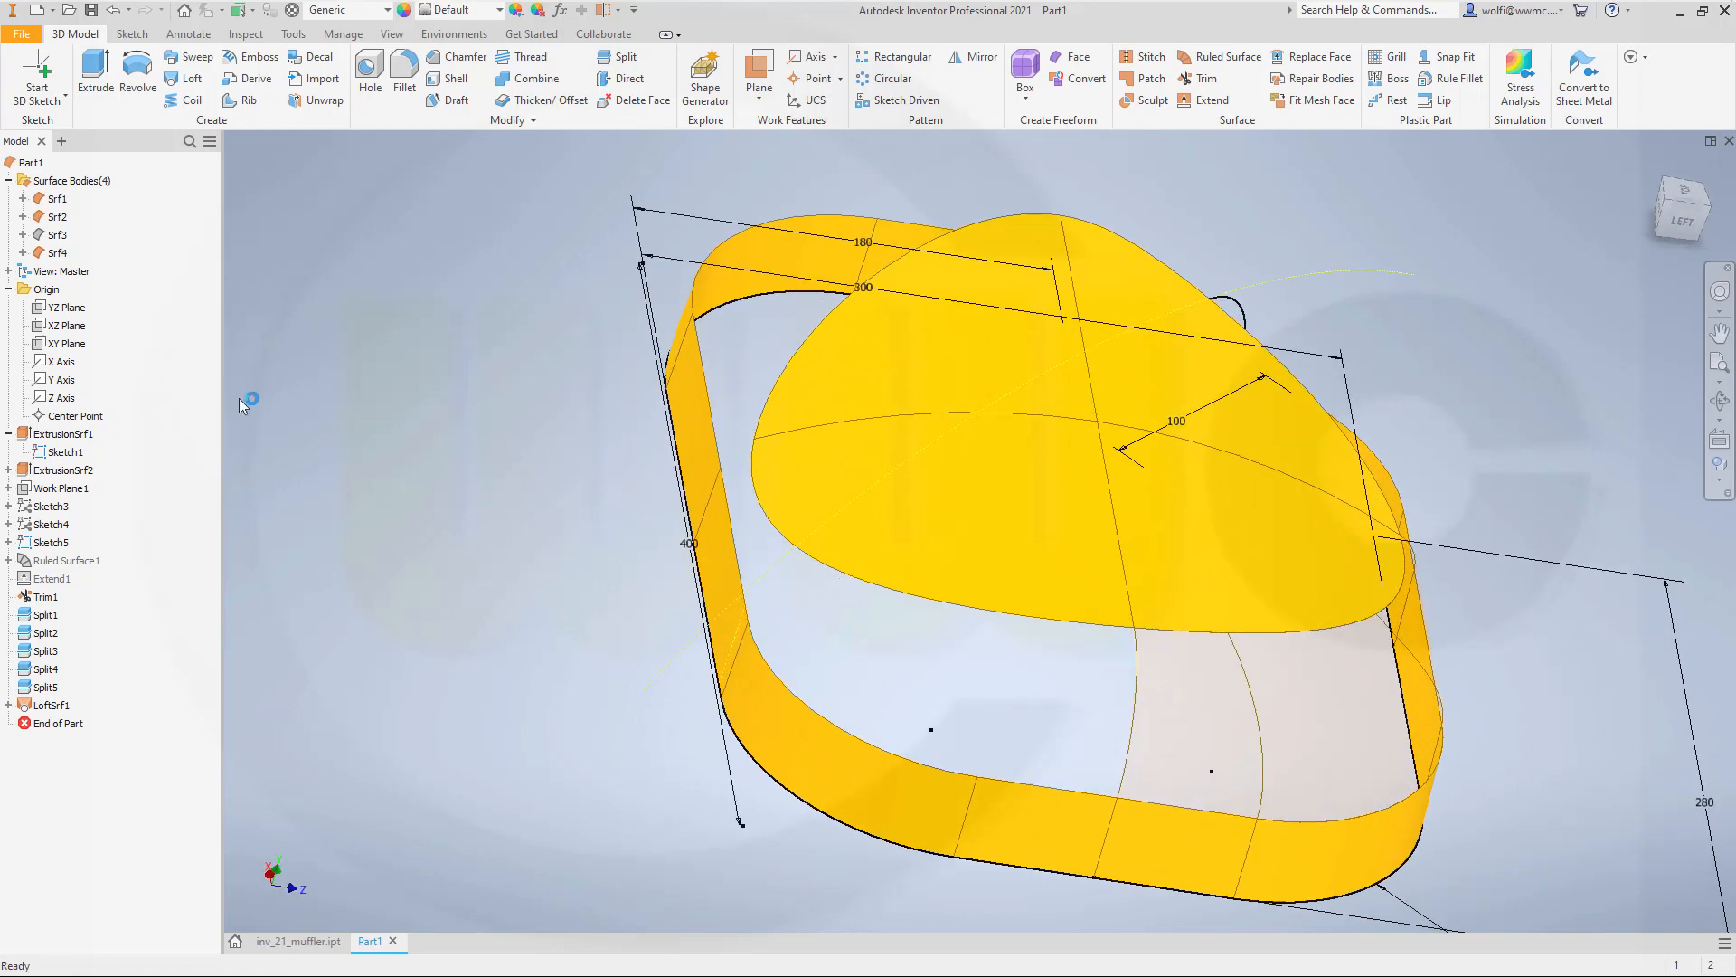
Turn off translucency for the new loft surface body, Srf4.
right_click(58, 253)
click(133, 360)
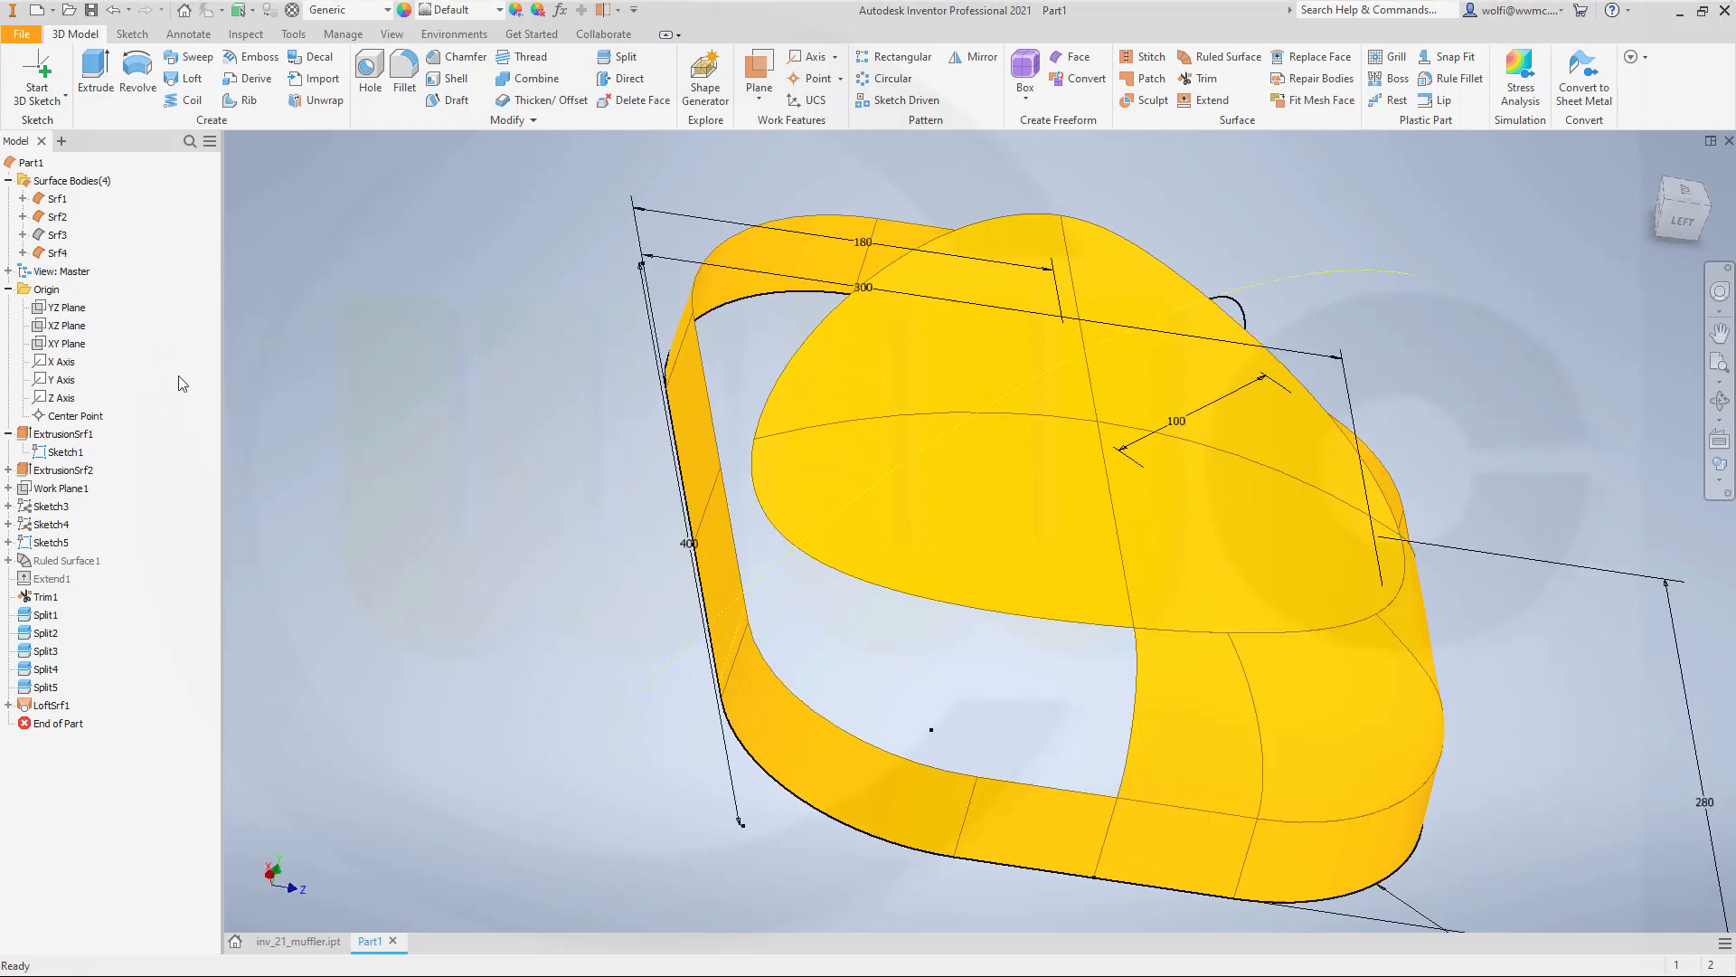
shift+middle_drag(796, 602, 940, 687)
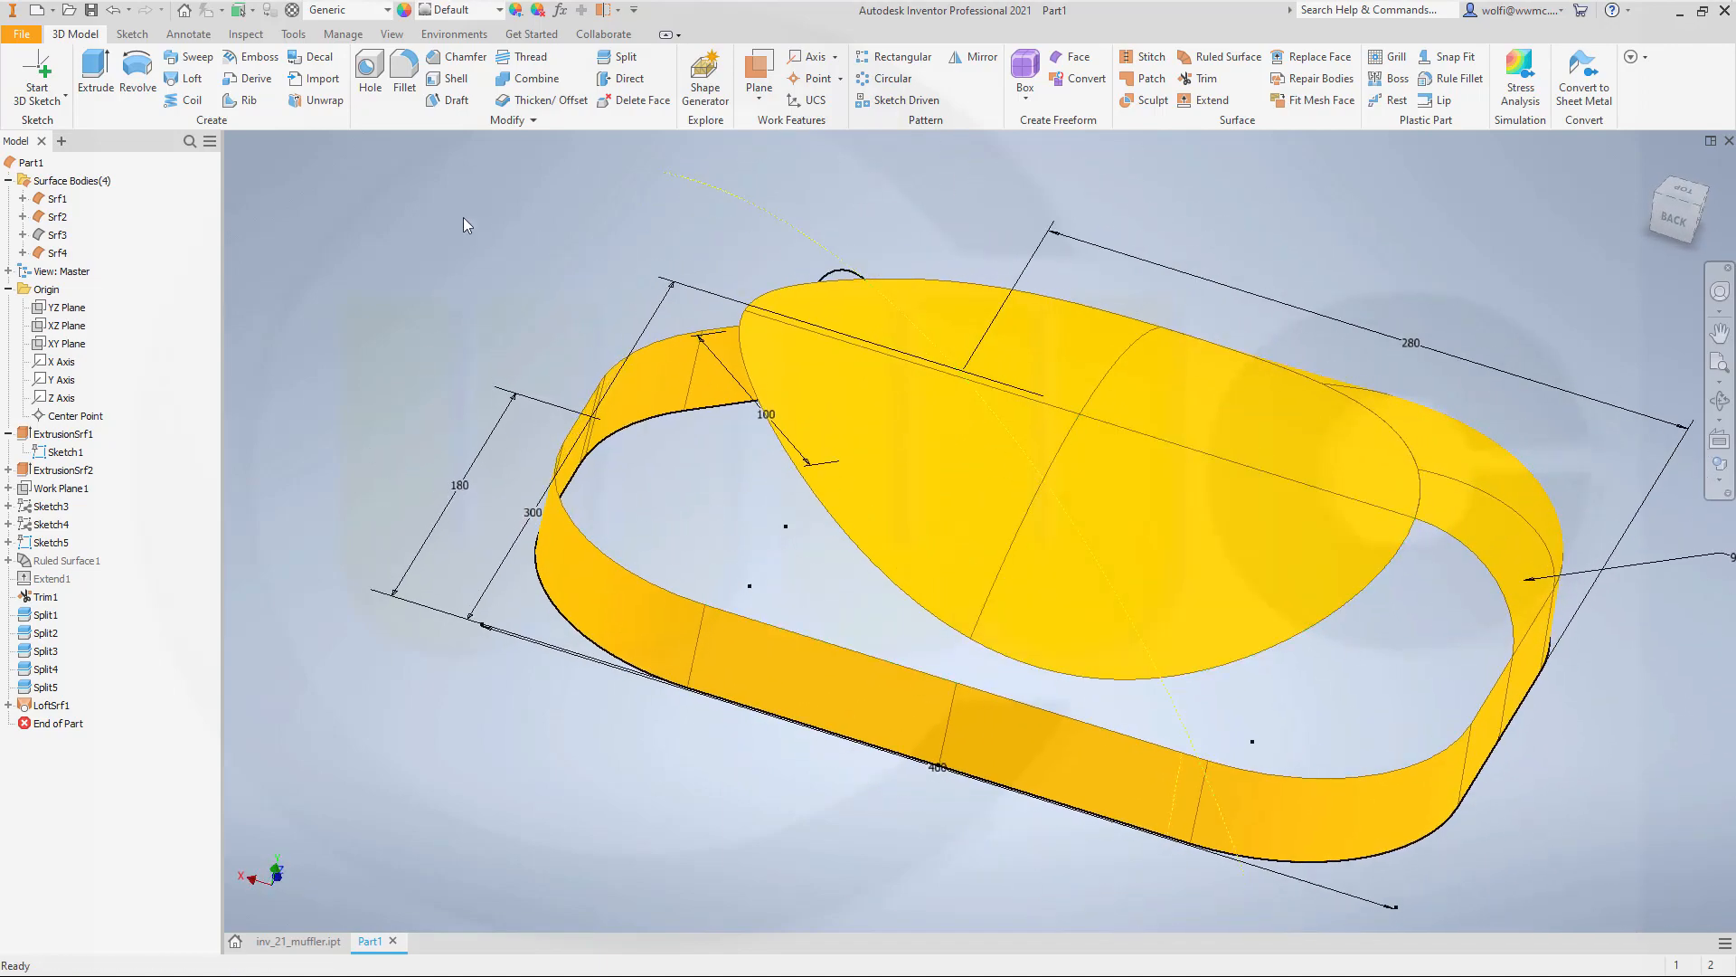
click(188, 78)
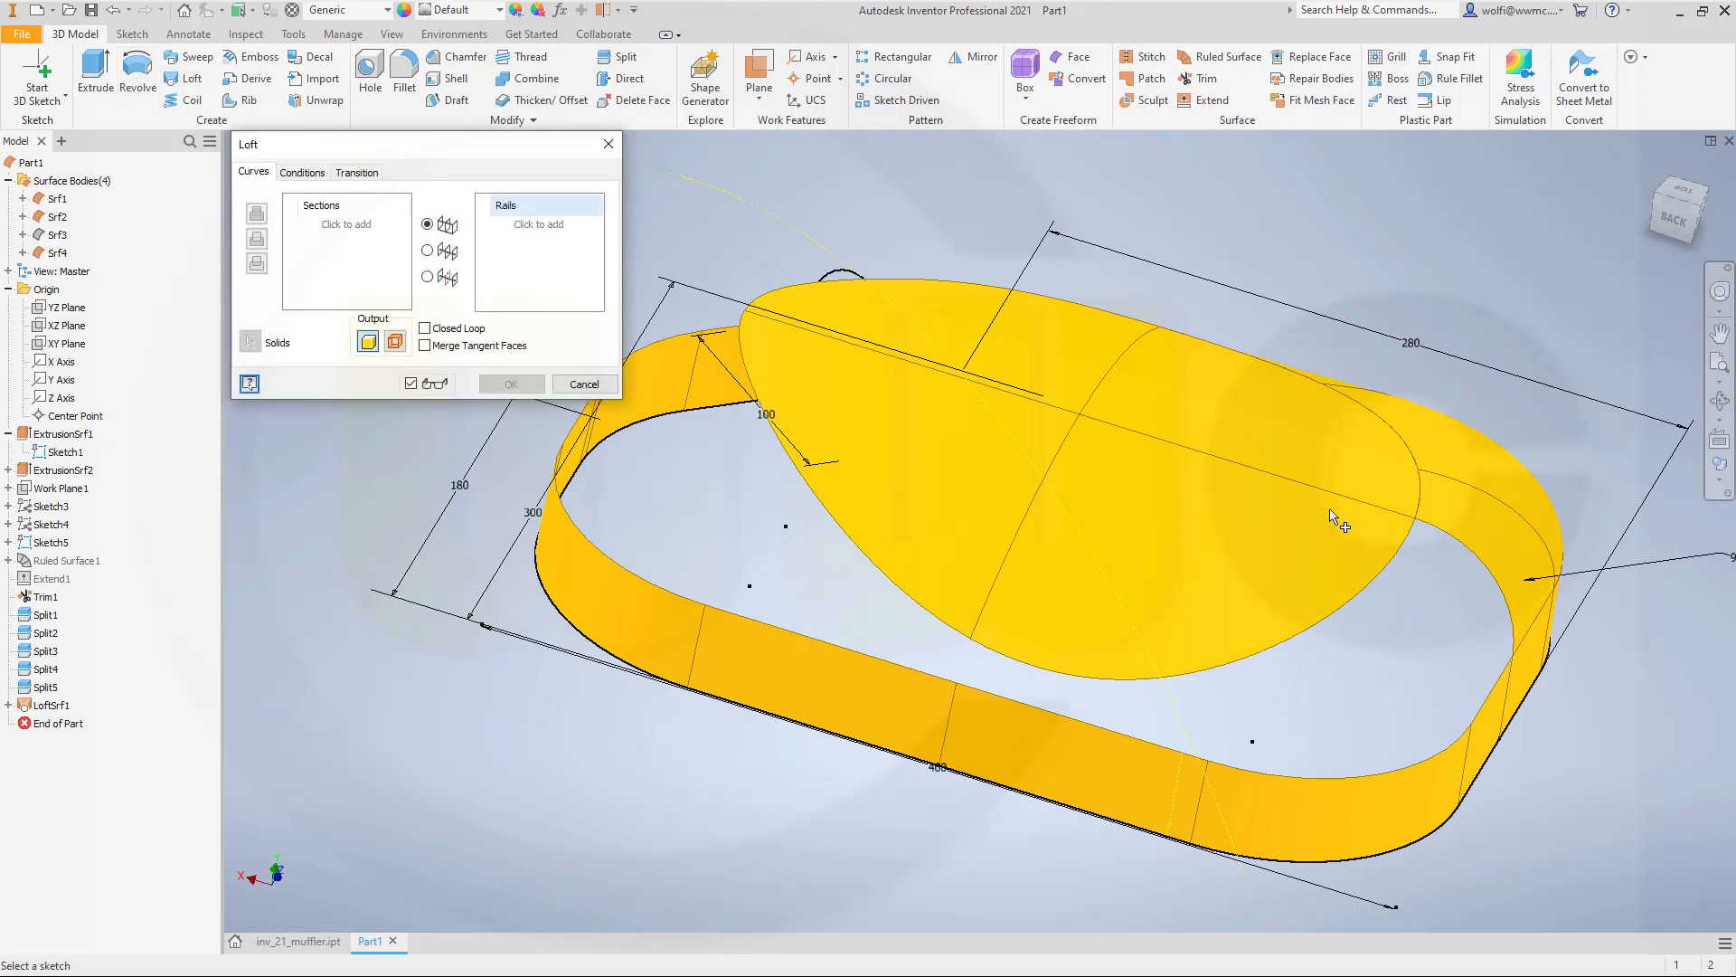
click(394, 342)
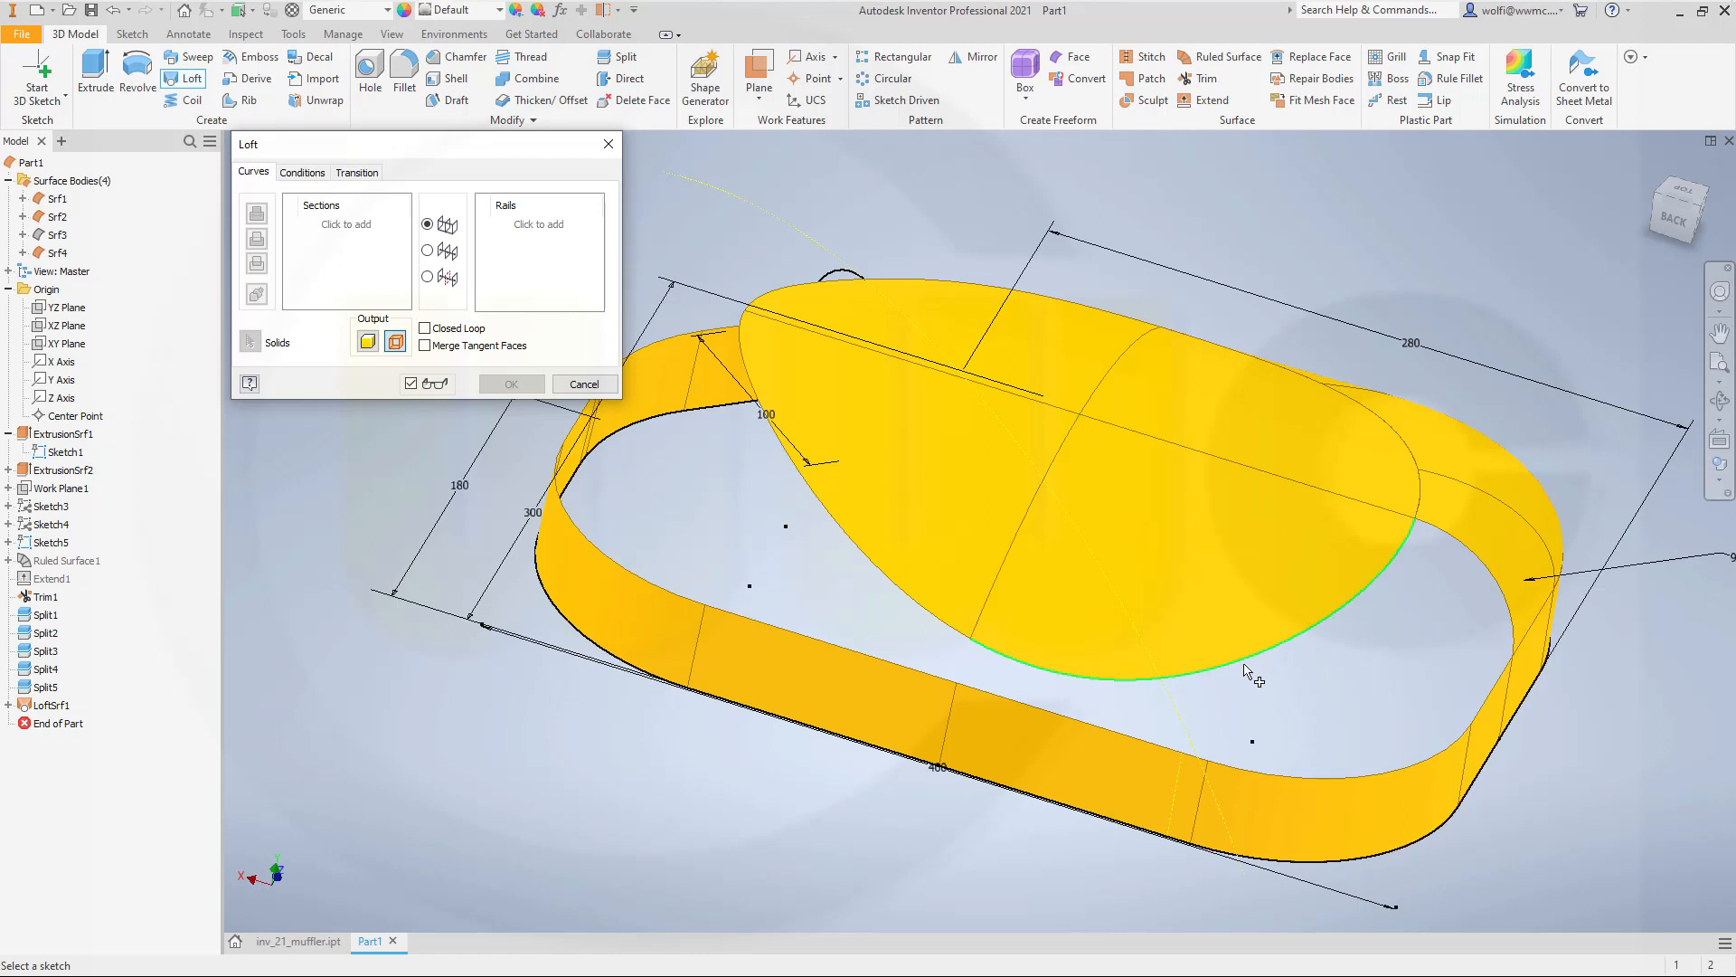
click(1248, 674)
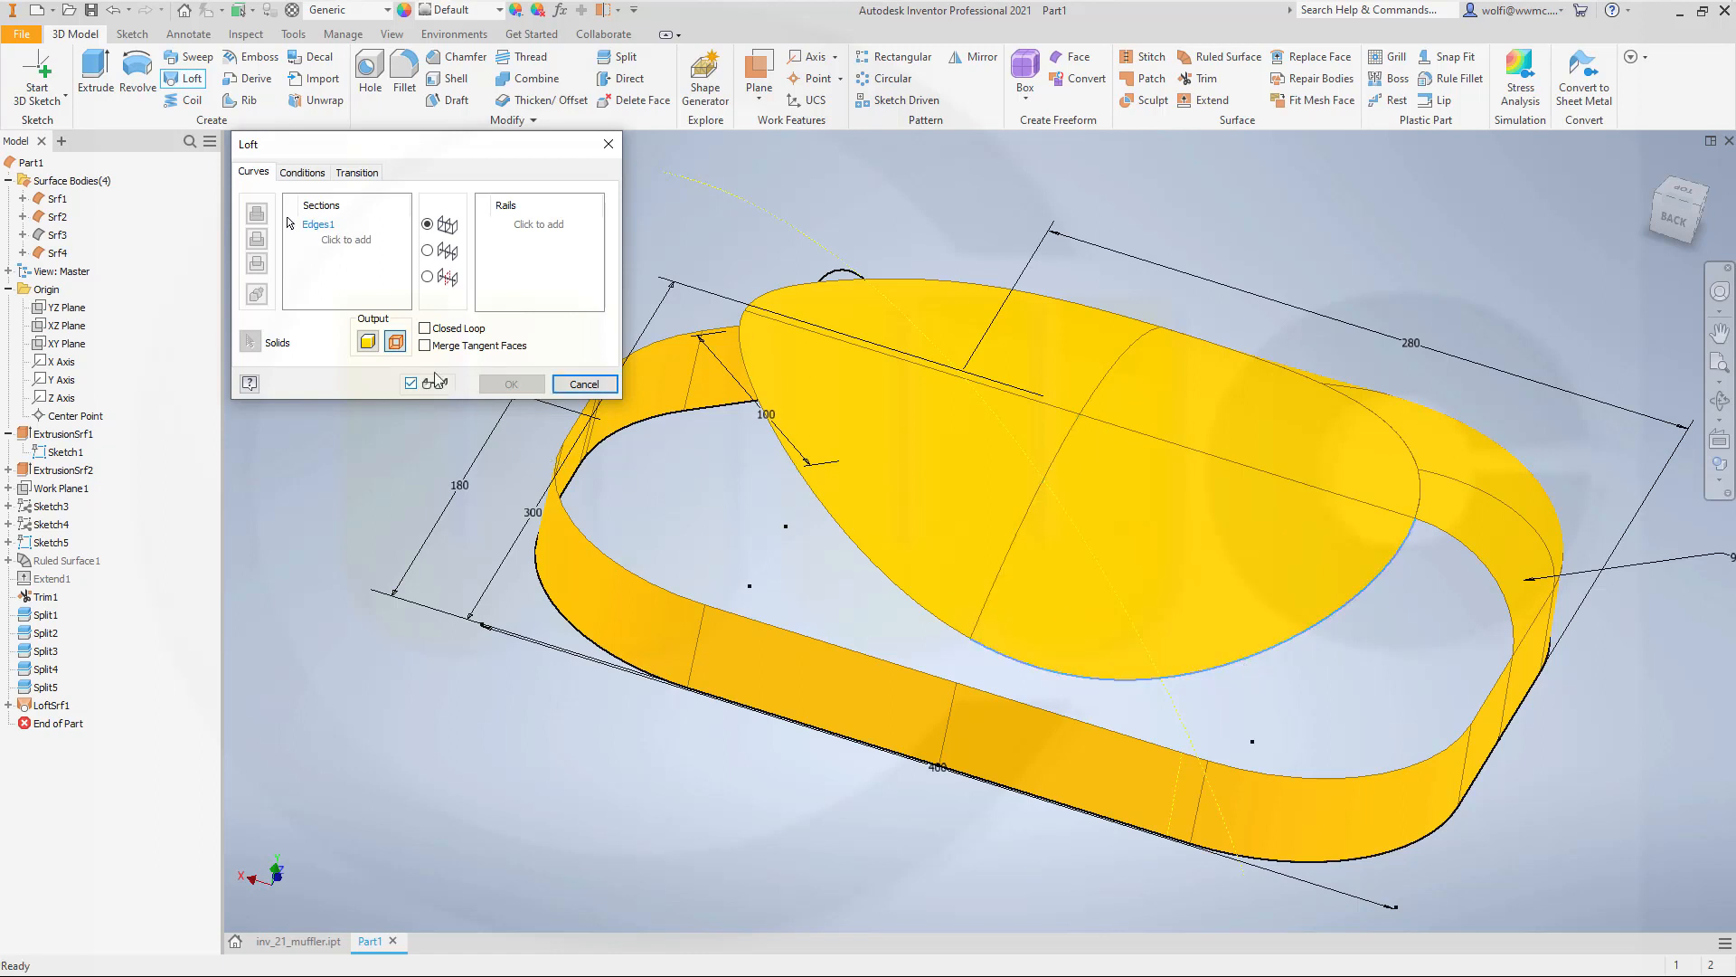
click(342, 240)
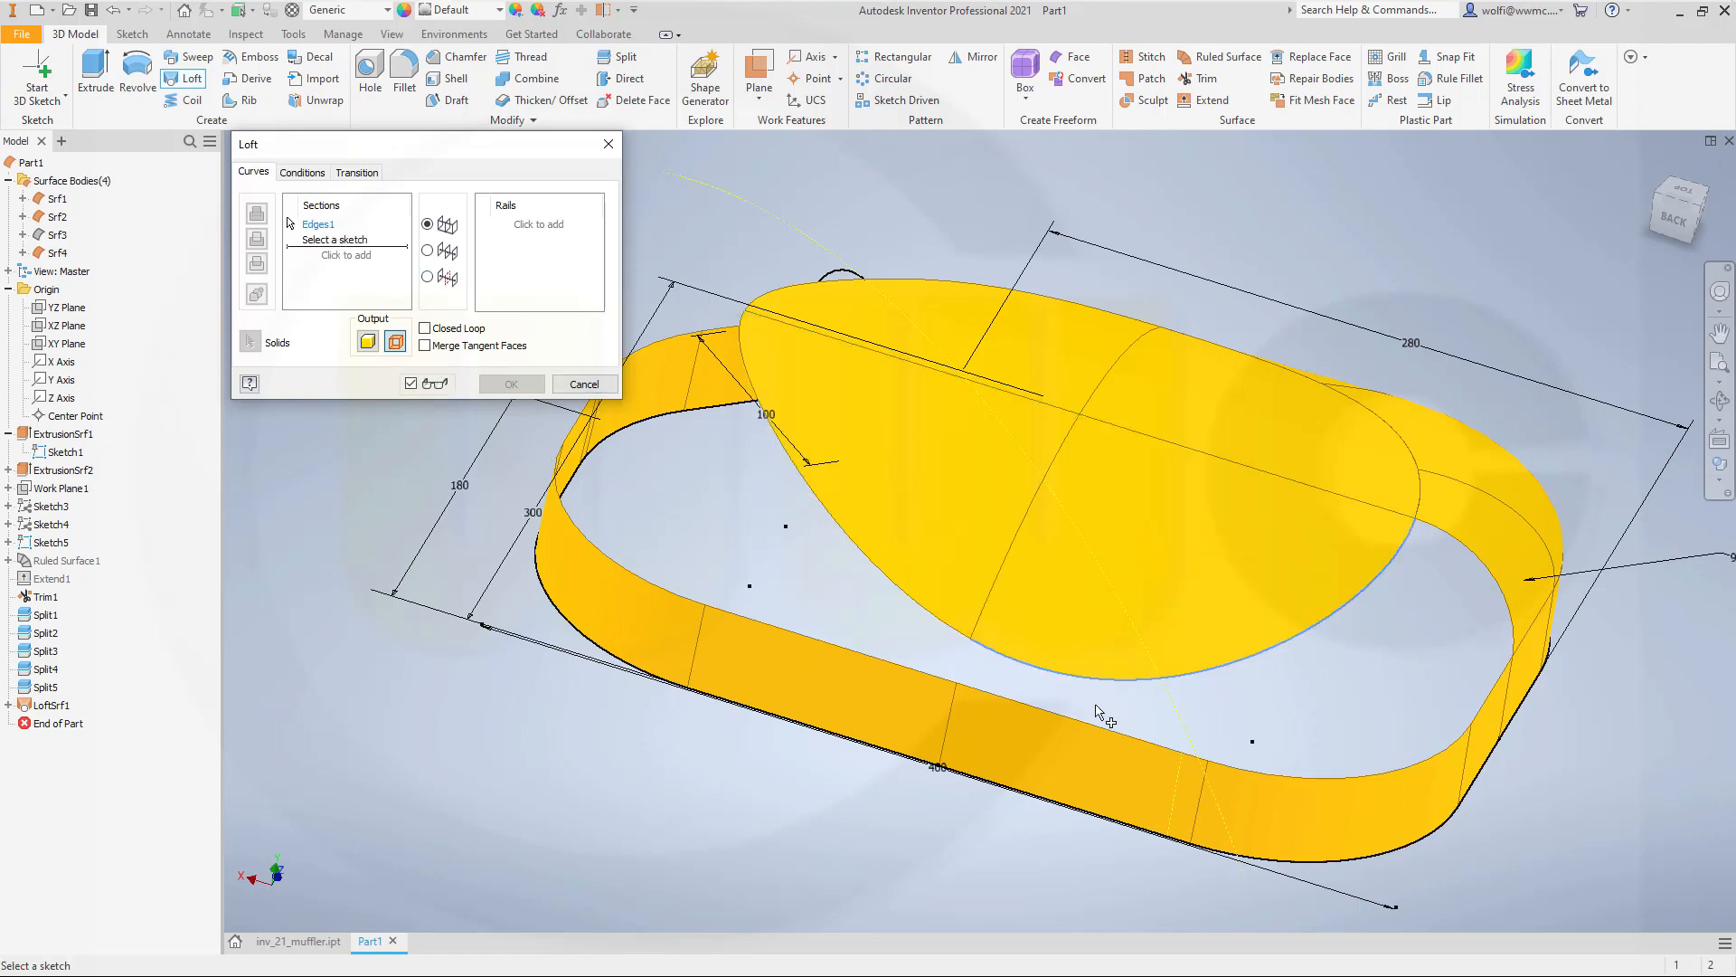
click(1090, 728)
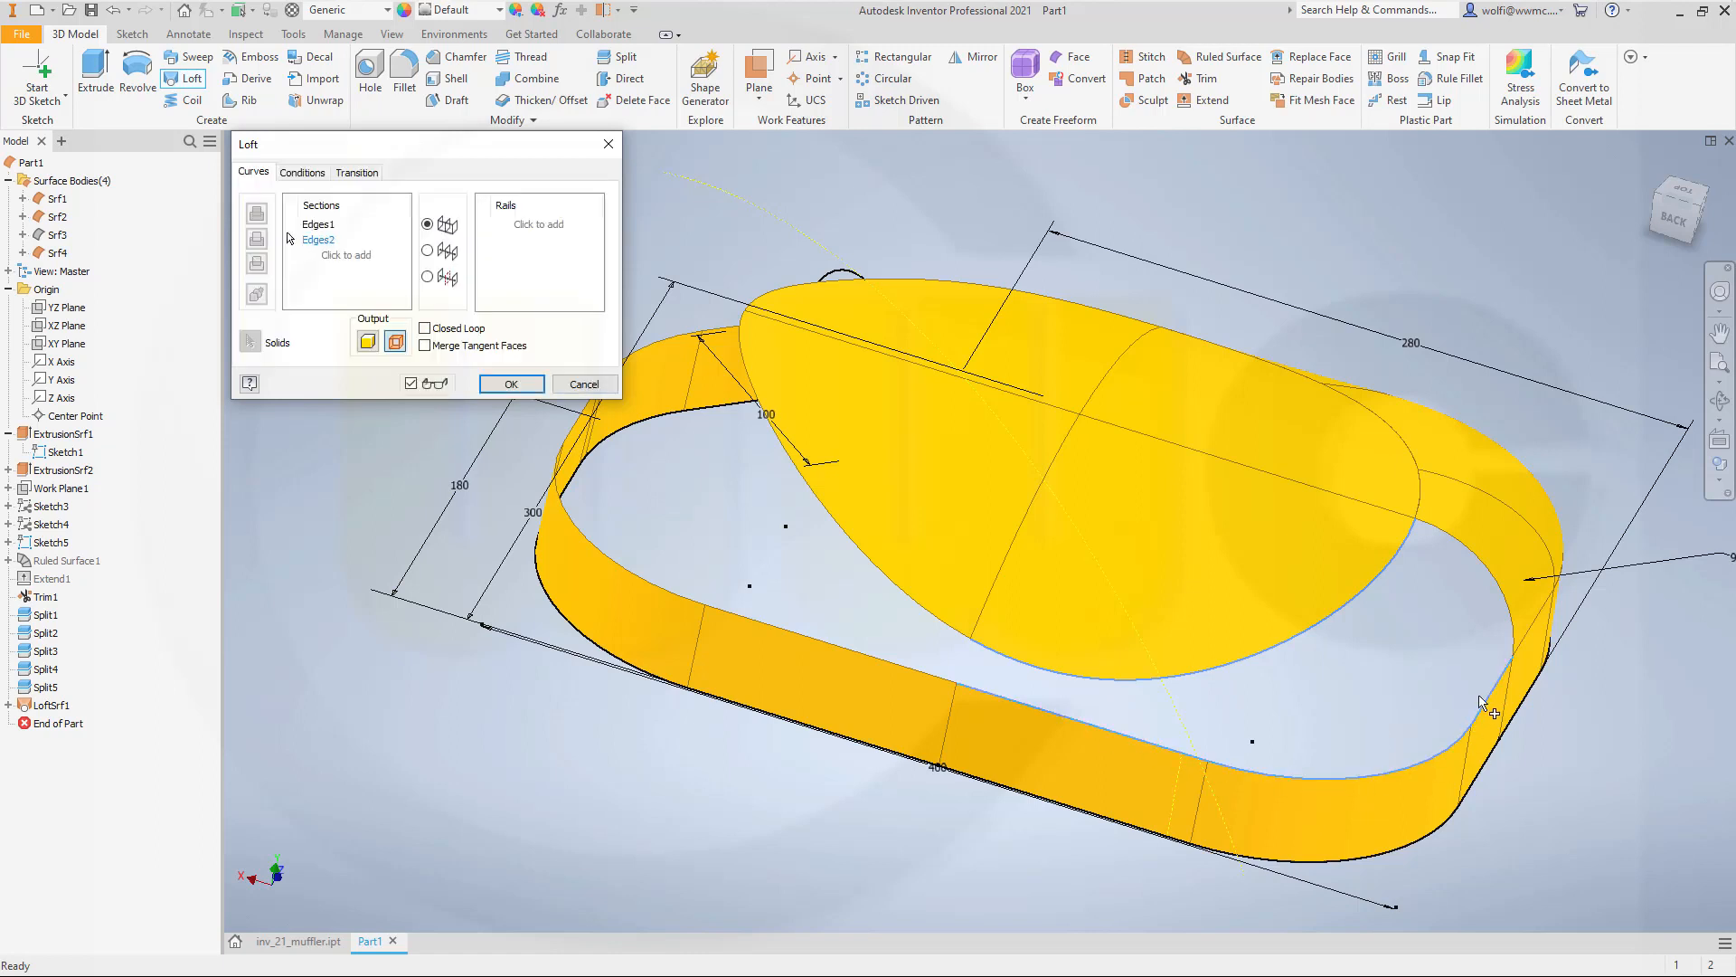
click(522, 235)
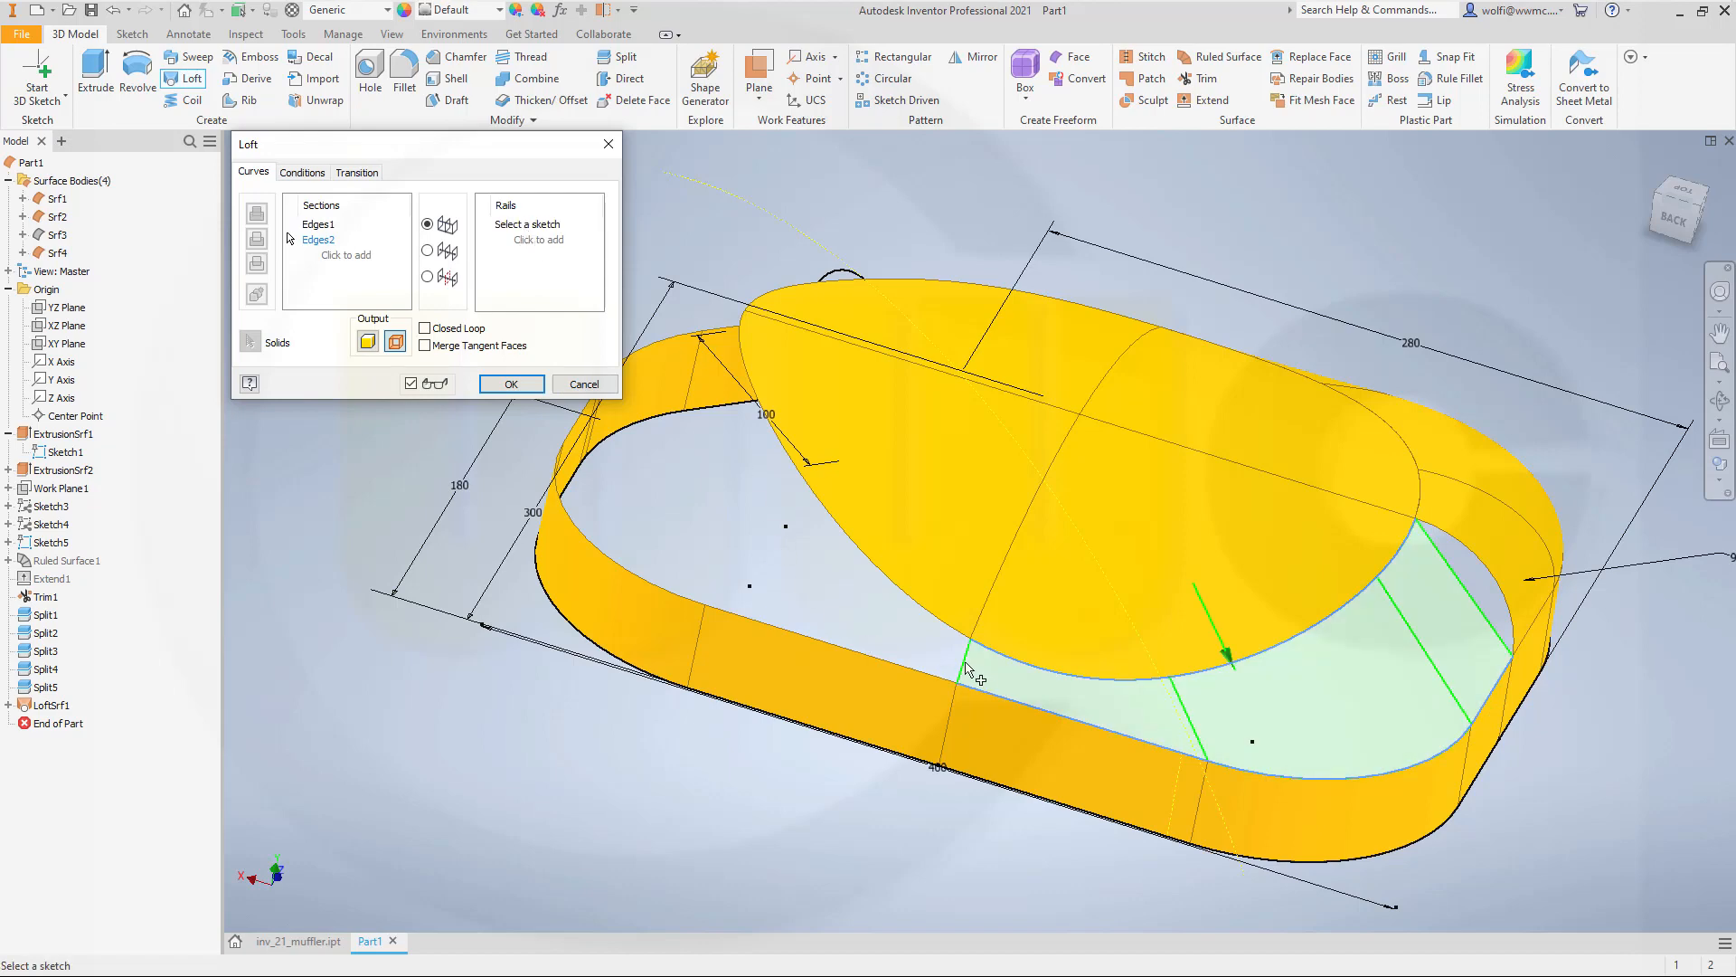
click(520, 245)
shift+middle_drag(970, 670, 828, 588)
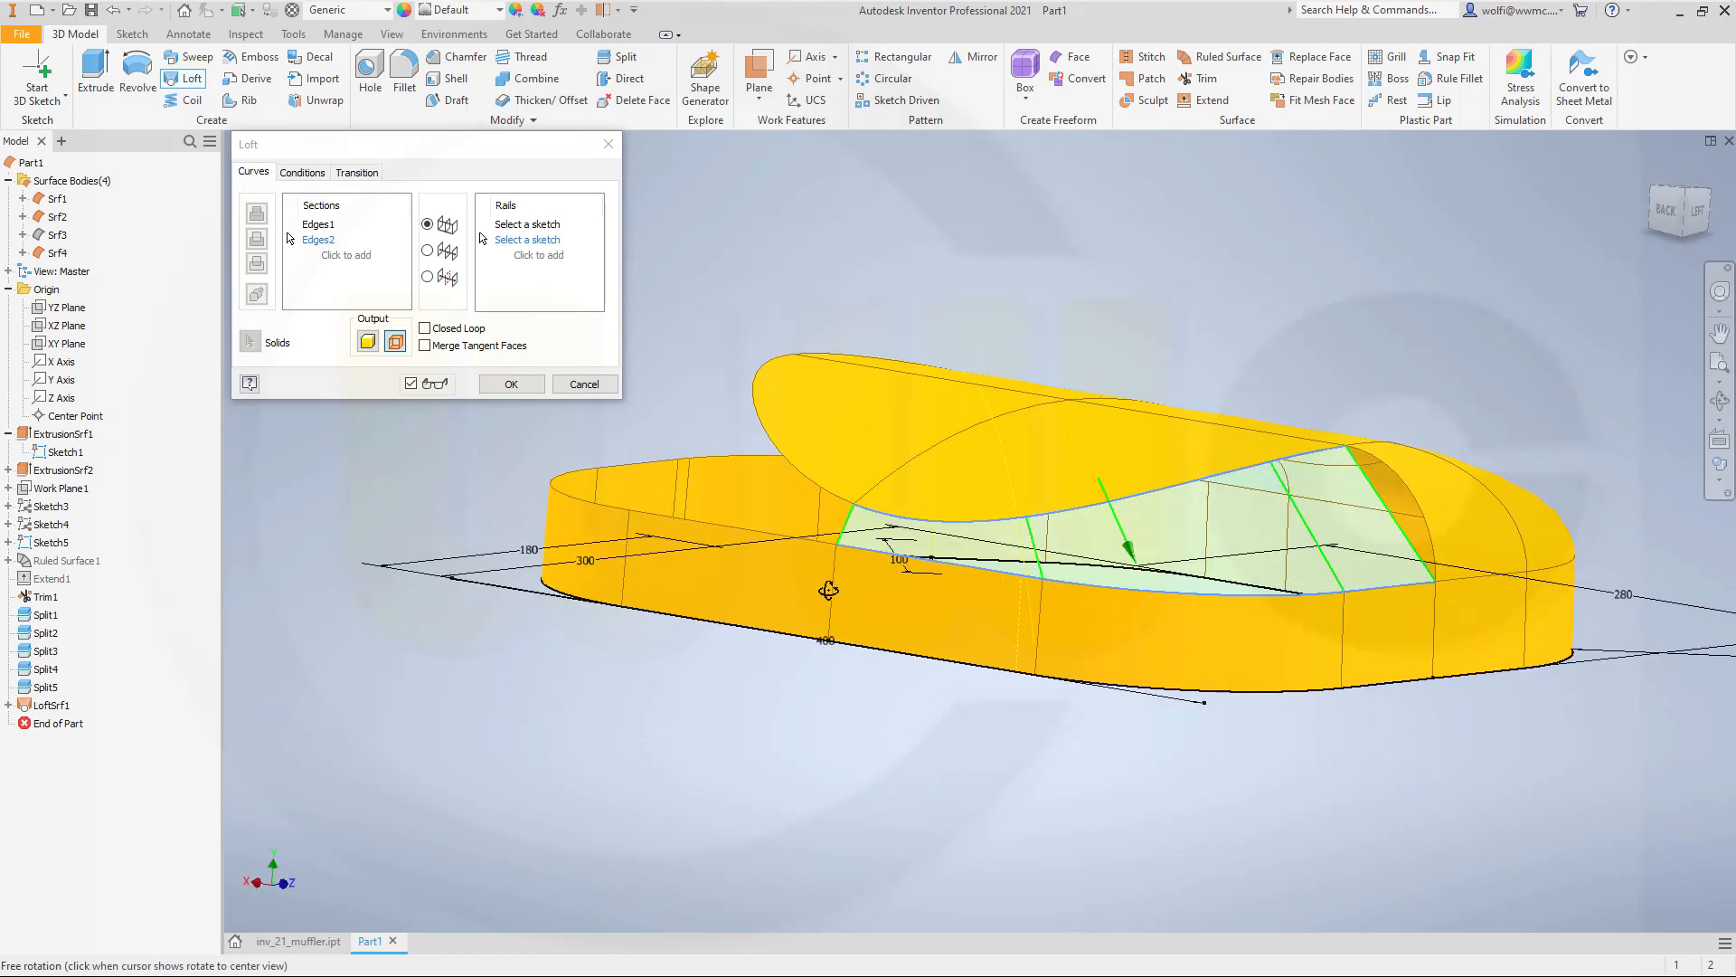
click(52, 542)
right_click(136, 541)
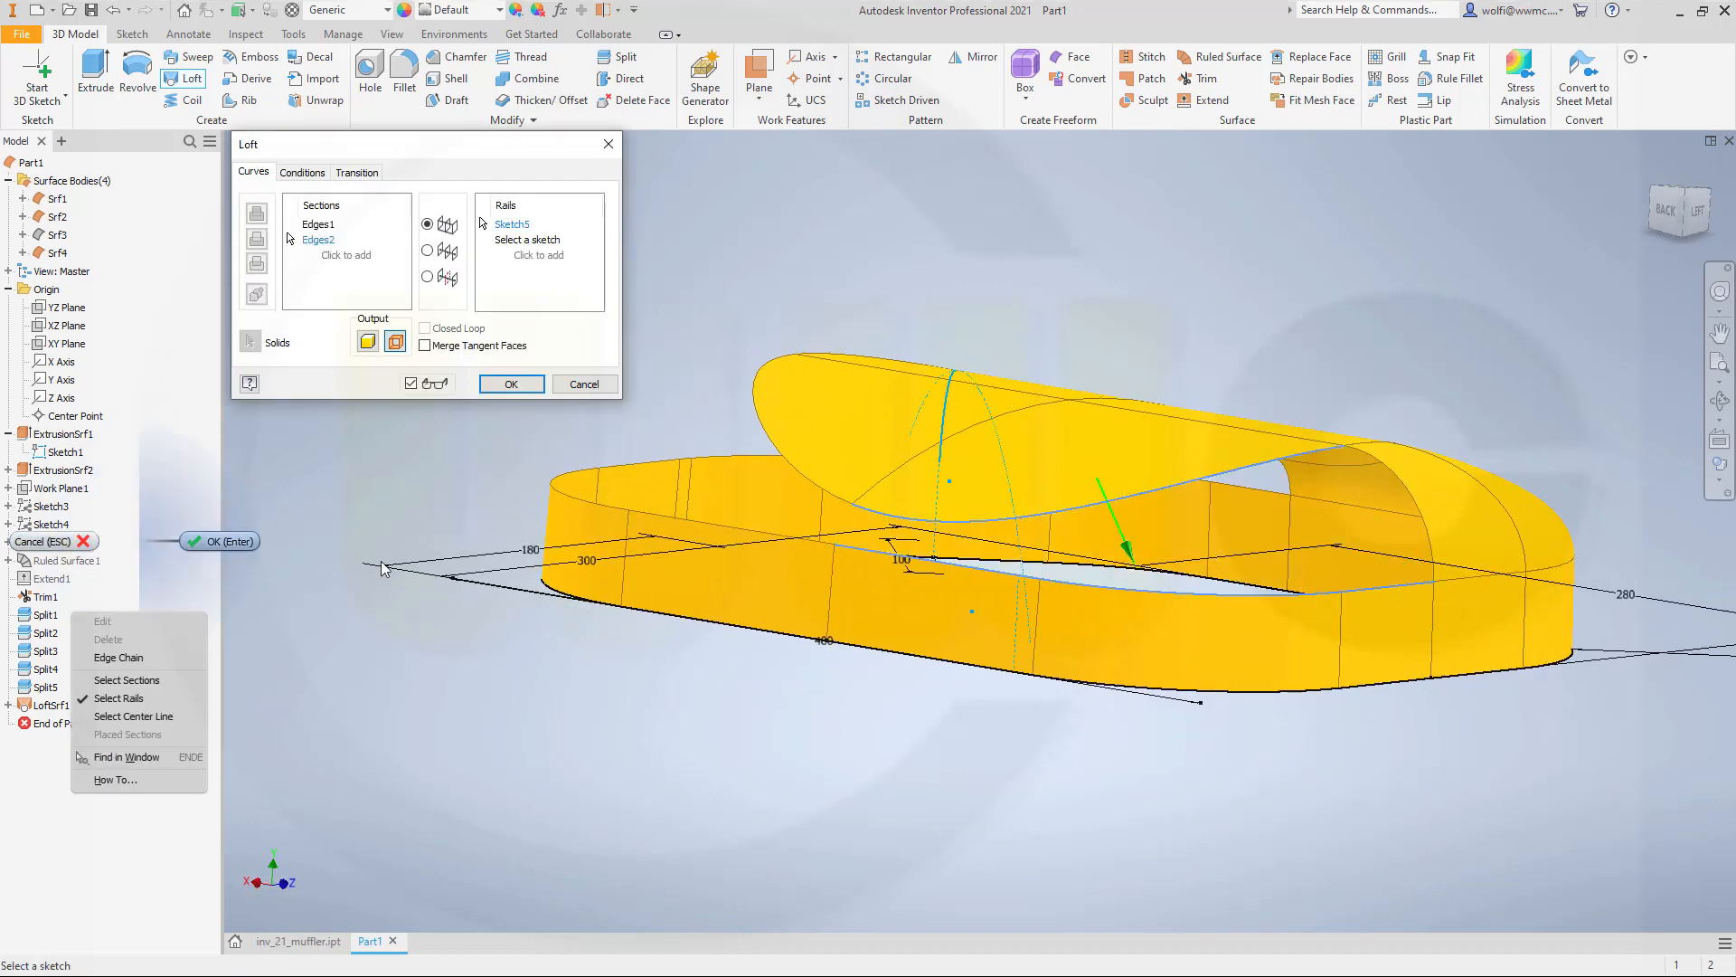
click(584, 386)
click(586, 385)
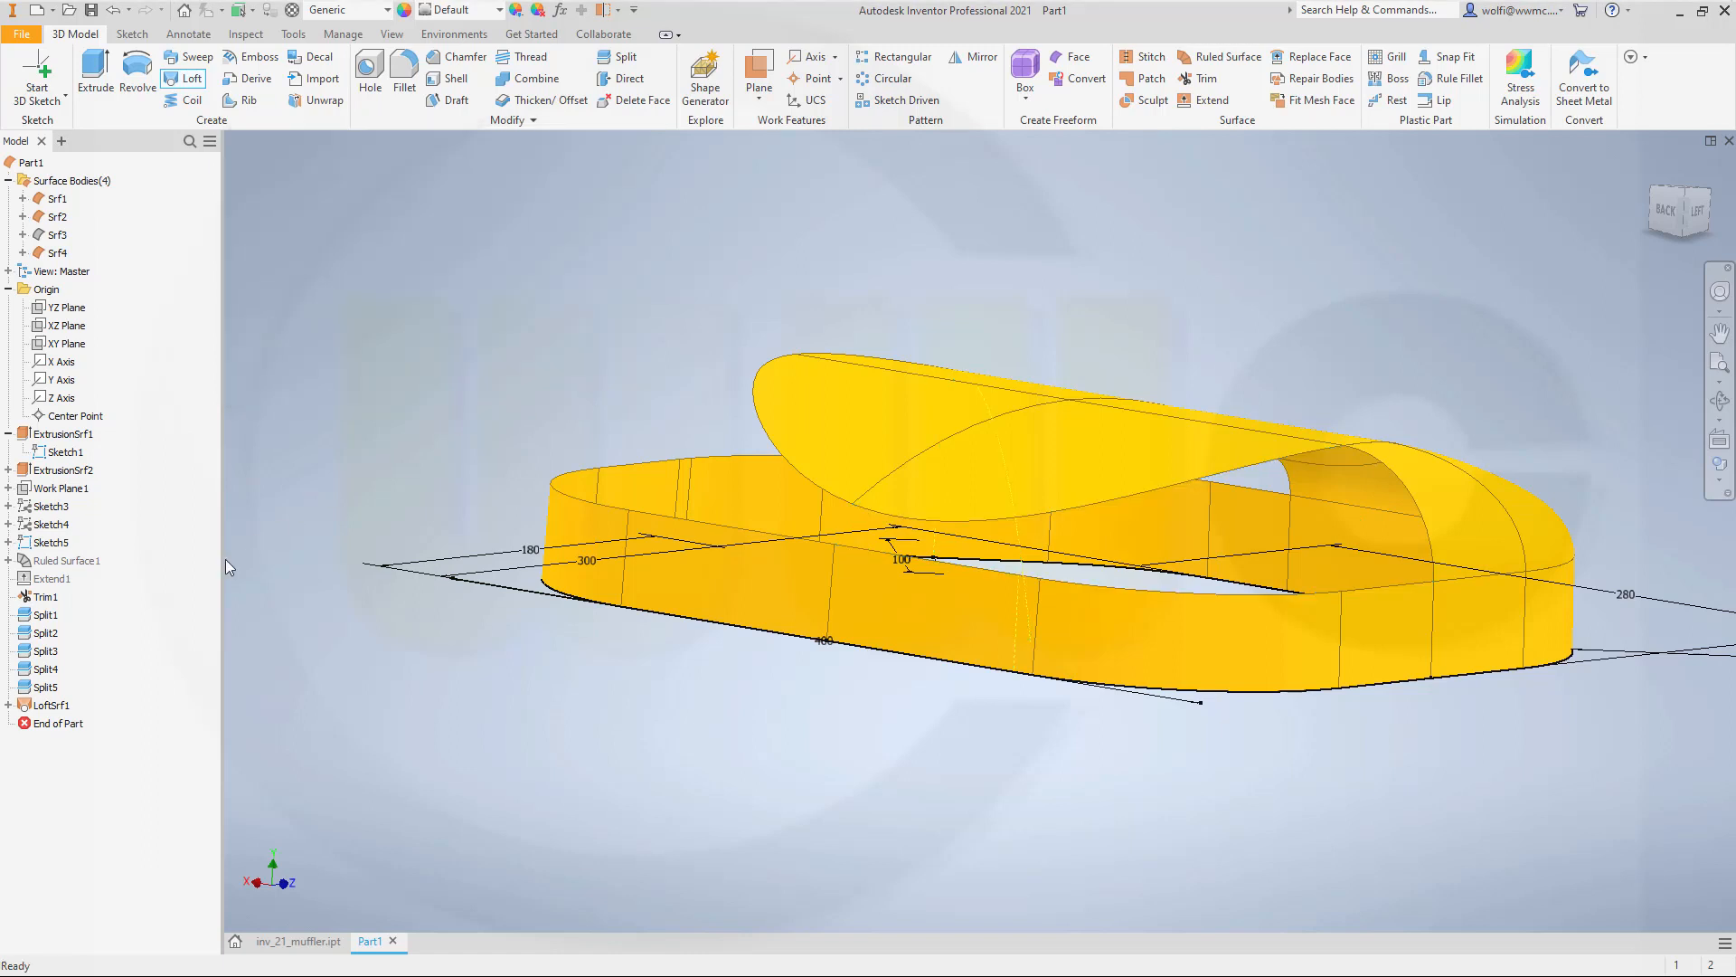
Turn on the visibility of the rail sketches Sketch3 and Sketch4 used by LoftSrf1.
right_click(42, 543)
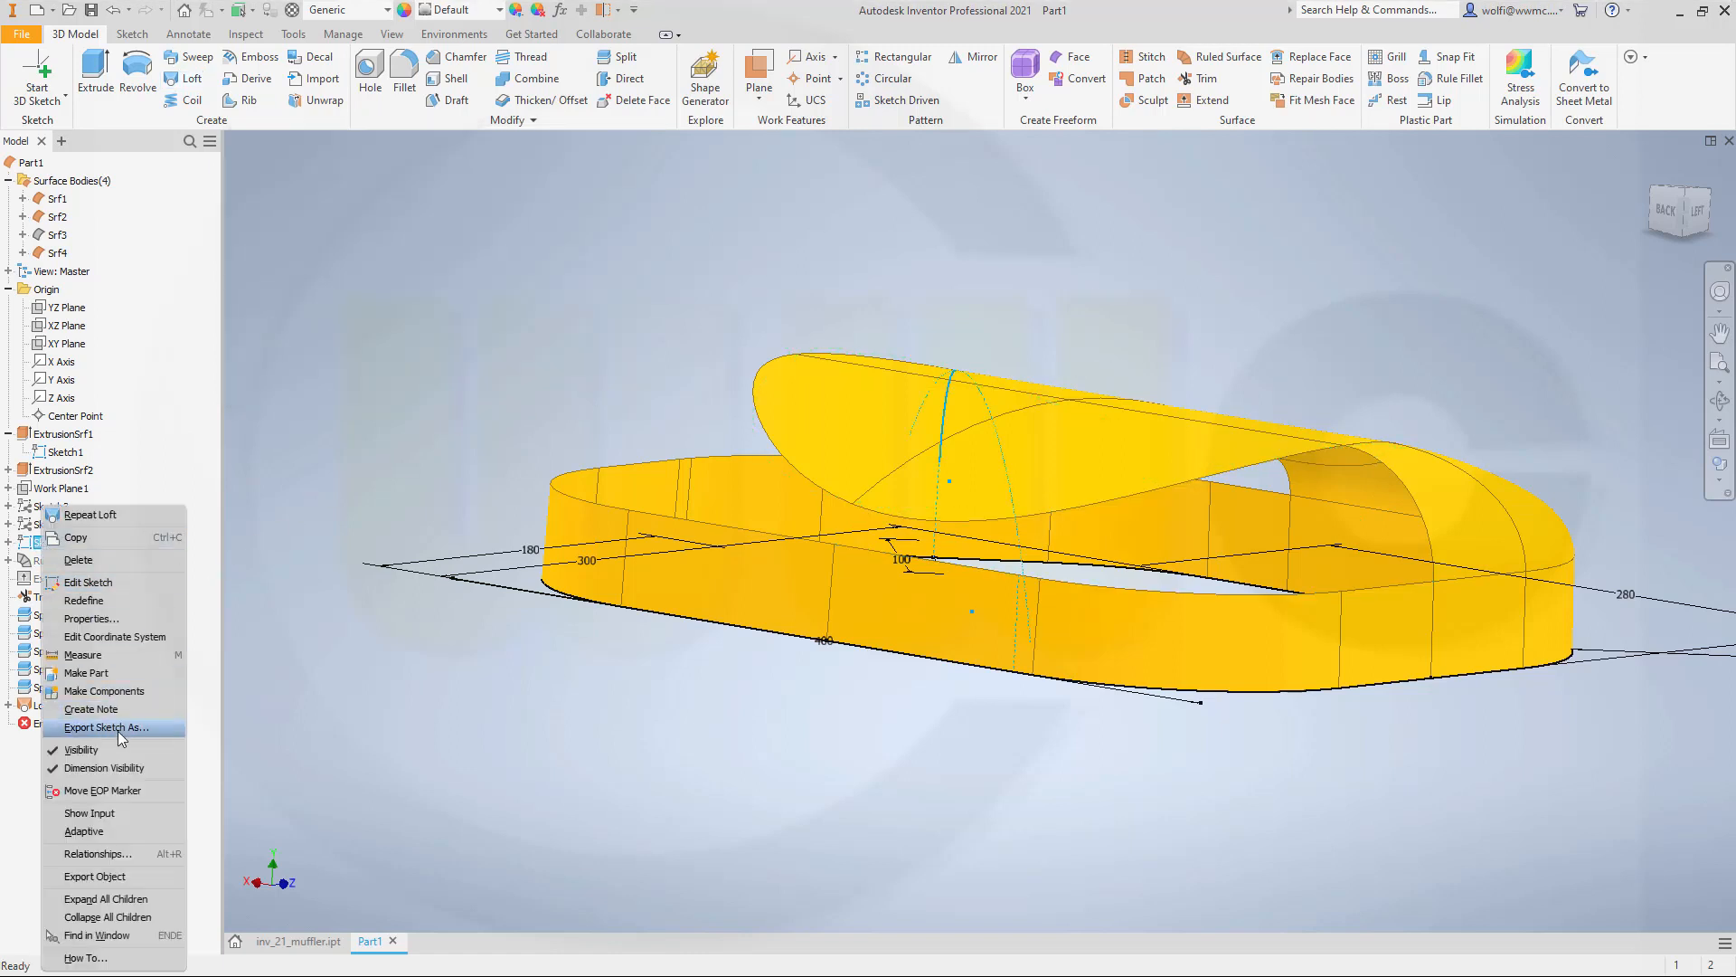
key(Escape)
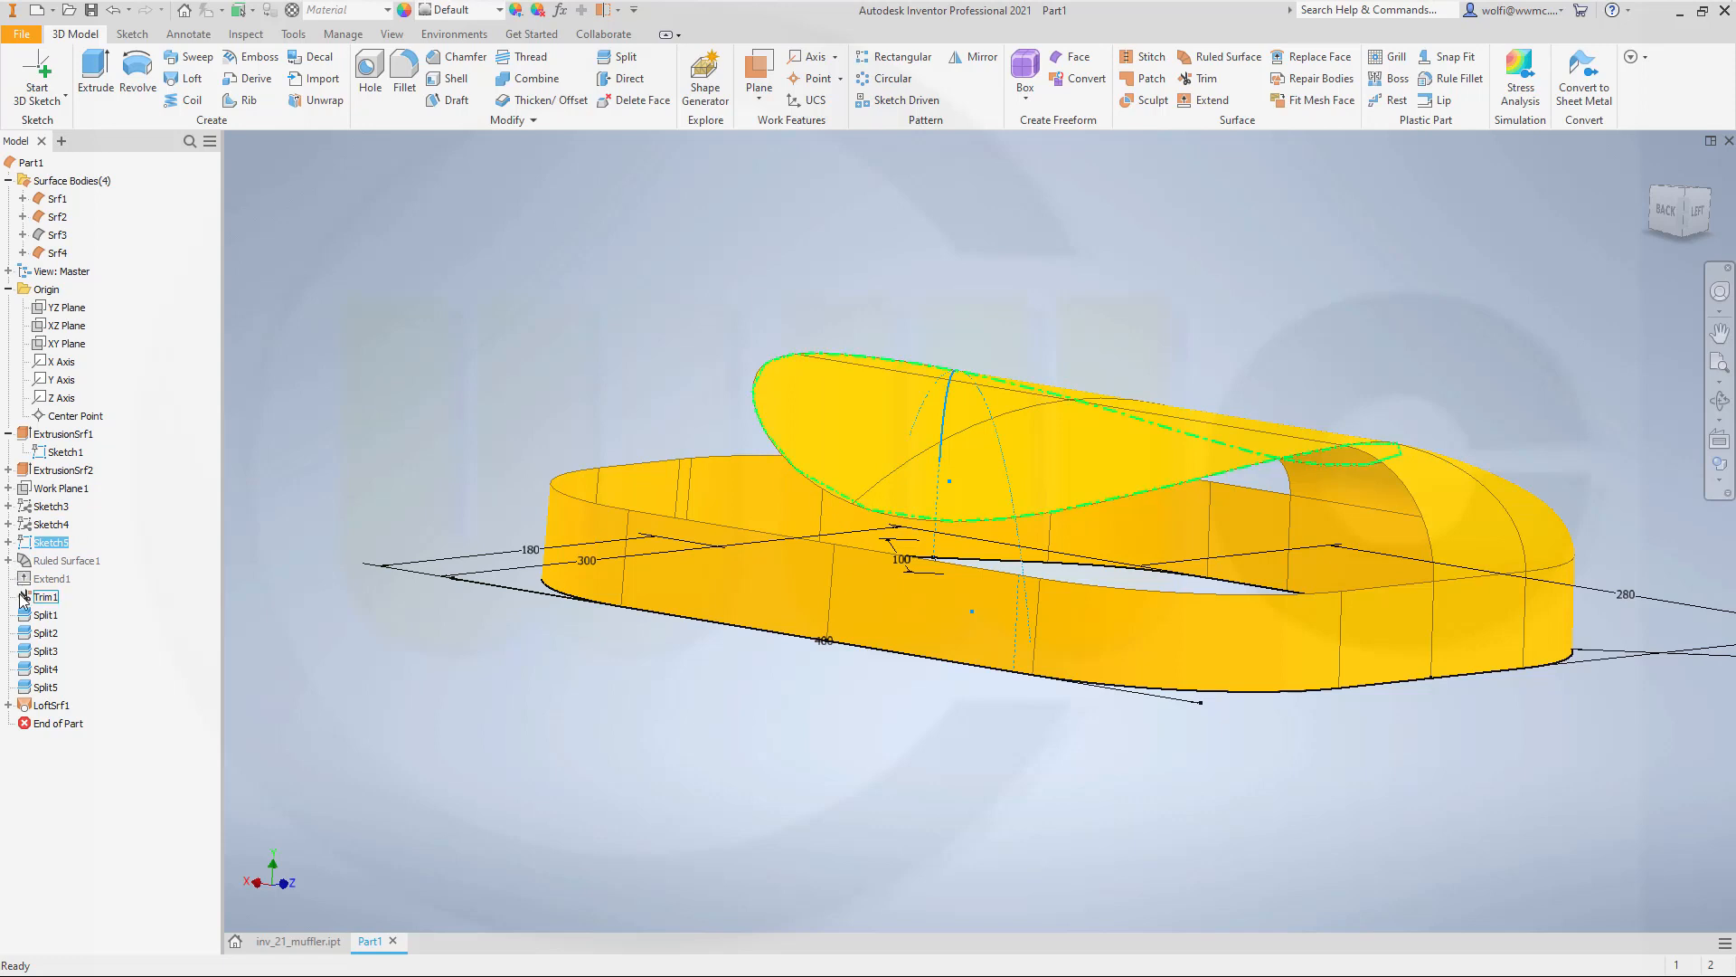
click(8, 705)
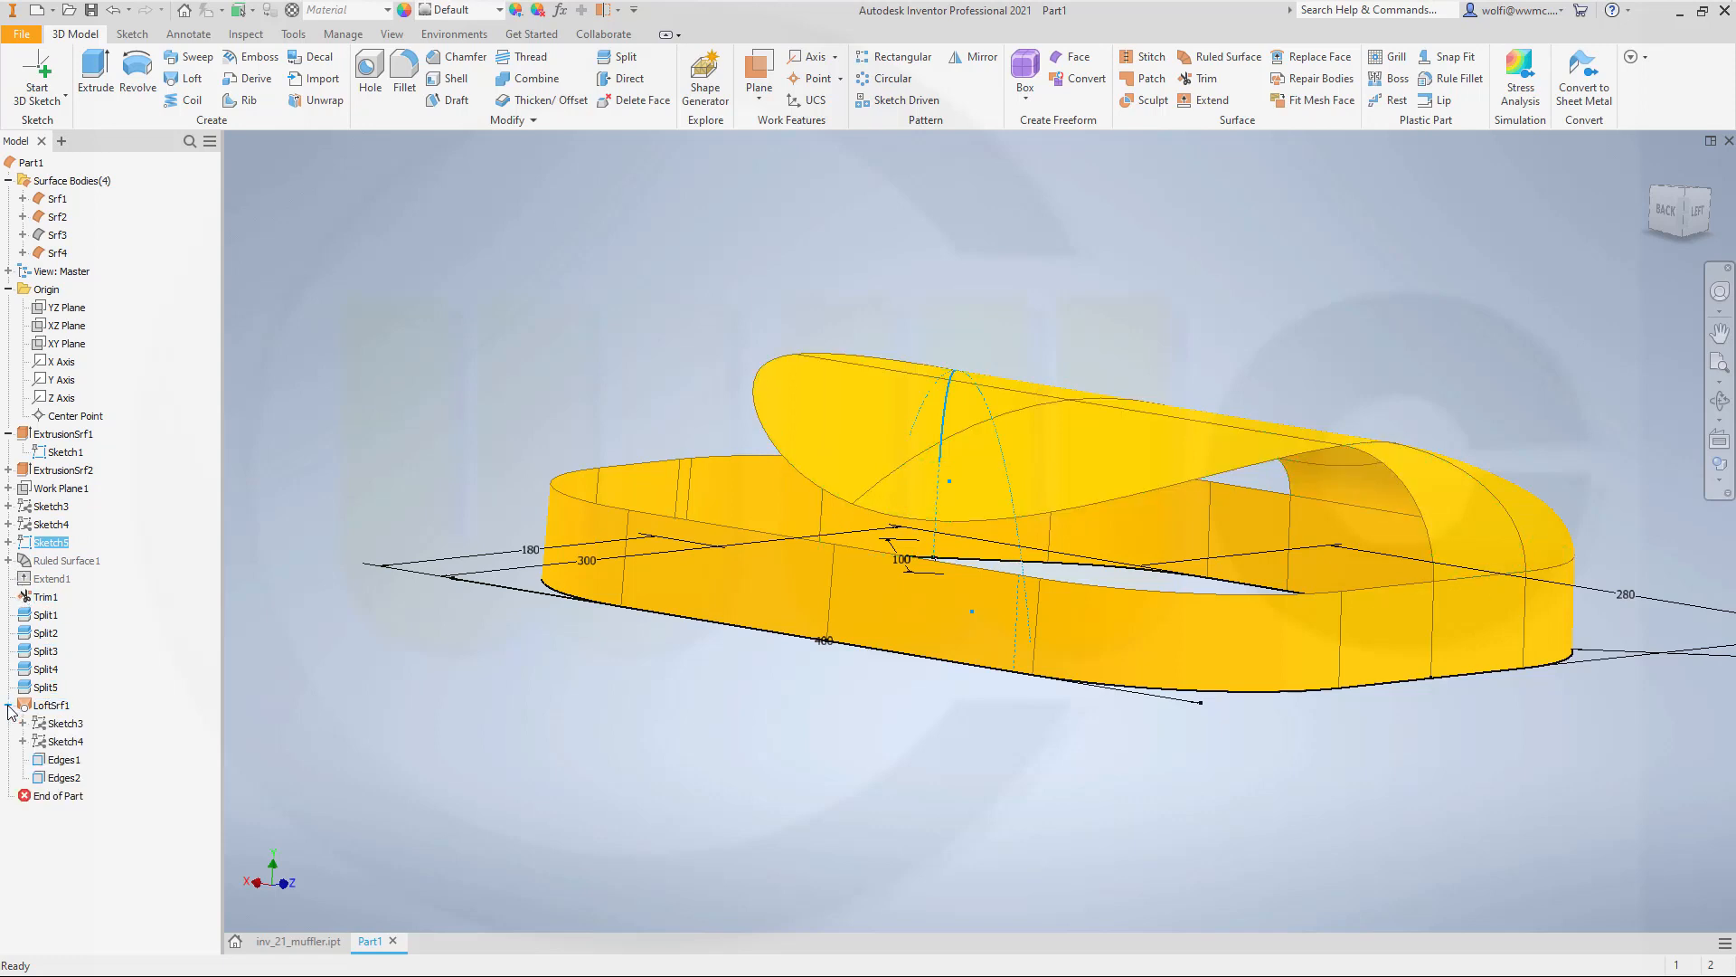
right_click(68, 735)
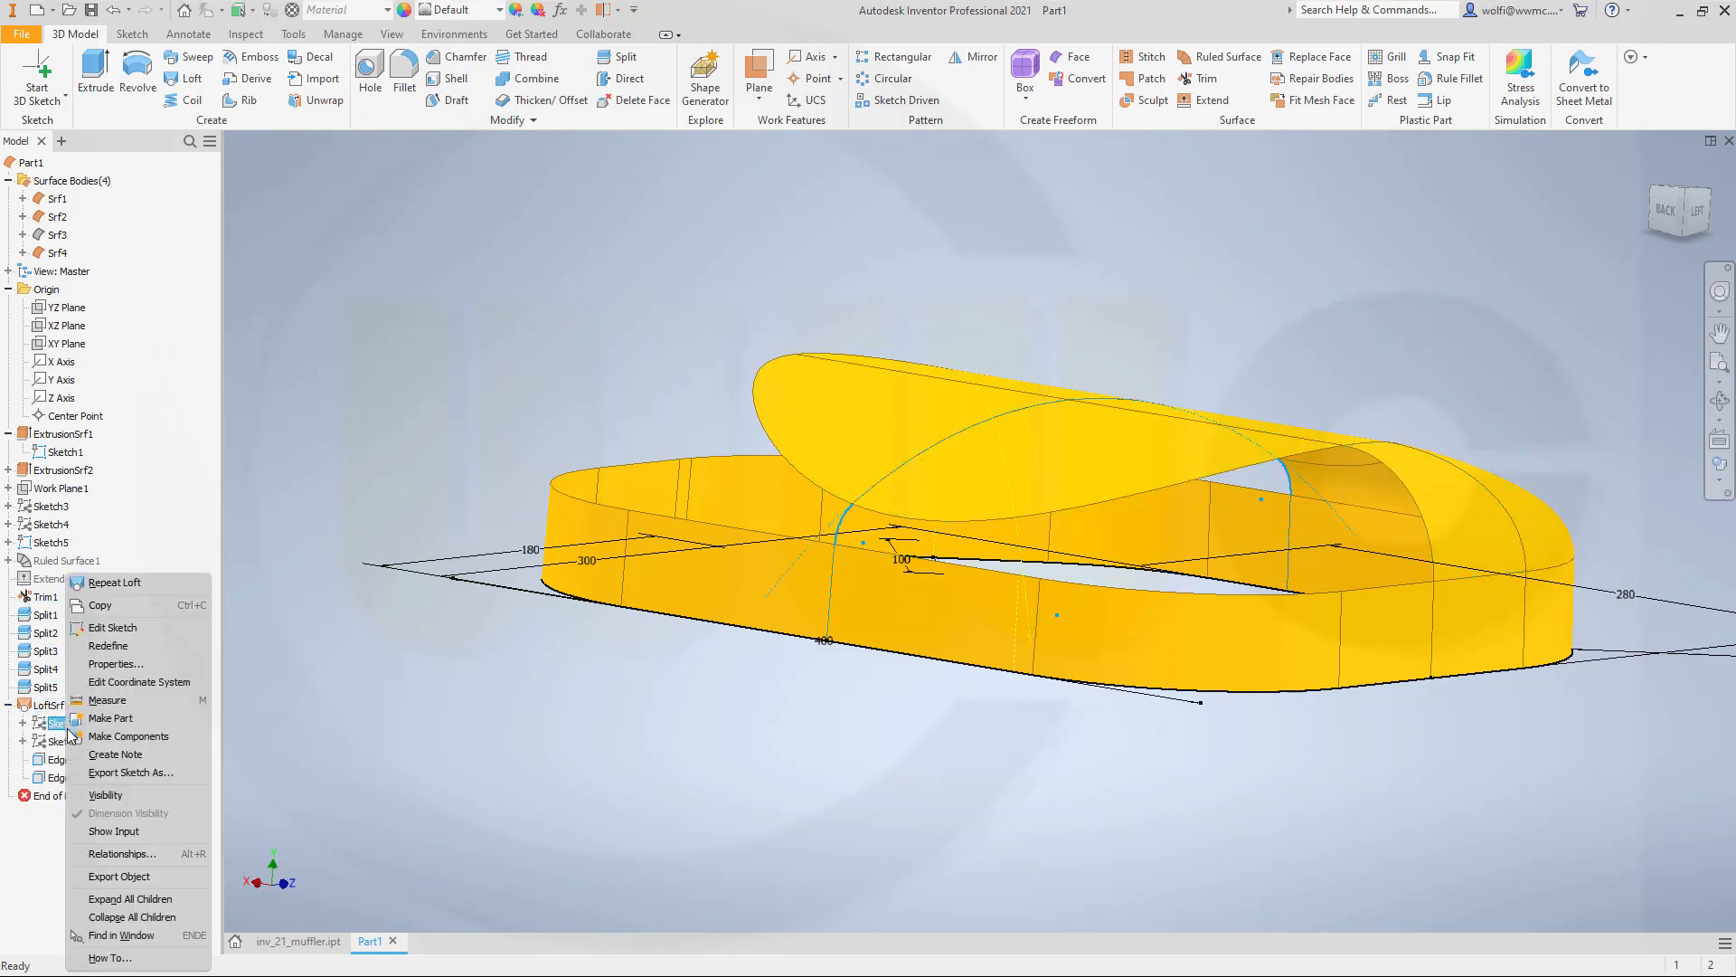
click(85, 801)
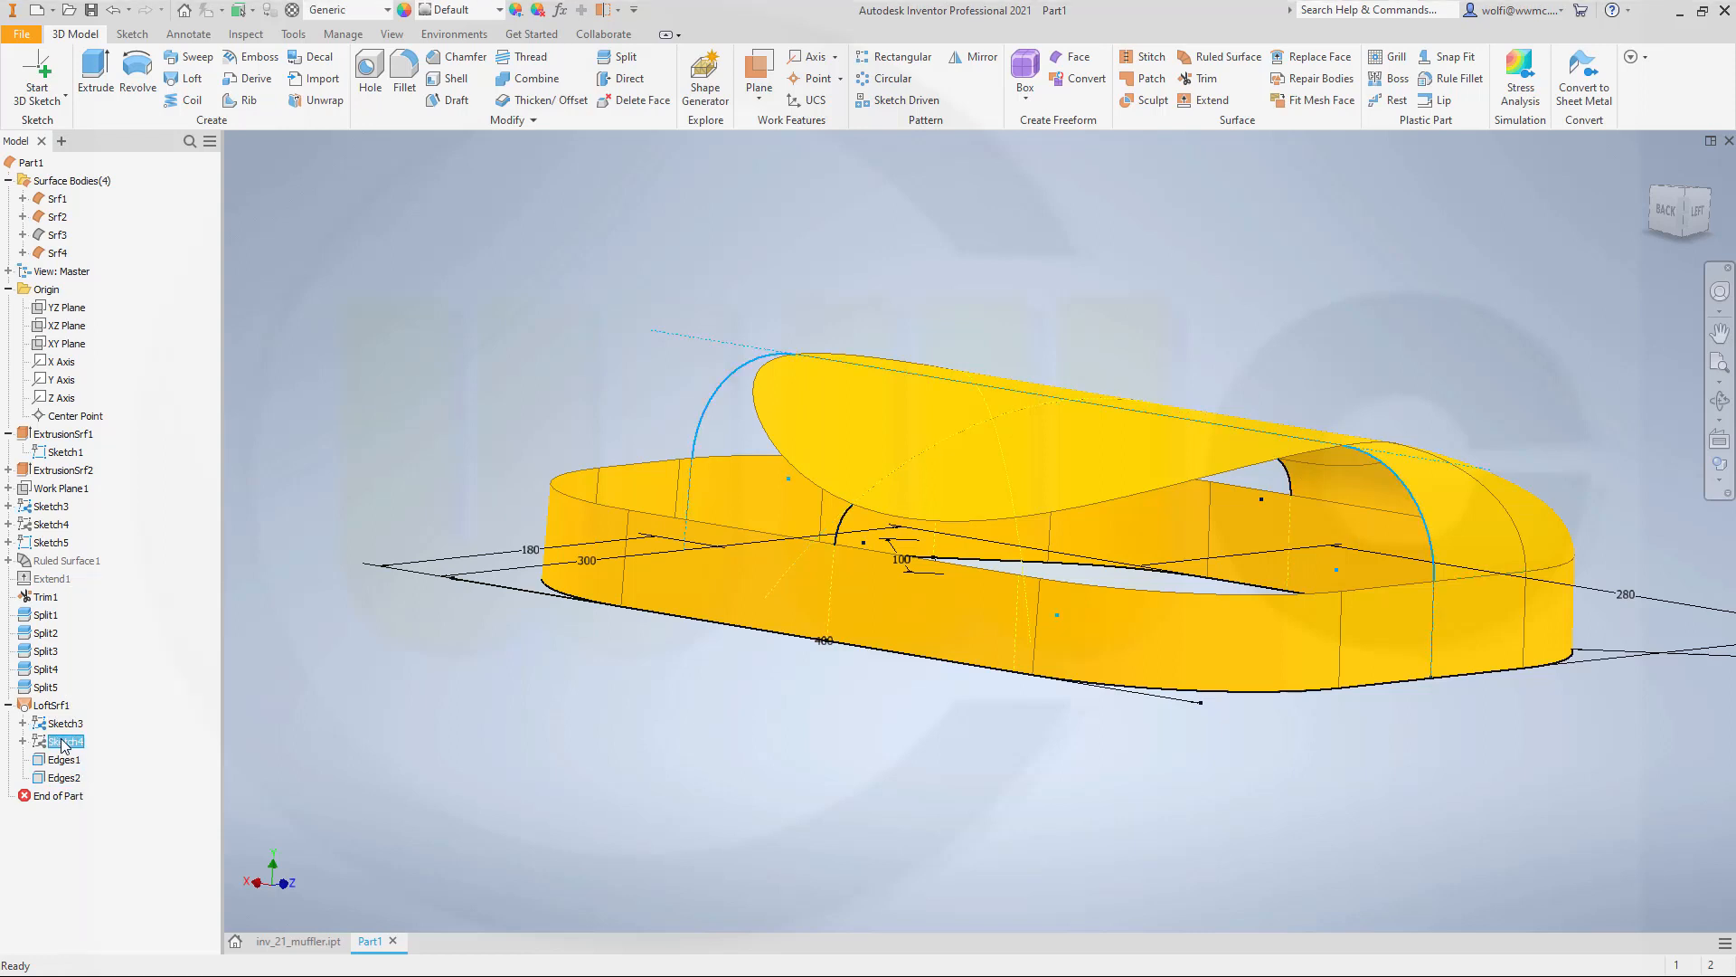
right_click(60, 742)
click(90, 801)
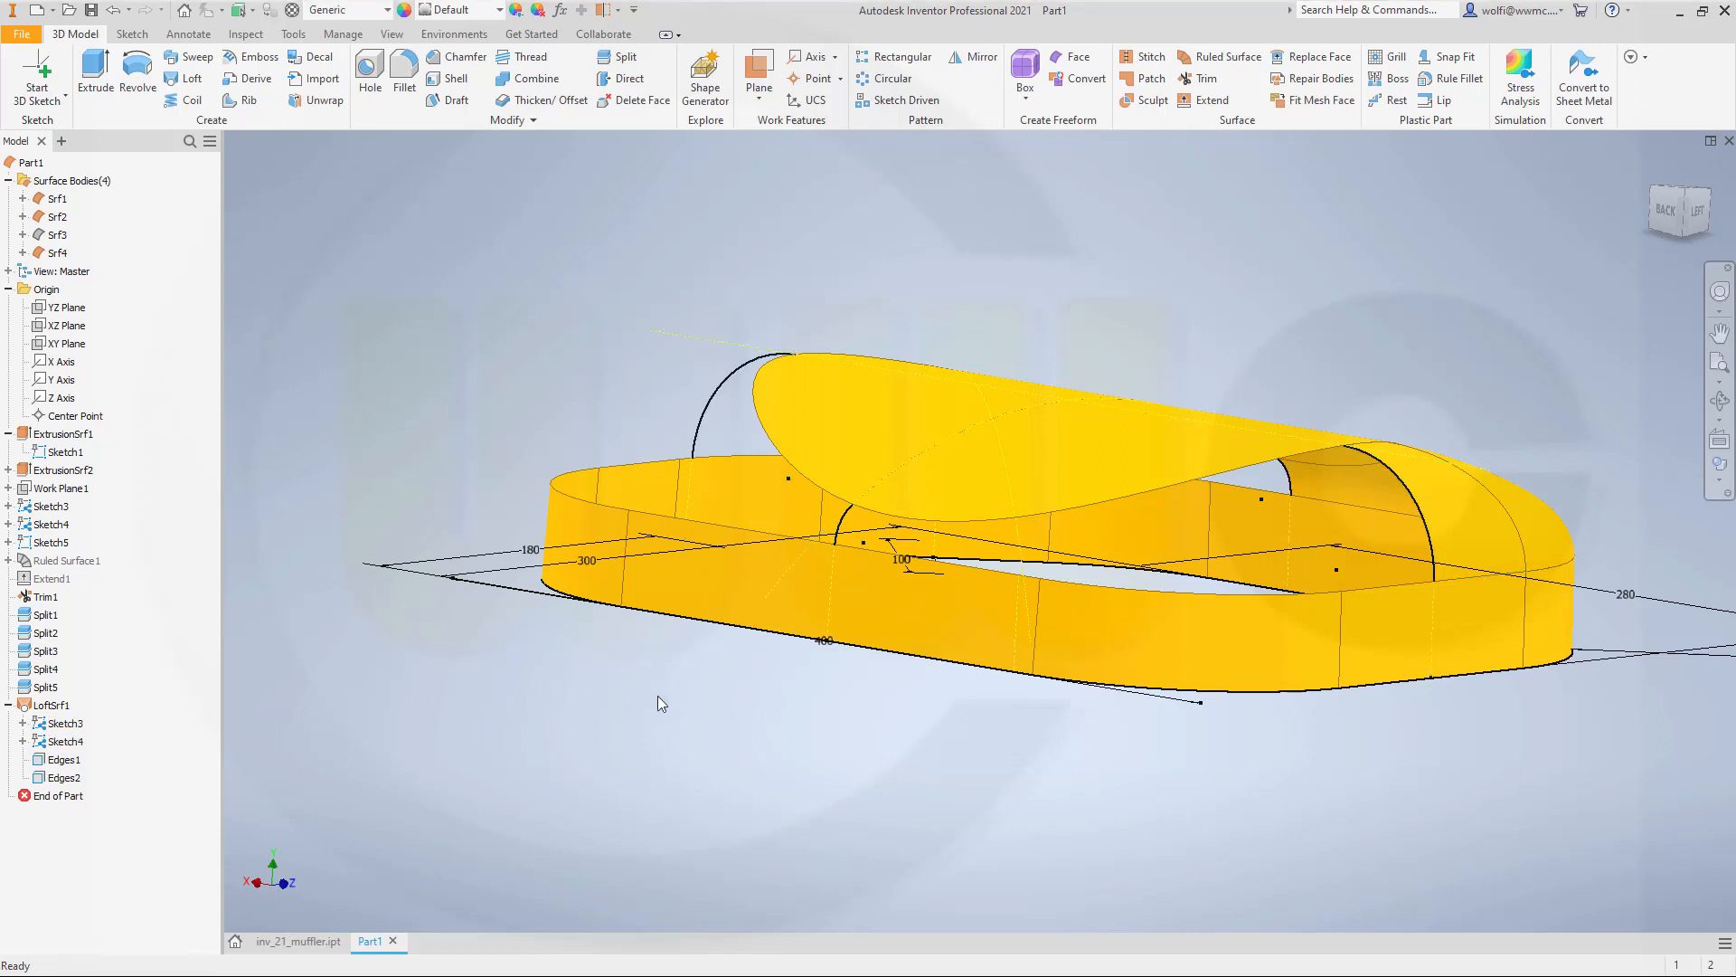
Set up a surface loft between the top surface's back quarter edge beside the existing loft and the facing upper wall edge chain.
click(186, 81)
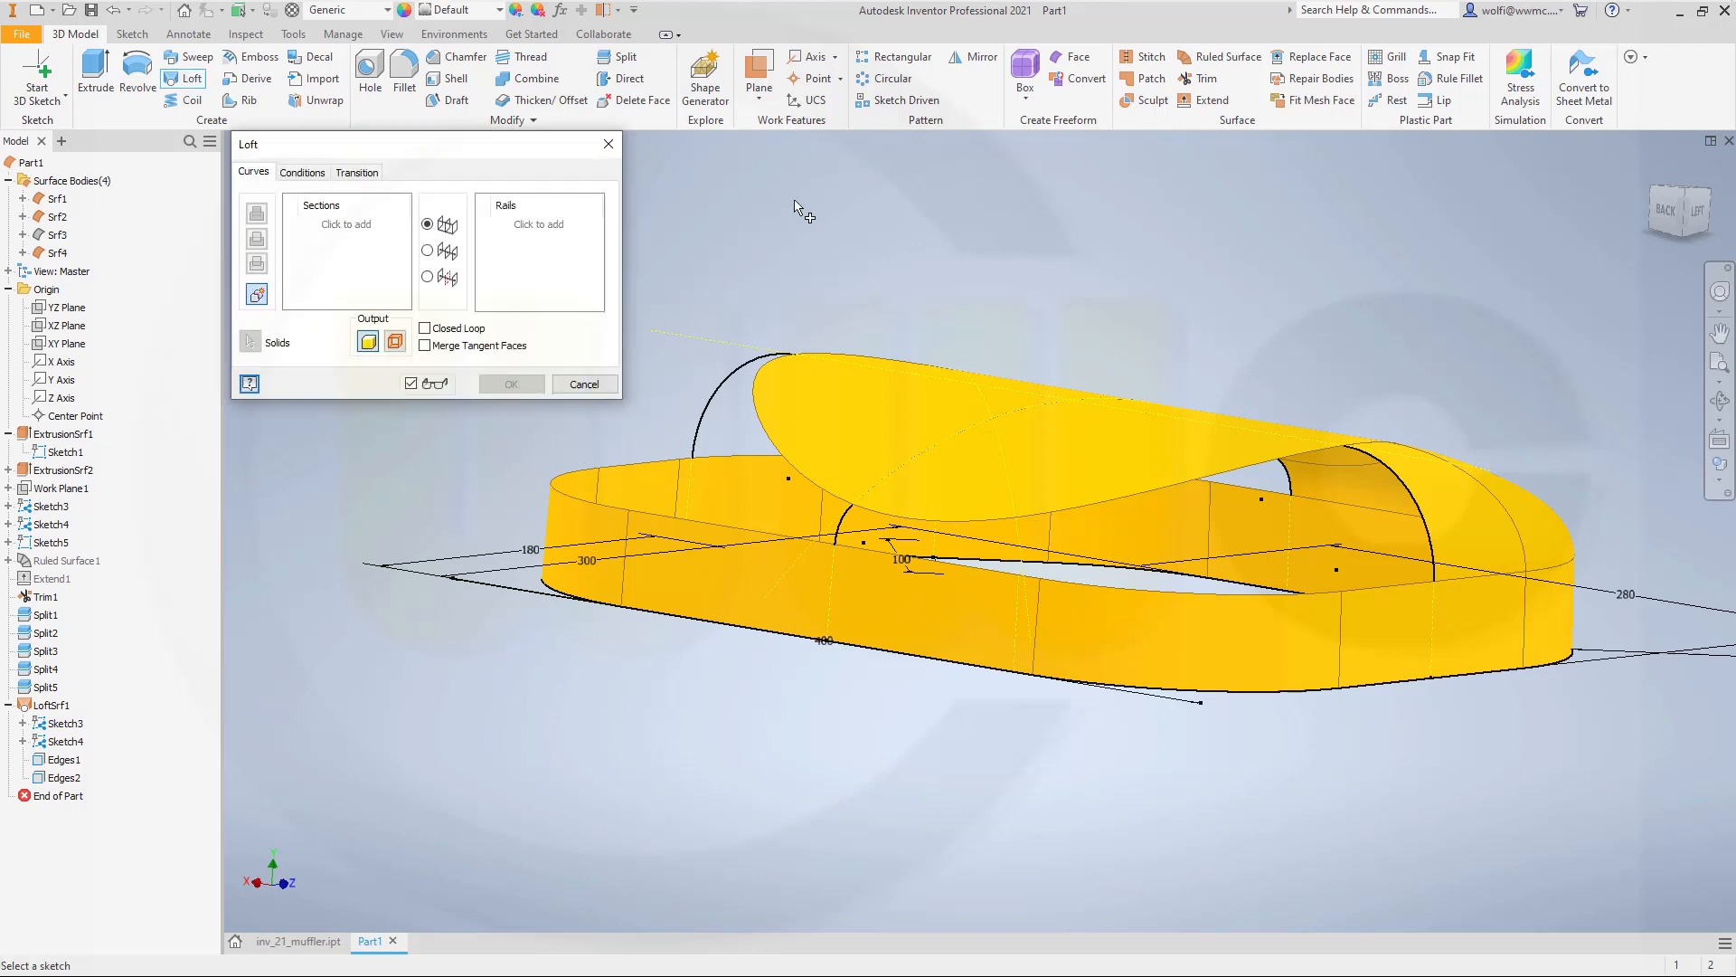
click(395, 342)
click(1098, 507)
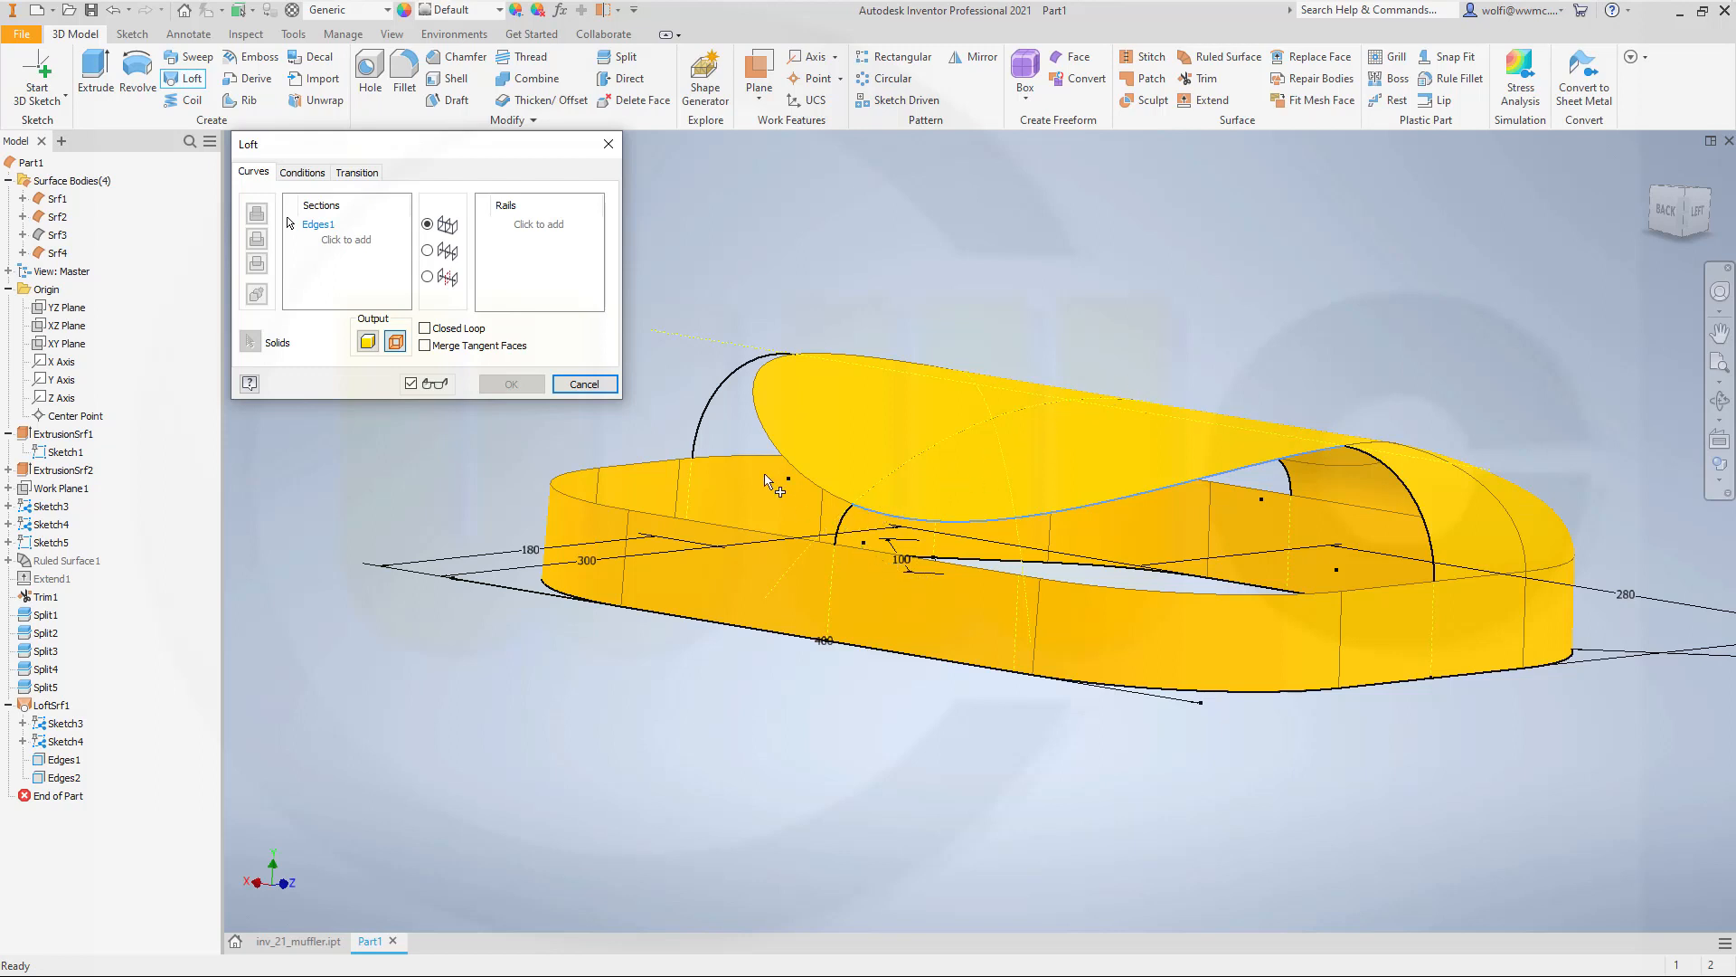
click(353, 240)
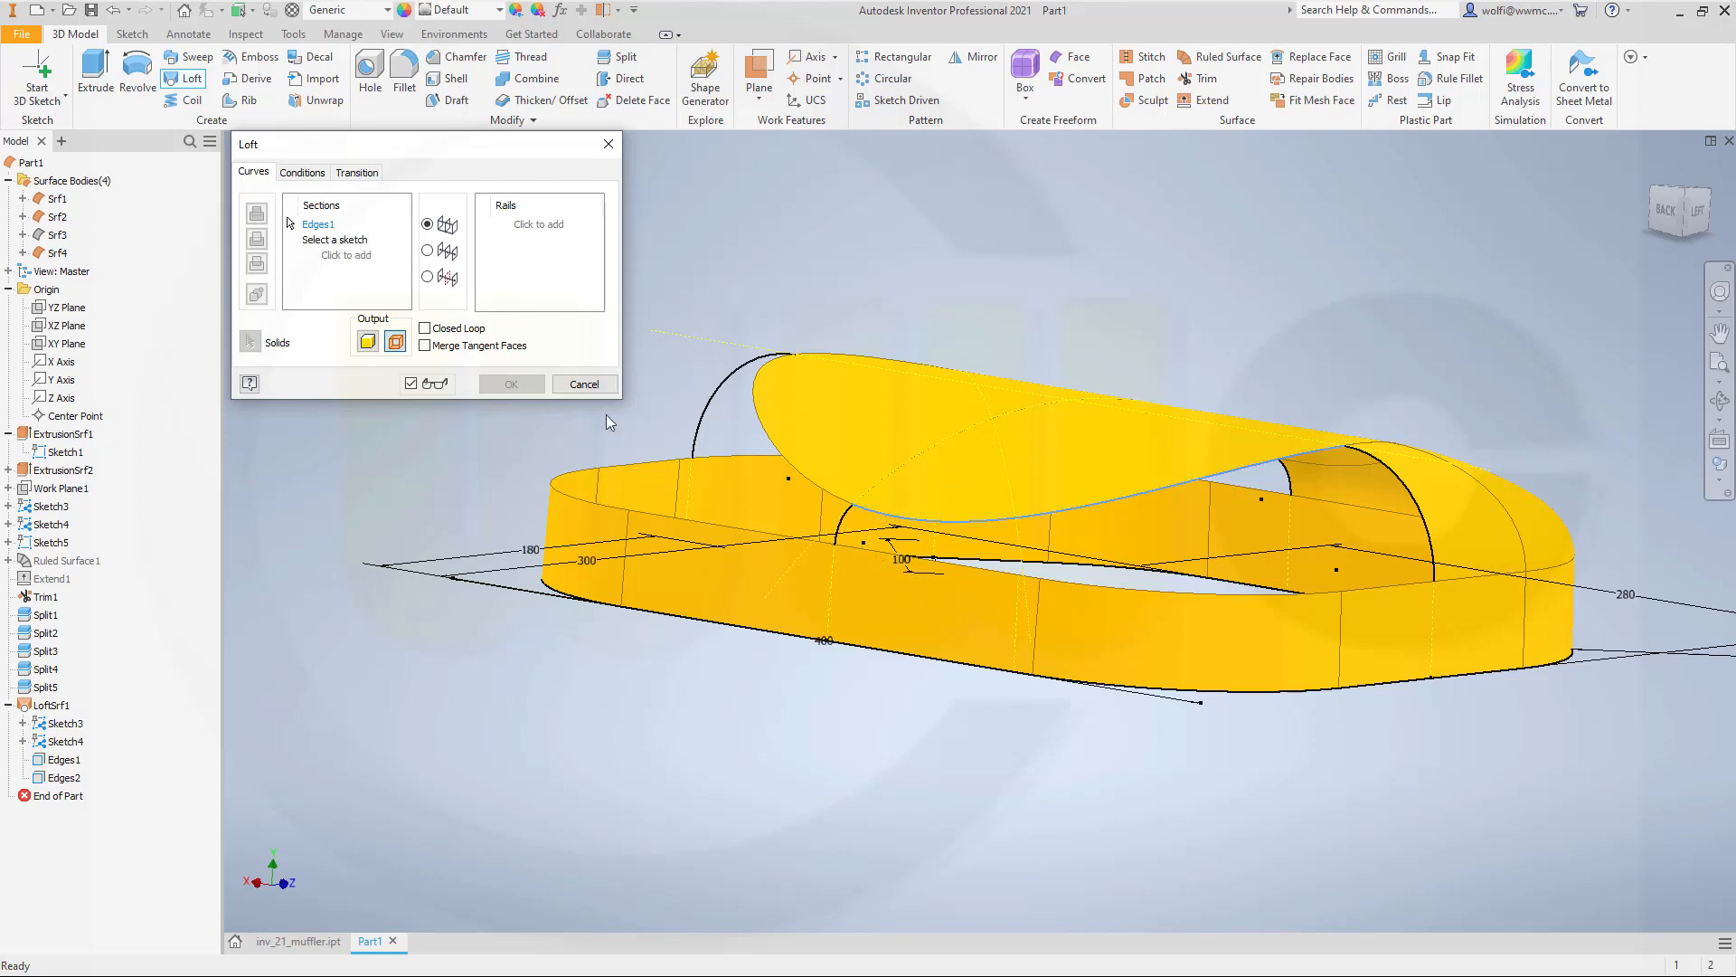
click(857, 554)
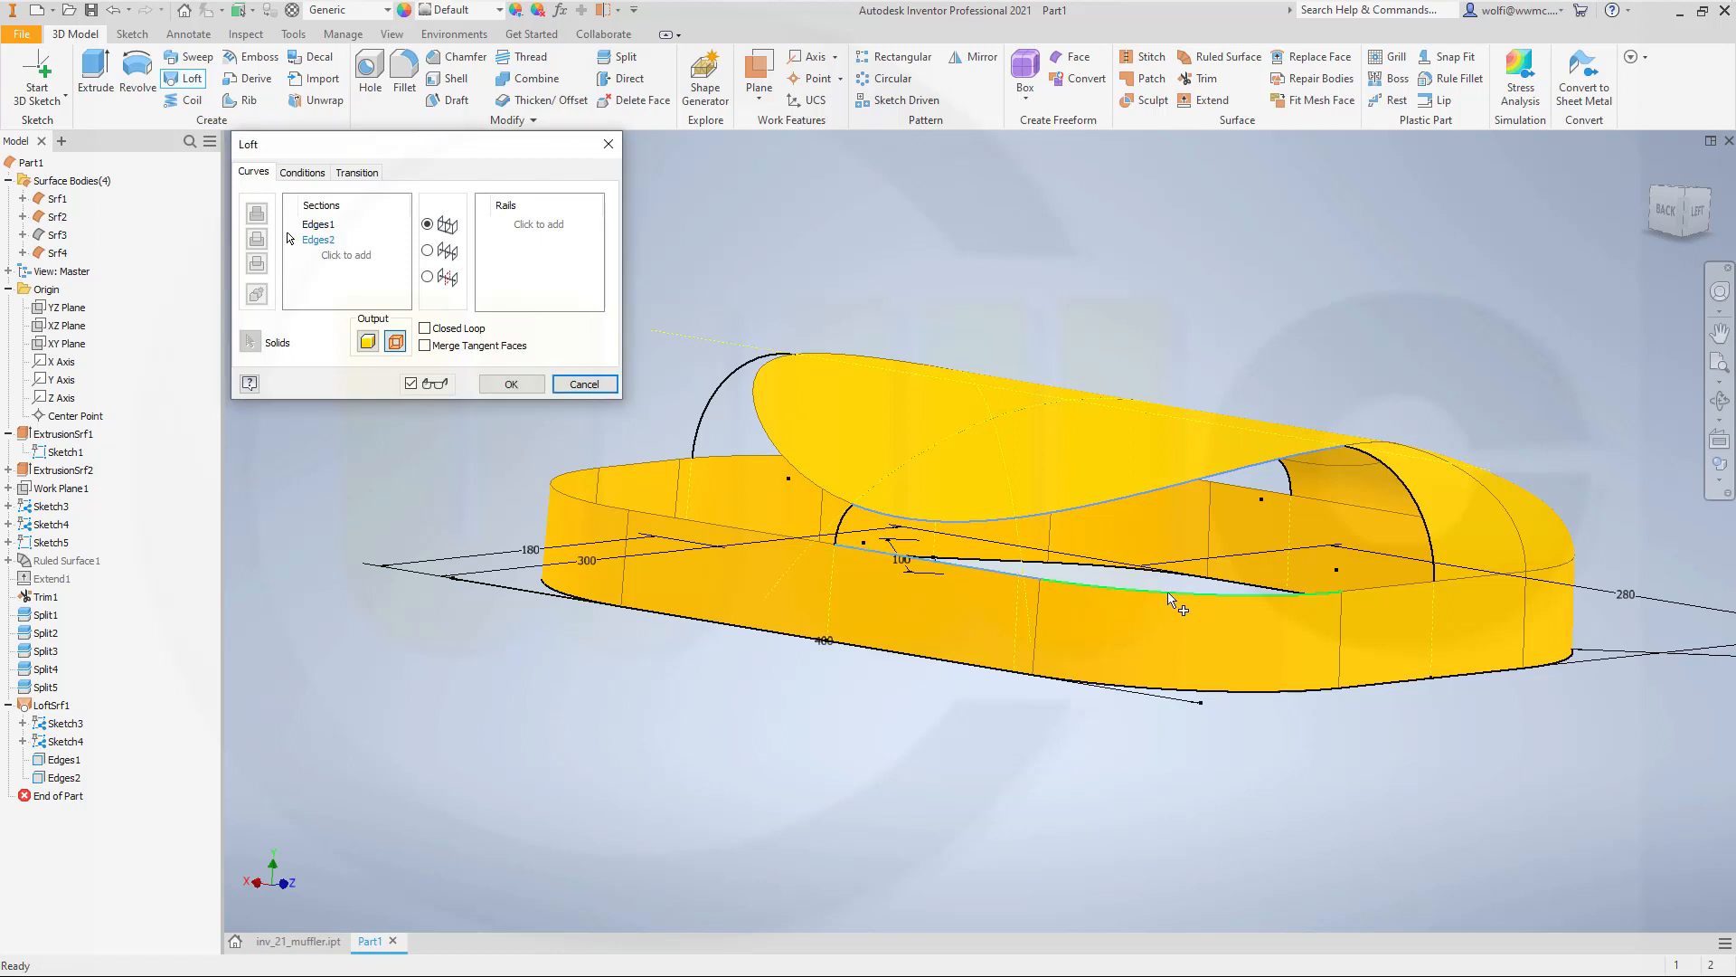
click(1175, 586)
click(312, 240)
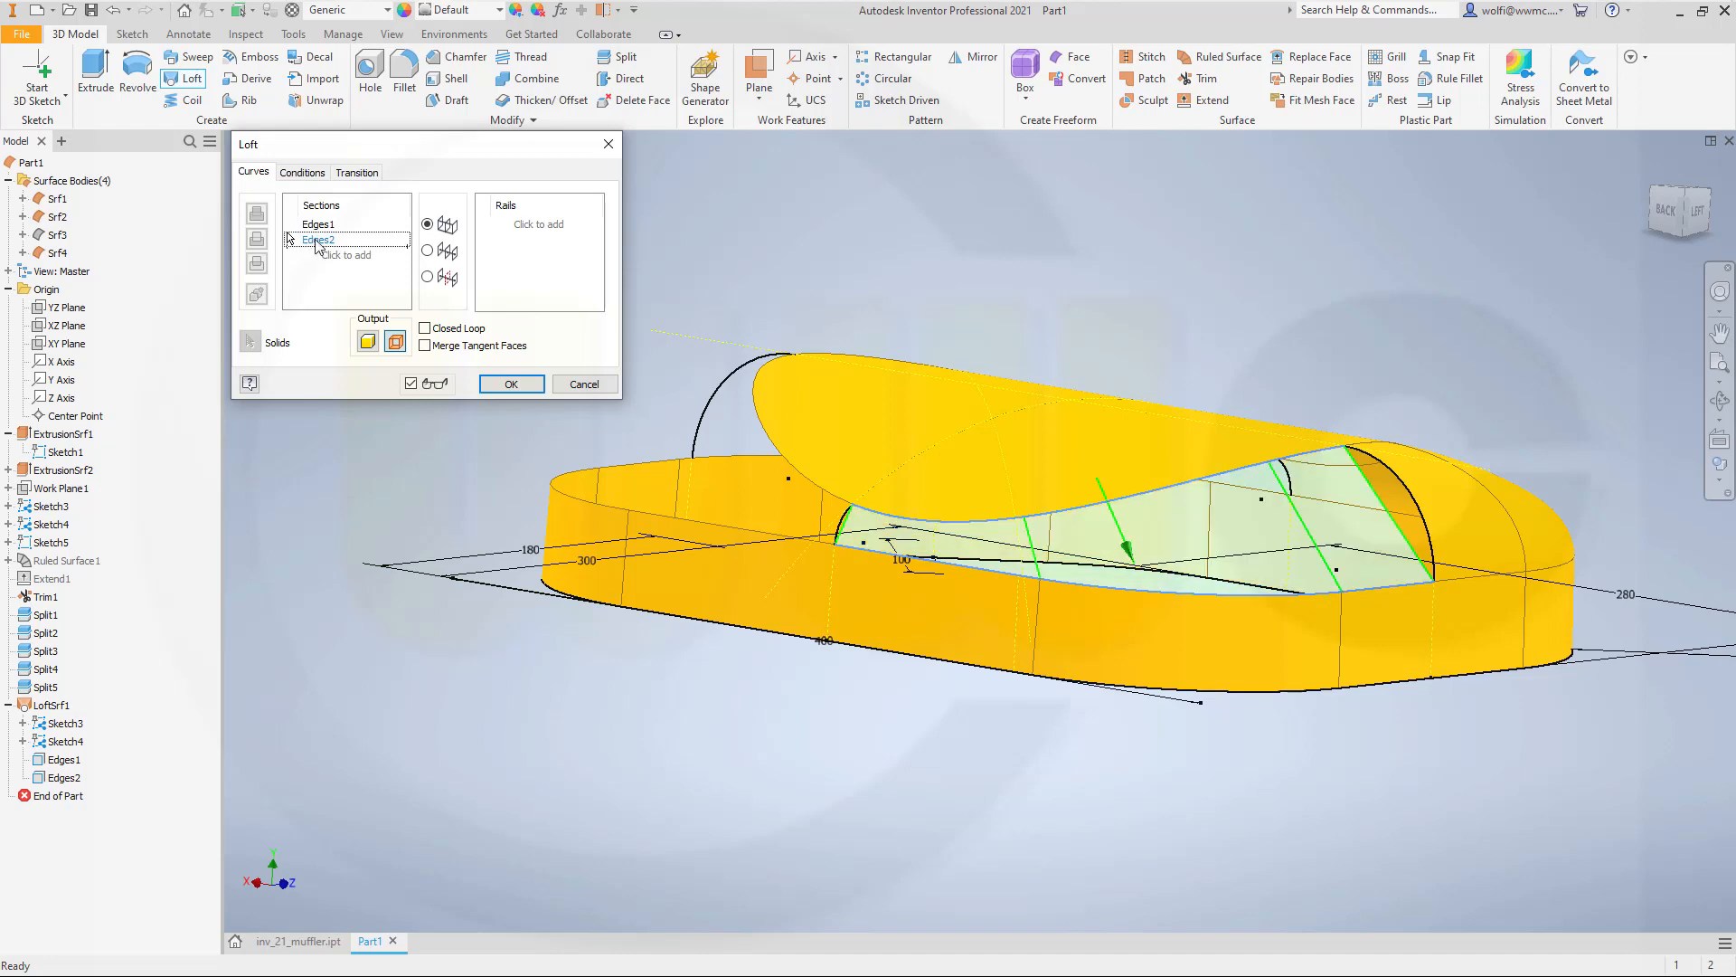
shift+middle_drag(853, 339, 784, 323)
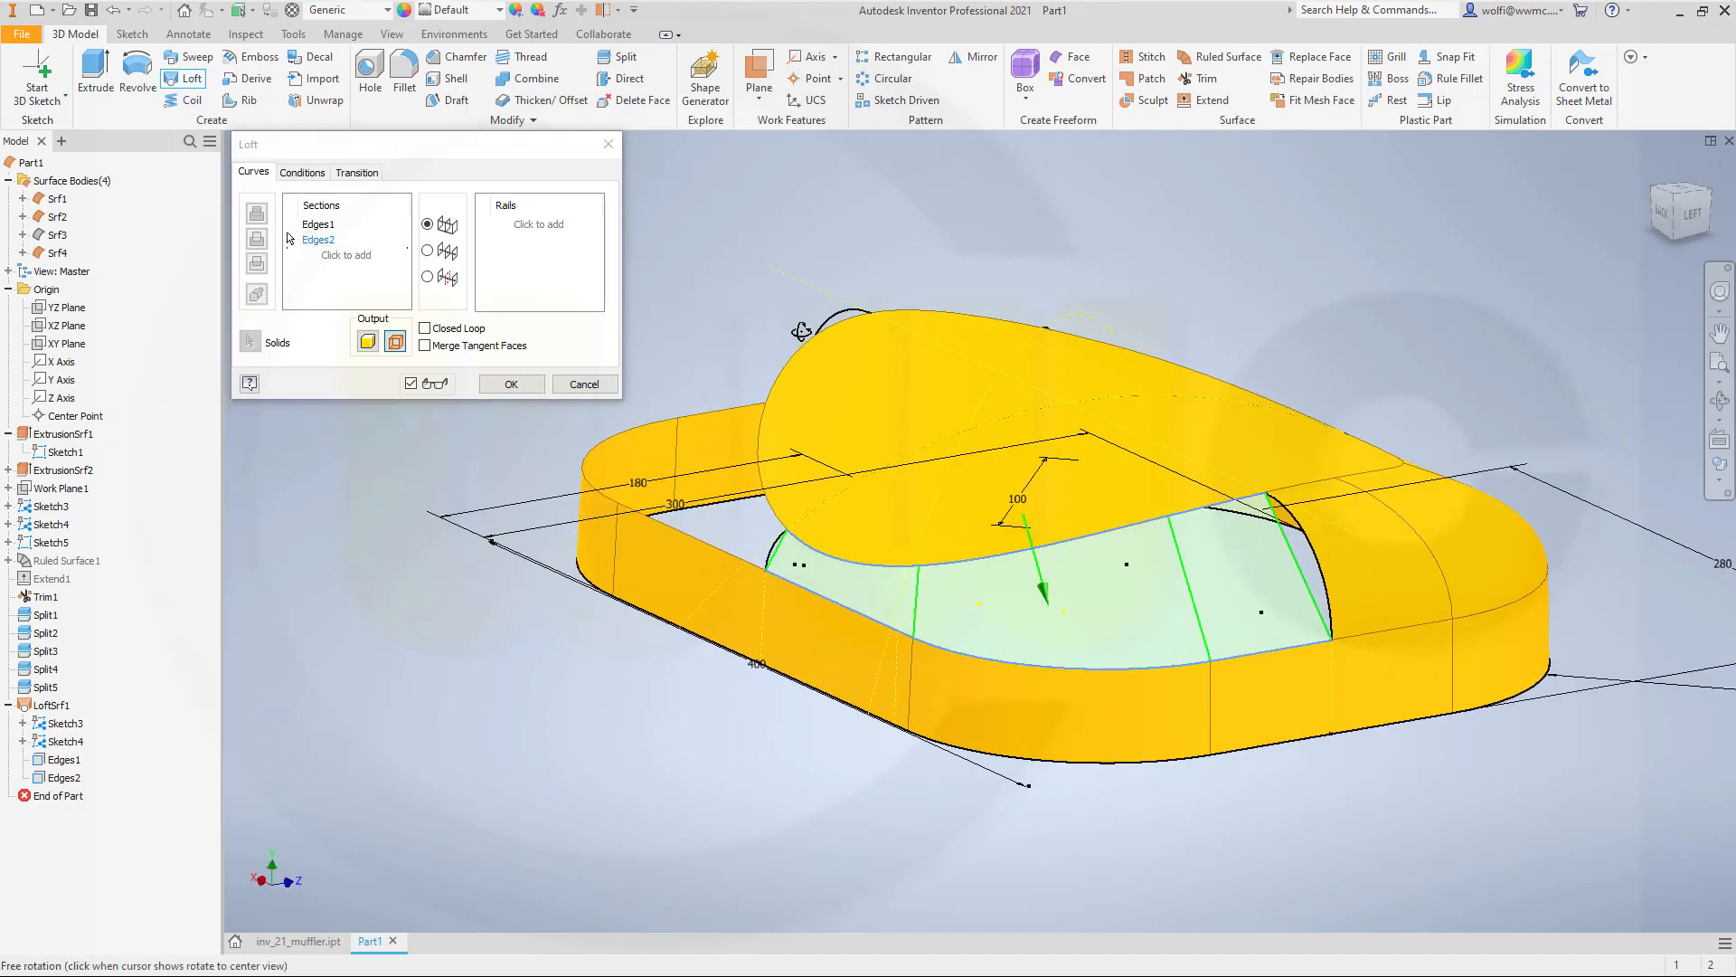
Apply the Tangent Condition to both loft sections, Edges1 and Edges2.
click(304, 171)
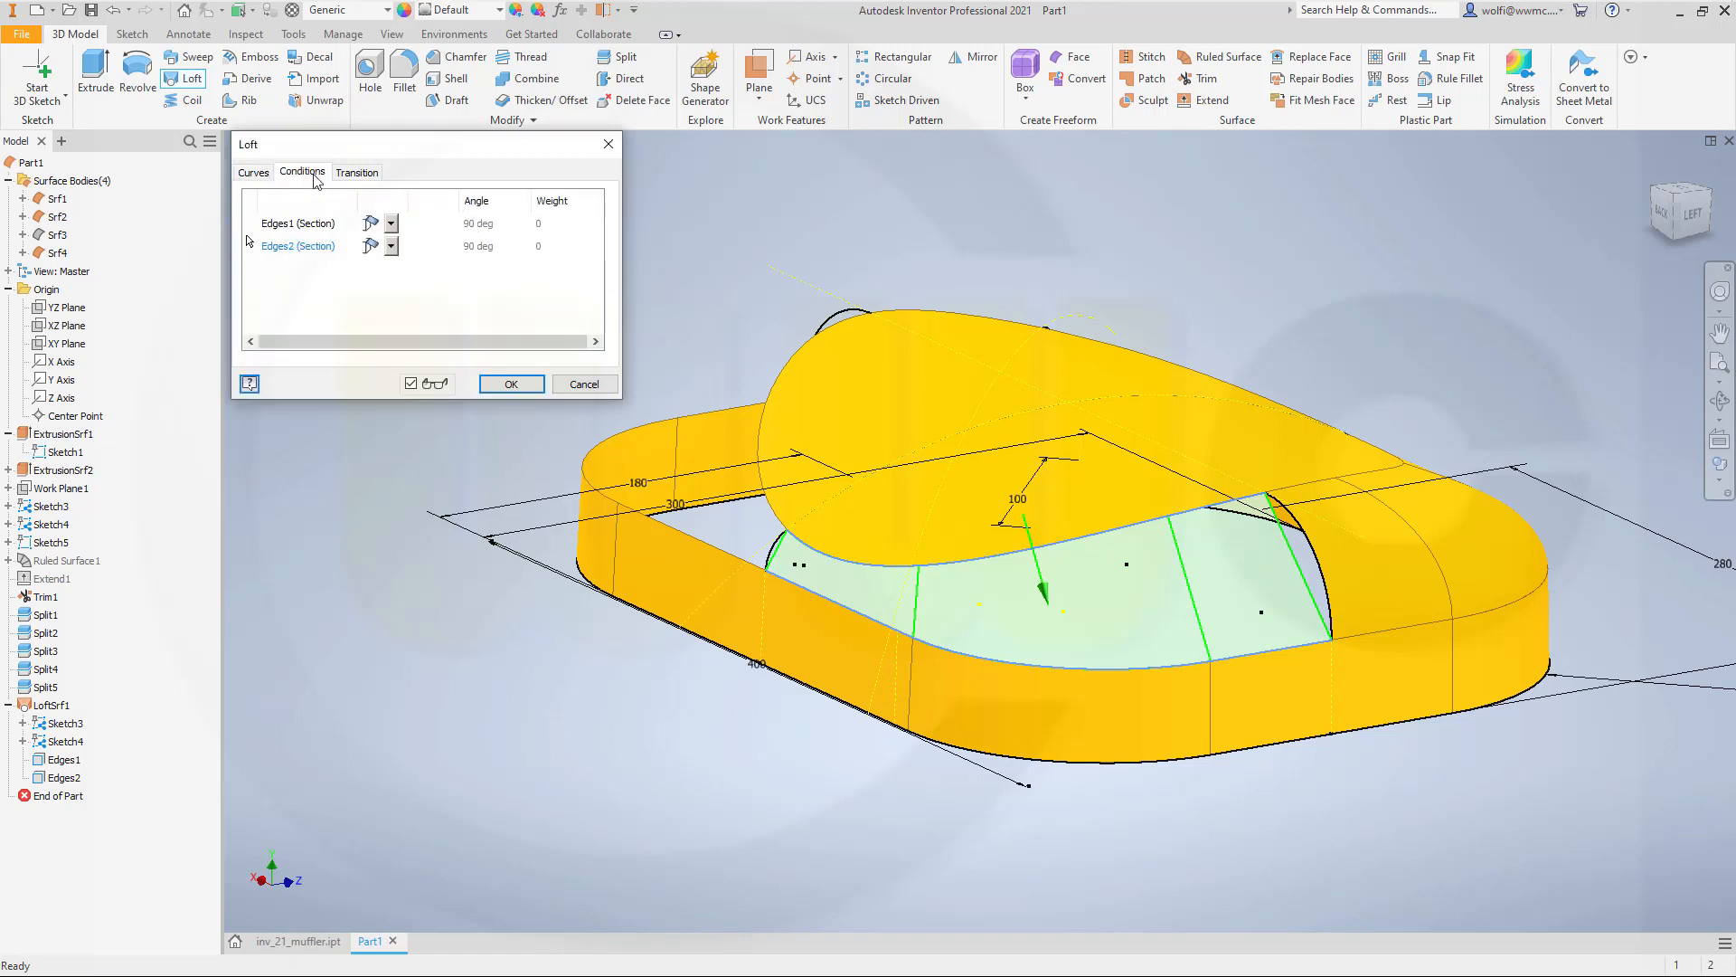
click(390, 223)
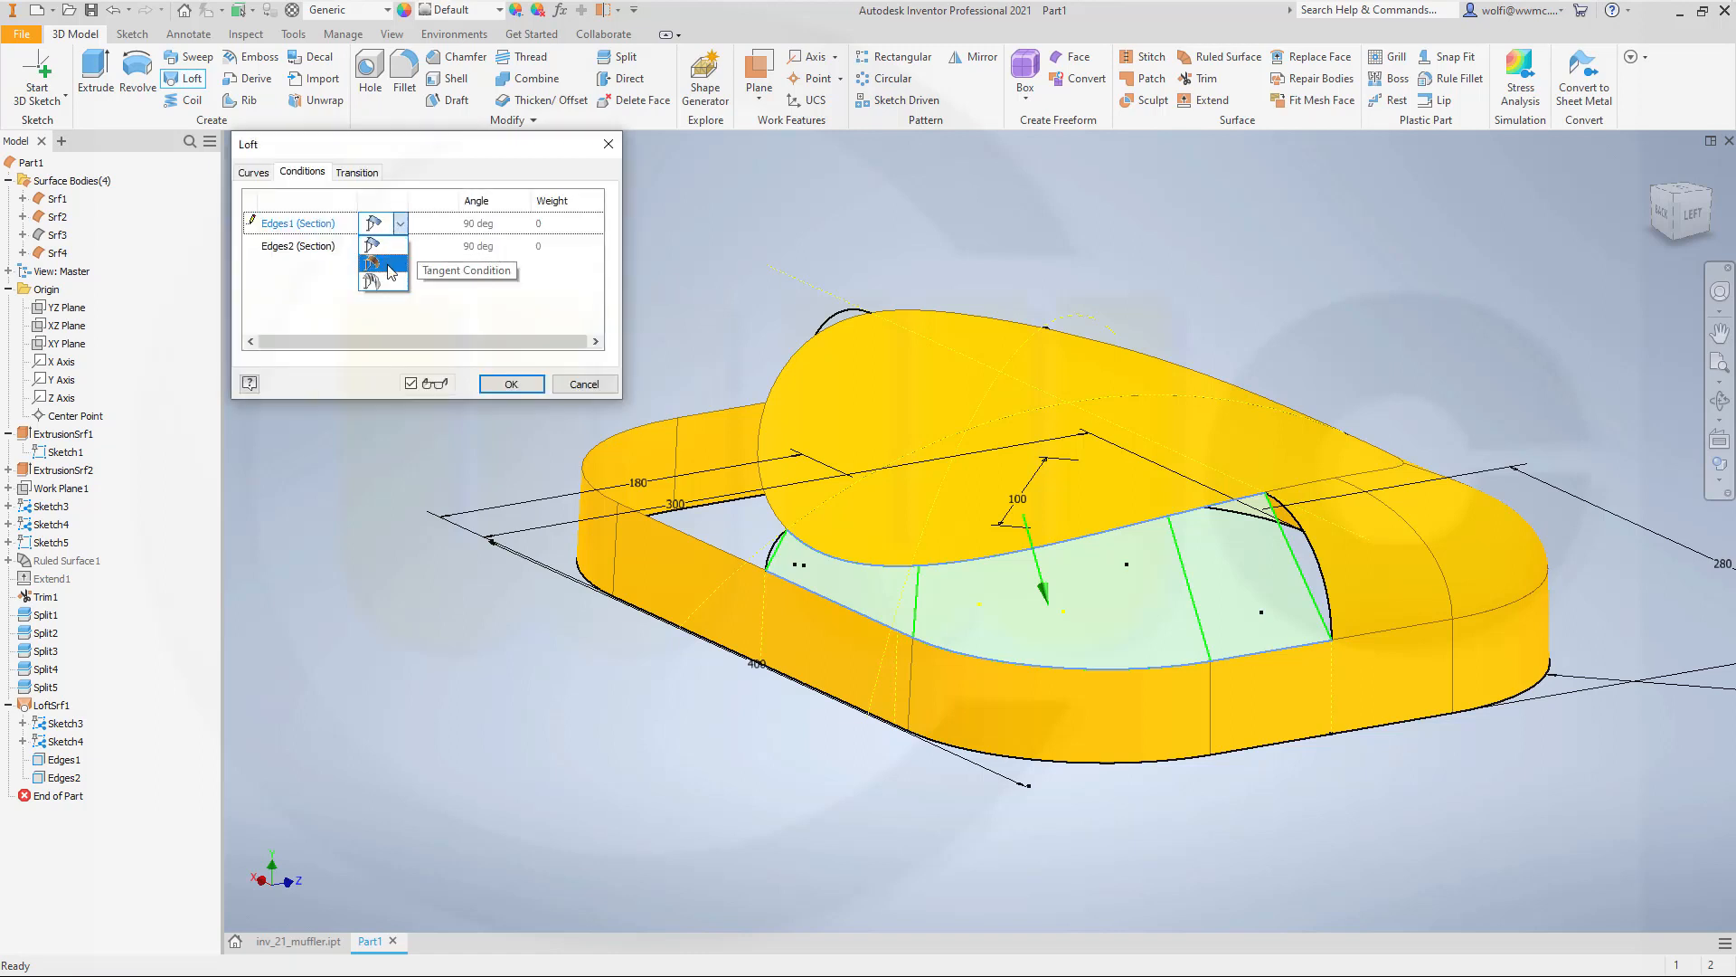
click(389, 252)
click(391, 246)
click(390, 280)
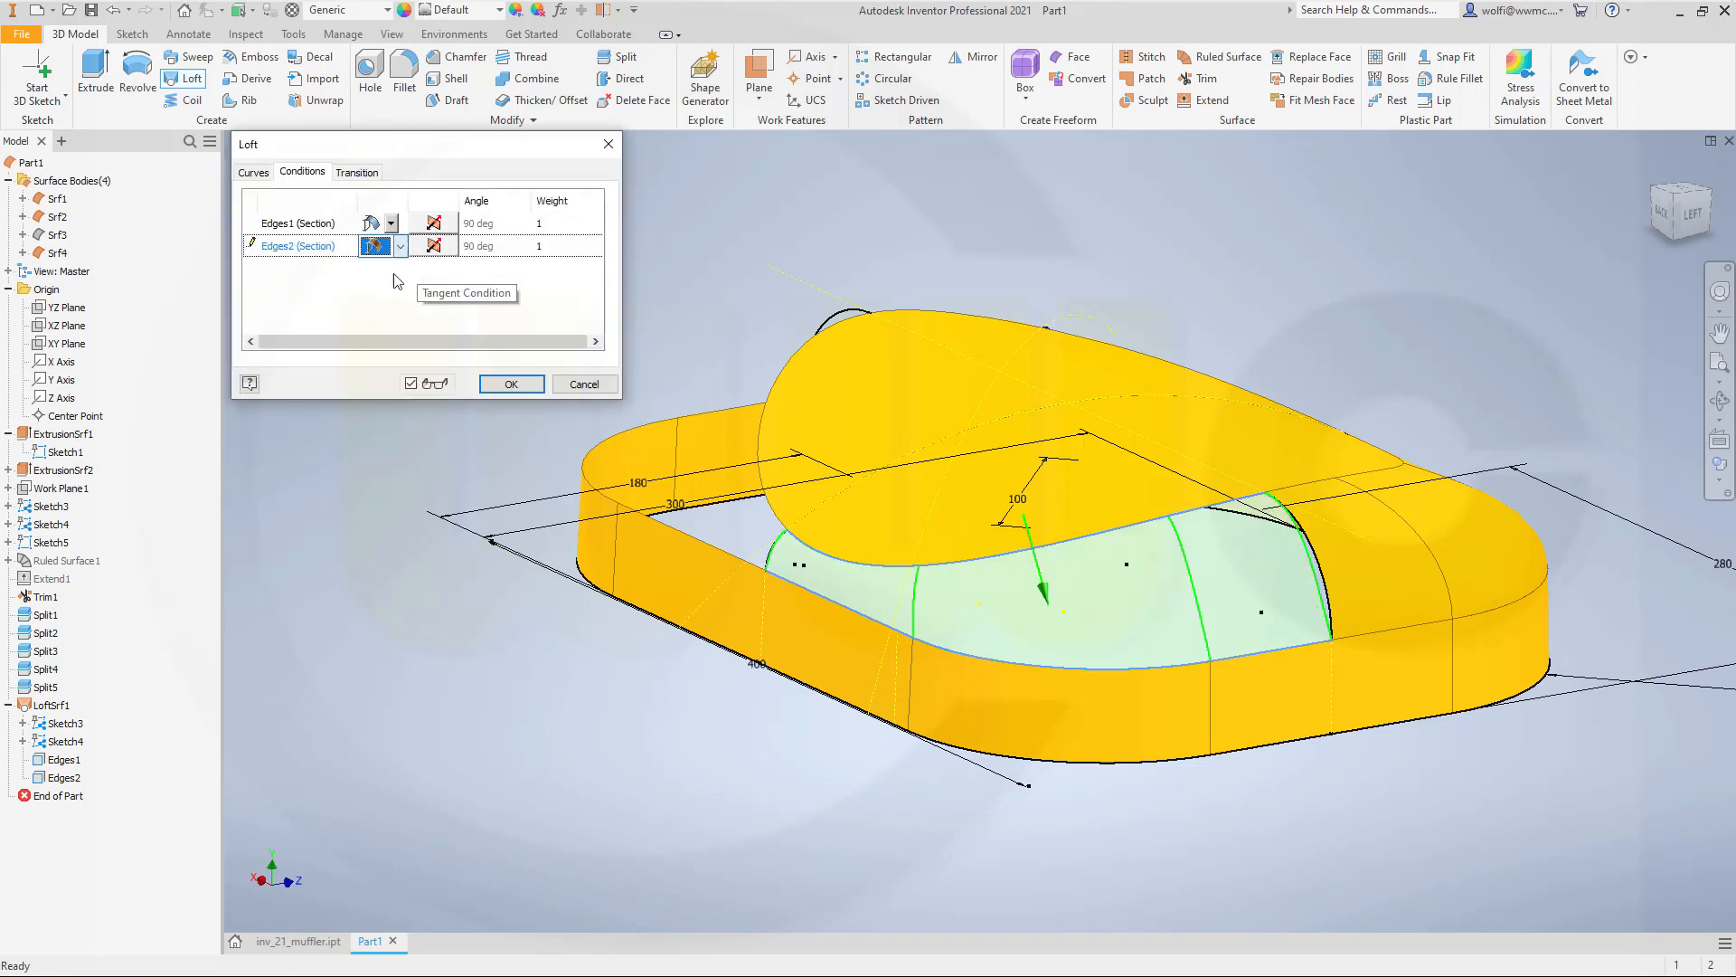
Add the Sketch3 curve and the bordering edge of the existing loft surface as rails for the loft.
click(252, 172)
click(515, 226)
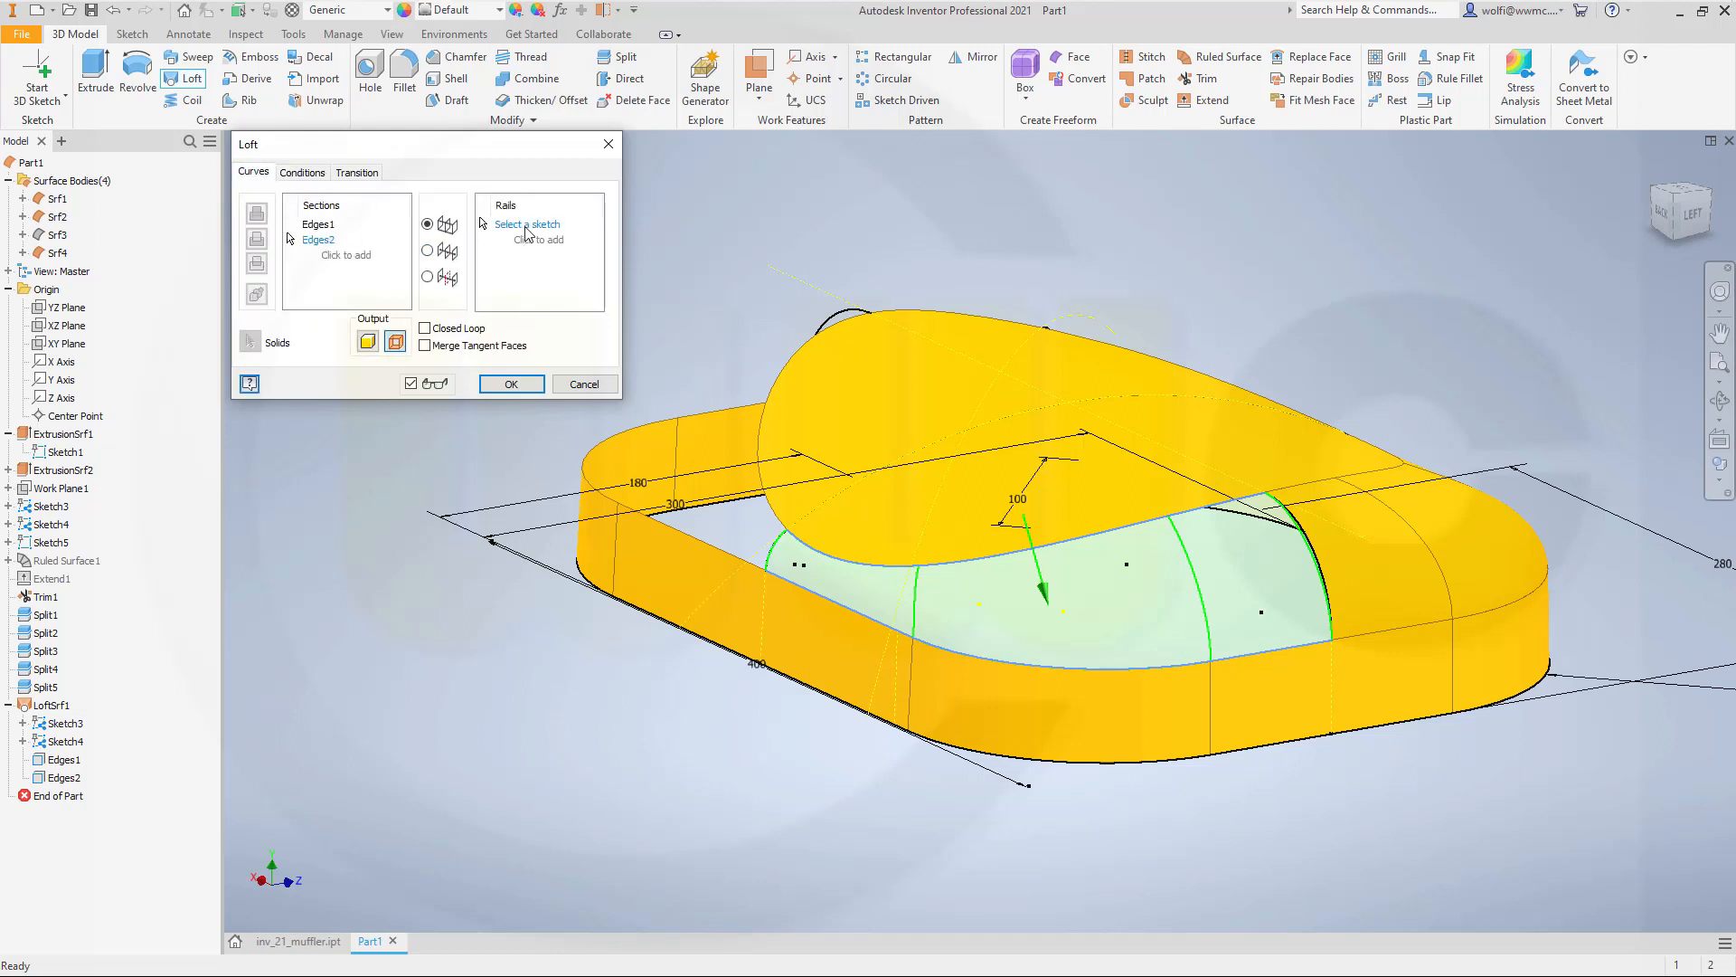
click(775, 559)
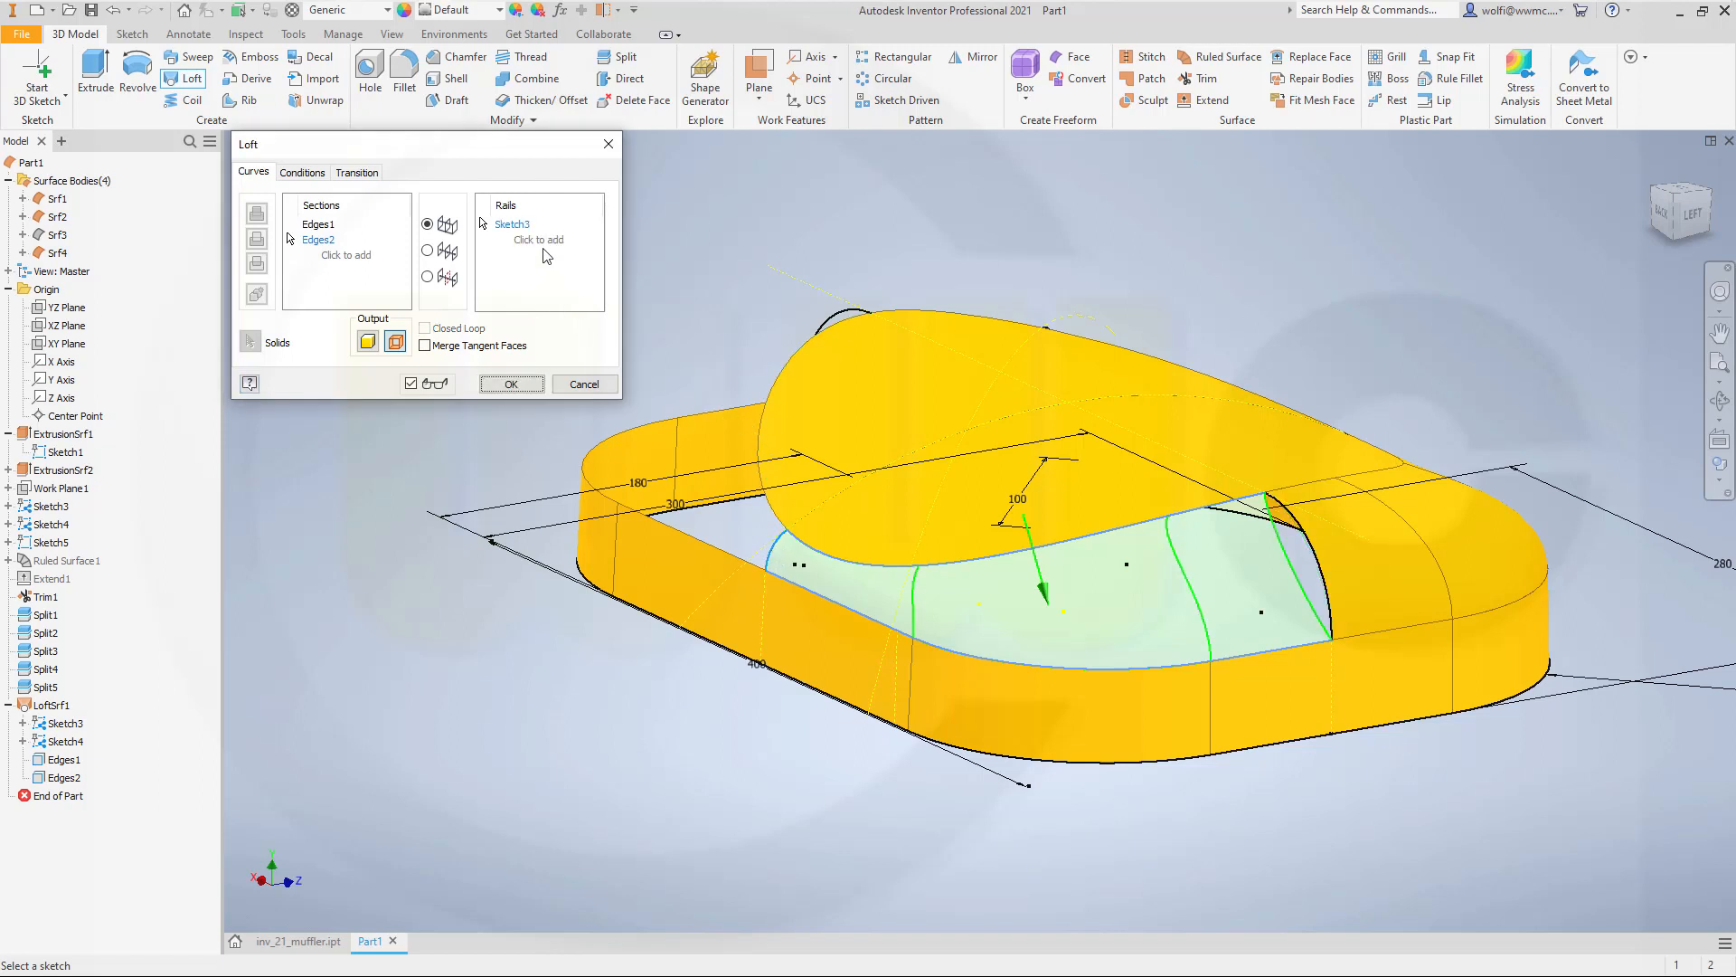
click(540, 241)
click(1331, 599)
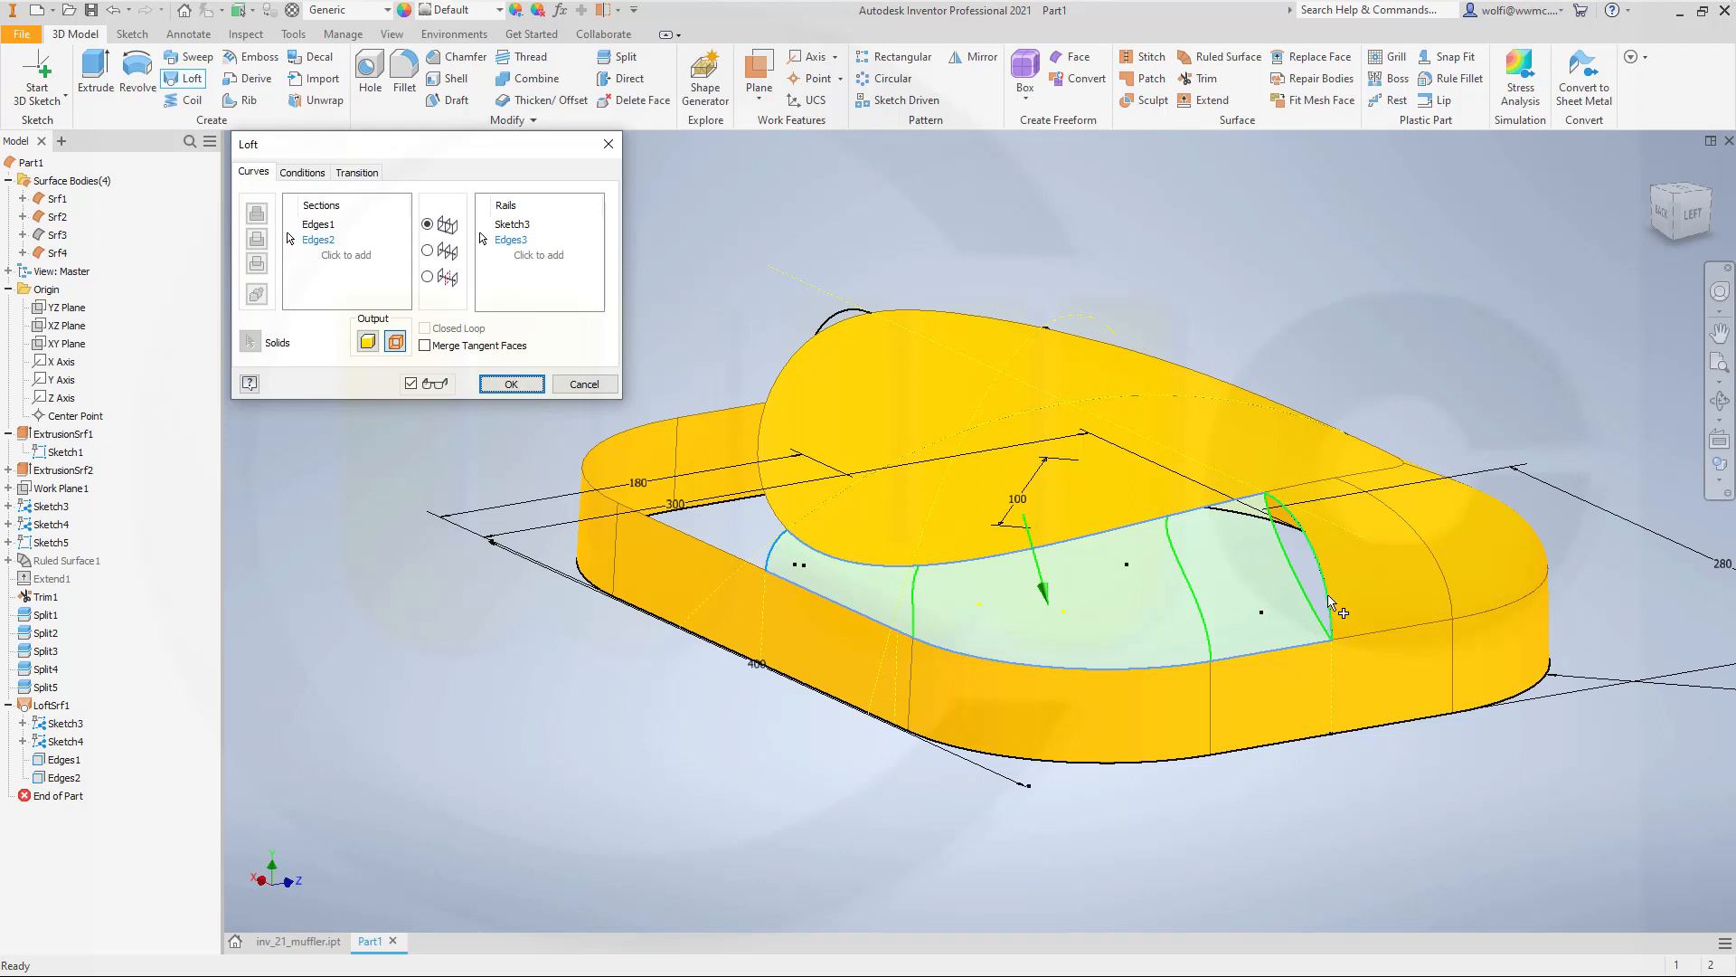
click(518, 241)
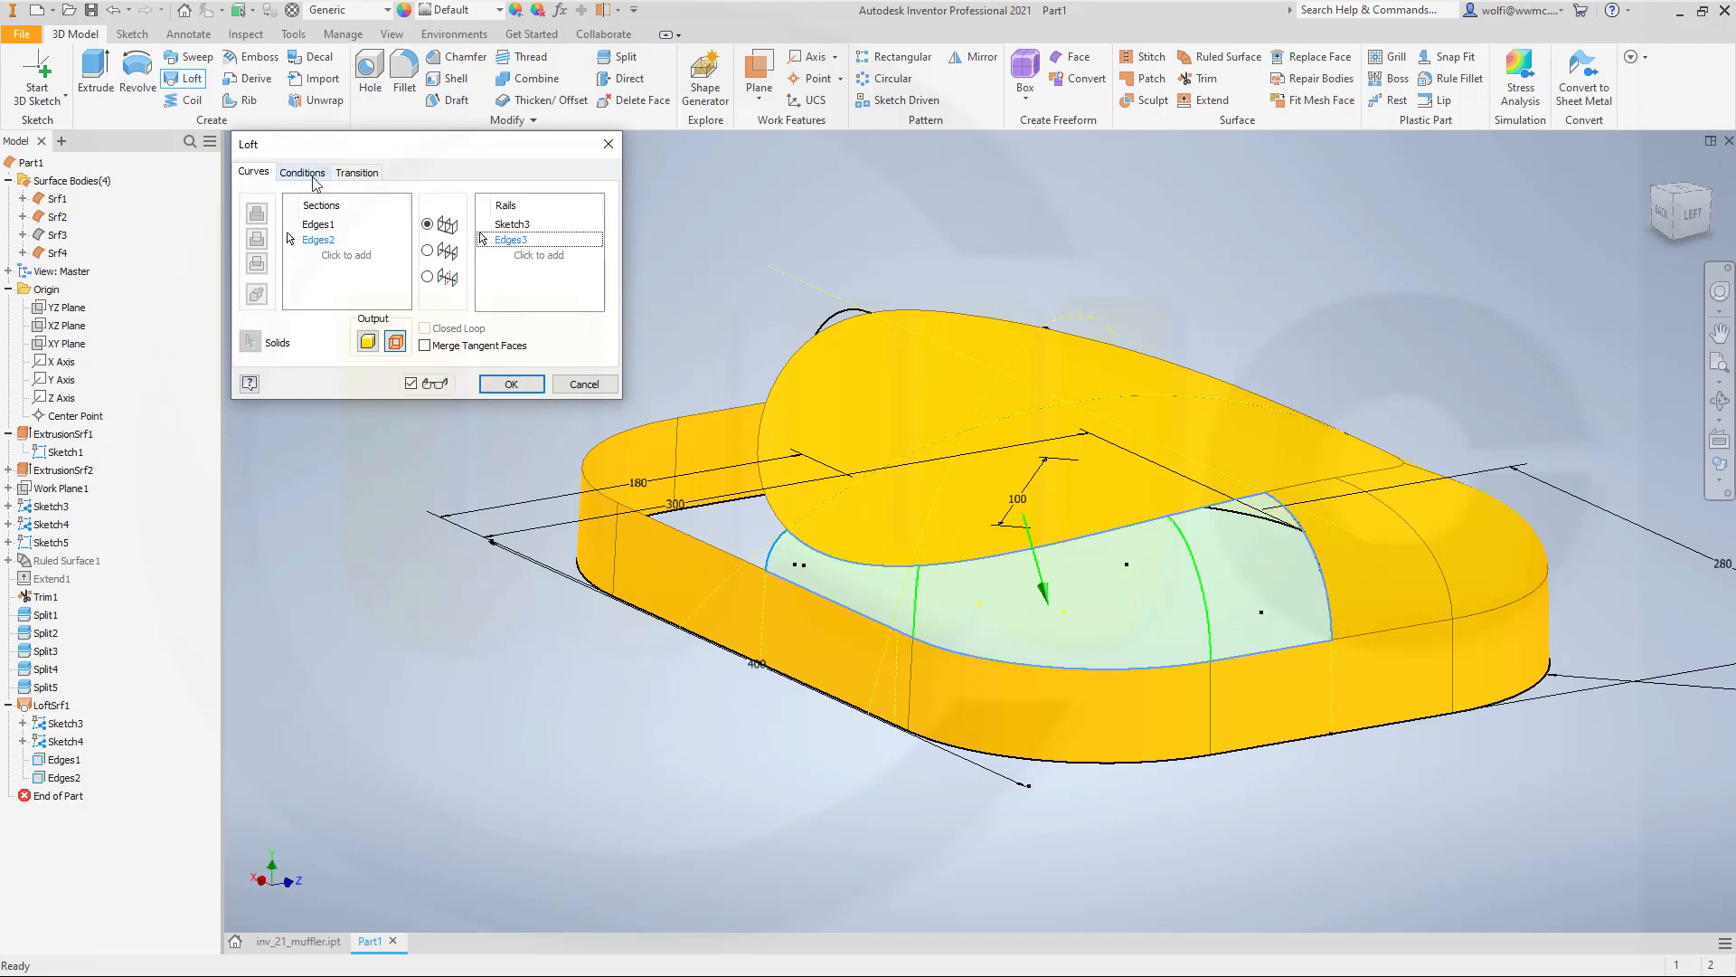
Apply the tangent condition to the Edges3 rail and create the side loft surface.
click(302, 172)
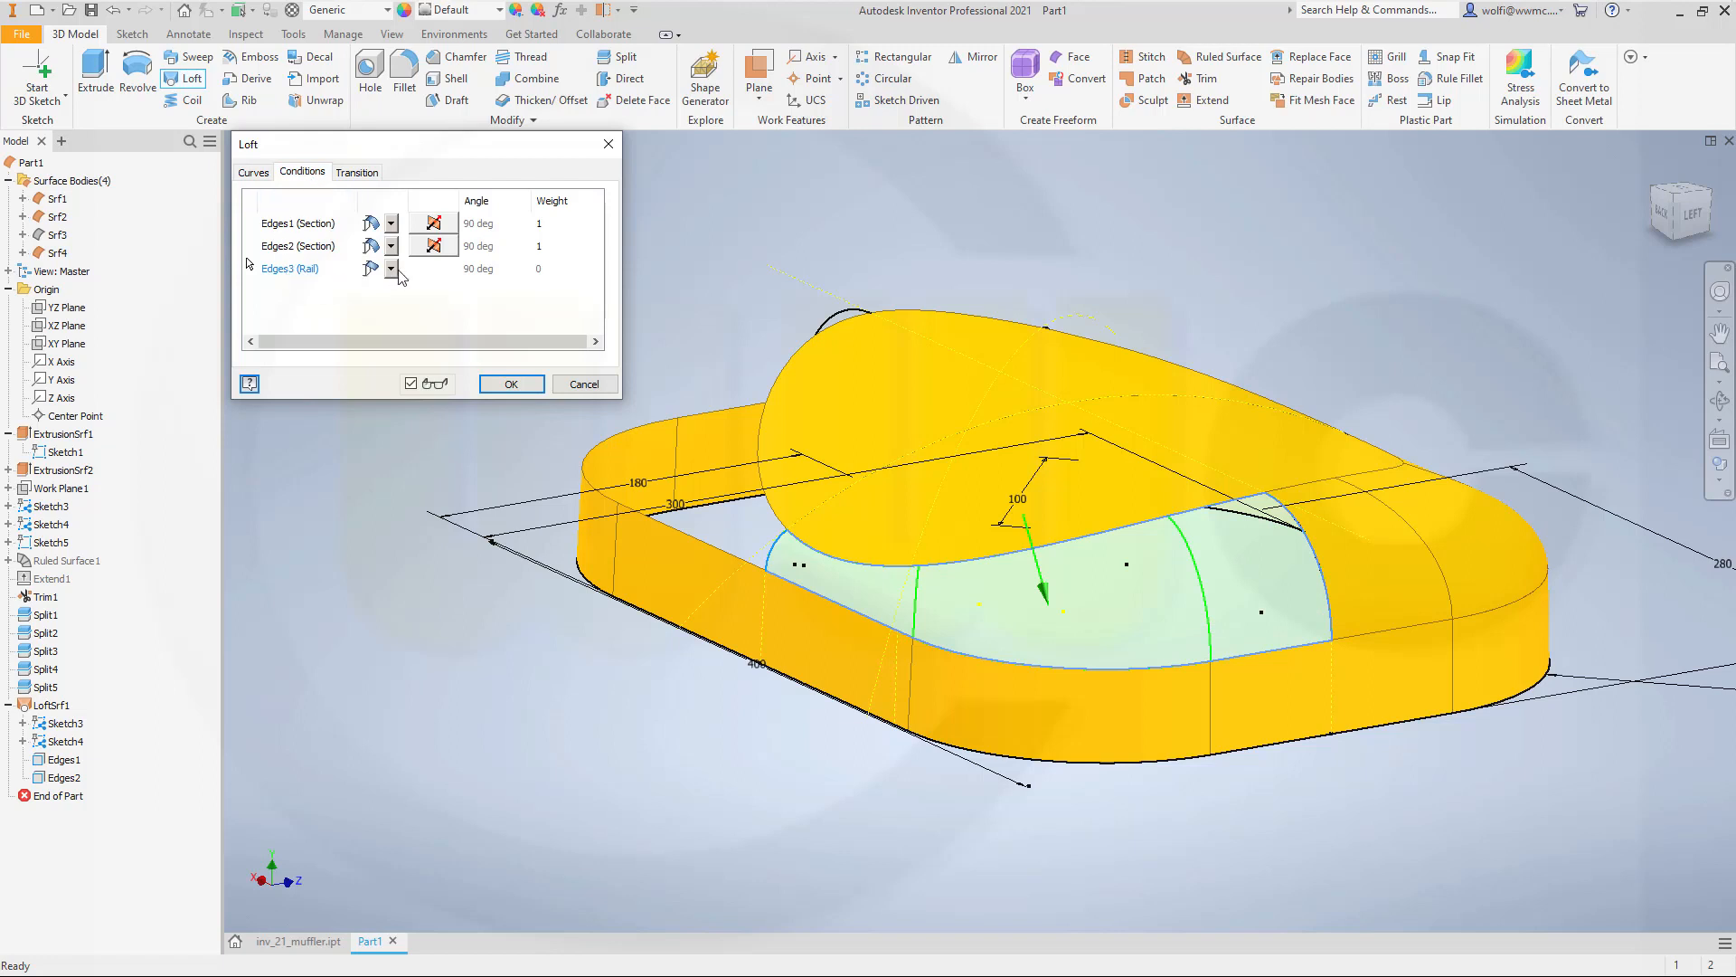
click(392, 270)
click(390, 309)
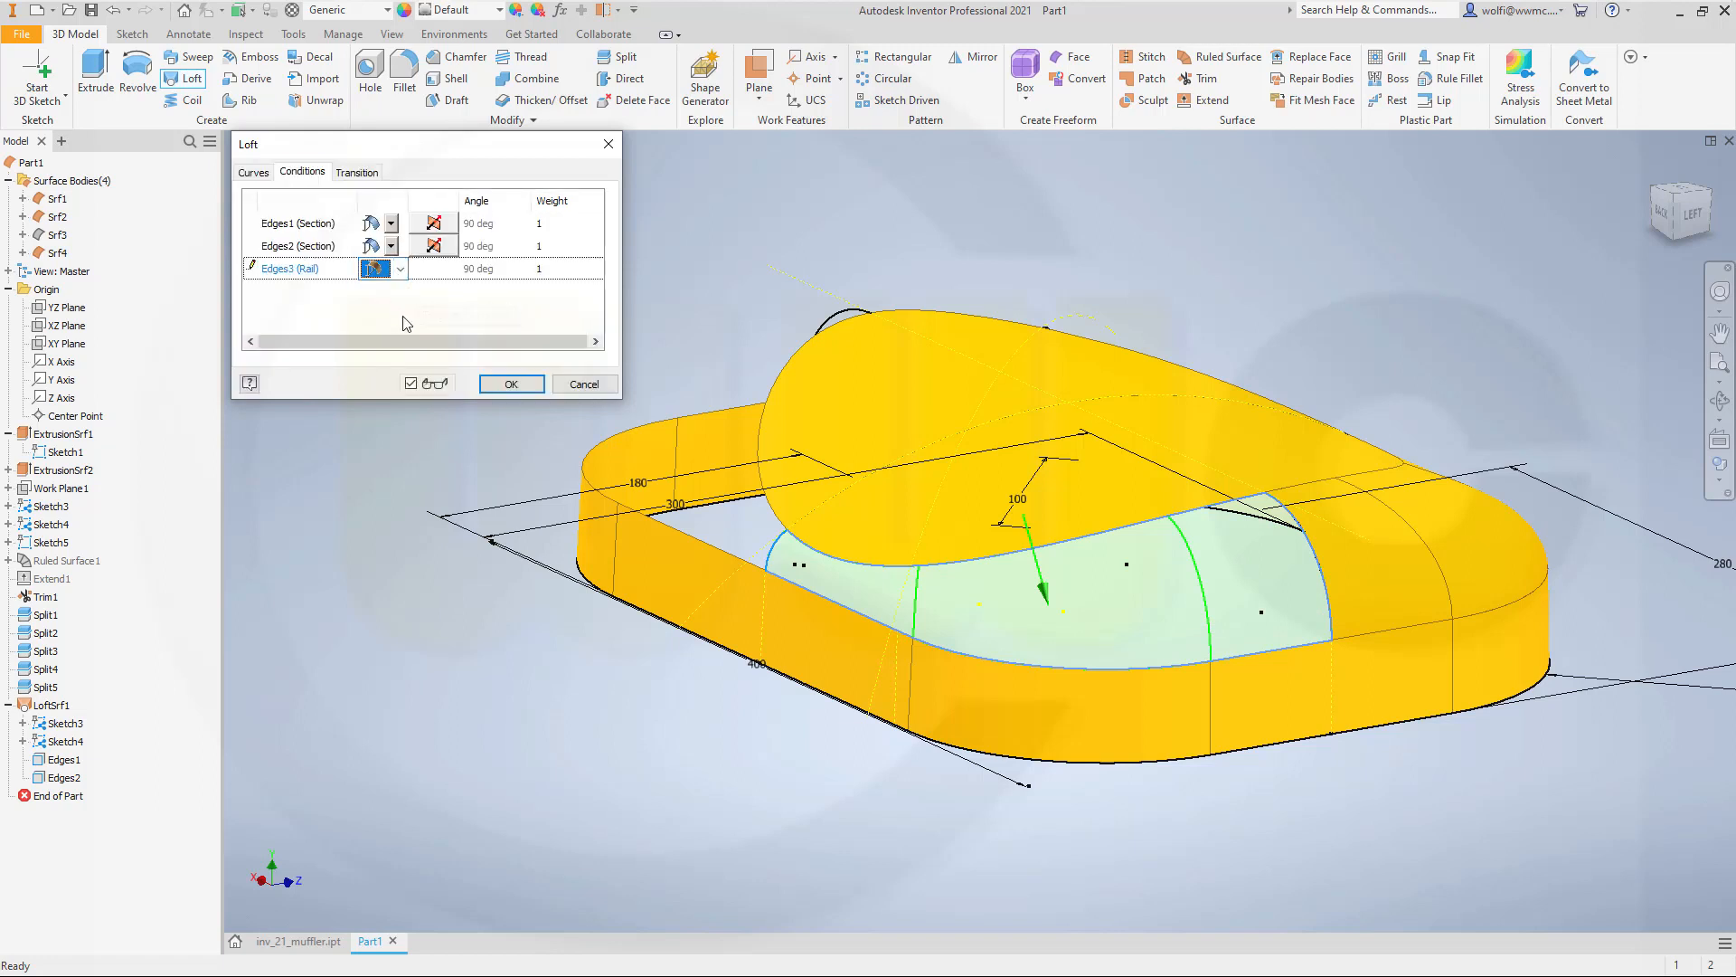
click(511, 383)
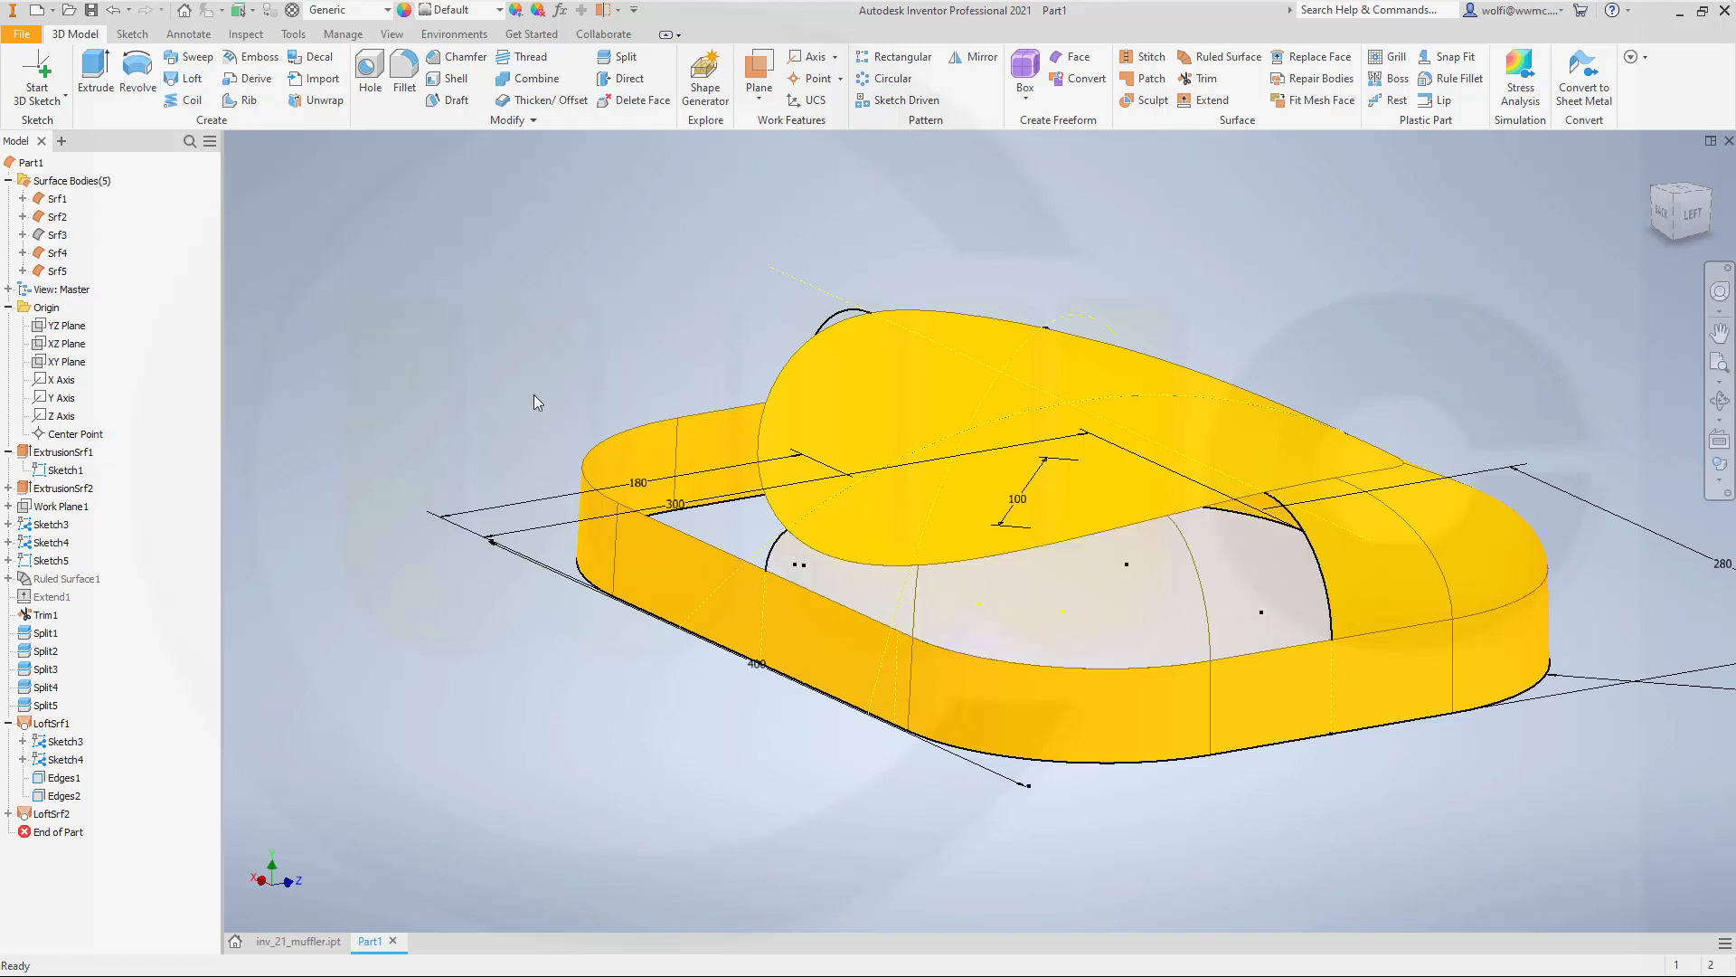
Turn off translucency for surface body Srf5.
right_click(67, 273)
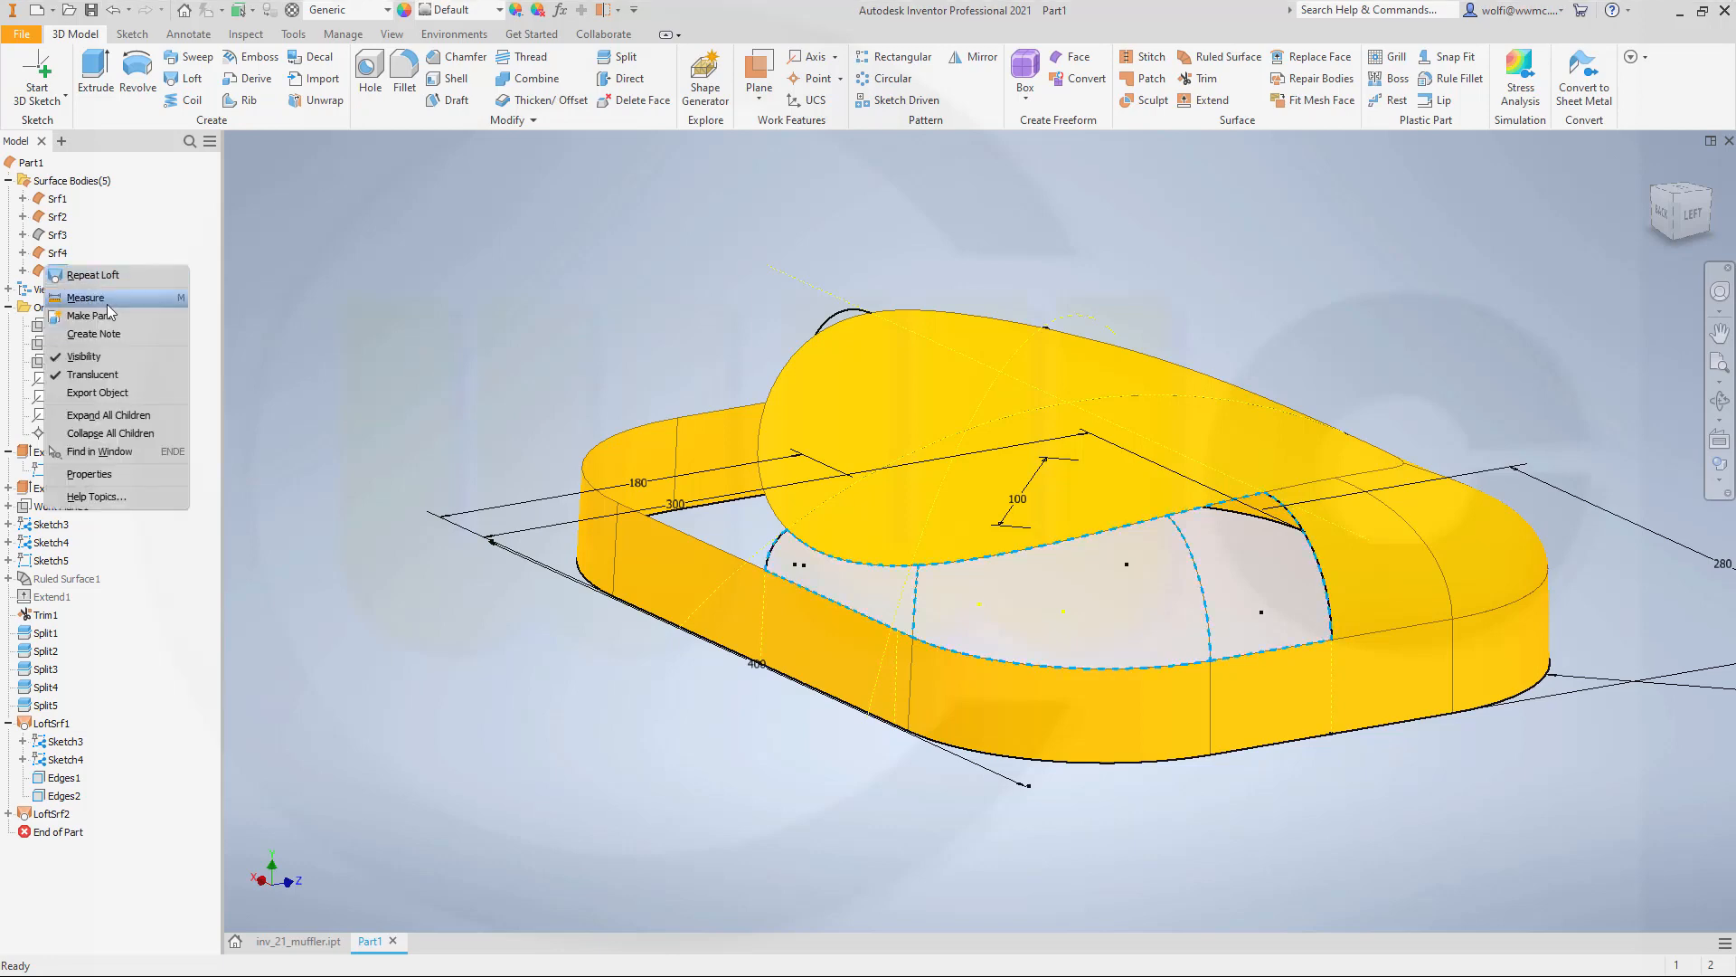
click(107, 375)
Start a surface loft over the opposite side gap, using the upper surface's boundary edge and the rim's upper edges as sections.
shift+middle_drag(592, 548, 795, 547)
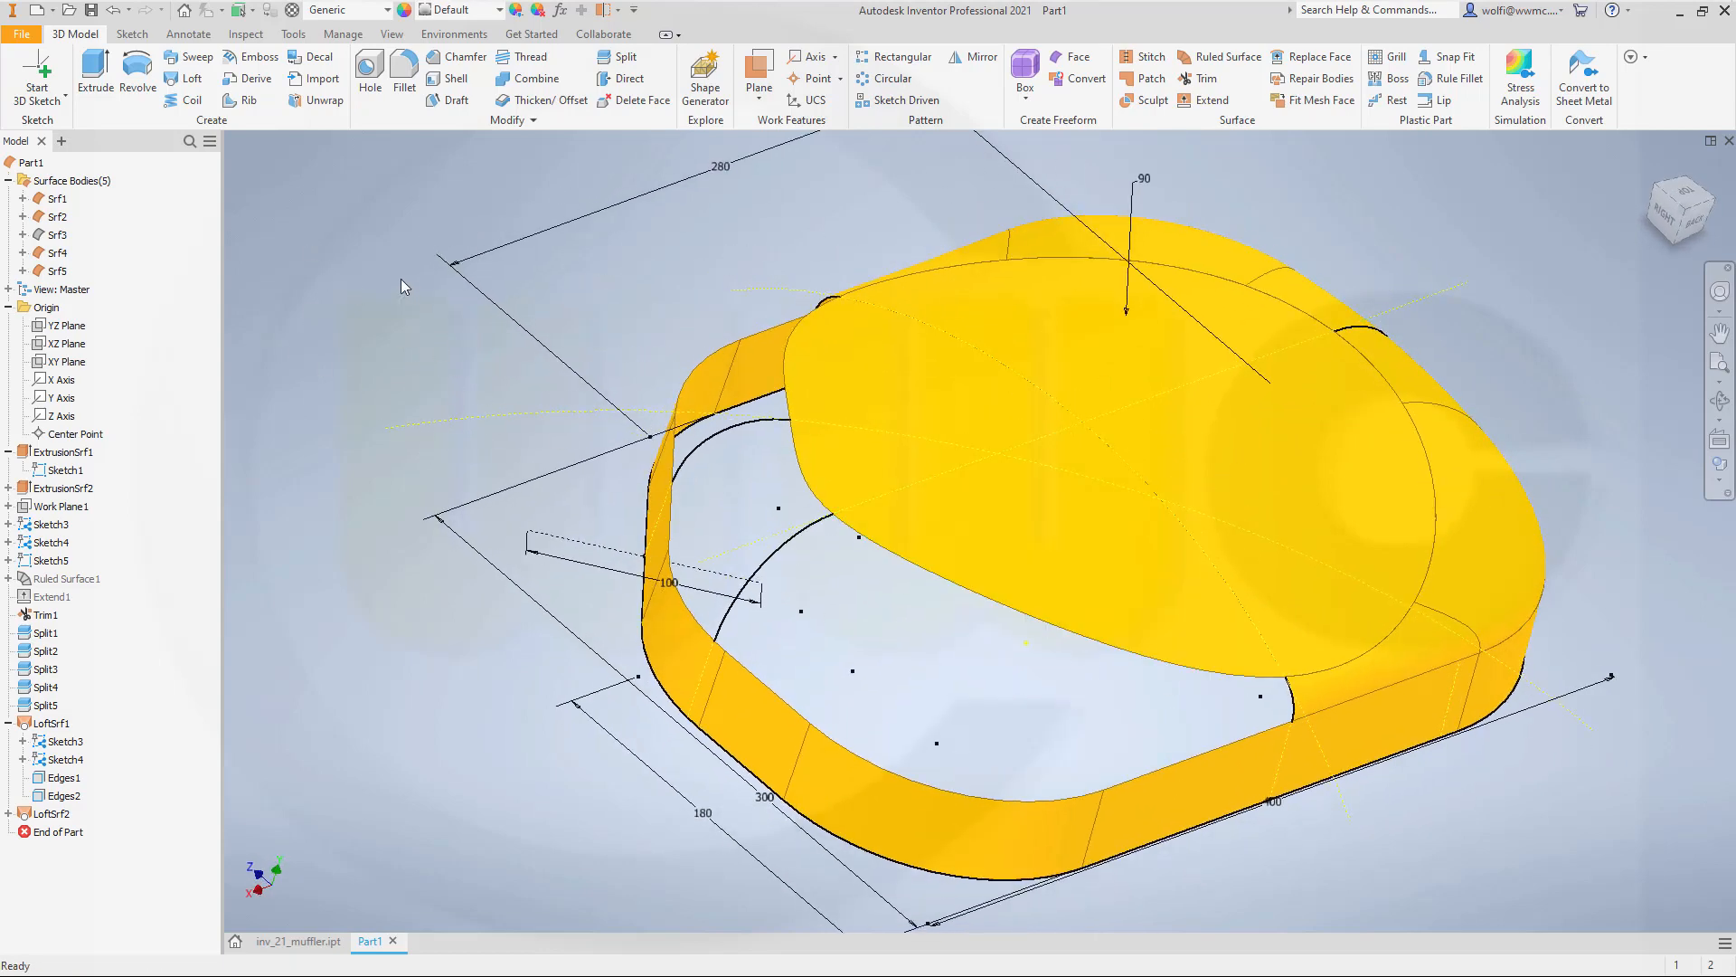
click(185, 78)
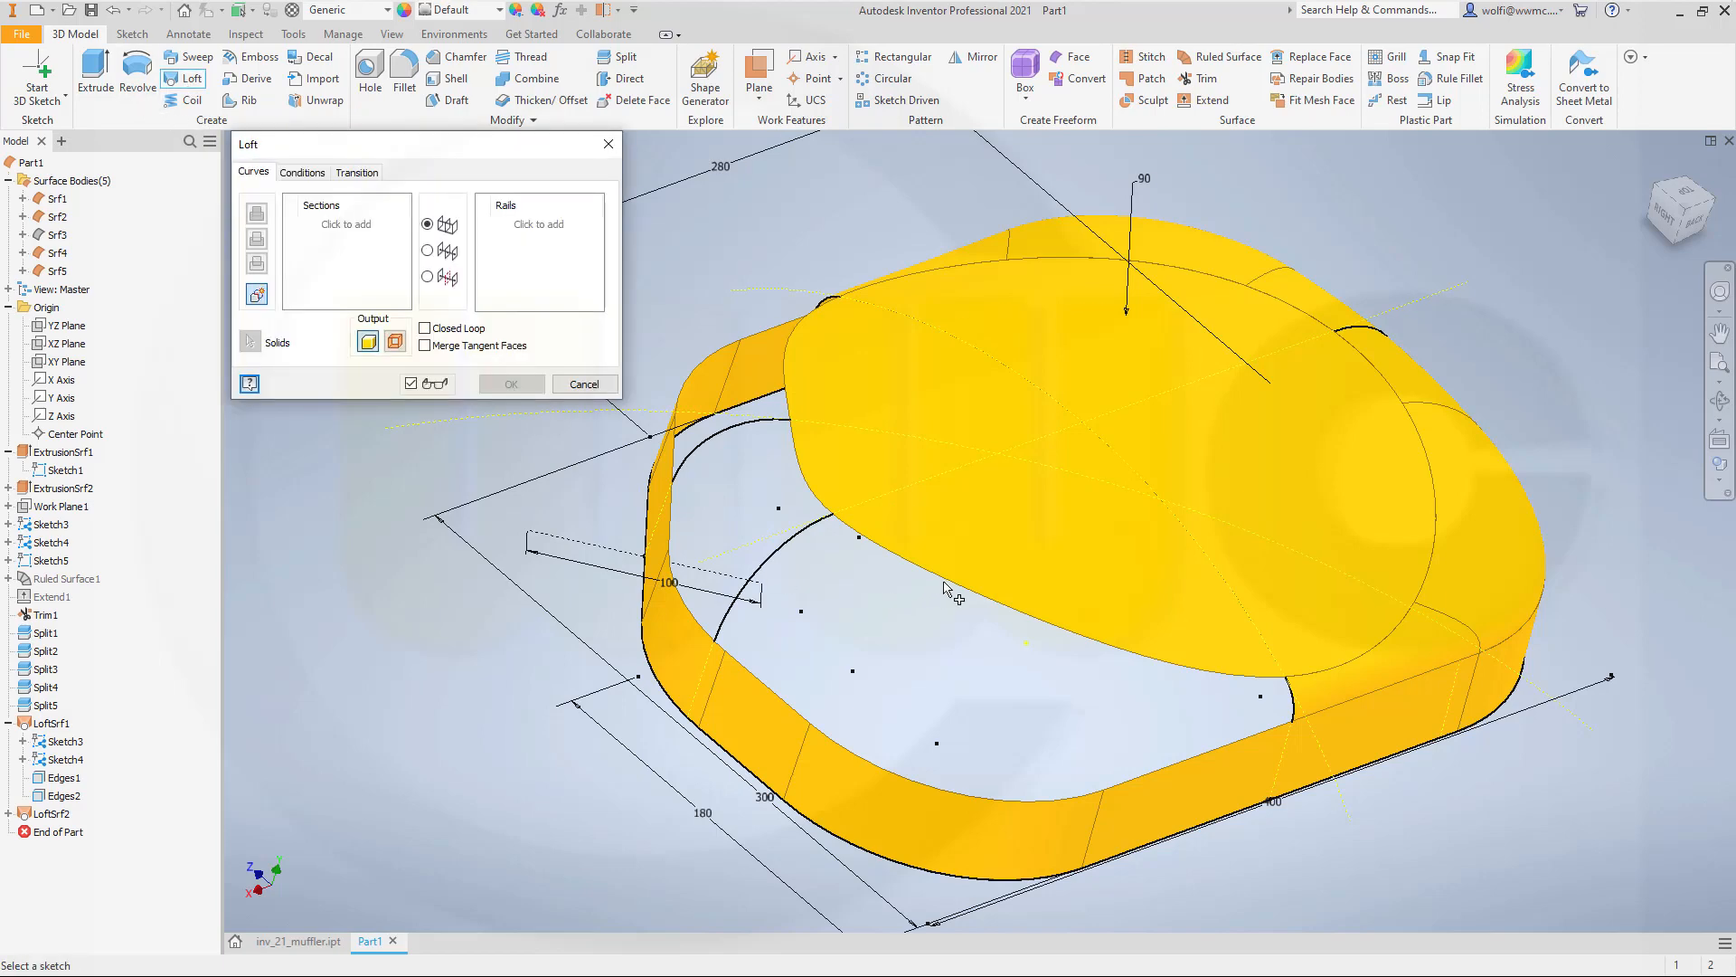
click(395, 341)
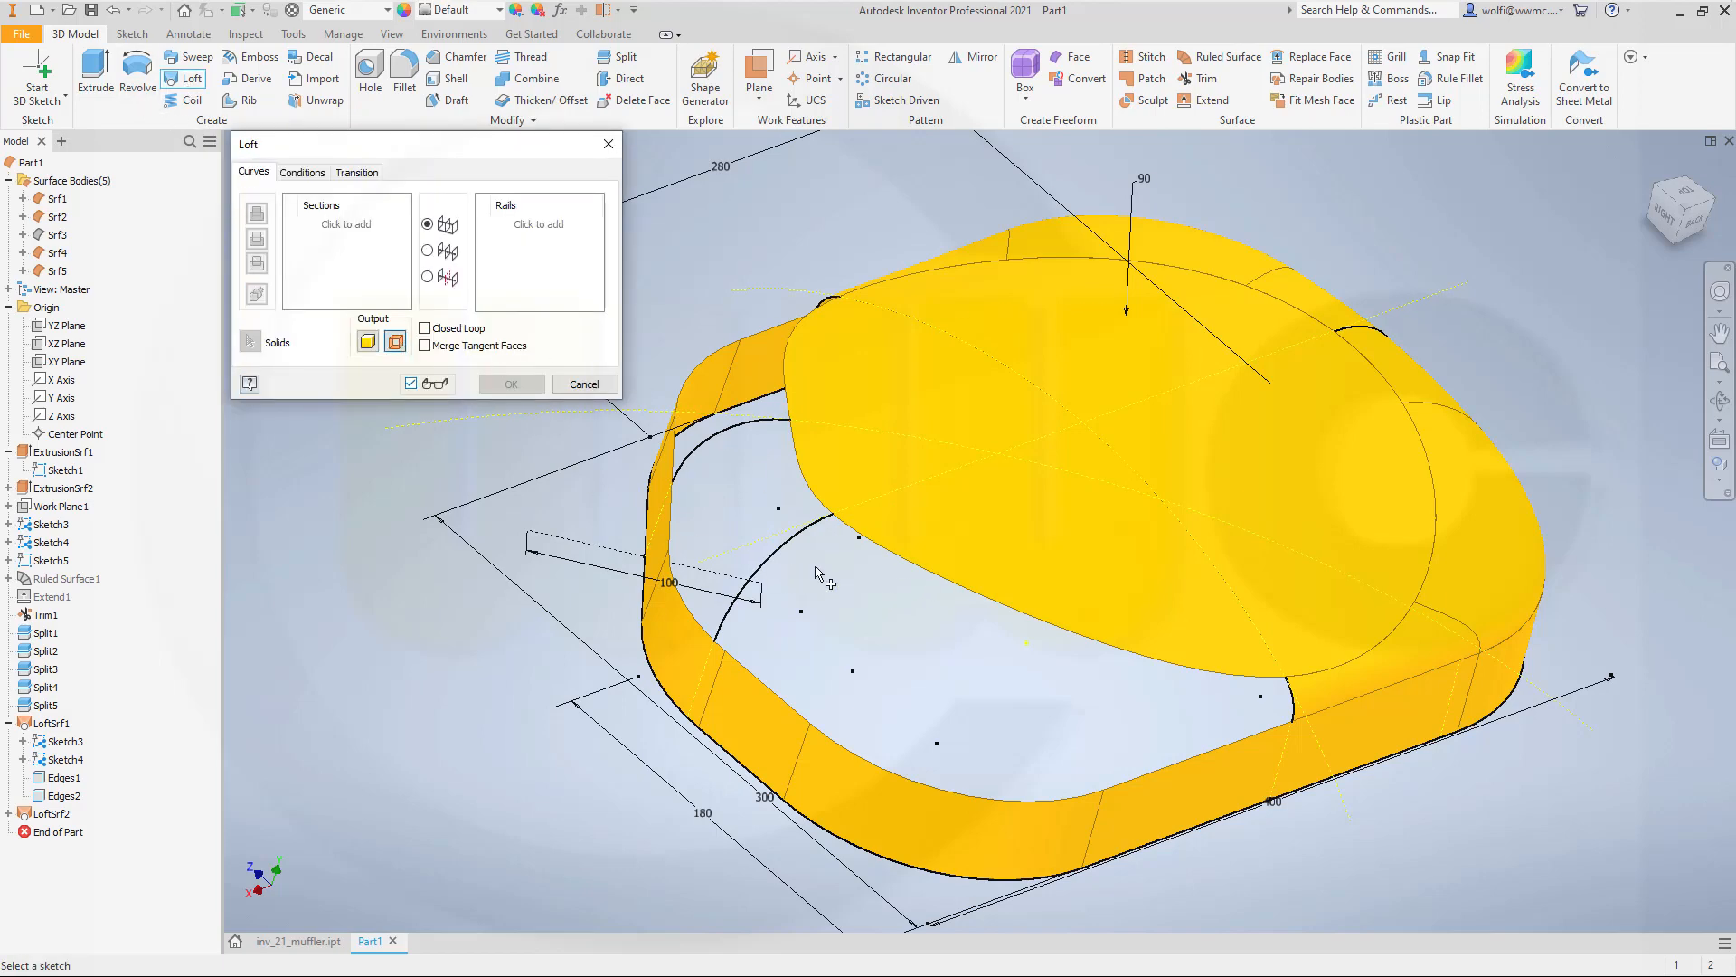
click(914, 565)
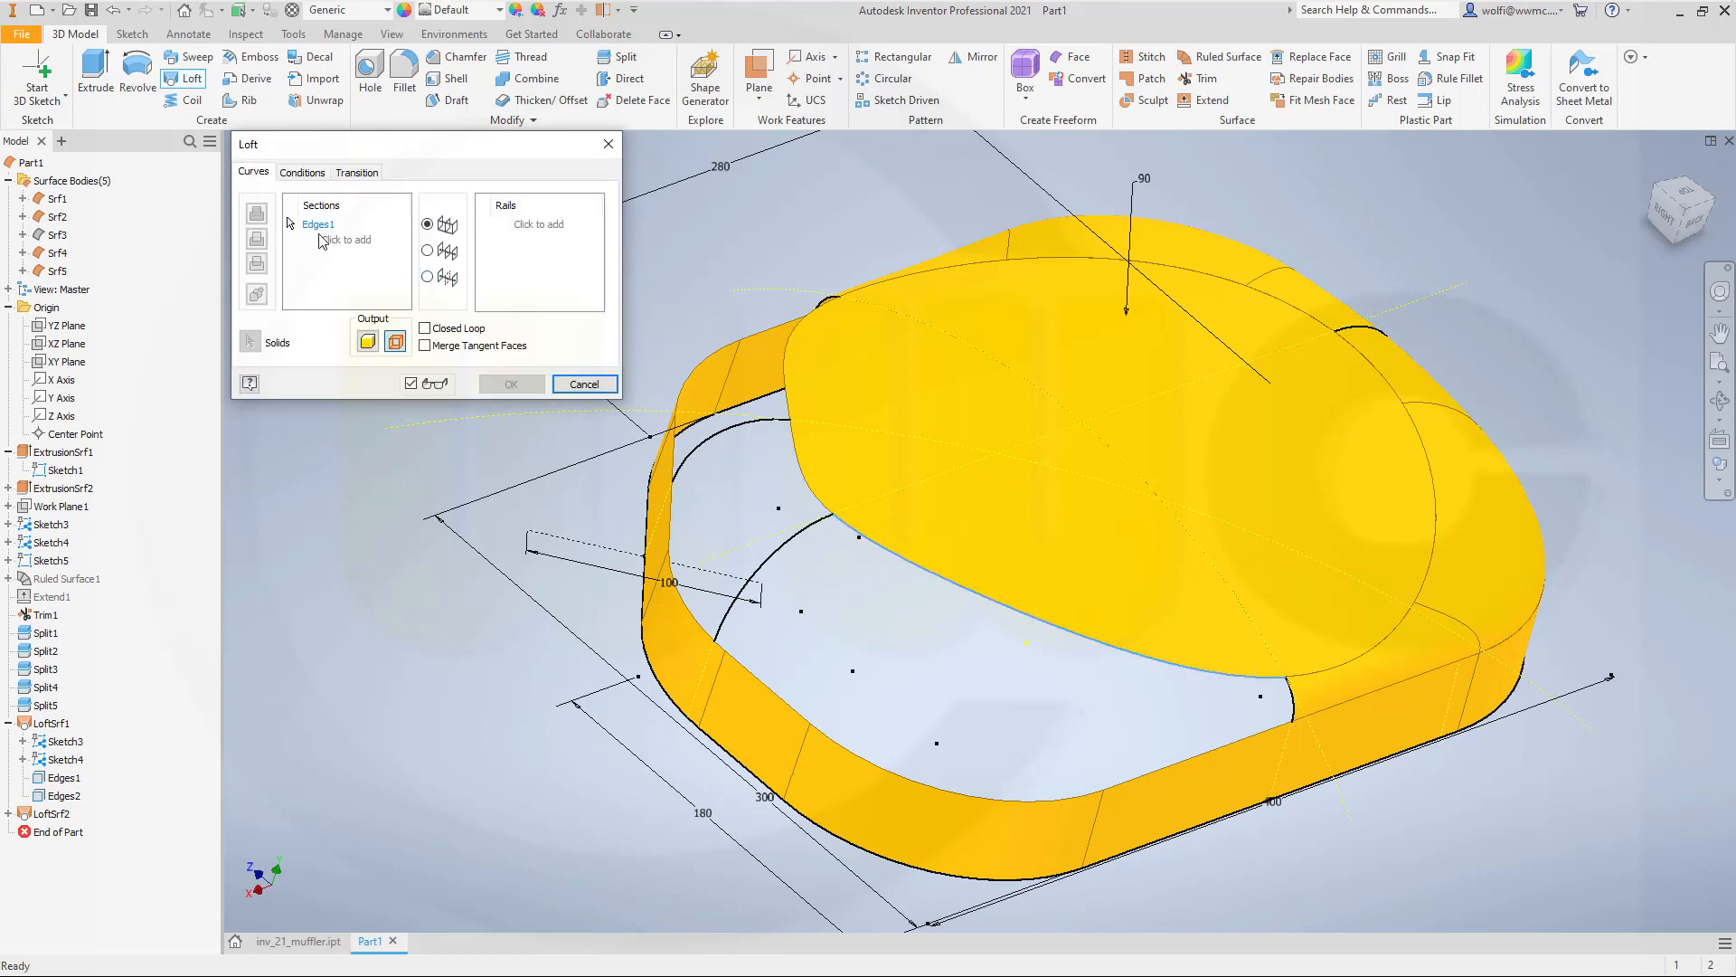
click(345, 240)
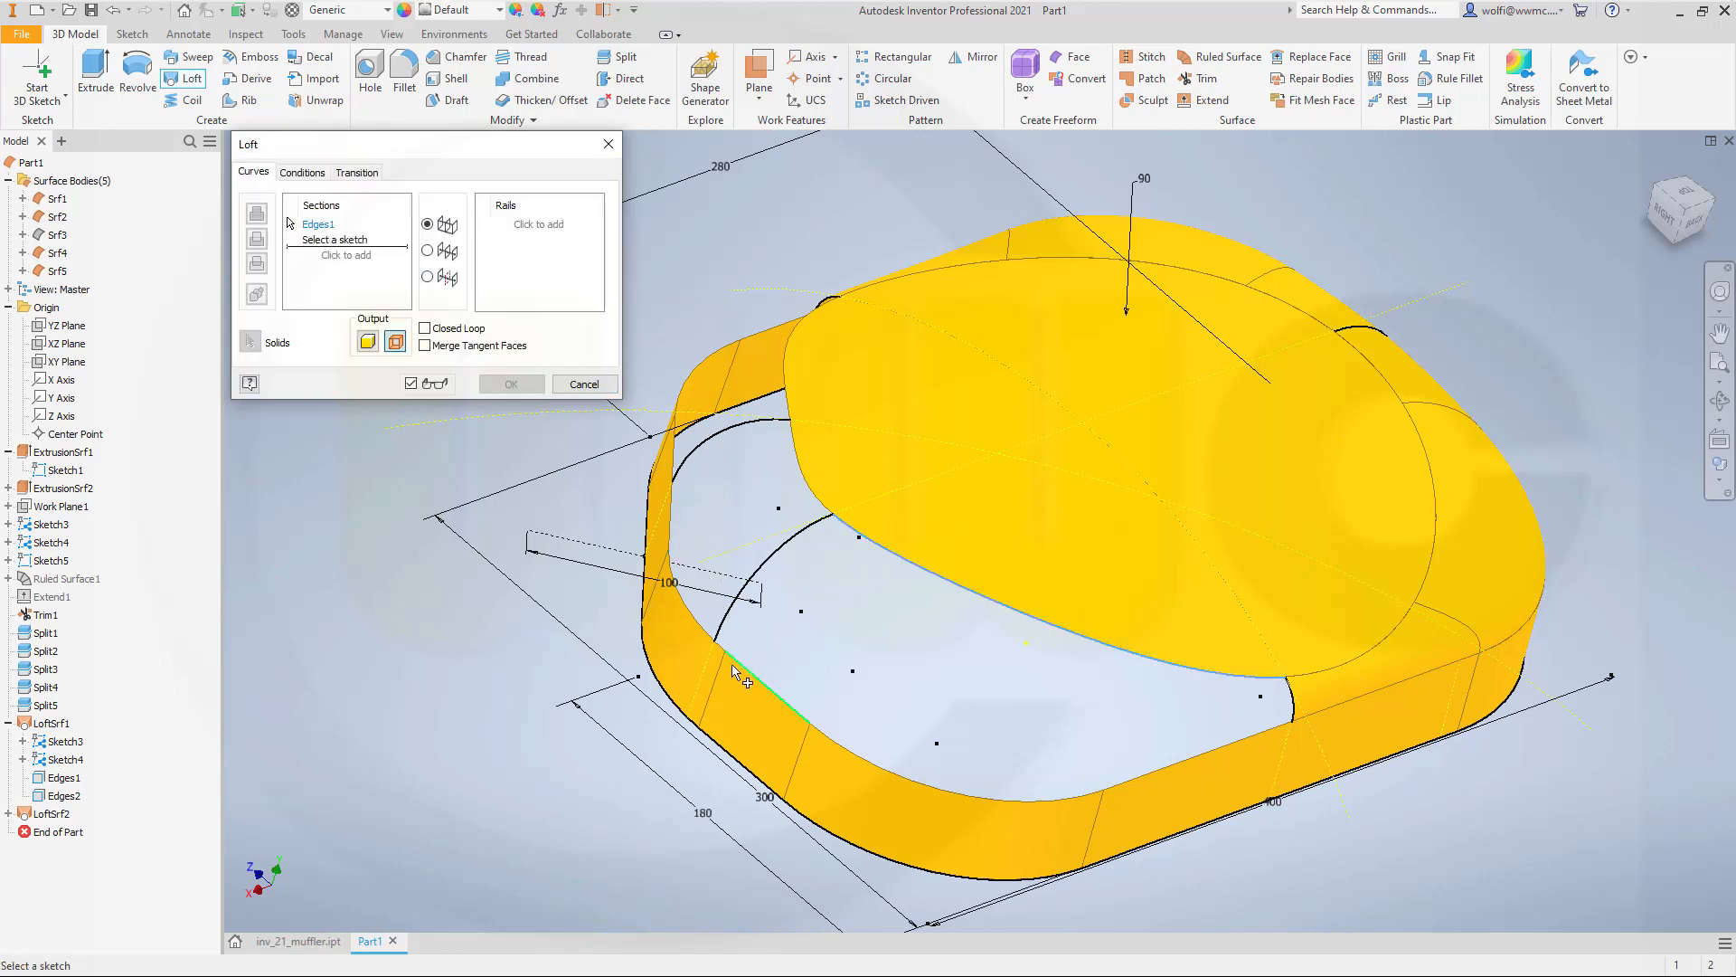
scroll(734, 667, up, 5)
click(666, 549)
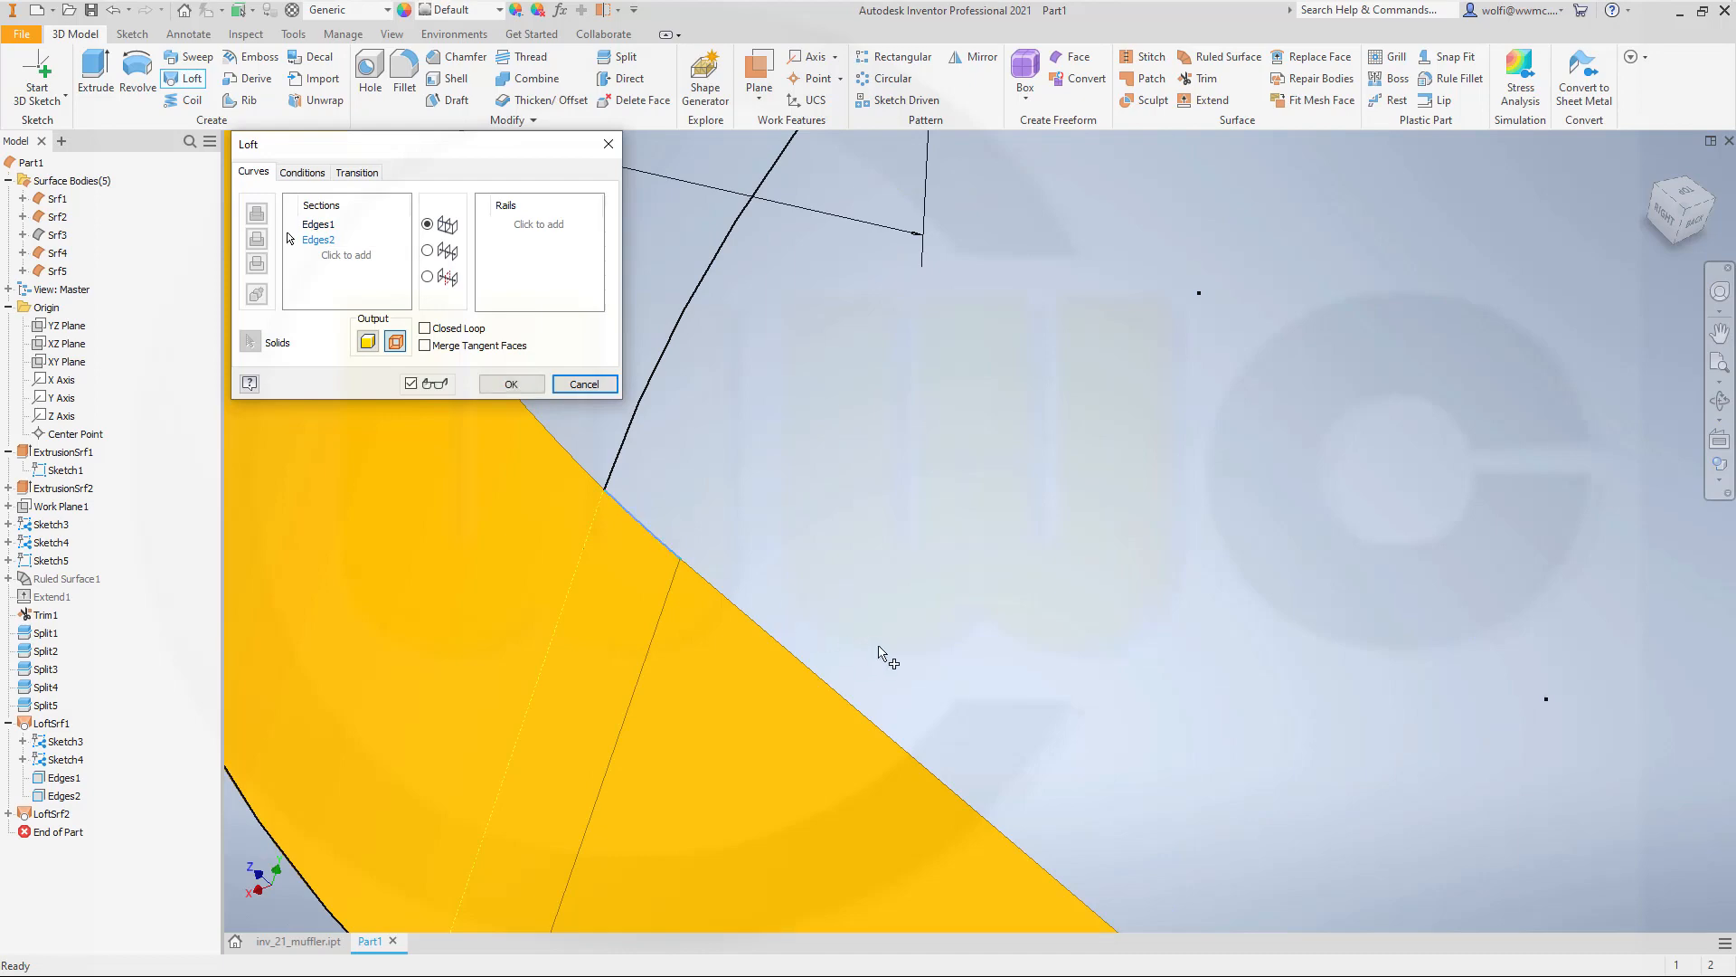
scroll(891, 660, down, 5)
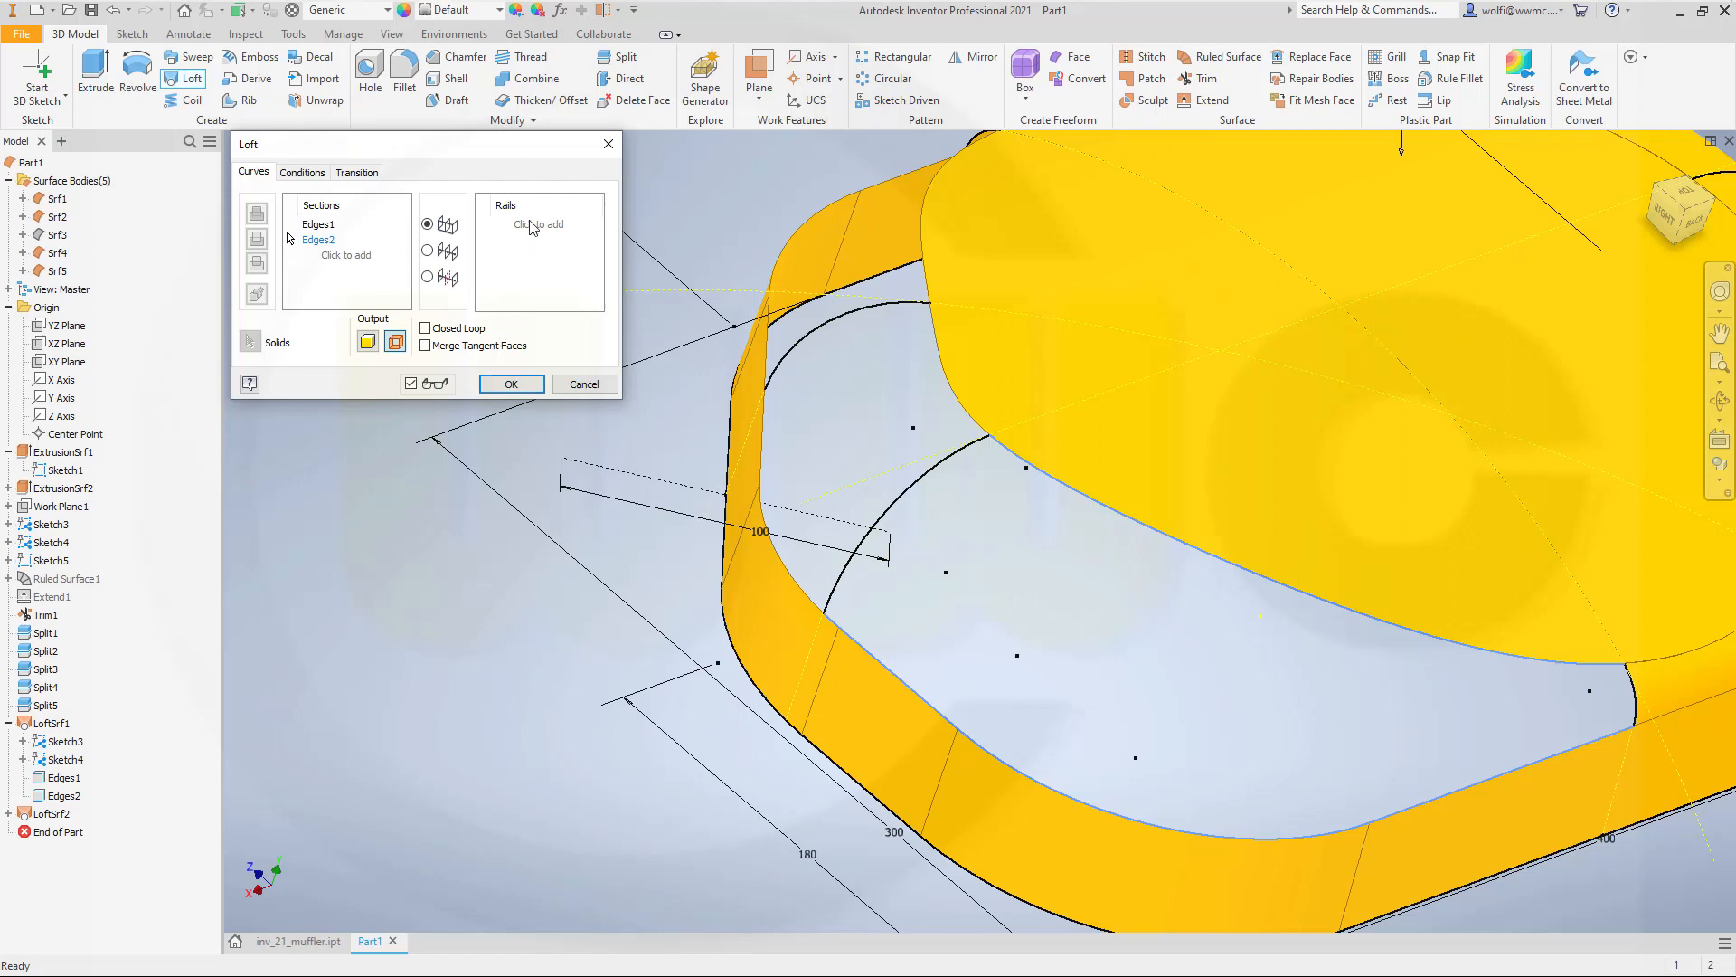
click(310, 241)
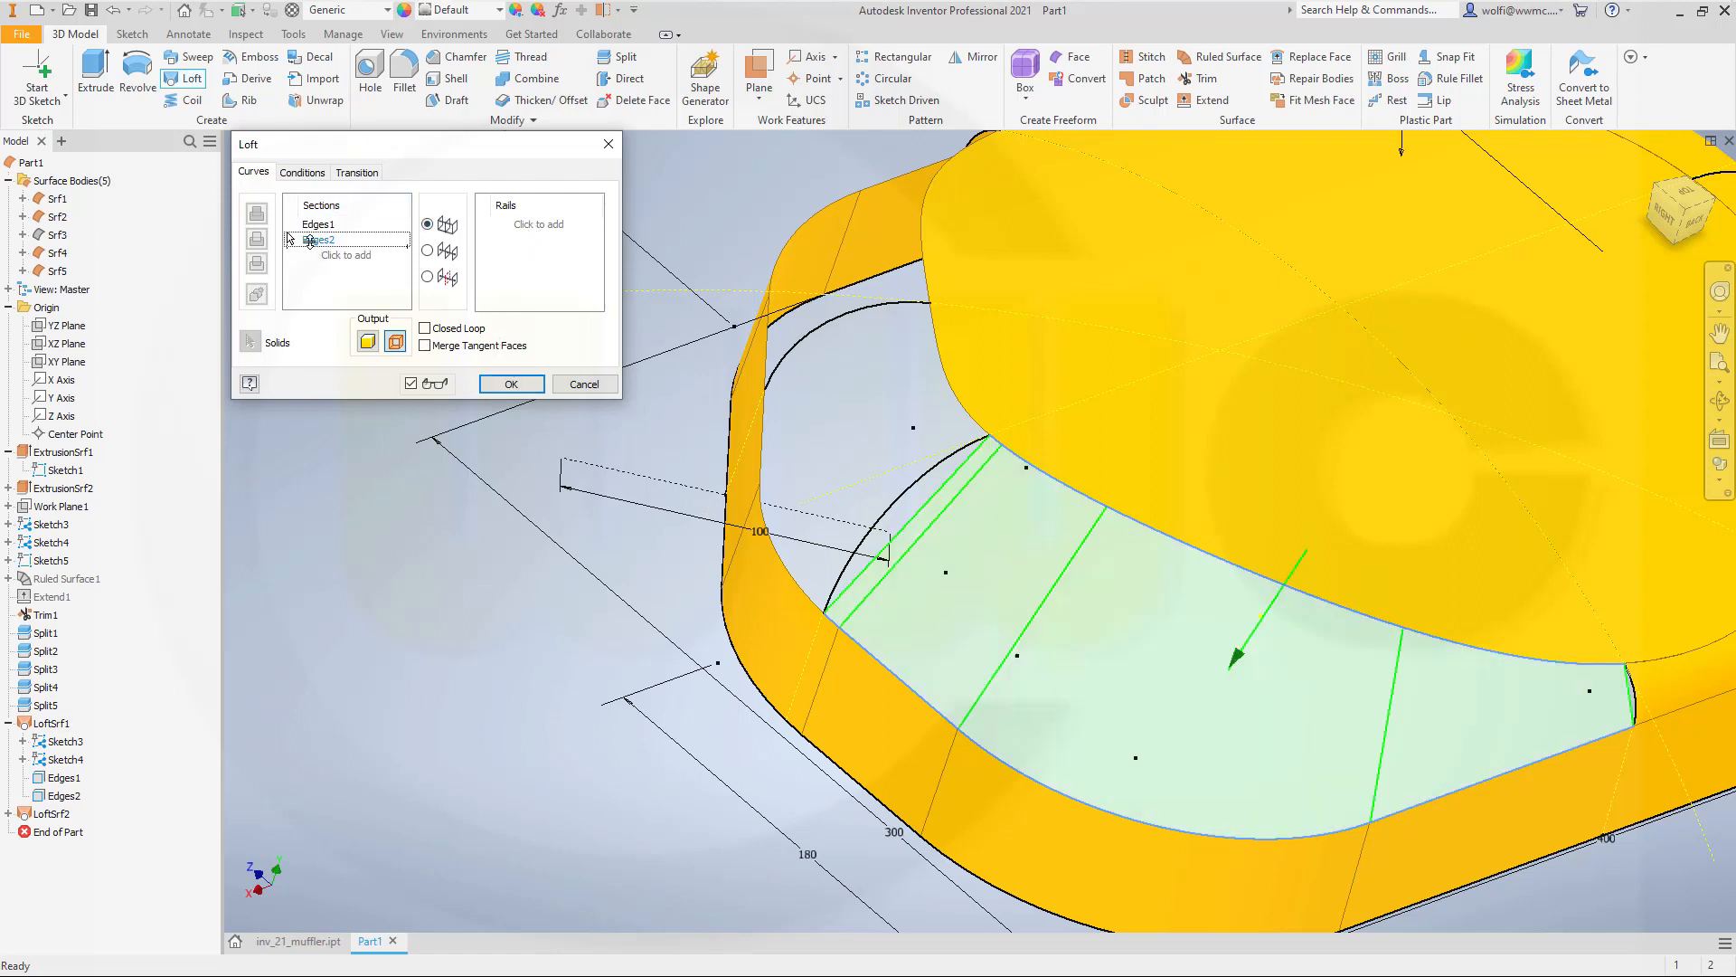
Make both sections of the opposite side's loft tangent to their adjoining surfaces.
click(302, 172)
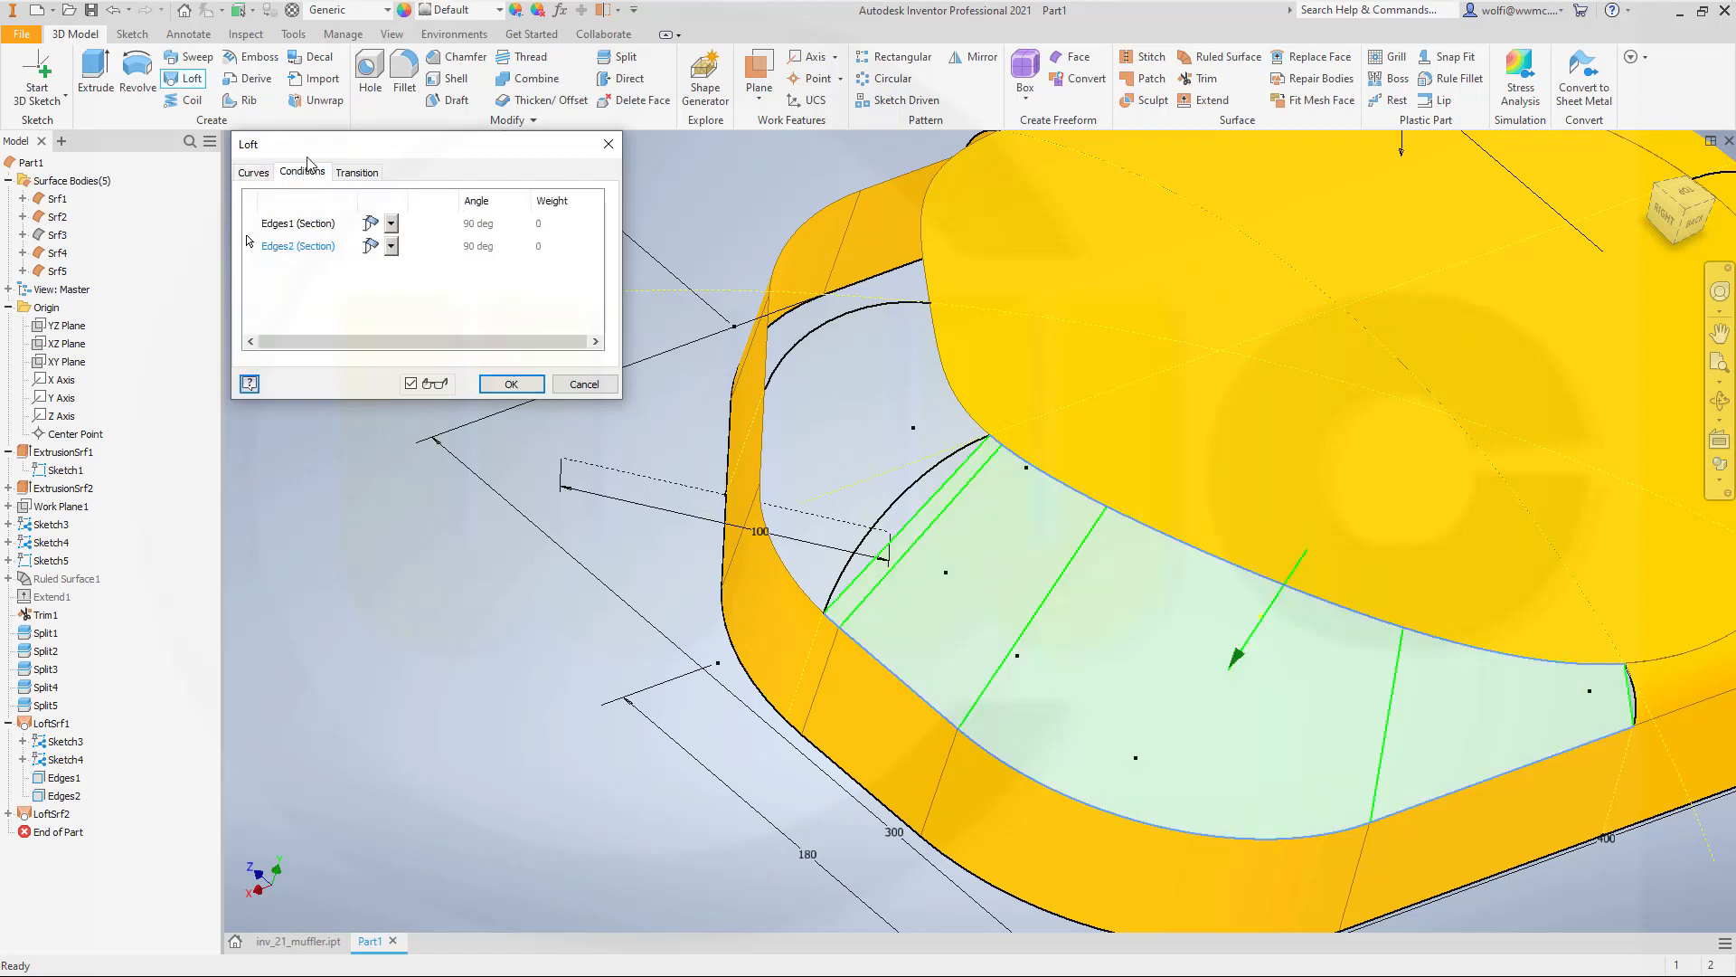
click(390, 224)
click(372, 263)
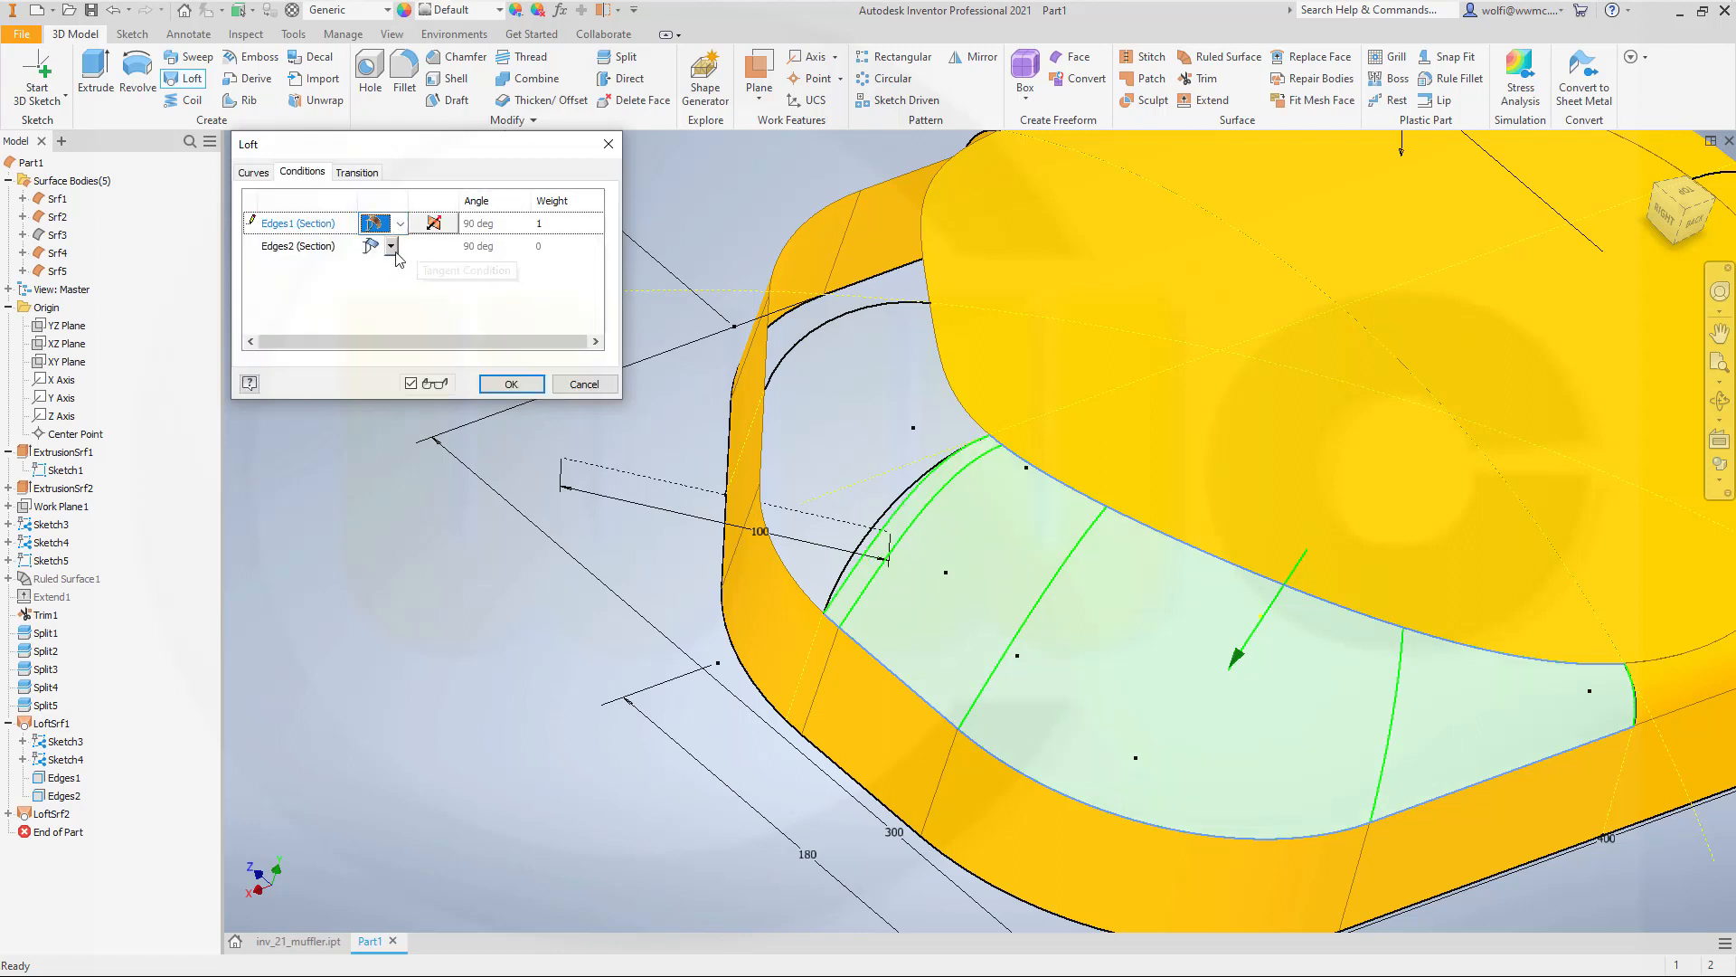
click(400, 246)
click(372, 284)
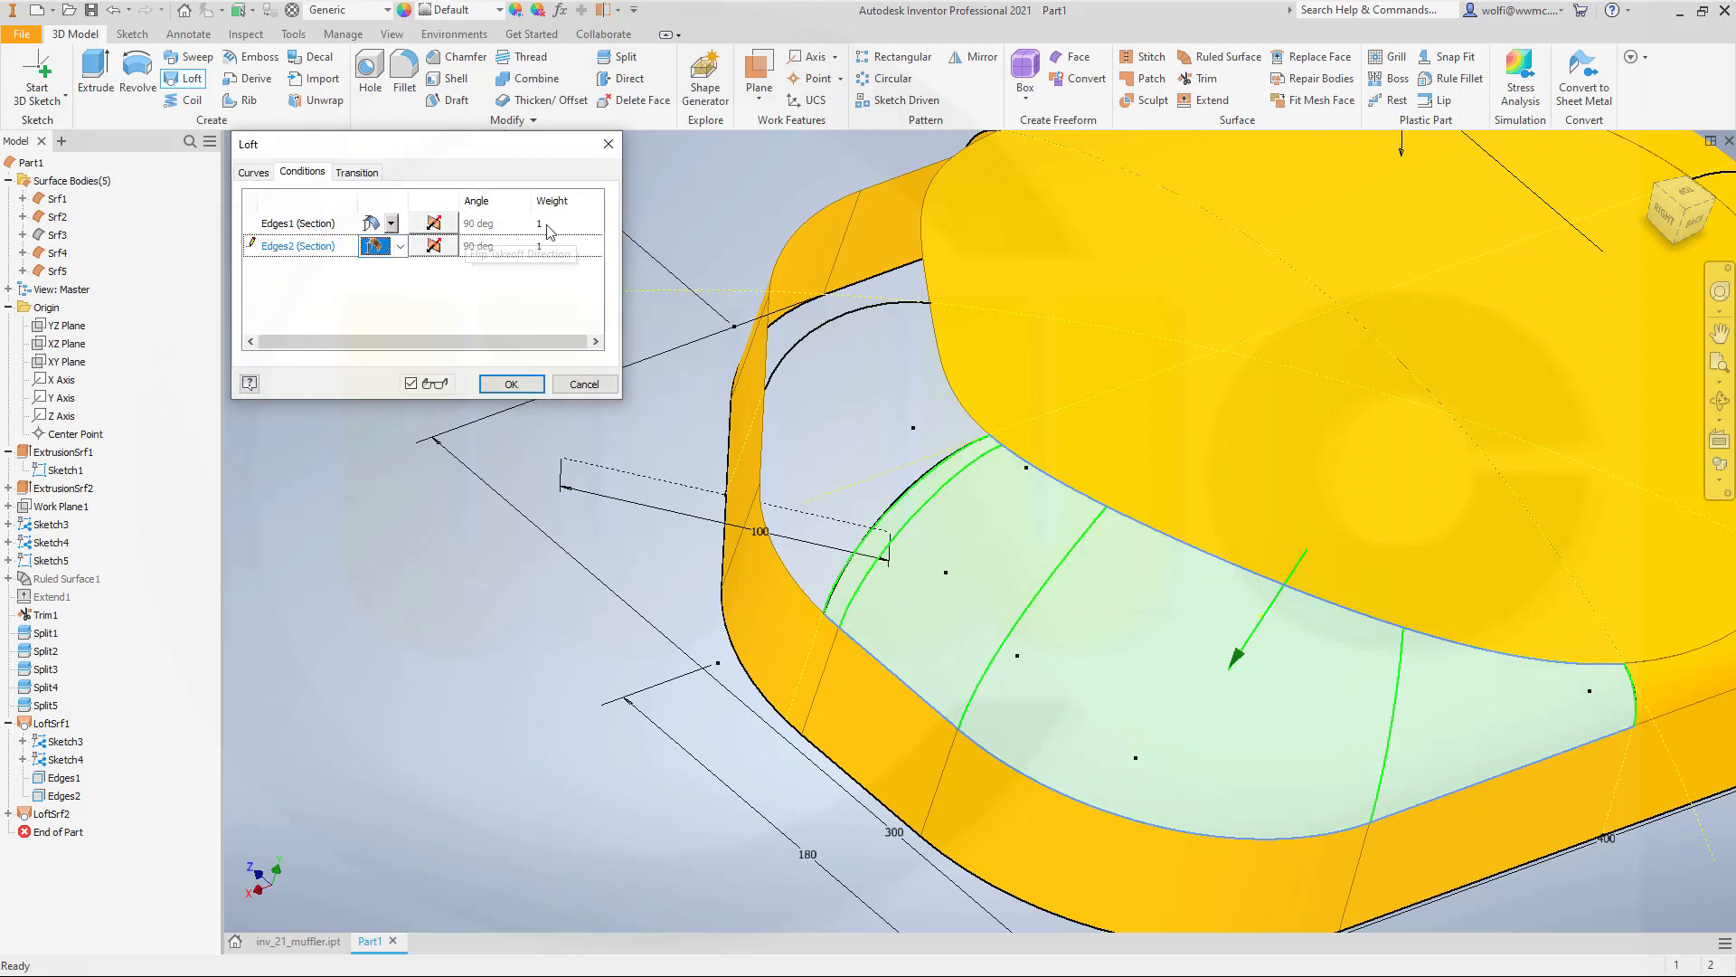
Add the Sketch4 curve and the existing loft's coincident border edge, rather than the sketch curve there, as rails.
click(255, 173)
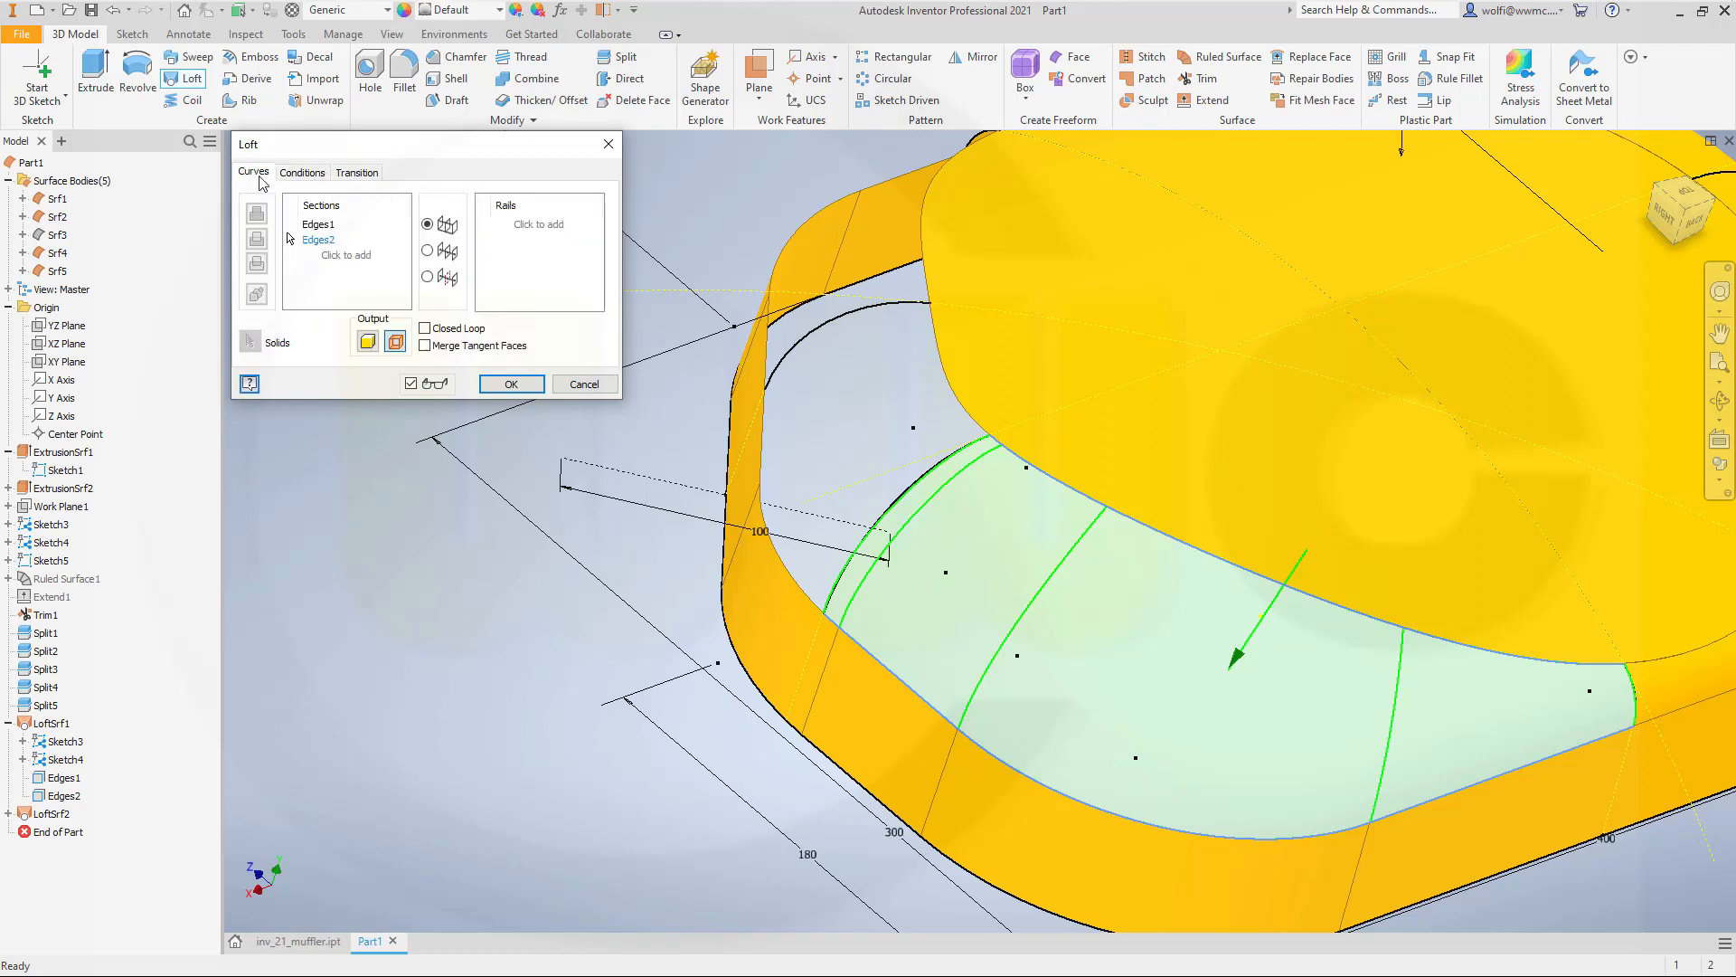
click(532, 228)
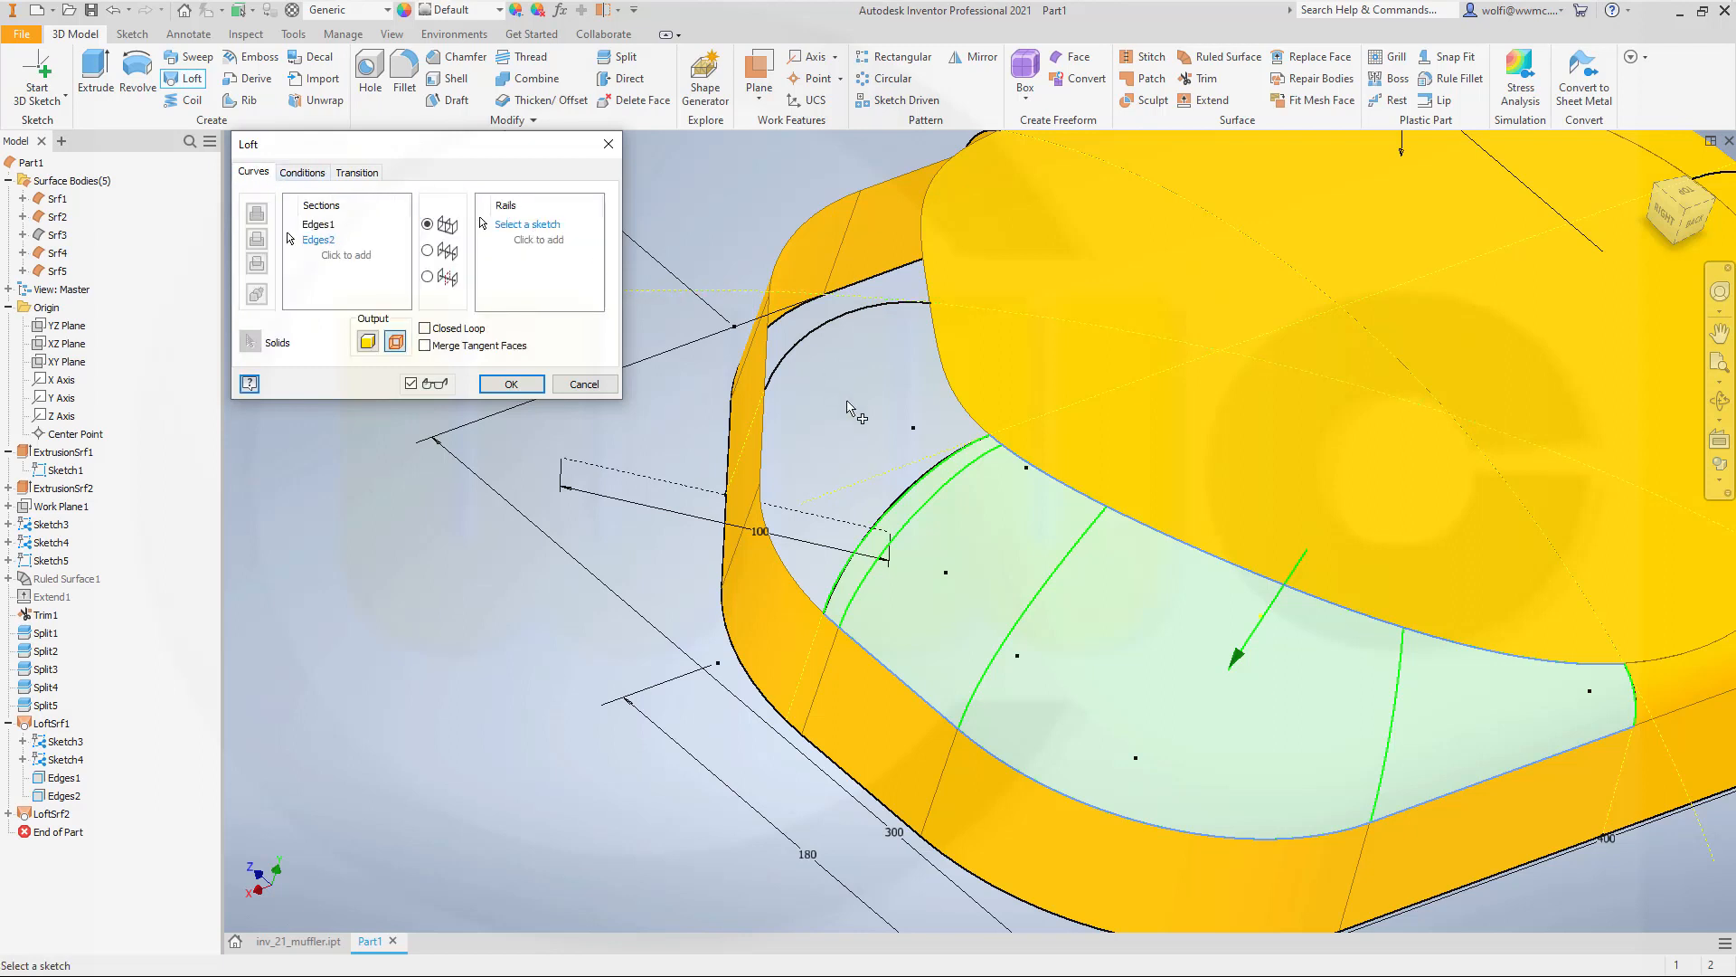
click(901, 496)
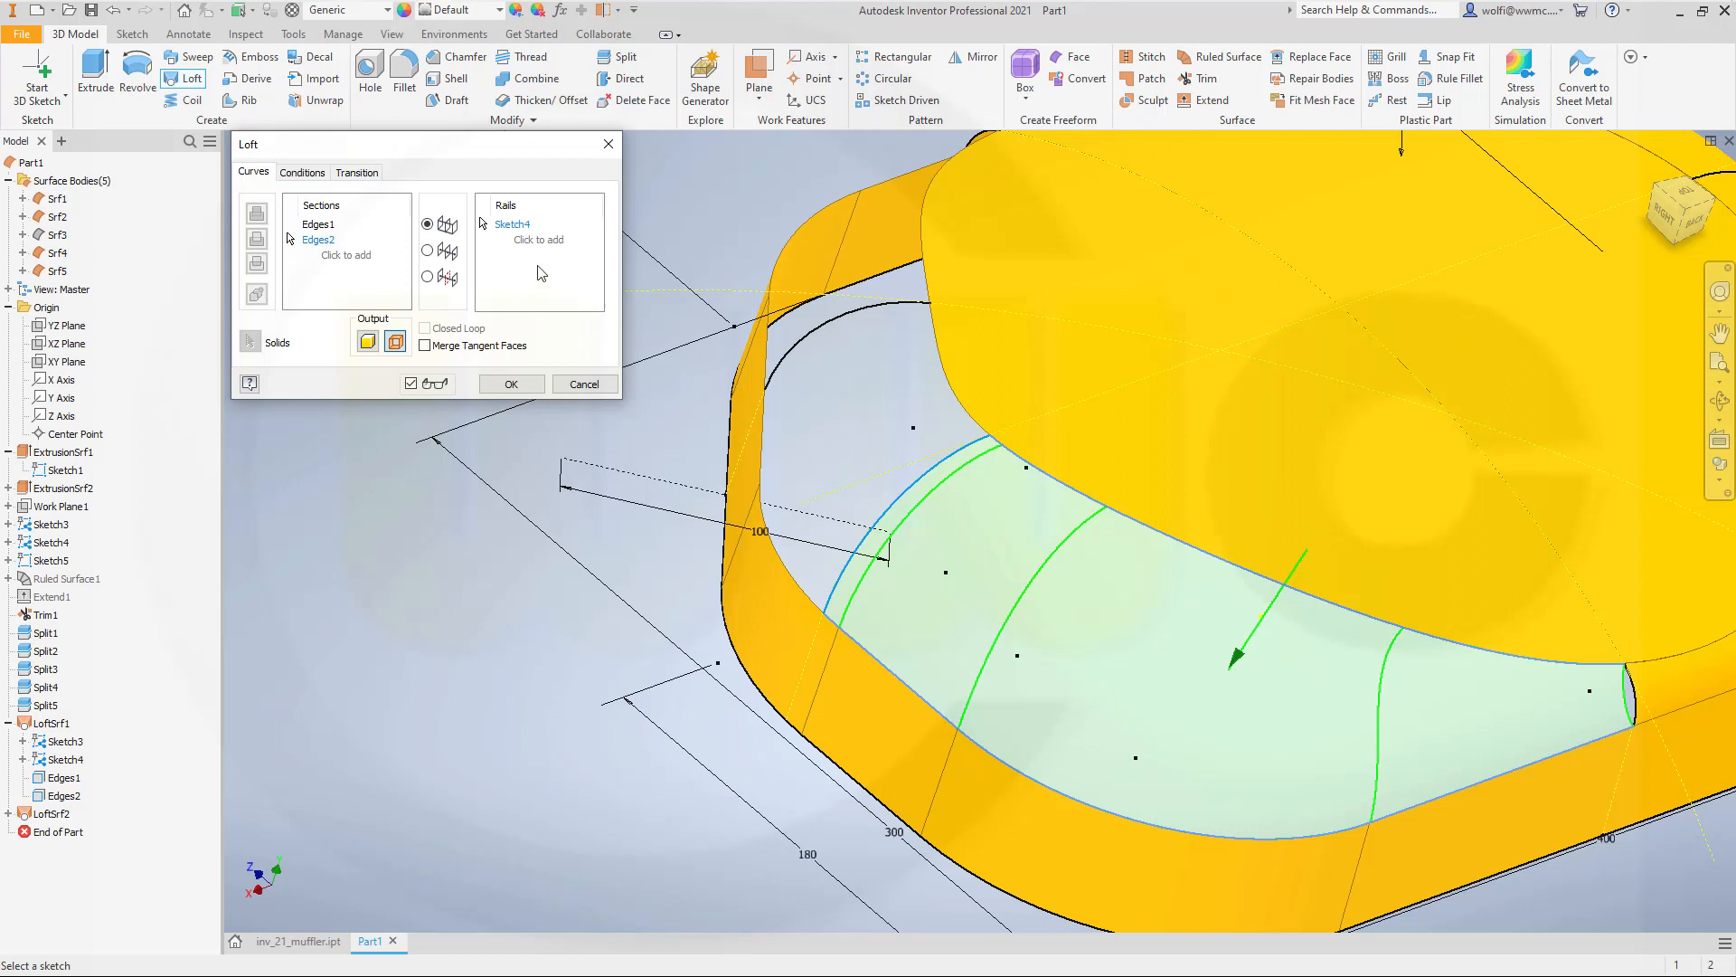
click(539, 241)
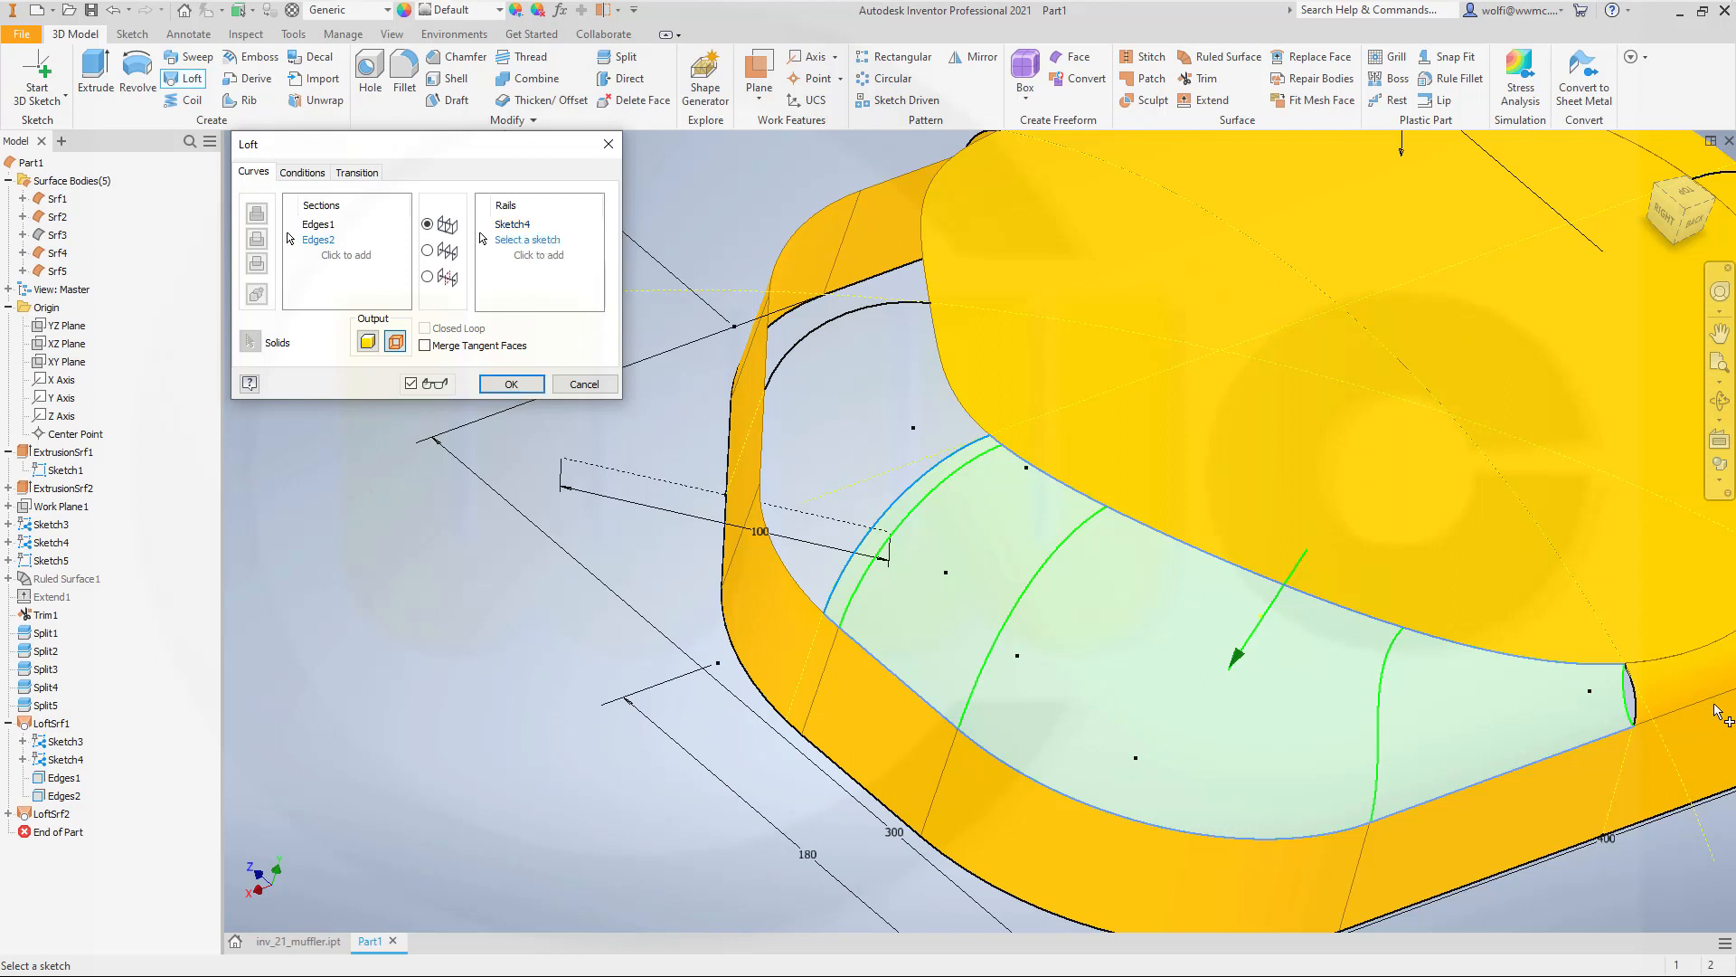
scroll(1593, 715, up, 3)
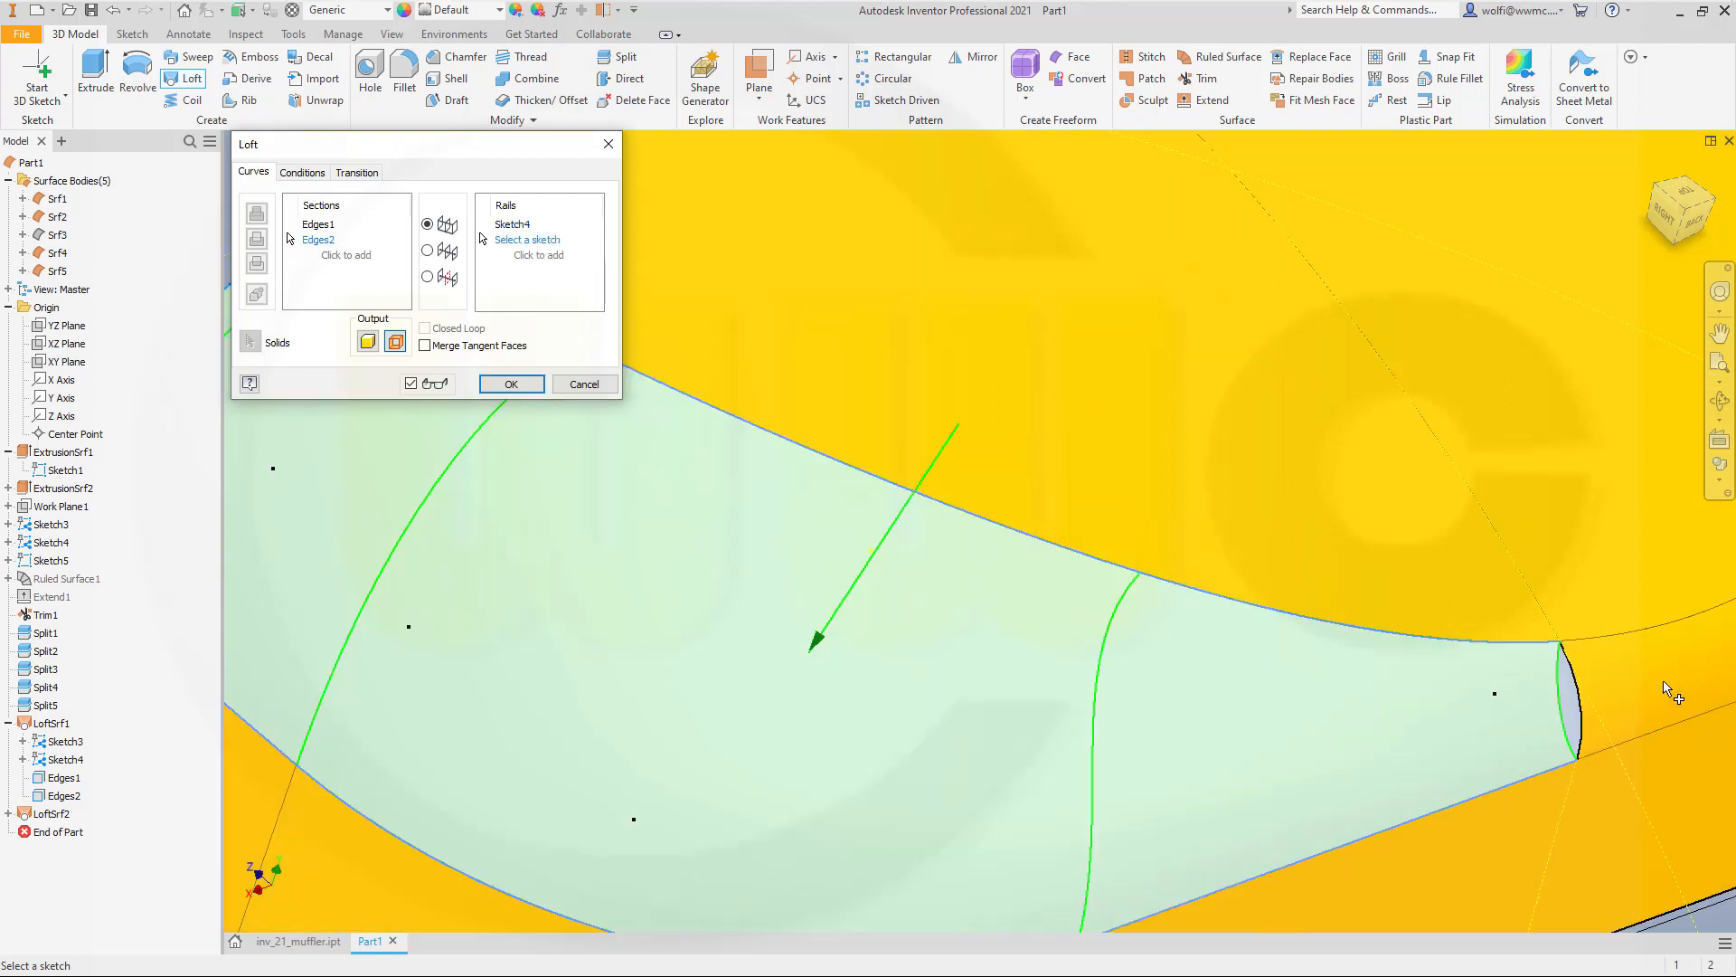
right_click(1581, 721)
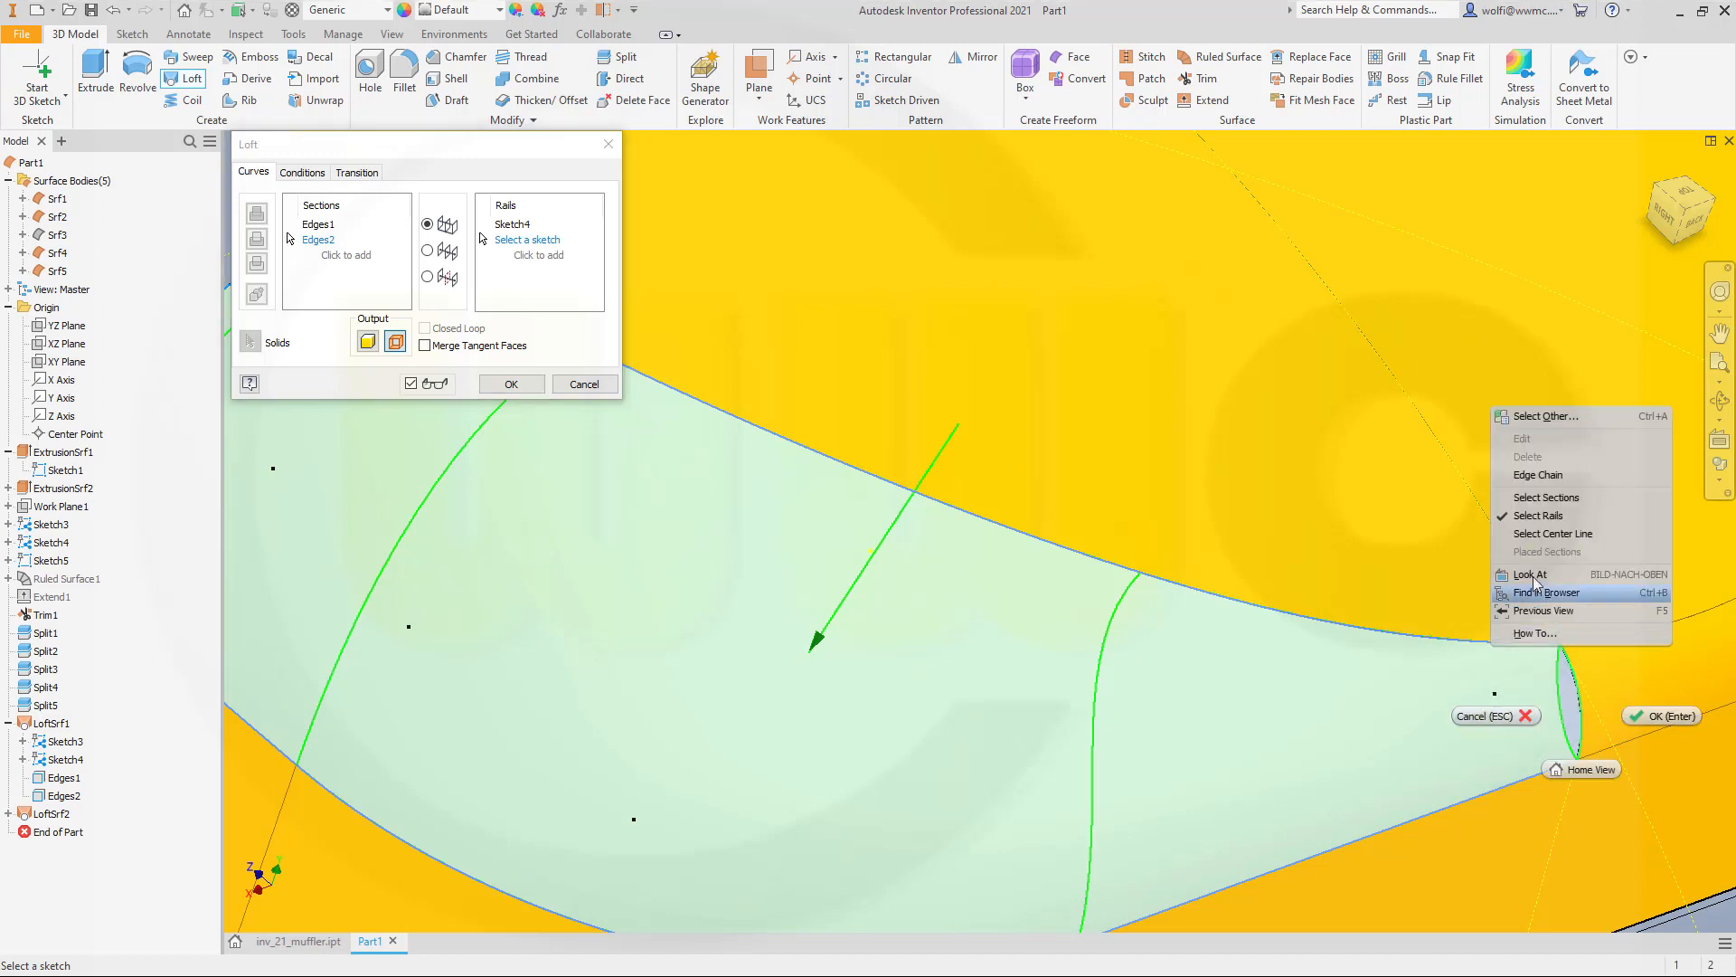
click(1523, 418)
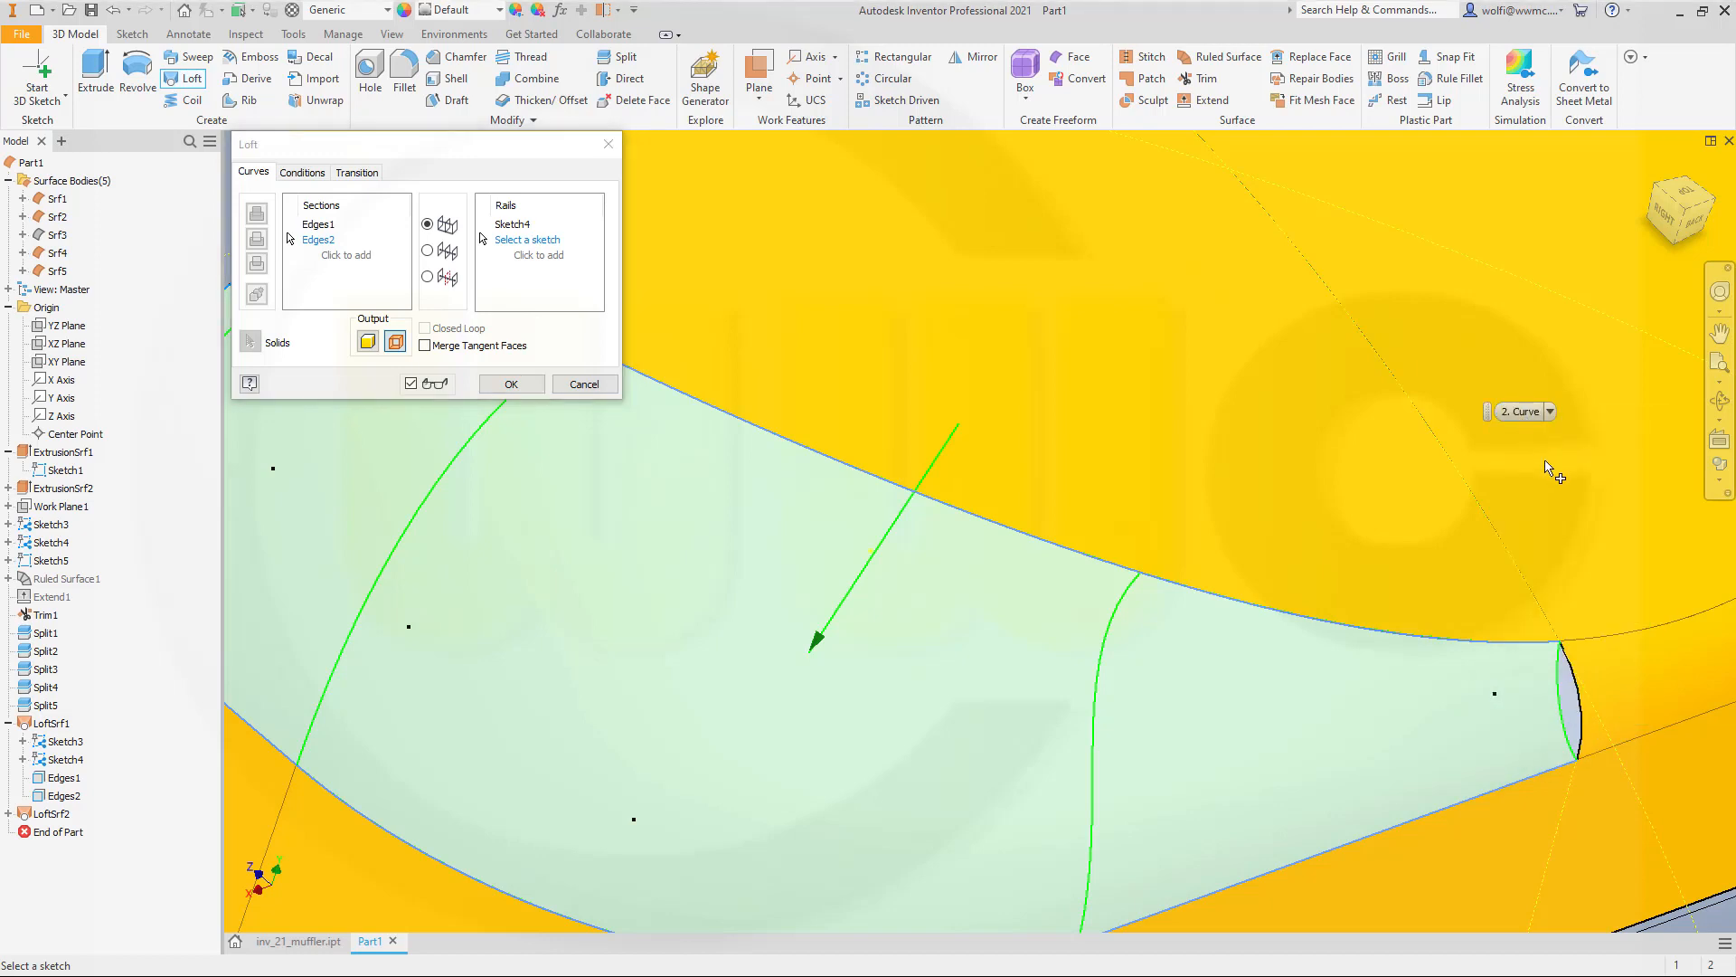
click(1550, 414)
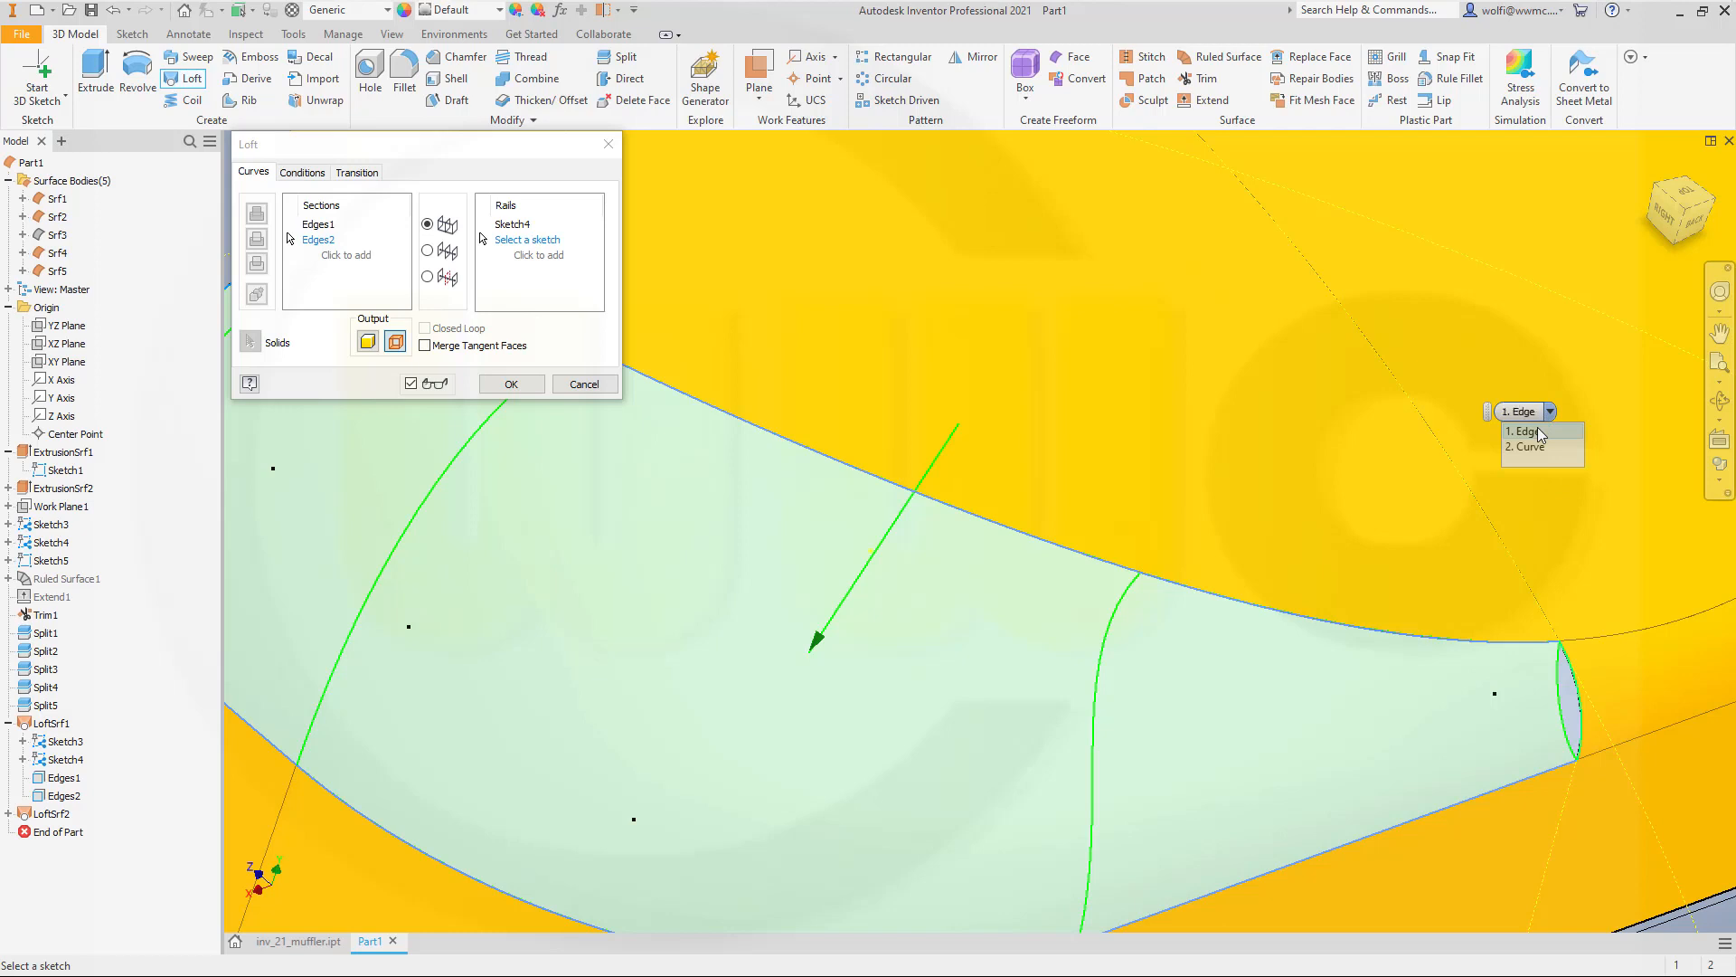
click(1540, 433)
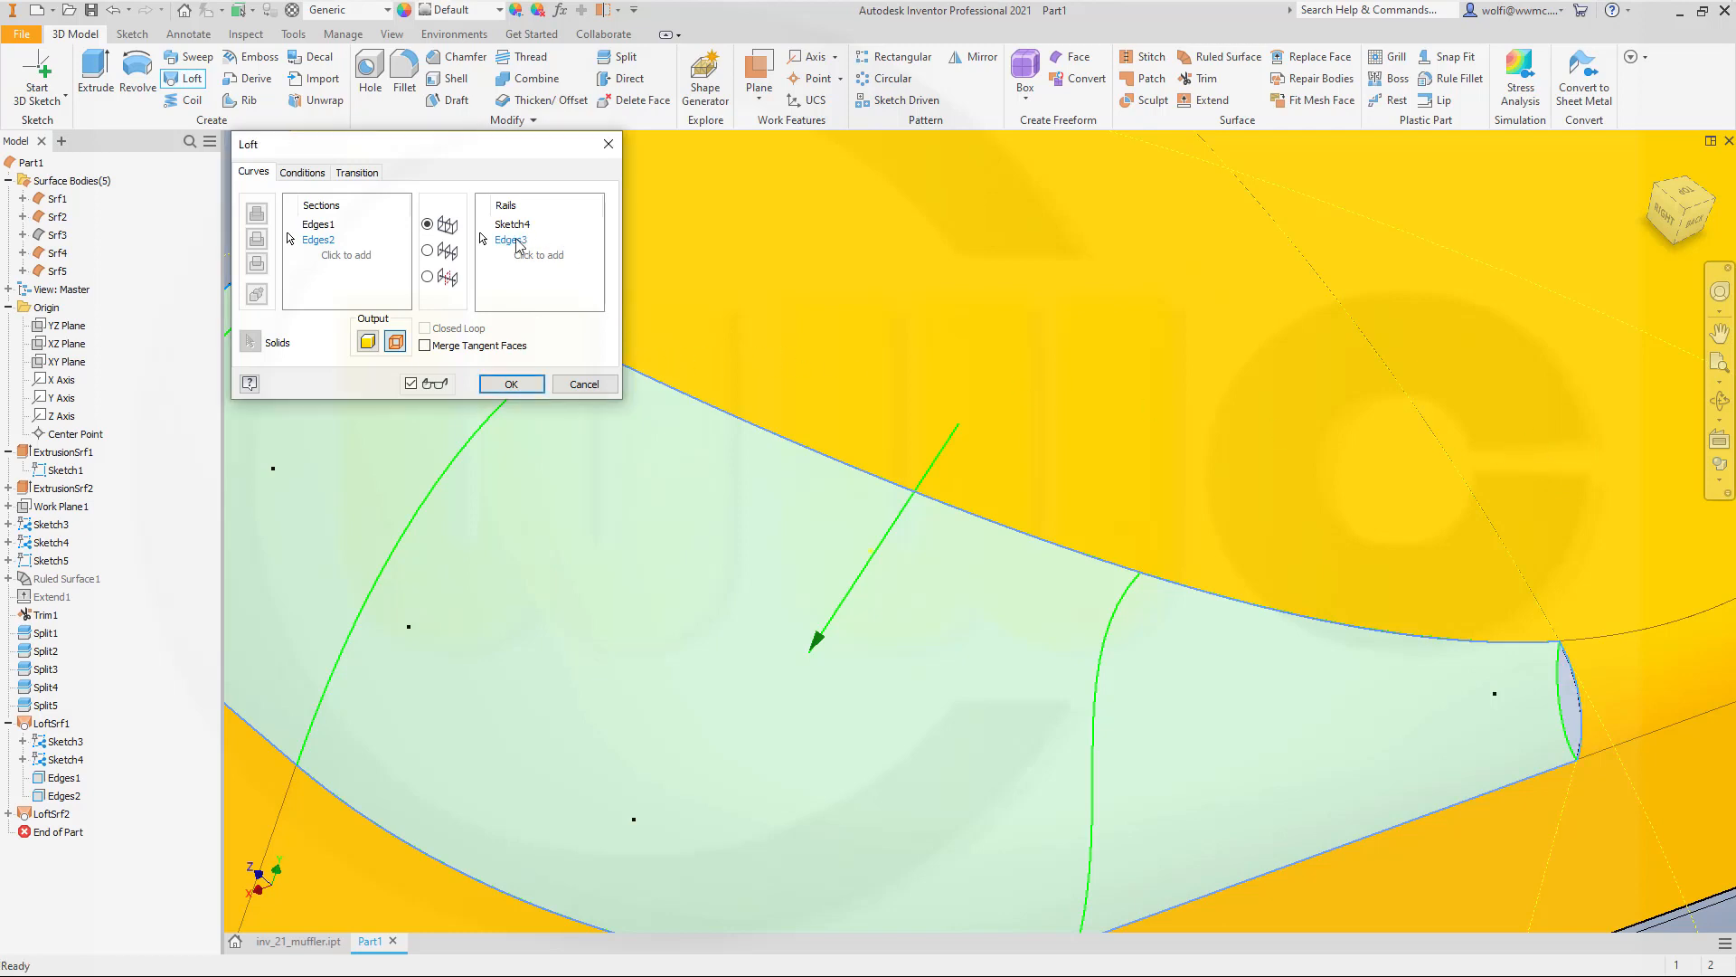
click(517, 242)
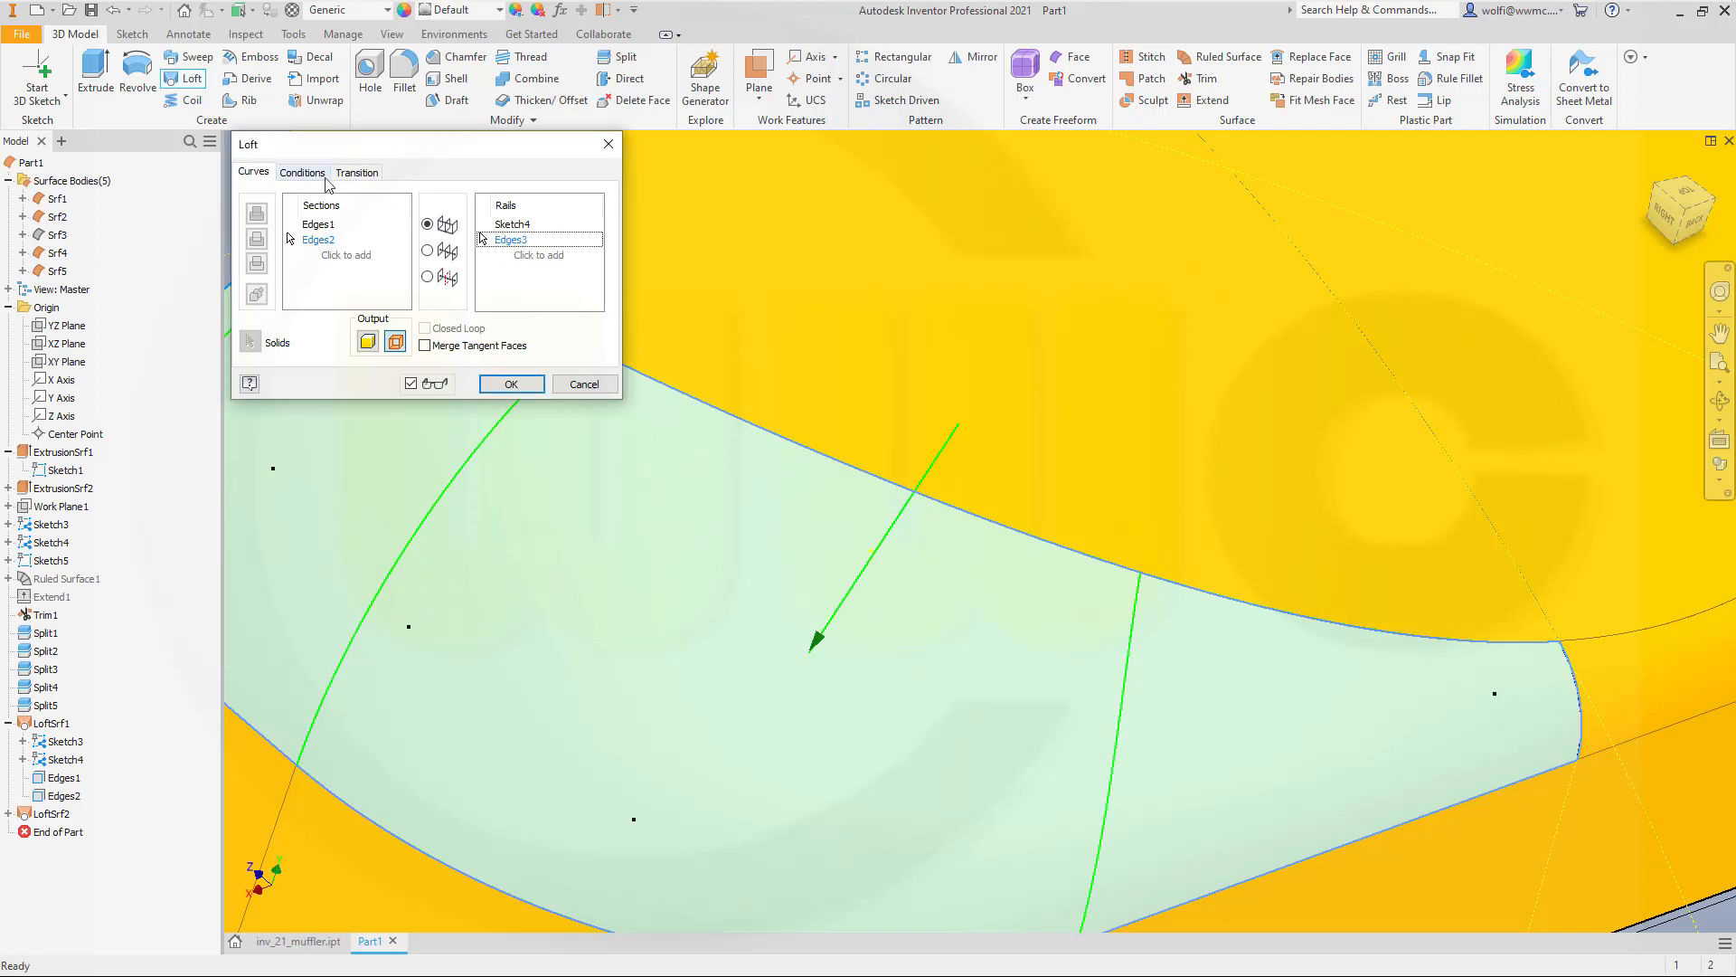
Make the Edges3 rail tangent and create the loft surface on the opposite side.
click(301, 173)
click(392, 269)
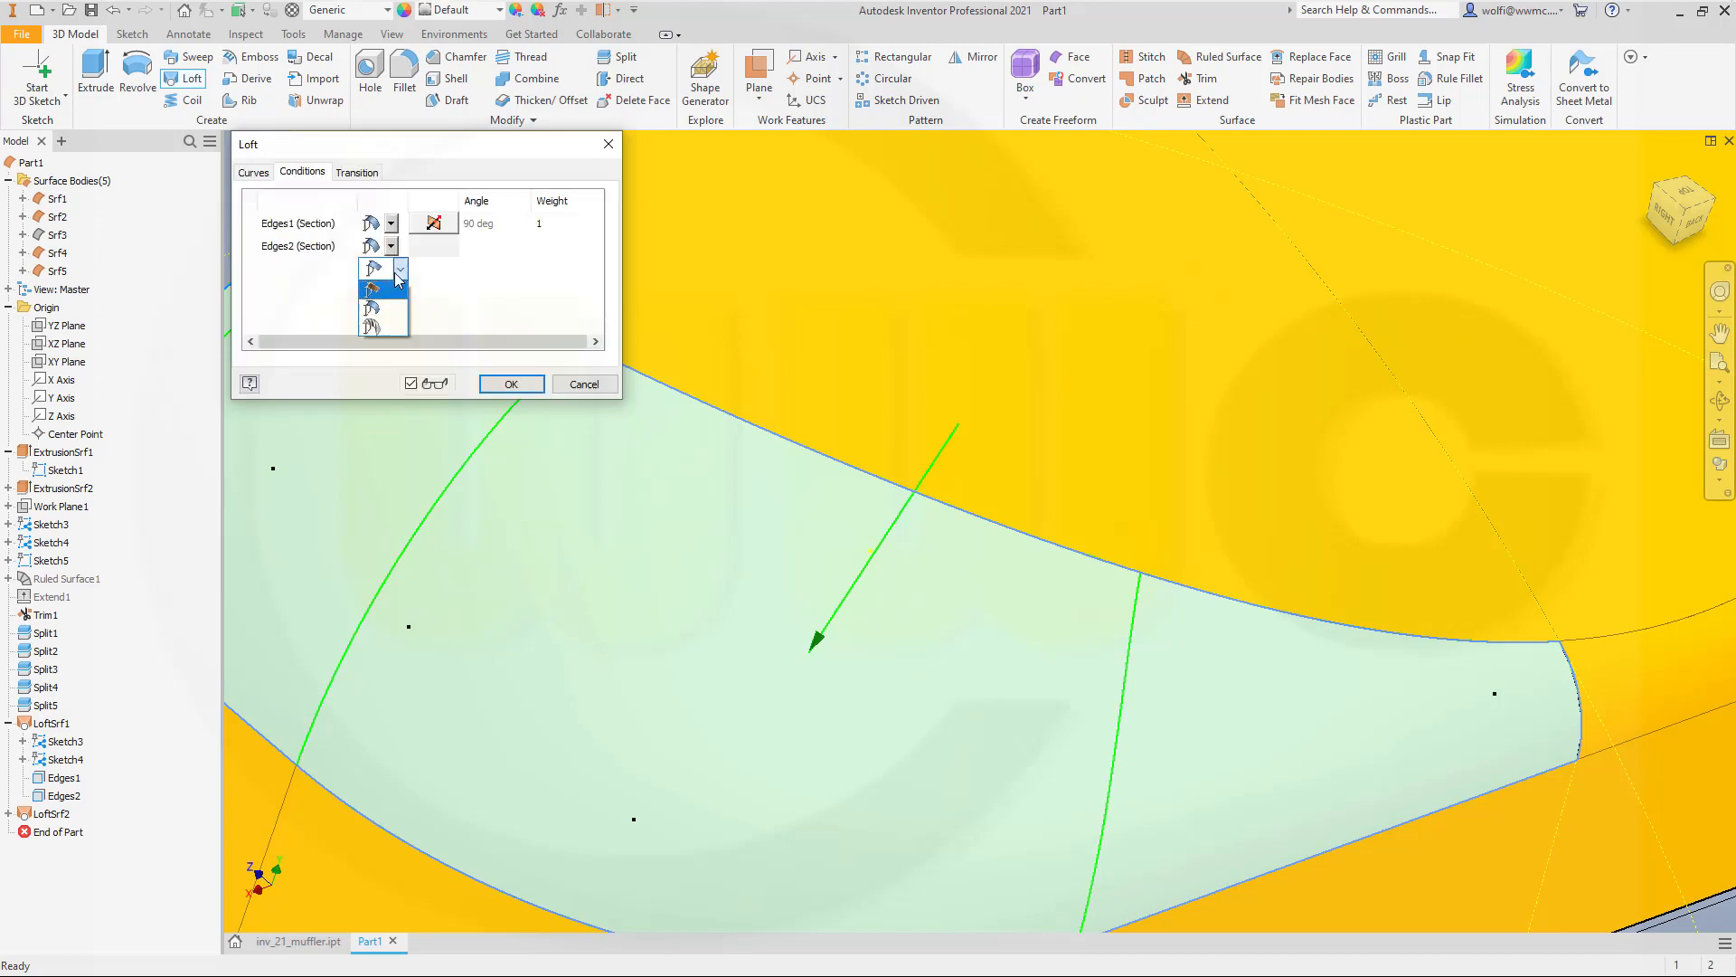
click(375, 312)
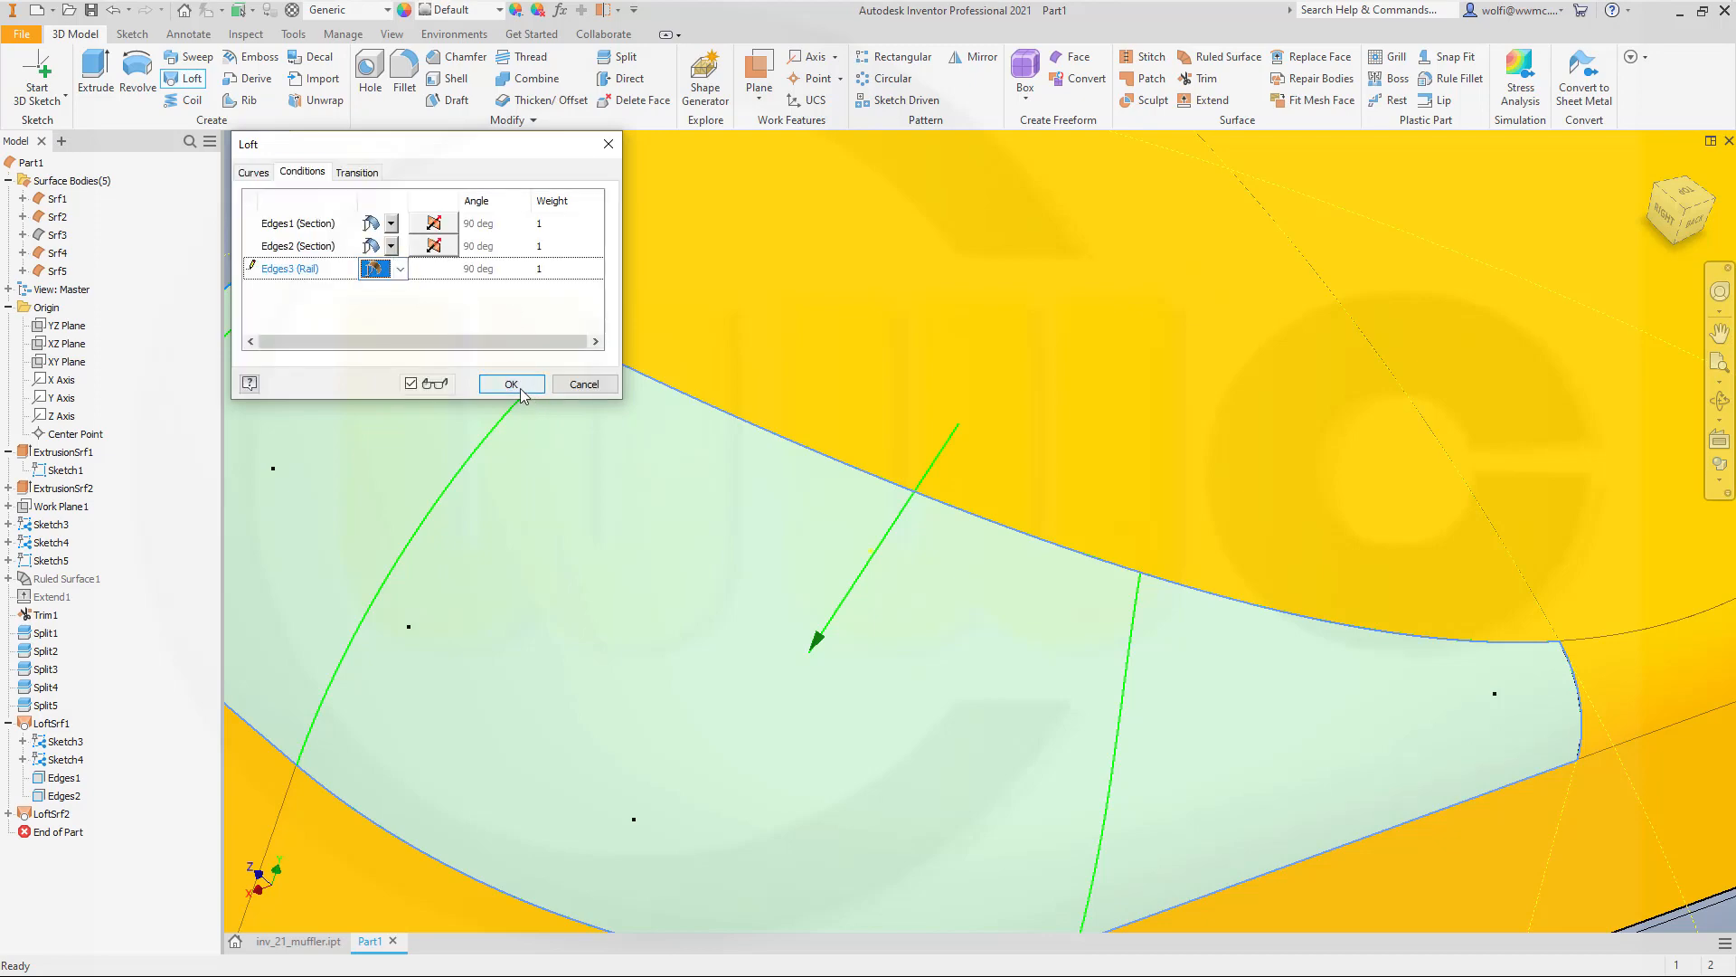
click(527, 387)
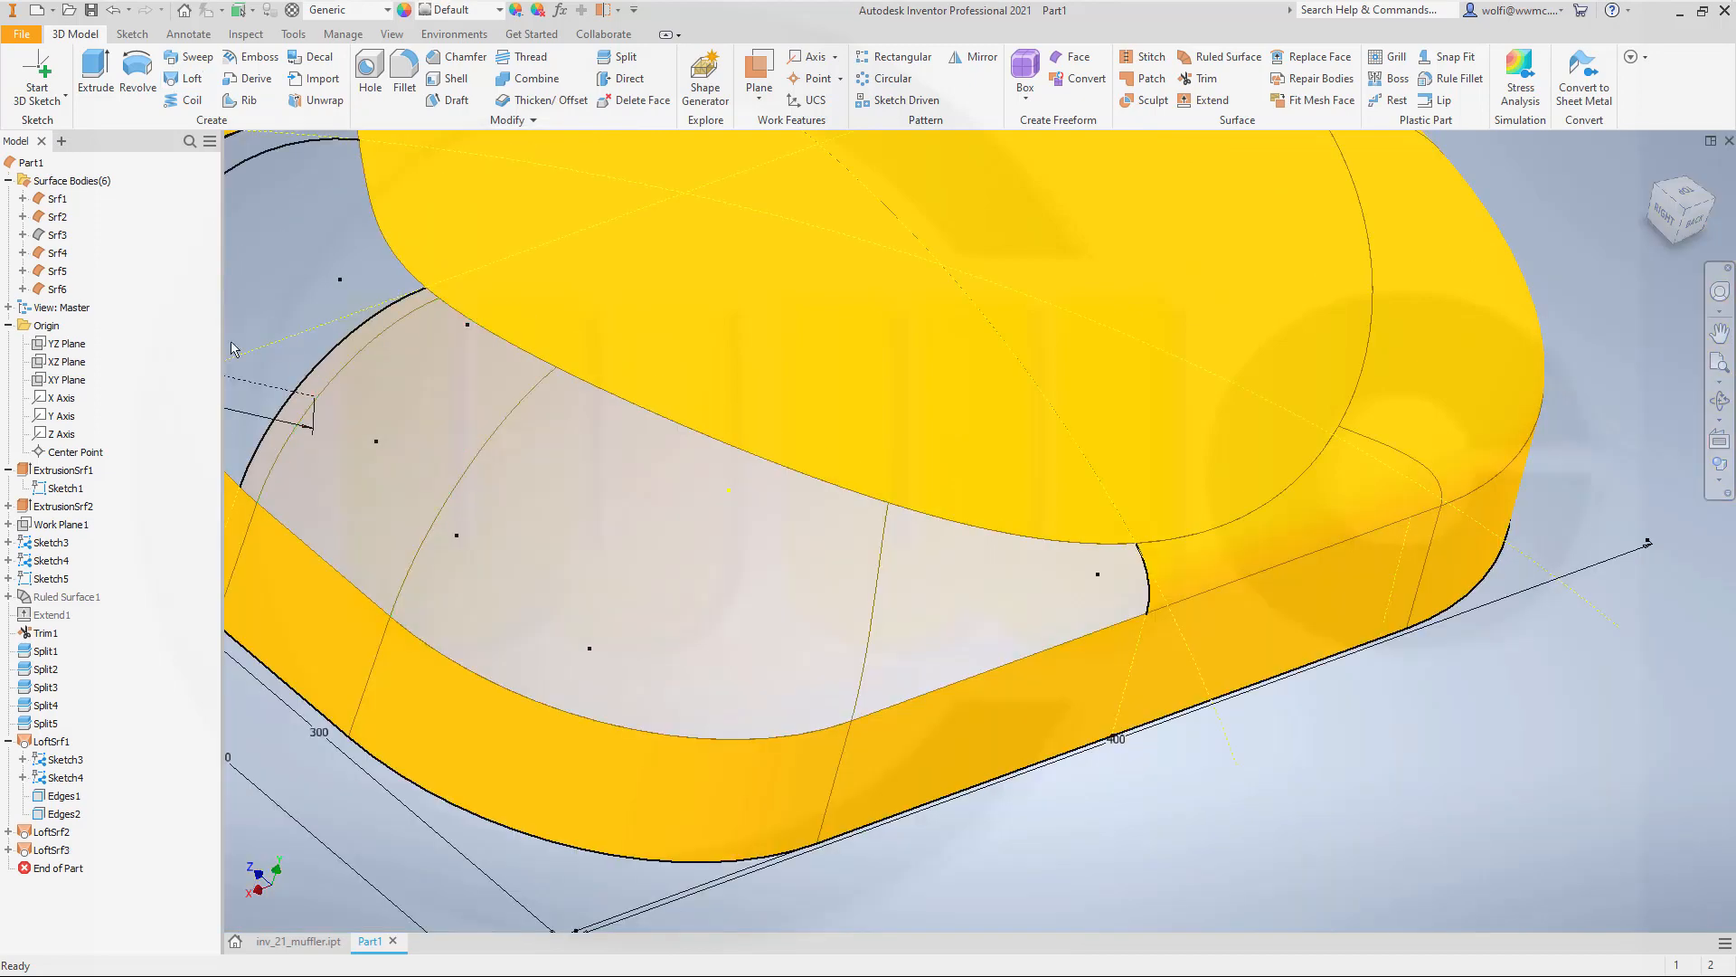
Turn off translucency for the Srf6 surface body.
right_click(62, 289)
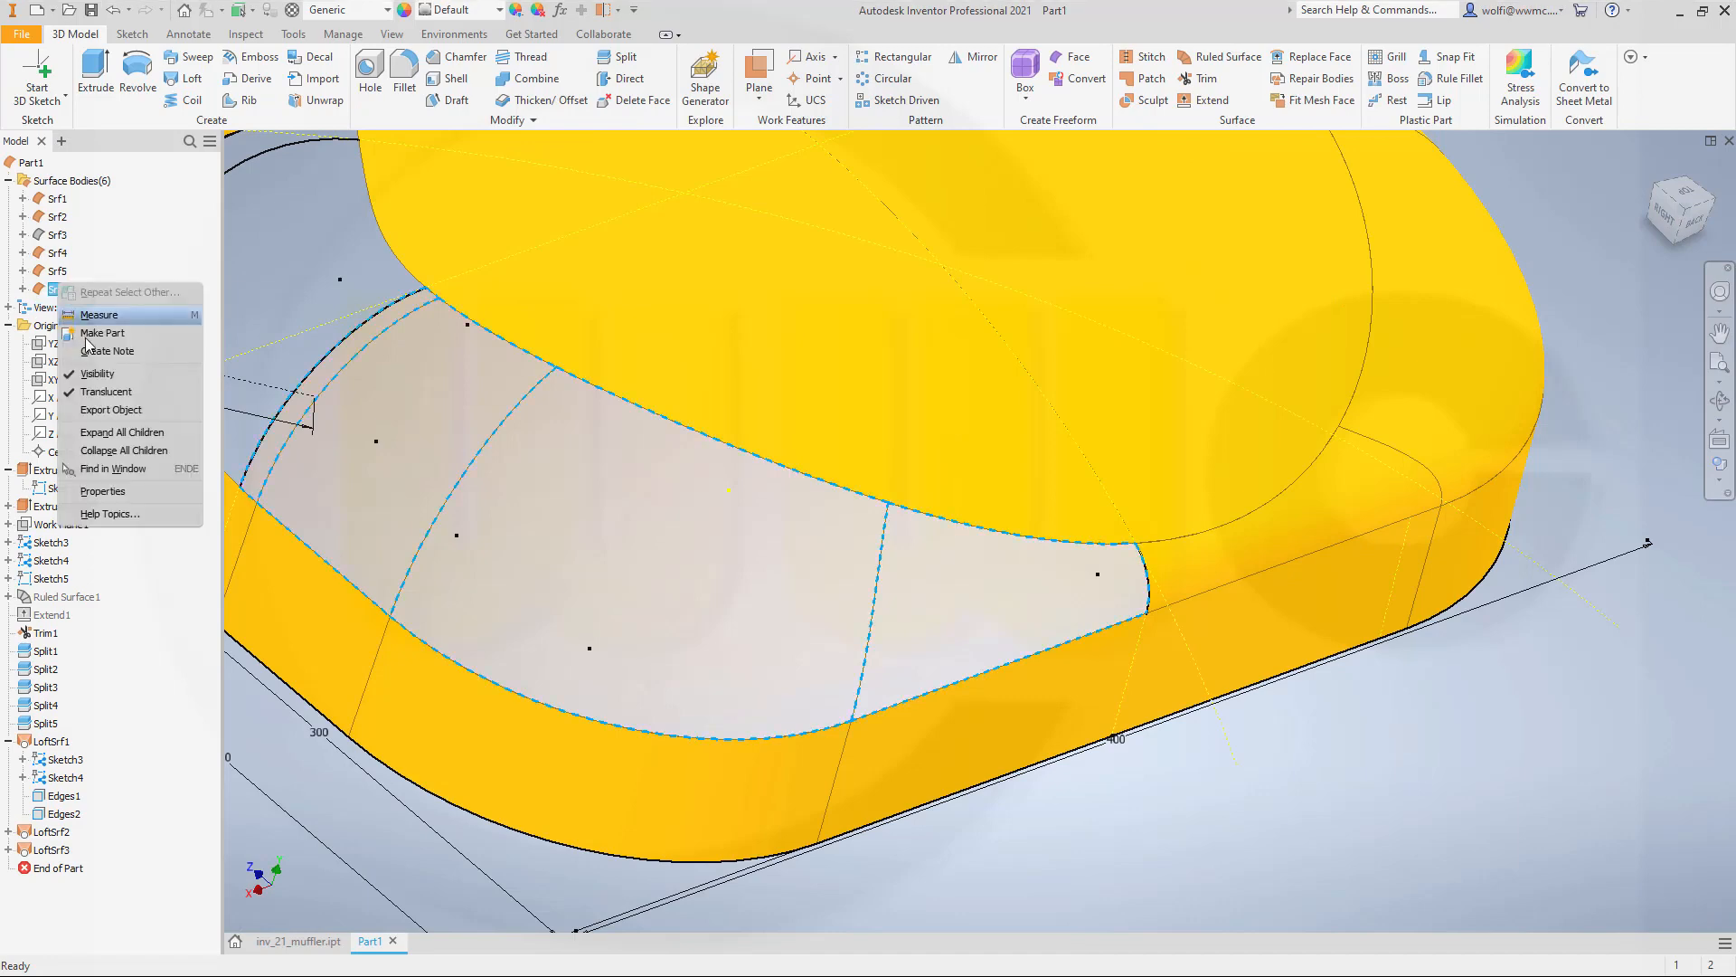
click(103, 391)
Start a surface loft over the last open side gap, using the upper surface's boundary edge and the rim's upper edges as sections.
shift+middle_drag(407, 493, 1175, 578)
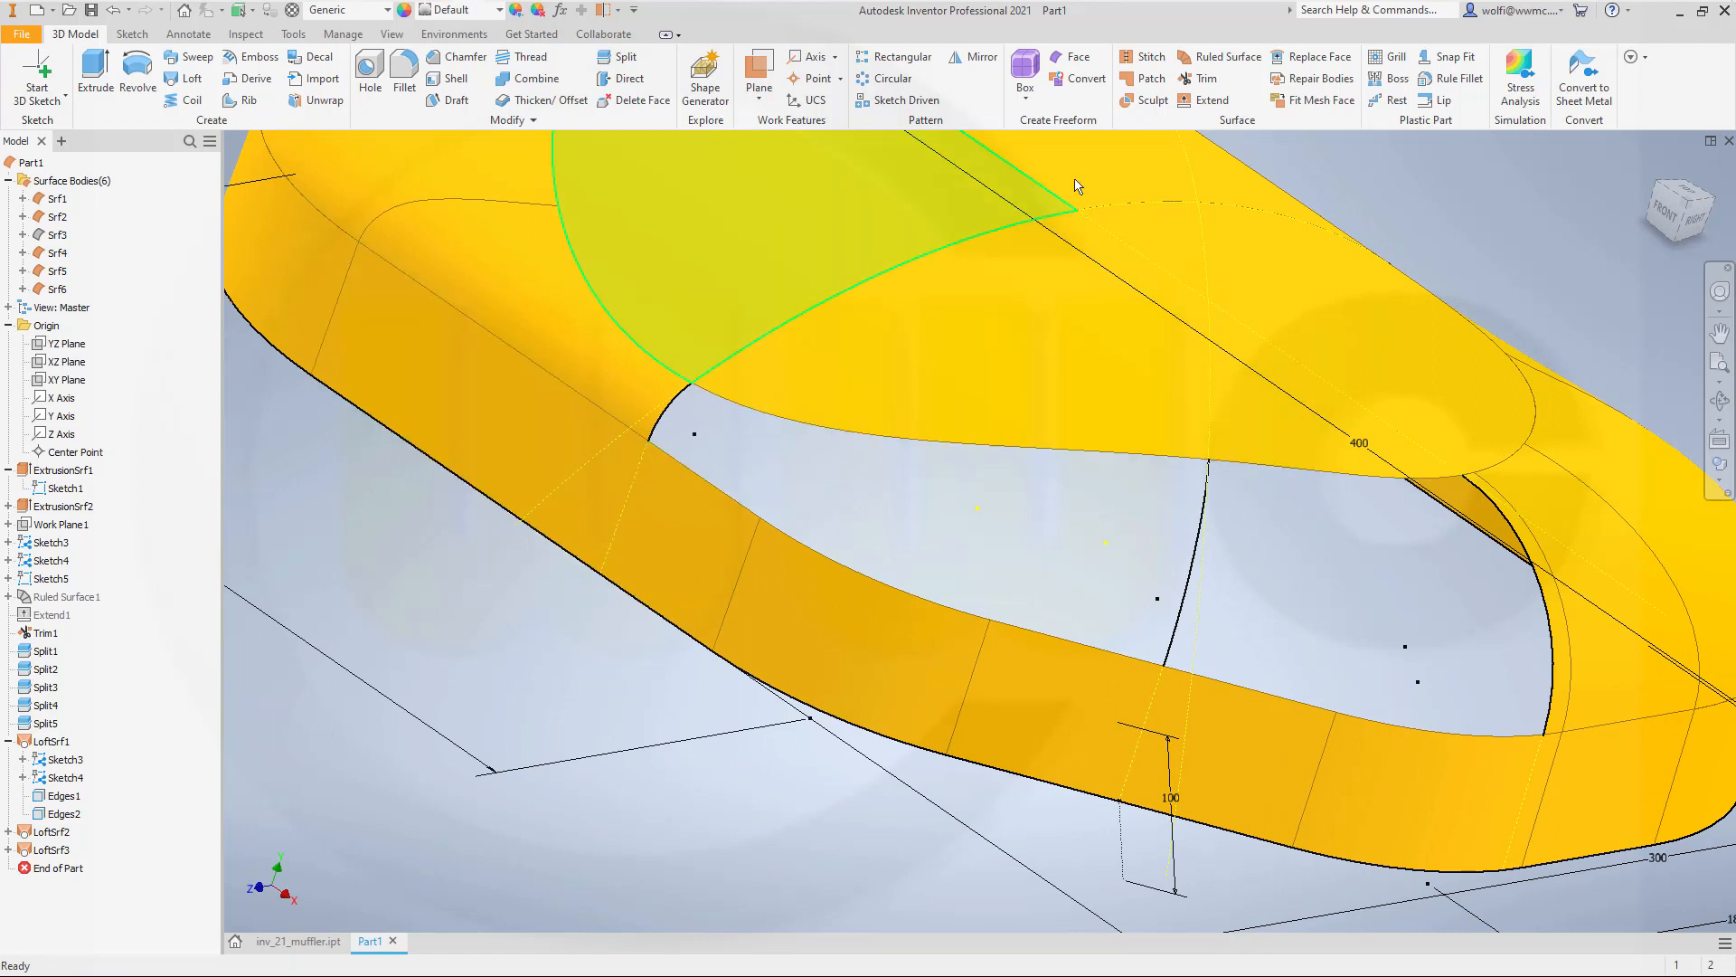
click(187, 79)
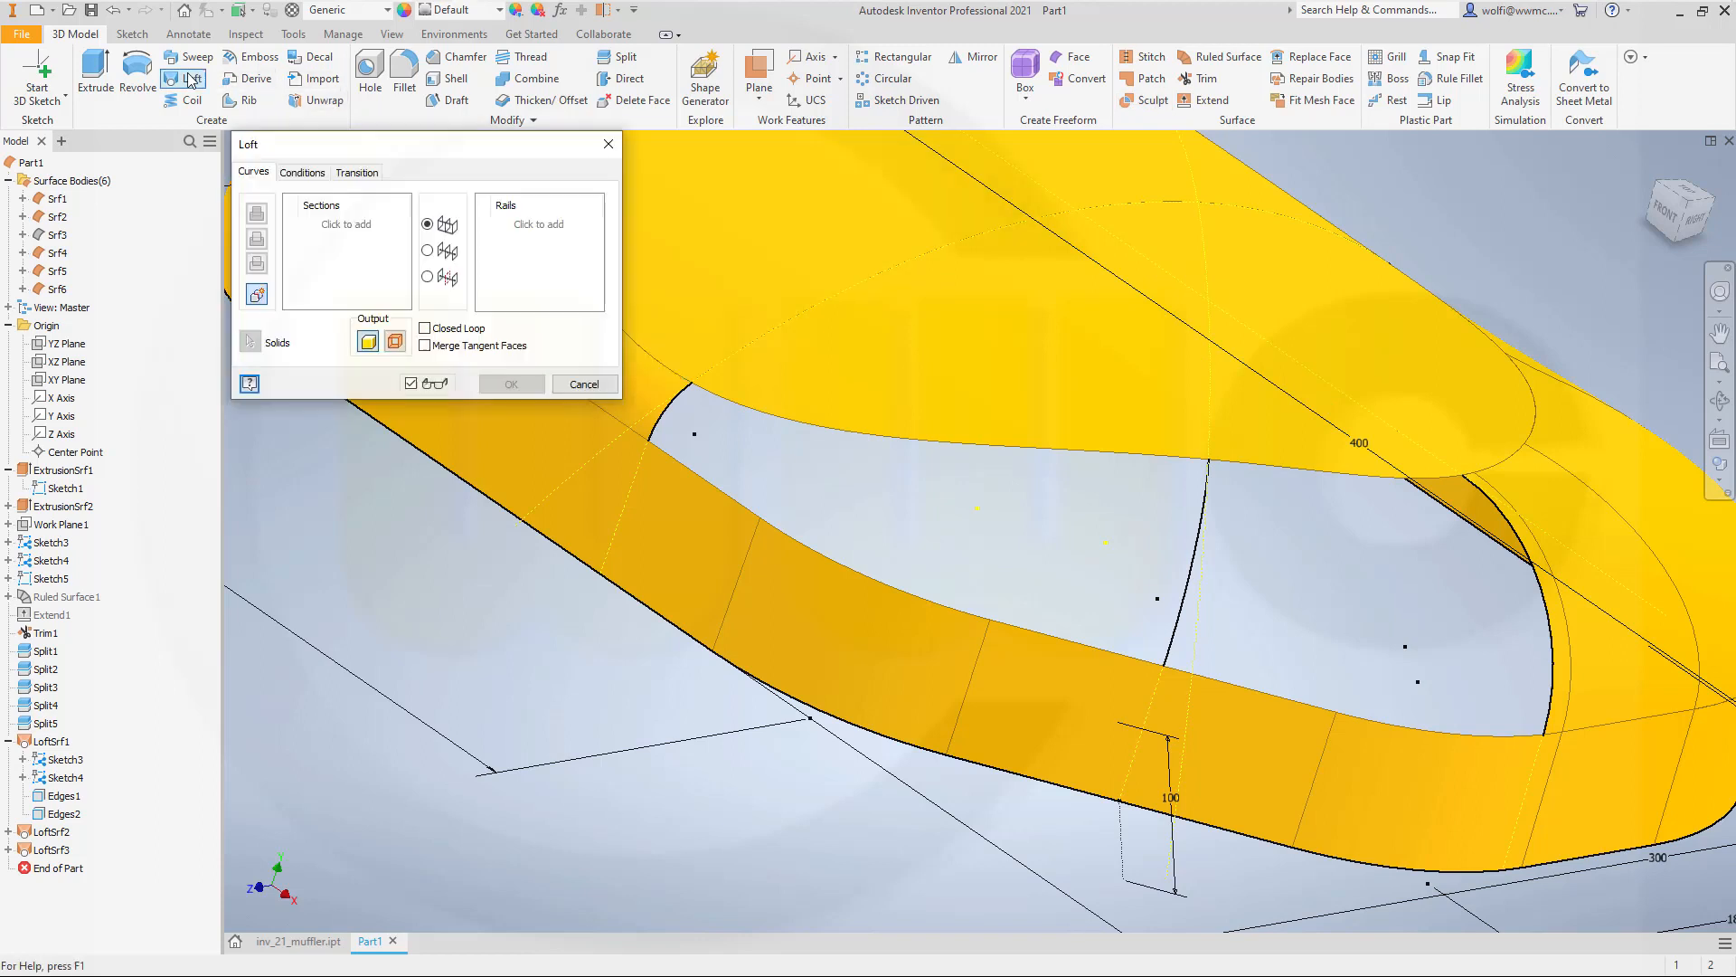
click(347, 225)
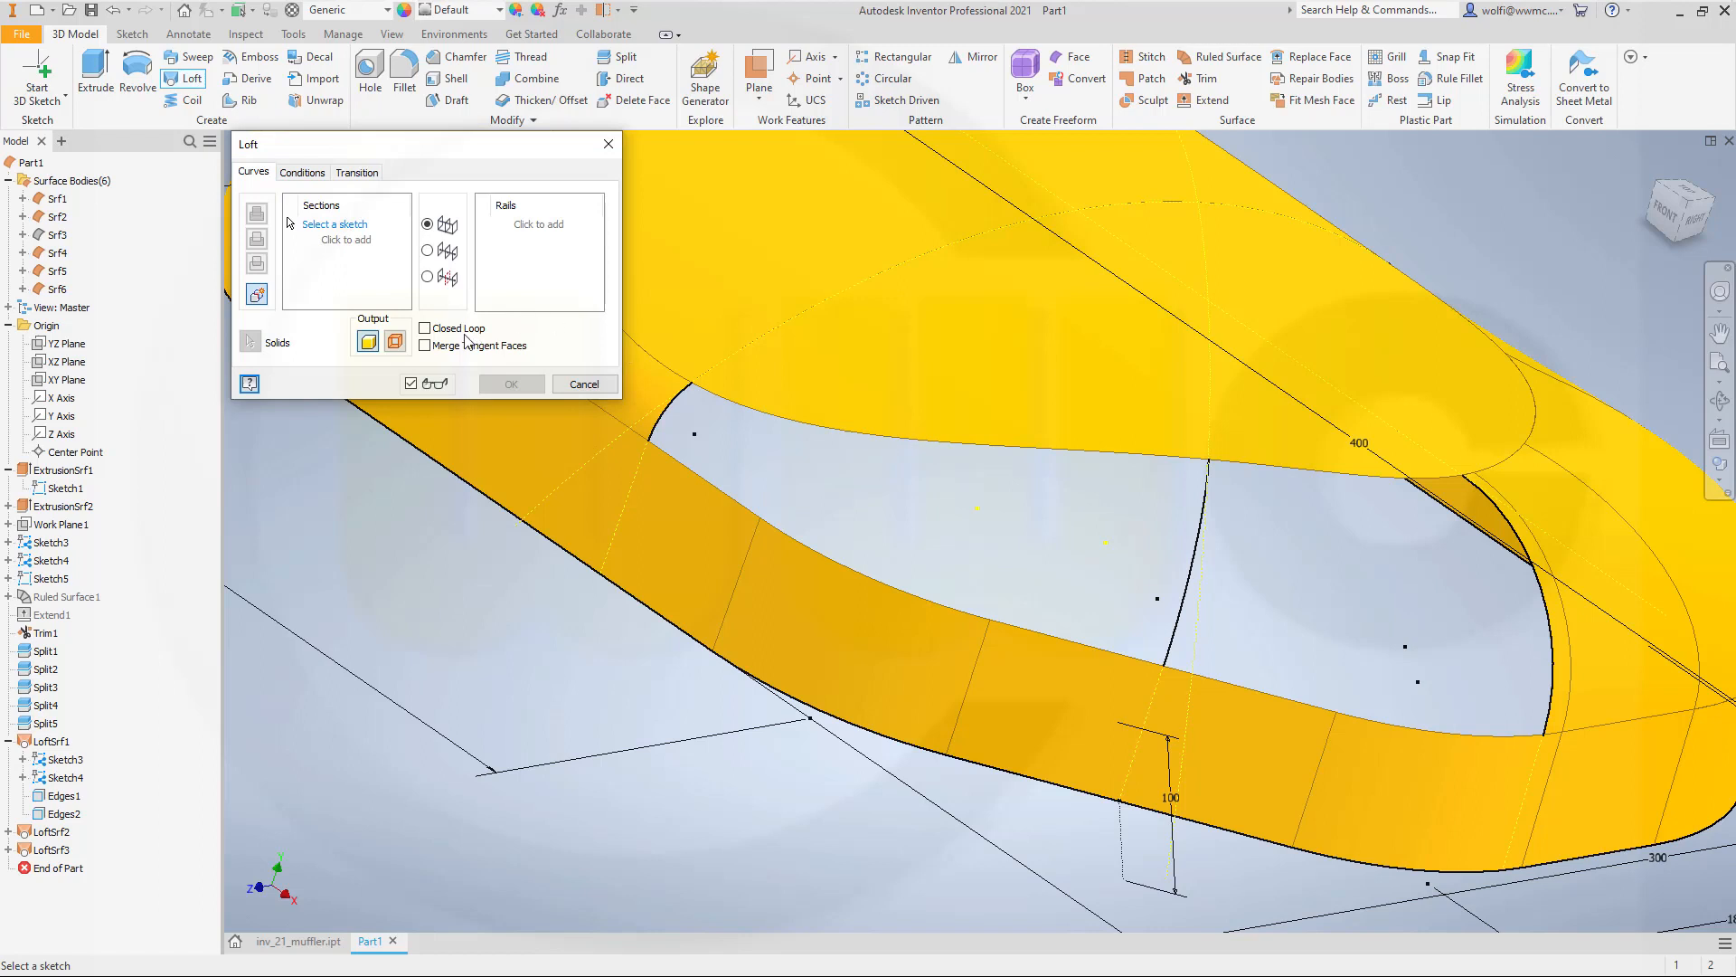
click(396, 341)
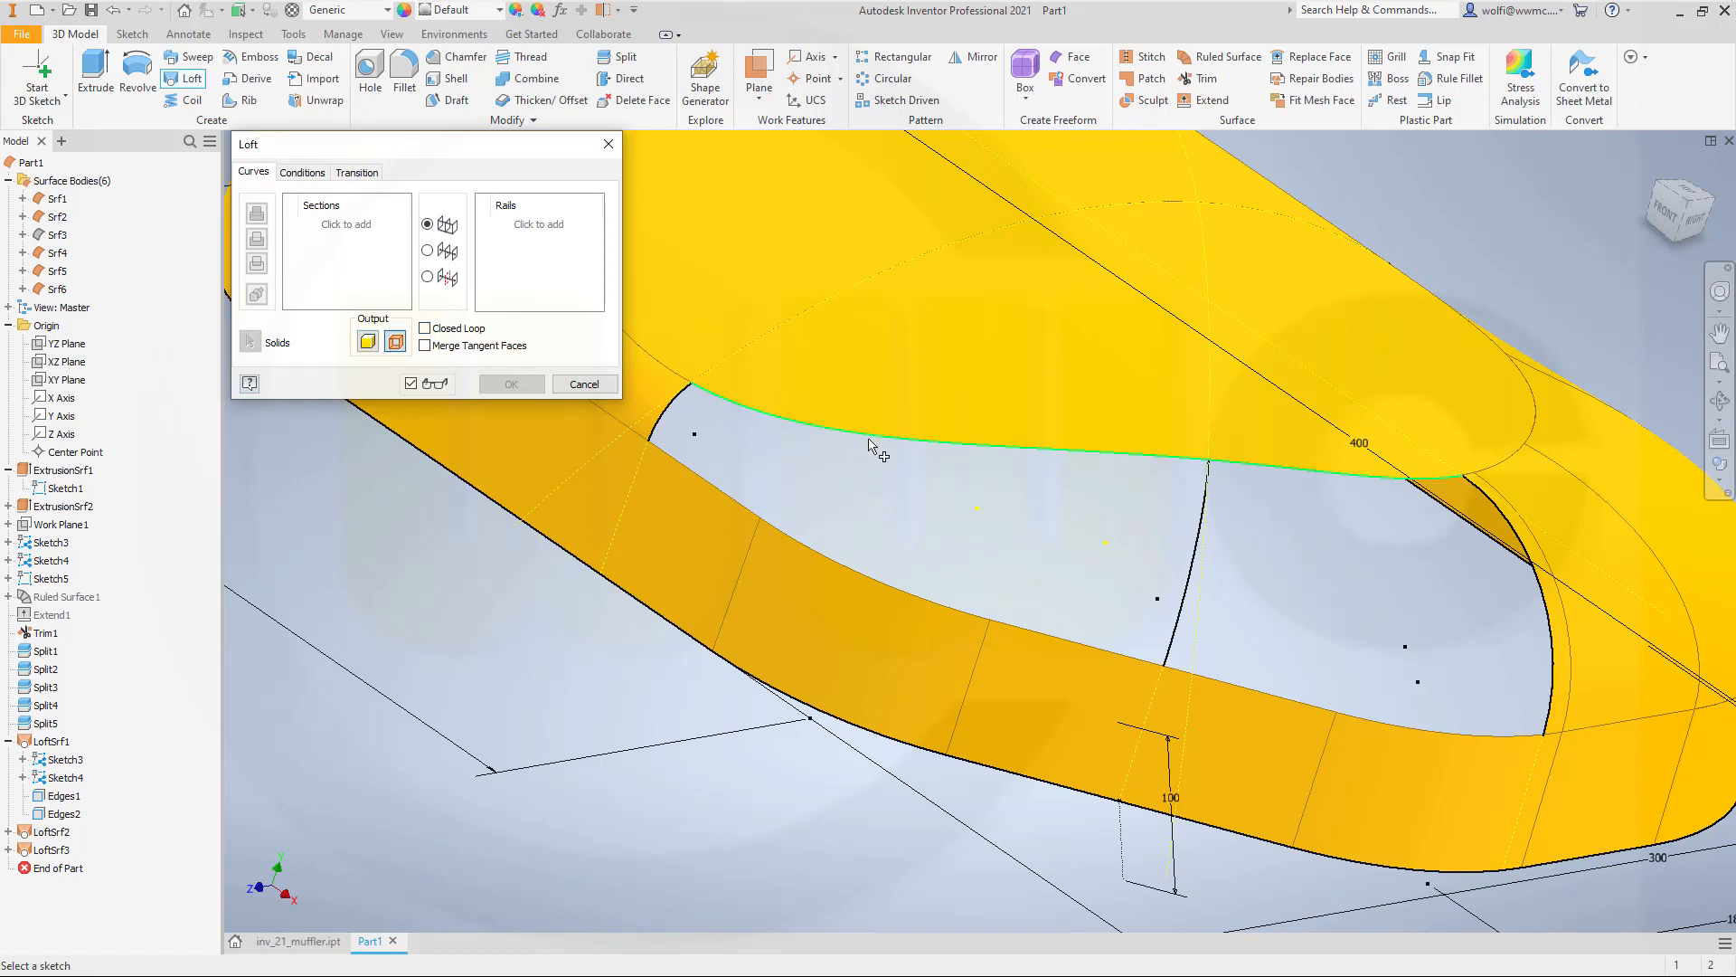
click(870, 444)
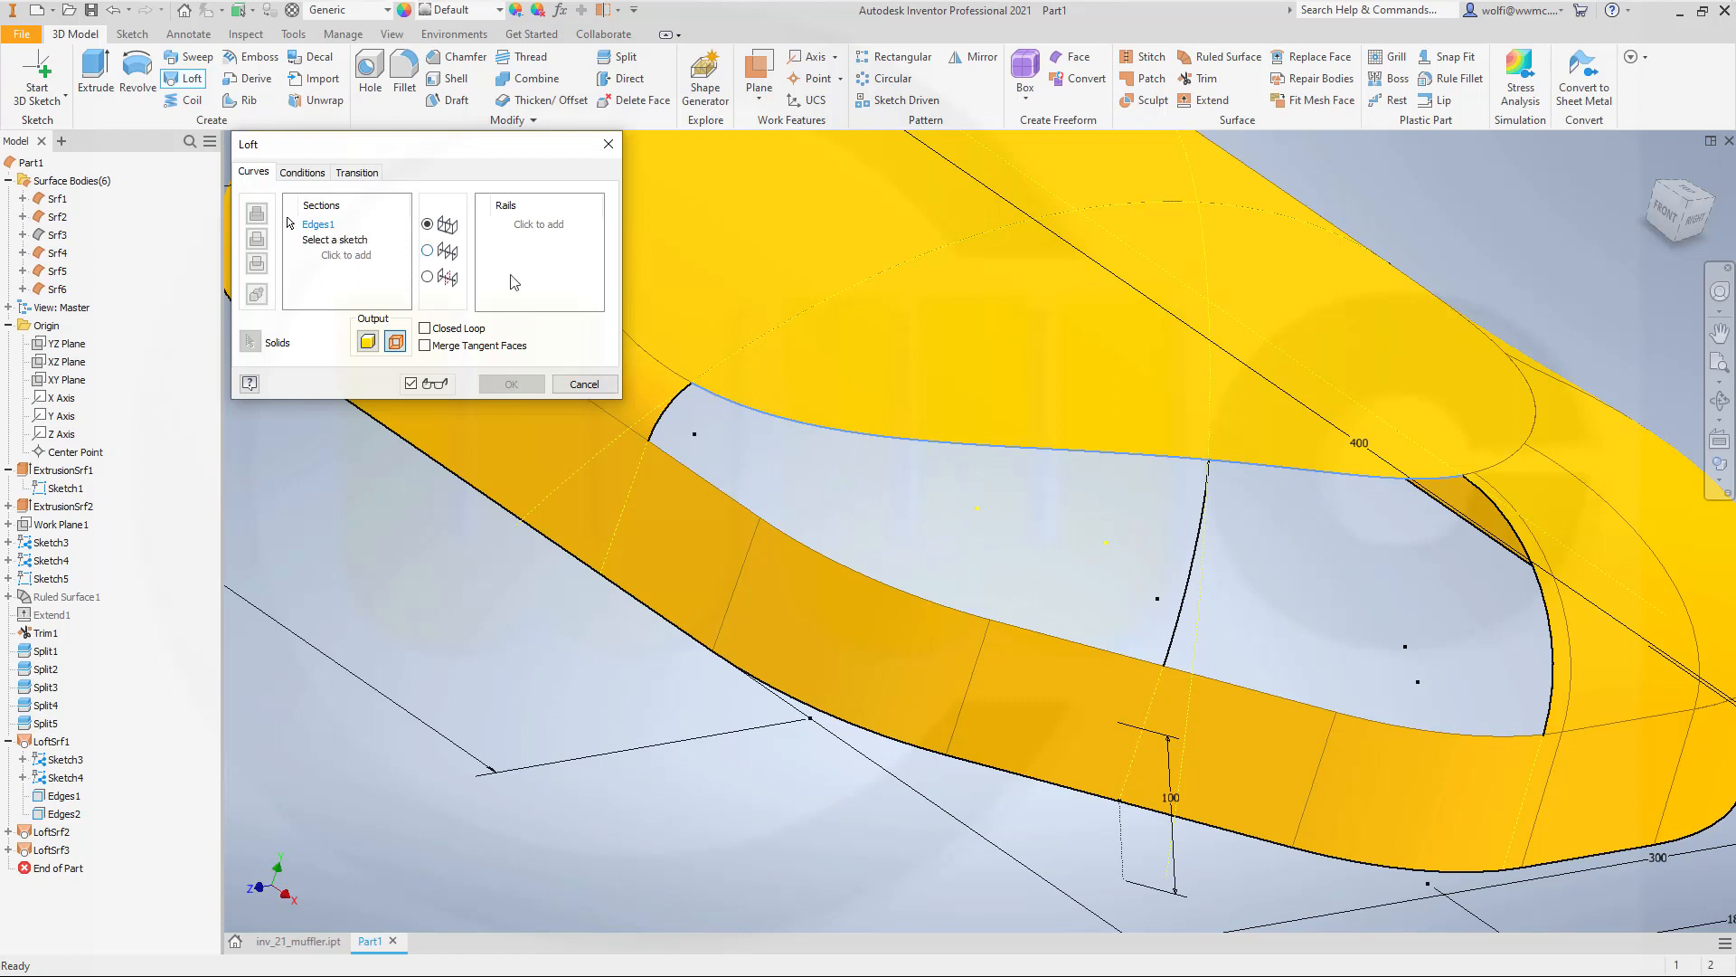
click(696, 479)
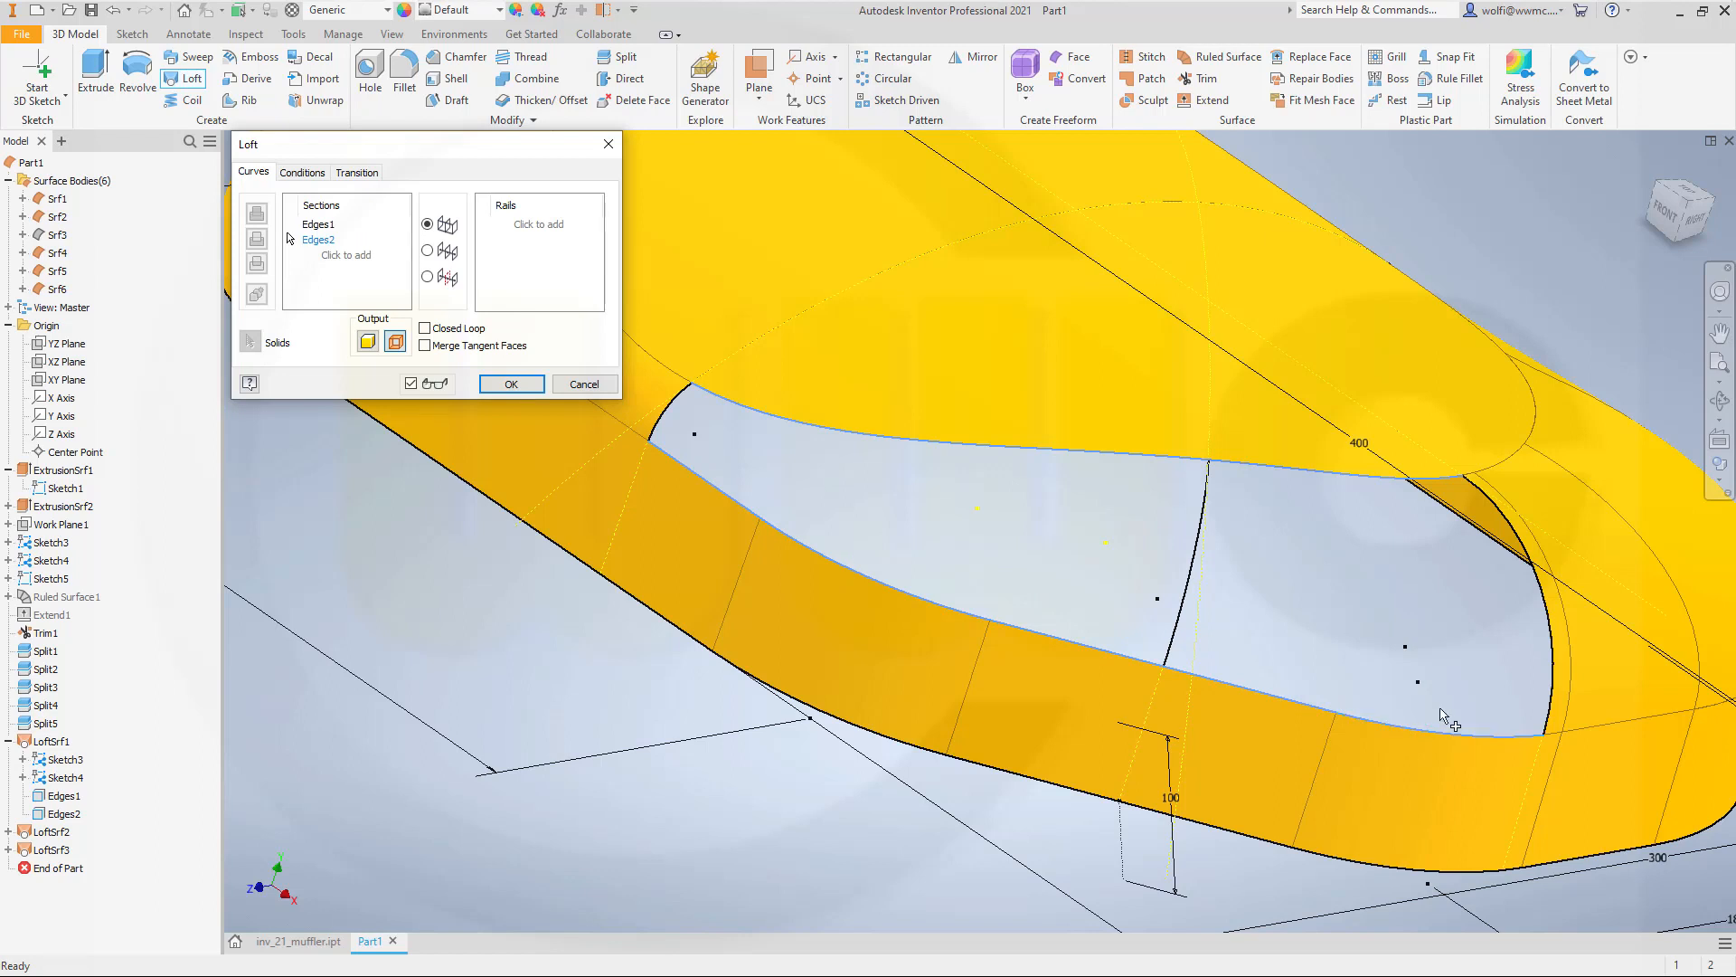
click(512, 222)
Apply the tangent condition to the Edges1 and Edges2 sections of the loft.
click(301, 172)
click(391, 226)
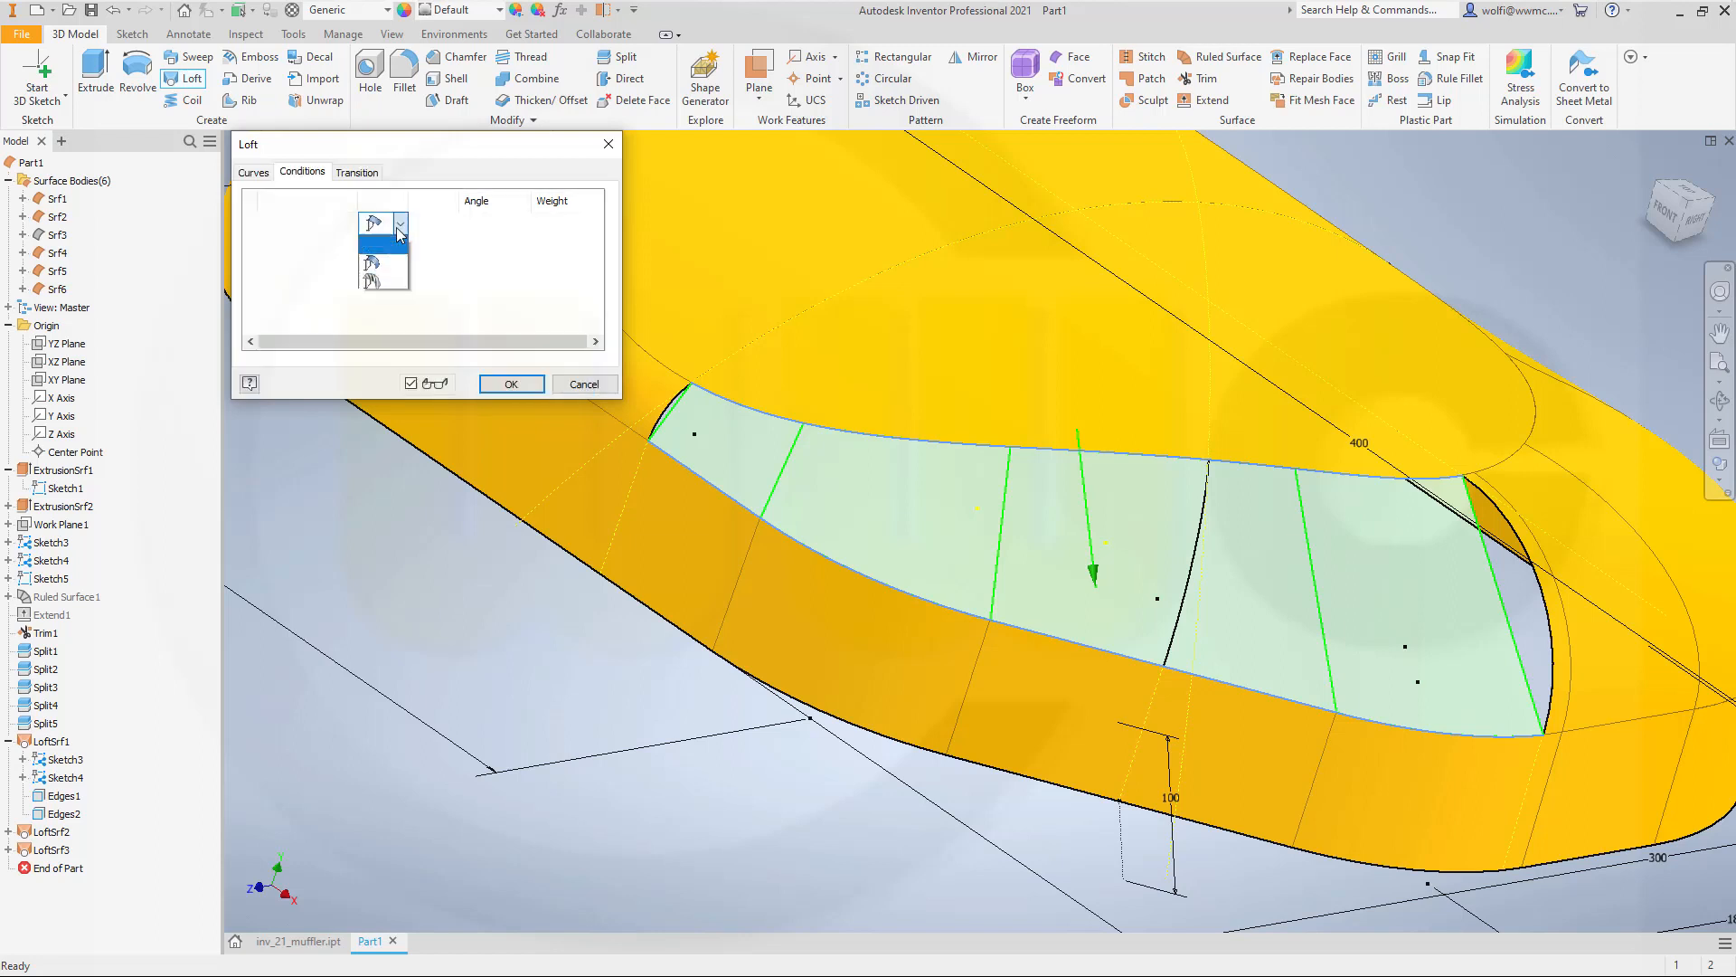
click(397, 250)
click(391, 246)
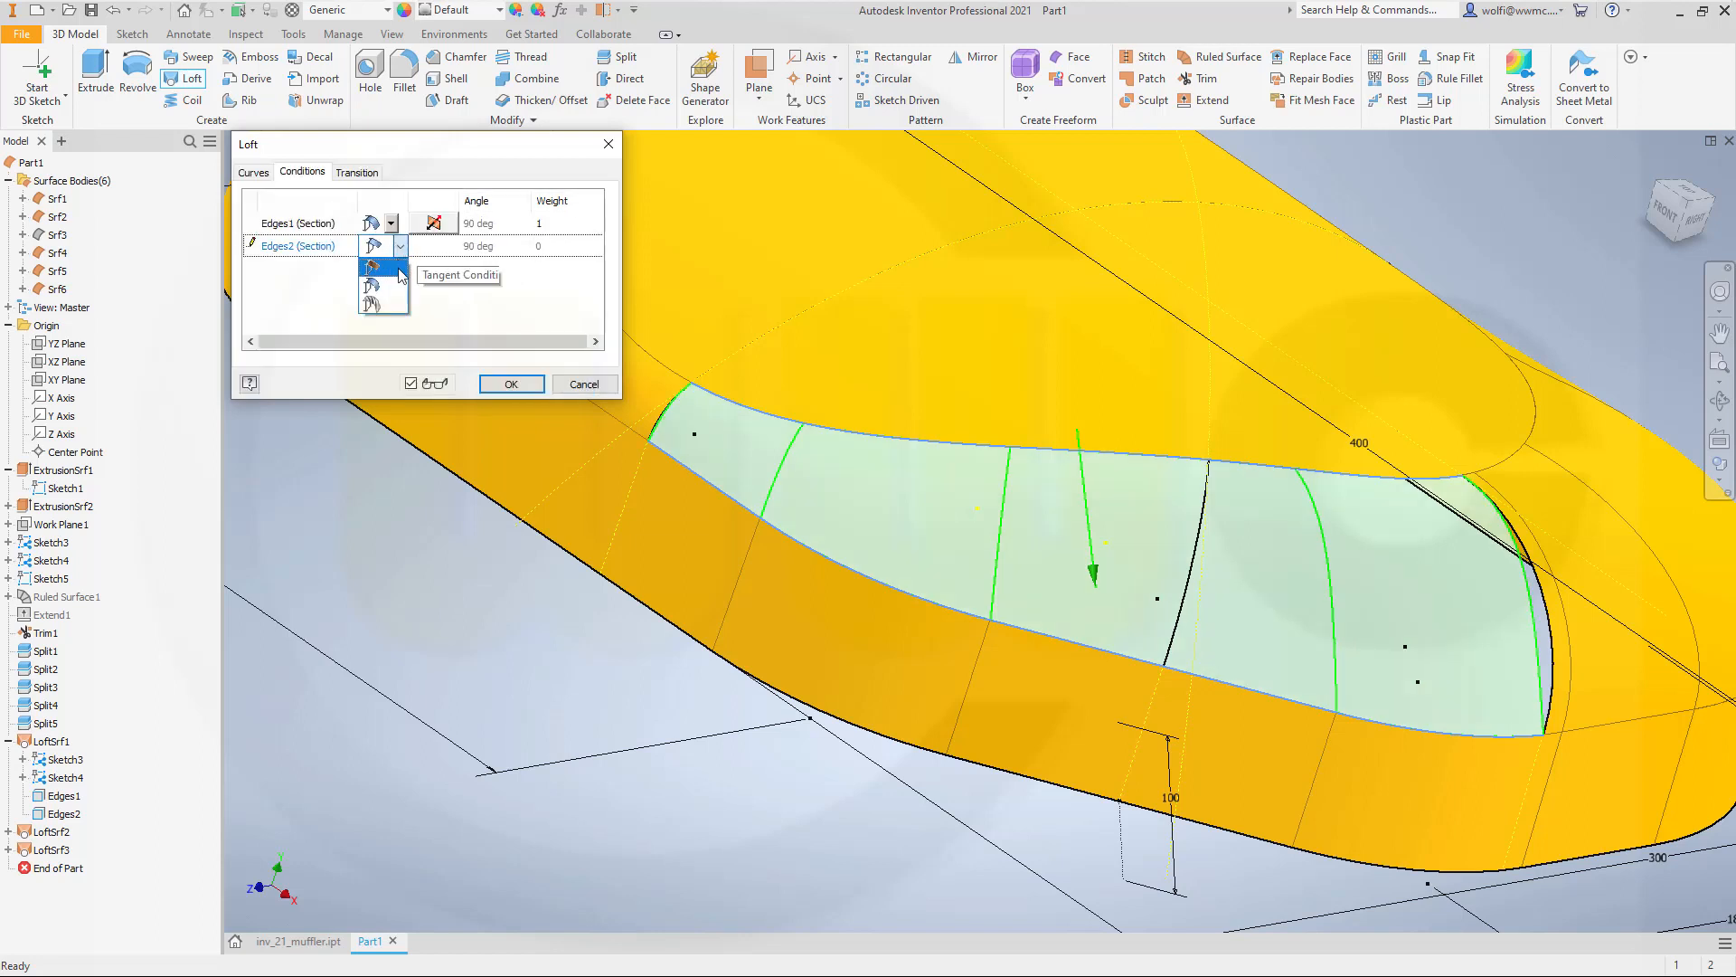
click(384, 273)
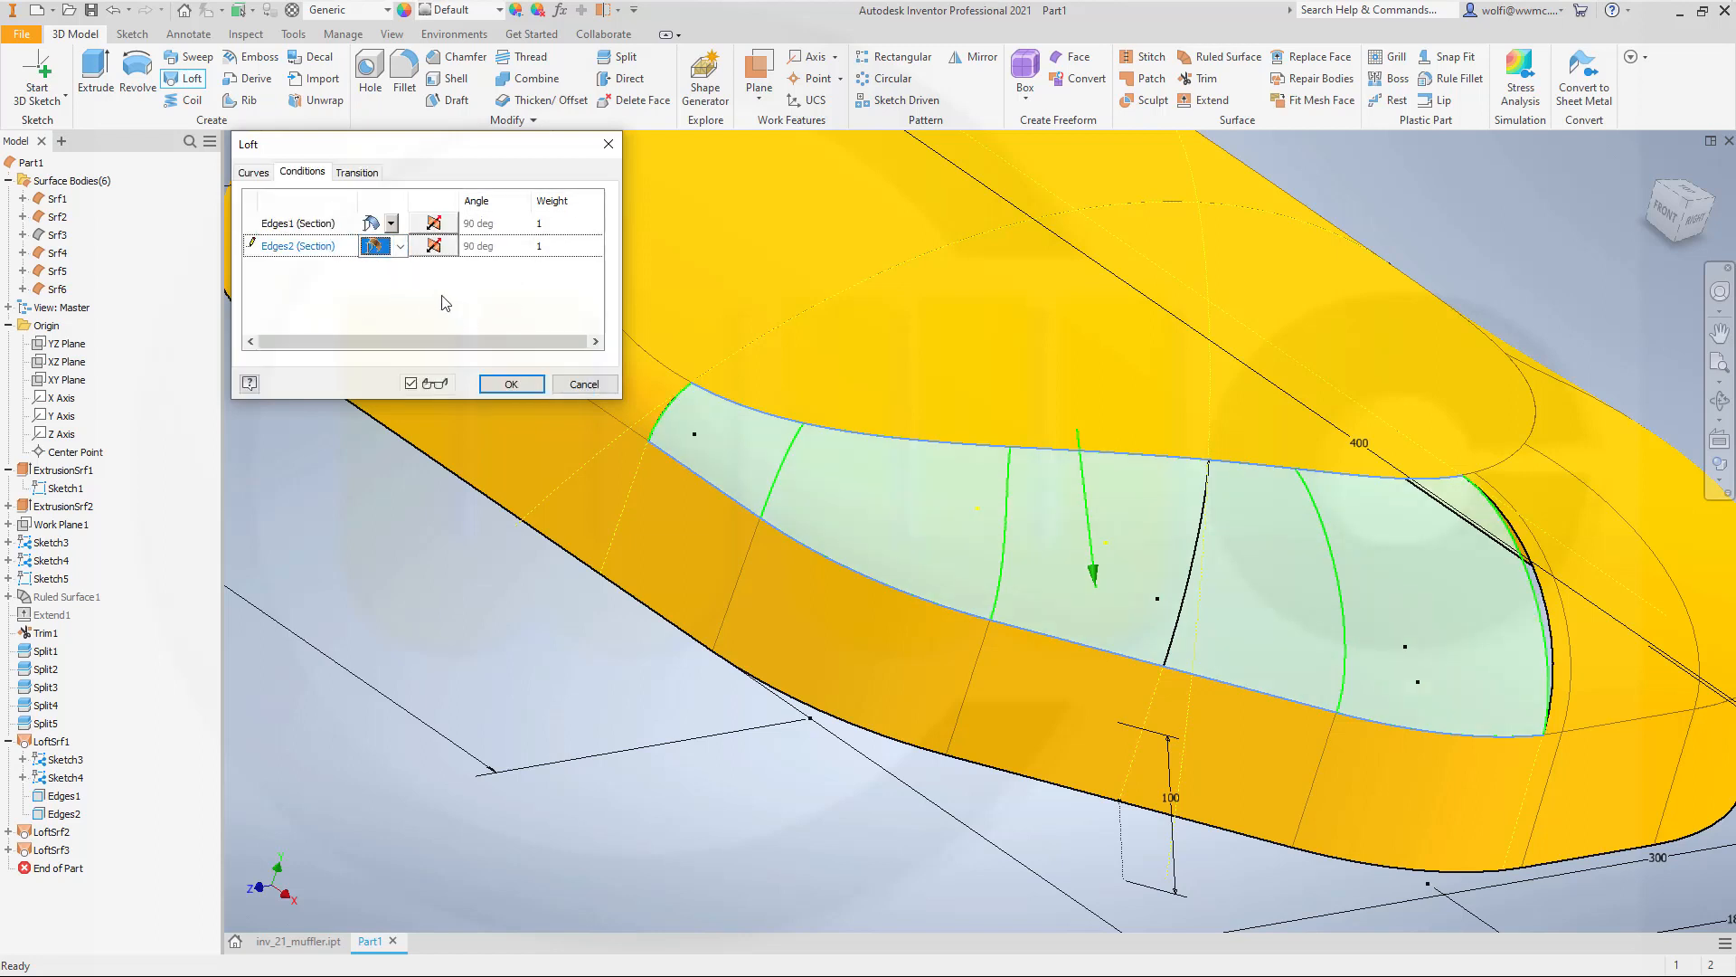
Add the neighbouring lofts' border edges at both ends of the gap as rails, choosing the edges instead of the coincident sketch curves.
click(254, 173)
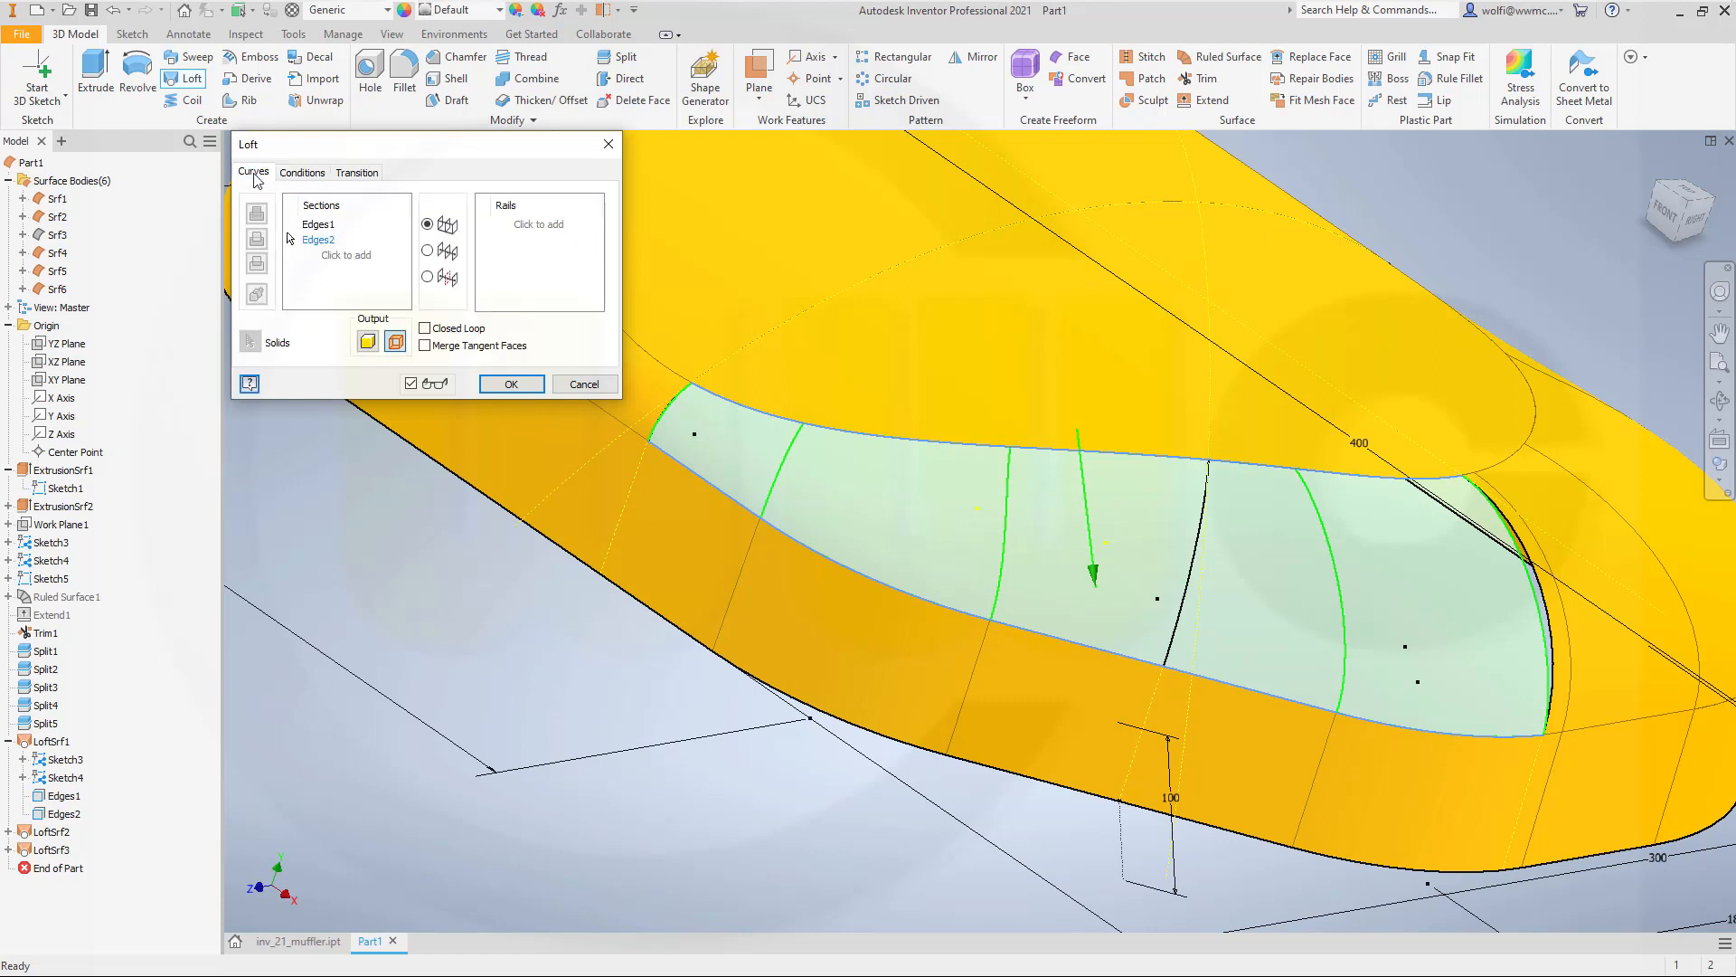
click(538, 228)
right_click(665, 418)
click(647, 492)
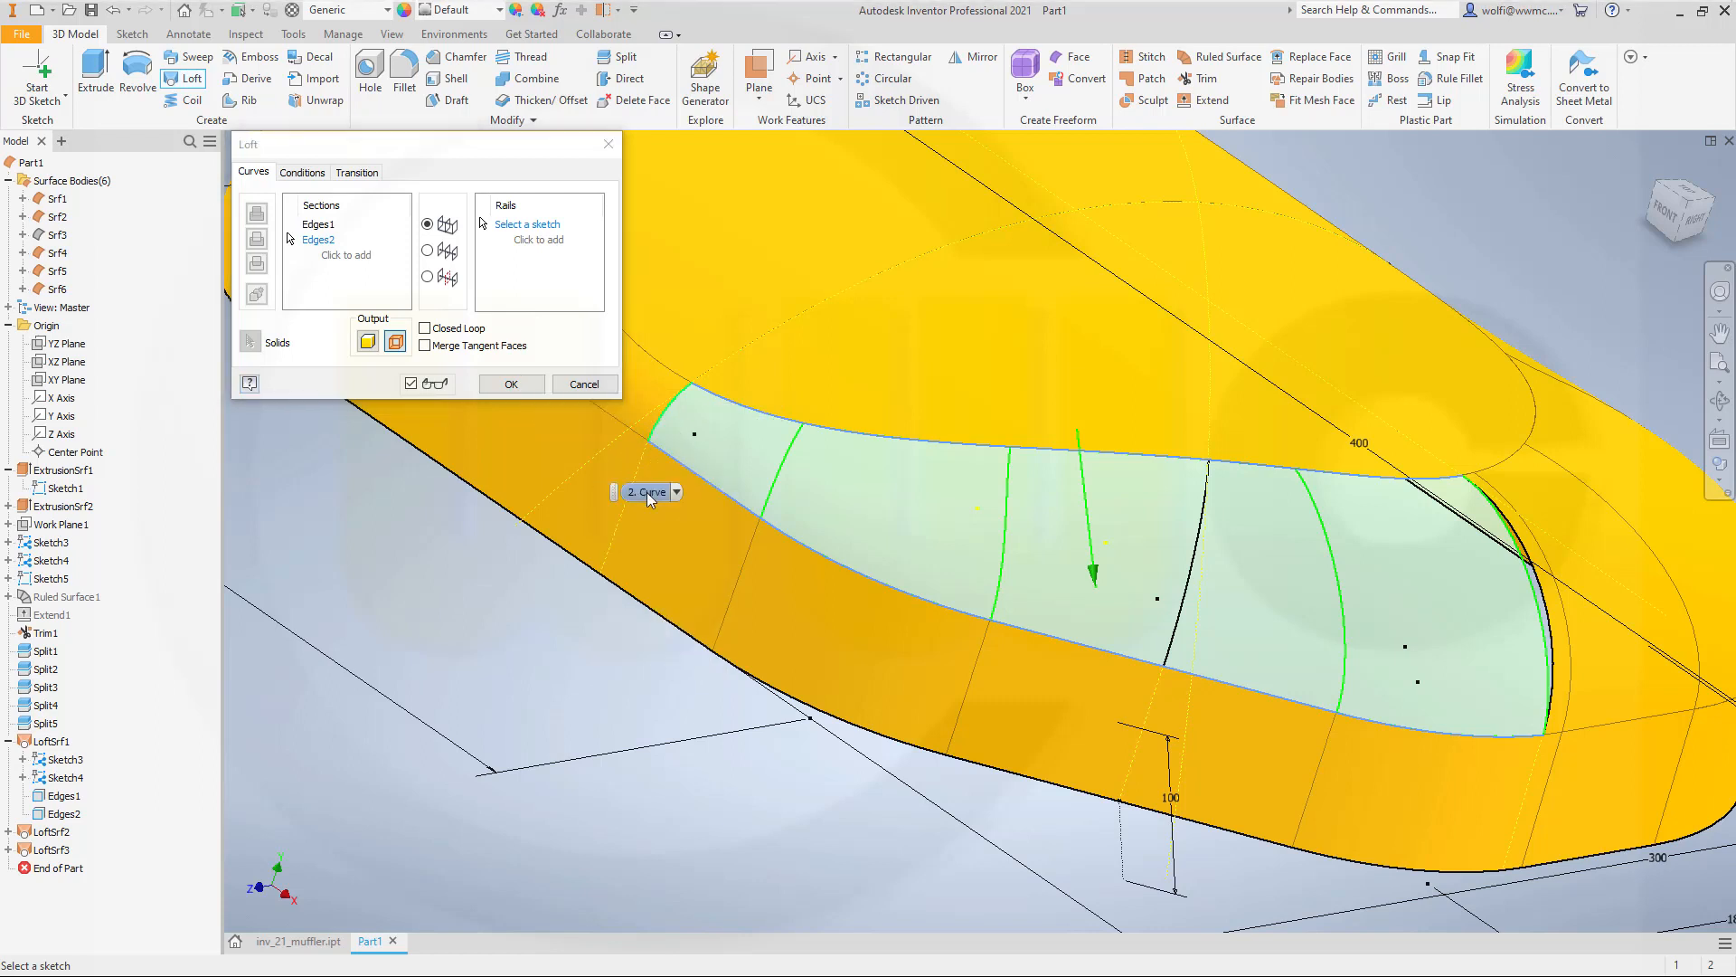
click(678, 493)
click(663, 512)
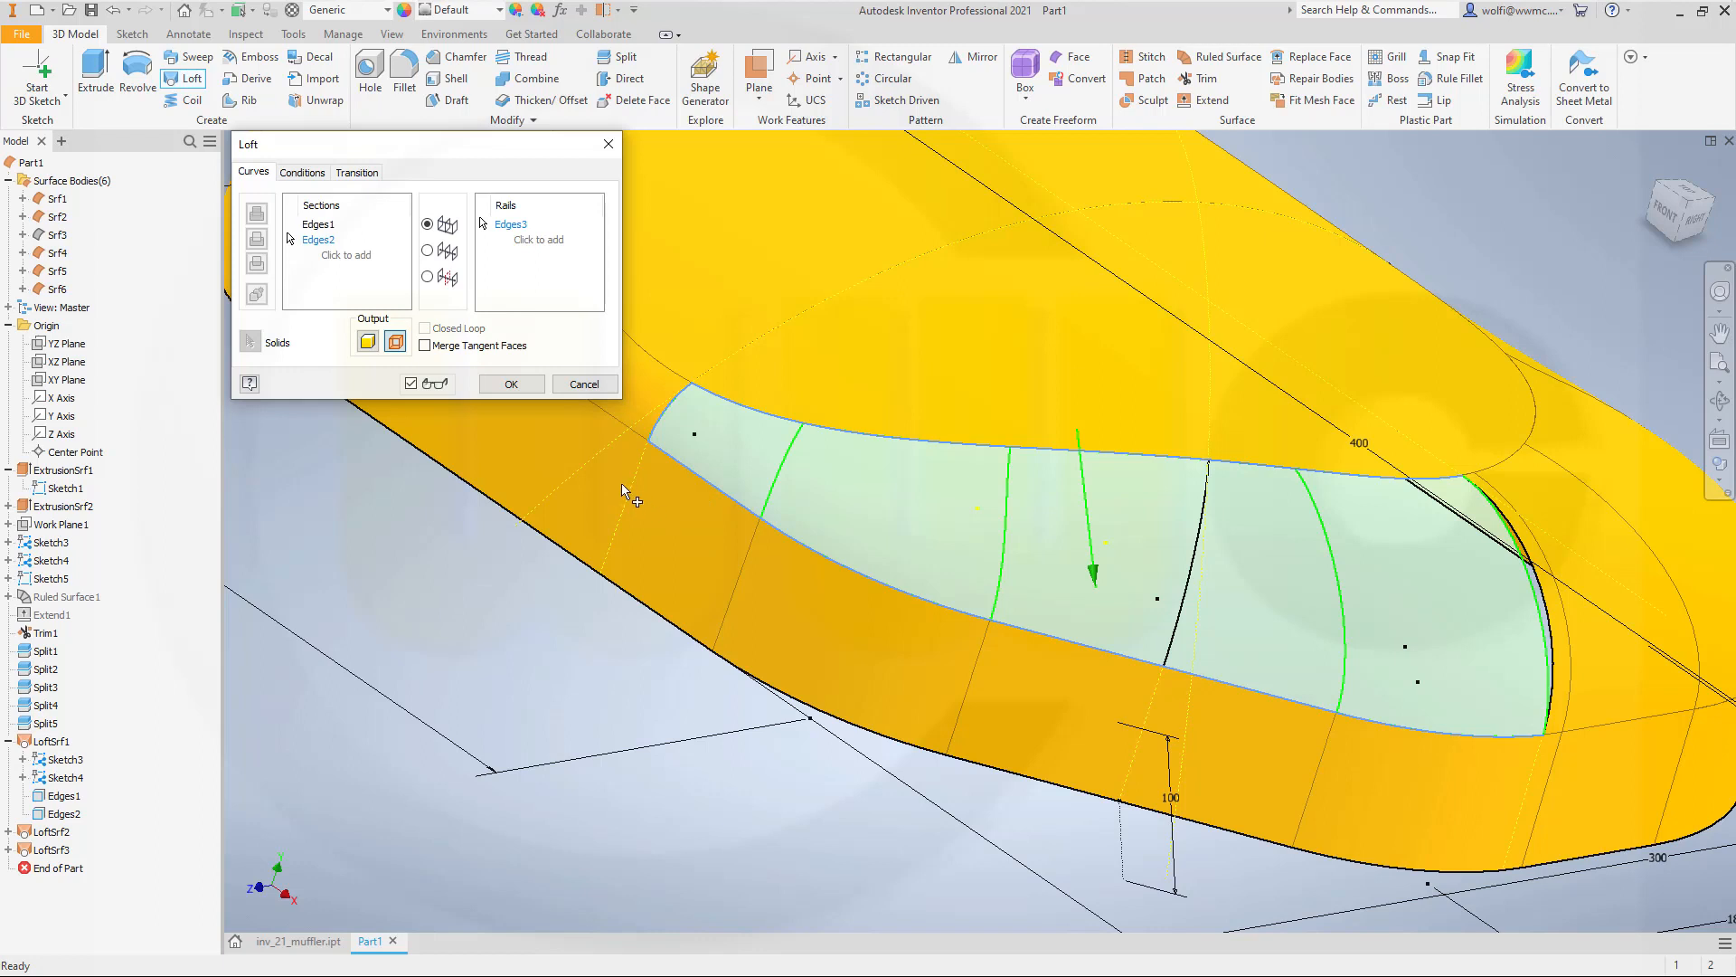
click(538, 239)
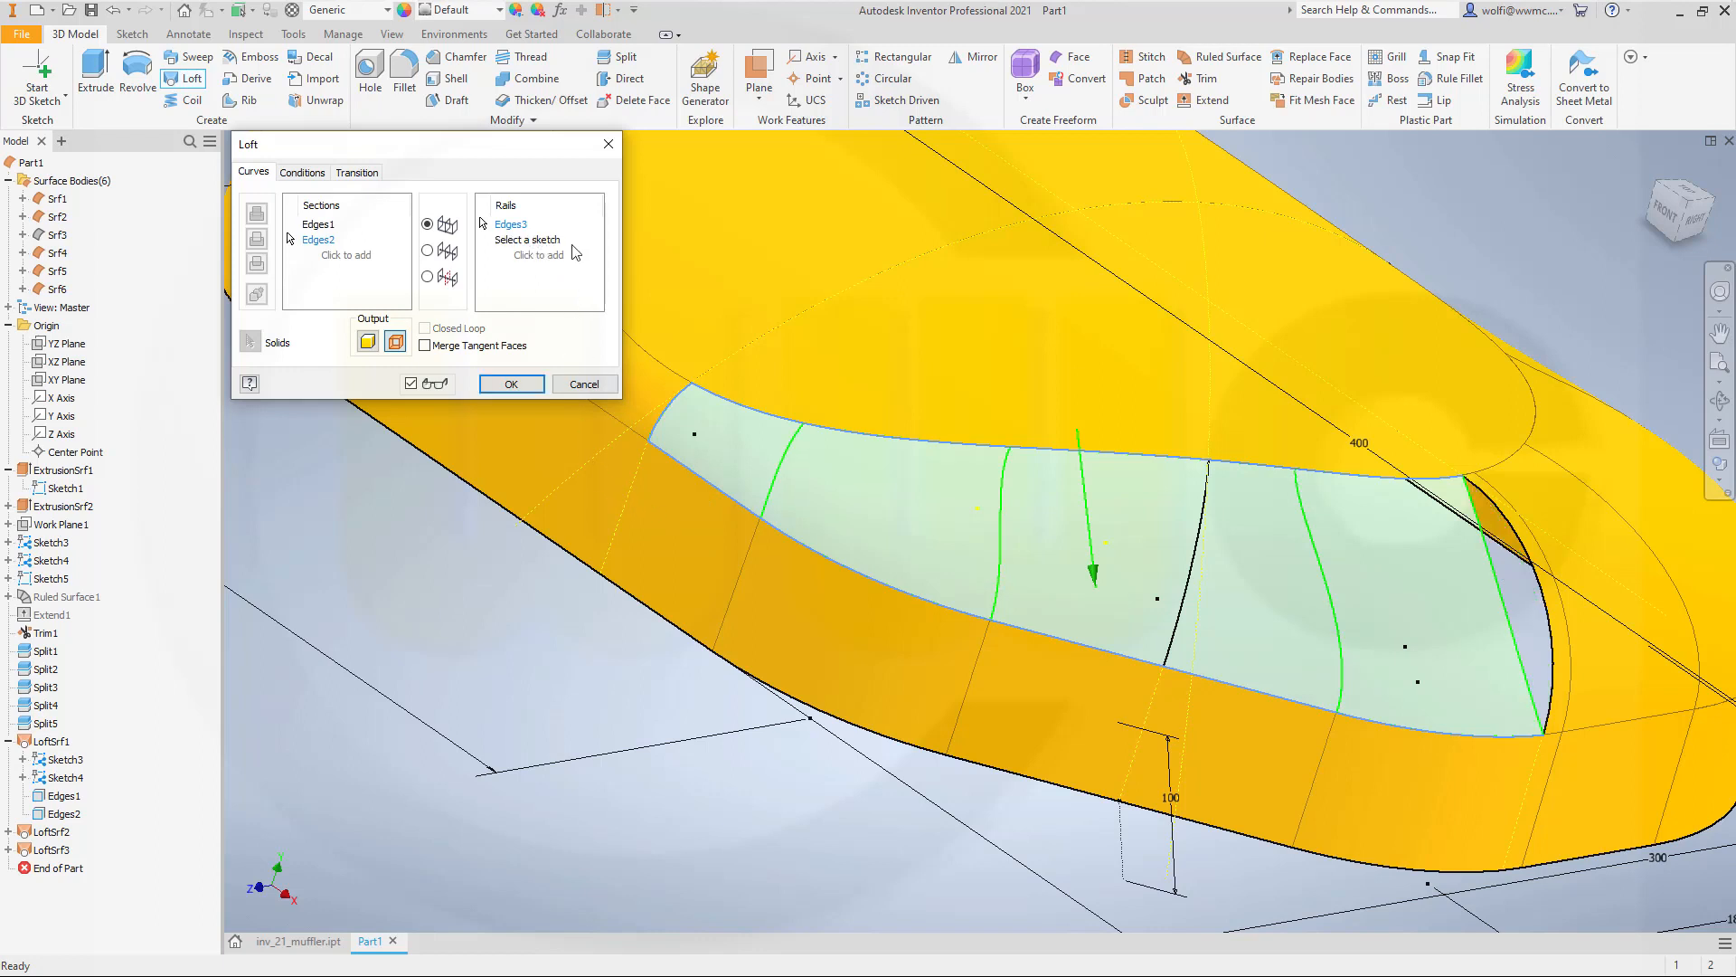
right_click(1523, 550)
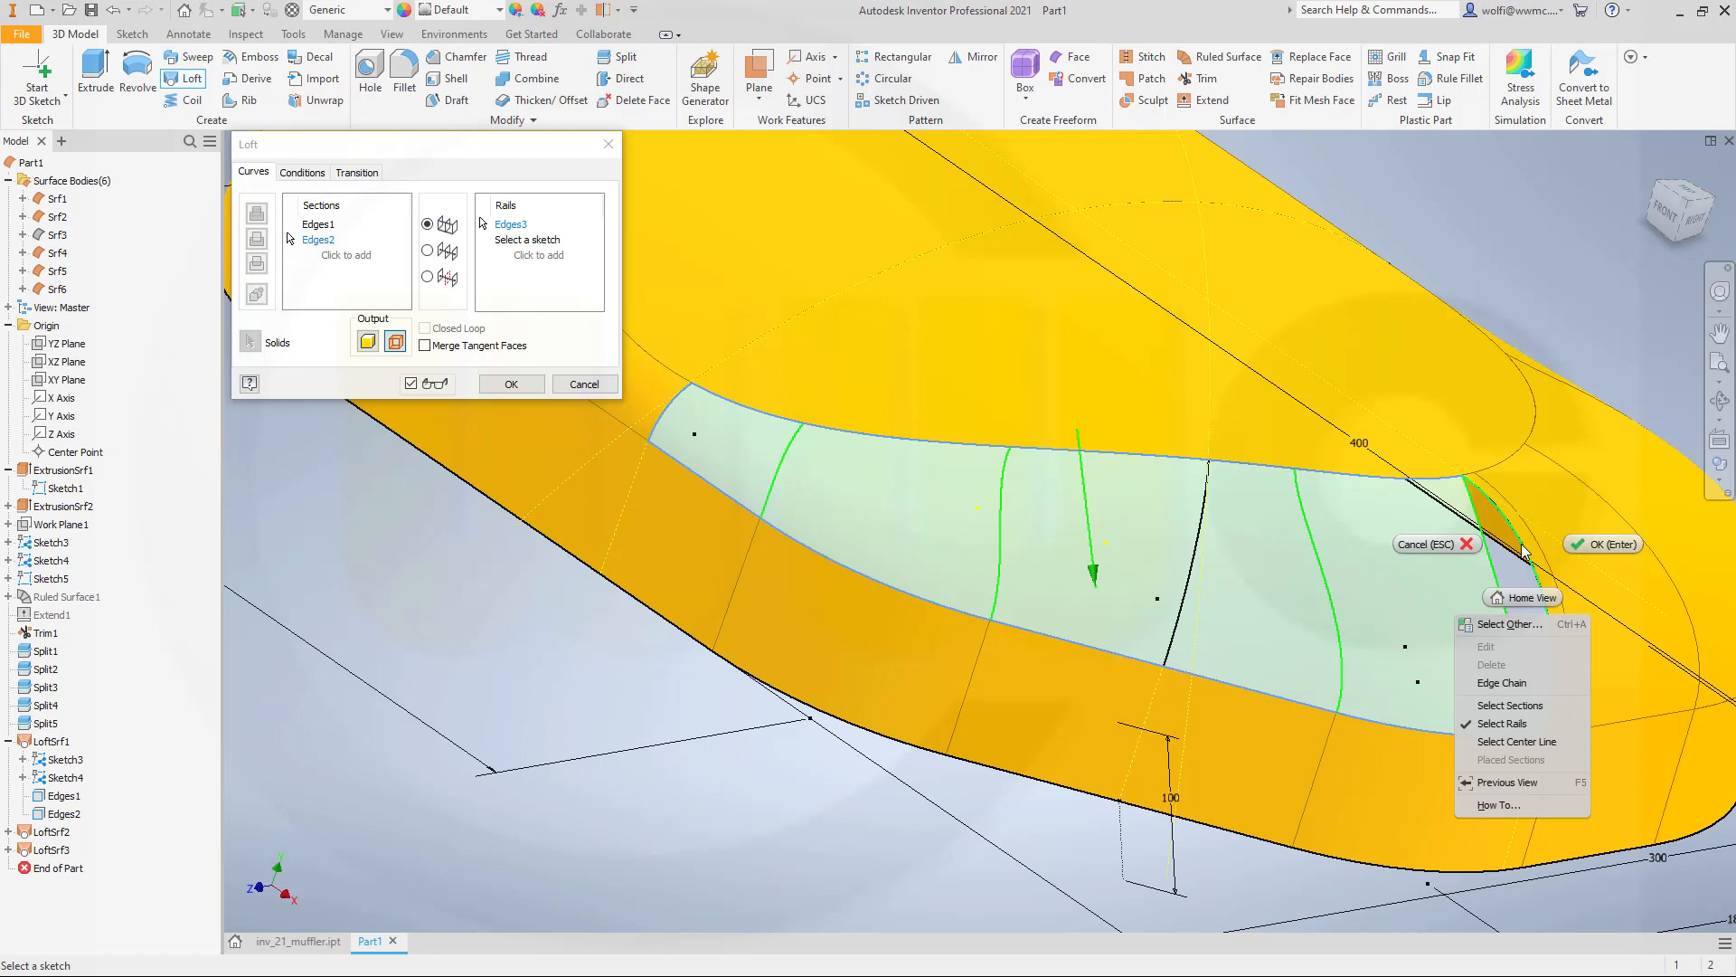
click(1494, 626)
click(1523, 624)
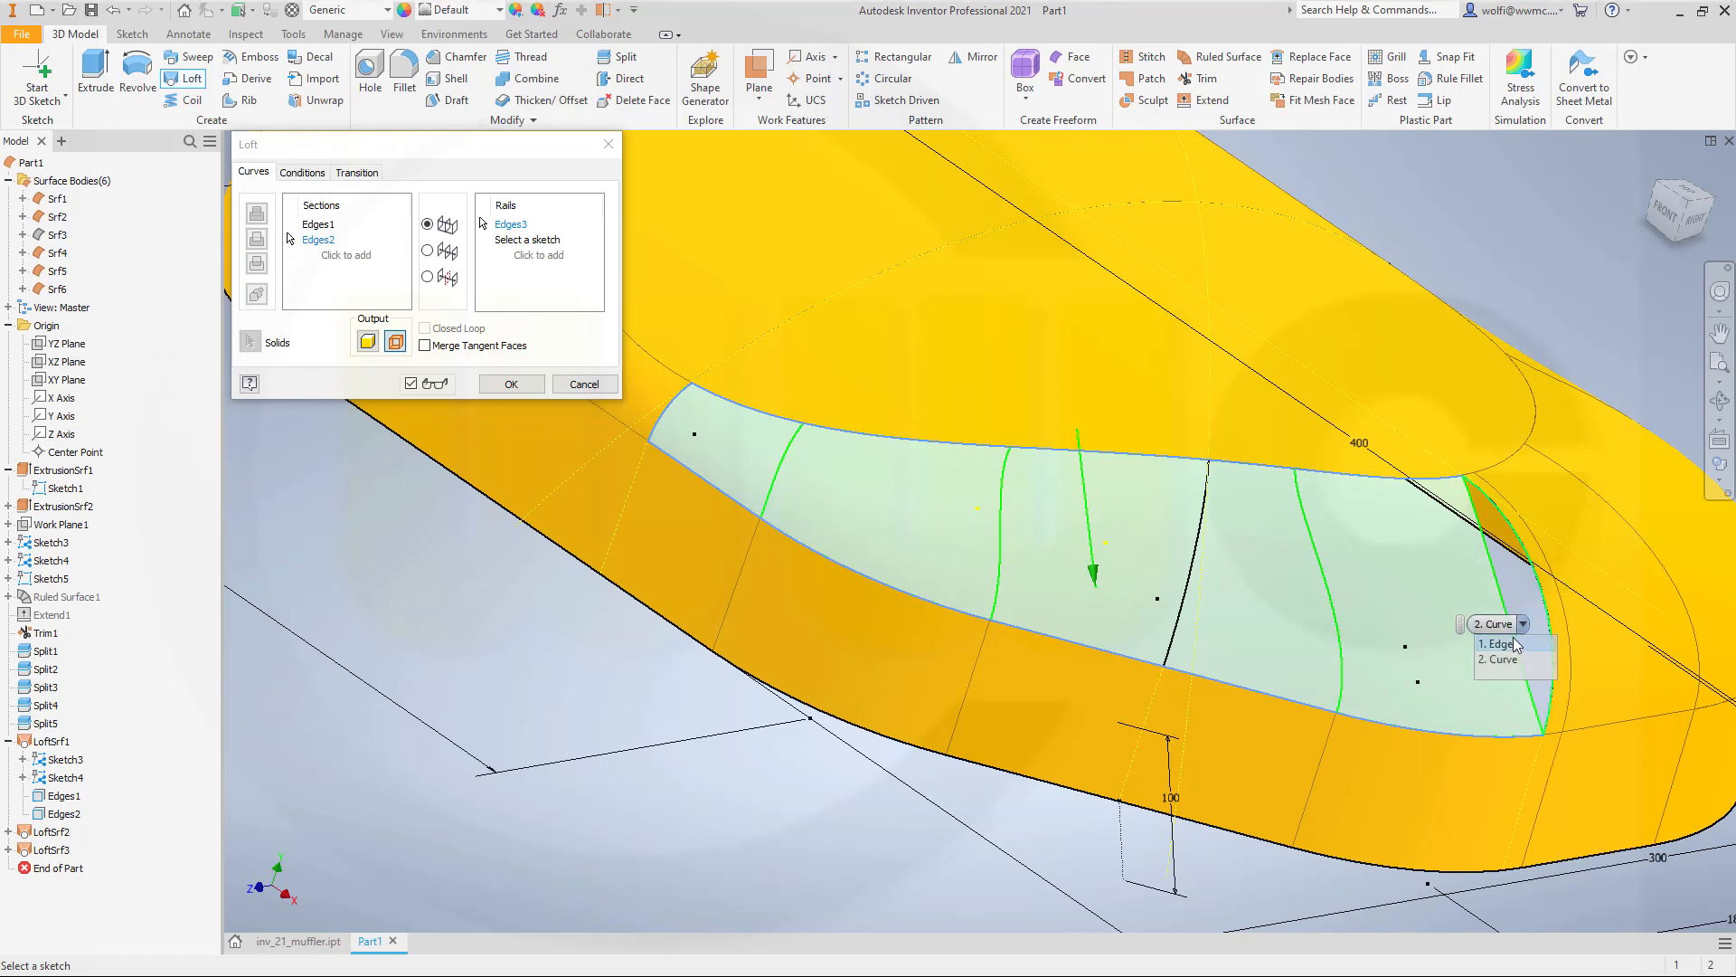
click(1513, 645)
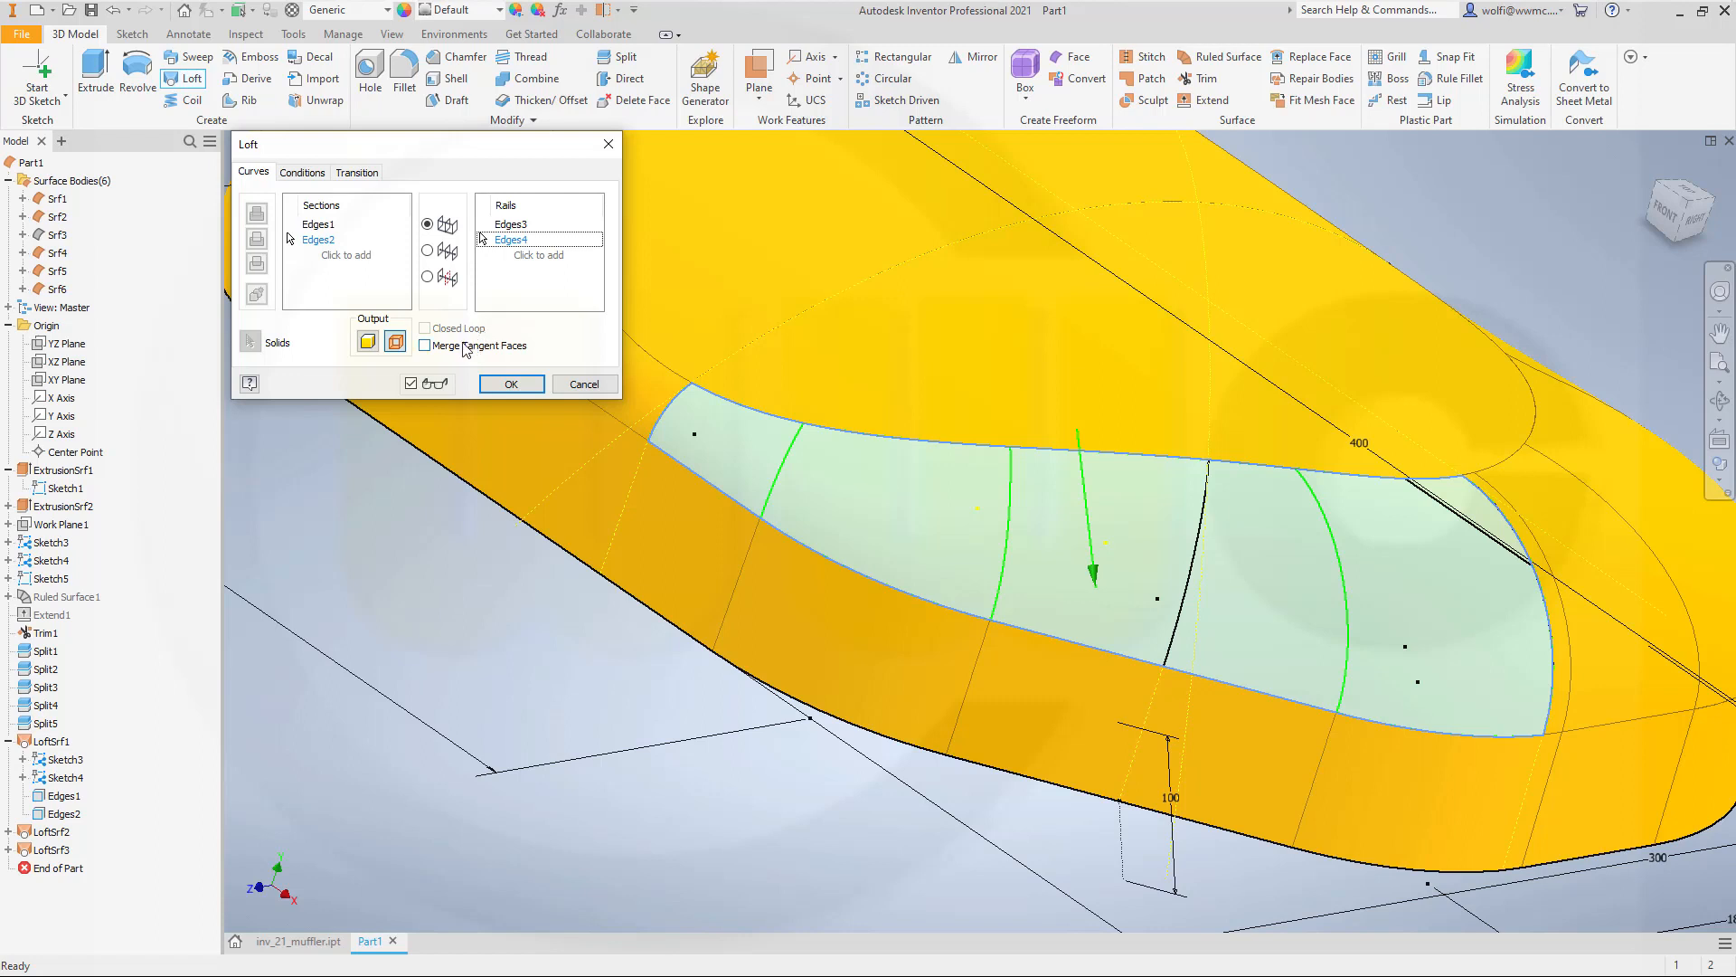
Make the Edges3 and Edges4 rails tangent and create the loft surface over the last gap.
click(312, 177)
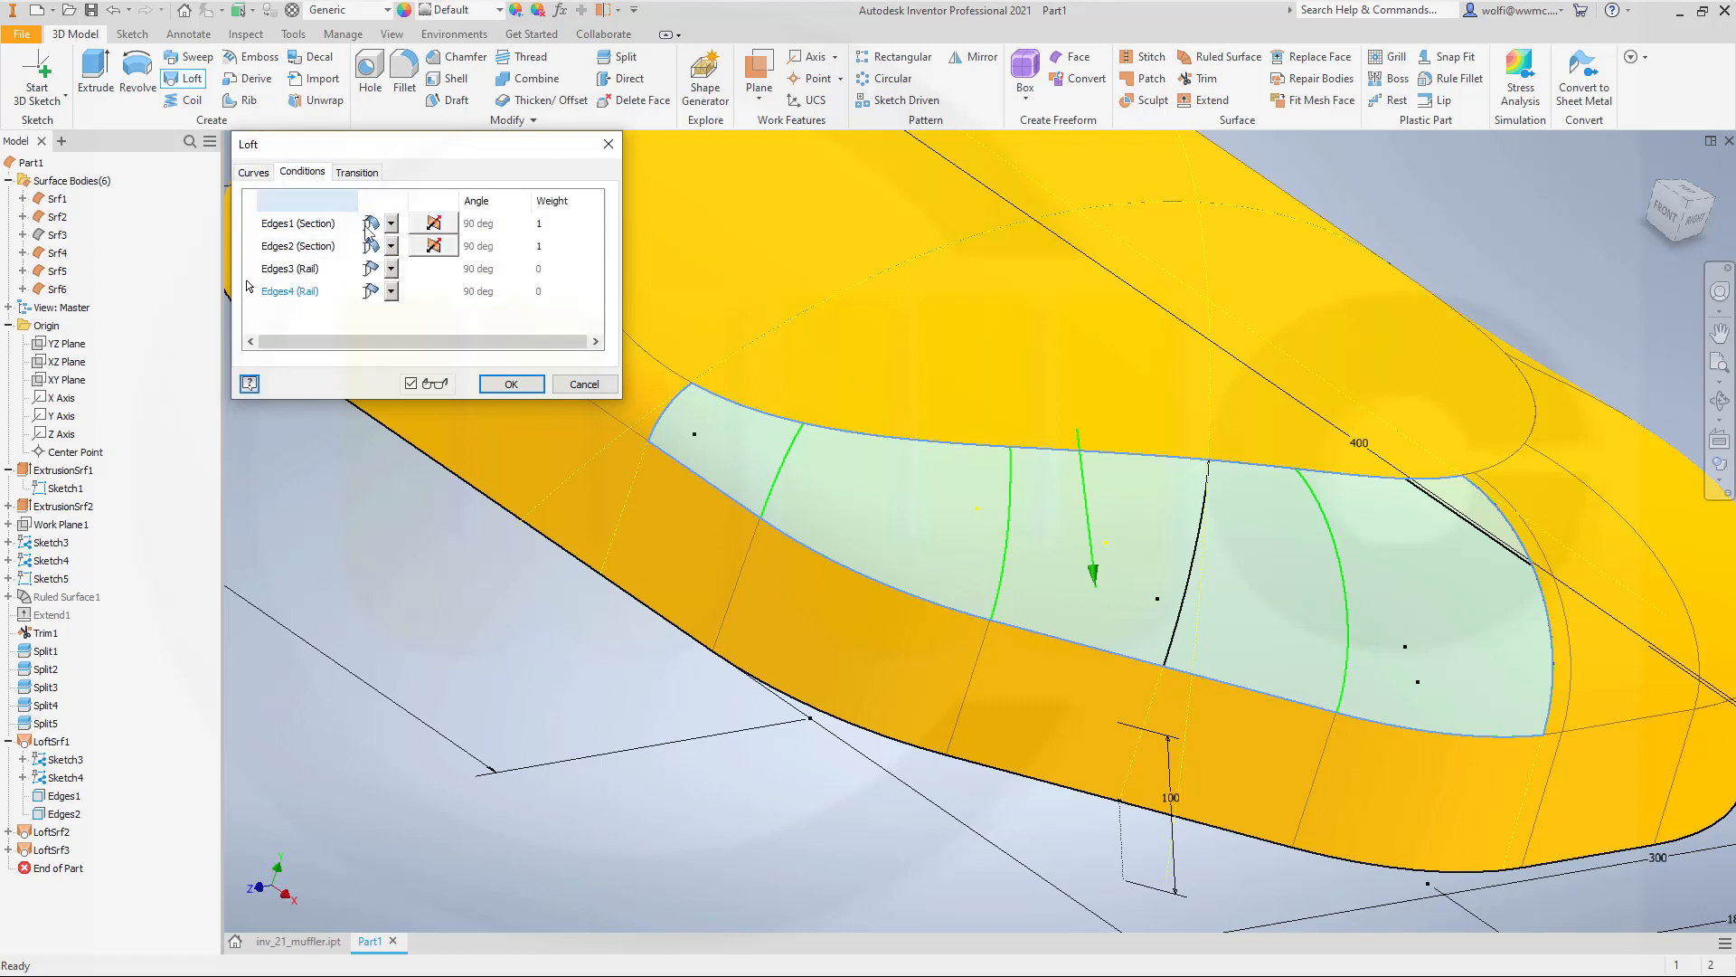
click(391, 270)
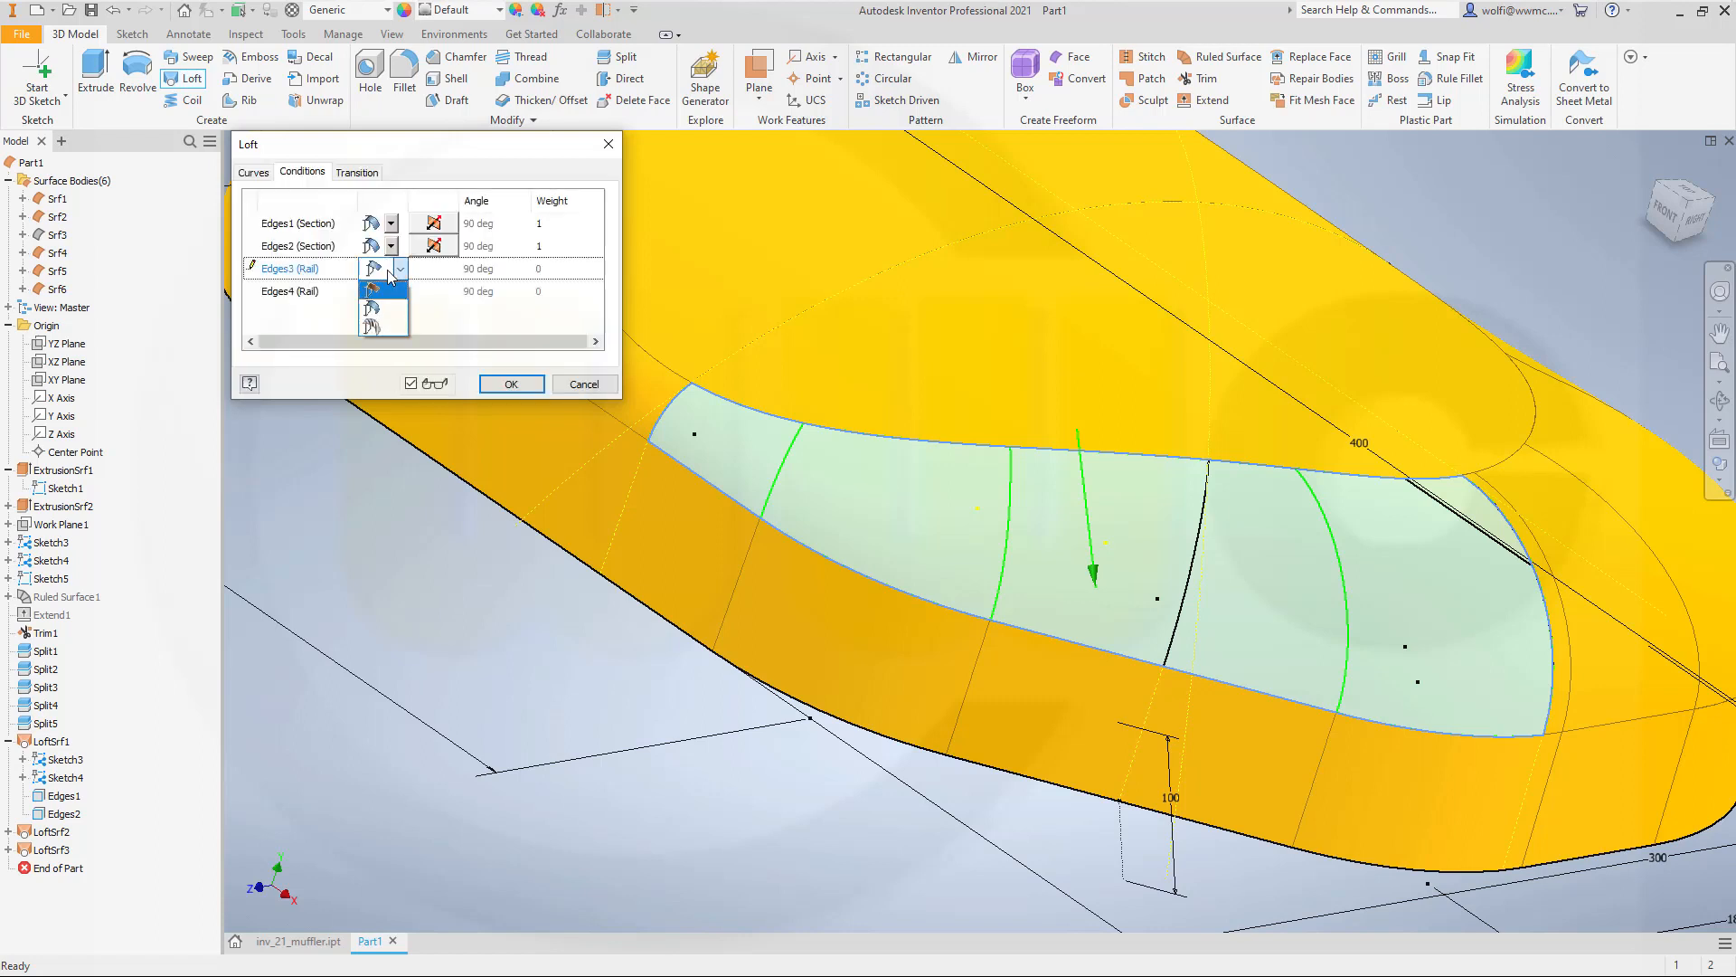
click(392, 300)
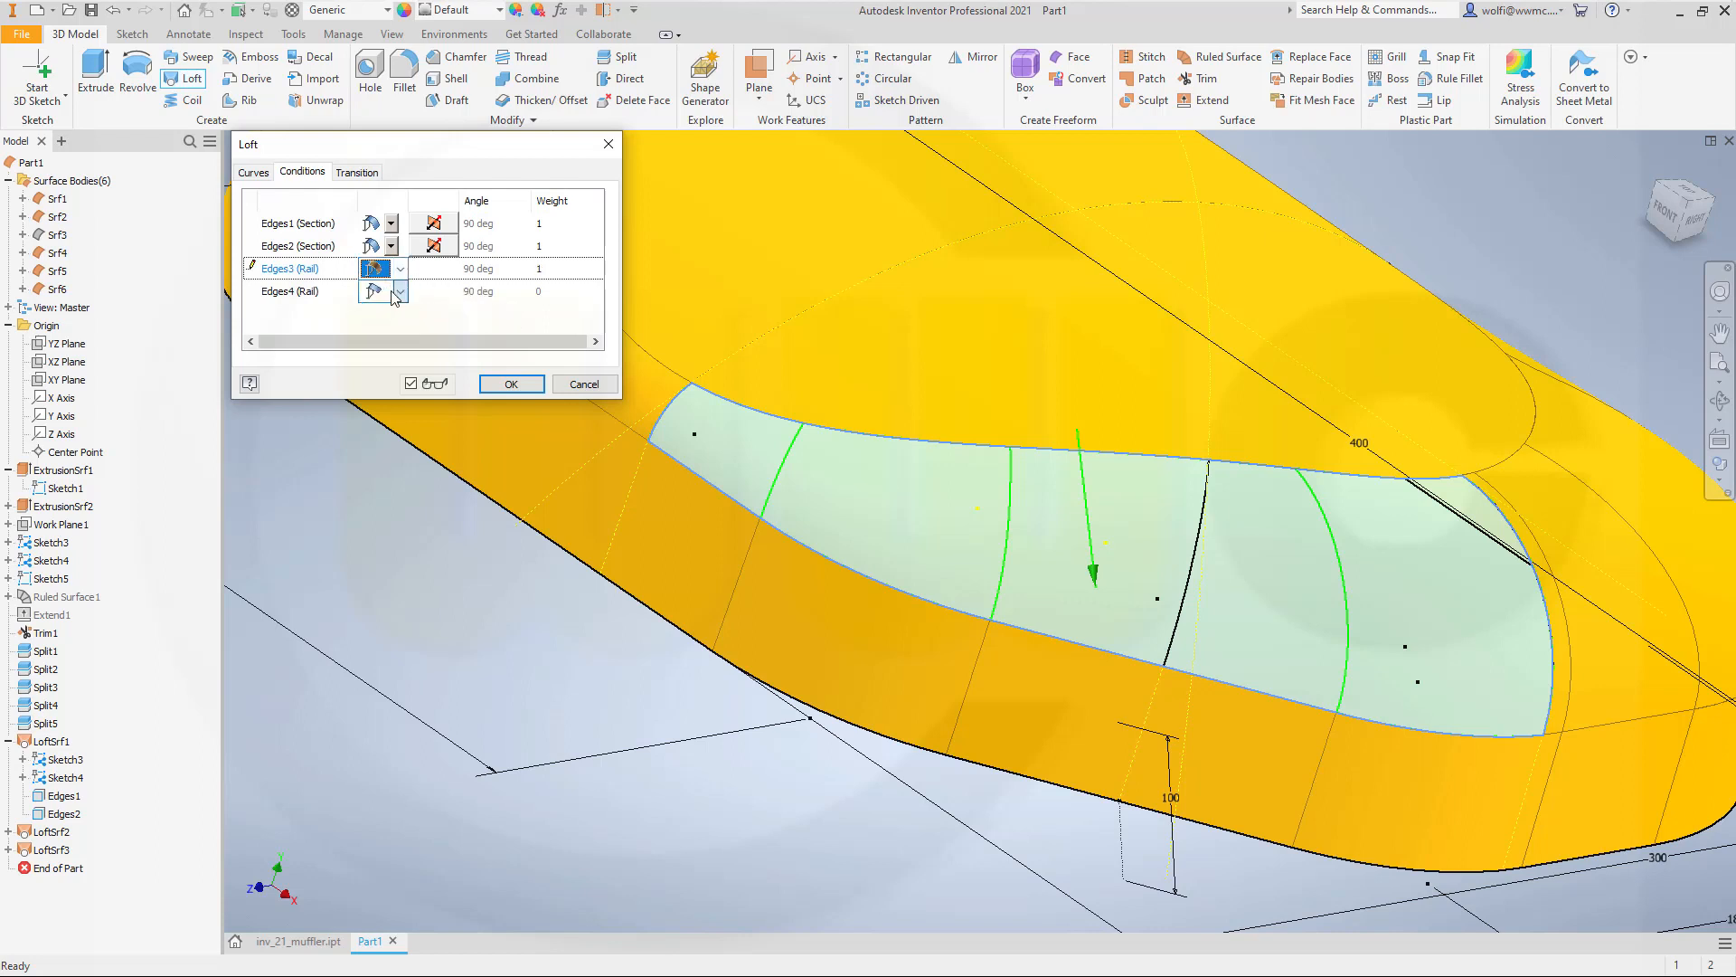
click(392, 292)
click(392, 323)
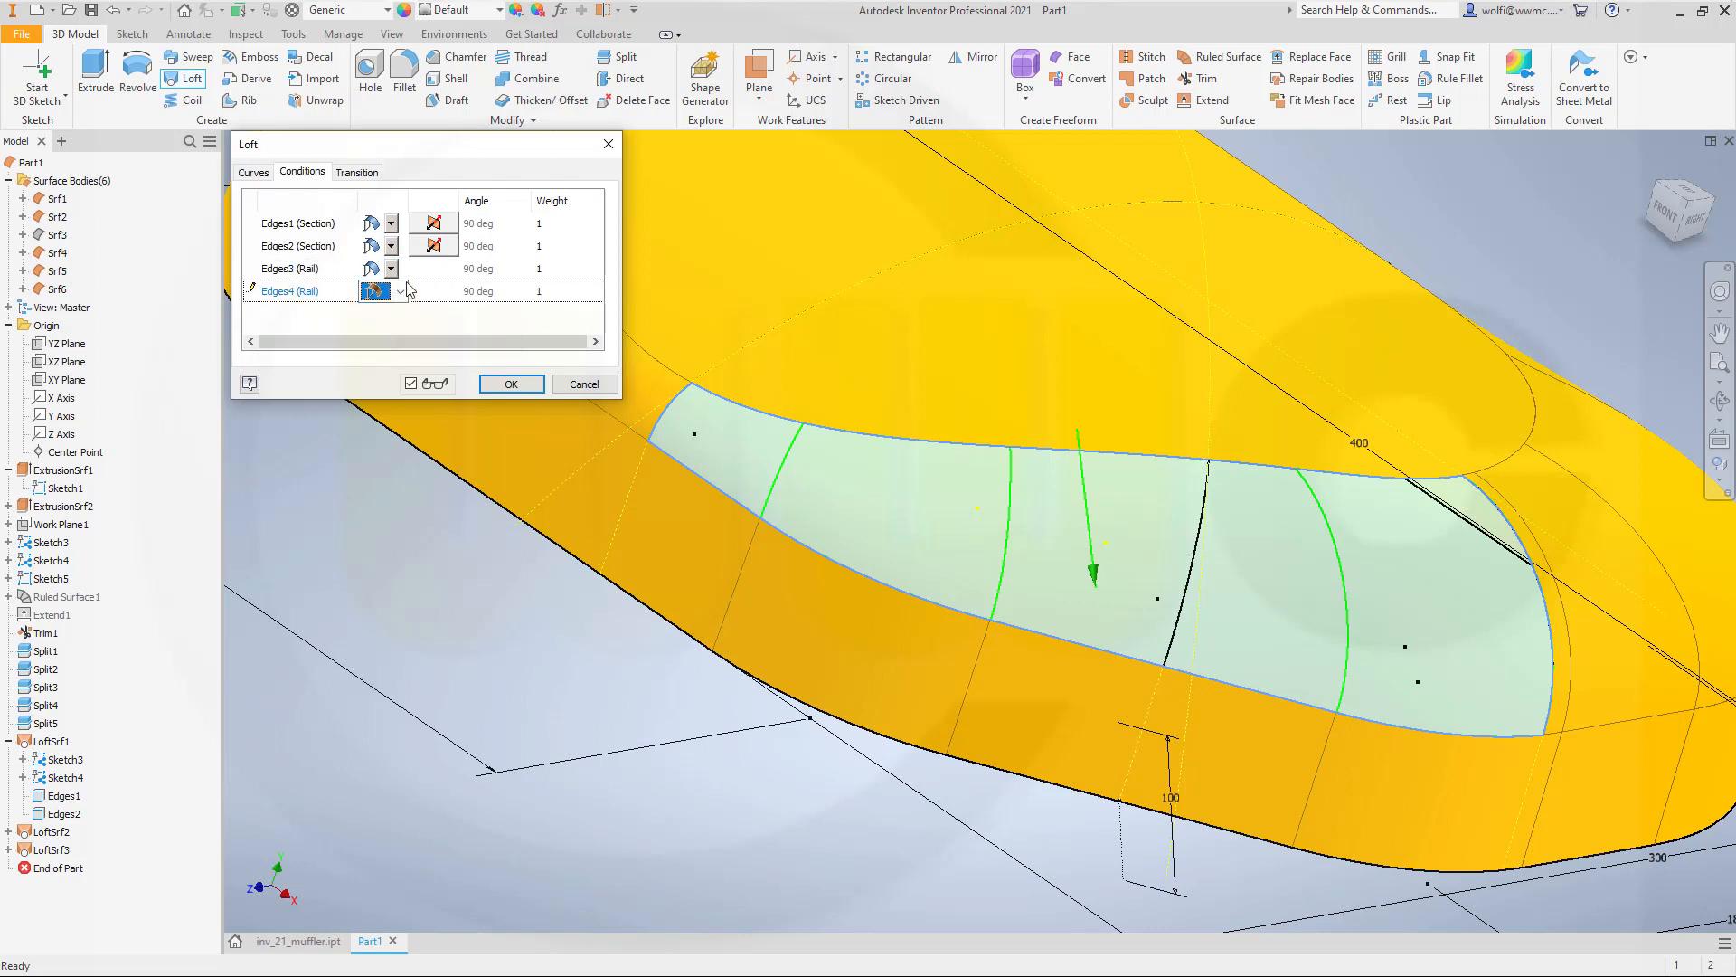
click(525, 383)
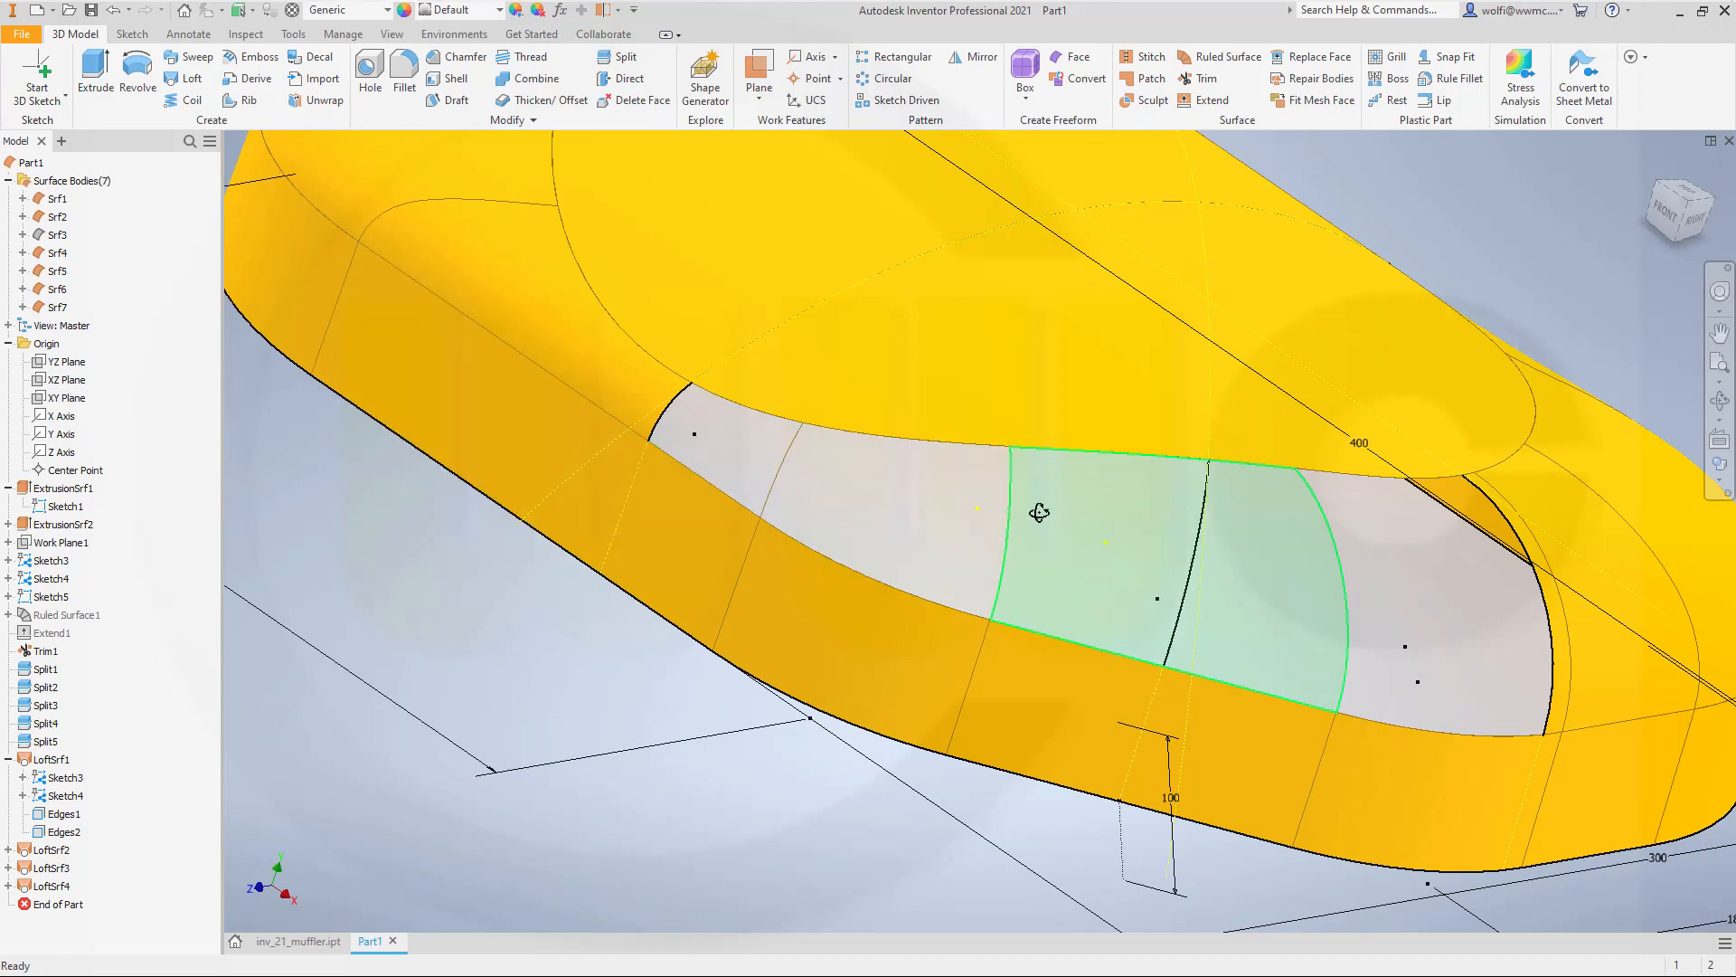
Turn off translucency for the Srf7 surface body.
shift+middle_drag(1038, 507, 904, 380)
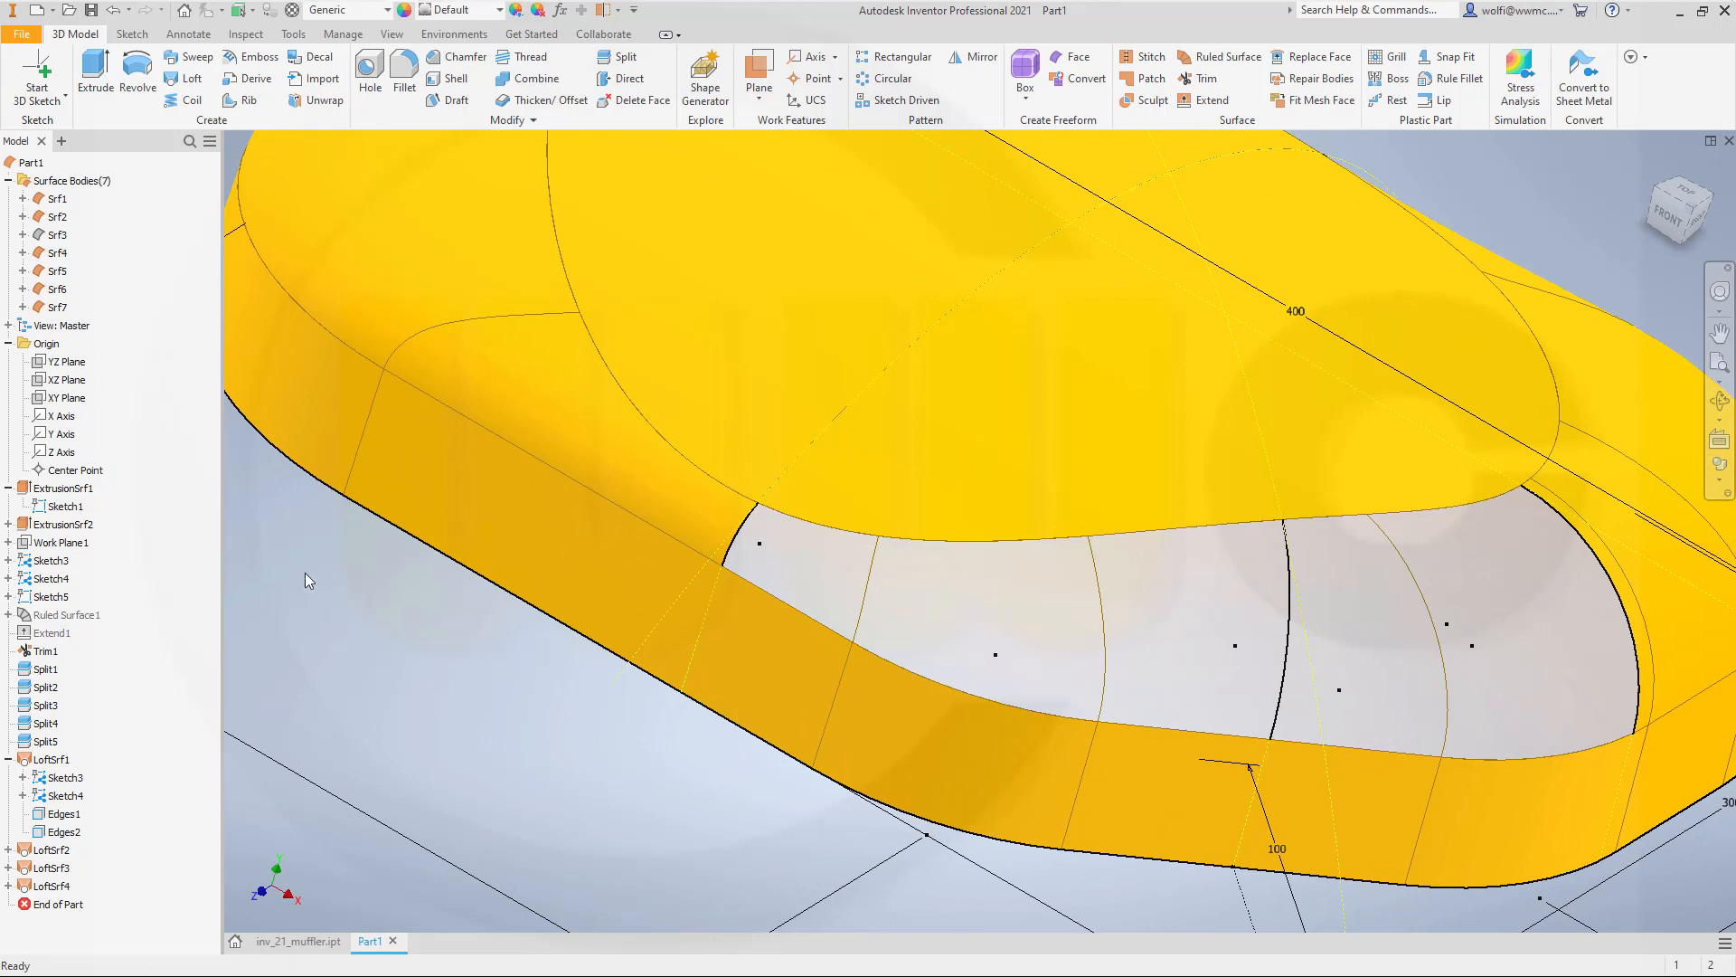
click(57, 308)
right_click(57, 307)
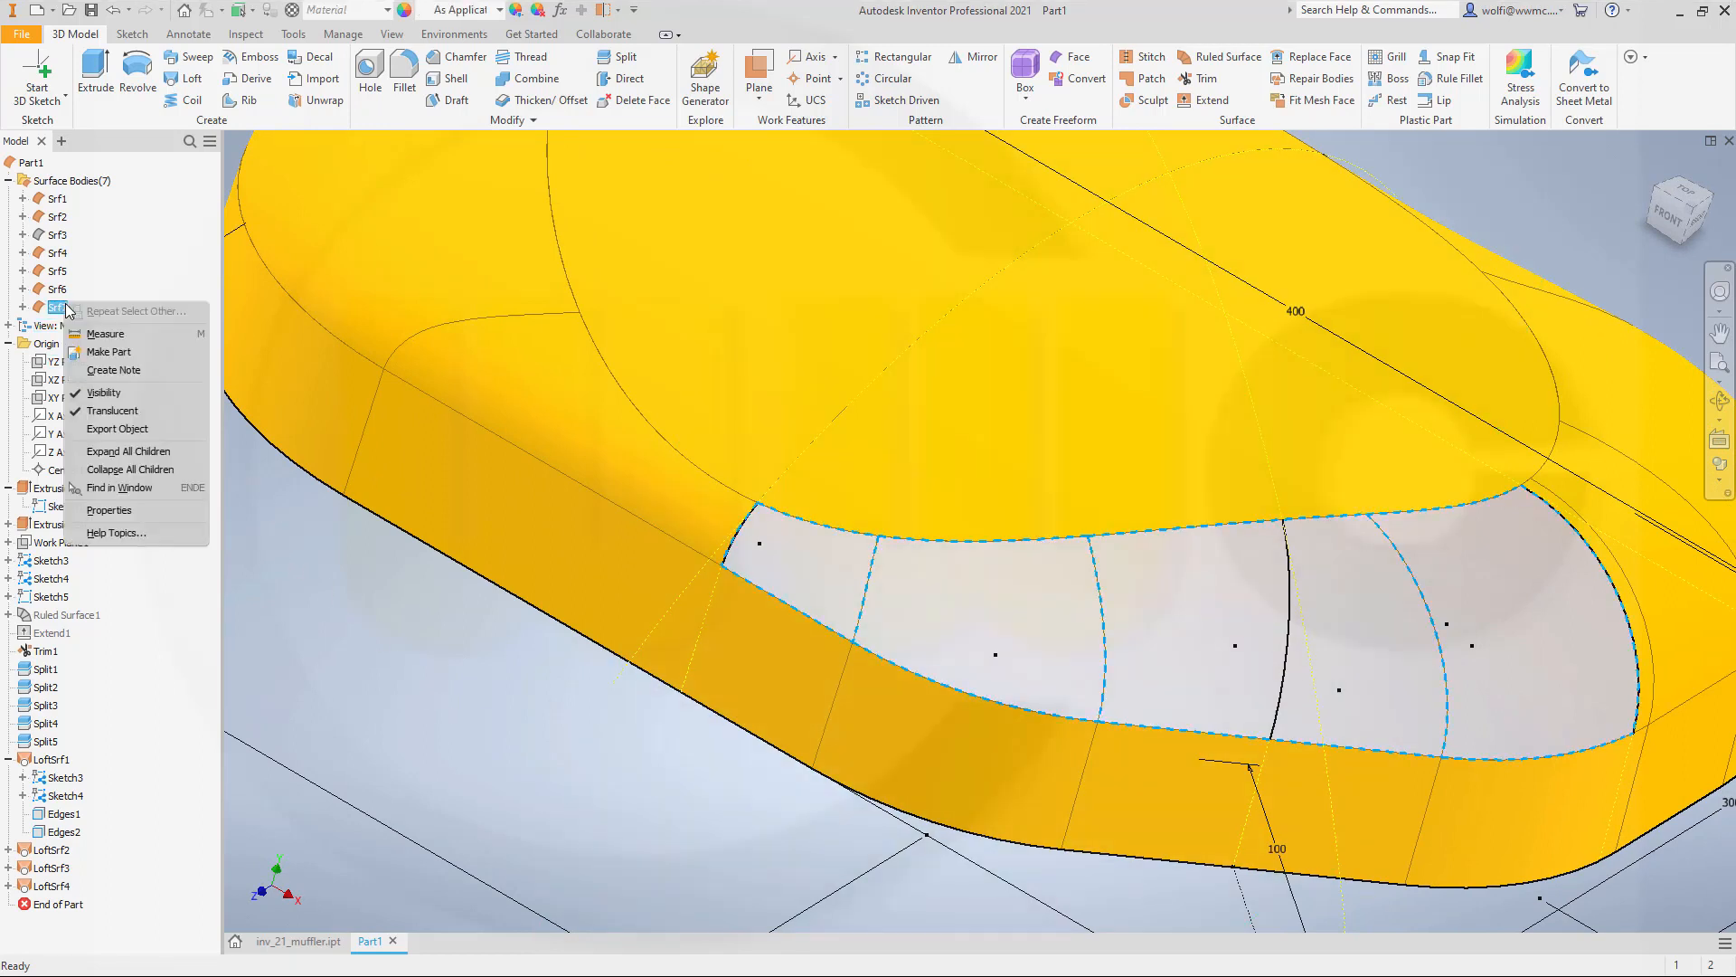
click(103, 392)
Stitch the surface bodies Srf1, Srf2, Srf4, Srf5, Srf6 and Srf7 together with a maximum tolerance of 0,254 mm.
scroll(637, 617, up, 5)
scroll(637, 617, down, 10)
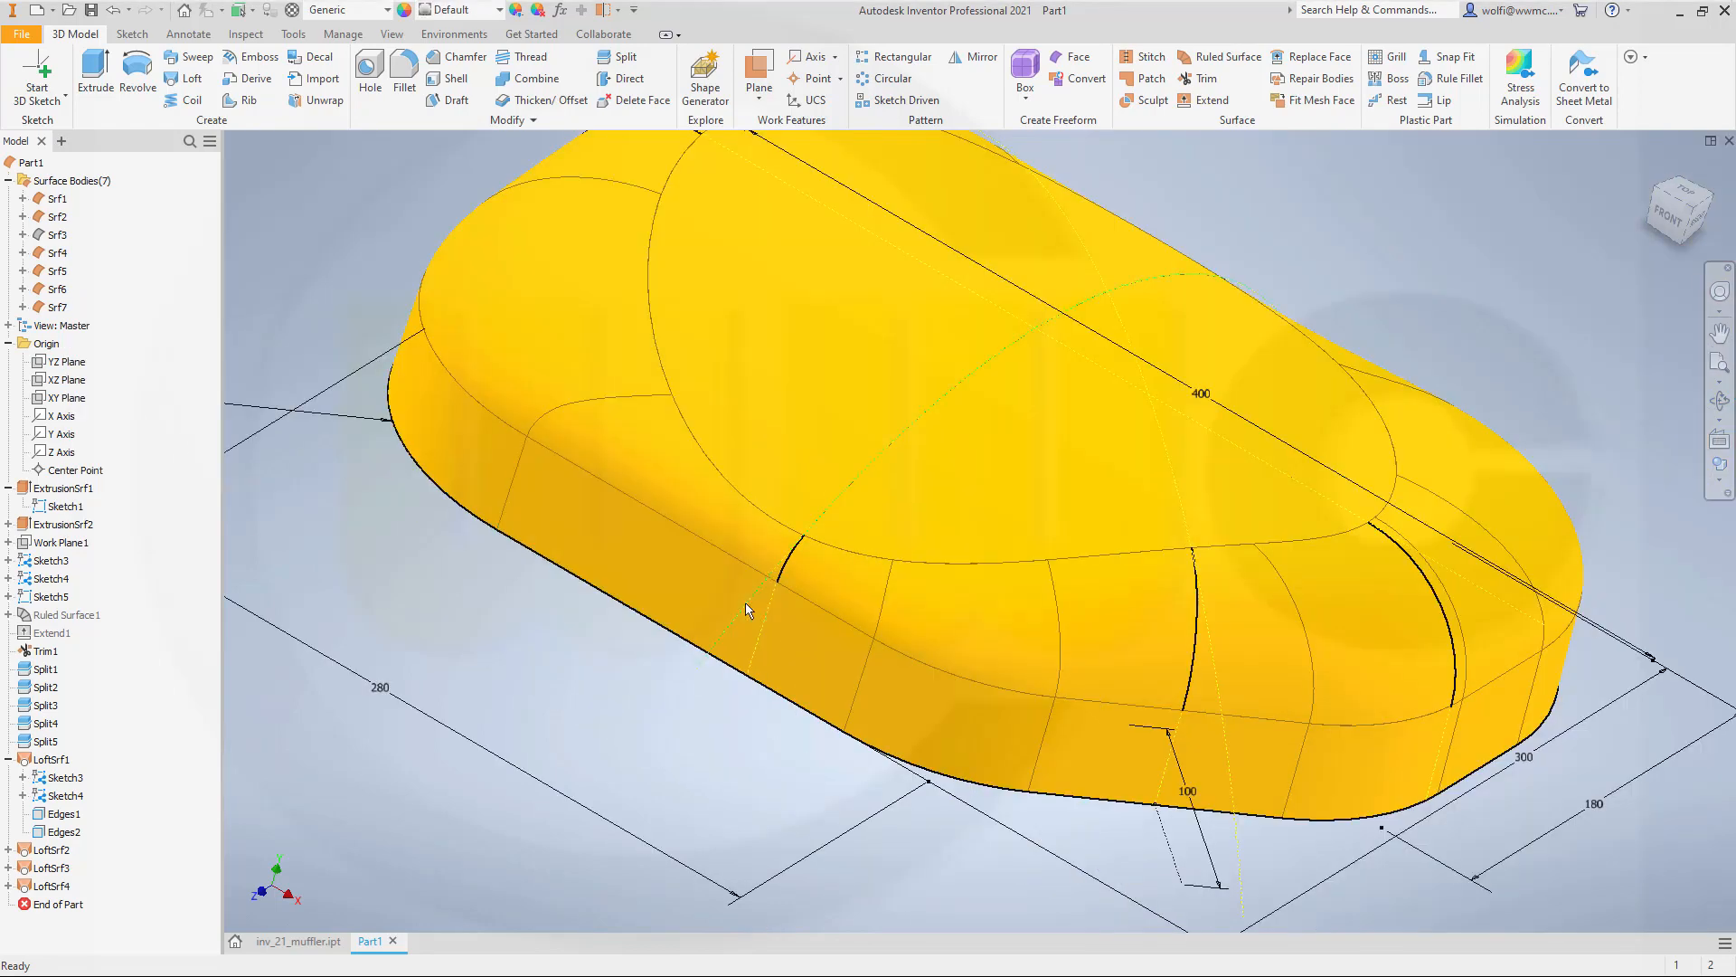
mouse_move(820, 611)
shift+middle_down()
mouse_move(814, 584)
mouse_move(759, 573)
mouse_move(835, 547)
mouse_move(820, 597)
shift+middle_up()
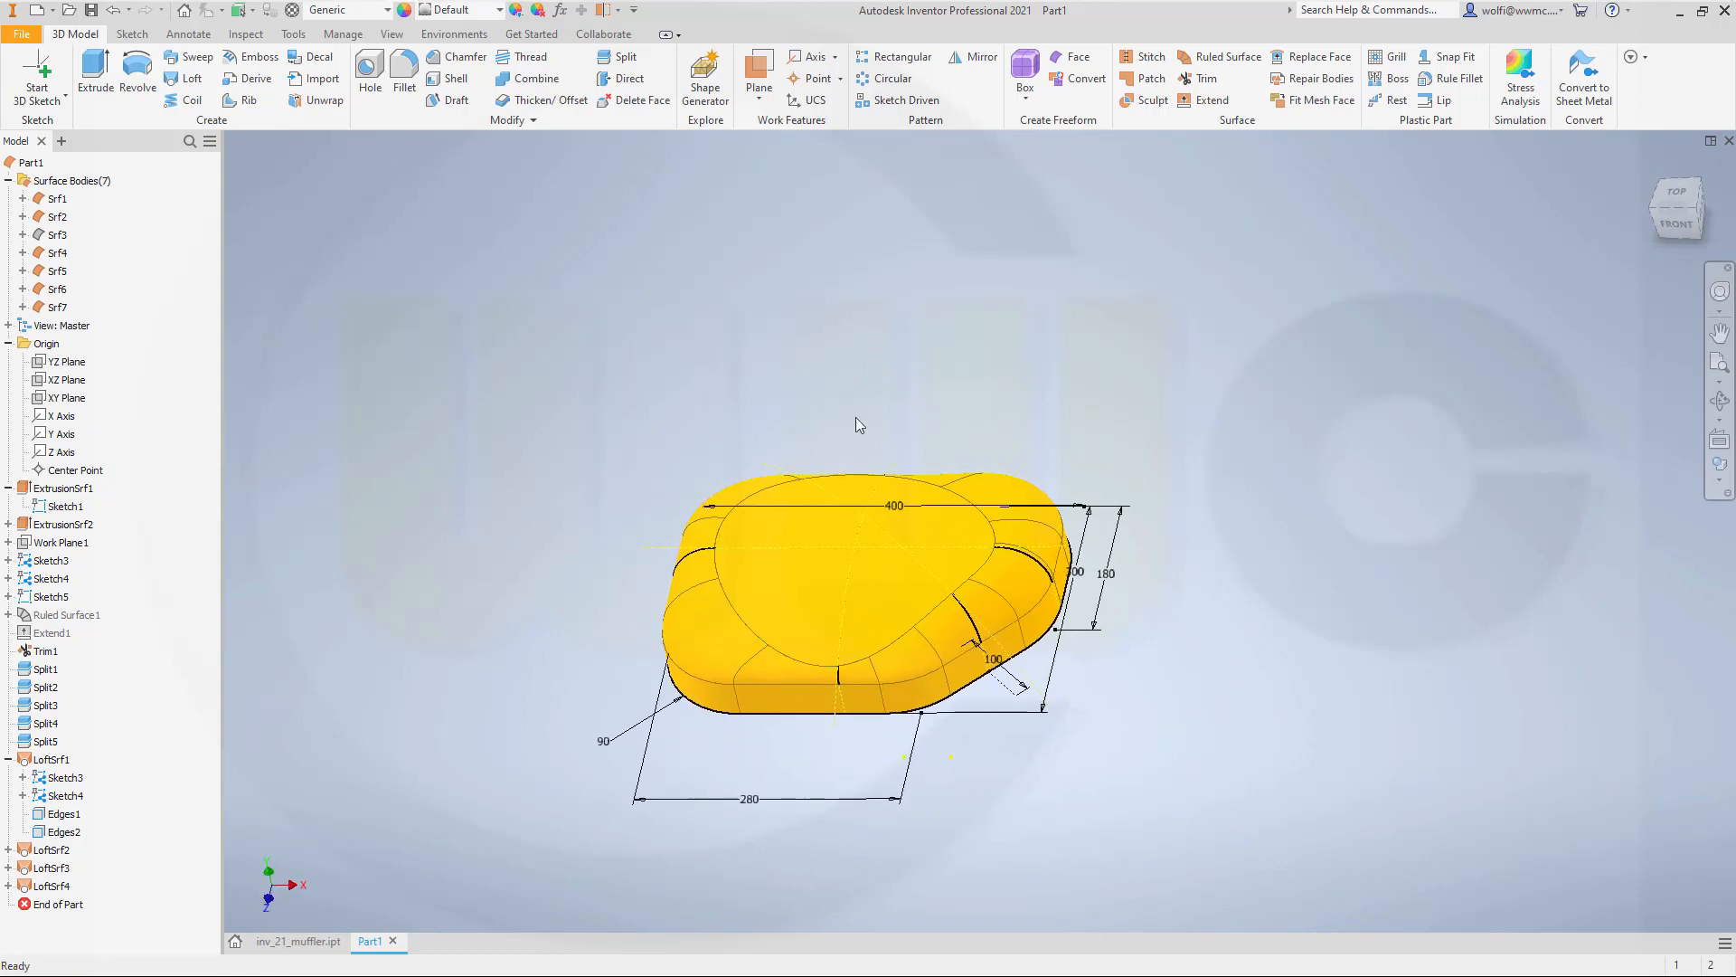
click(1146, 62)
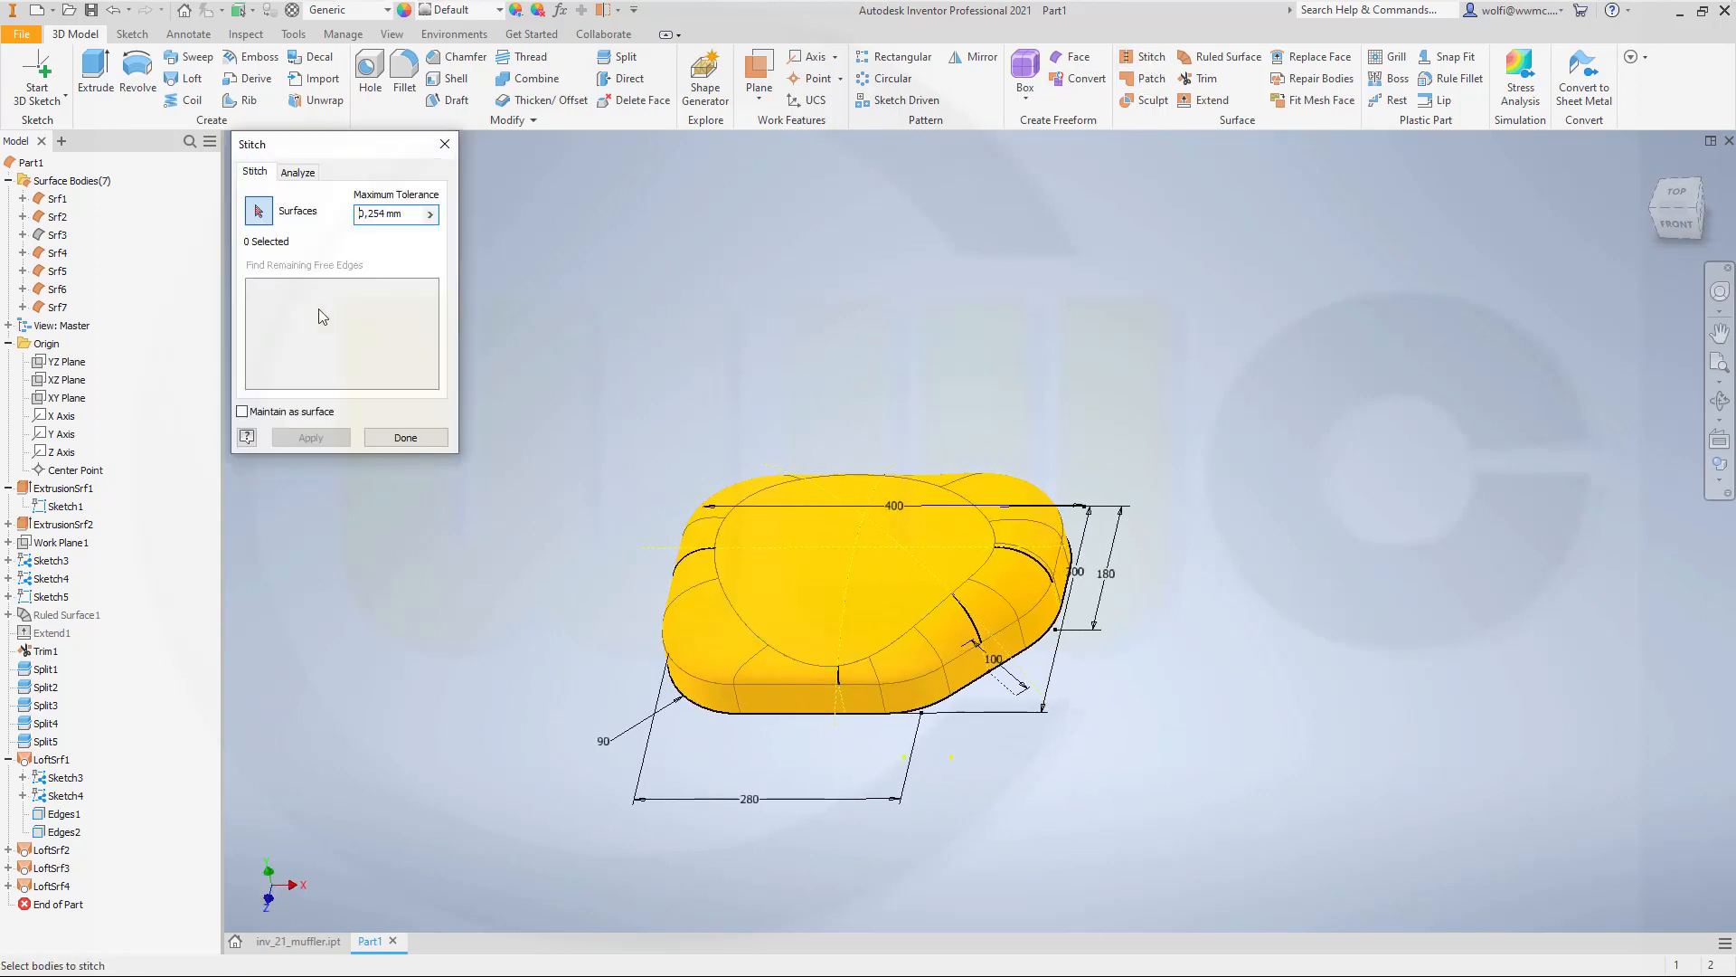
click(52, 205)
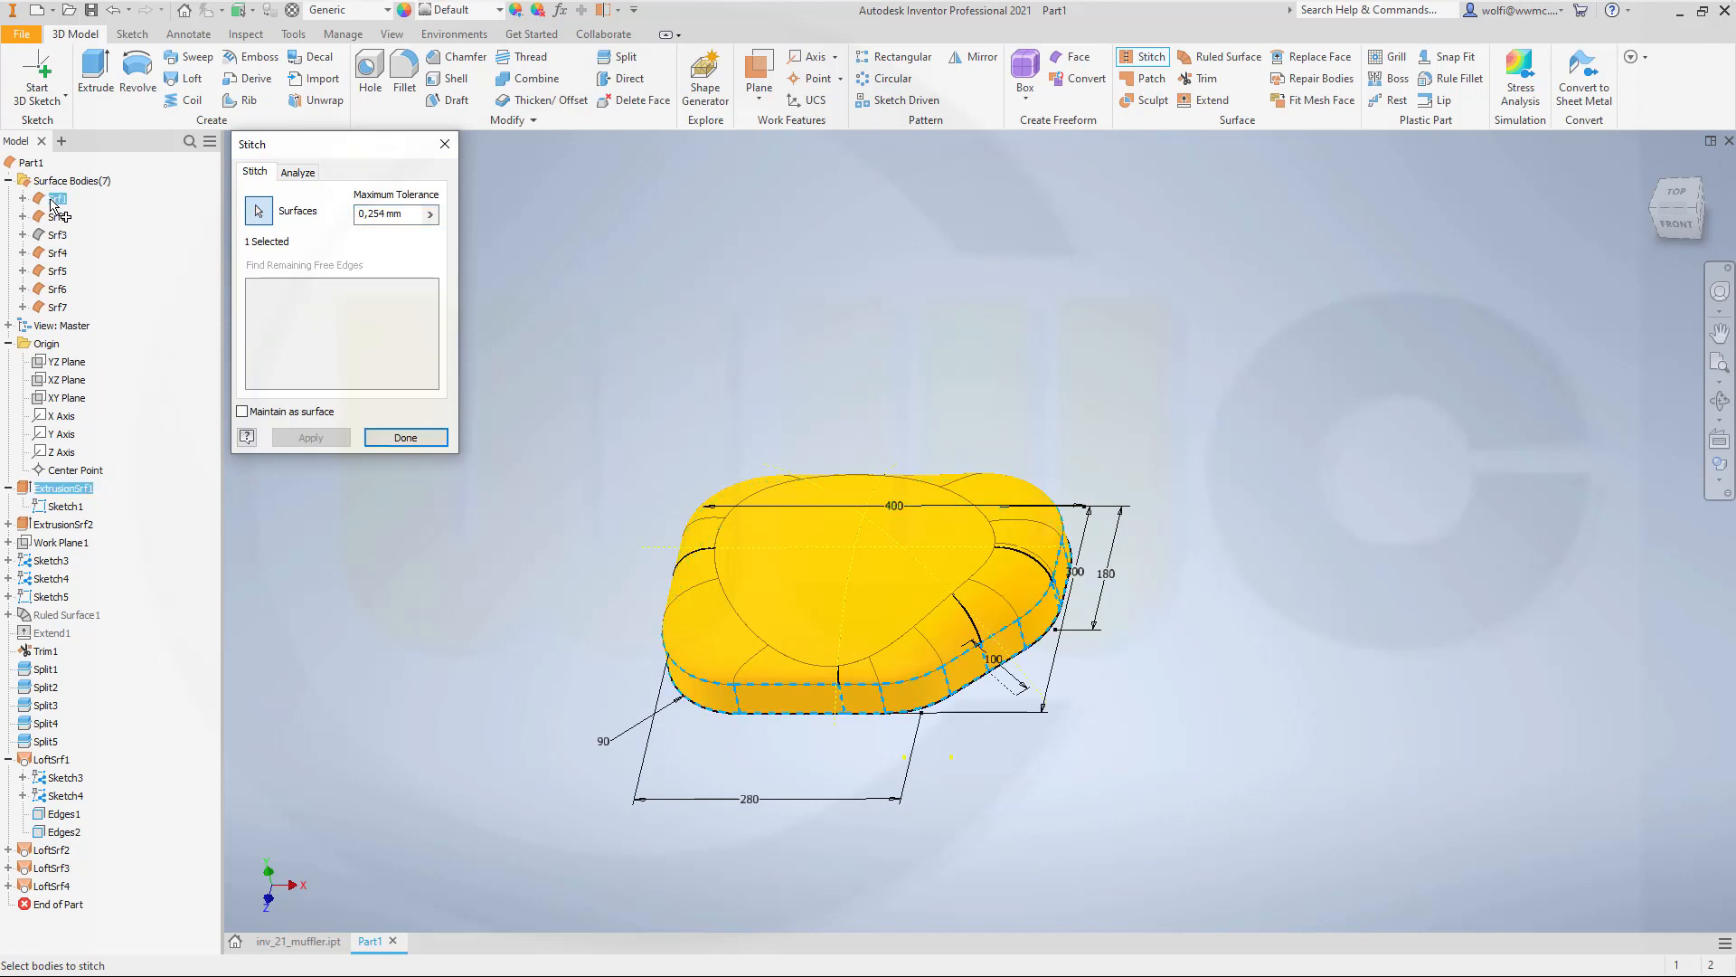
click(56, 219)
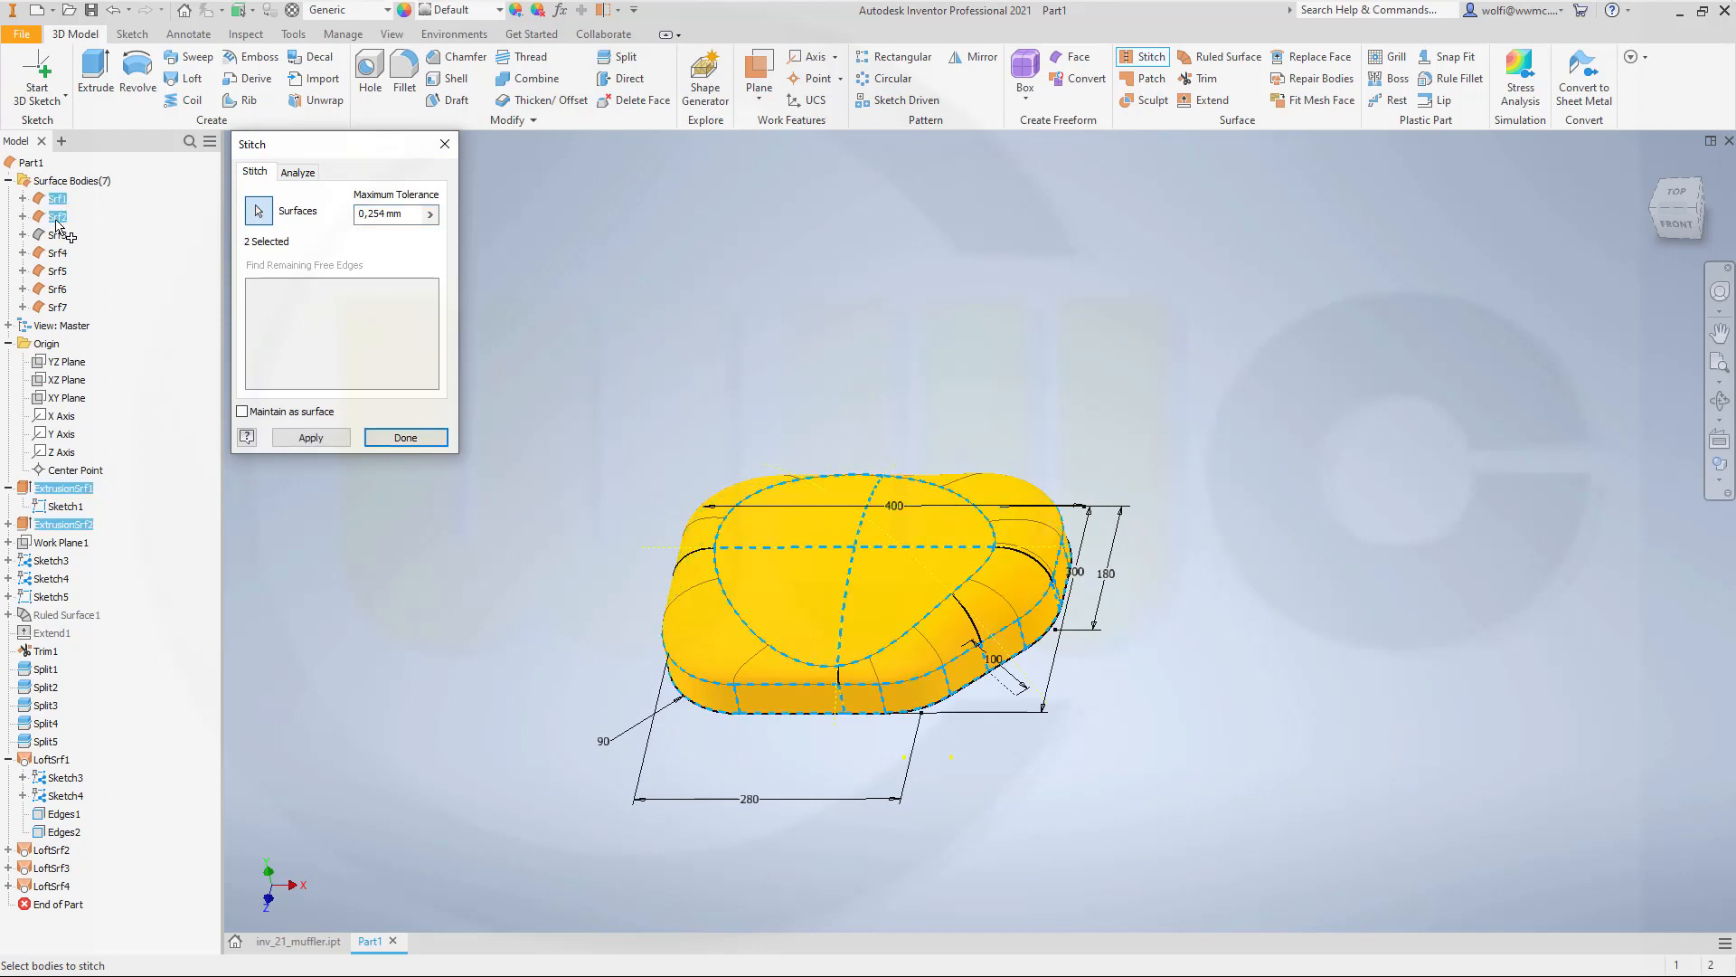
click(57, 254)
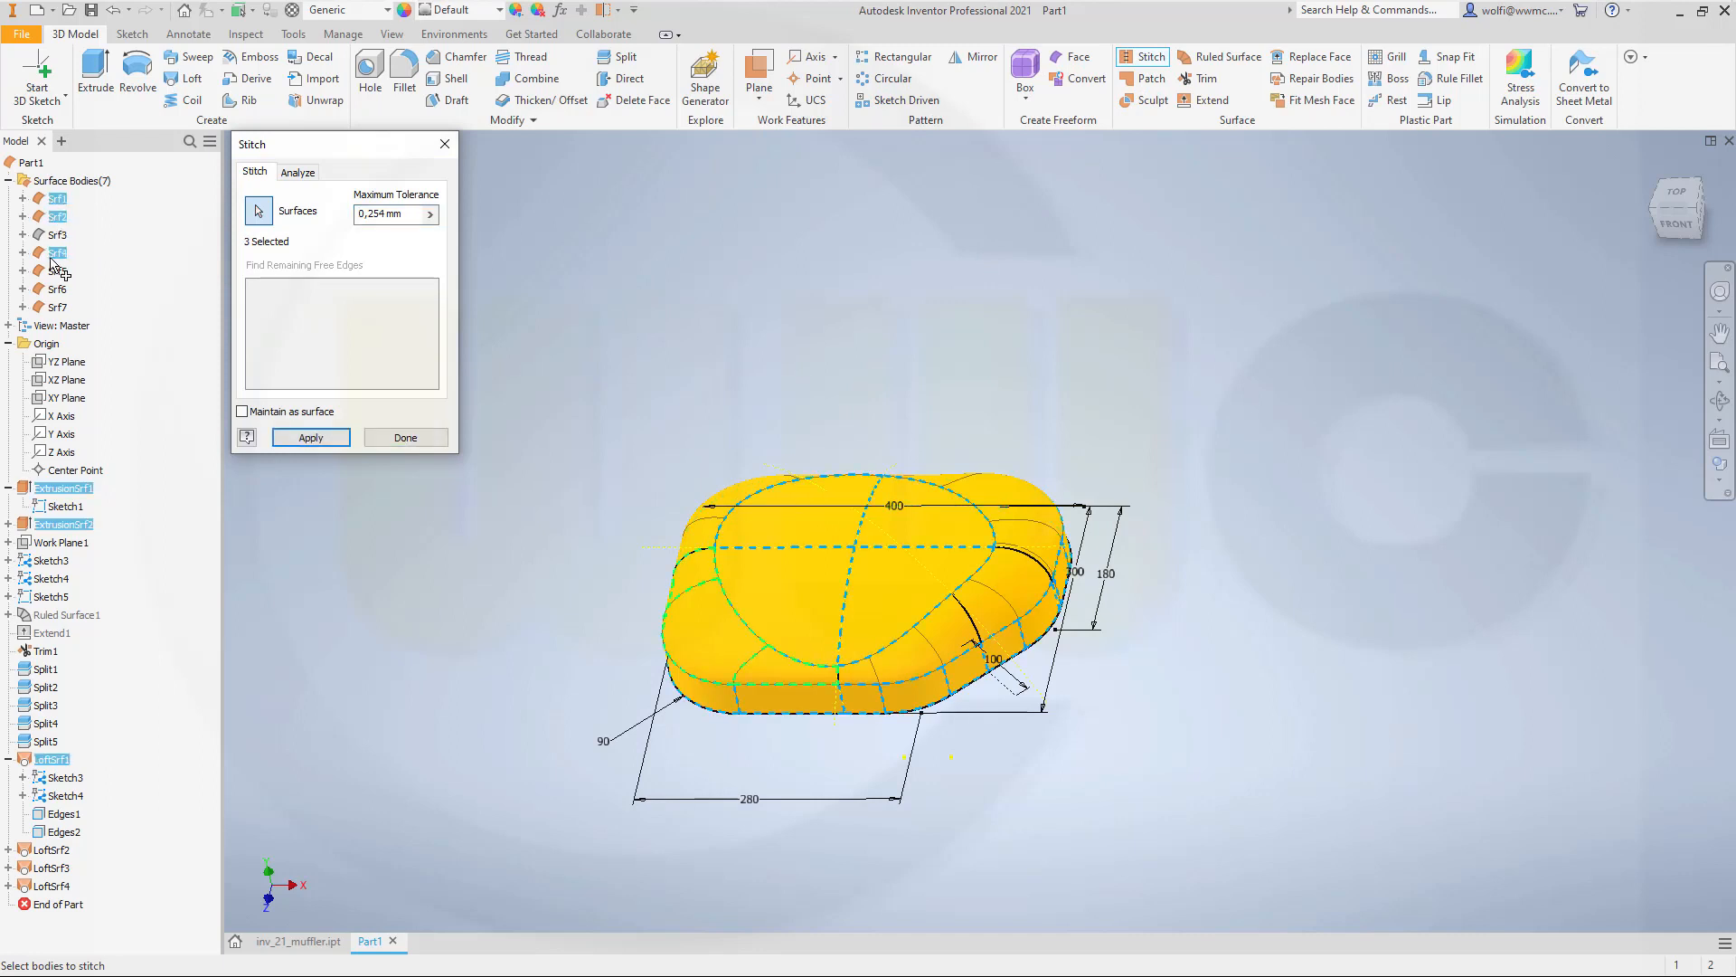
click(58, 271)
click(58, 290)
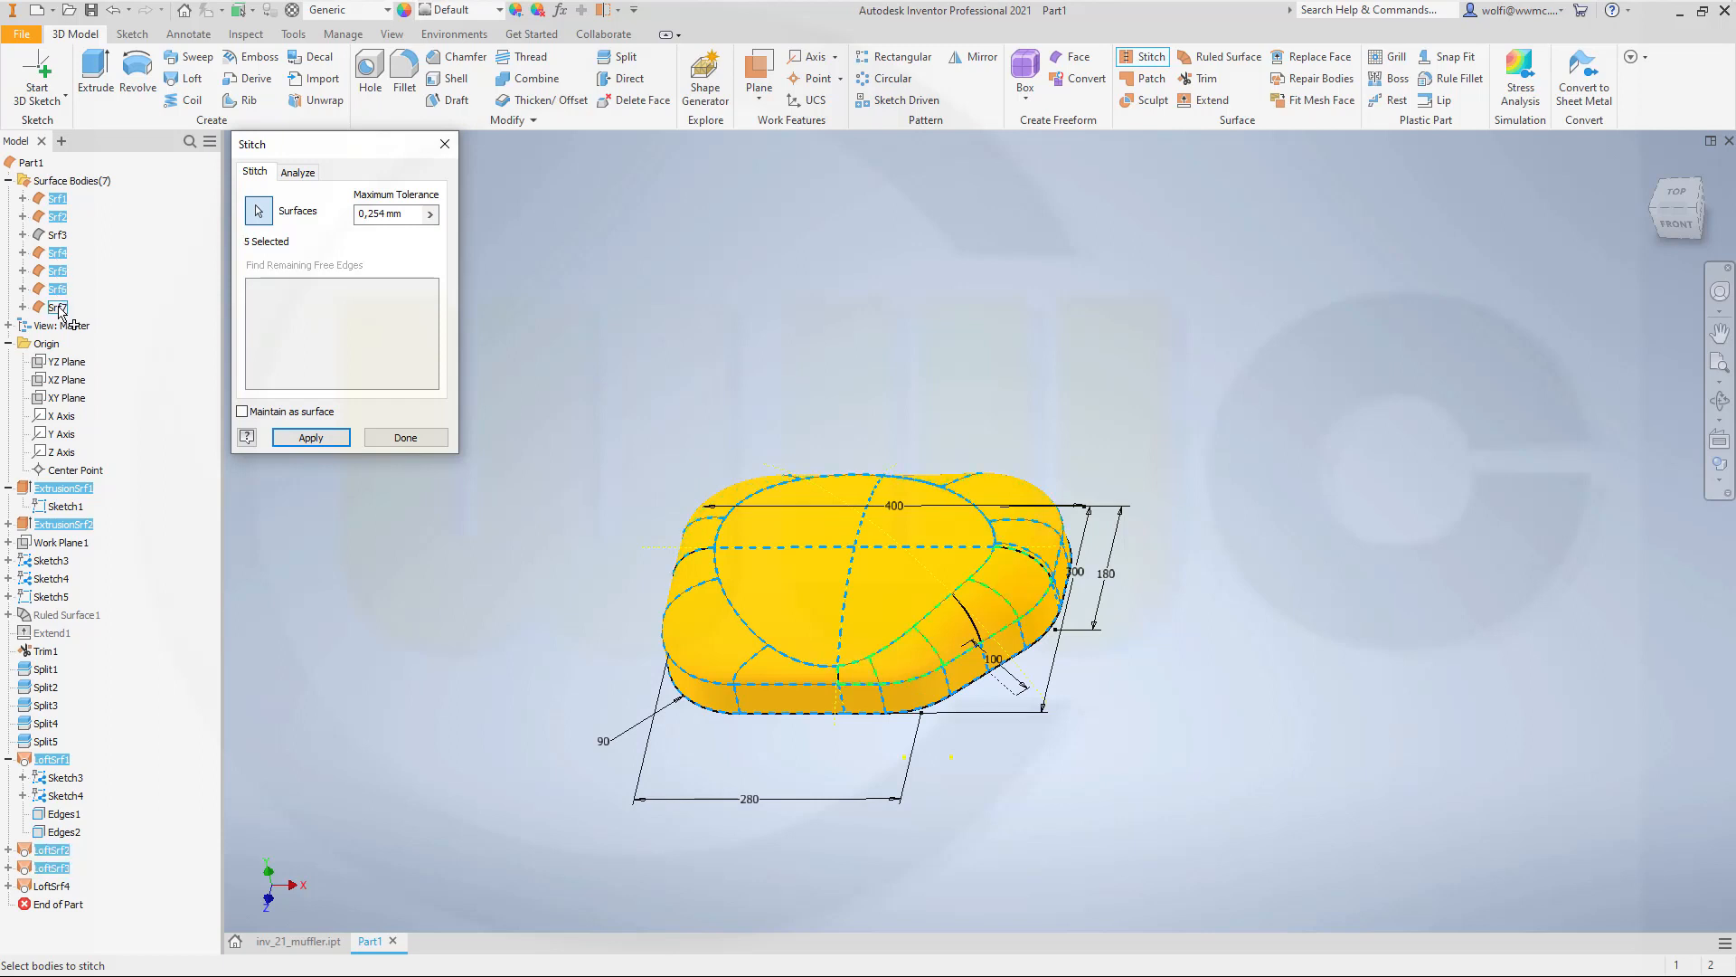
click(58, 308)
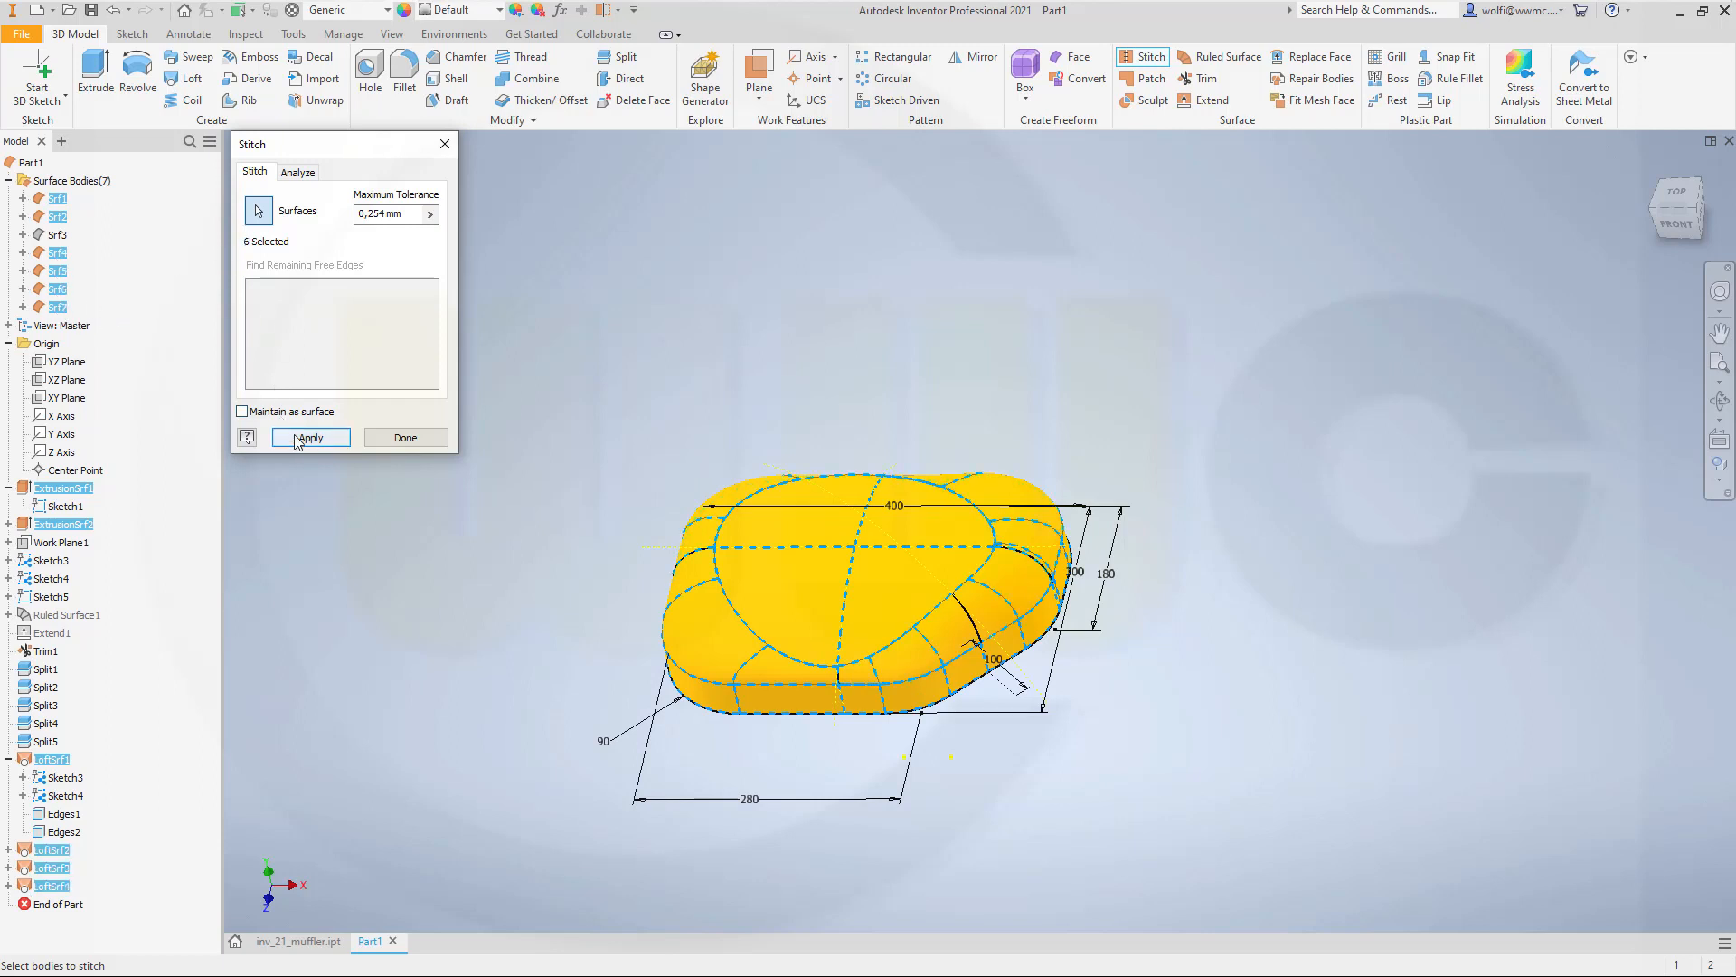
click(326, 439)
click(406, 438)
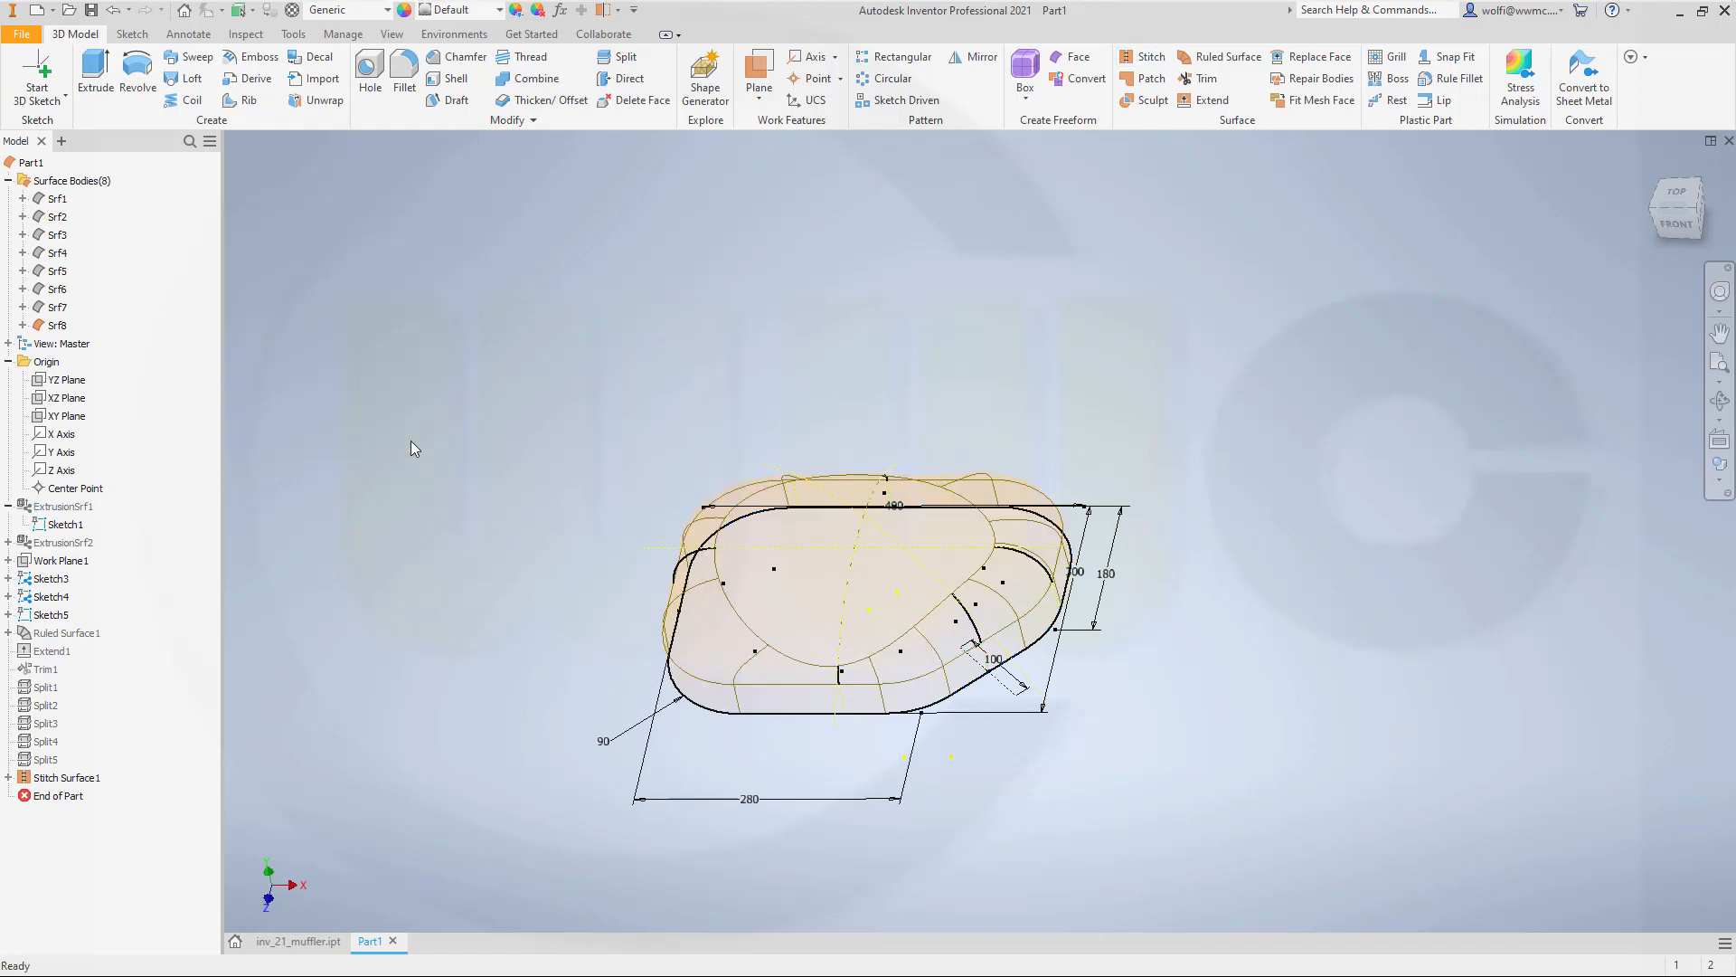
Turn off translucency for the stitched surface body.
right_click(60, 329)
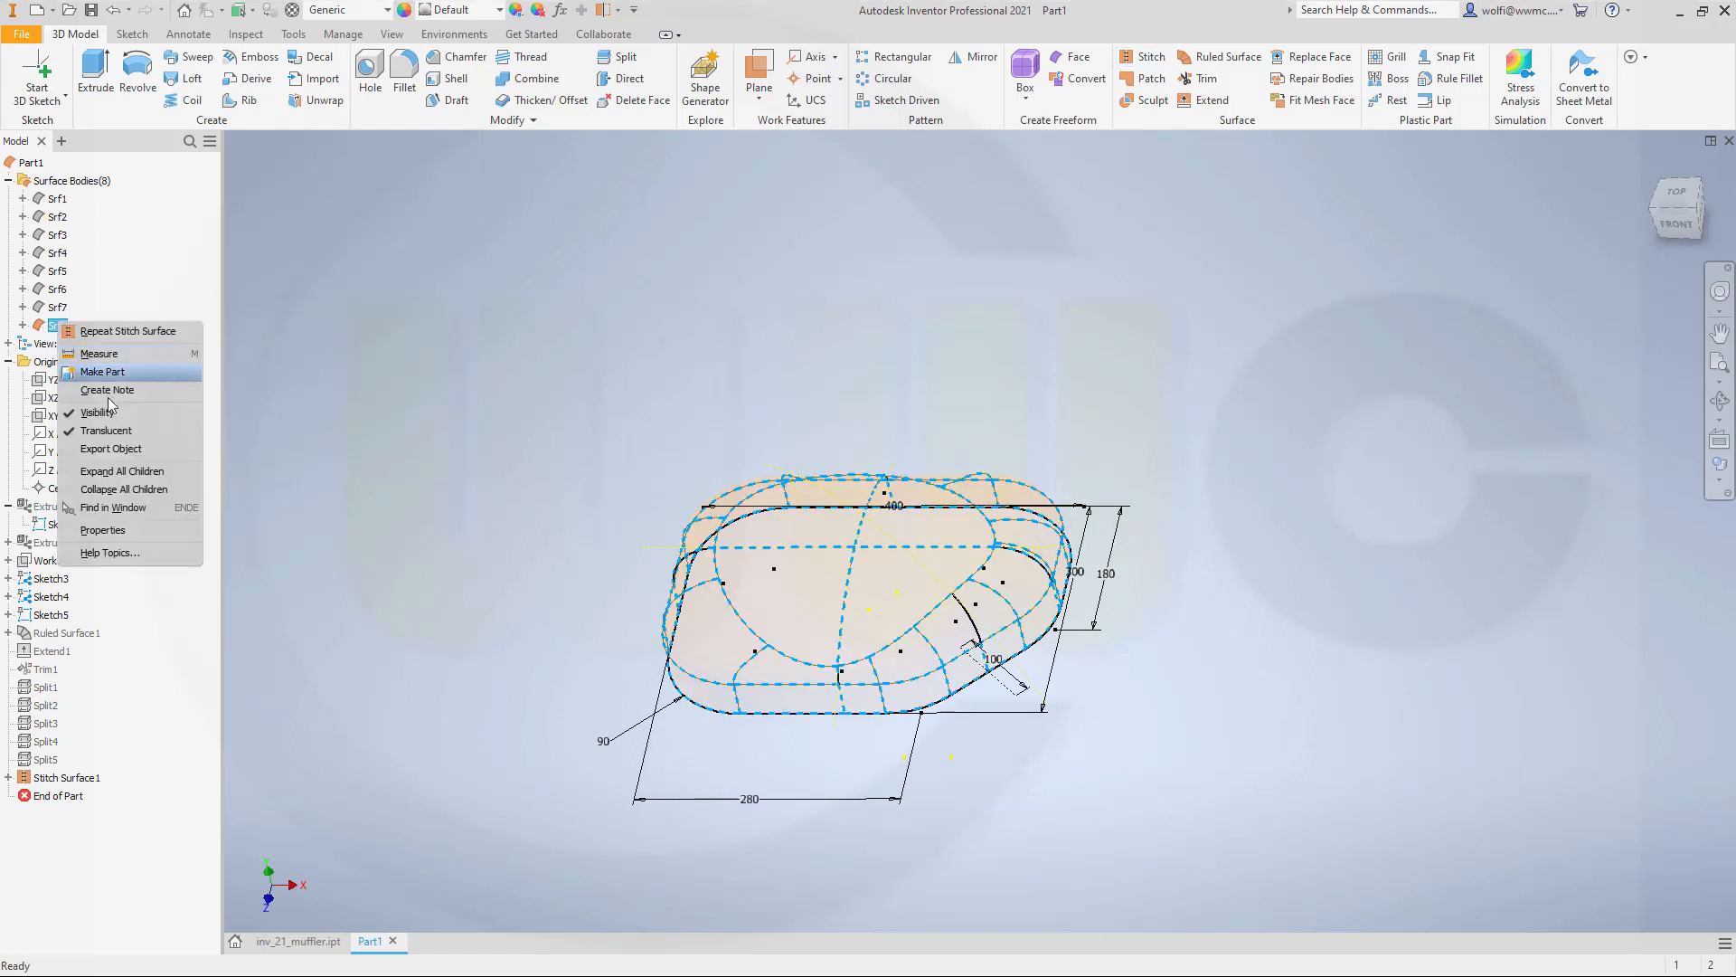
click(121, 435)
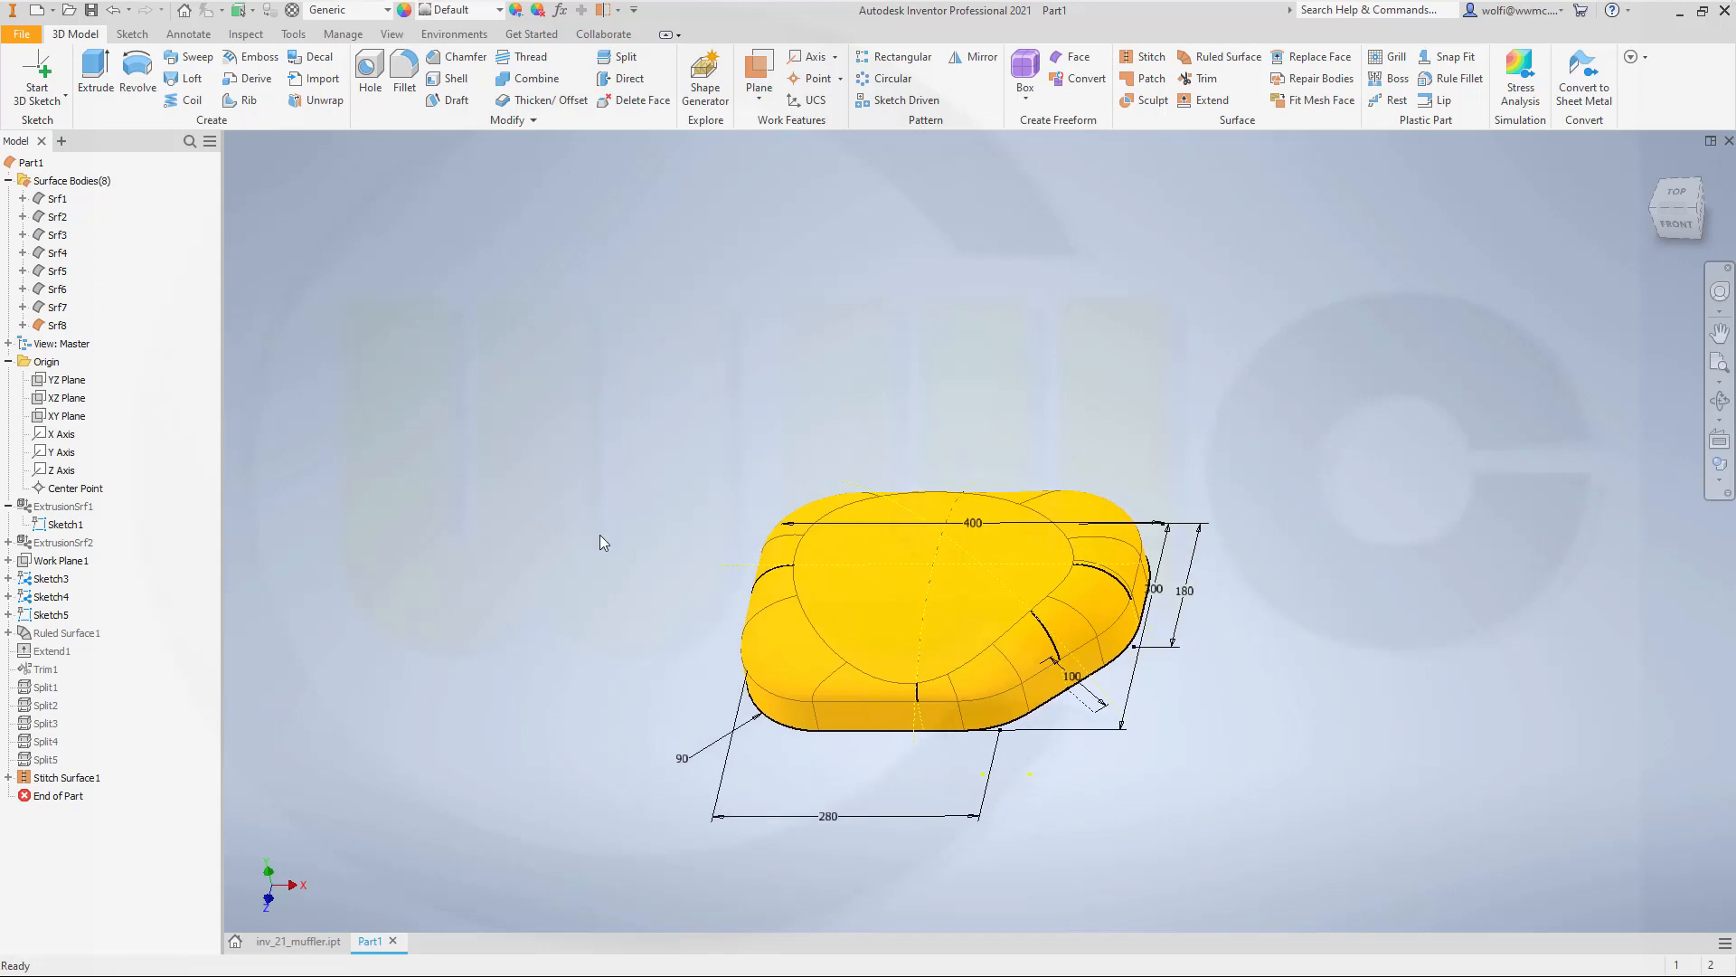
Hide Sketch3 and Sketch4, and turn off the dimension display of Sketch1.
shift+middle_drag(605, 533, 528, 498)
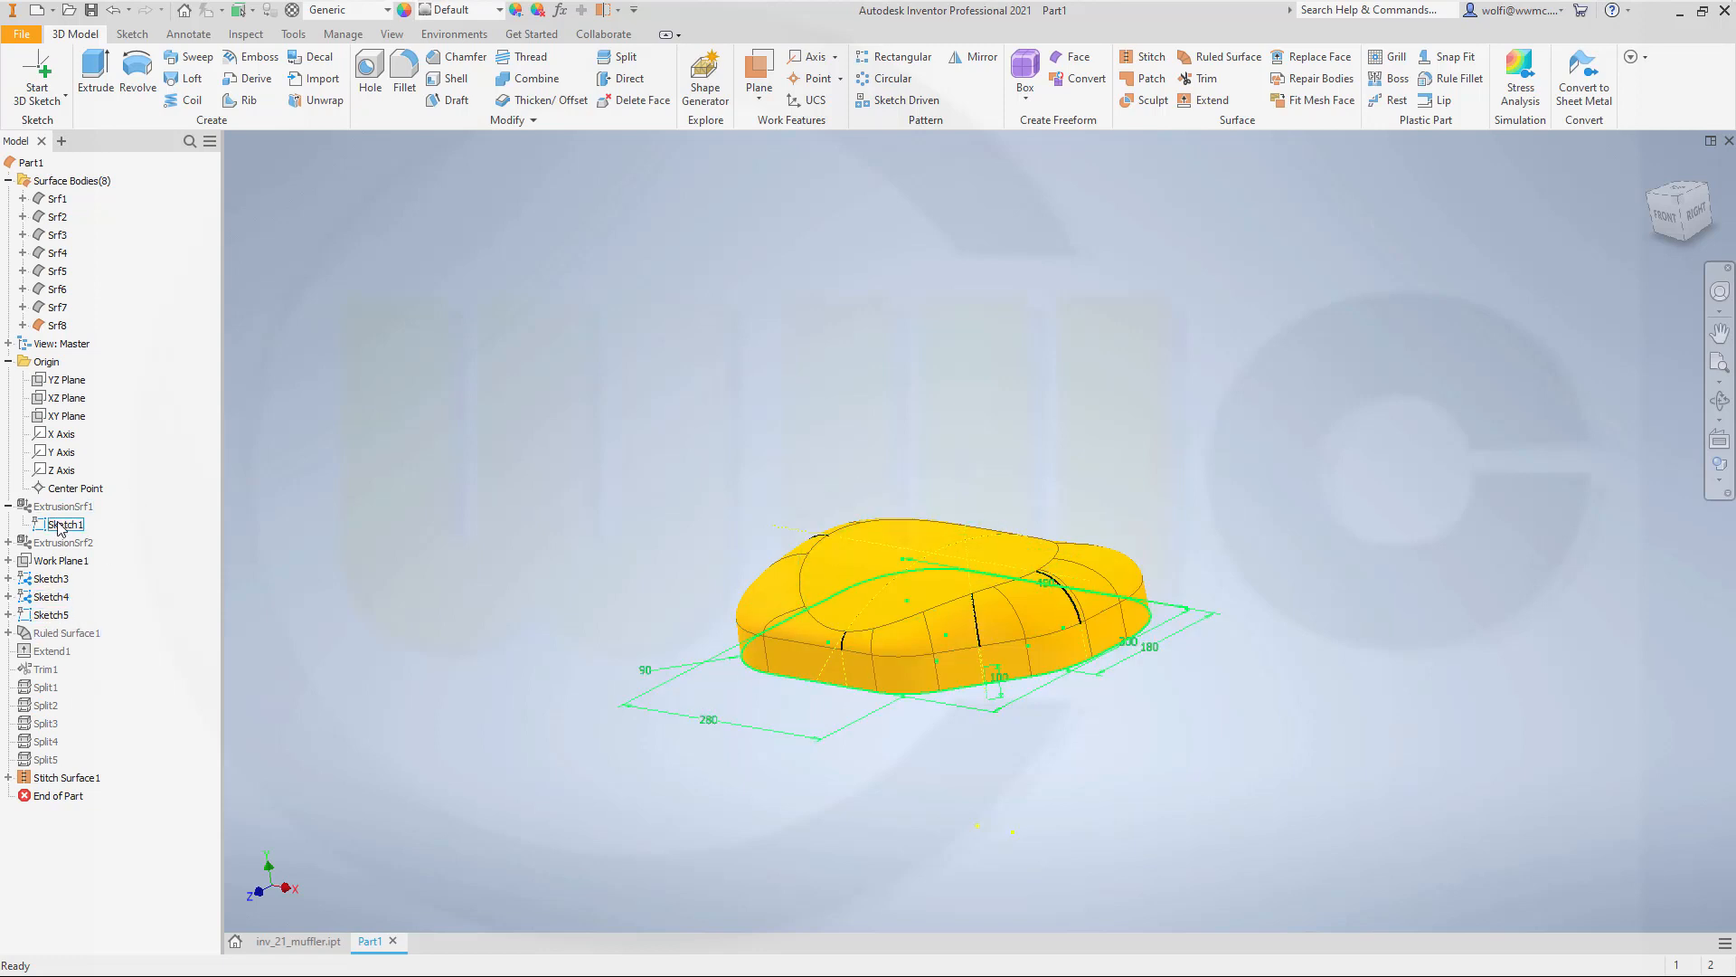
click(56, 579)
right_click(59, 581)
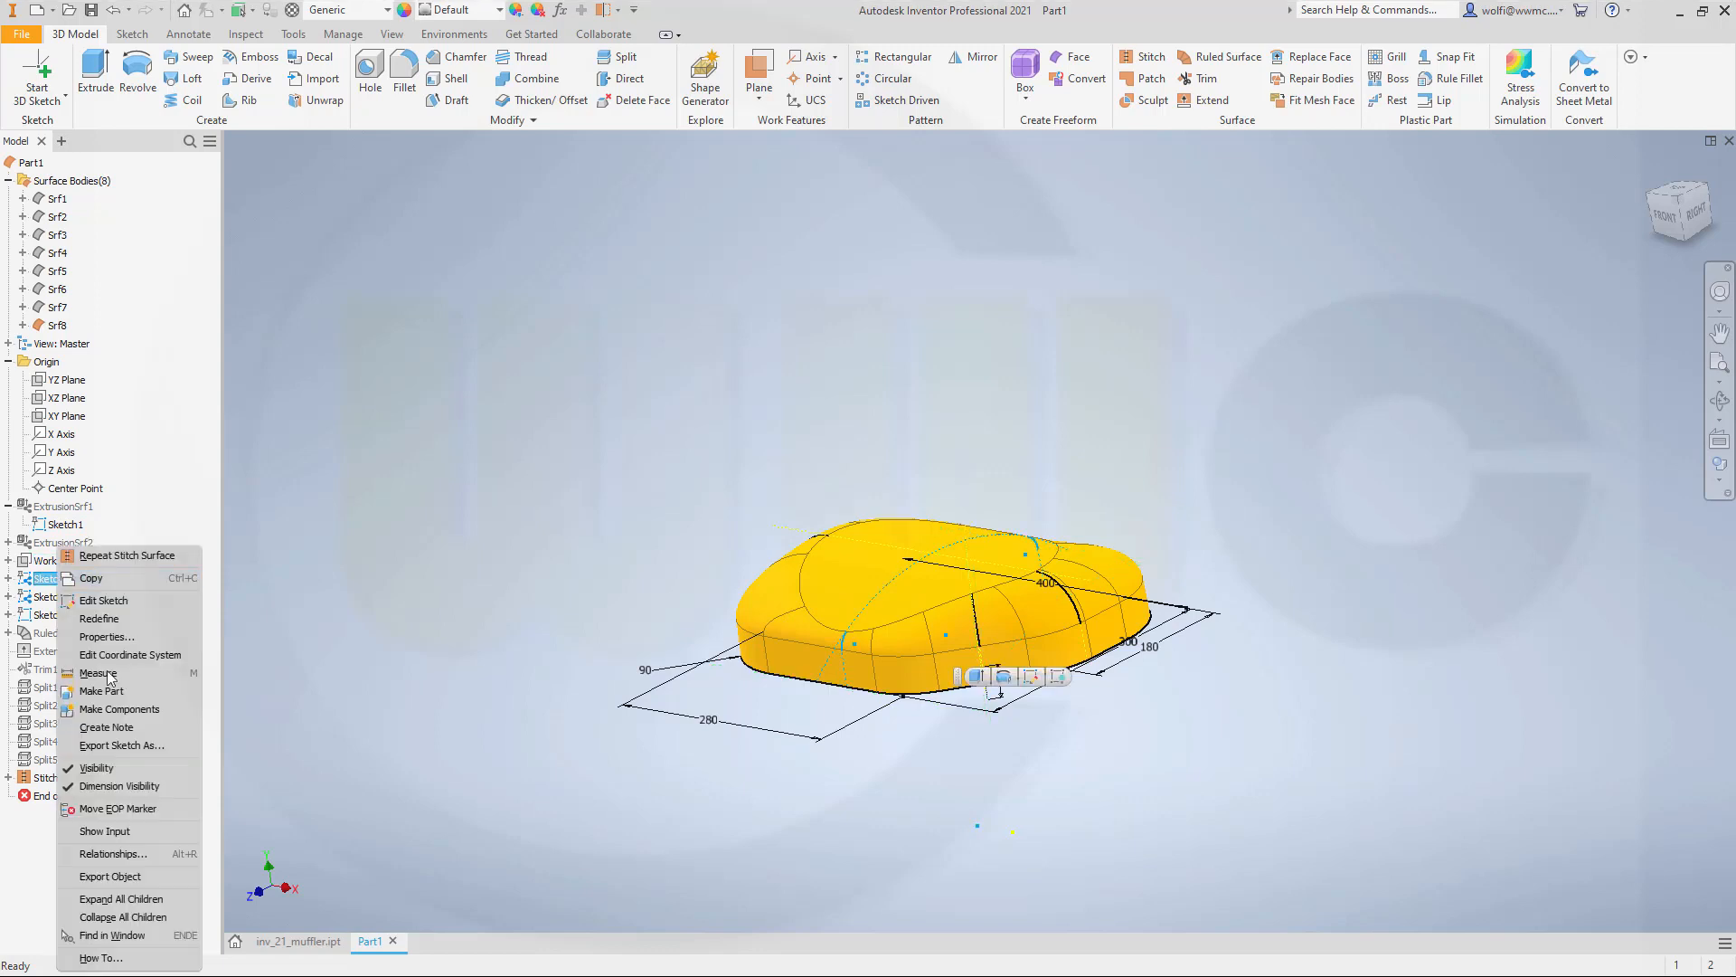
click(95, 769)
click(45, 597)
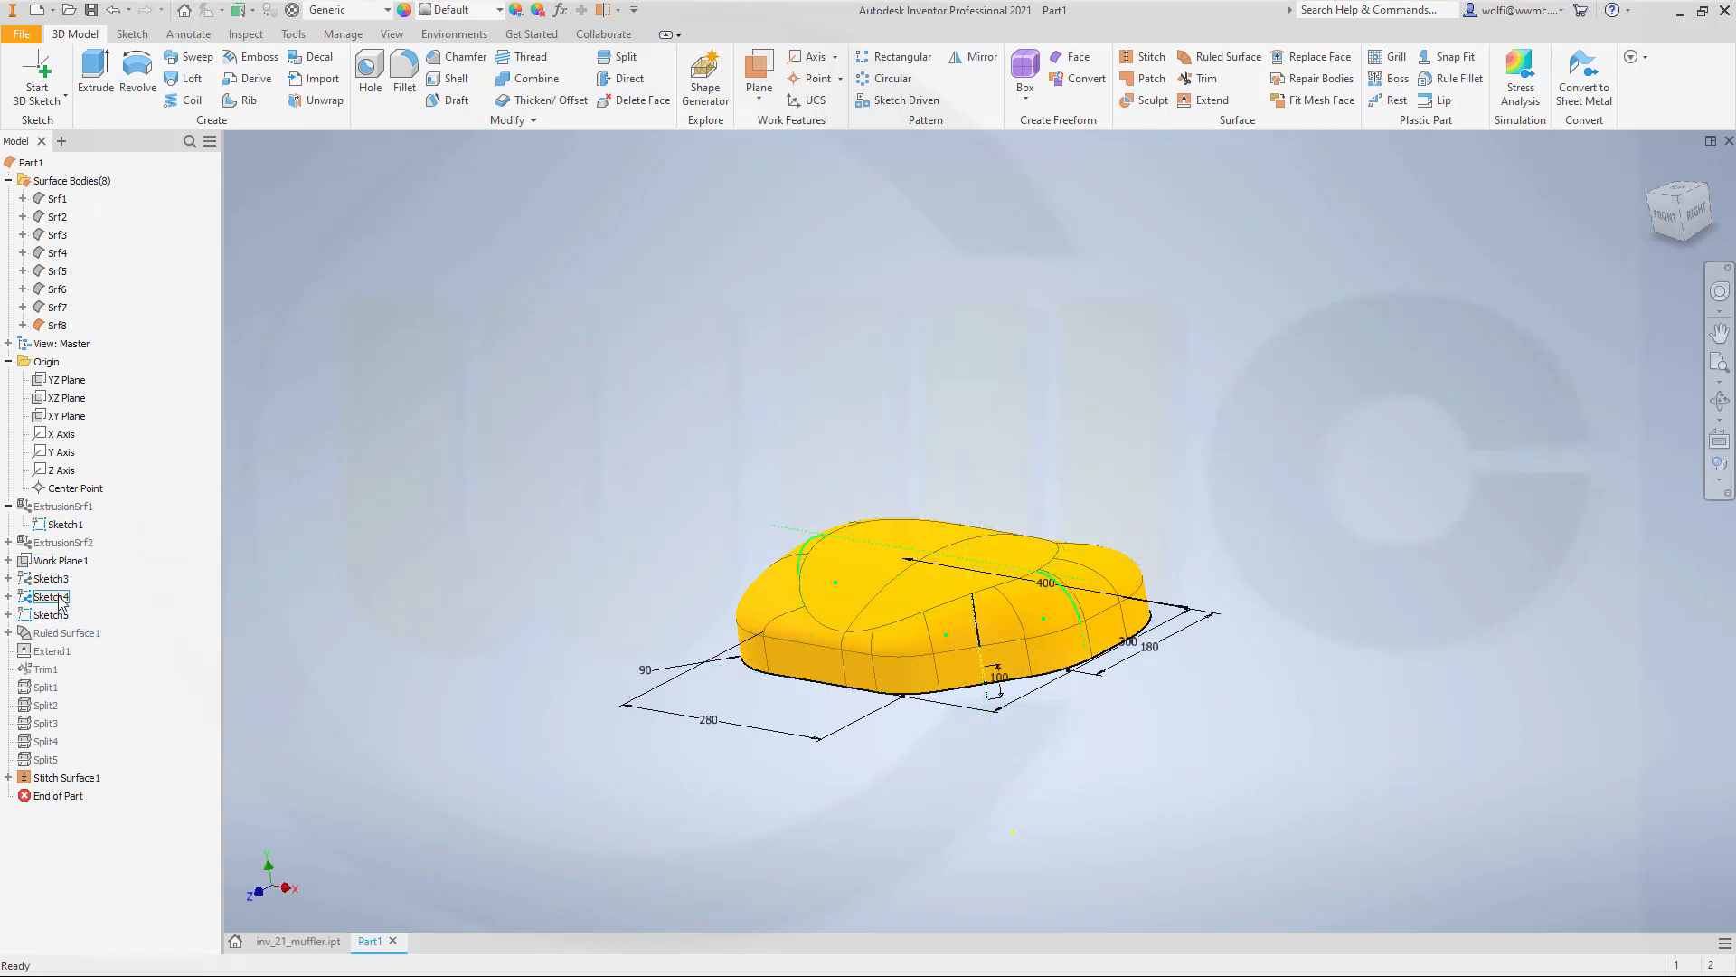
right_click(60, 599)
click(104, 769)
right_click(75, 527)
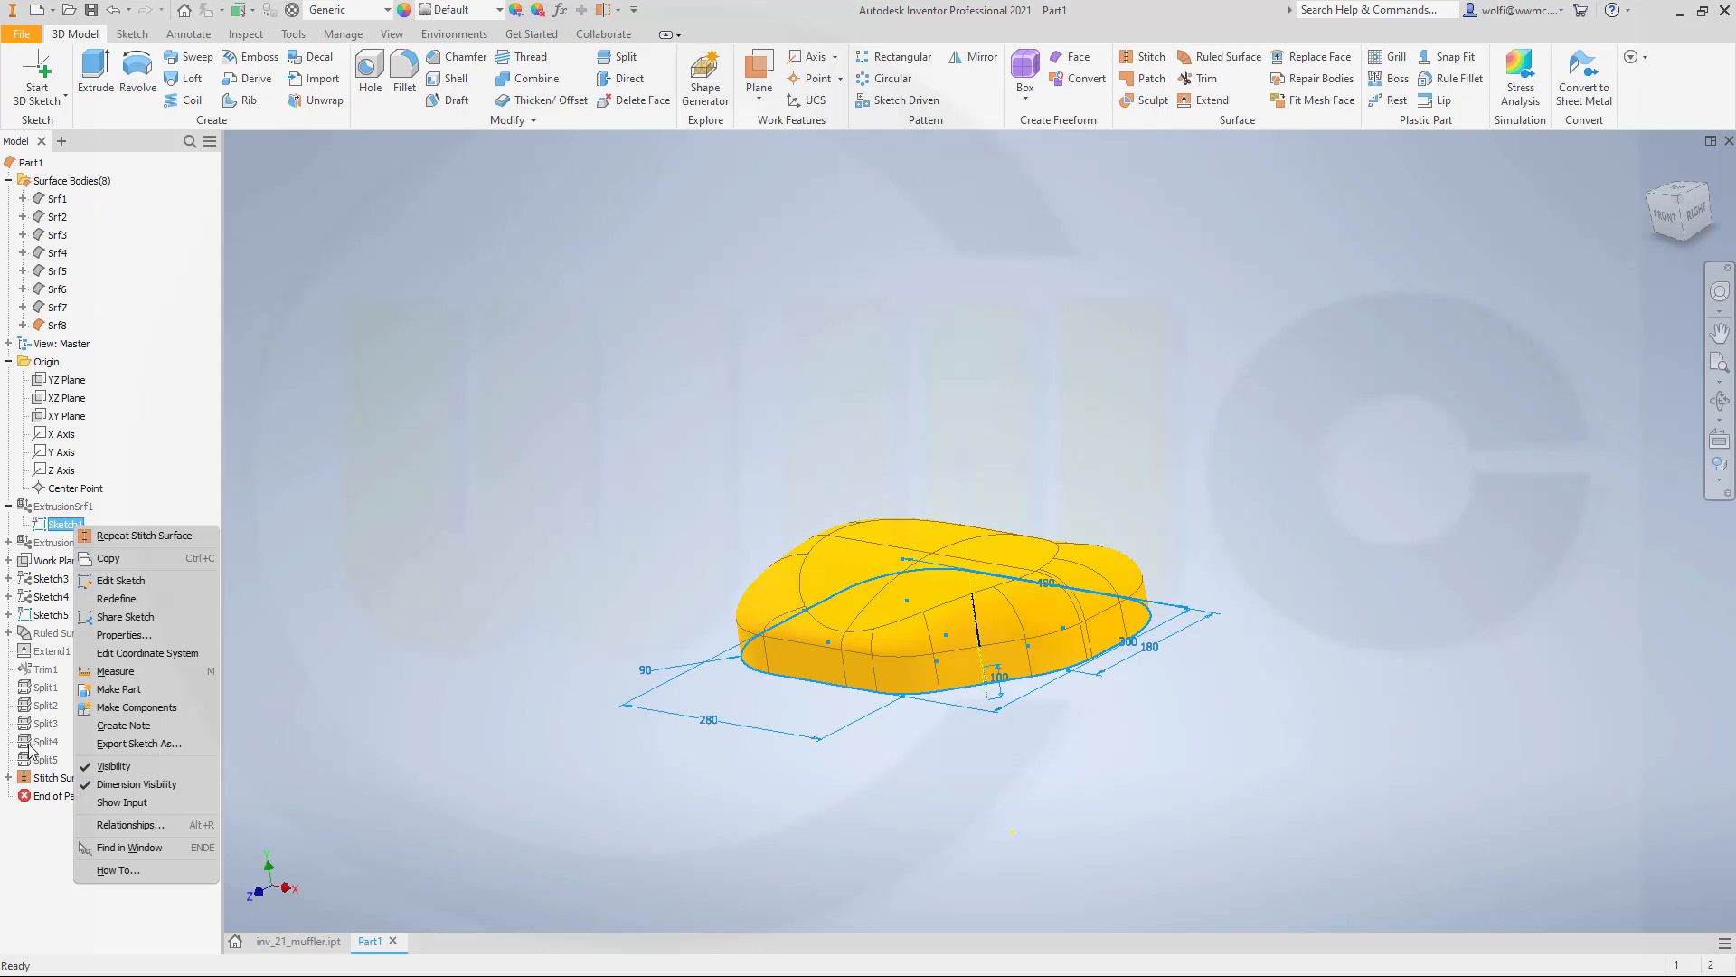
click(127, 784)
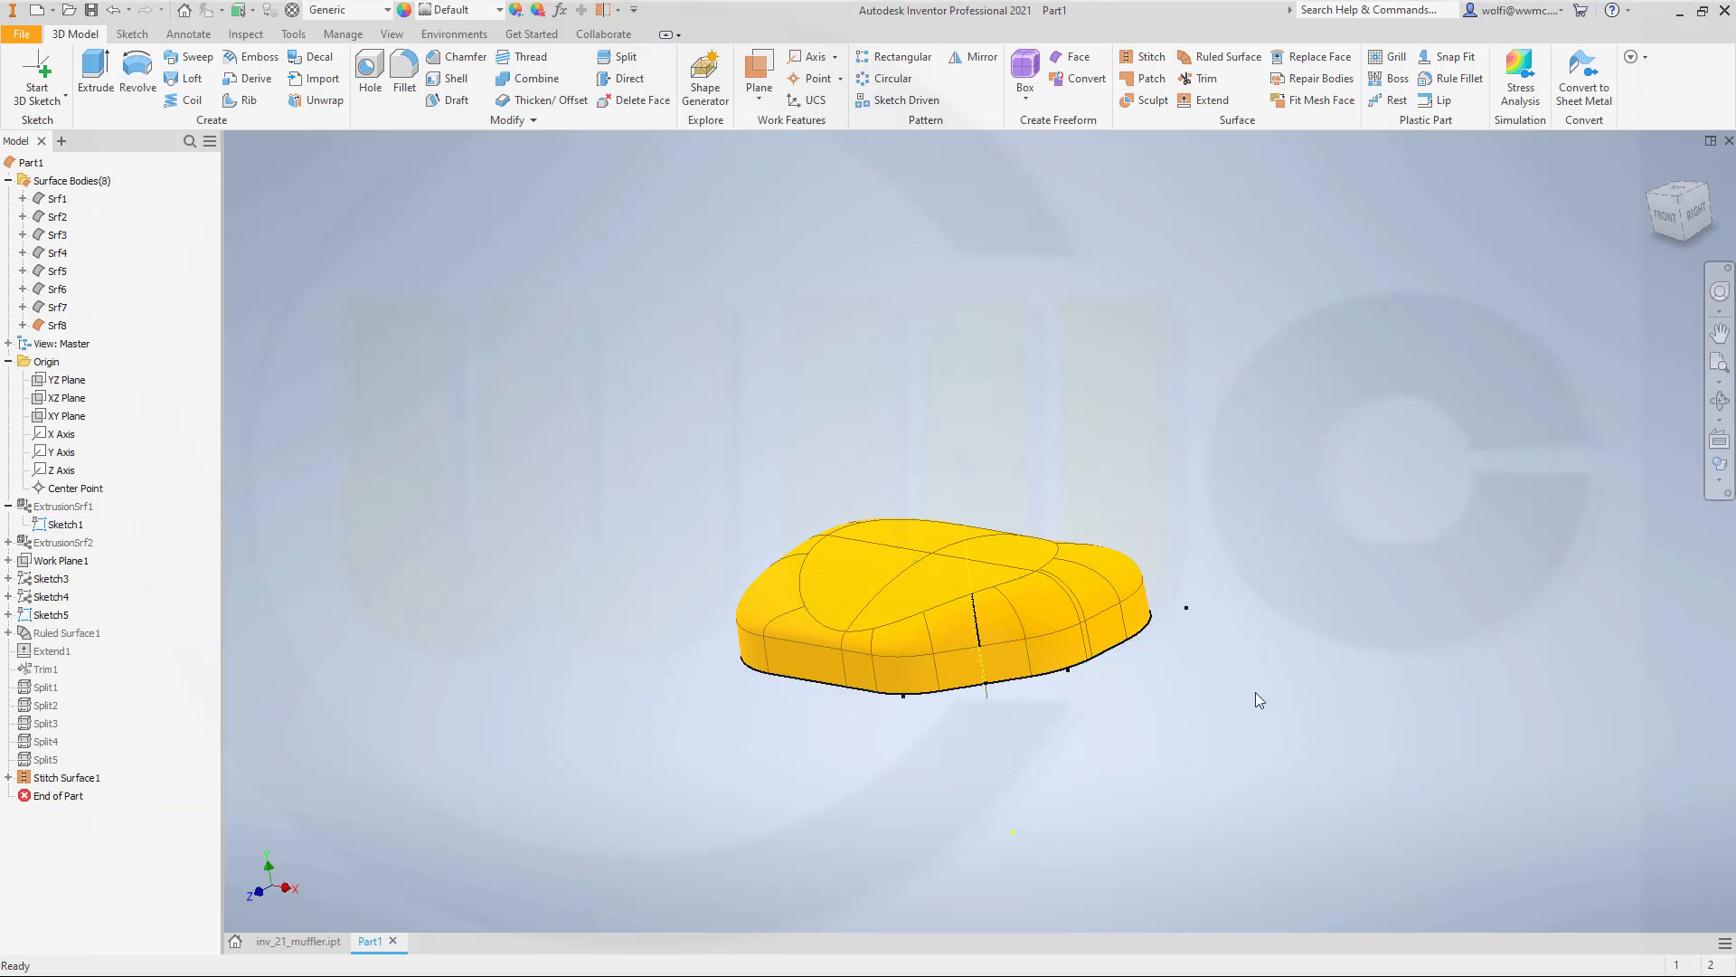
Create a work plane offset -230 mm from the YZ Plane, beyond the muffler's end.
shift+middle_drag(912, 756, 1028, 546)
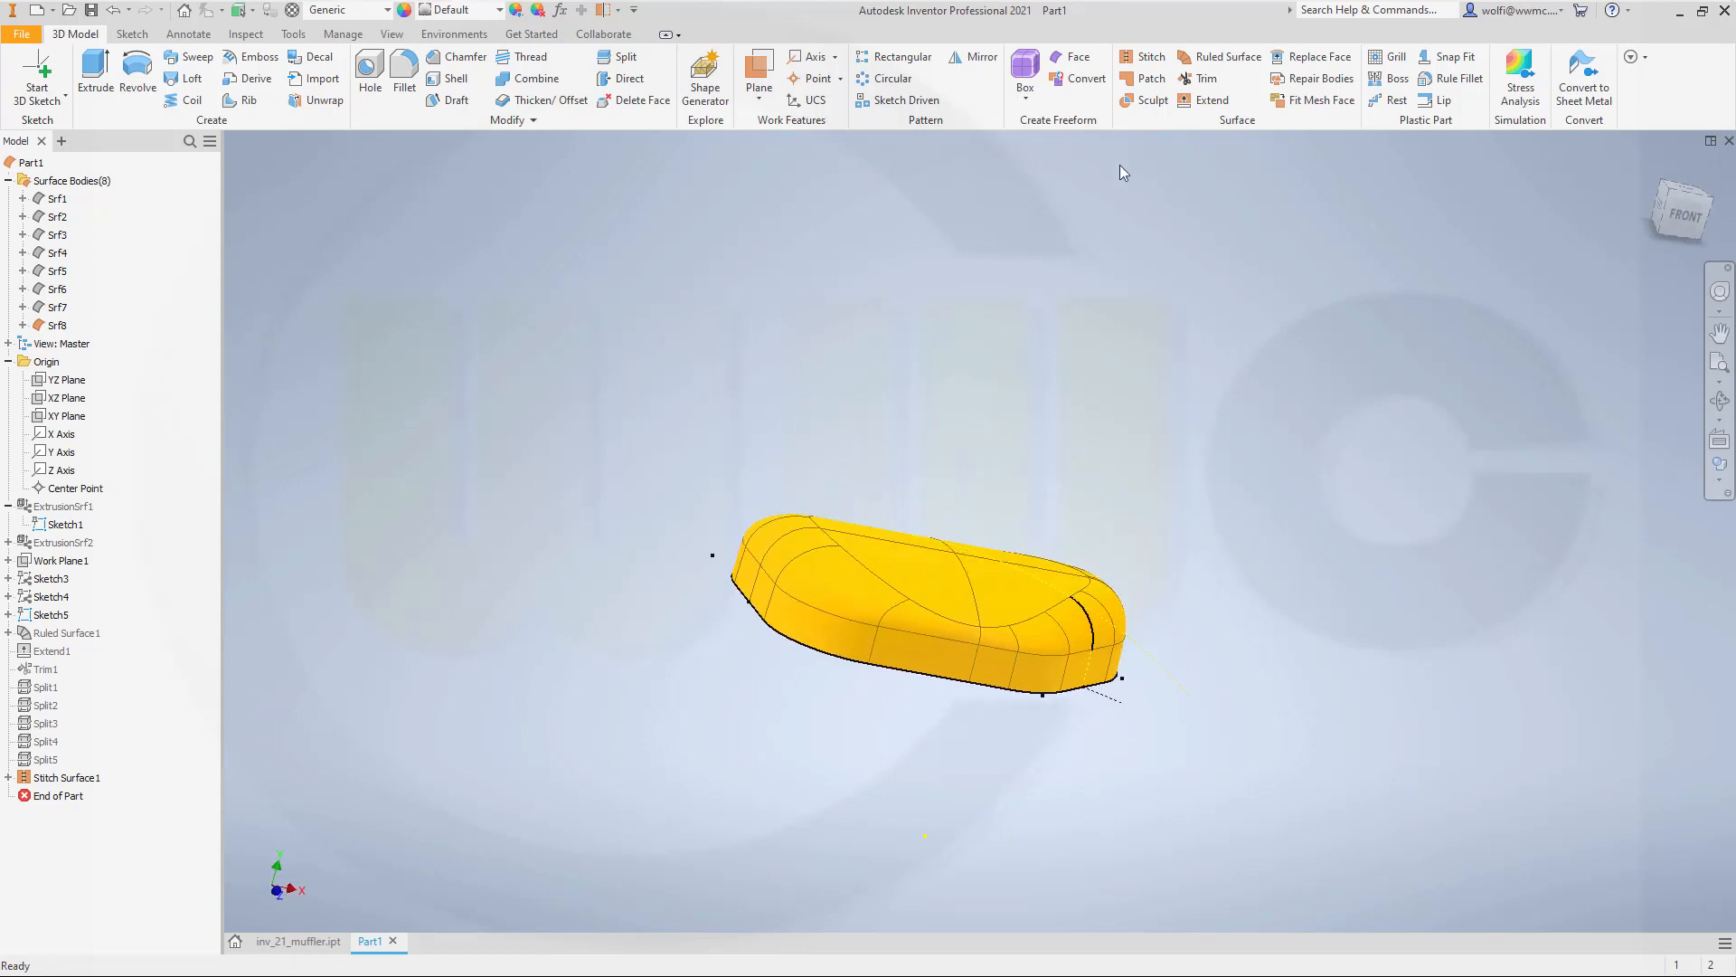
click(759, 70)
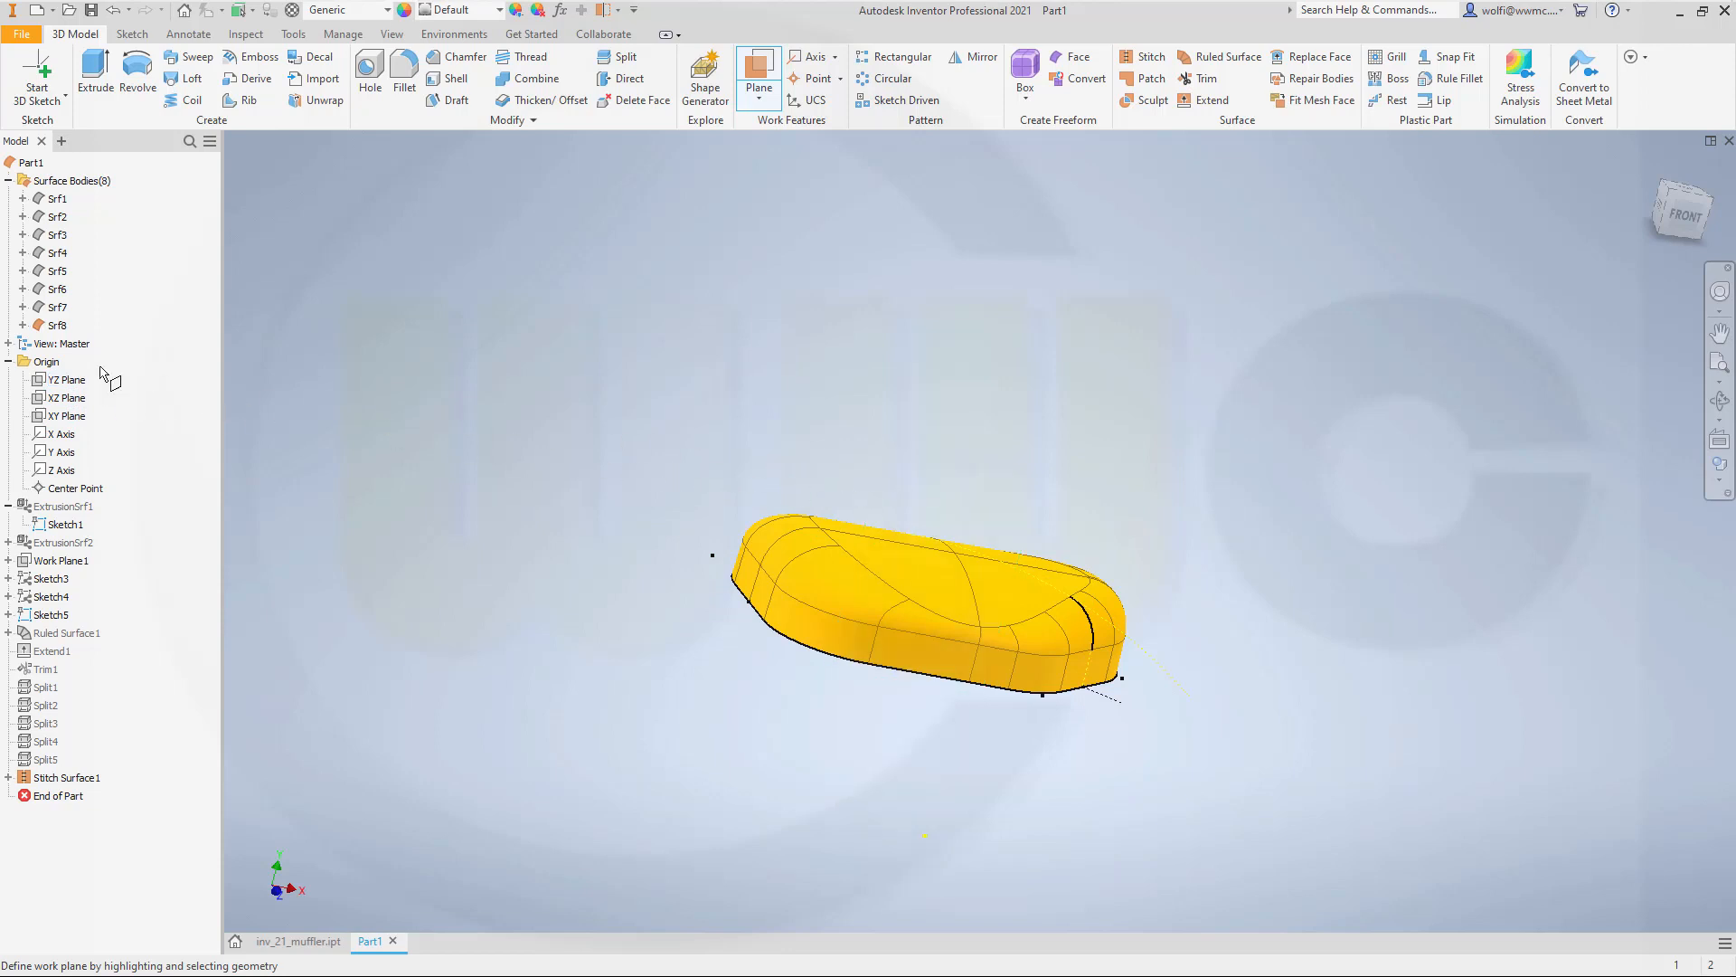
click(73, 380)
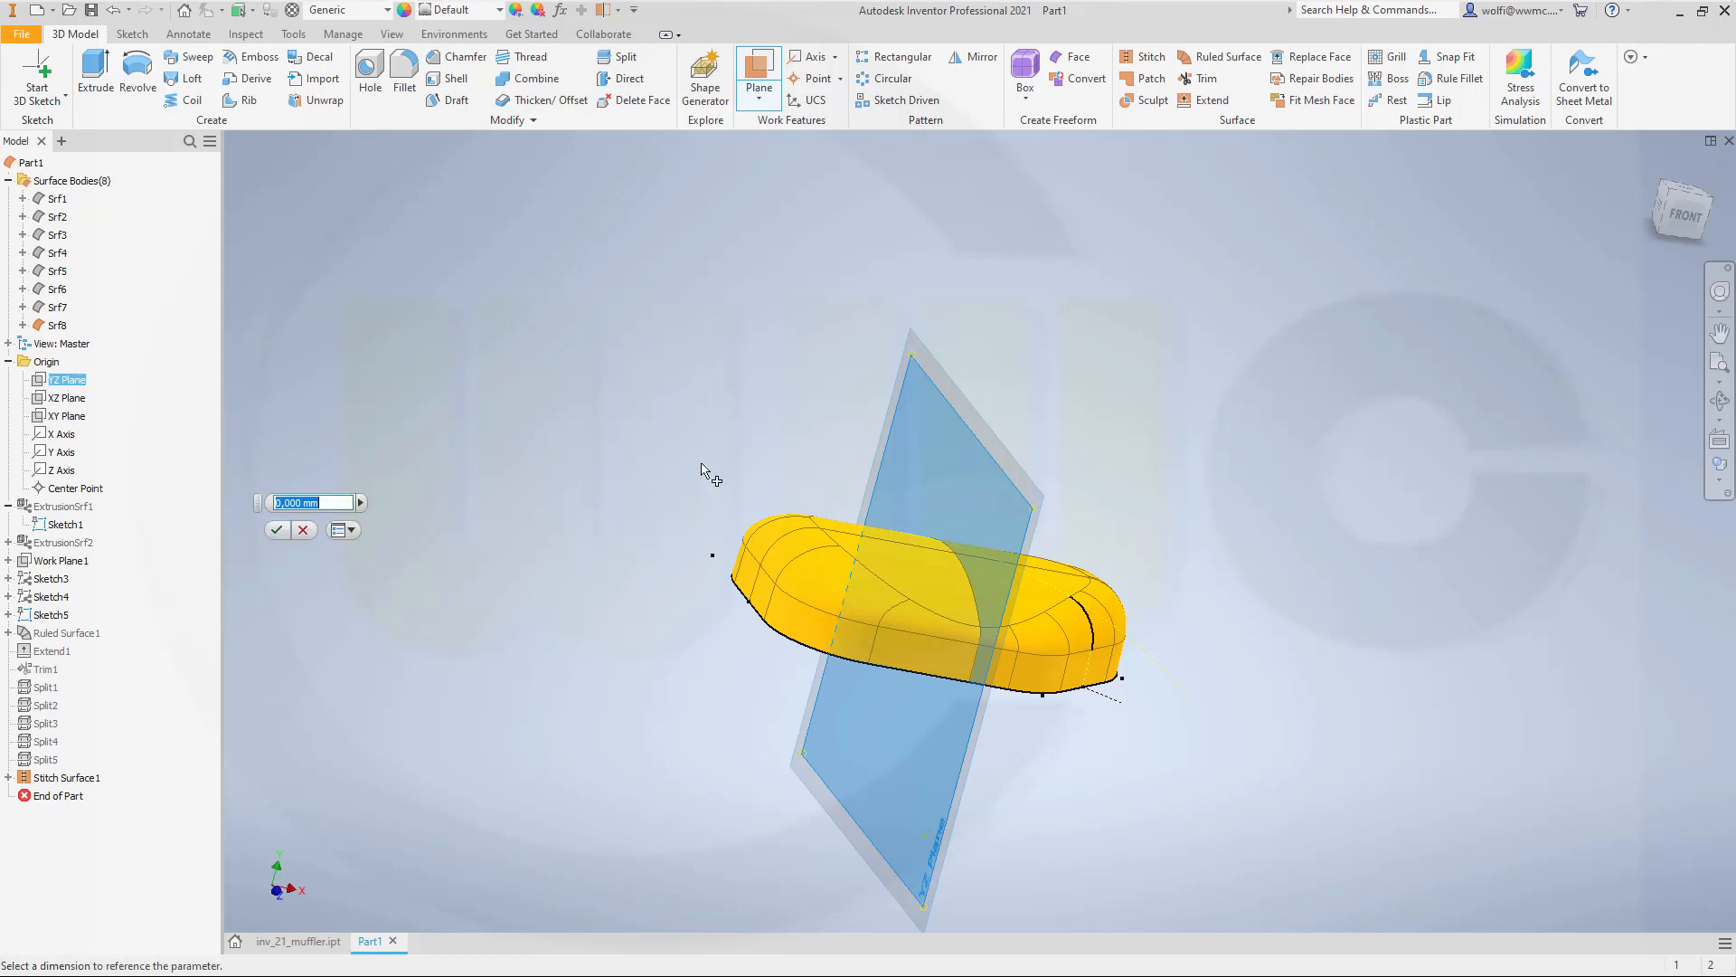
drag(701, 463, 626, 453)
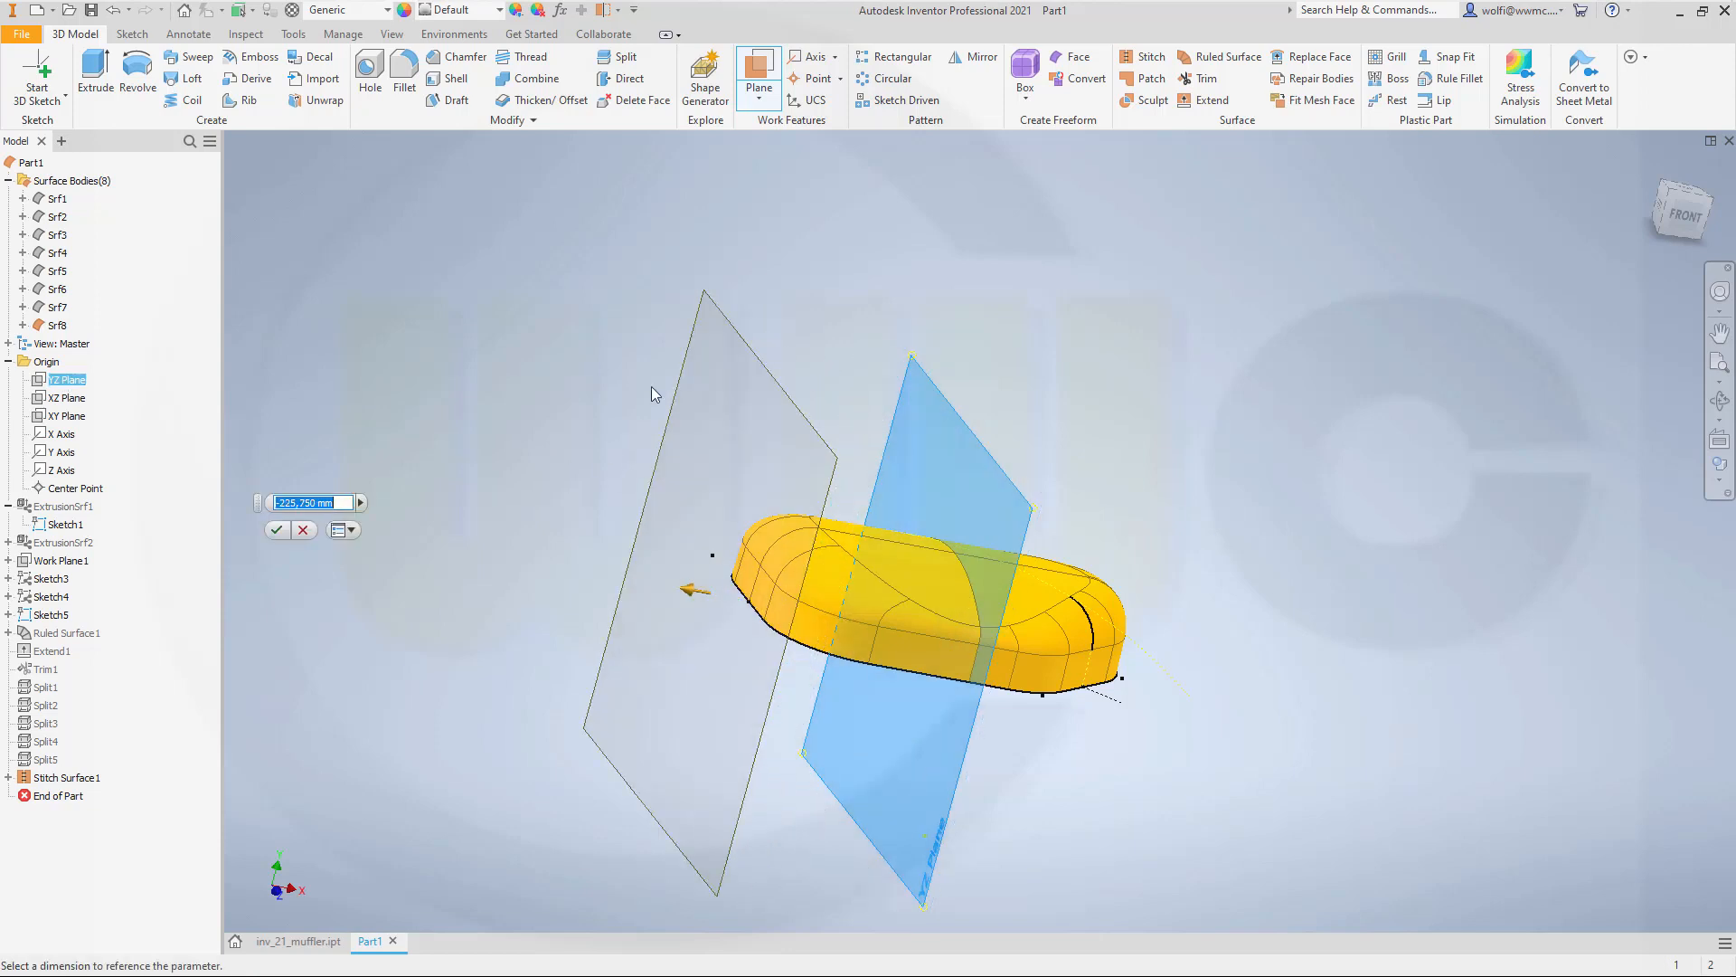
text(-230)
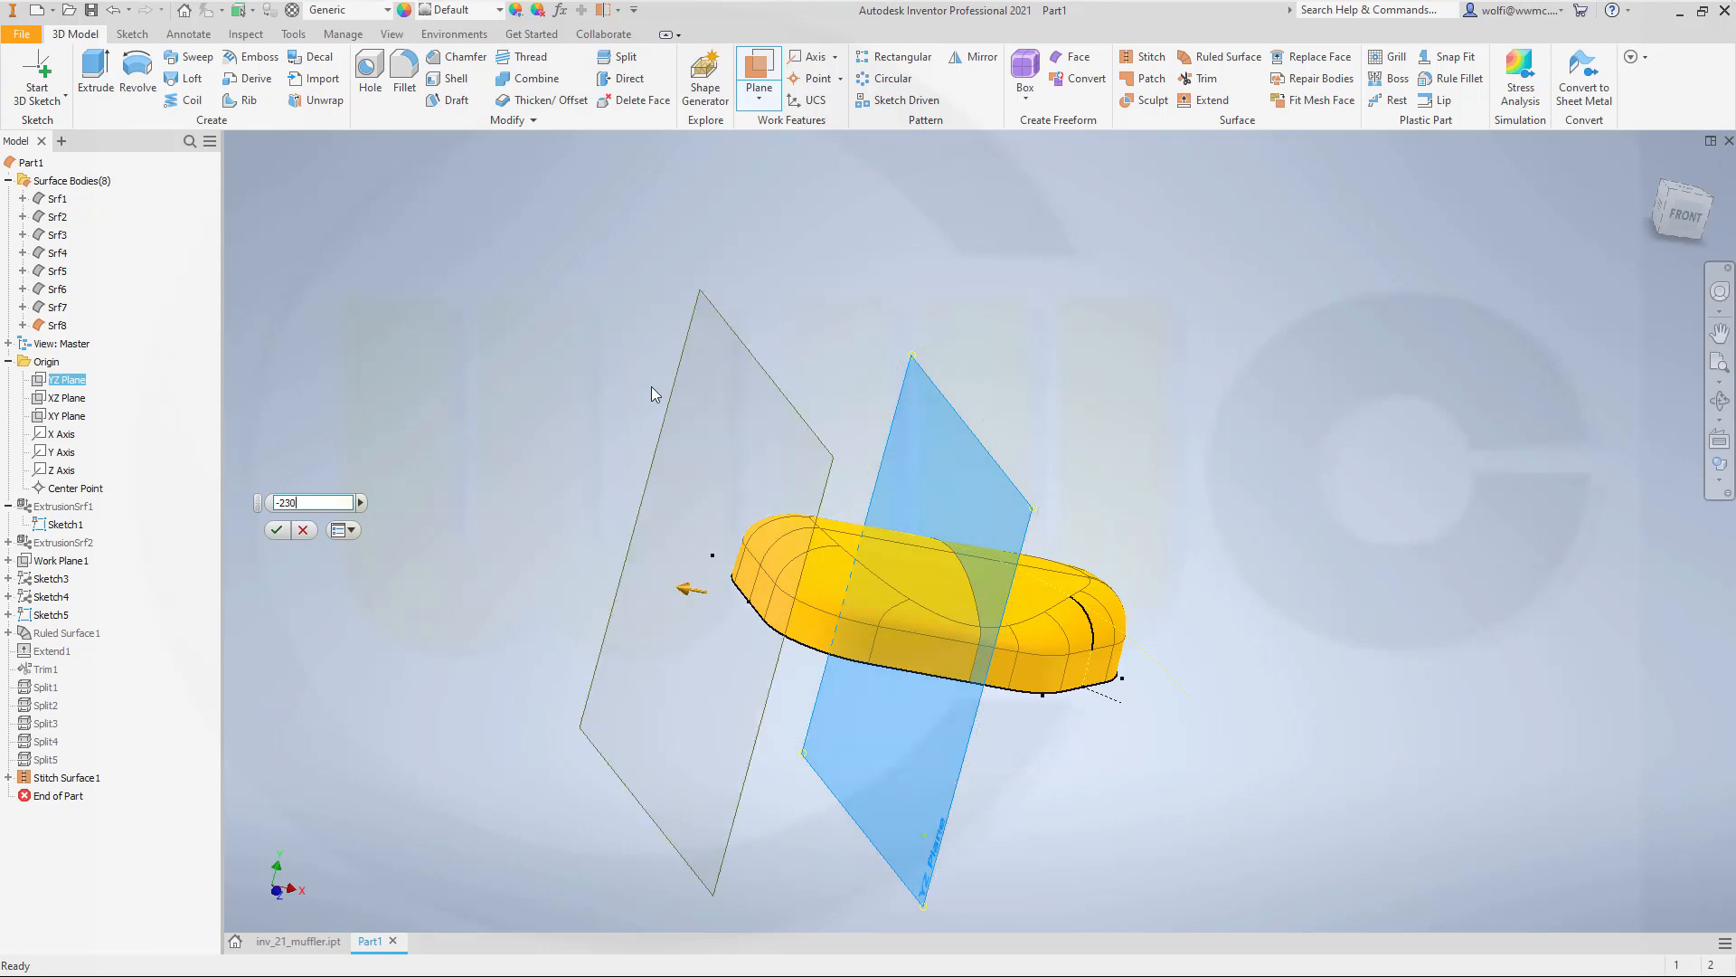
key(Return)
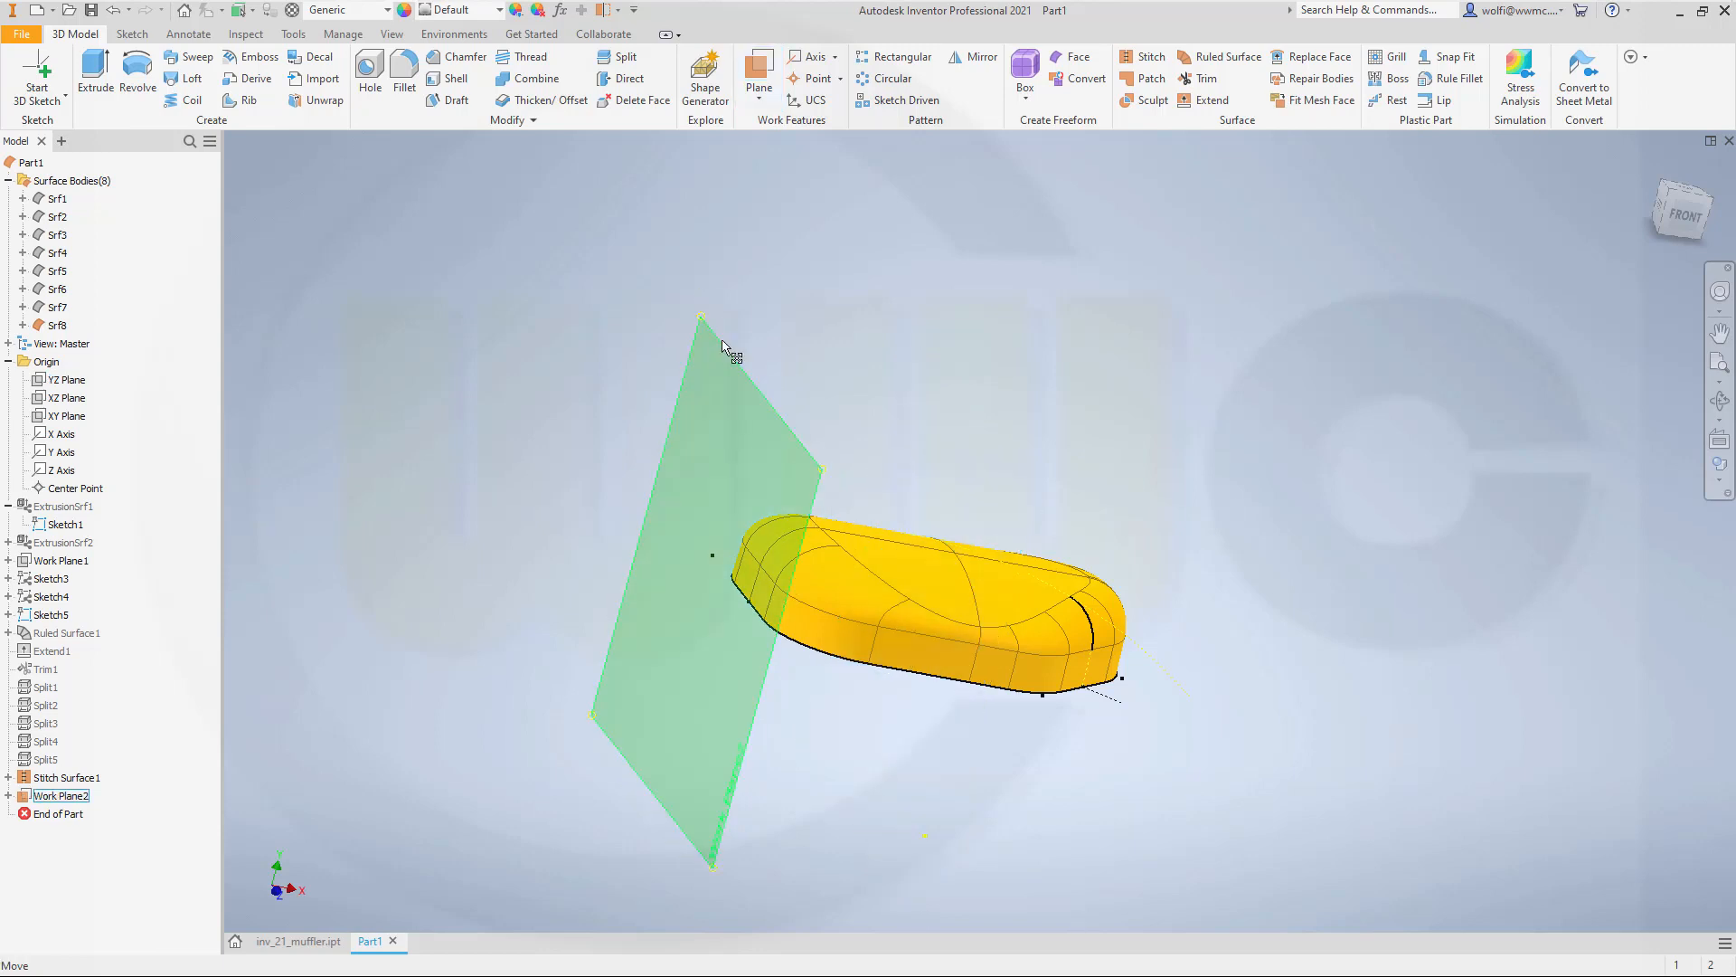
Start a 2D sketch on the new offset work plane and draw a 56 mm diameter circle centered on the origin.
click(65, 95)
click(60, 132)
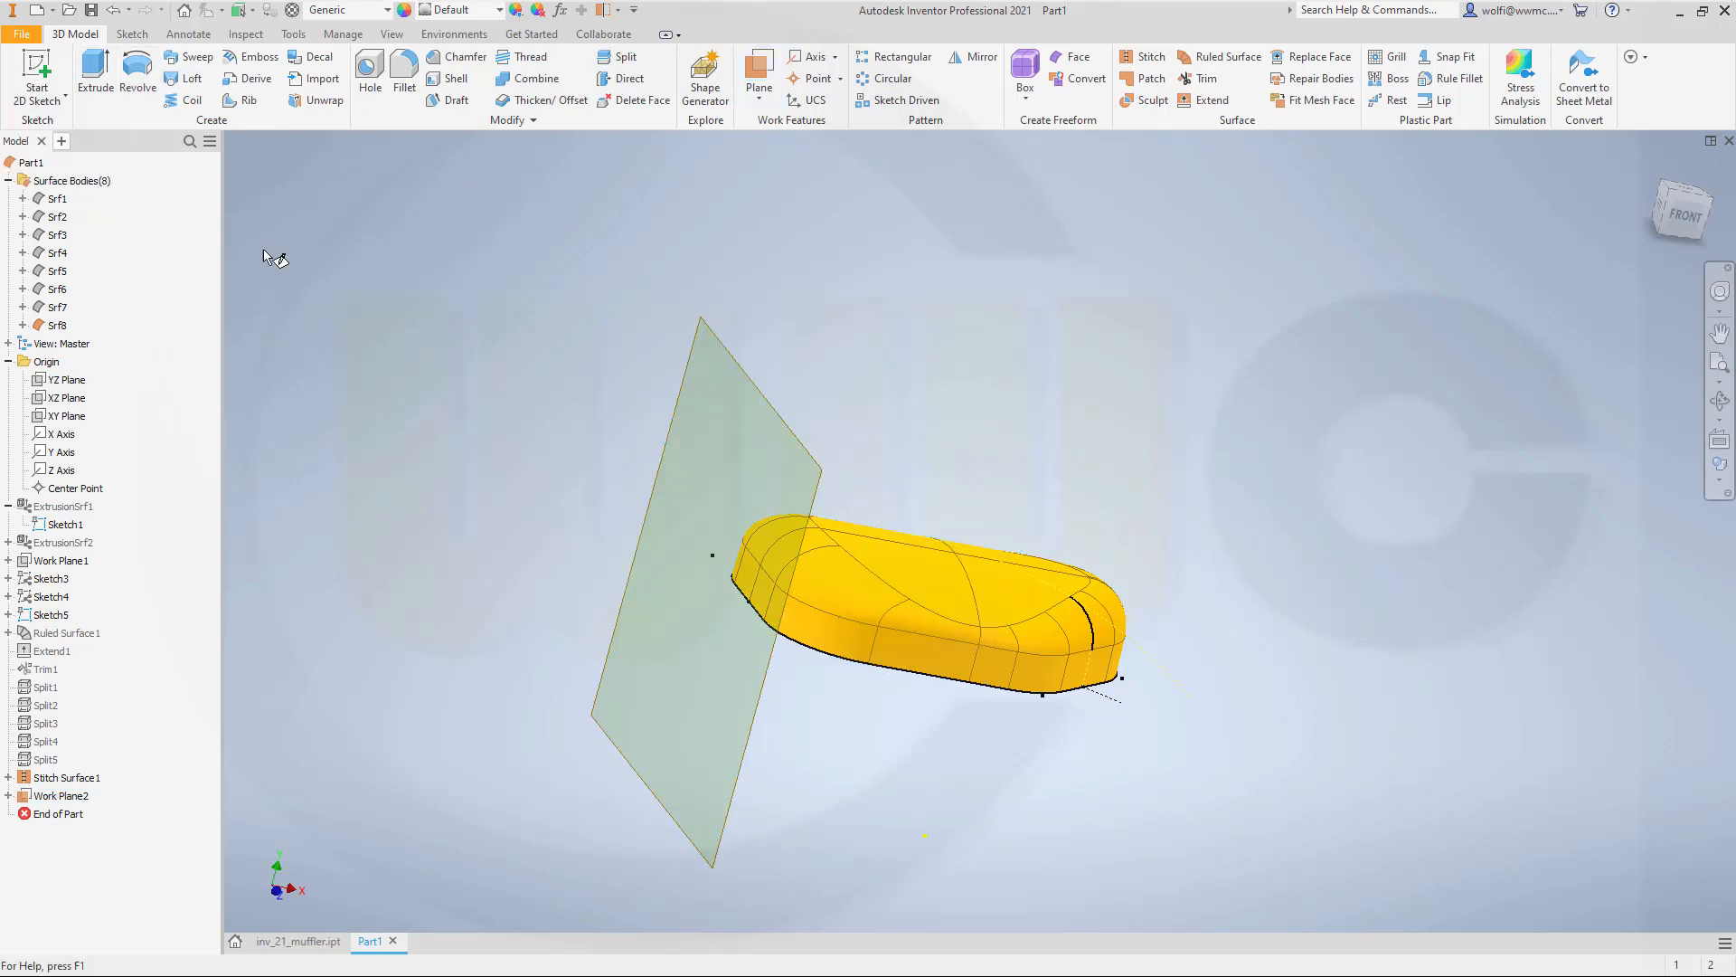
click(663, 452)
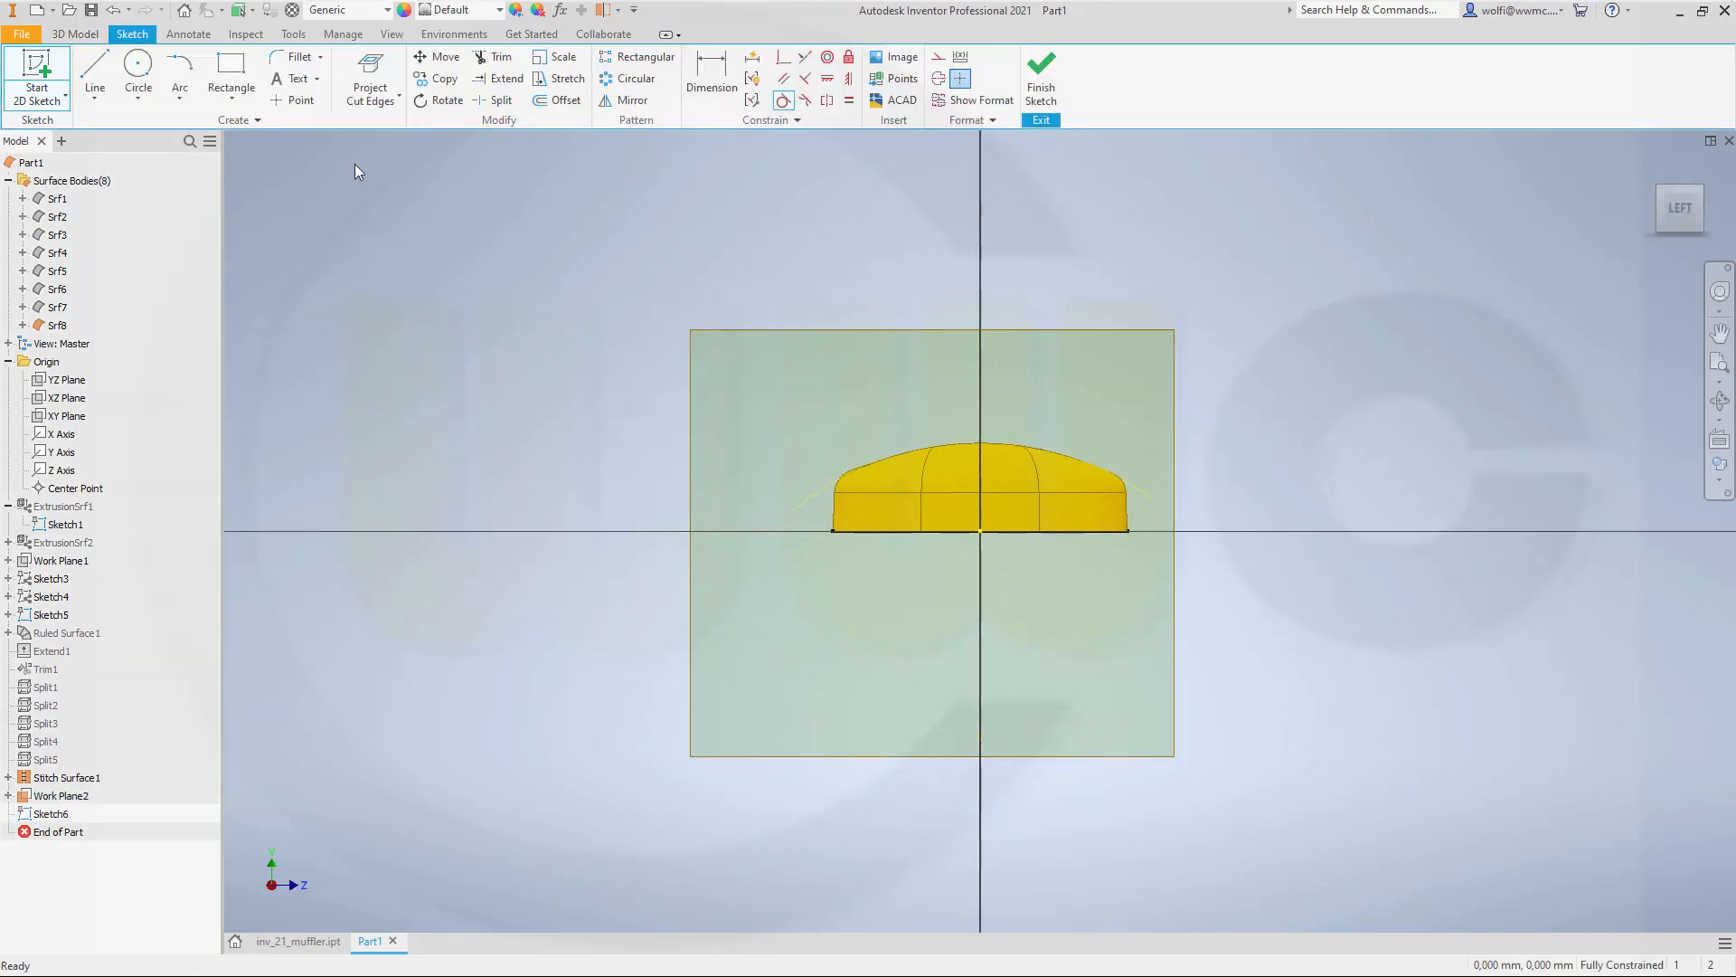
click(138, 67)
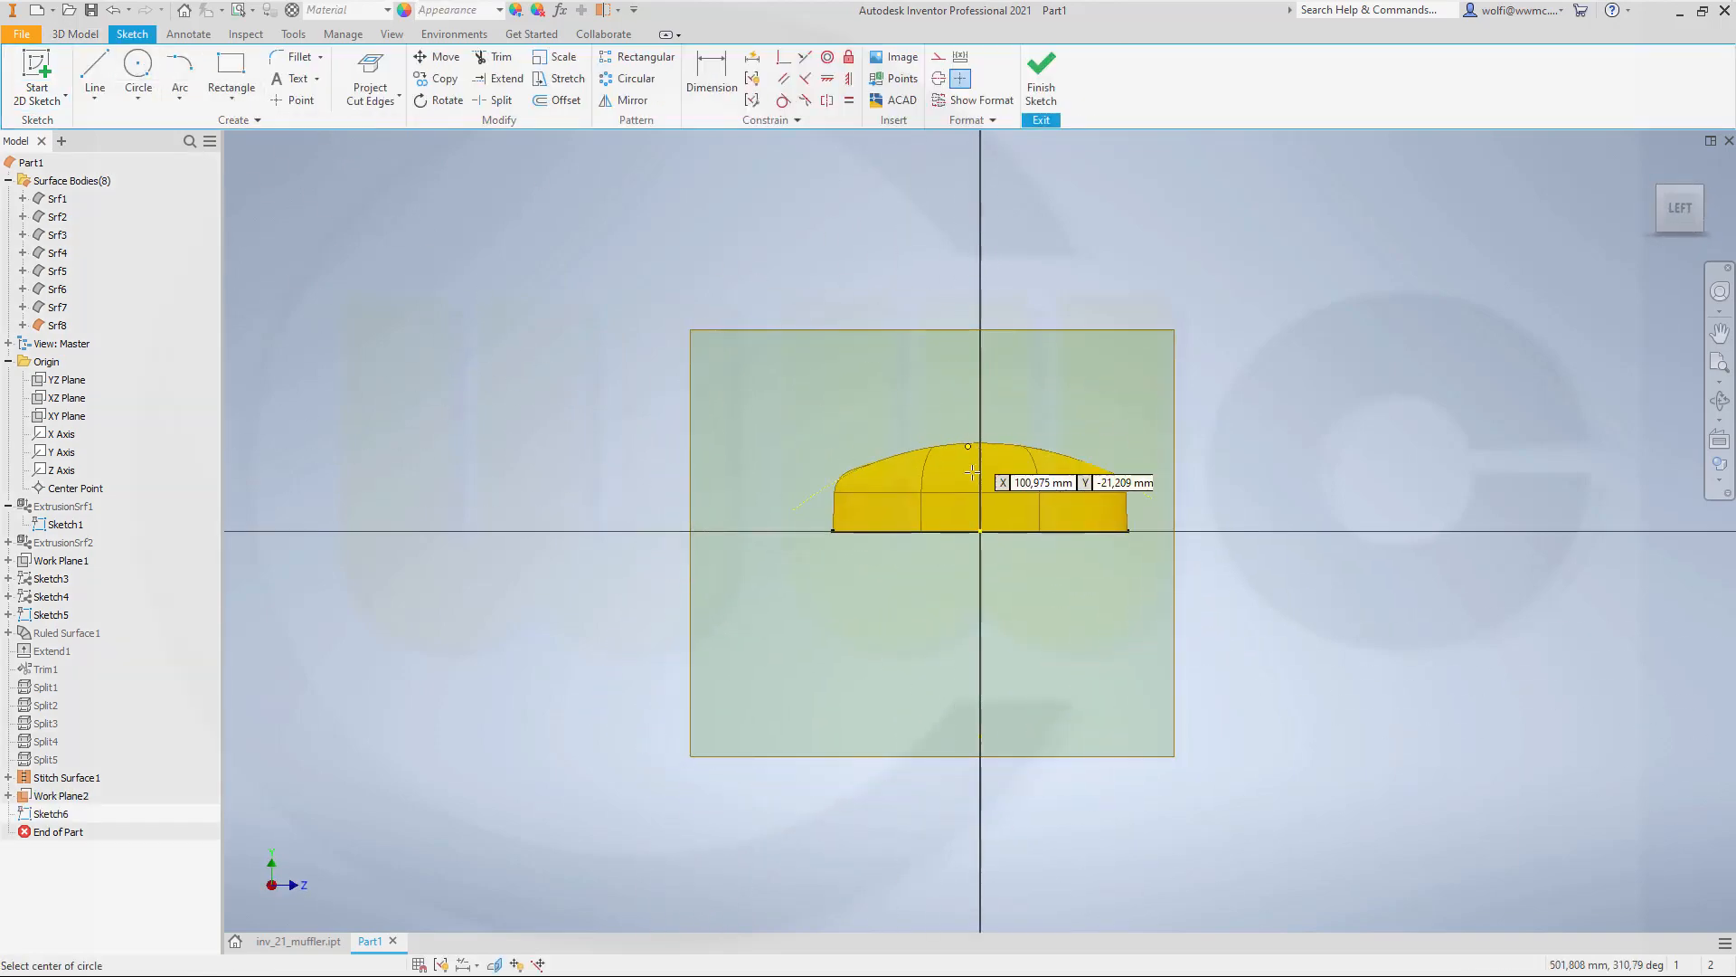
click(980, 531)
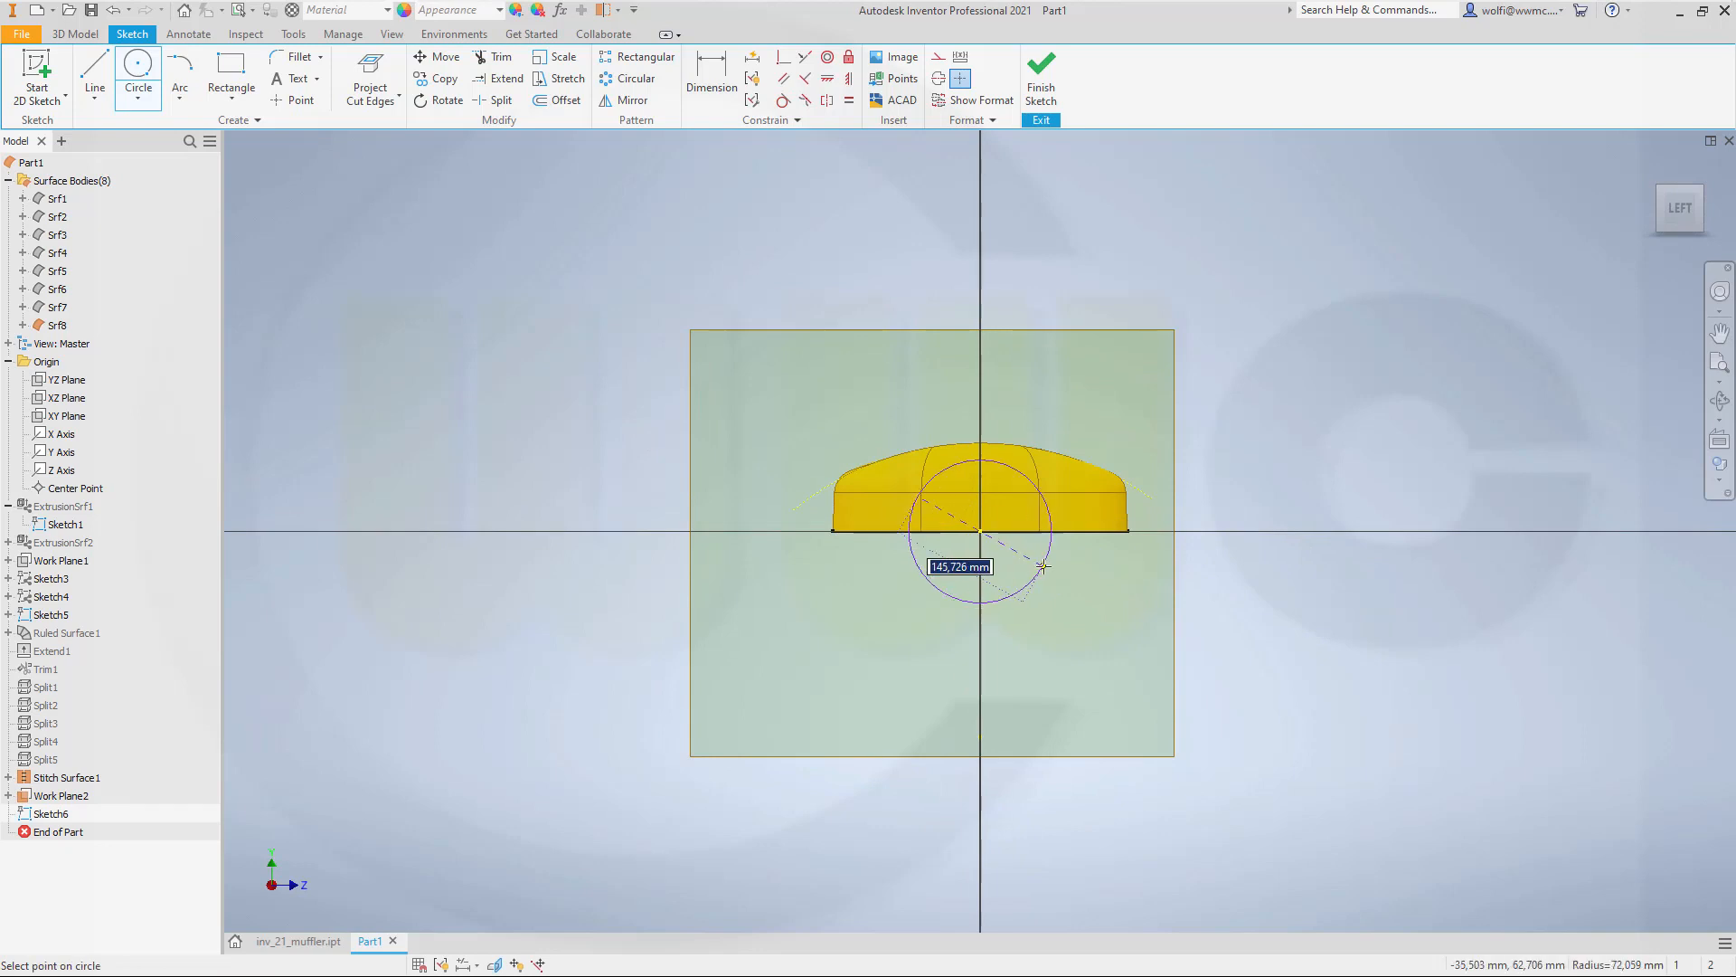
text(56)
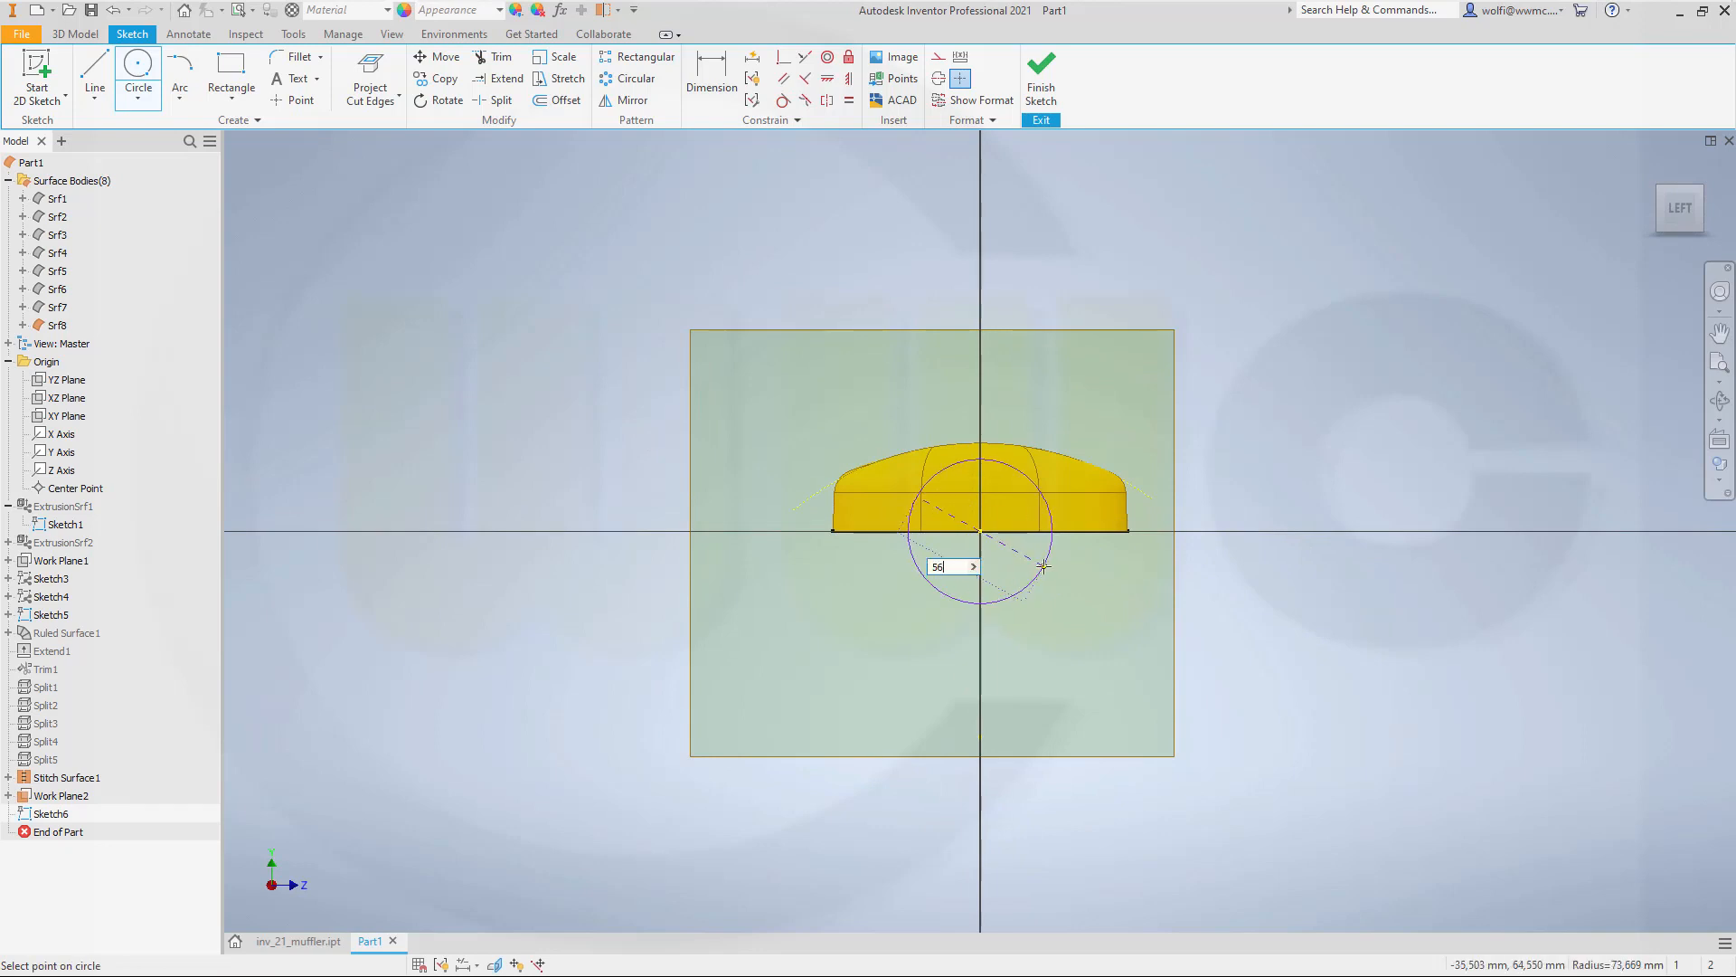
key(Return)
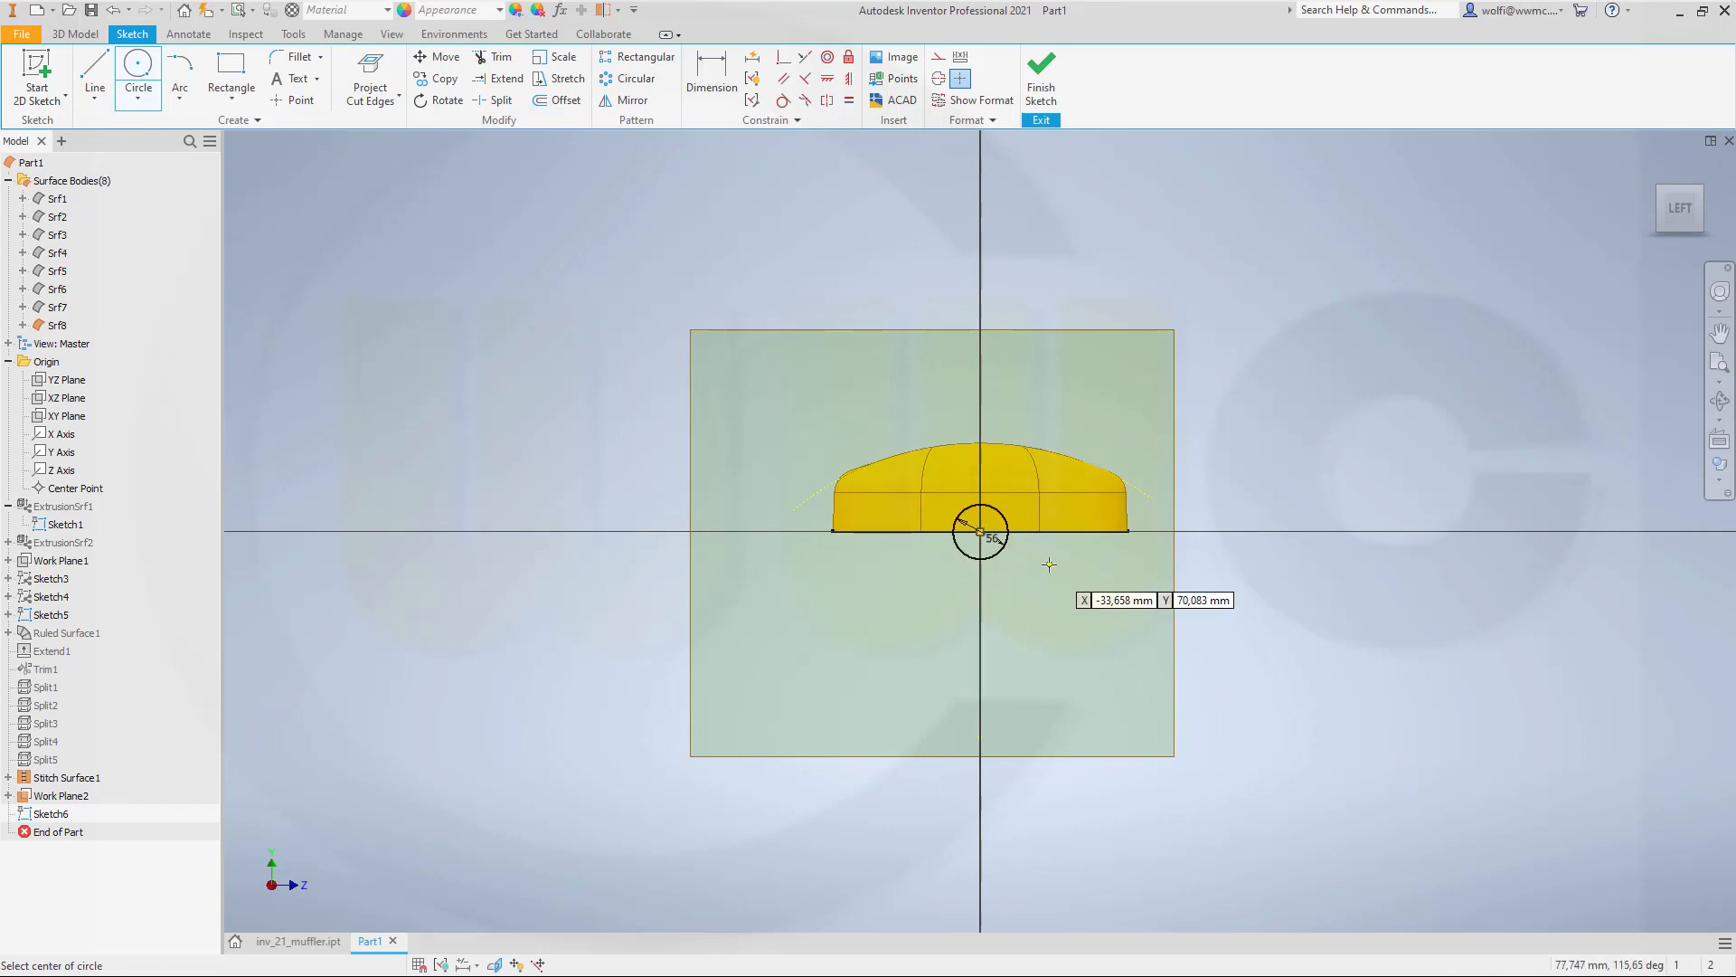
scroll(1044, 535, down, 5)
scroll(1044, 534, up, 7)
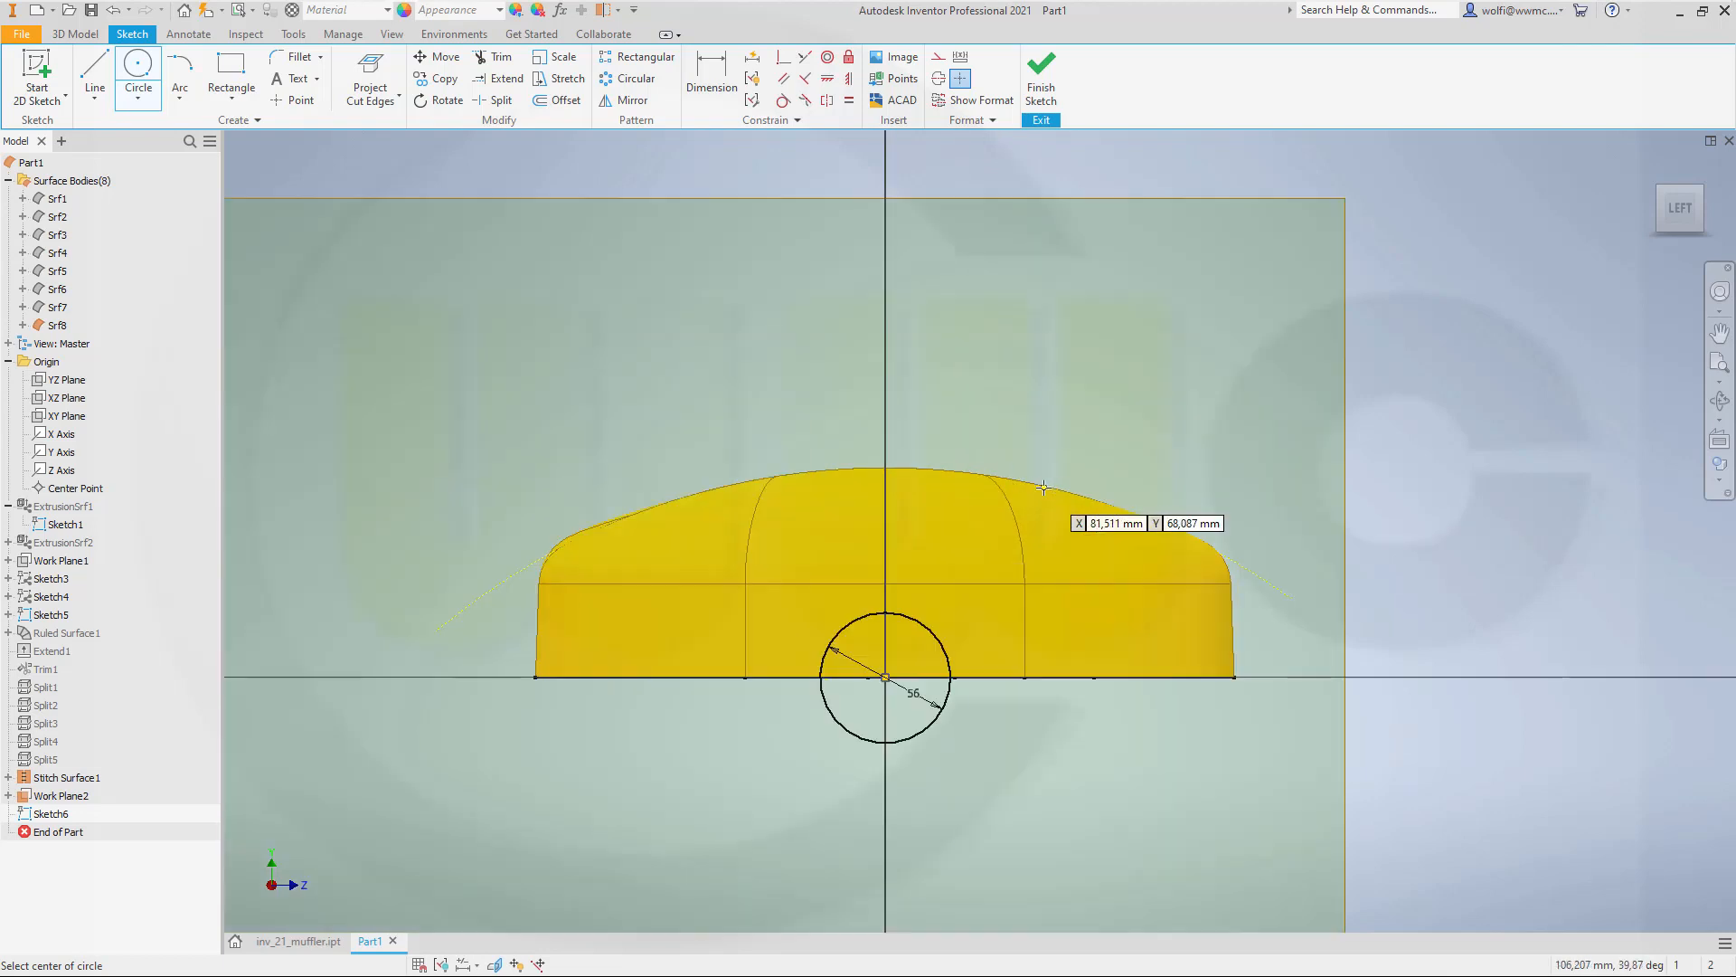
scroll(887, 543, down, 3)
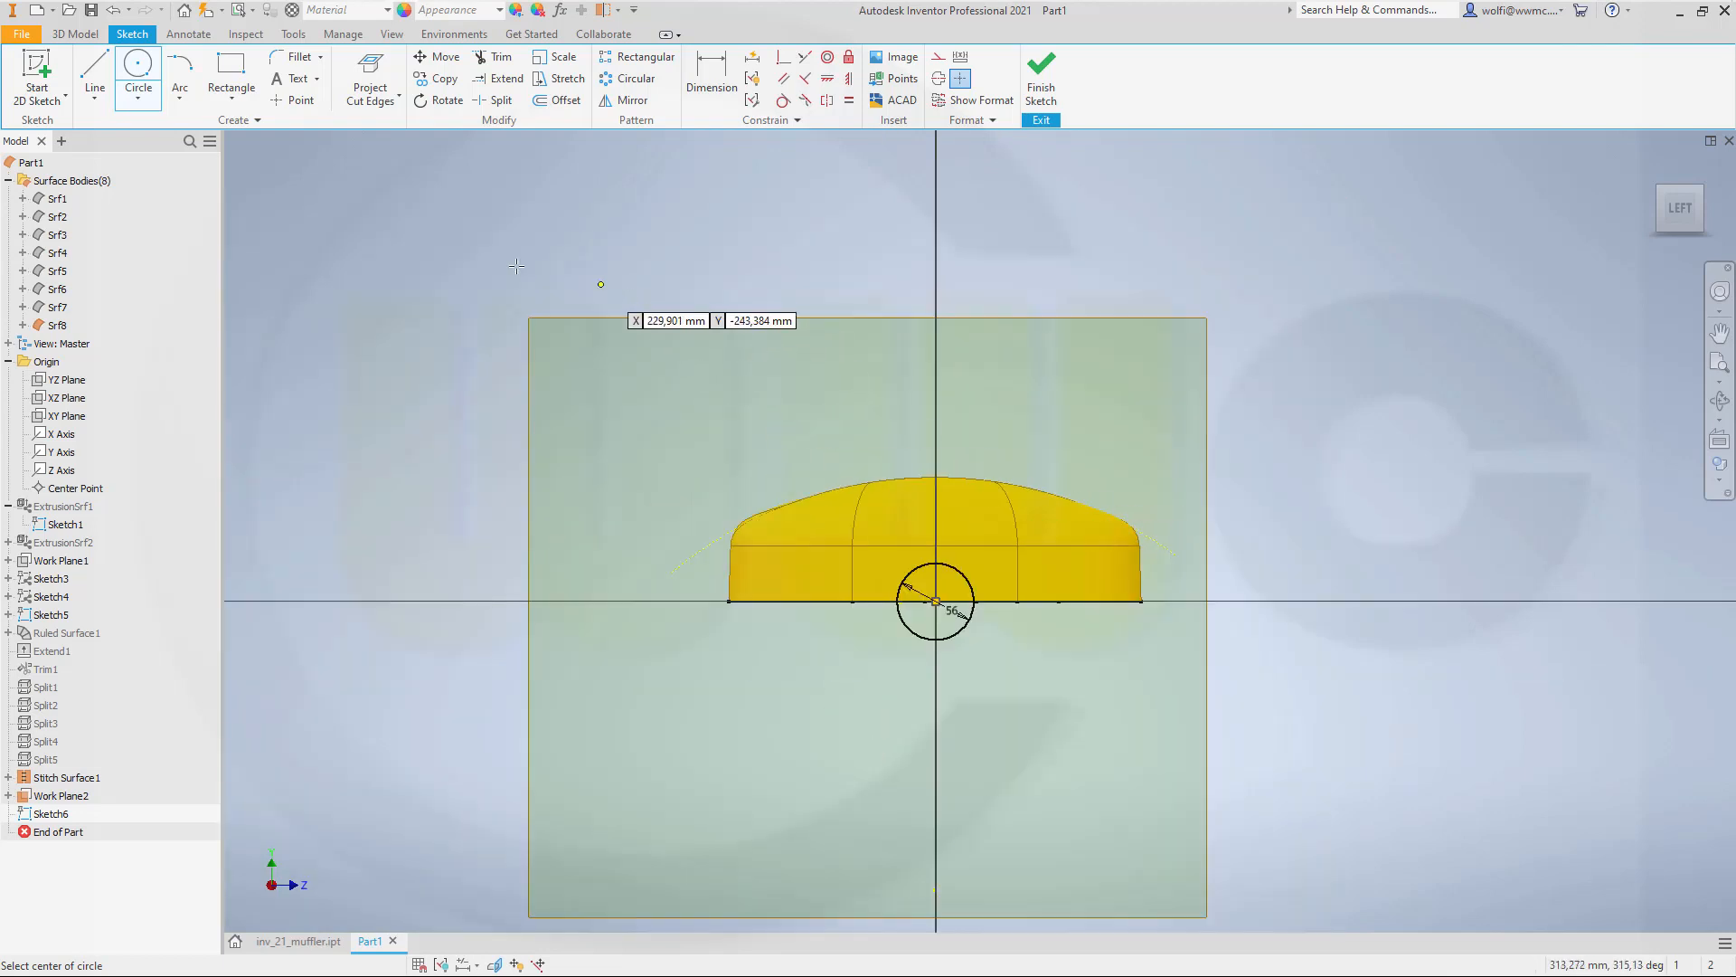
key(Escape)
Sketch a horizontal construction line running across the 56 mm circle.
click(111, 76)
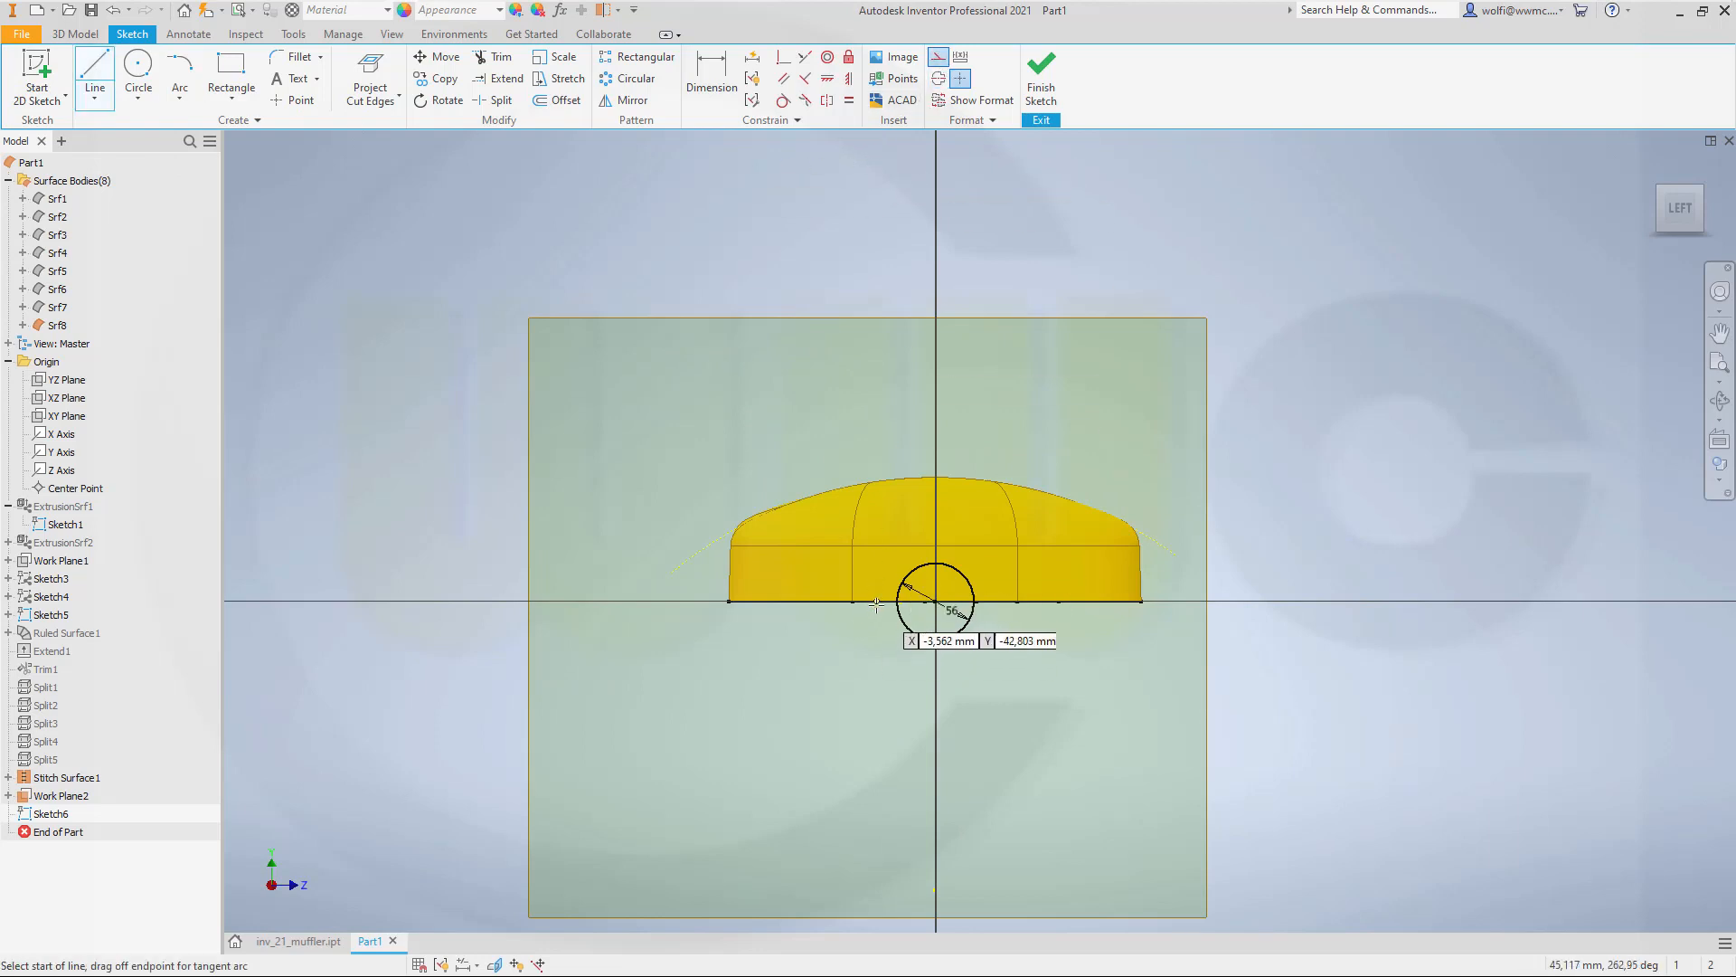
click(936, 600)
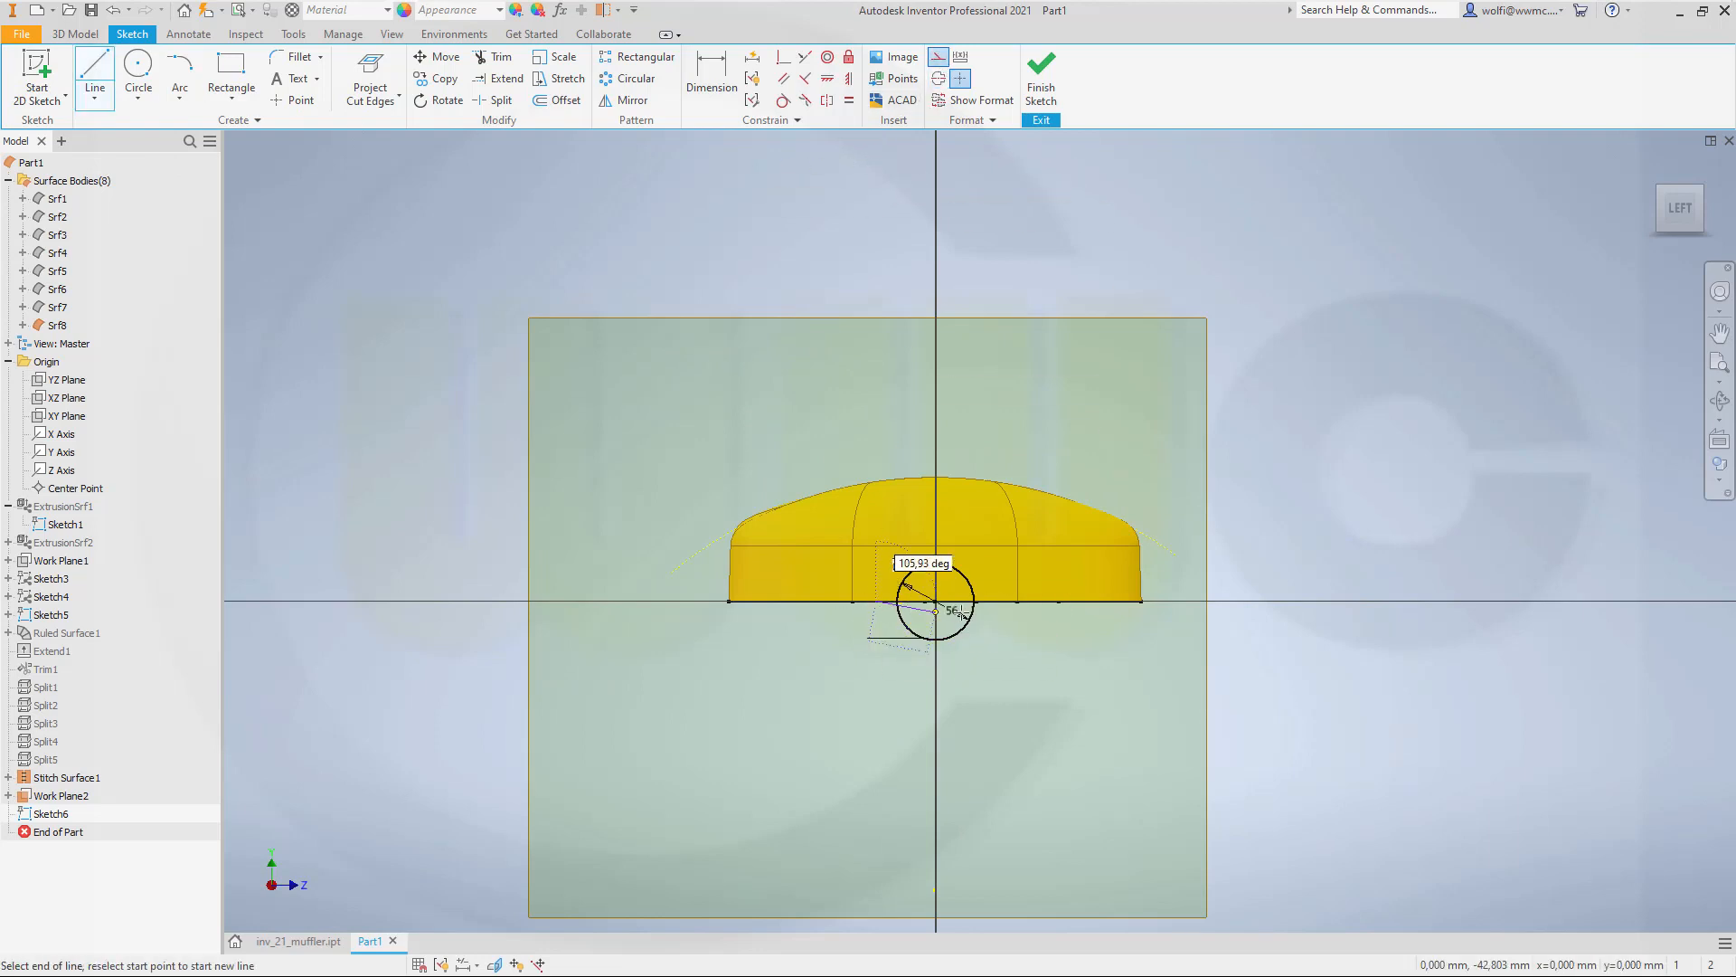
click(1018, 602)
key(Escape)
scroll(980, 626, down, 5)
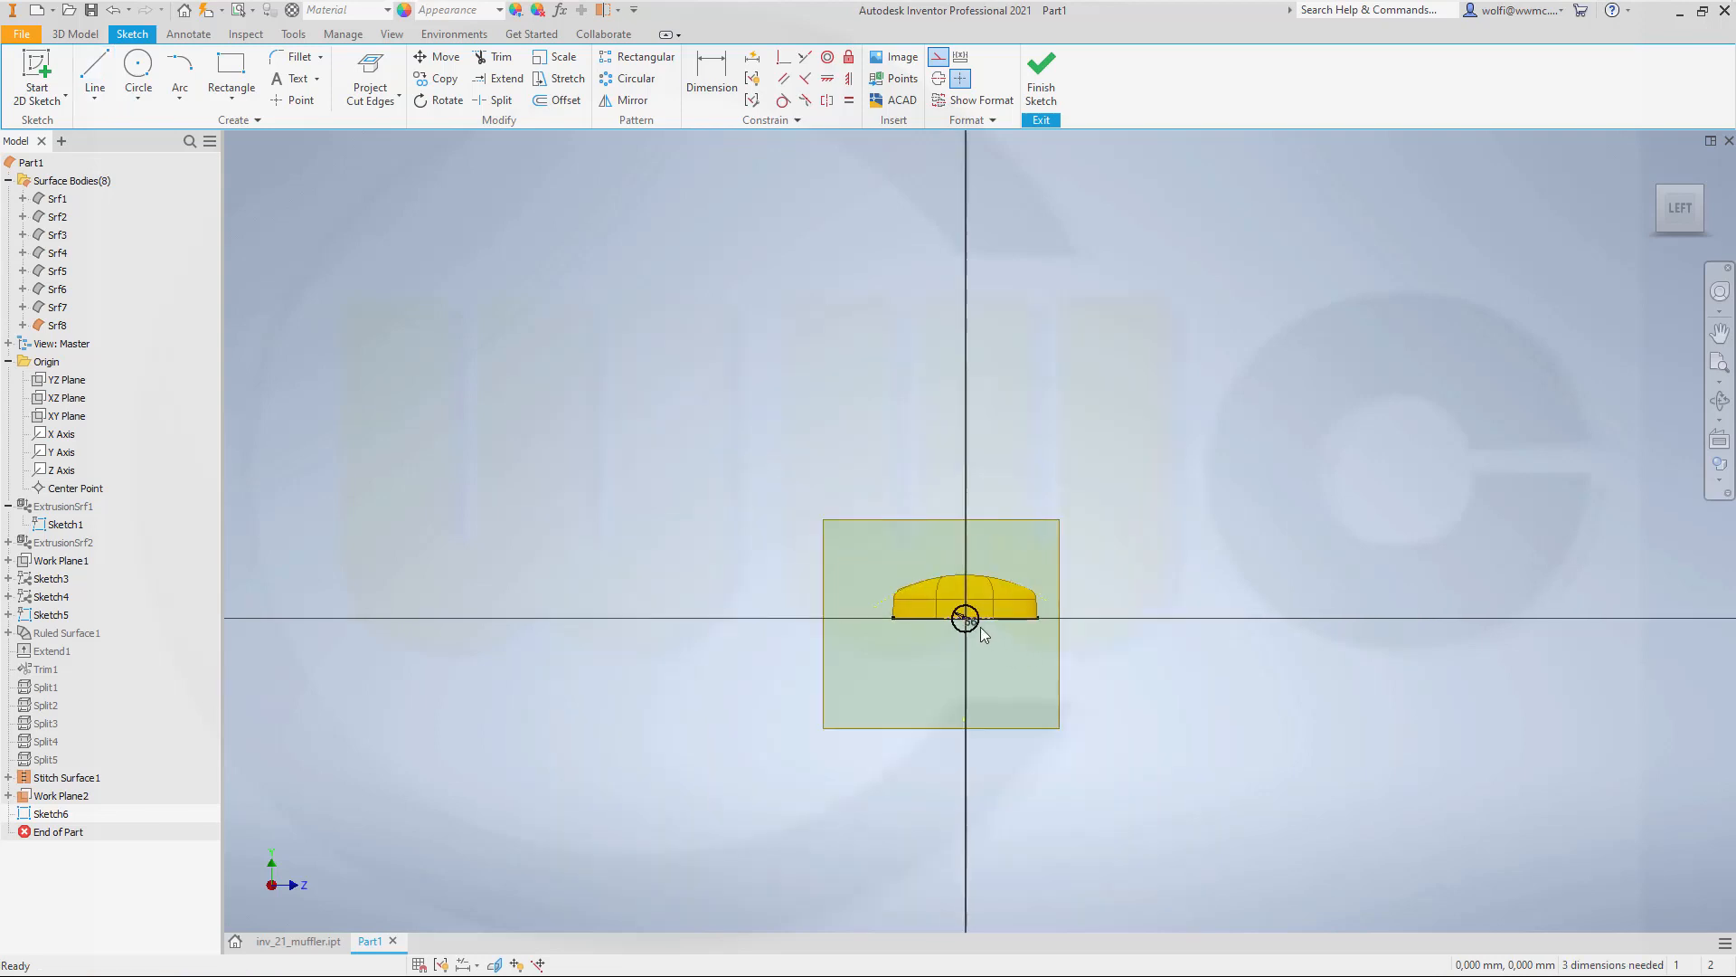
scroll(976, 627, up, 9)
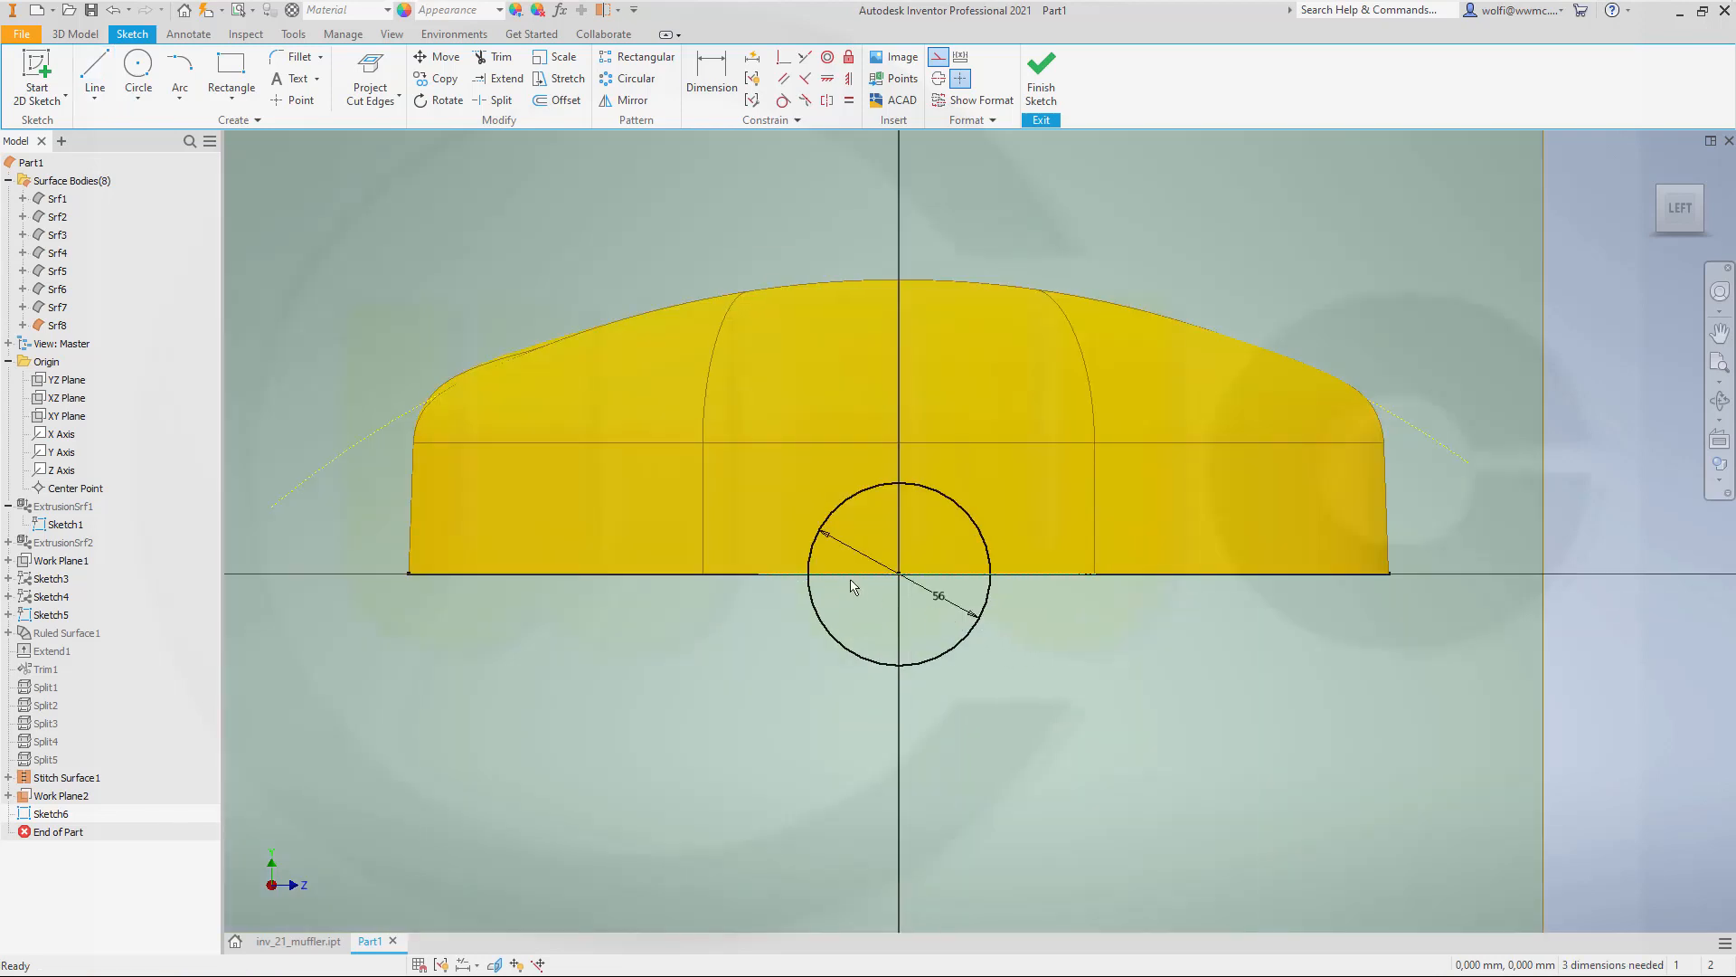
Make the construction line coincident with the circle's center point.
click(1191, 206)
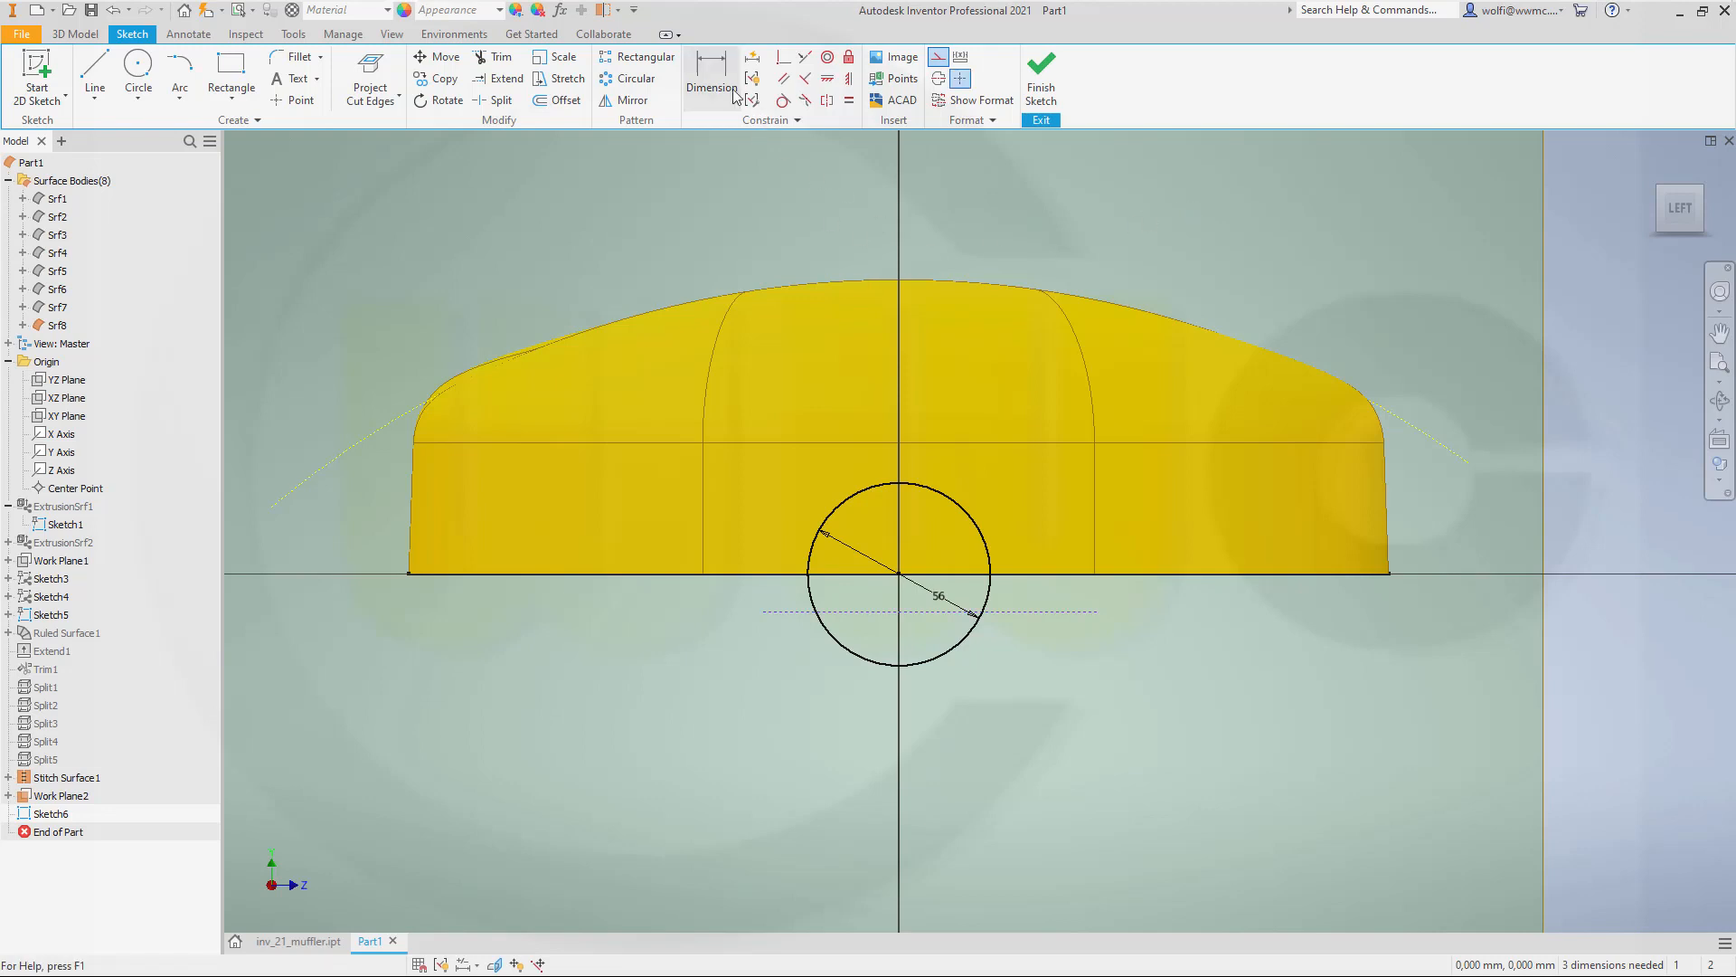
click(783, 57)
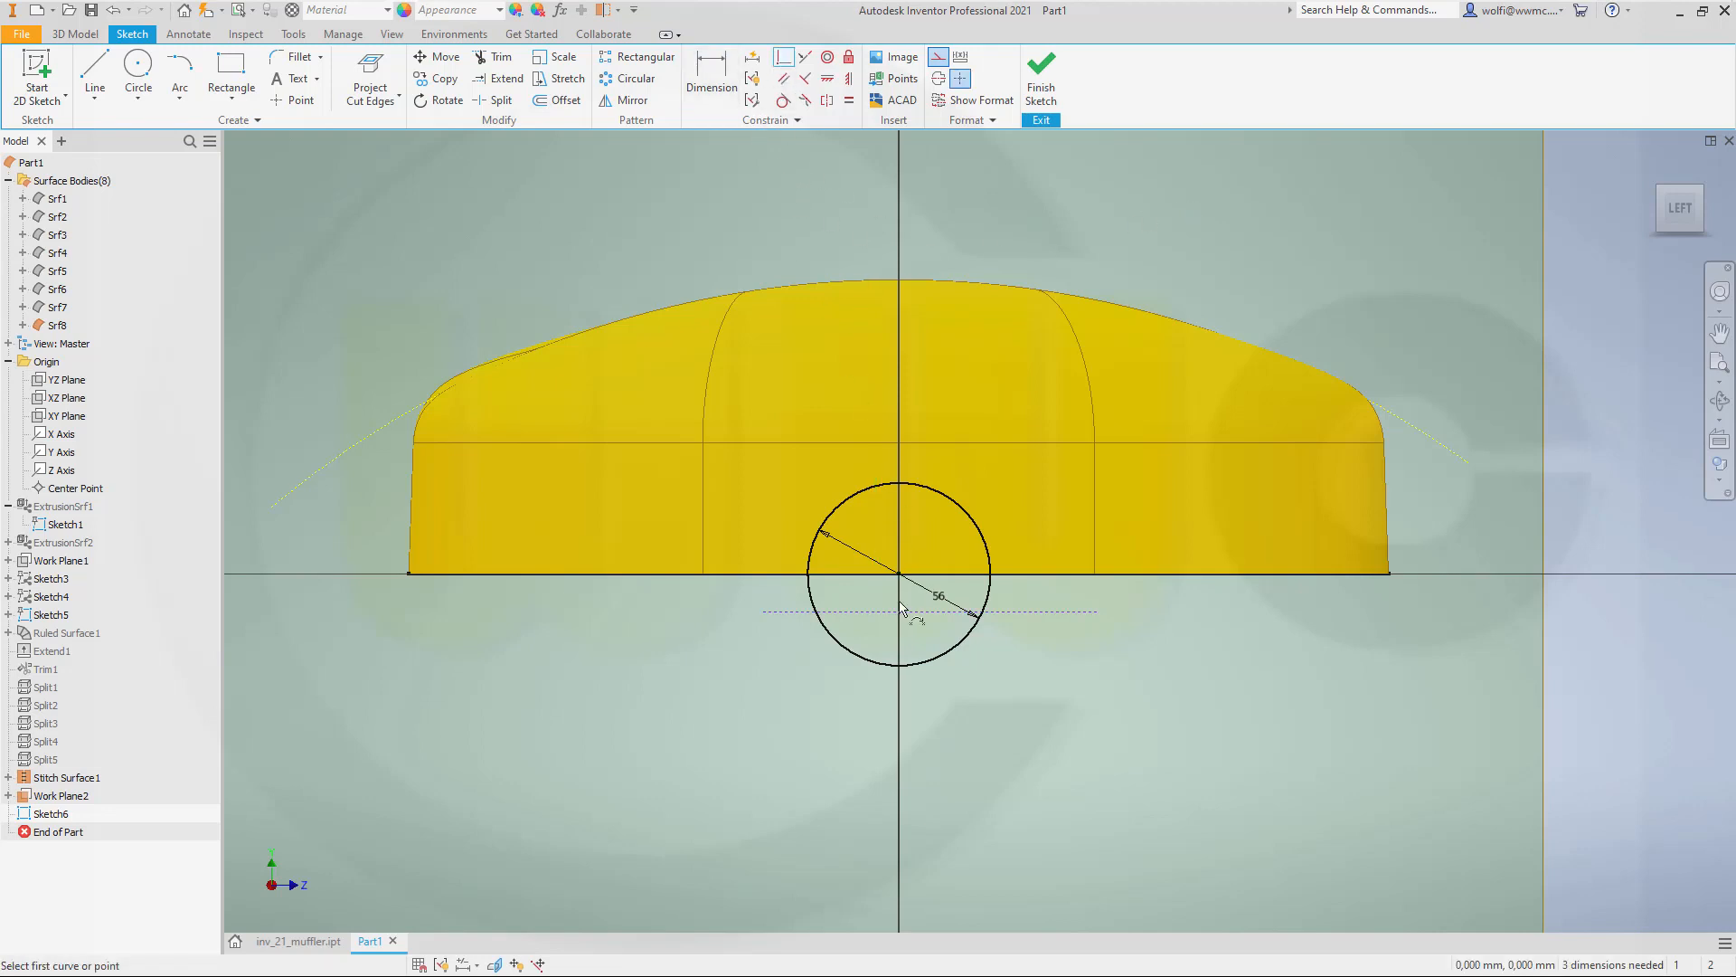
click(930, 614)
click(900, 571)
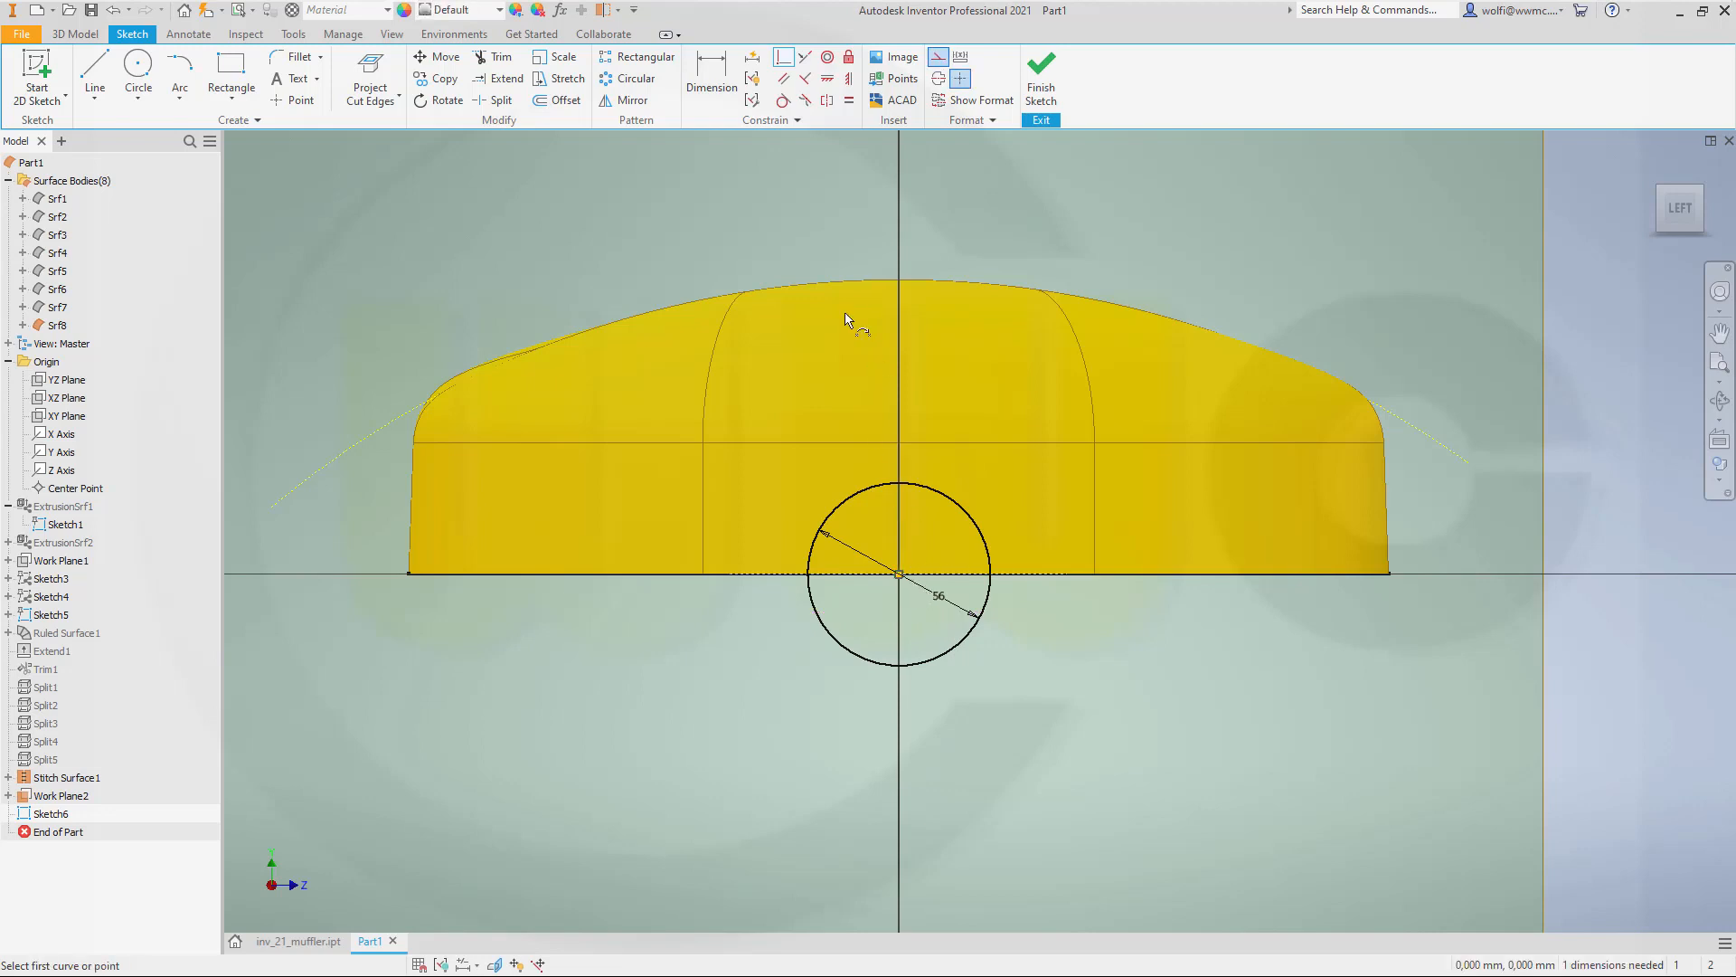
Trim away the circle's lower half below the construction line and finish the sketch.
click(496, 57)
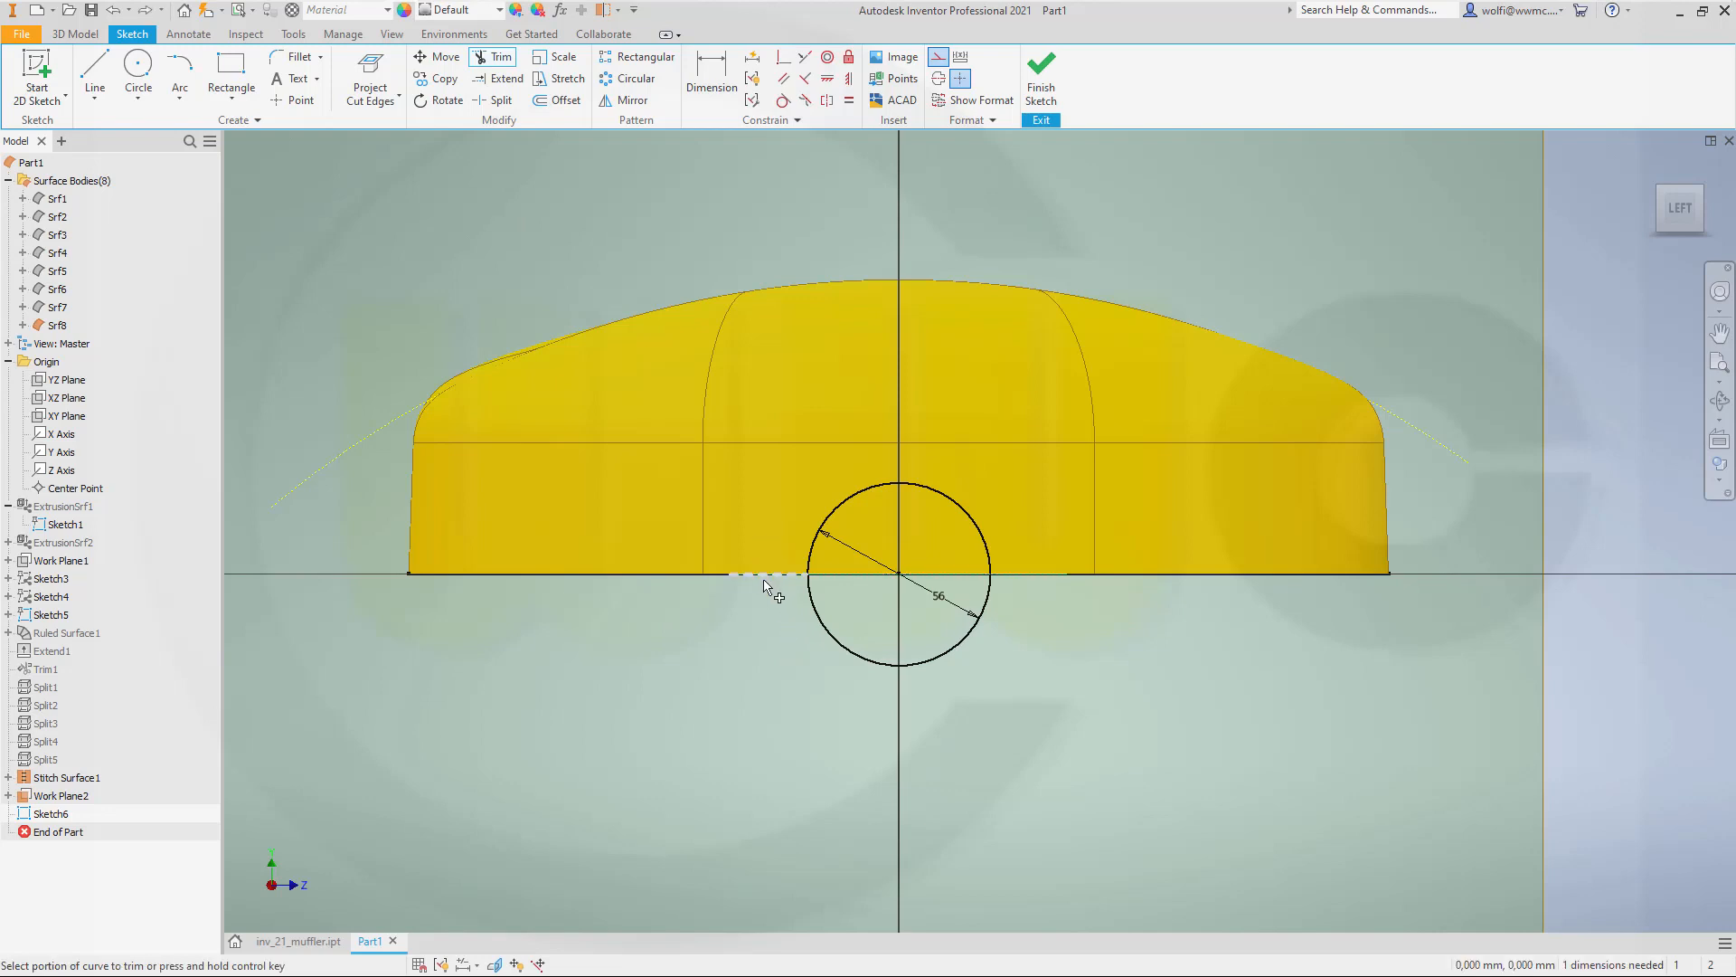
mouse_move(771, 593)
mouse_down()
mouse_move(896, 616)
mouse_move(1024, 609)
mouse_up()
click(934, 583)
click(1041, 77)
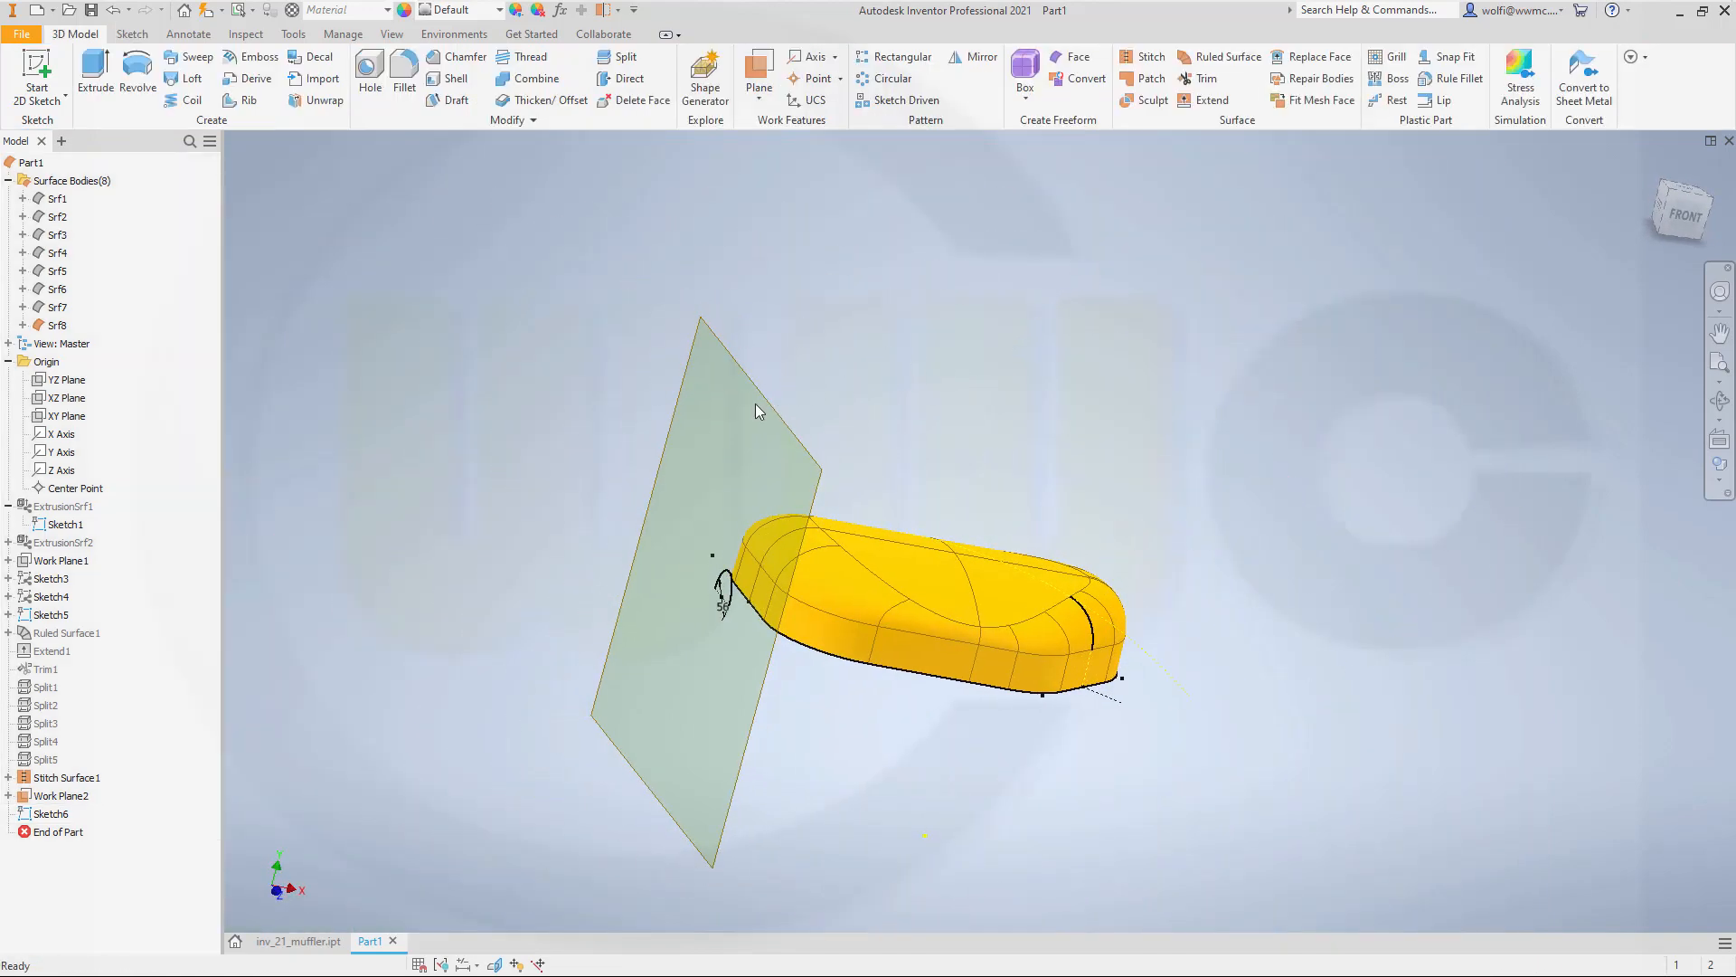
Hide the offset work plane that carries the semicircle sketch.
click(761, 409)
right_click(771, 409)
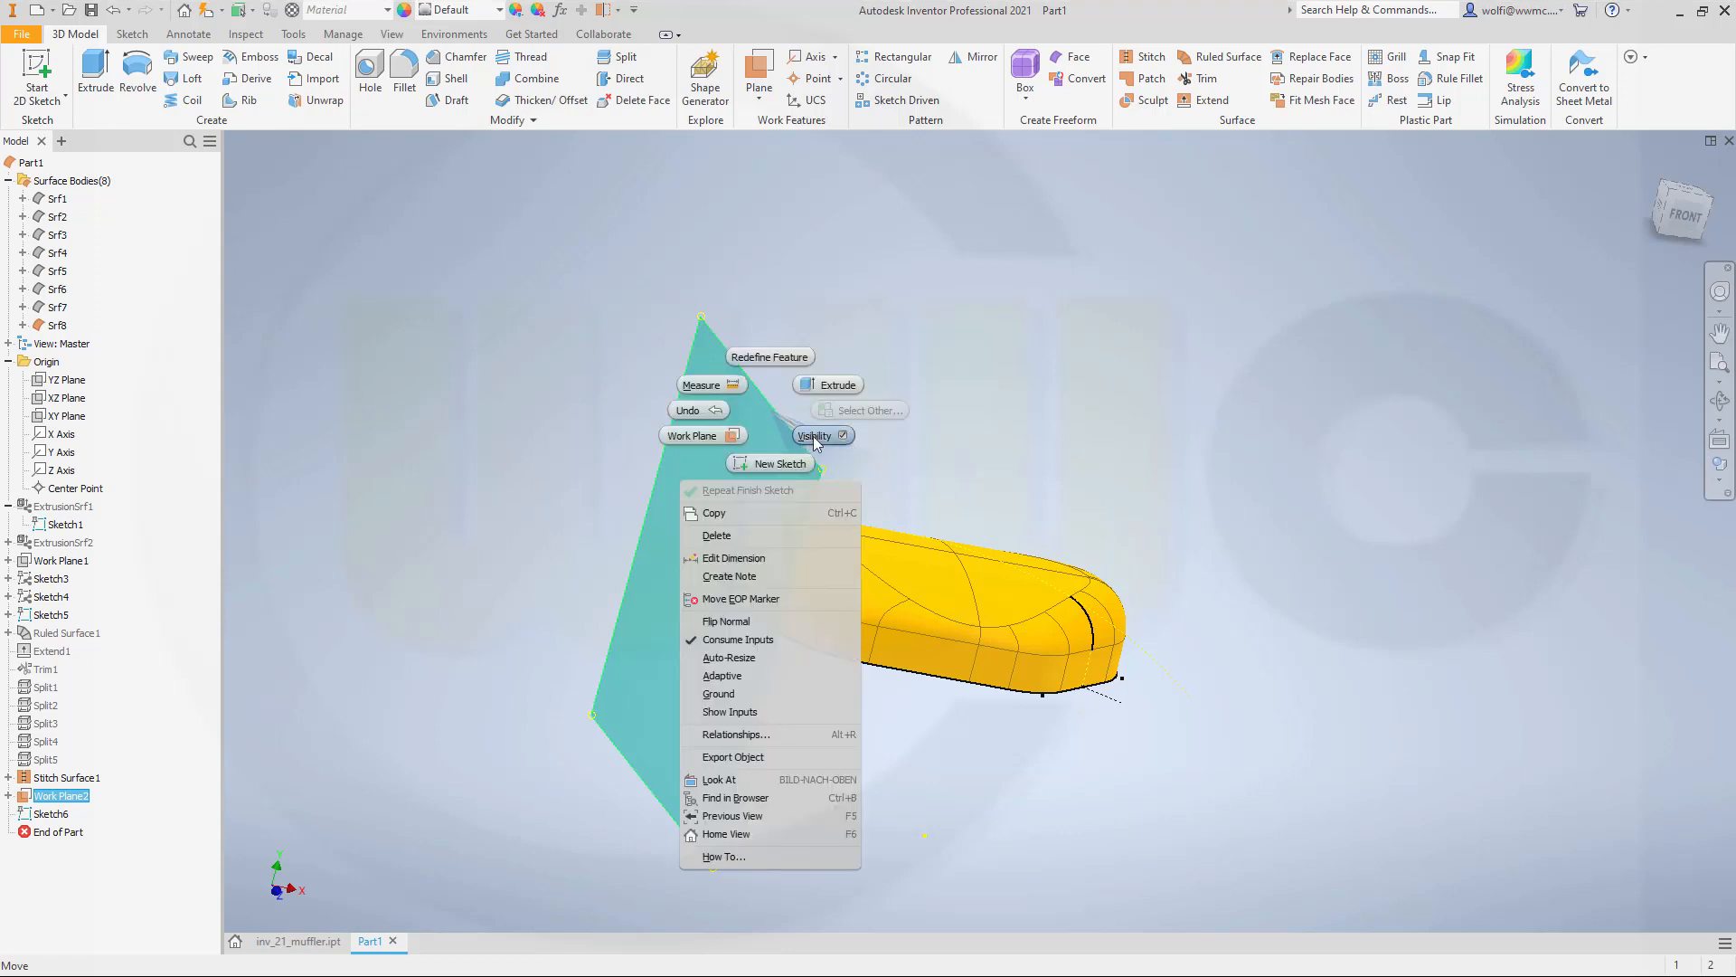
click(808, 438)
Trim the stitched muffler surface with the semicircle sketch as cutting tool, removing the semicircular area from the near end wall.
scroll(743, 499, up, 2)
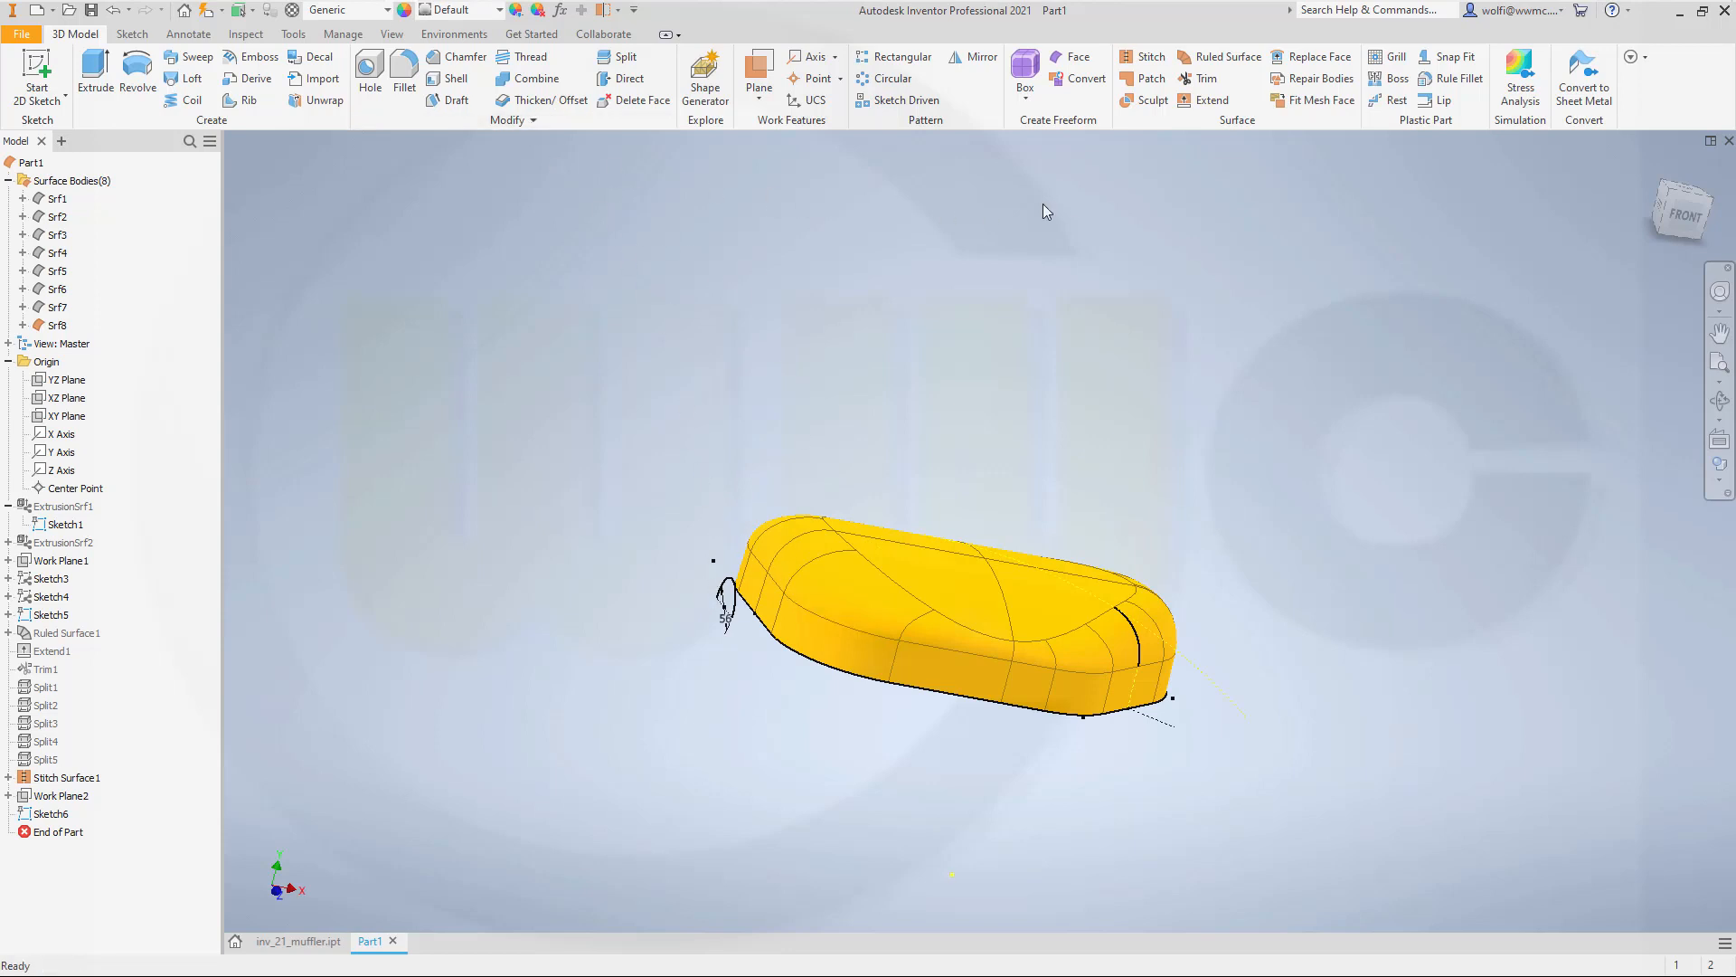
click(1202, 79)
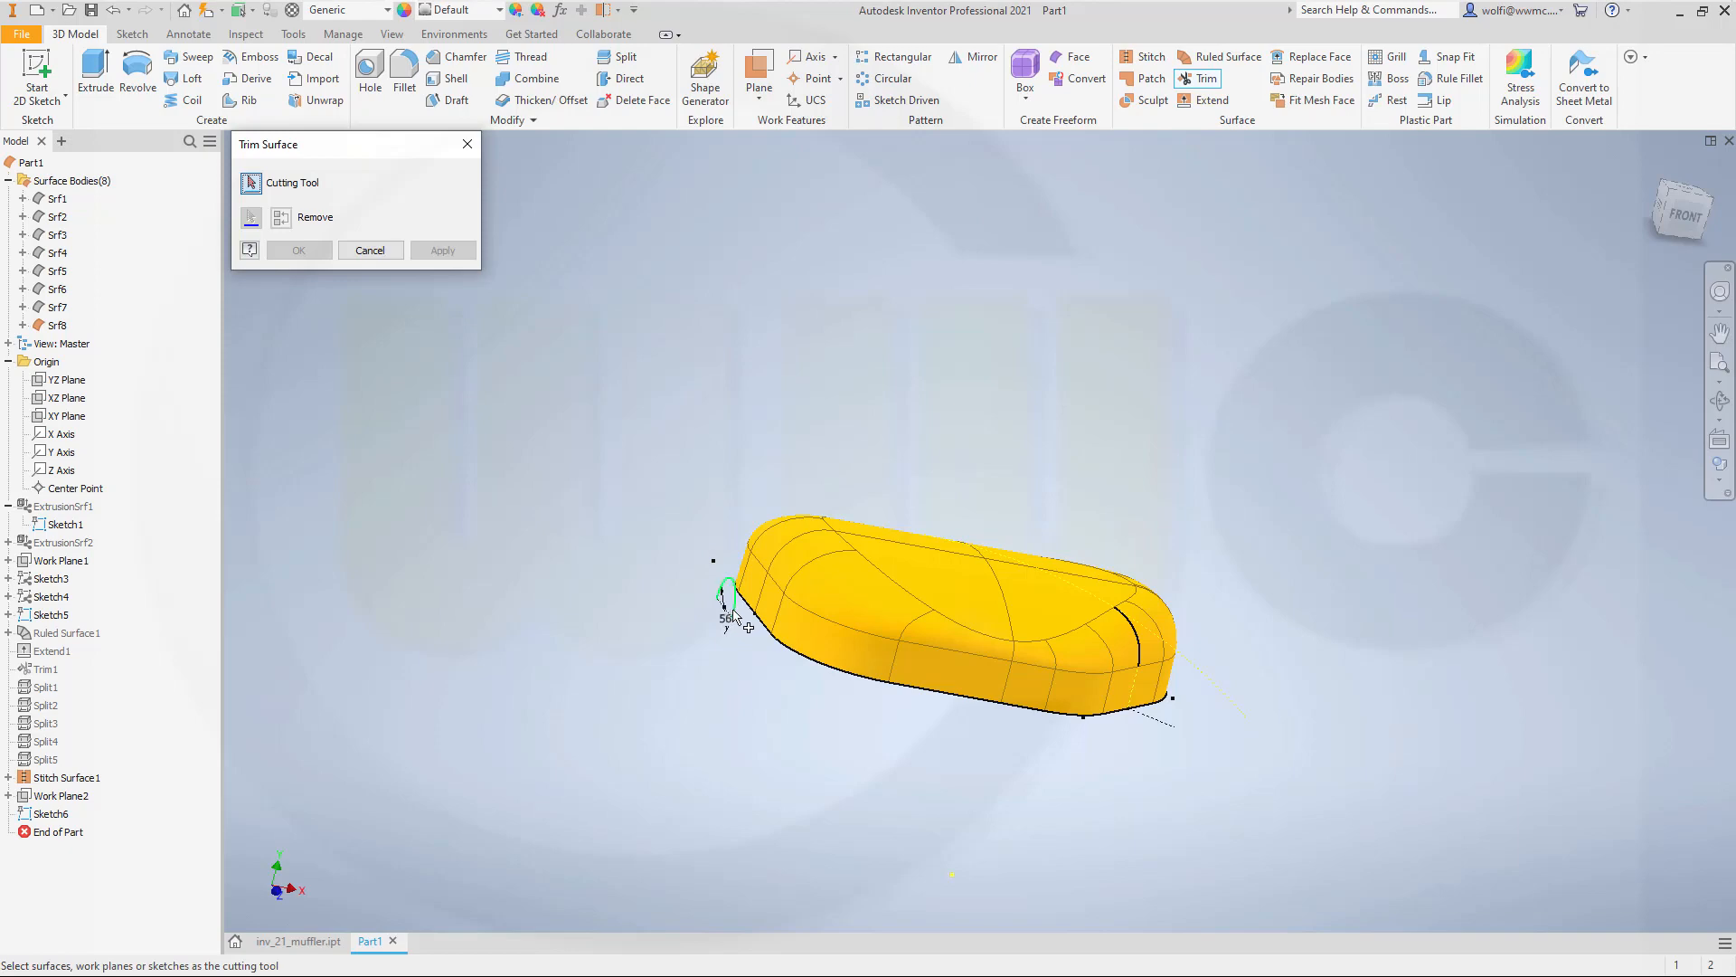
click(731, 612)
mouse_move(725, 681)
shift+middle_down()
mouse_move(830, 644)
mouse_move(794, 665)
shift+middle_up()
scroll(799, 664, up, 4)
scroll(799, 662, down, 7)
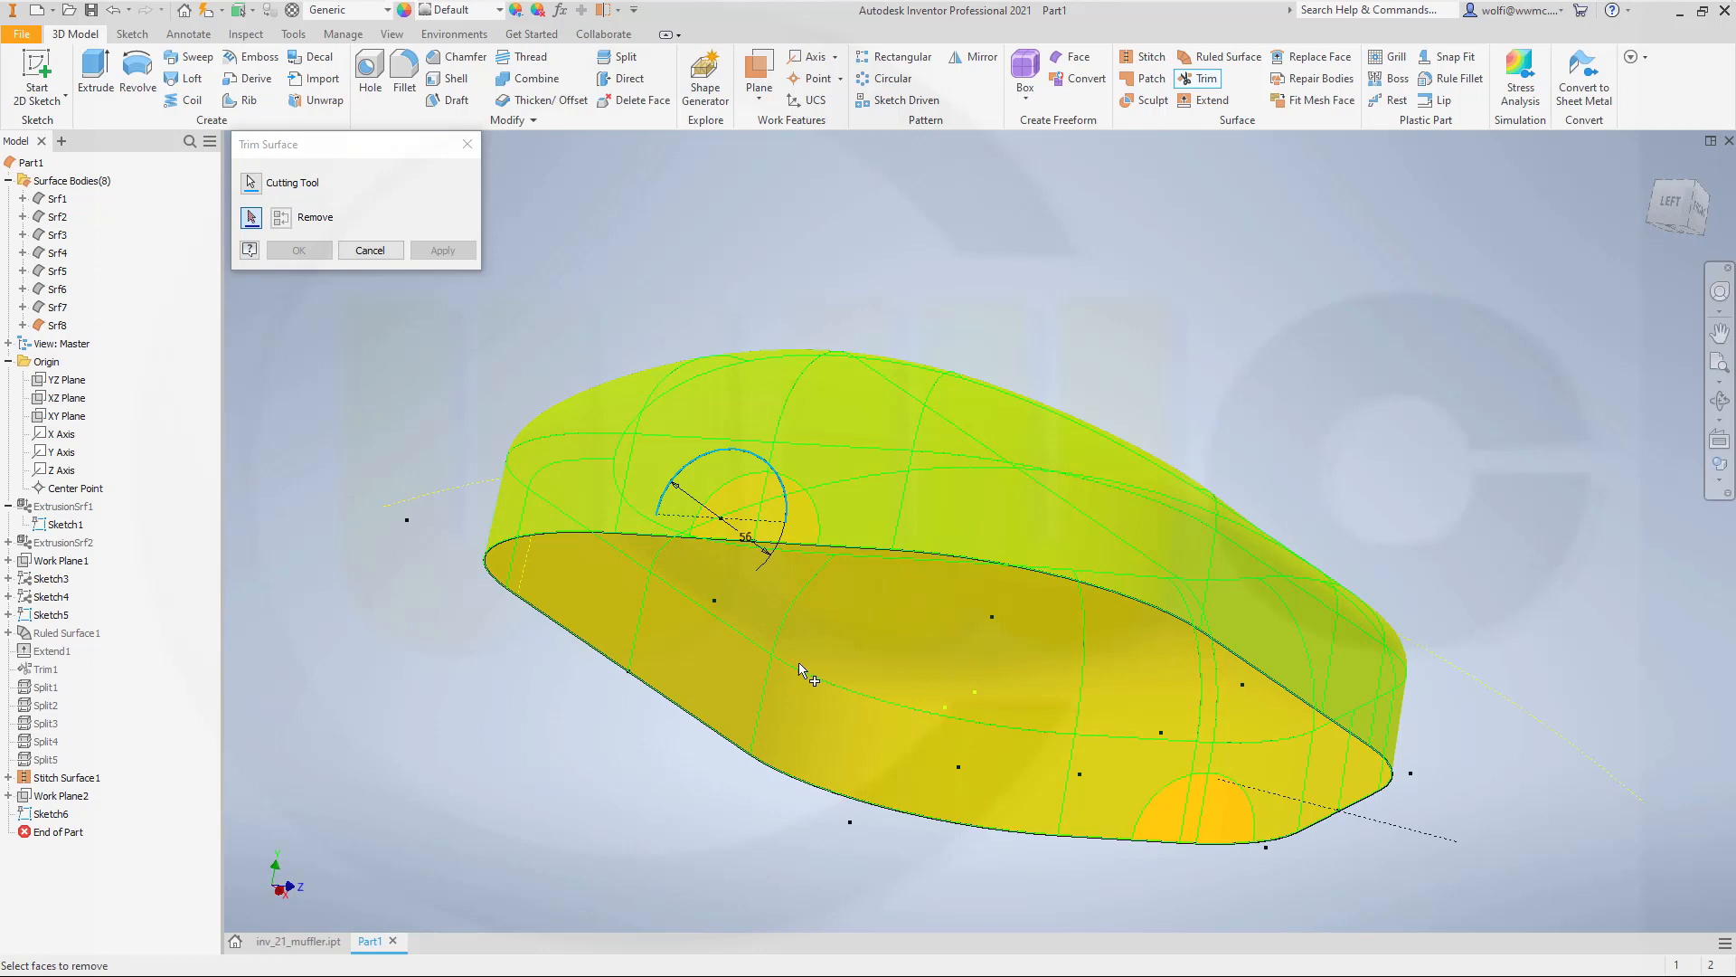
click(796, 529)
click(298, 250)
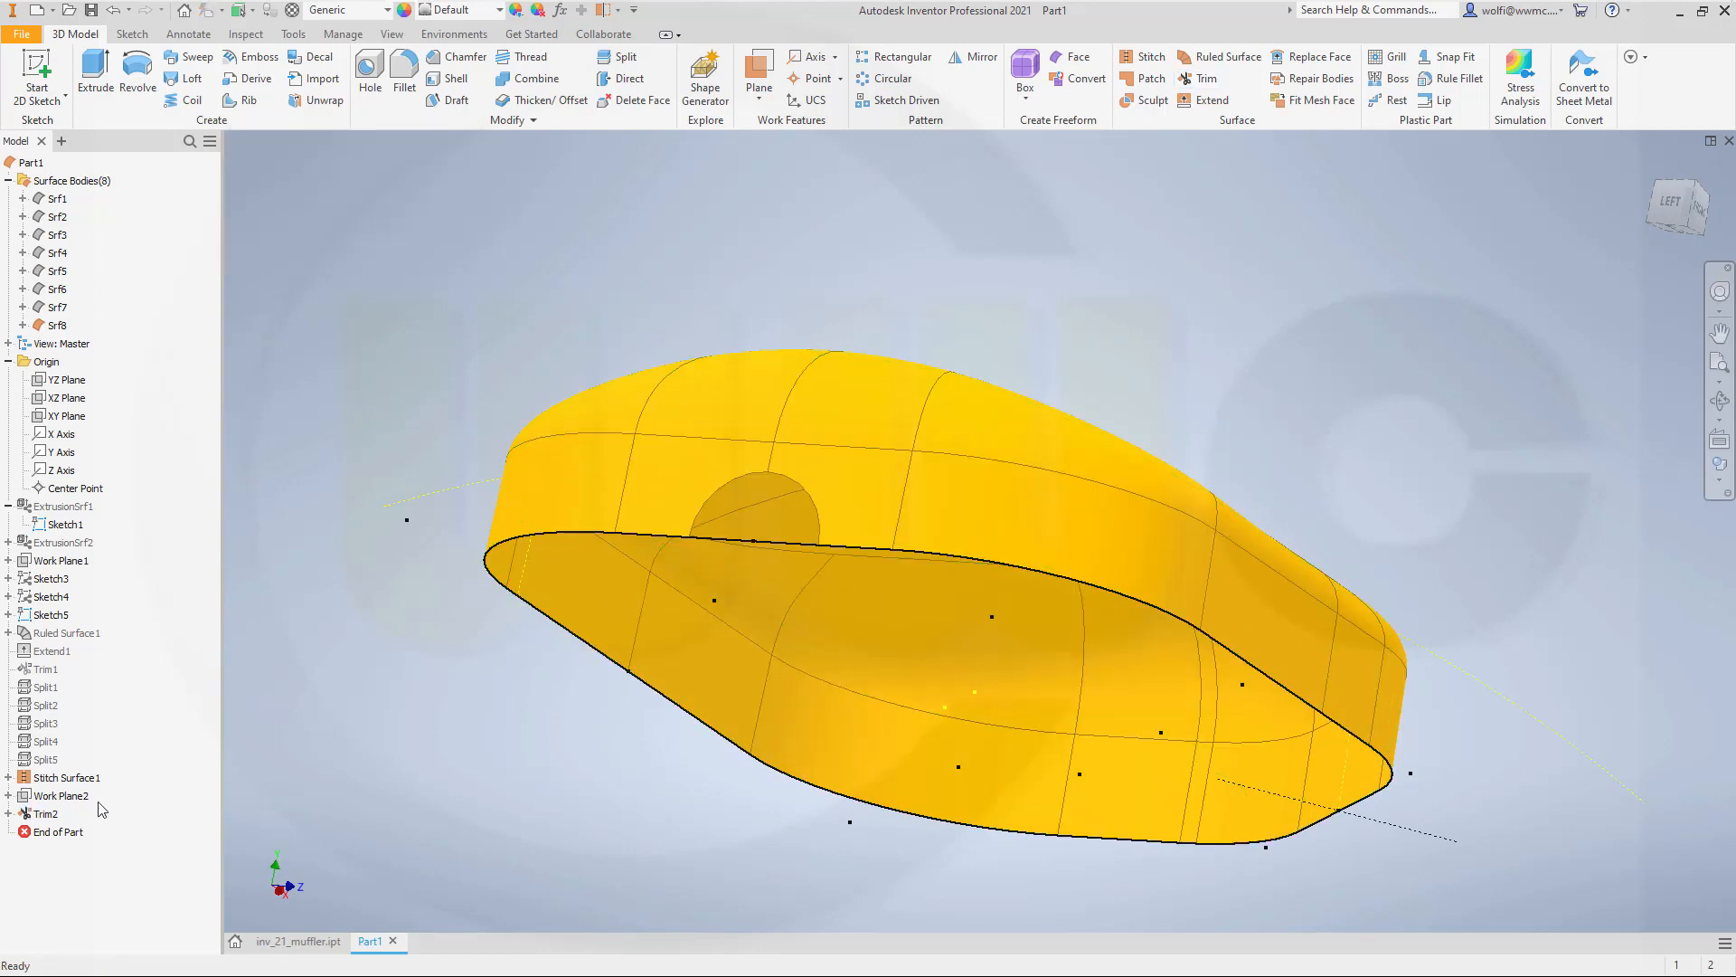
Make the semicircle sketch beneath the latest trim feature visible in the model.
click(9, 814)
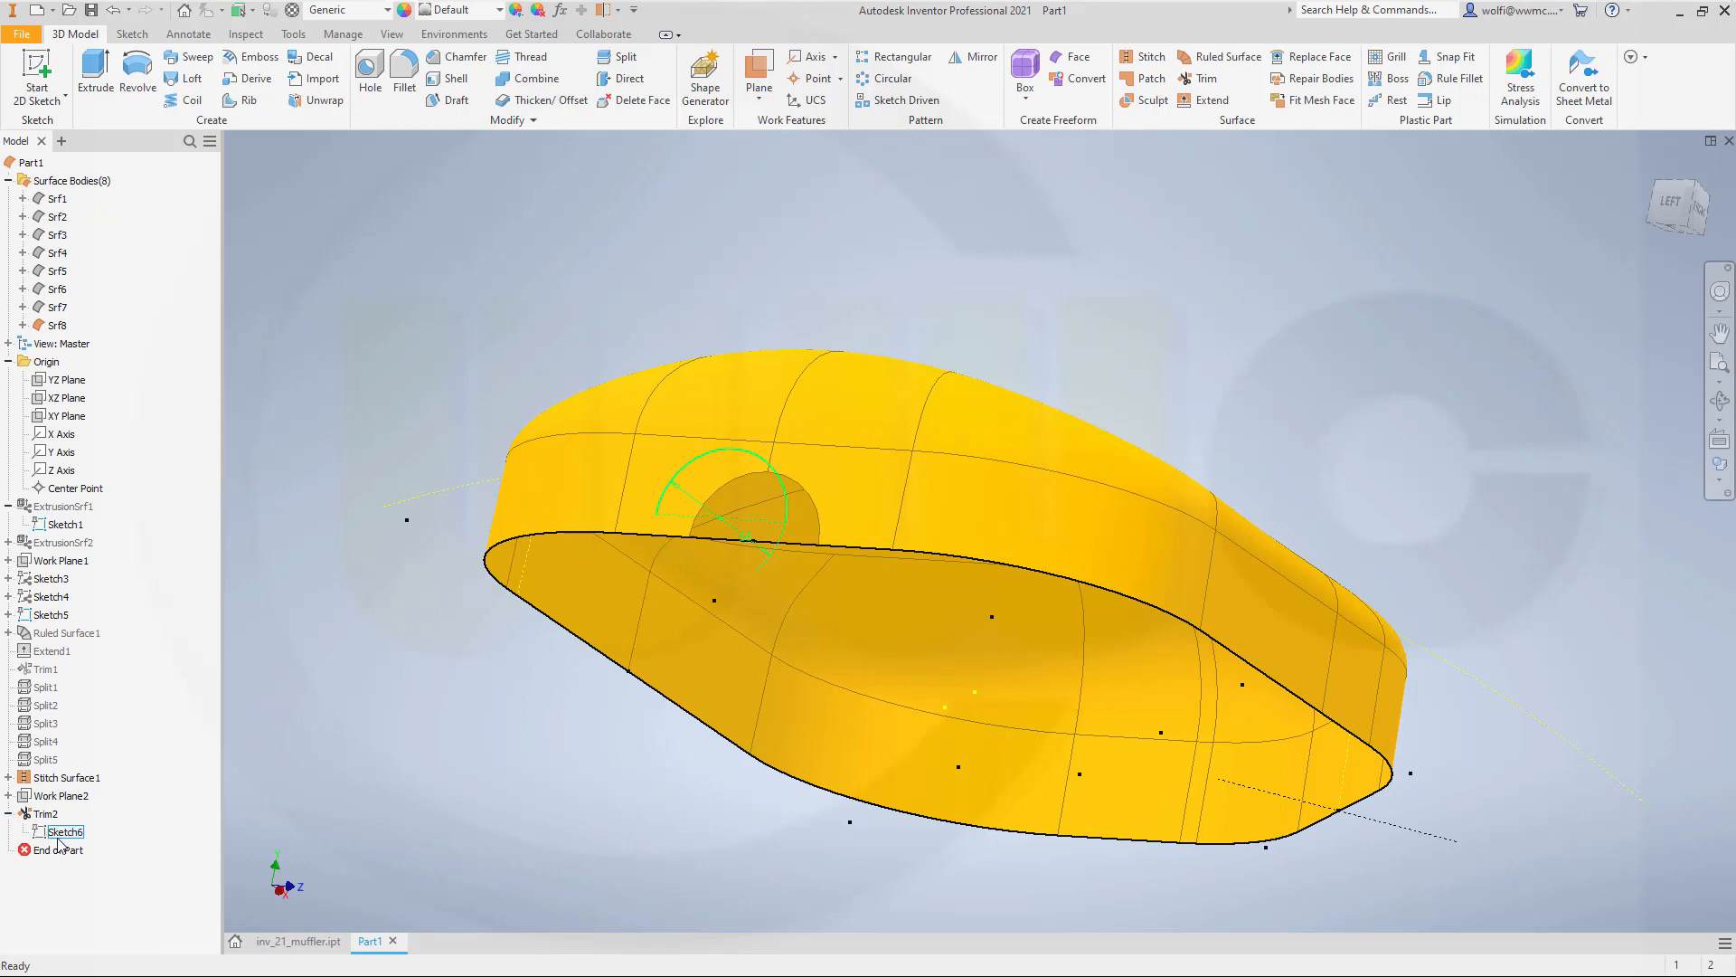
right_click(79, 838)
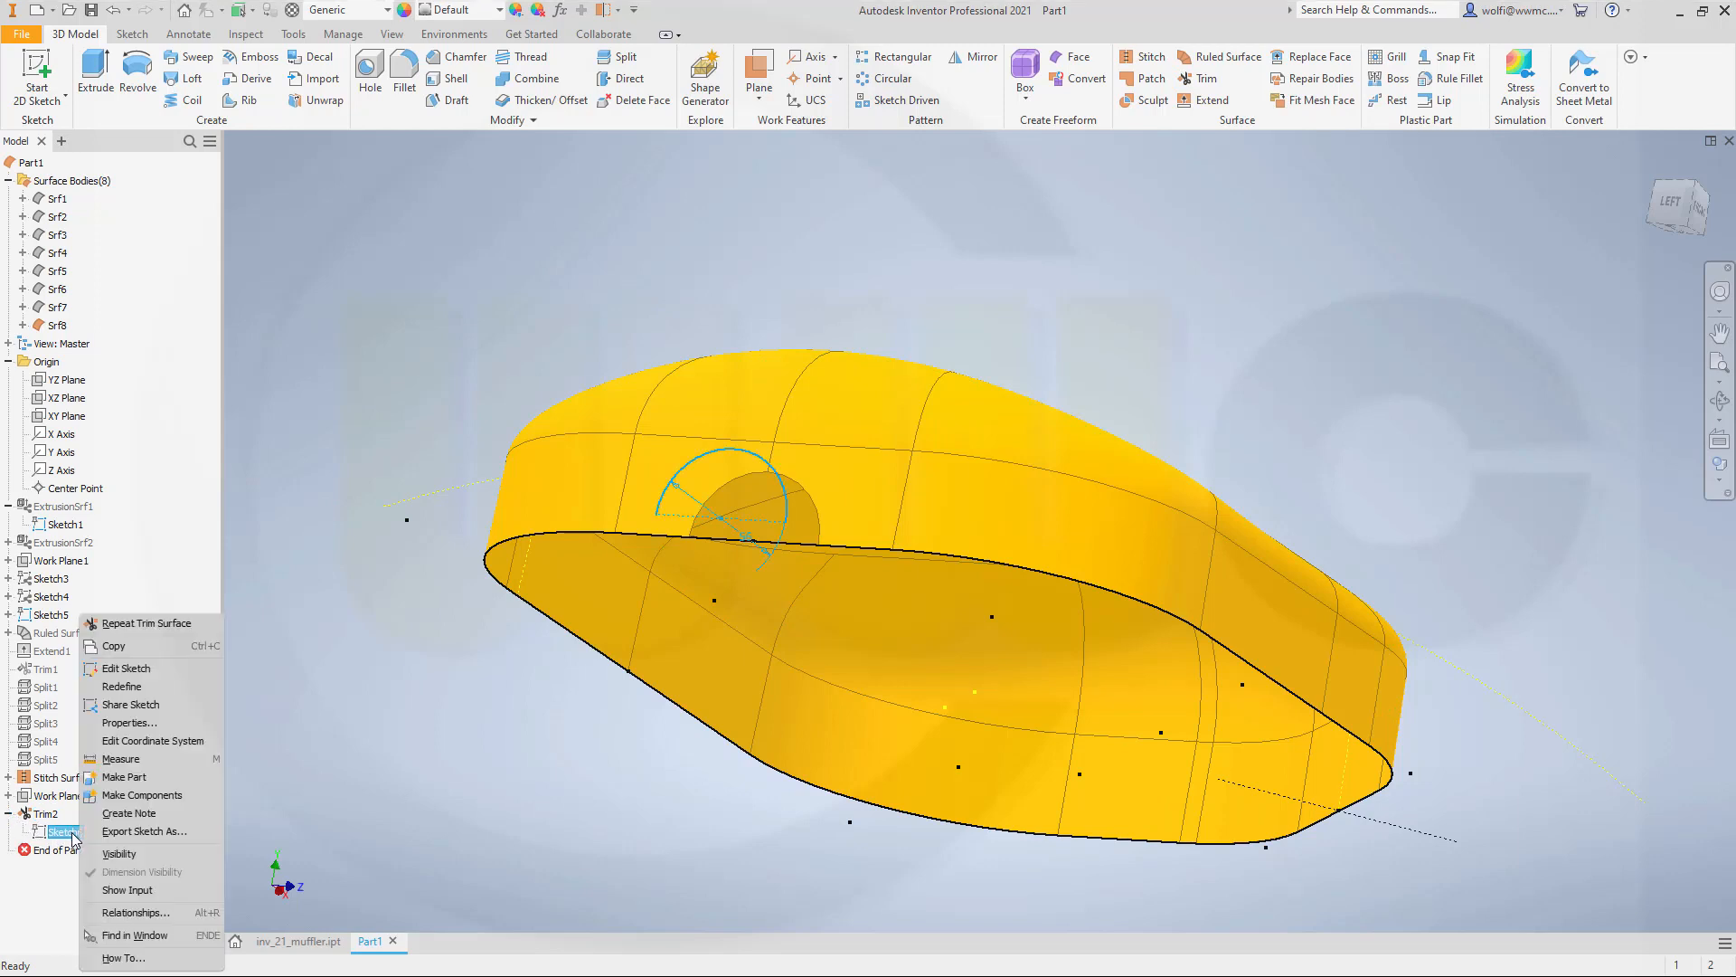
click(127, 855)
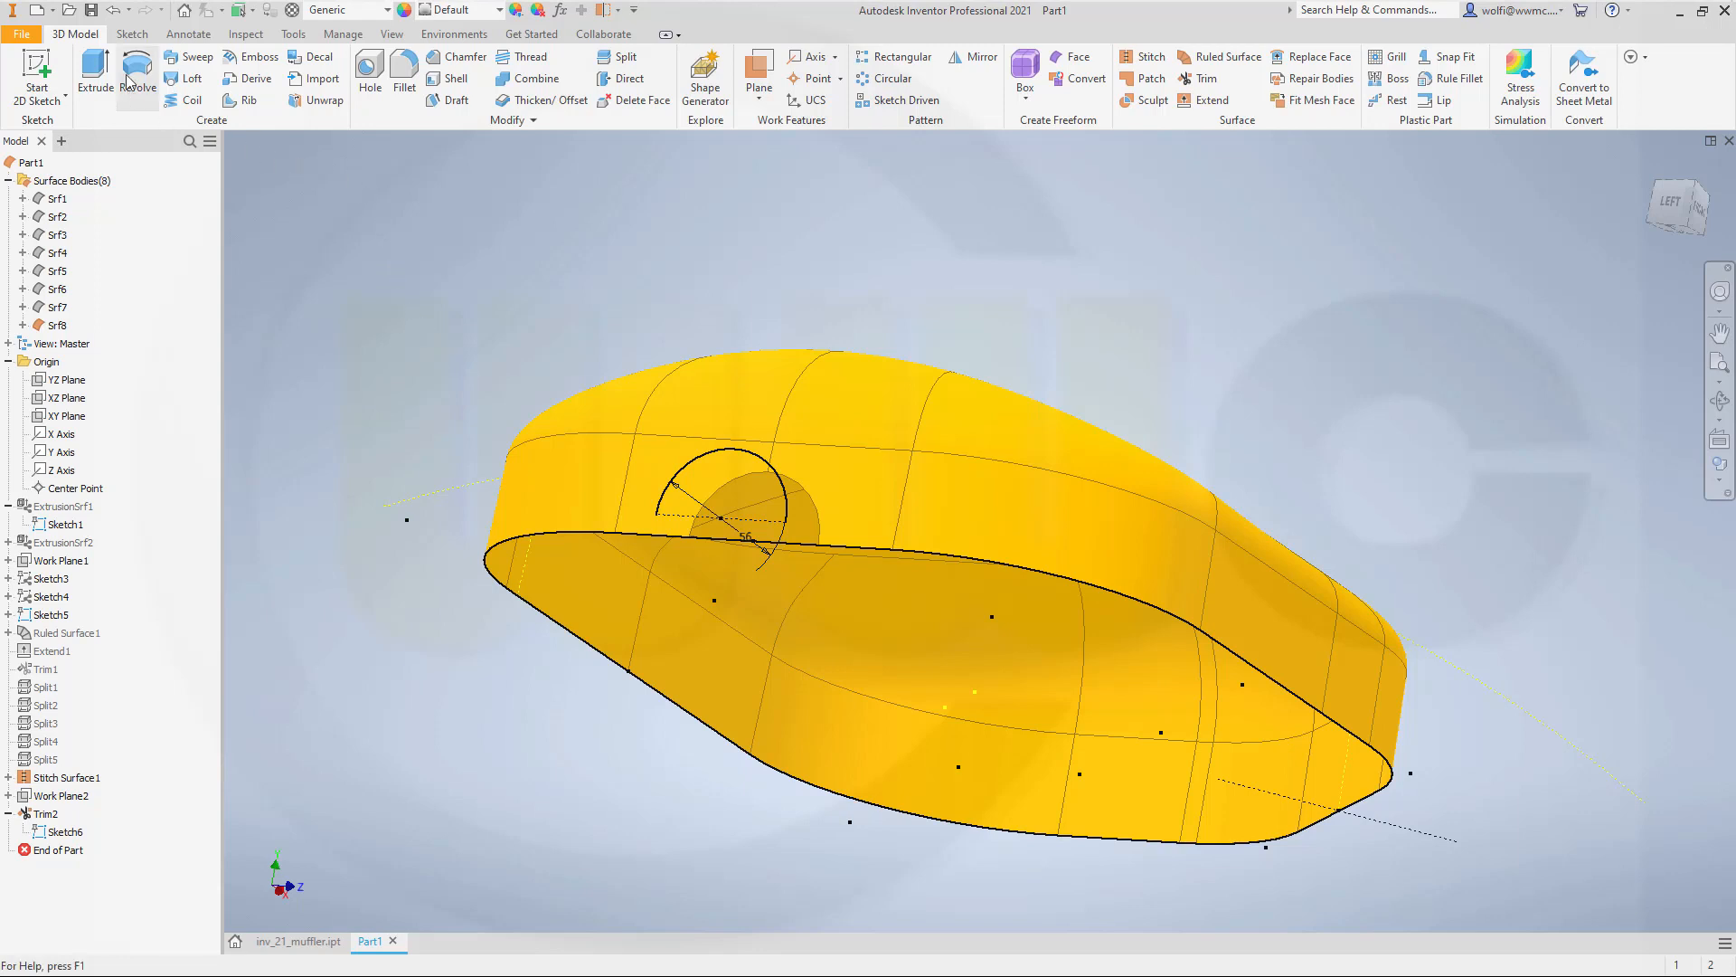
click(95, 72)
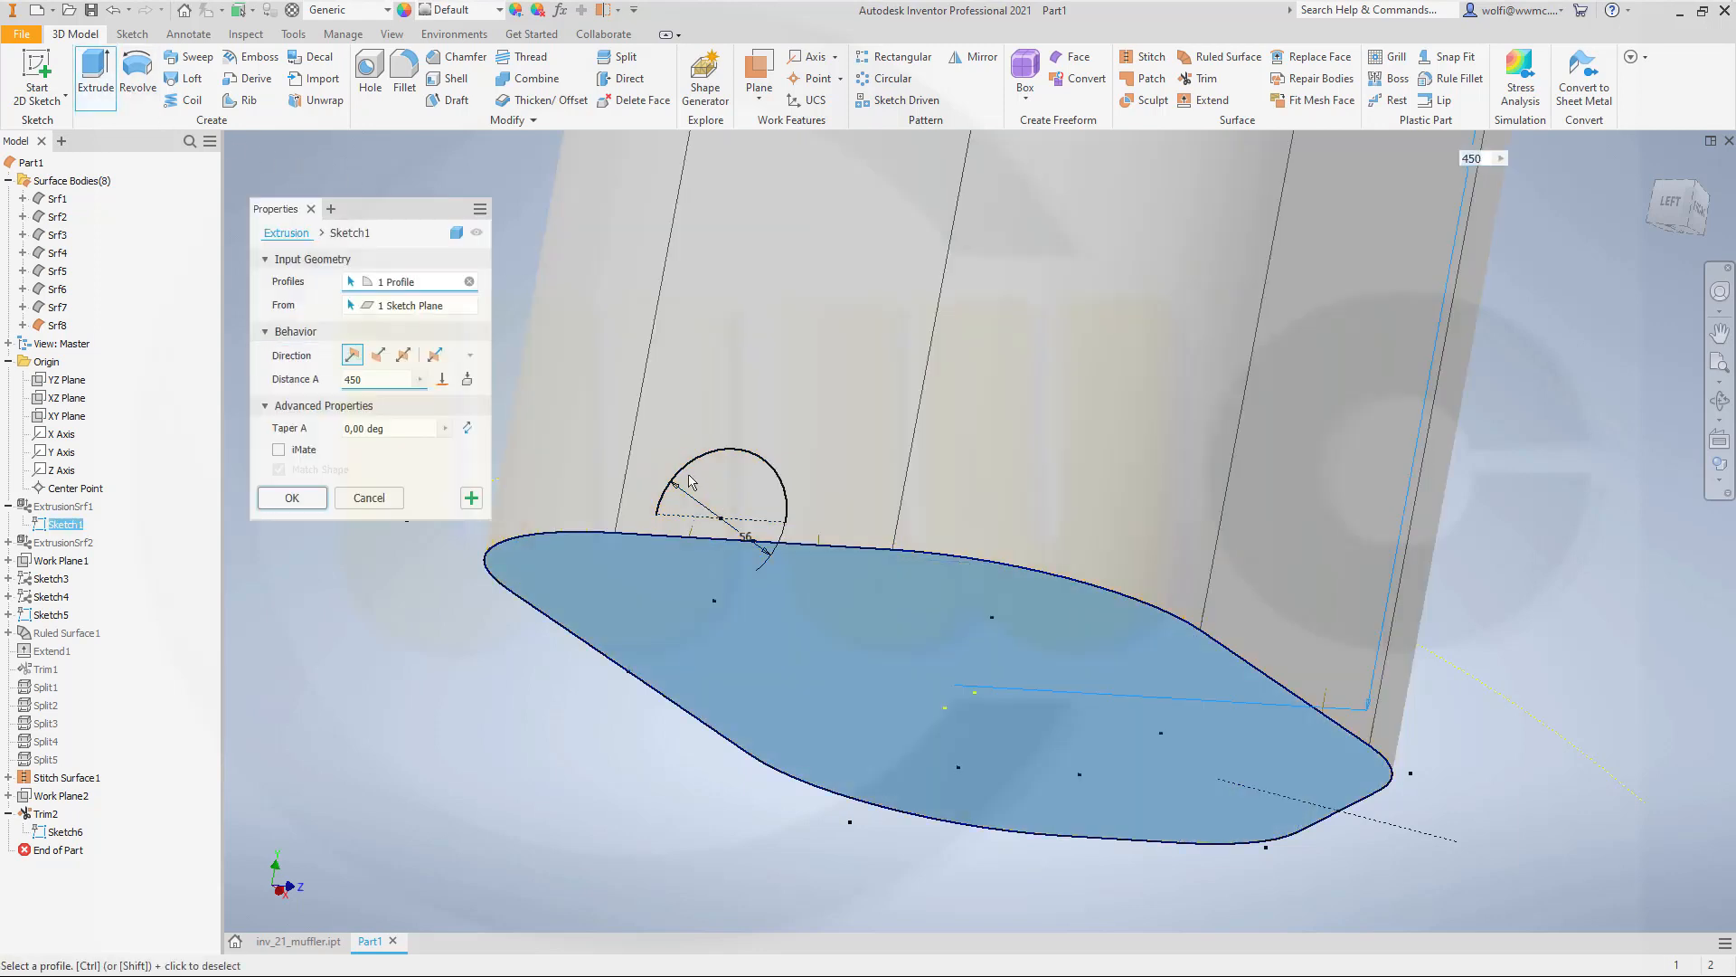
click(372, 499)
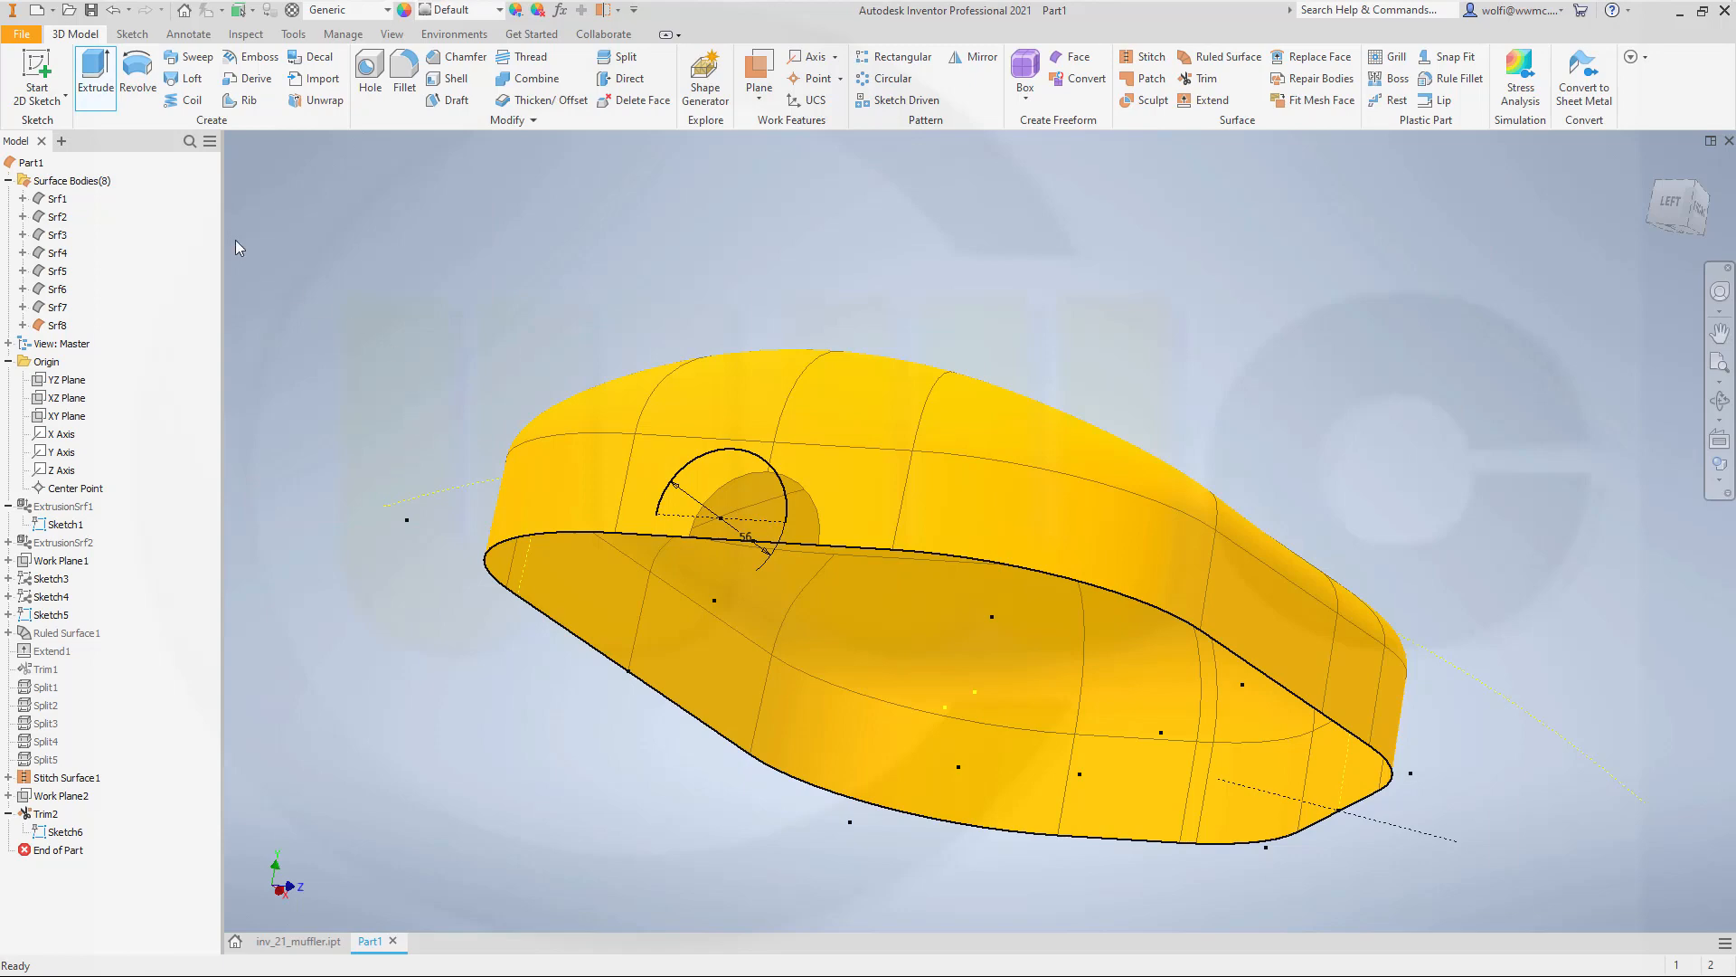
click(685, 473)
shift+middle_drag(501, 312, 582, 438)
click(706, 454)
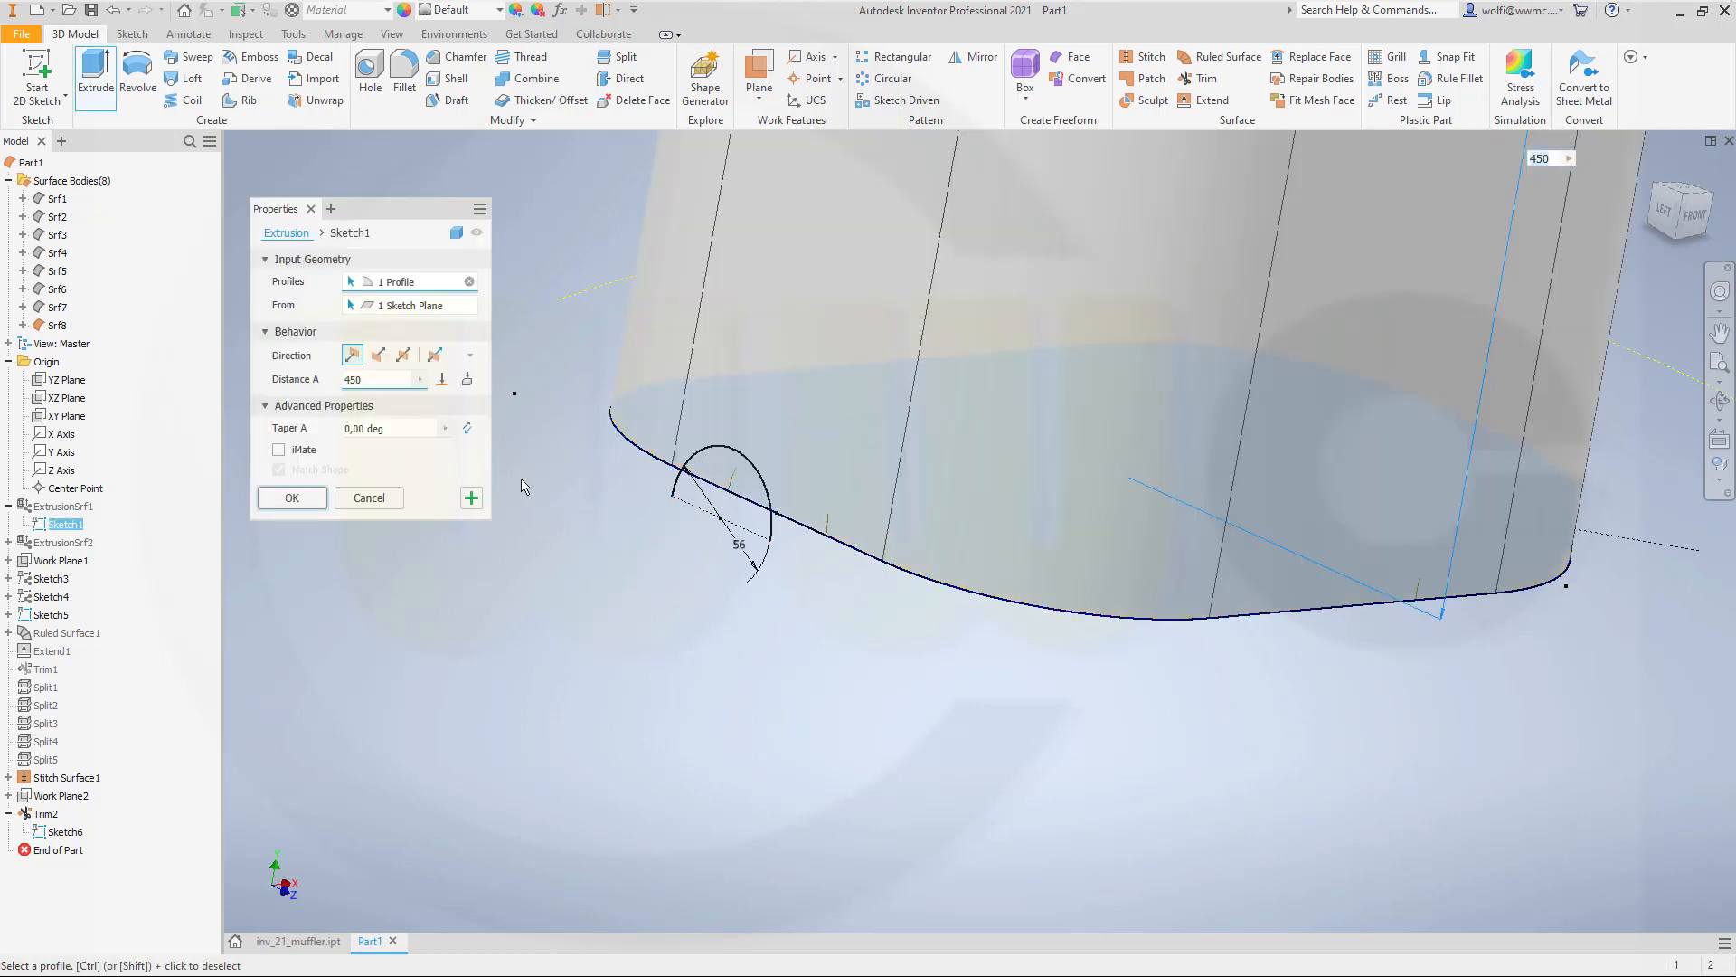
key(Escape)
shift+middle_drag(540, 418, 372, 431)
Extrude the semicircle curve as a surface up to the muffler's end wall face.
click(116, 86)
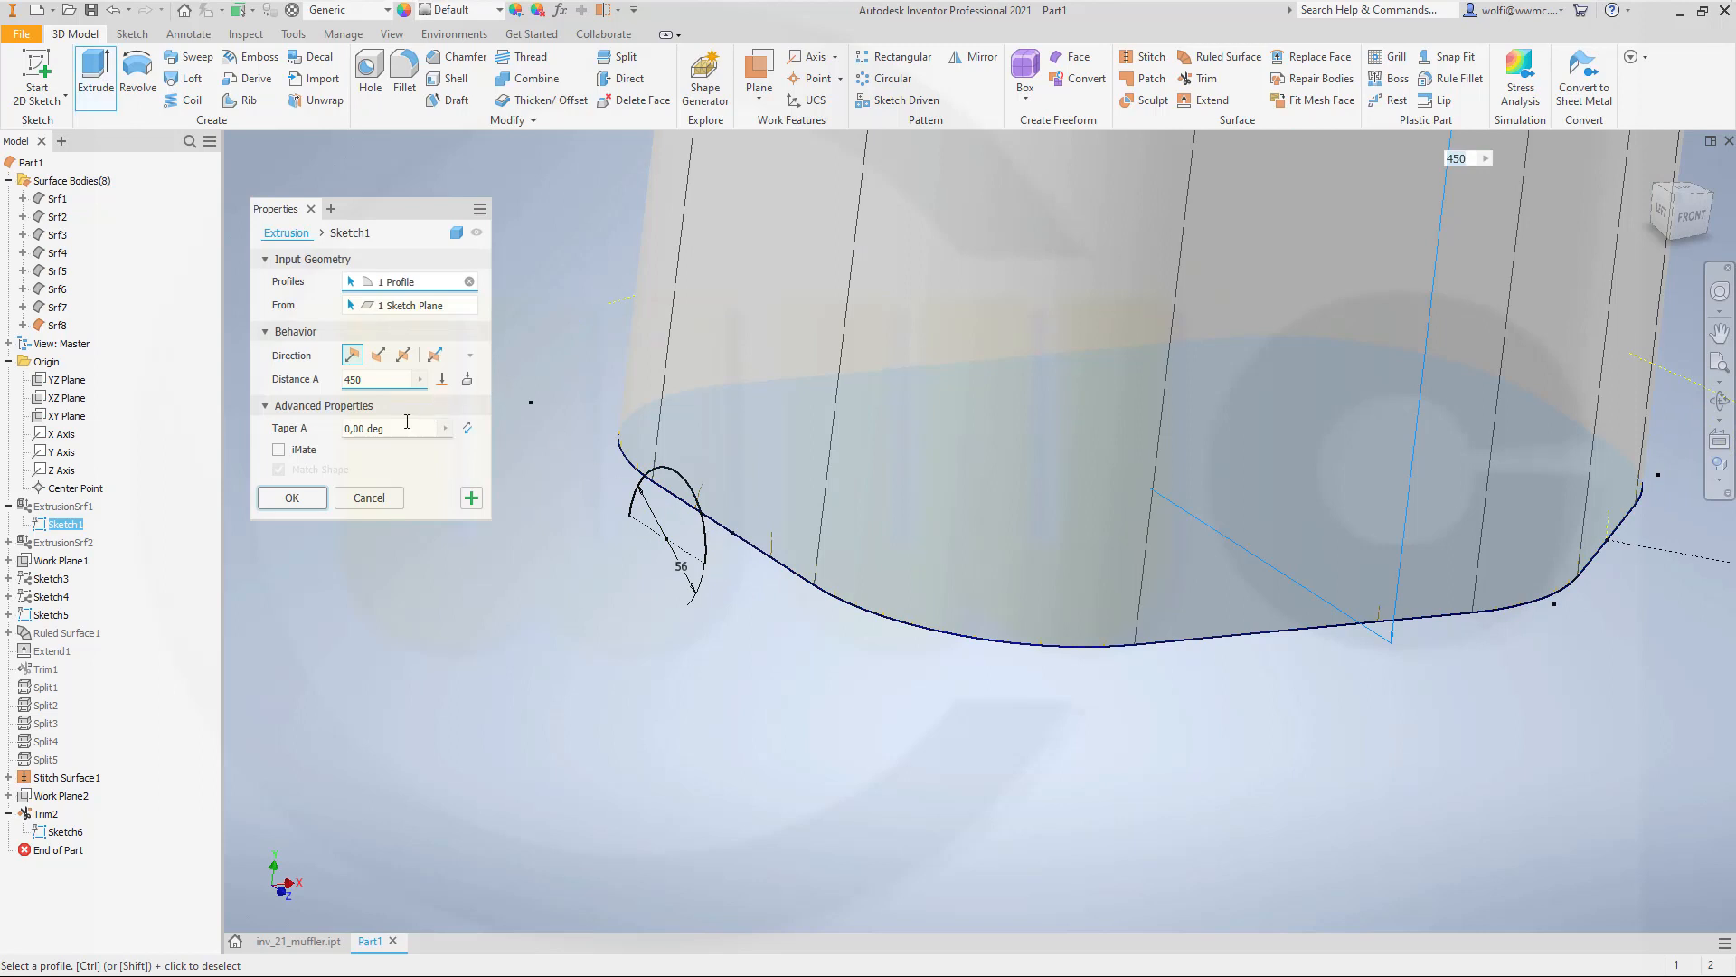
click(458, 232)
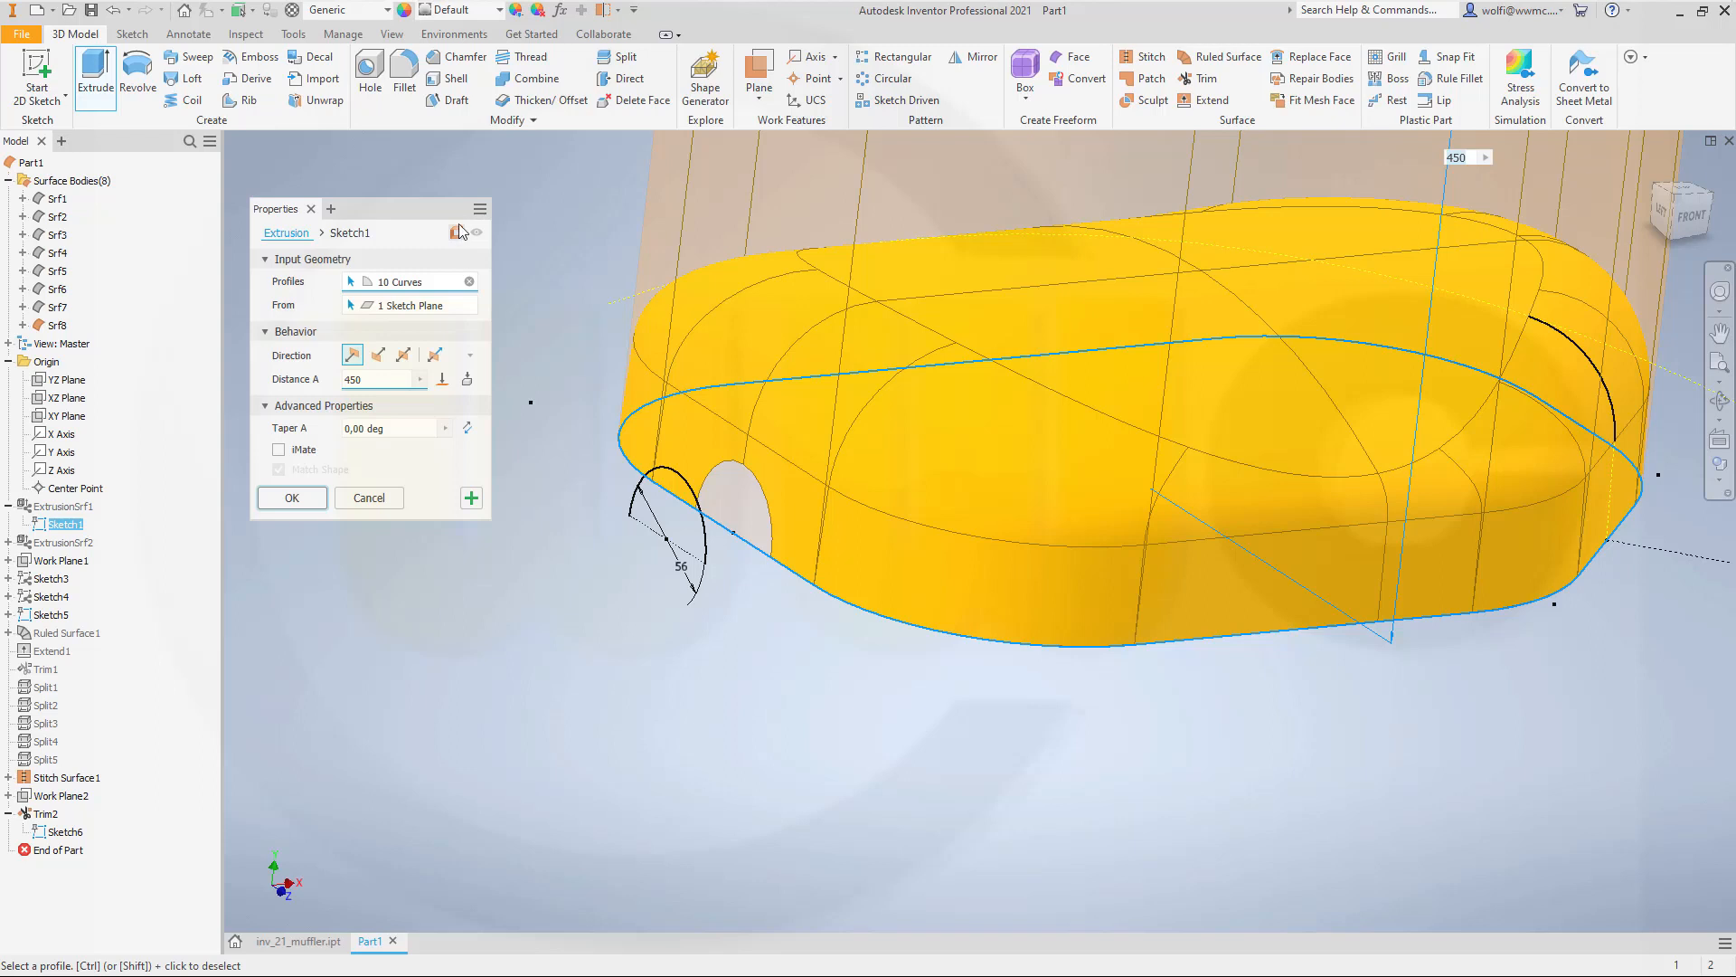
click(706, 577)
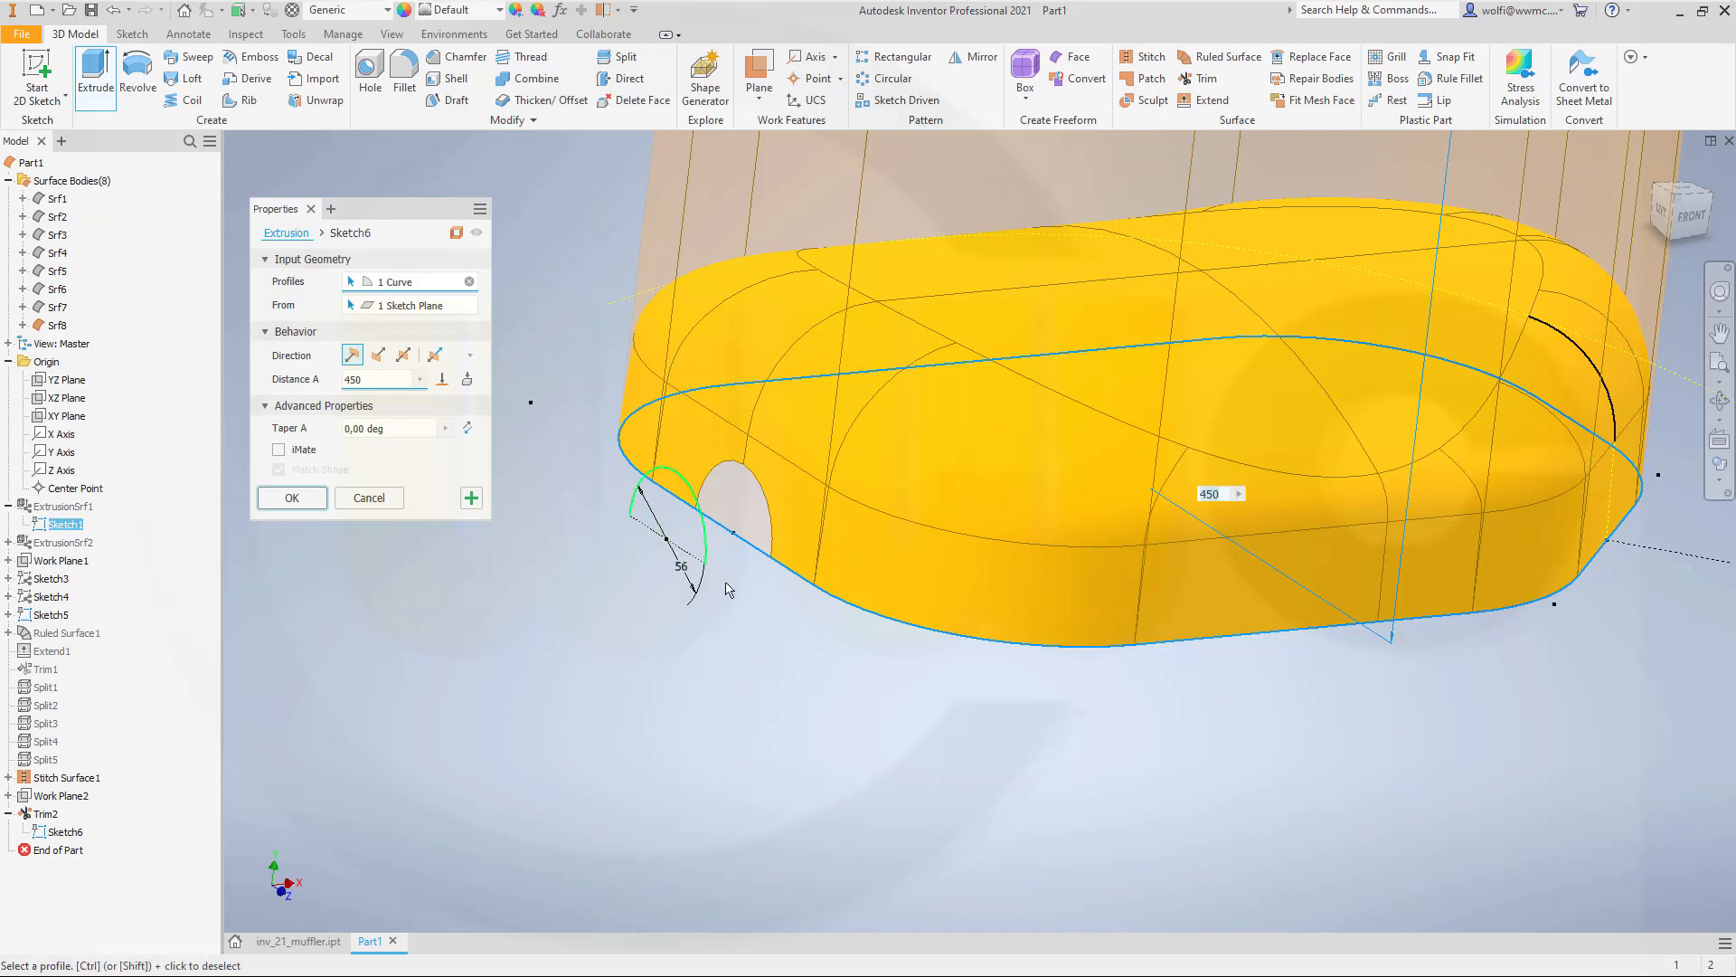
click(442, 381)
click(699, 452)
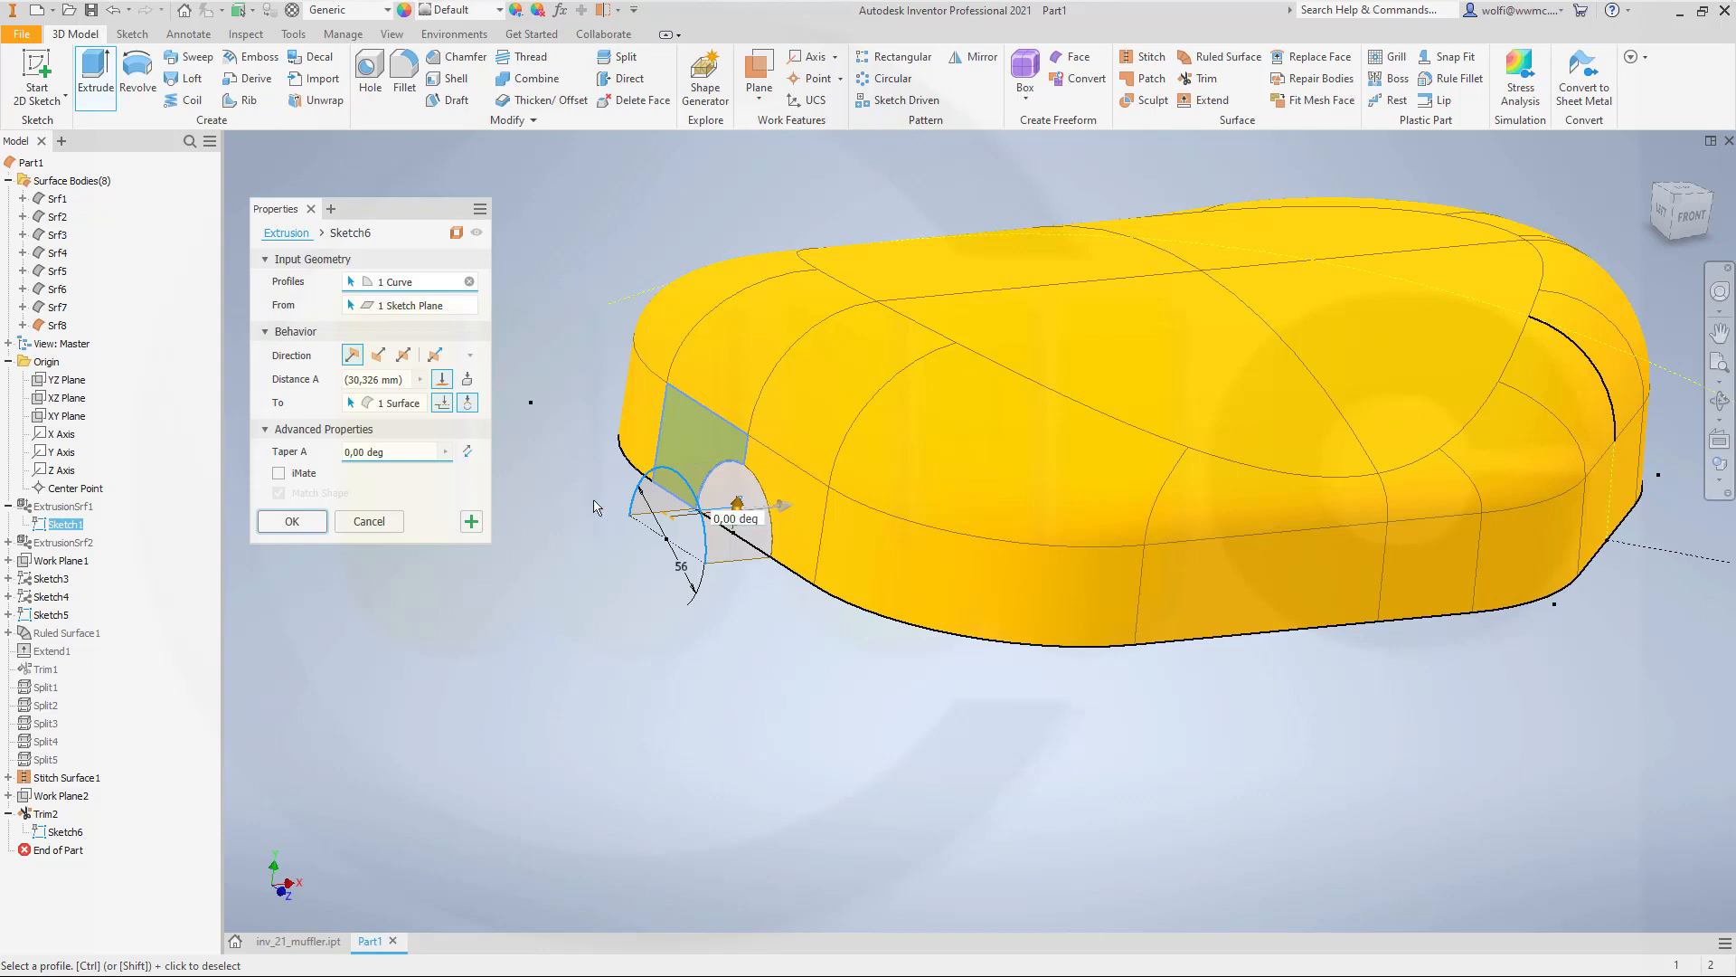
click(291, 522)
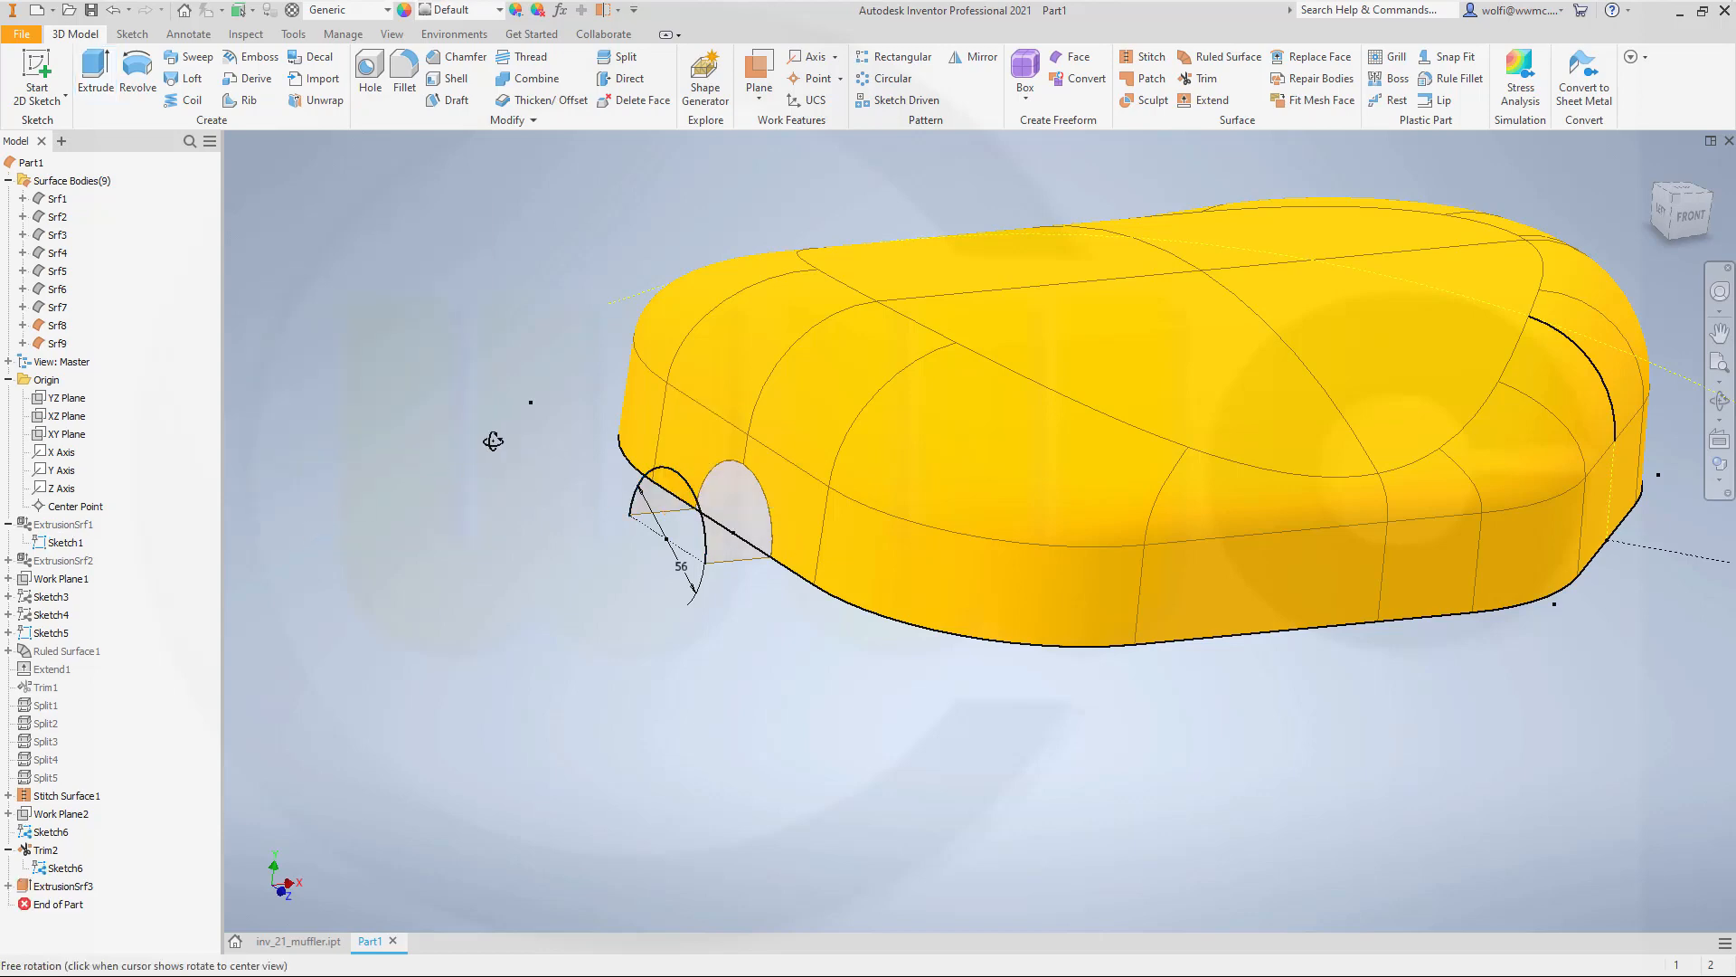
Stitch the extruded semicircular pipe surface and the muffler body surface together with a 0,254 mm maximum tolerance.
shift+middle_drag(492, 442, 454, 450)
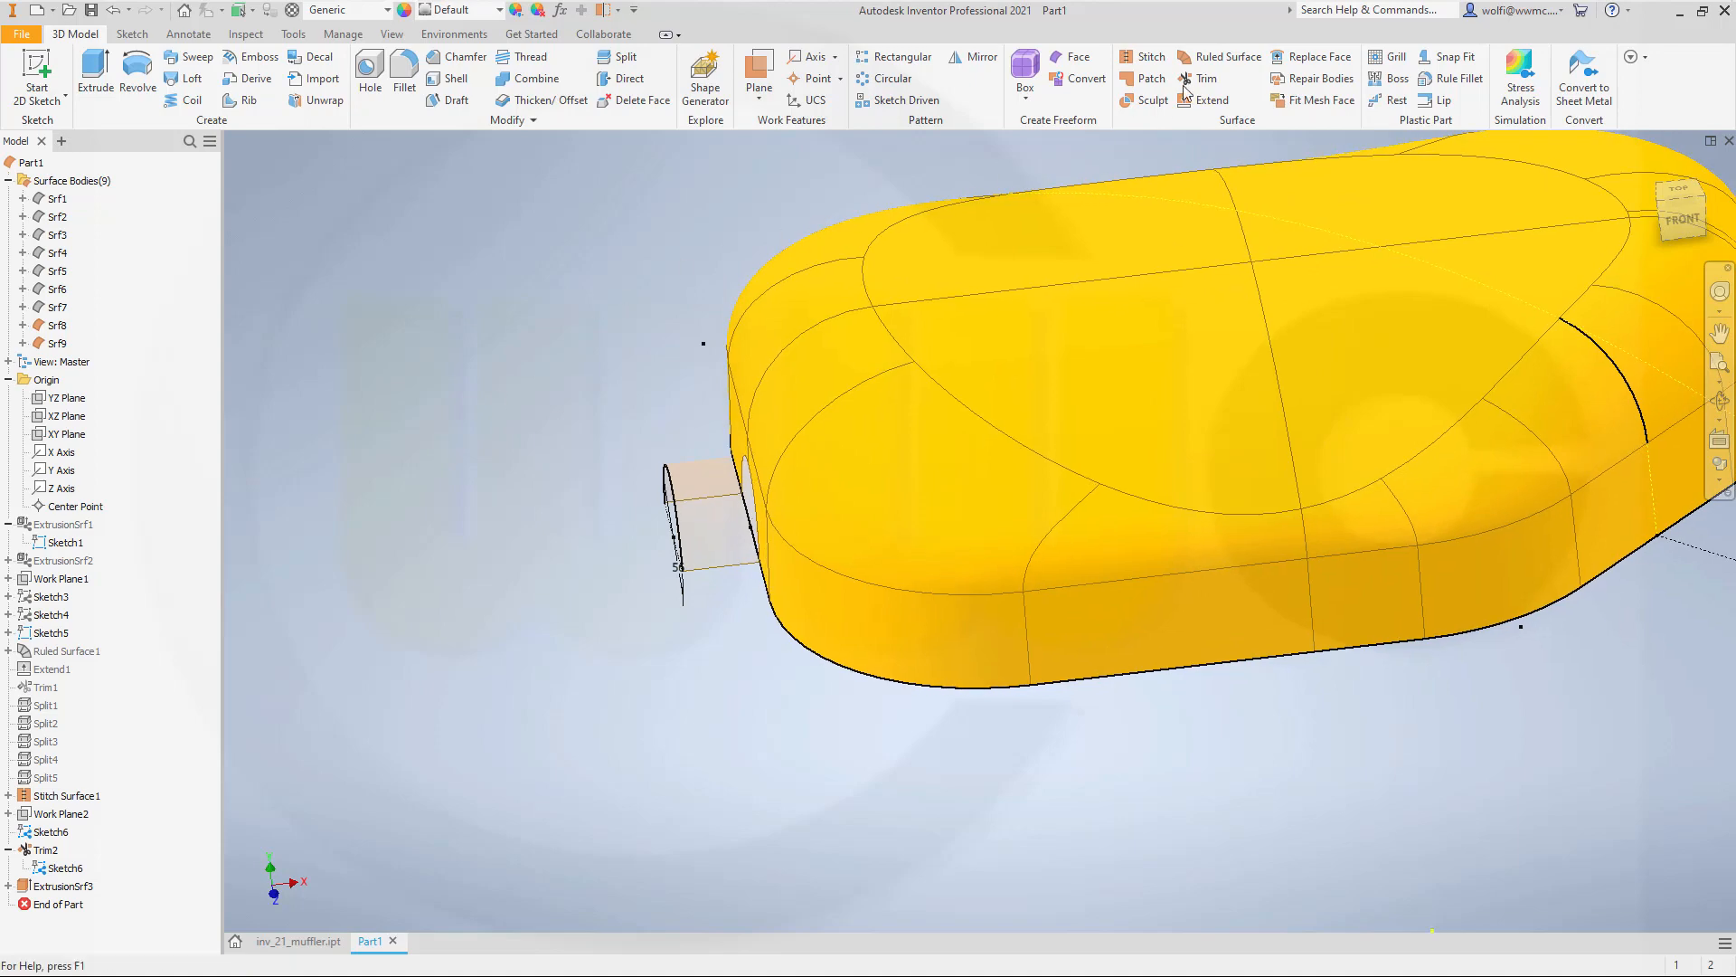
click(1143, 57)
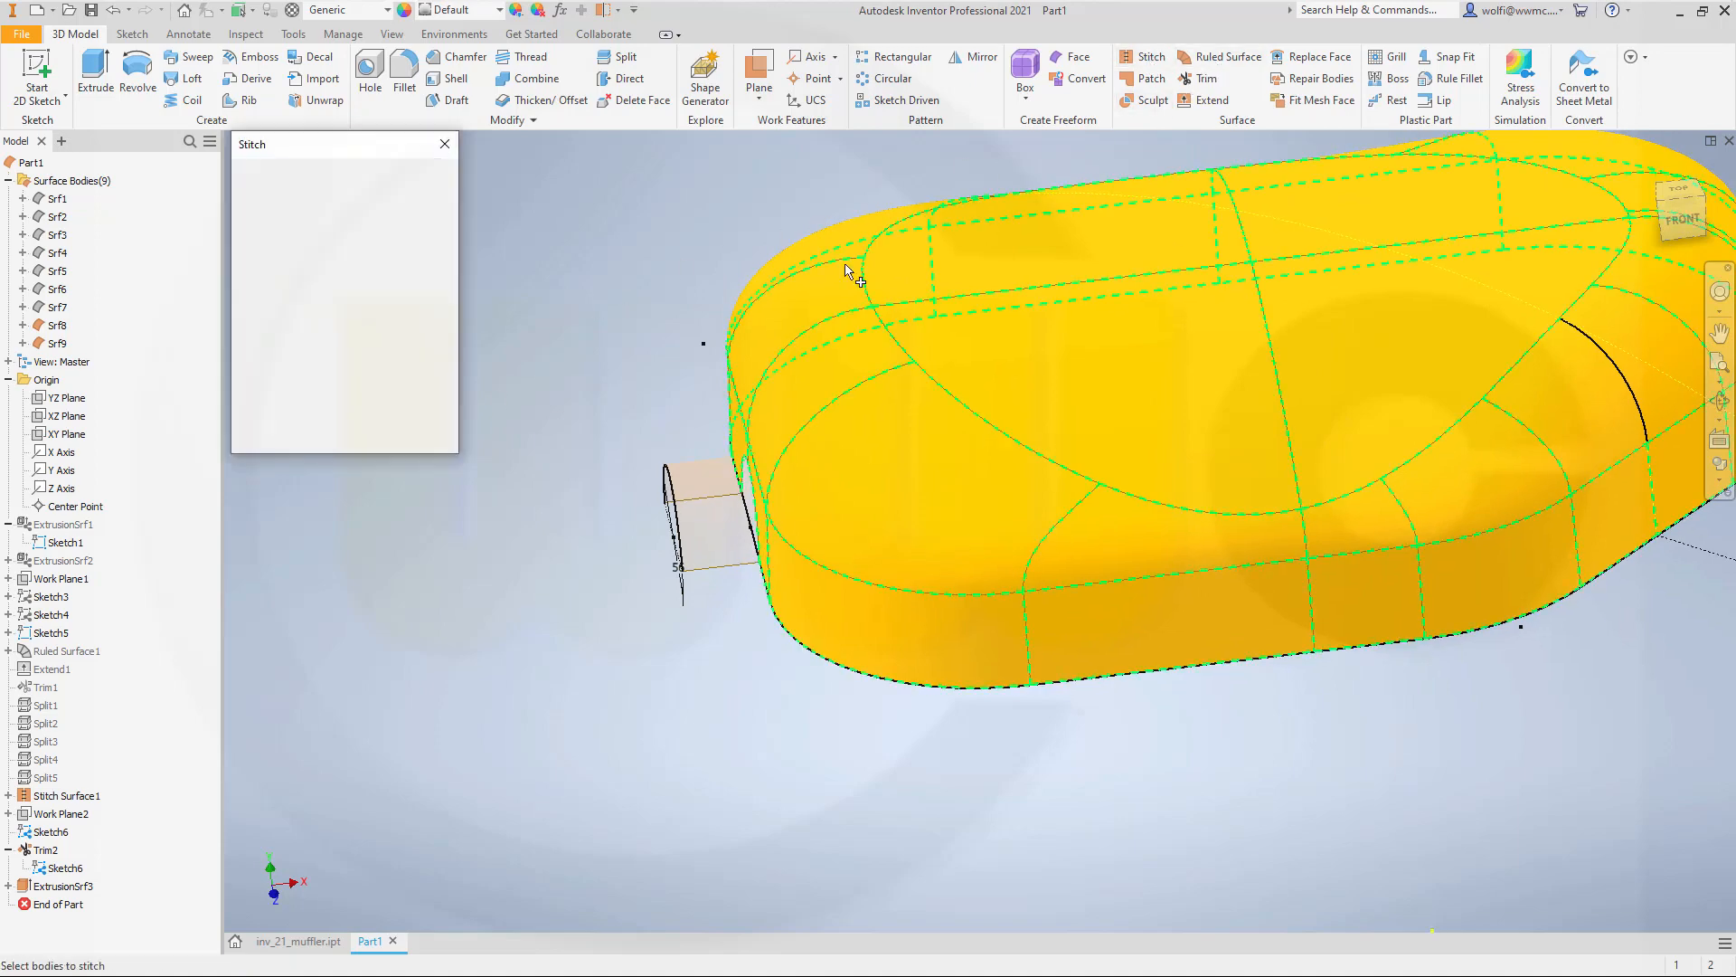
click(705, 507)
click(814, 469)
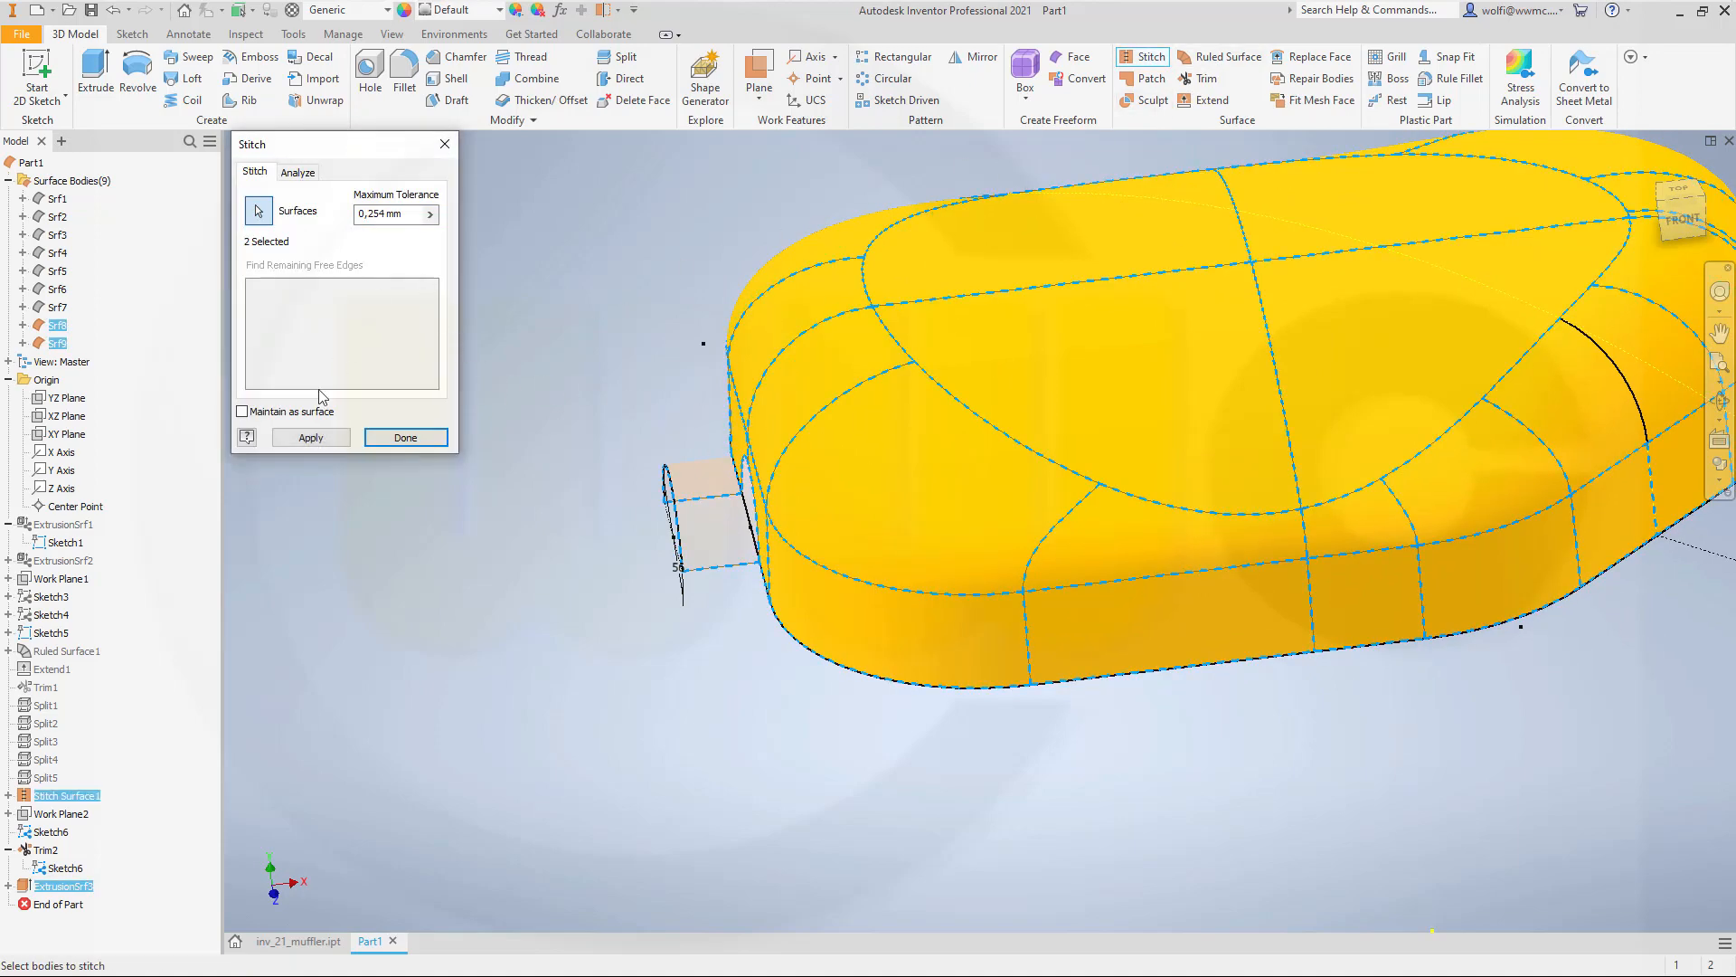
click(311, 438)
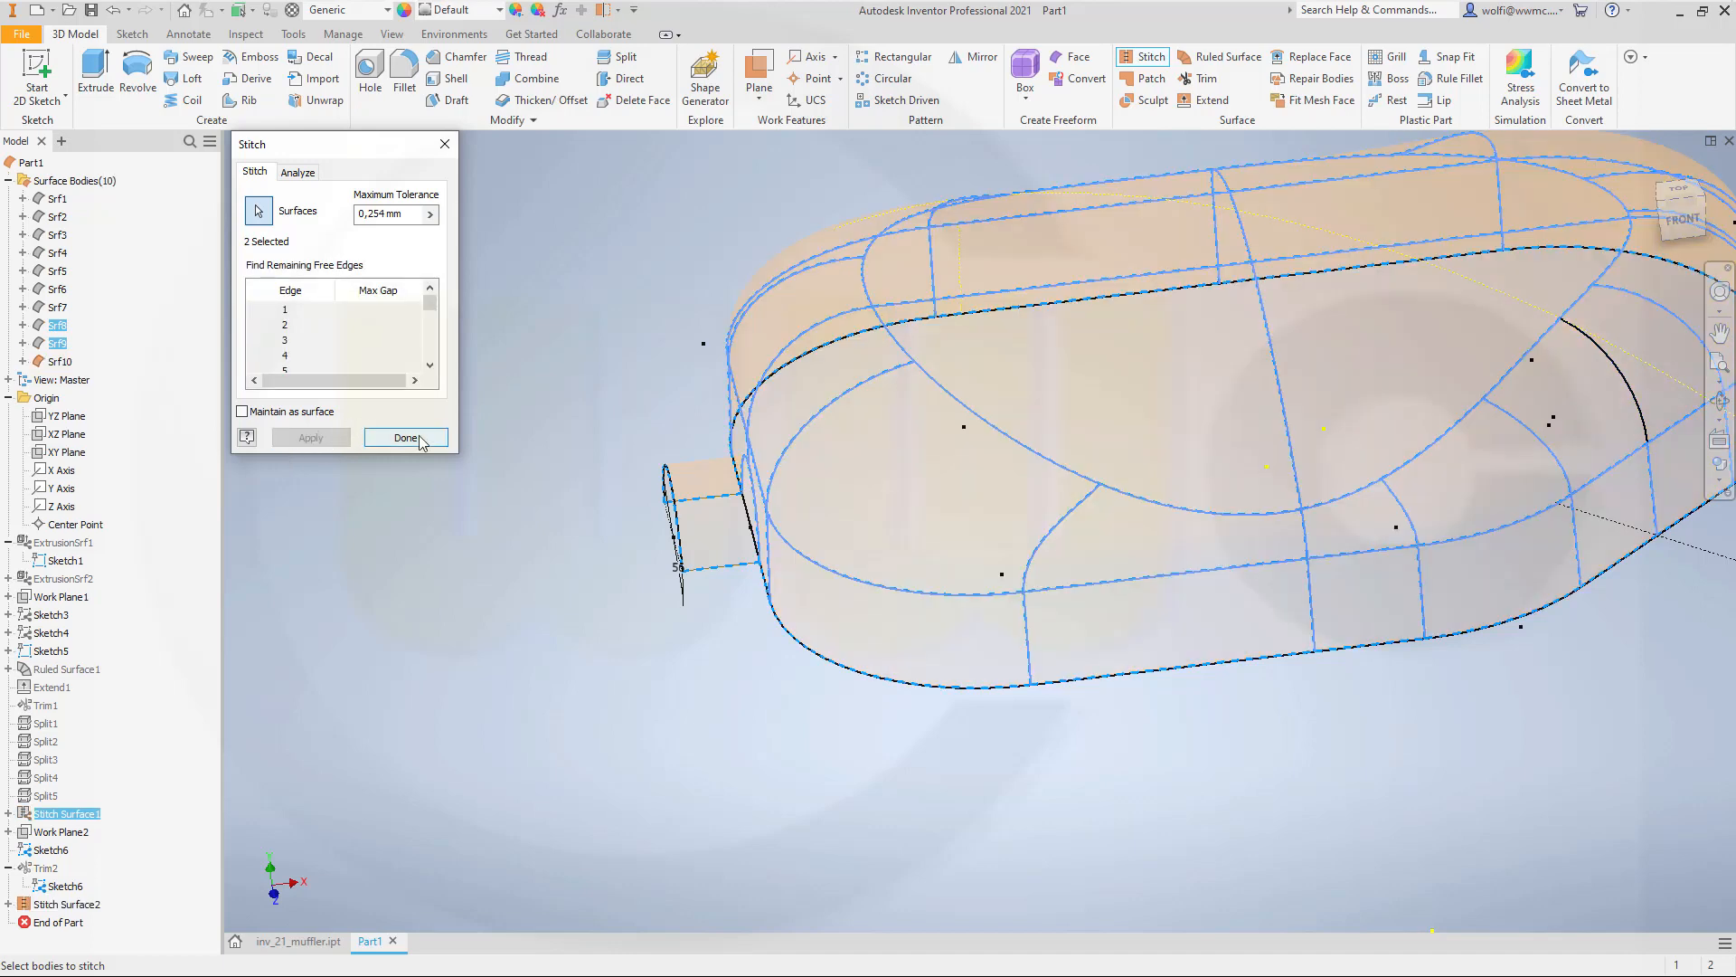
click(405, 438)
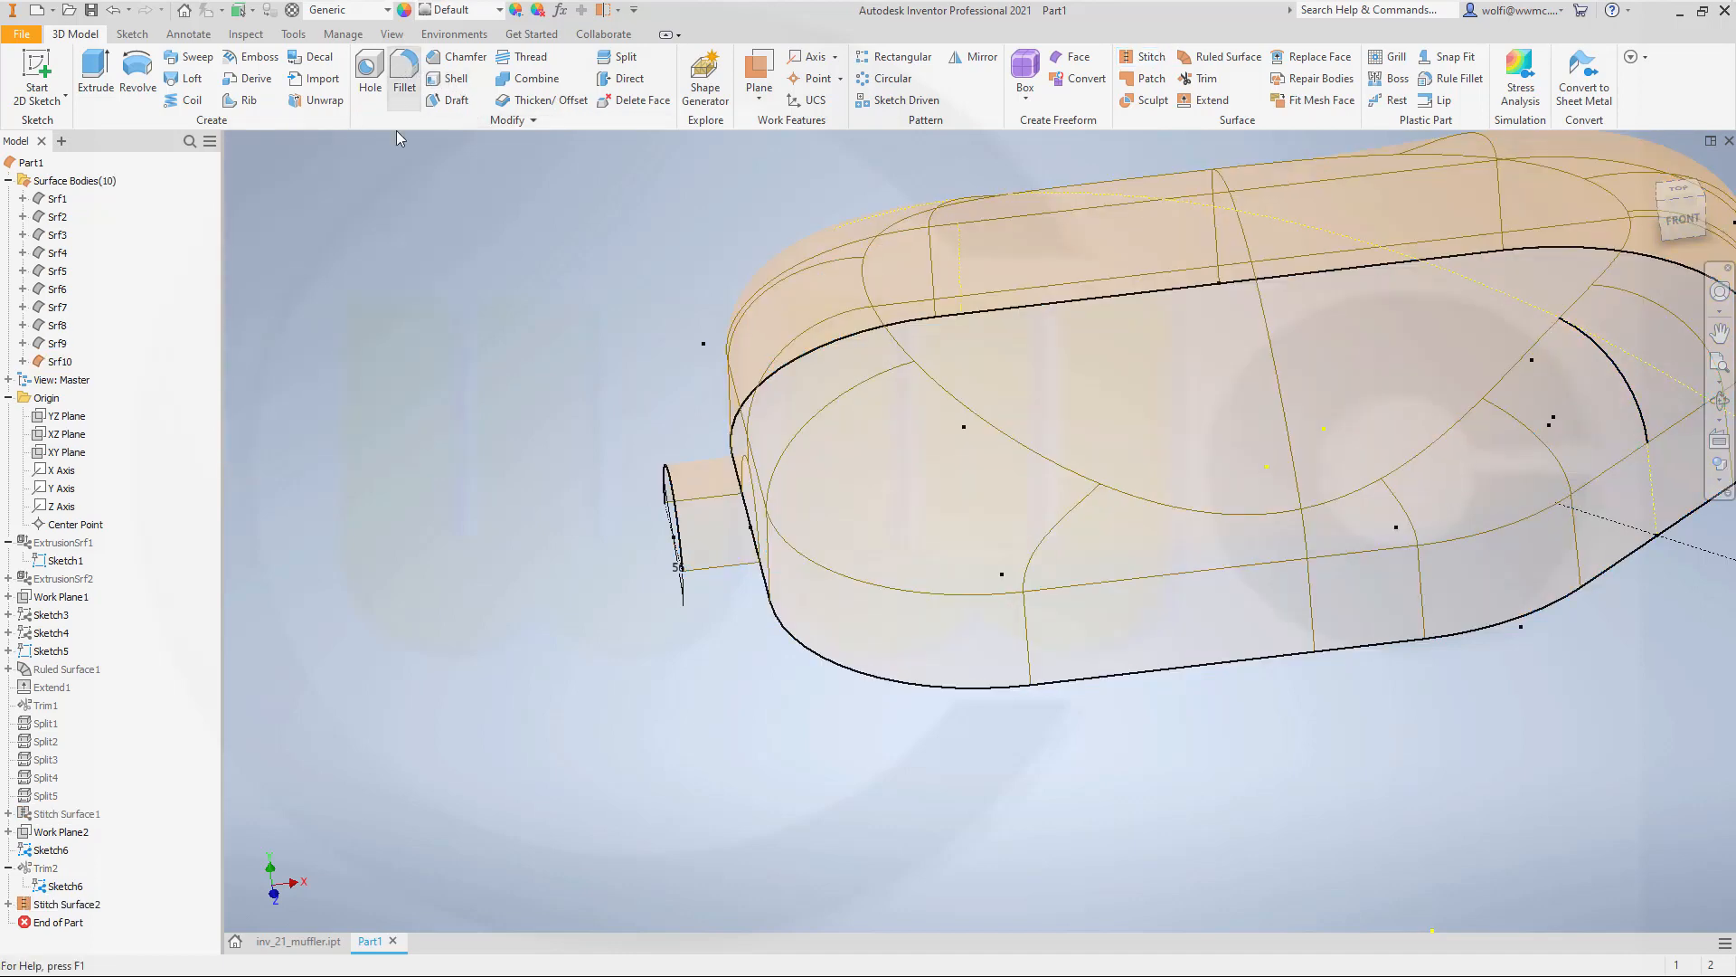
Fillet the edge where the semicircular pipe stub meets the muffler wall with a 25 mm radius.
click(404, 83)
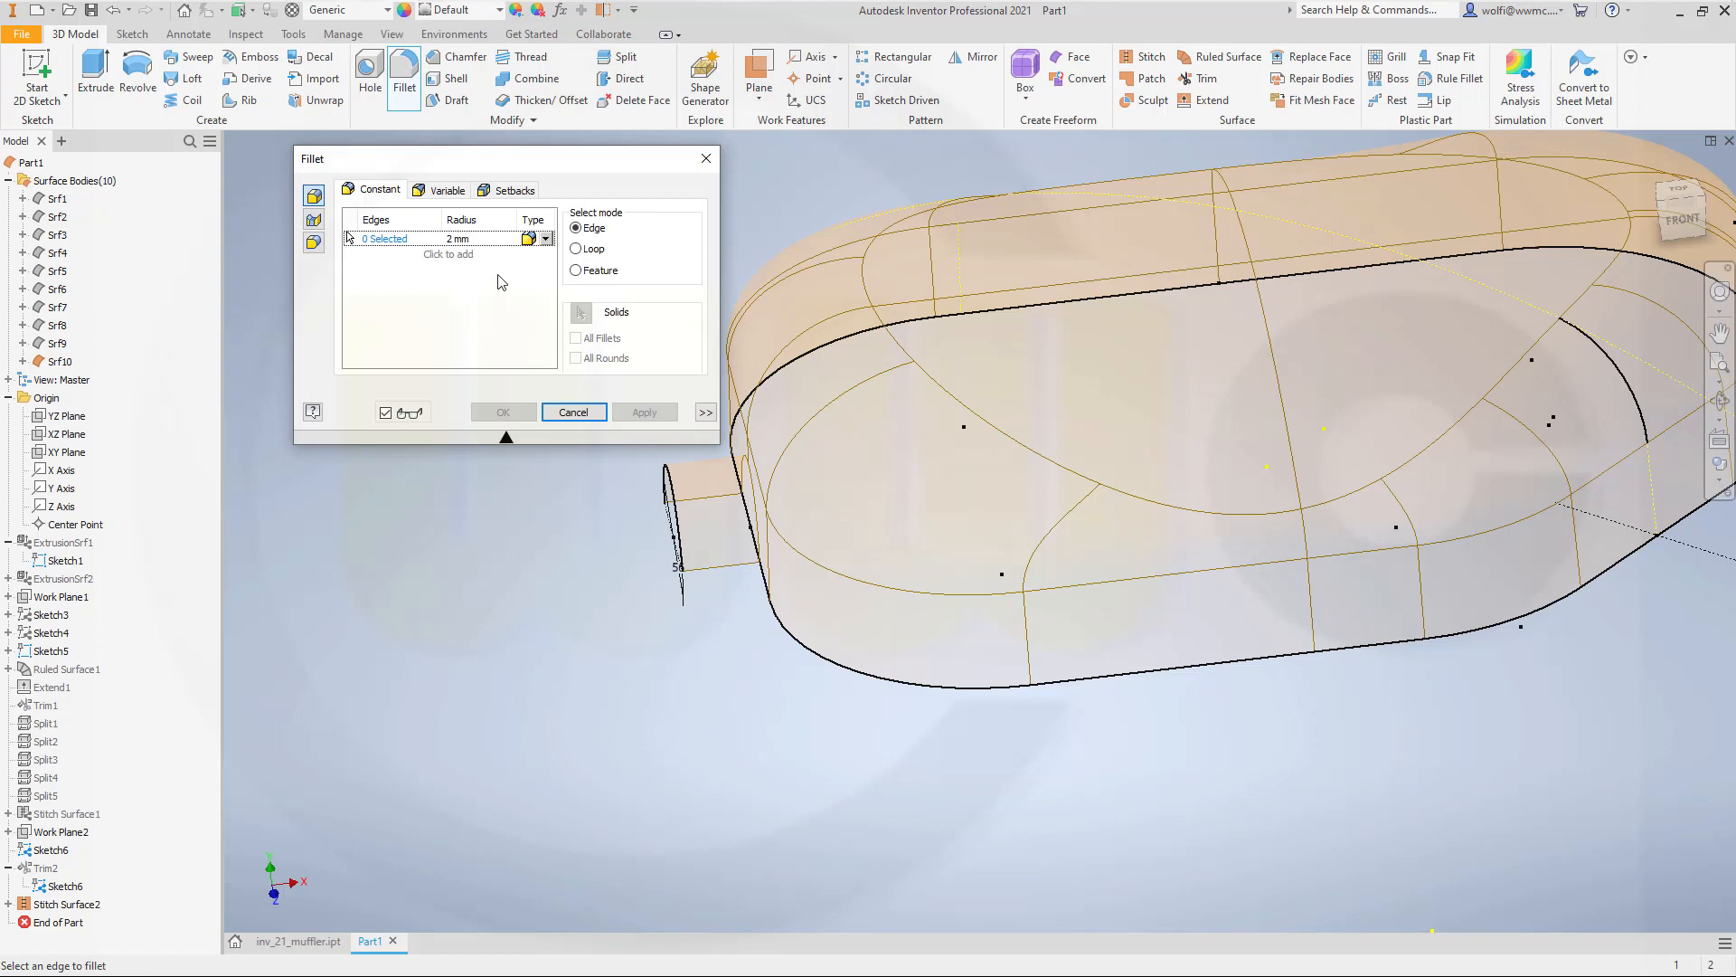
click(460, 236)
click(756, 502)
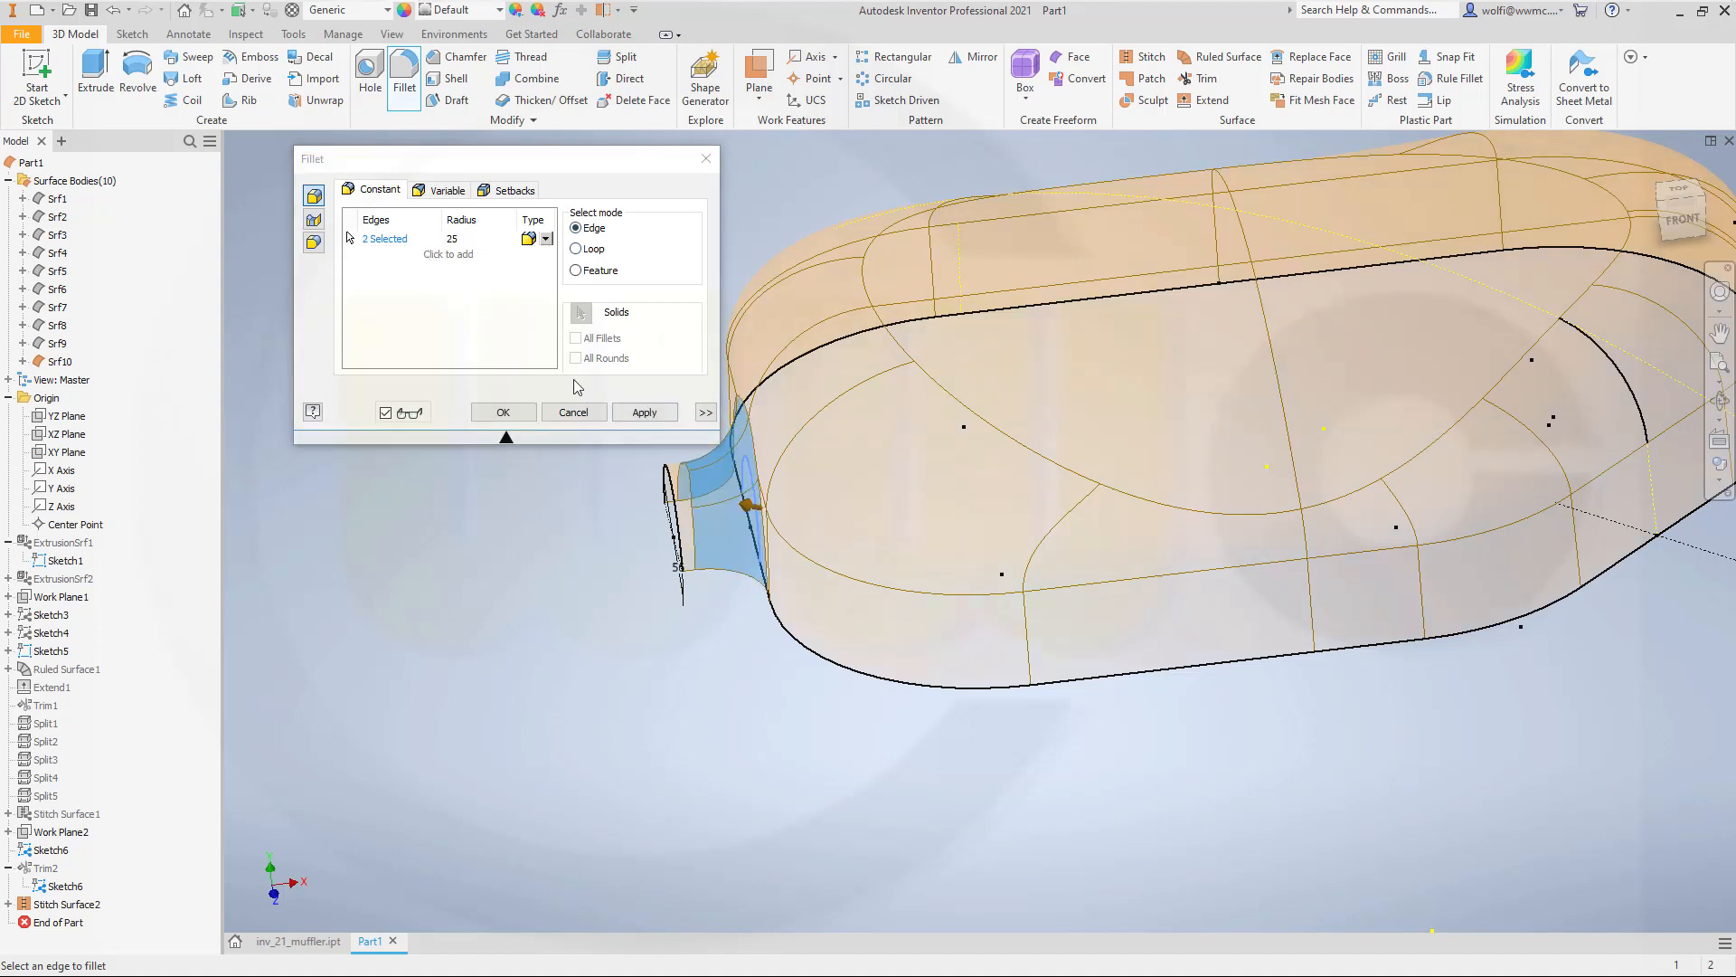
click(503, 412)
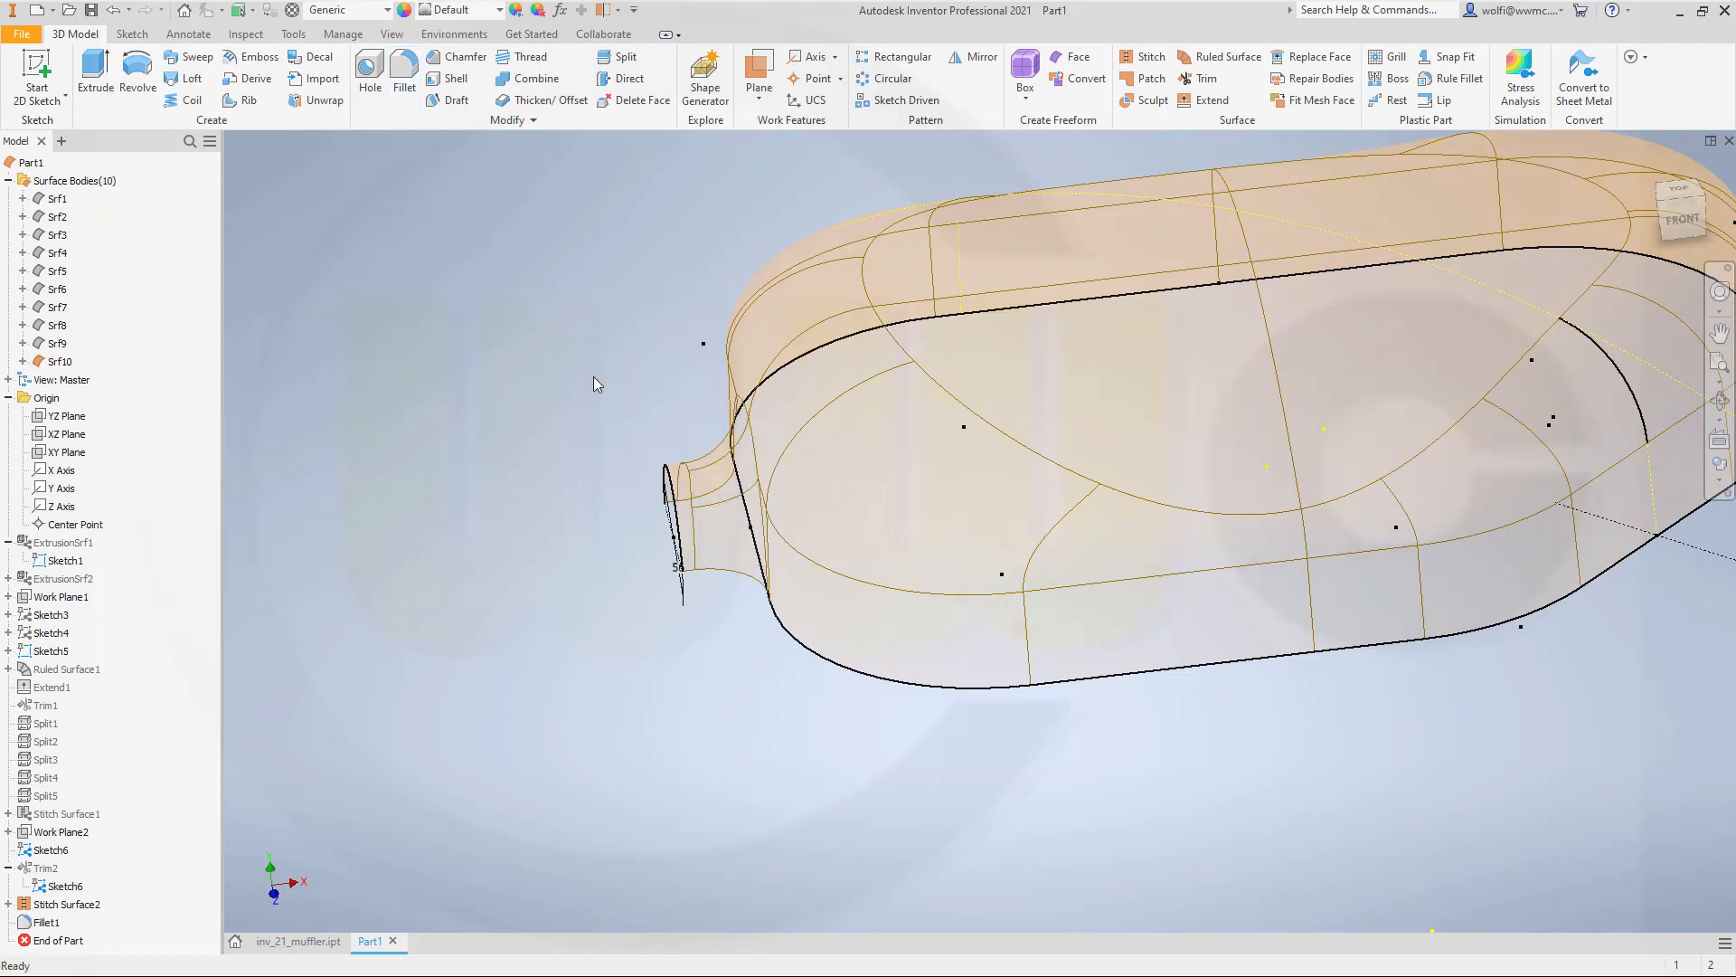
Create a work plane perpendicular to the dotted sketch line through its point on the slanted wall's lower edge.
shift+middle_drag(594, 378, 935, 316)
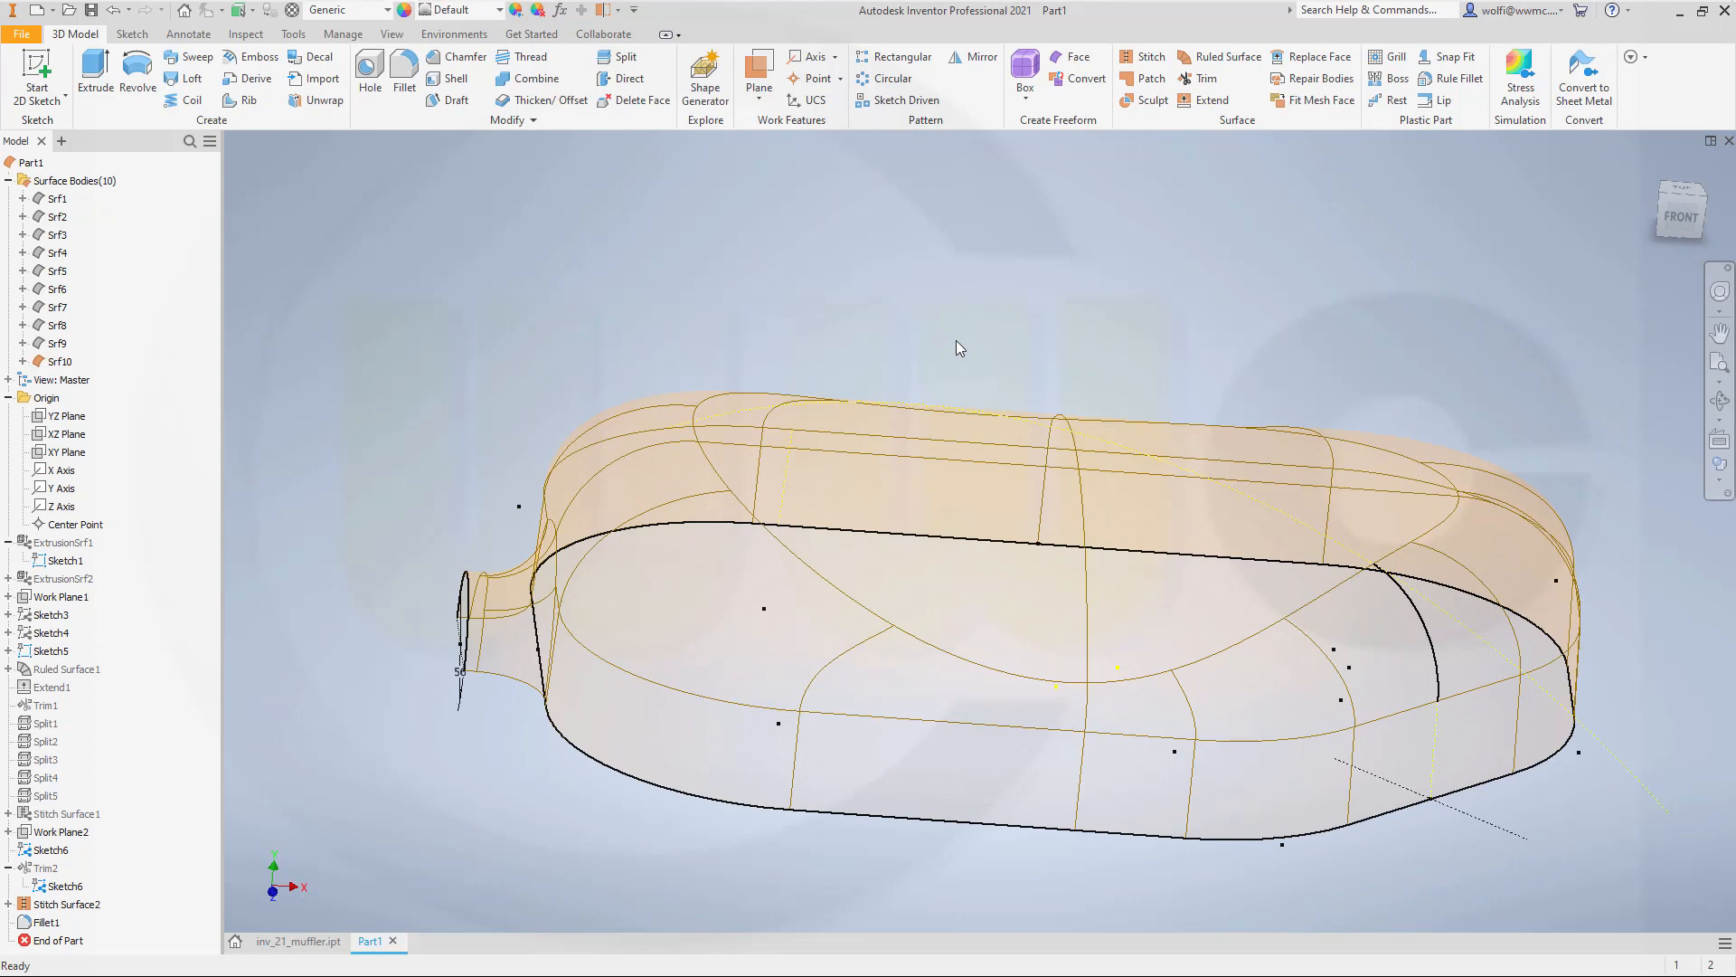
middle_drag(1204, 297, 952, 230)
click(770, 70)
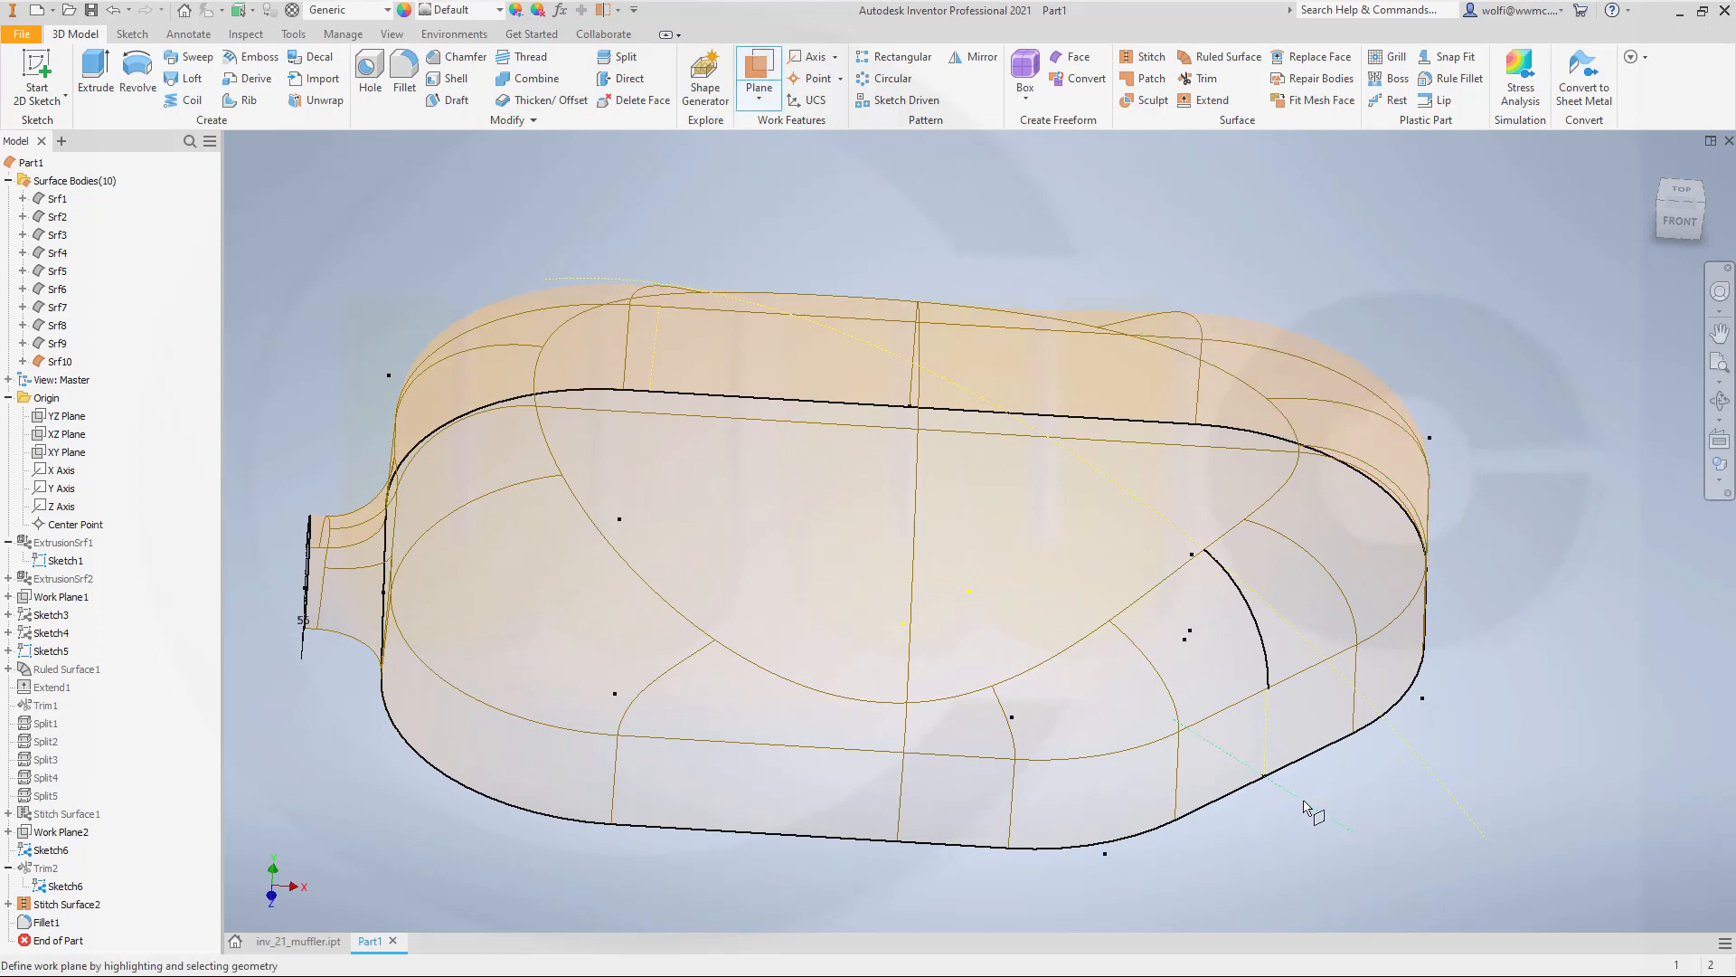
click(1266, 800)
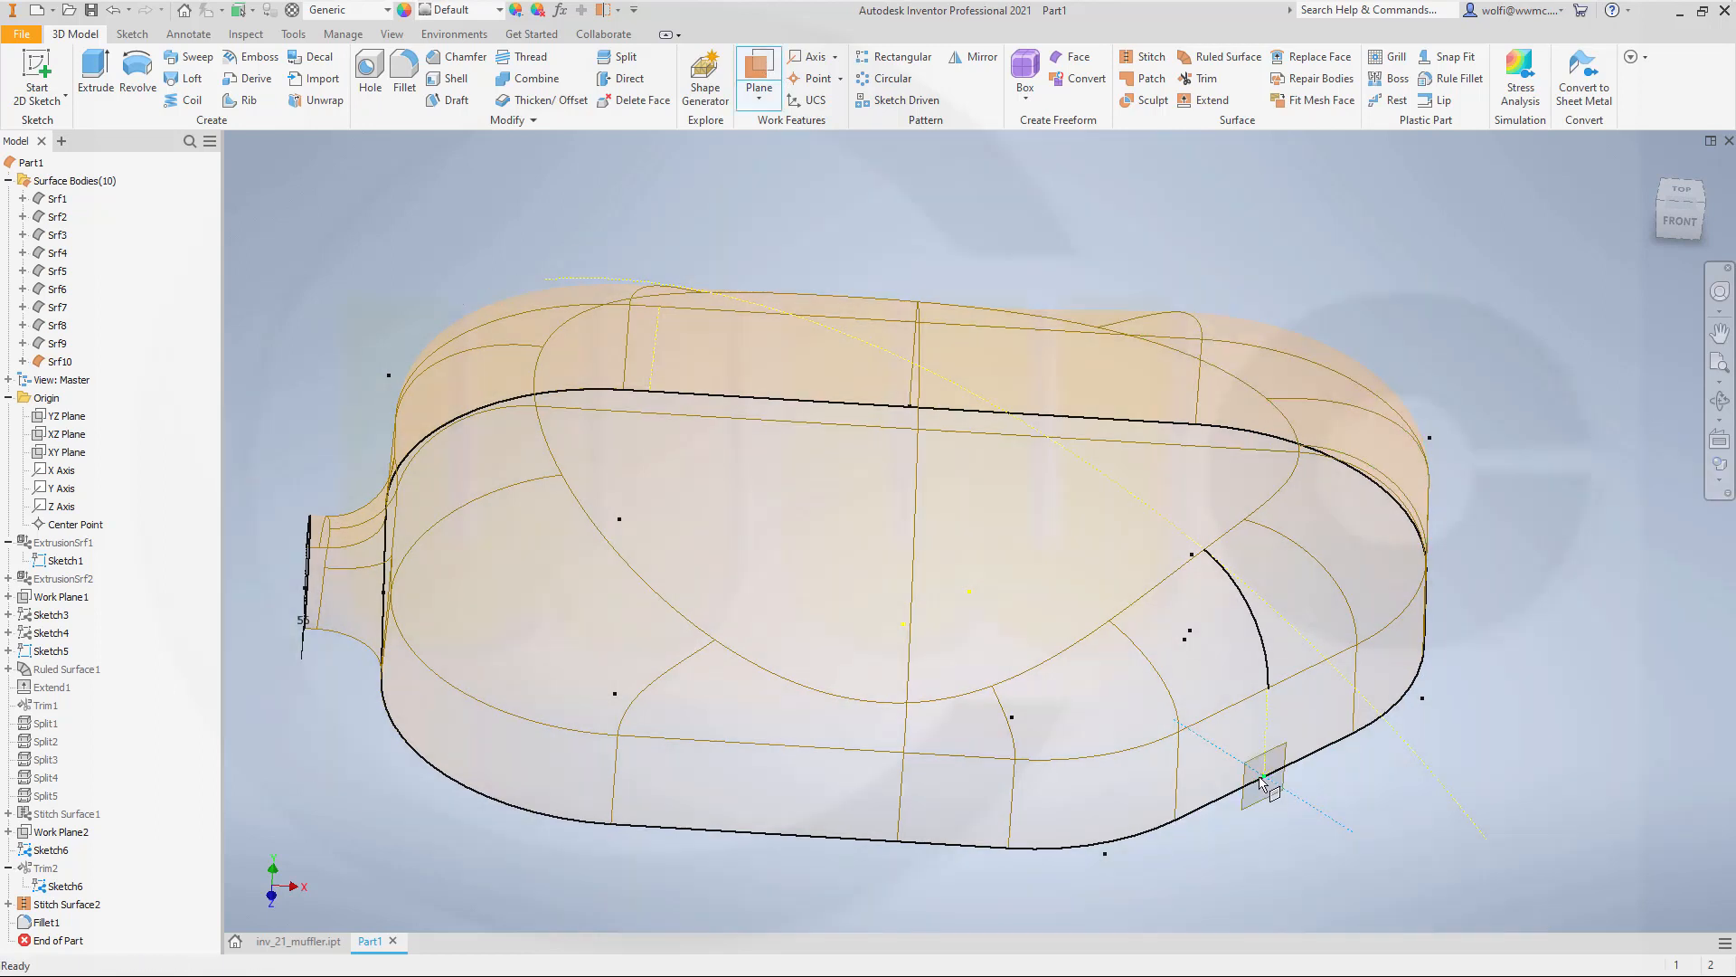
click(1262, 775)
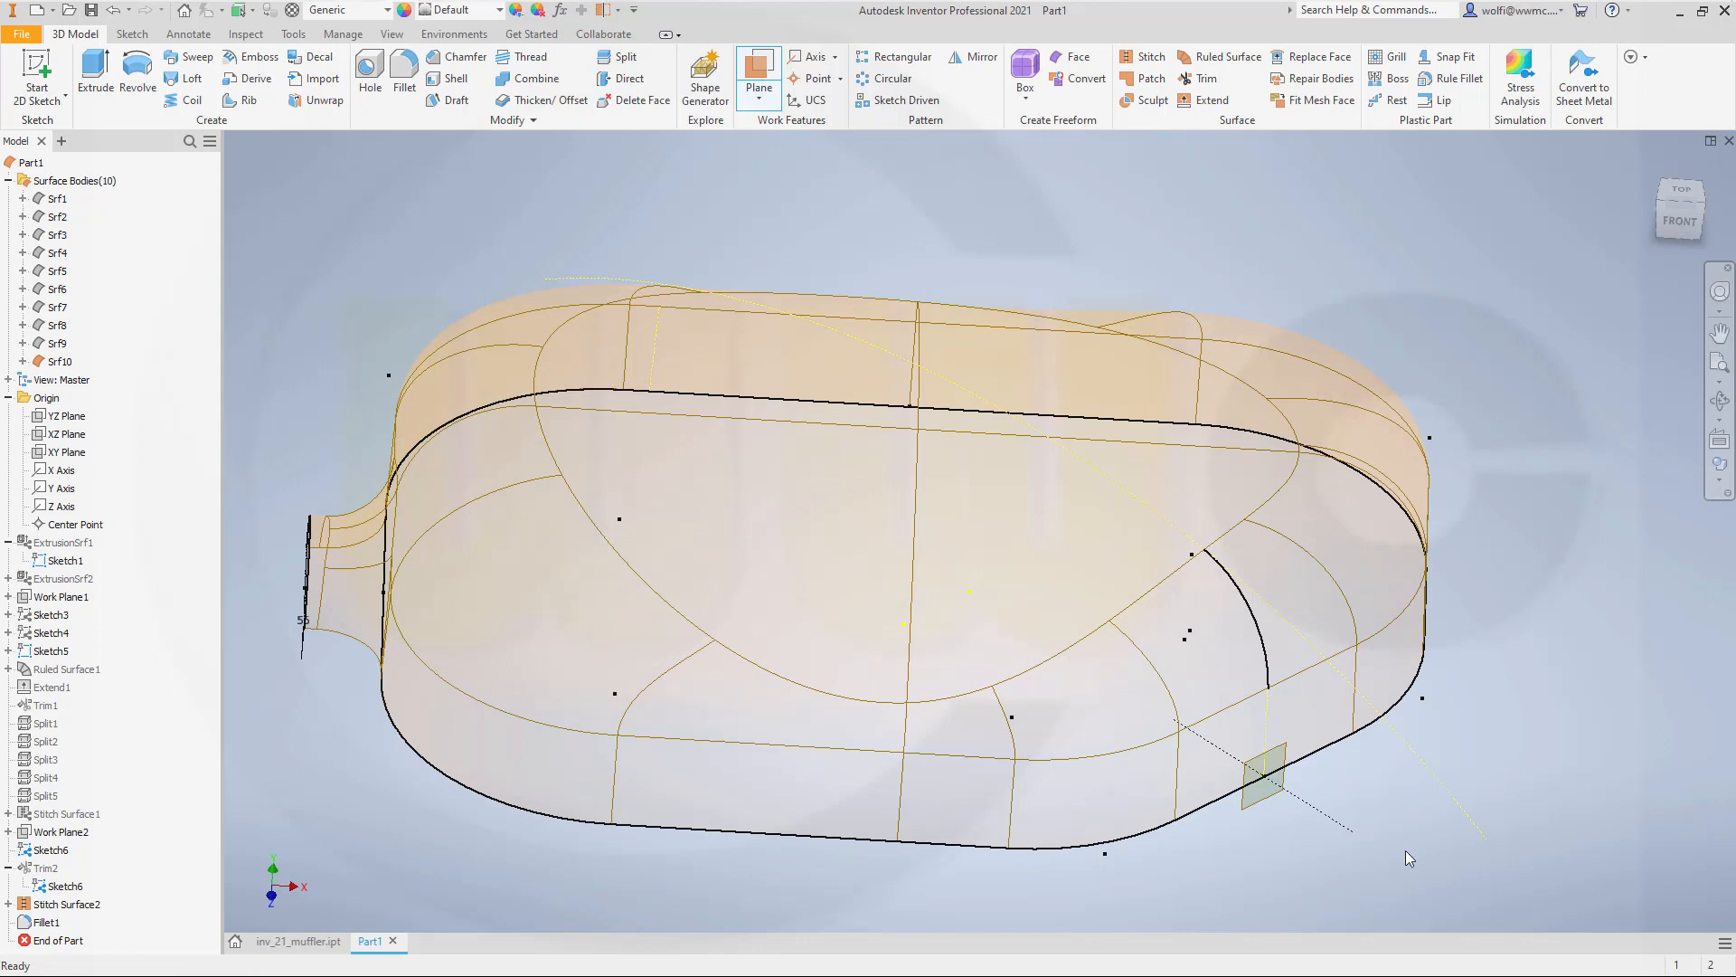
Create a second work plane offset -30 mm from the plane on the slanted wall, outside the muffler.
click(759, 74)
click(1252, 808)
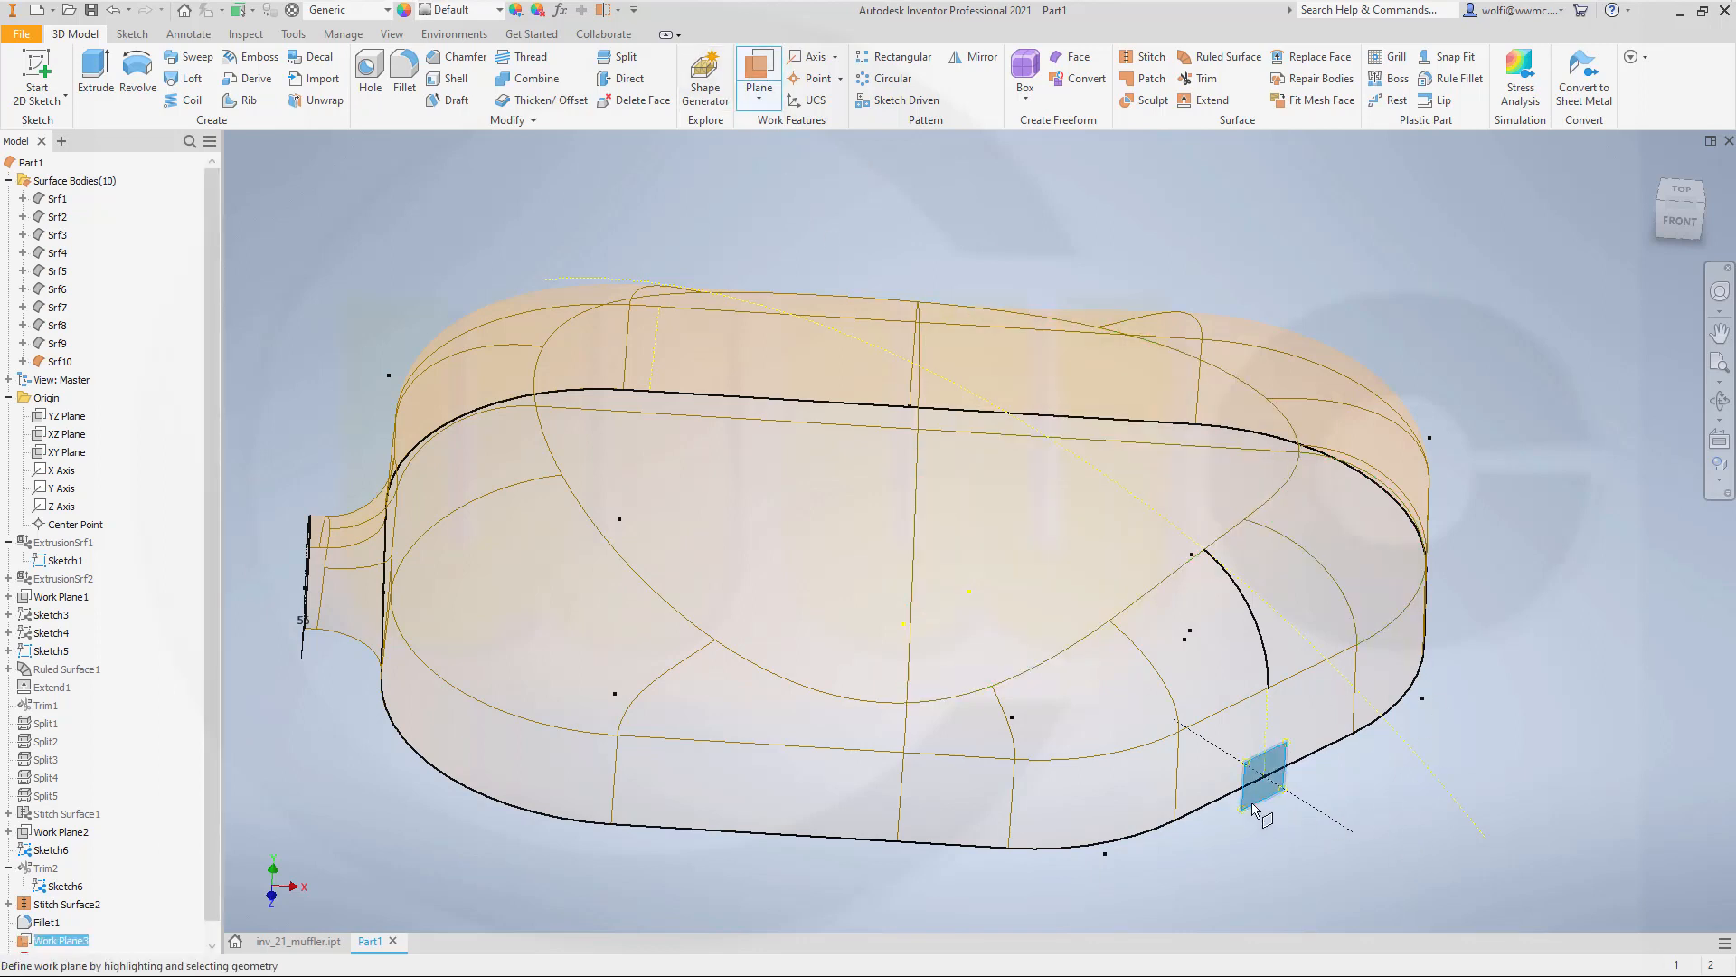
drag(1246, 804, 1351, 834)
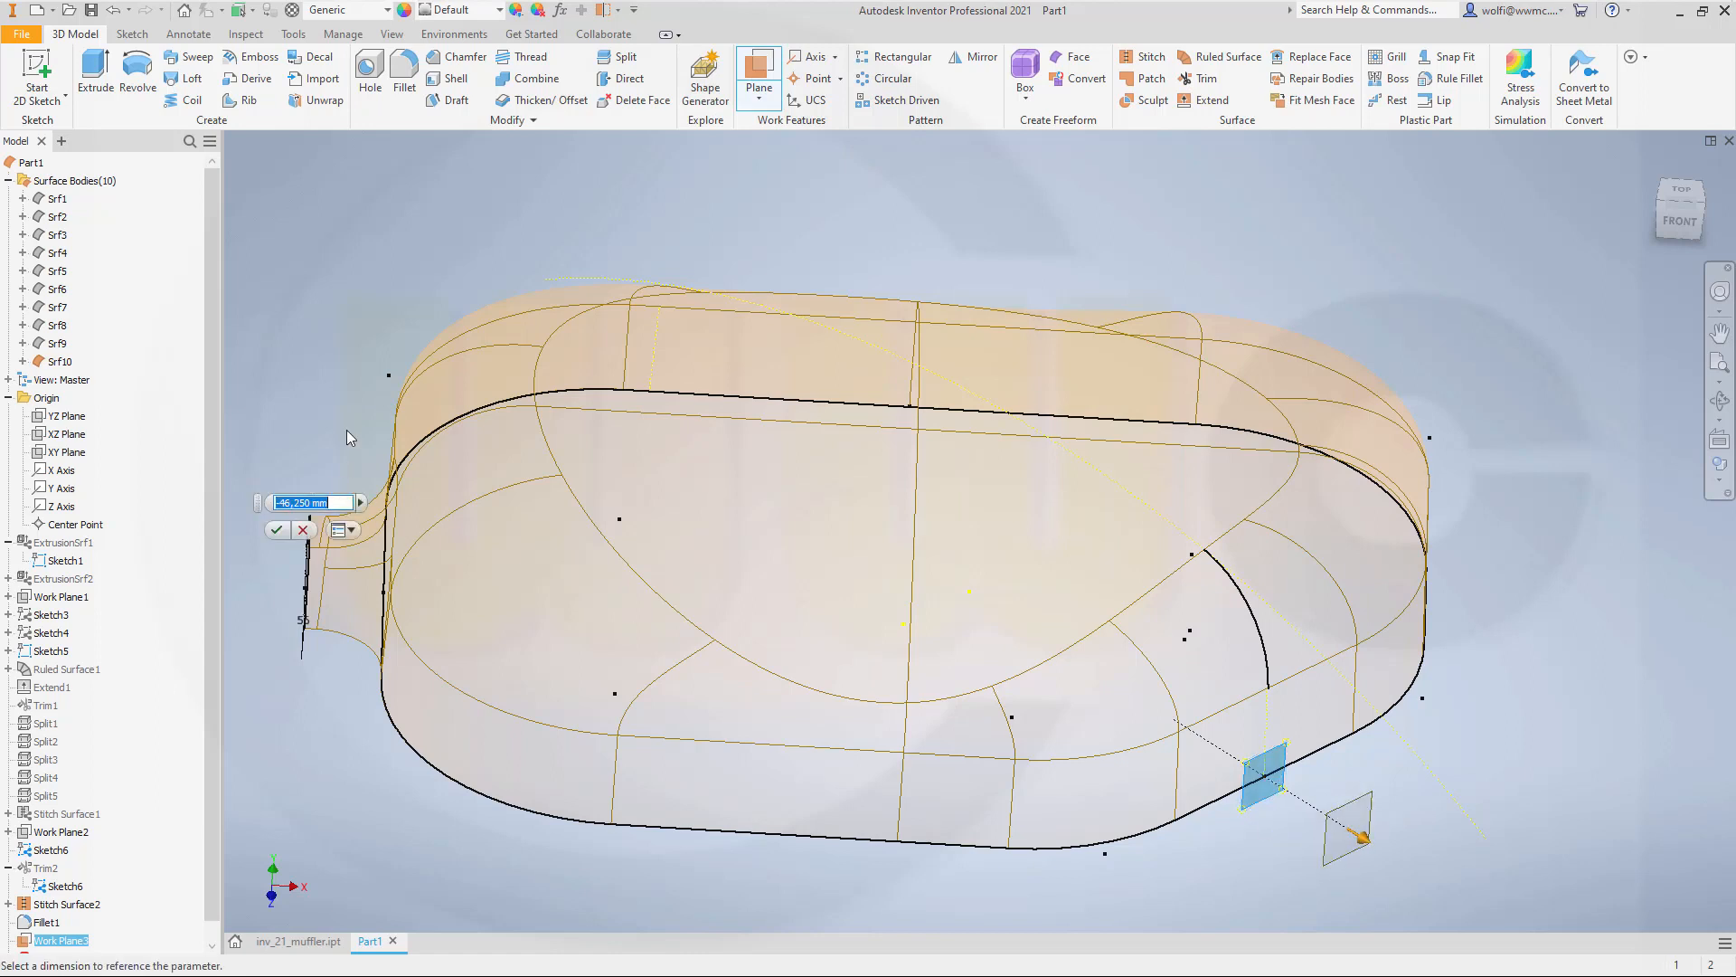
text(-30)
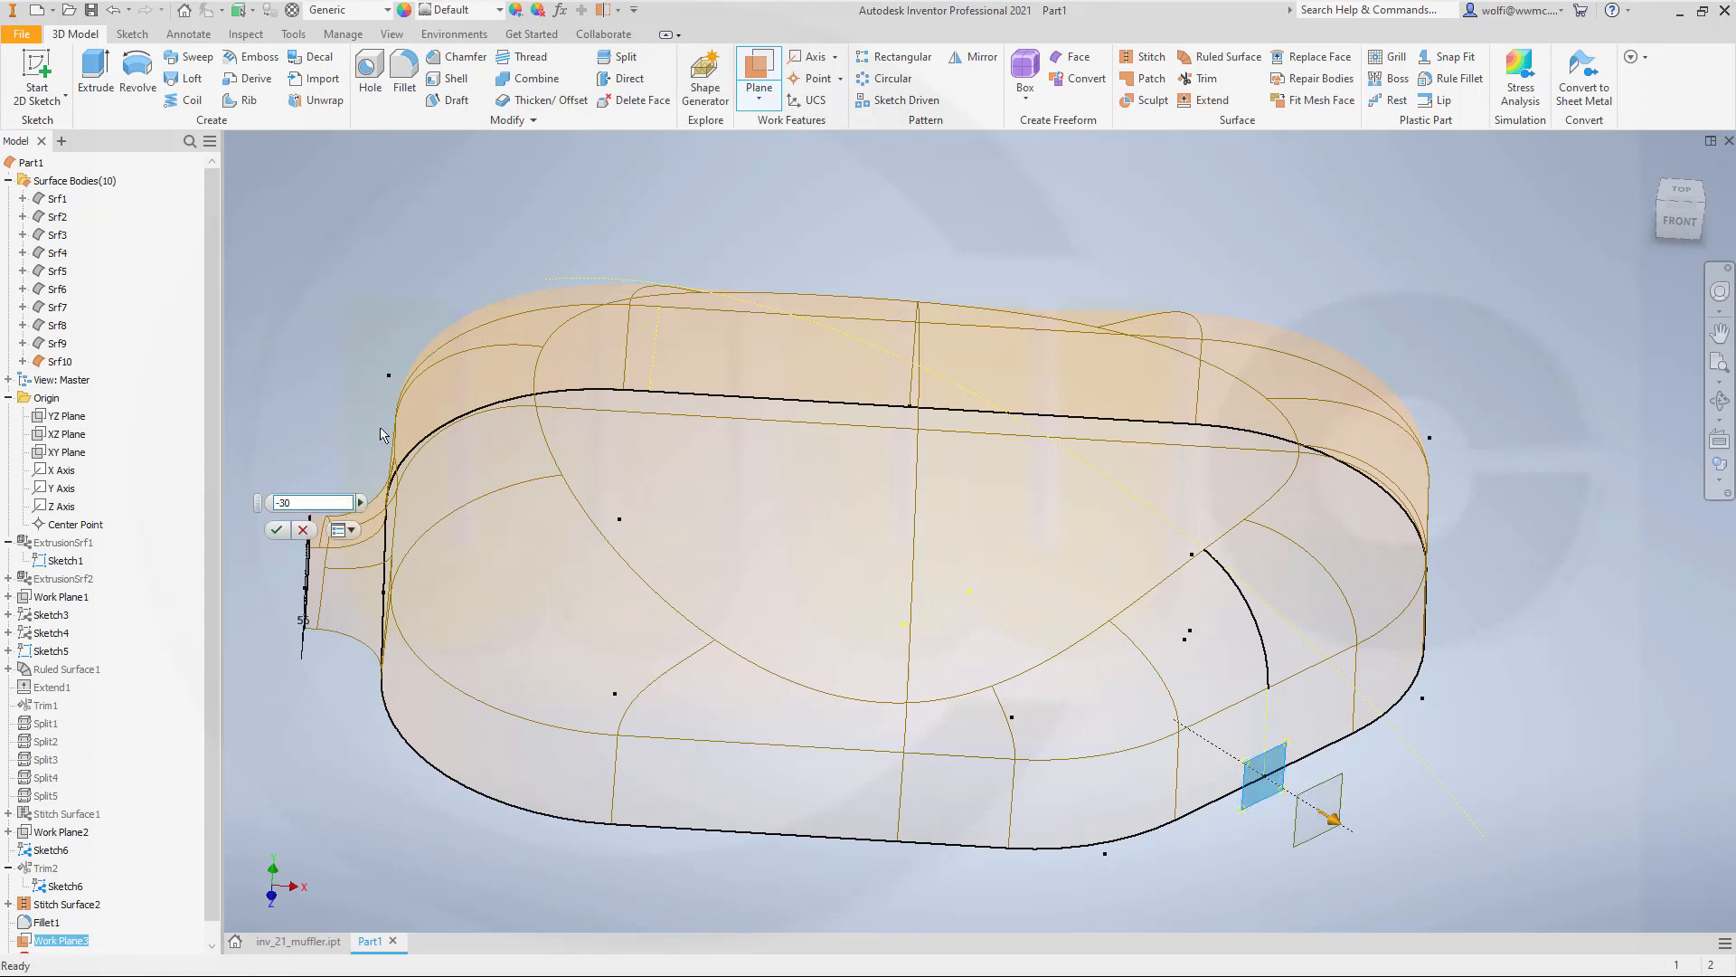
key(Return)
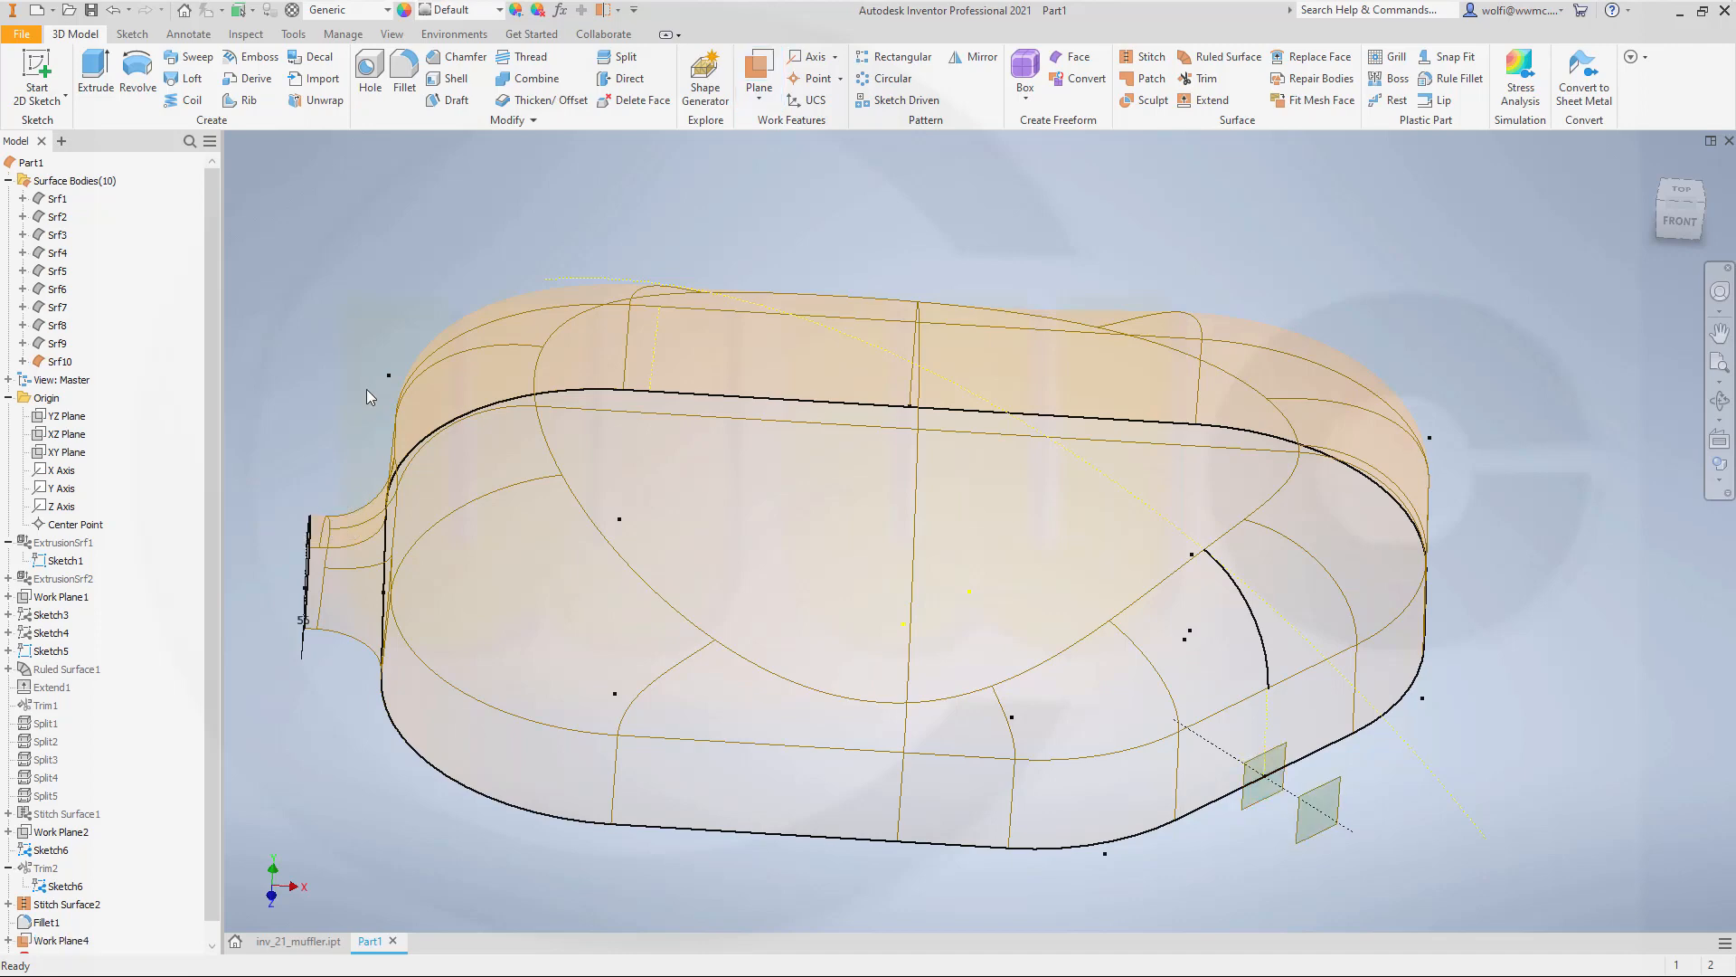
Sketch a 106 mm diameter circle centred on the sketch origin of the outer offset plane and finish the sketch.
click(37, 71)
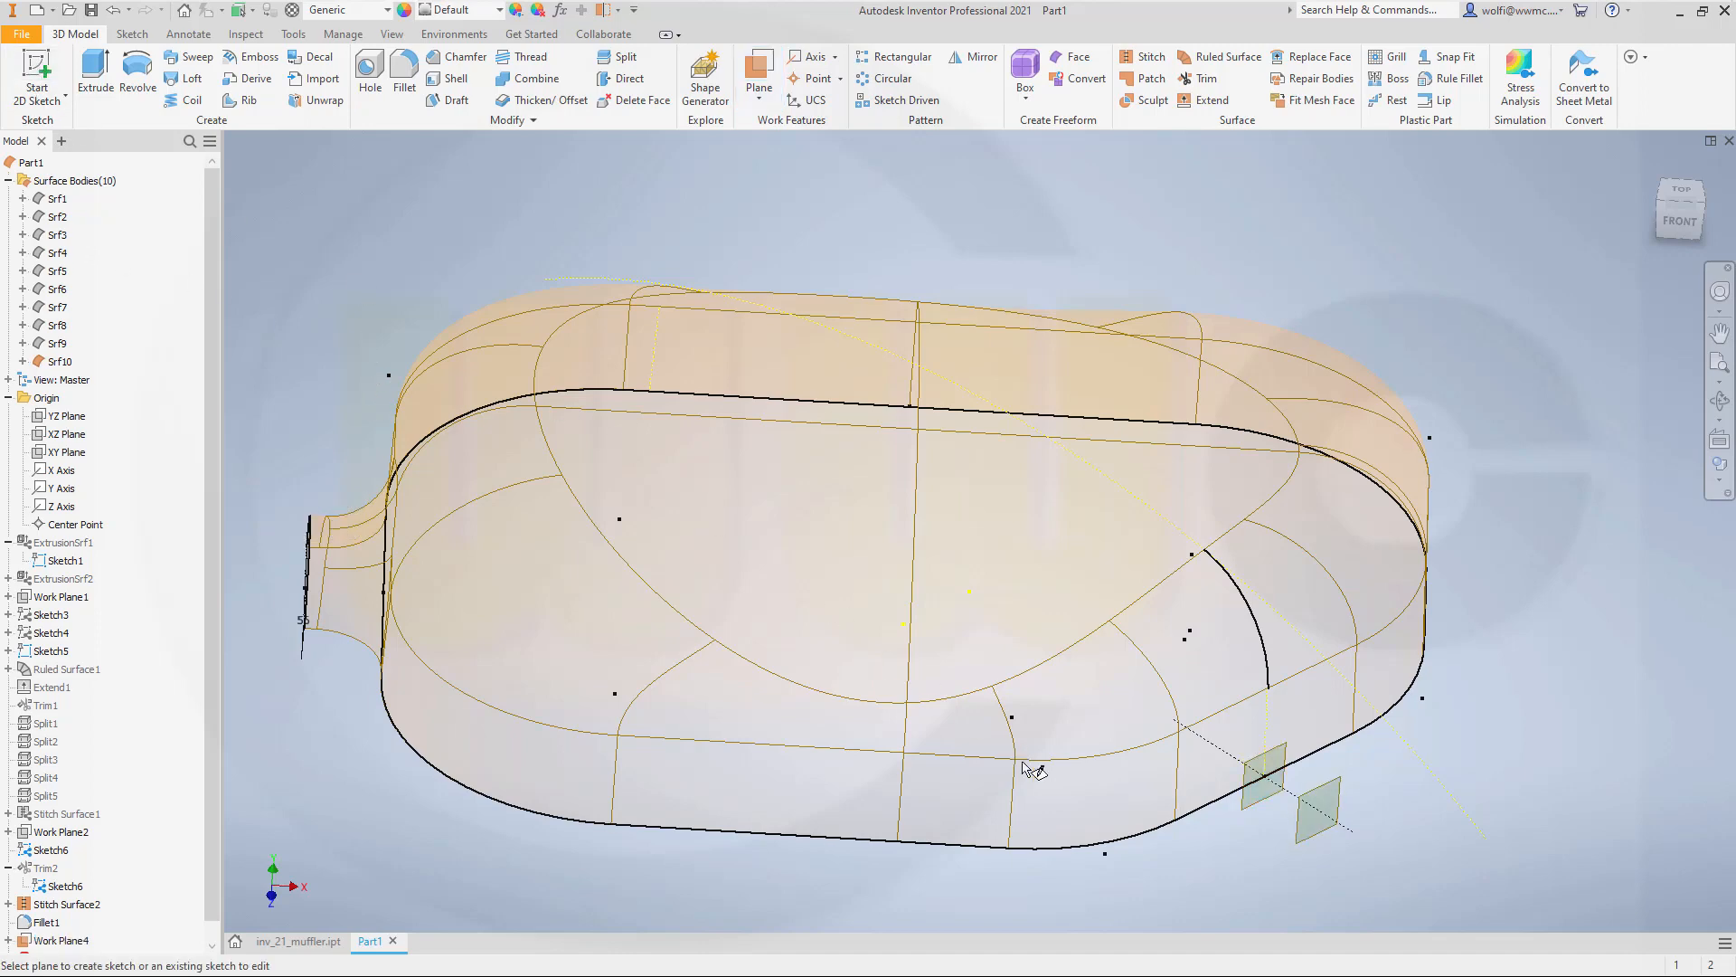
click(1320, 832)
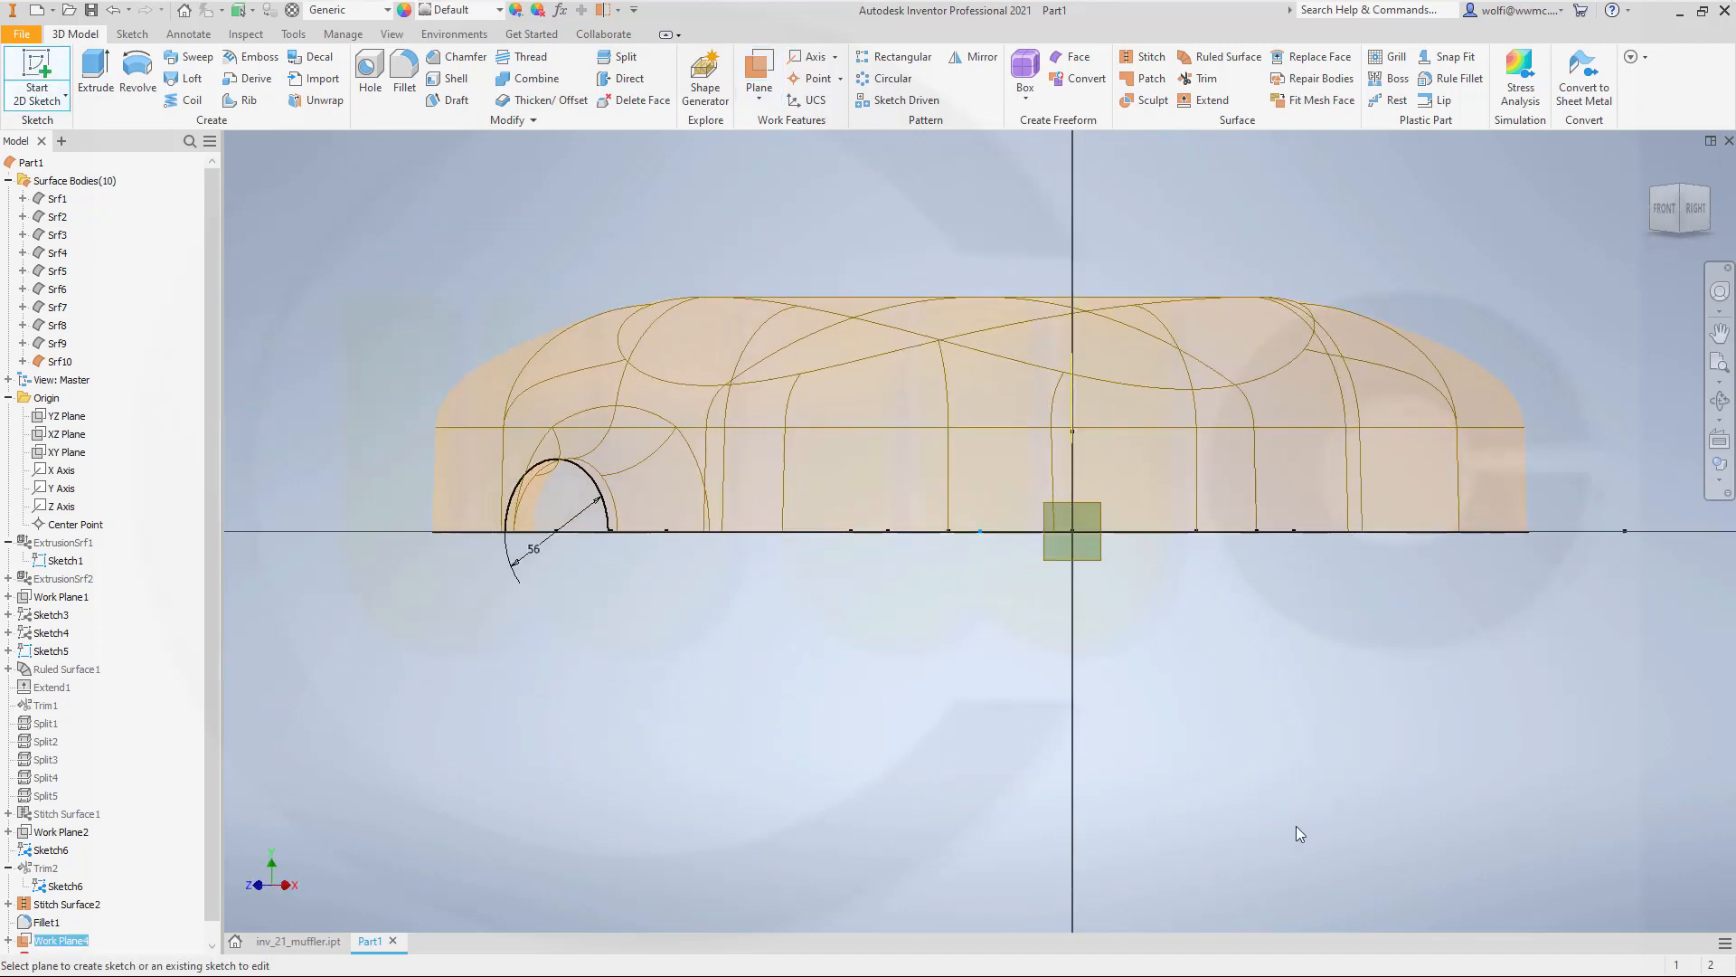
click(138, 65)
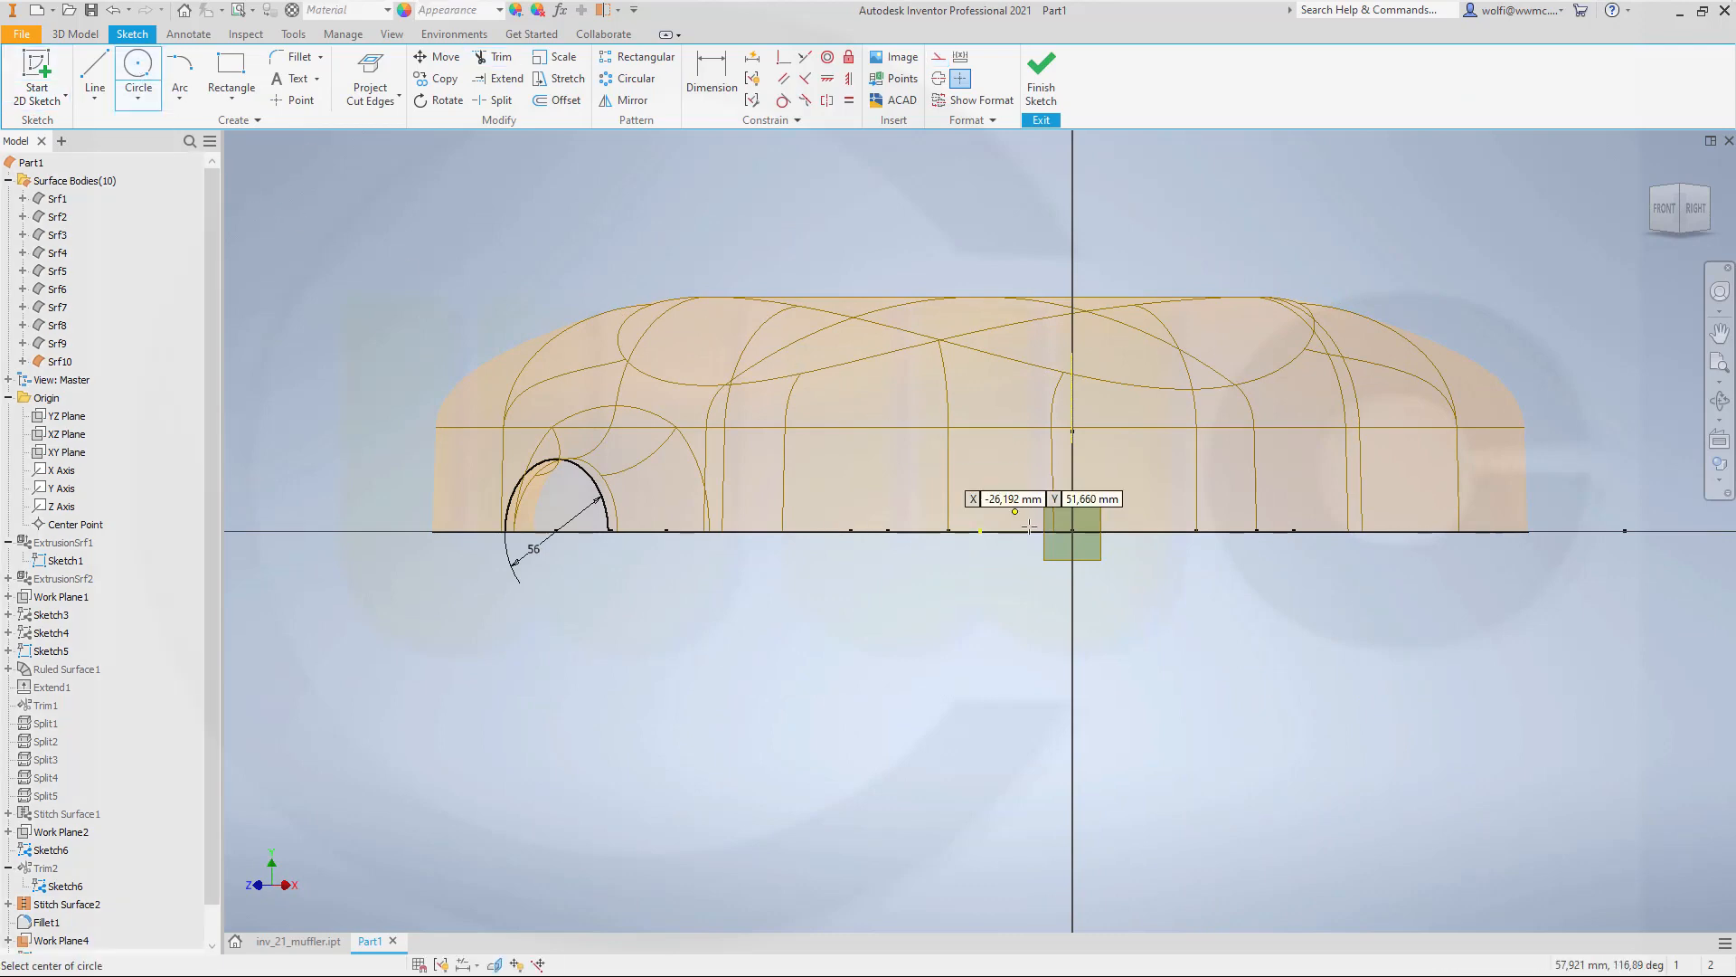
click(1073, 530)
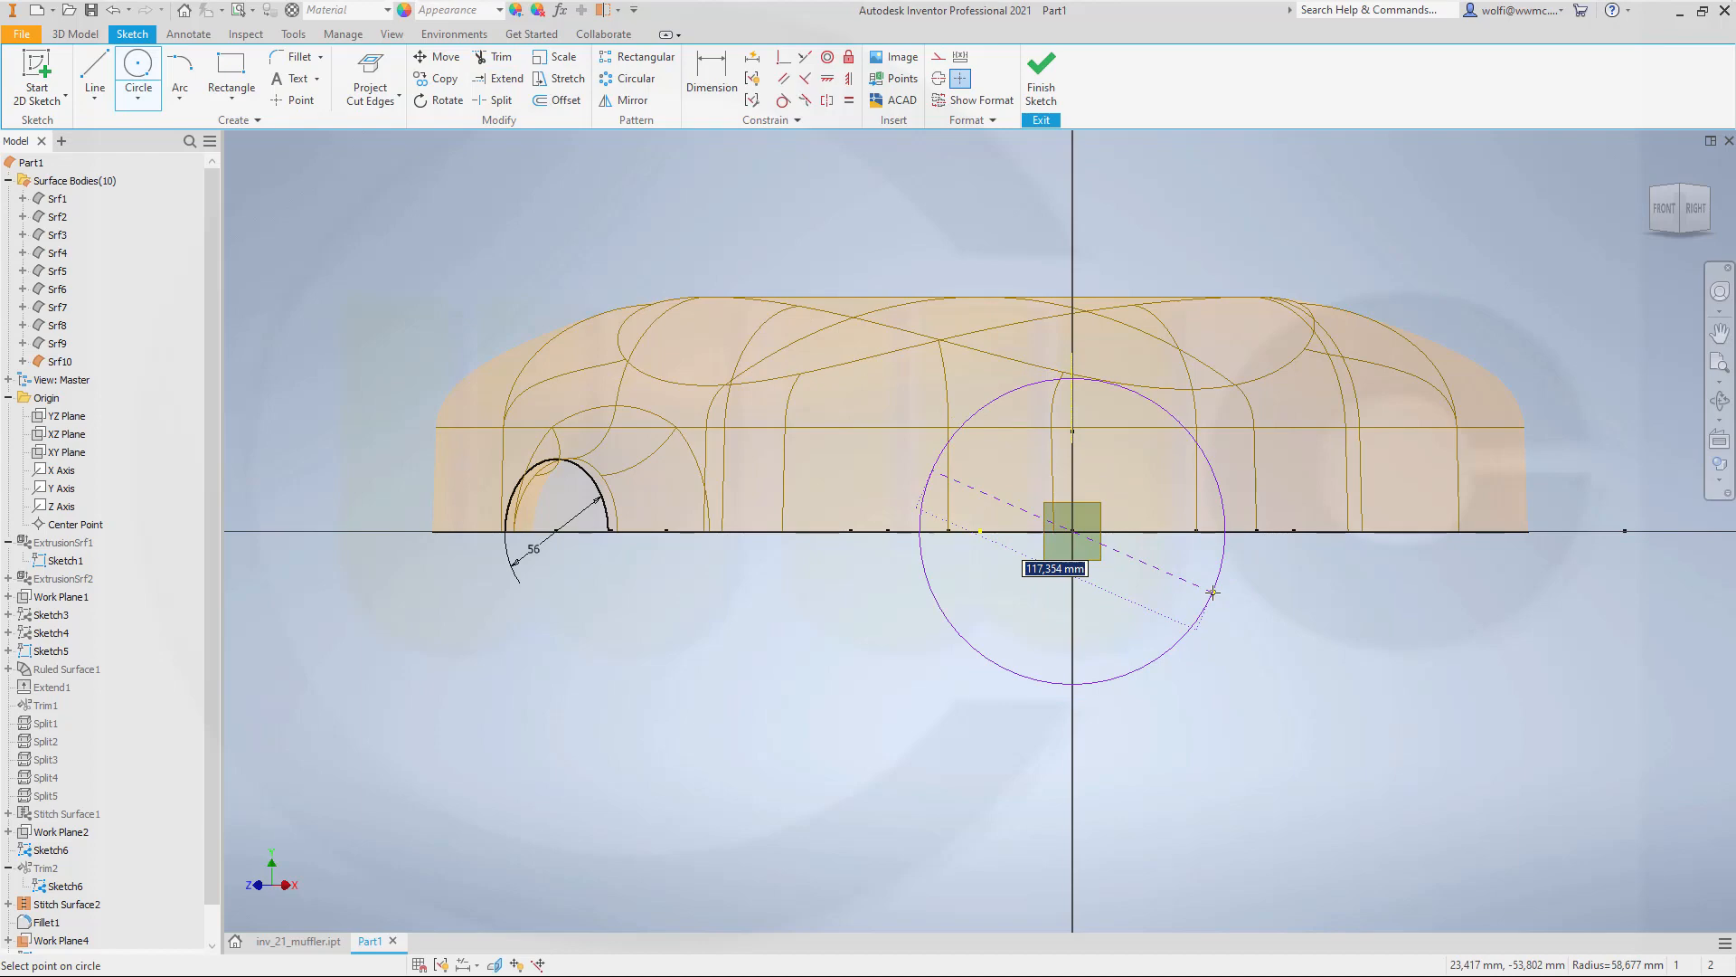
text(106)
key(Return)
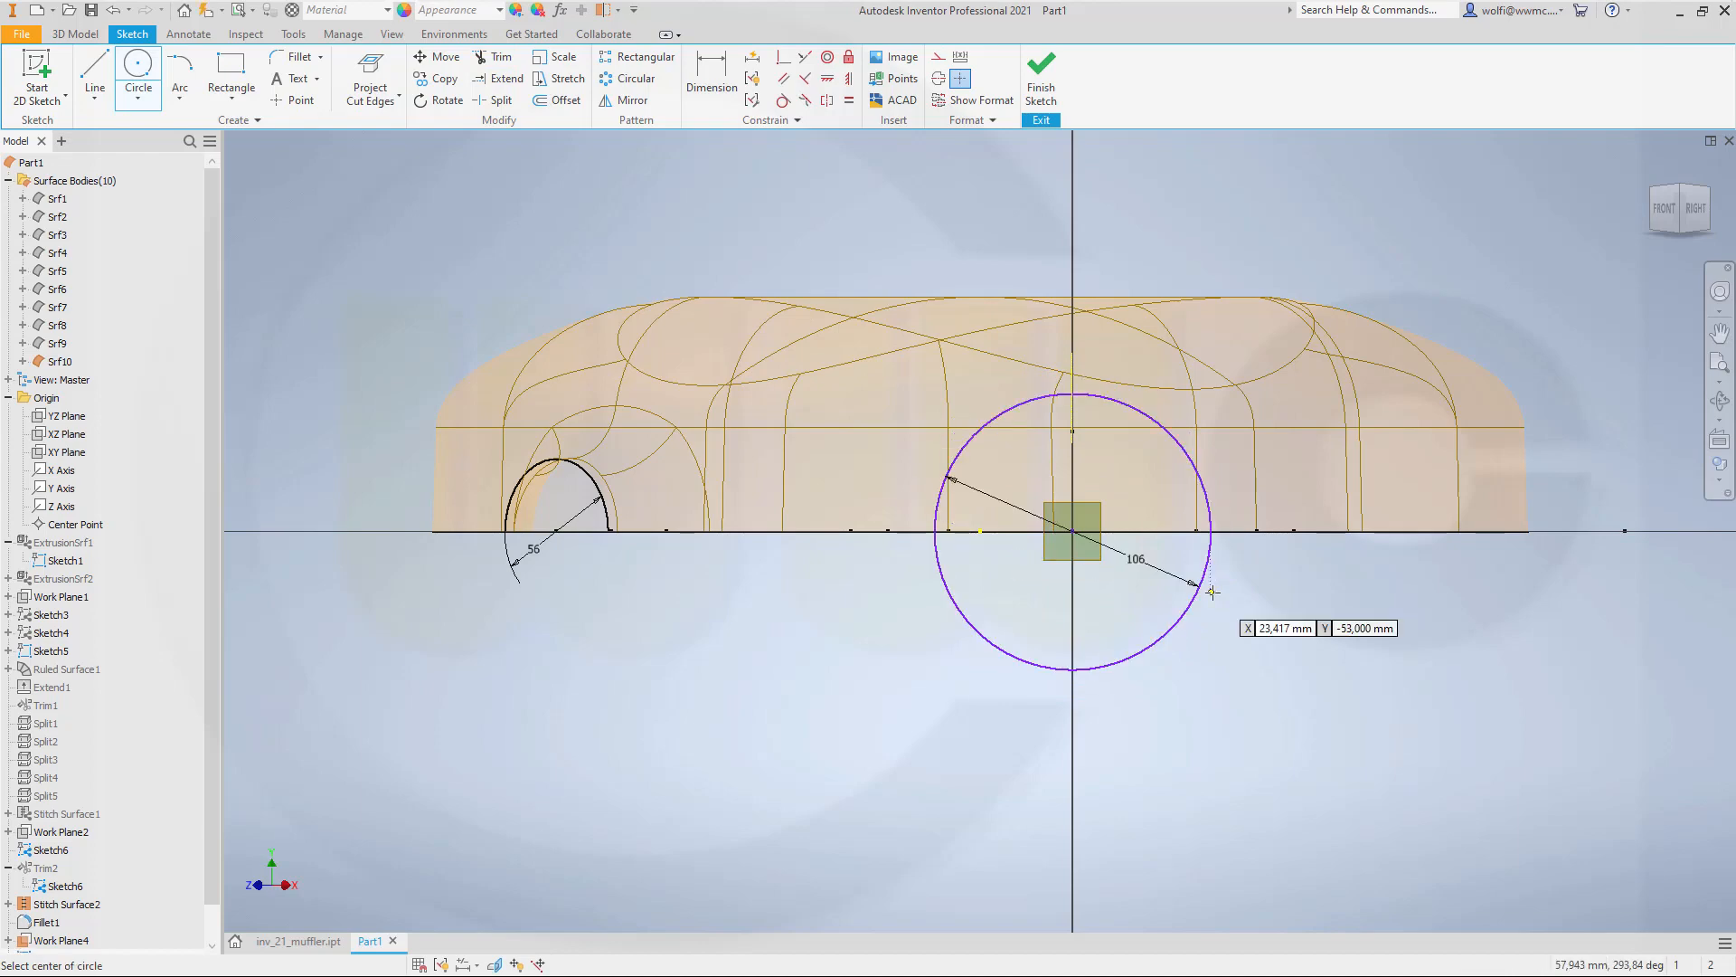
click(1044, 91)
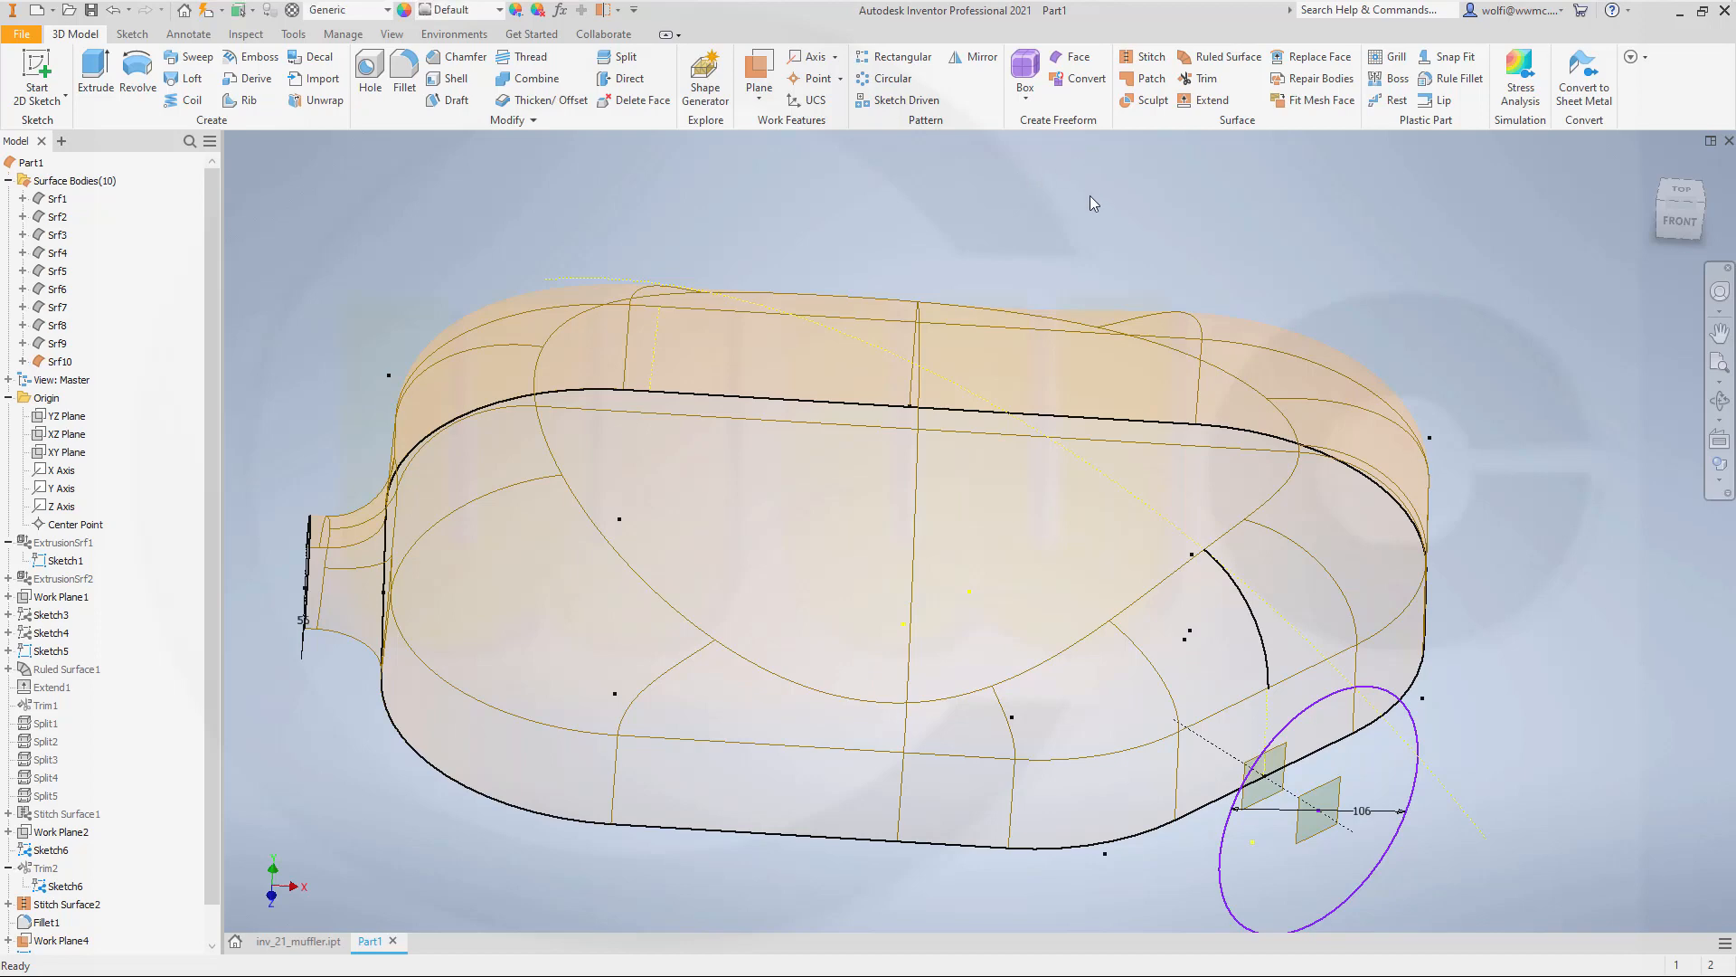
Trim the muffler surface with the 106 mm circle, removing the semicircular wall area inside it.
click(1201, 79)
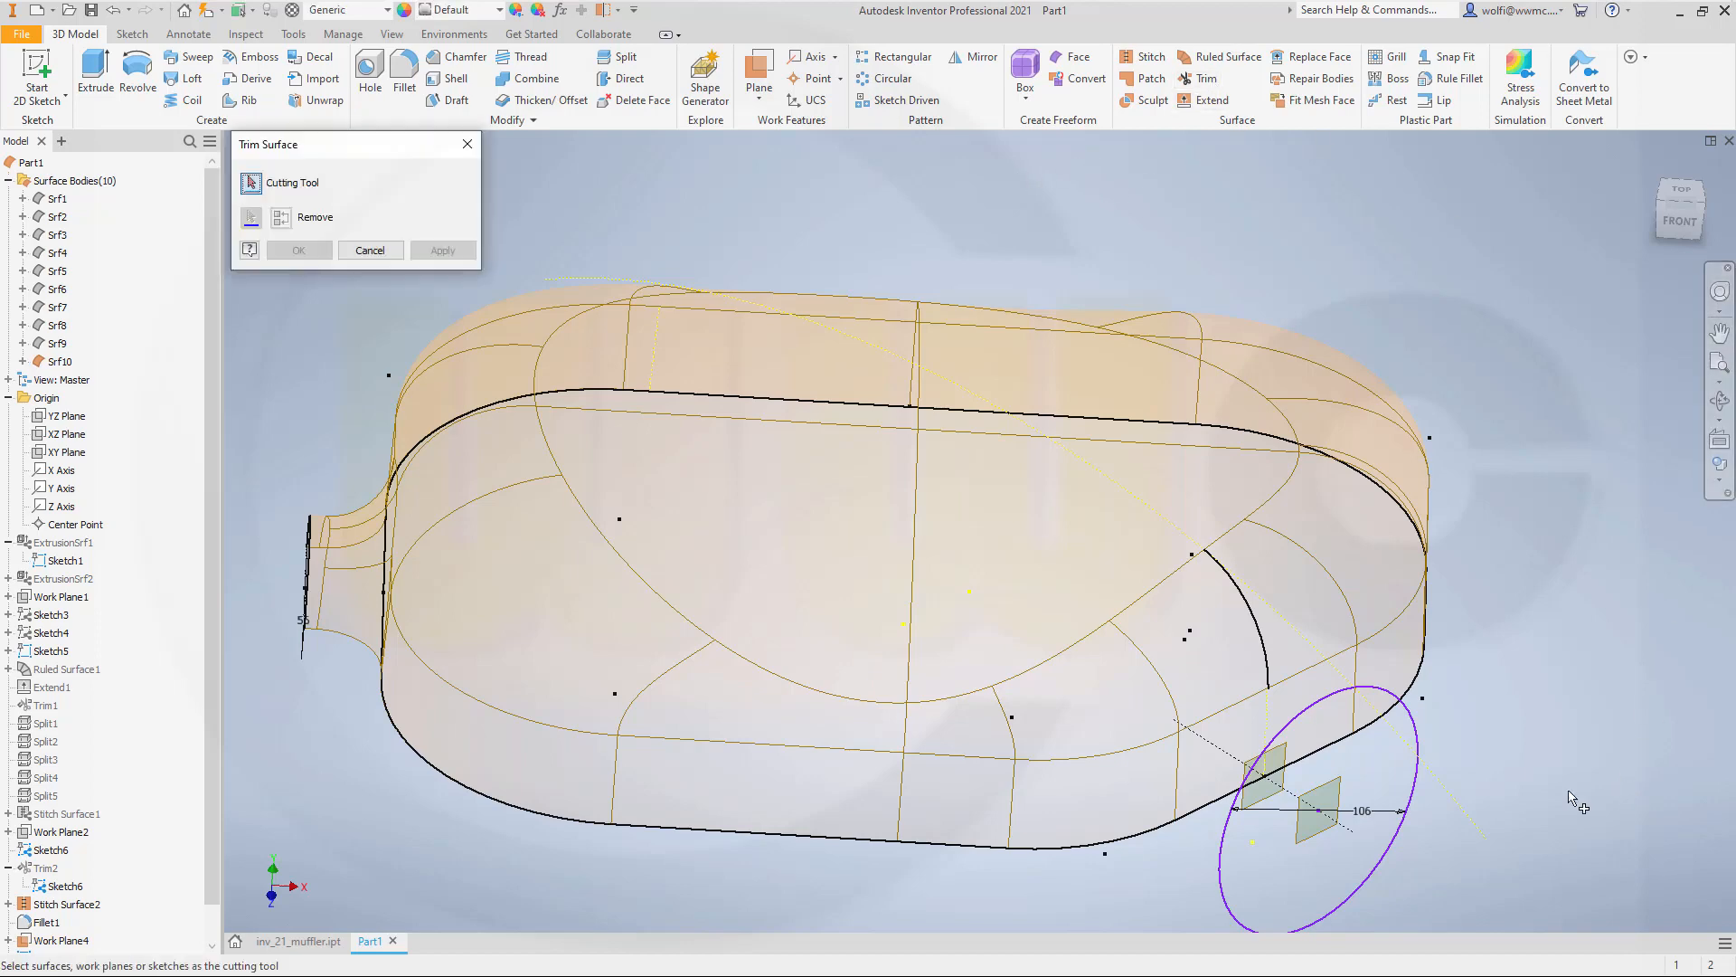
click(1416, 794)
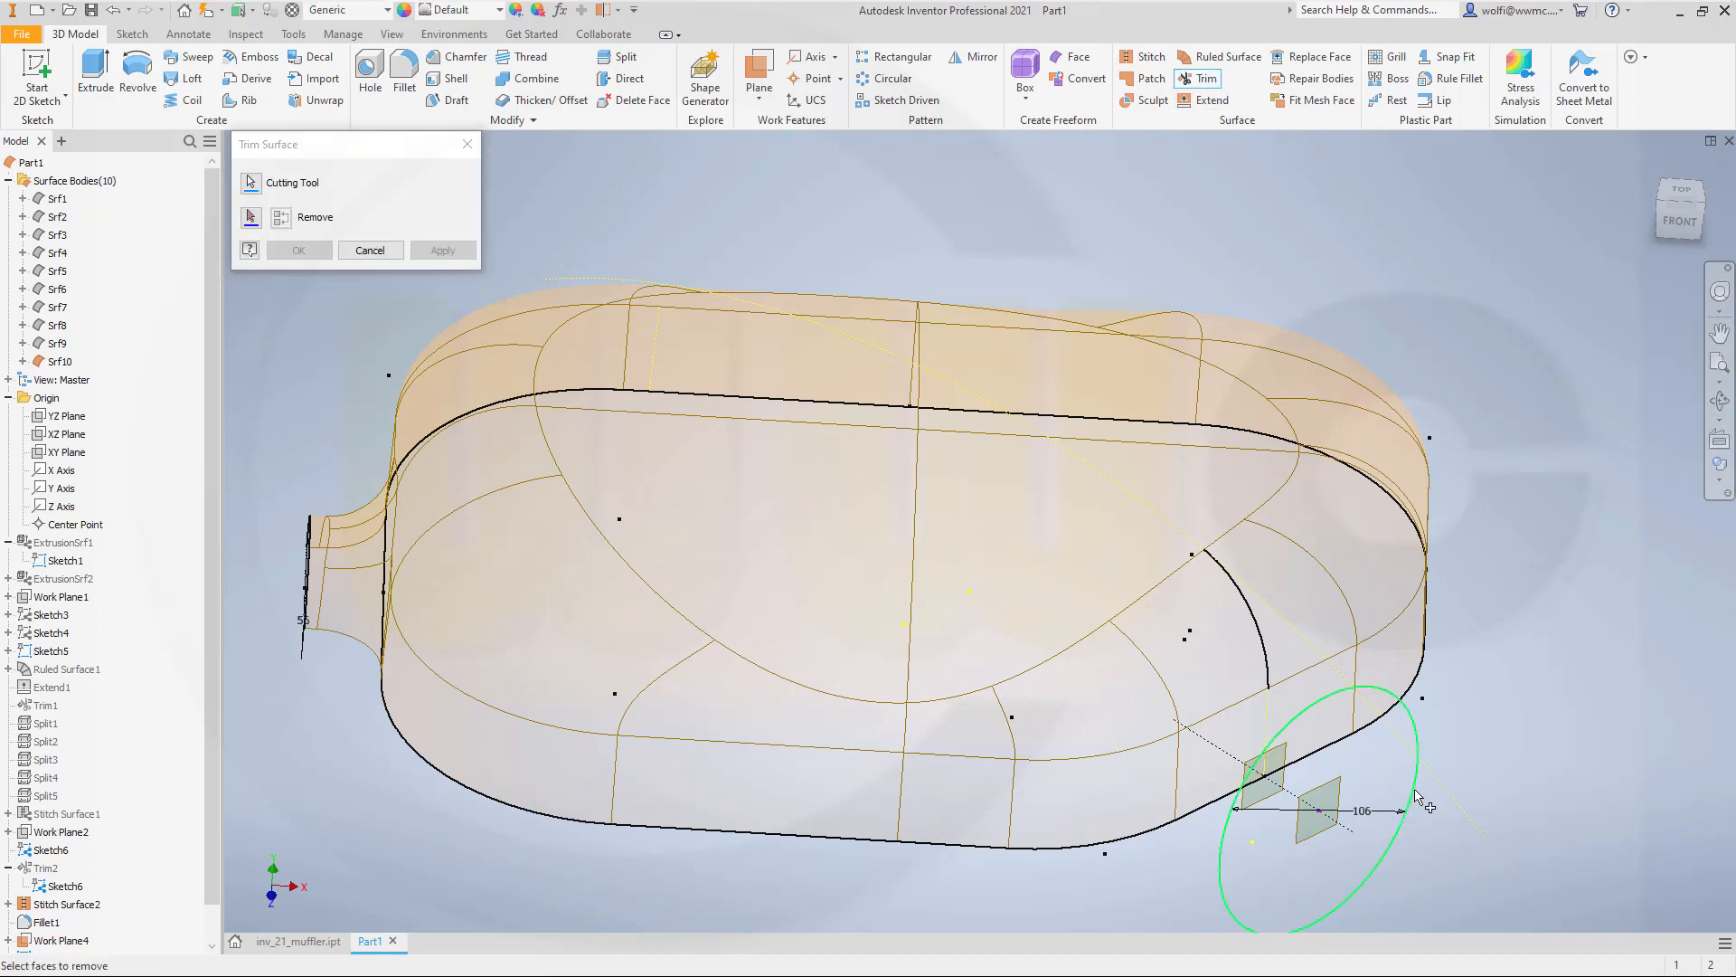
click(1317, 750)
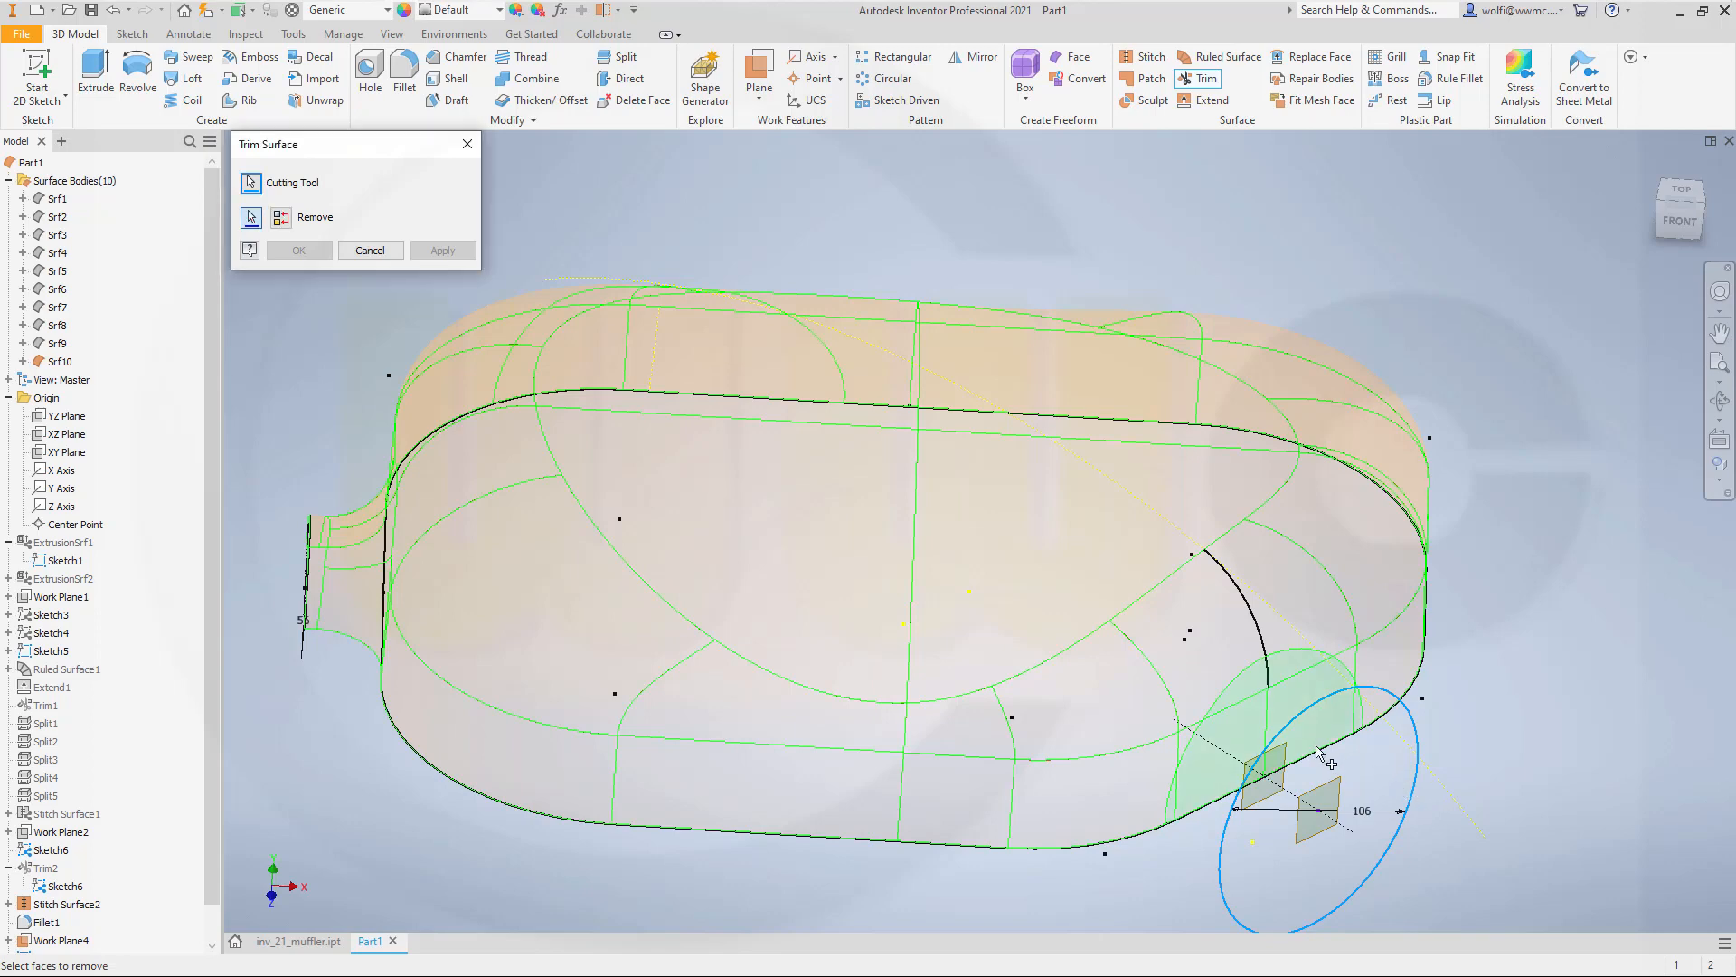
click(303, 250)
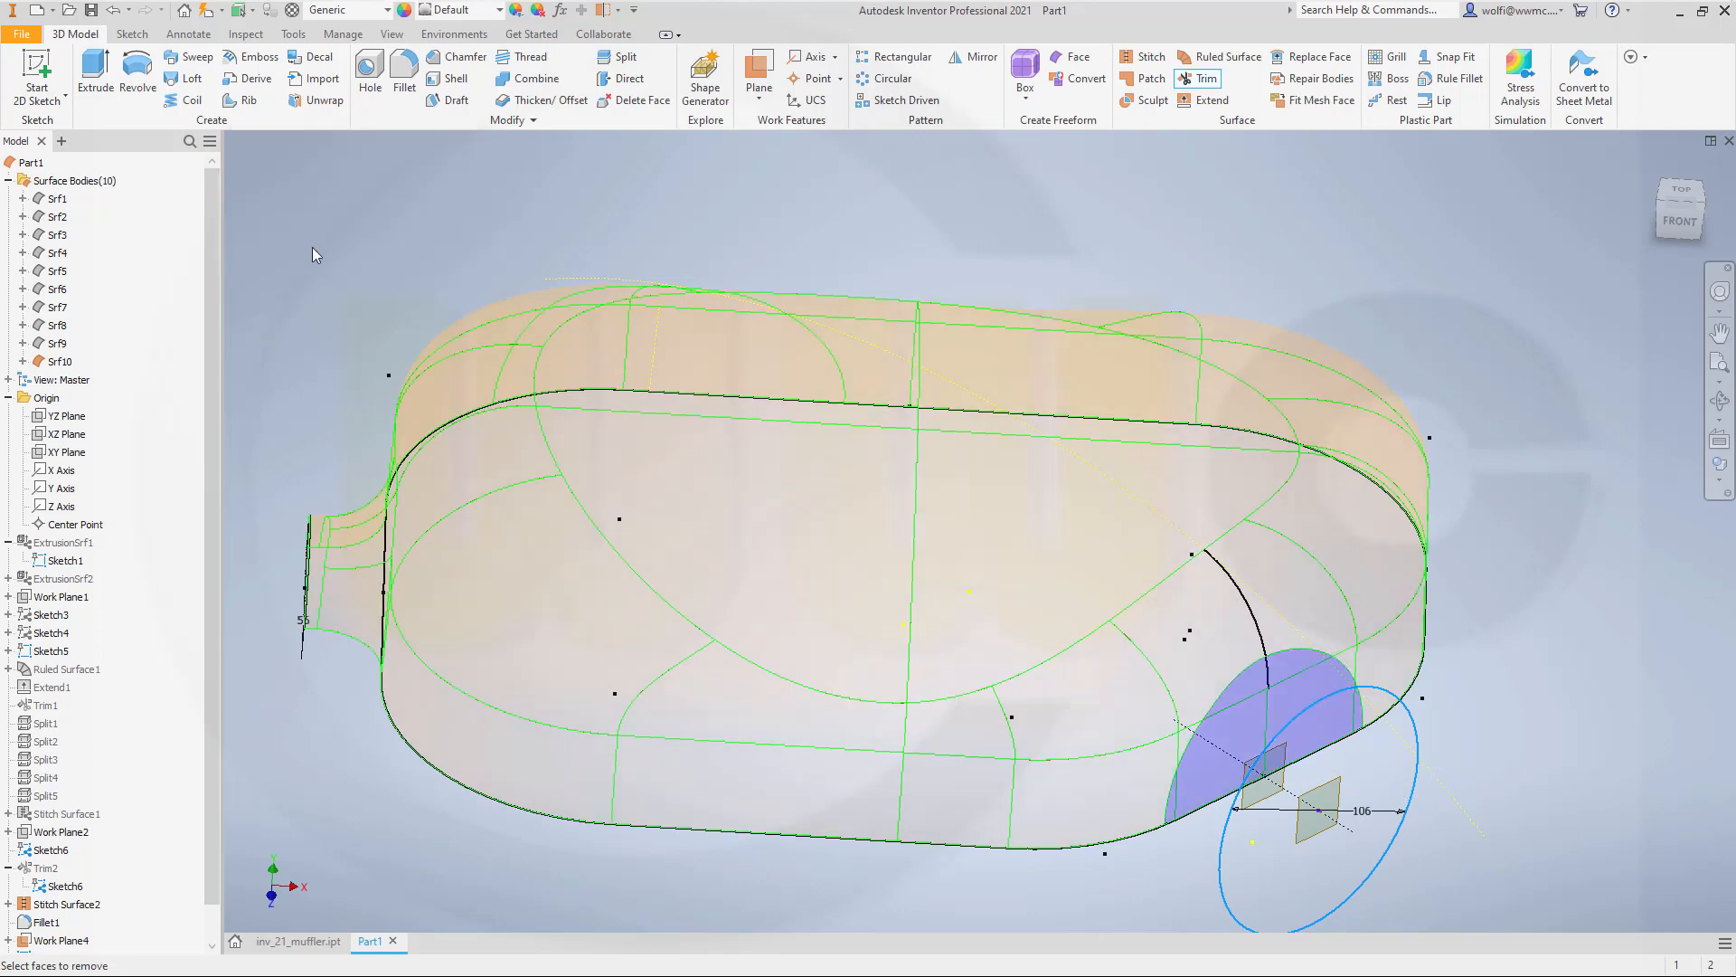
Start a sketch on the outer offset plane and draw a 56 mm diameter circle centred on the origin.
shift+middle_drag(866, 365, 1253, 679)
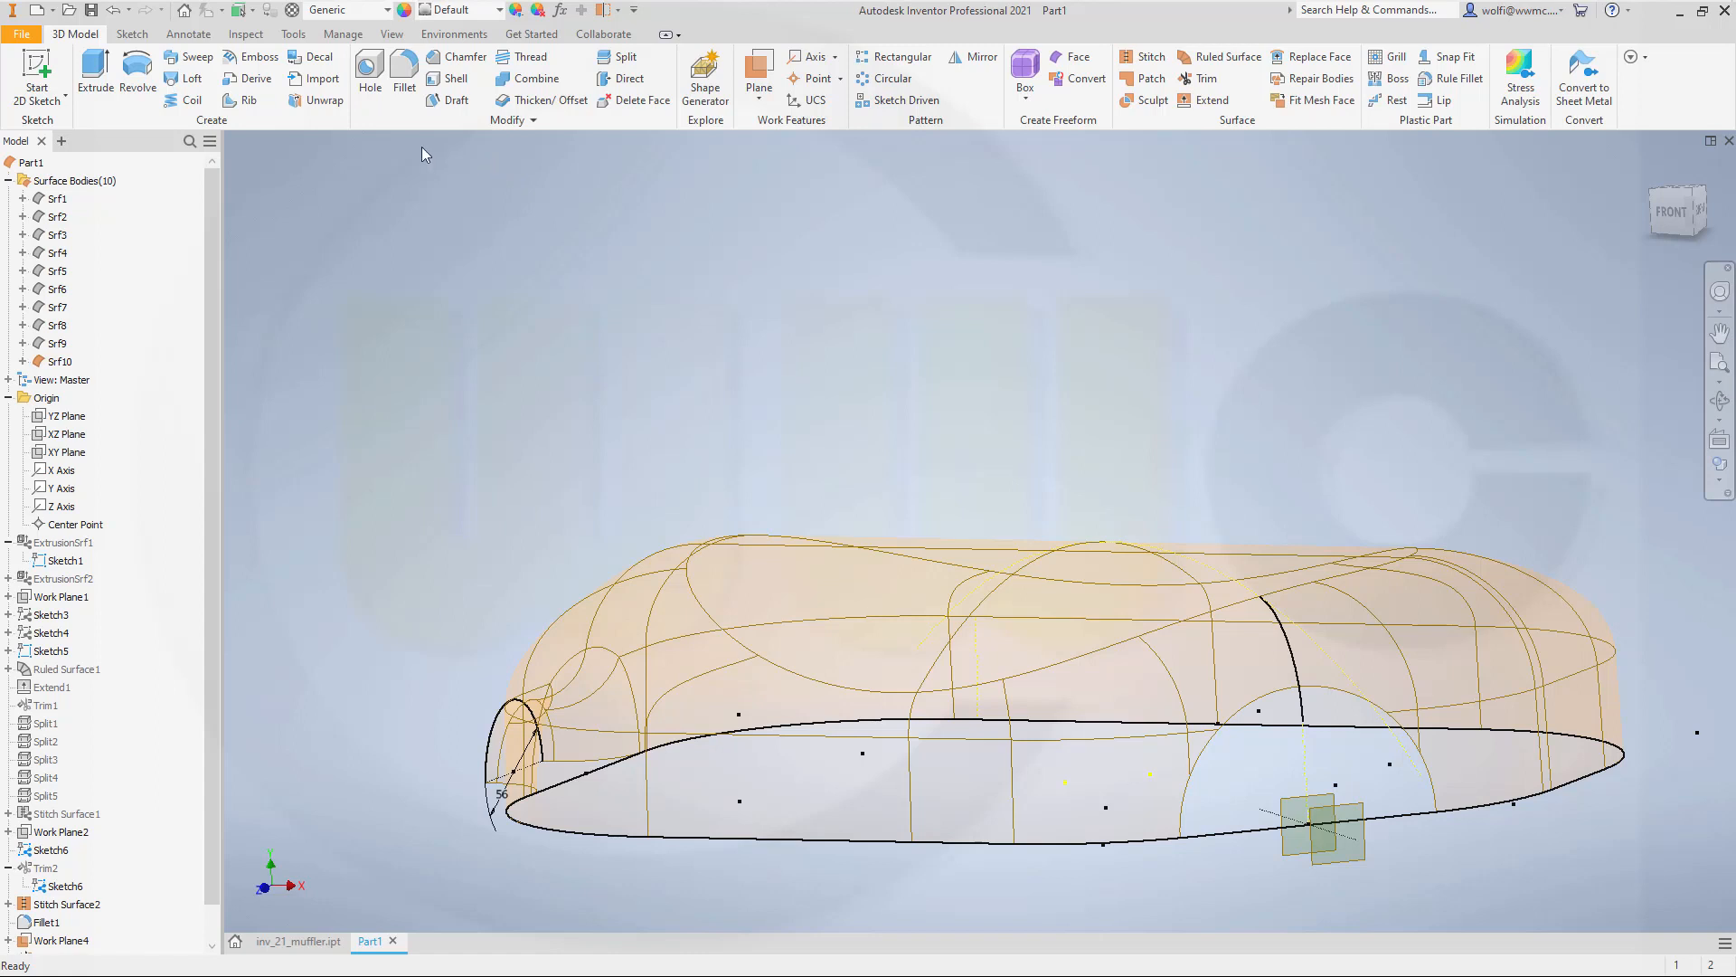
click(36, 73)
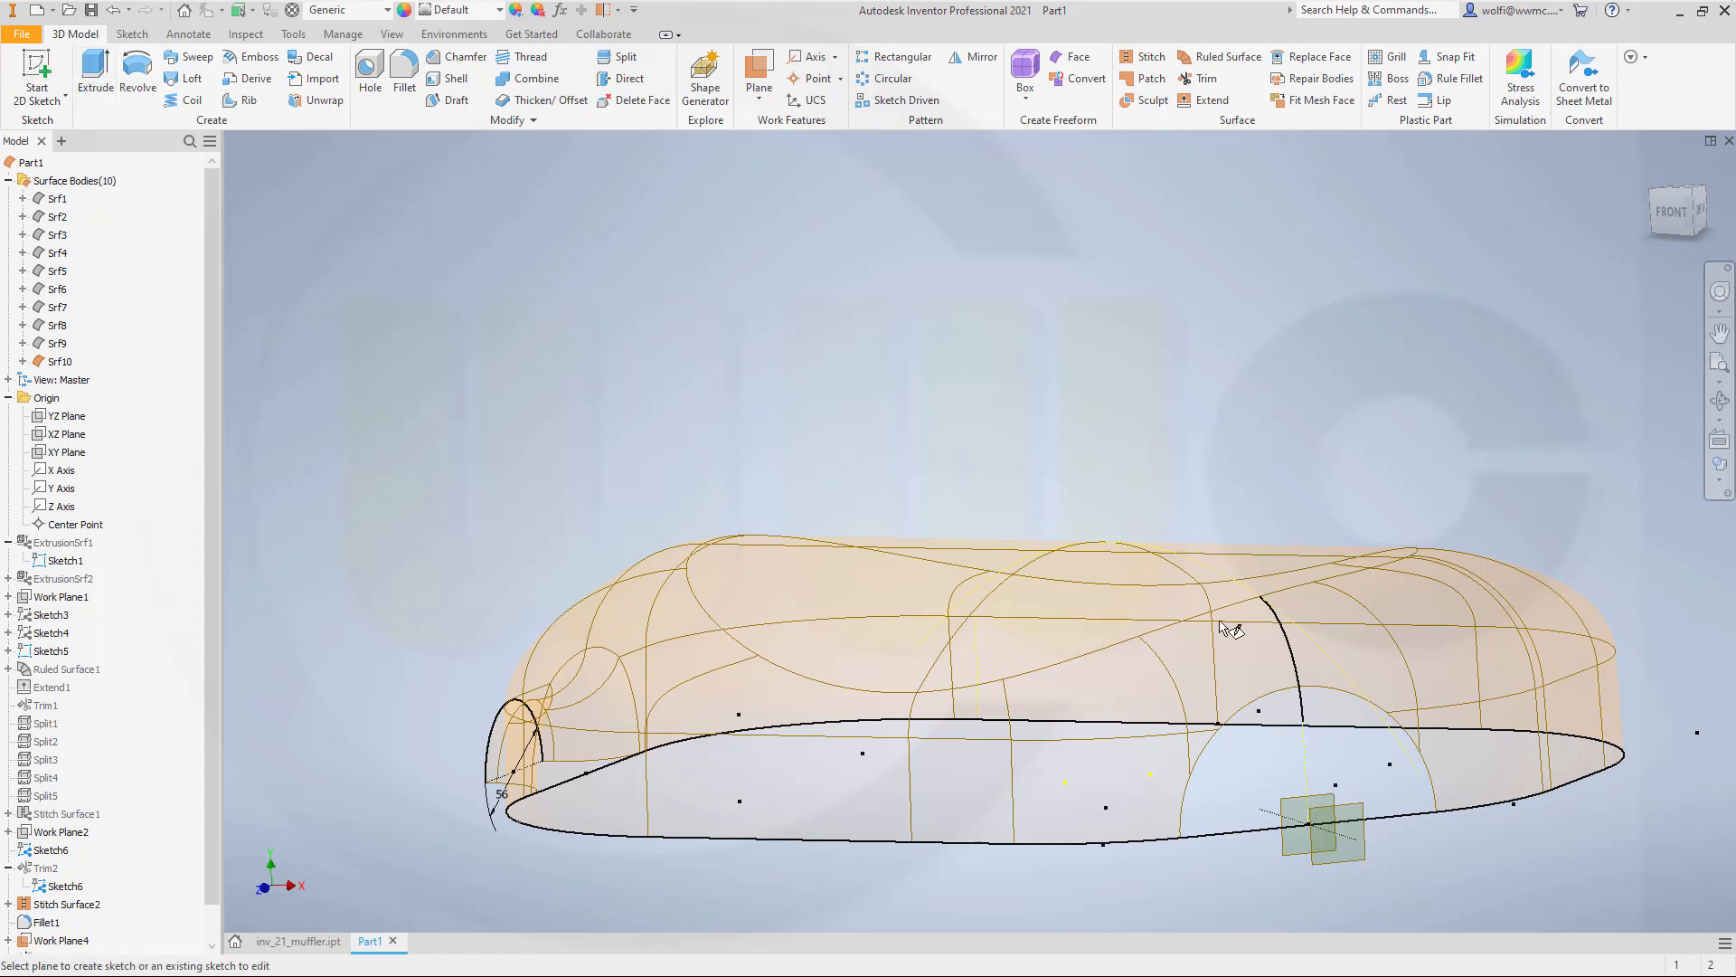
click(1361, 850)
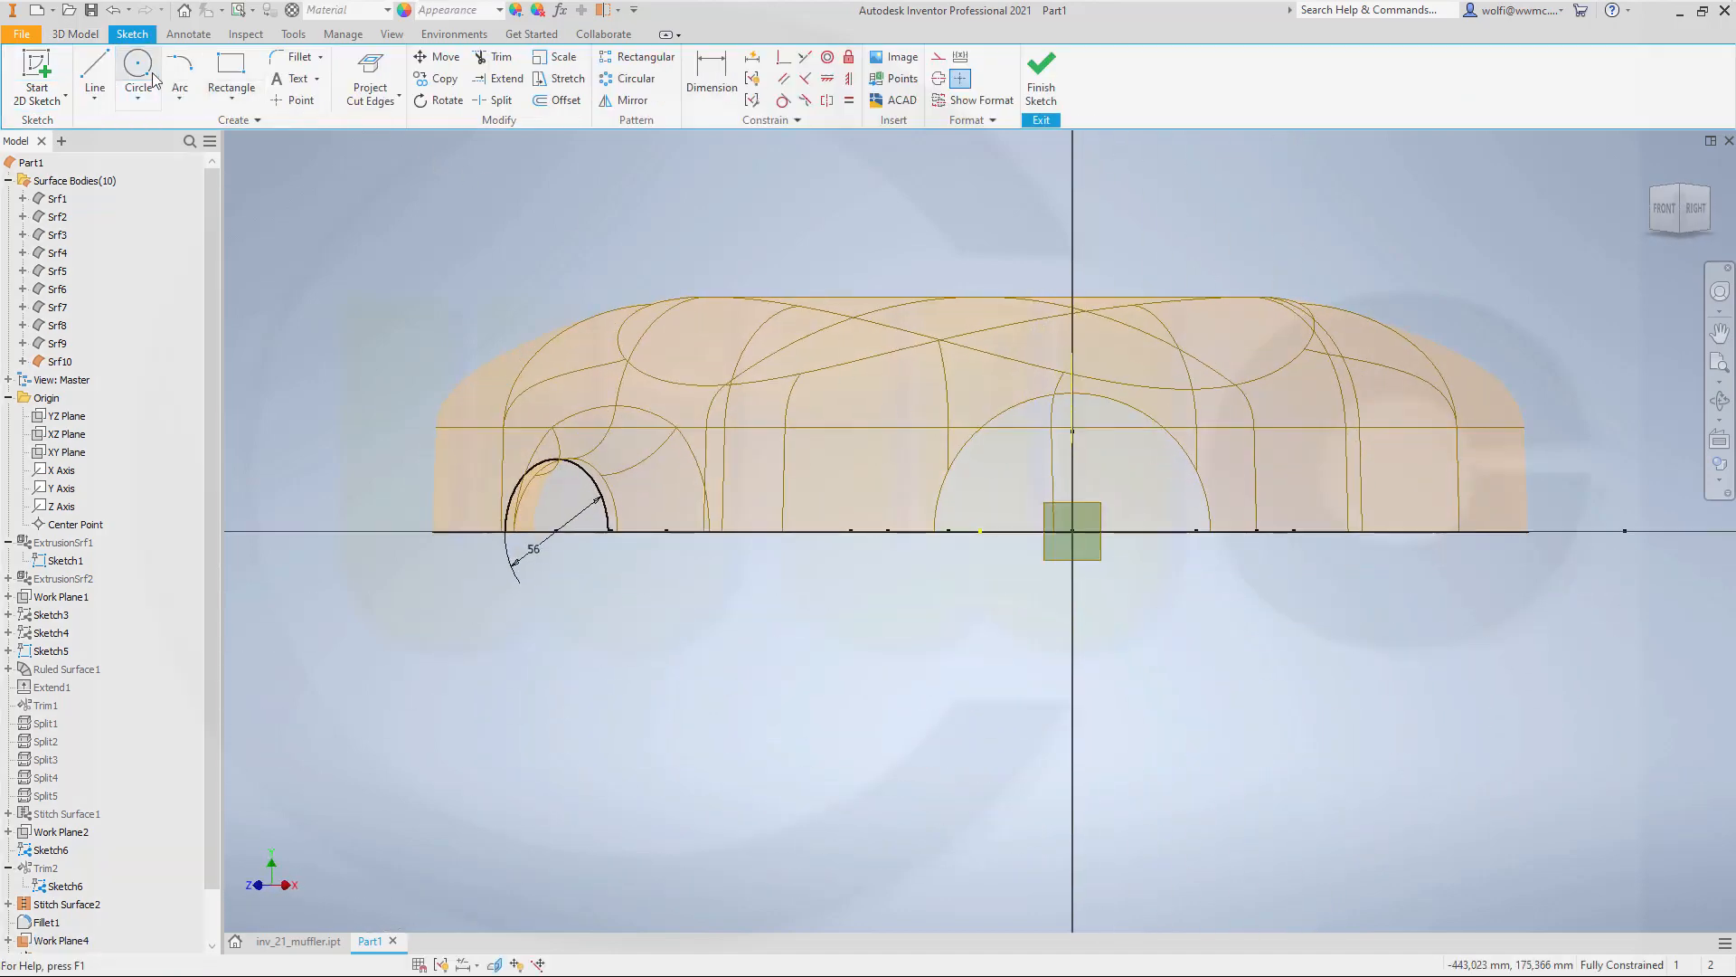
click(137, 72)
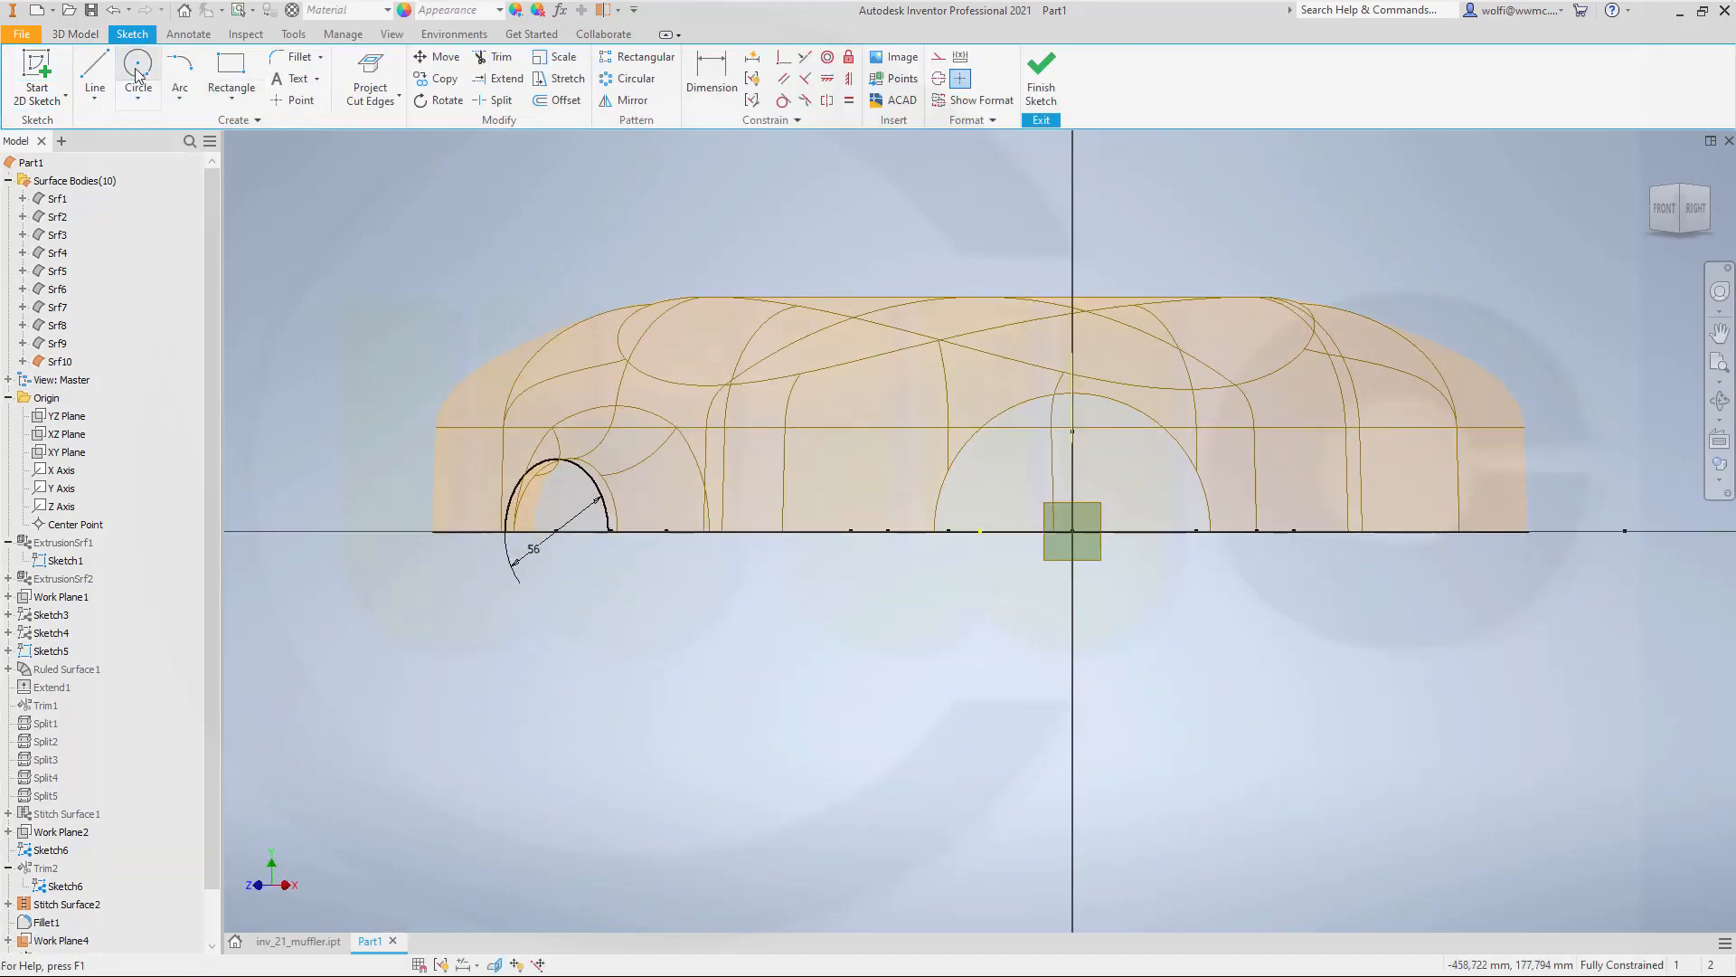
click(1076, 535)
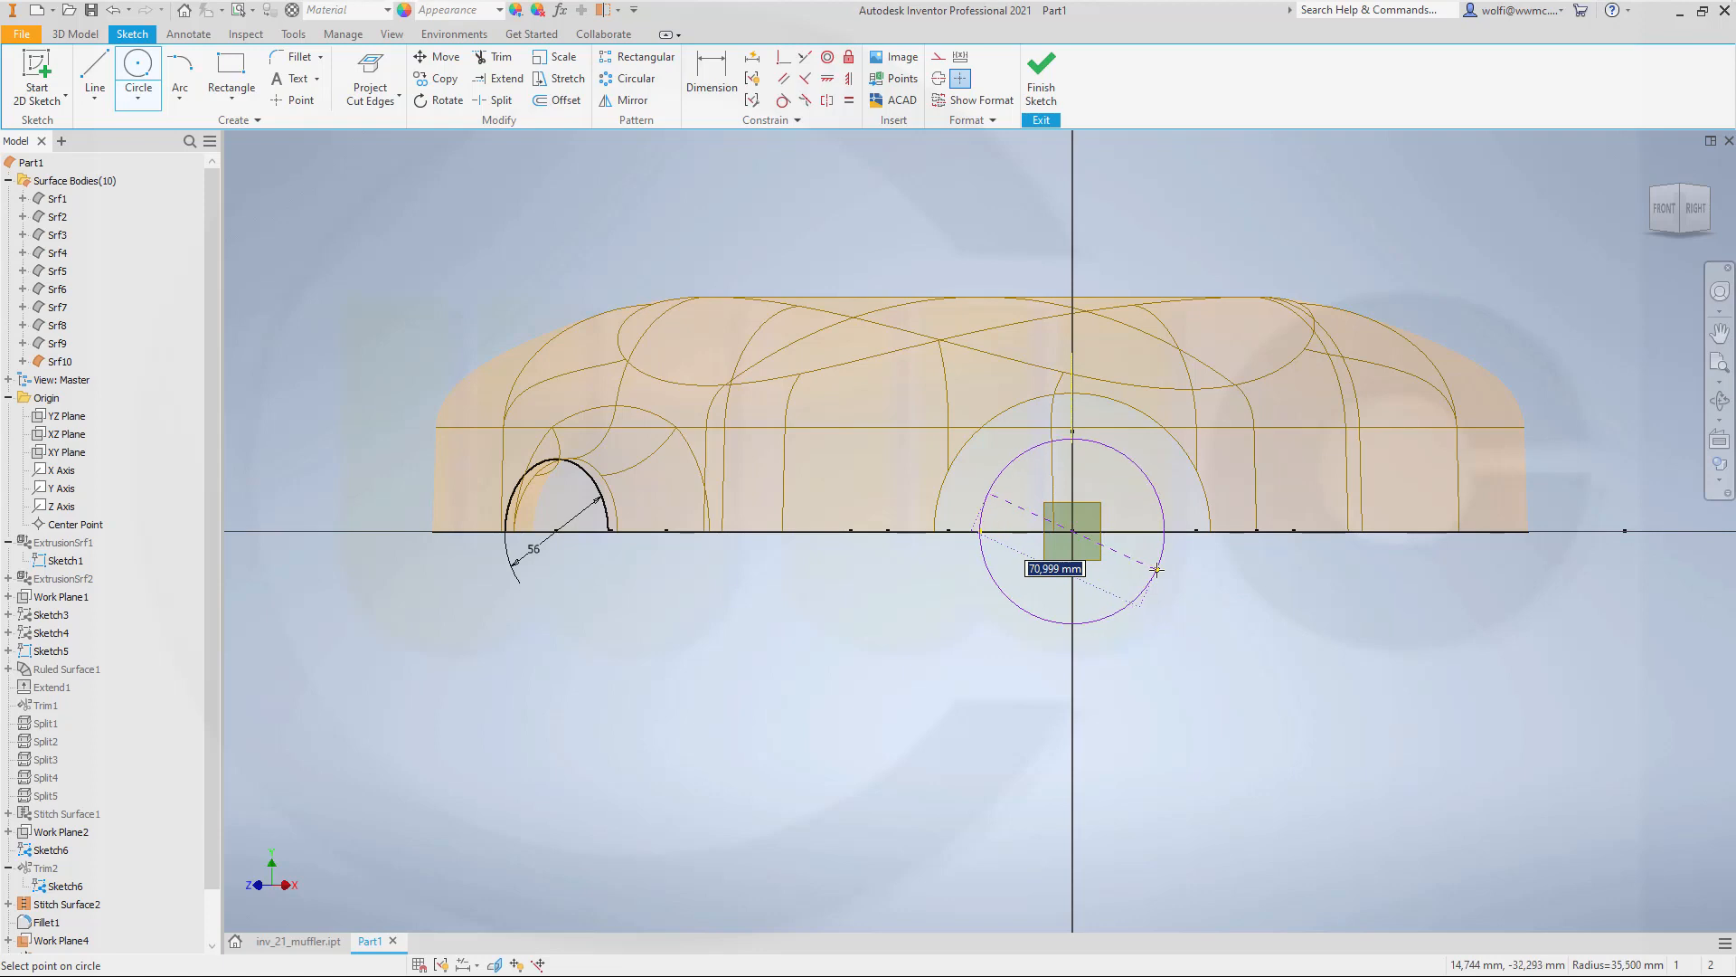
text(56)
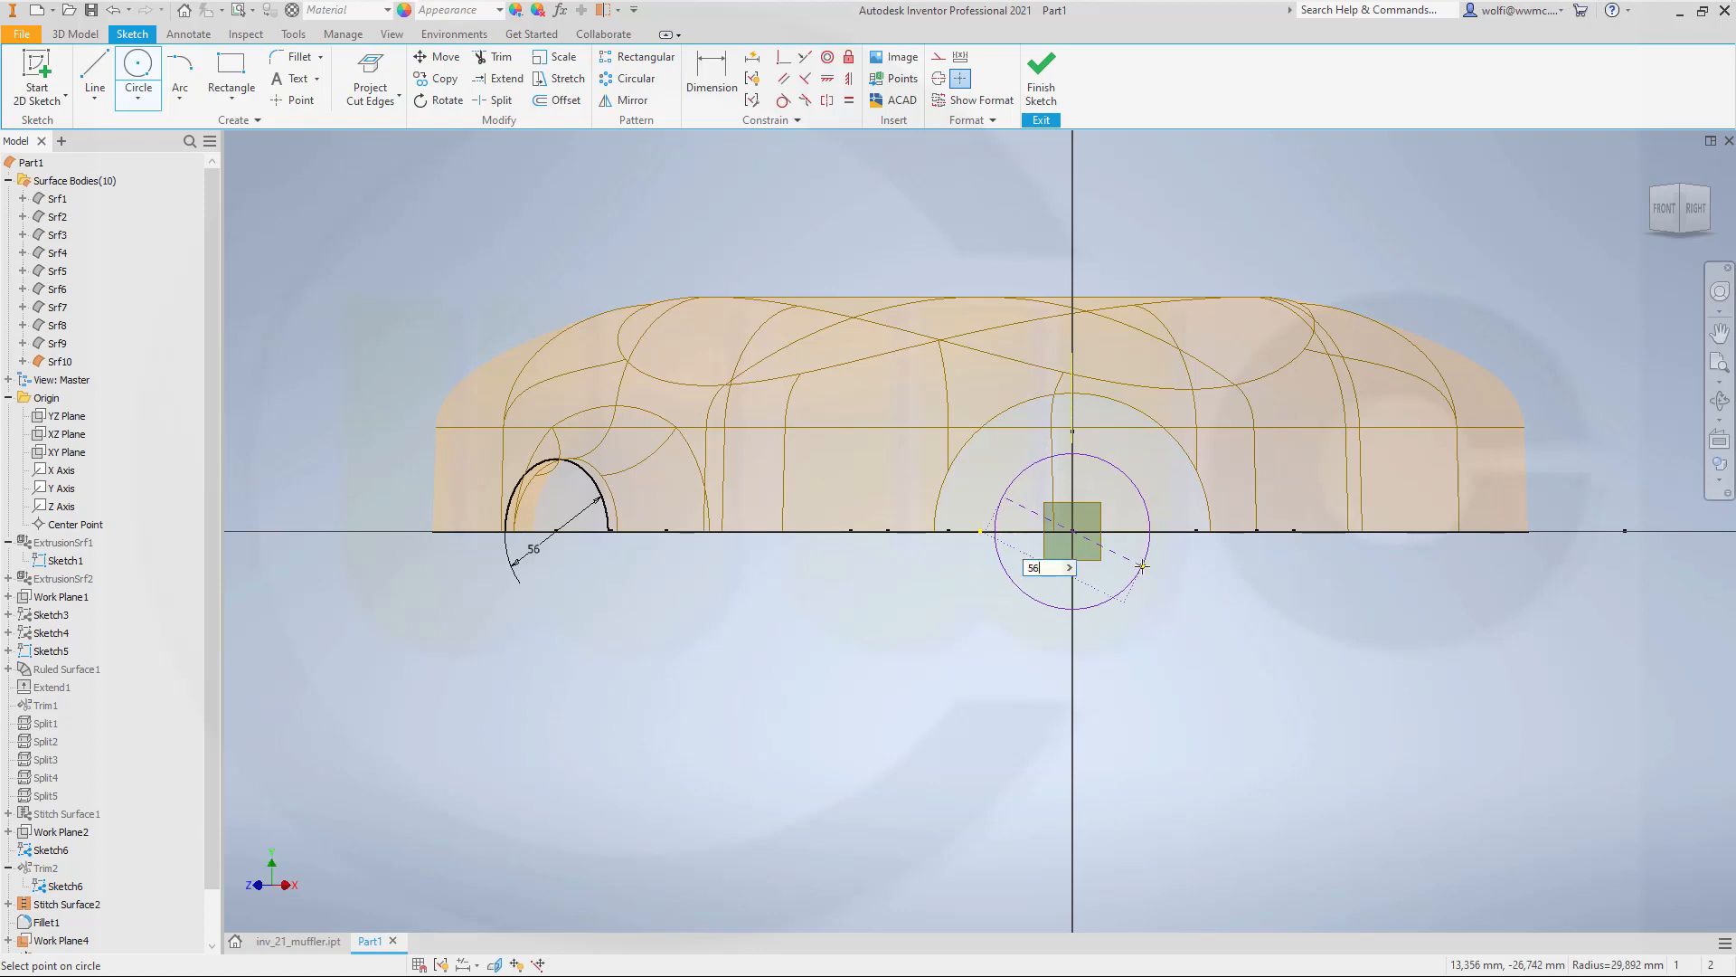
key(Return)
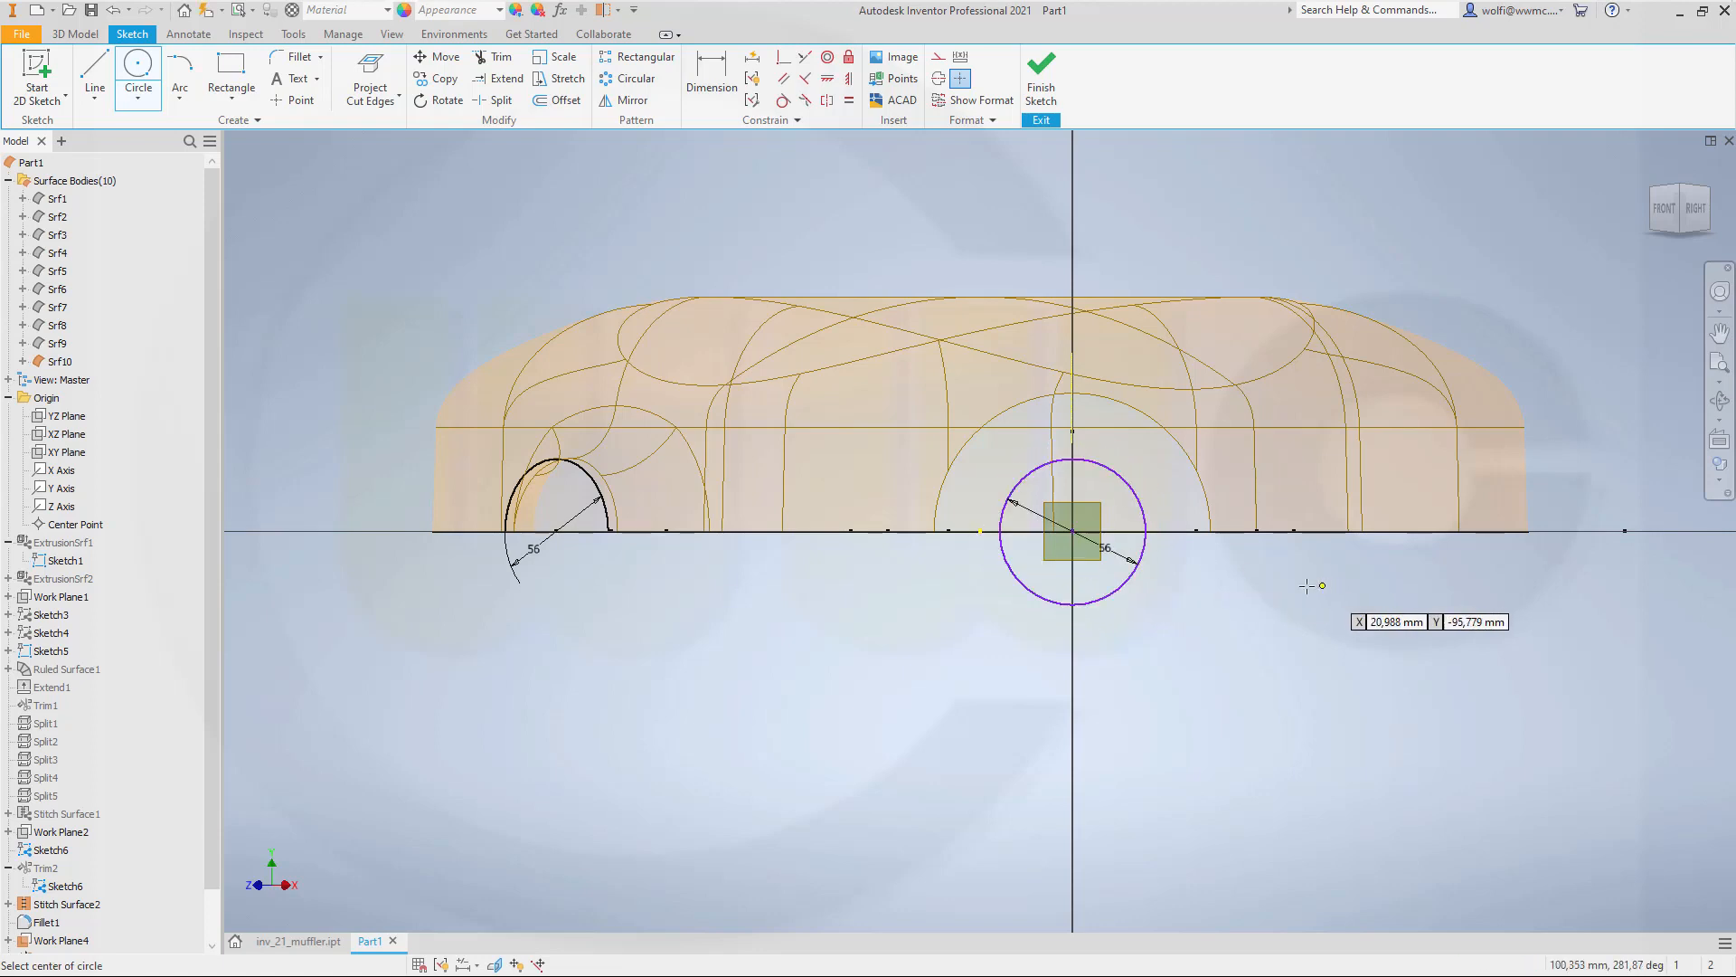
key(Escape)
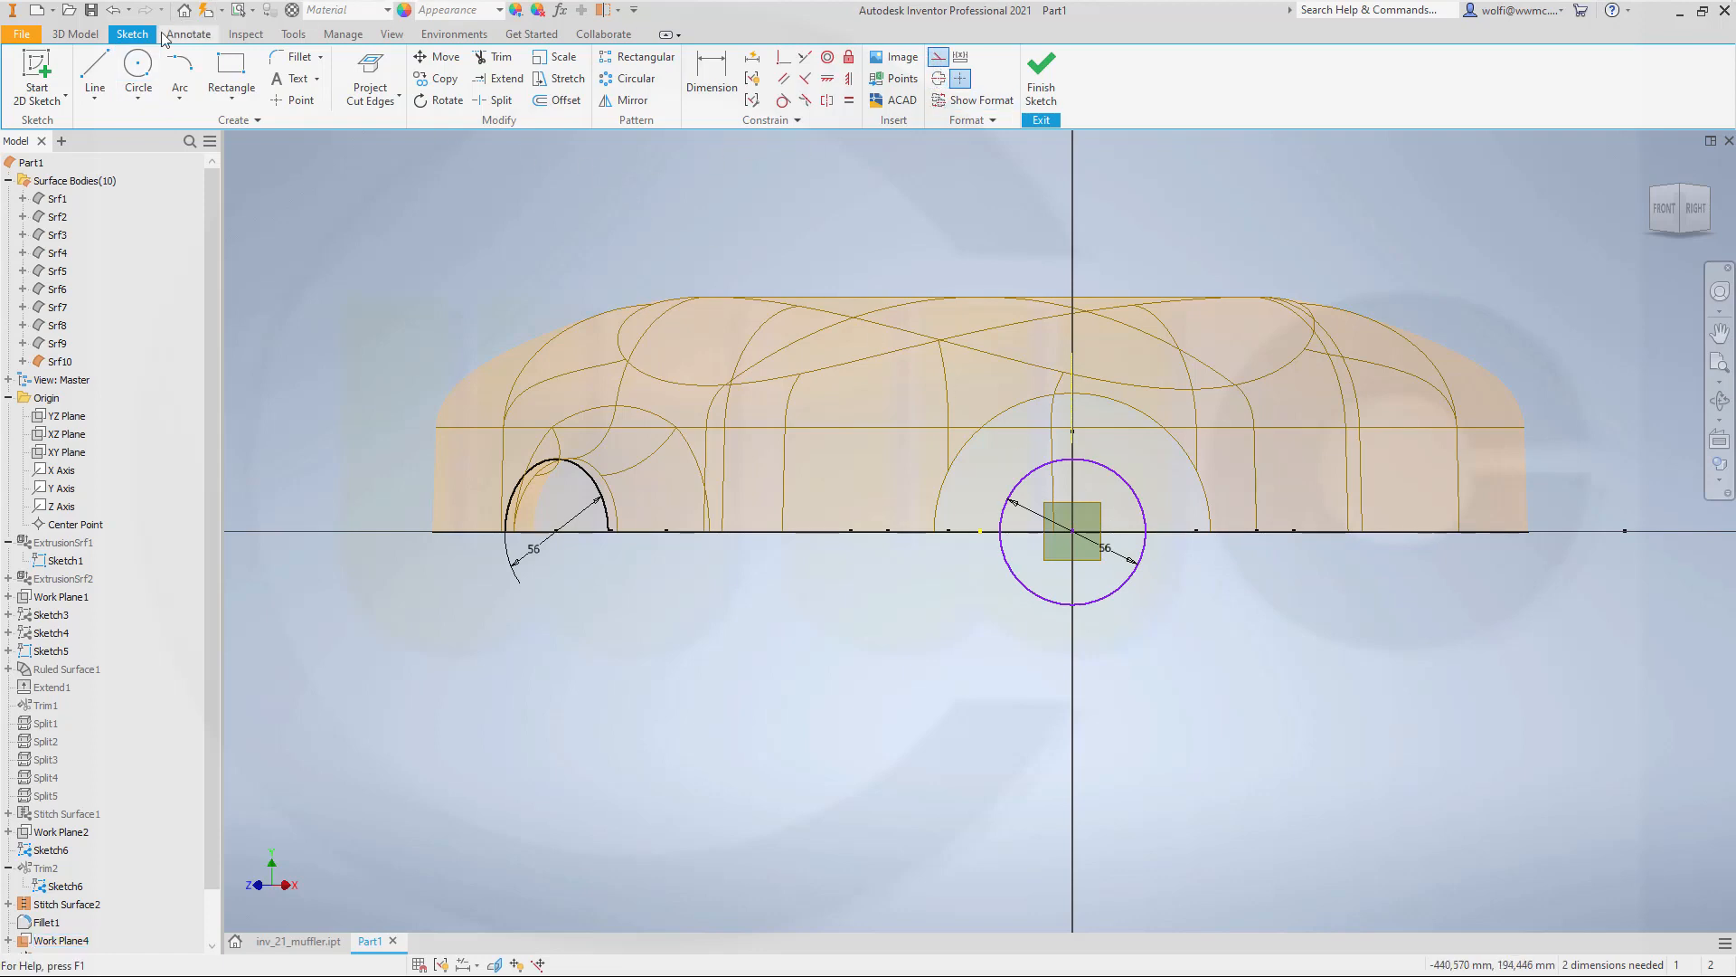
Draw a horizontal construction line across the circle's diameter, trim away the circle's lower half and finish the sketch.
click(94, 70)
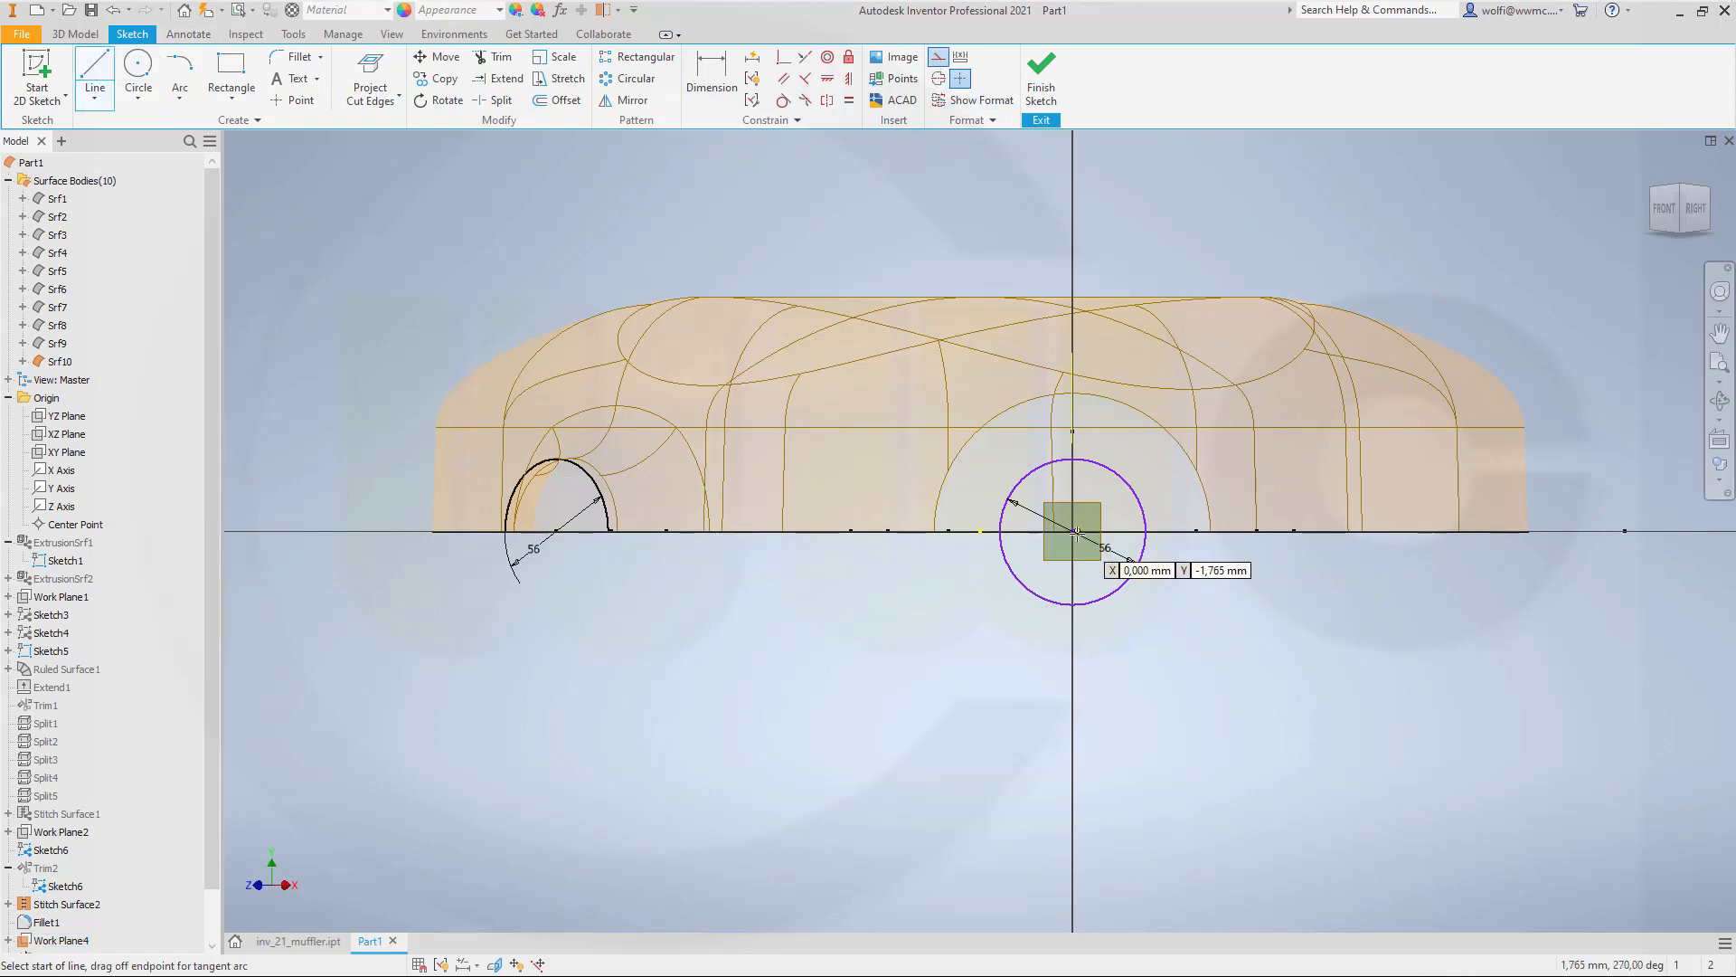
click(999, 532)
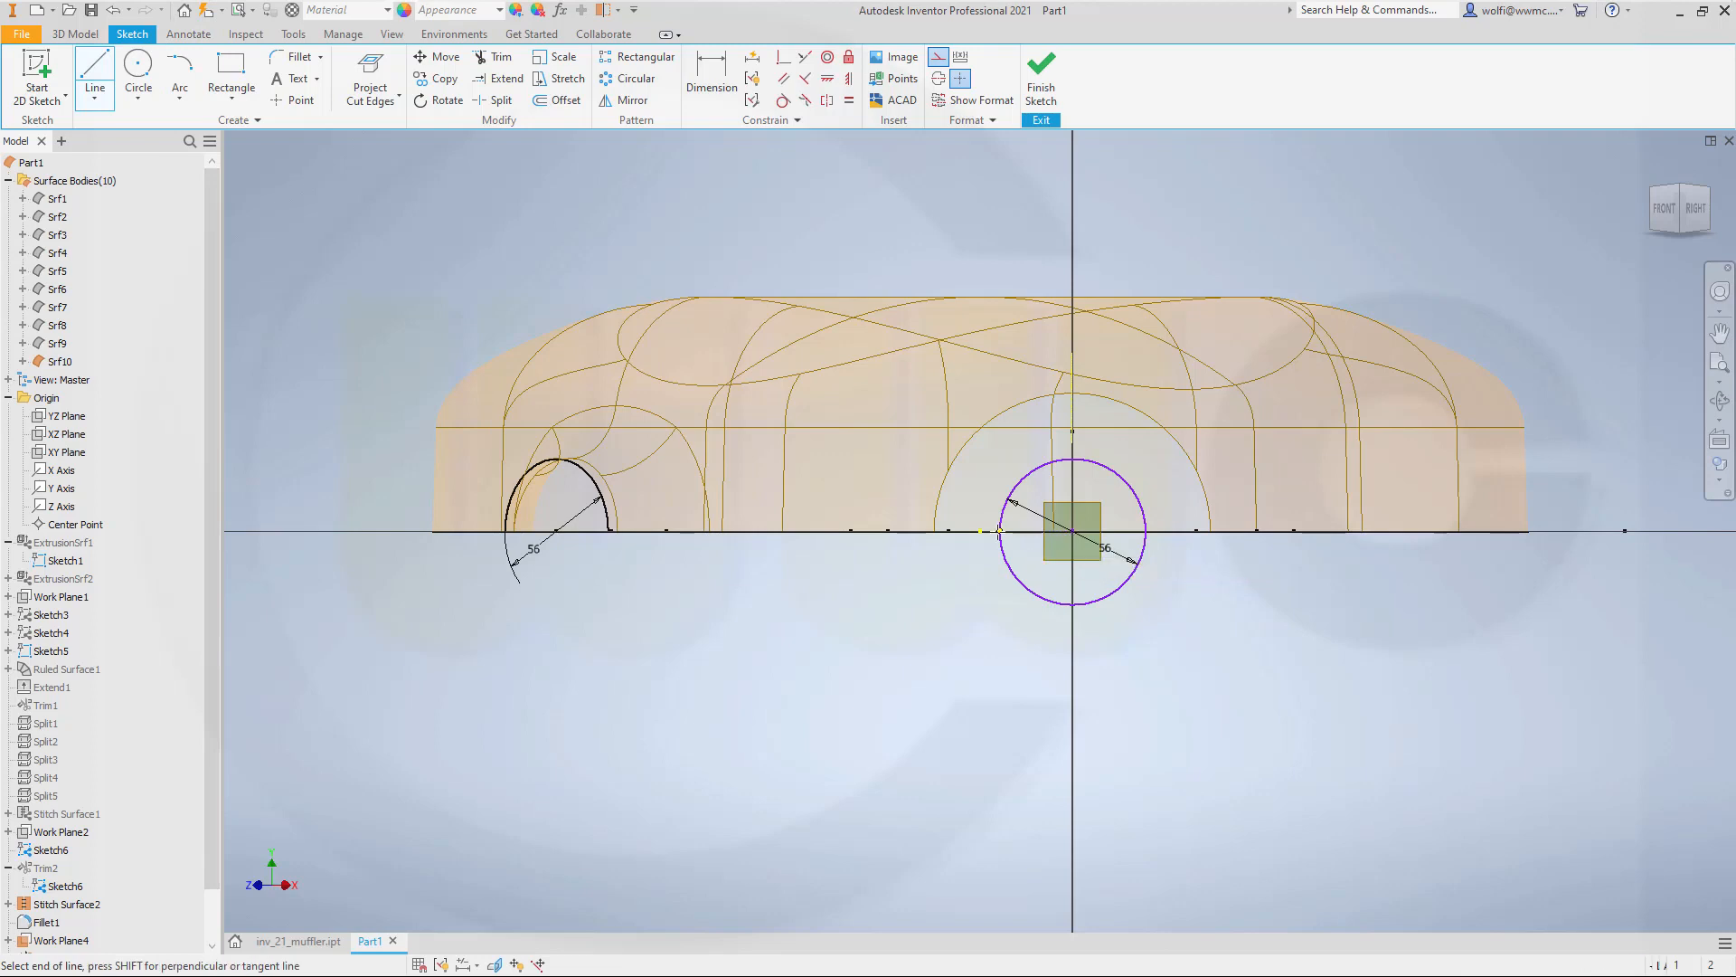
double_click(1146, 532)
key(Escape)
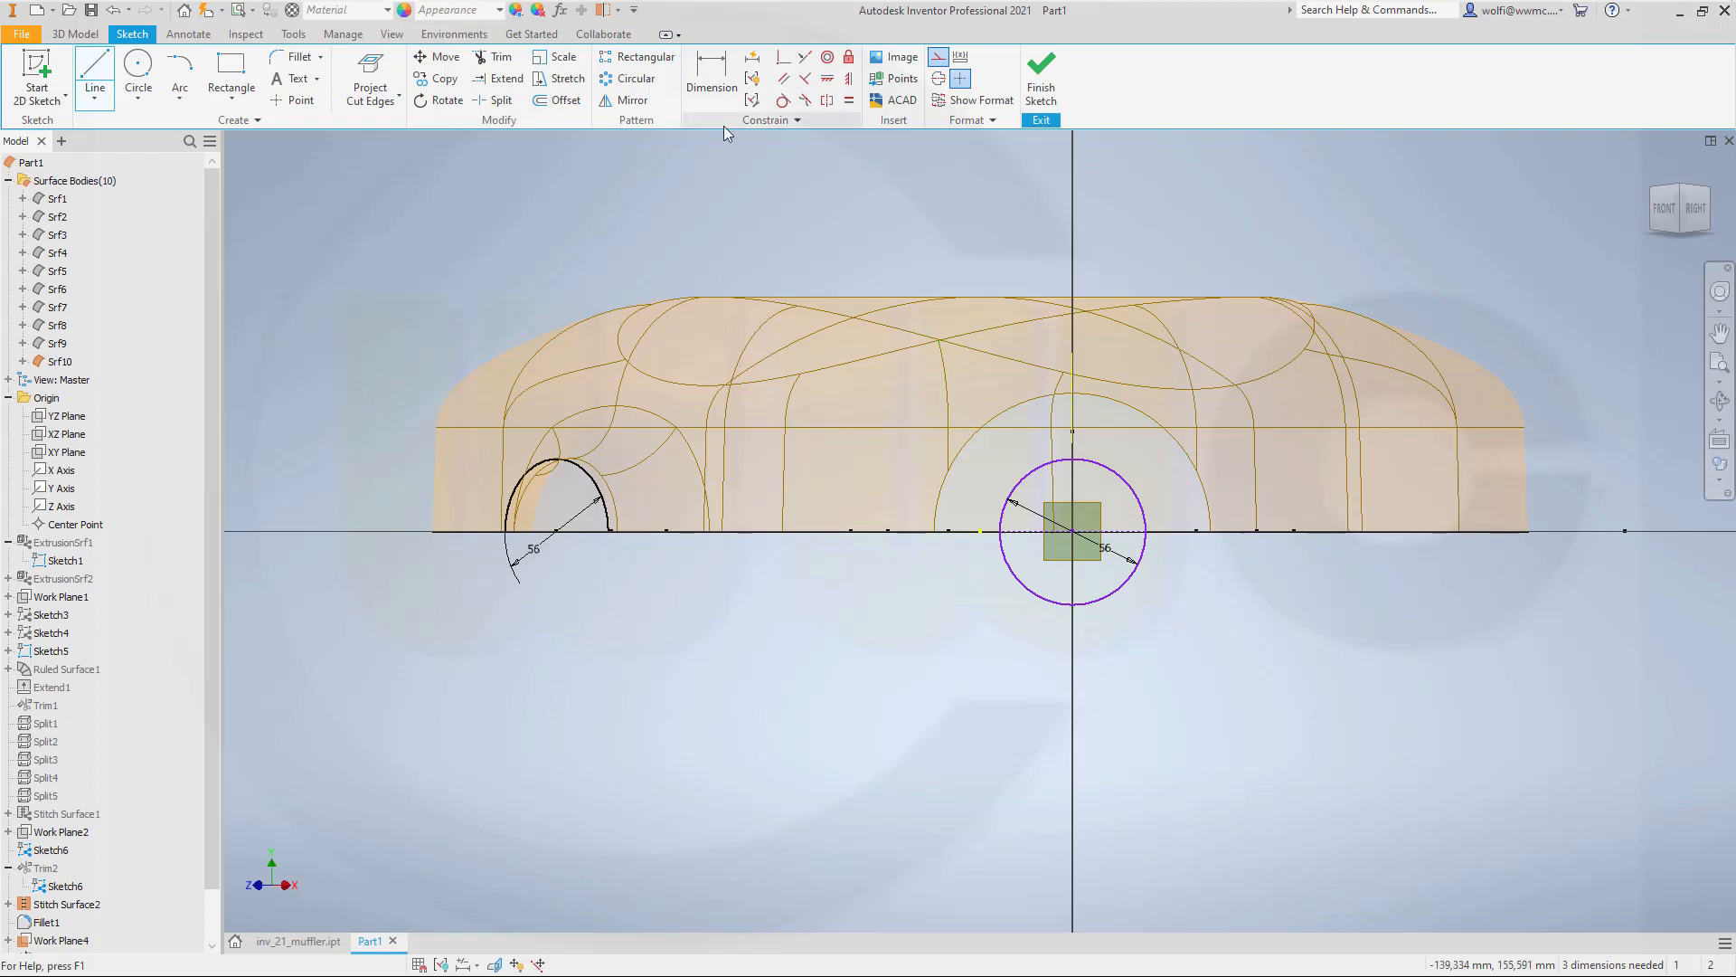
click(499, 56)
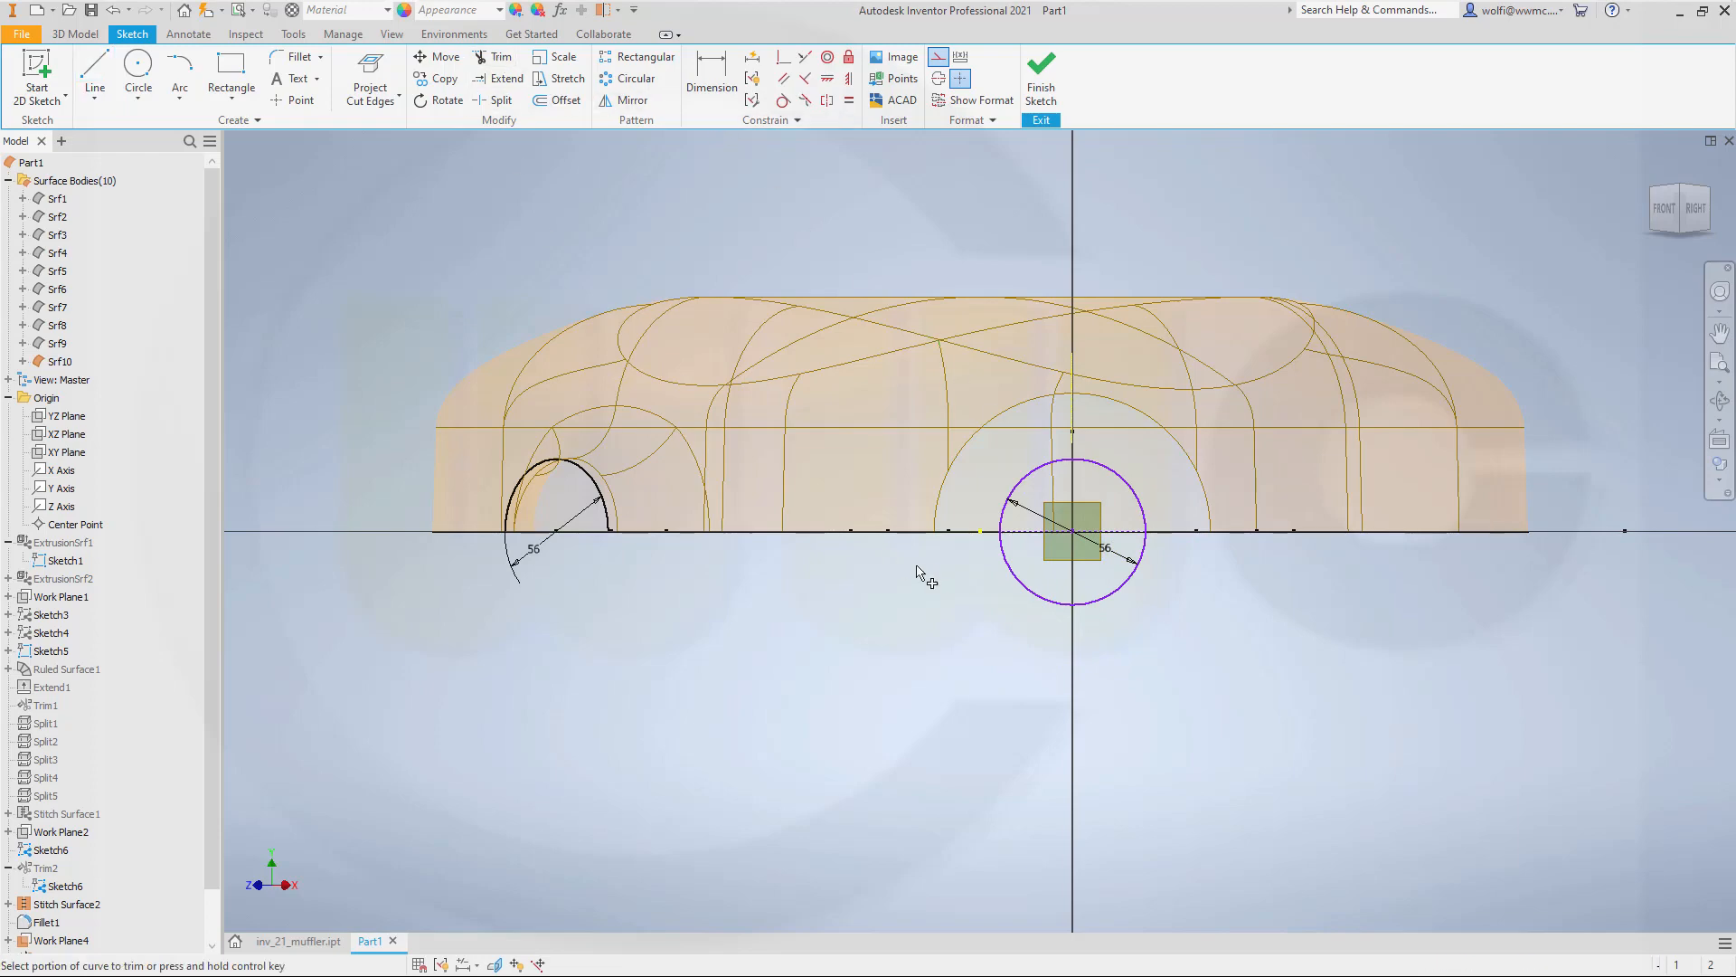
click(1066, 579)
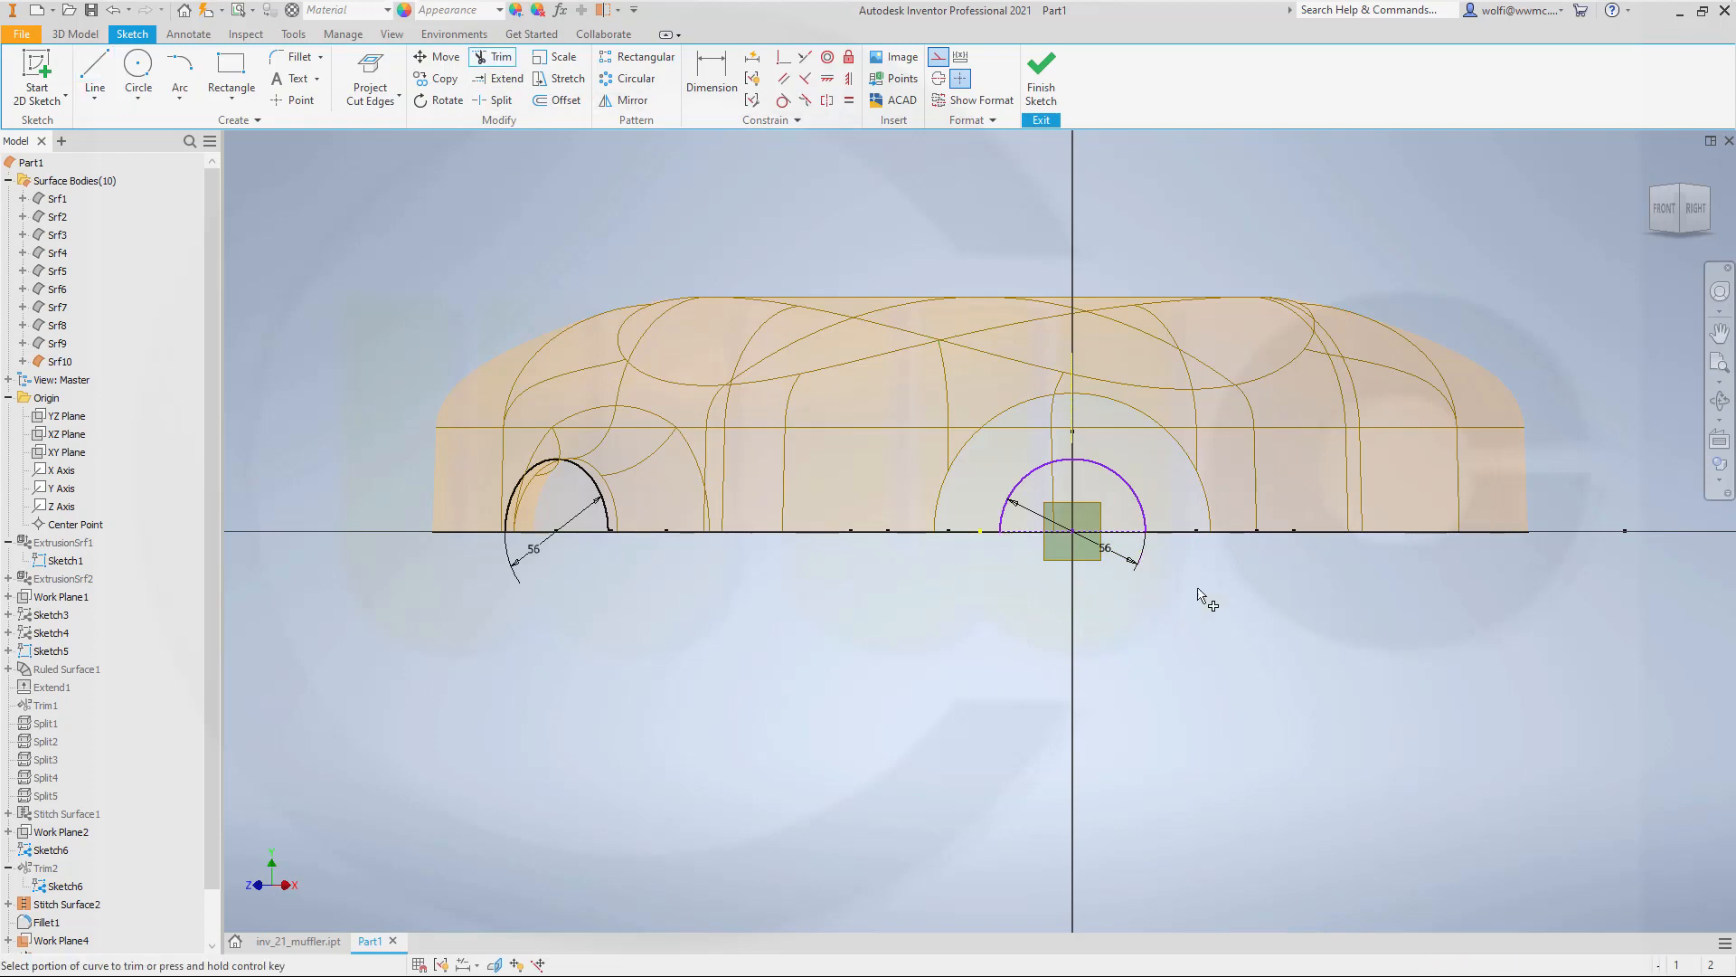
click(1041, 82)
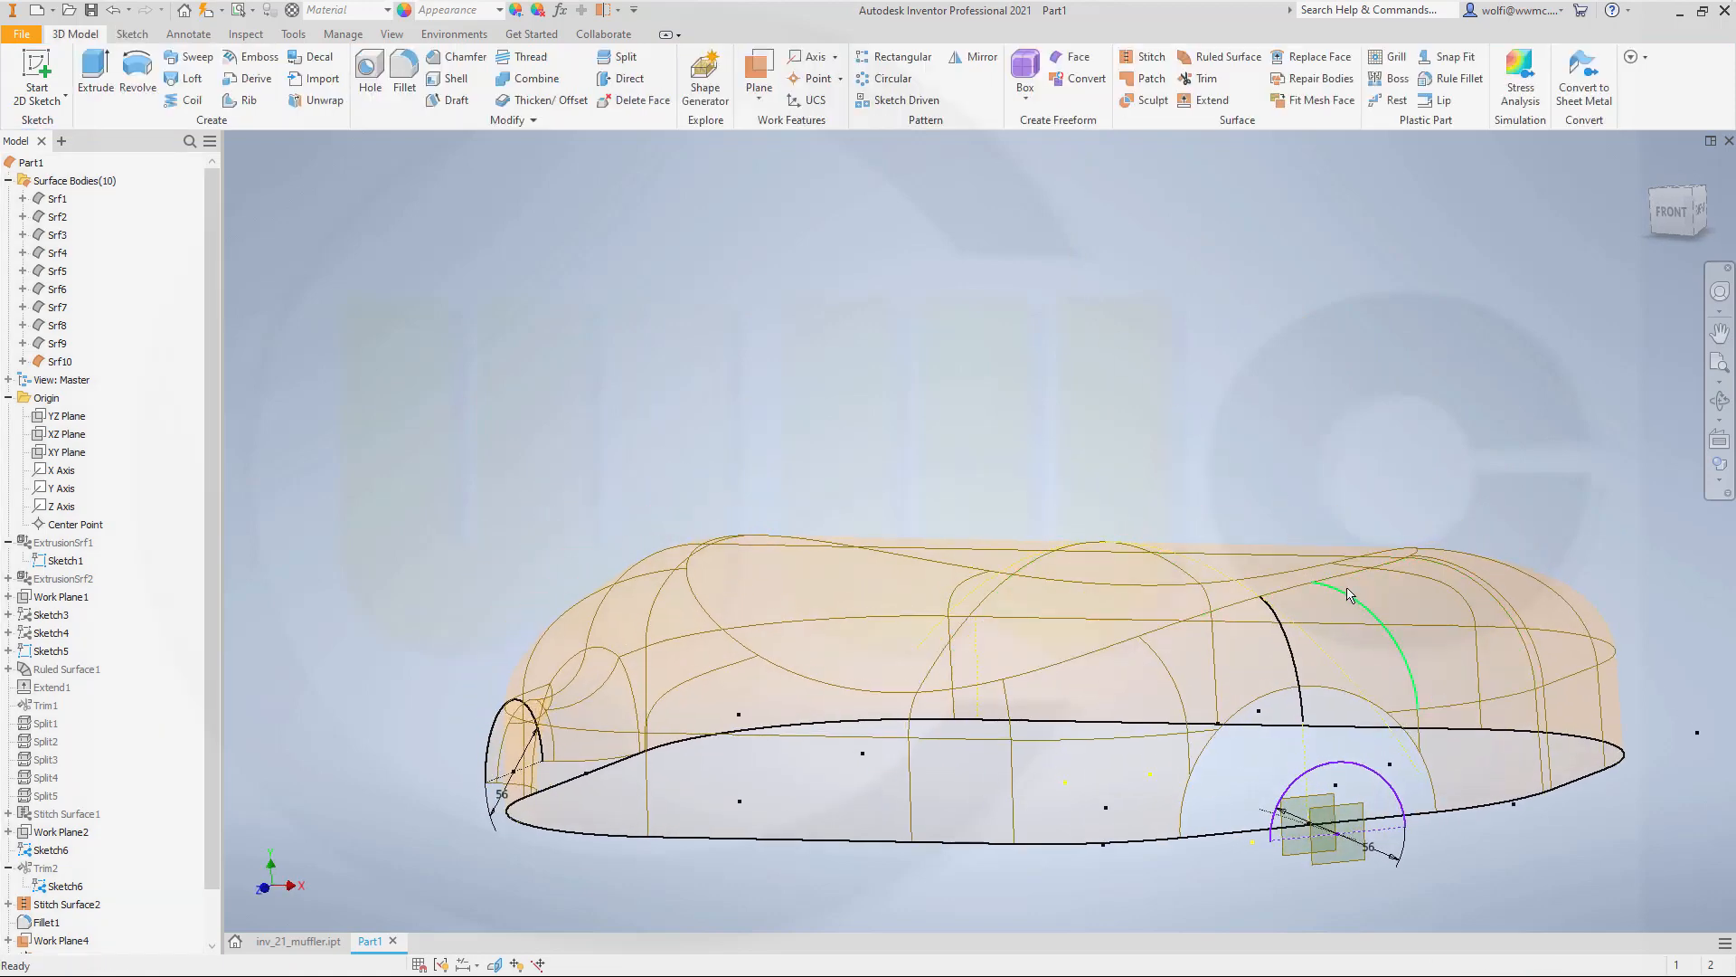
Extrude the 56 mm semicircle as a short surface strip from its sketch plane toward the muffler.
shift+middle_drag(1350, 599, 1304, 461)
middle_drag(1129, 386, 941, 527)
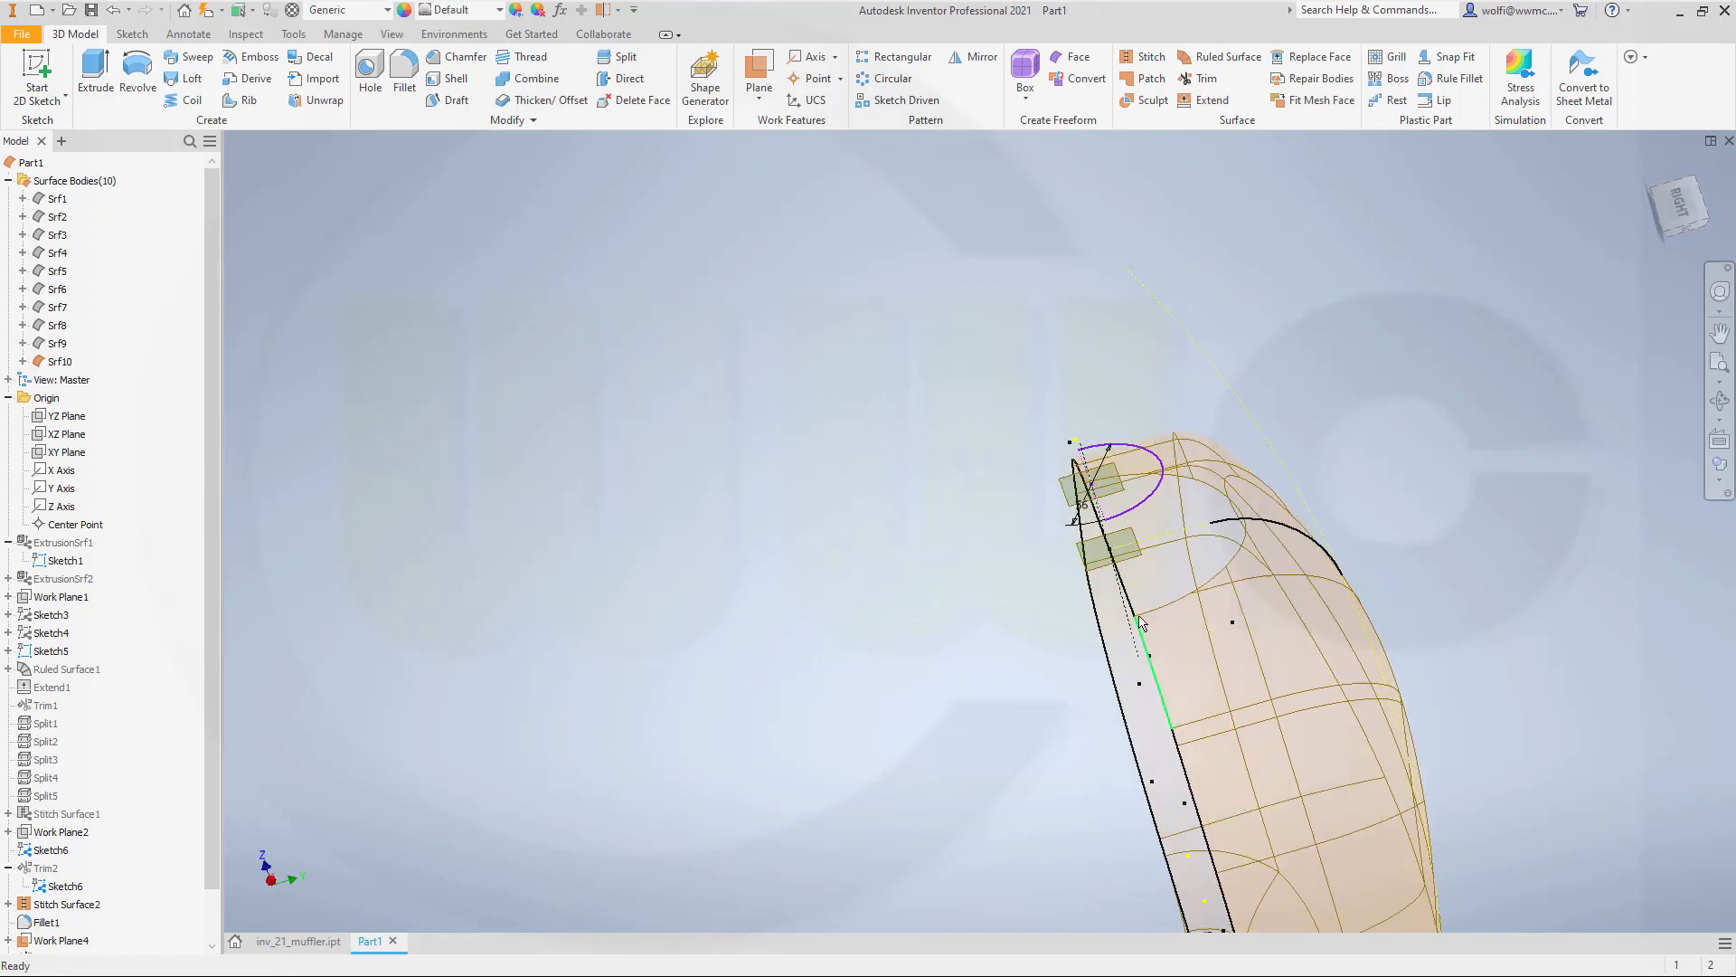
shift+middle_drag(1022, 627, 1155, 570)
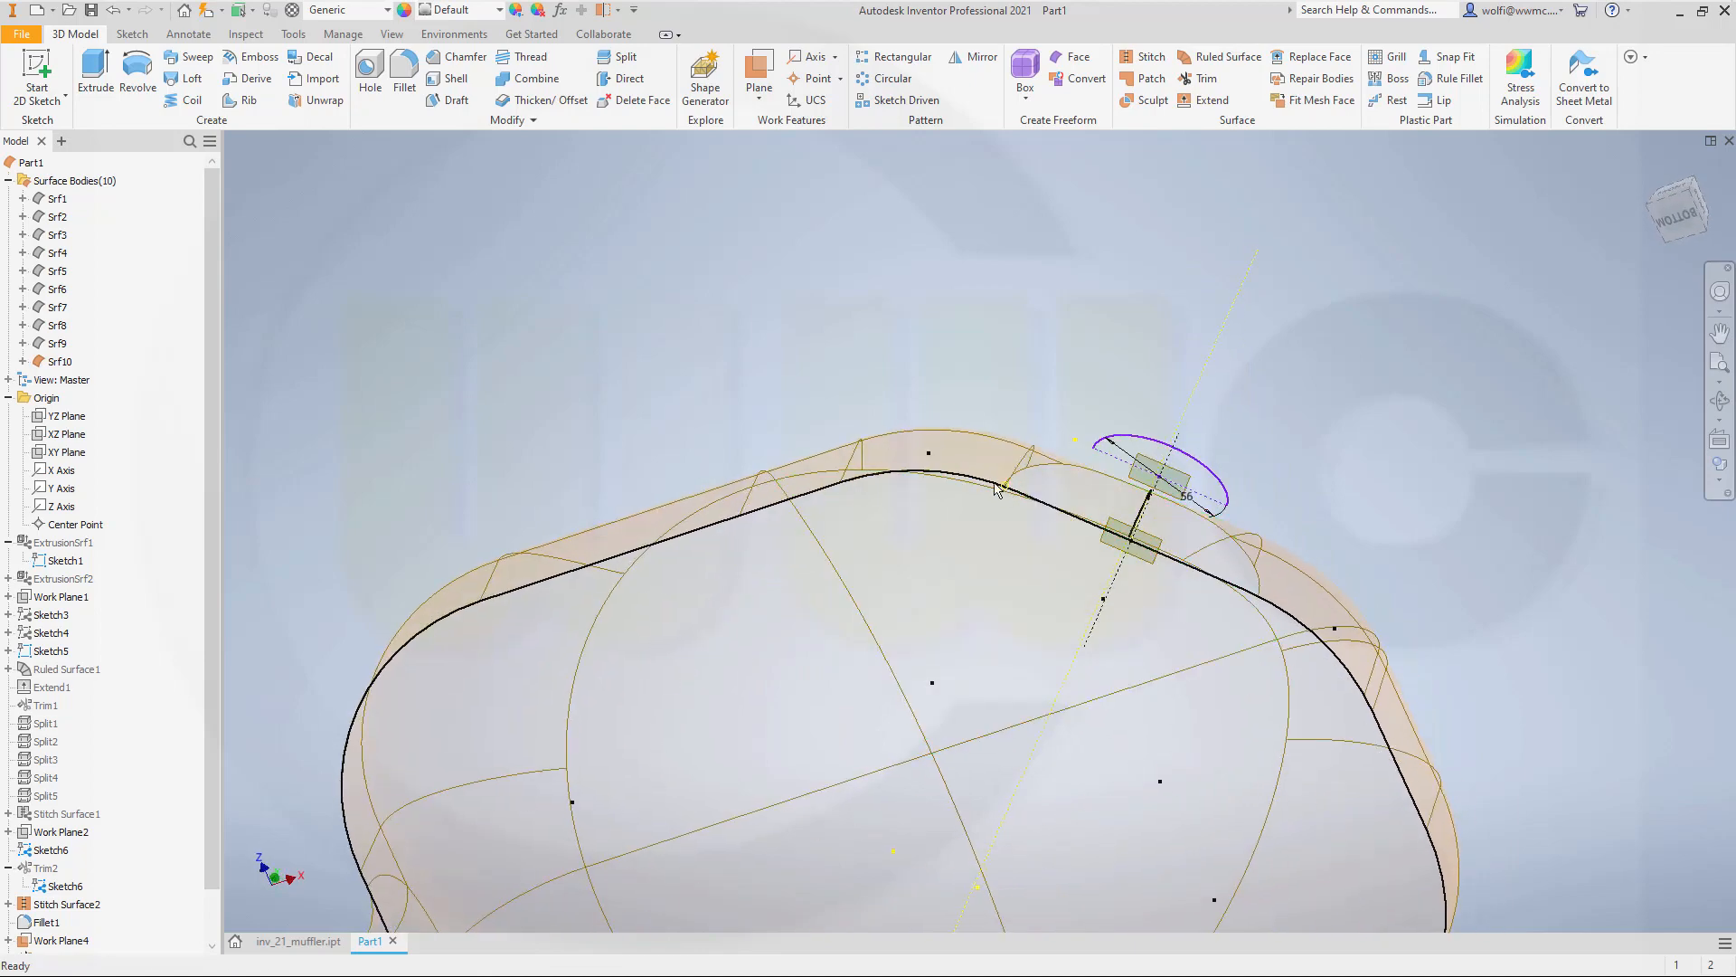
shift+middle_drag(1252, 546, 1237, 538)
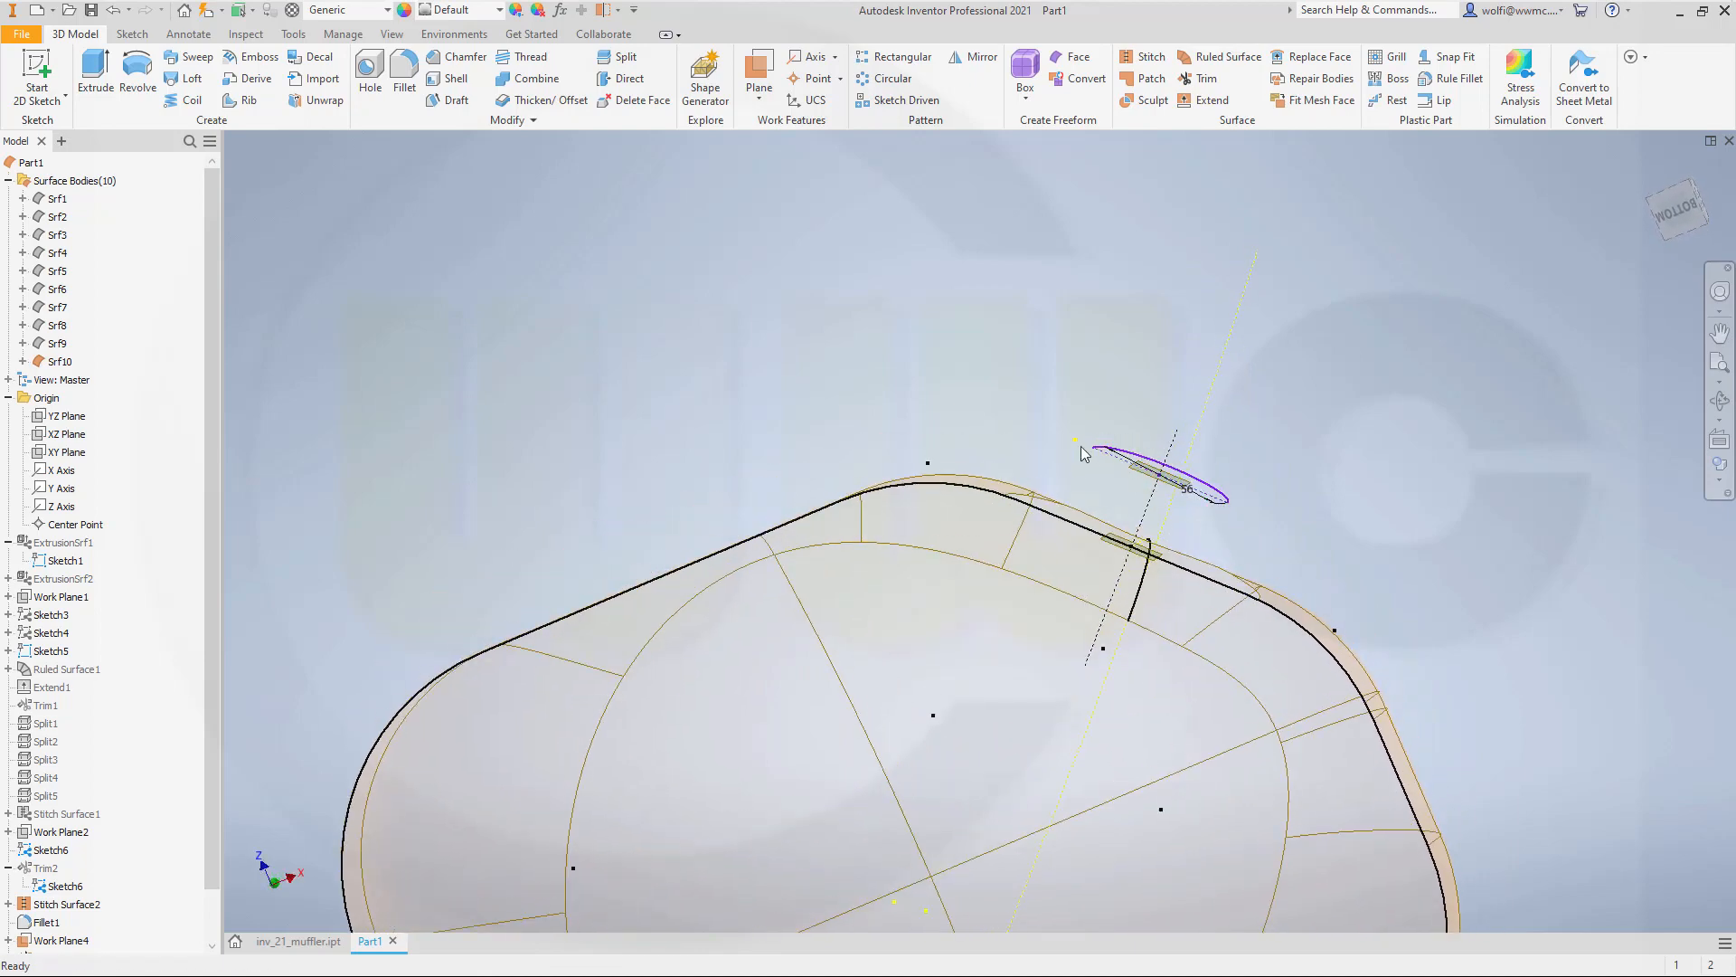
click(97, 72)
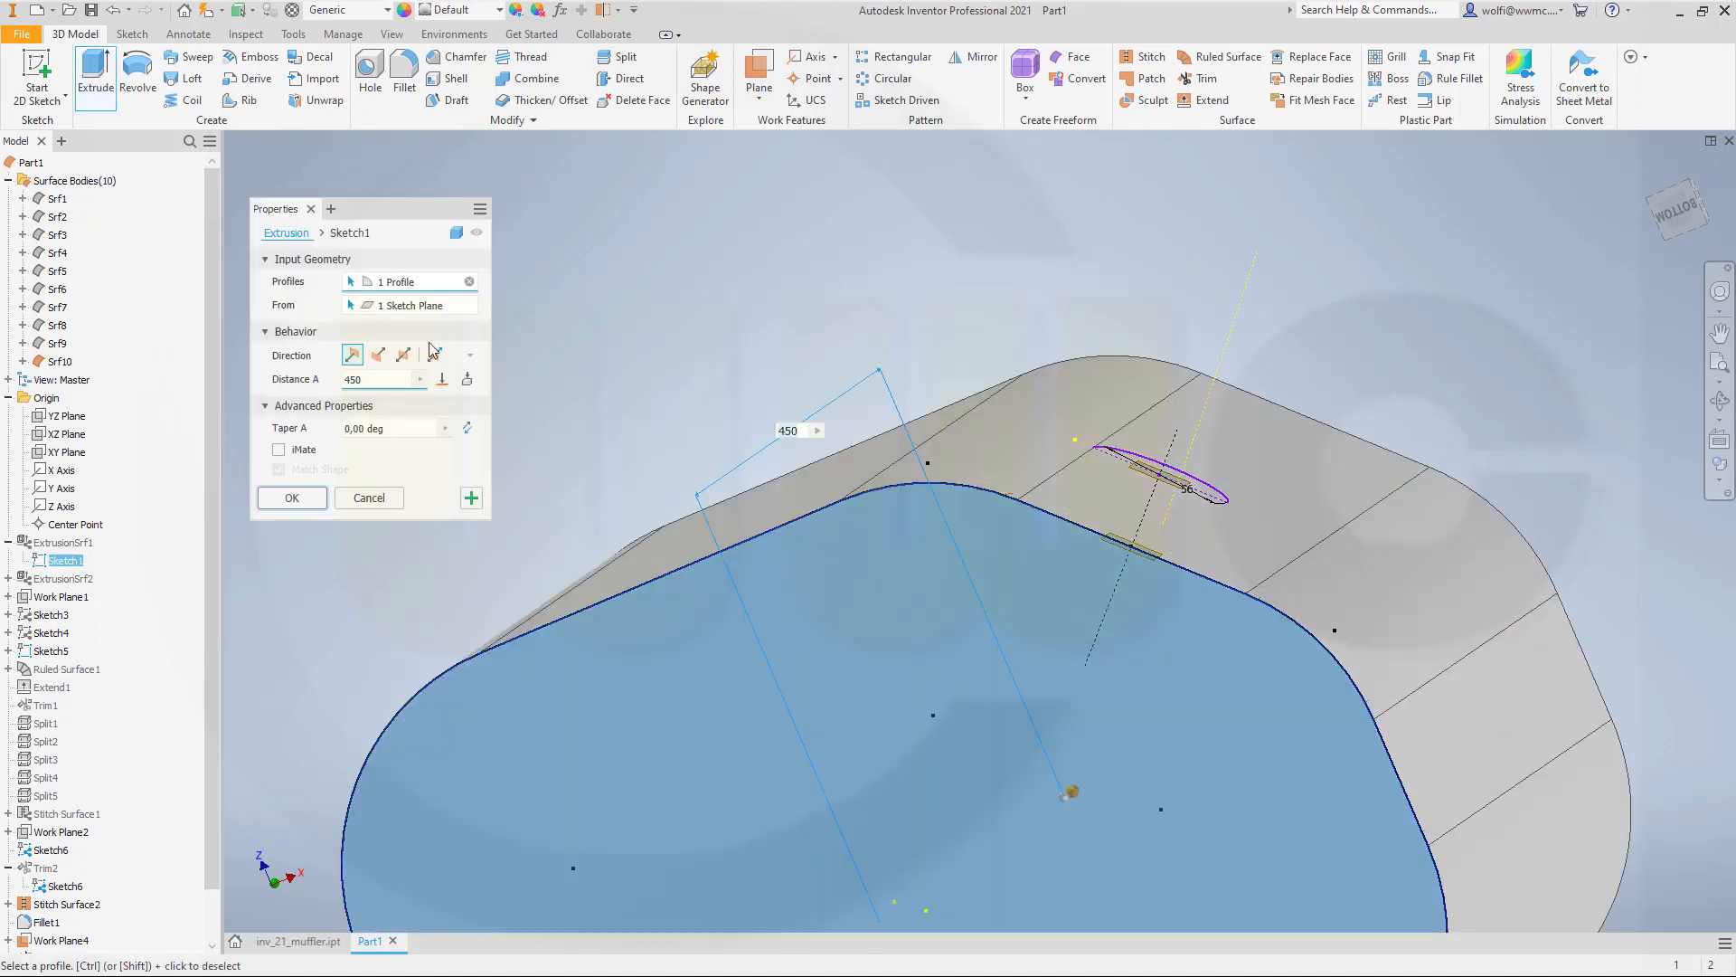
click(459, 232)
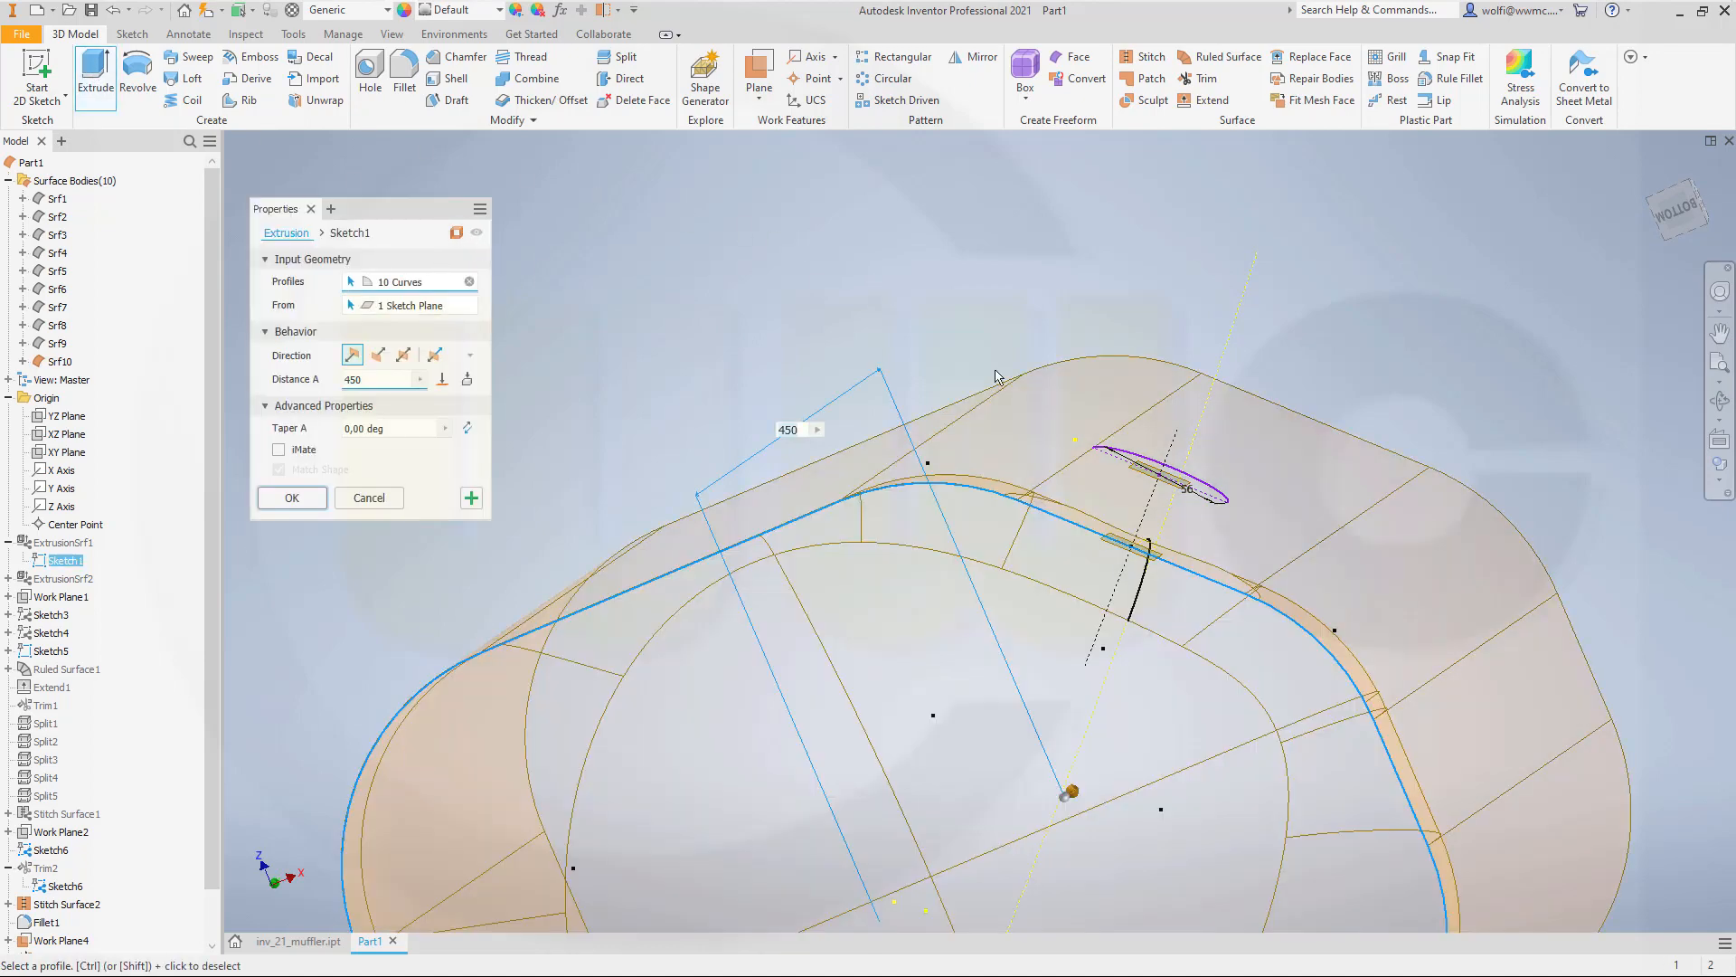
click(1214, 493)
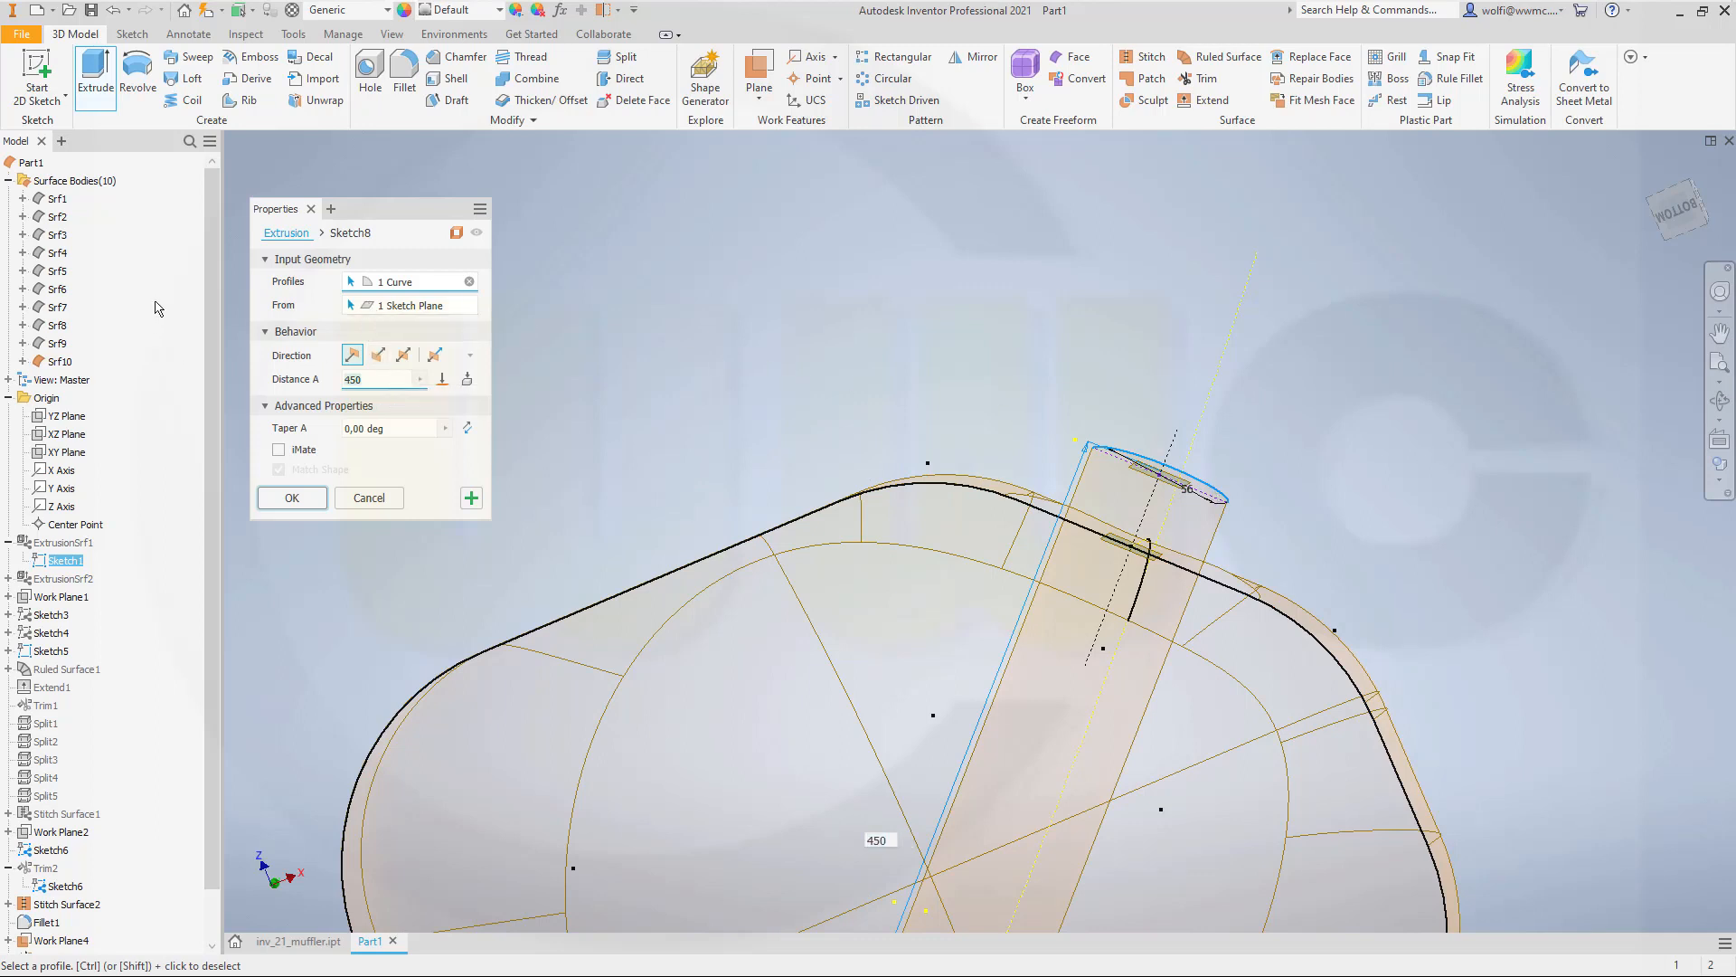
key(Return)
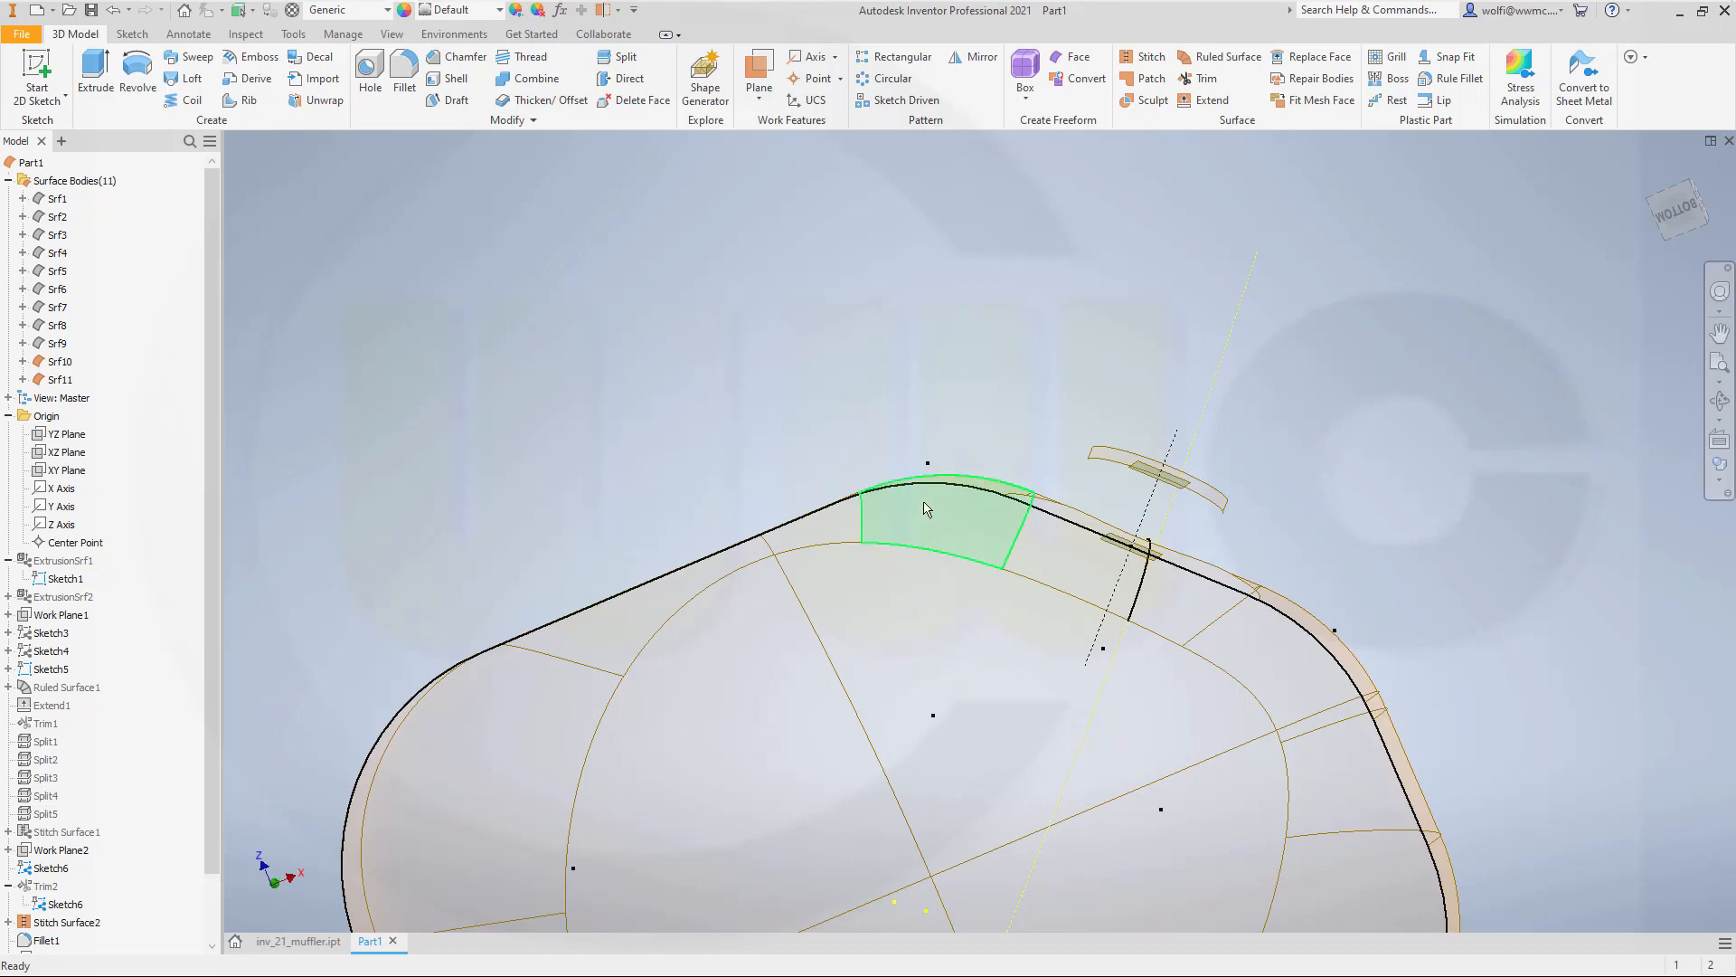
Start a sketch on the XZ plane and draw an arc of about 25 mm radius from the strip's inner corner to the muffler outline.
scroll(1131, 516, down, 3)
scroll(1168, 508, up, 5)
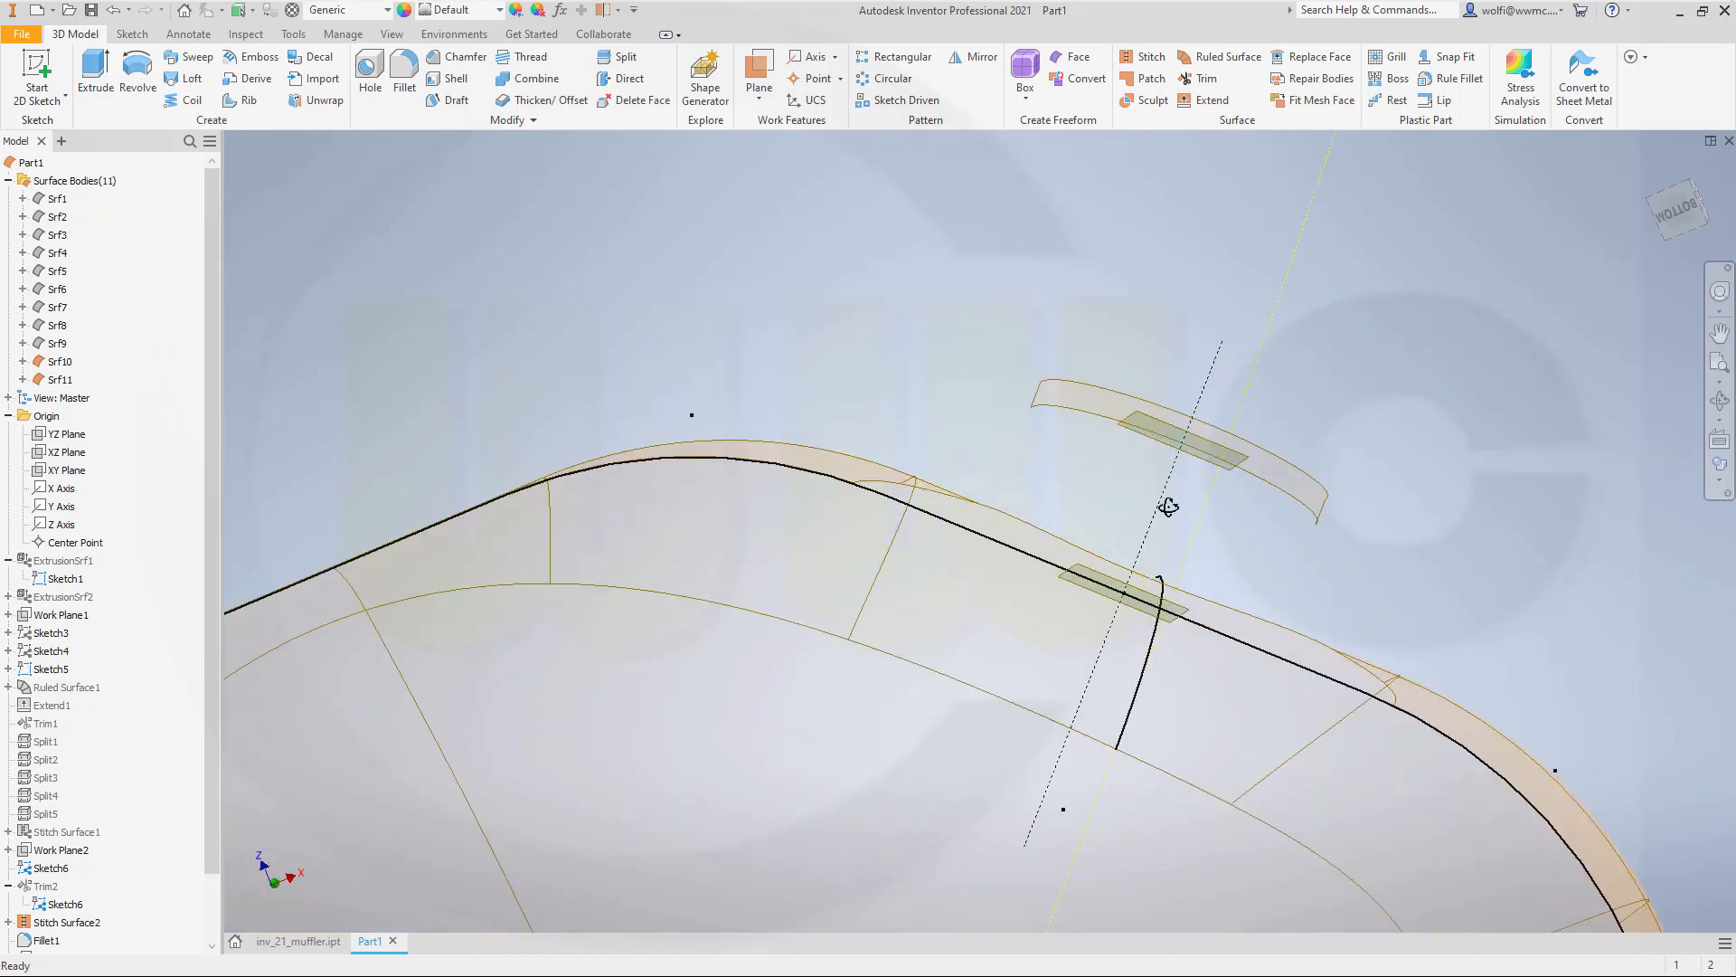
shift+middle_drag(1168, 507, 1248, 558)
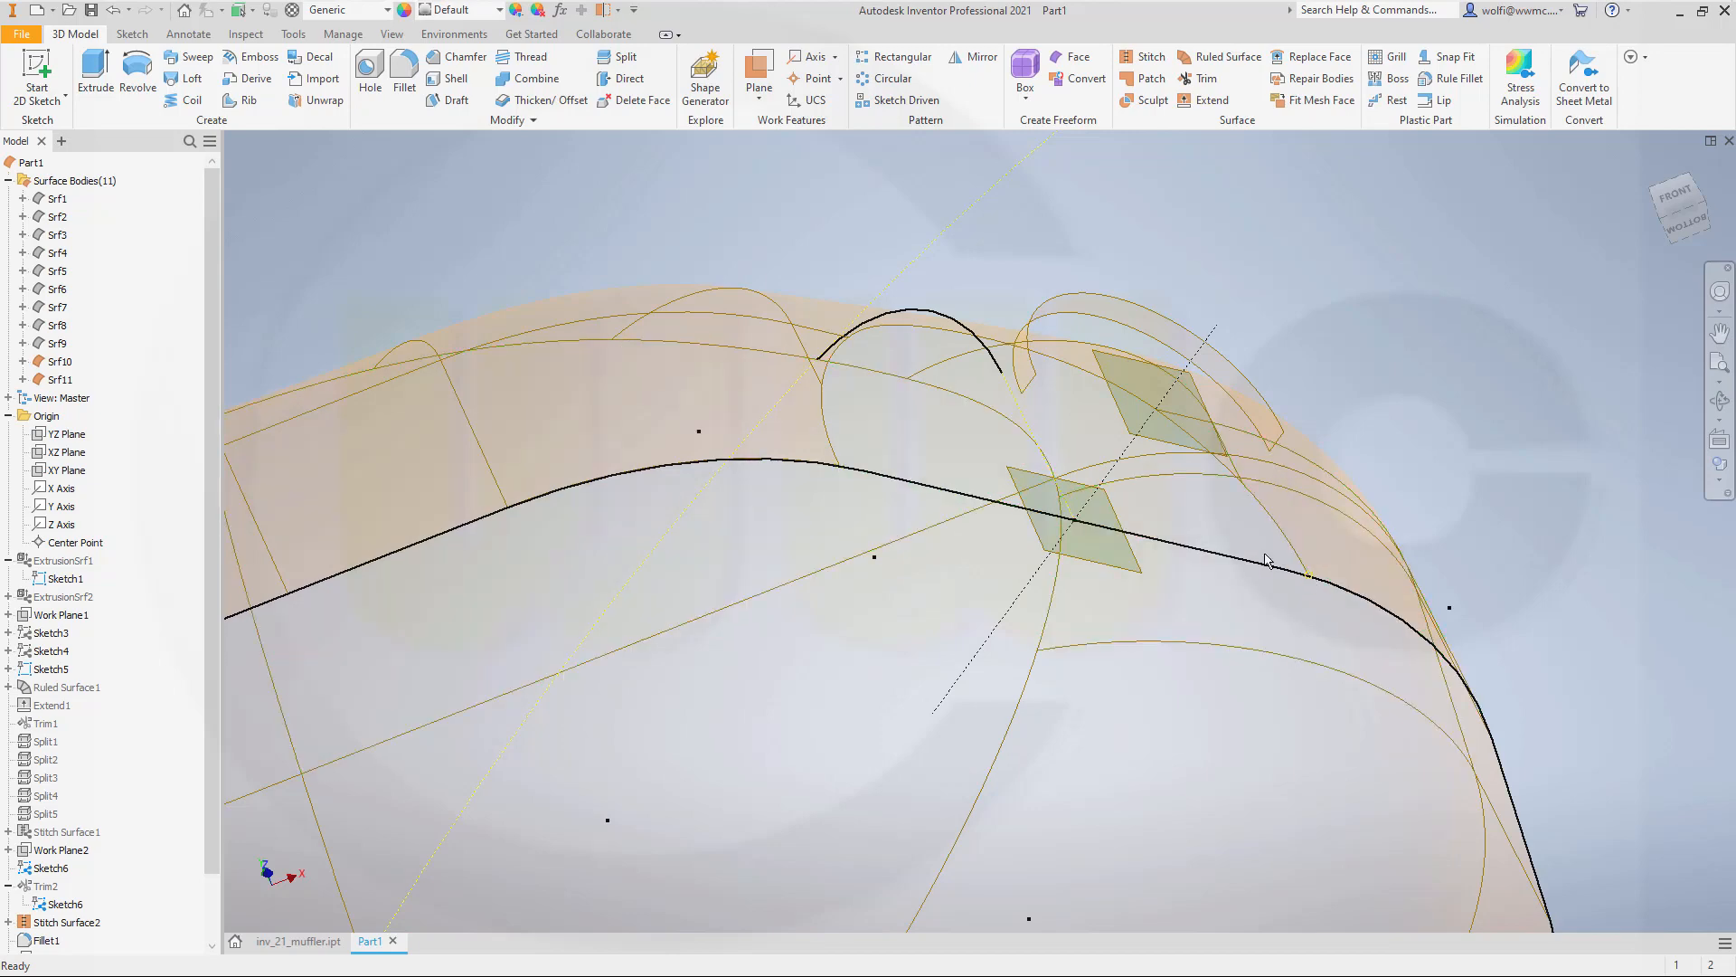
shift+middle_drag(1267, 559, 957, 432)
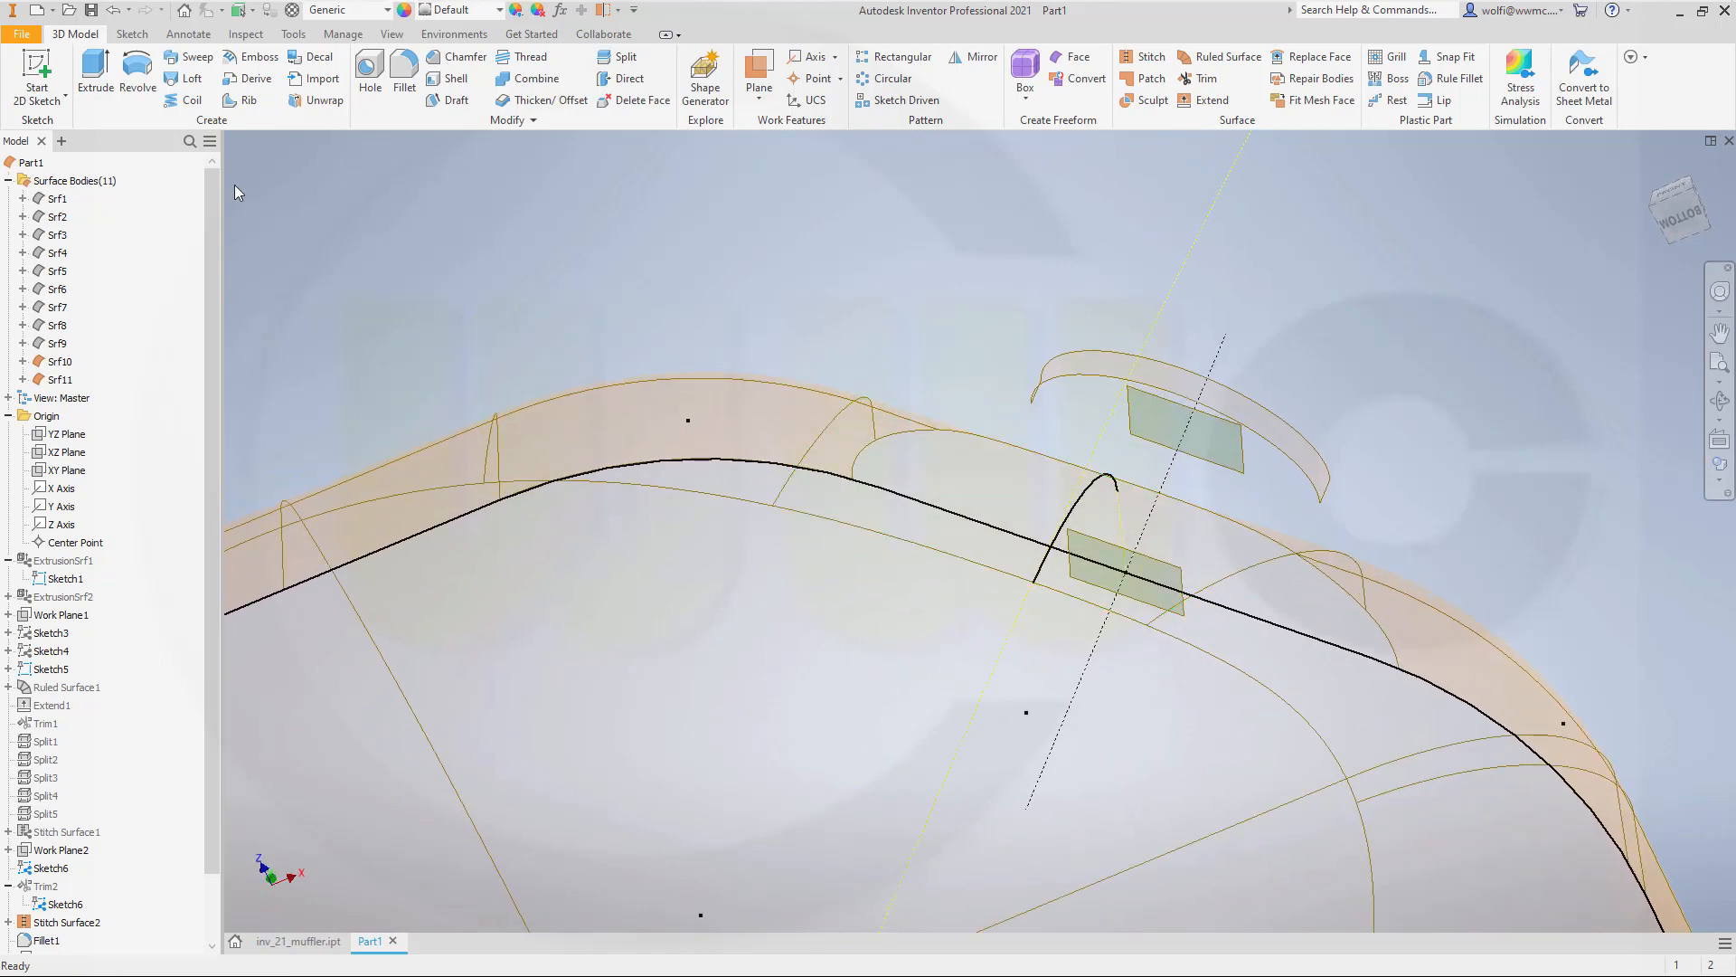
click(36, 70)
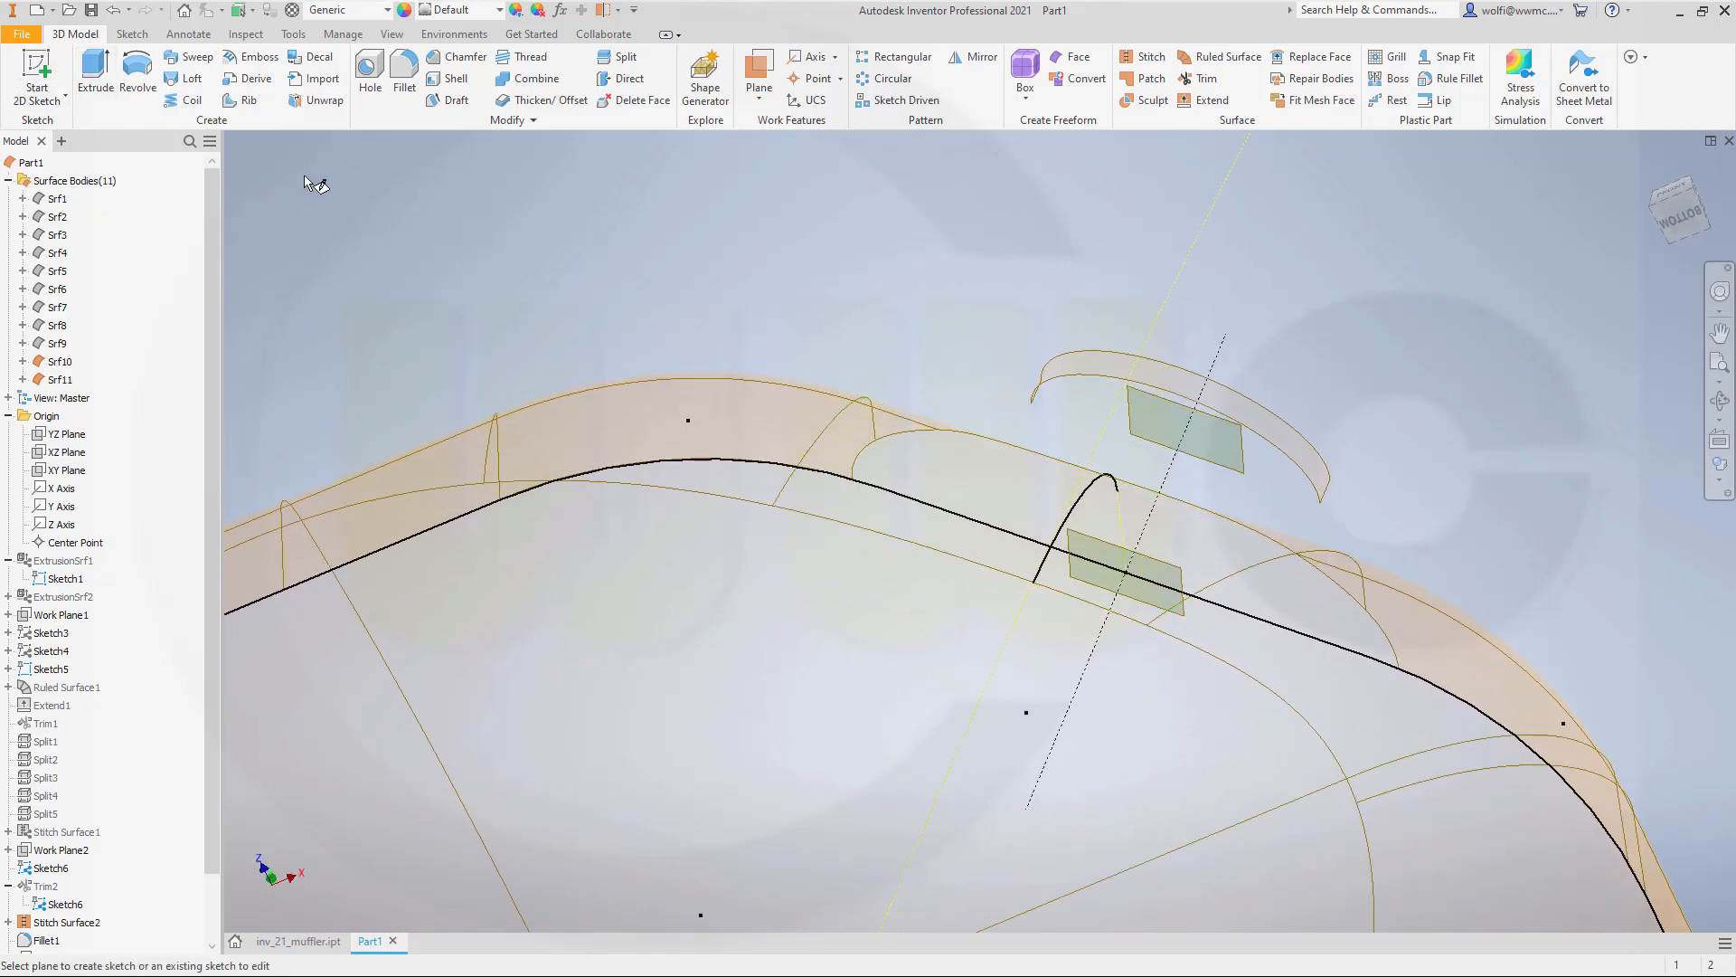
click(69, 452)
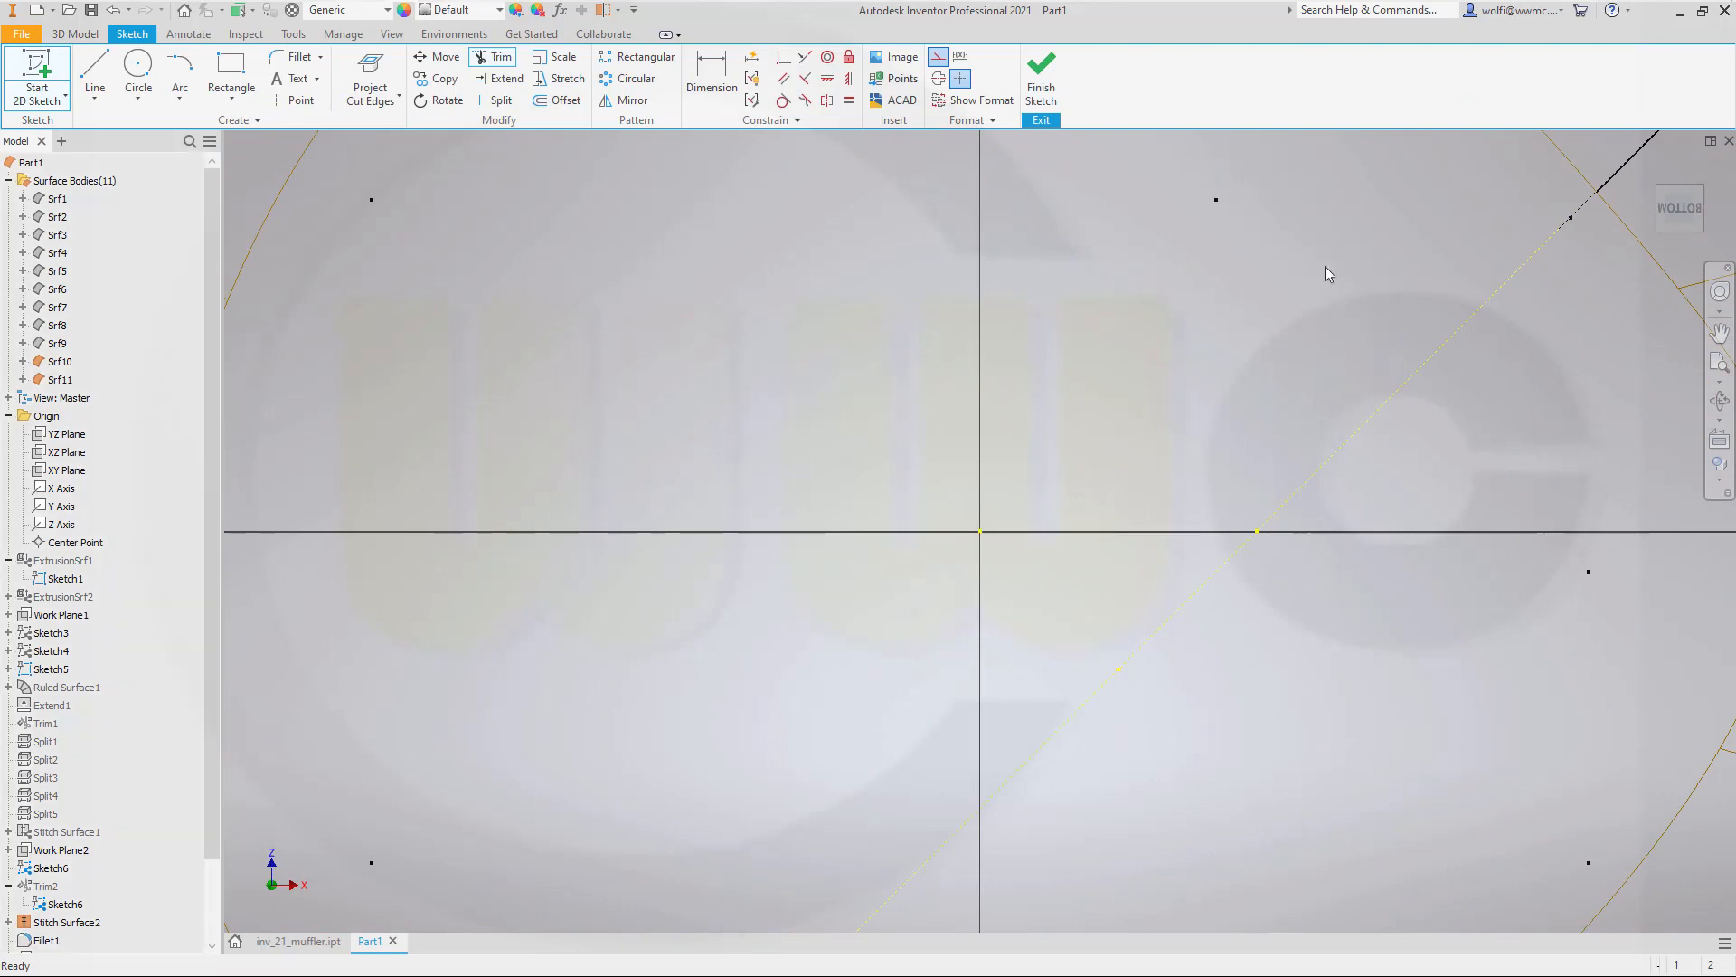
mouse_move(1196, 341)
middle_down()
mouse_move(1010, 490)
mouse_move(568, 744)
middle_up()
middle_drag(976, 482, 839, 638)
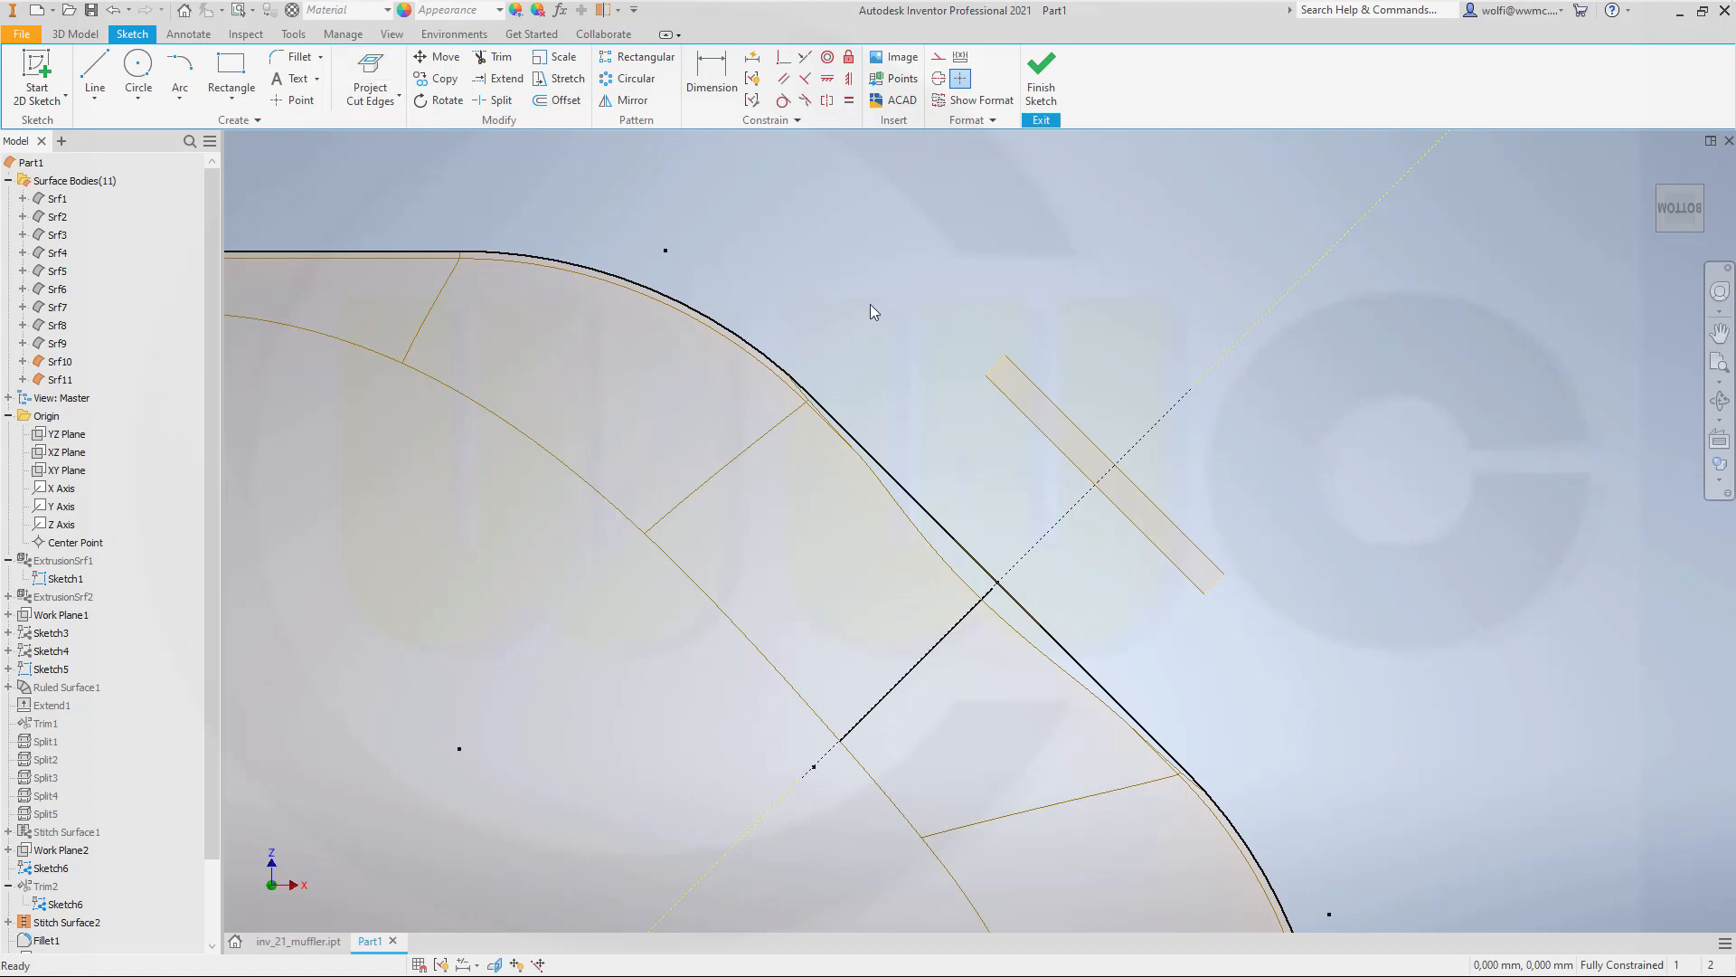
scroll(864, 441, down, 1)
scroll(855, 449, down, 3)
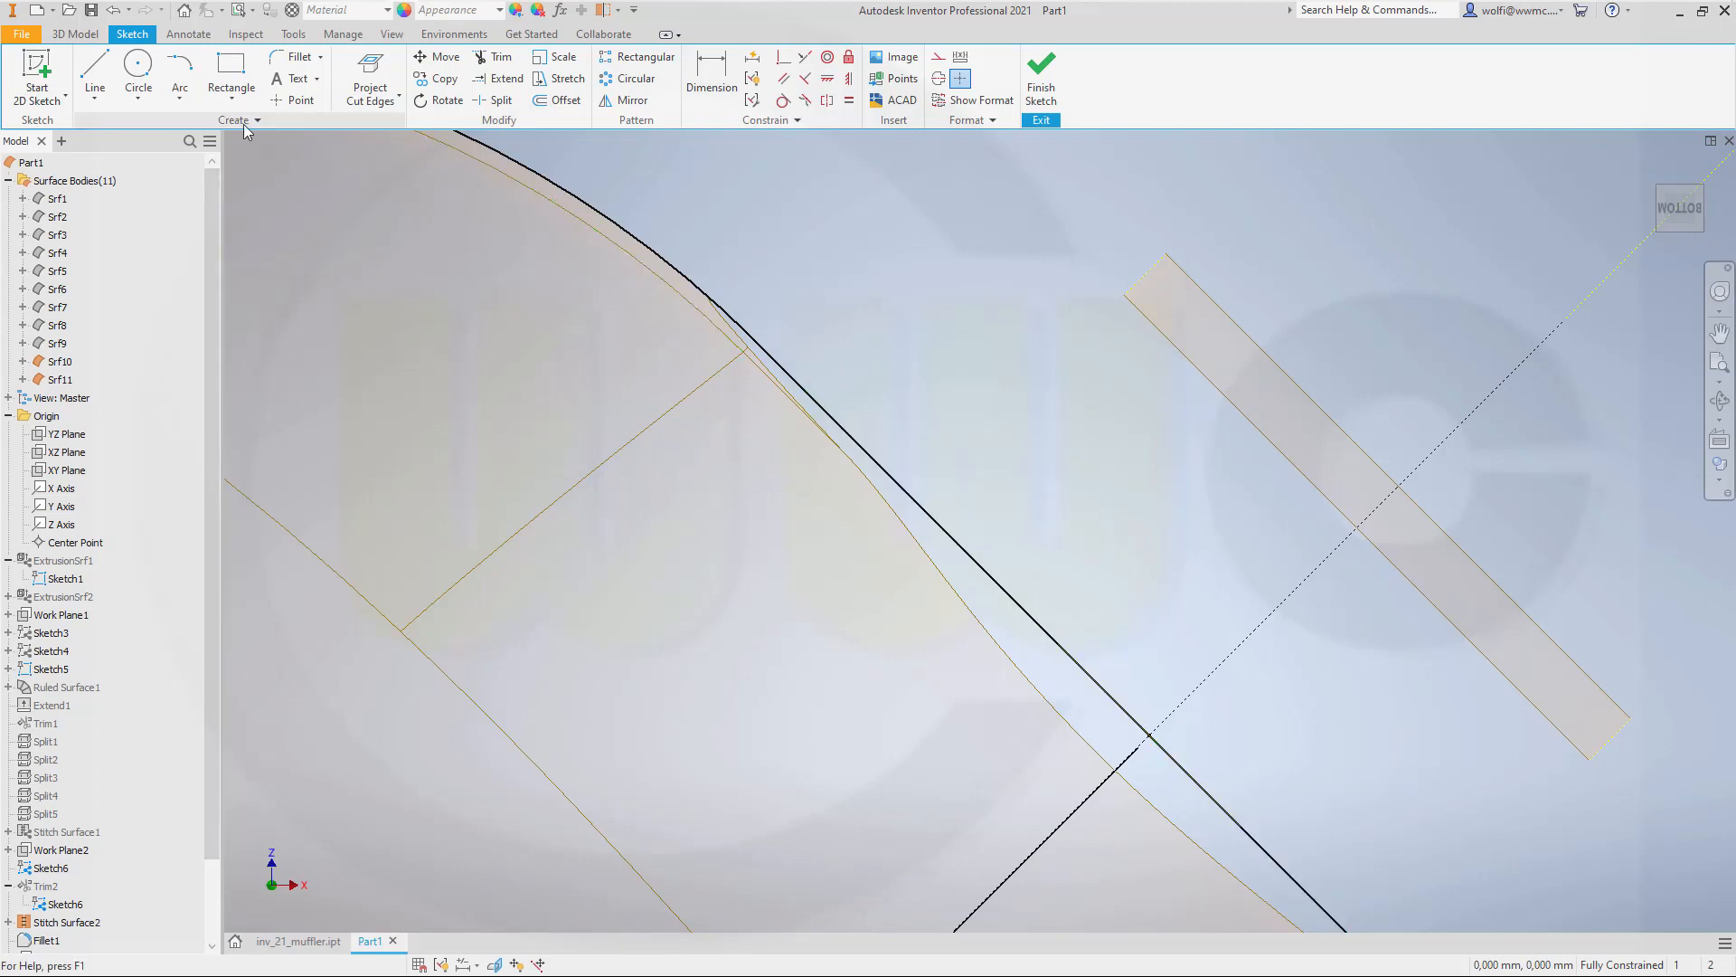
click(181, 74)
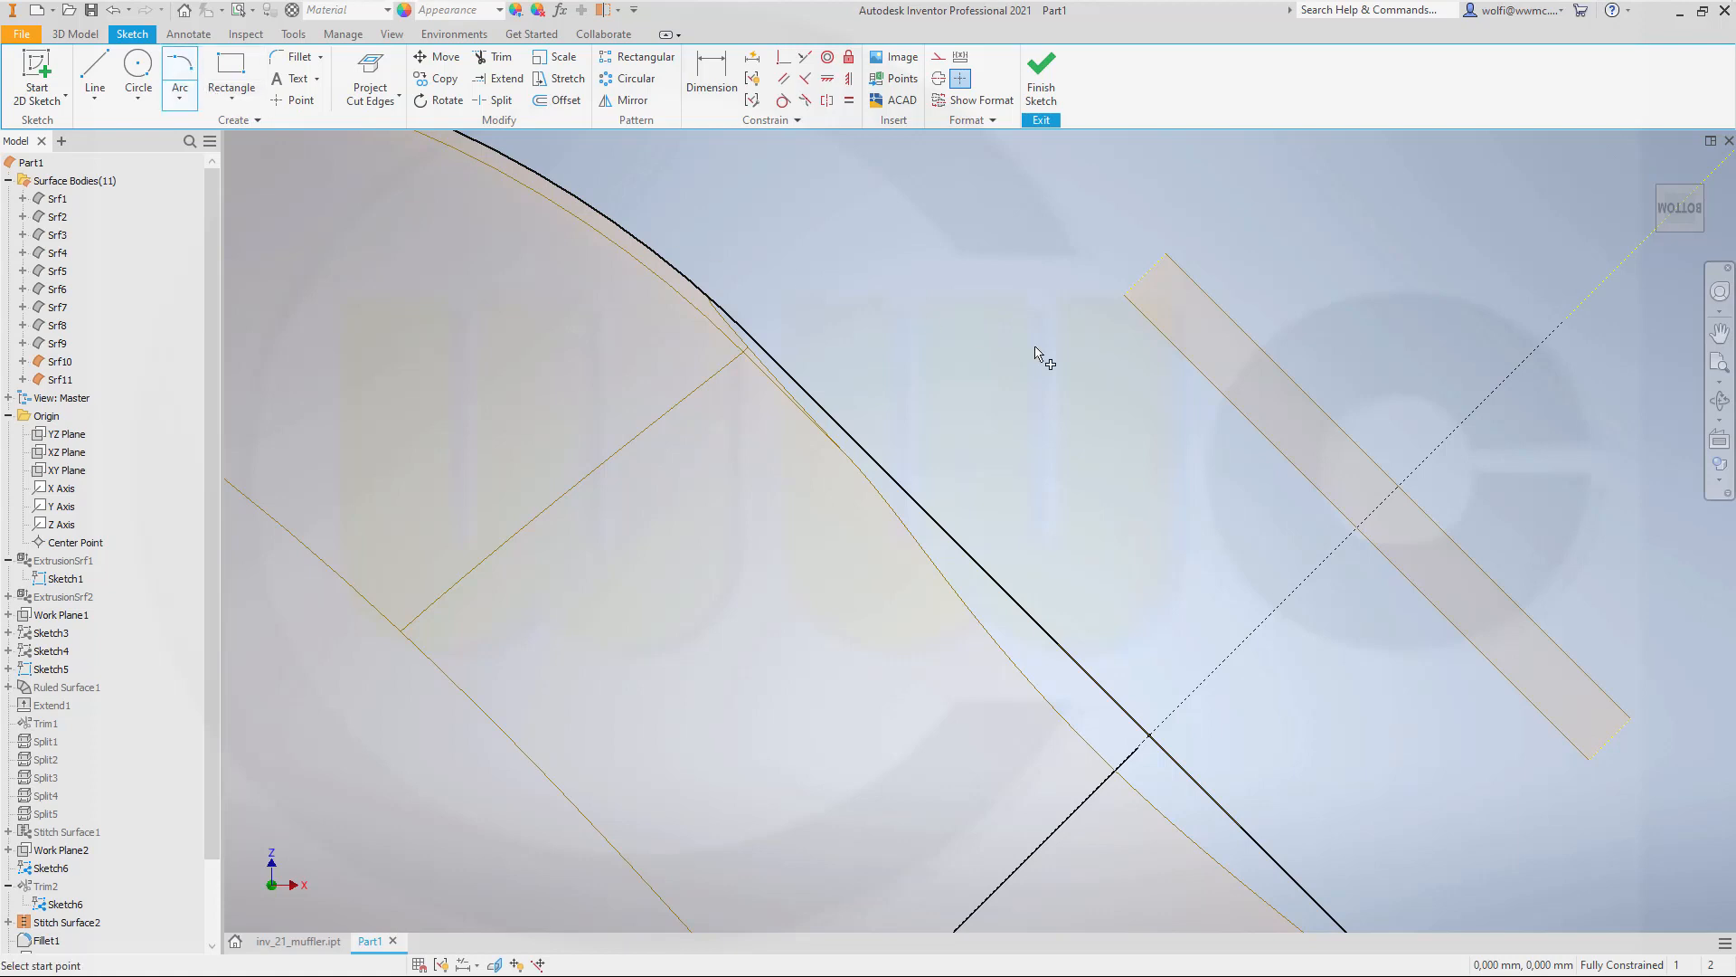
click(1126, 297)
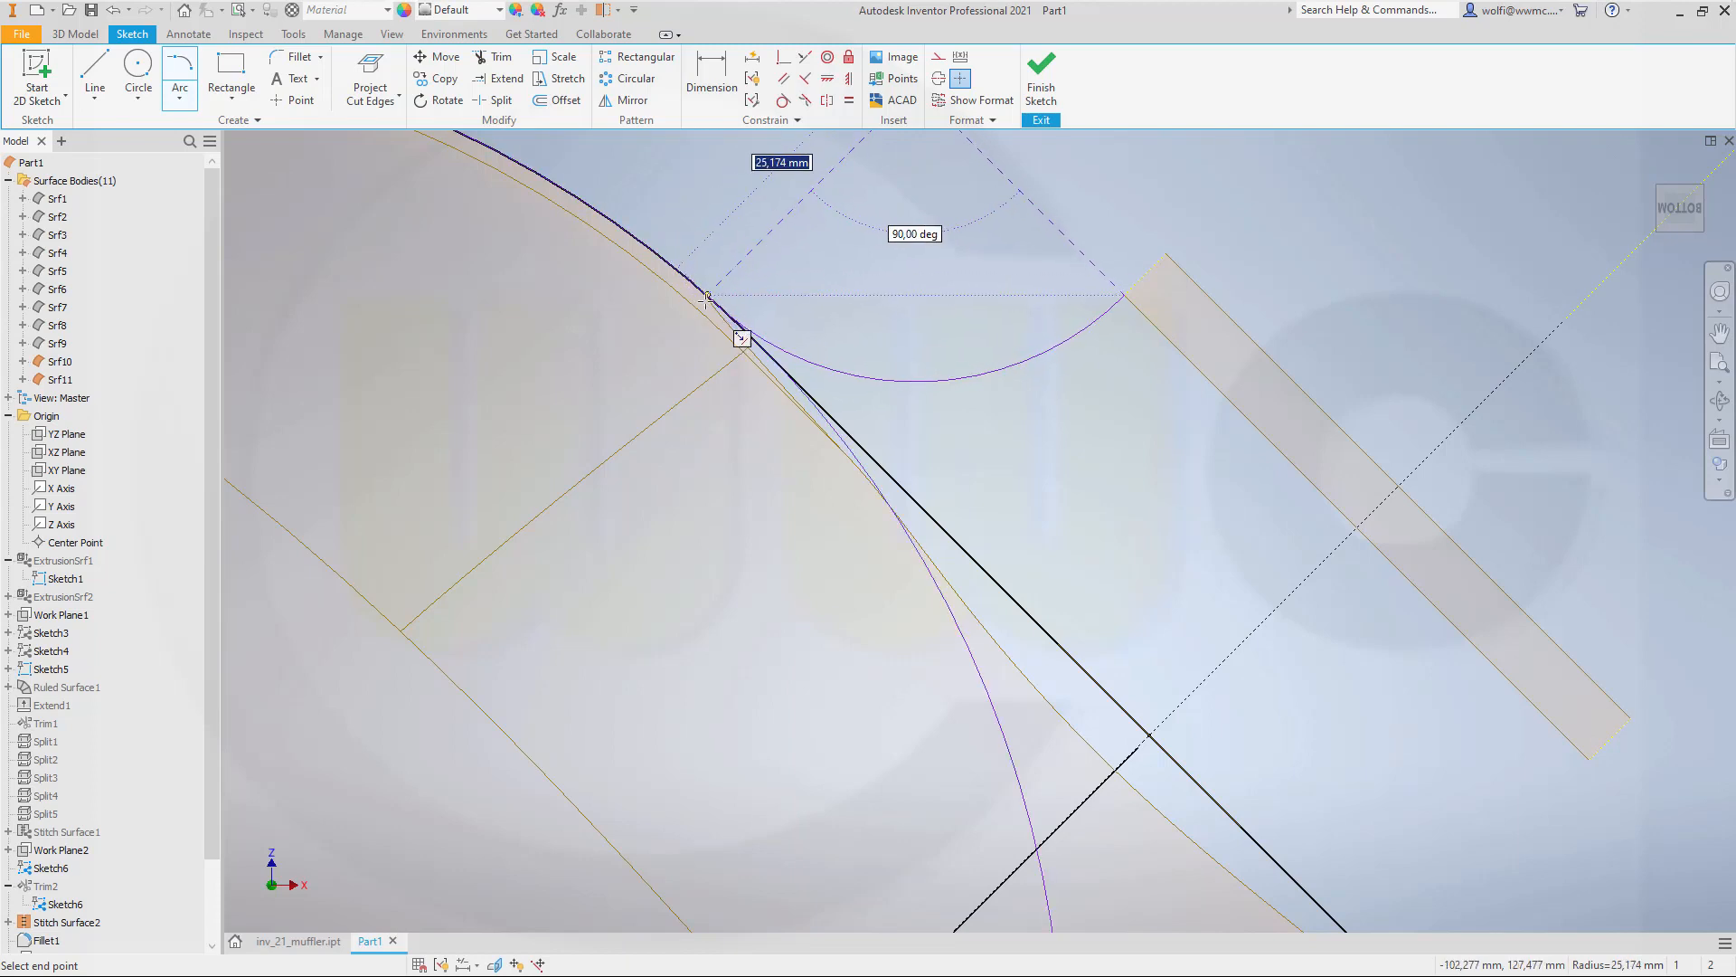
click(708, 295)
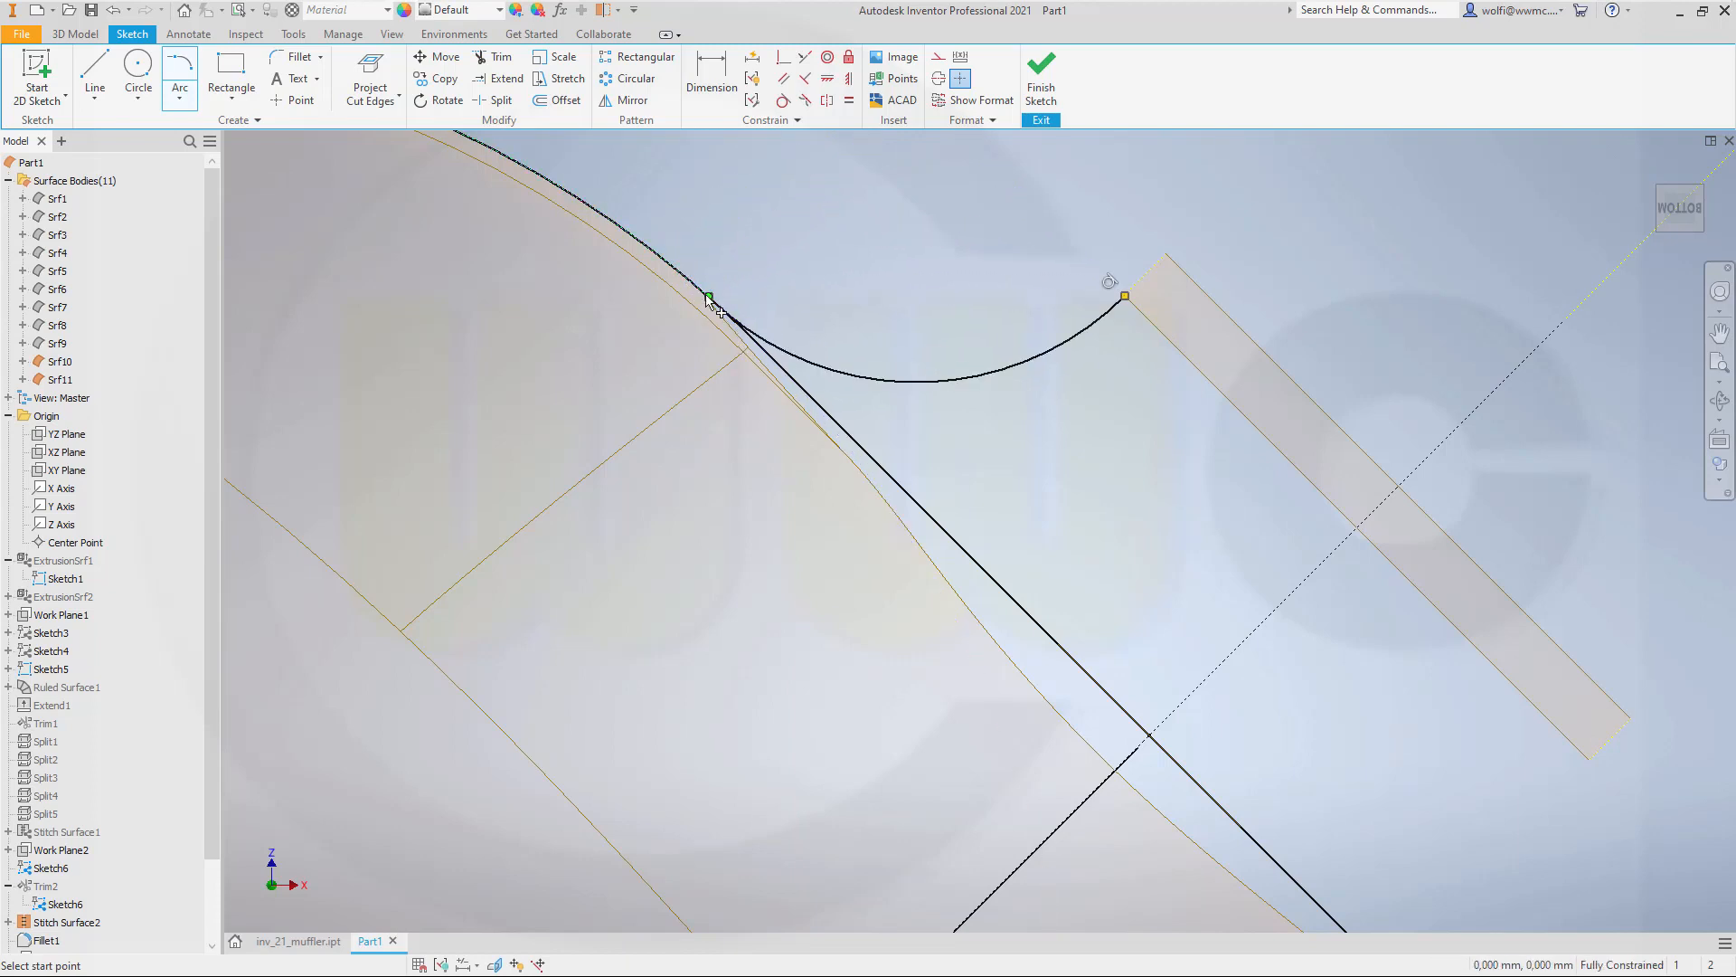
Draw a second arc of about 25 mm radius from the strip's other inner corner to the muffler outline and finish the sketch.
scroll(989, 439, up, 3)
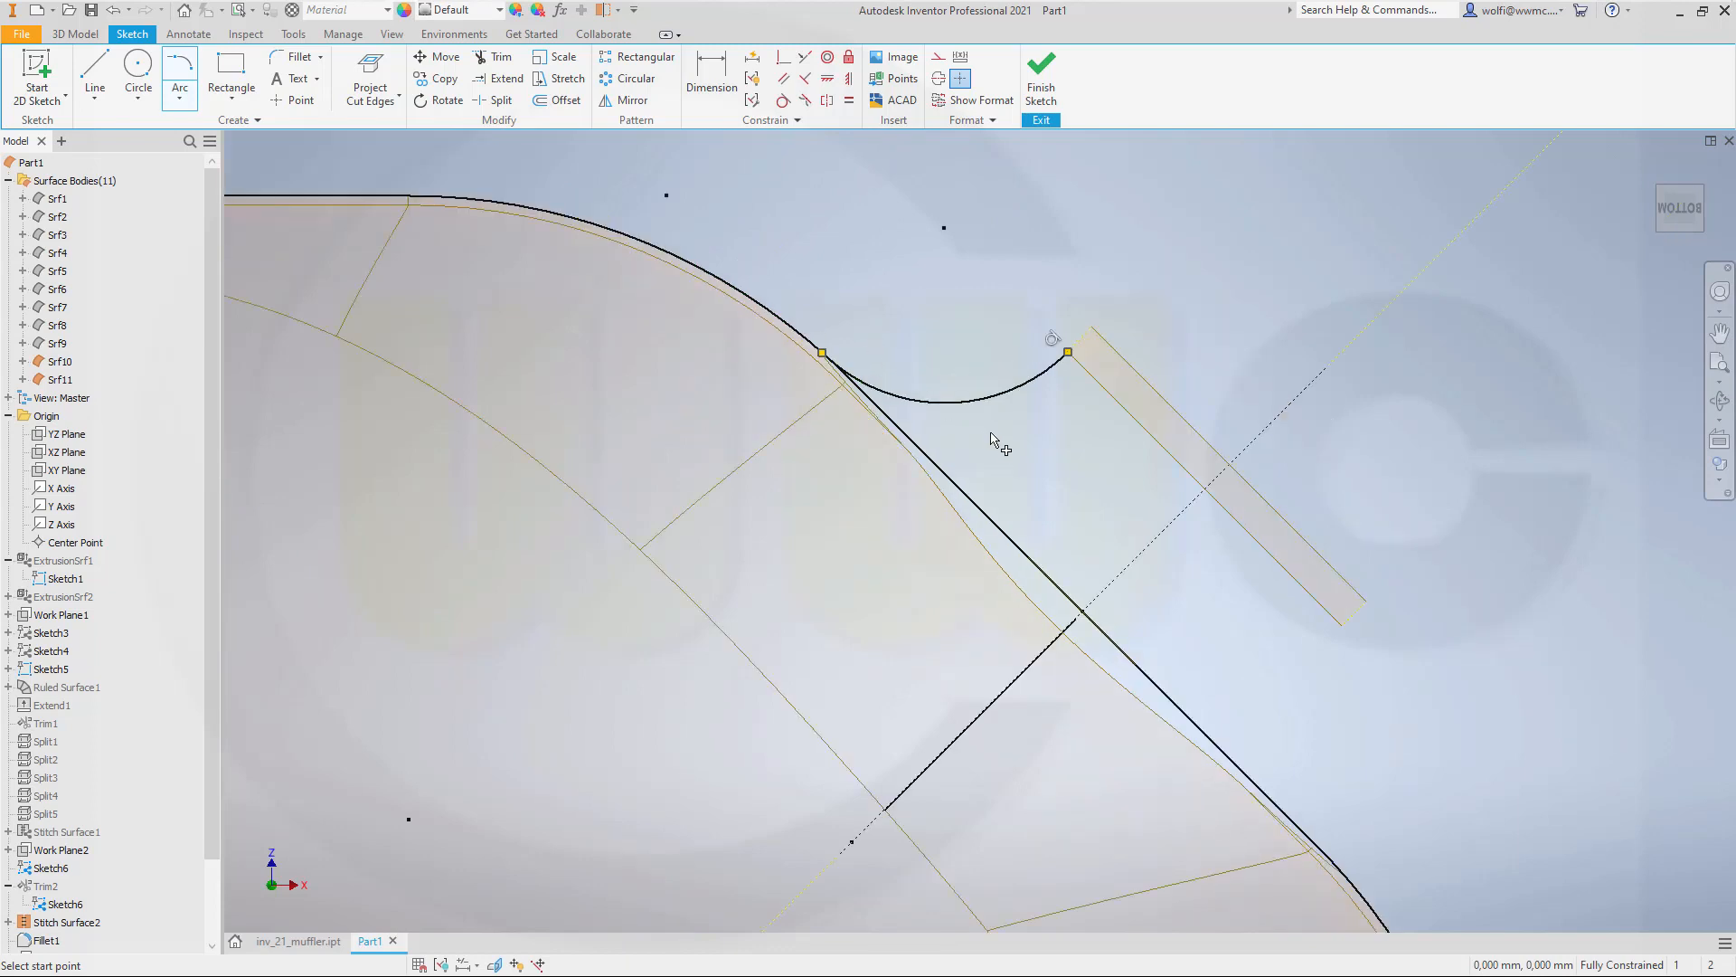
scroll(1148, 596, up, 3)
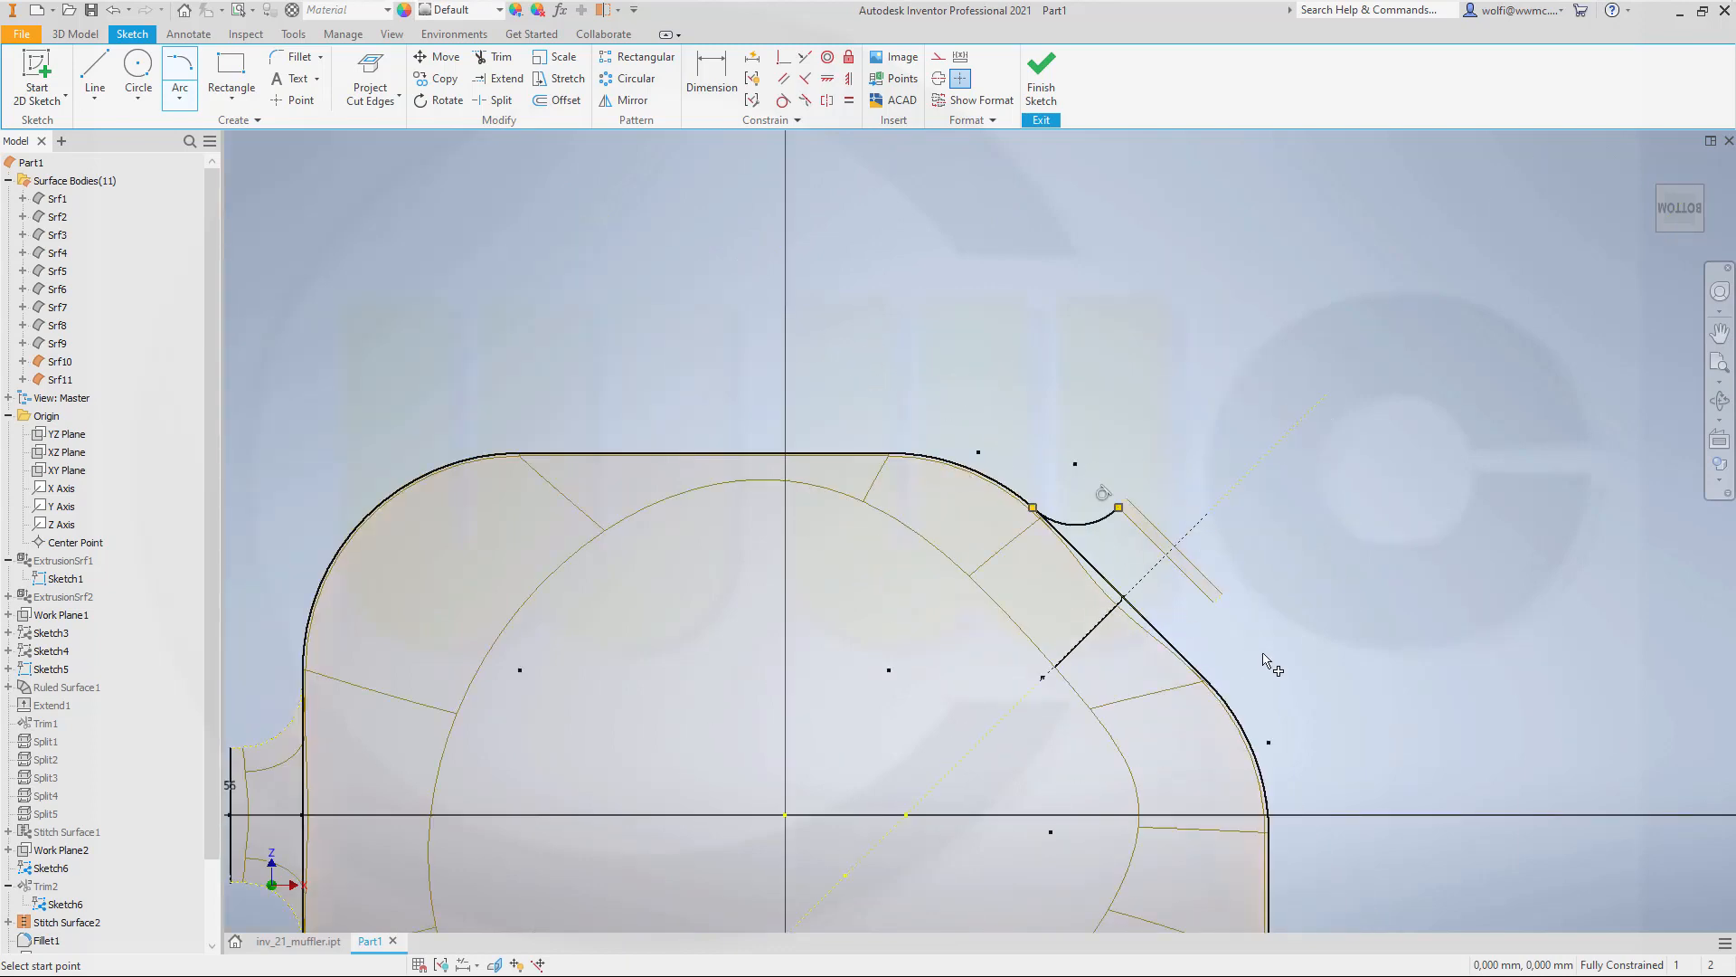
scroll(1271, 668, down, 3)
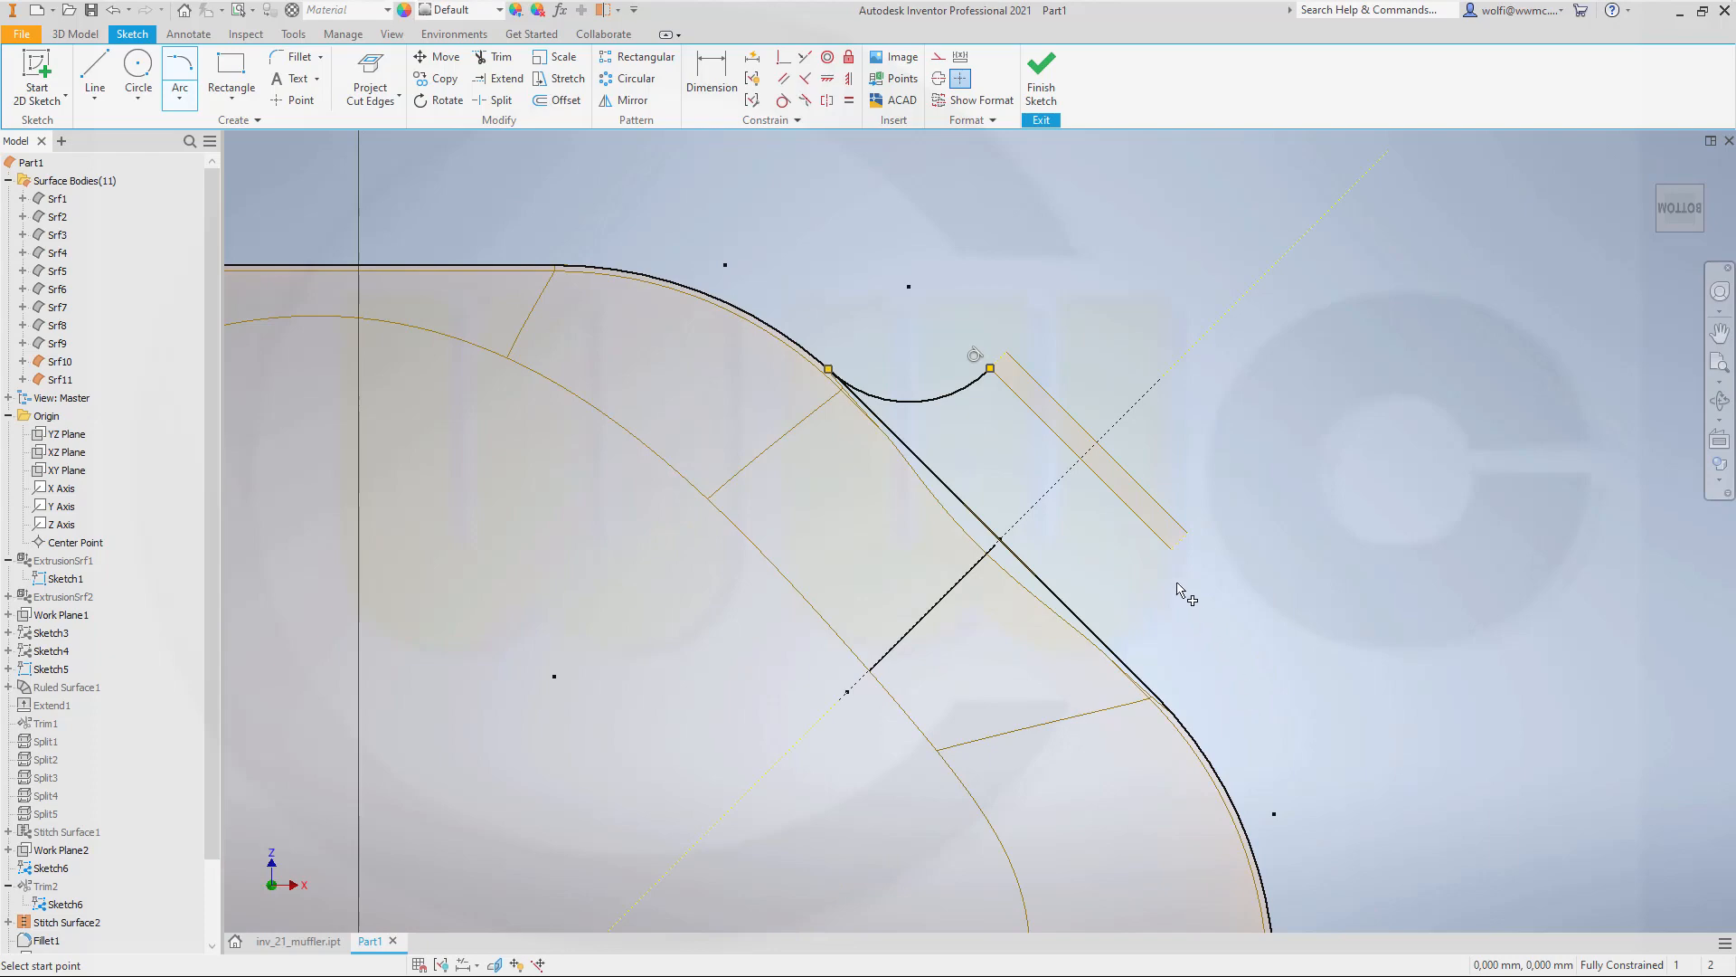
click(1186, 542)
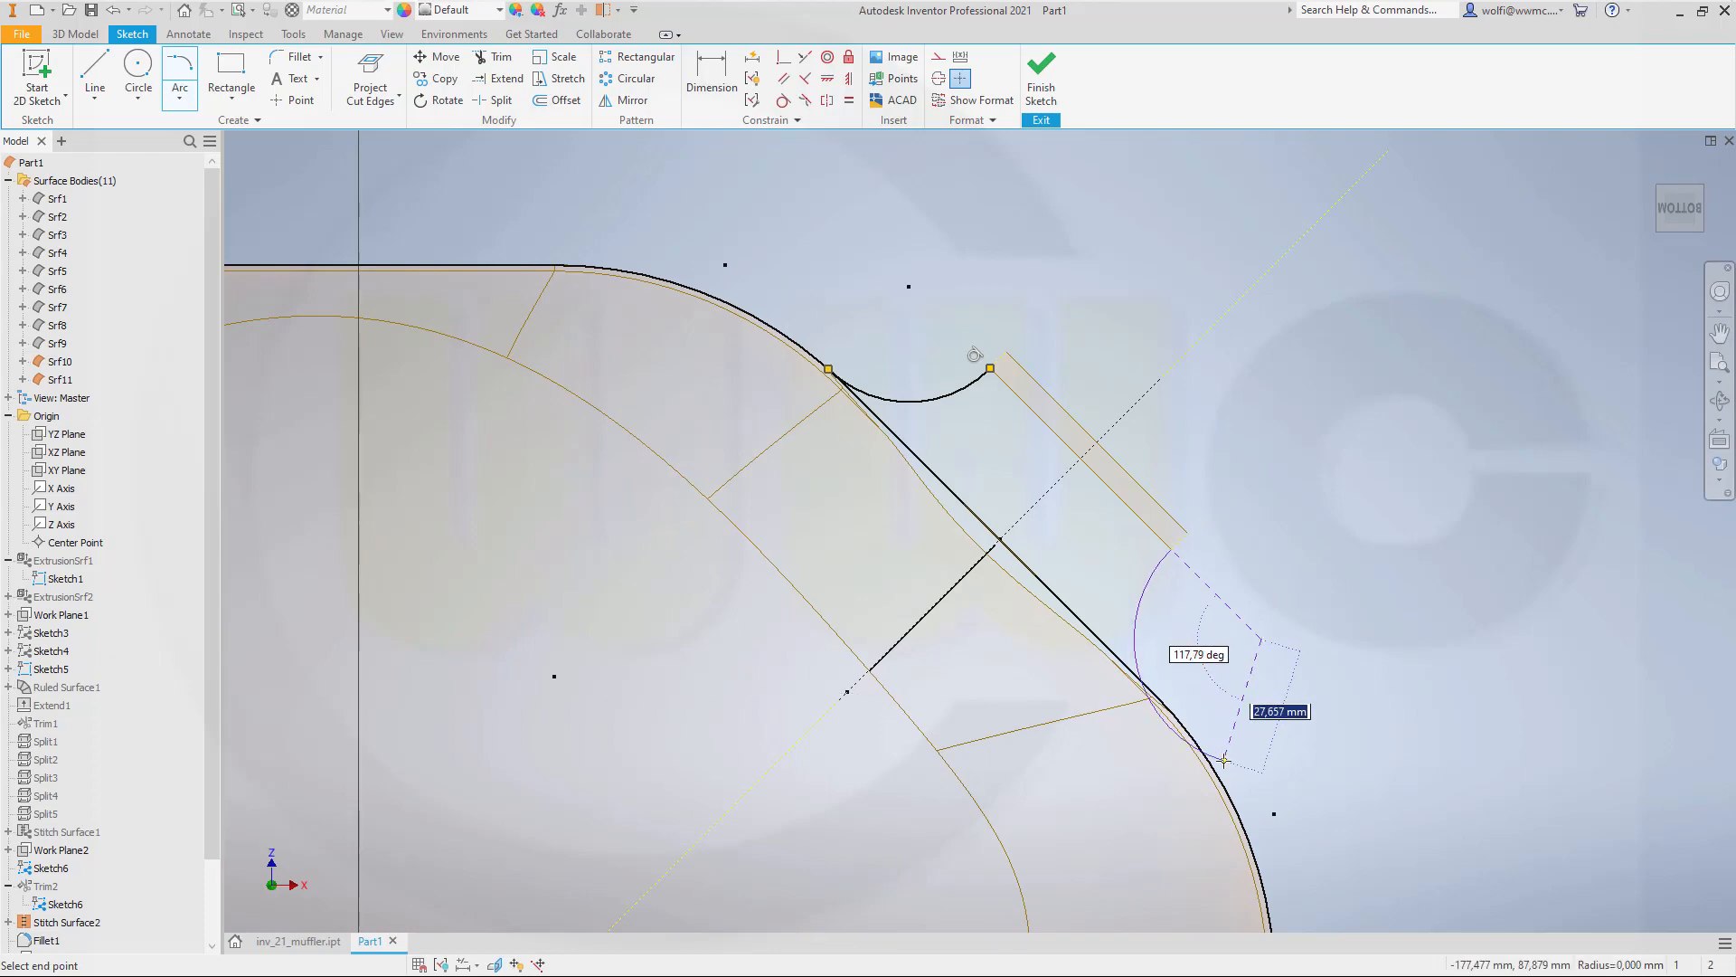
shift+middle_drag(1226, 751, 1139, 487)
scroll(1134, 488, down, 1)
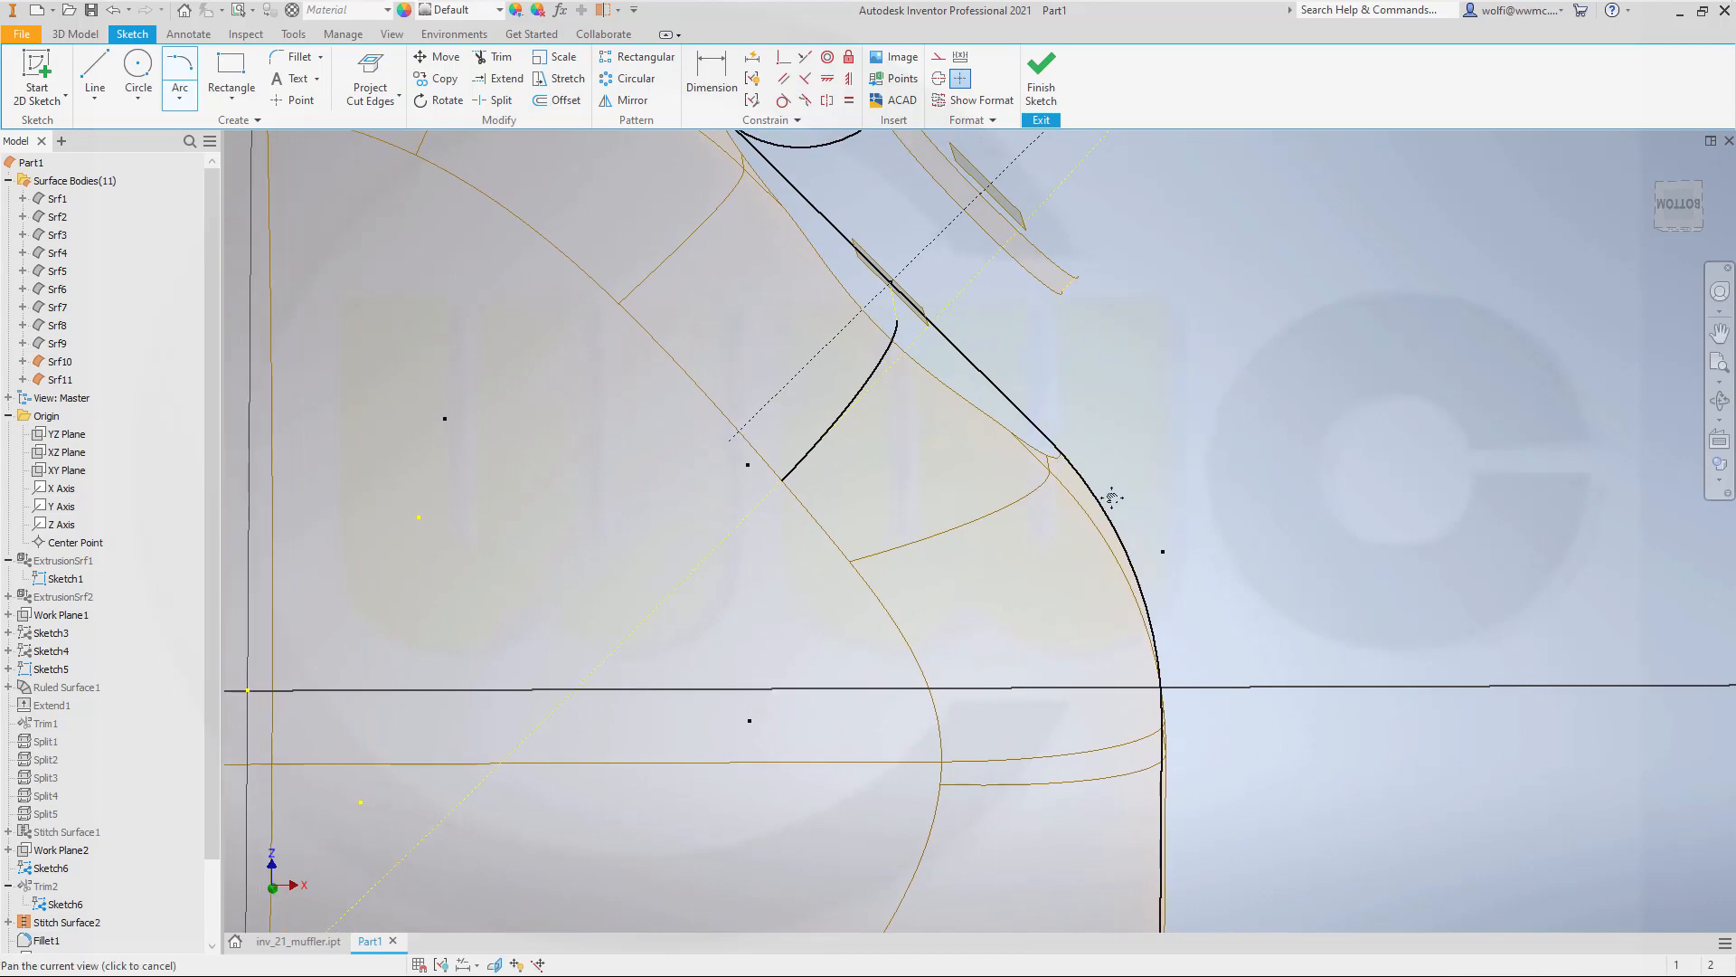
scroll(1062, 466, down, 3)
scroll(1062, 467, up, 4)
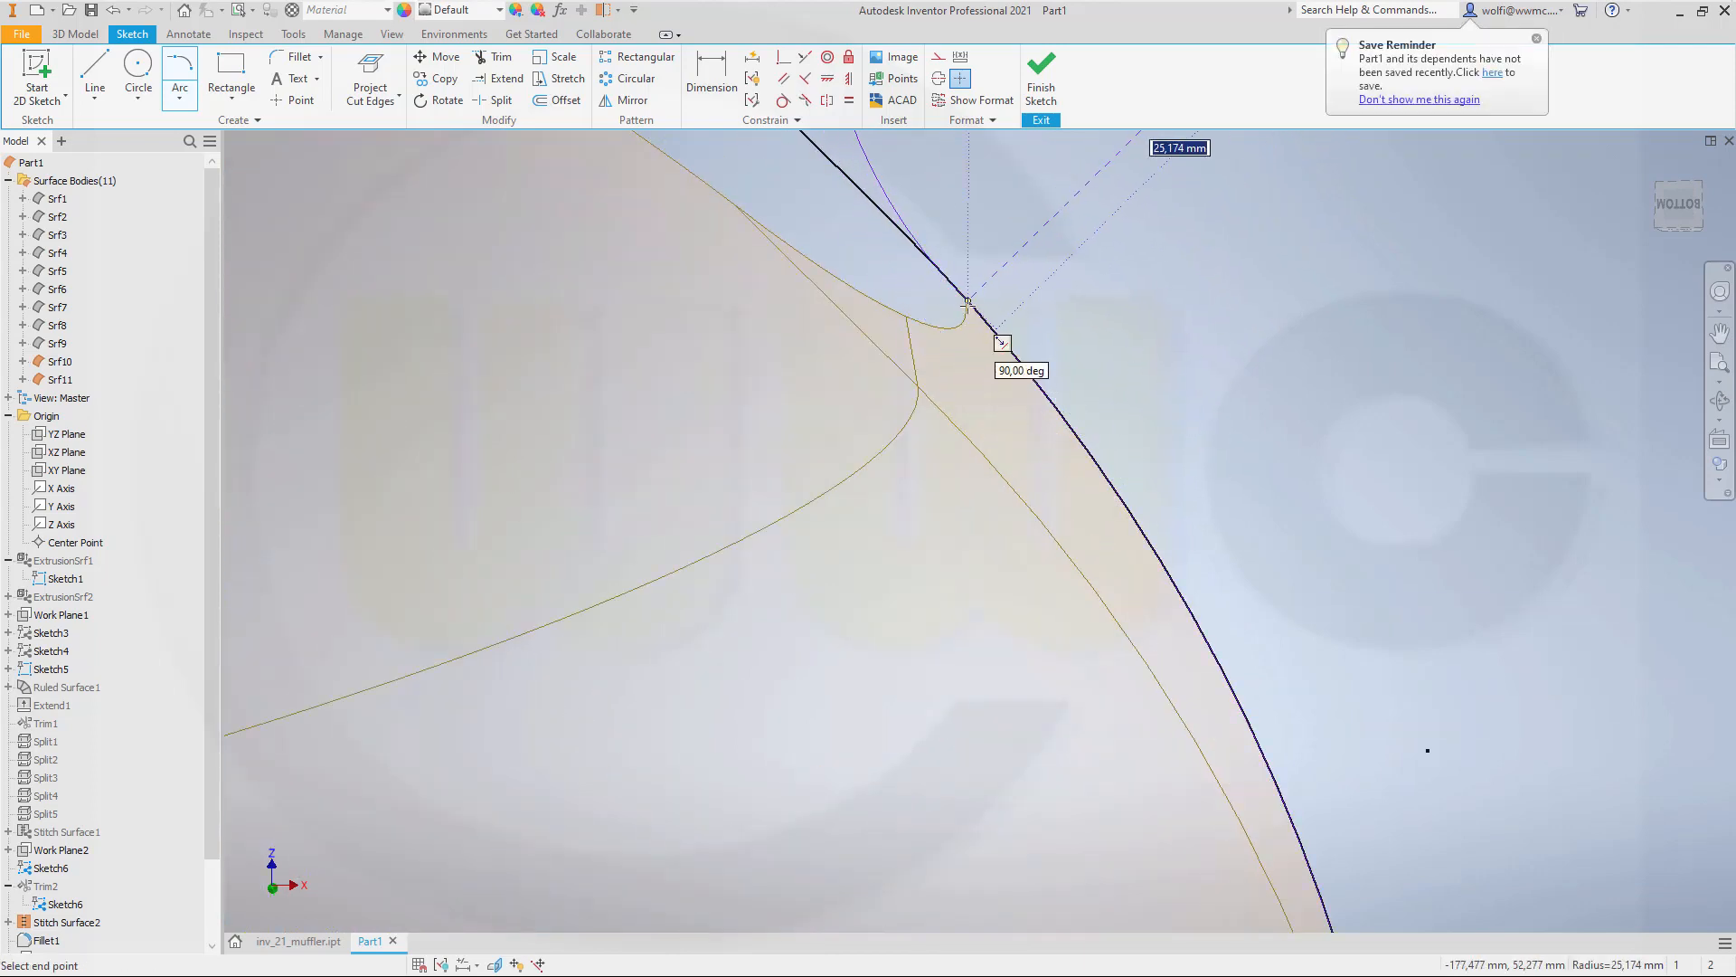
click(967, 298)
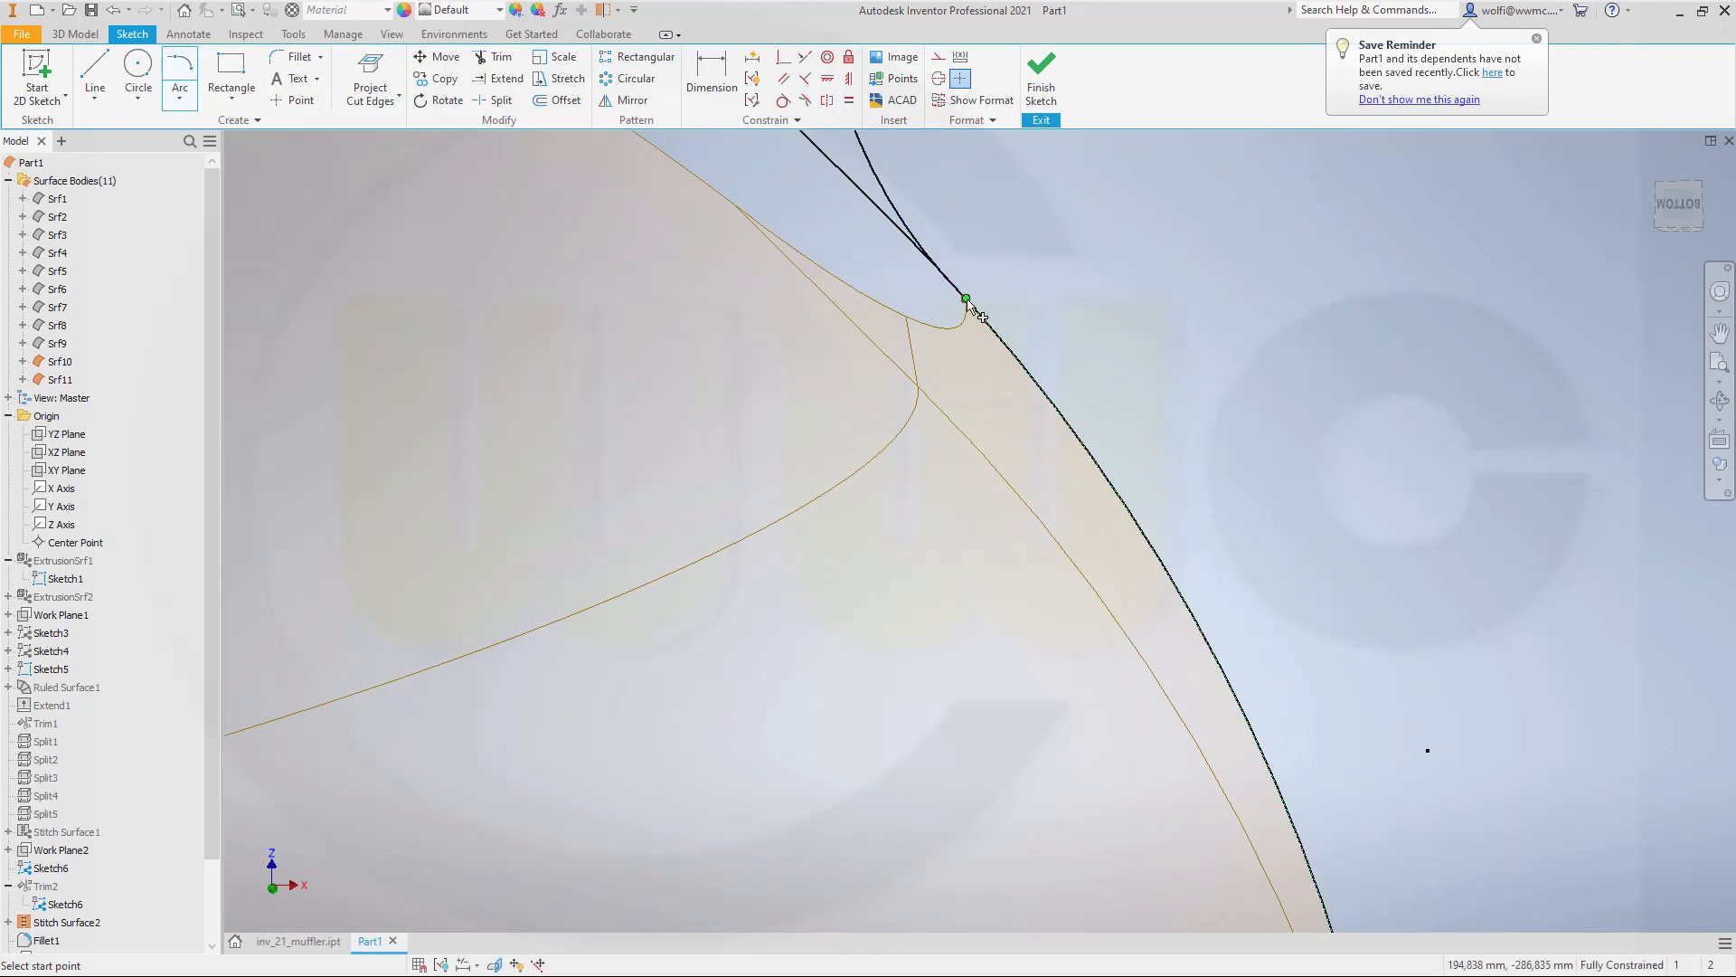
key(Escape)
scroll(883, 343, up, 3)
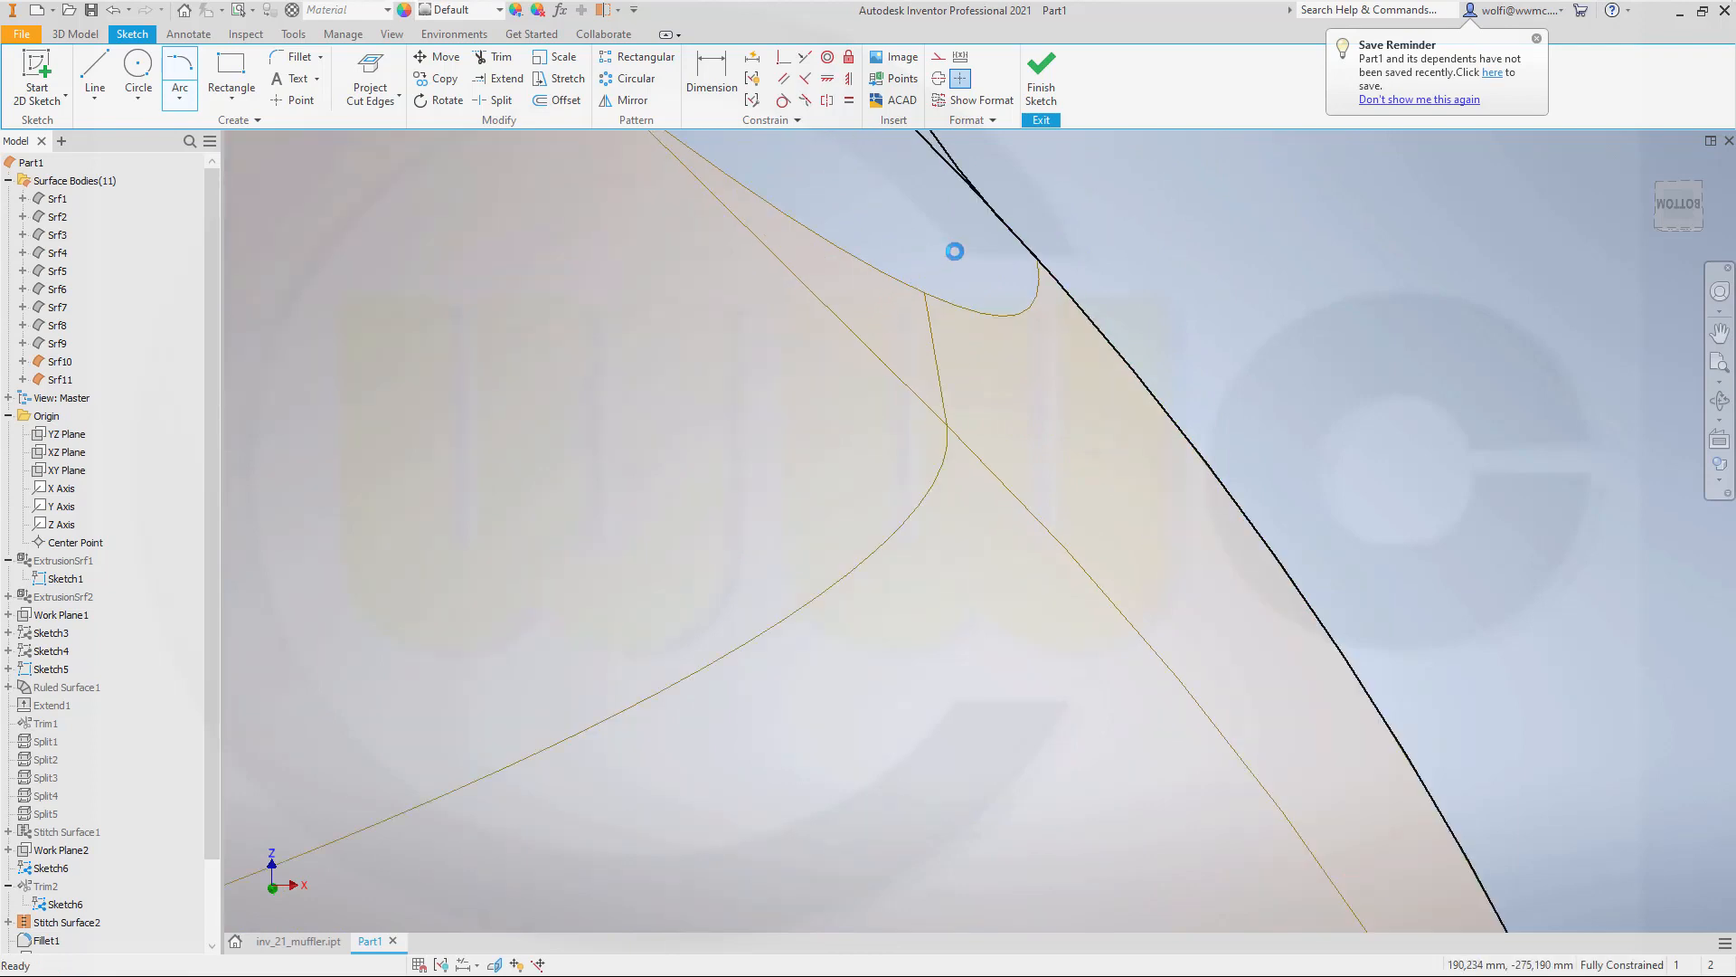
click(1042, 80)
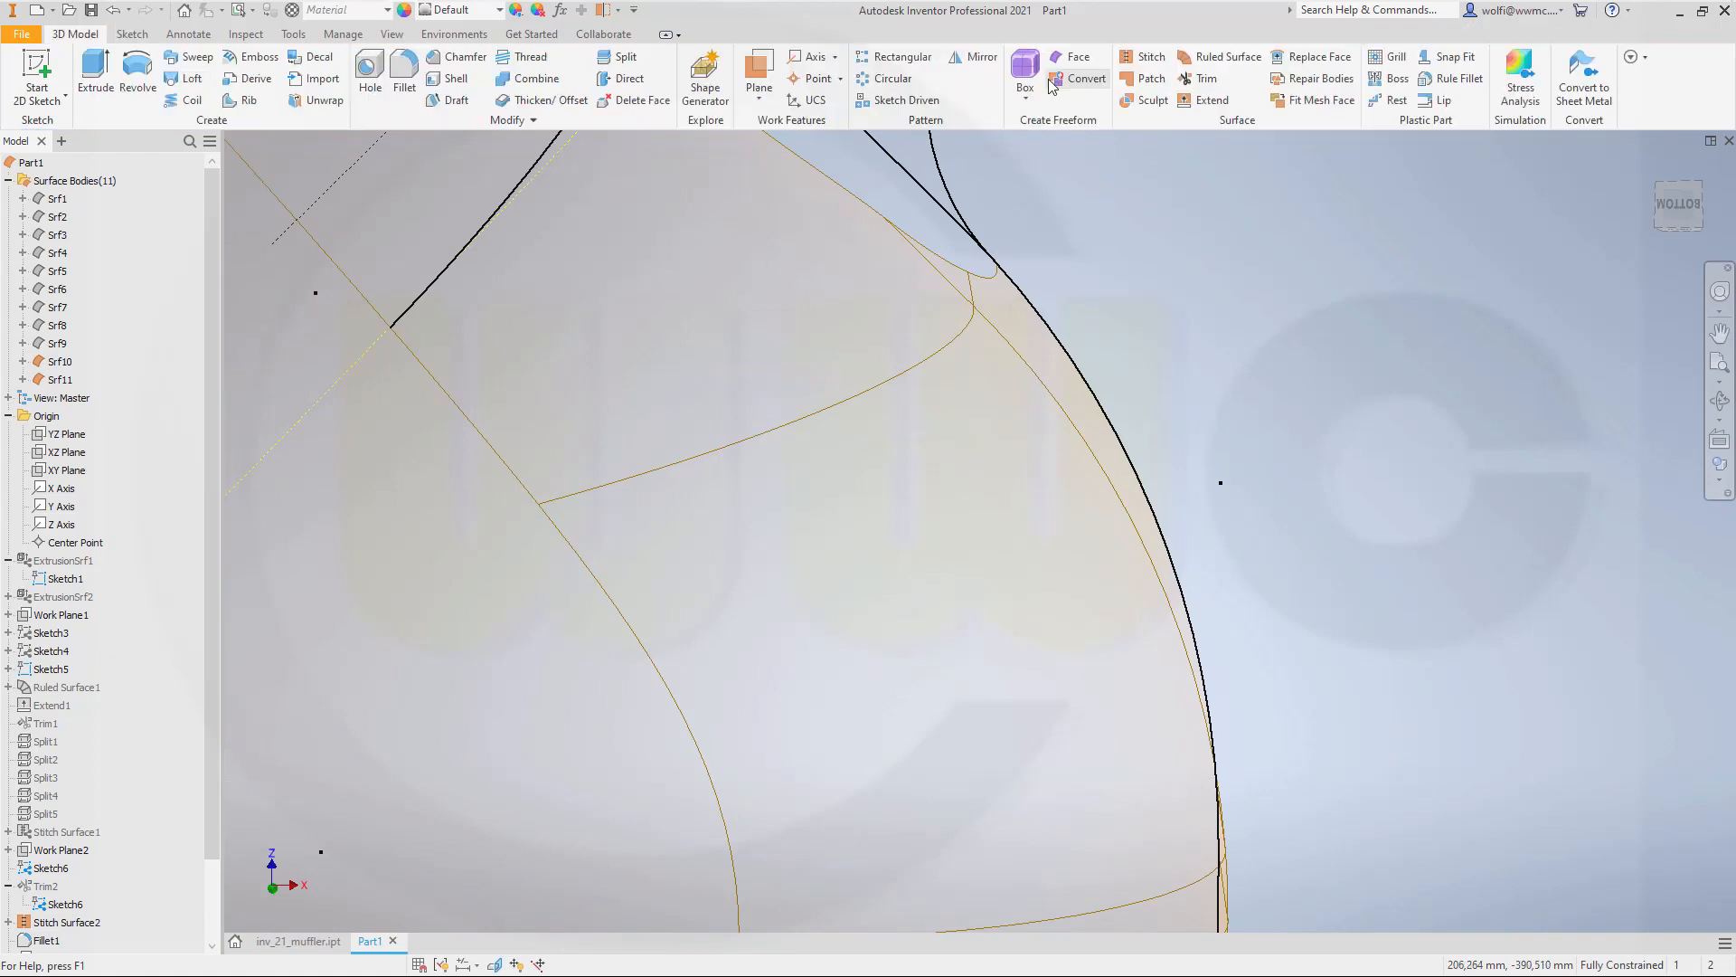
Hide the muffler outline sketch, Sketch1.
shift+middle_drag(756, 320, 715, 395)
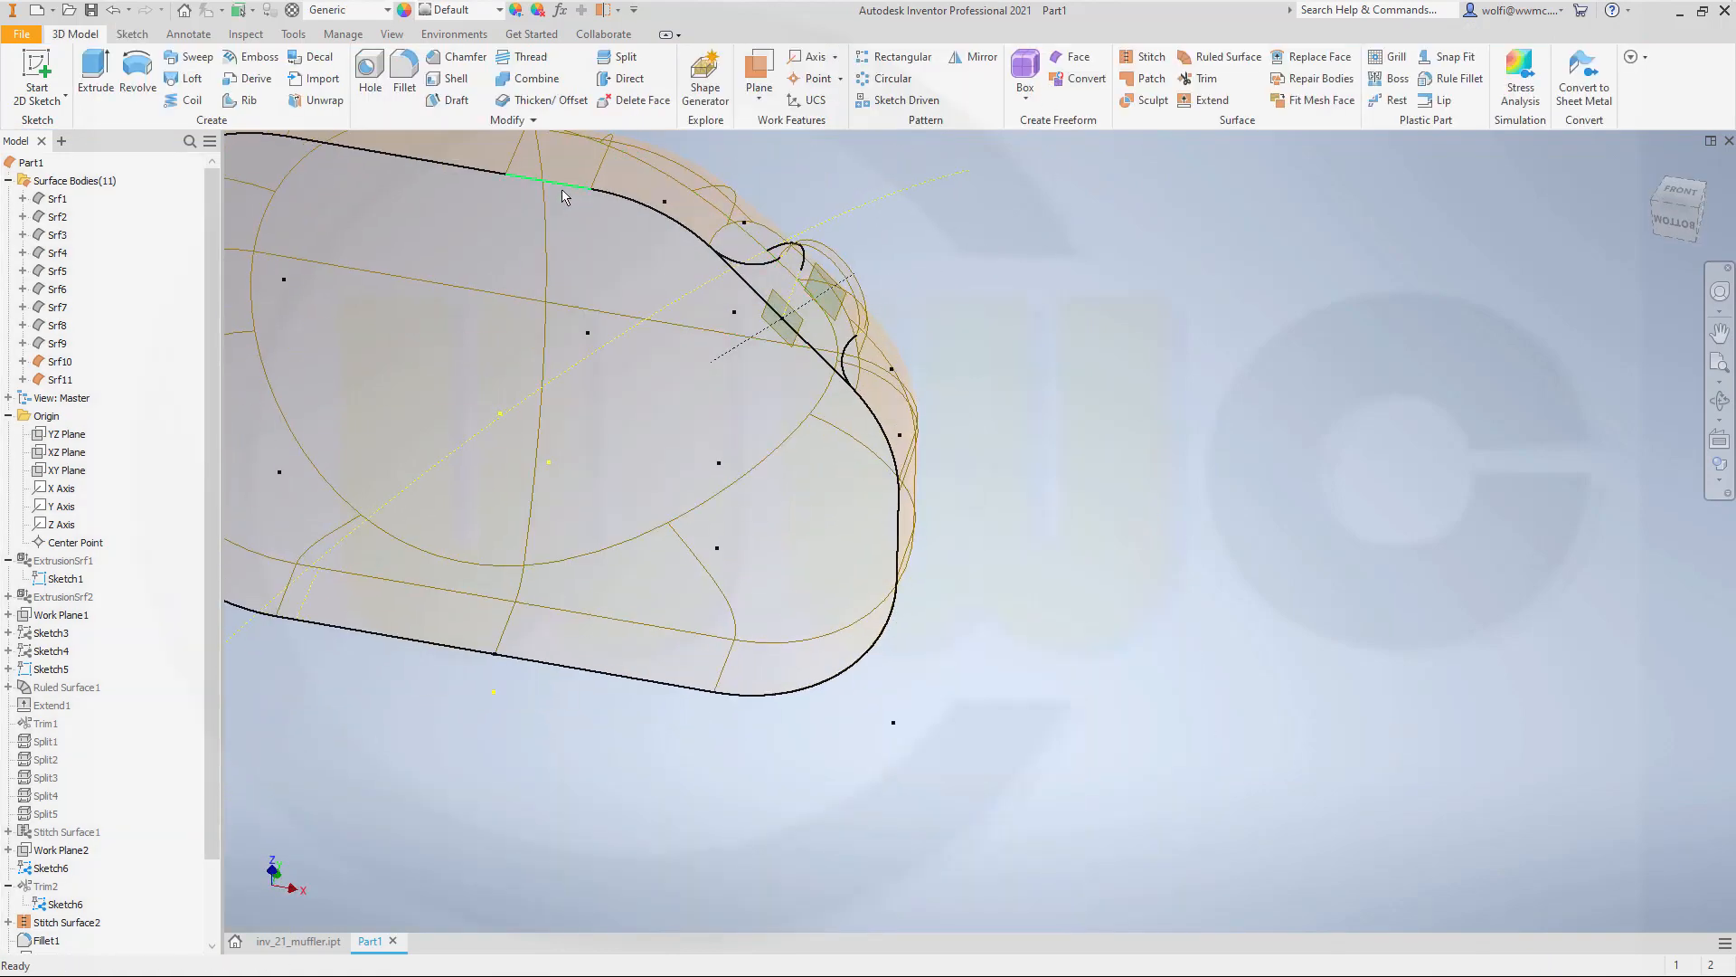
click(69, 583)
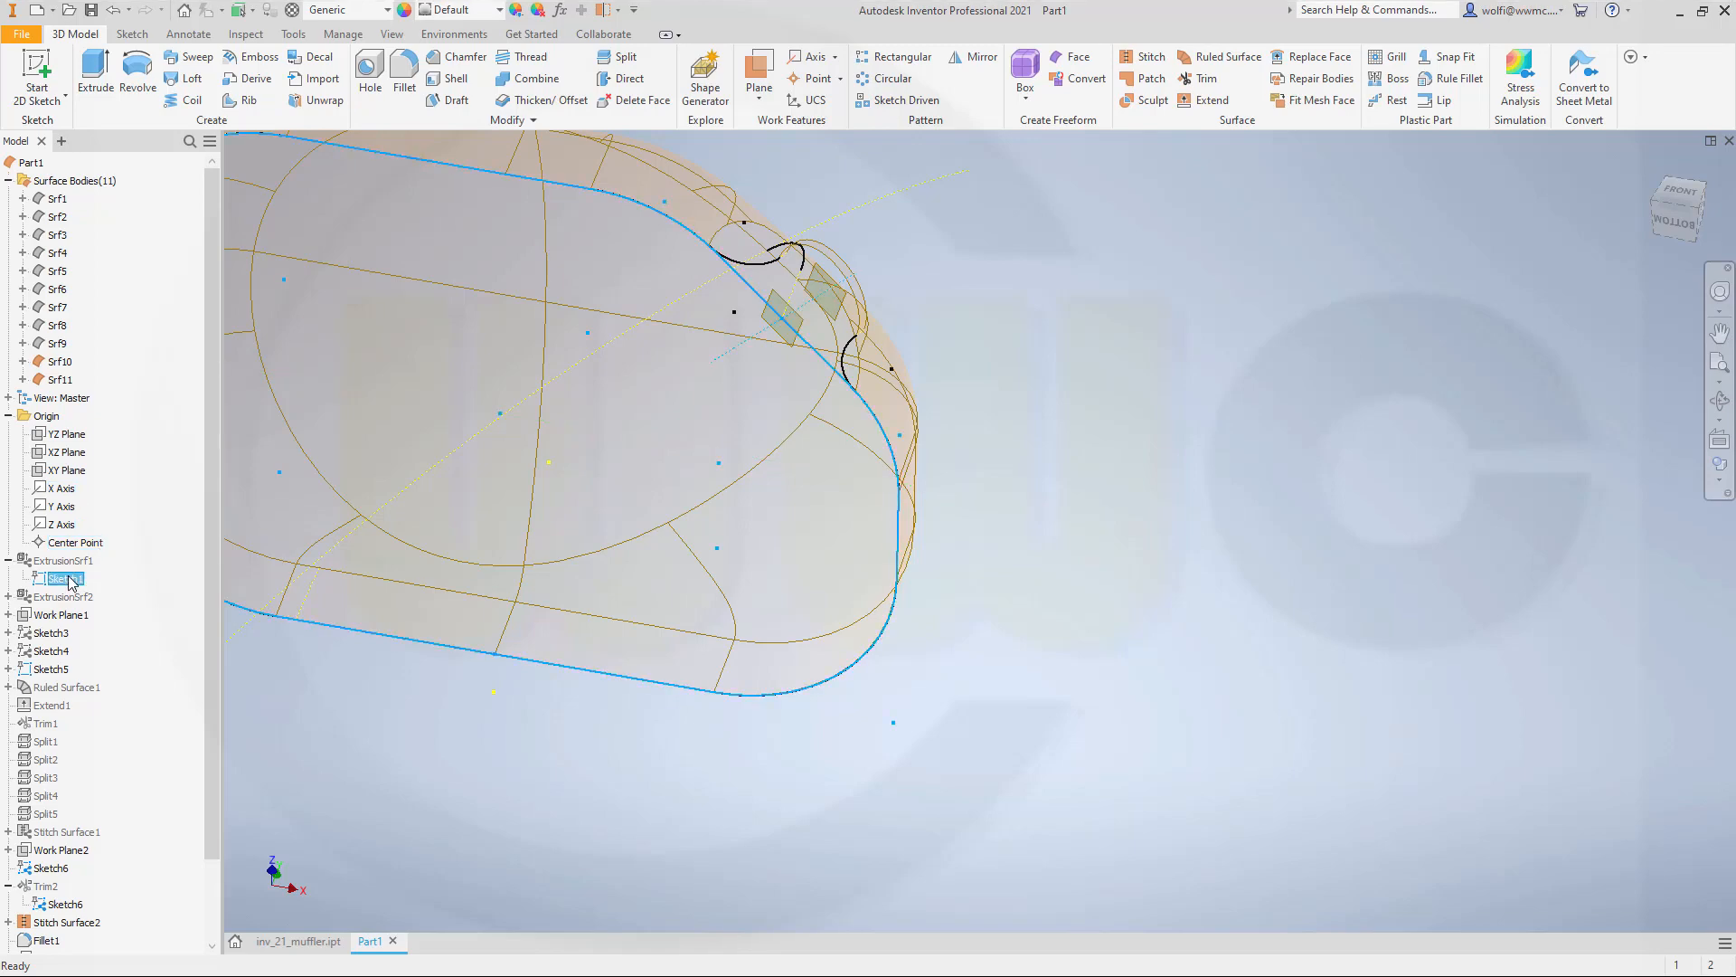
right_click(68, 582)
click(136, 818)
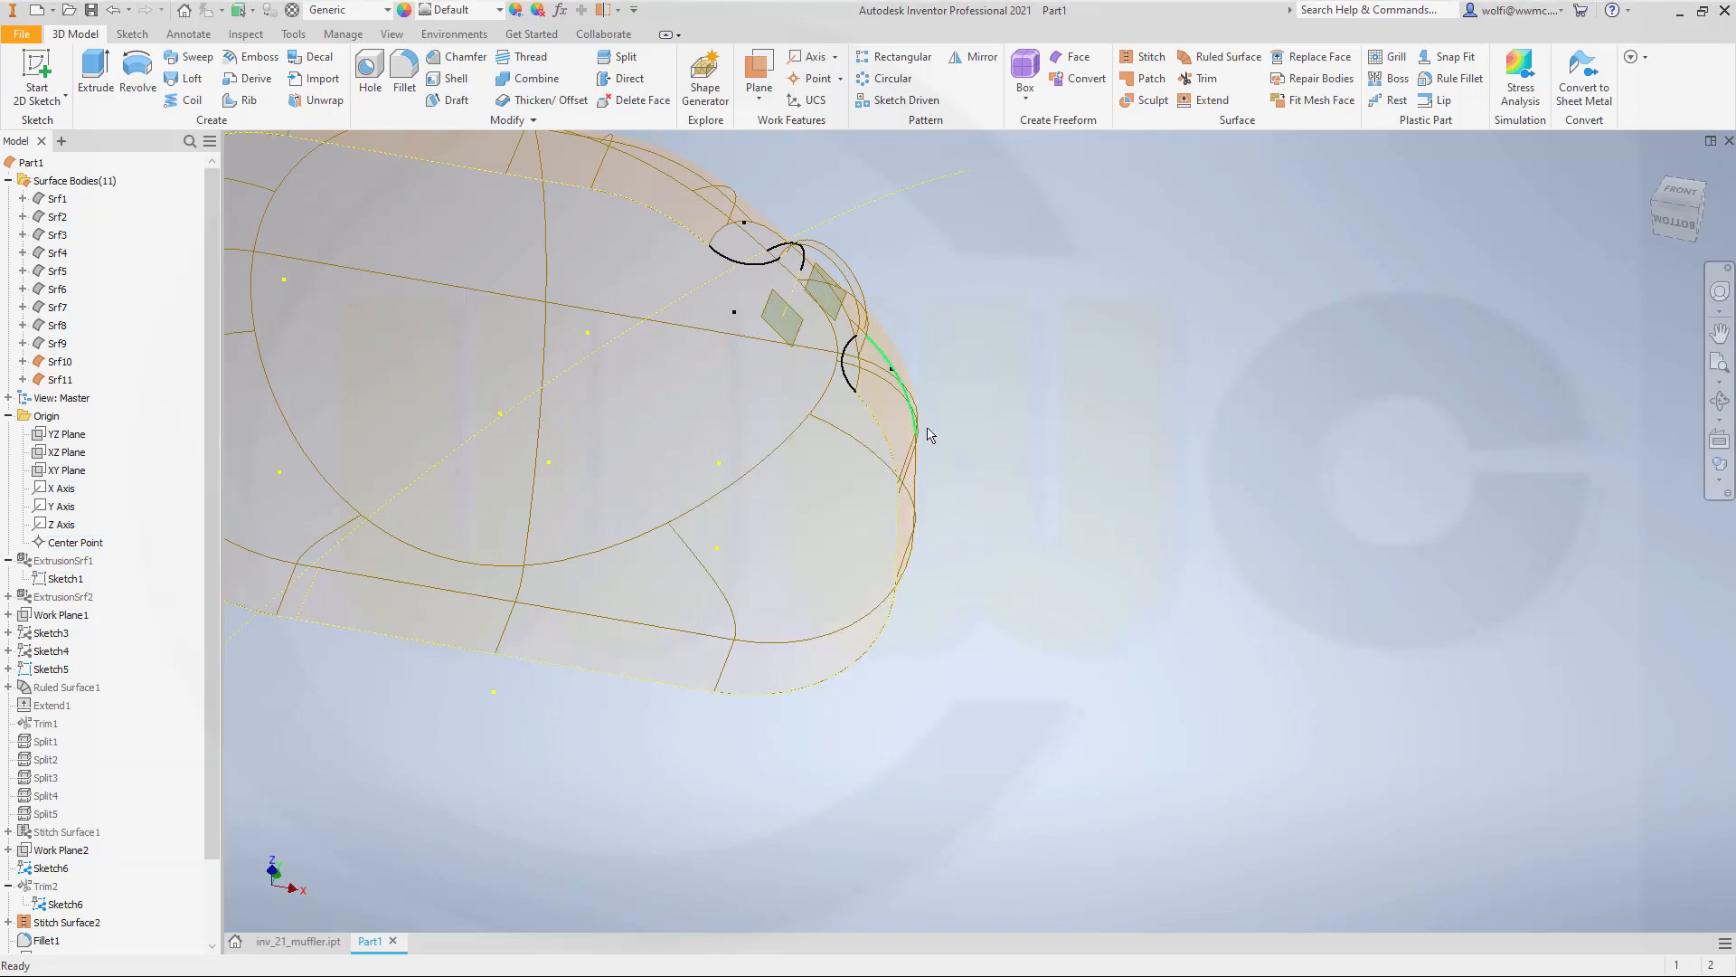
Extrude the first connecting arc 5 mm as a surface in the flipped direction, away from the muffler shell.
middle_drag(1005, 470, 1320, 614)
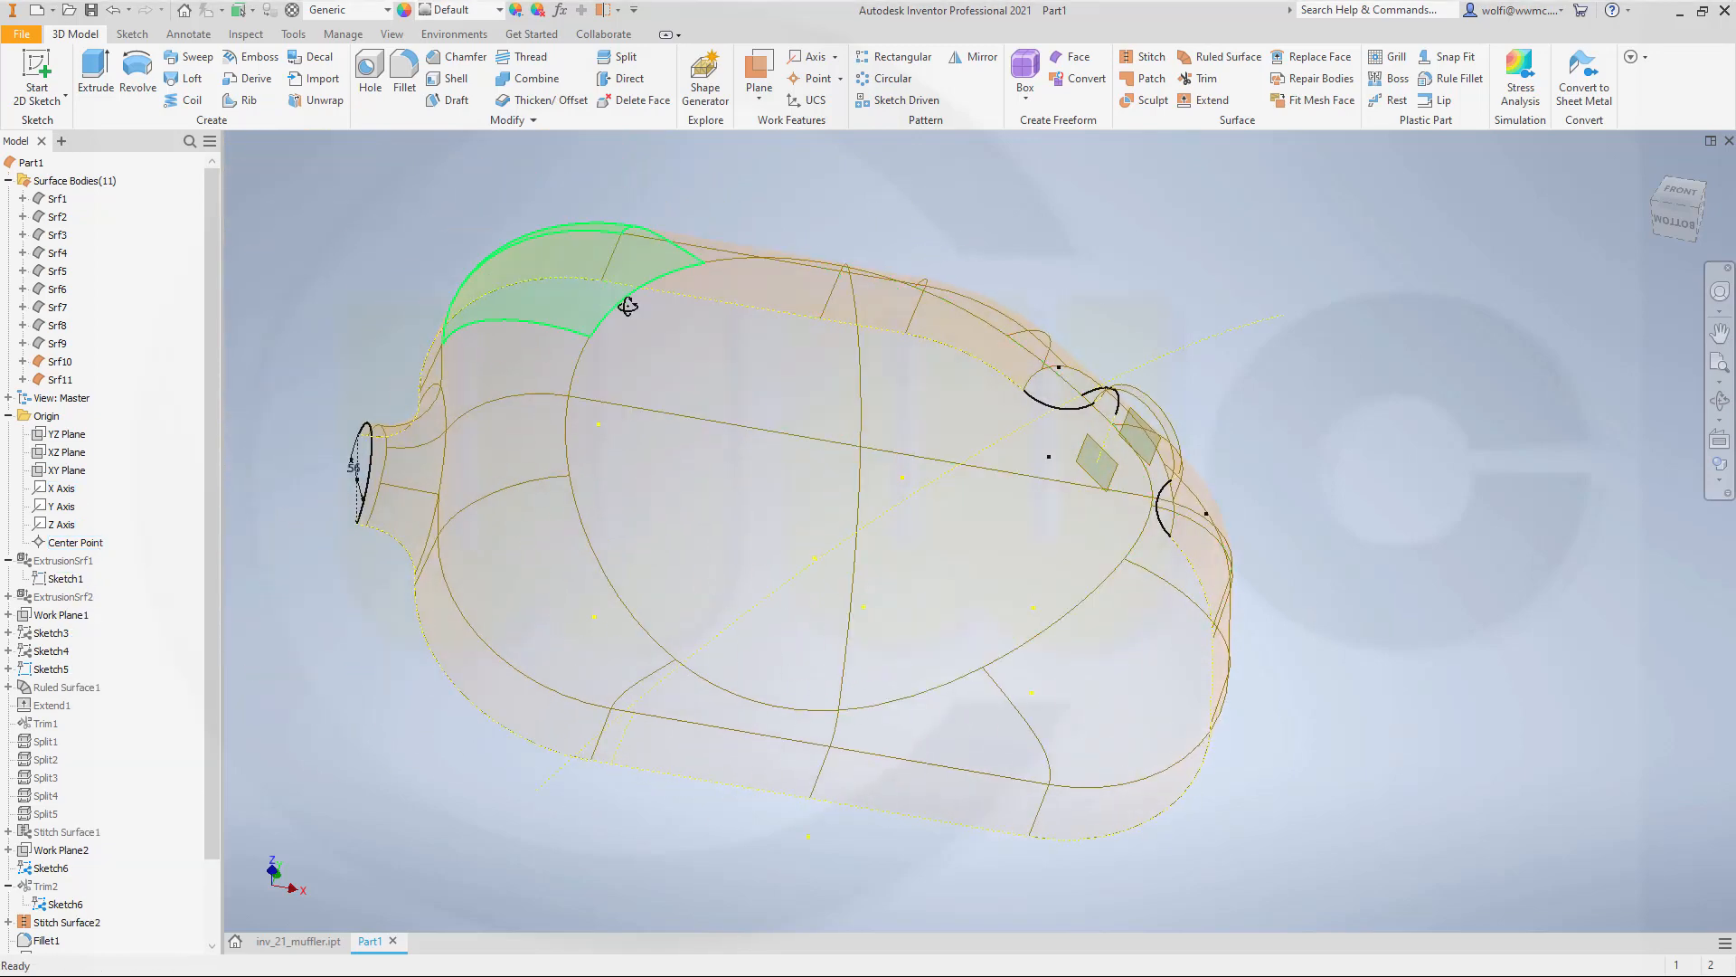
shift+middle_drag(620, 302, 562, 372)
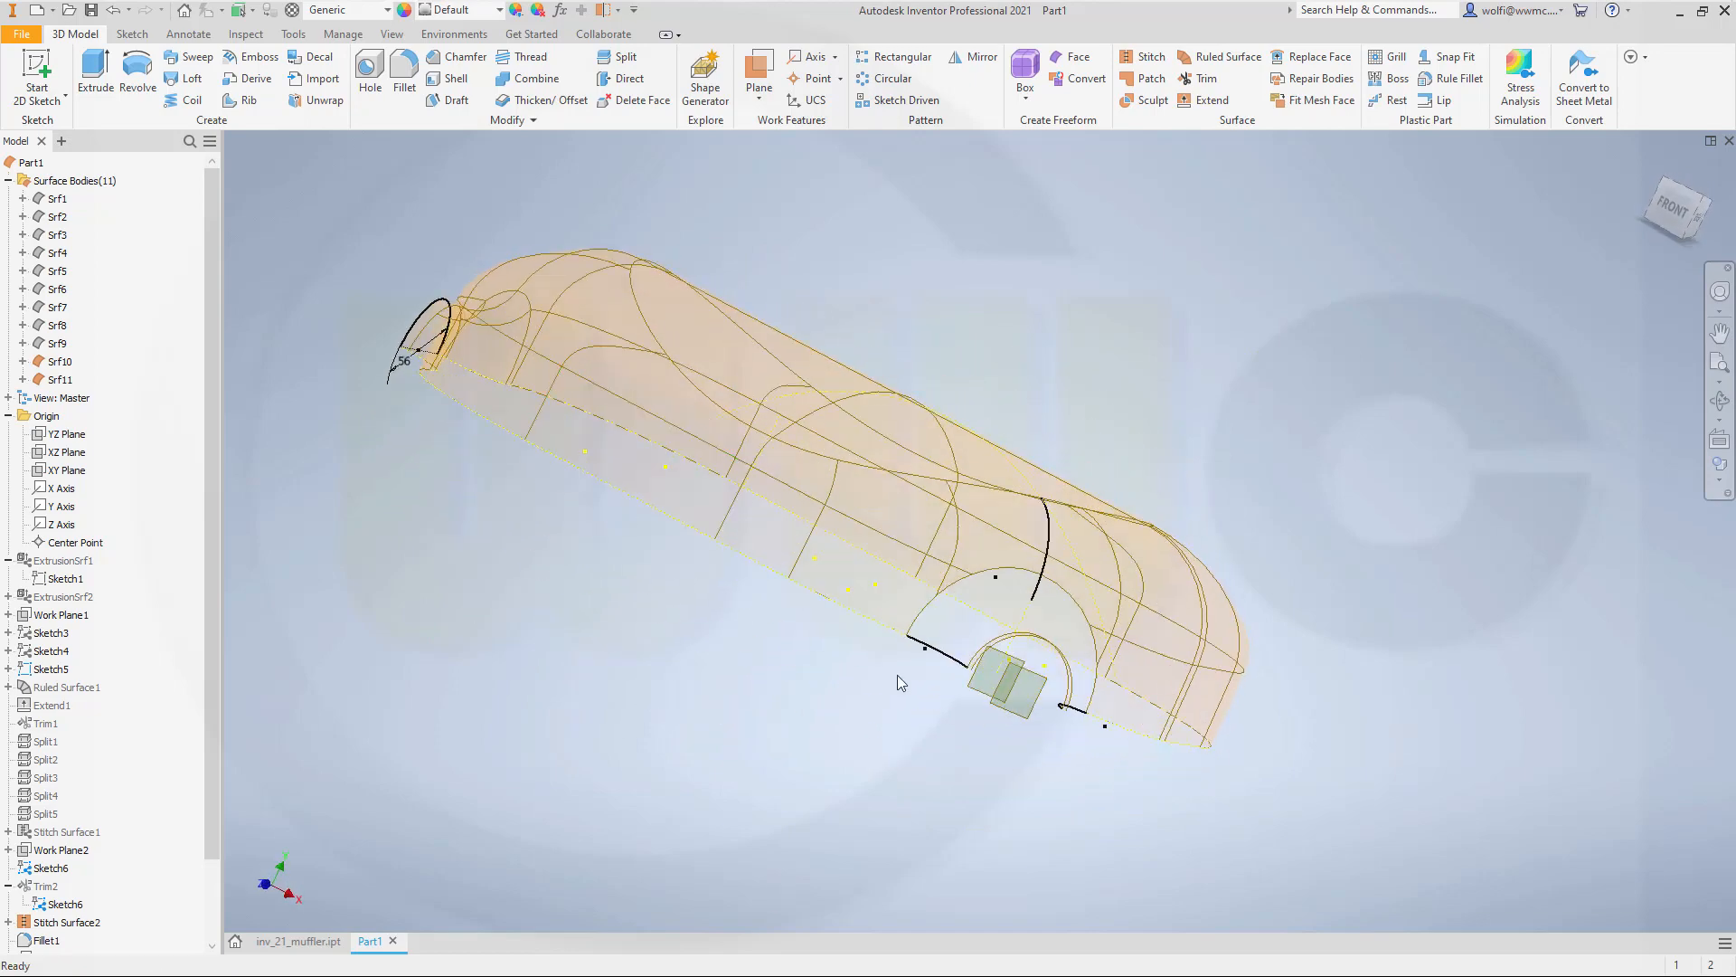
shift+middle_drag(895, 674, 931, 633)
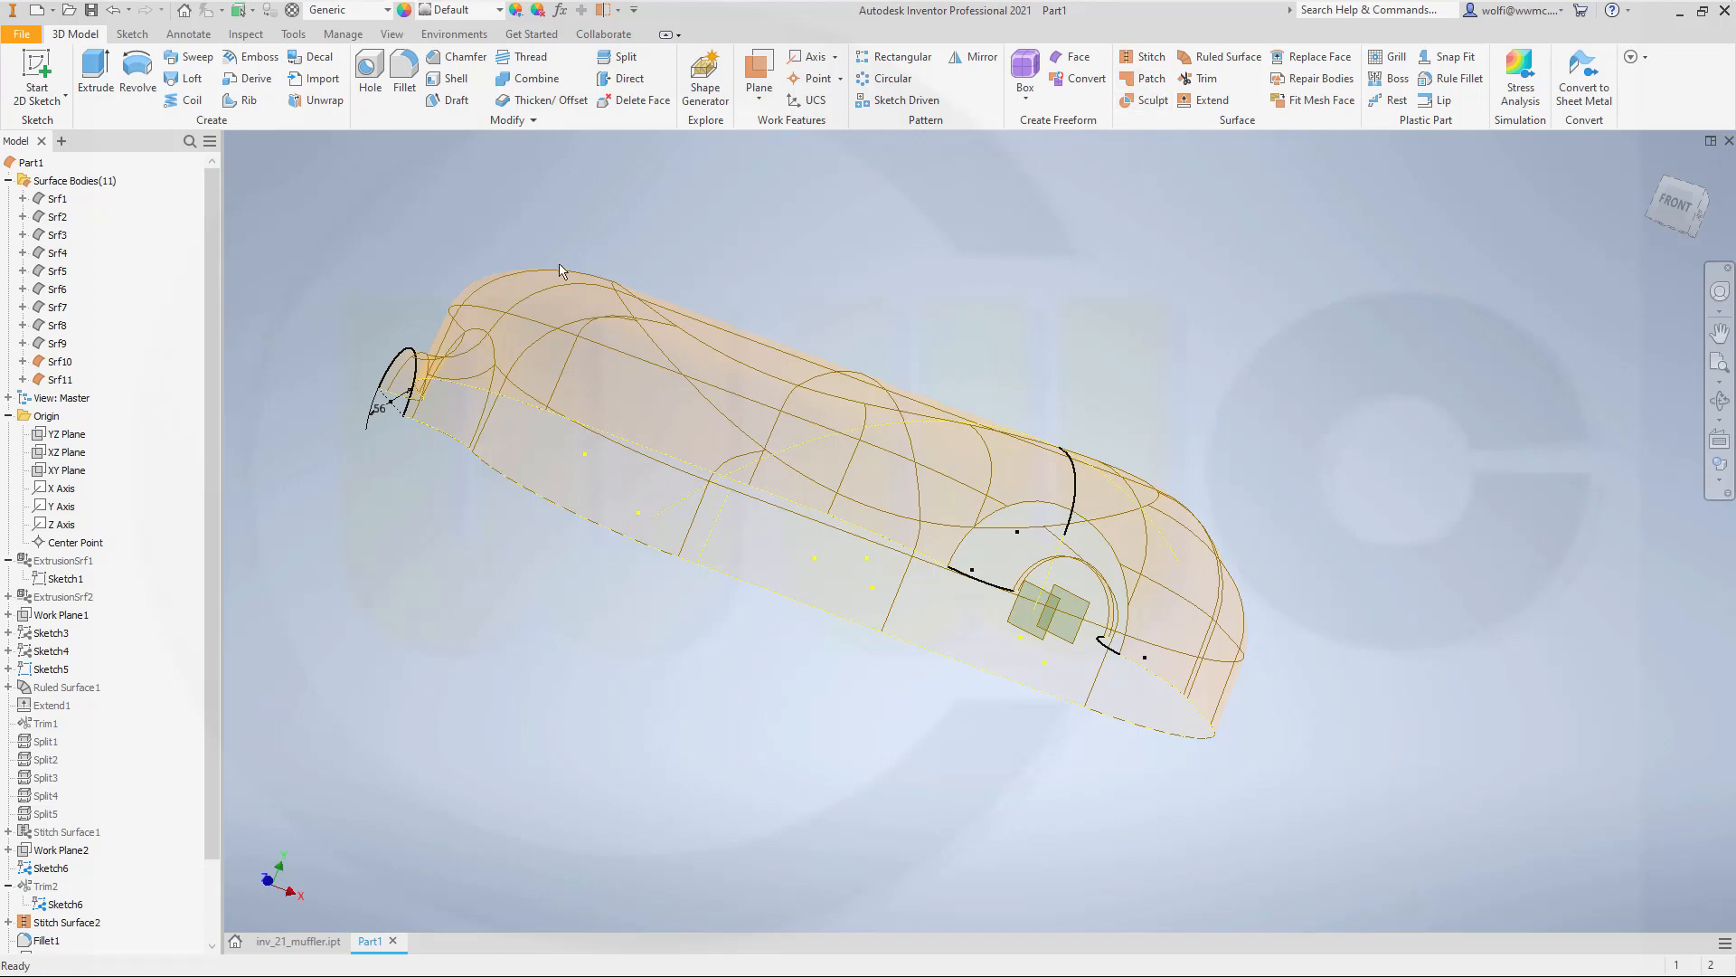
scroll(1018, 740, down, 3)
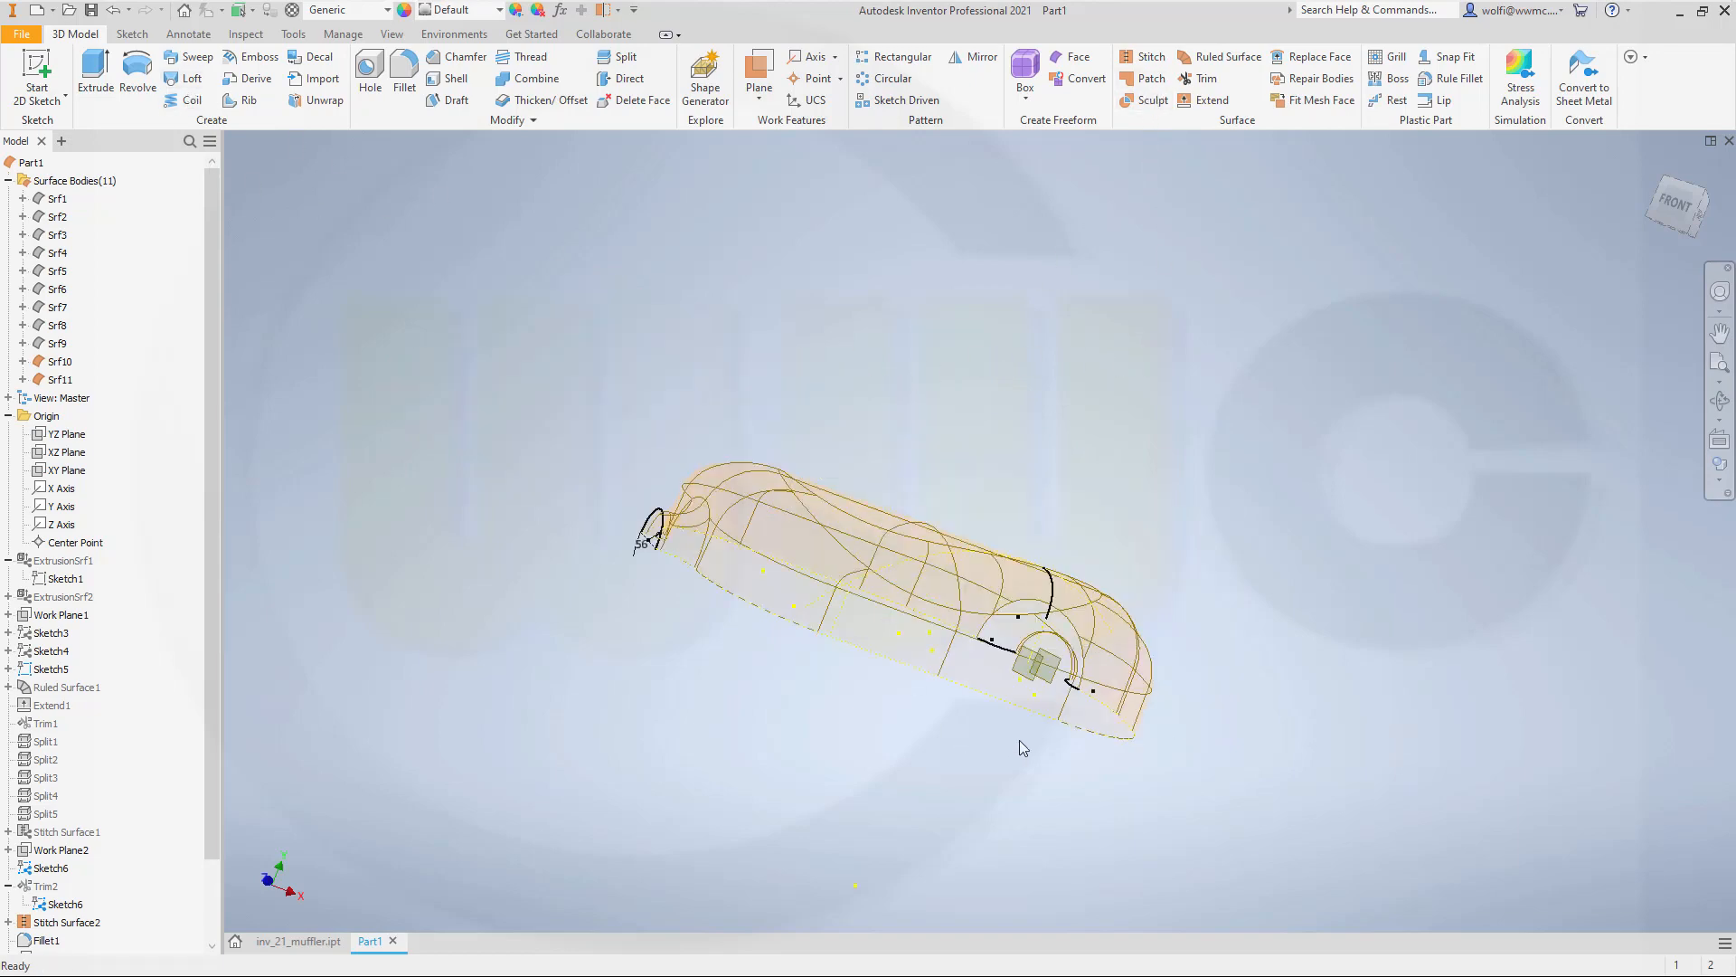
scroll(1020, 740, up, 4)
scroll(1020, 739, up, 5)
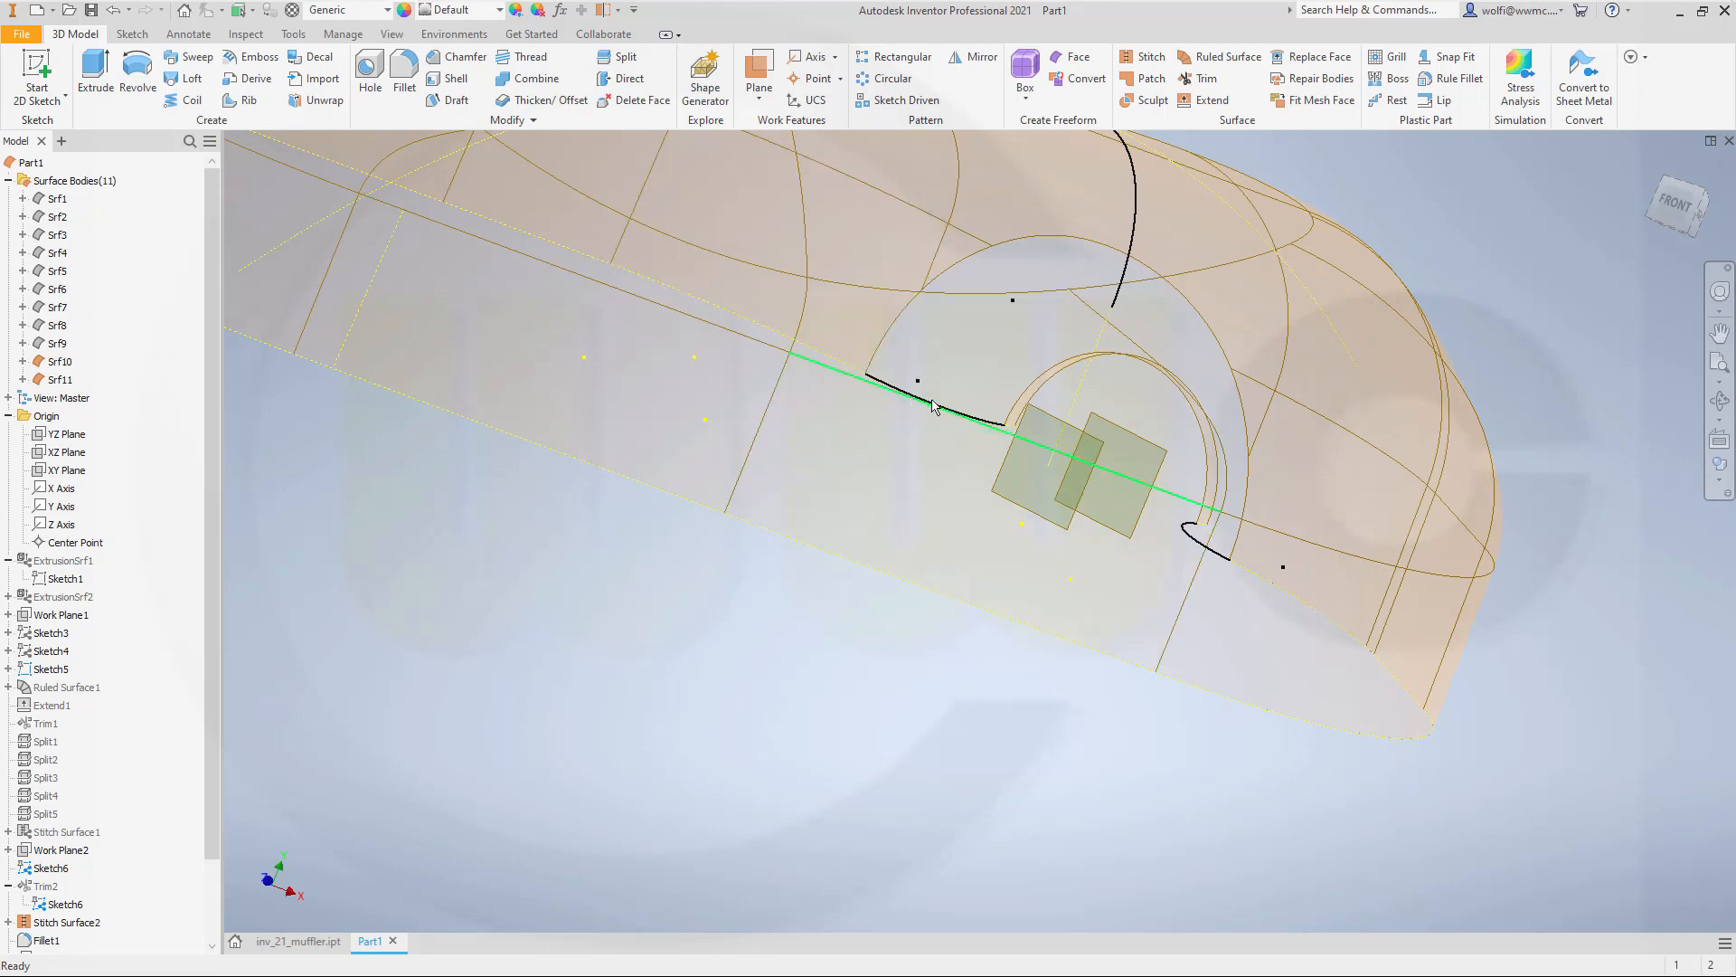
click(97, 68)
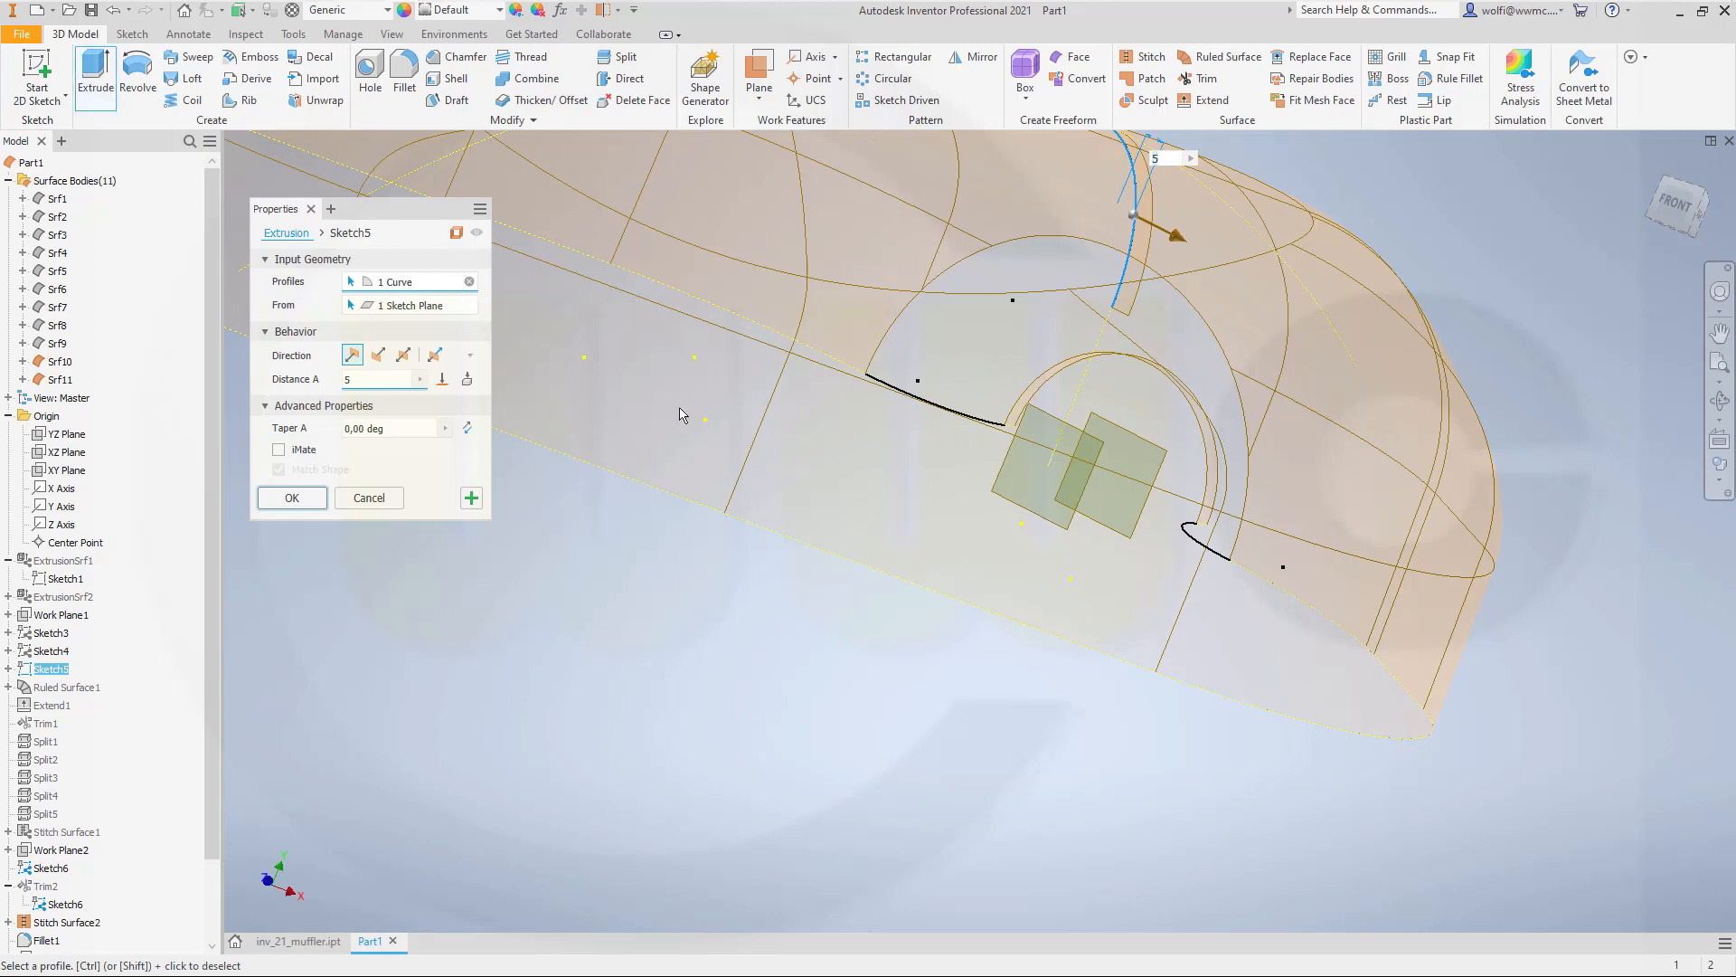
click(984, 429)
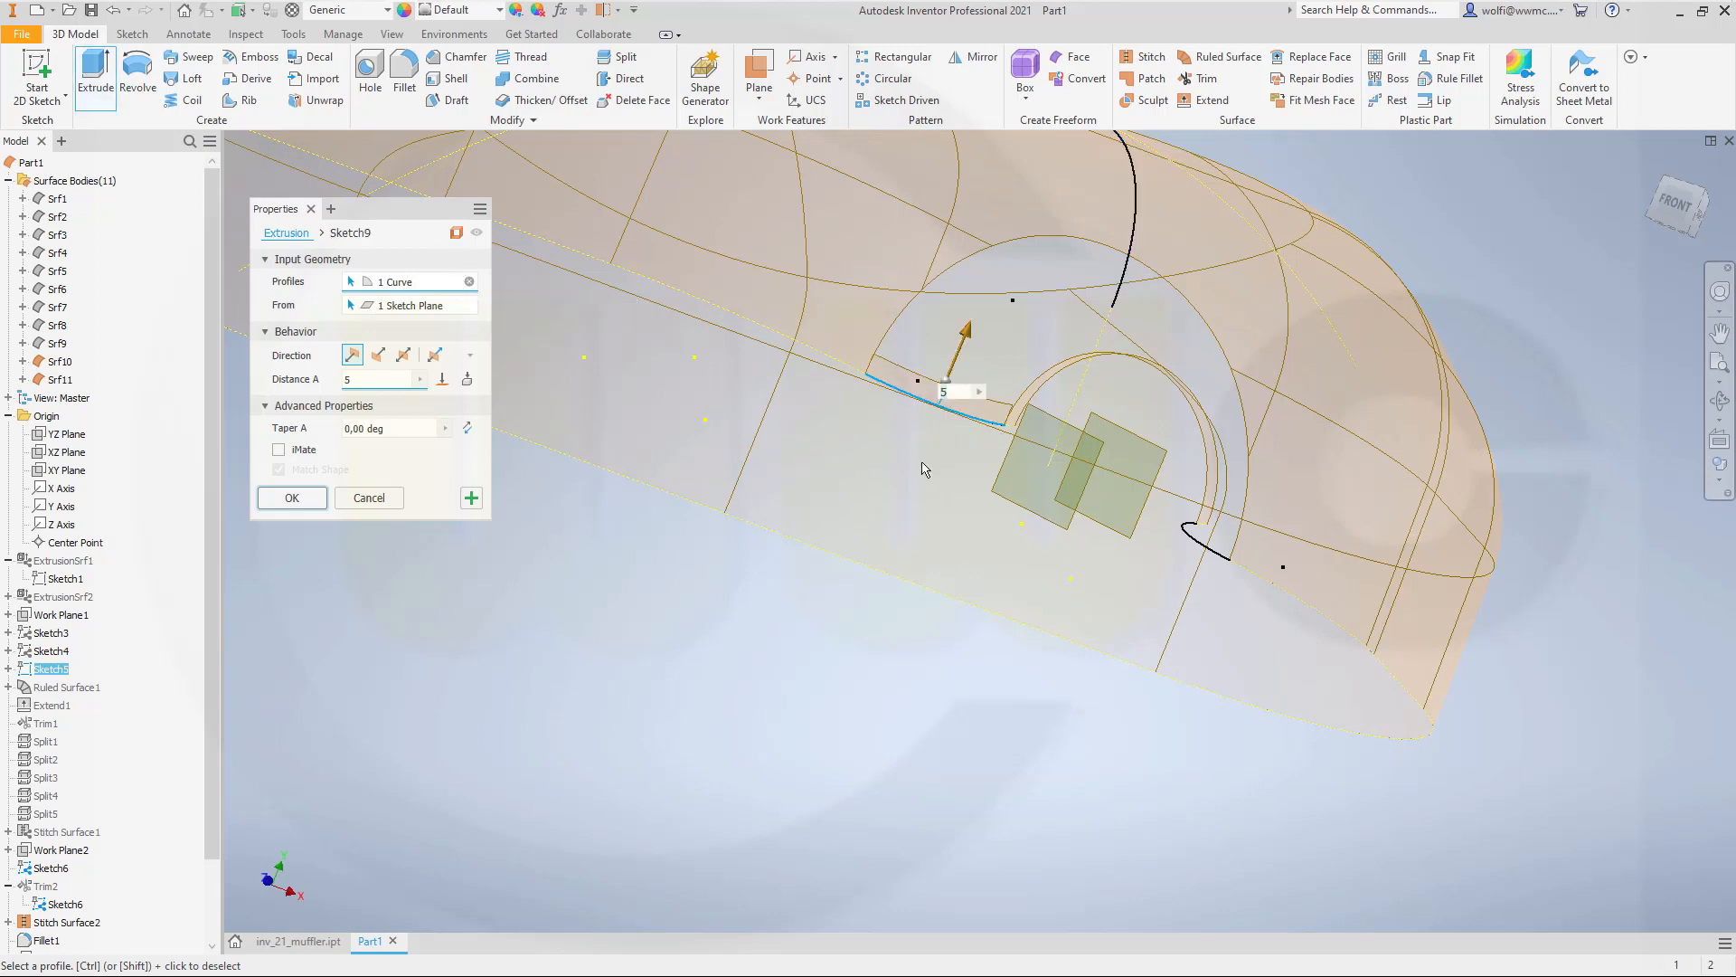
click(378, 354)
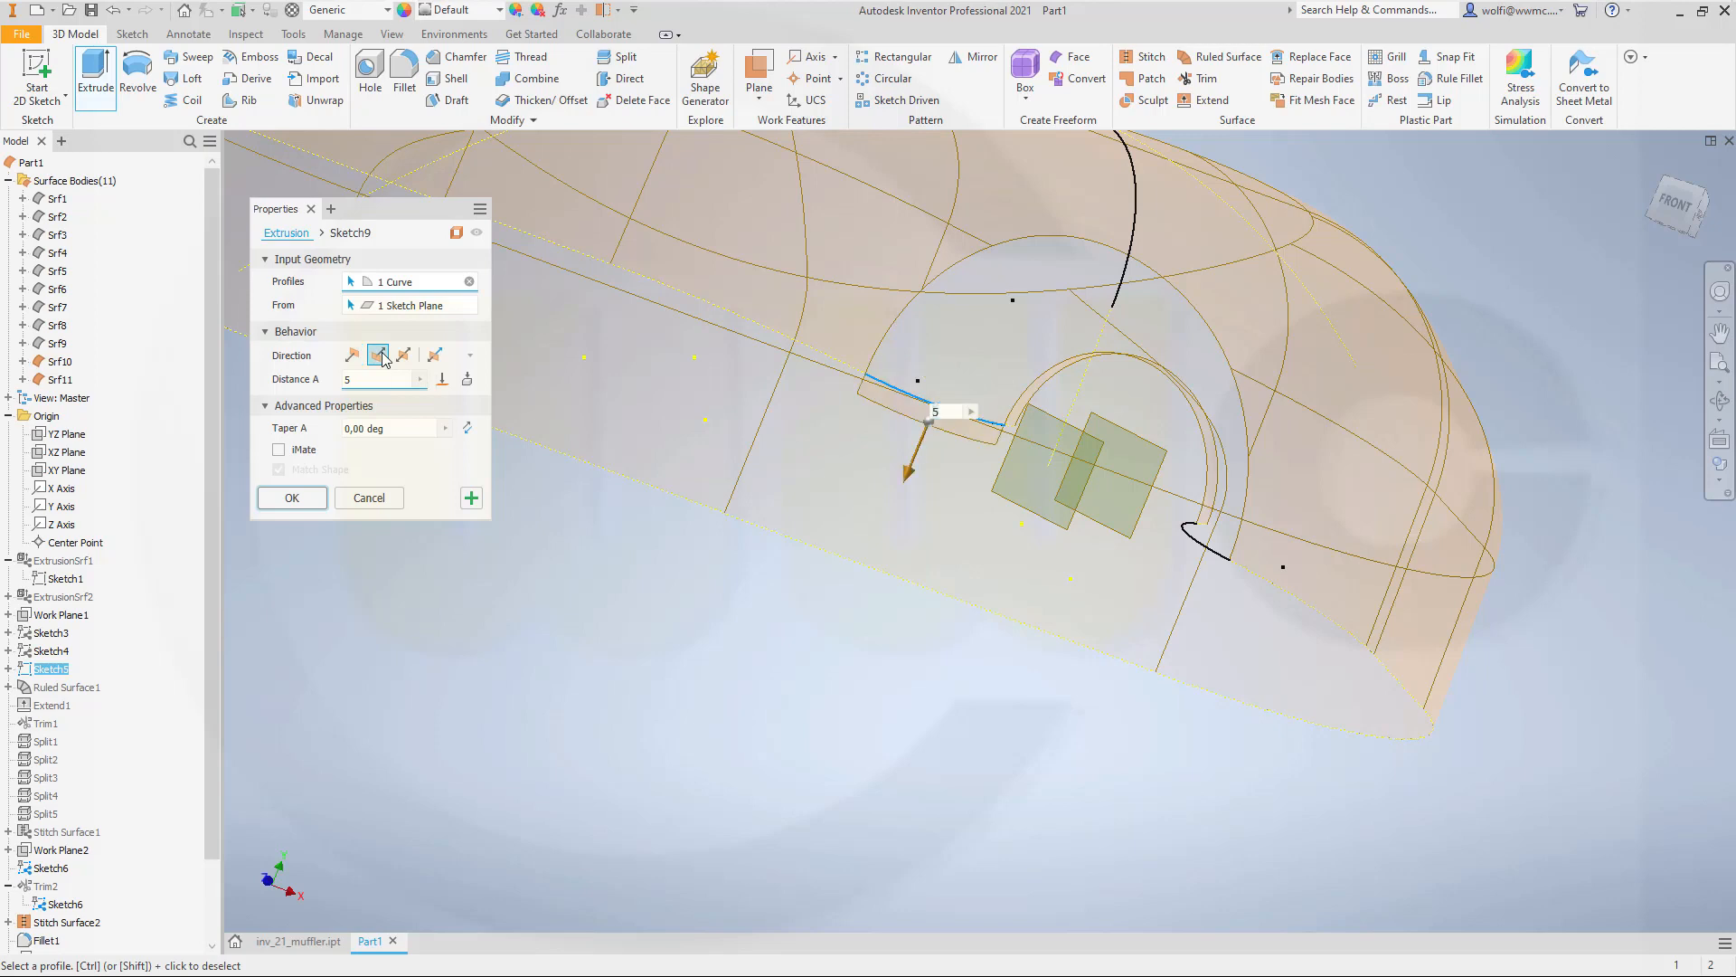
click(291, 497)
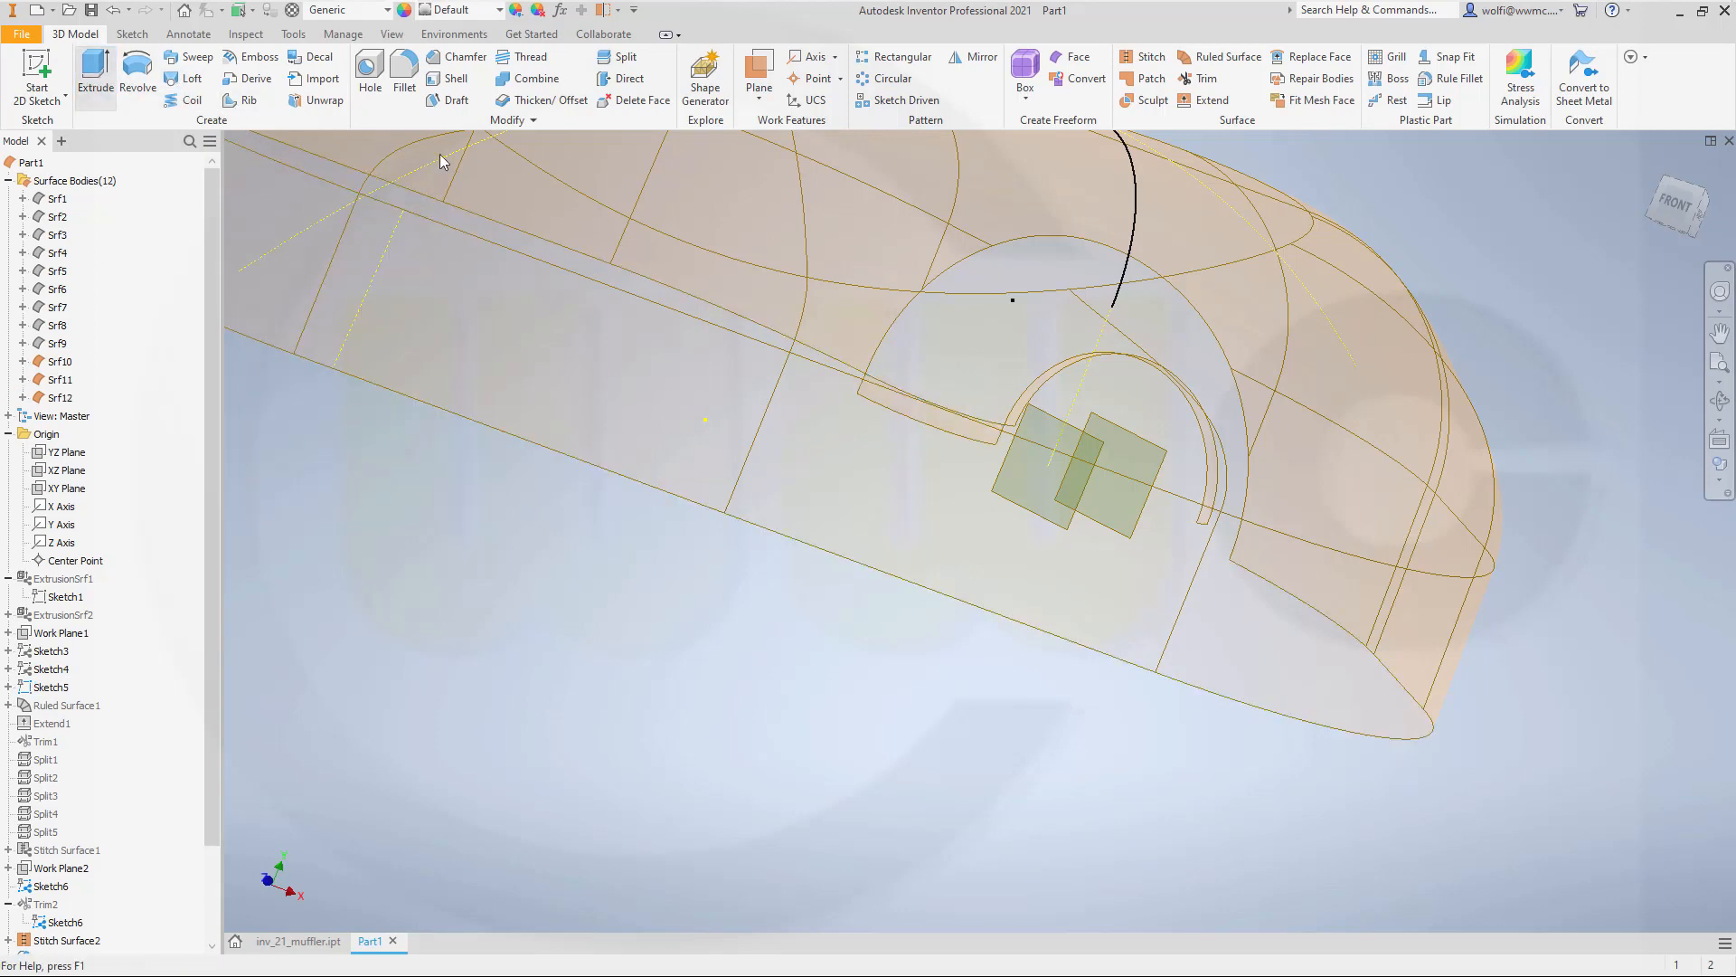
Make the sketch with the two connecting arcs, Sketch9 under the latest extrusion, visible again.
key(e)
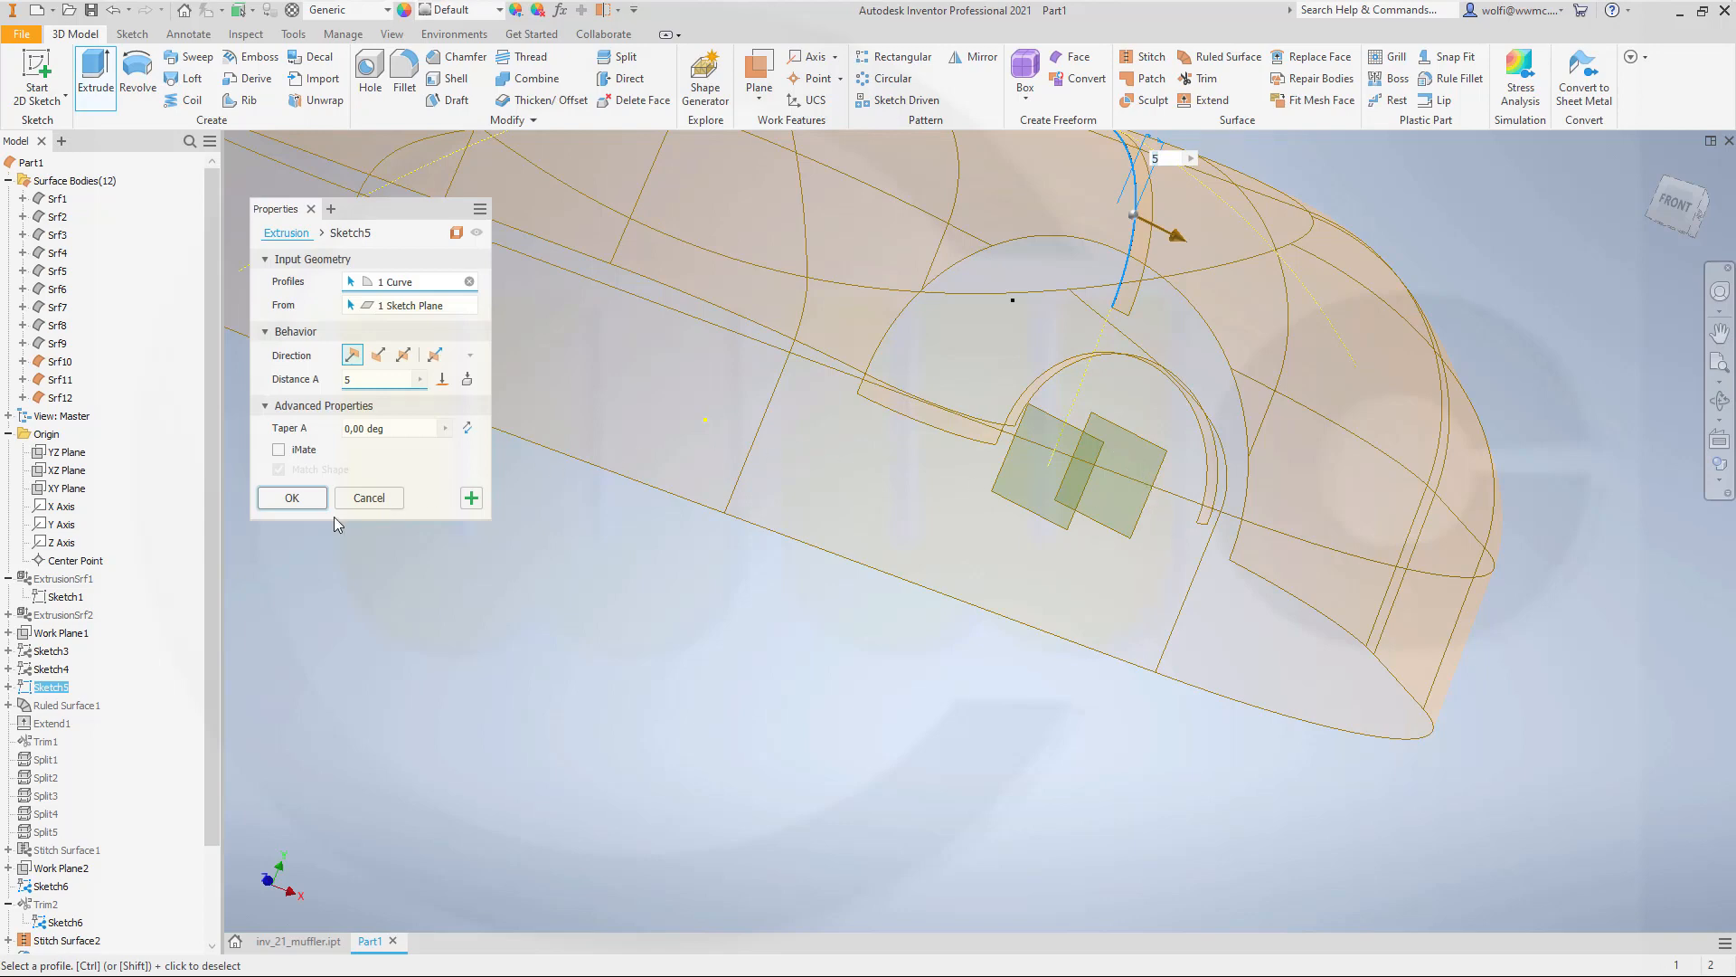
click(369, 497)
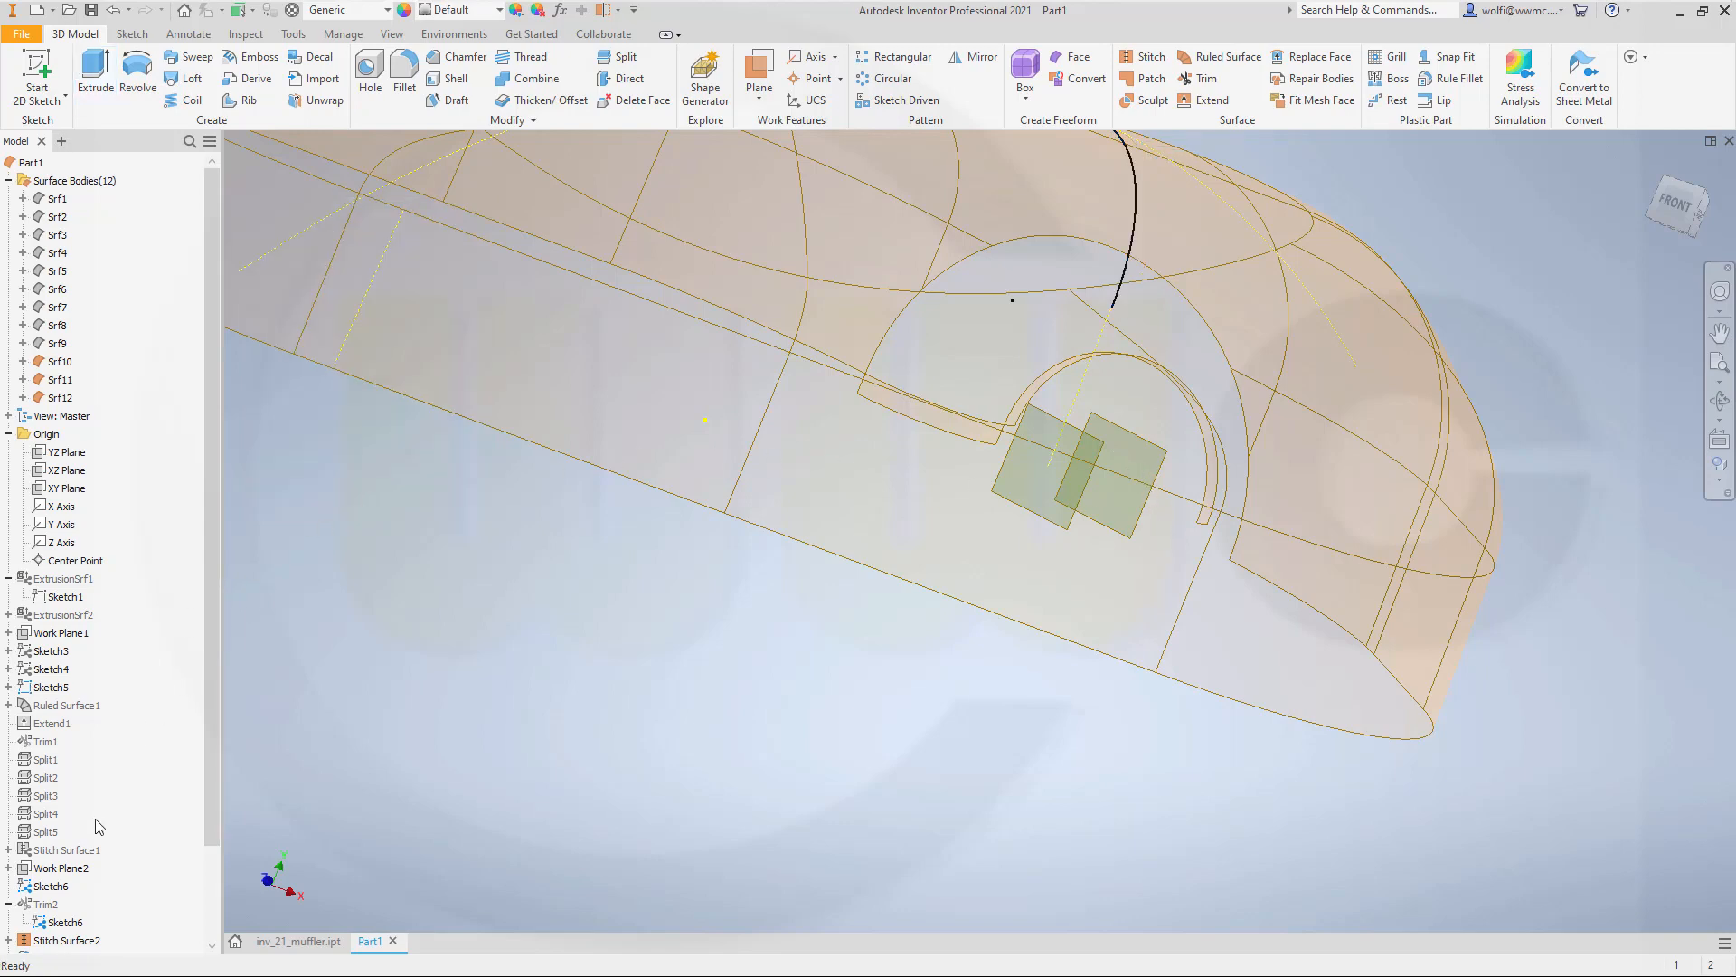
scroll(63, 891, down, 2)
scroll(54, 913, down, 2)
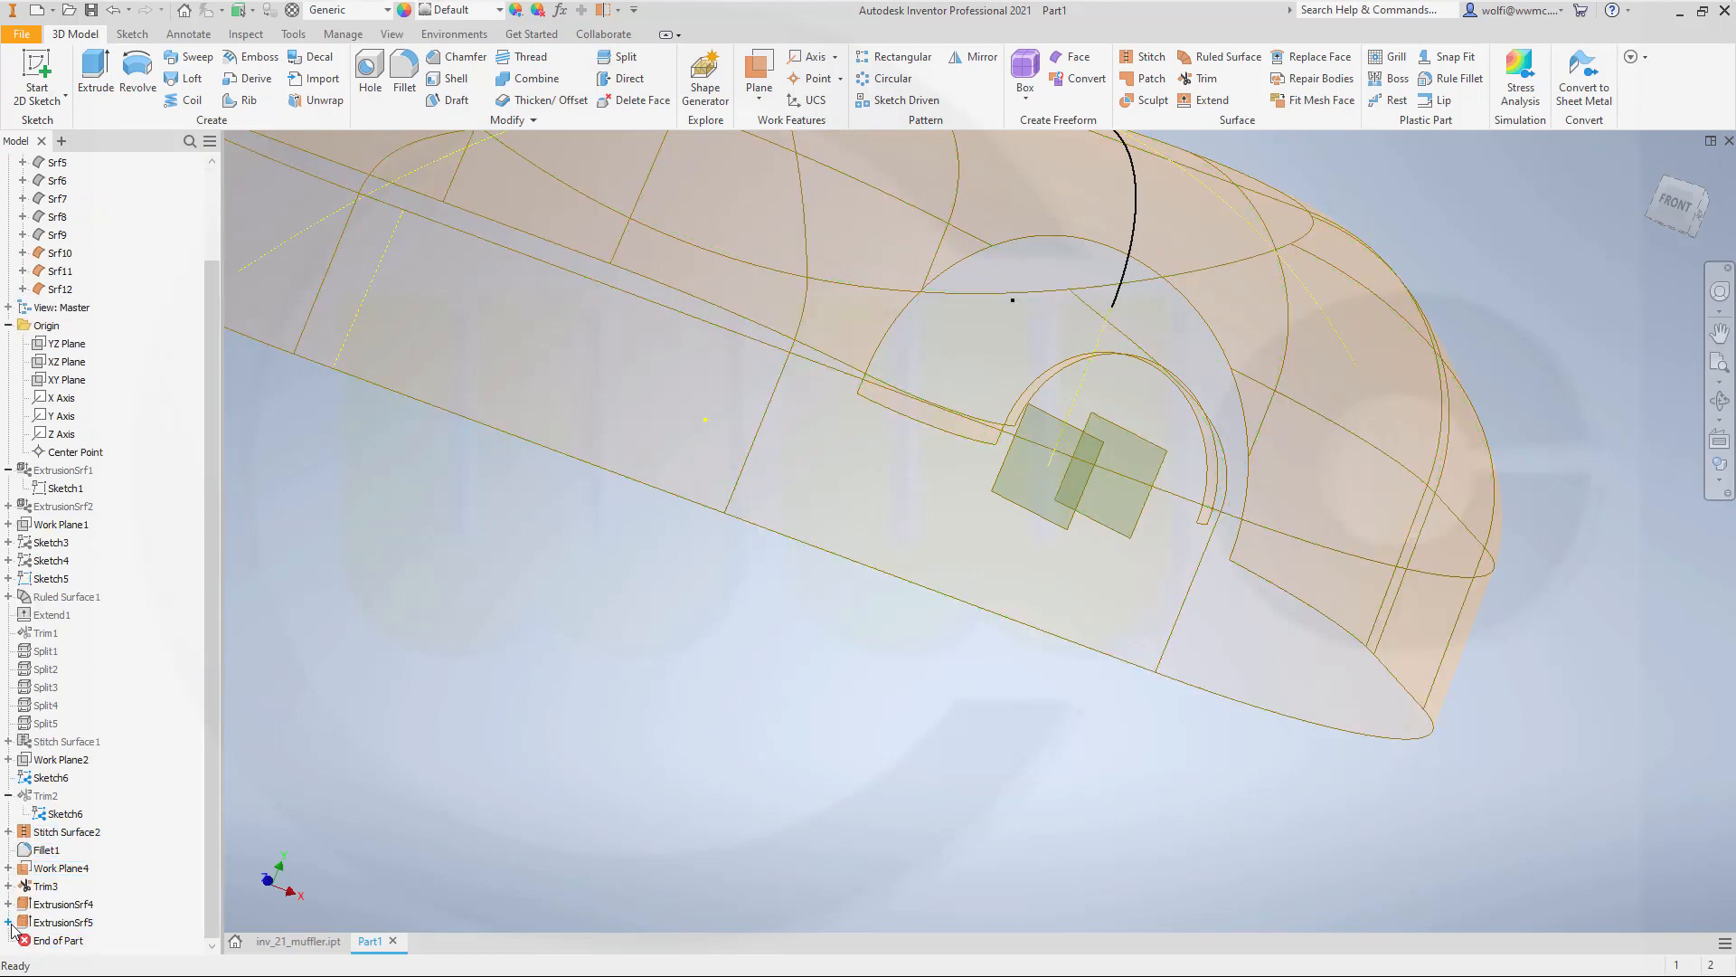
click(9, 922)
right_click(60, 941)
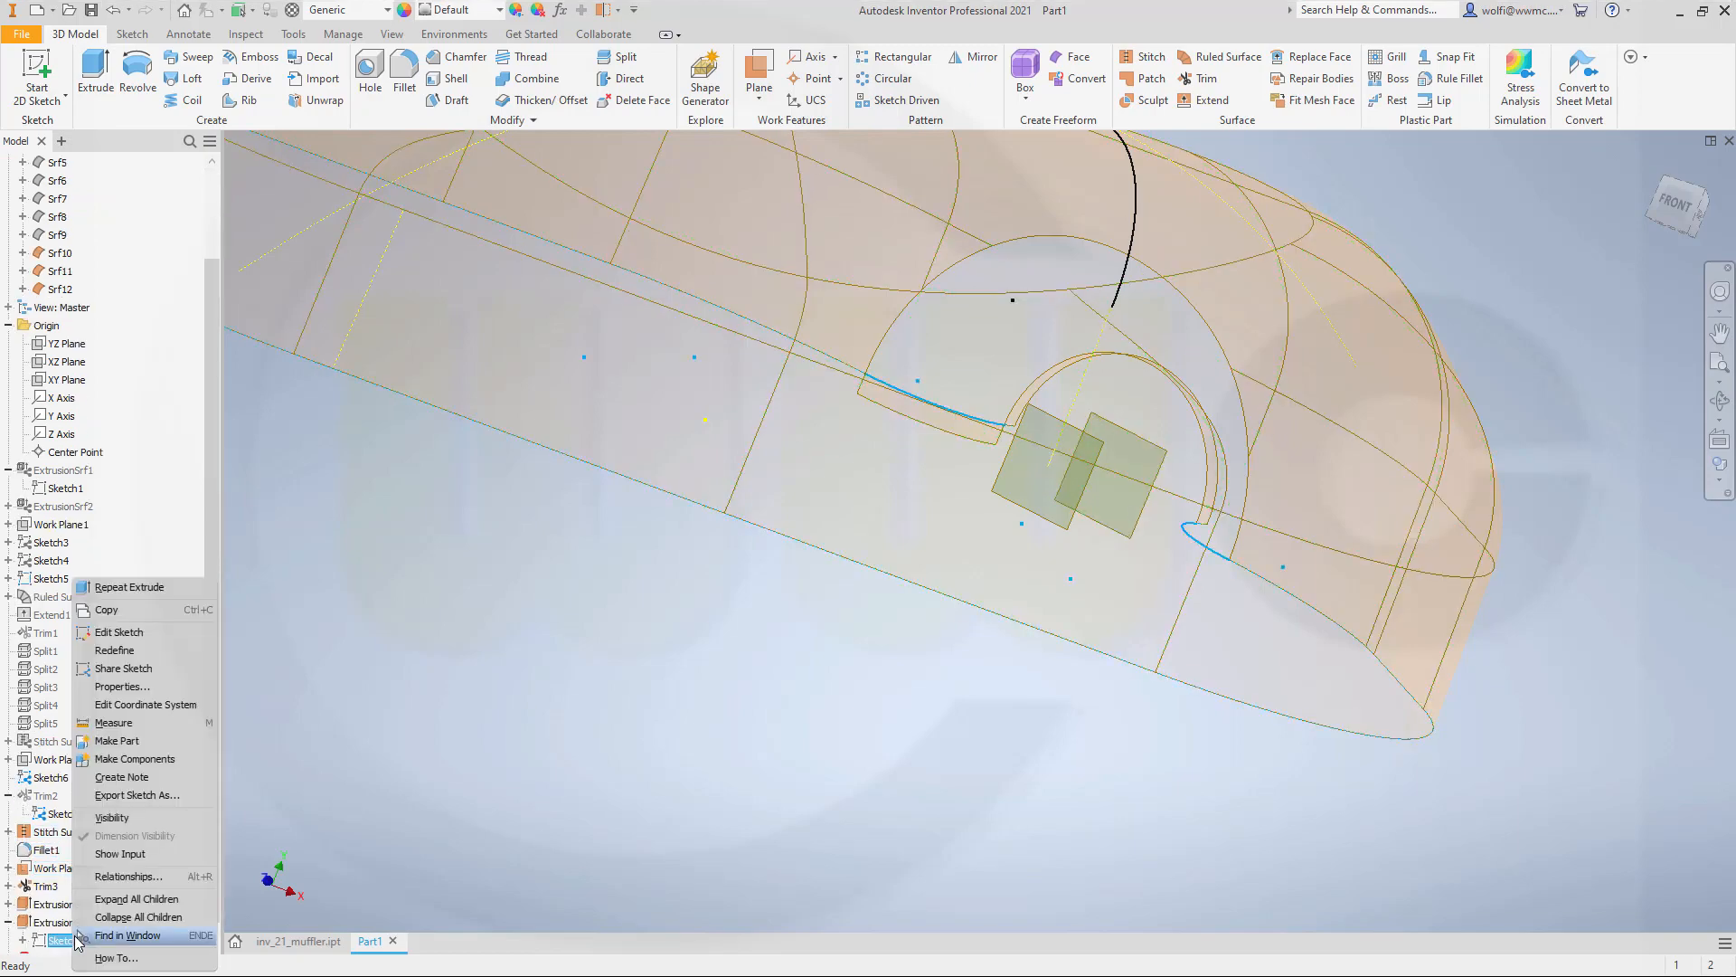
click(127, 818)
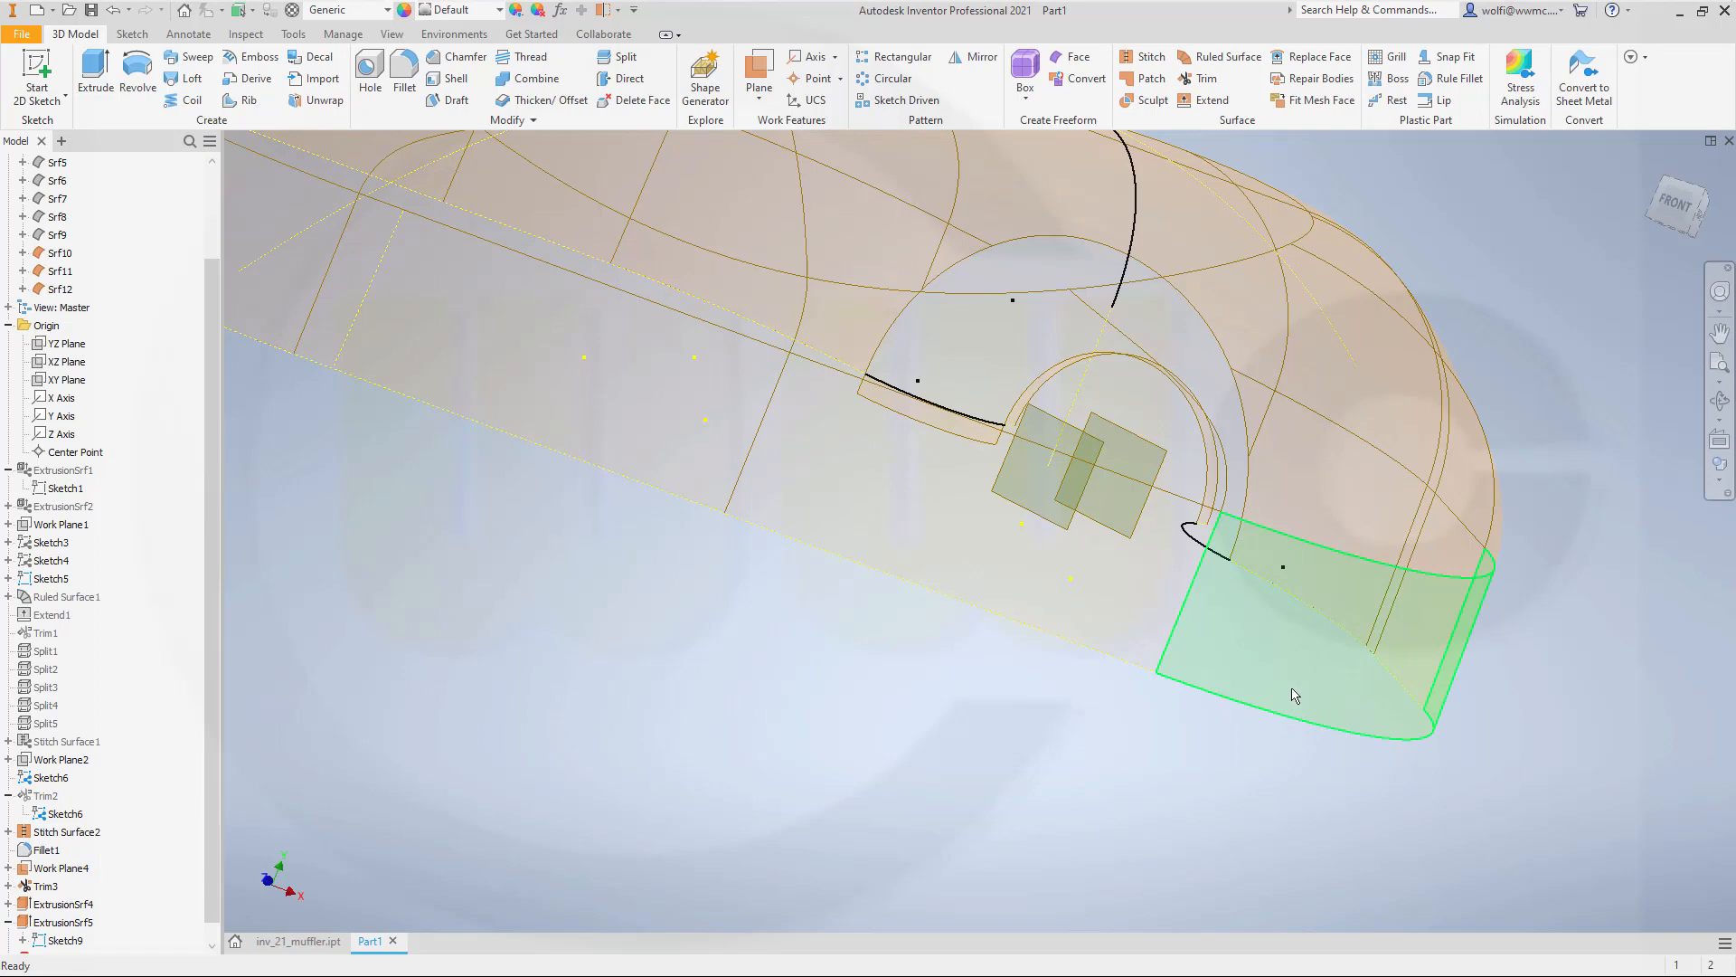
Extrude the second connecting arc on the opposite side of the pipe end 5 mm as a surface in the flipped direction.
shift+middle_drag(1156, 680, 810, 363)
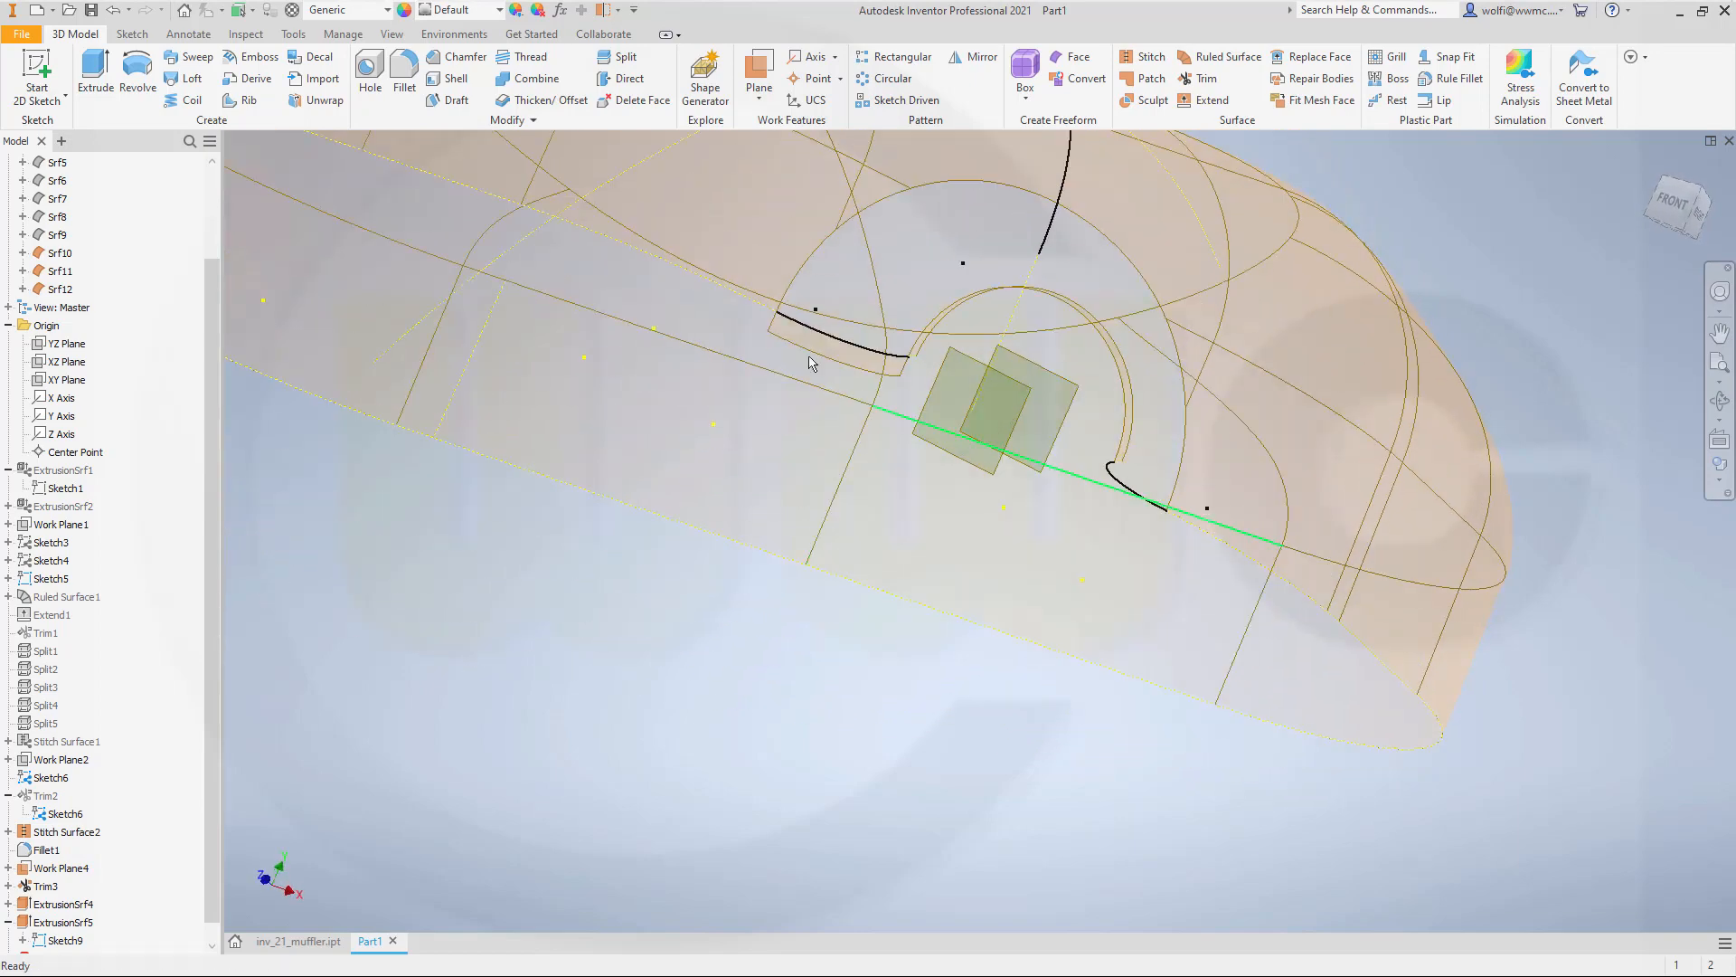
click(95, 73)
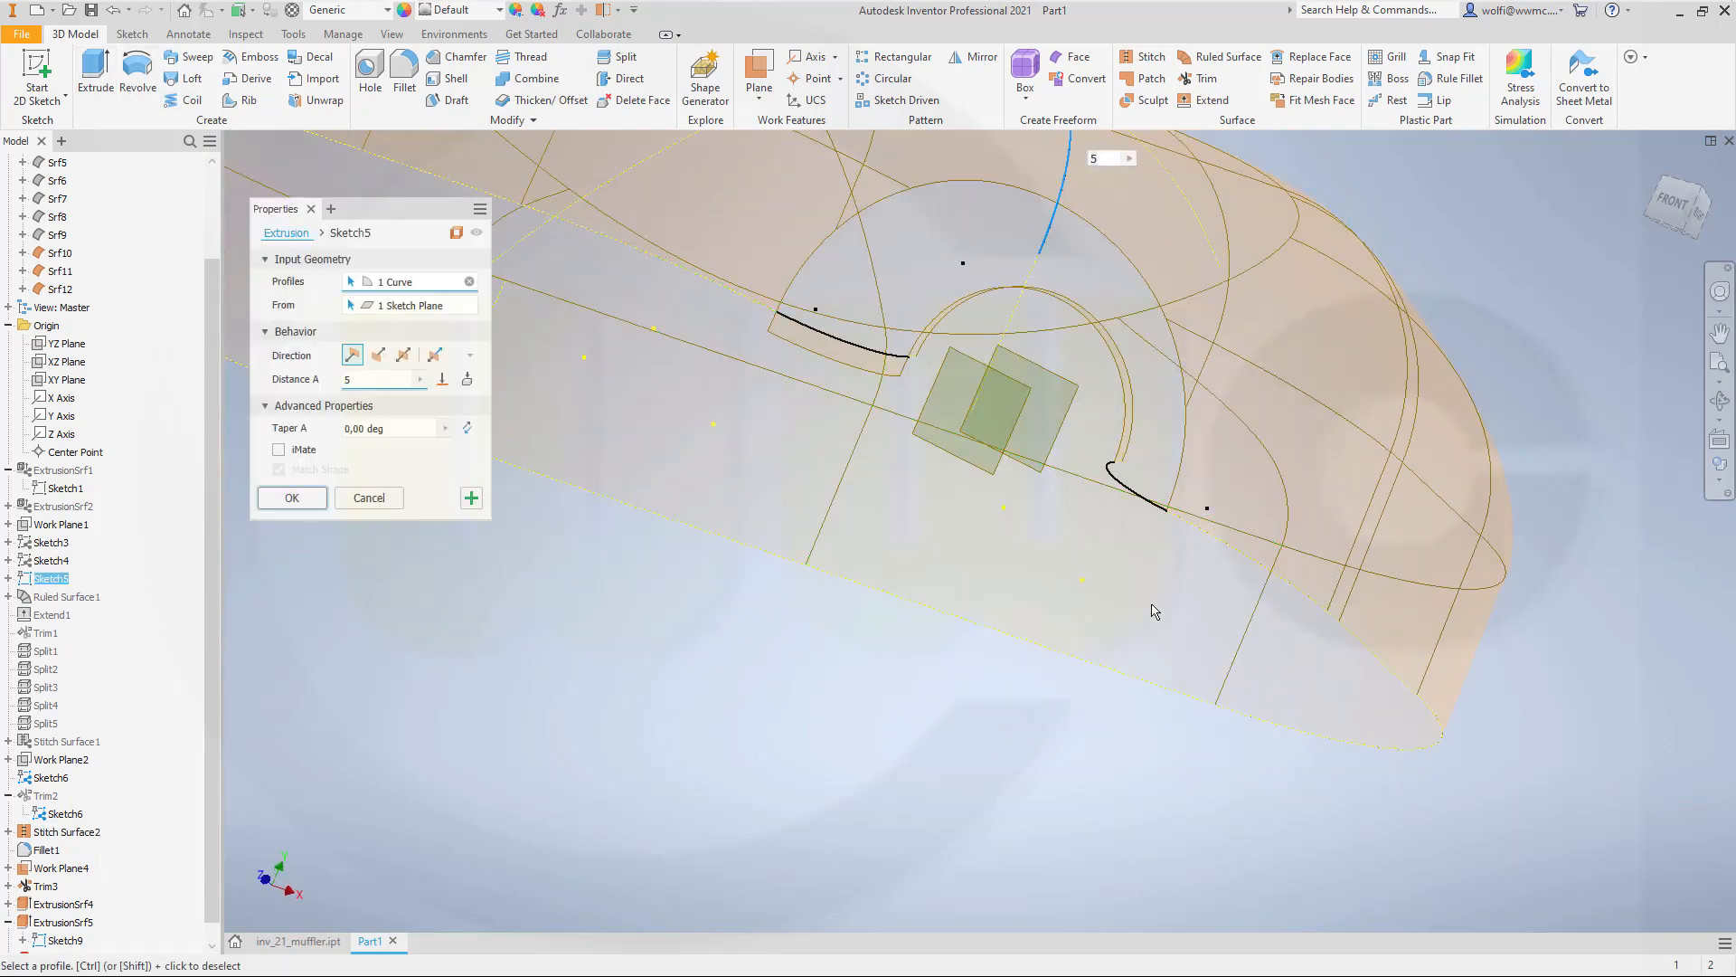
click(1128, 493)
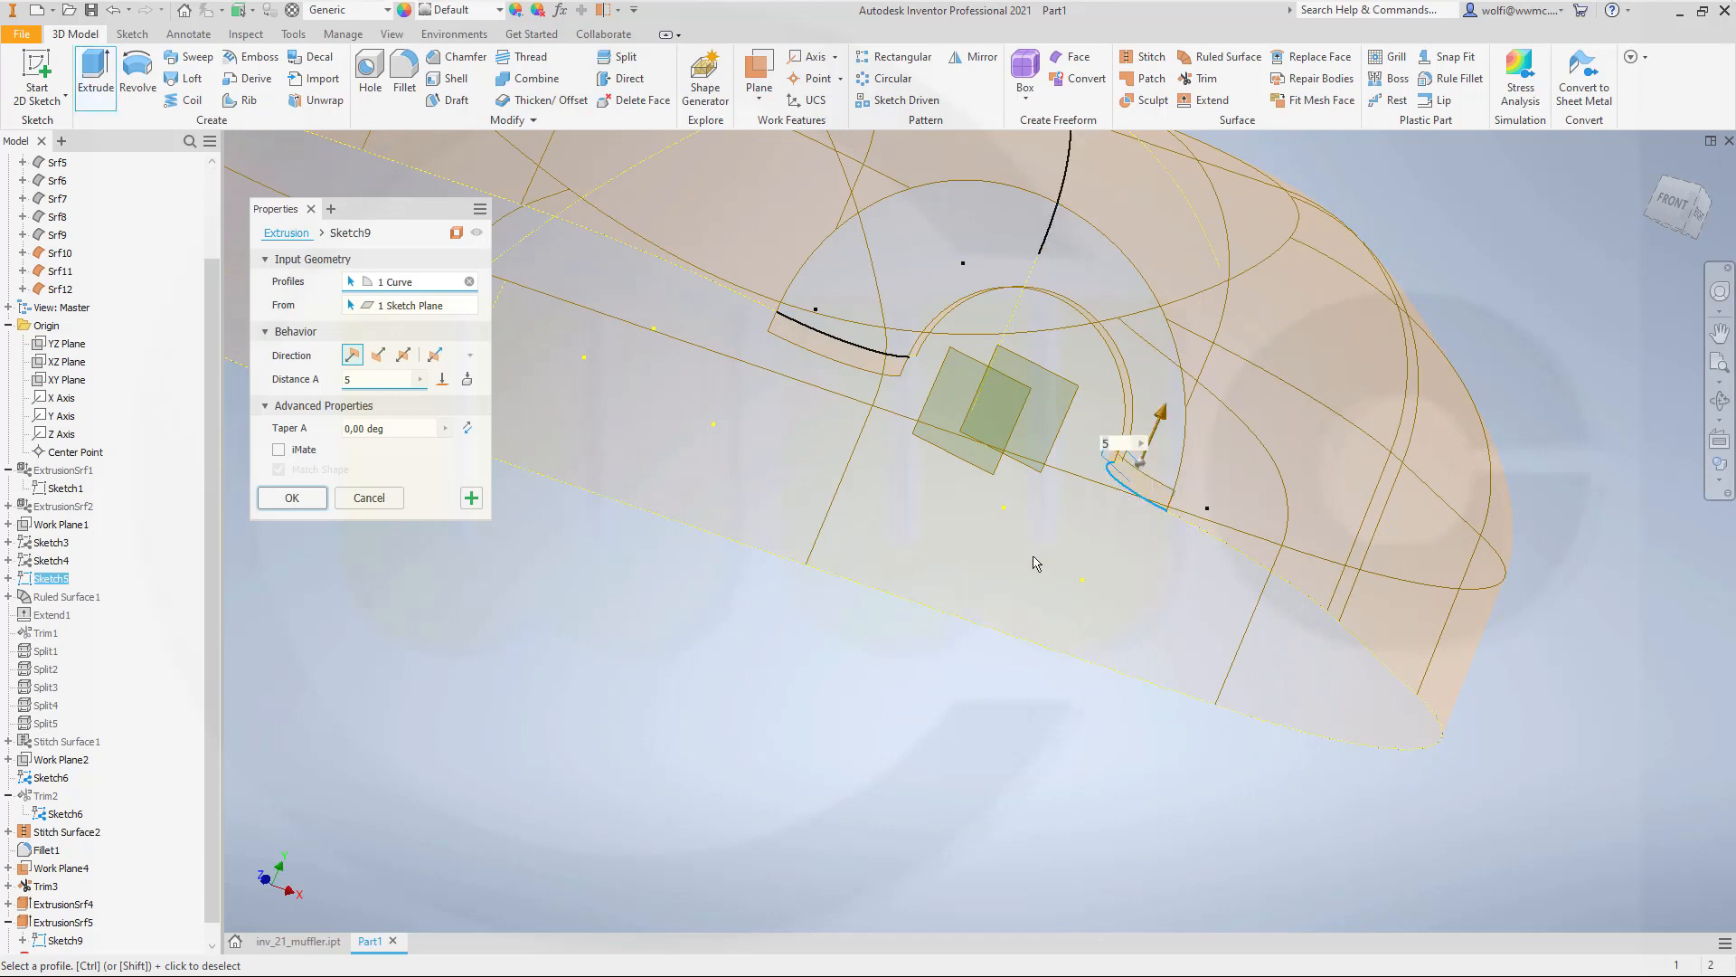
click(378, 354)
click(277, 502)
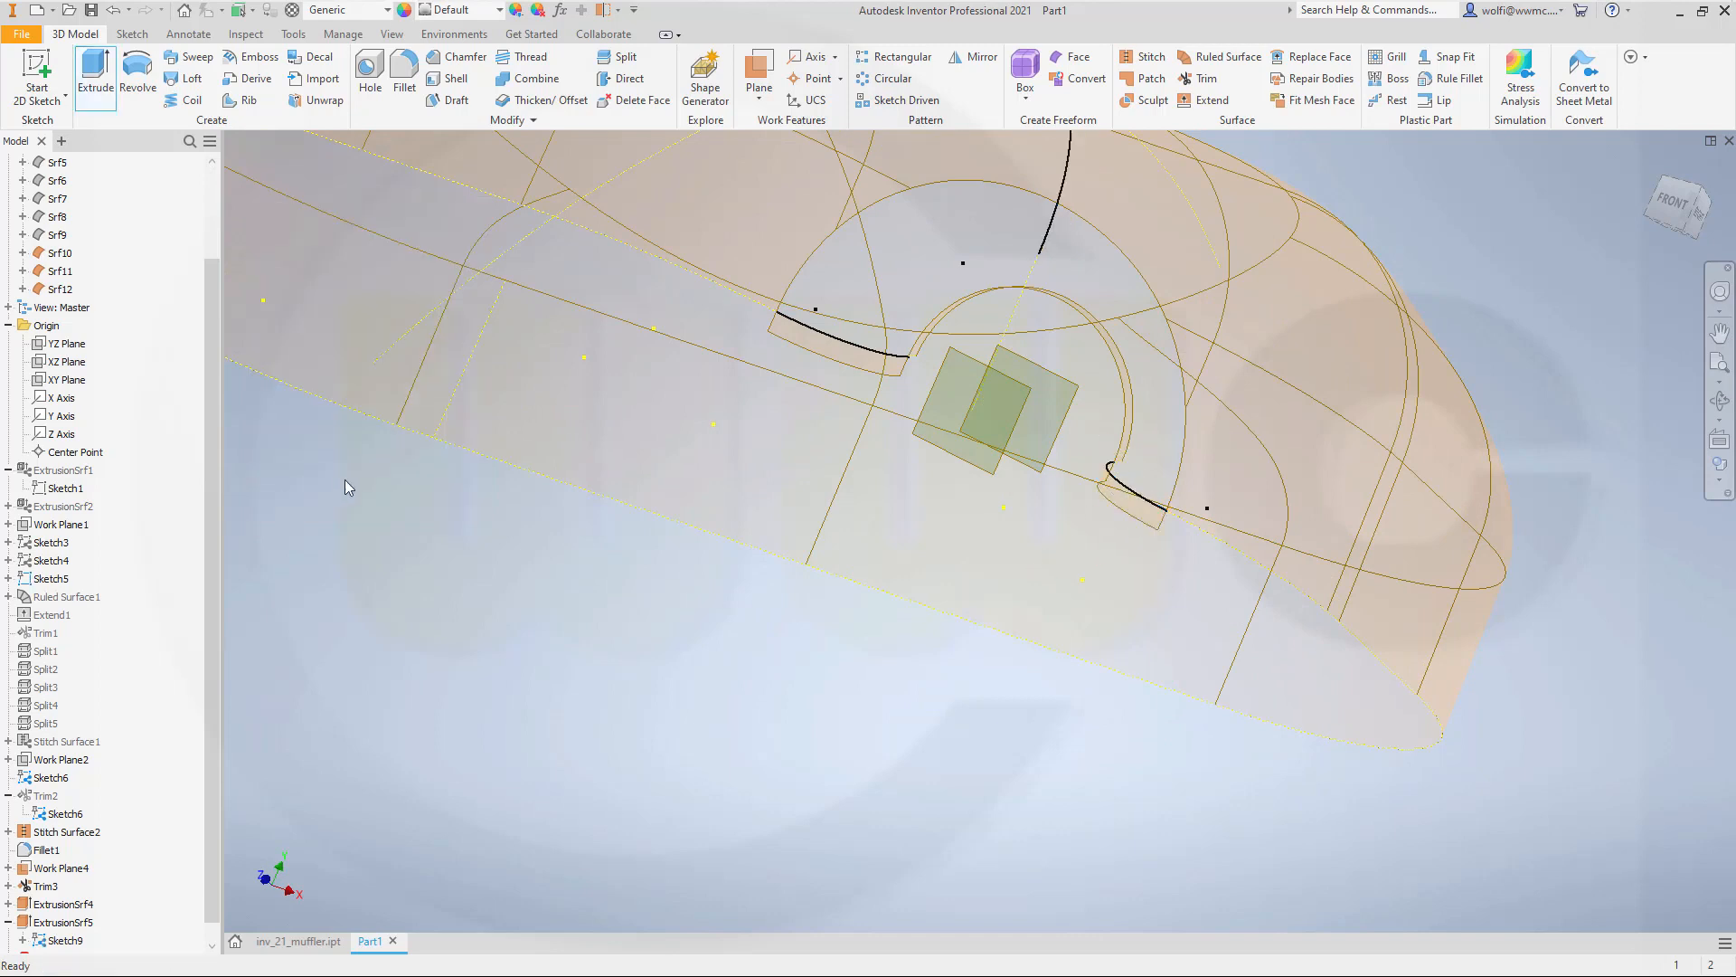
Hide the sketch containing the two connecting arcs, Sketch9.
mouse_move(922, 601)
shift+middle_down()
mouse_move(887, 581)
mouse_move(915, 603)
shift+middle_up()
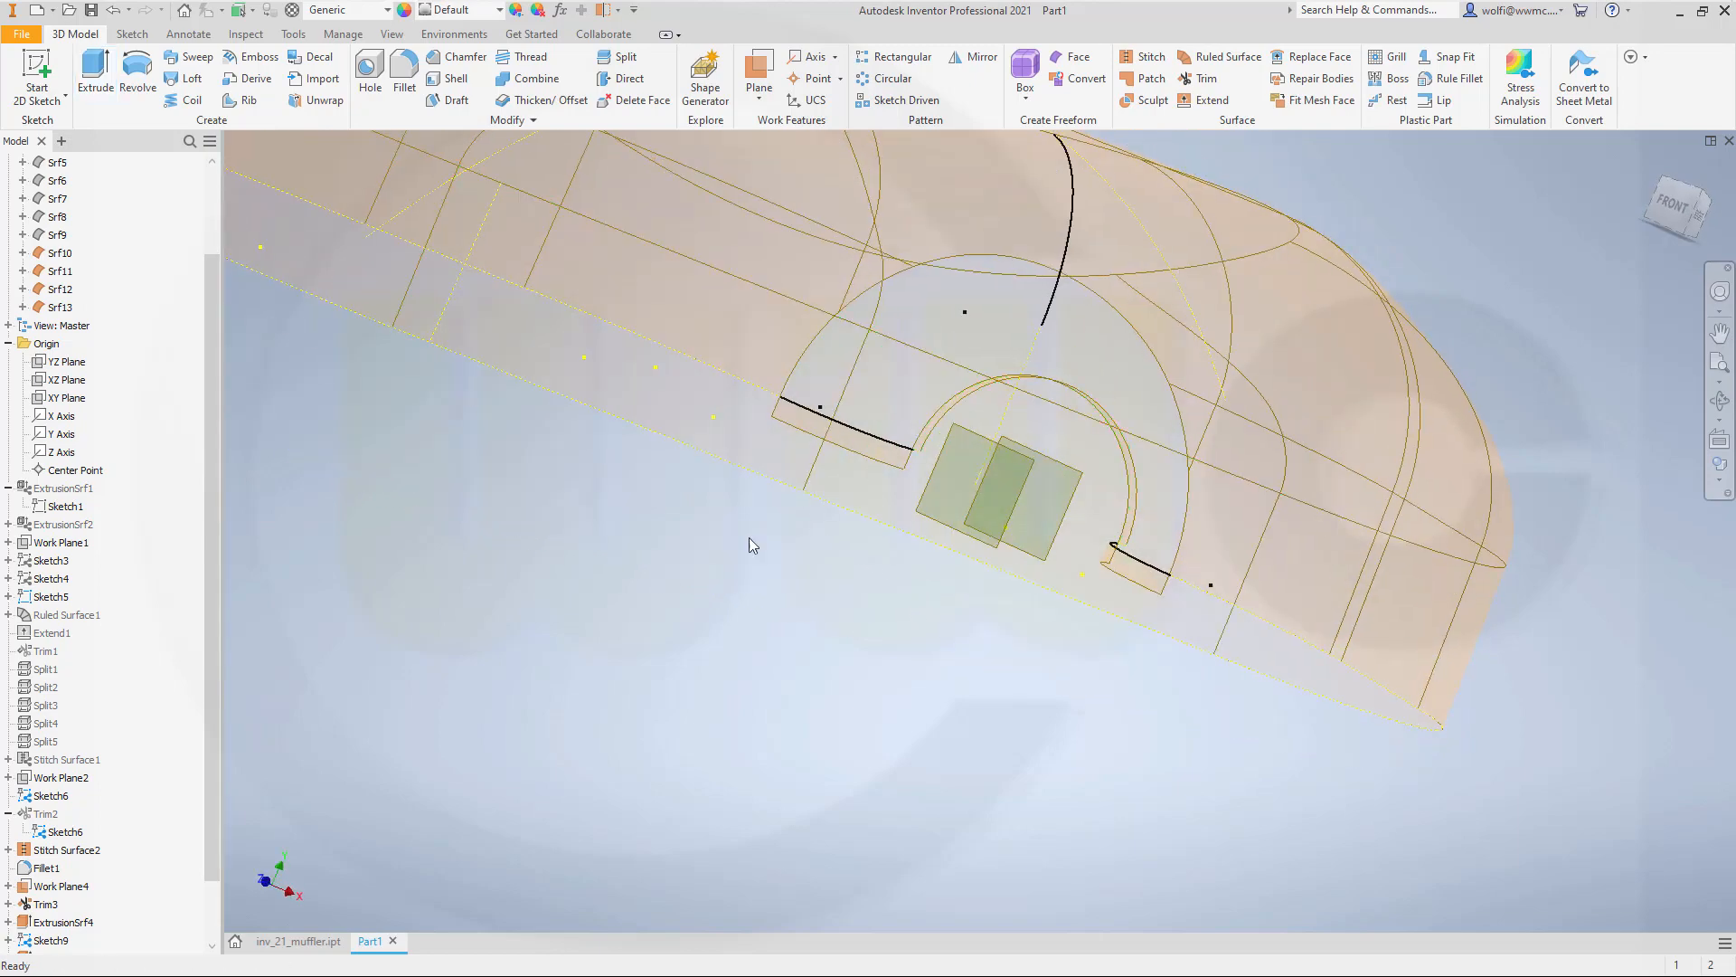
right_click(50, 941)
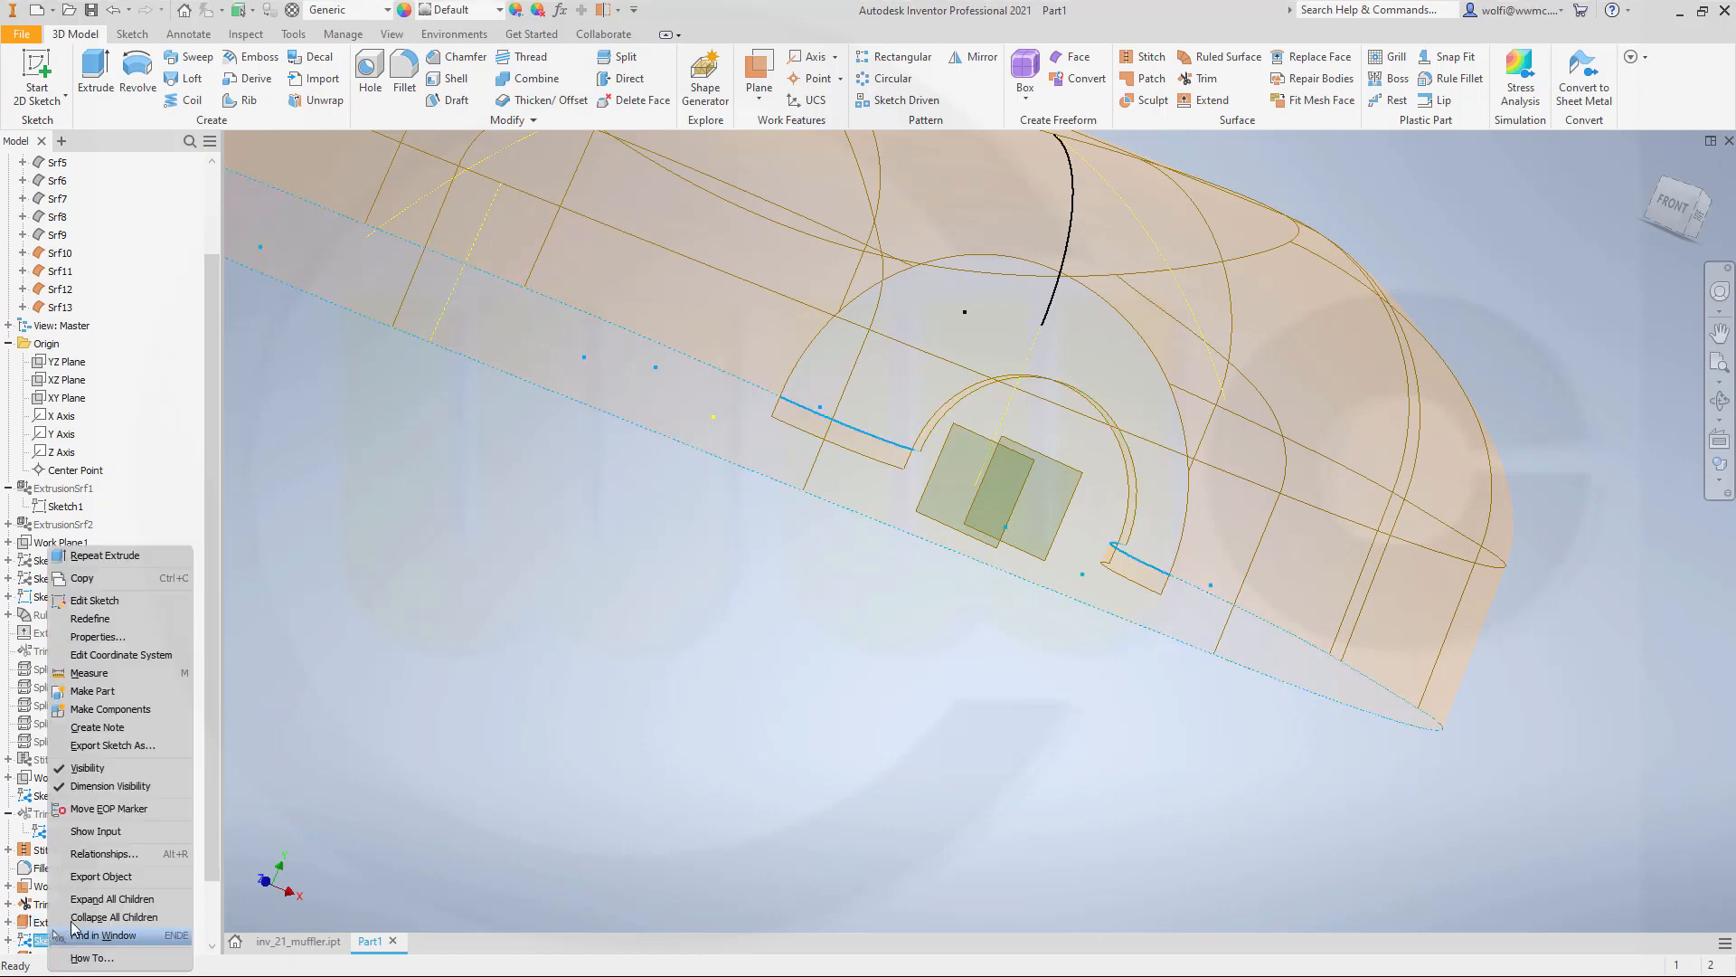
click(100, 768)
Start a boundary patch without automatic edge chaining and select the pipe-end arc, both connecting arcs and all wall-opening edges as its loop.
mouse_move(854, 662)
shift+middle_down()
mouse_move(814, 675)
mouse_move(866, 714)
mouse_move(856, 733)
shift+middle_up()
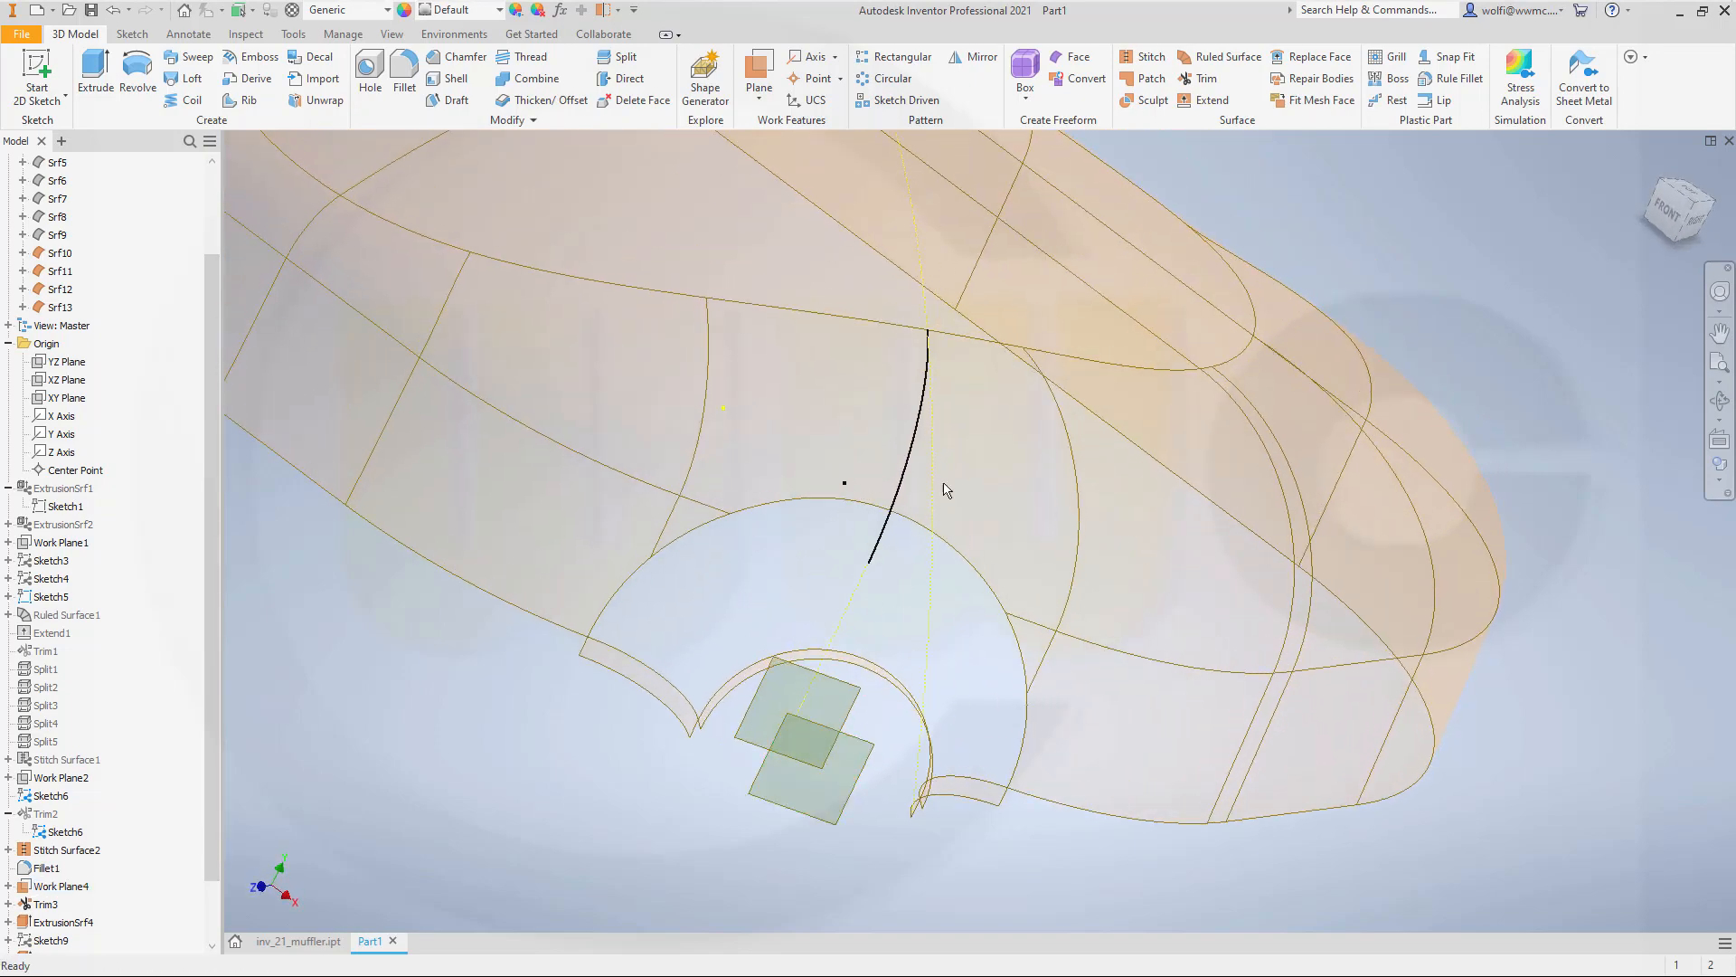
click(1148, 80)
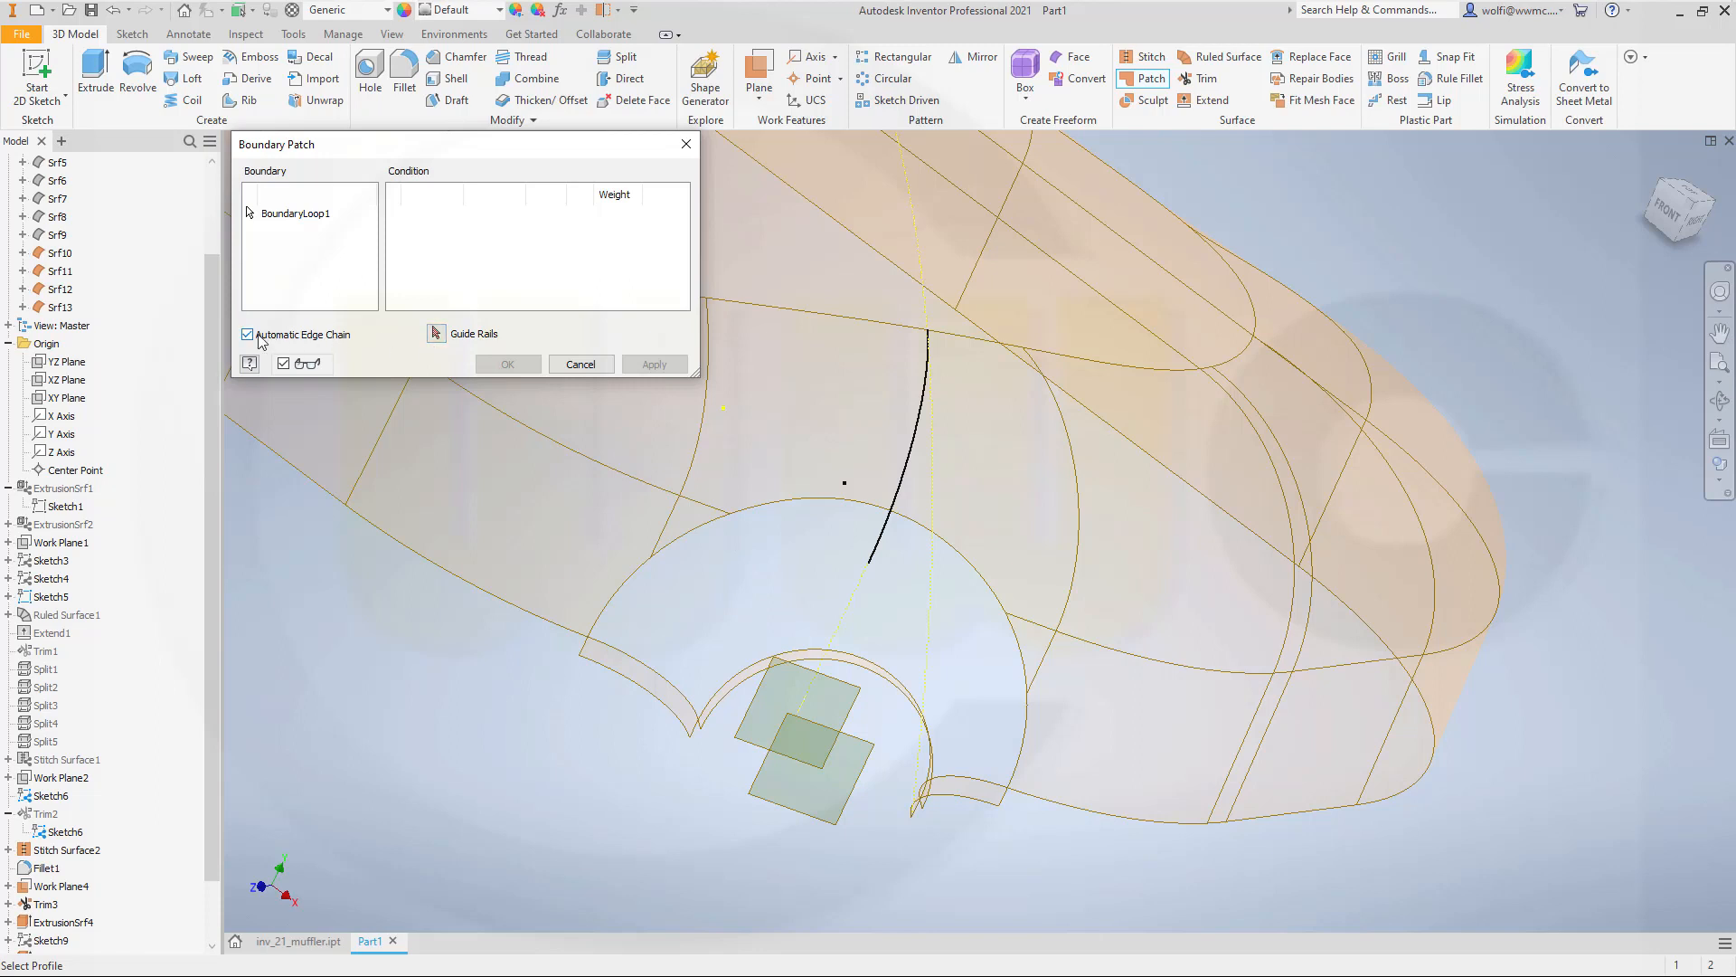
click(434, 334)
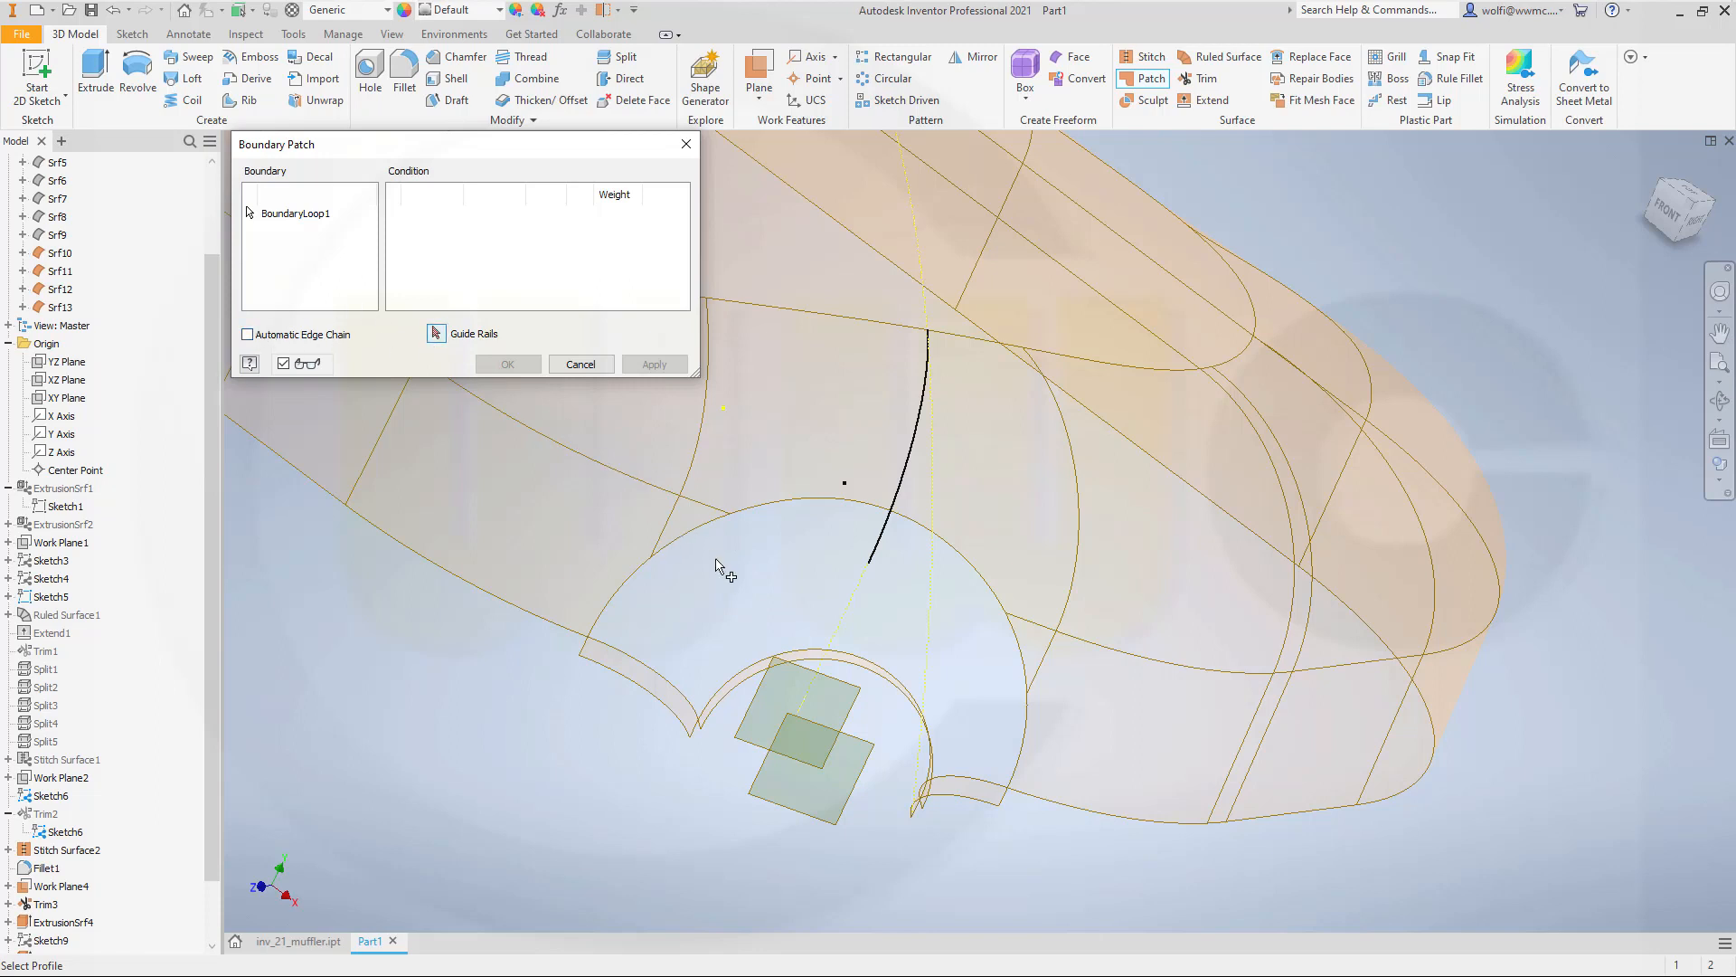
click(747, 670)
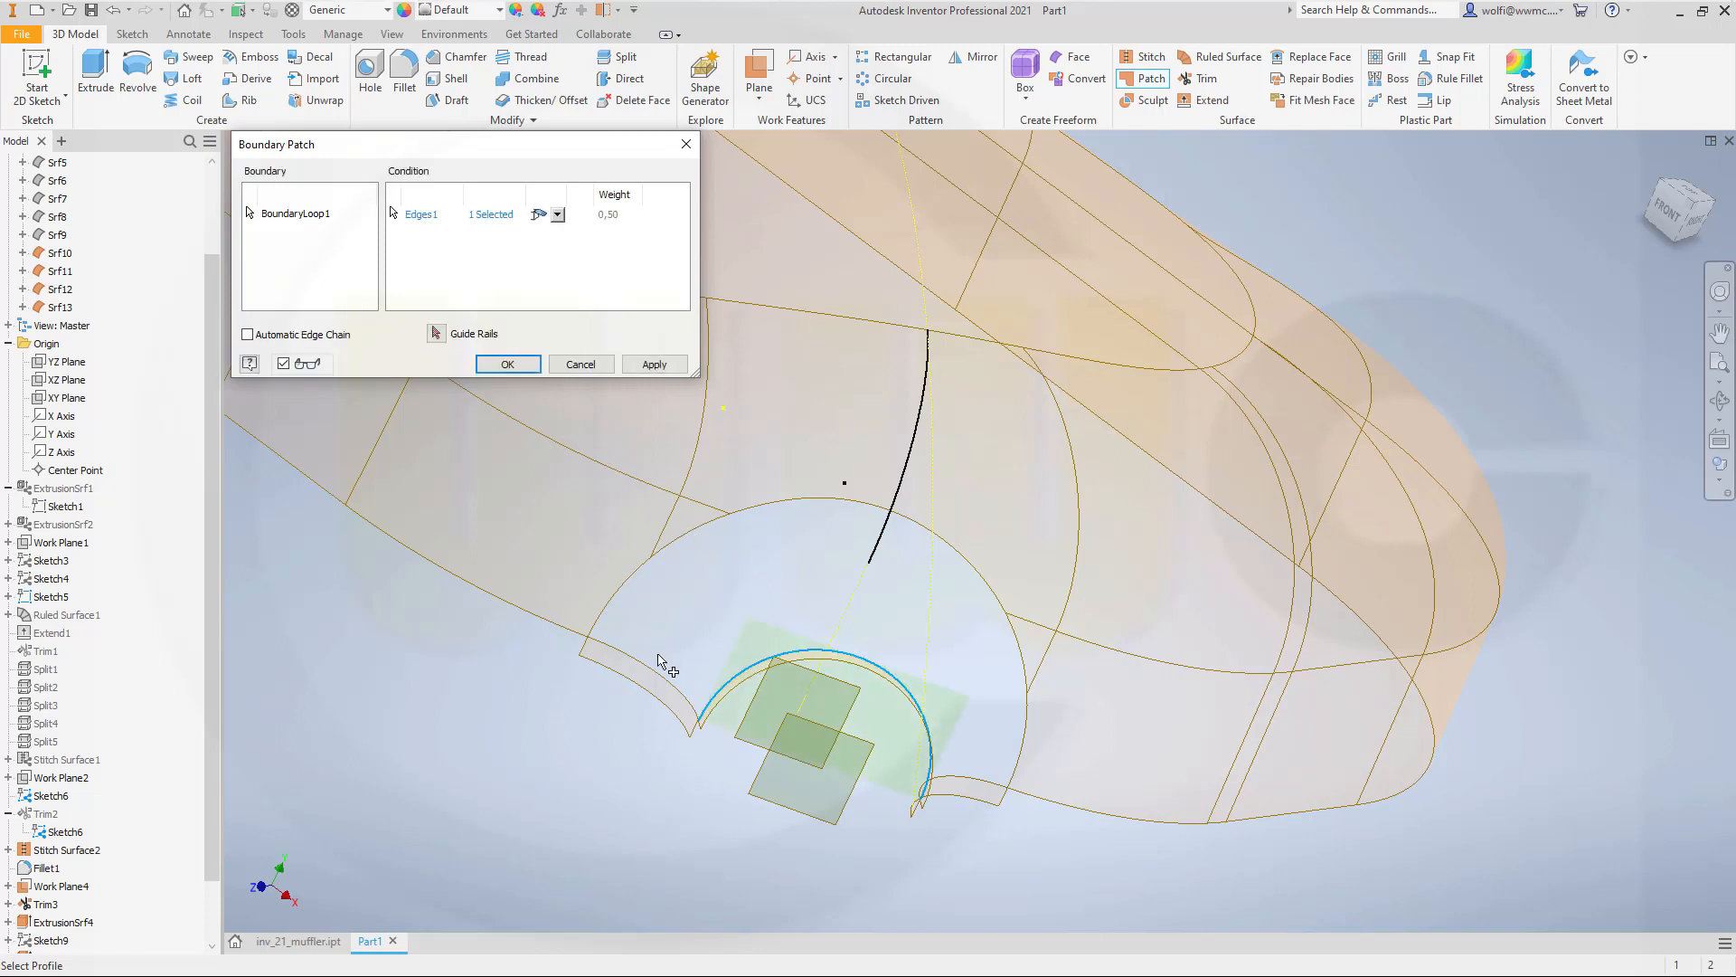
click(667, 687)
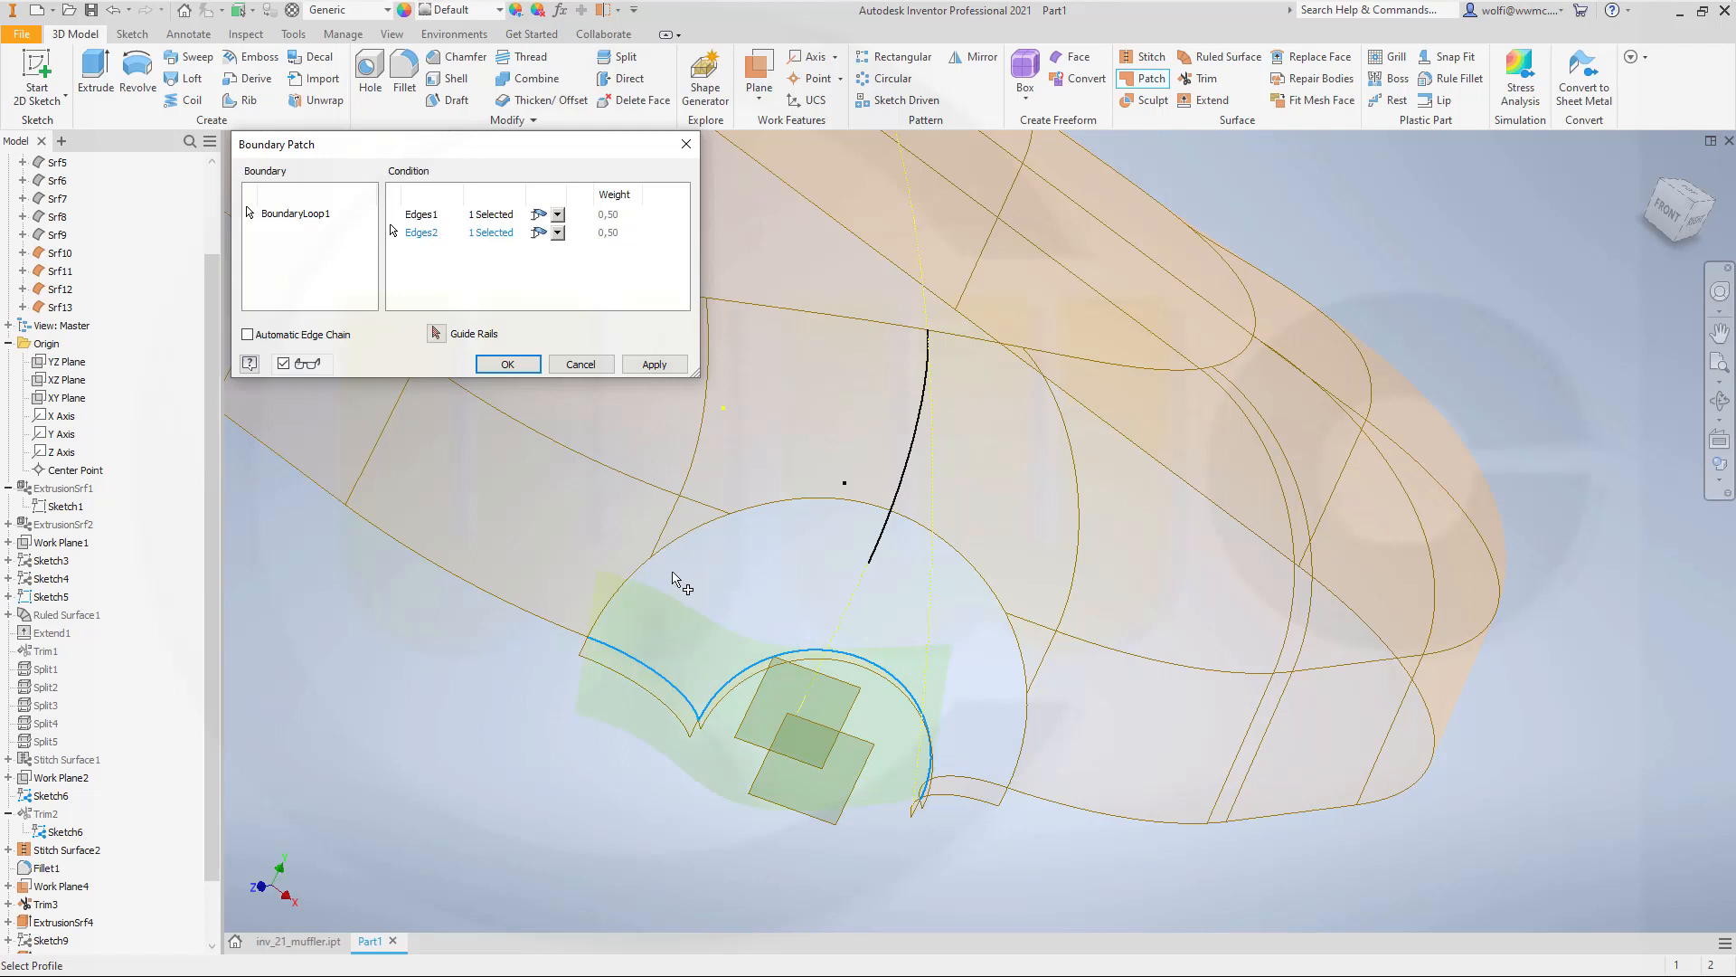
click(975, 796)
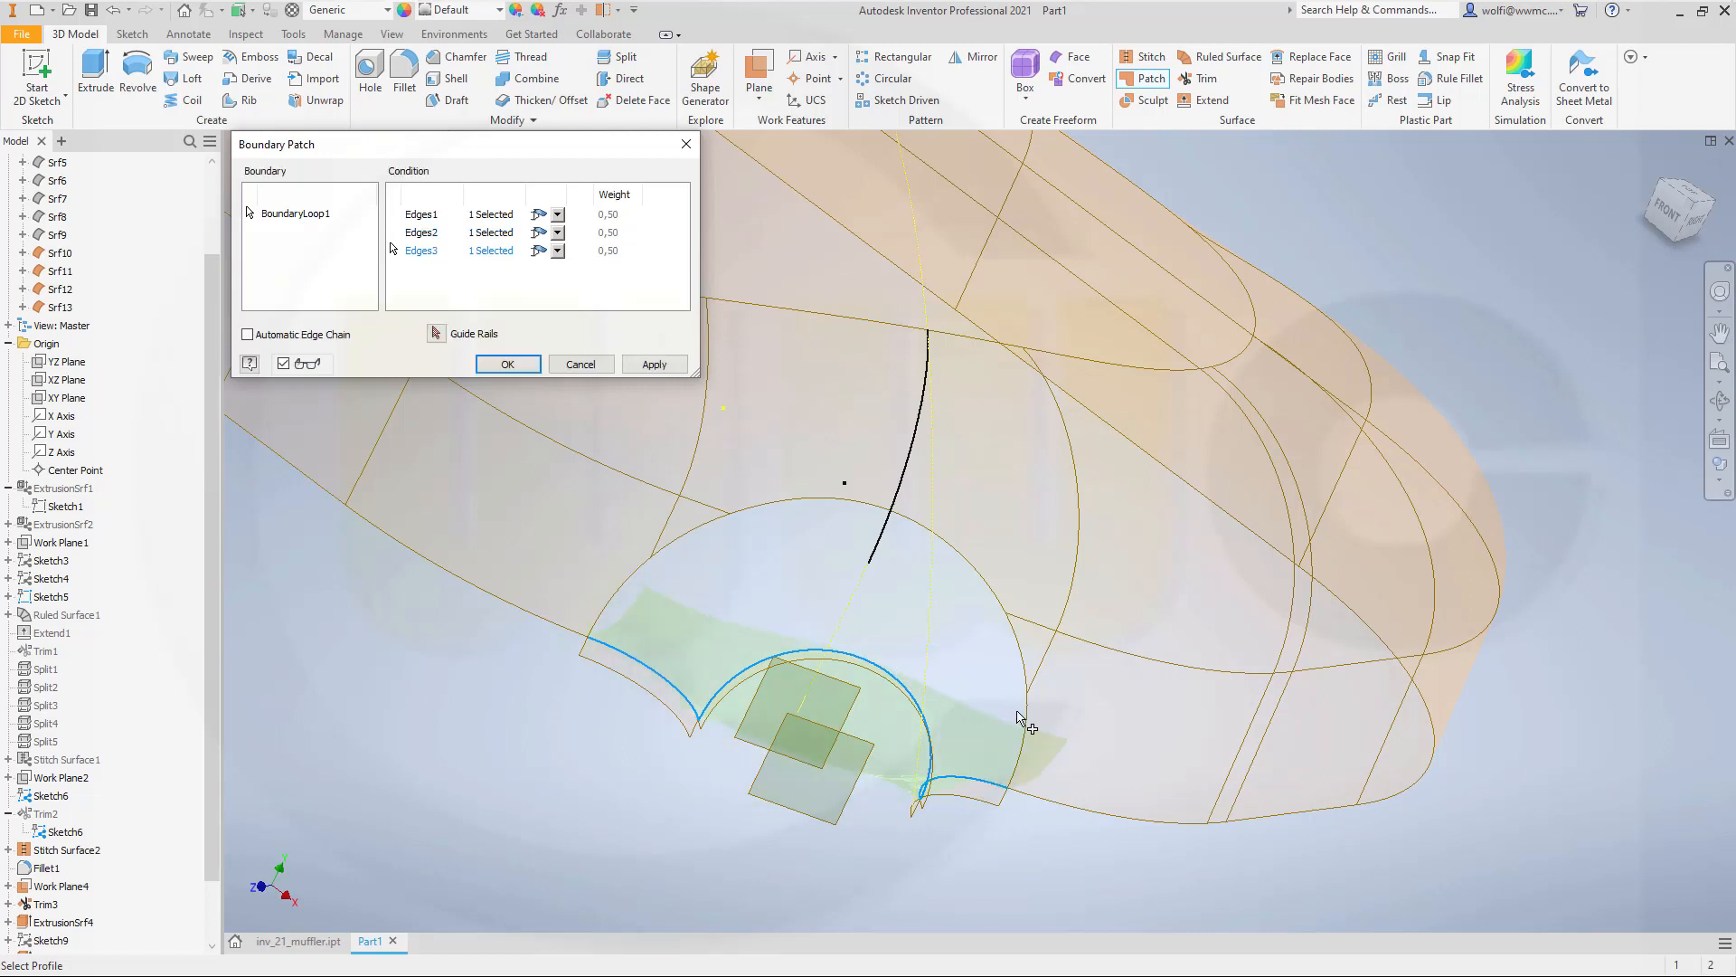
click(1026, 719)
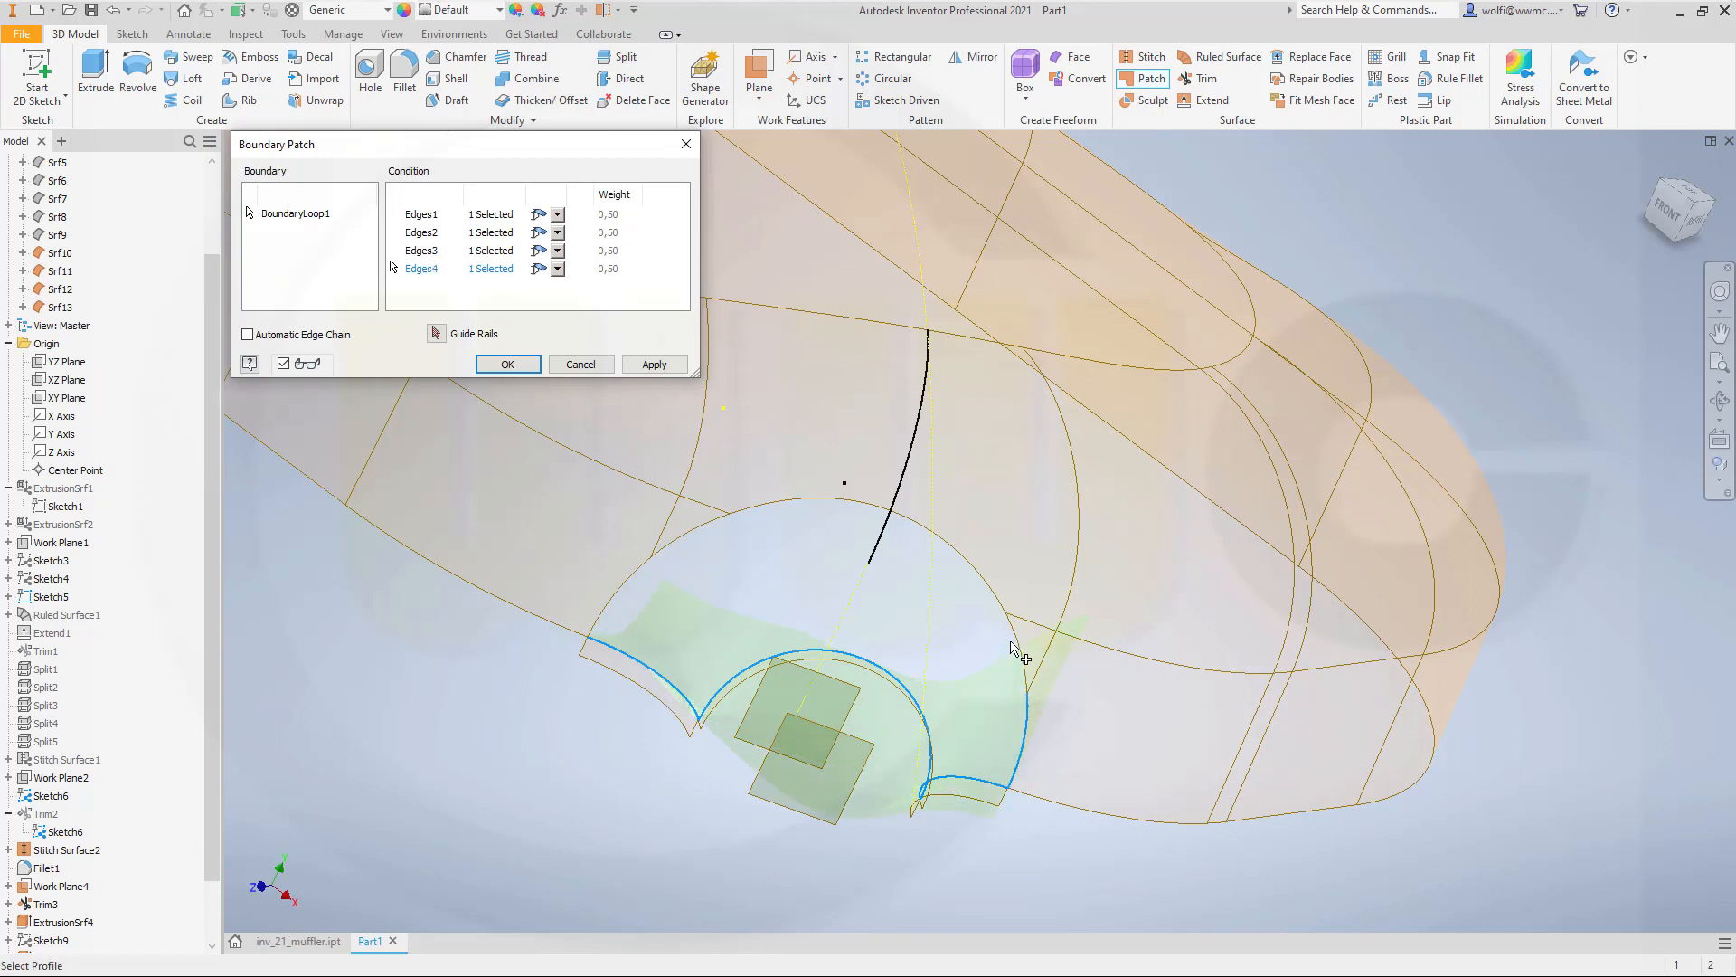
click(1013, 637)
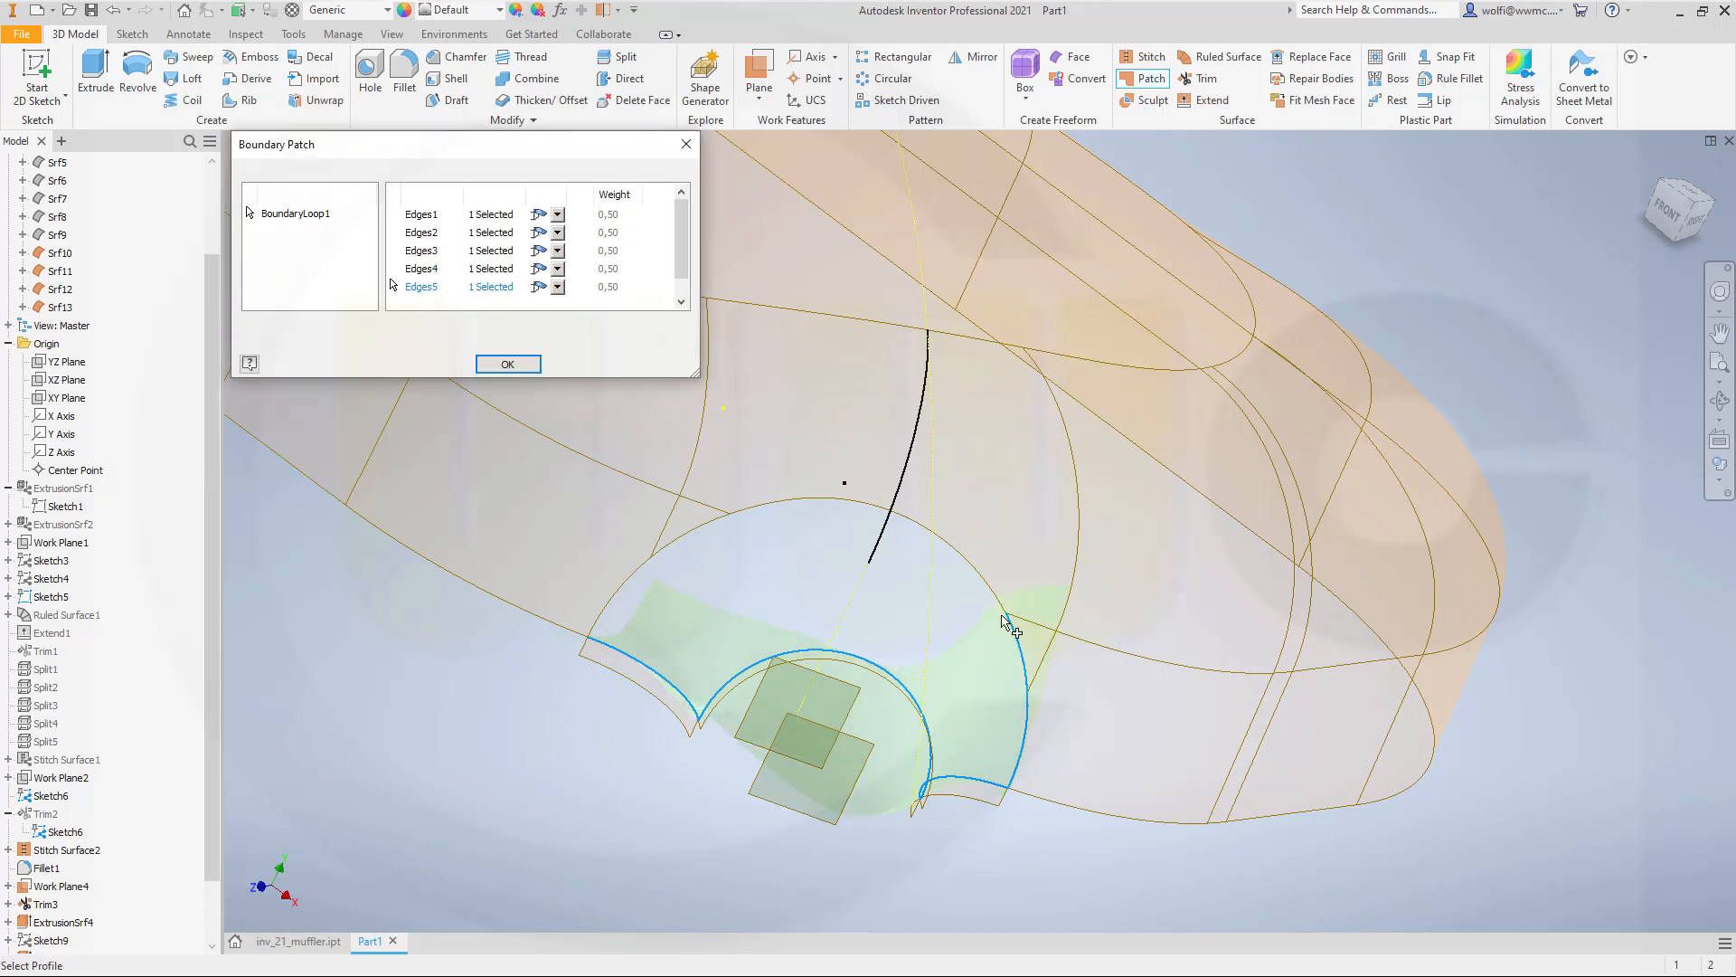
click(980, 571)
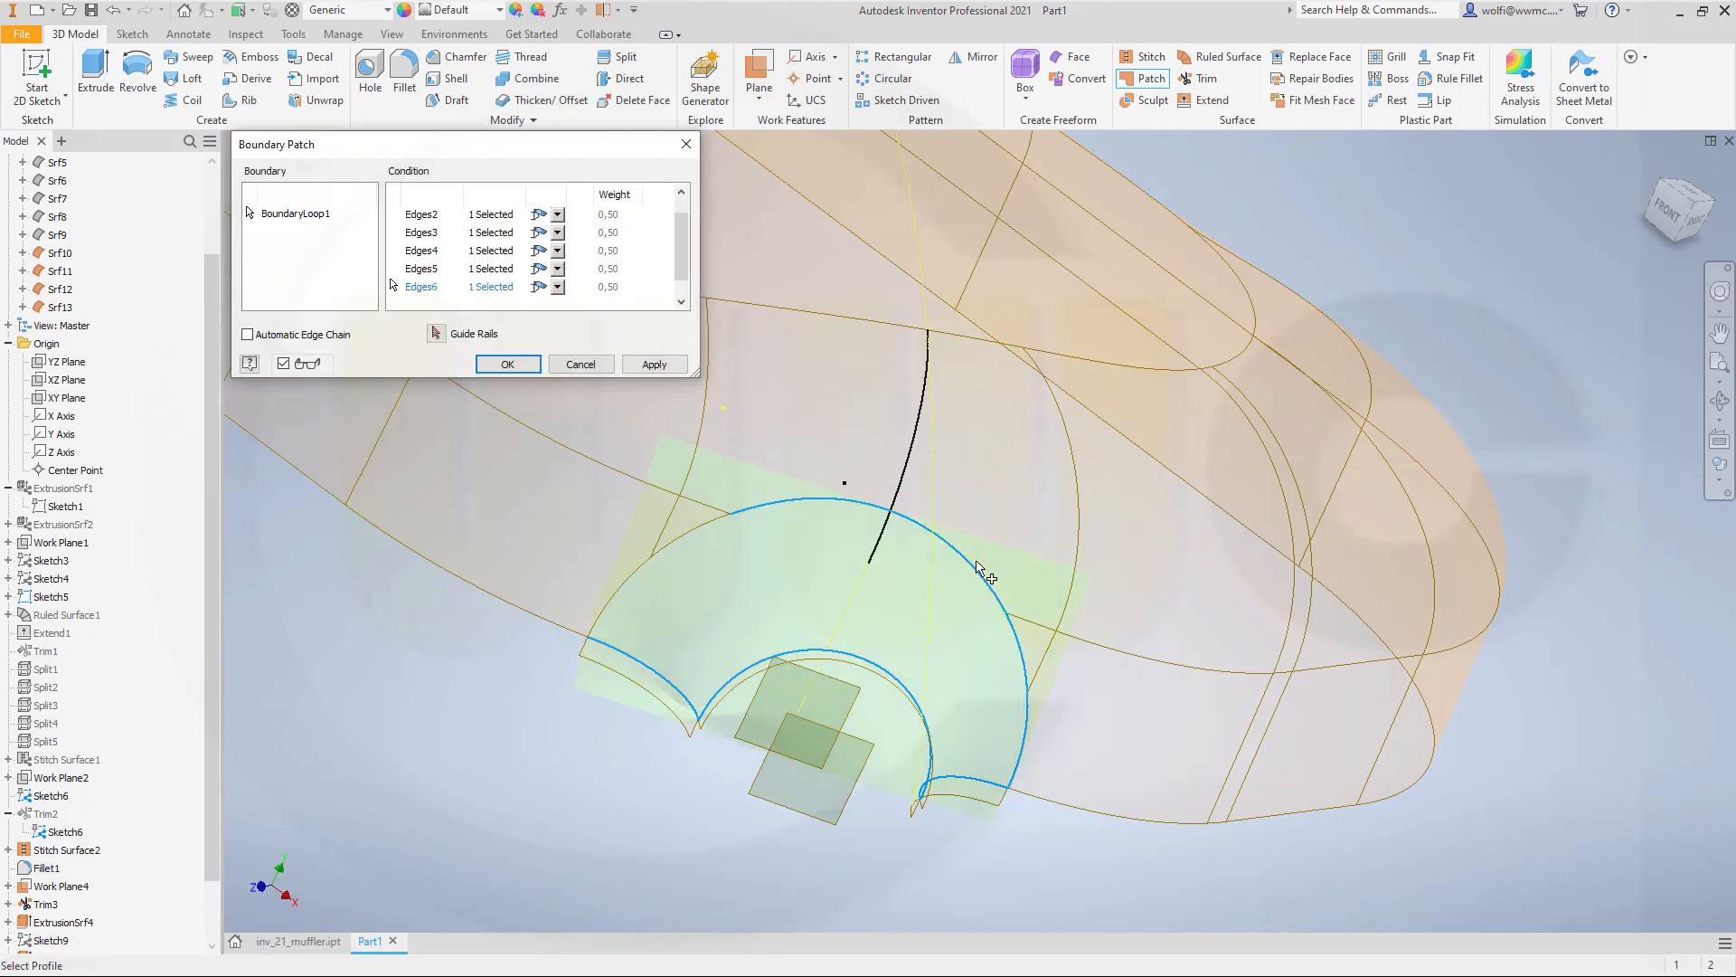
click(704, 530)
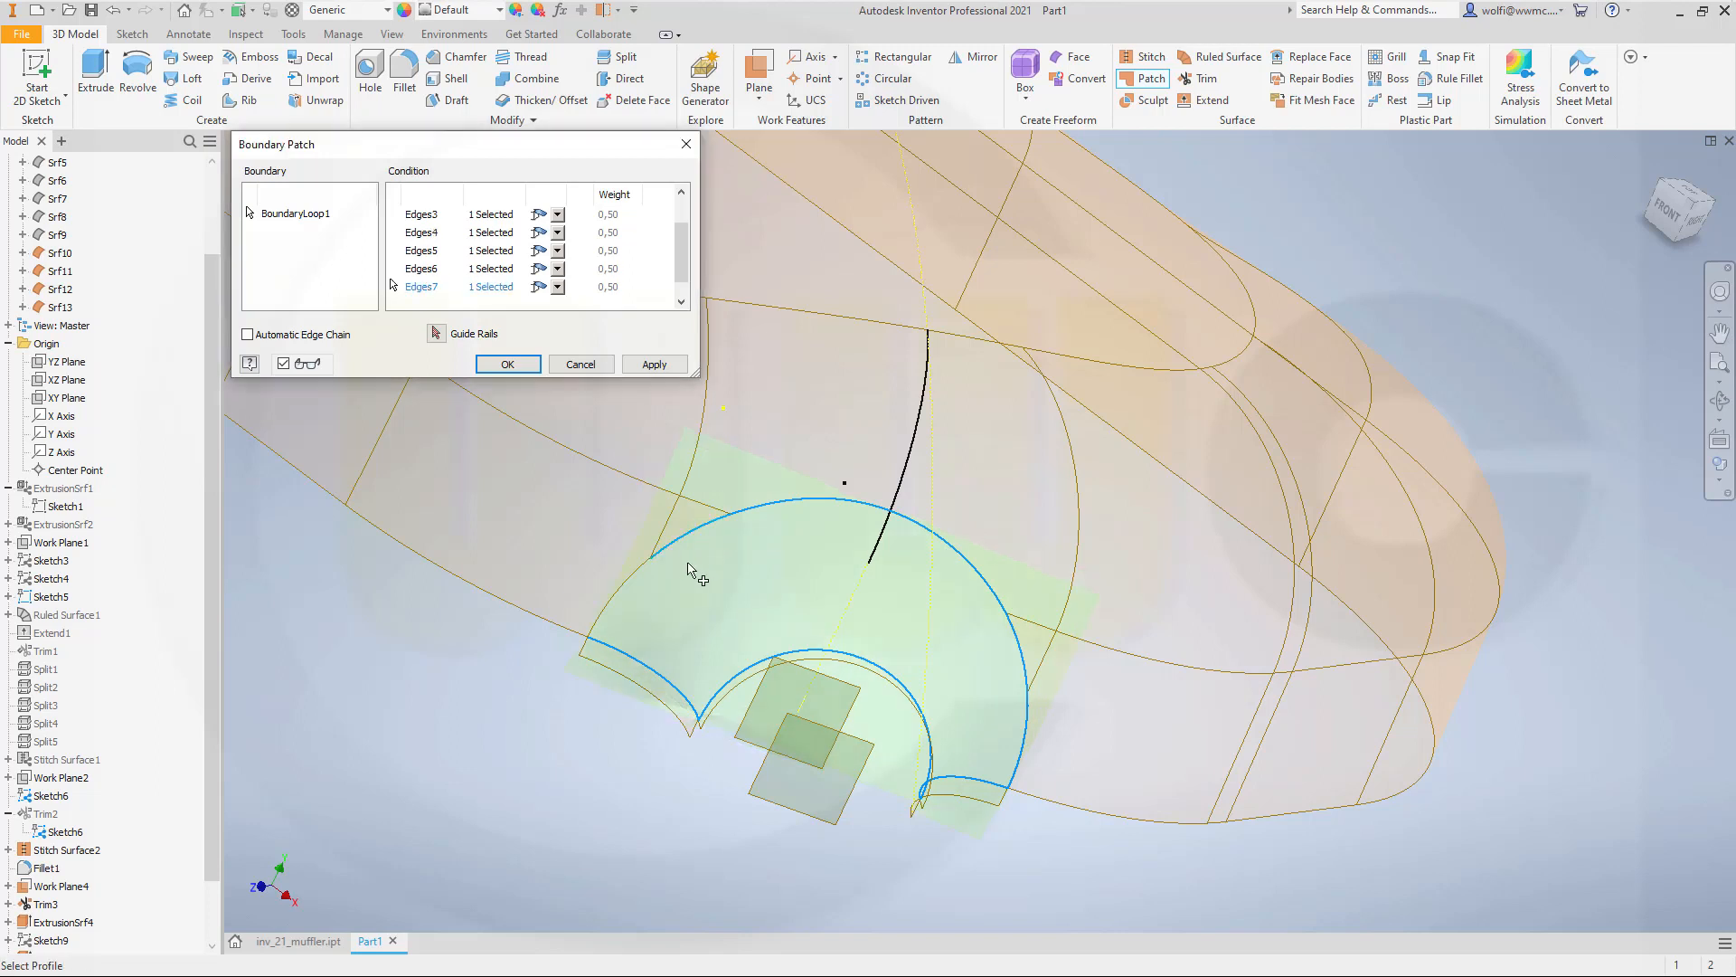
click(615, 599)
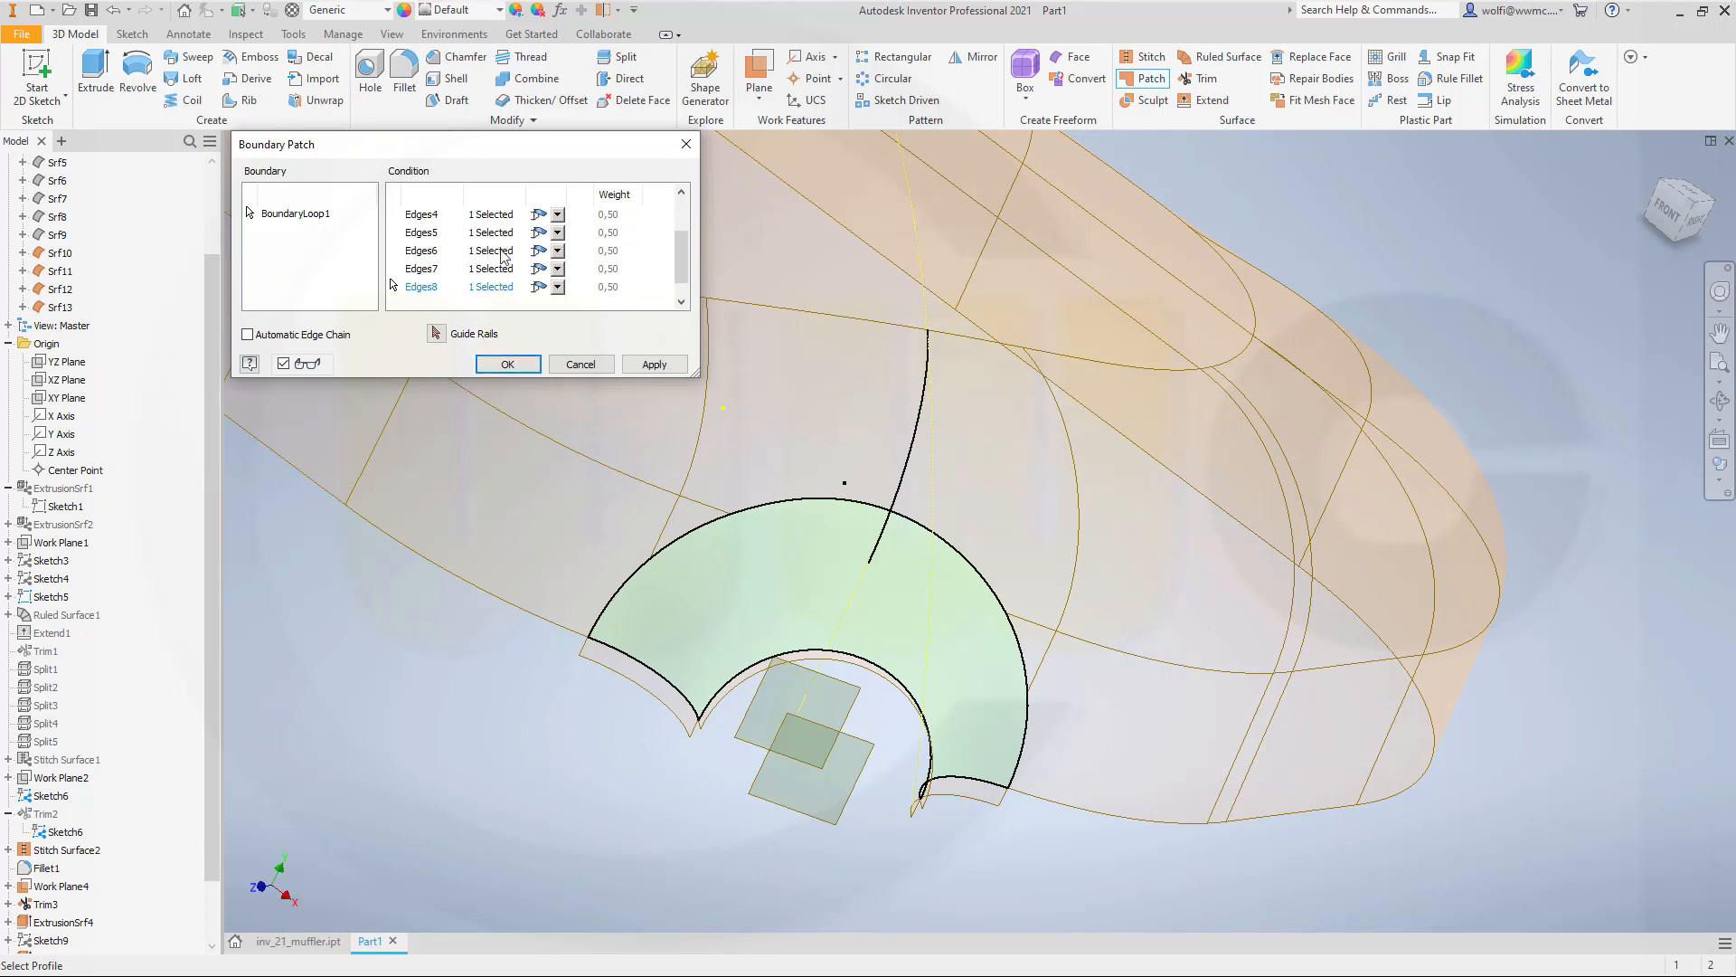
Apply the tangent condition to the patch's five edge segments along the wall opening, Edges4 to Edges8.
click(559, 217)
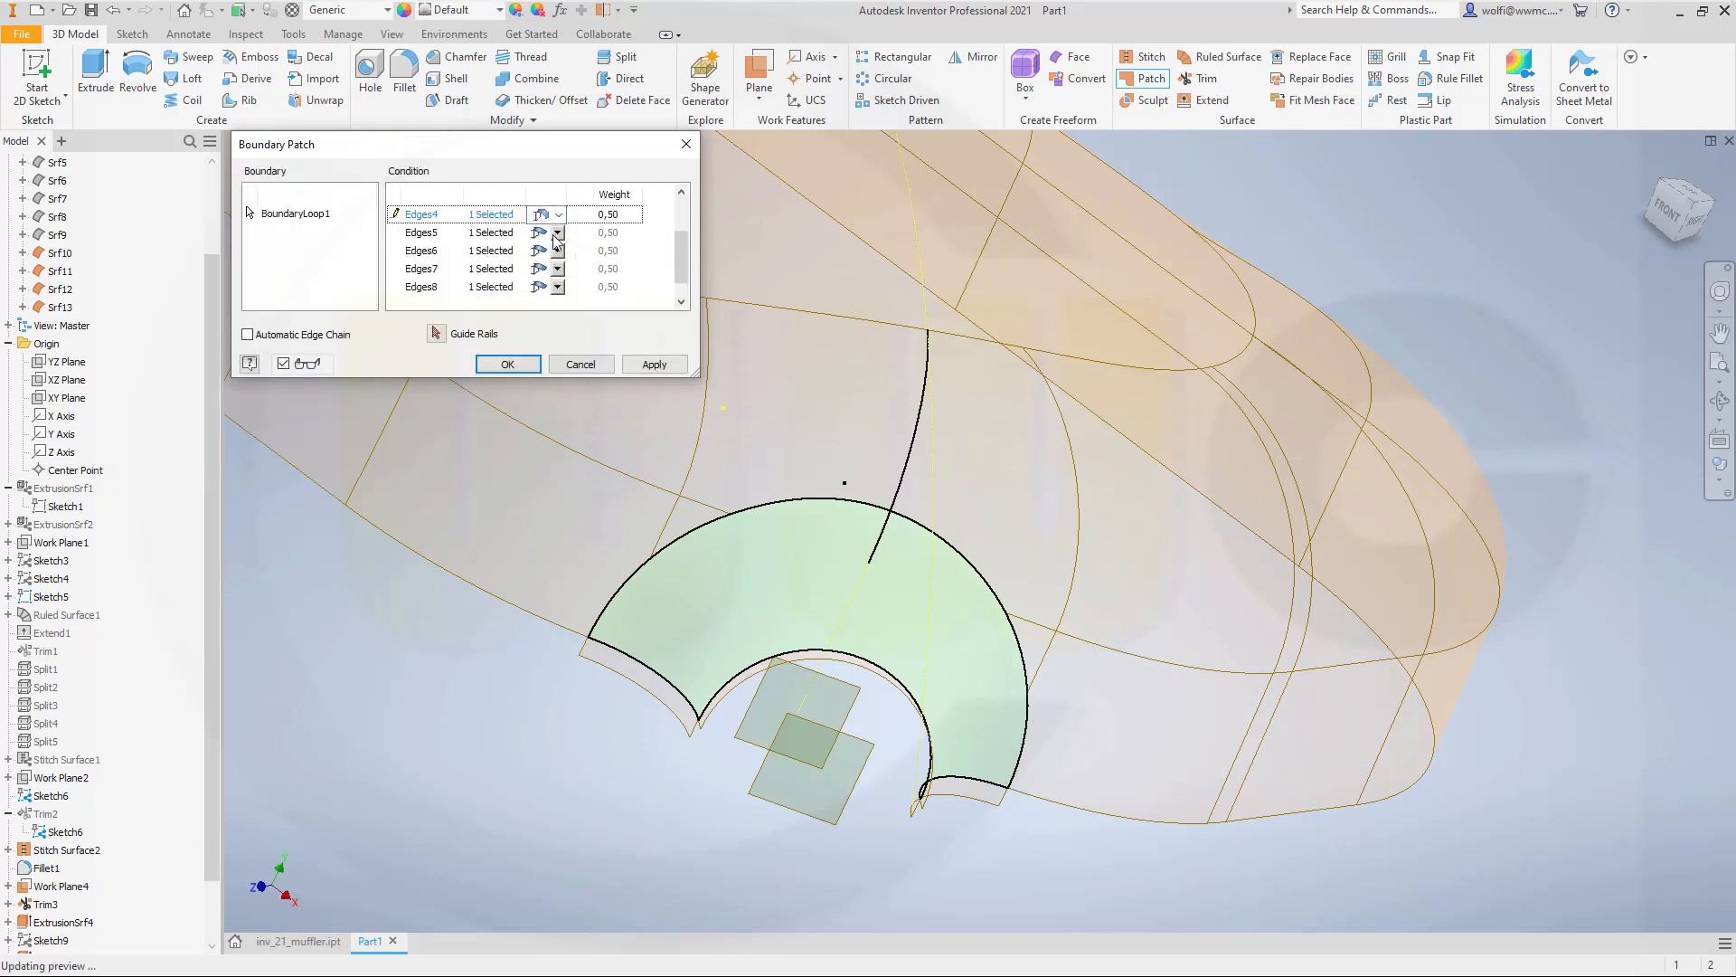
click(554, 235)
click(556, 262)
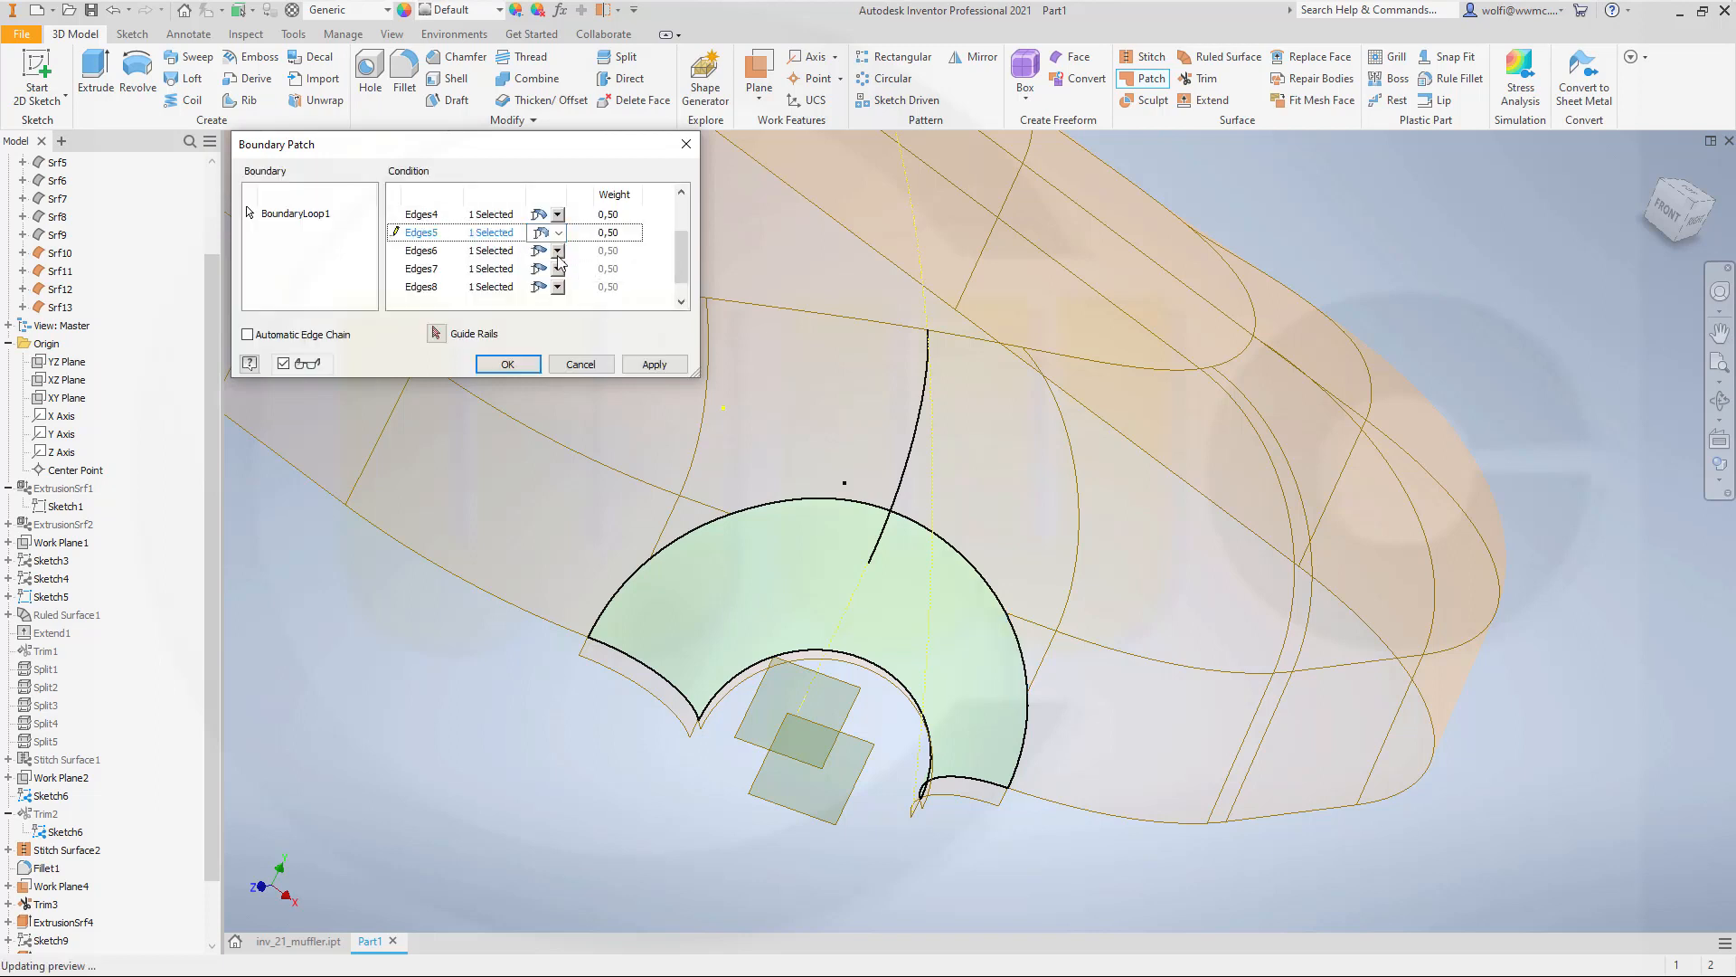
click(558, 250)
click(558, 277)
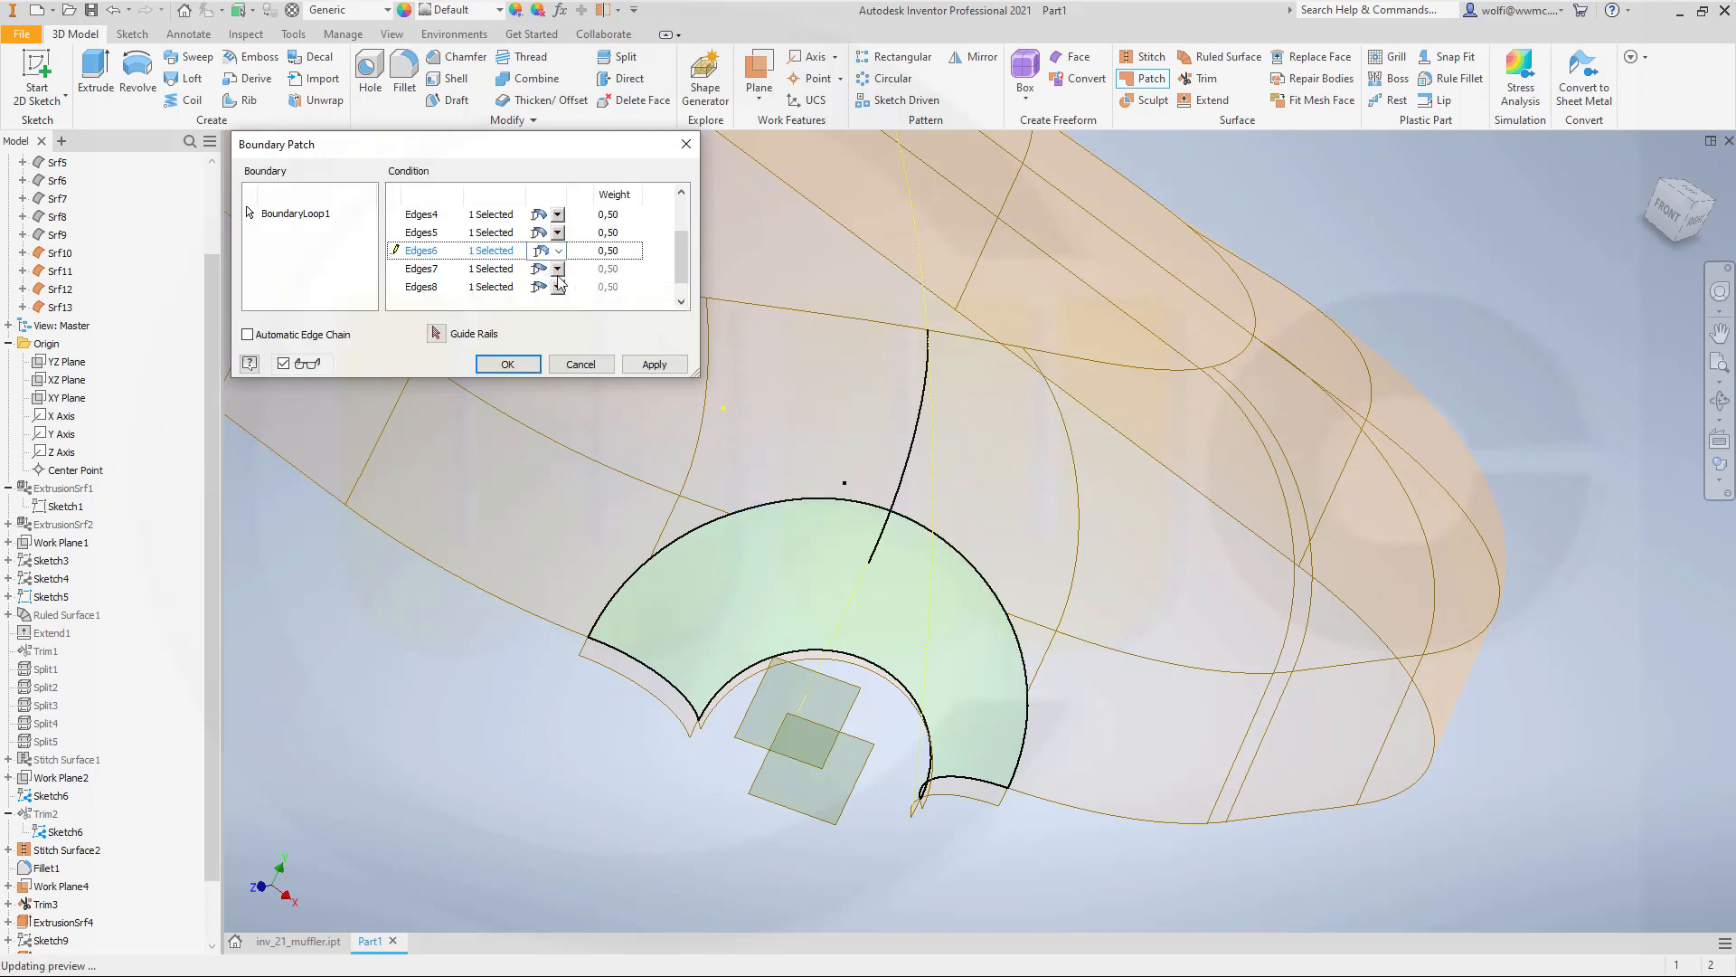
click(558, 271)
click(556, 297)
click(559, 289)
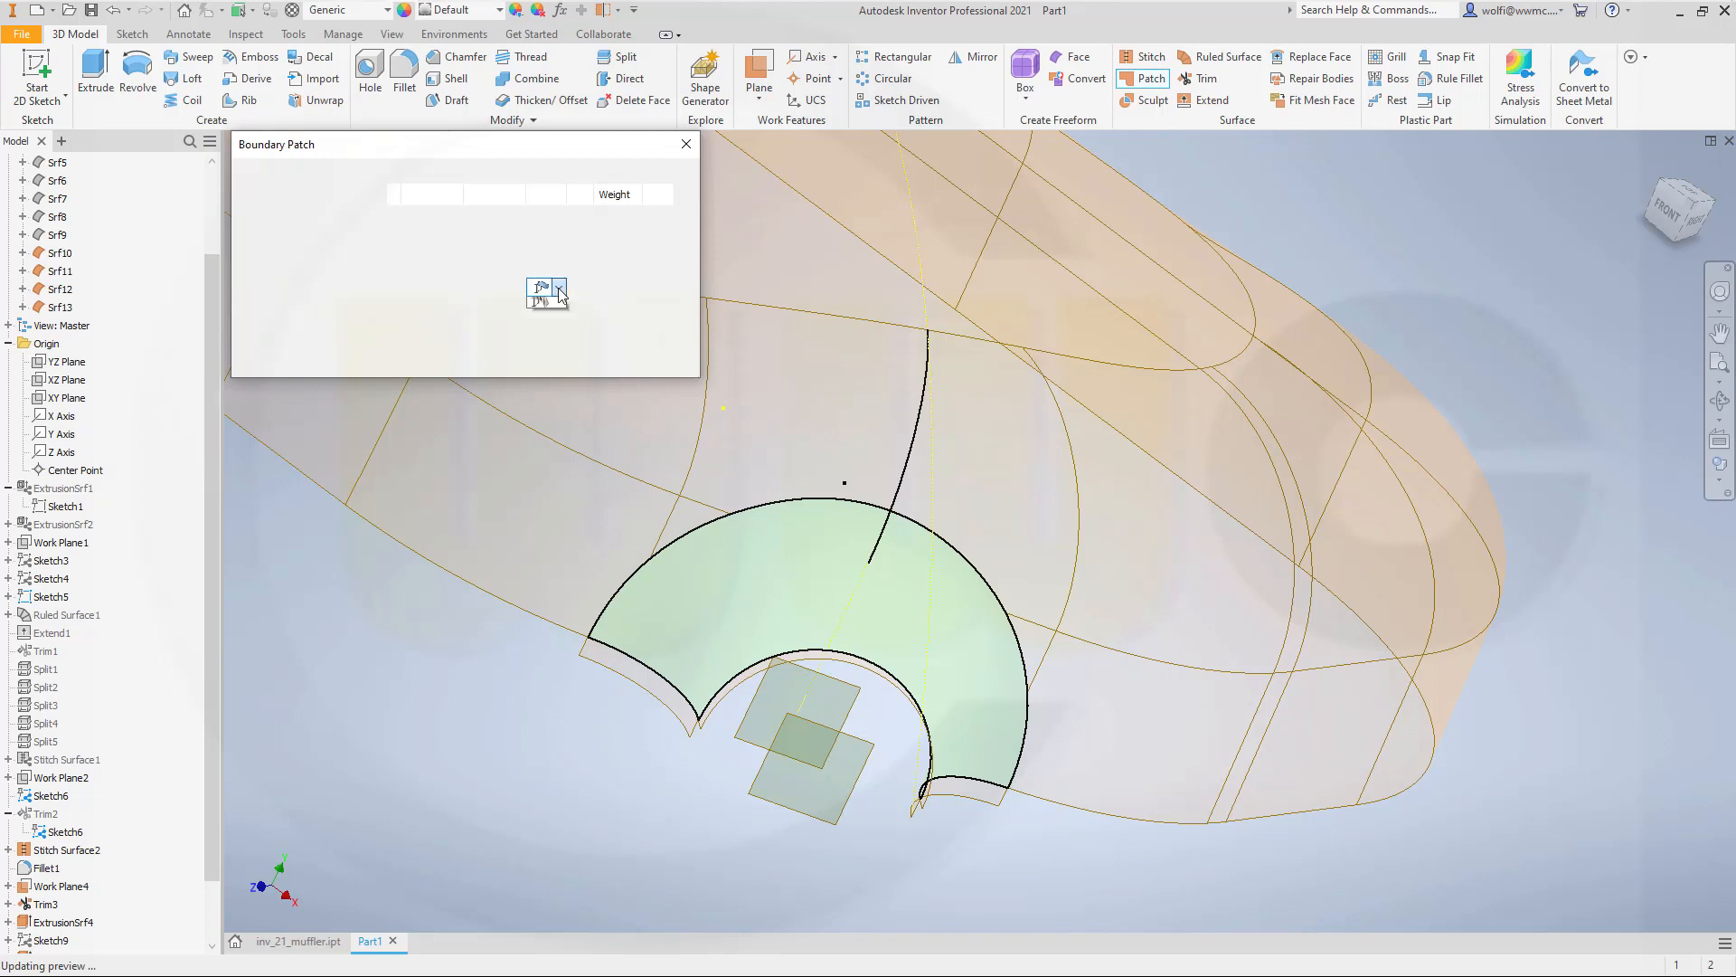
click(553, 312)
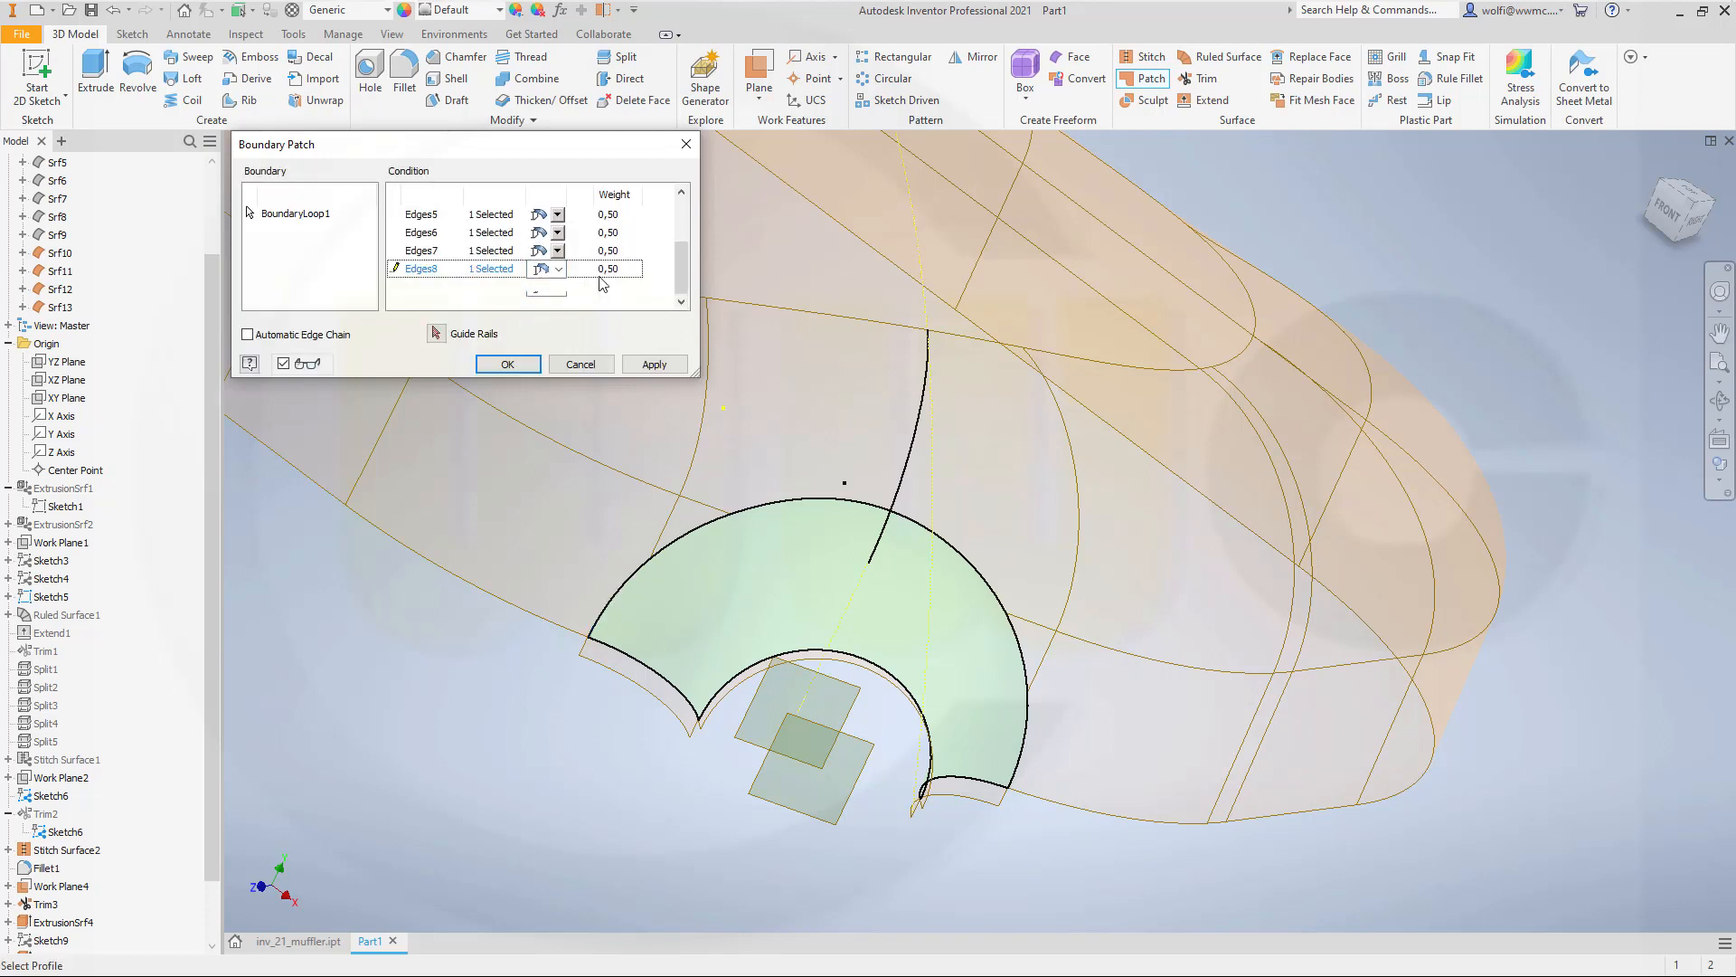
Apply the tangent condition to the pipe-end edge, Edges1, and create the boundary patch.
scroll(577, 283, up, 2)
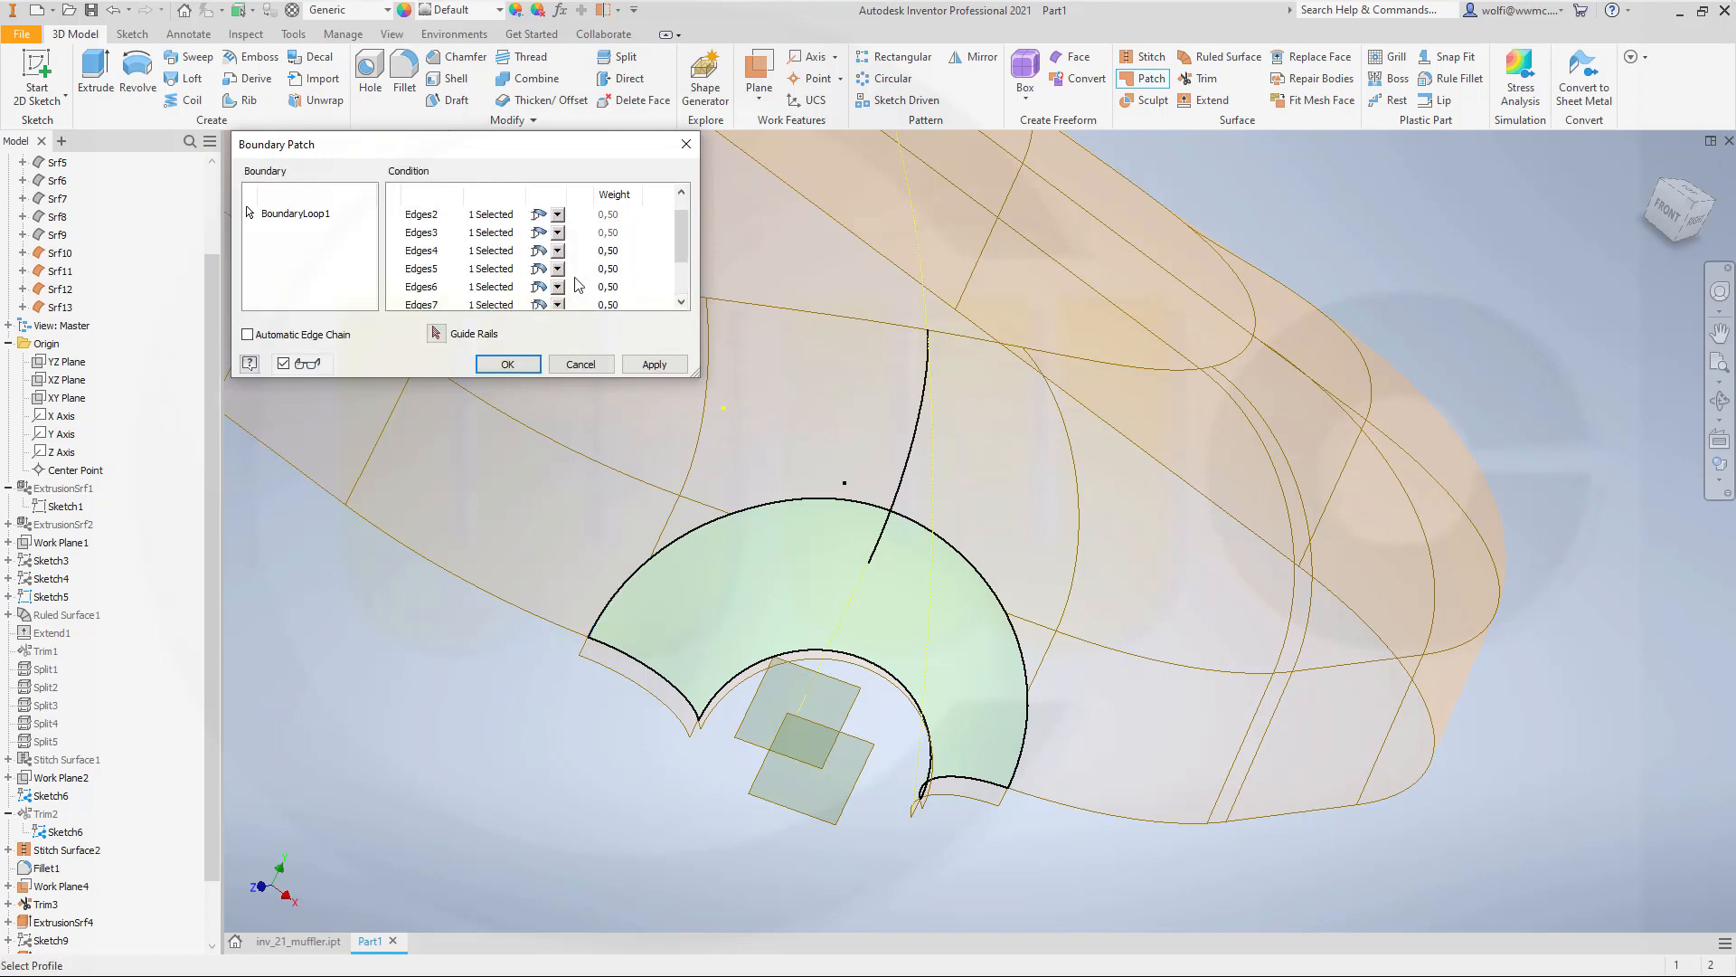
click(558, 215)
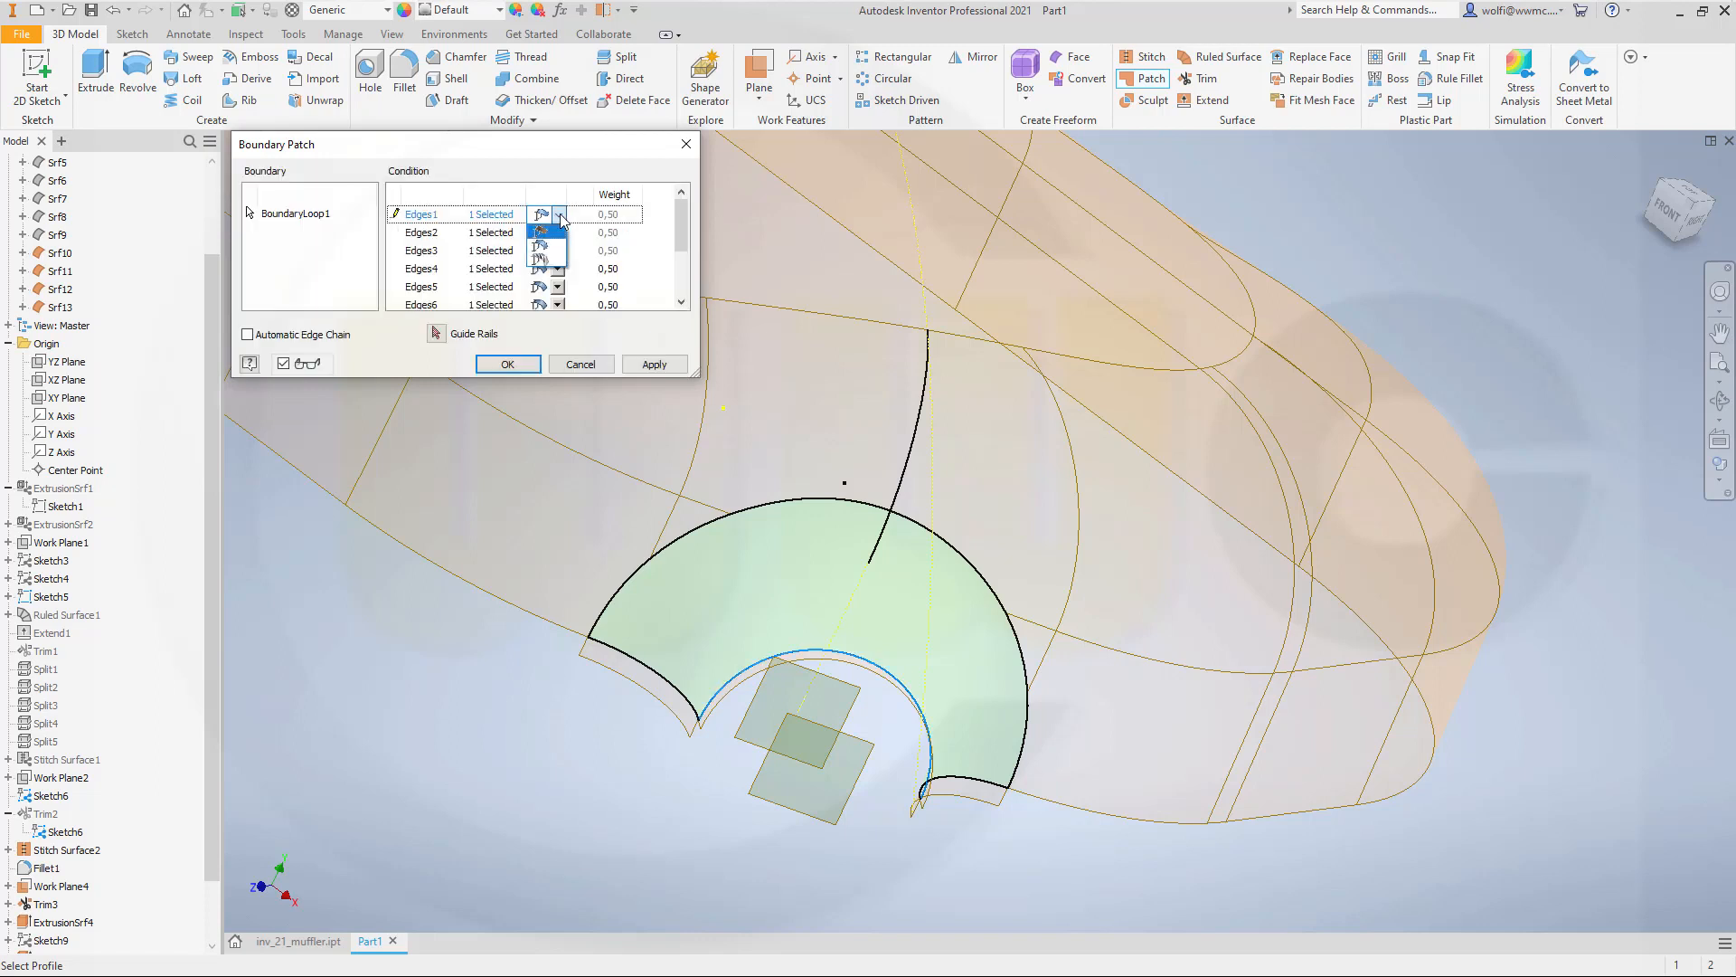
click(541, 242)
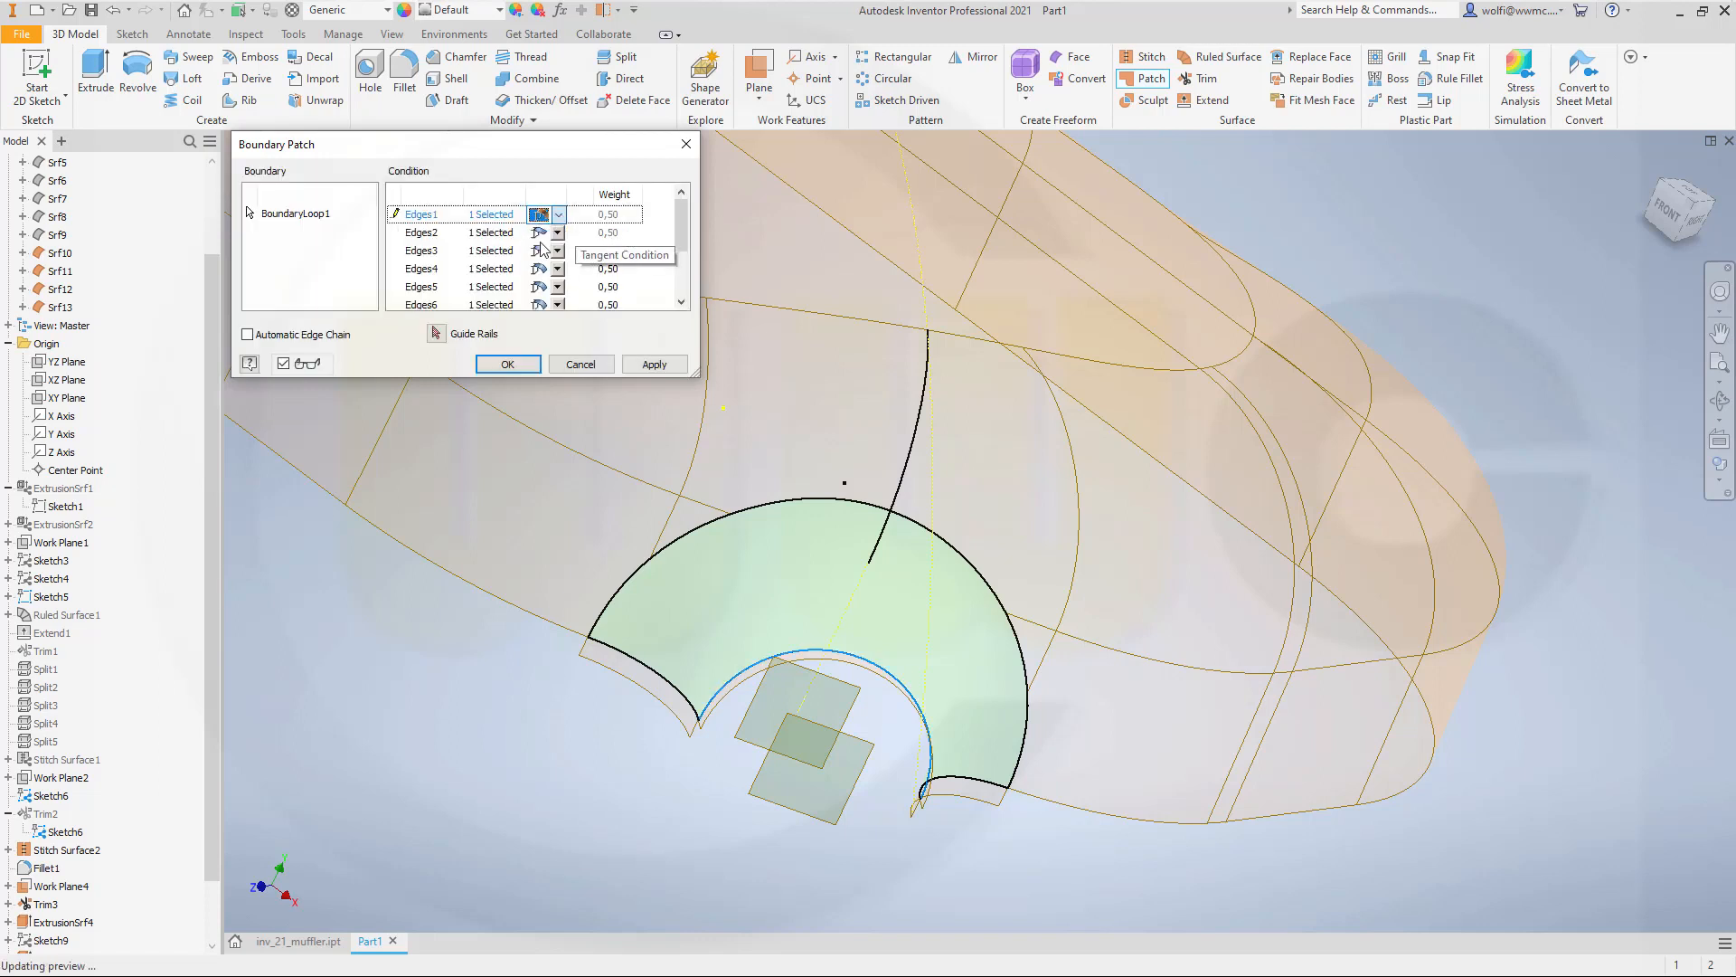
click(509, 365)
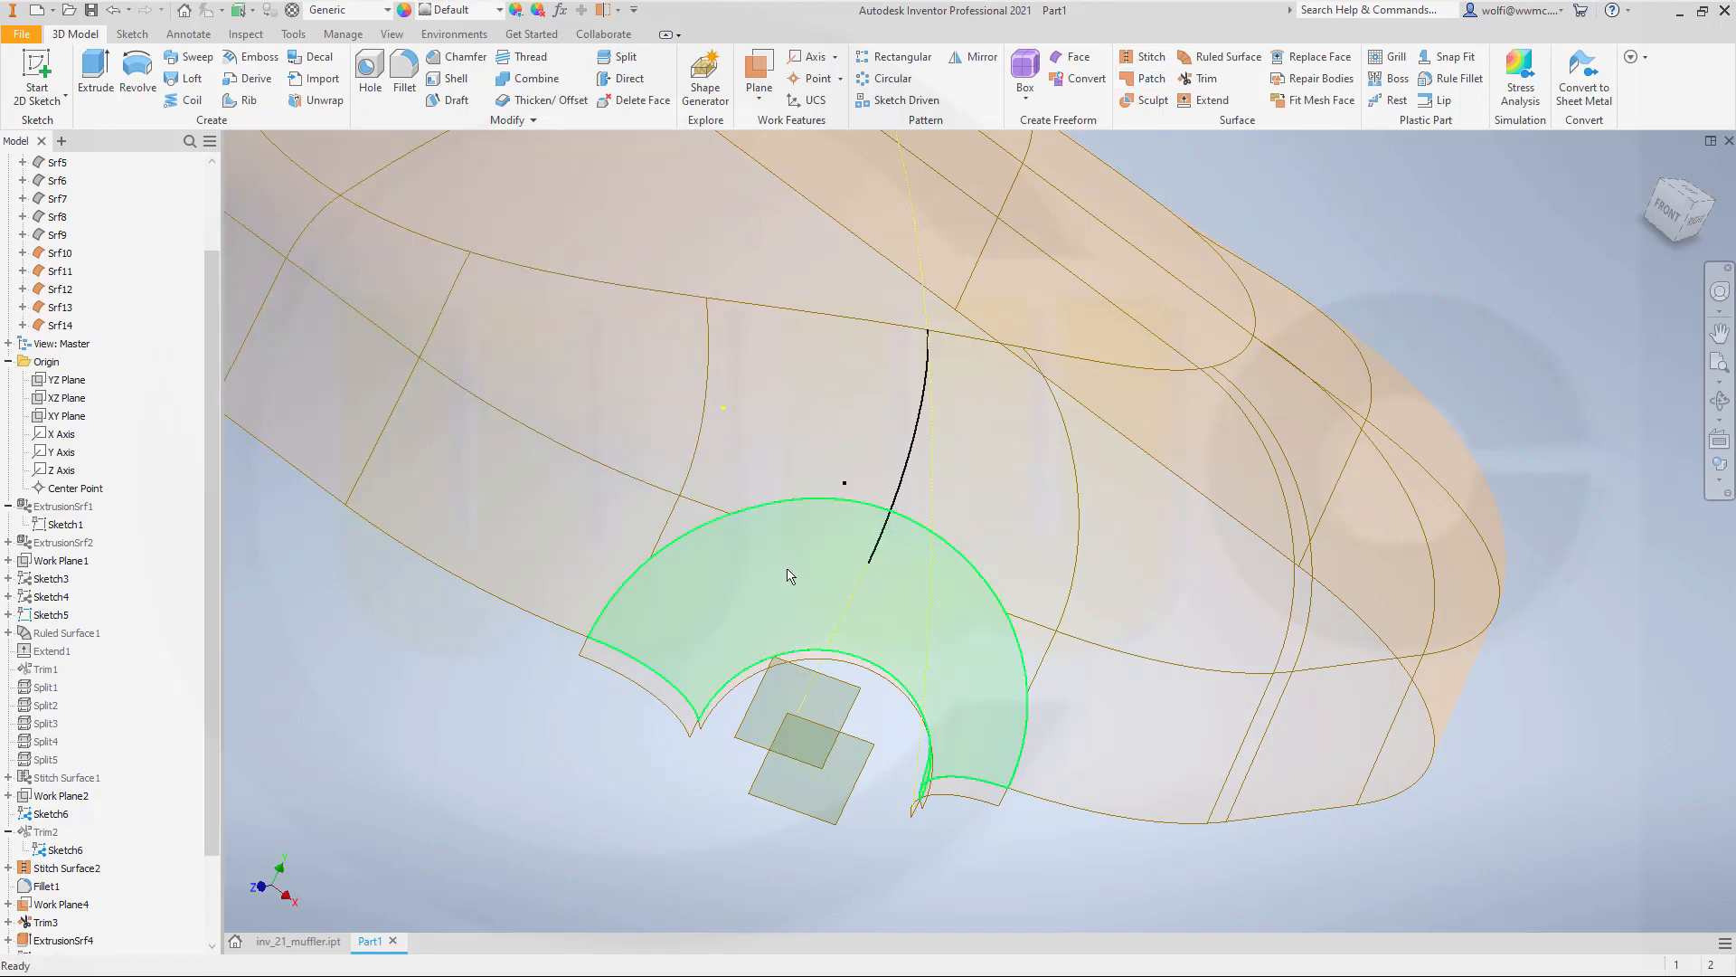
Hide the two helper surfaces extruded from the connecting arcs, Srf12 and Srf13.
shift+middle_drag(788, 575, 773, 513)
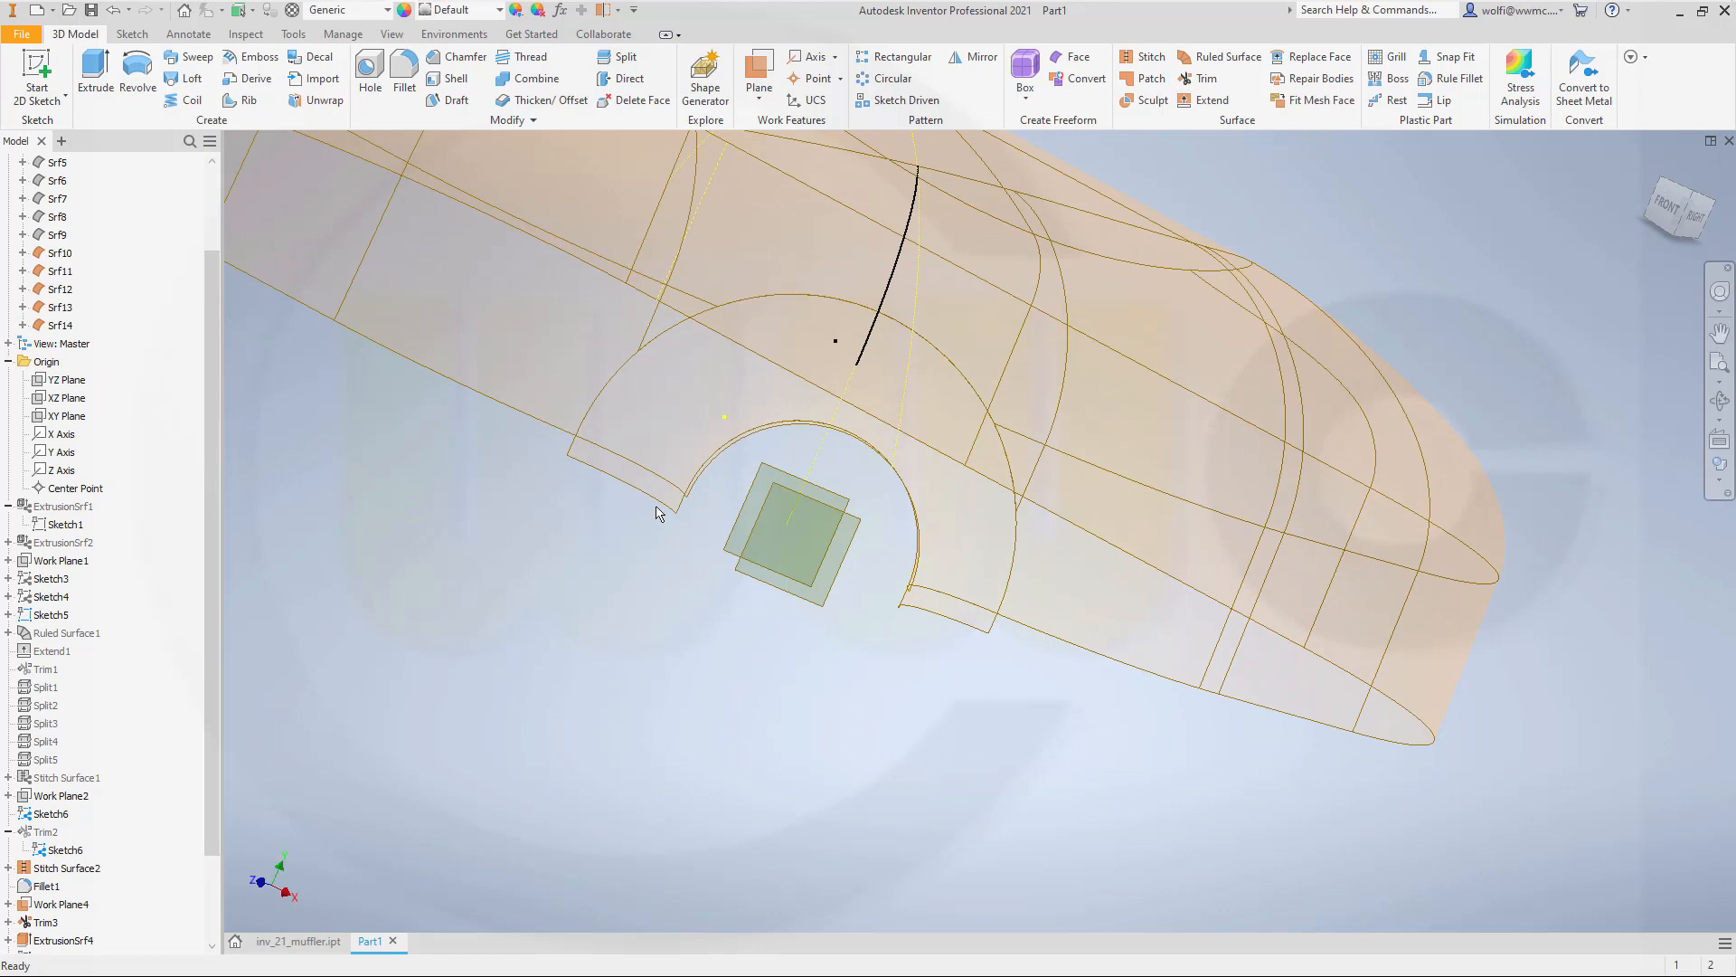
right_click(616, 472)
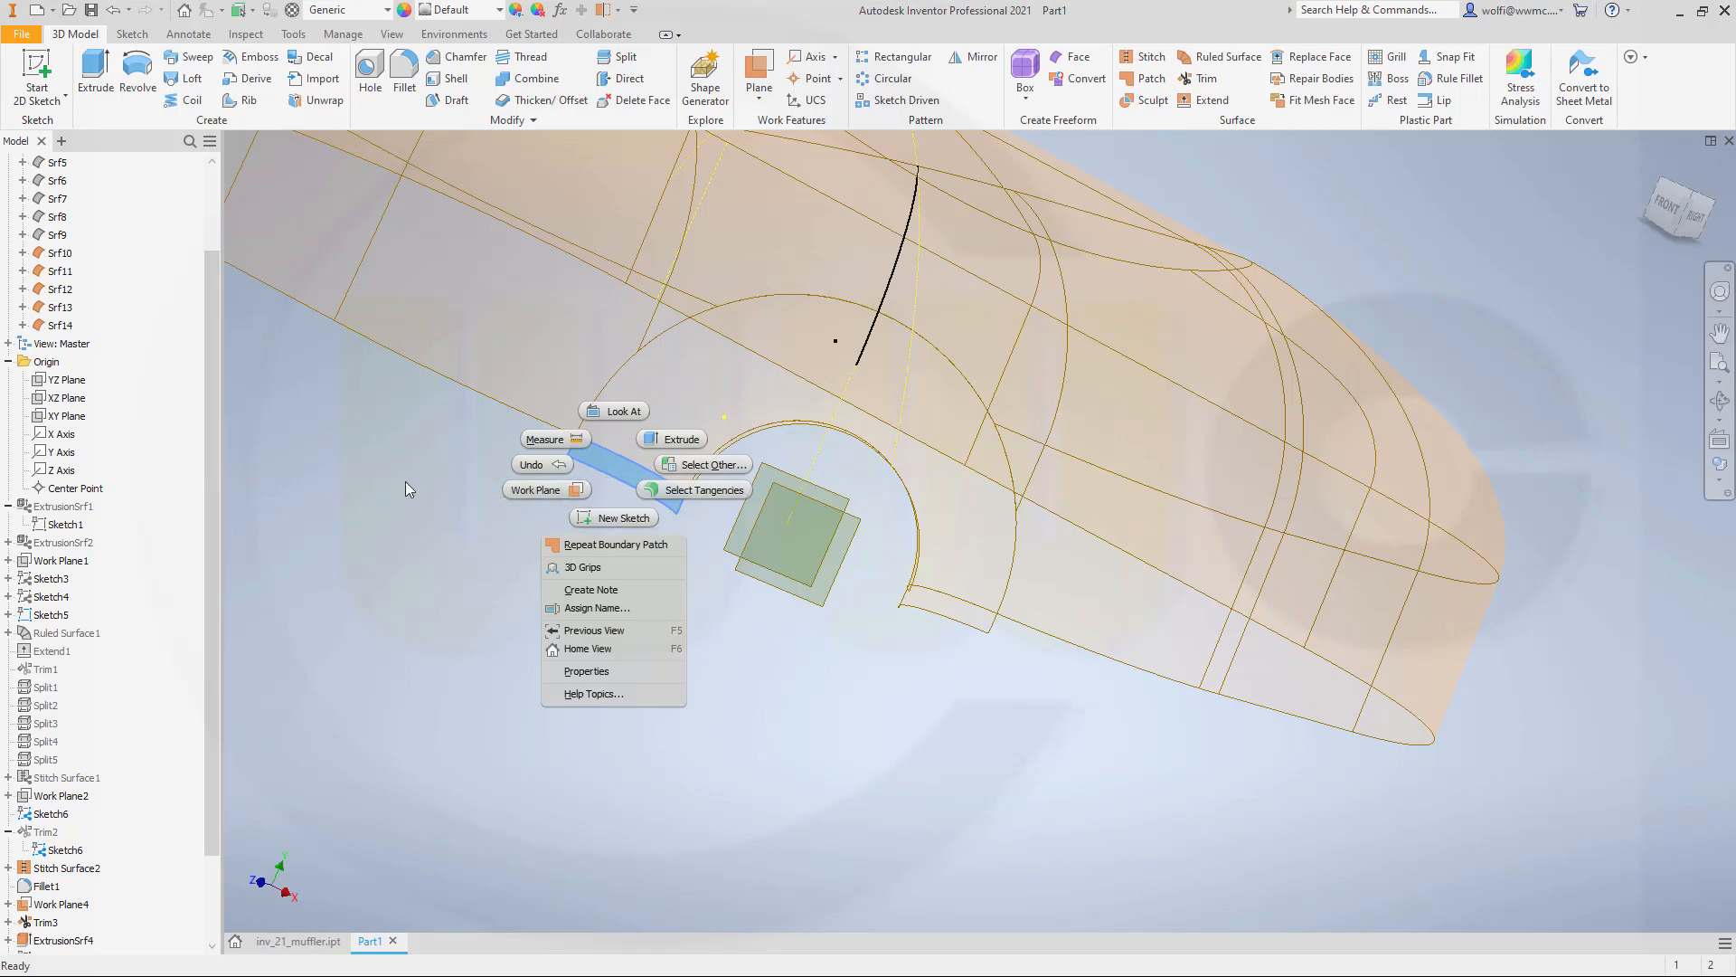
click(356, 454)
click(356, 452)
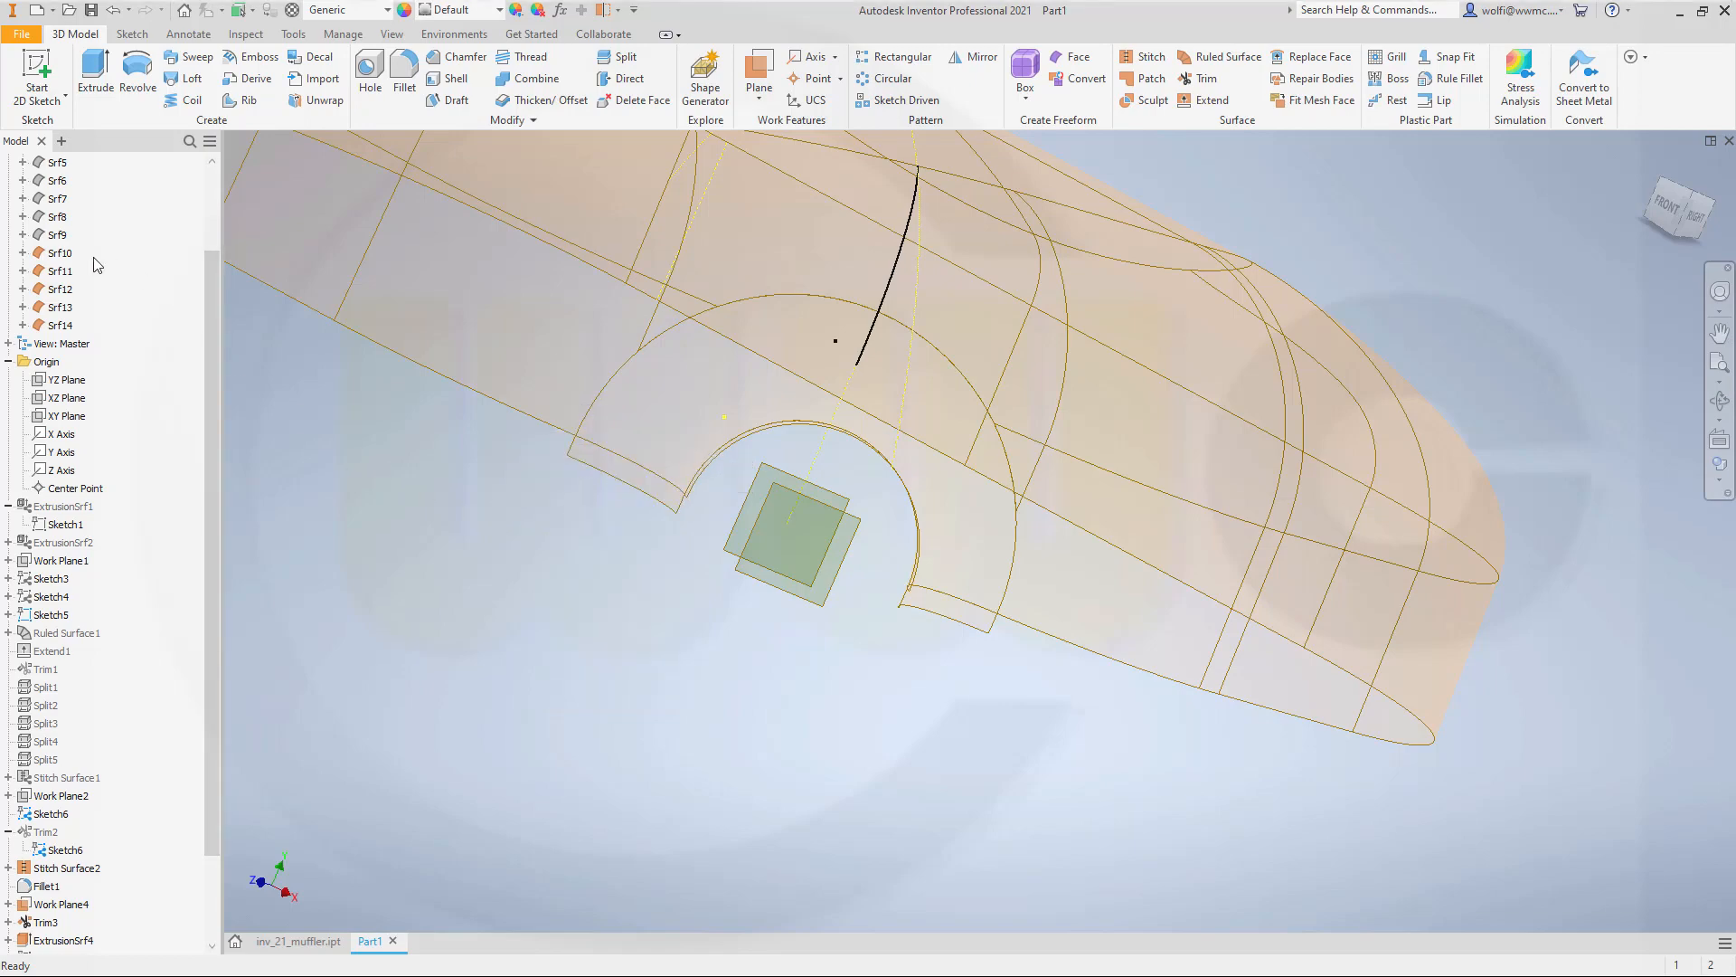
right_click(54, 291)
click(71, 384)
right_click(56, 307)
click(70, 383)
Stitch the muffler shell, the new boundary patch and the extruded pipe-end surface into one surface.
middle_drag(464, 543, 608, 611)
shift+middle_drag(412, 525, 718, 607)
scroll(578, 512, down, 7)
scroll(578, 512, up, 1)
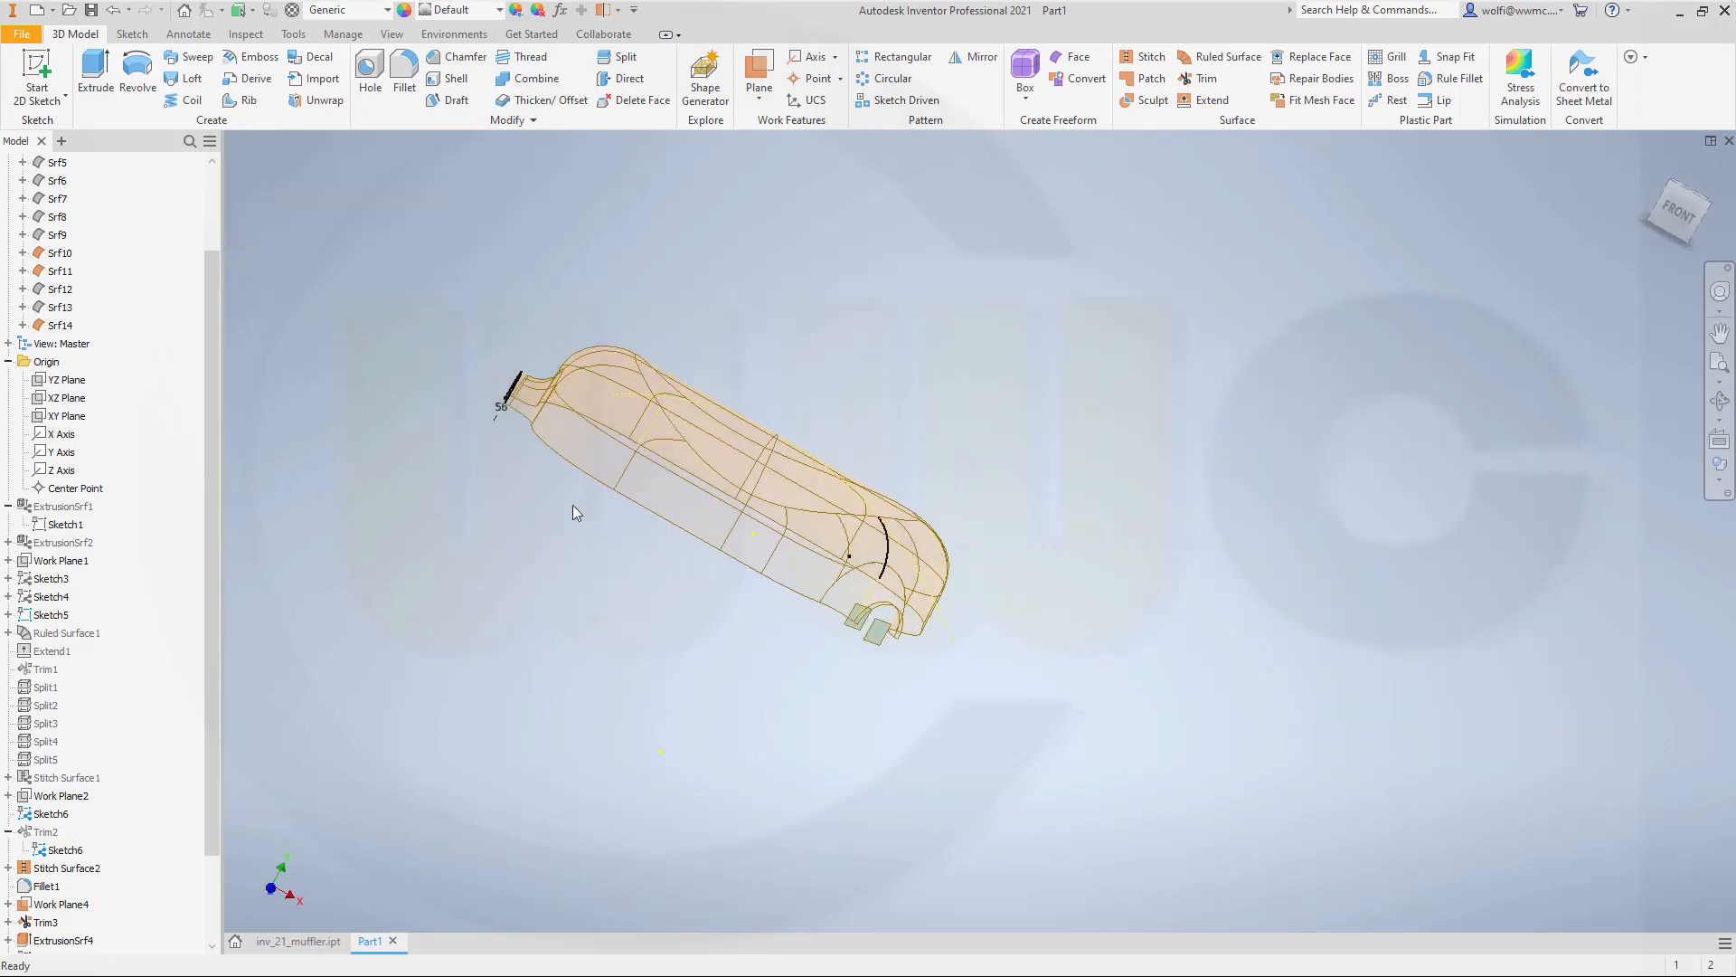
shift+middle_drag(574, 506, 556, 507)
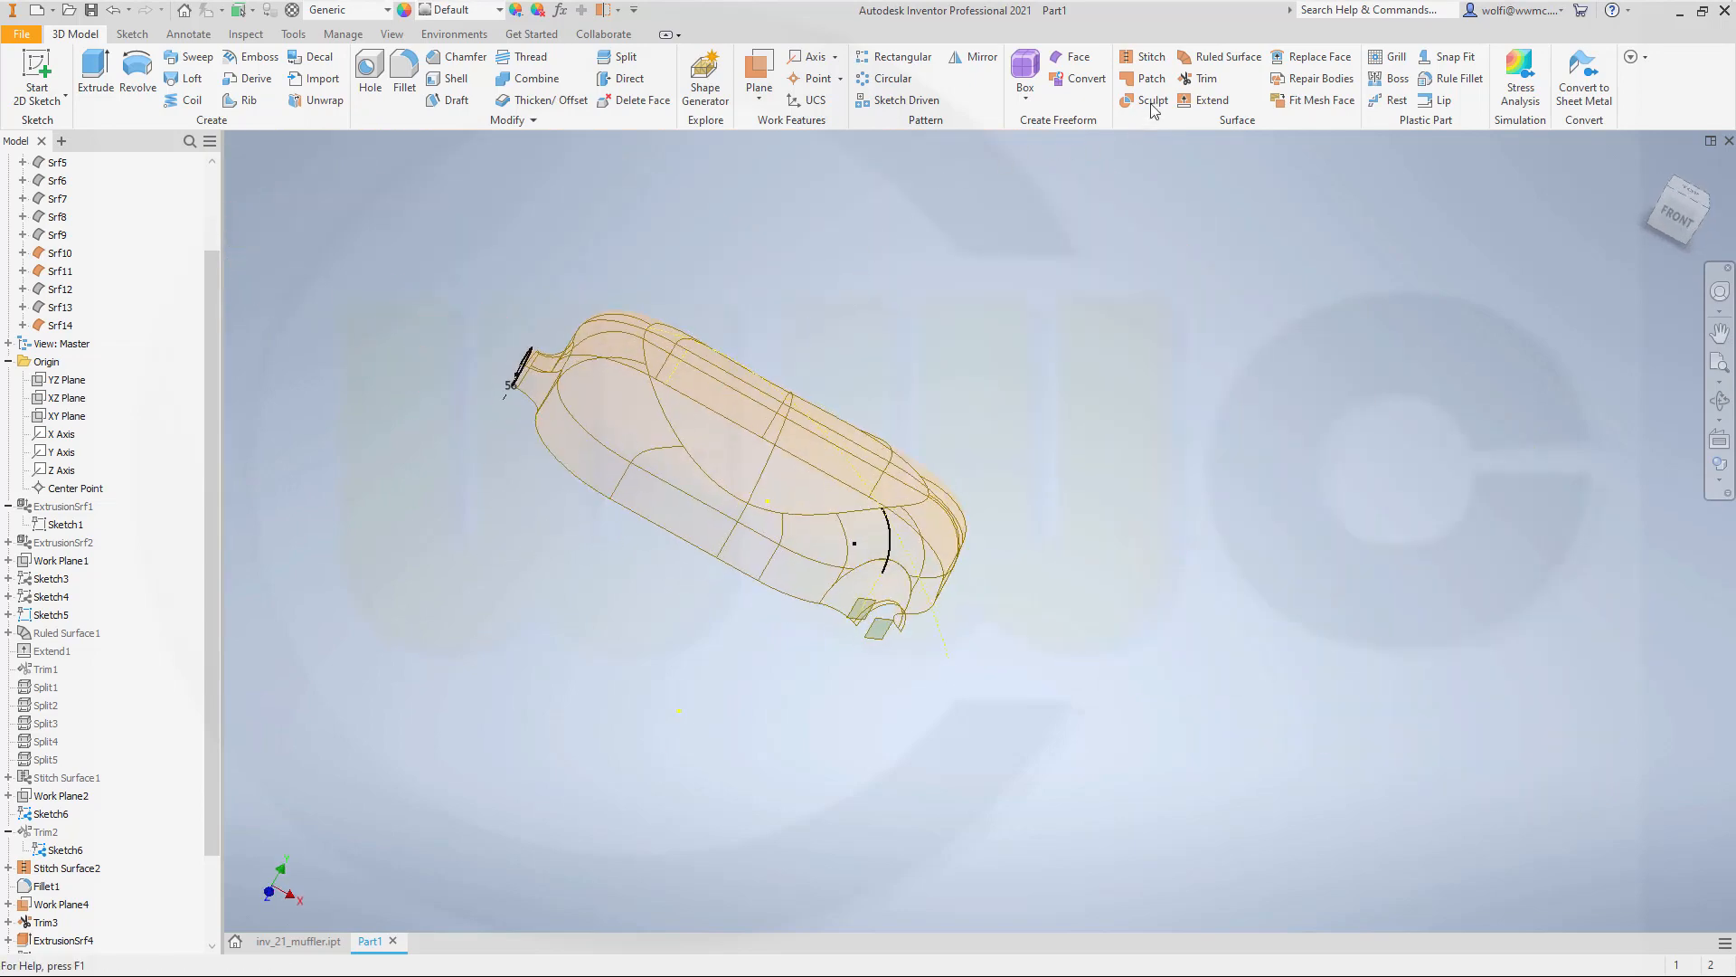
click(1145, 58)
click(687, 422)
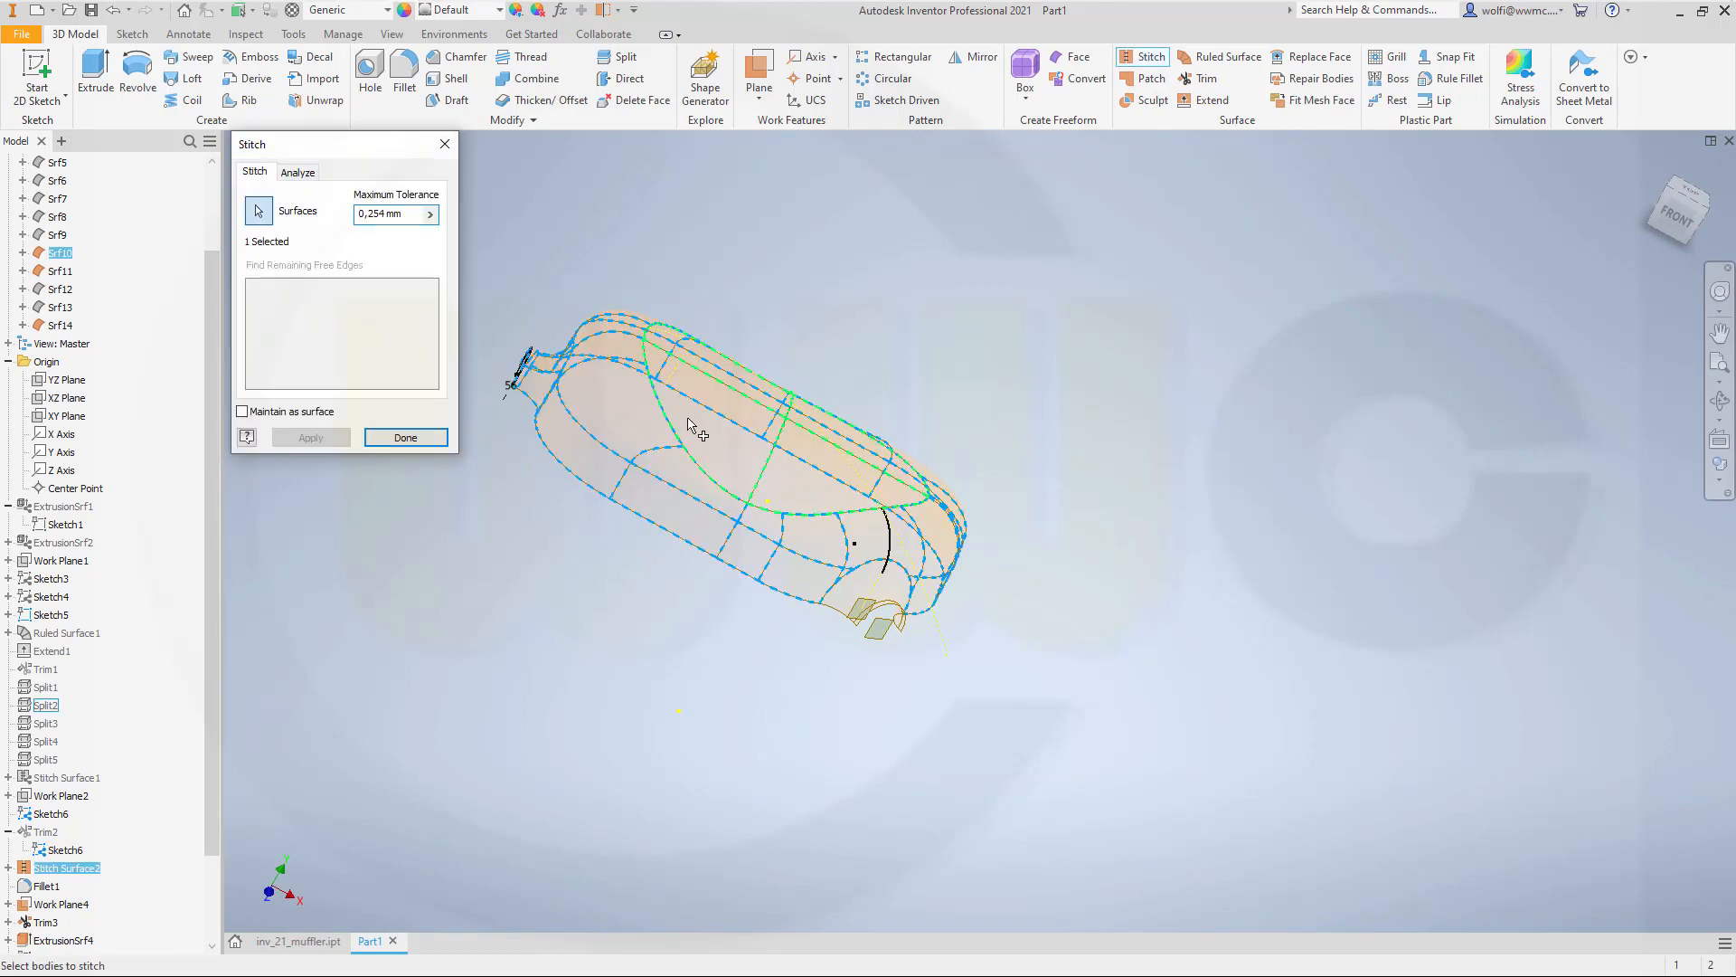
scroll(934, 646, up, 5)
click(735, 380)
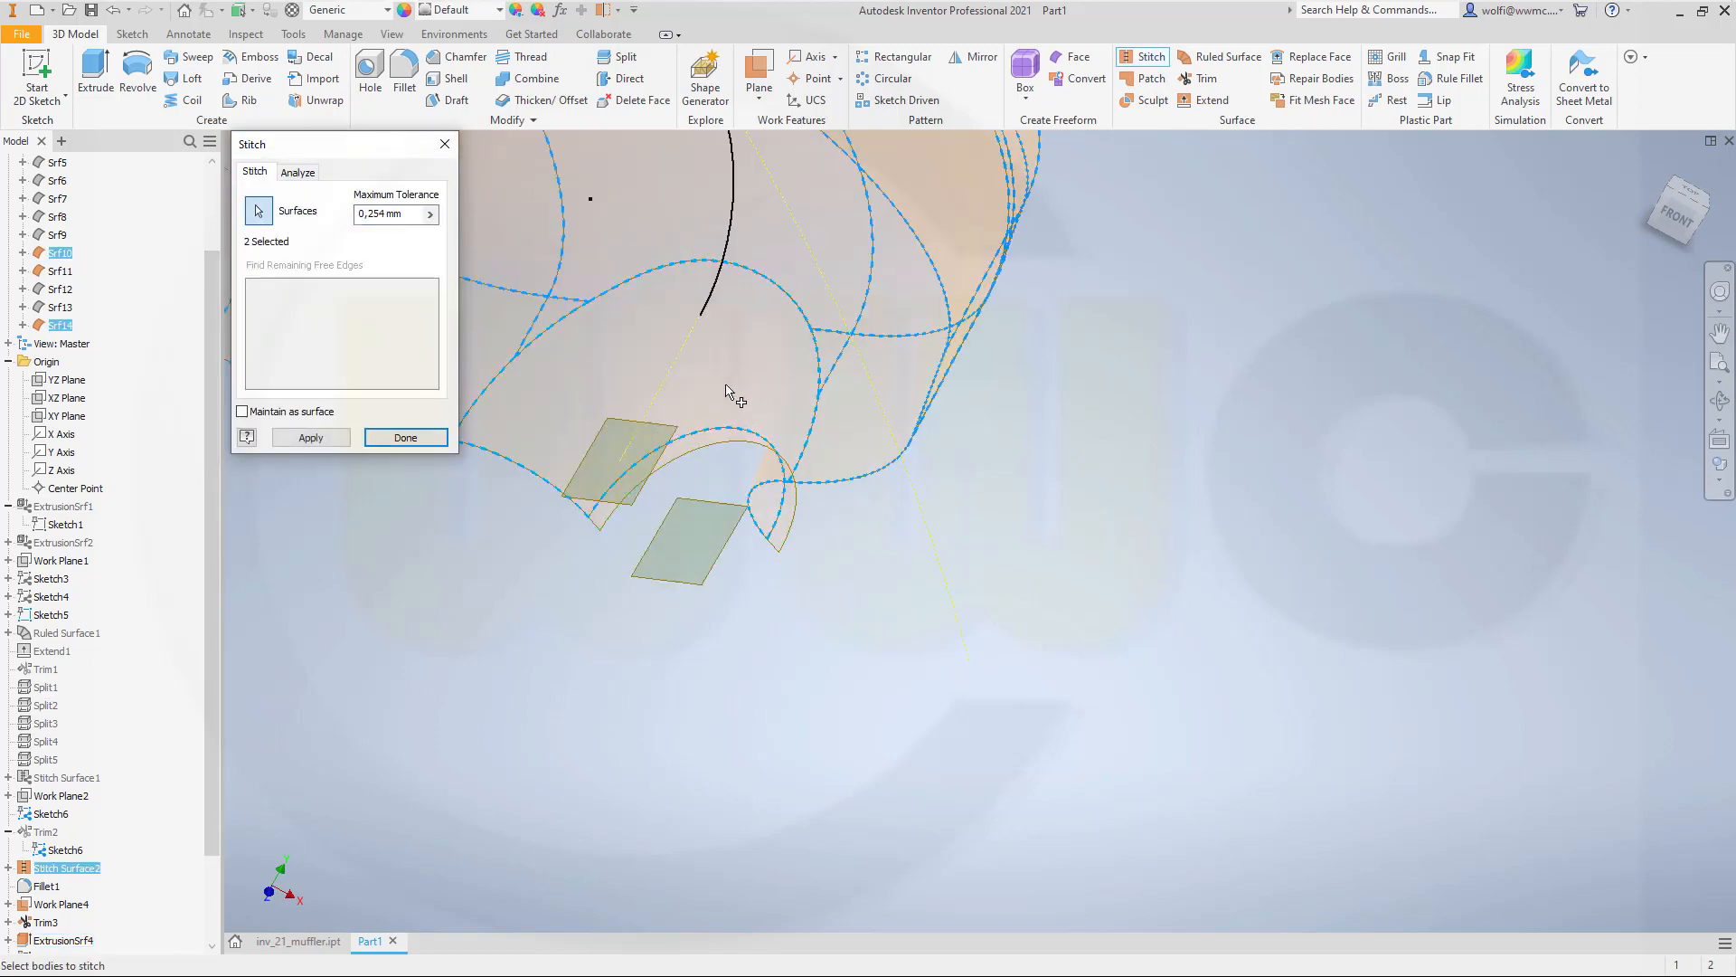
click(701, 446)
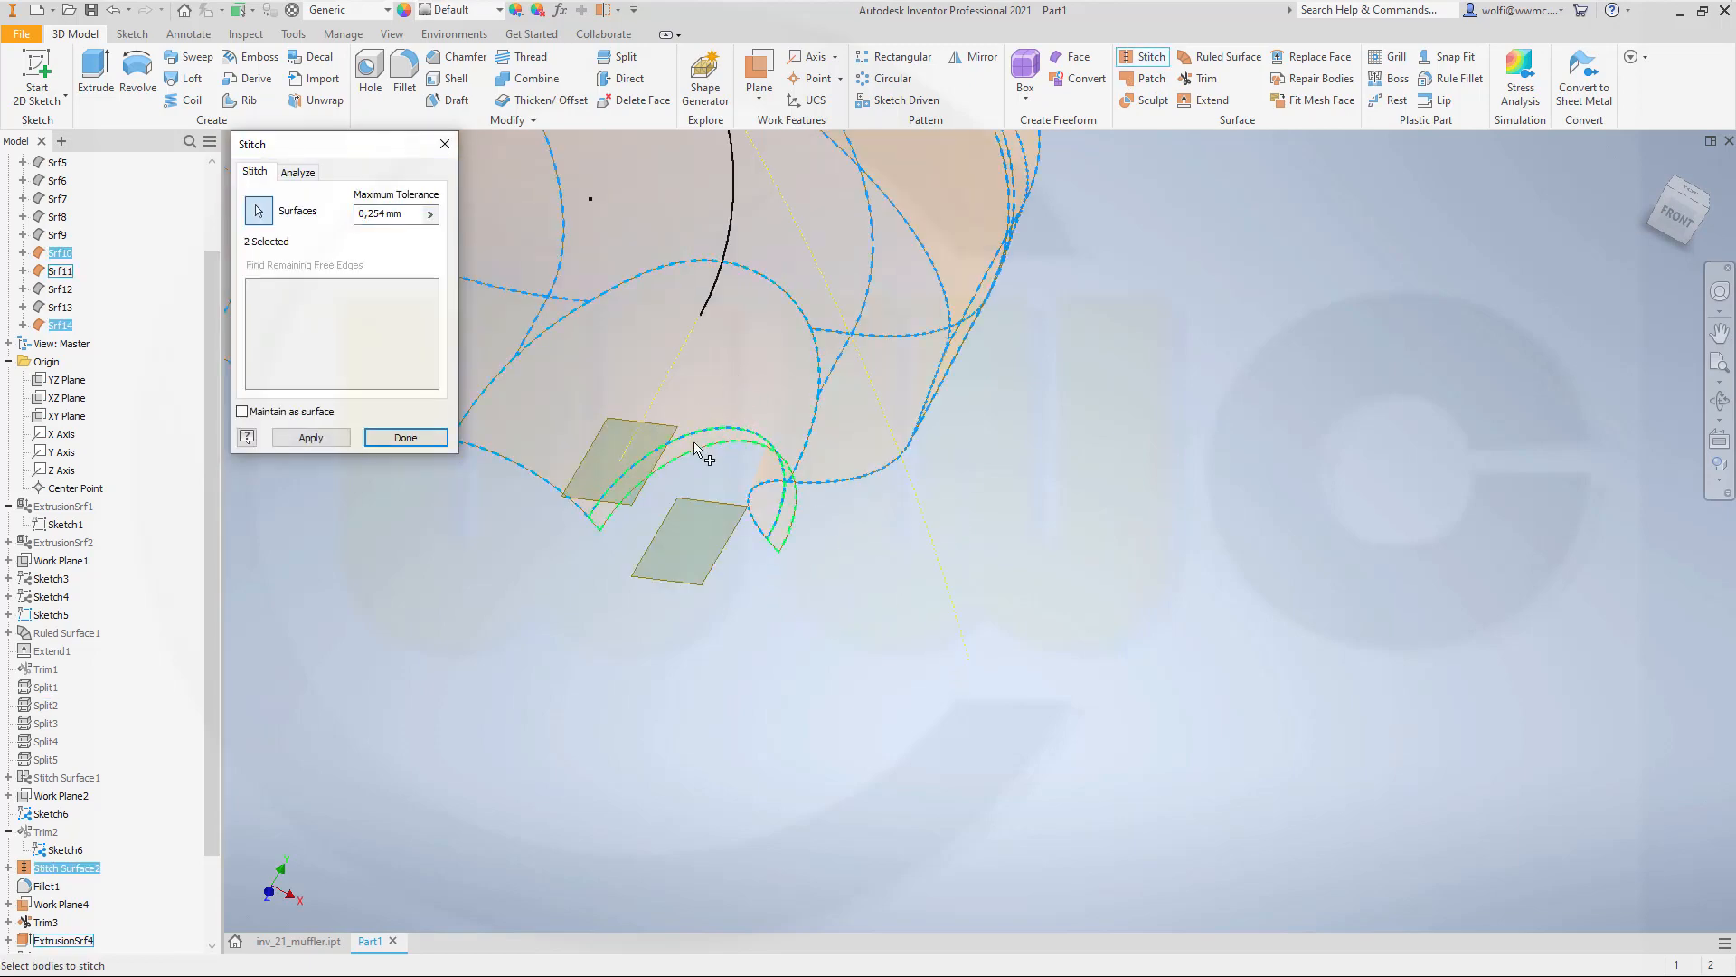
click(334, 436)
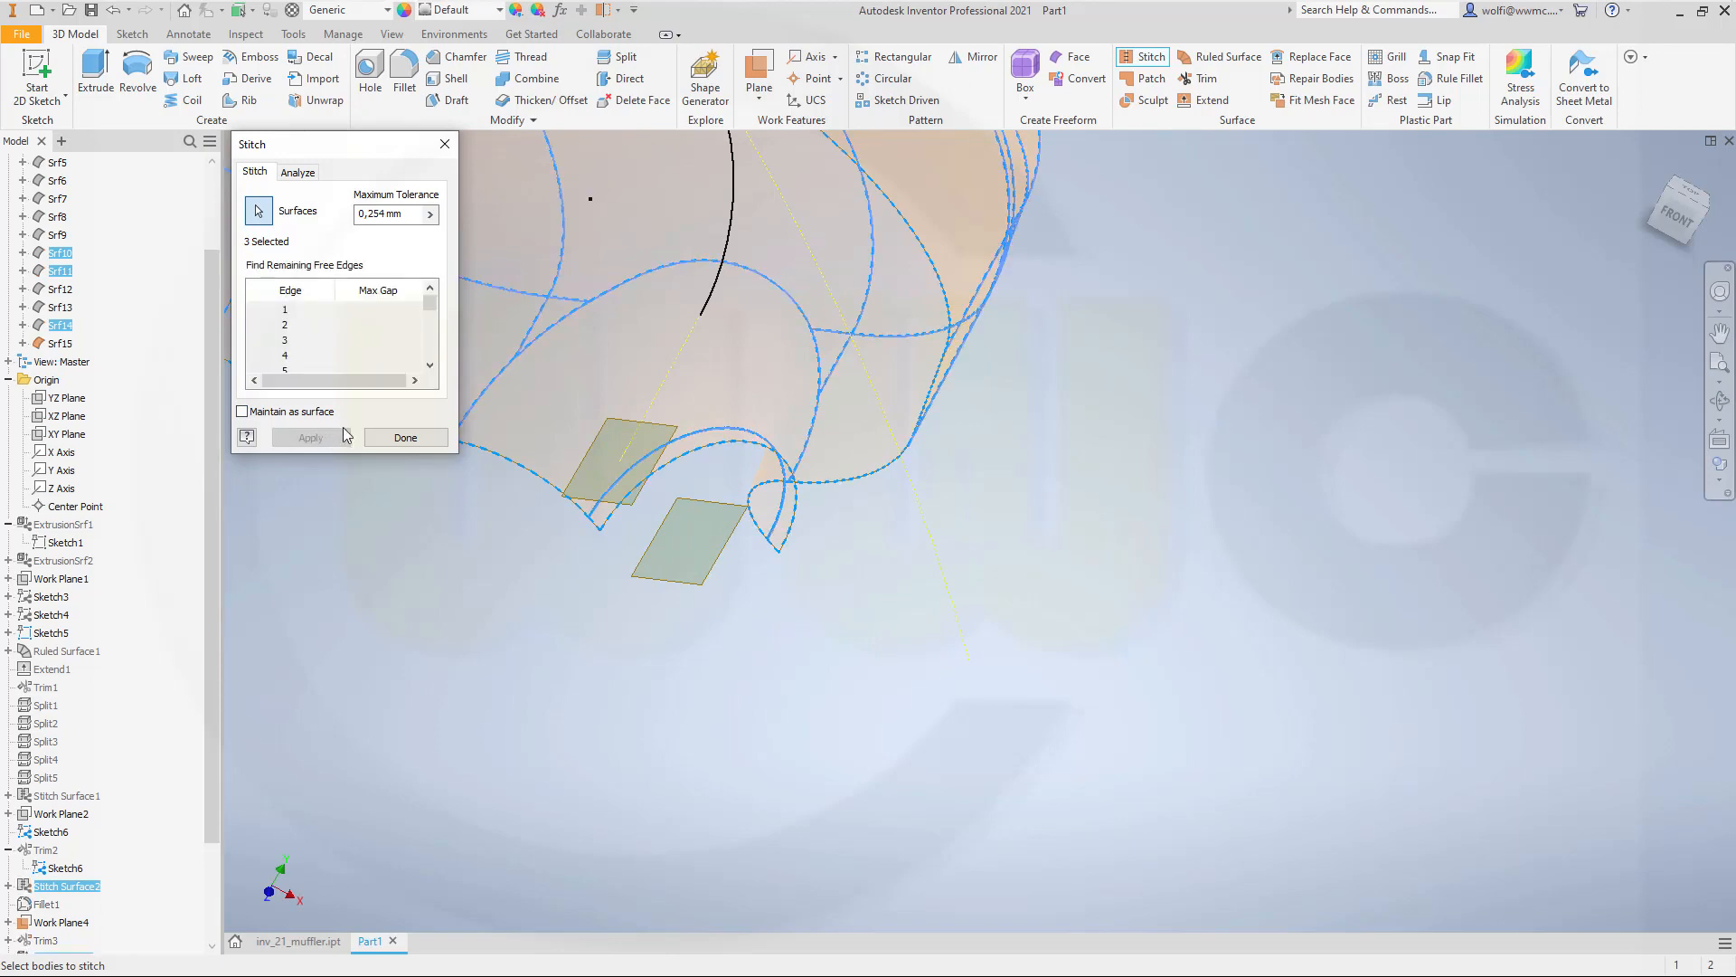
click(405, 436)
Mirror the stitched half shell of the muffler about the XZ plane.
middle_drag(543, 419, 907, 529)
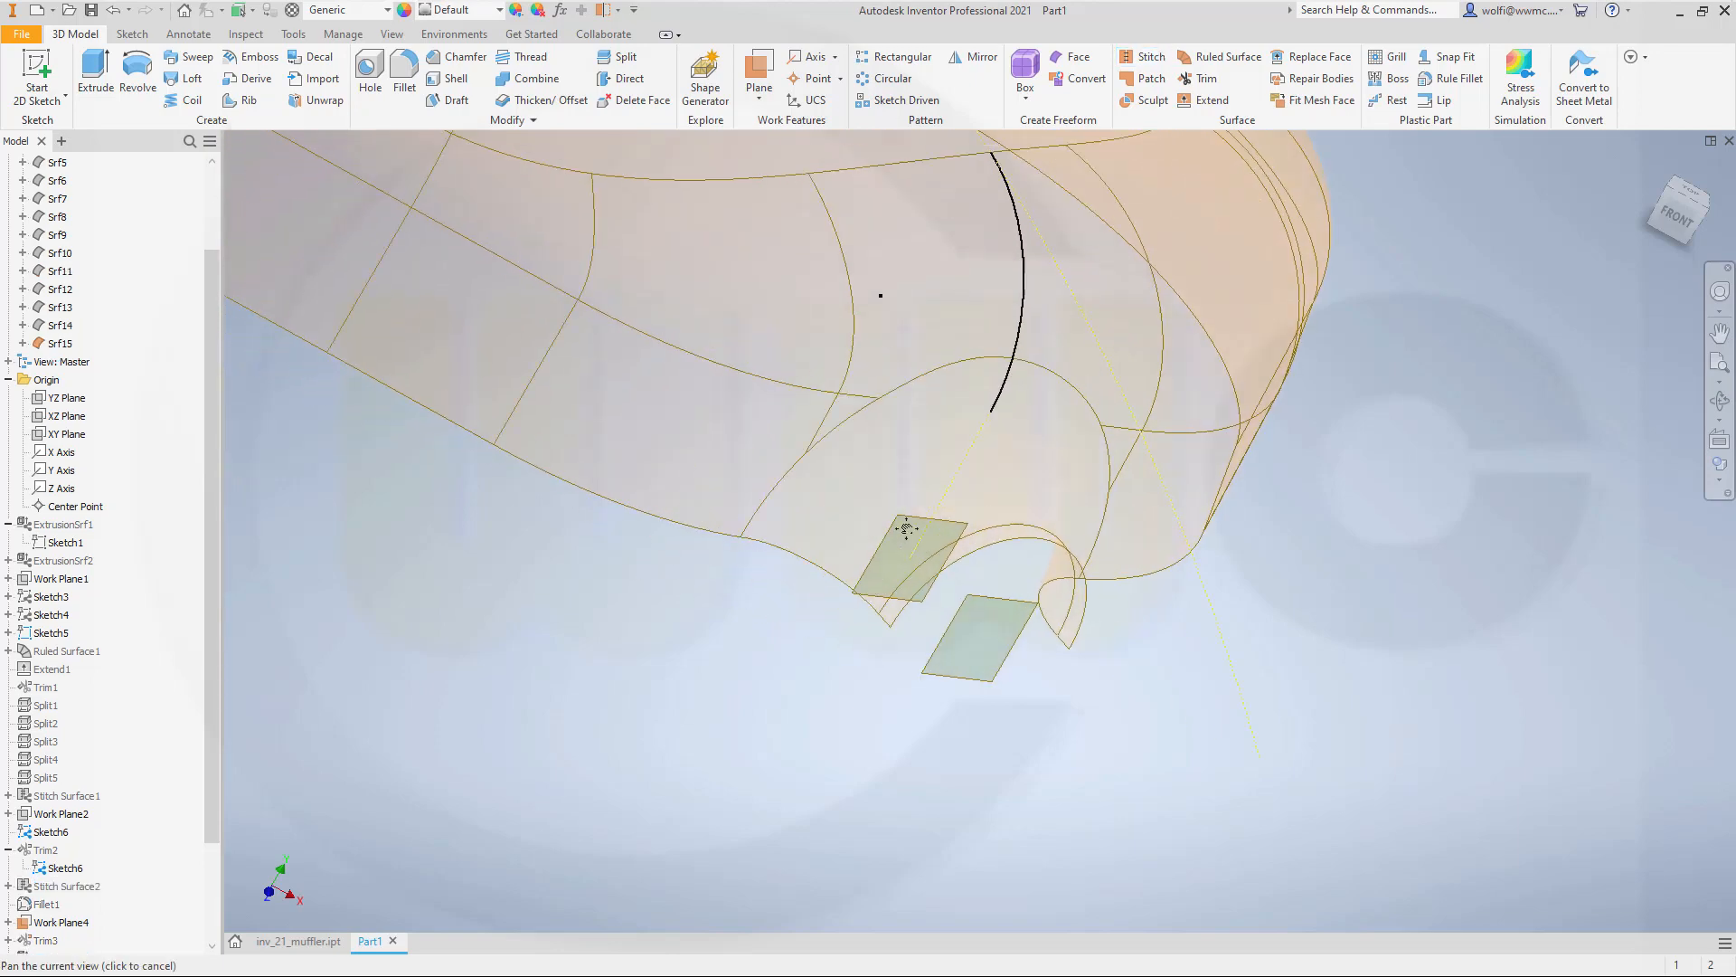
scroll(768, 535, down, 6)
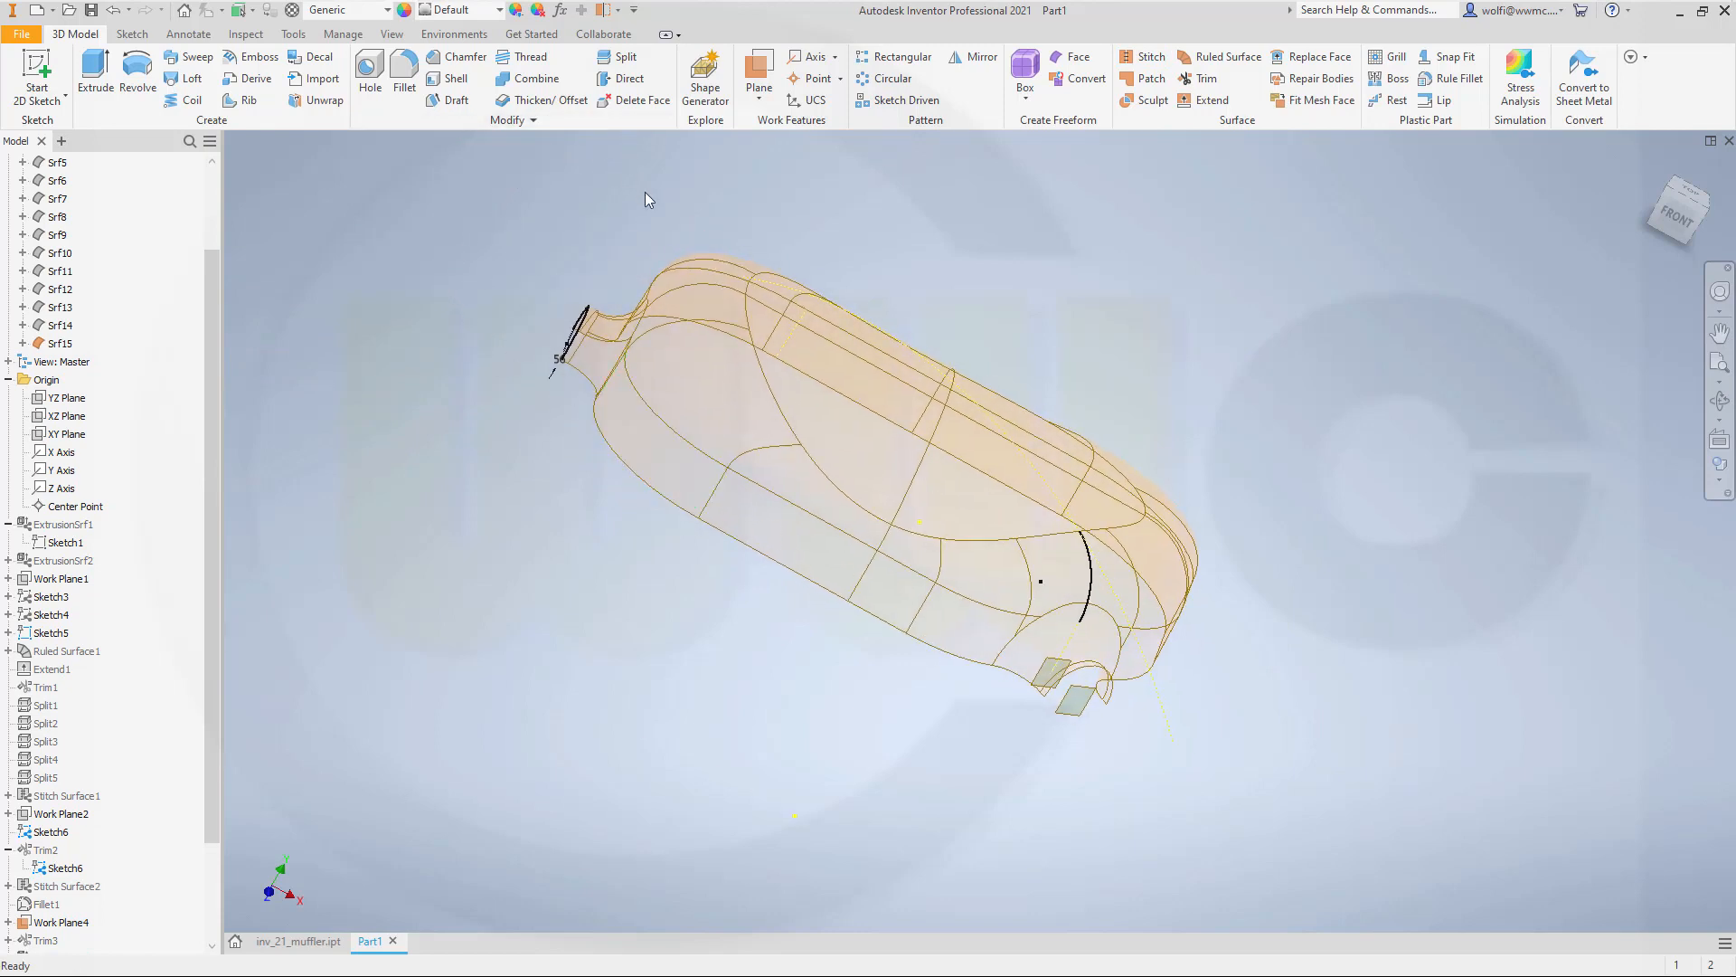
click(975, 57)
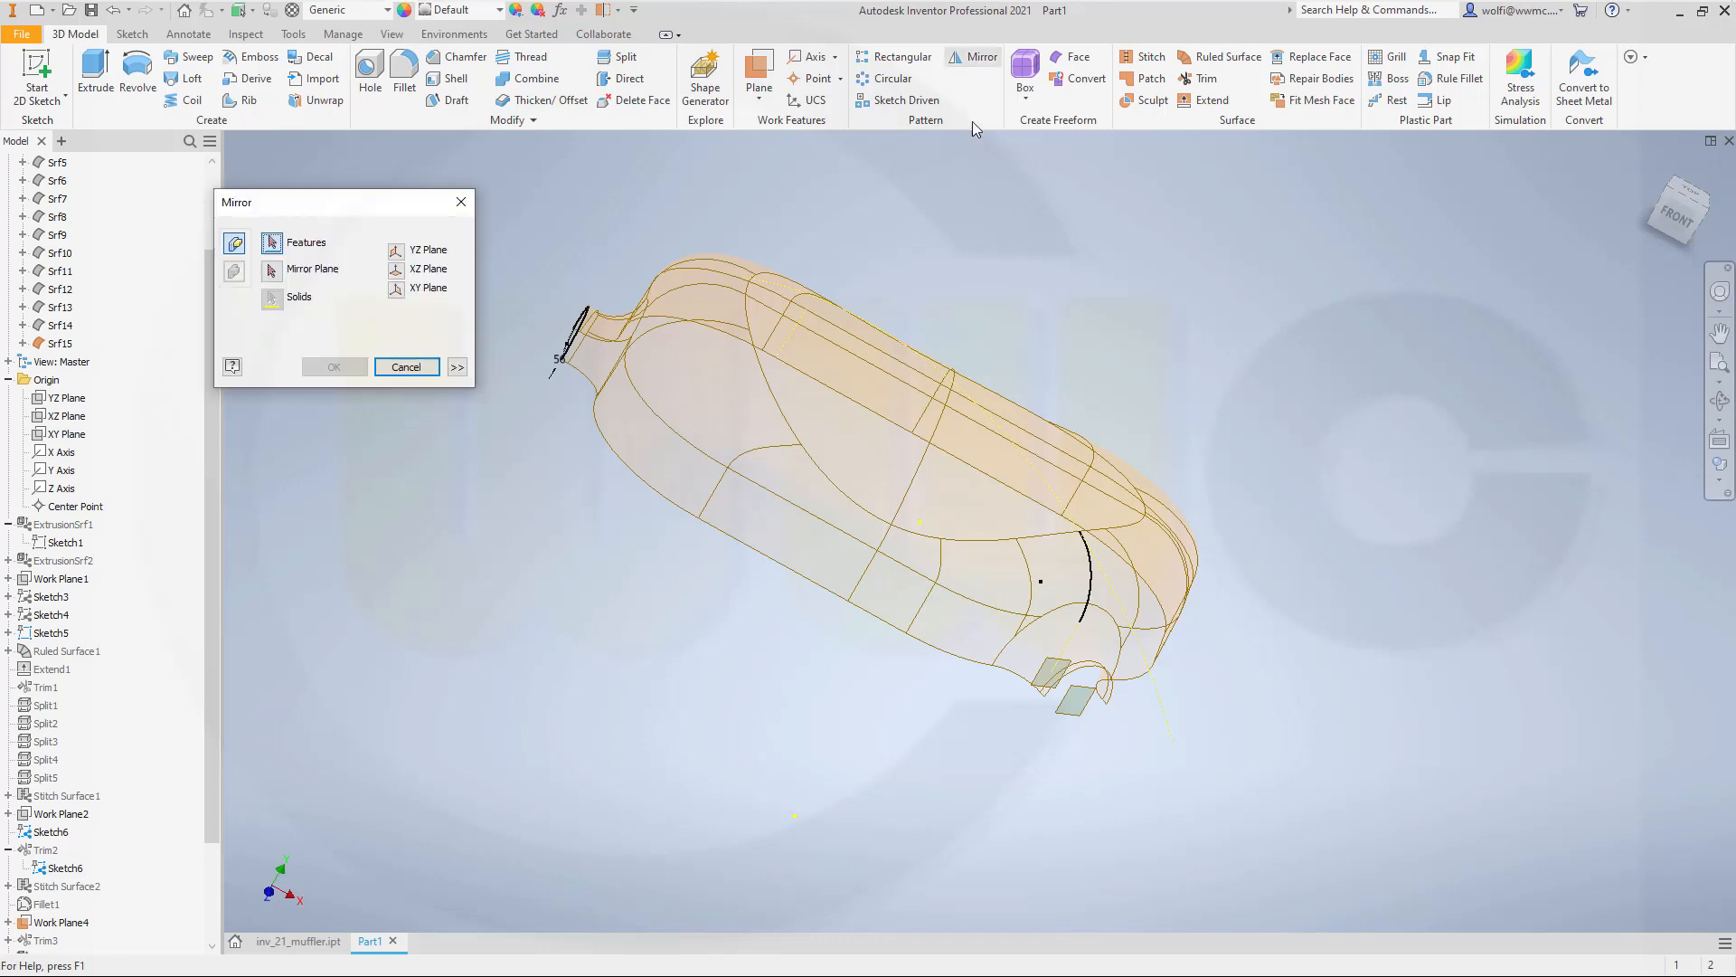
click(843, 445)
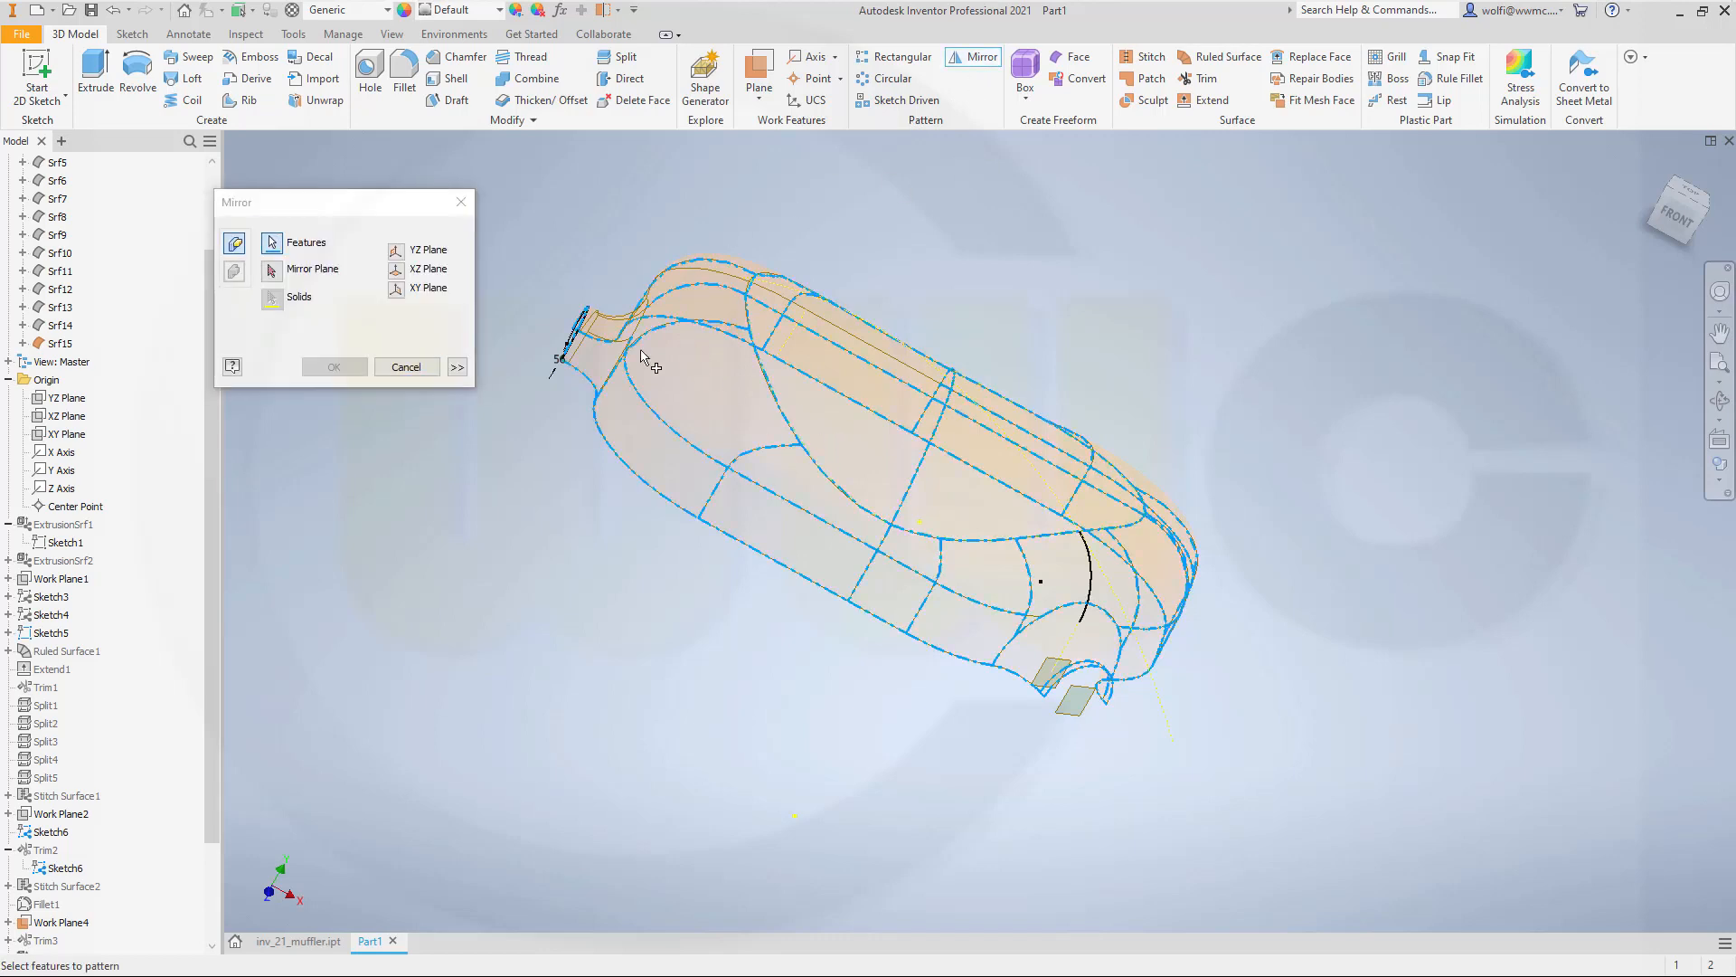
click(279, 274)
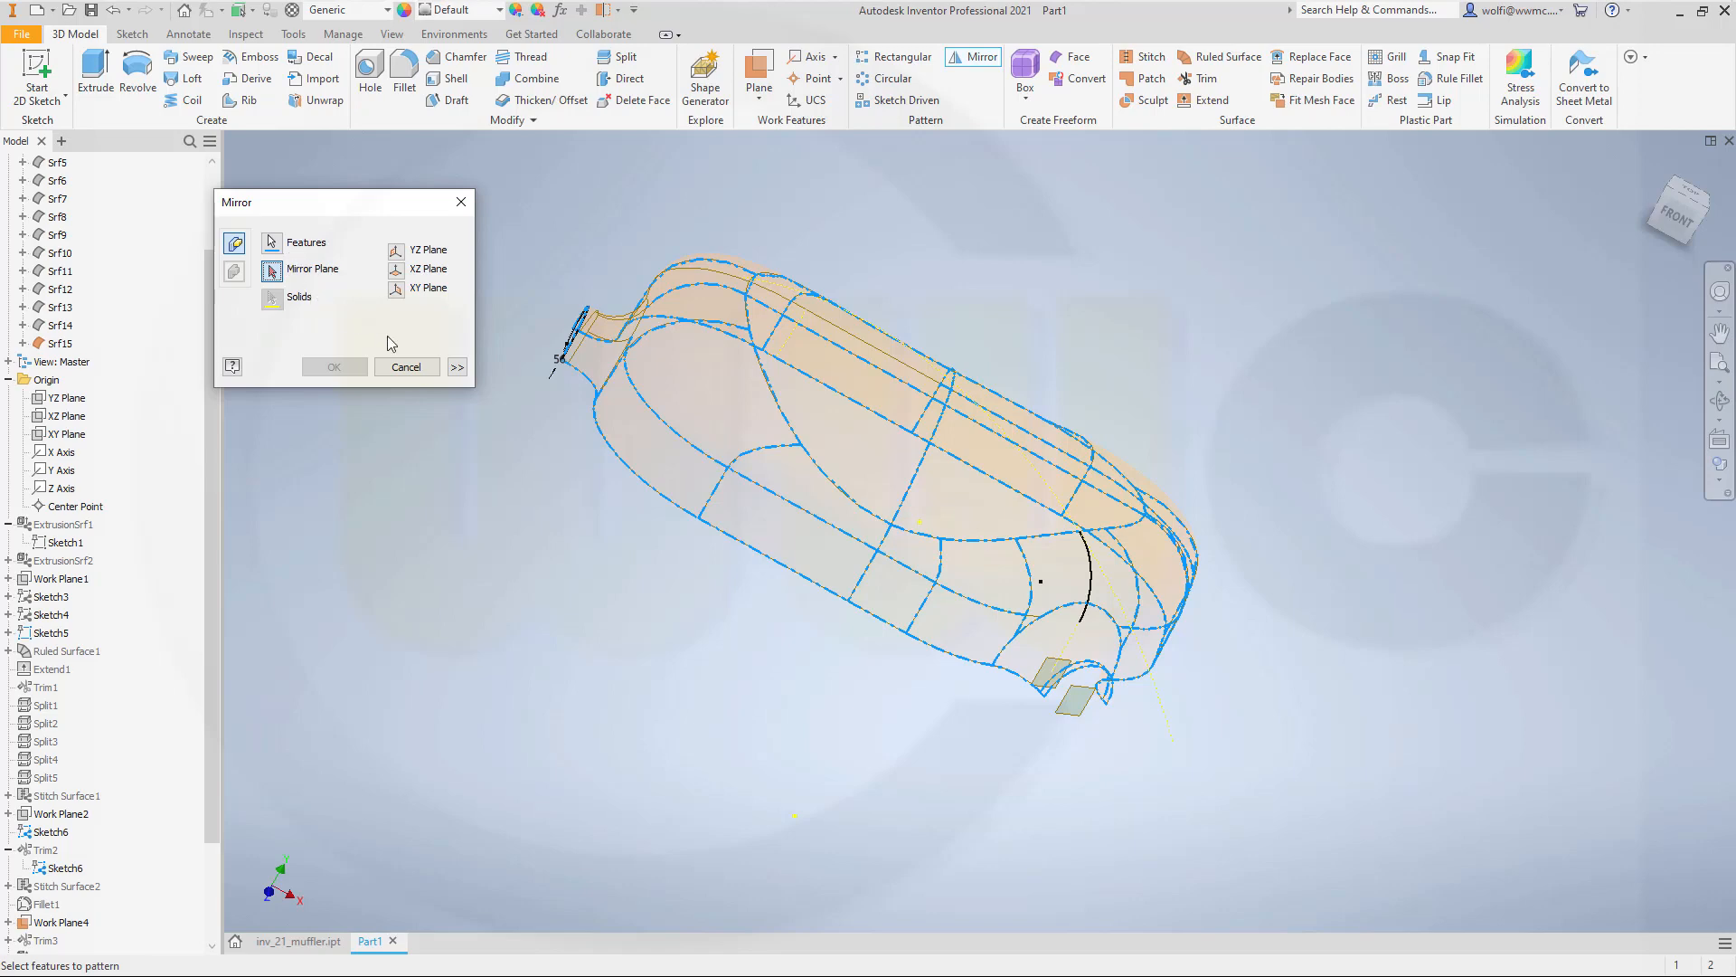
click(408, 270)
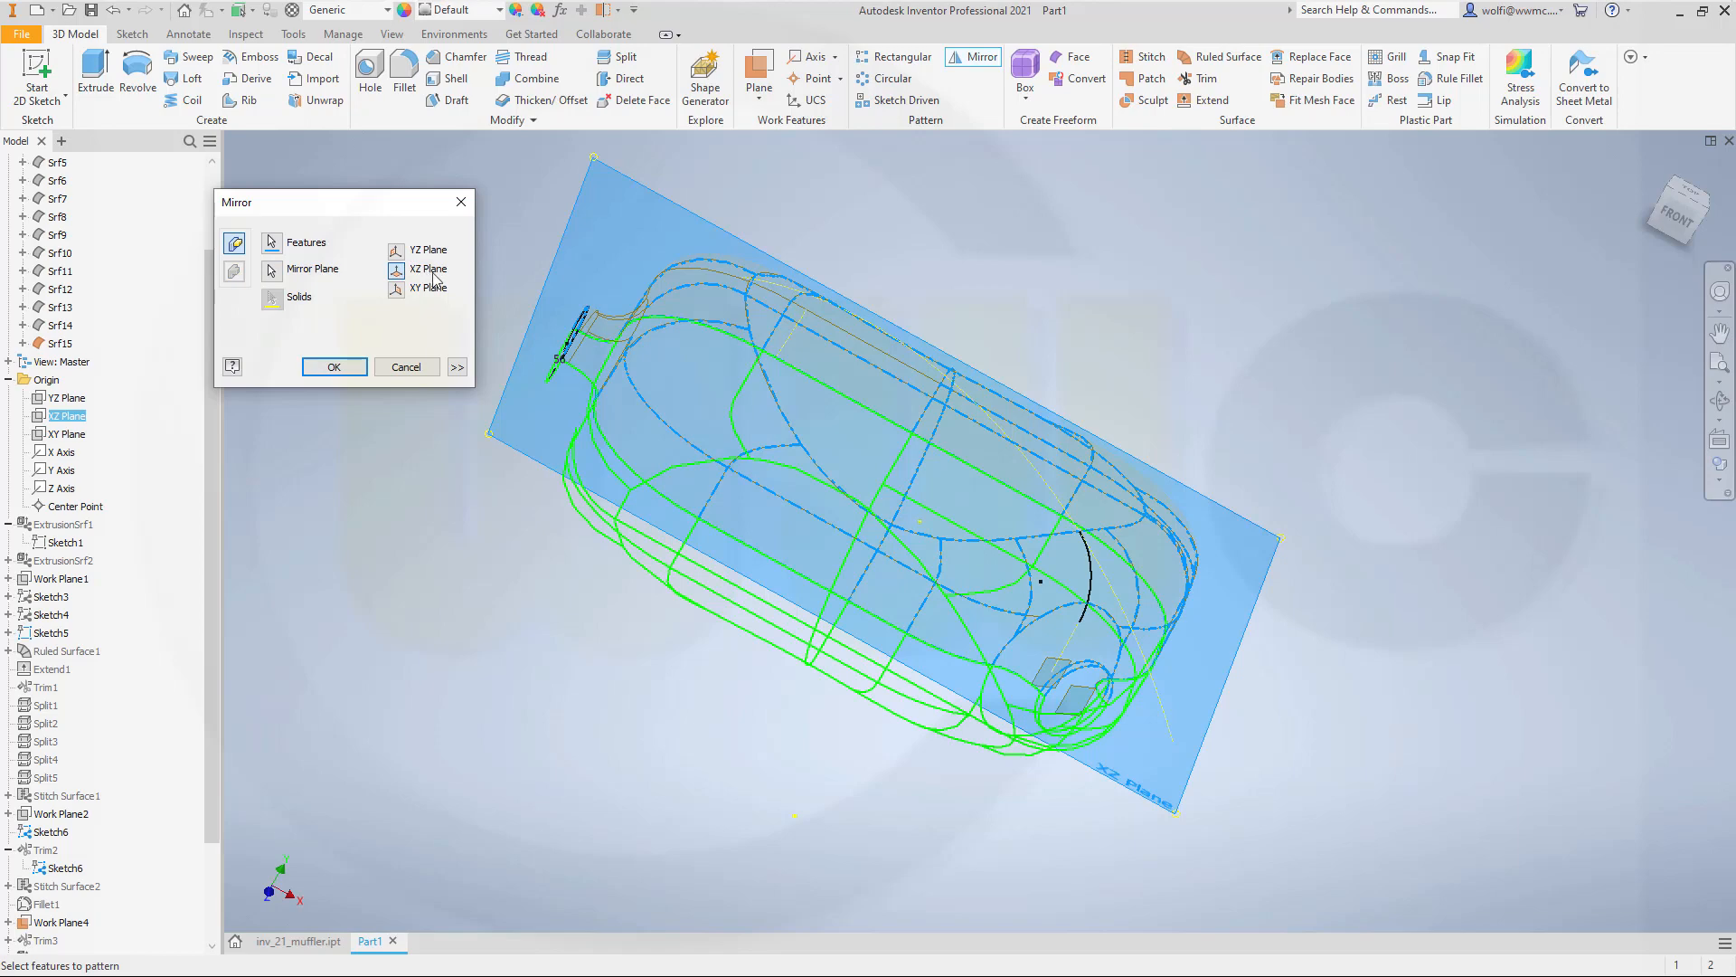
click(341, 370)
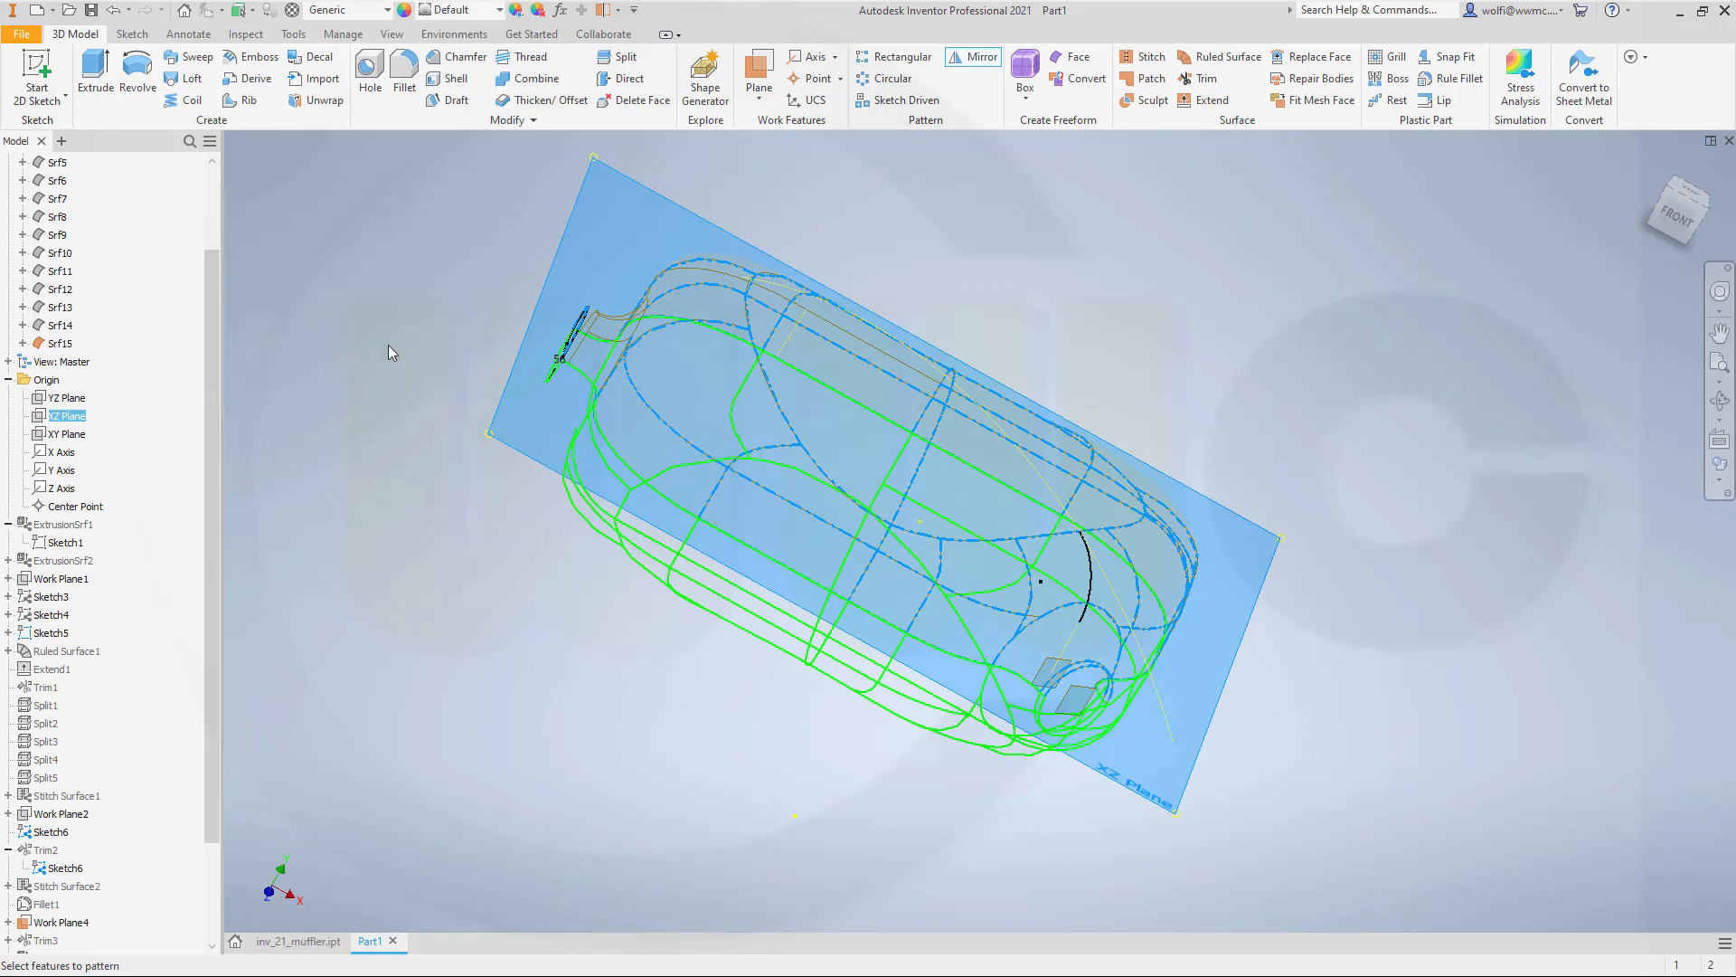
Stitch the original and mirrored half shells with a 0,254 mm maximum tolerance, maintaining the result as a surface.
shift+middle_drag(622, 461, 696, 448)
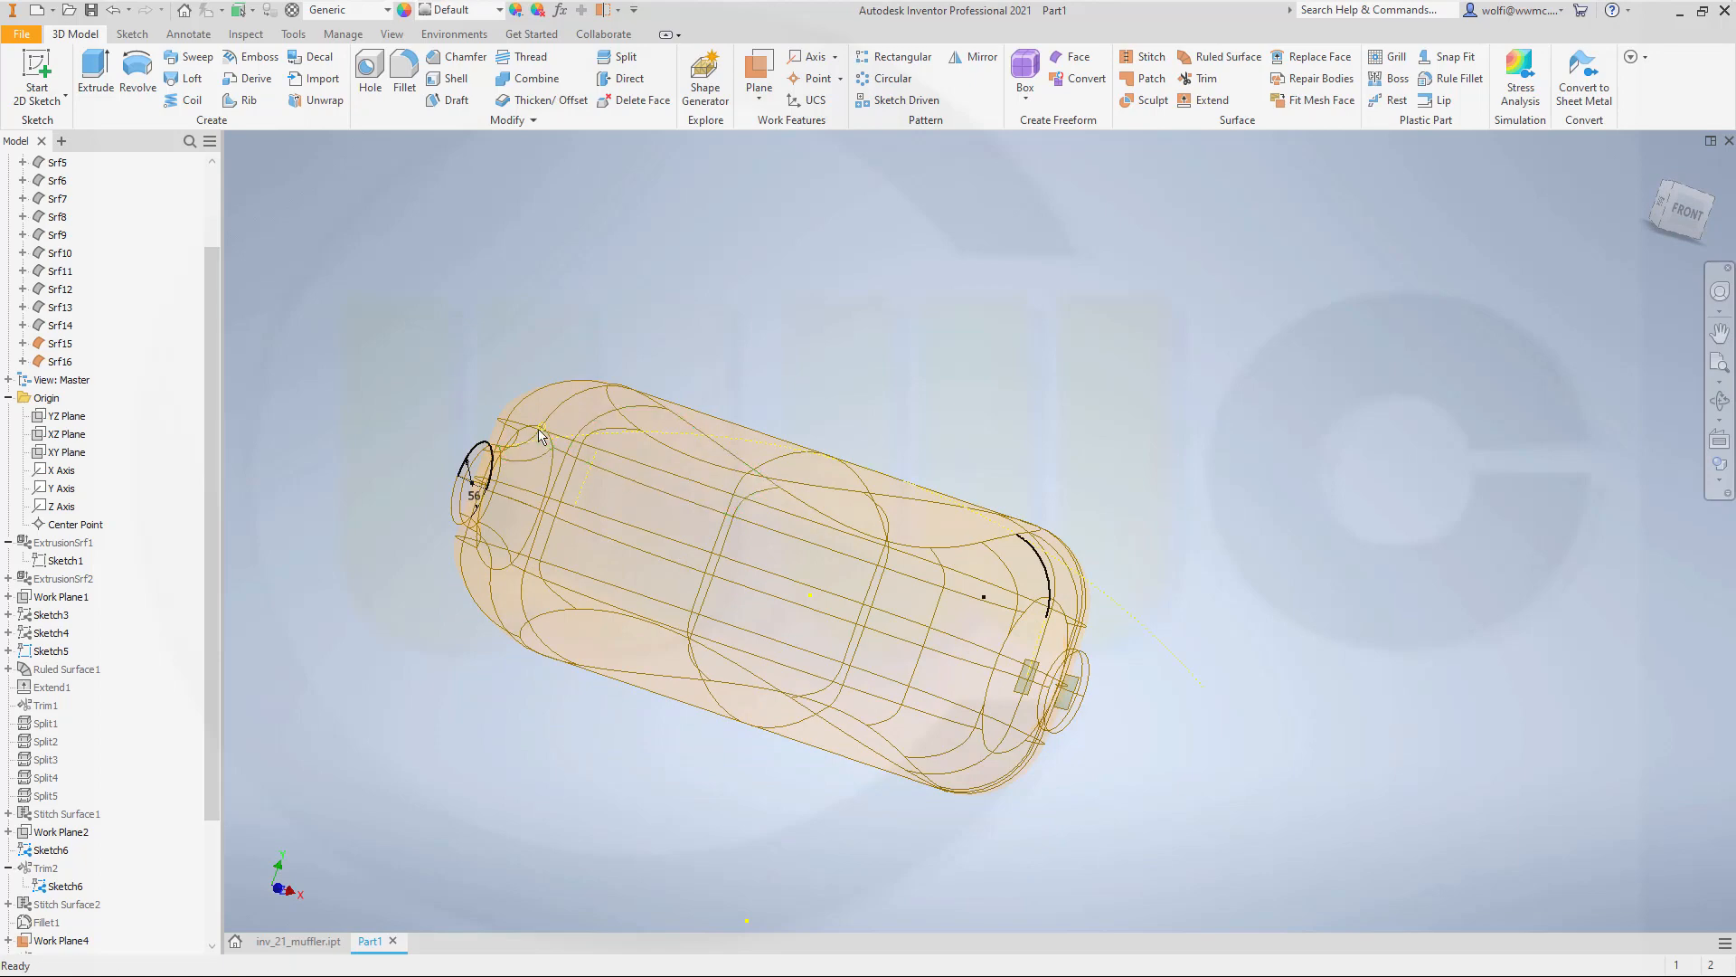
click(1146, 56)
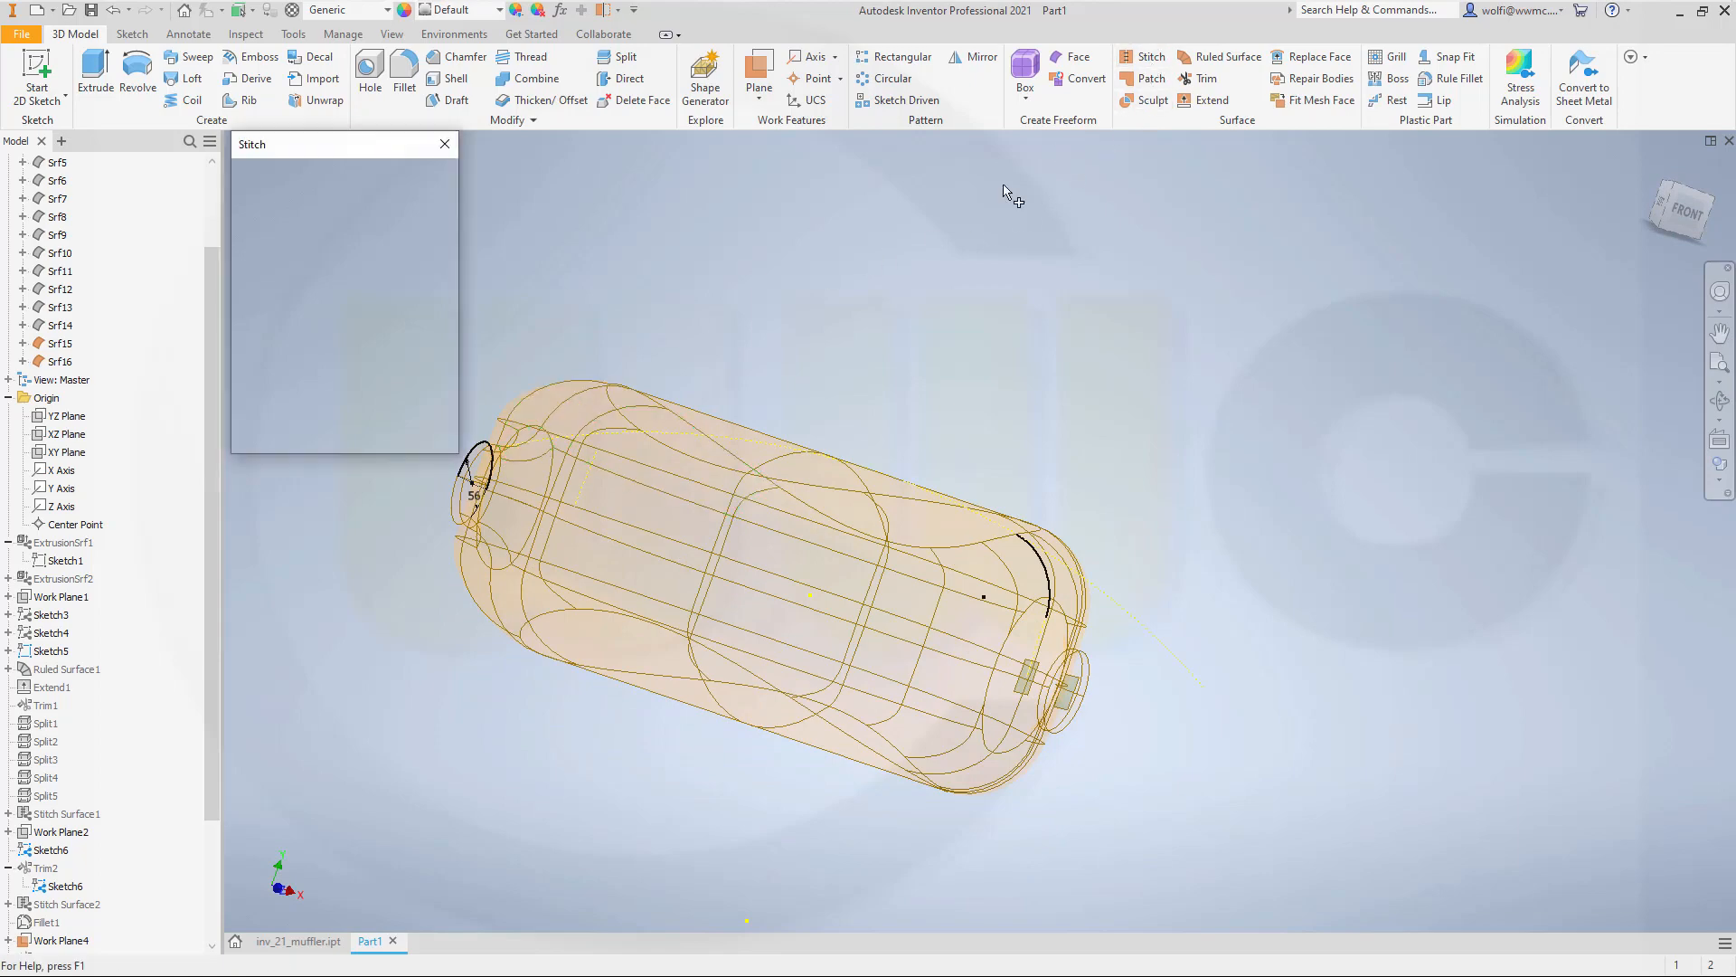
click(760, 469)
click(715, 563)
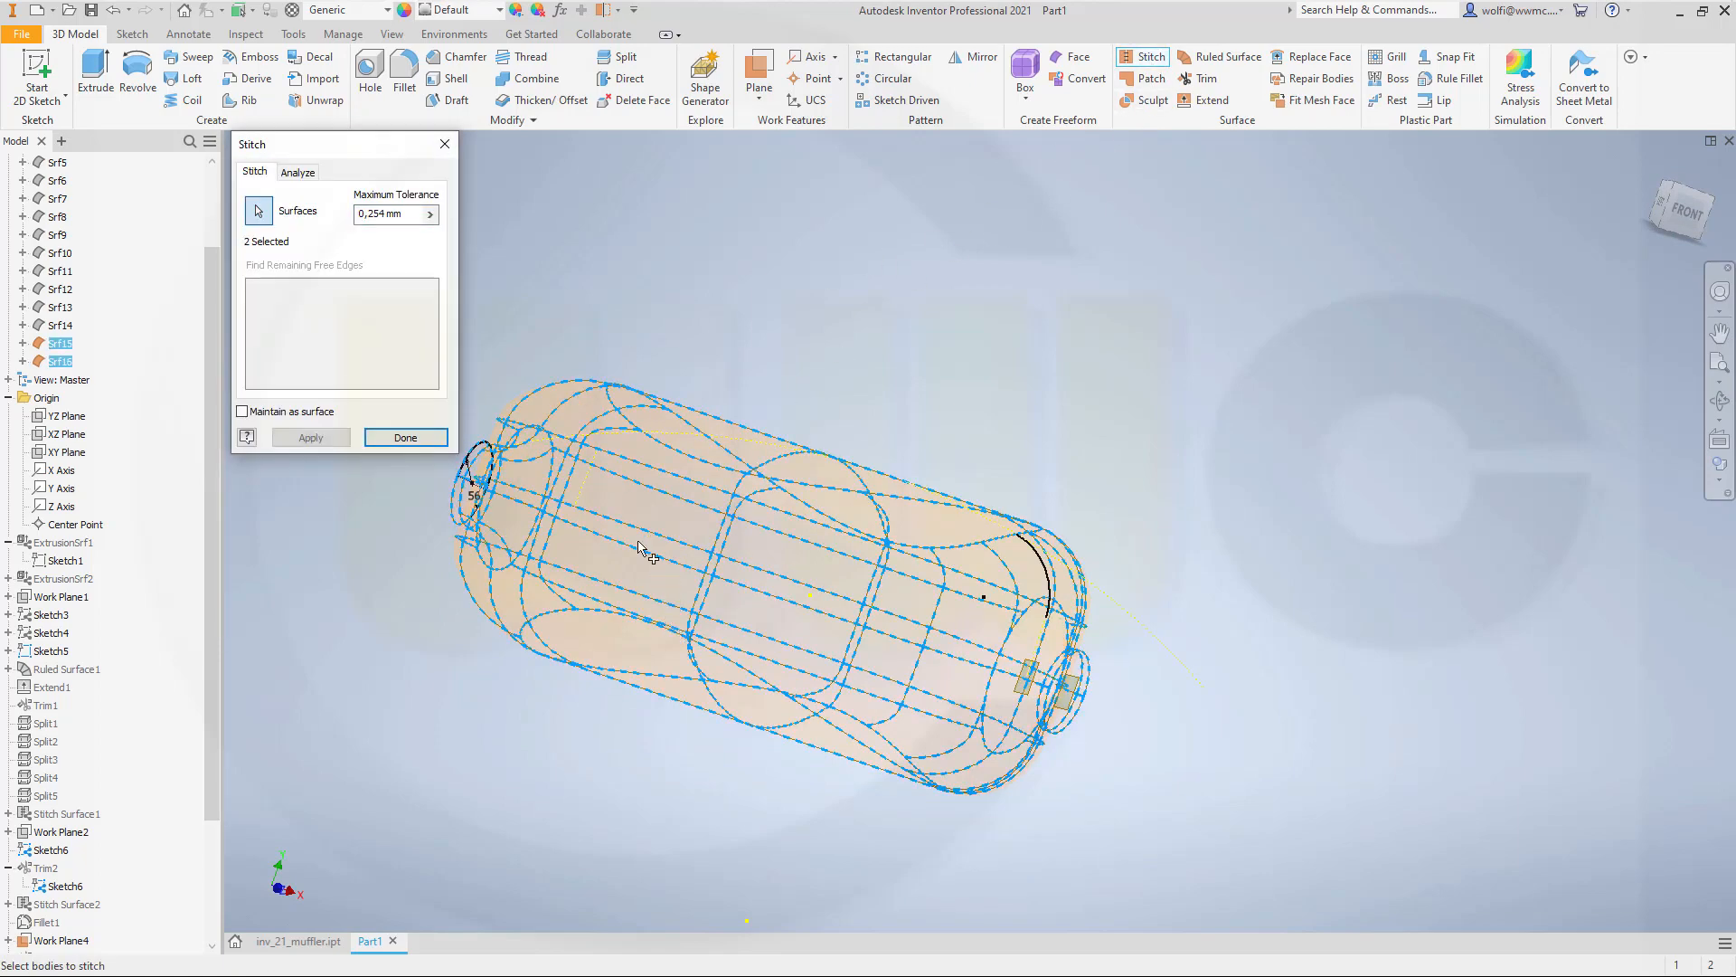
click(311, 437)
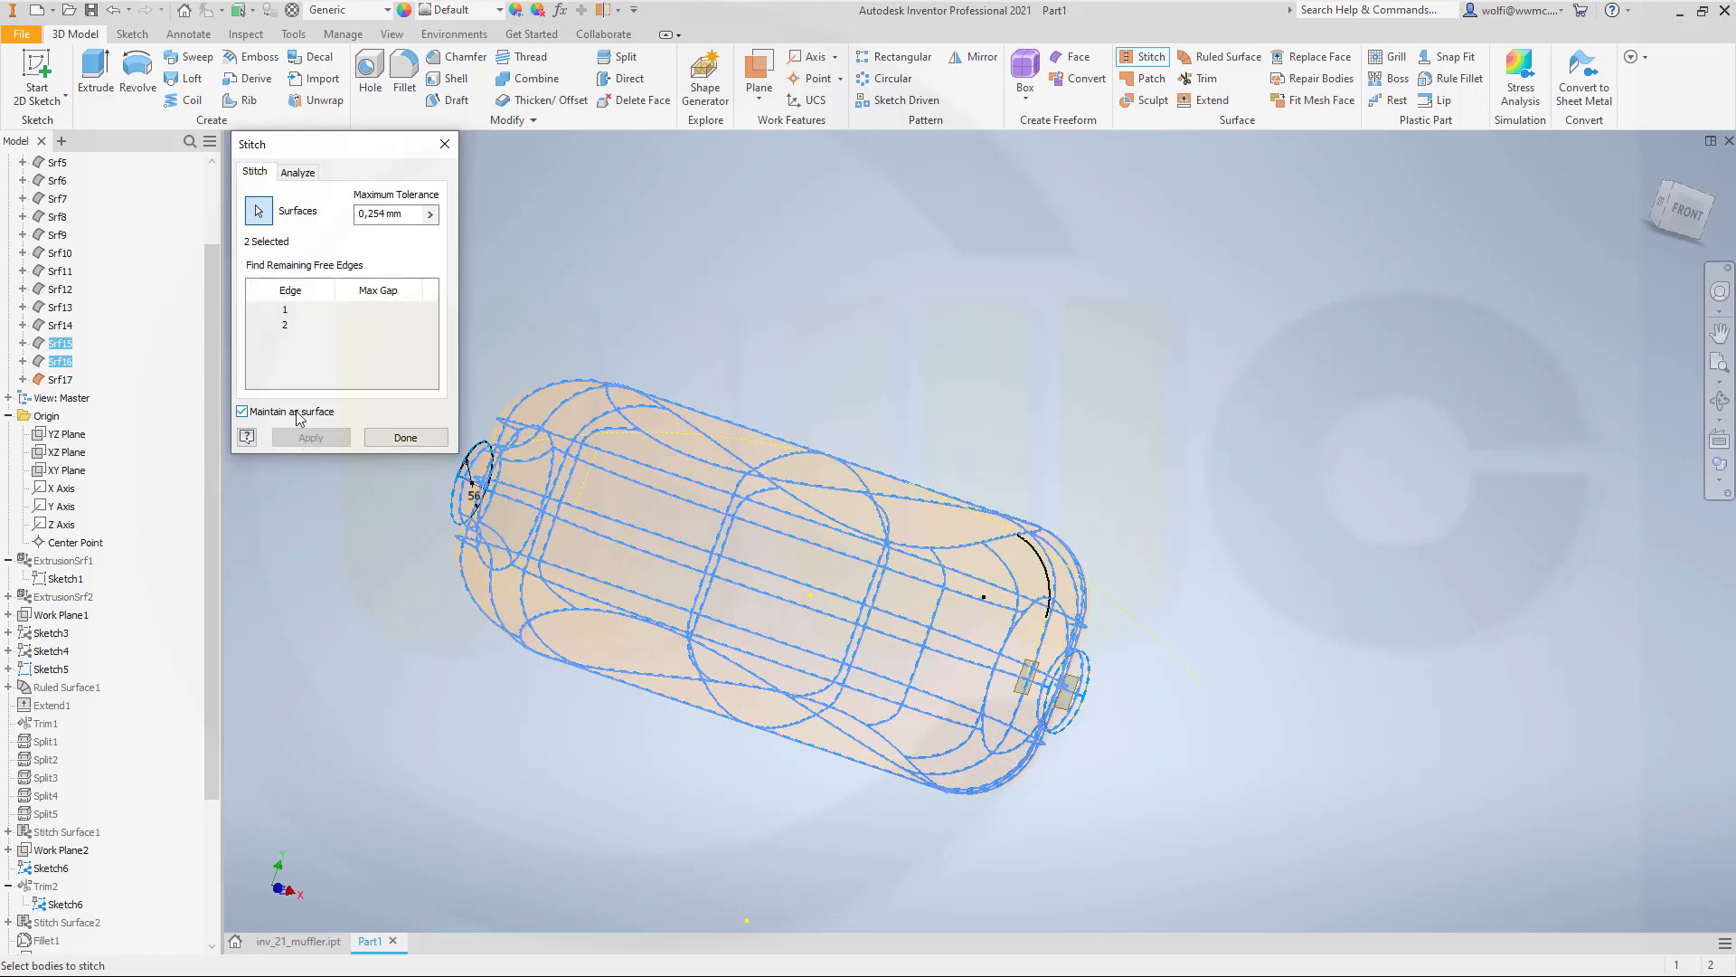
click(406, 438)
Turn off translucency for the complete stitched muffler surface, Srf17.
middle_drag(394, 498, 501, 481)
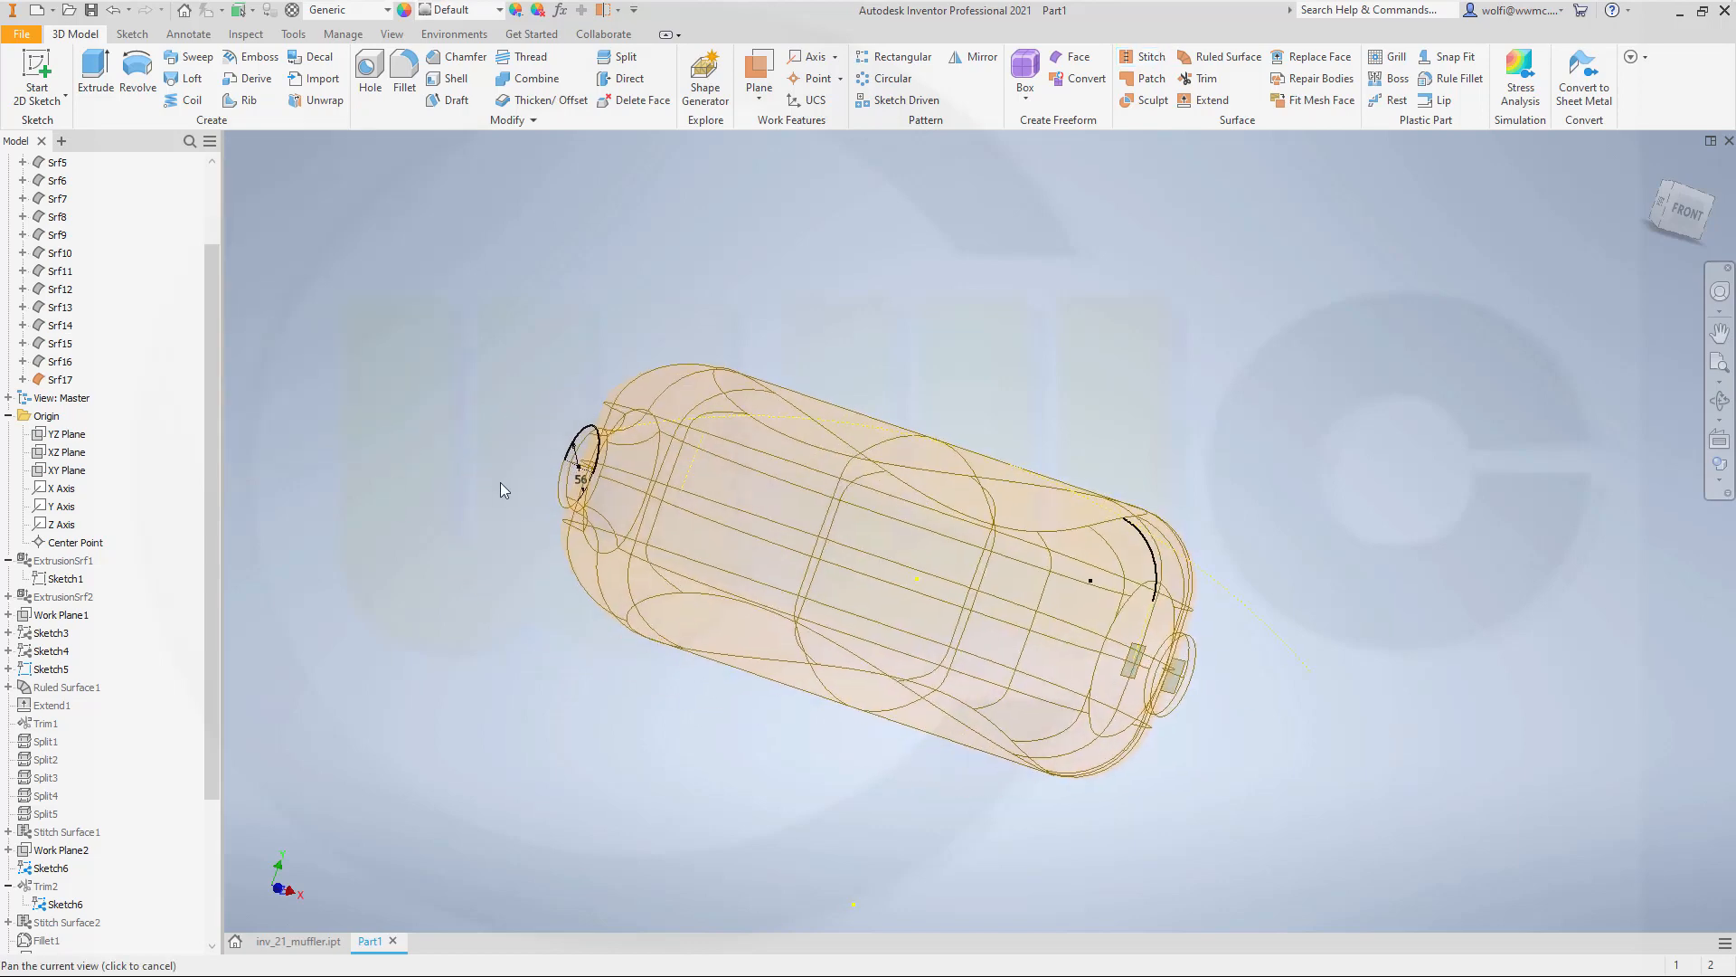
right_click(70, 379)
click(145, 475)
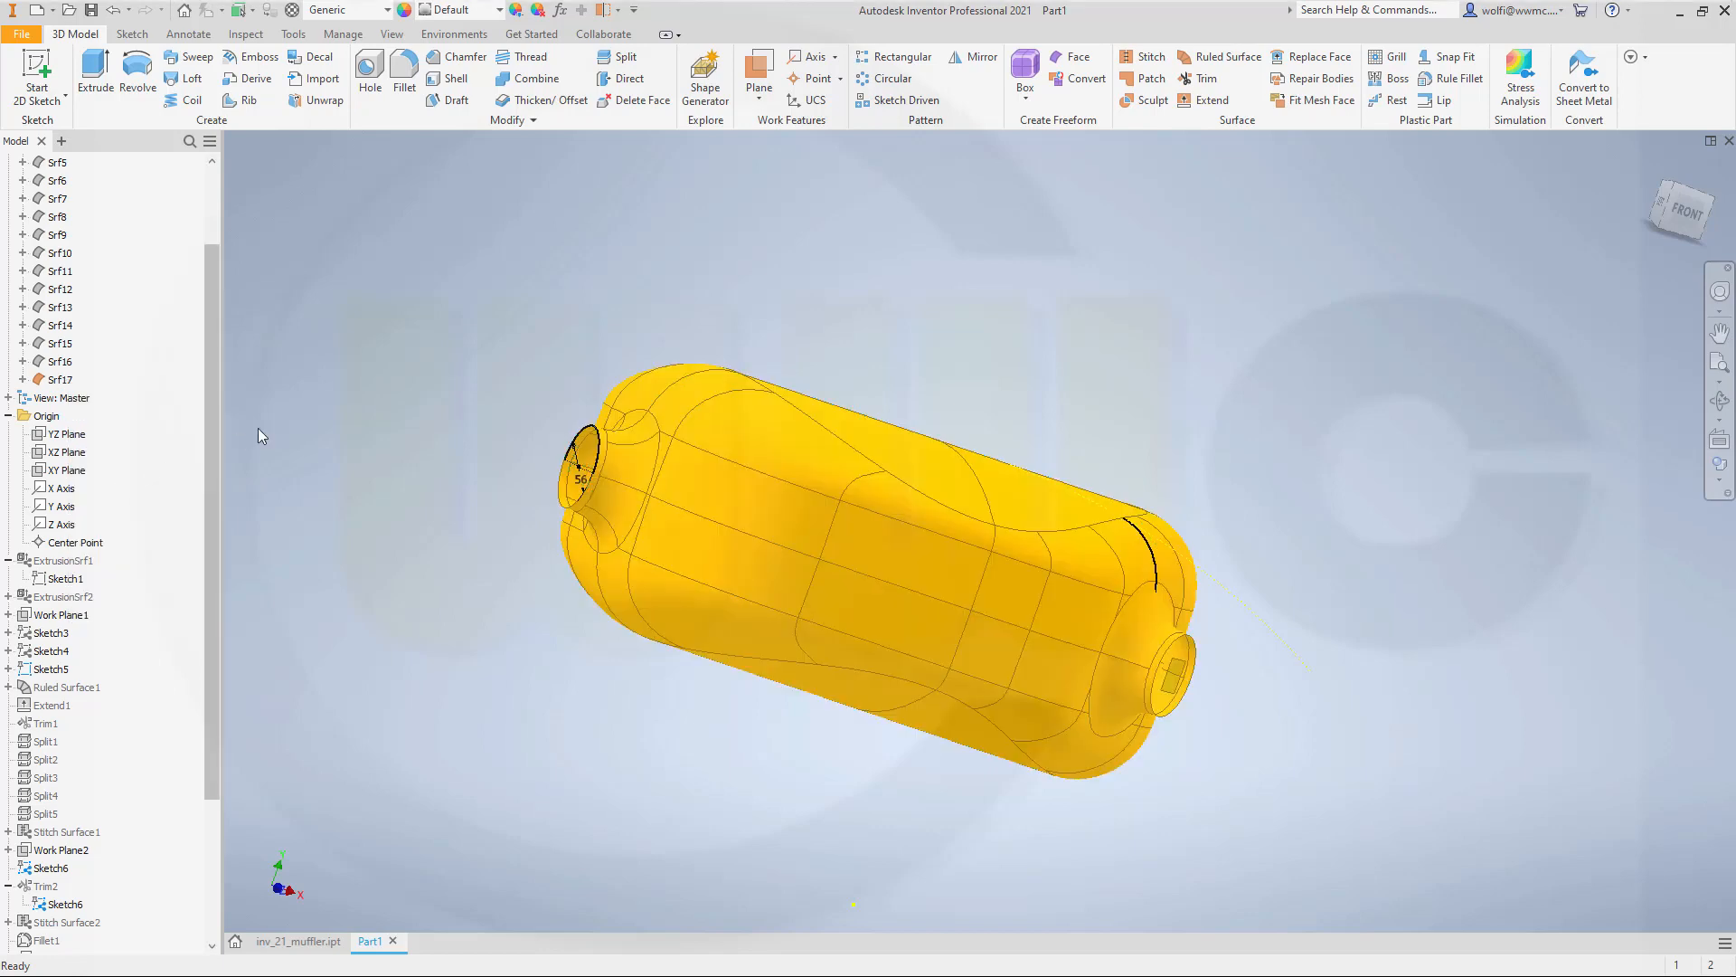
Hide all 2D sketches, 3D sketches and user work planes to show the muffler without construction geometry.
shift+middle_drag(523, 492, 531, 378)
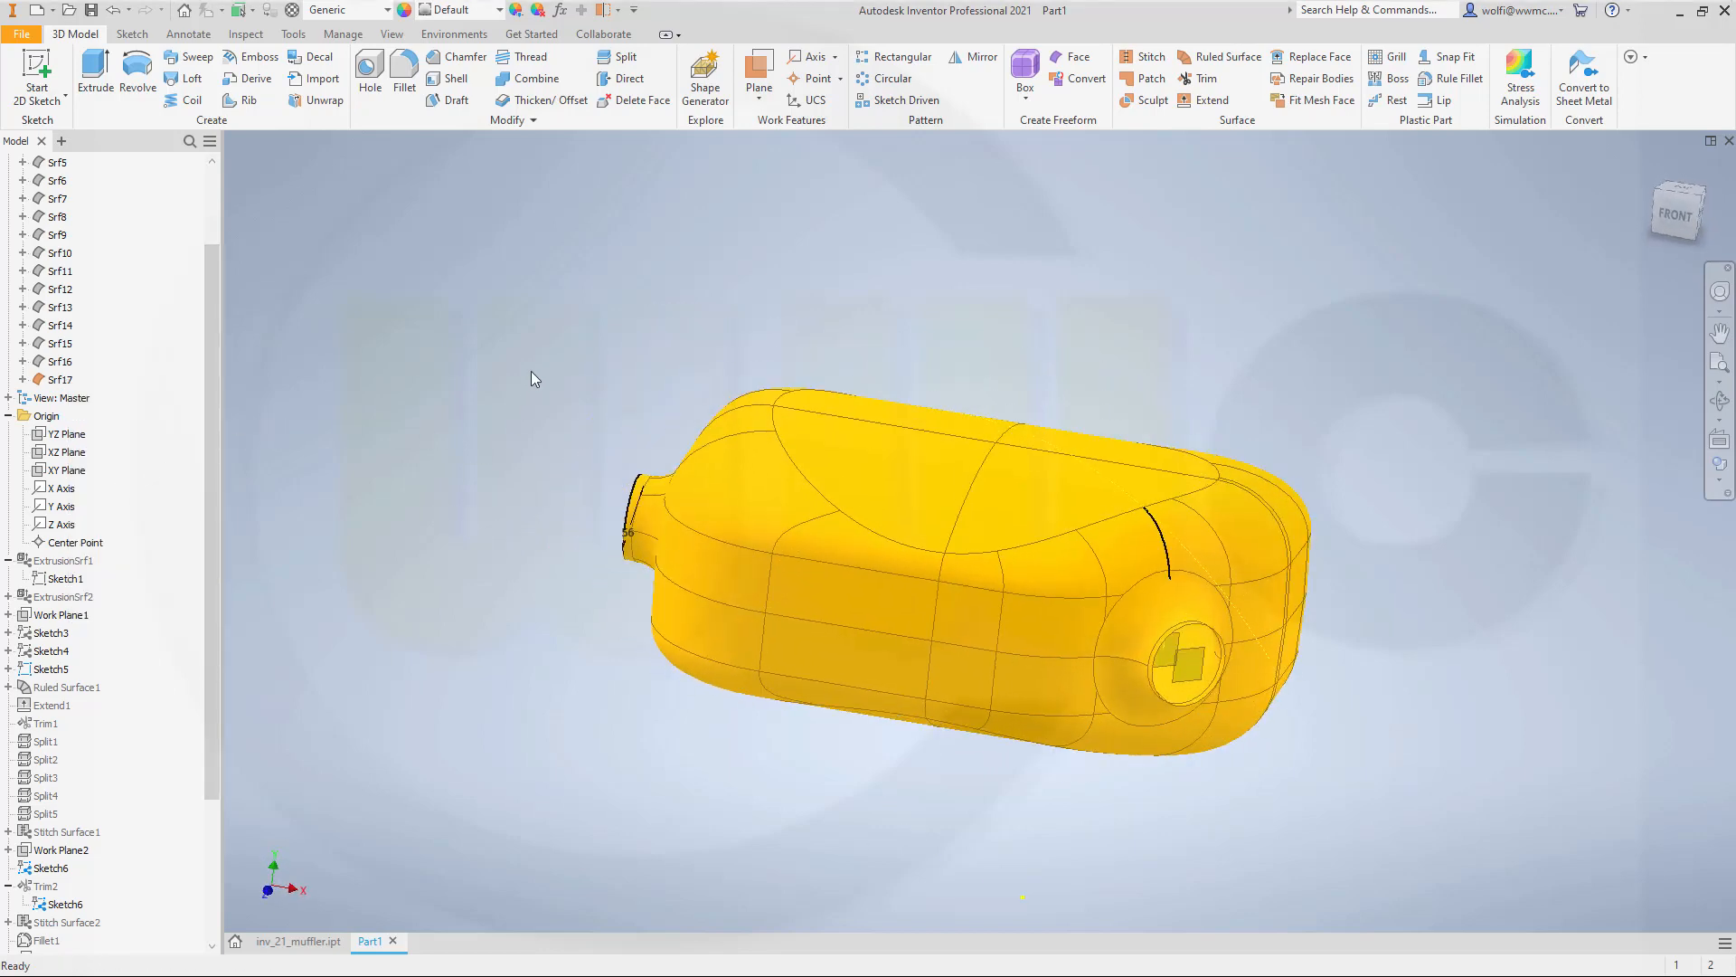
click(606, 13)
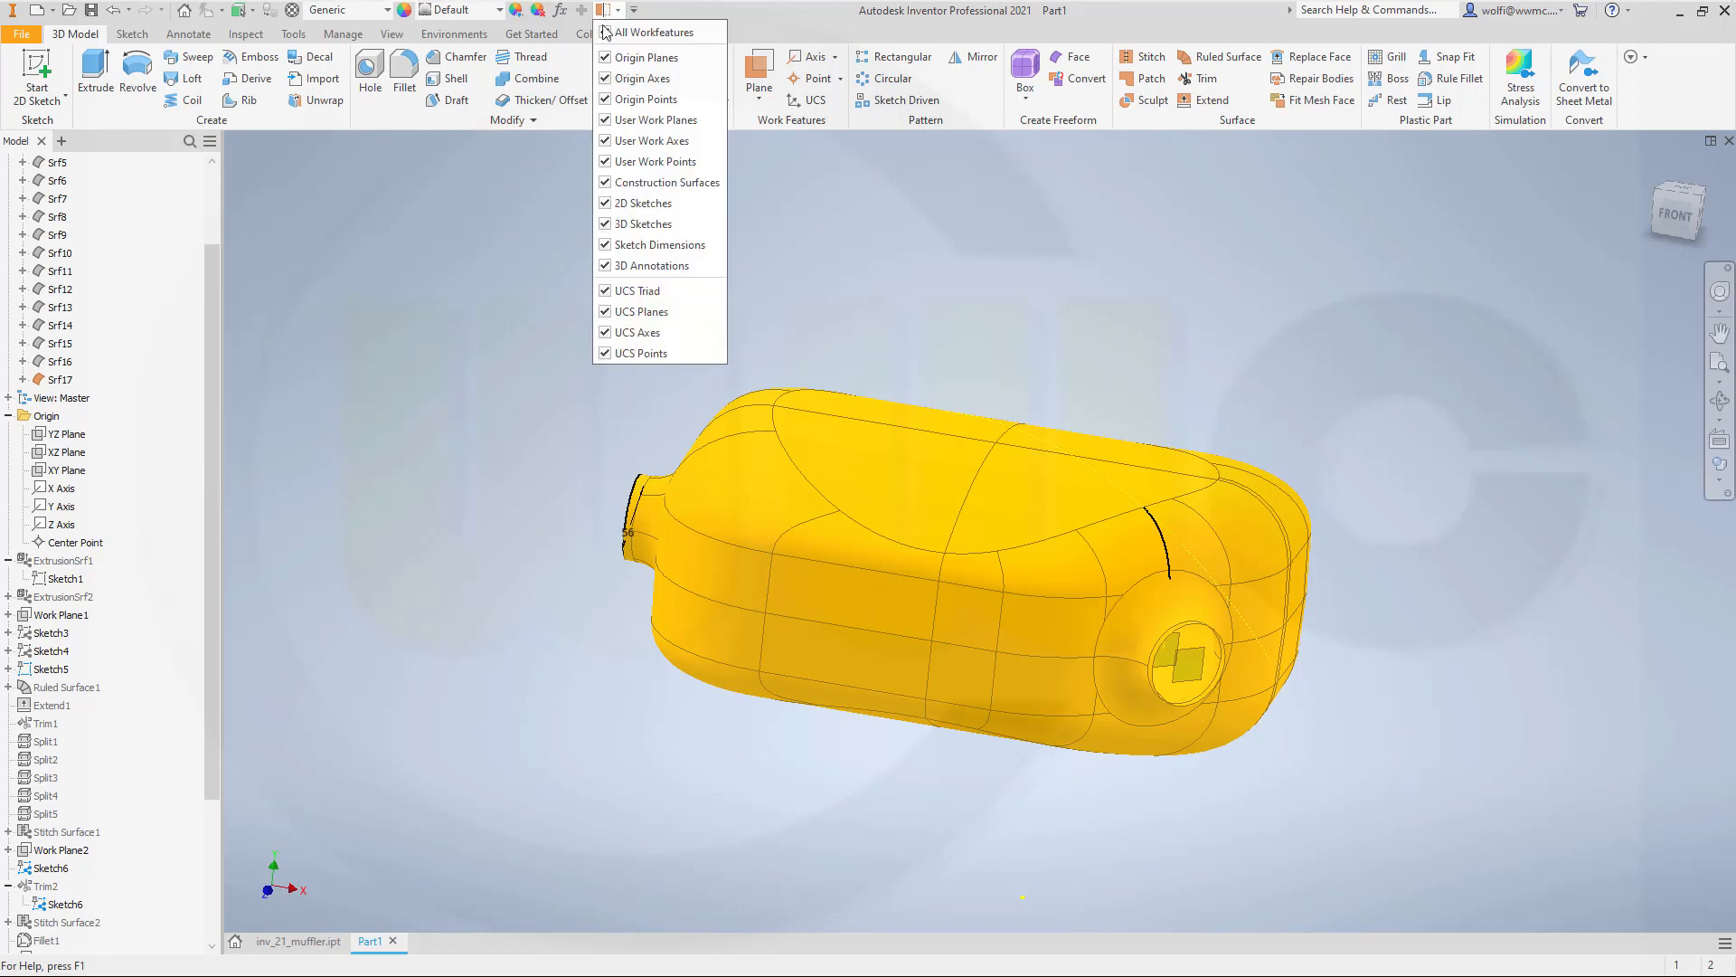
click(614, 207)
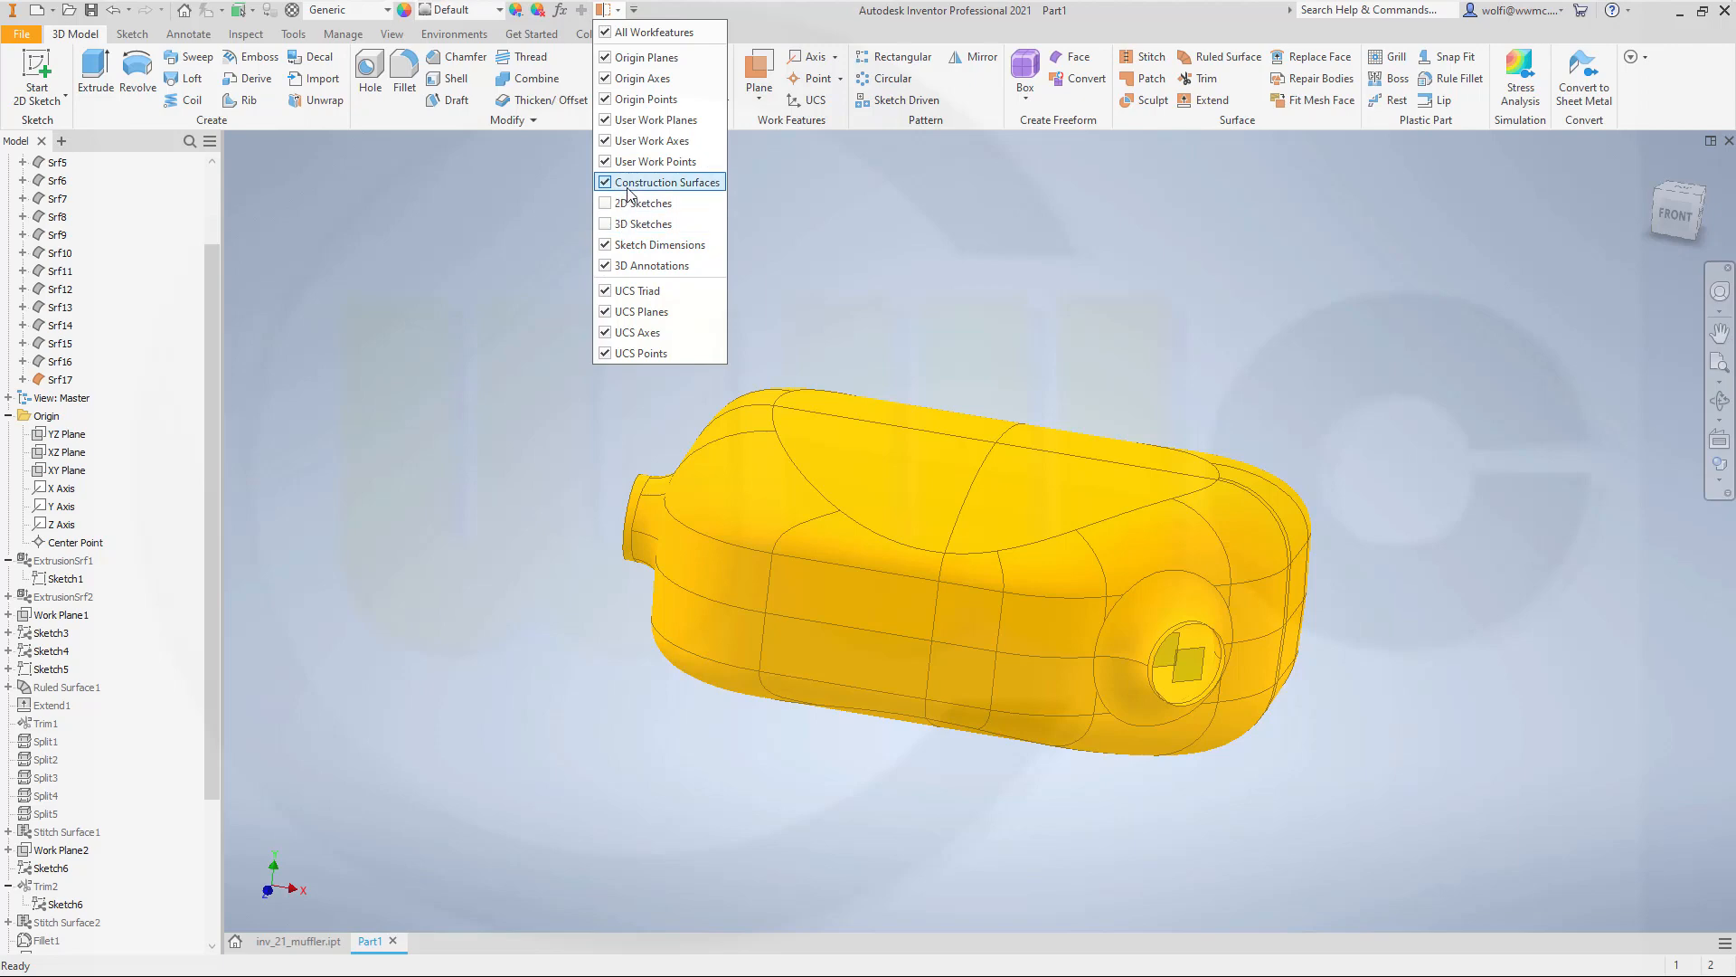
click(613, 122)
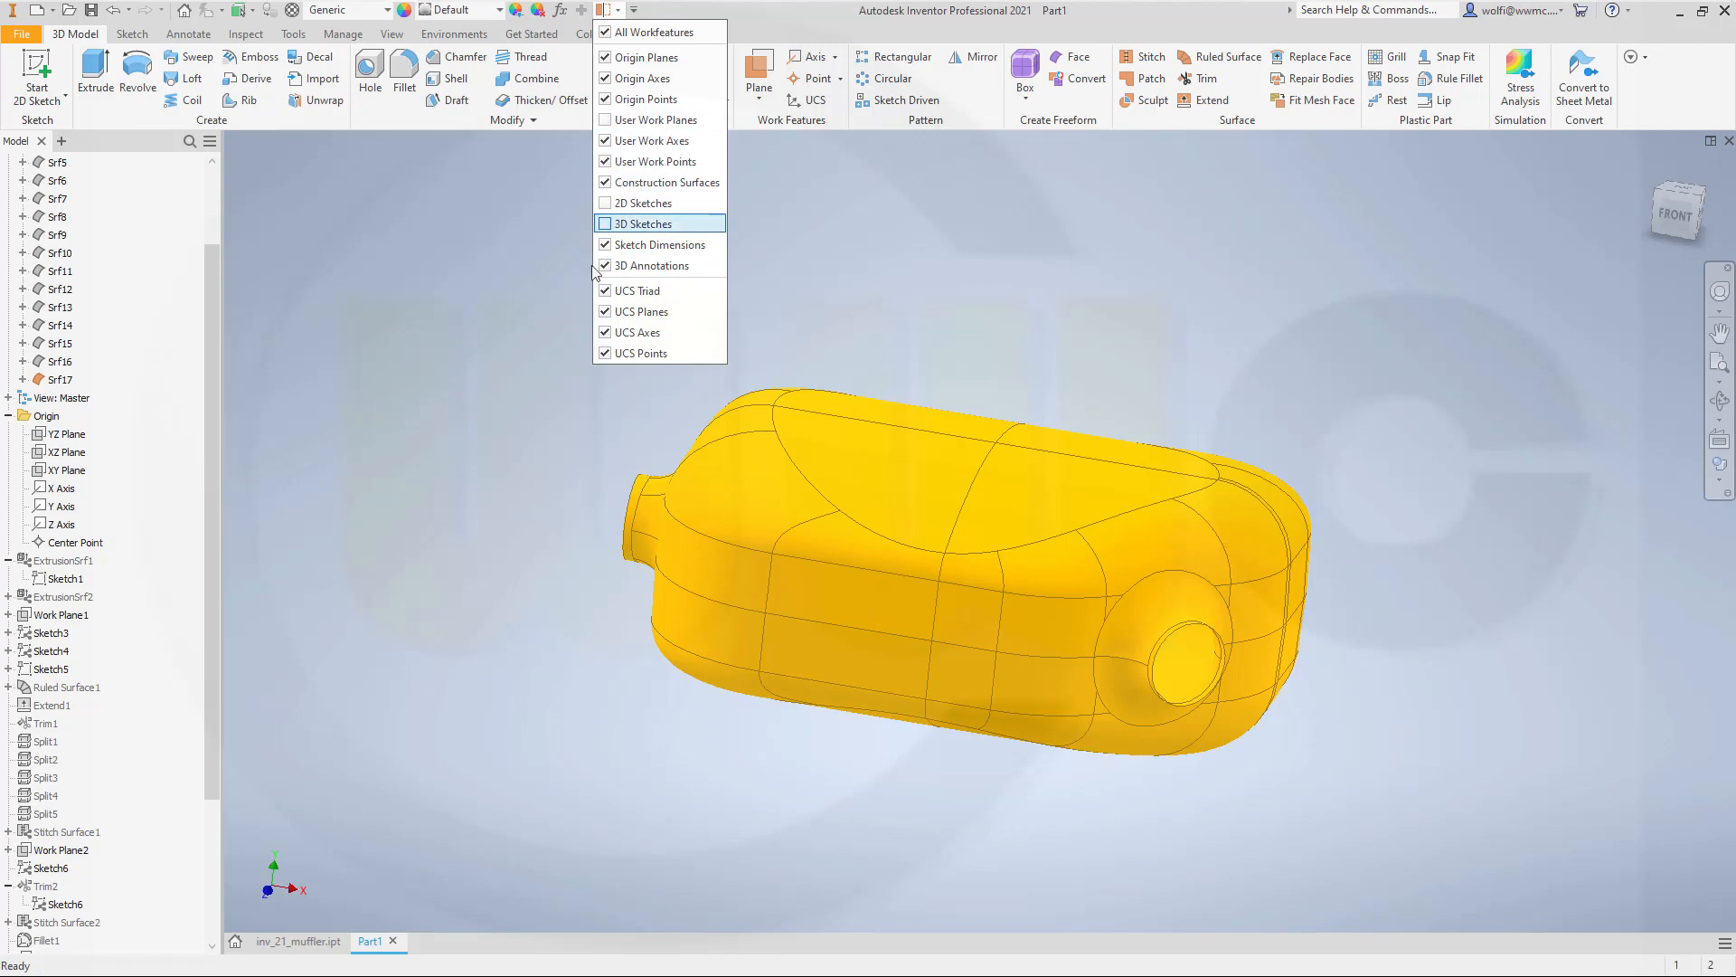
click(969, 301)
shift+middle_drag(804, 721, 842, 622)
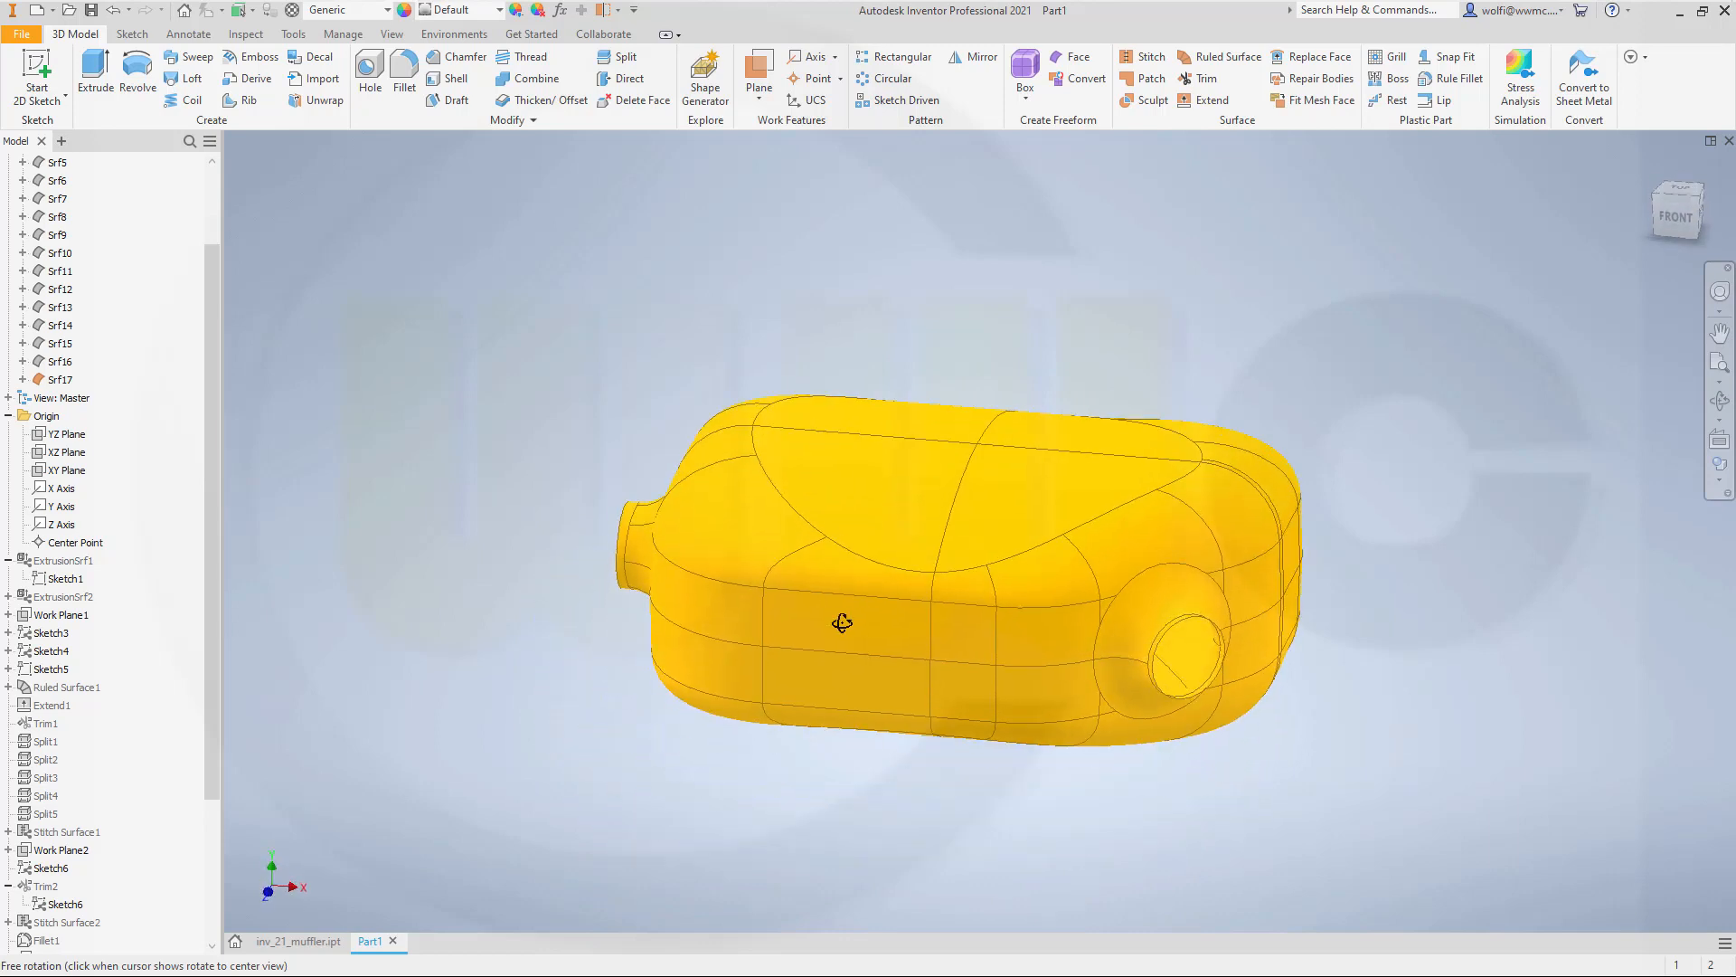